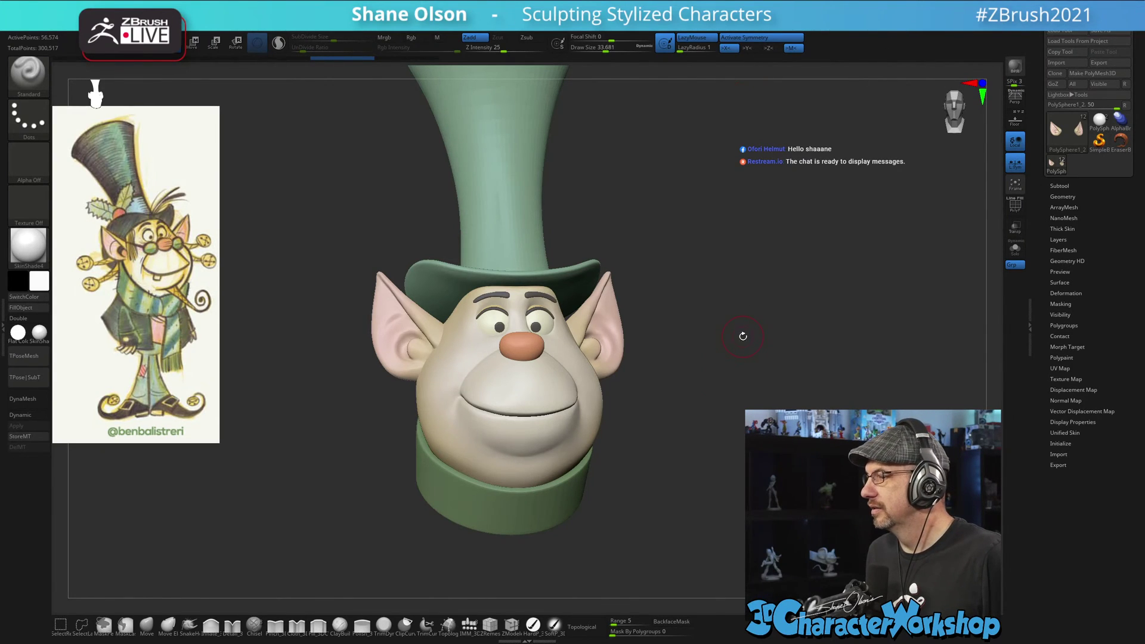
key(s)
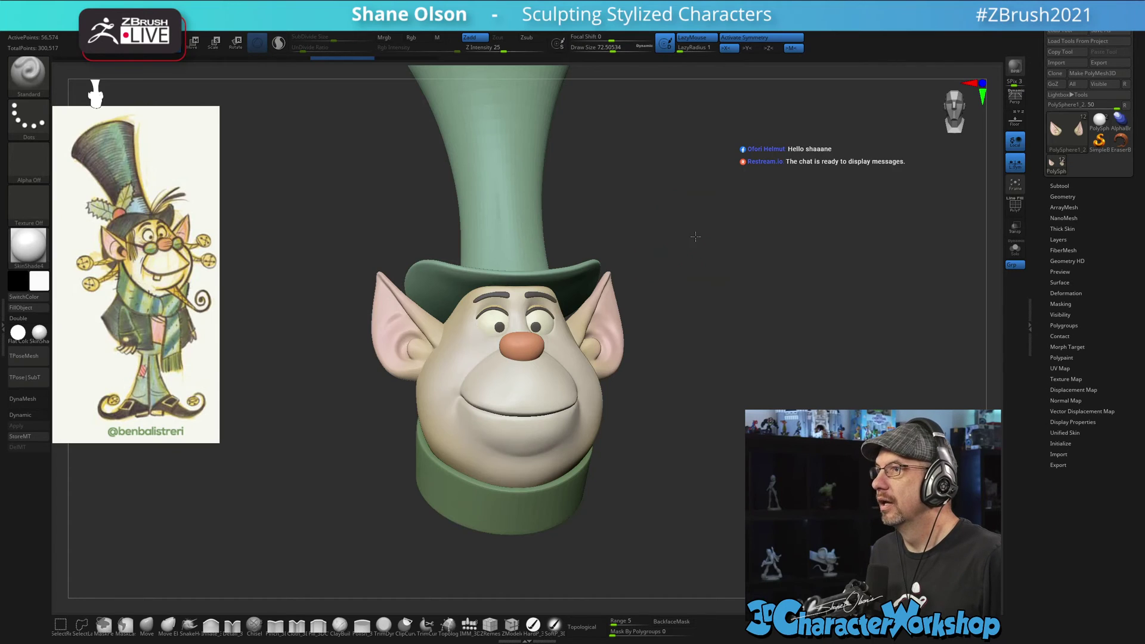
mouse_move(692, 235)
mouse_down()
mouse_move(690, 248)
mouse_move(689, 235)
mouse_up()
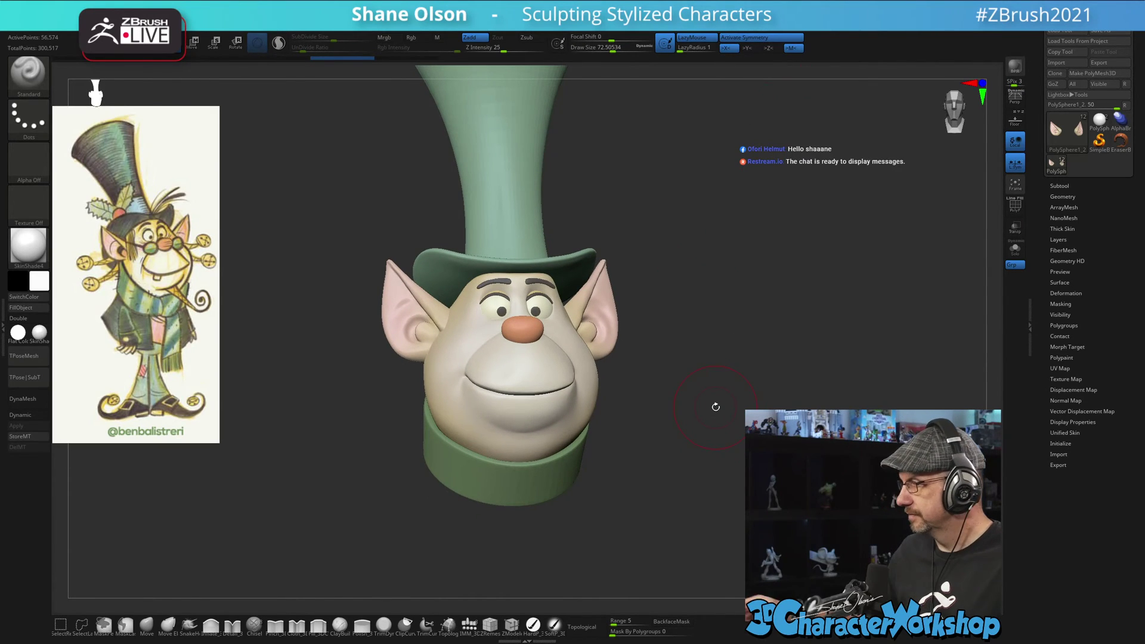
mouse_move(715, 407)
mouse_down()
mouse_move(663, 418)
mouse_move(655, 434)
mouse_up()
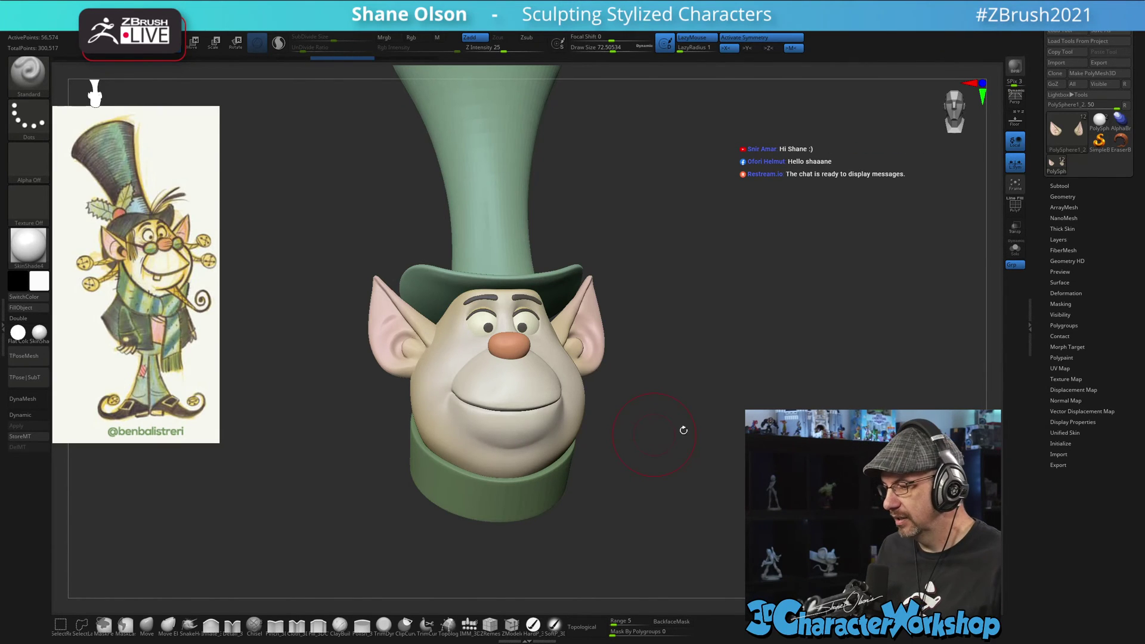
drag(683, 430, 694, 434)
key(space)
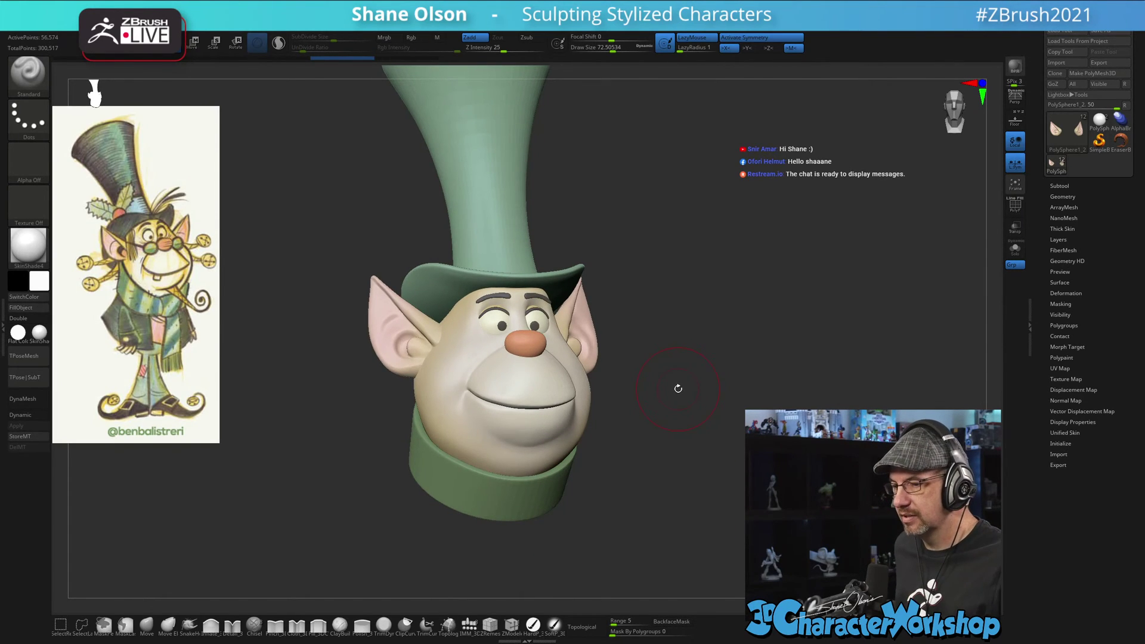
drag(671, 373, 636, 311)
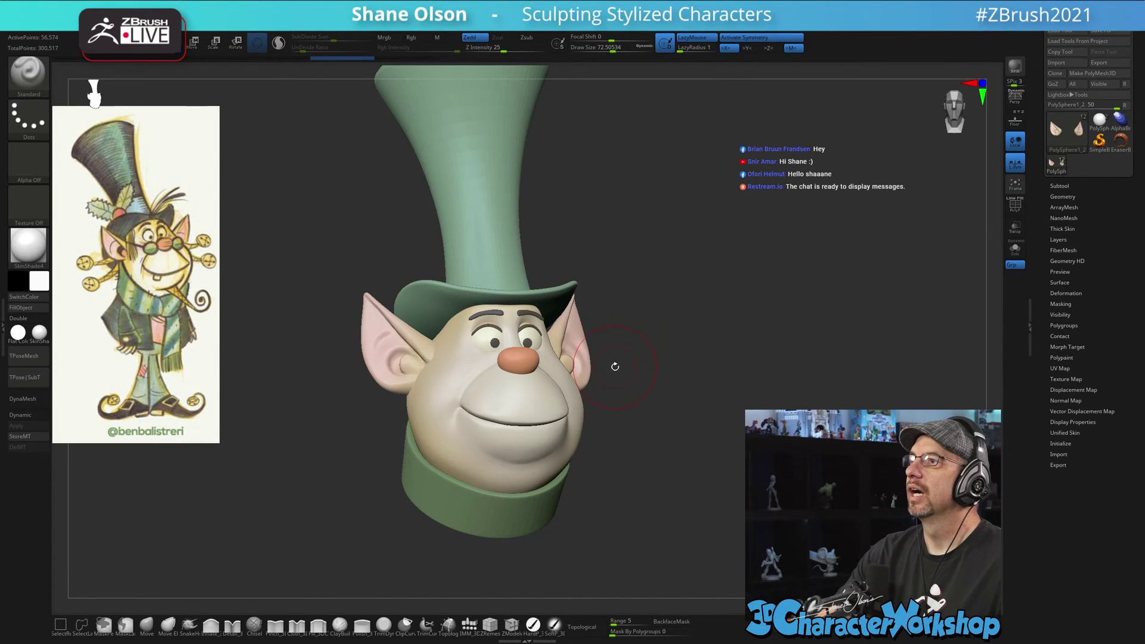
drag(614, 365, 569, 420)
- Make the head the active subtool and set the brush's draw size to about 97
alt+click(569, 421)
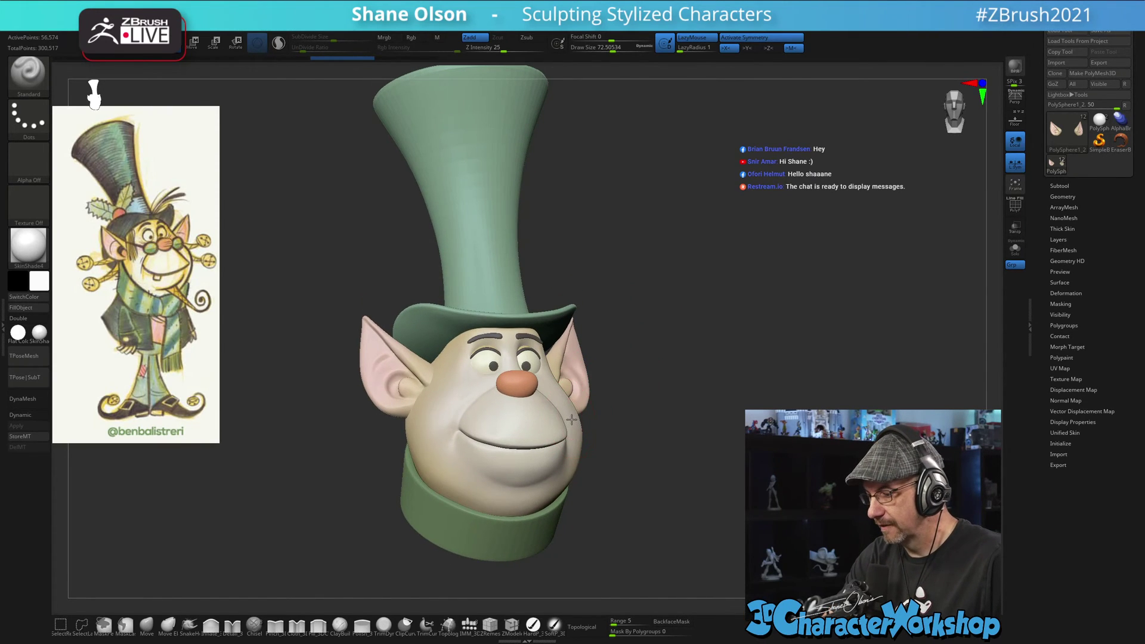
key(s)
drag(641, 424, 597, 414)
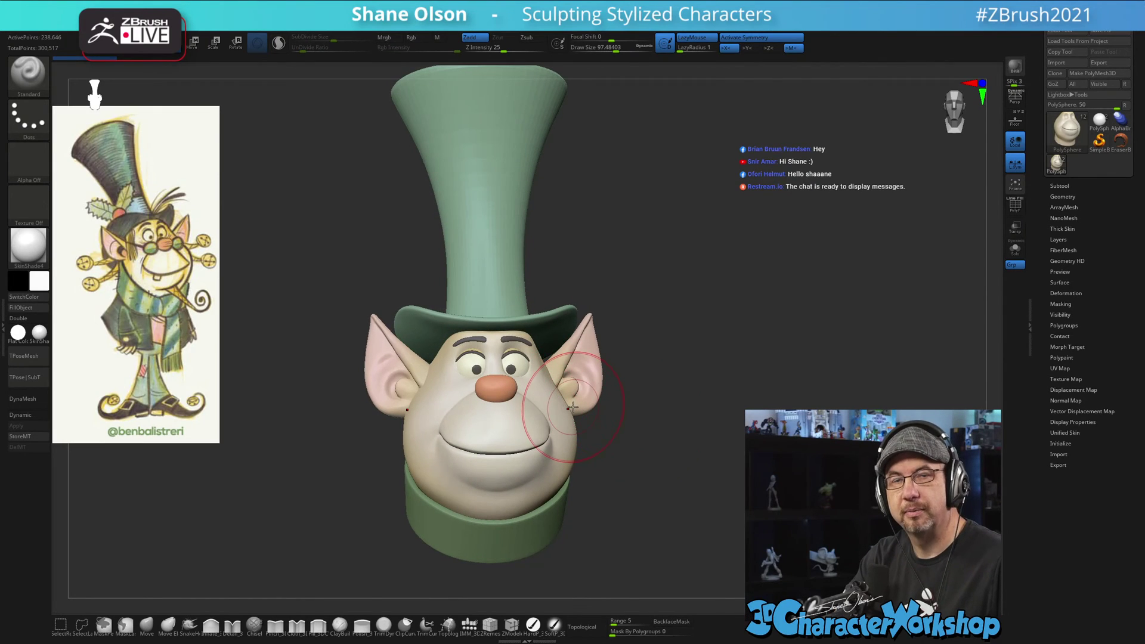
mouse_move(588, 429)
mouse_down()
mouse_move(584, 445)
mouse_move(562, 412)
mouse_up()
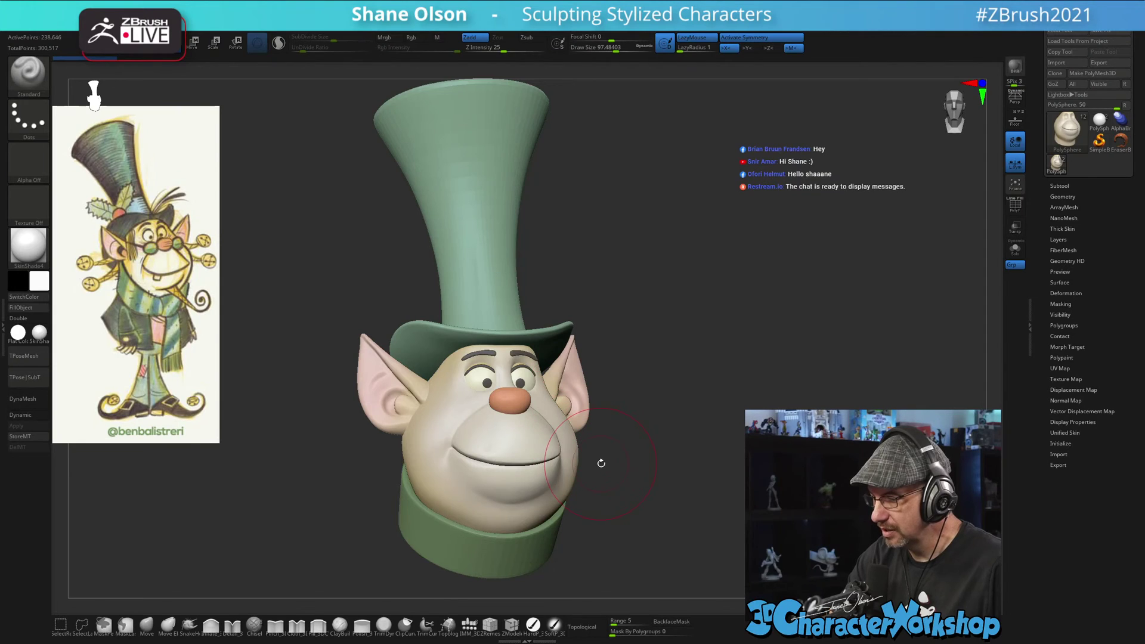
- Examine the head's dense polygon mesh from the front by temporarily displaying its wireframe
key(shift+f)
key(shift+f)
alt+drag(633, 464, 646, 485)
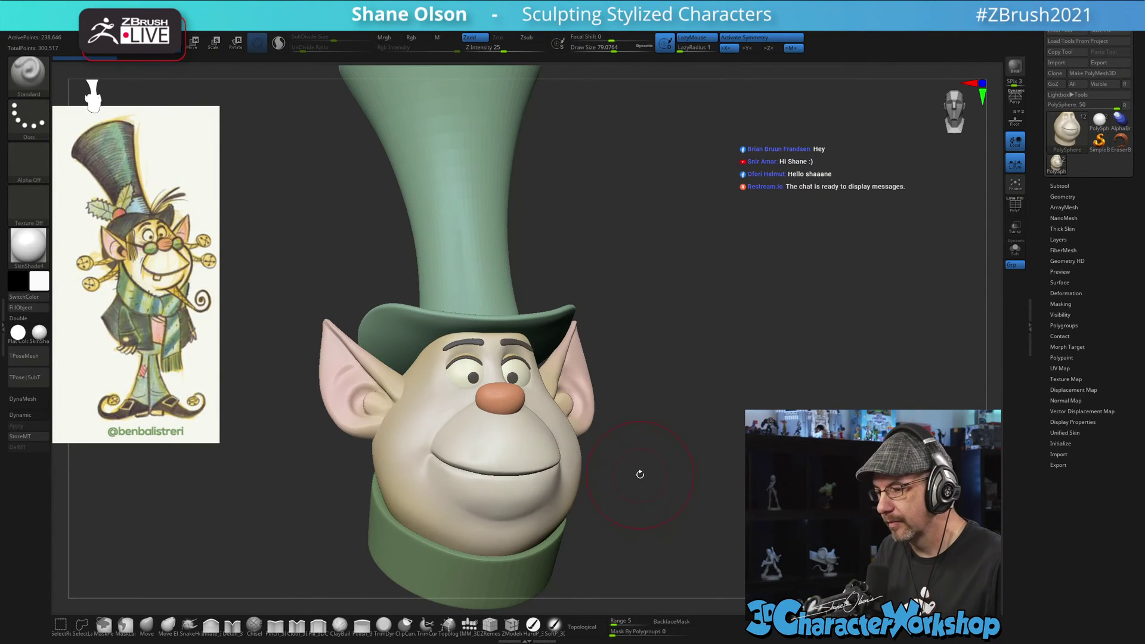
mouse_move(666, 440)
shift+mouse_down()
mouse_move(668, 417)
mouse_move(724, 379)
mouse_move(705, 379)
mouse_move(681, 346)
shift+mouse_up()
key(shift+f)
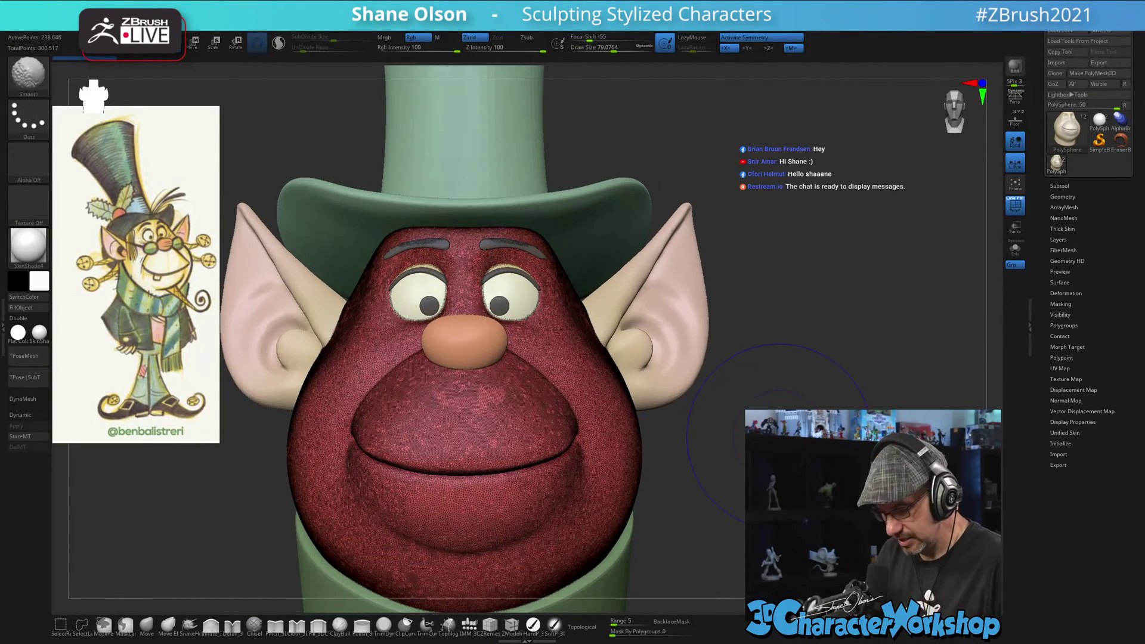
key(shift+f)
mouse_move(761, 438)
alt+mouse_down()
mouse_move(775, 419)
mouse_move(718, 411)
mouse_move(752, 425)
mouse_move(787, 388)
alt+mouse_up()
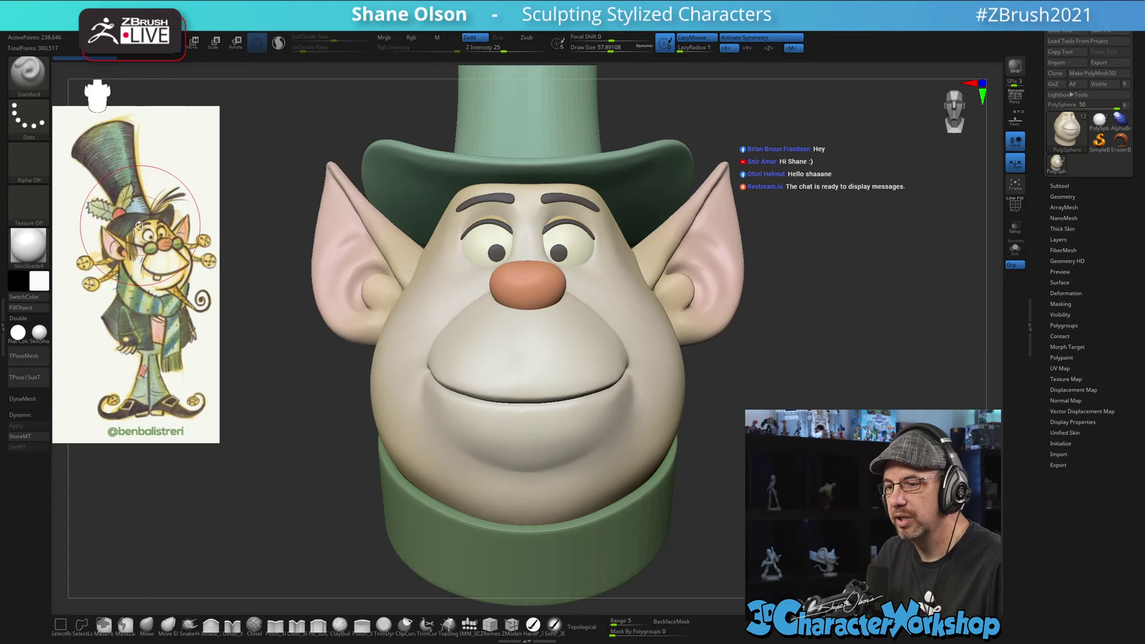
- Reduce the brush's draw size to about 18 to suit a close-up of the upper face
key(s)
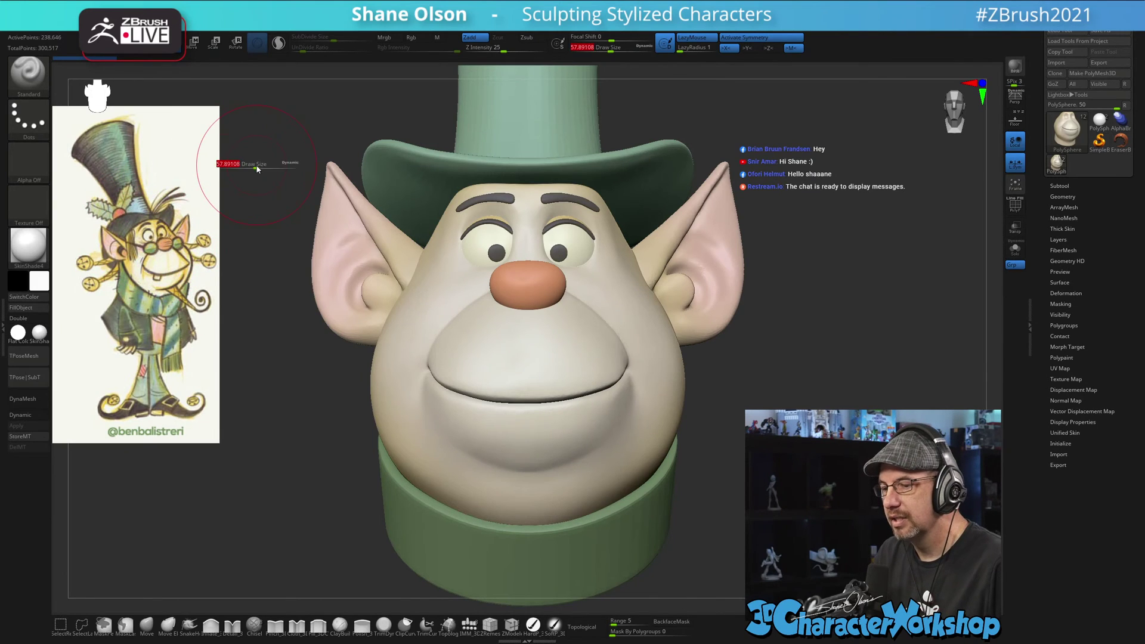
drag(255, 168, 251, 168)
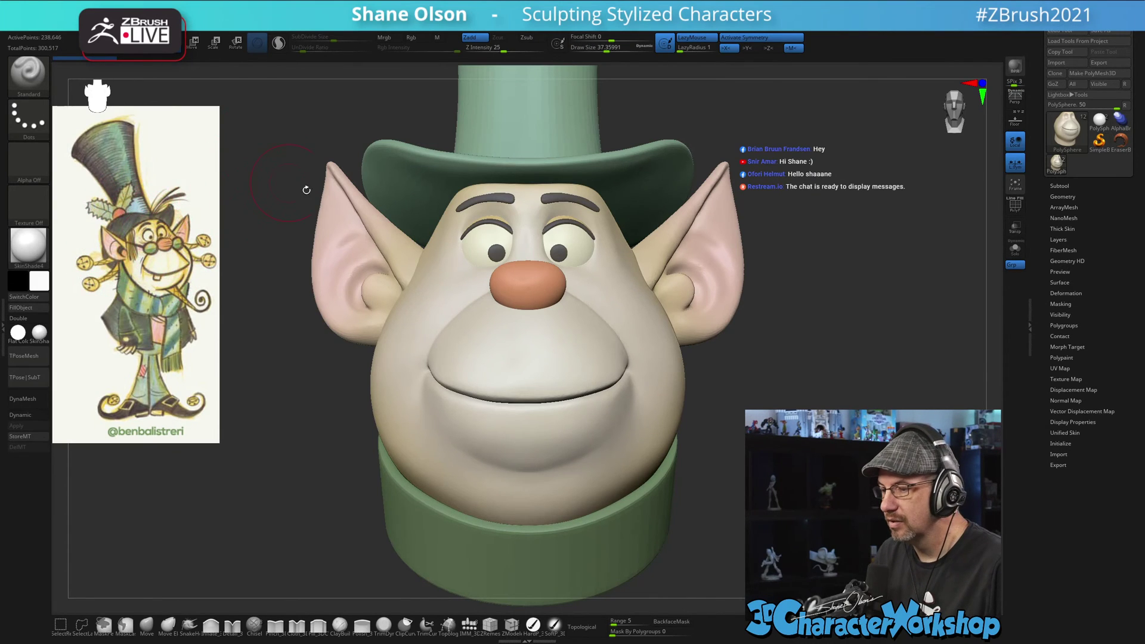
drag(769, 422, 881, 444)
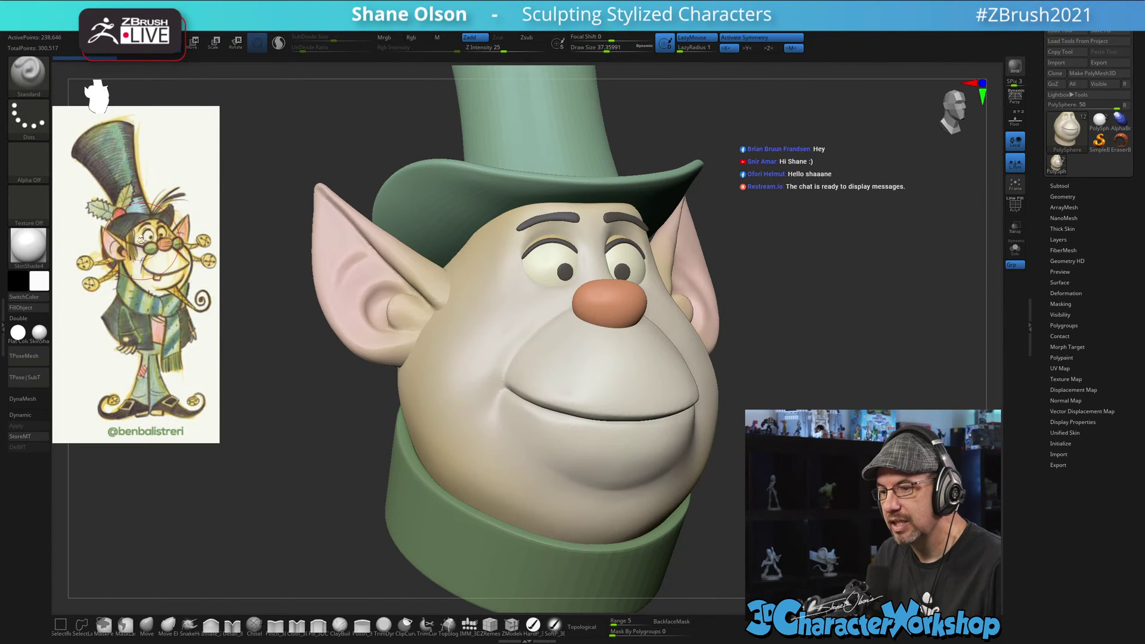
key(s)
click(267, 181)
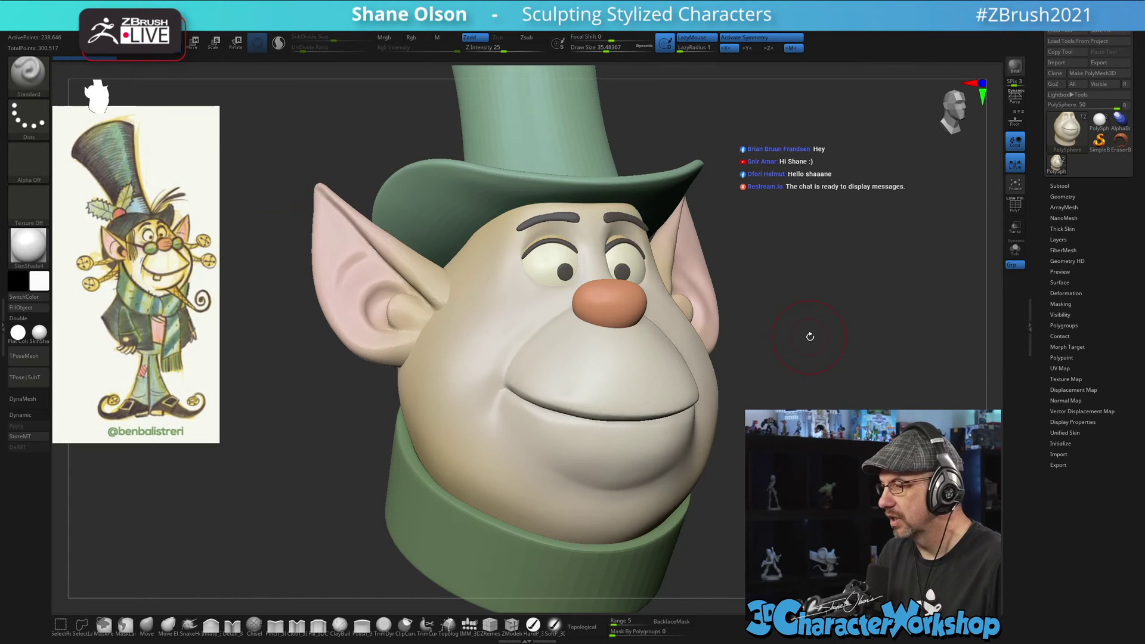
mouse_move(809, 337)
alt+mouse_down()
mouse_move(794, 371)
mouse_move(832, 377)
alt+mouse_up()
key(s)
click(830, 374)
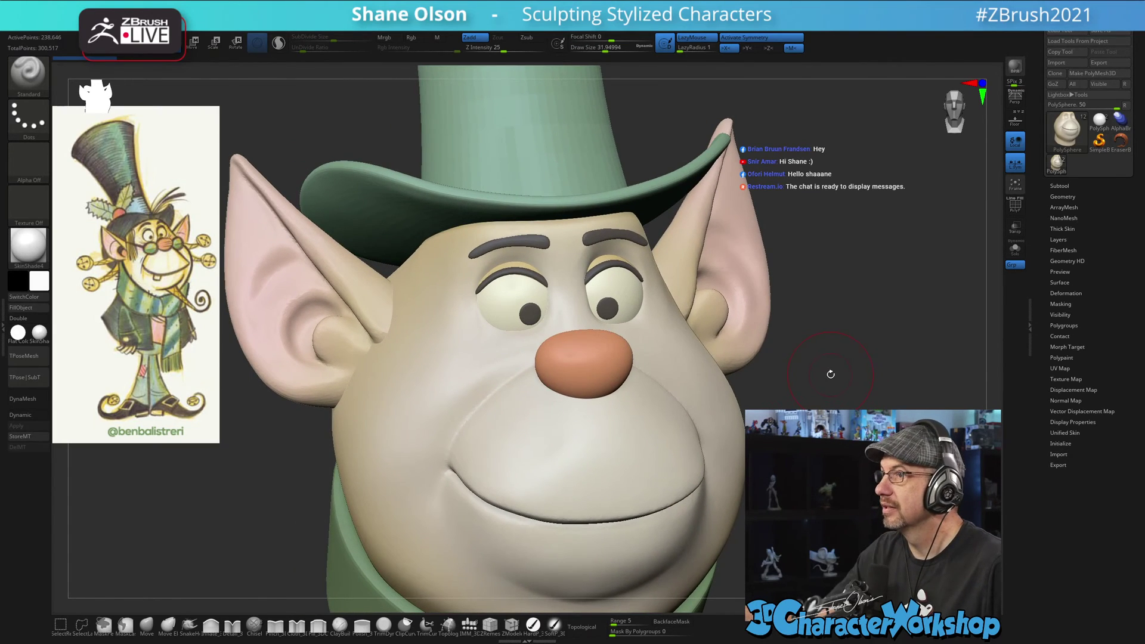
alt+drag(797, 367, 775, 391)
key(s)
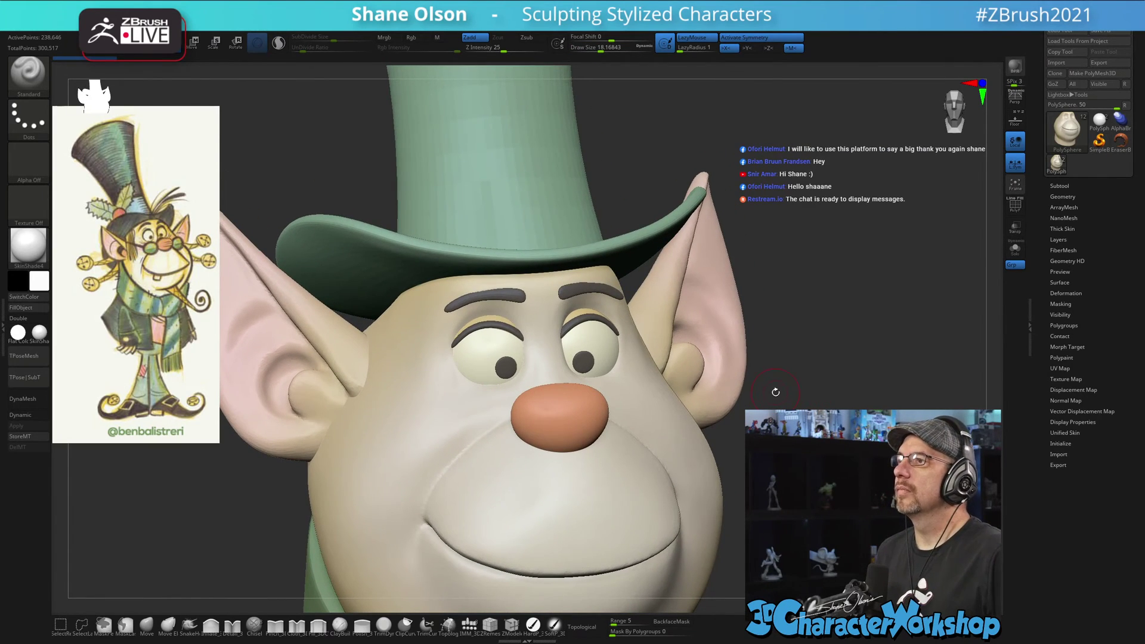
- Choose the Topology brush with a draw size of about 11
mouse_move(775, 392)
mouse_down()
mouse_move(820, 411)
mouse_move(888, 403)
mouse_move(821, 413)
mouse_move(862, 418)
mouse_up()
key(space)
key(bracketleft)
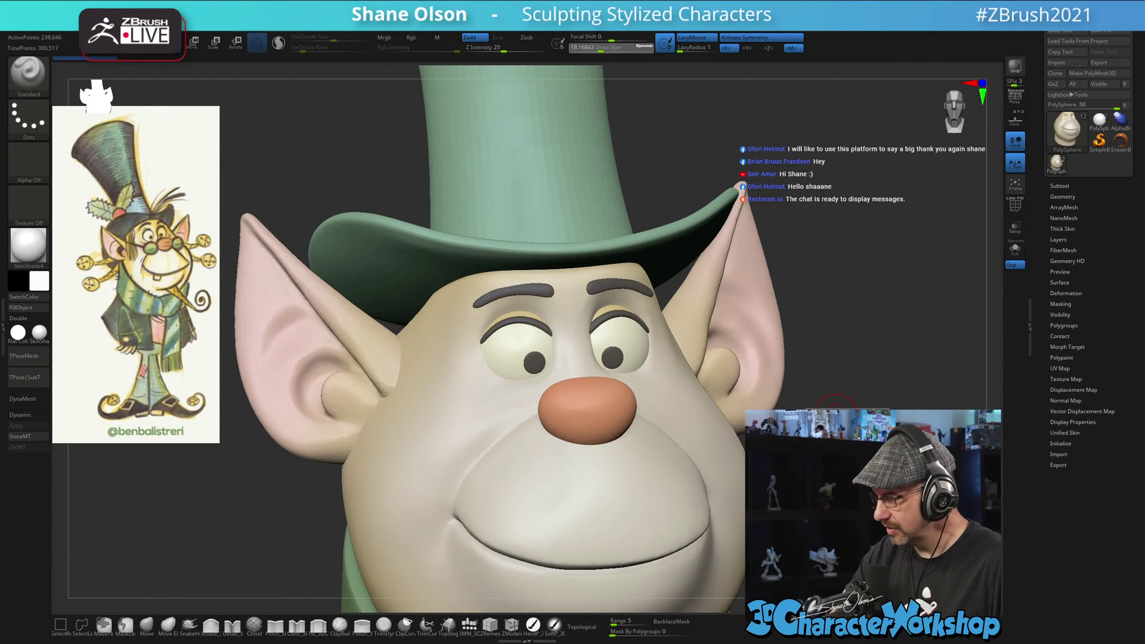
click(446, 626)
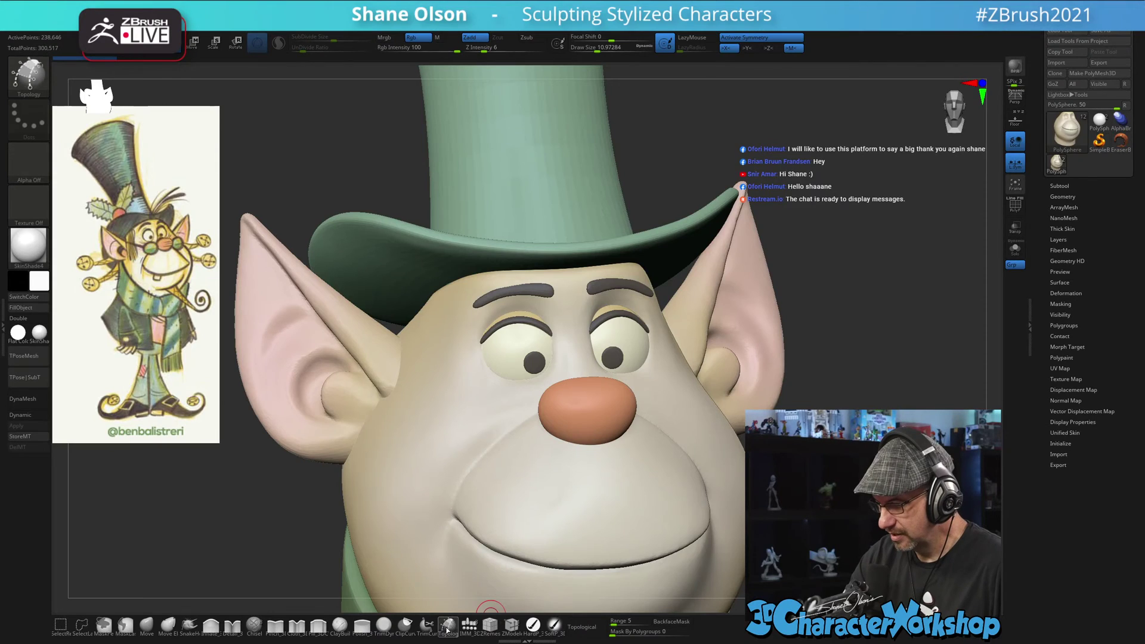
- Expand the list of subtools and examine the head's wireframe around the eyes
click(1061, 185)
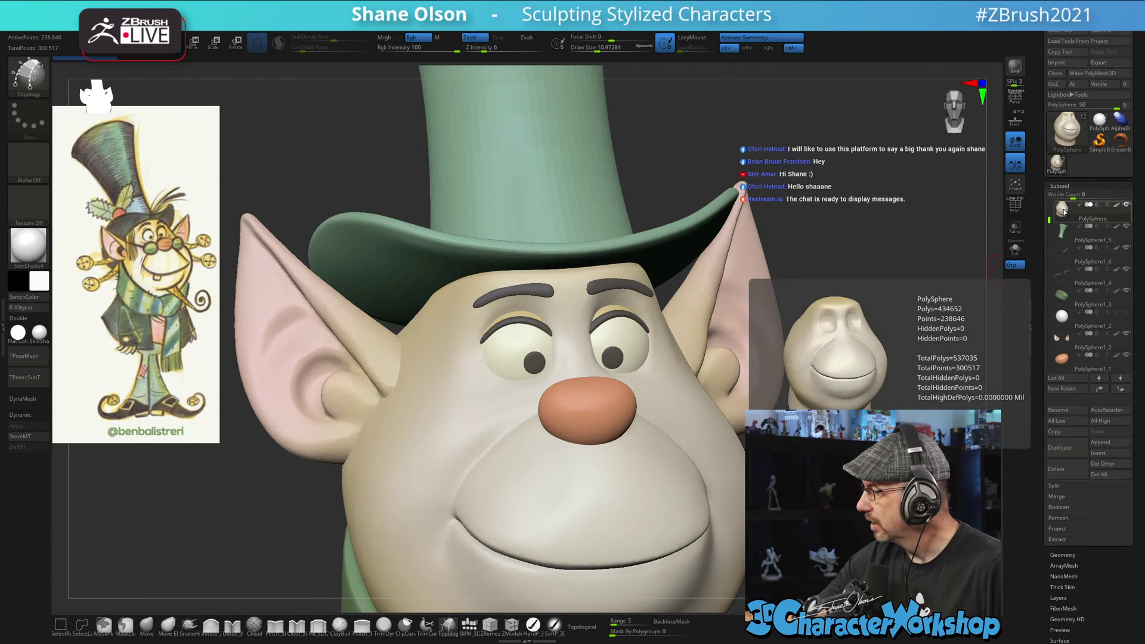
alt+right_drag(492, 345, 490, 329)
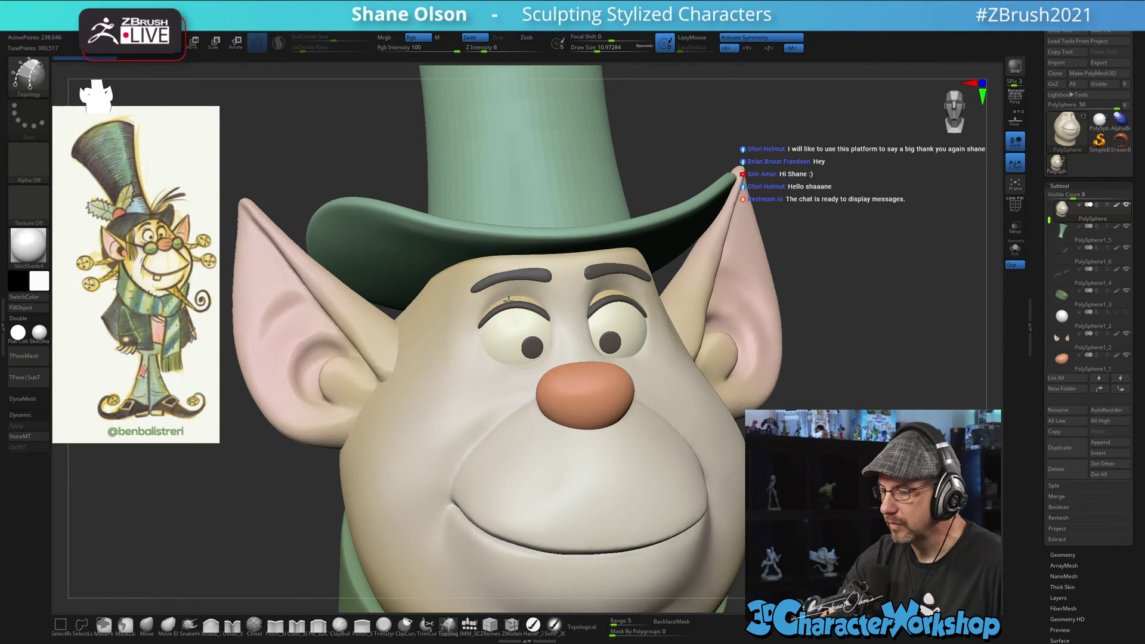
ctrl+right_drag(511, 291, 510, 331)
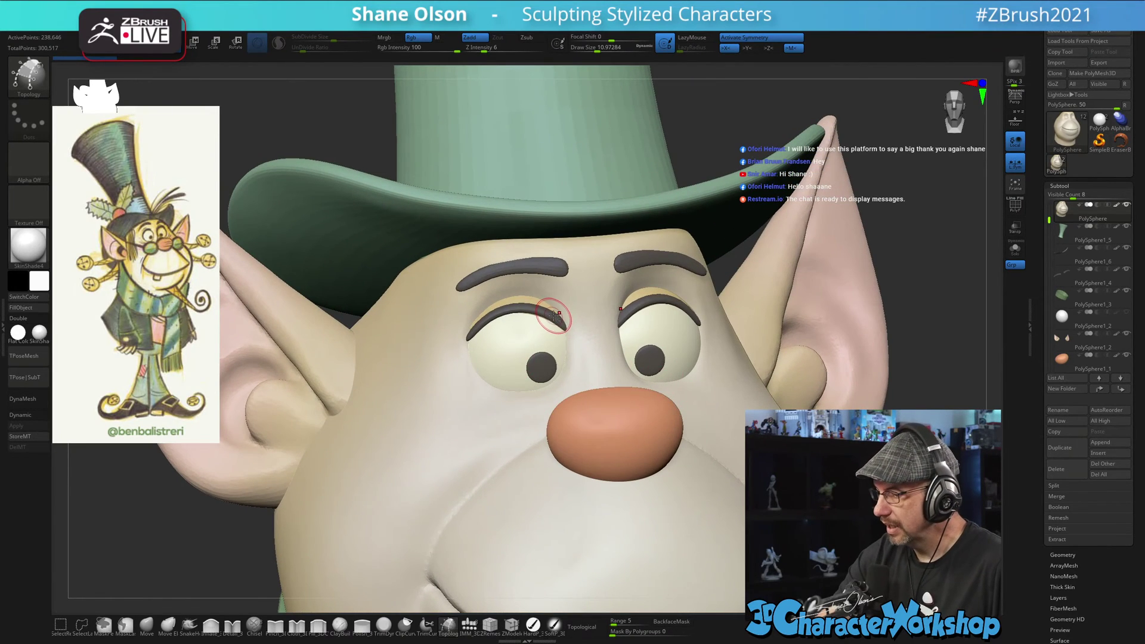
key(shift+f)
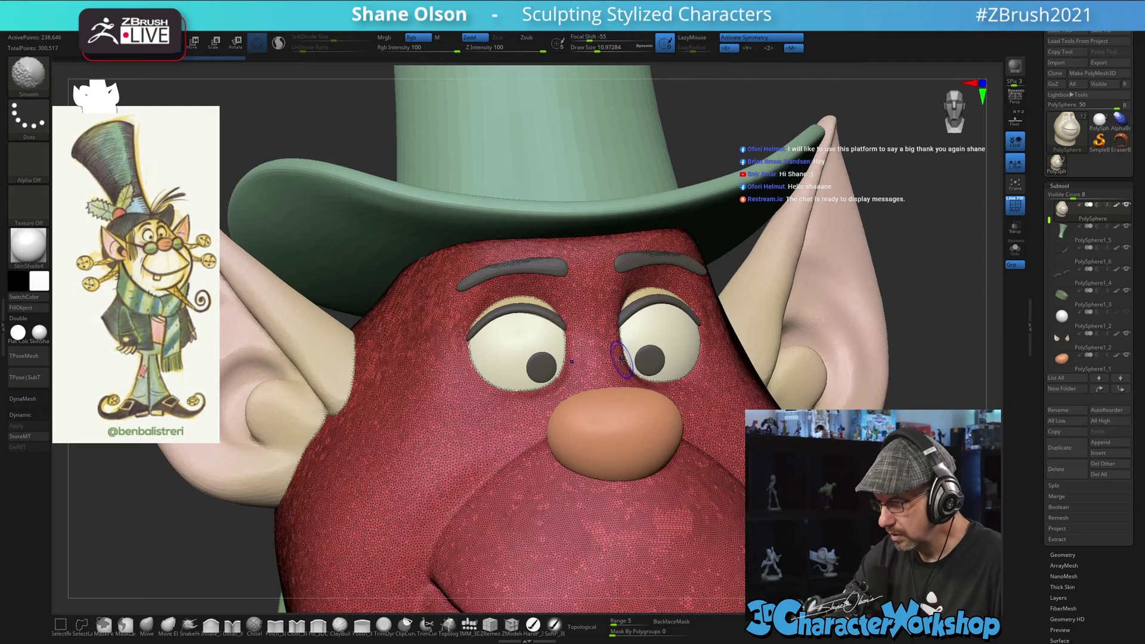
key(shift+f)
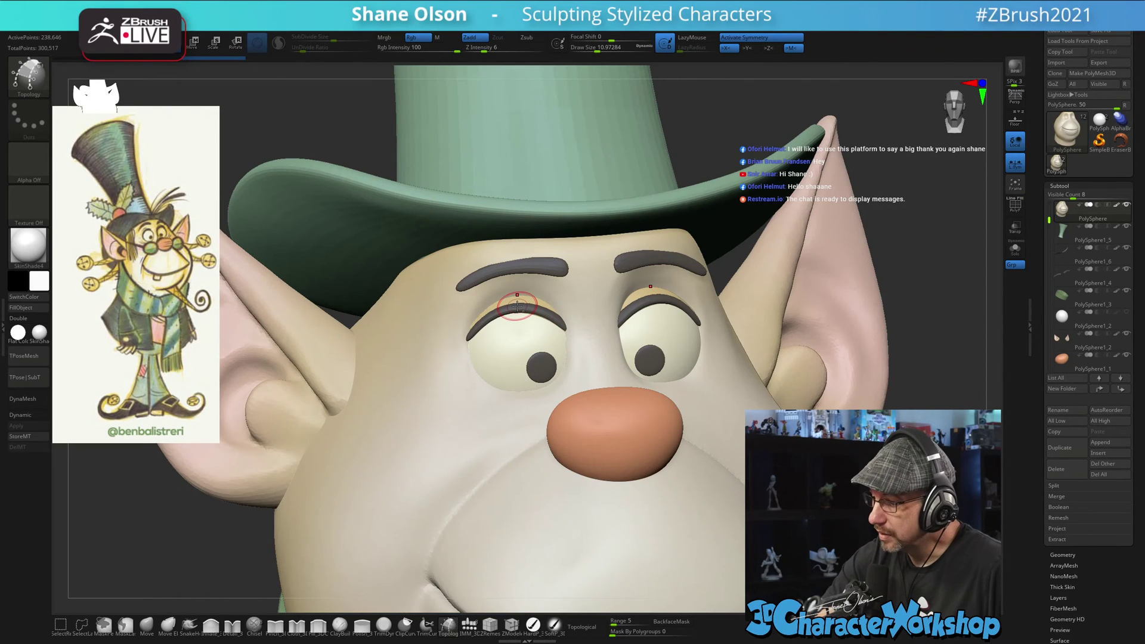
- Display the wireframe and make the Eyelid subtool active to show its low-poly mesh above the eyes
click(517, 306)
key(shift+f)
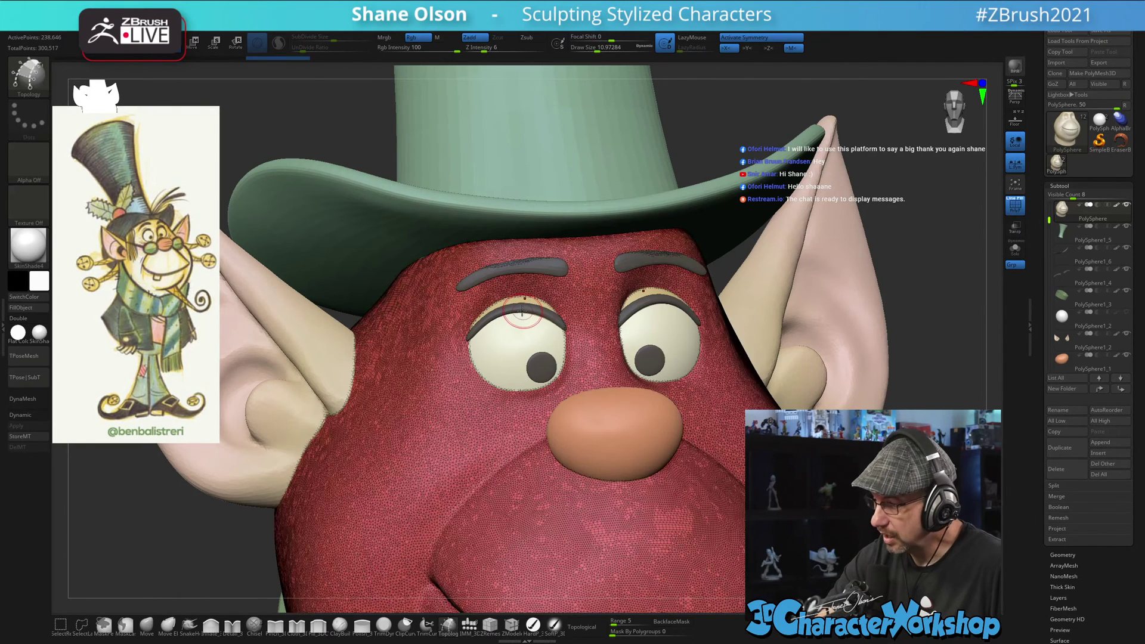
click(512, 305)
click(509, 307)
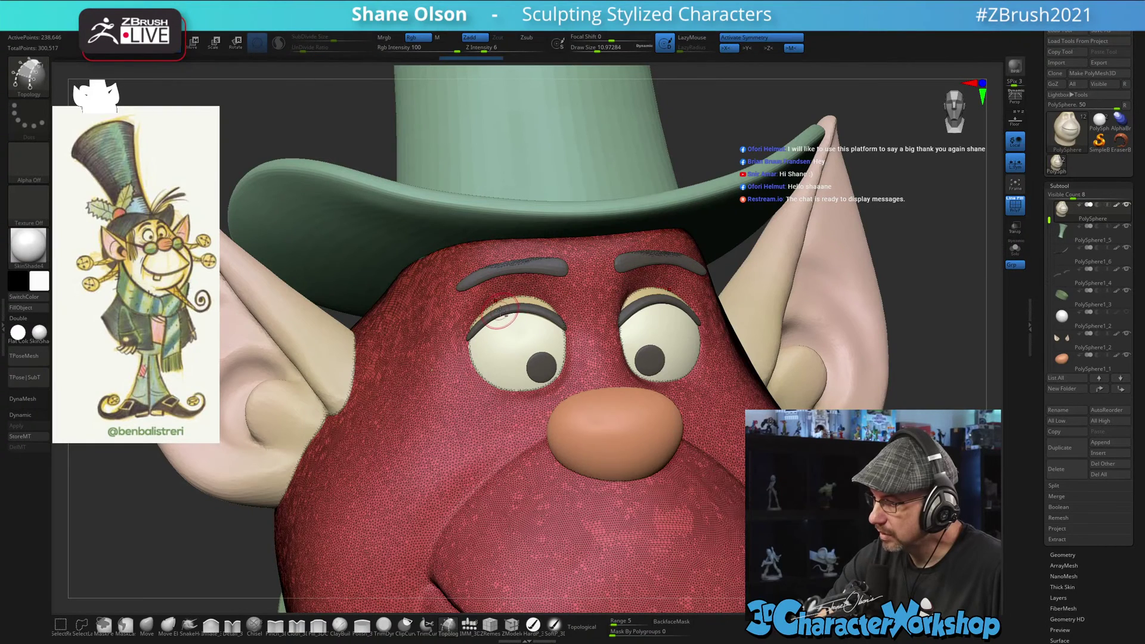
click(507, 325)
scroll(1061, 263, down, 5)
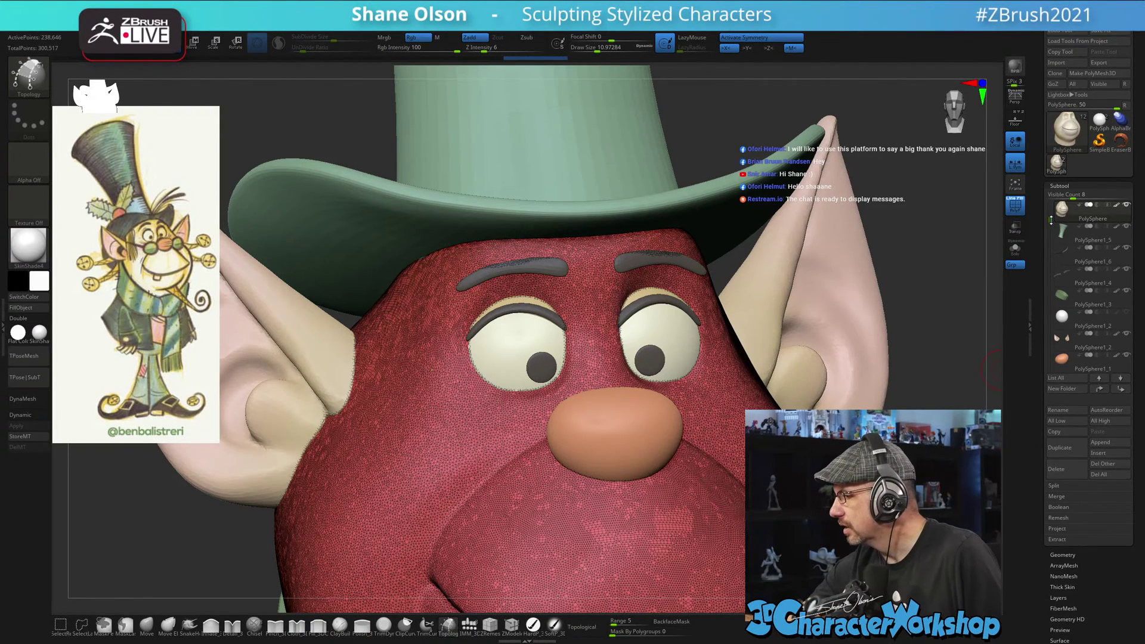
click(1062, 312)
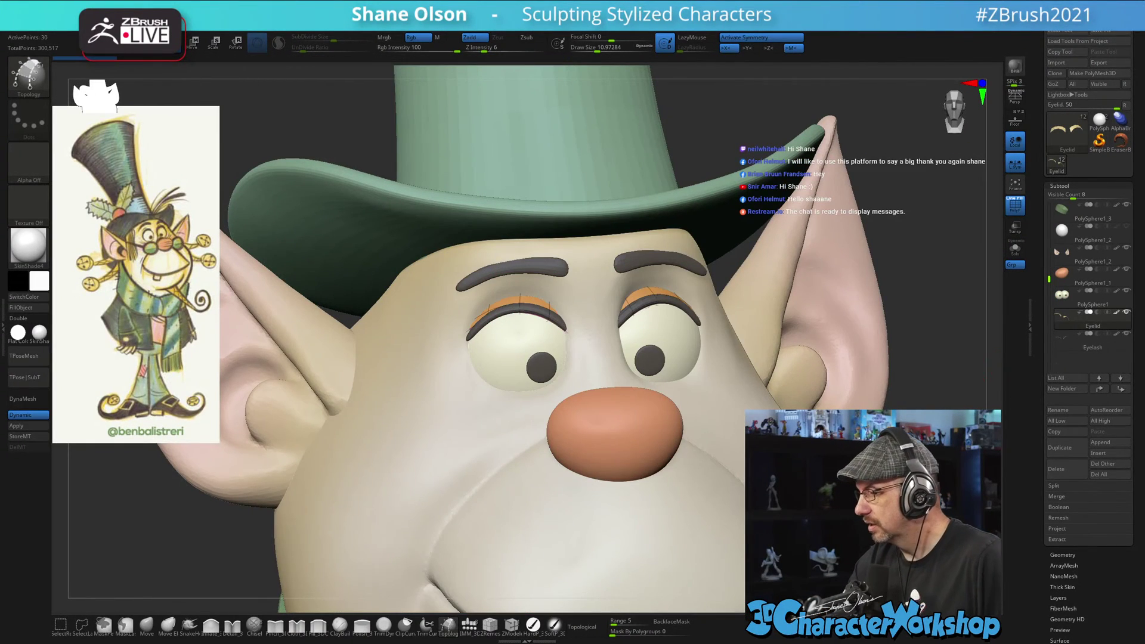
right_drag(459, 341, 495, 412)
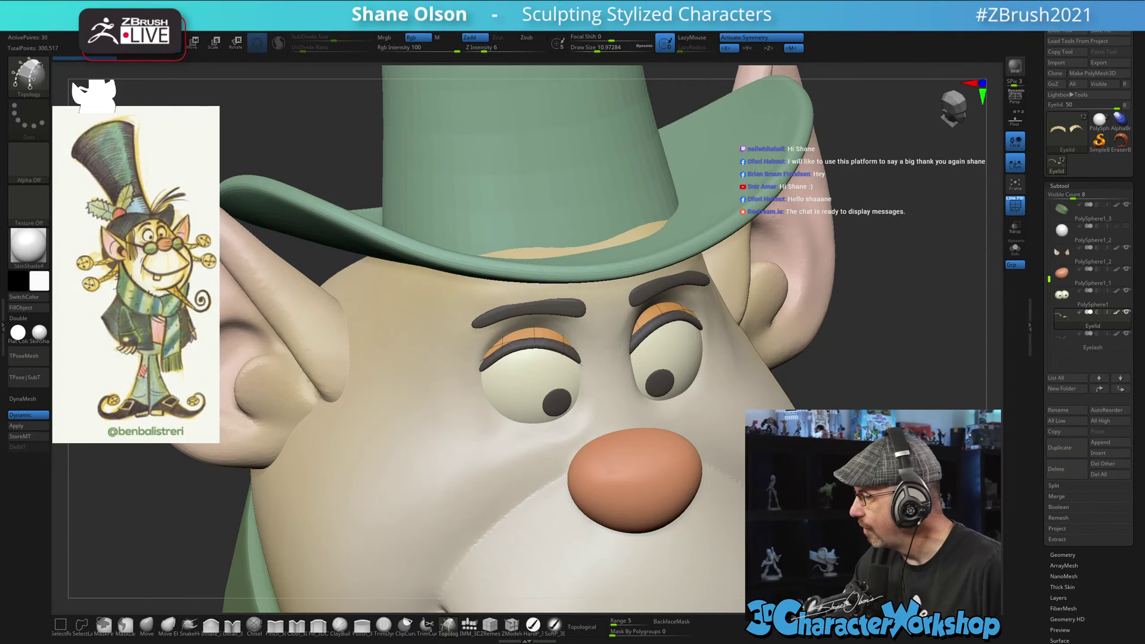
- Select the Eyelash subtool and examine its low-poly strips along the eyelid edges
mouse_move(1061, 345)
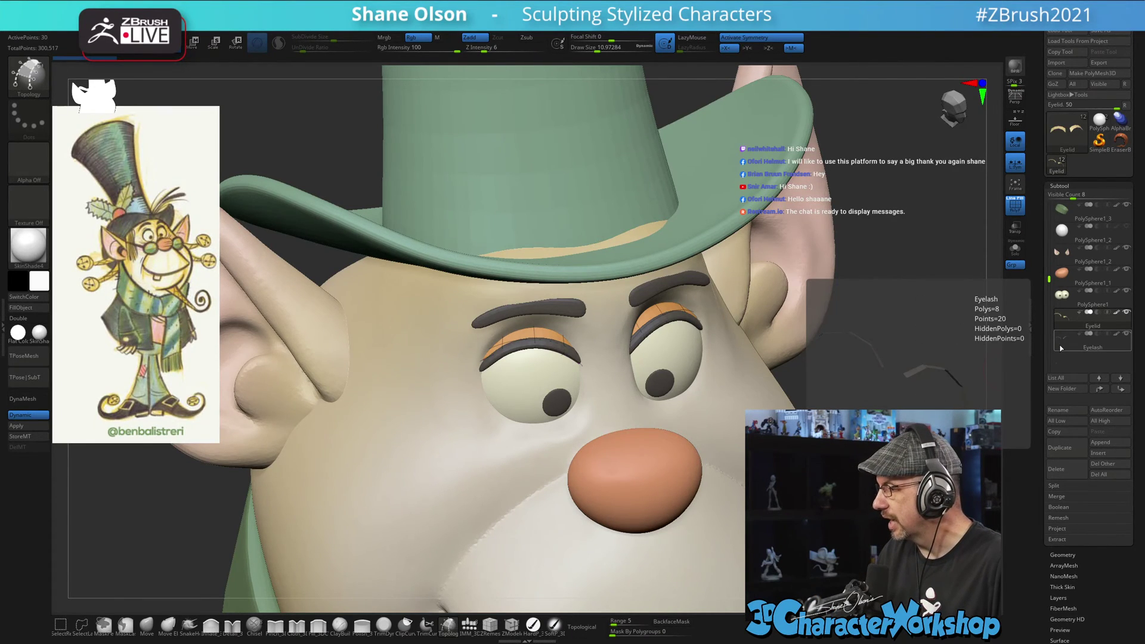
click(1060, 347)
right_drag(596, 382, 632, 372)
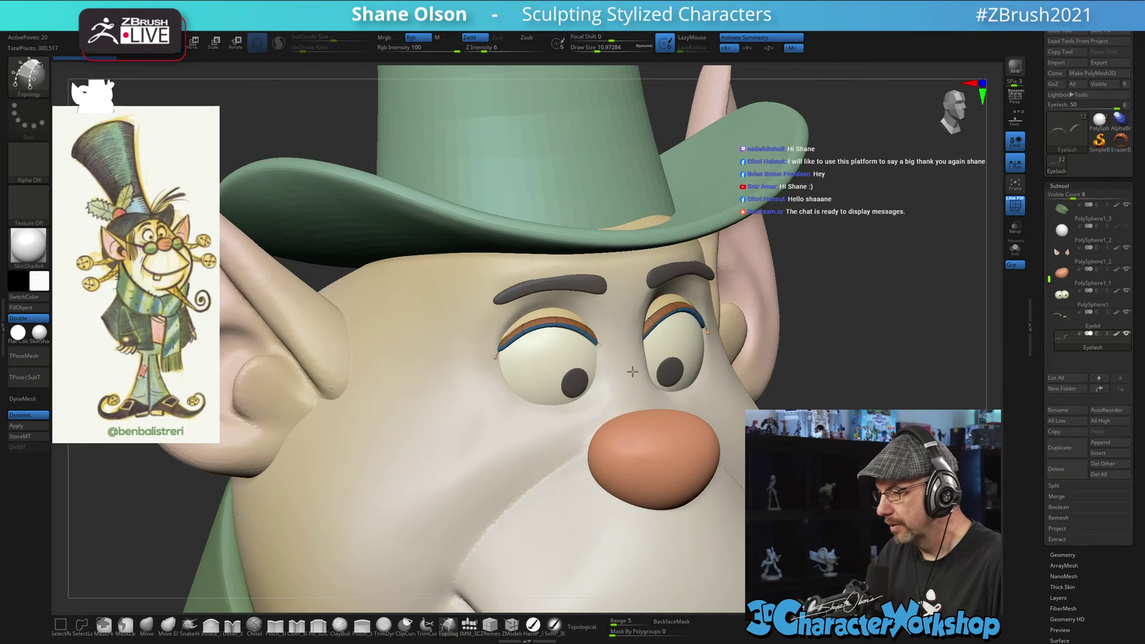
- Reactivate the Eyelid subtool with the eyelashes and wireframe hidden, and set the draw size to about 12
click(1078, 322)
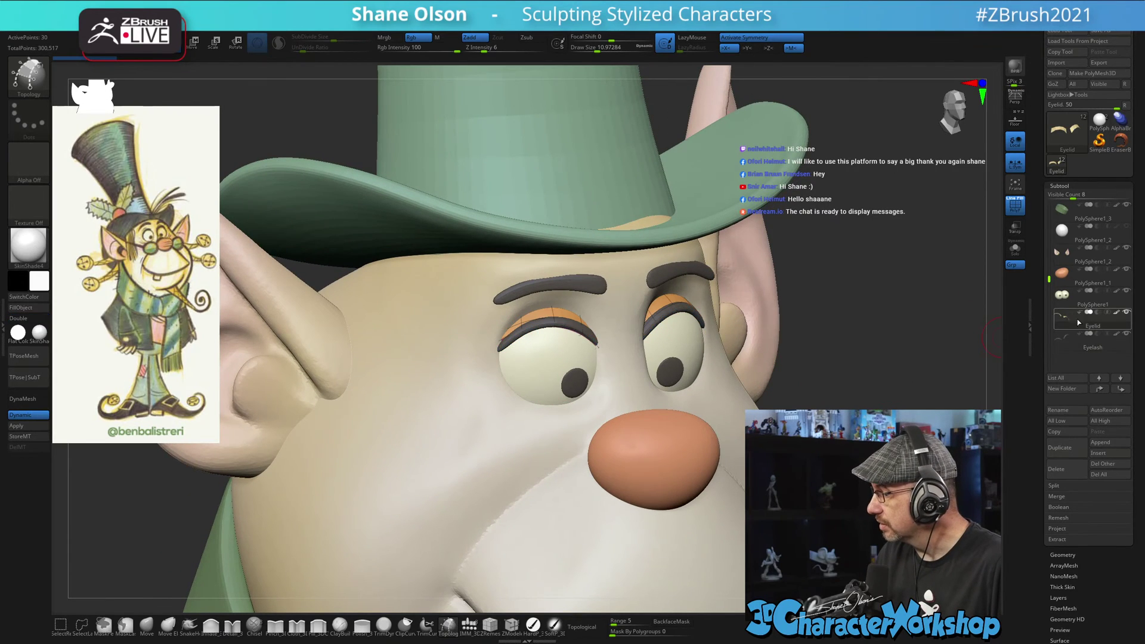
mouse_move(832, 332)
right_down()
mouse_move(828, 315)
mouse_move(833, 334)
right_up()
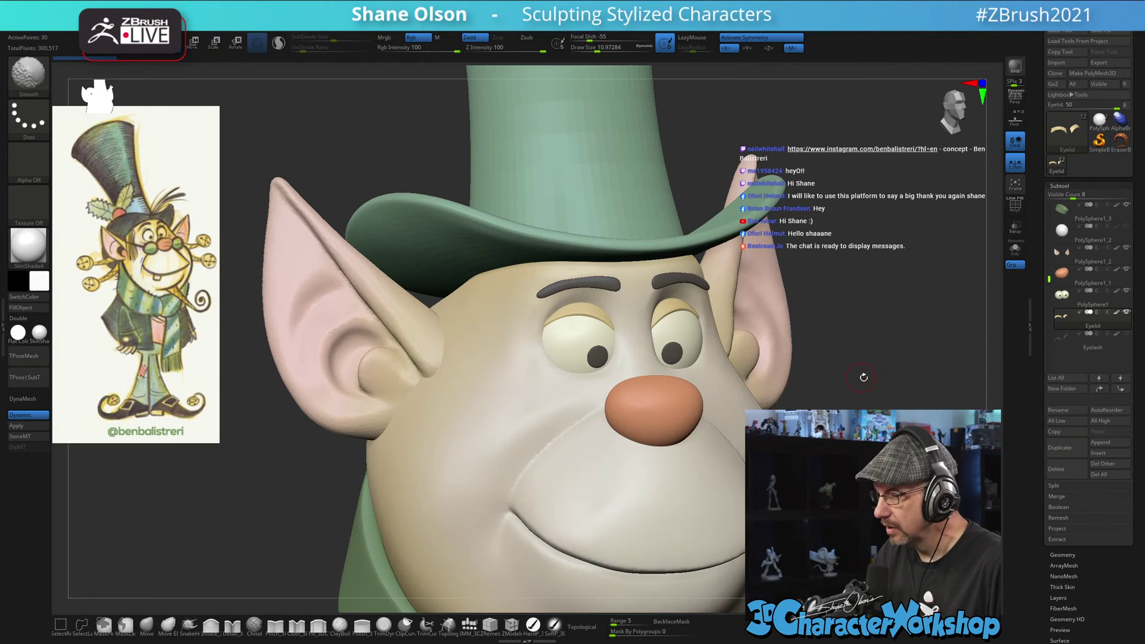
alt+drag(864, 377, 803, 347)
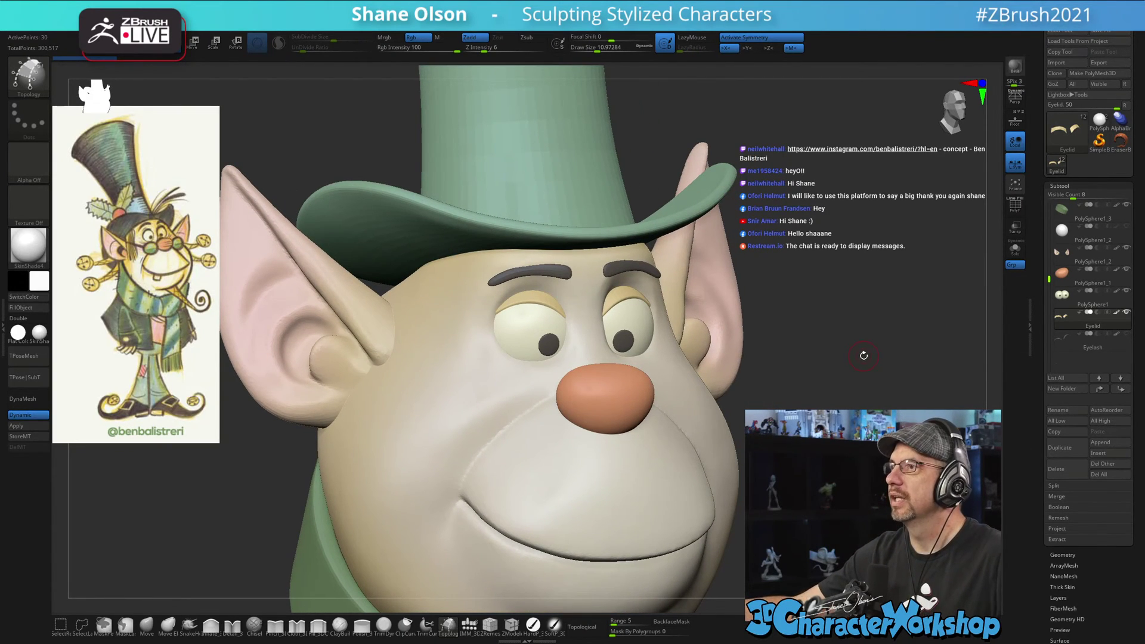
mouse_move(765, 401)
alt+mouse_down()
mouse_move(810, 389)
mouse_move(795, 381)
mouse_move(809, 417)
alt+mouse_up()
key(s)
key(s)
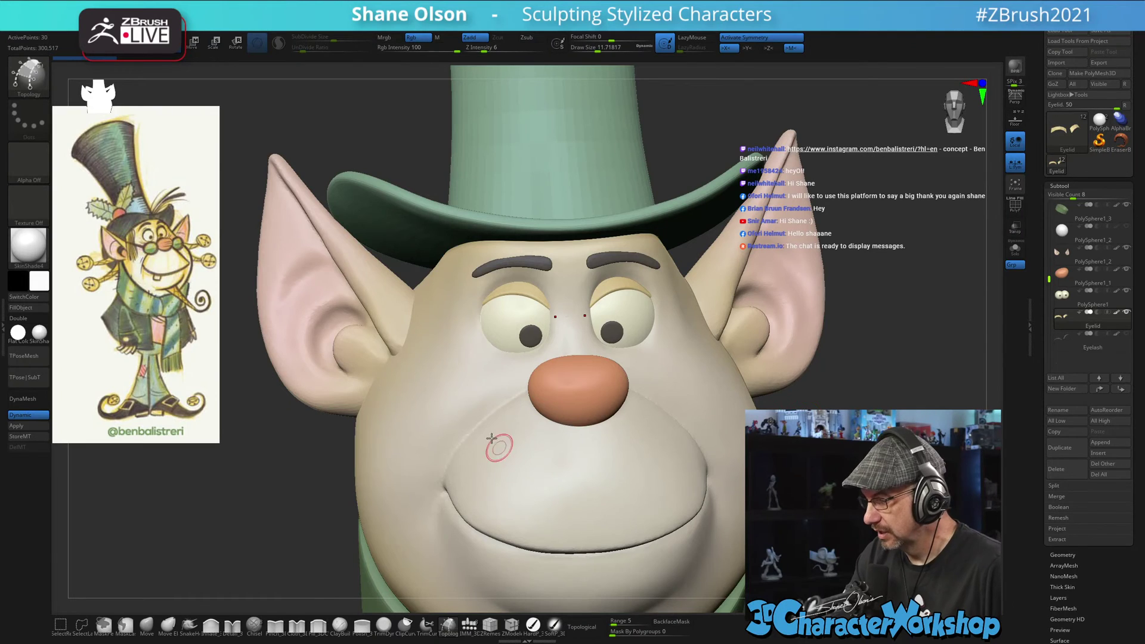
- Draw a closed topology curve around the edge of the eyeball on the reference-image side, with symmetry active
ctrl+right_drag(537, 342, 530, 391)
alt+right_drag(502, 303, 511, 334)
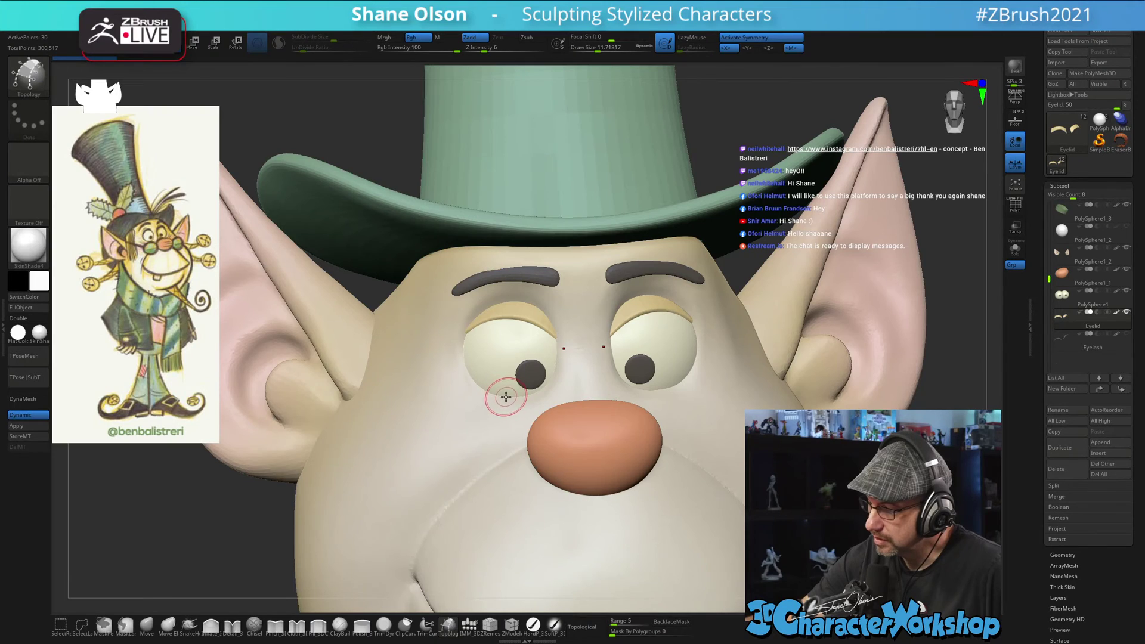
drag(507, 397, 495, 394)
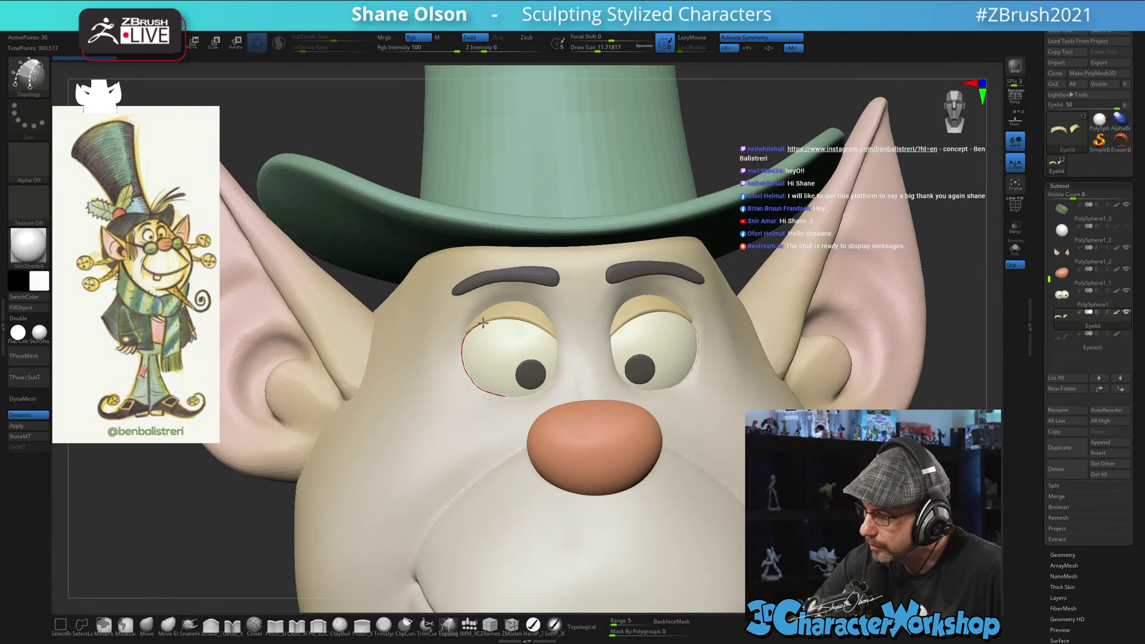
mouse_move(514, 318)
mouse_down()
mouse_move(540, 327)
mouse_move(555, 352)
mouse_up()
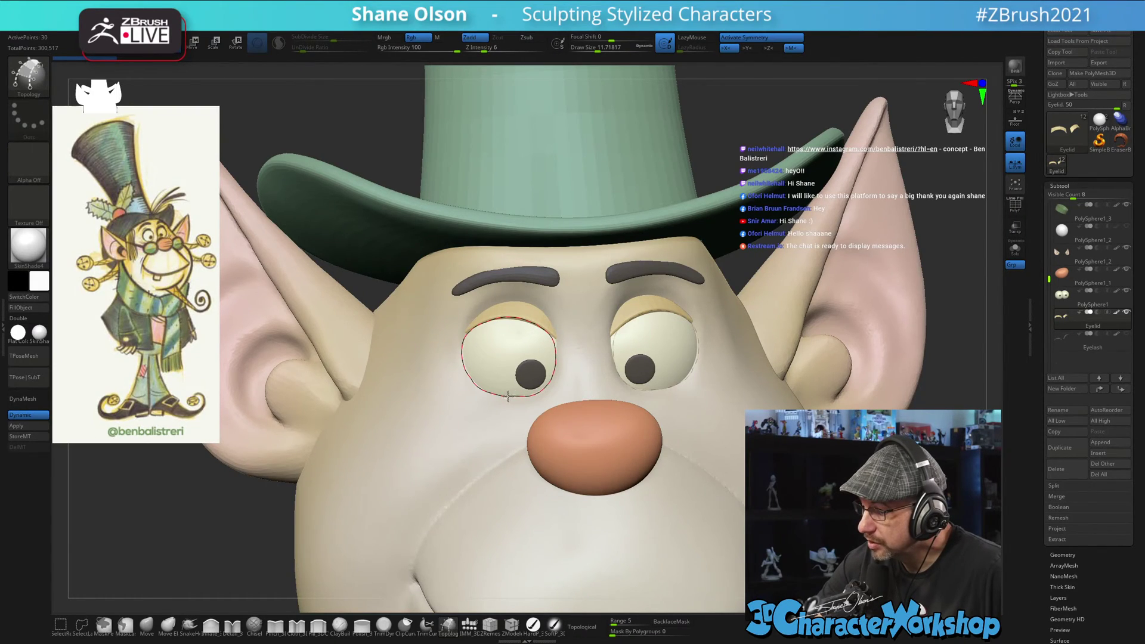
drag(505, 393, 506, 395)
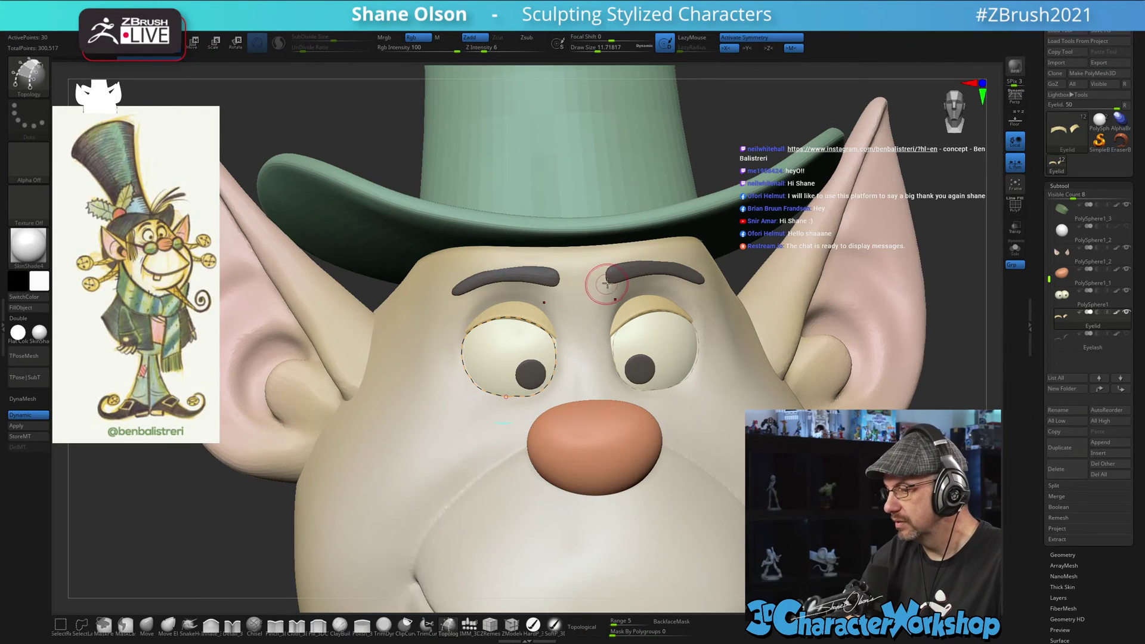
- Try to draw a second, wider topology curve around the existing eye loop
ctrl+right_drag(593, 311, 582, 328)
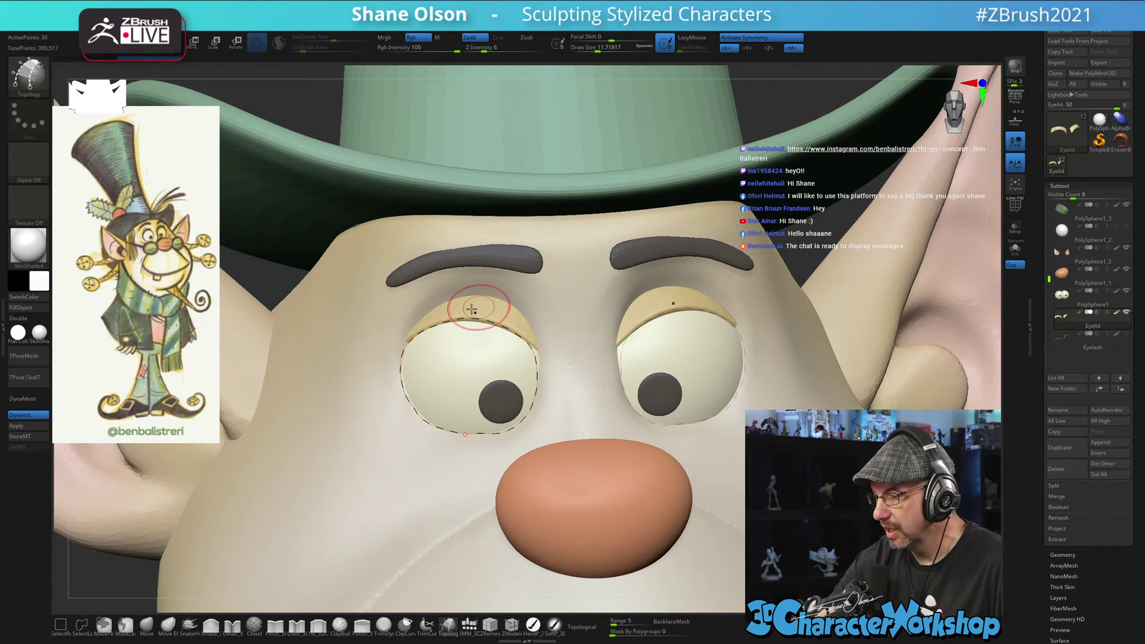
alt+right_drag(413, 255, 420, 236)
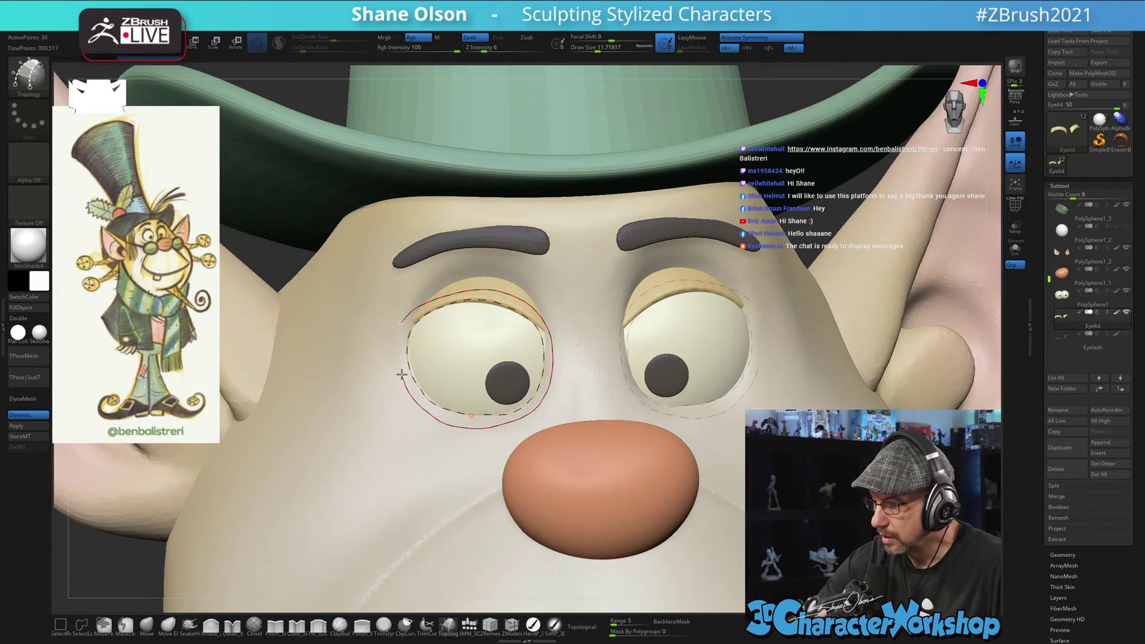
drag(401, 320, 404, 317)
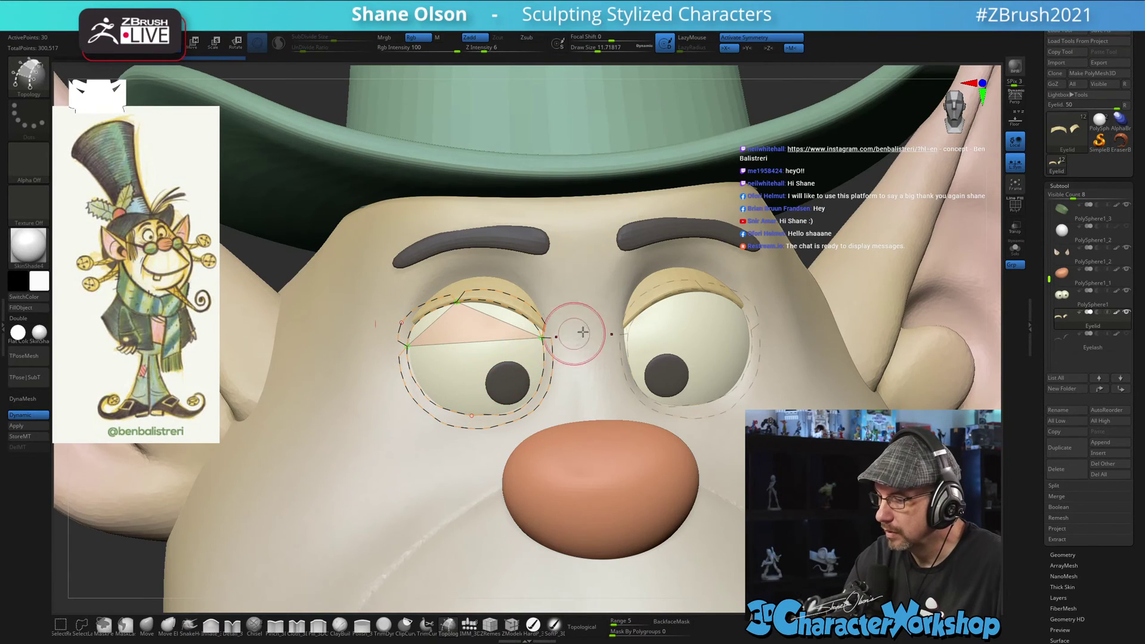
key(ctrl+z)
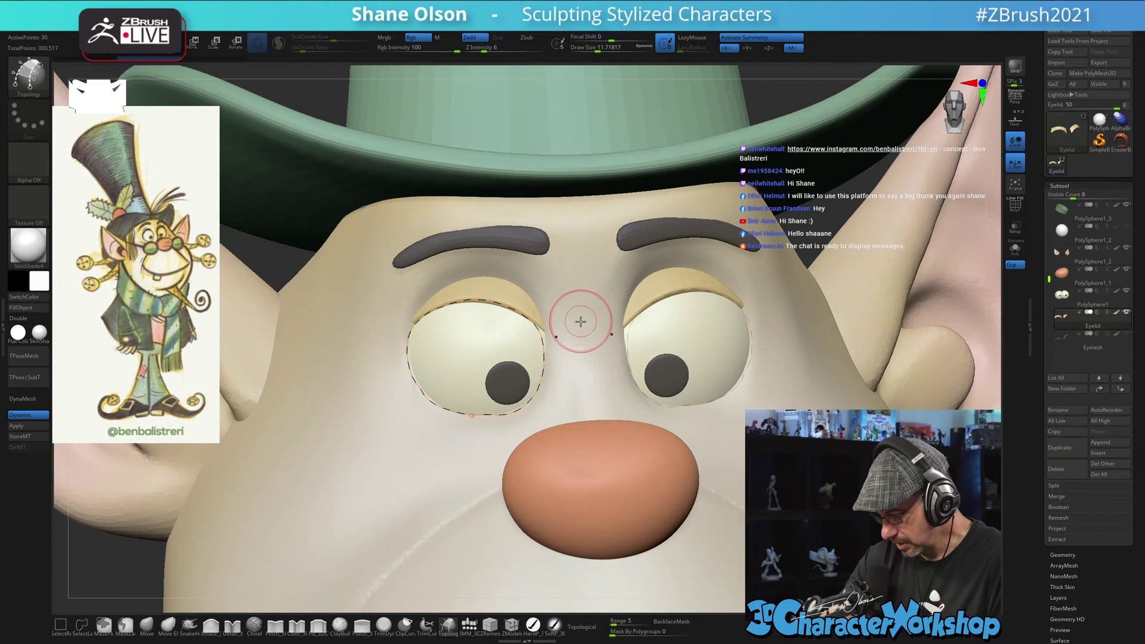
key(ctrl+z)
- Reduce the draw size to 7 and draw a wider closed topology curve around the existing eye loop
key([)
key([)
key([)
key([)
key([)
right_drag(581, 341, 583, 336)
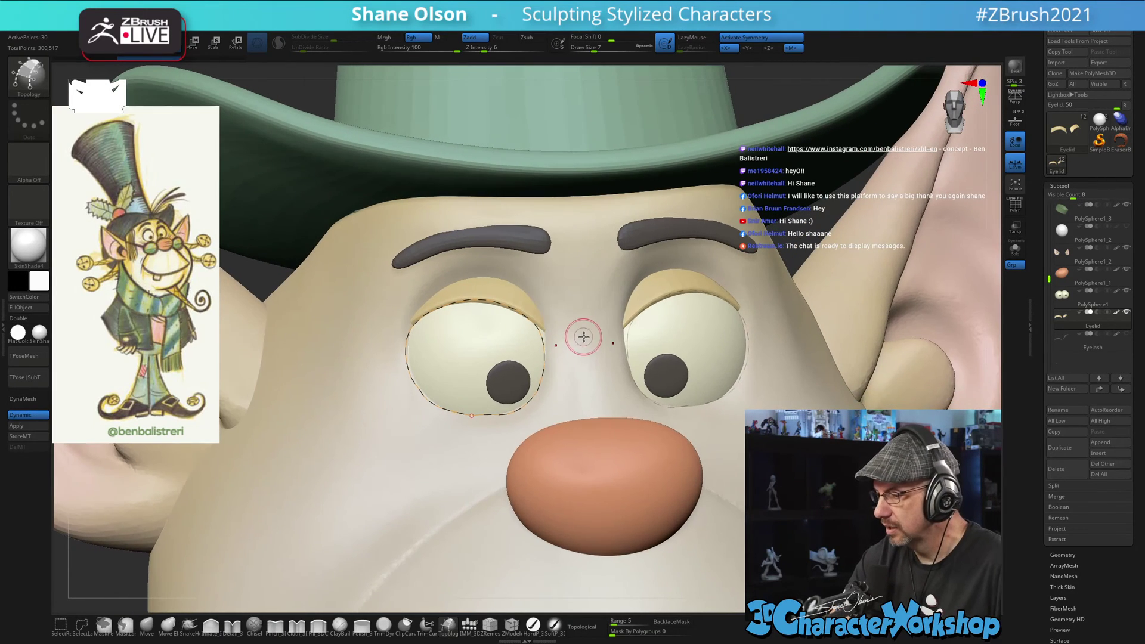
mouse_move(564, 275)
alt+right_down()
mouse_move(561, 253)
mouse_move(557, 276)
alt+right_up()
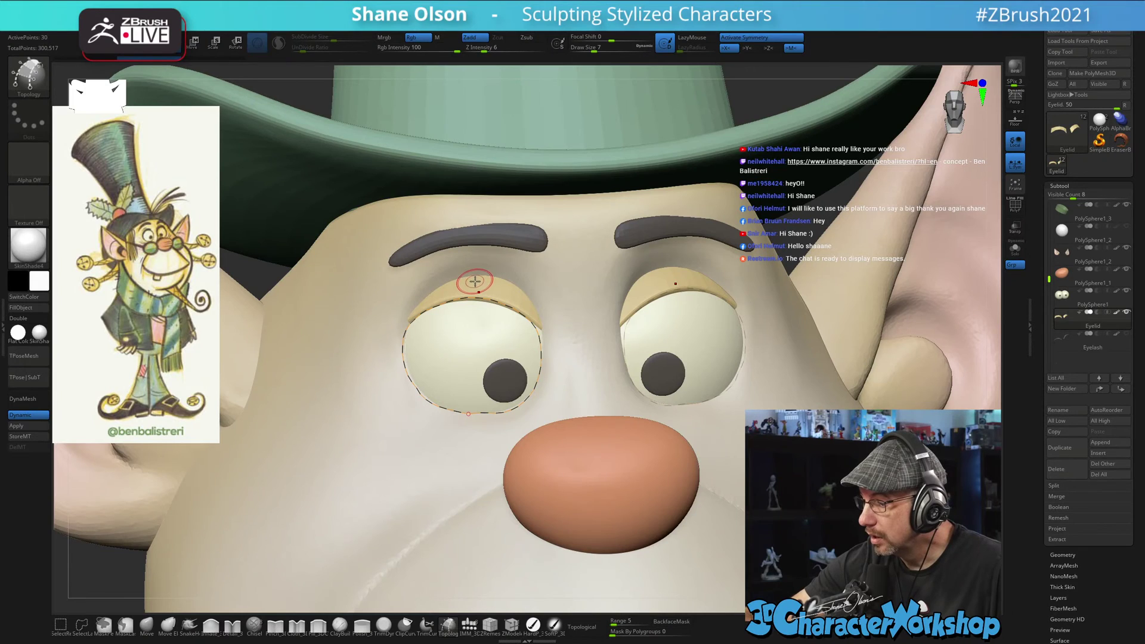
drag(476, 280, 486, 282)
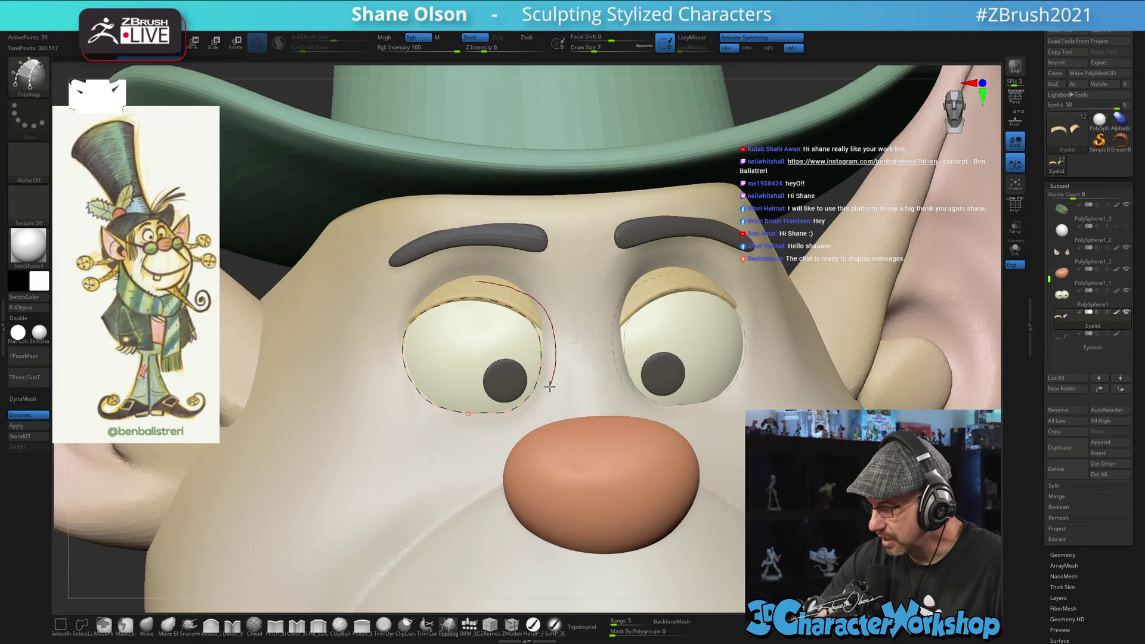
mouse_move(511, 423)
mouse_down()
mouse_move(436, 417)
mouse_move(395, 378)
mouse_up()
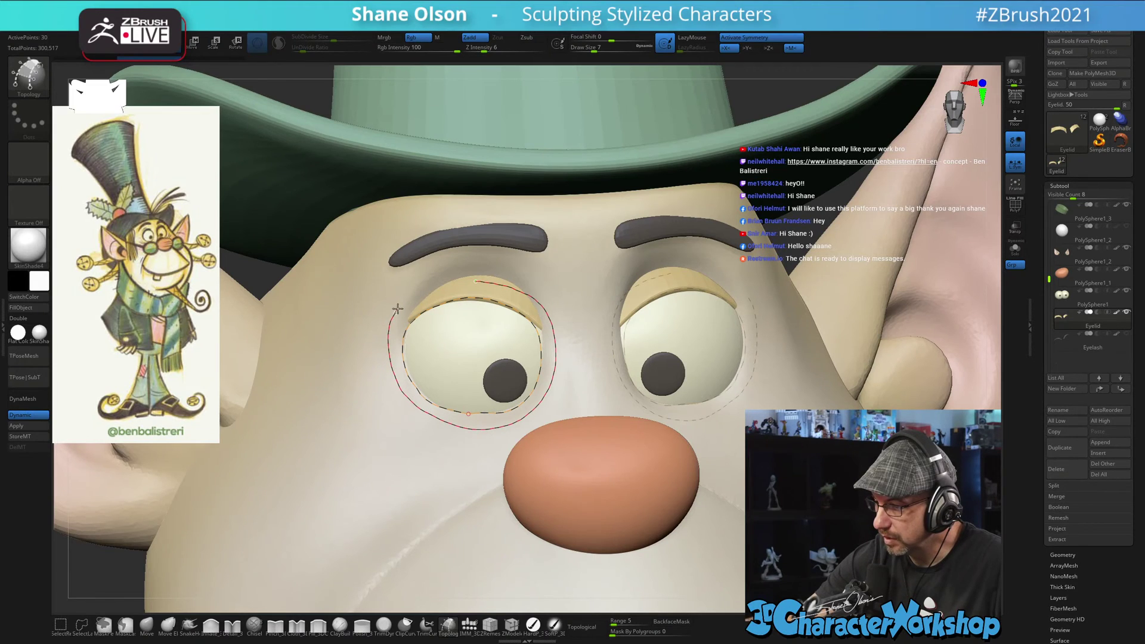
mouse_move(397, 308)
mouse_down()
mouse_move(475, 275)
mouse_move(474, 315)
mouse_up()
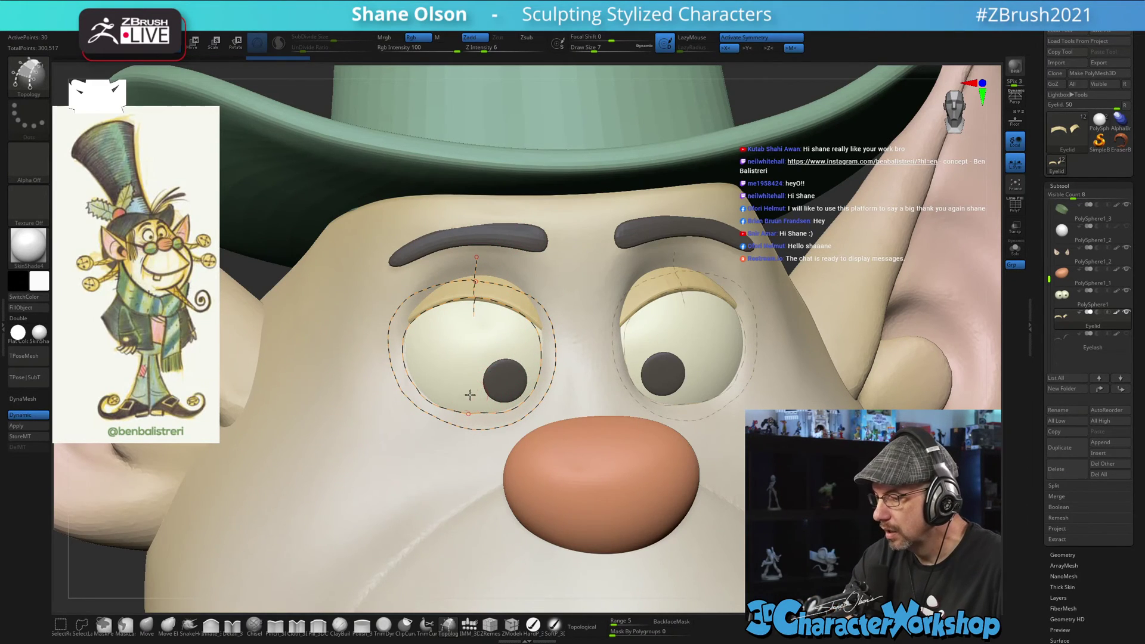
- Draw short curves across both eye loops at the lower edge, sides and diagonals to divide the ring into polygons
drag(468, 436, 468, 452)
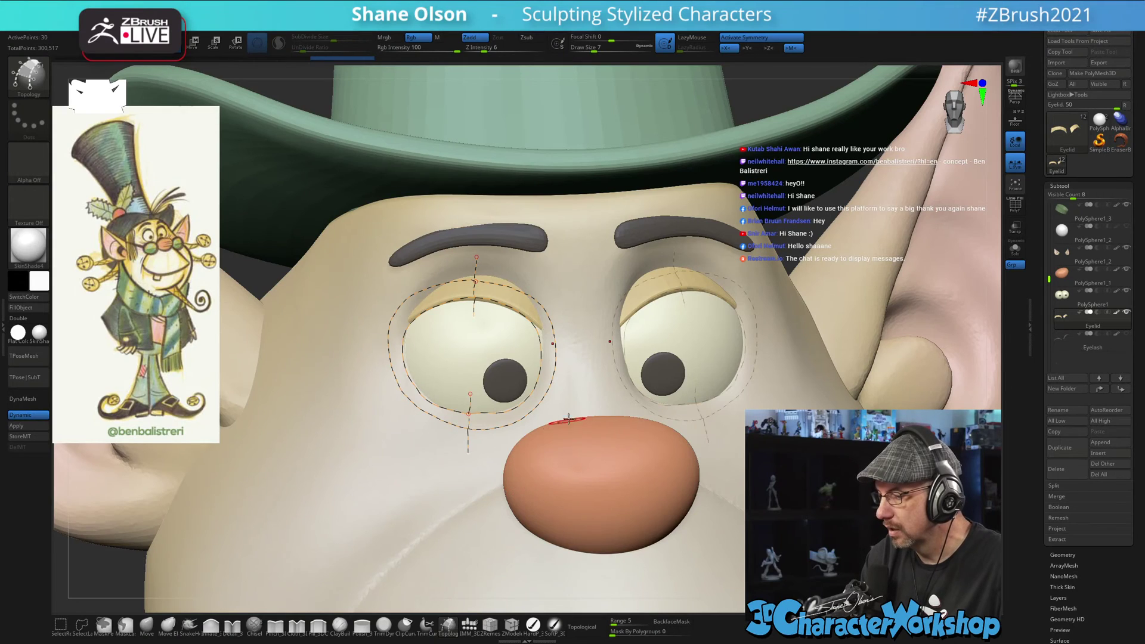
drag(520, 365, 581, 371)
drag(441, 355, 360, 346)
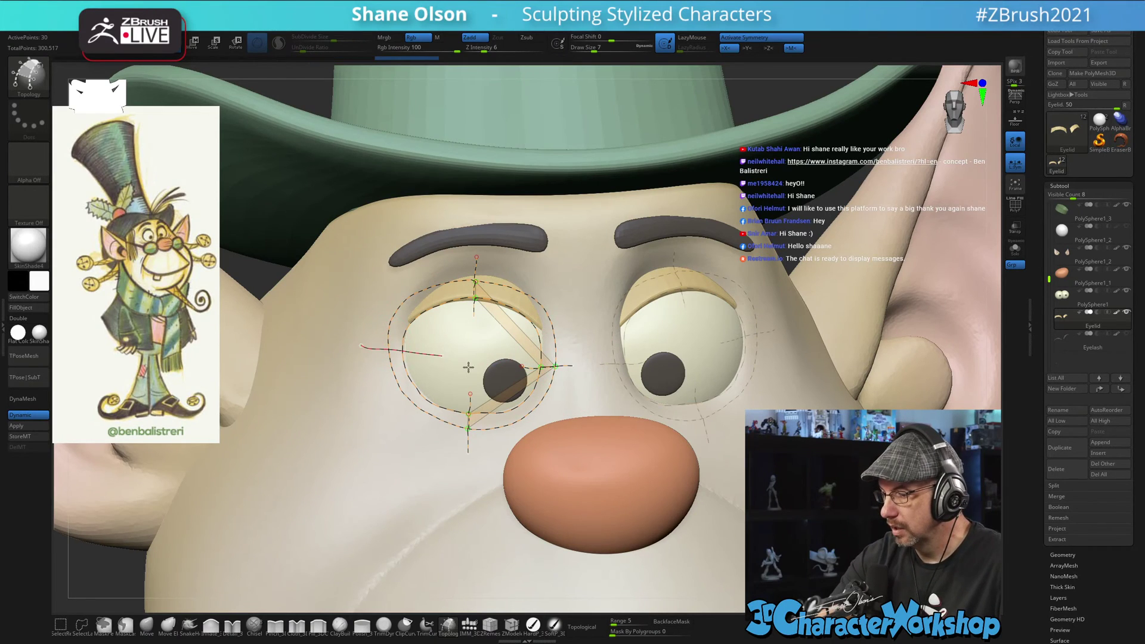
drag(409, 278, 441, 327)
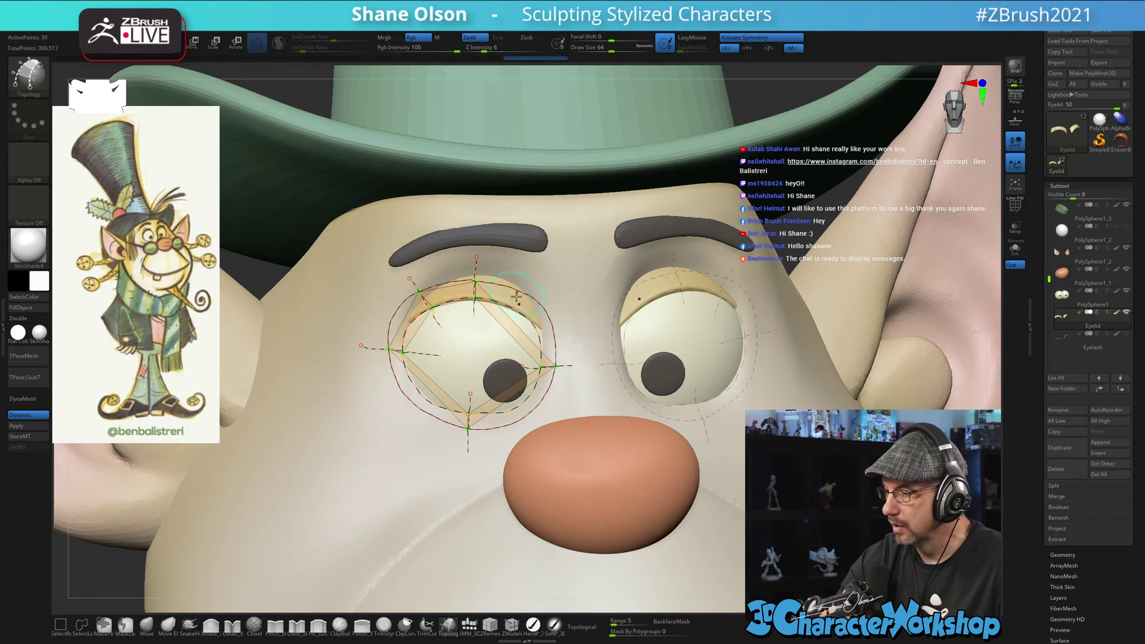
drag(550, 277, 507, 331)
drag(501, 383, 536, 433)
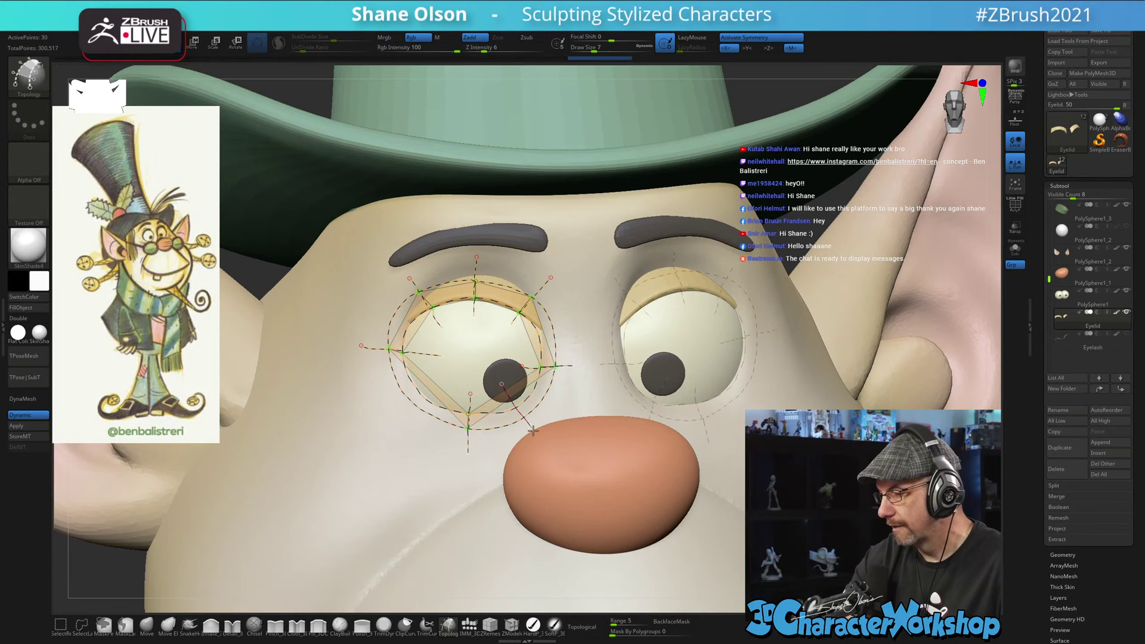
drag(431, 384, 395, 428)
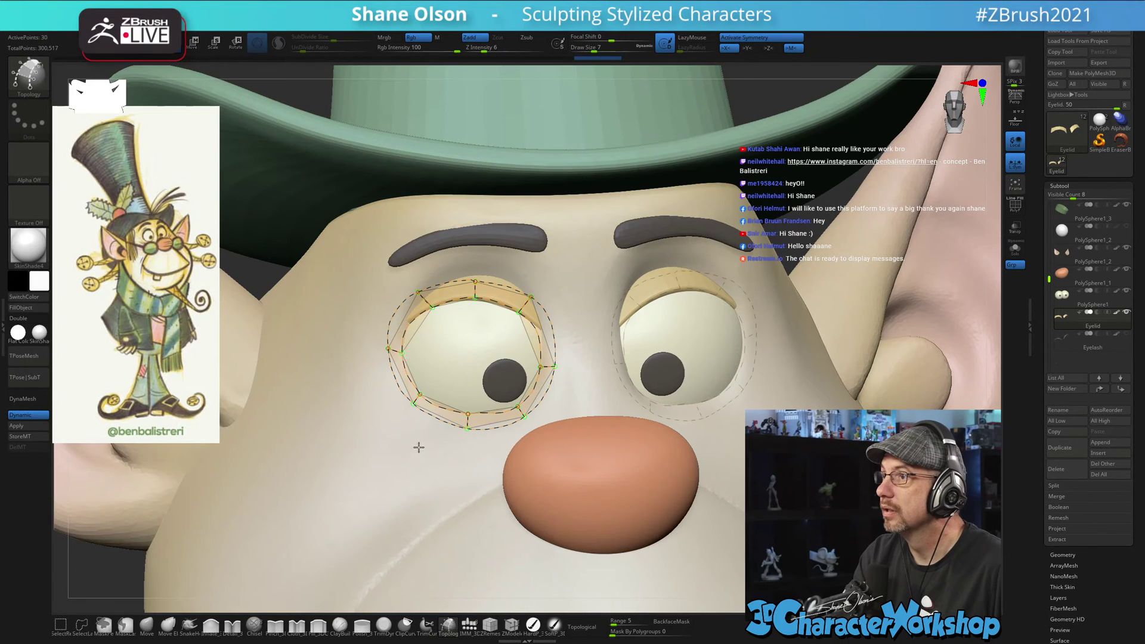
- Add a crossing curve between the existing divisions all around the eye ring, and trim the overhanging curve ends
alt+right_drag(419, 447, 407, 439)
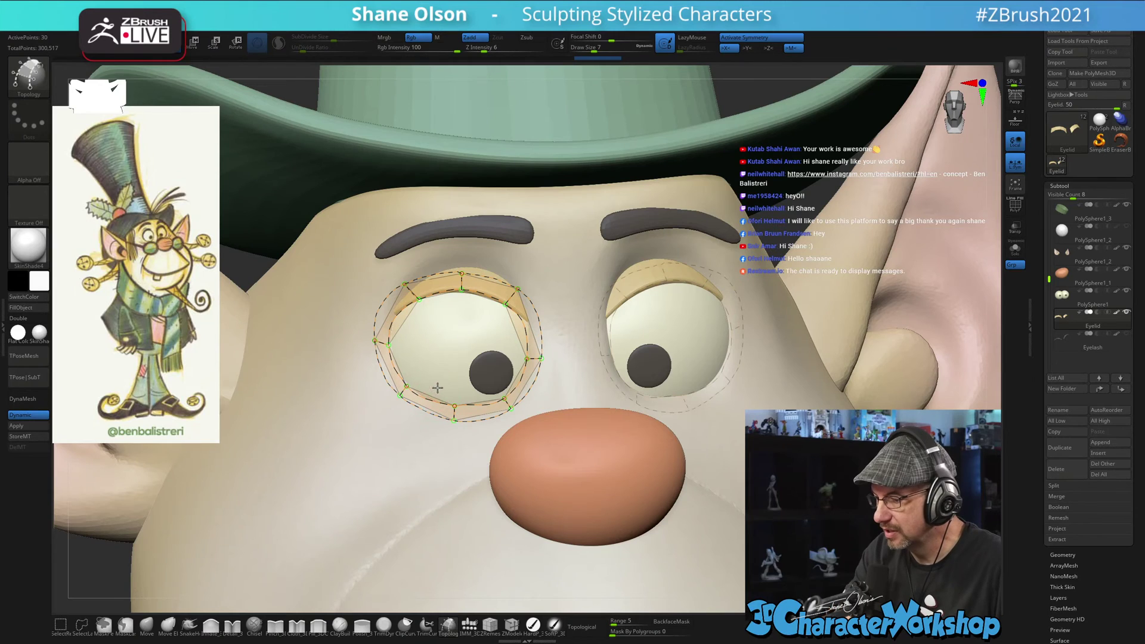
drag(438, 386, 413, 434)
drag(407, 358, 358, 378)
mouse_move(409, 323)
mouse_down()
mouse_move(377, 305)
mouse_move(435, 260)
mouse_up()
drag(480, 307, 495, 258)
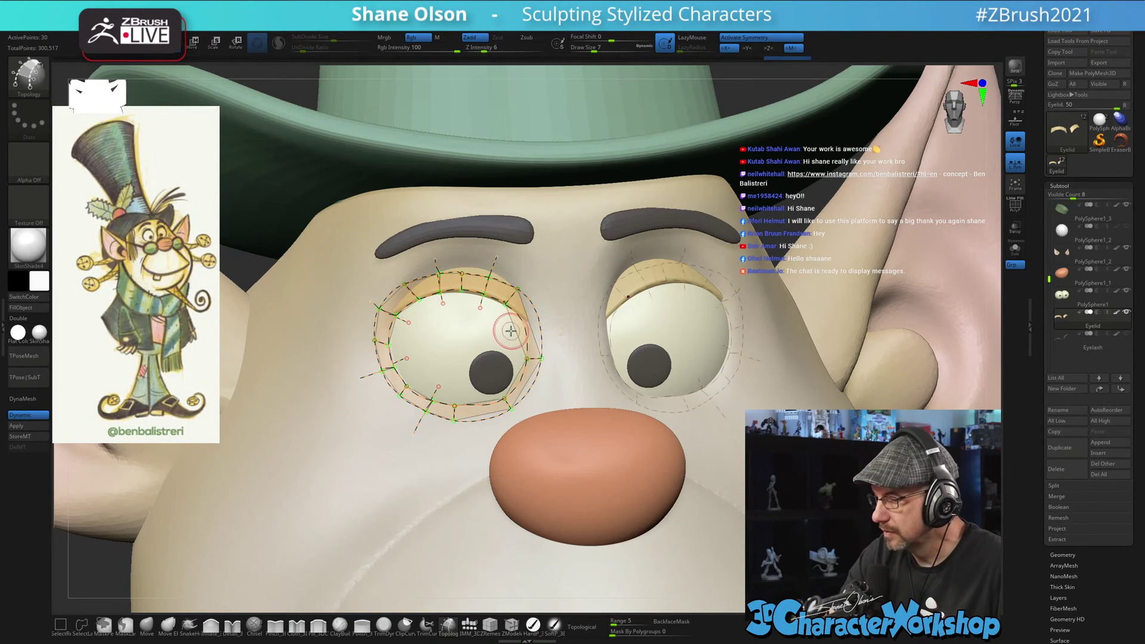
drag(511, 329, 562, 308)
mouse_move(504, 375)
mouse_down()
mouse_move(537, 388)
mouse_move(489, 433)
mouse_up()
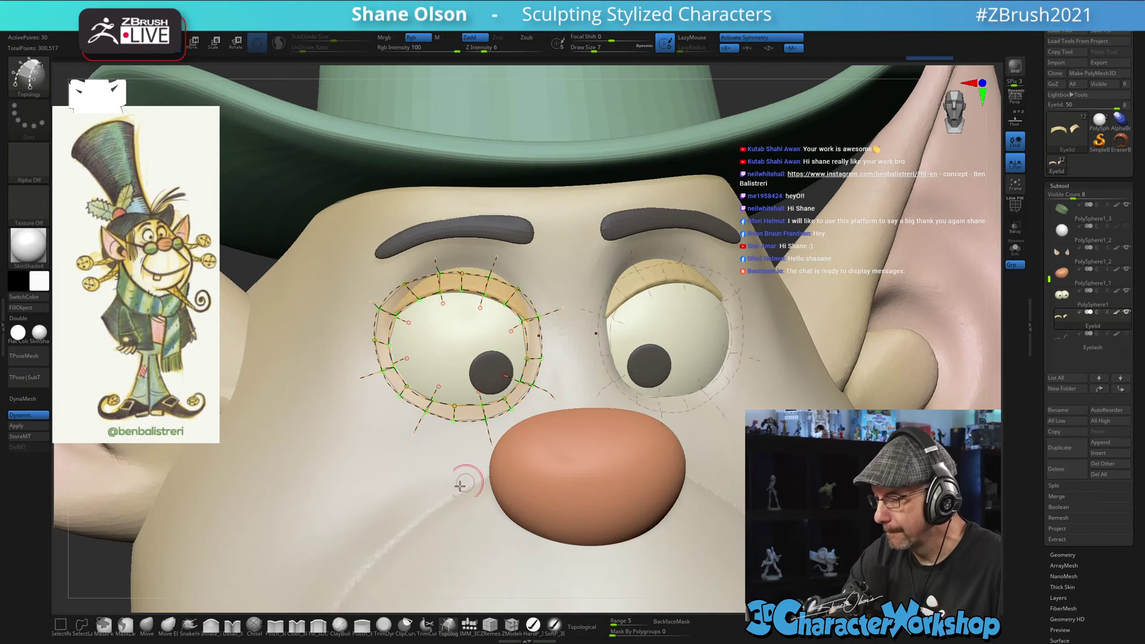
ctrl+click(395, 469)
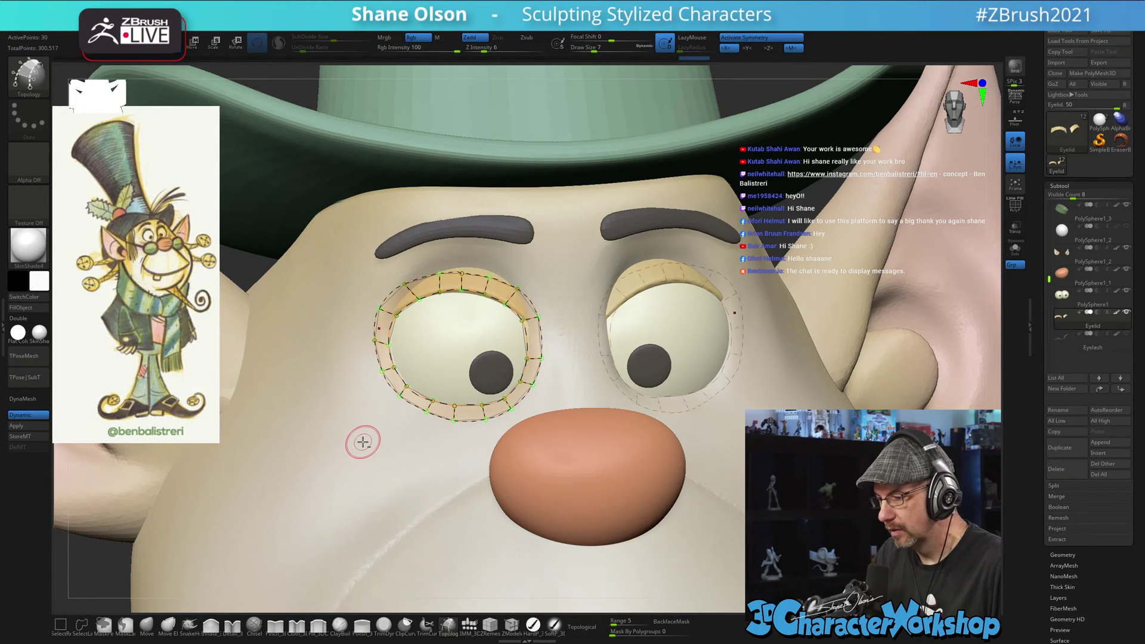
- Set the draw size to 1 and generate the ring mesh from the topology curves
key(s)
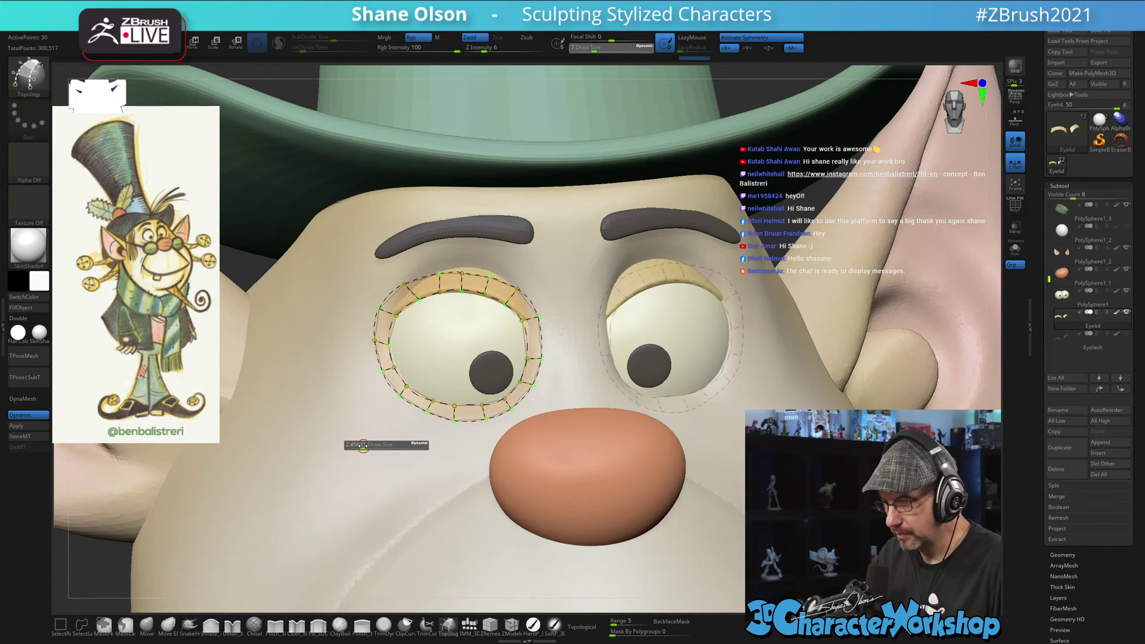
click(346, 444)
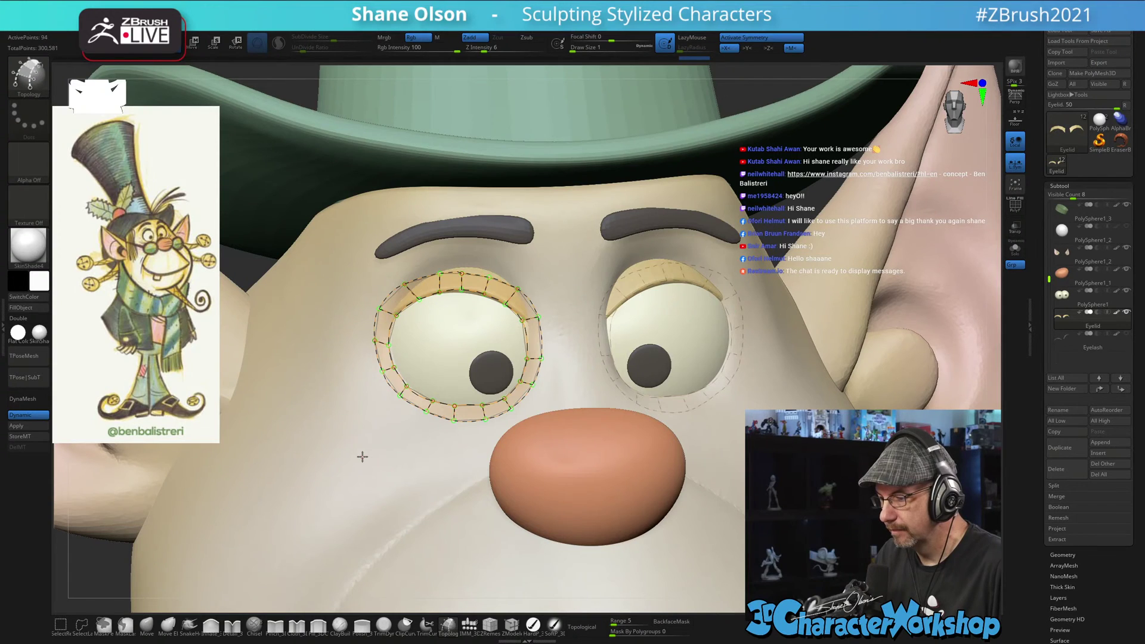
click(362, 457)
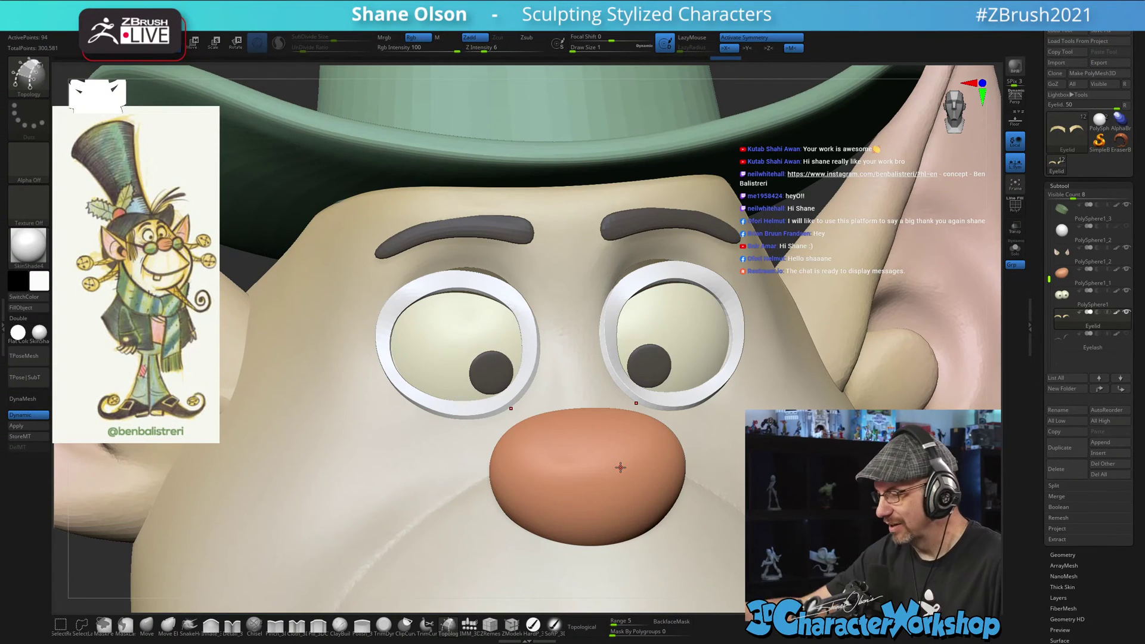
- Isolate the Eyelid subtool, split the unmasked eye rings into their own subtool, and show the whole head again
click(1014, 247)
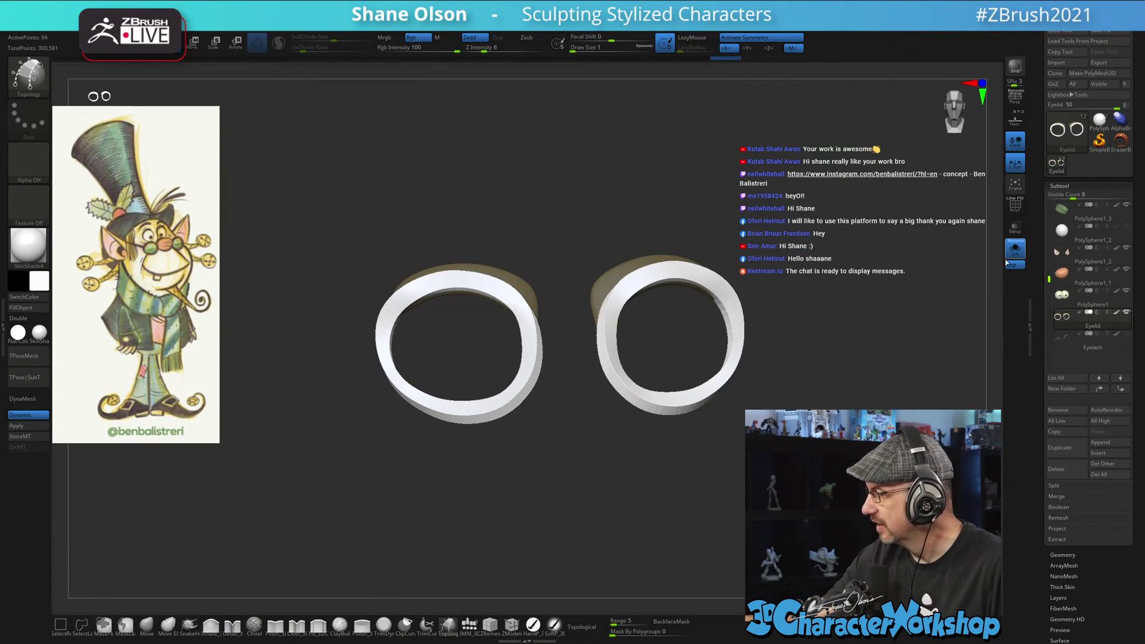
mouse_move(735, 460)
mouse_down()
mouse_move(877, 465)
mouse_move(742, 460)
mouse_up()
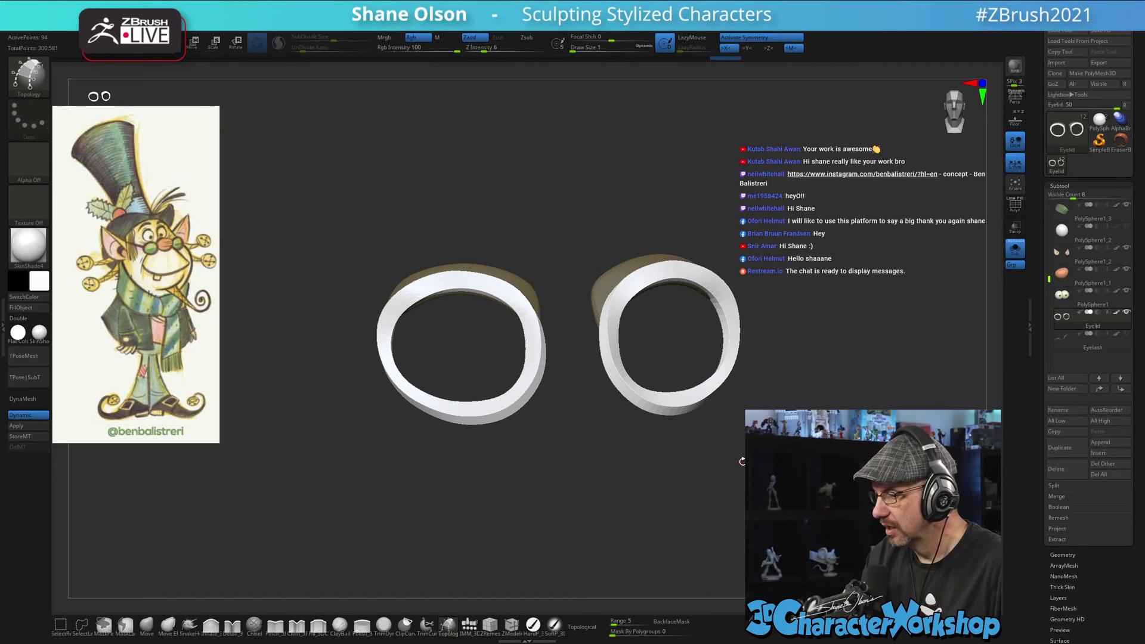
key(space)
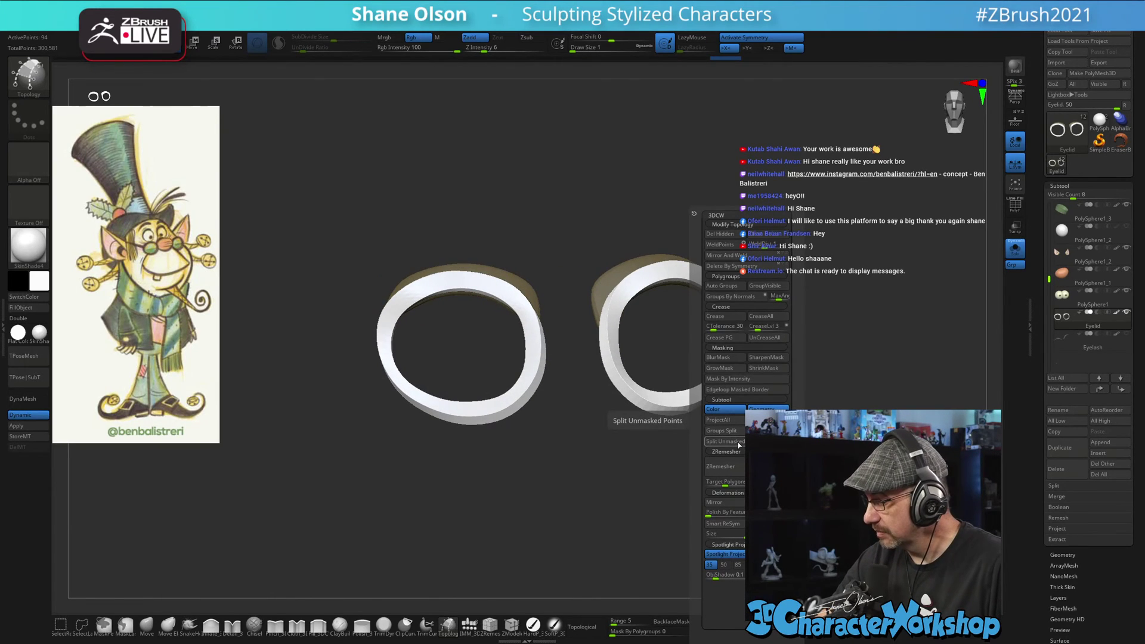
click(738, 442)
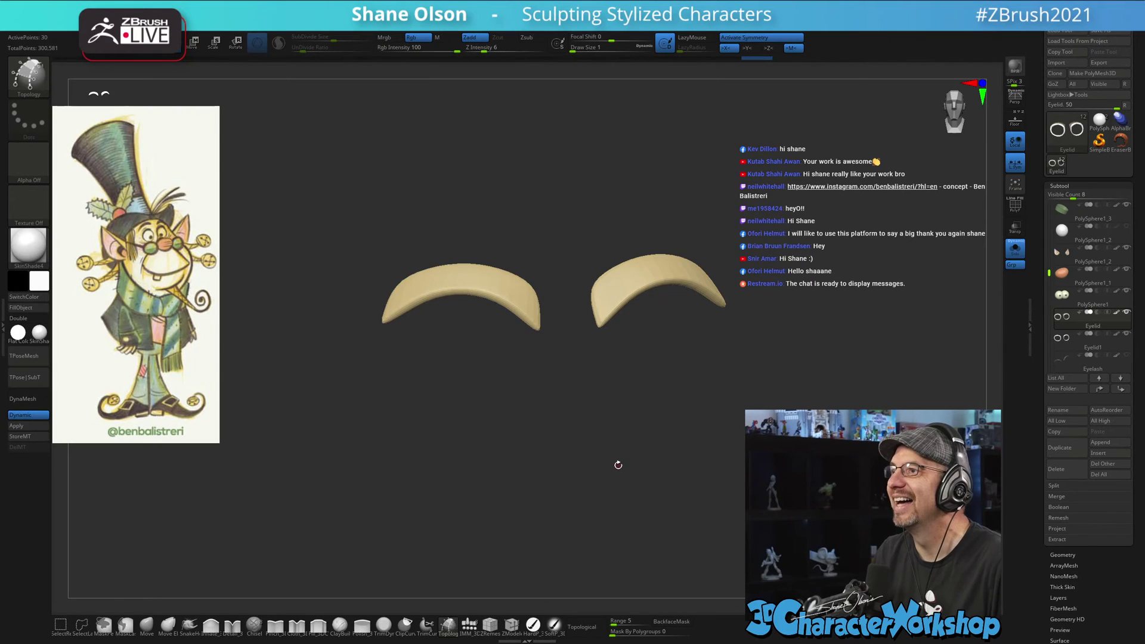
click(1014, 247)
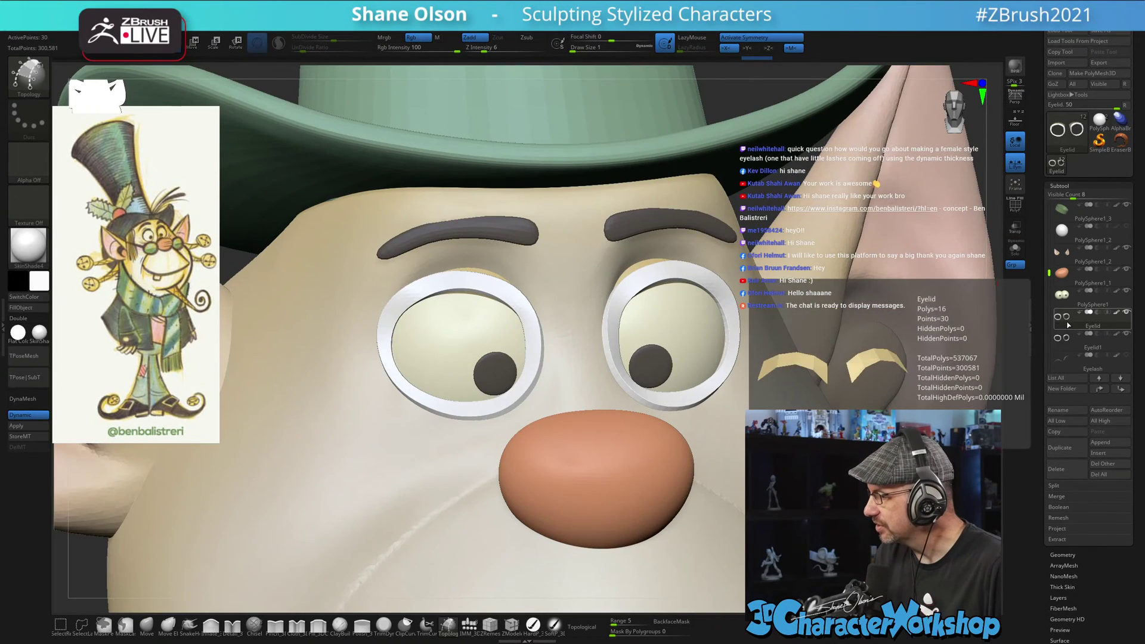
- Turn off dynamic subdivision on the split-off eye-ring subtool and ghost the other subtools to expose its low-poly mesh
click(1069, 343)
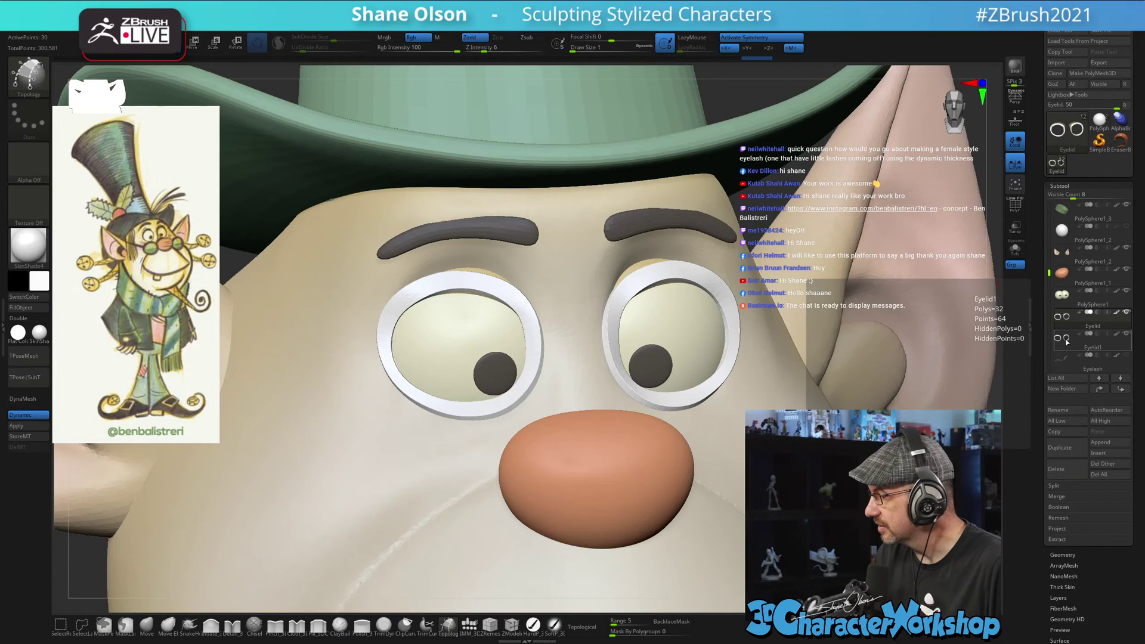
mouse_move(1062, 343)
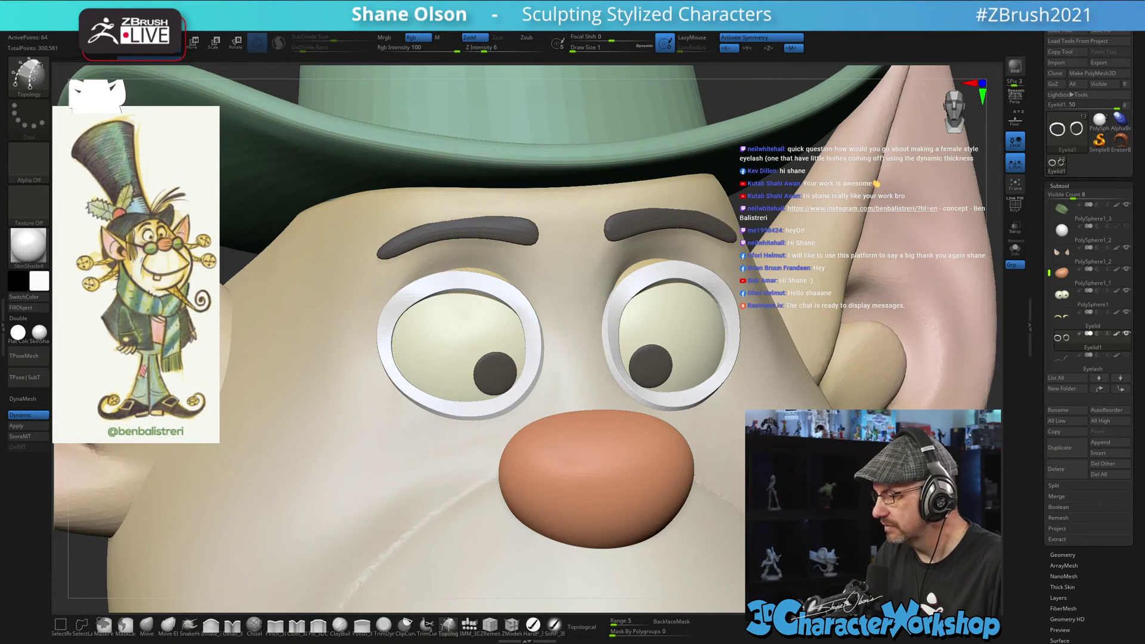
key(shift+d)
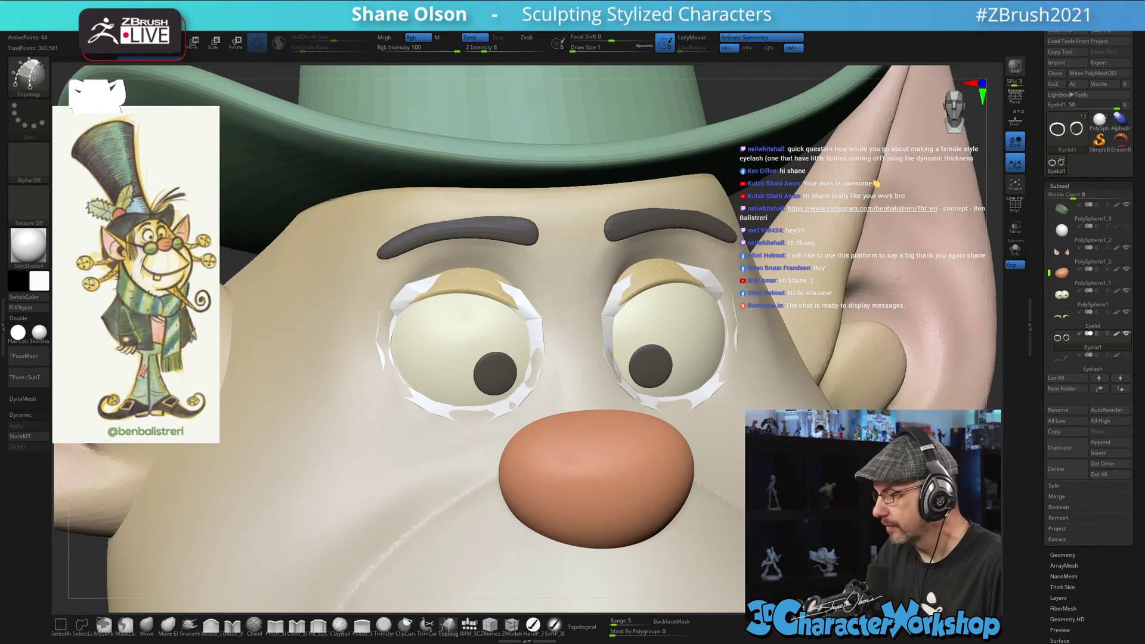
ctrl+right_drag(465, 405, 447, 355)
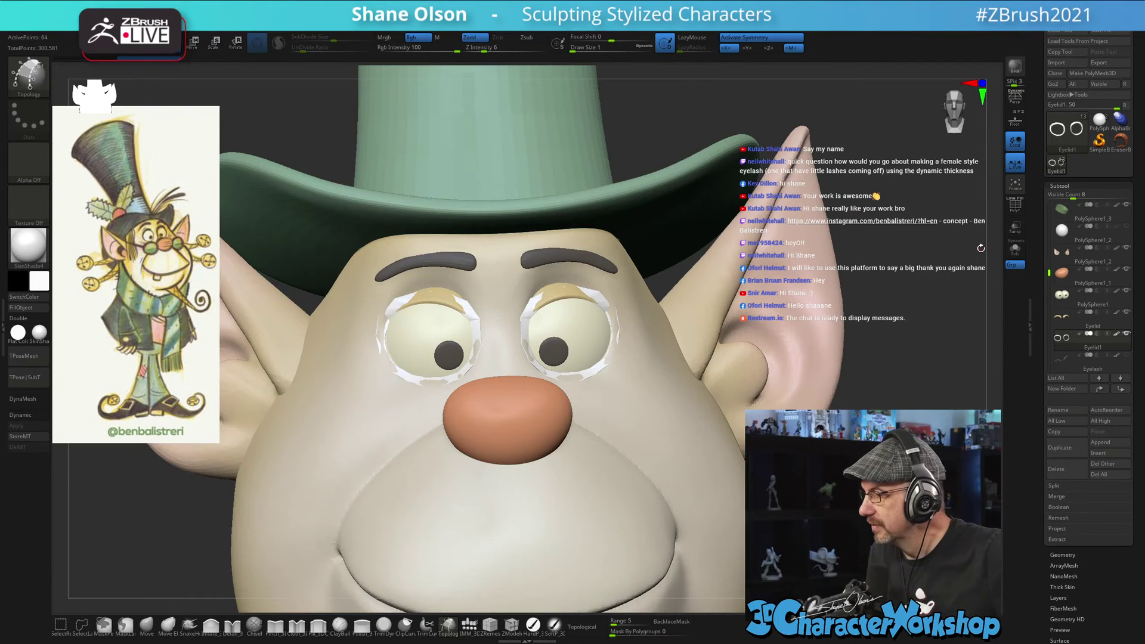
click(1014, 228)
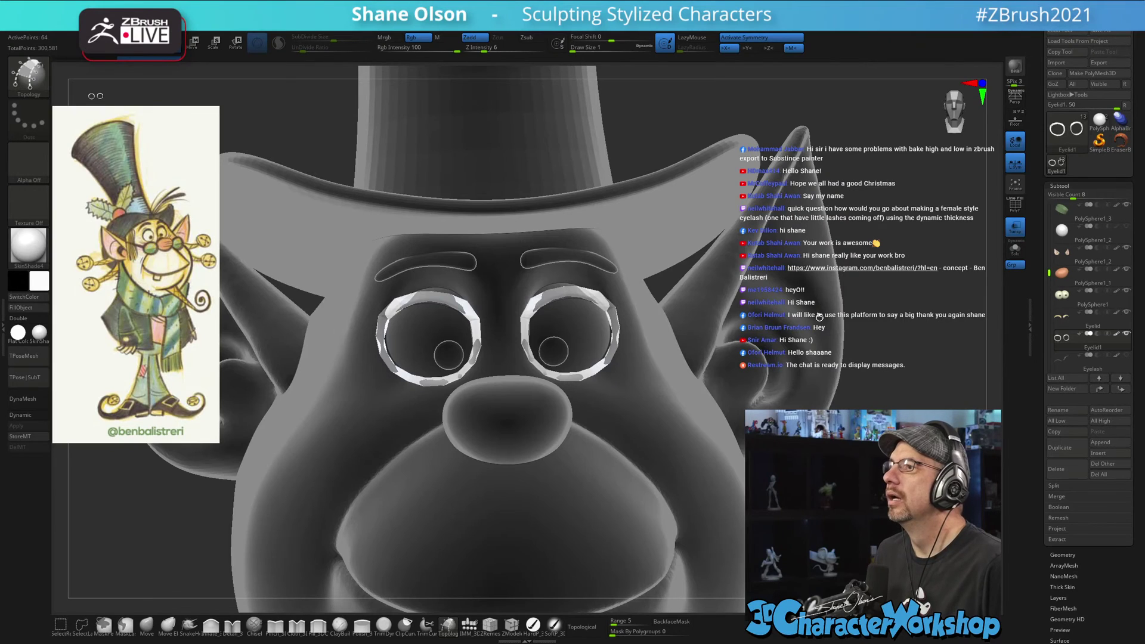
mouse_move(858, 378)
alt+mouse_down()
mouse_move(852, 388)
mouse_move(854, 375)
alt+mouse_up()
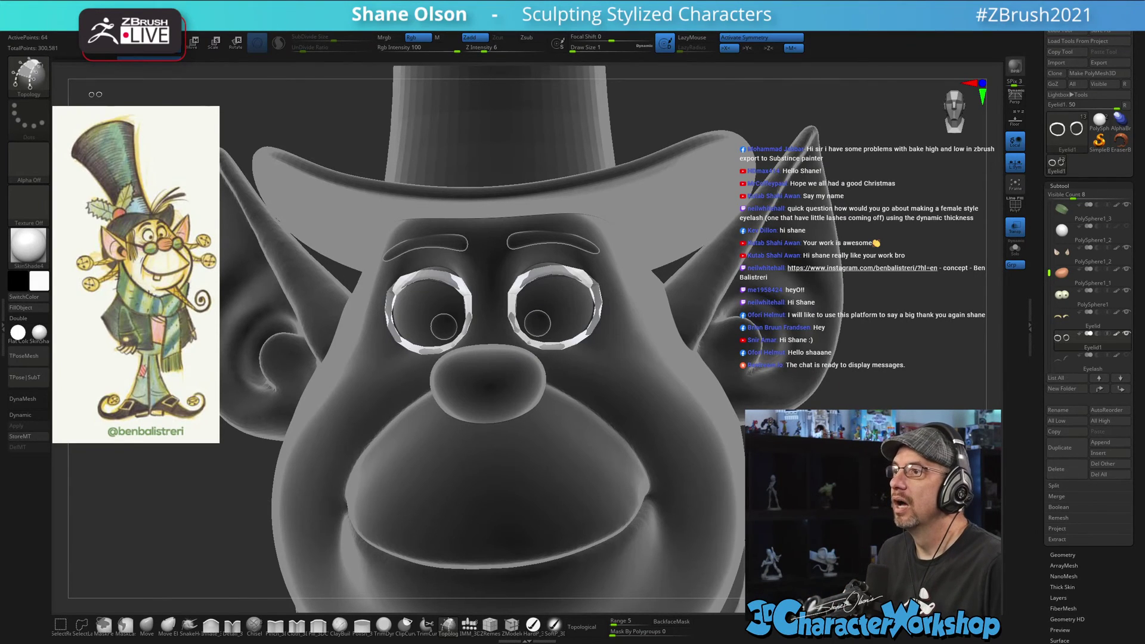
key(Return)
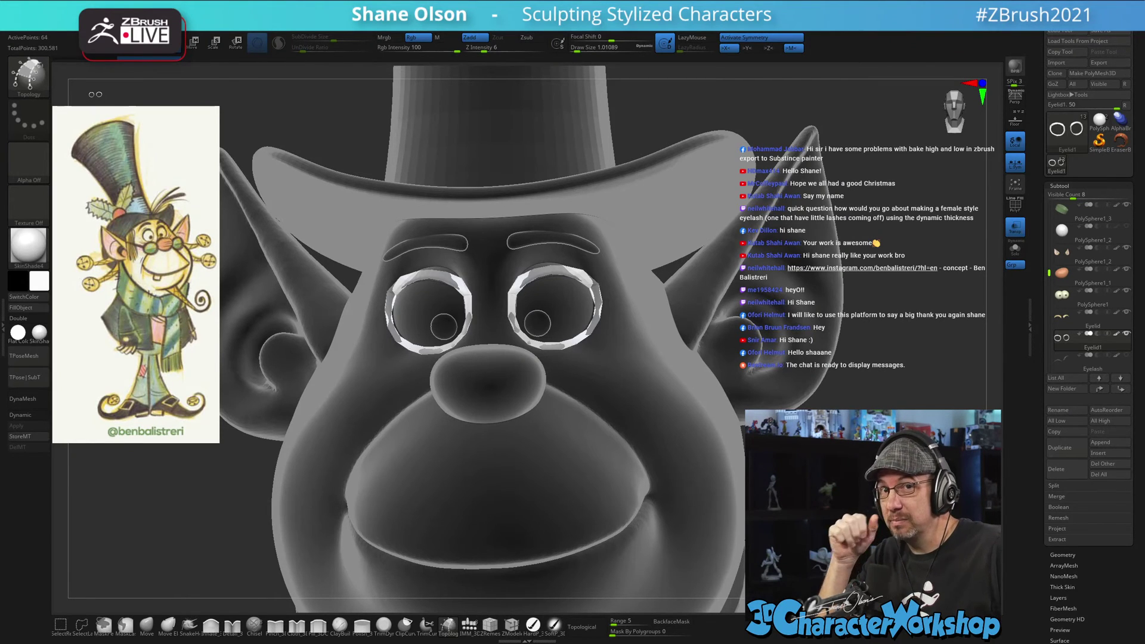
click(608, 48)
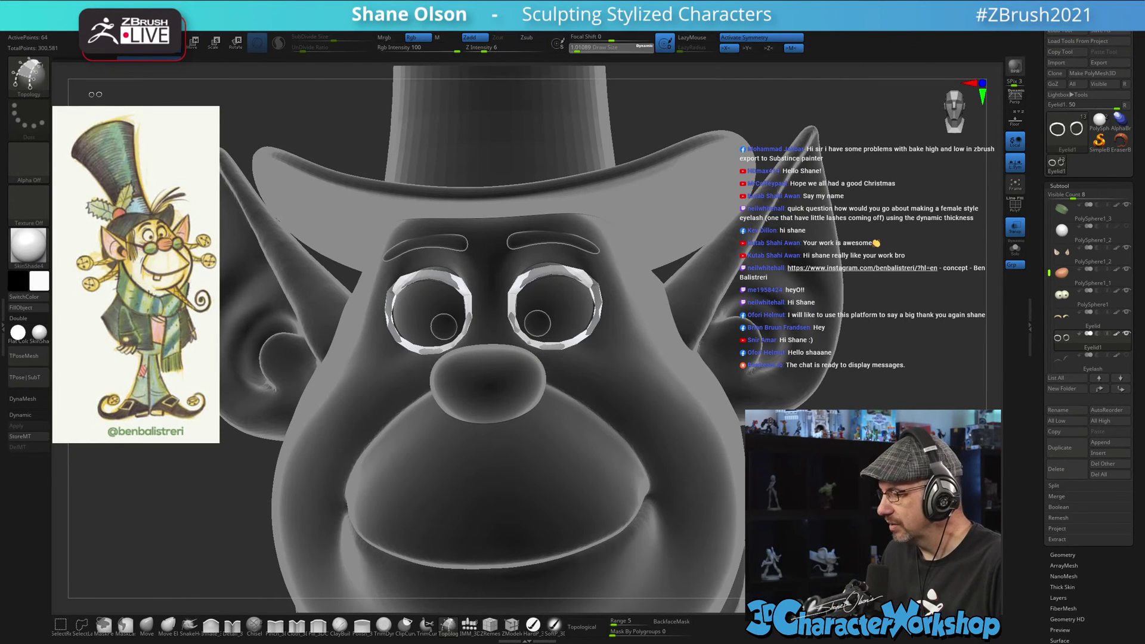
mouse_move(674, 119)
mouse_down()
mouse_move(787, 120)
mouse_move(673, 119)
mouse_up()
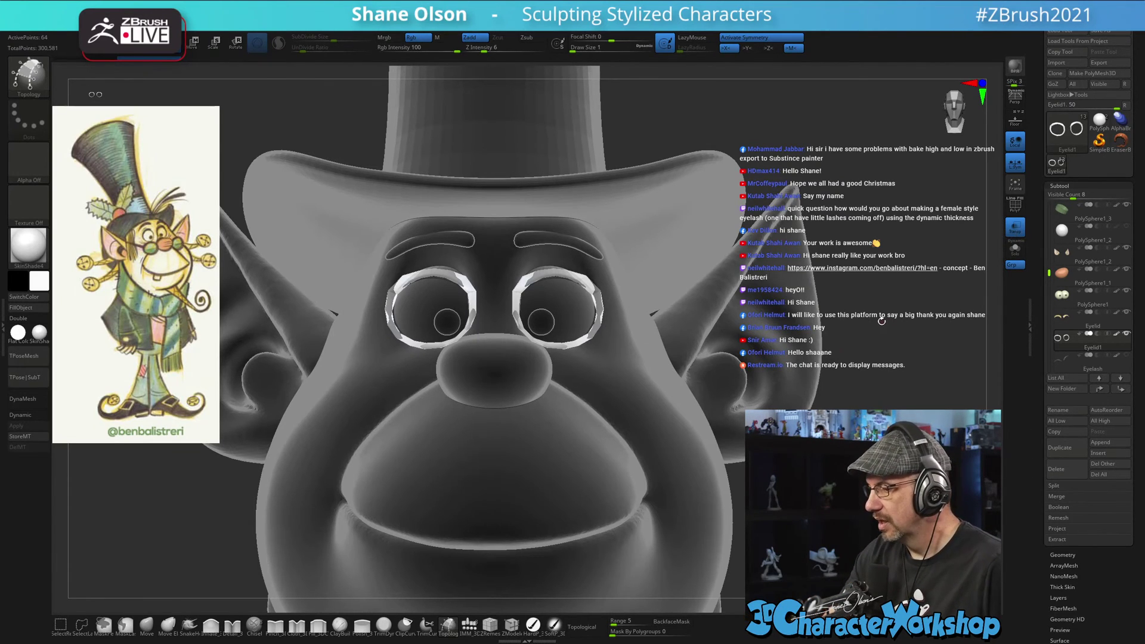
- Turn off the ghosting so the eye rings and the rest of the head display in full color
drag(830, 352, 974, 278)
click(1019, 233)
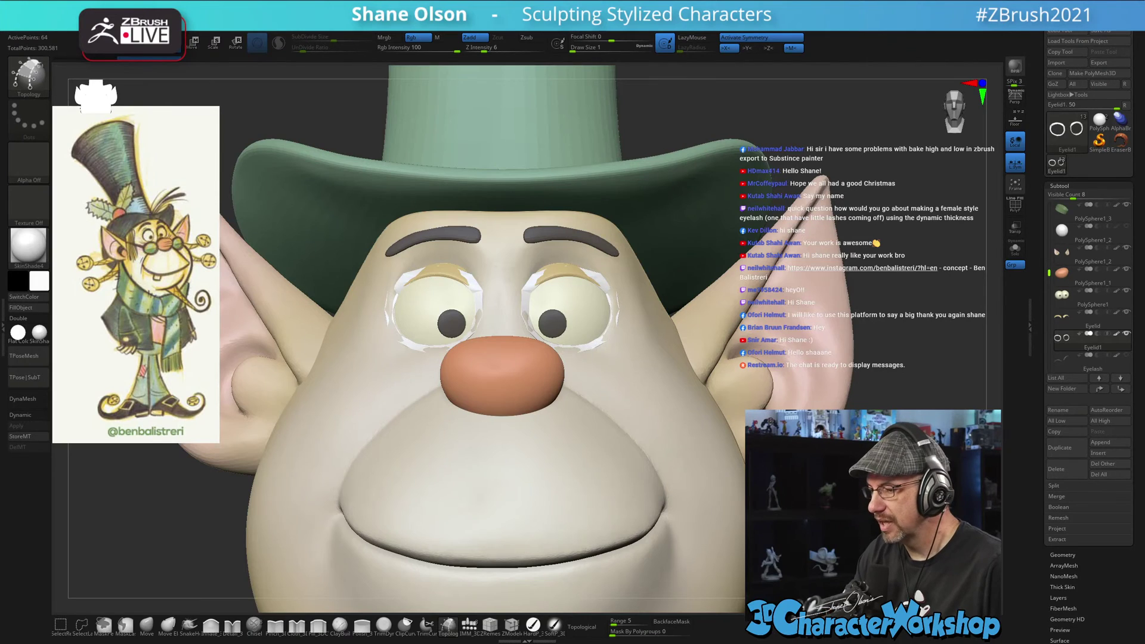
drag(882, 262, 918, 271)
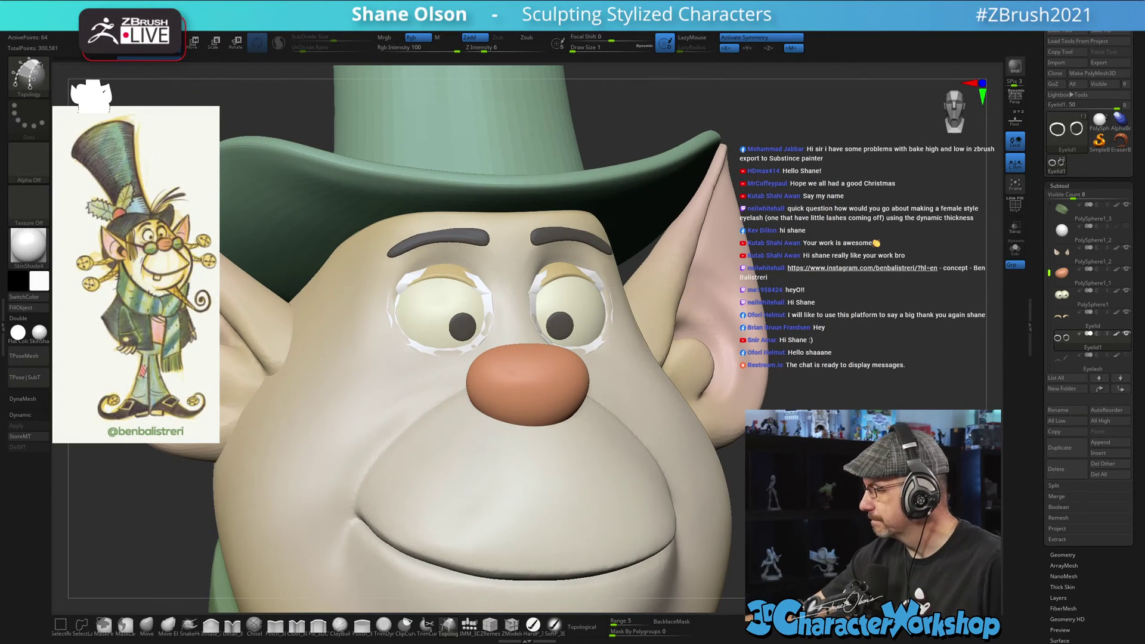
- Show the Eyelash subtool briefly on the face, return to the Eyelid1 subtool and hide the eyelashes again
click(1066, 360)
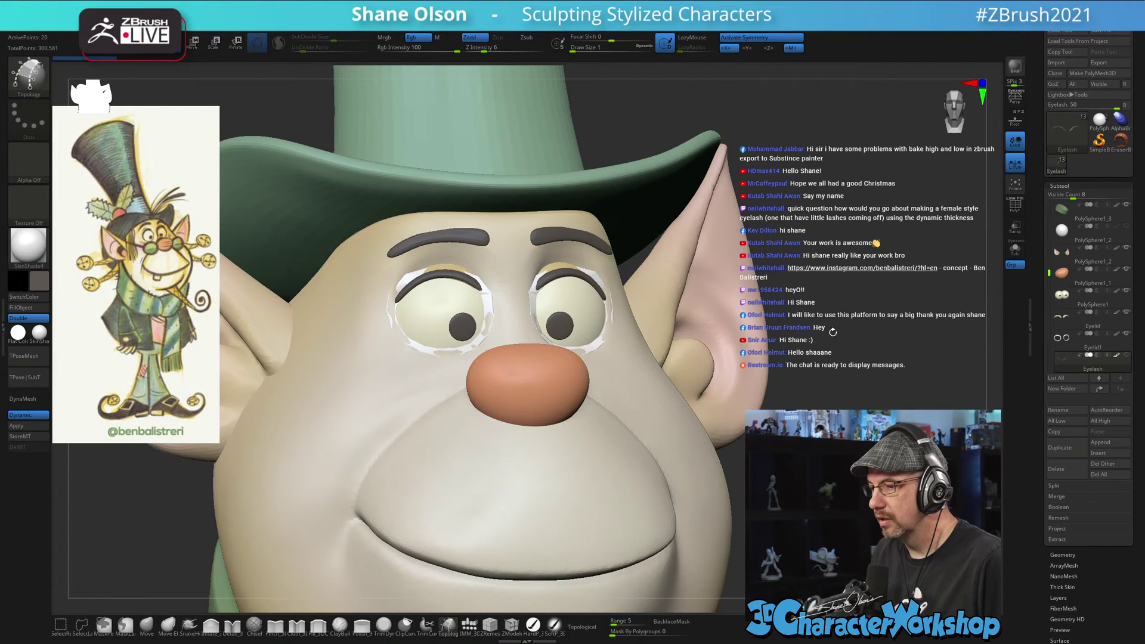
click(1070, 341)
click(1126, 355)
drag(864, 275, 833, 306)
alt+drag(921, 372, 906, 341)
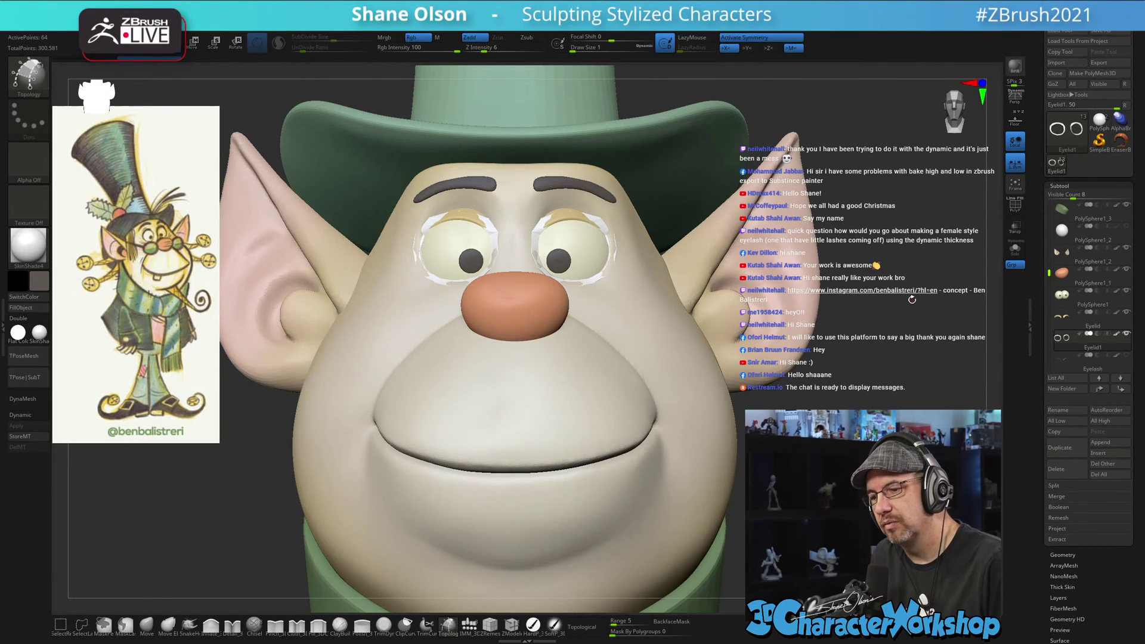
- Isolate the Eyelash subtool and turn off its dynamic subdivision to examine the low-poly eyelash strips up close
click(1062, 359)
click(1014, 255)
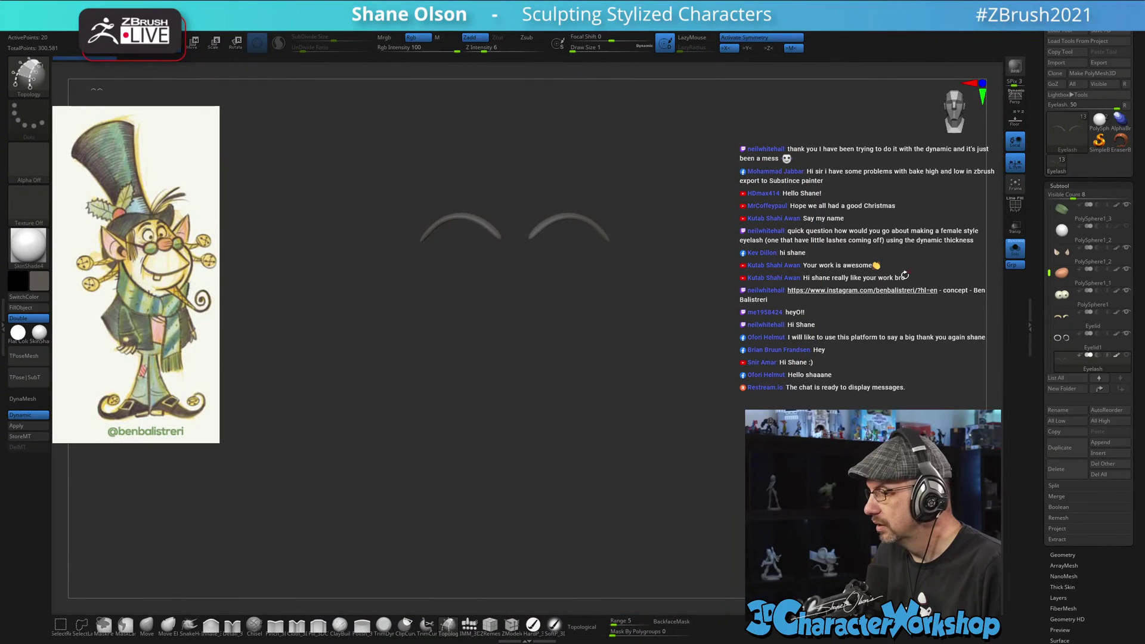
key(shift+d)
alt+drag(685, 258, 654, 437)
drag(663, 392, 623, 412)
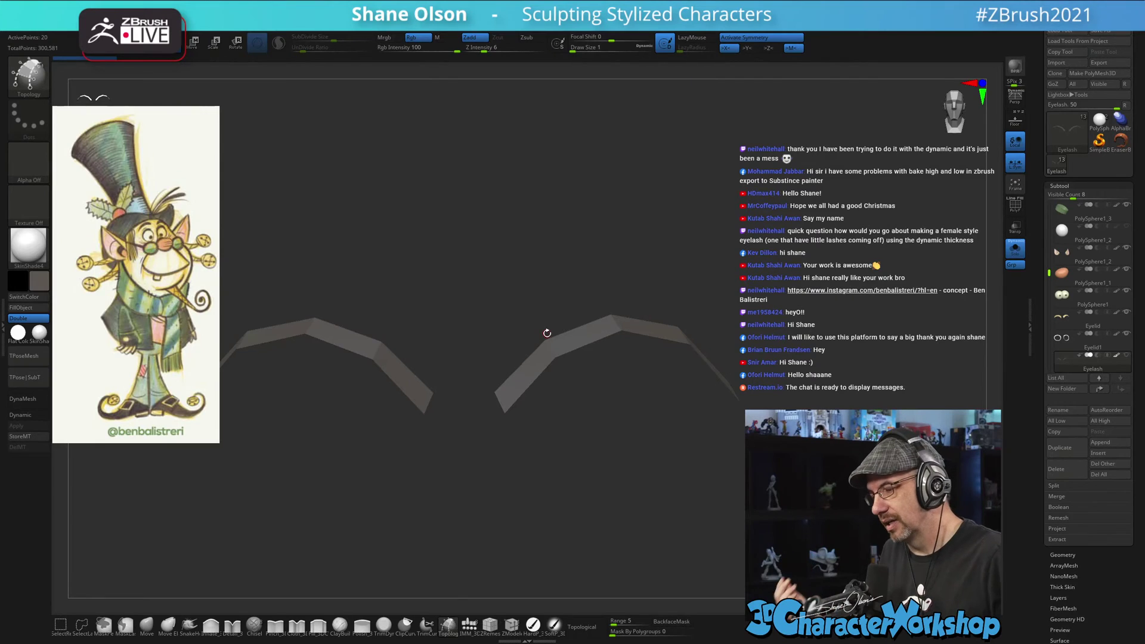
- Turn dynamic subdivision back on for the eyelashes, choosing to always auto-activate it, and bring back the rest of the head
key(d)
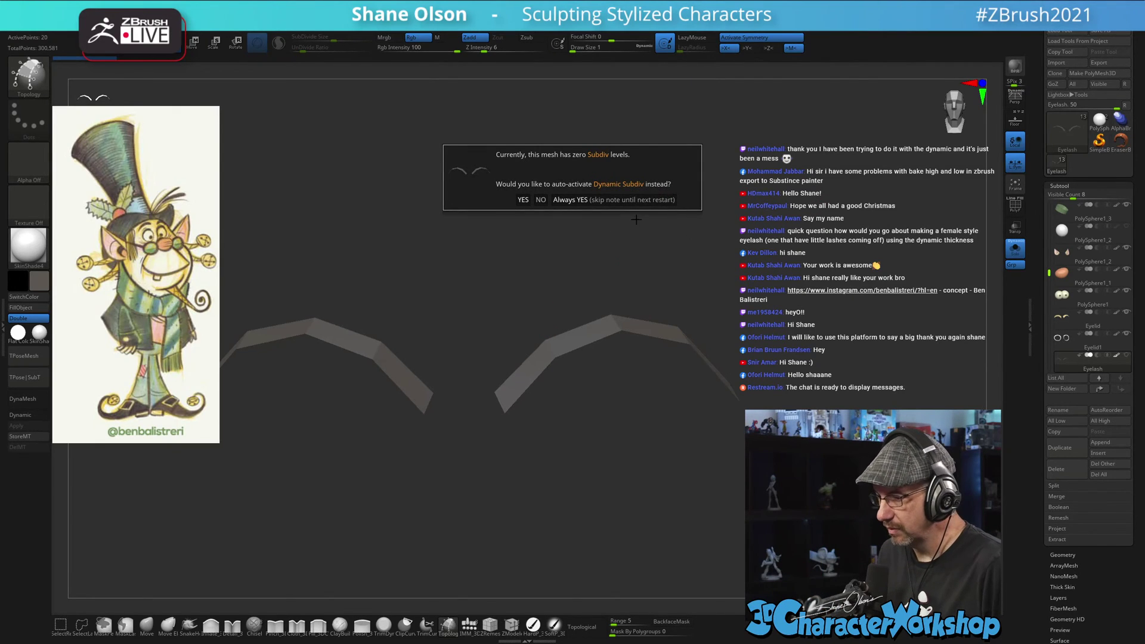
click(615, 202)
drag(718, 209, 710, 223)
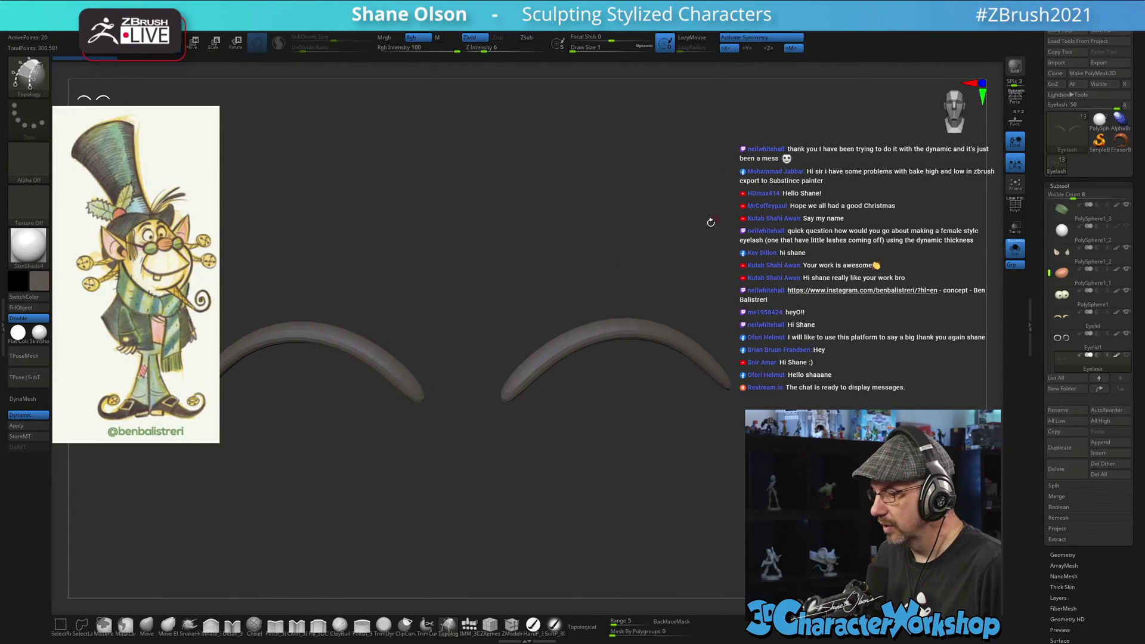
click(1016, 255)
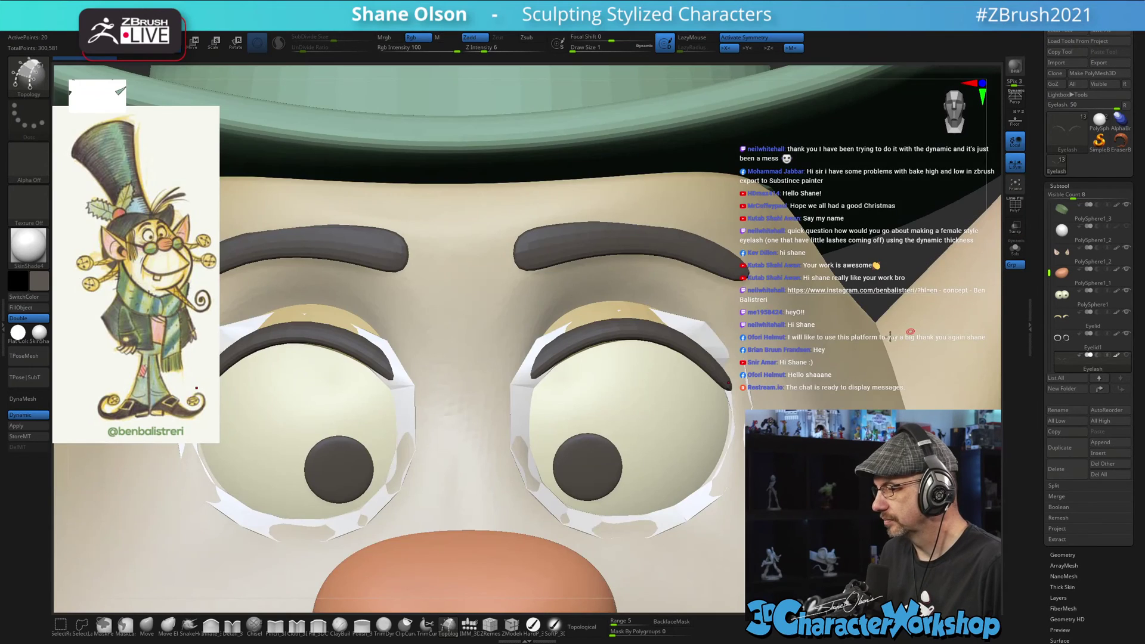
- Hide the Eyelash subtool and fill the Eyelid1 eye rings with the current dark brown color
click(1056, 341)
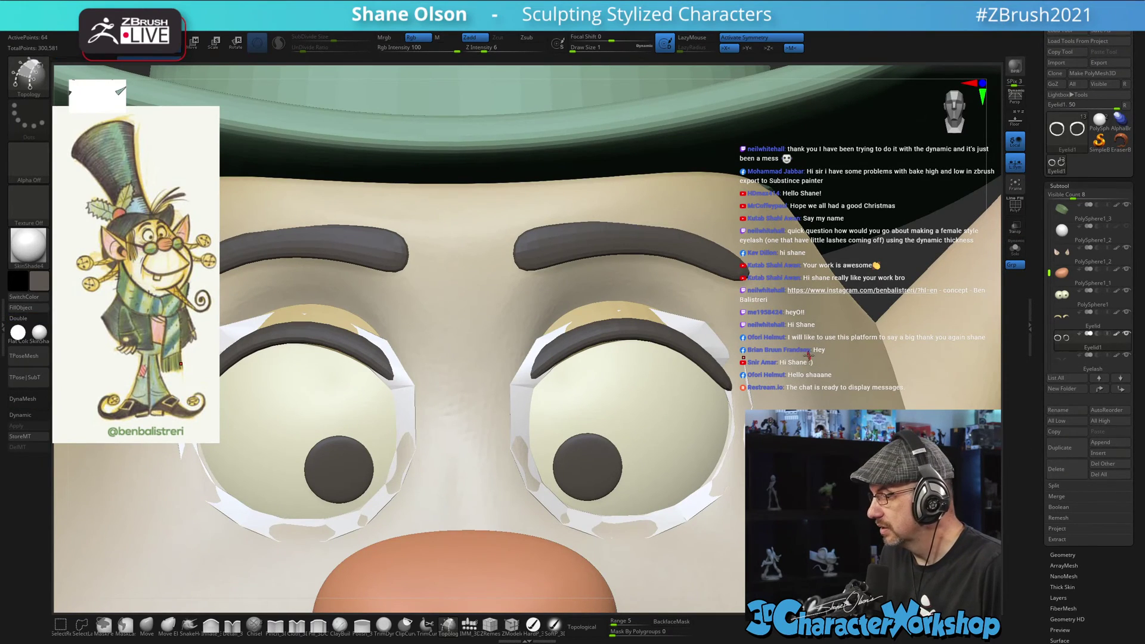
click(1126, 356)
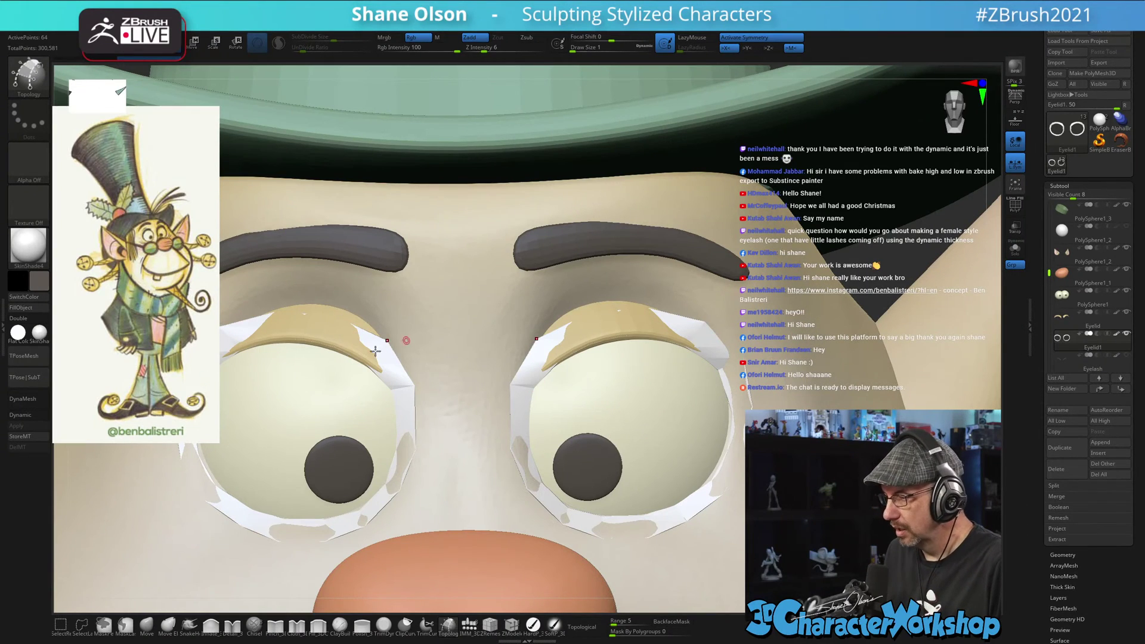
click(533, 626)
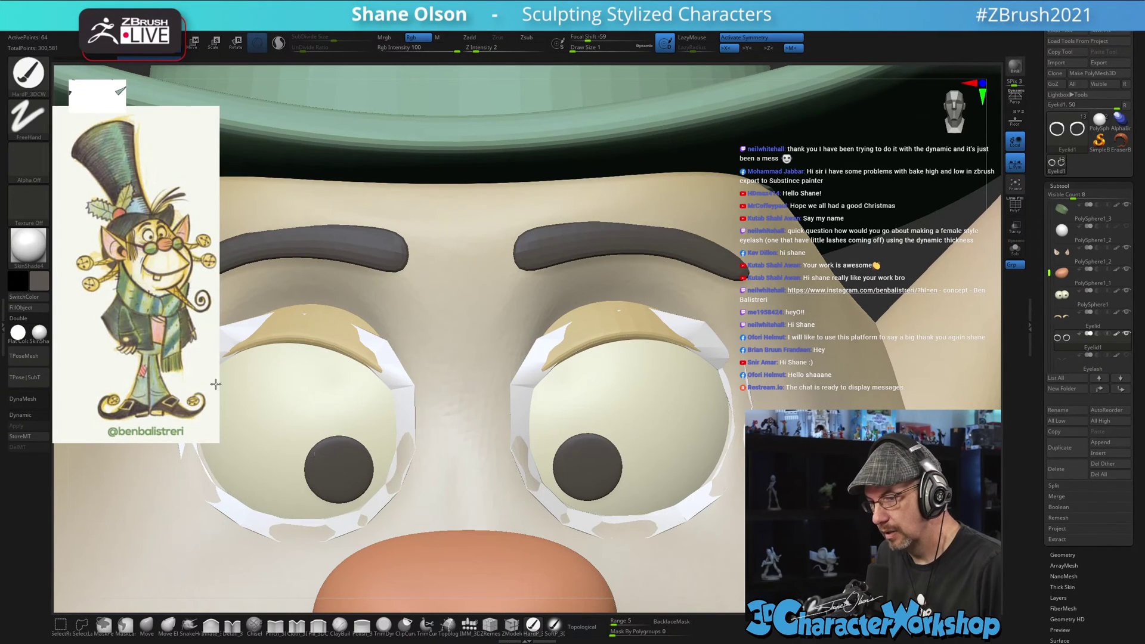
click(30, 307)
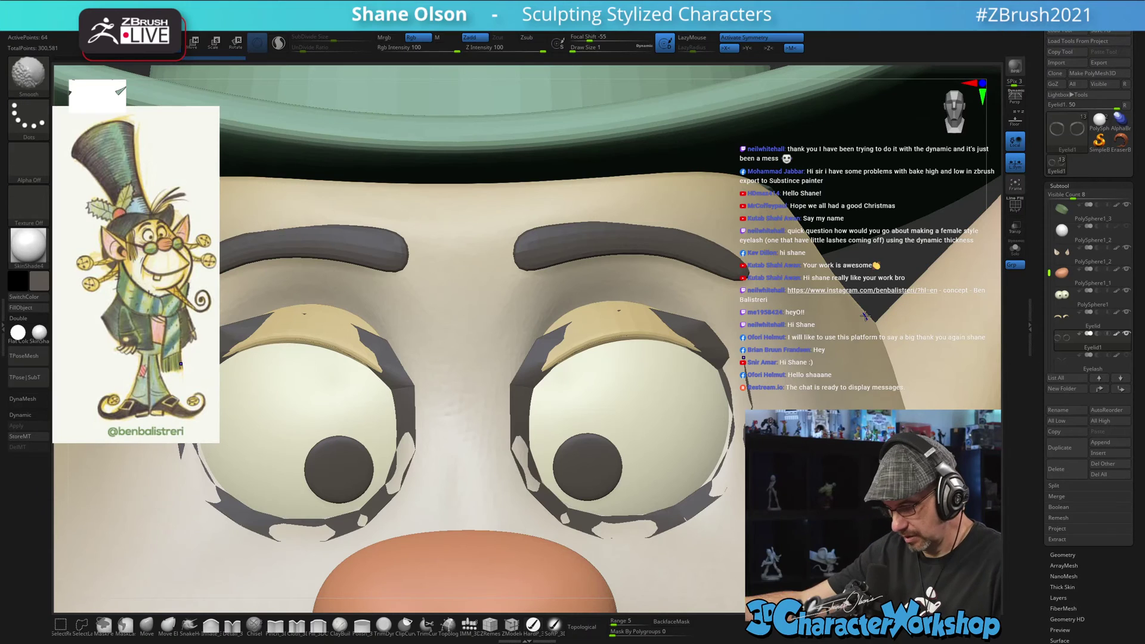
- Display the eye rings' wireframe and pull their lower points closer to the eyeballs using the Move brush at draw size 5
key(shift+f)
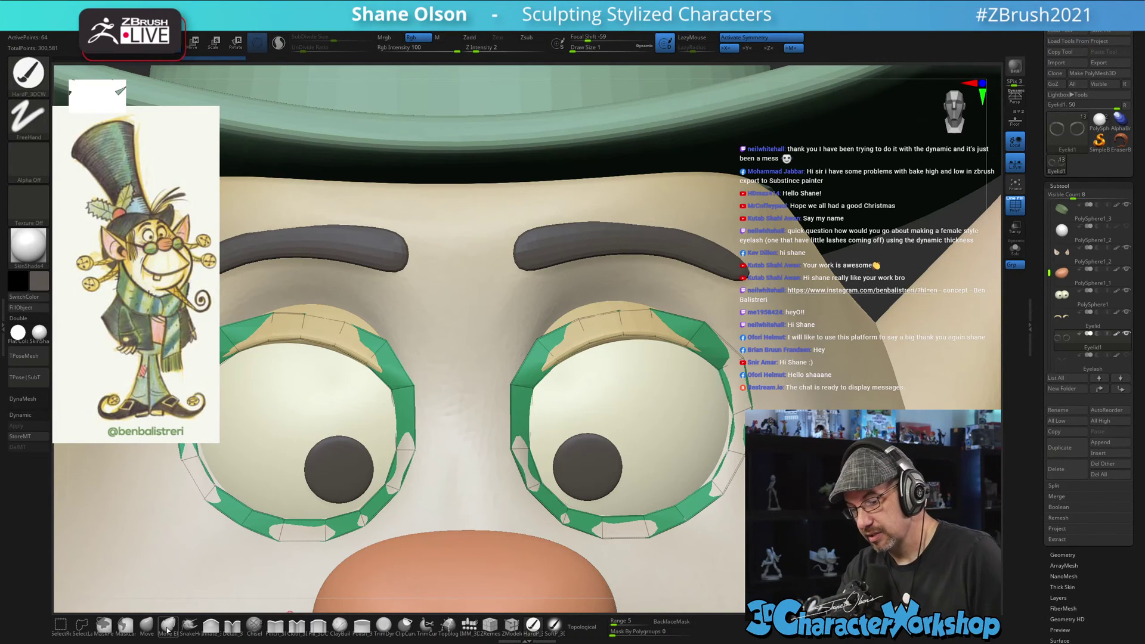
click(147, 624)
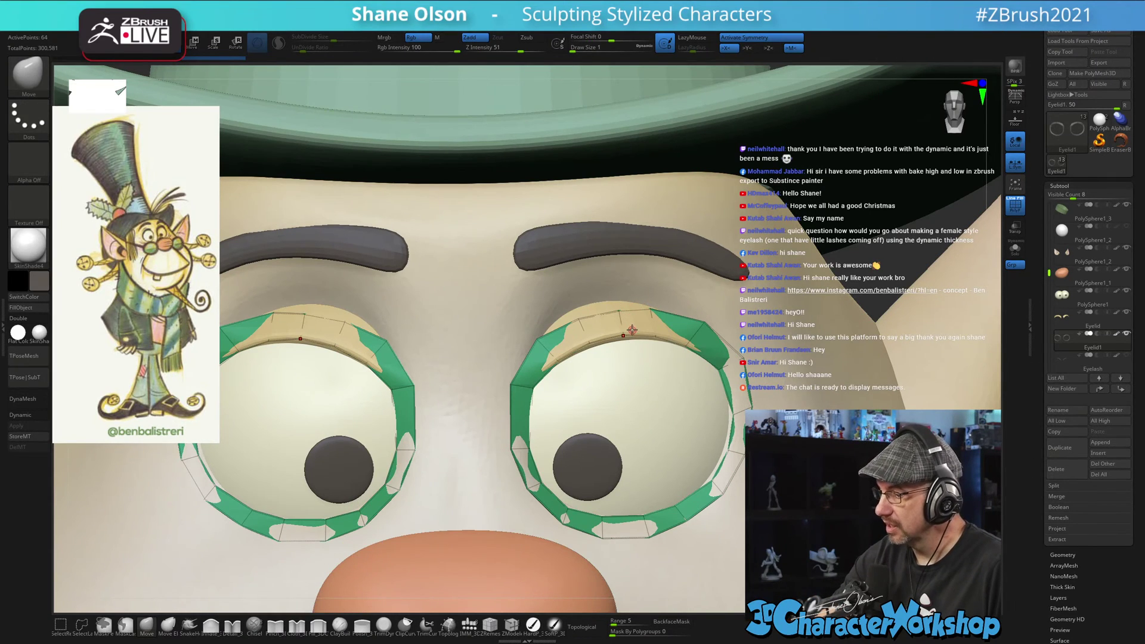
key(])
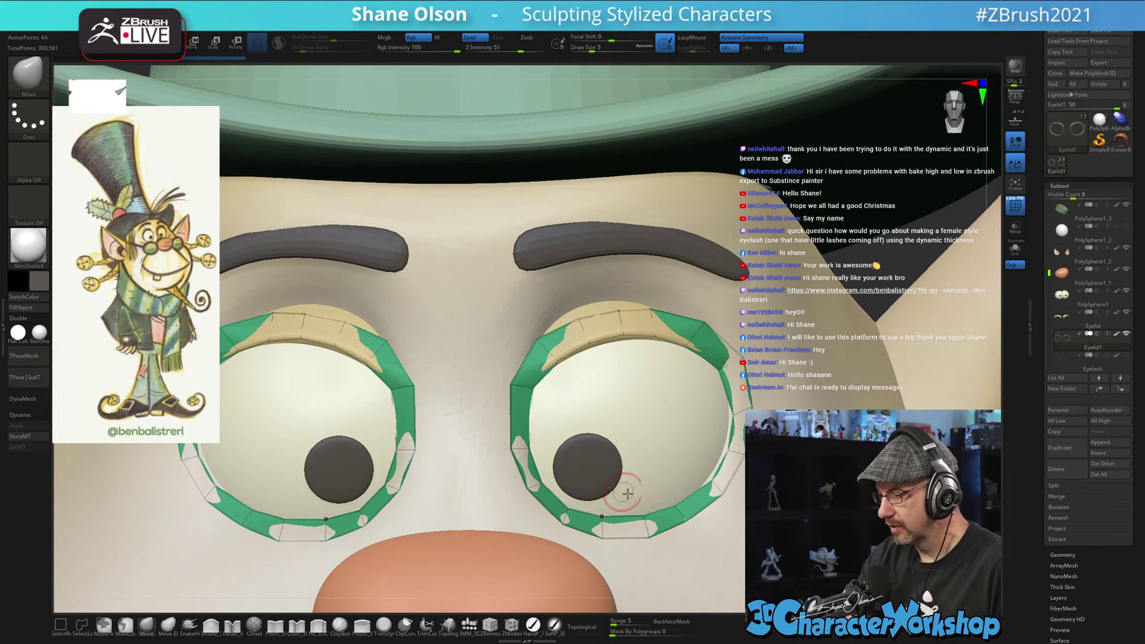
drag(538, 339, 548, 346)
right_drag(601, 376, 632, 430)
right_drag(651, 476, 620, 524)
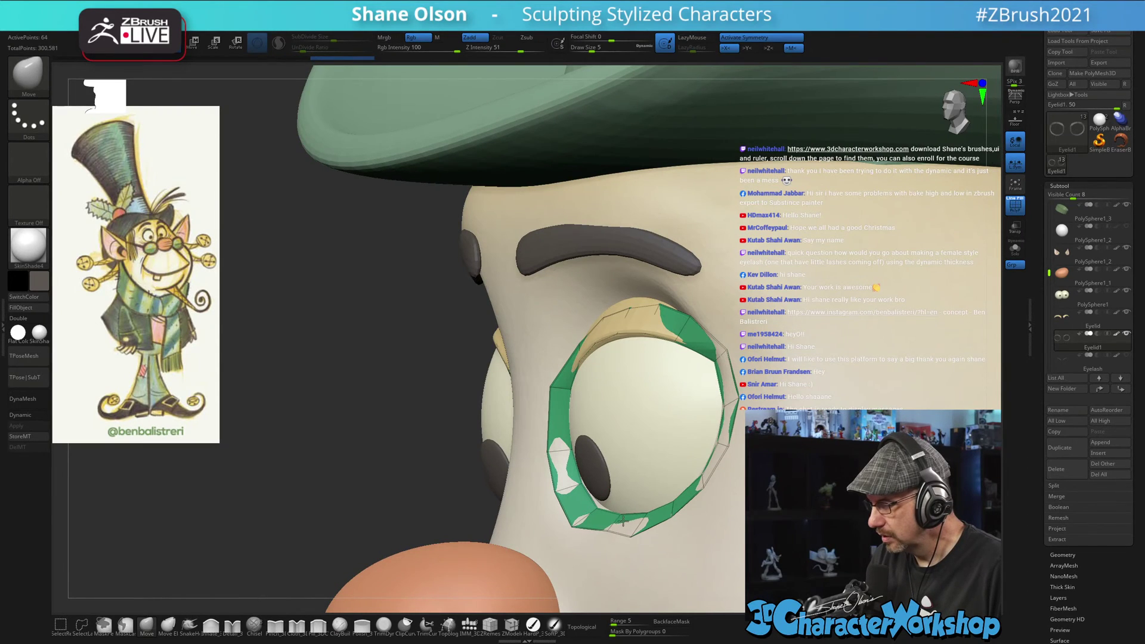
drag(631, 536, 644, 521)
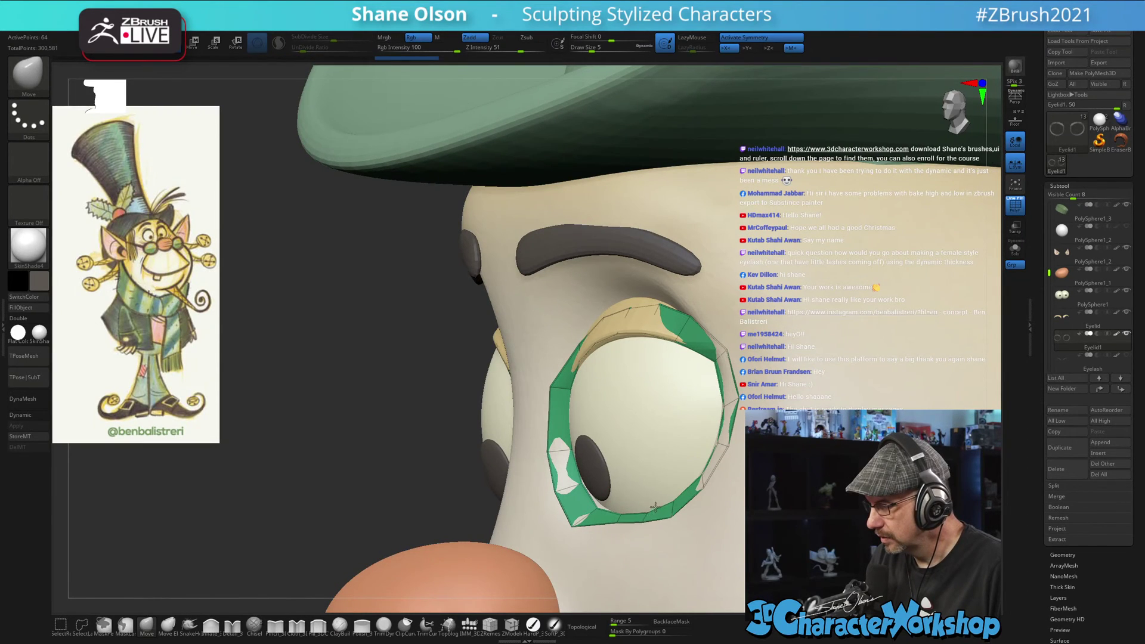
mouse_move(658, 503)
right_down()
mouse_move(674, 542)
mouse_move(662, 562)
mouse_move(641, 509)
right_up()
drag(641, 515, 642, 513)
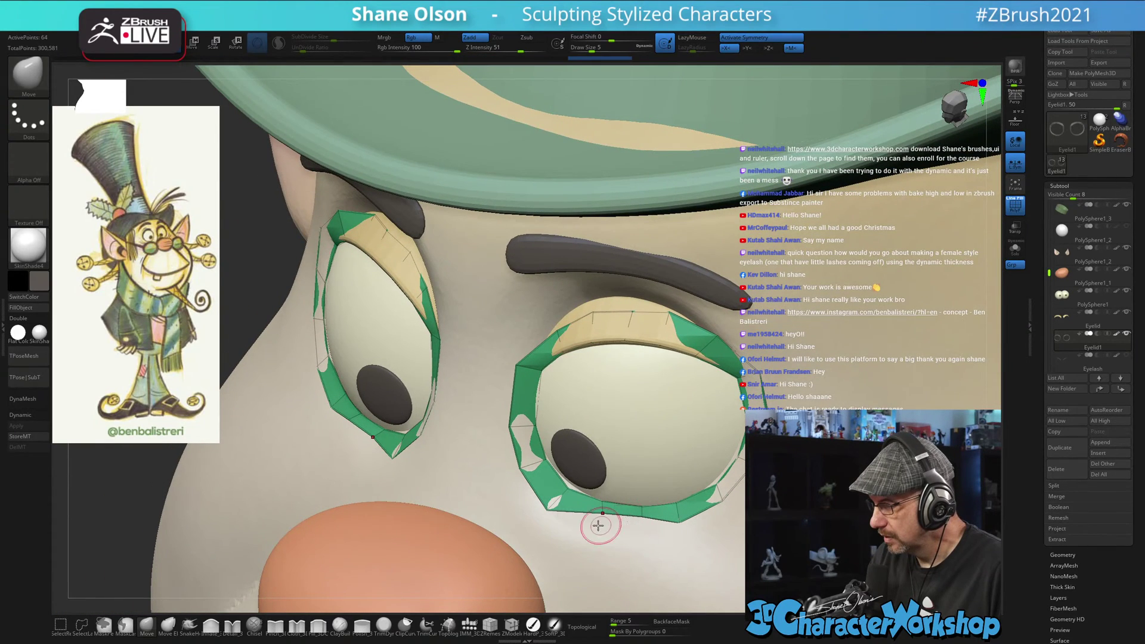
drag(548, 511, 562, 496)
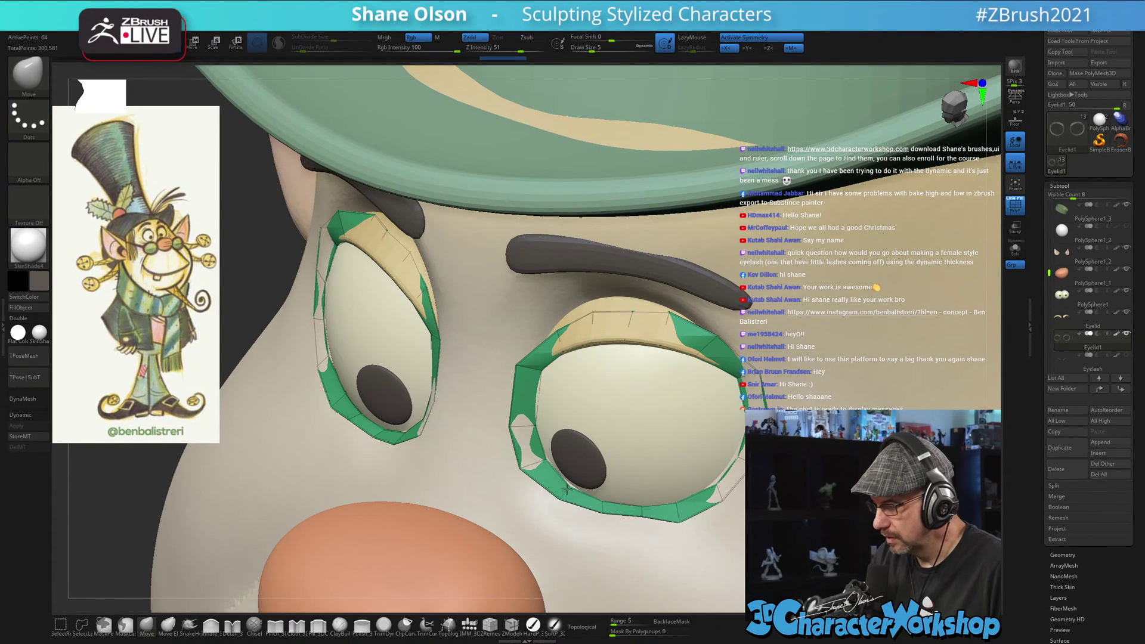
- Turn on dynamic subdivision for the eye rings and crease all their edges
key(d)
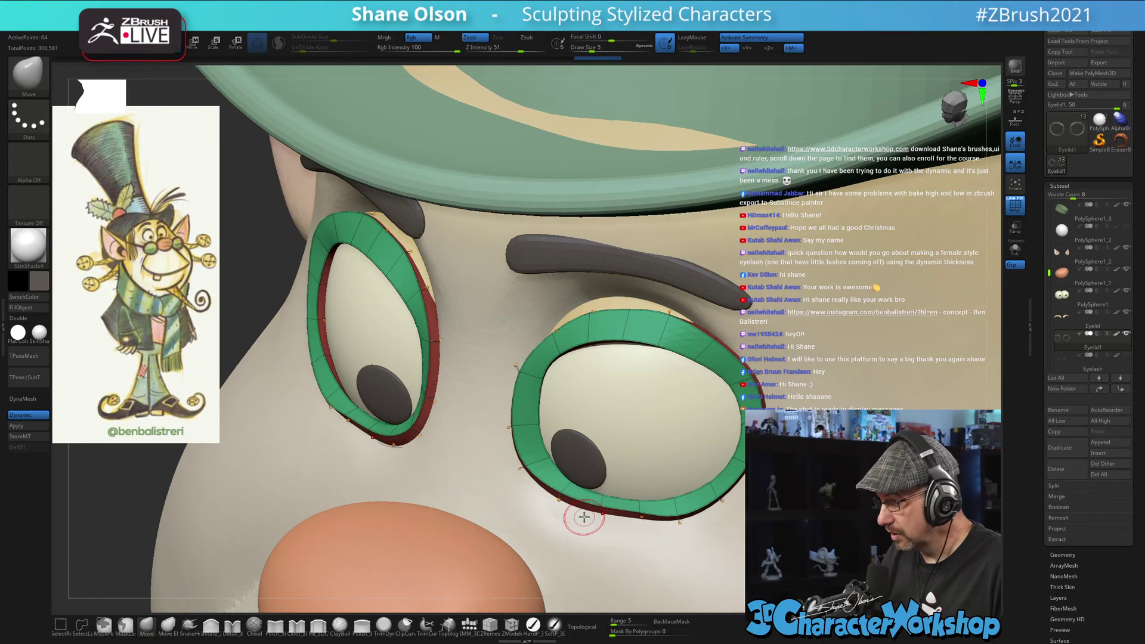
key(space)
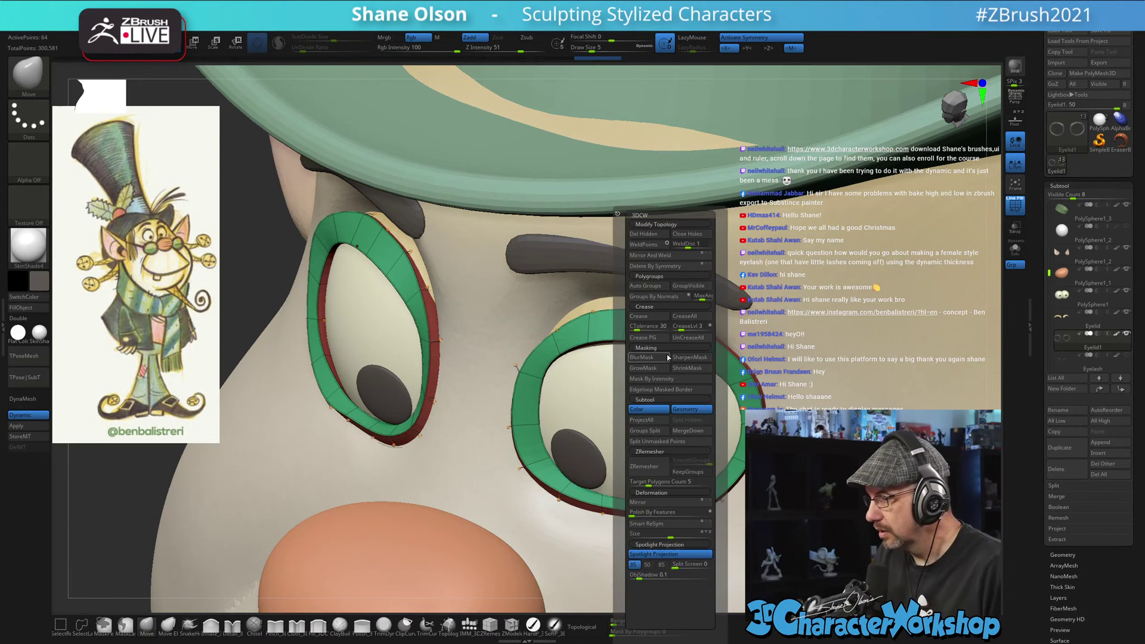
click(697, 317)
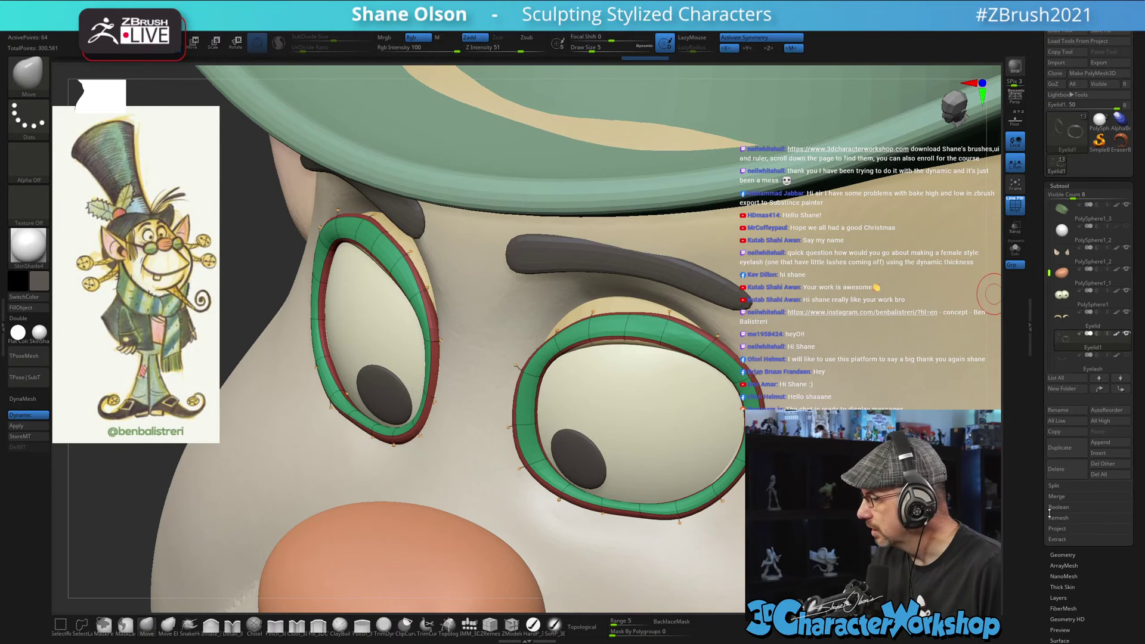
- Open the dynamic subdivision settings for the eye rings and switch their smooth preview off
click(1061, 555)
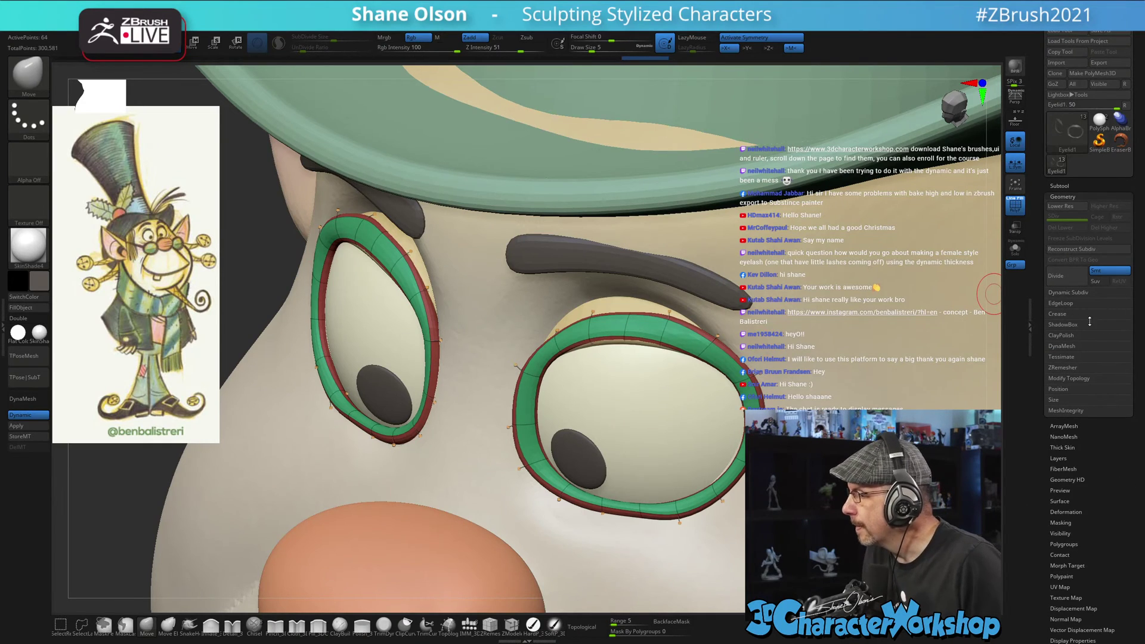
click(1067, 292)
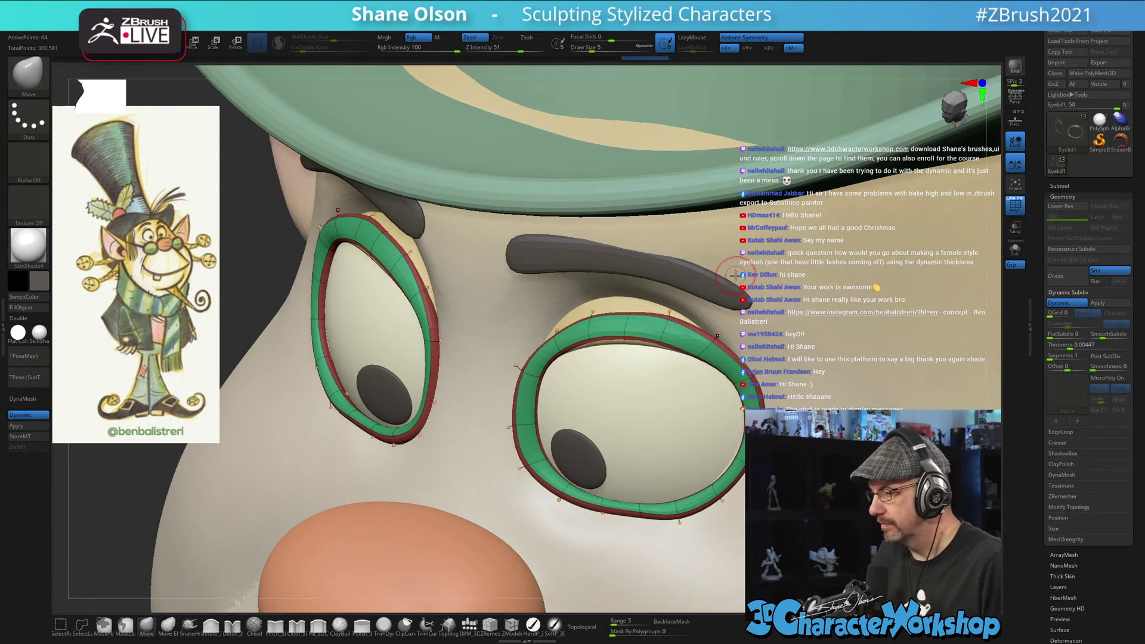
key(shift+d)
- Move the low-poly eye rings' lower and outer points so they follow the eyeballs' contour more closely
right_drag(606, 429, 575, 506)
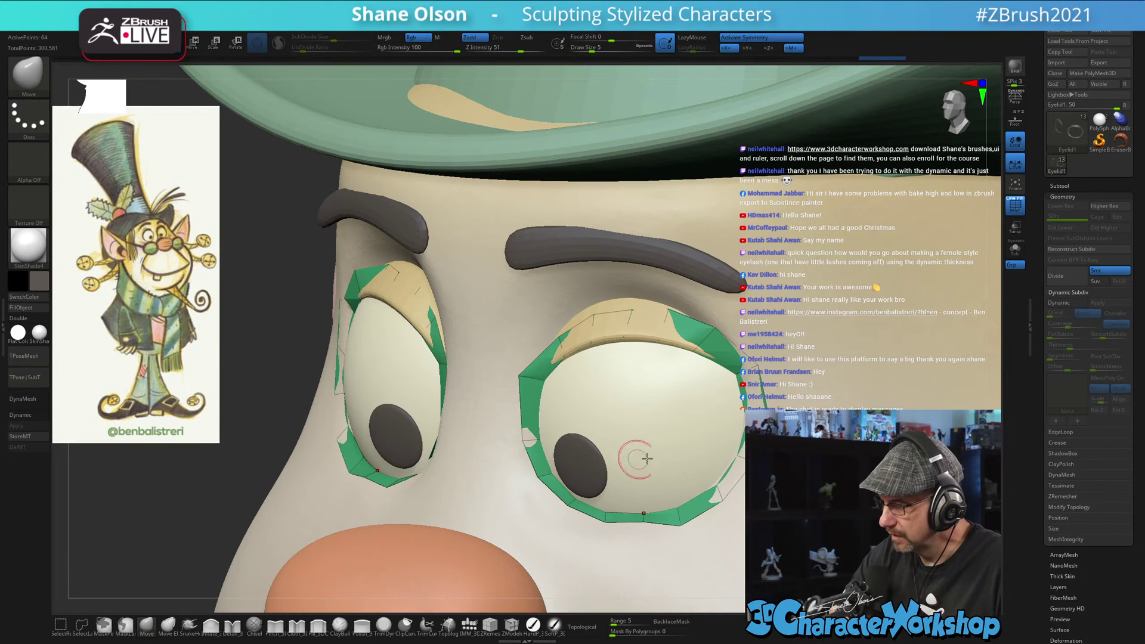
right_drag(719, 506, 644, 512)
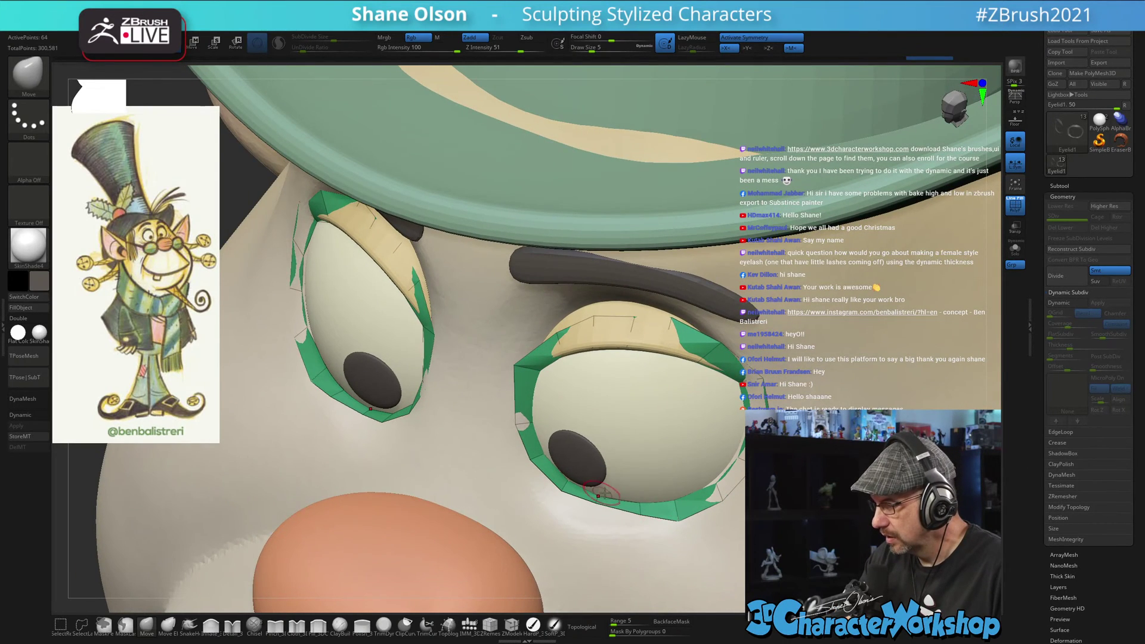
mouse_move(643, 511)
mouse_down()
mouse_move(722, 492)
mouse_move(742, 453)
mouse_up()
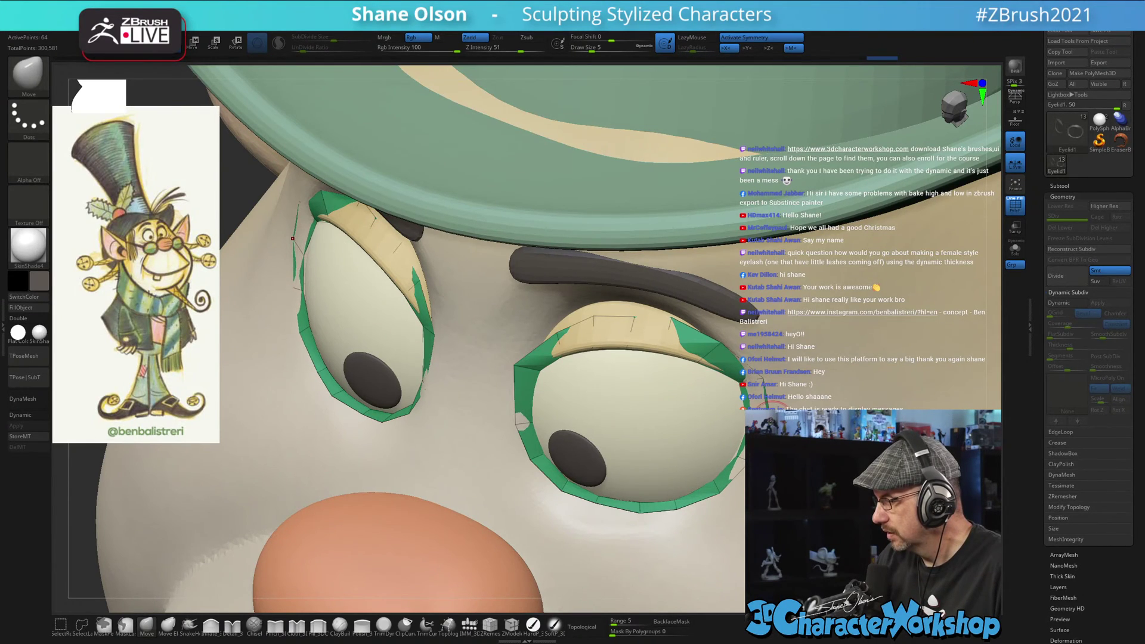
drag(772, 414, 766, 394)
right_drag(757, 444, 778, 379)
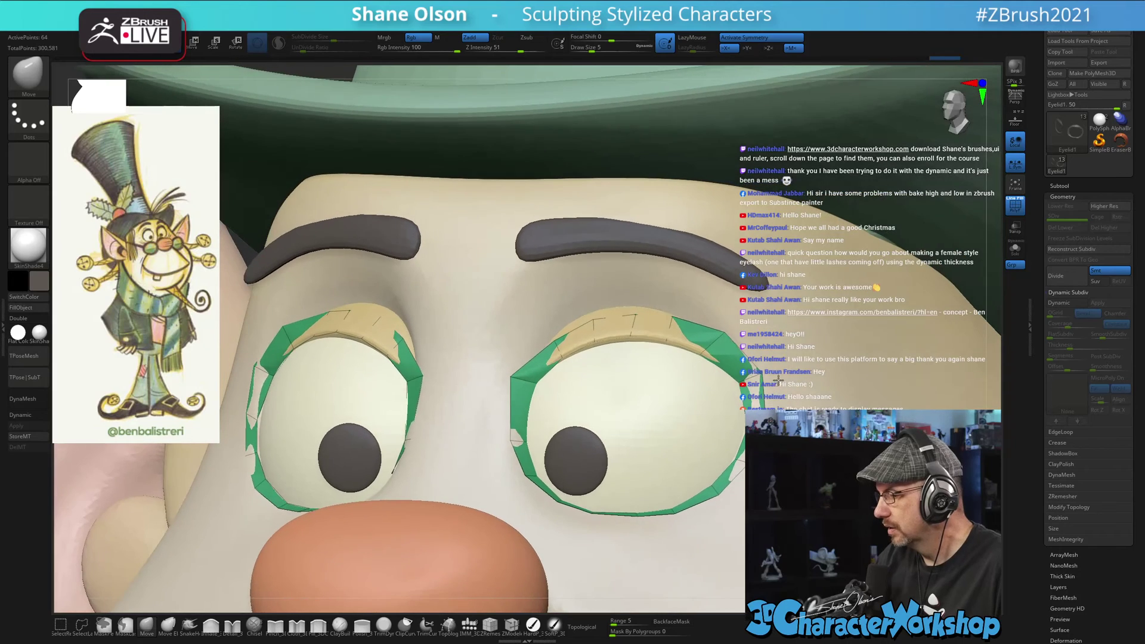
drag(764, 377, 758, 379)
drag(767, 423, 742, 455)
- Shift the nose-side points of the eye rings closer to the eyeballs with the Move brush at draw size about 6.8
drag(514, 375, 534, 375)
key(s)
drag(518, 441, 526, 426)
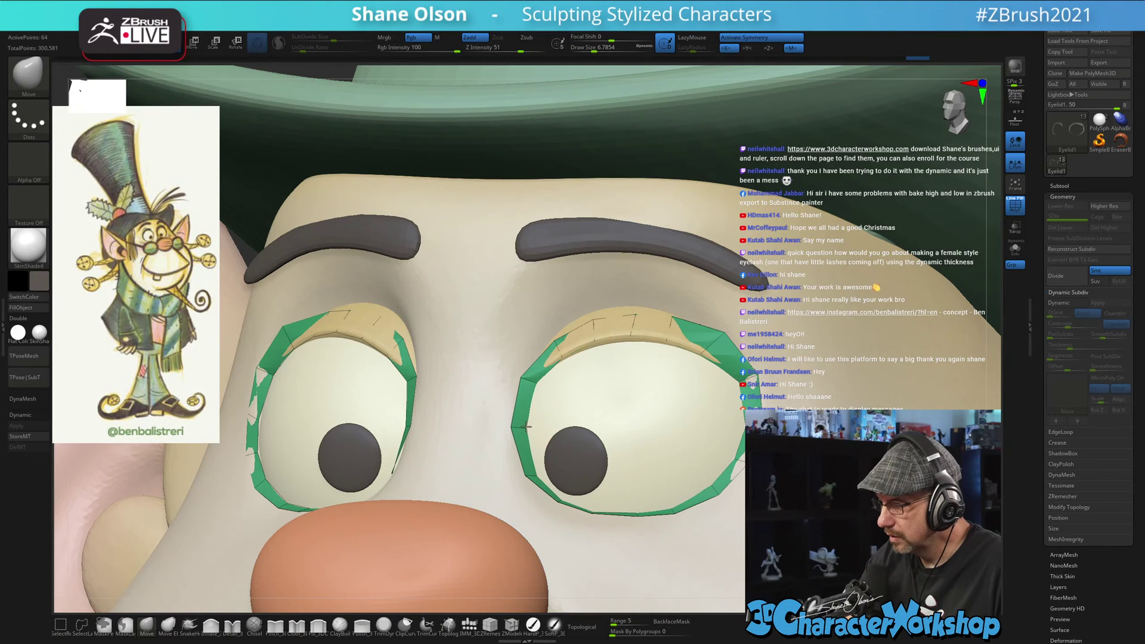
right_drag(610, 485, 551, 439)
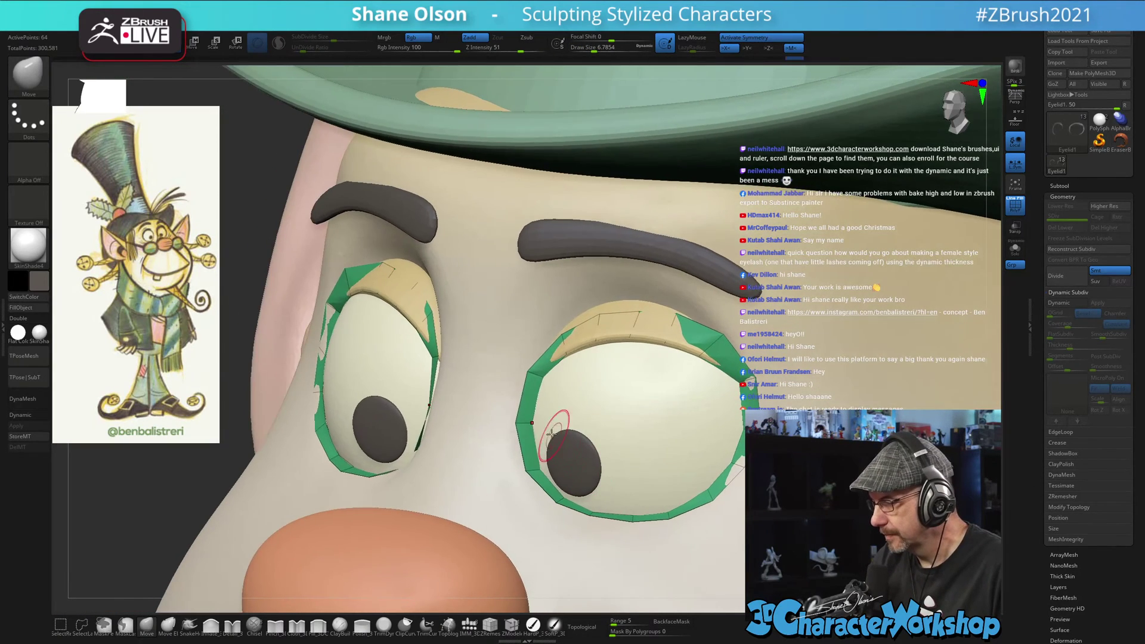
mouse_move(577, 388)
right_down()
mouse_move(596, 388)
mouse_move(593, 363)
mouse_move(603, 360)
mouse_move(555, 376)
right_up()
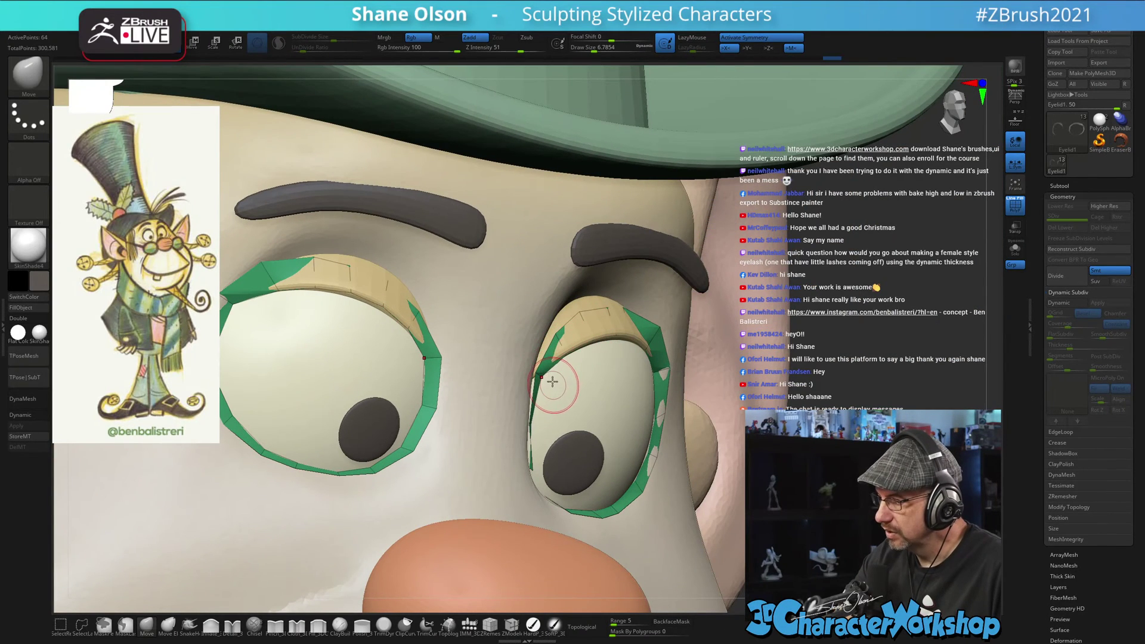
- Refine the inner corner points of the eye rings against the eyeballs at draw size about 9
key(s)
drag(550, 381, 538, 374)
drag(532, 419, 528, 421)
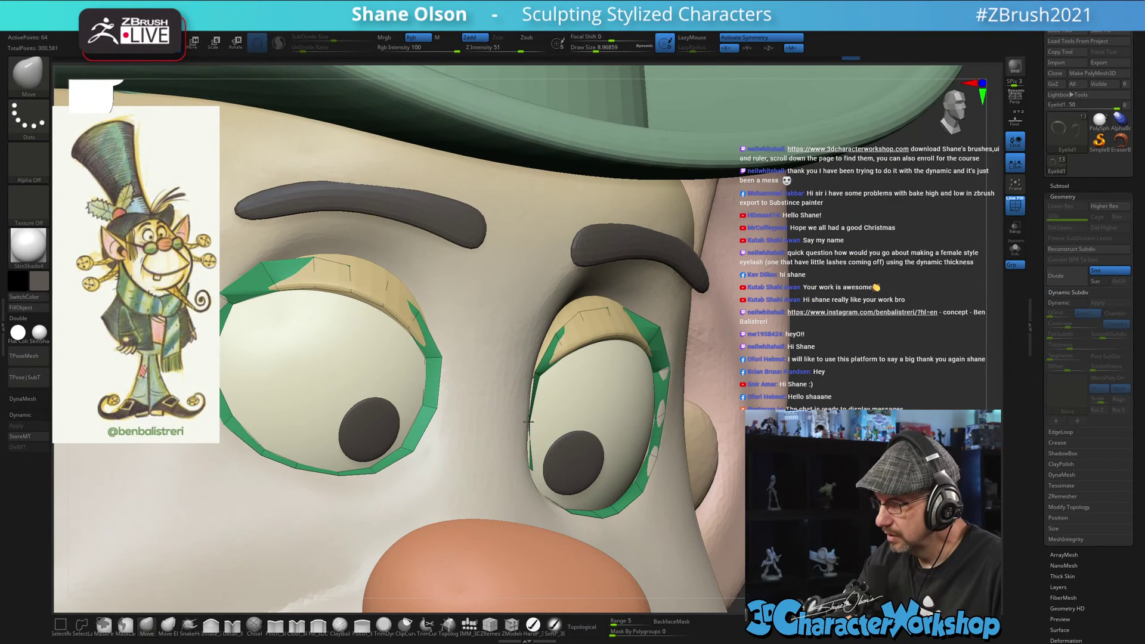
right_drag(574, 409, 587, 311)
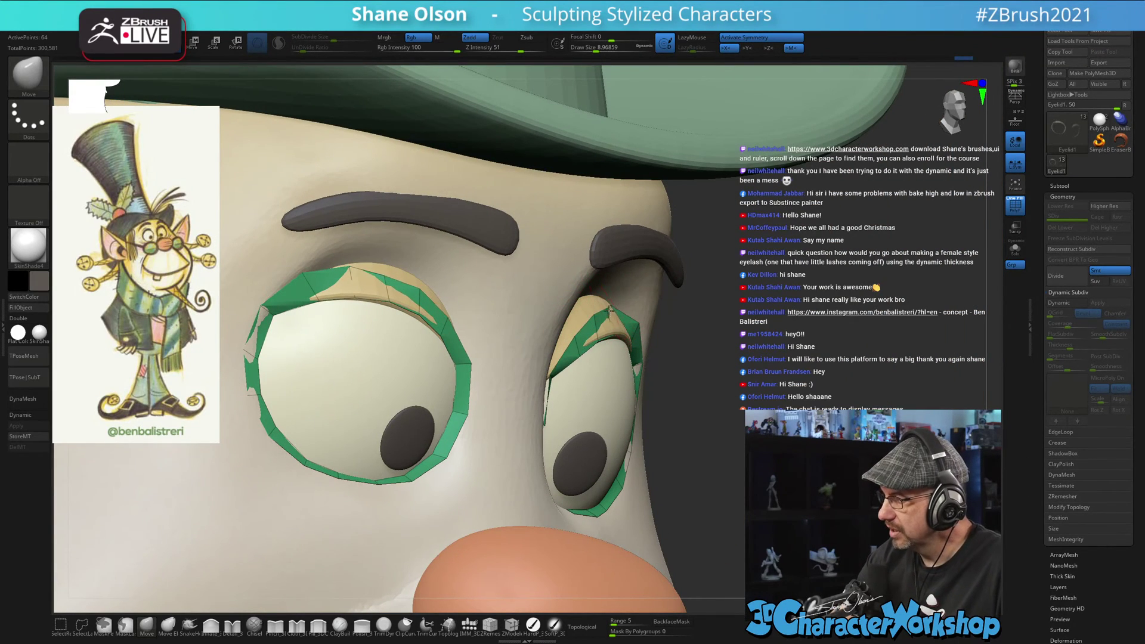
mouse_move(637, 336)
right_down()
mouse_move(598, 327)
mouse_move(576, 348)
mouse_move(598, 342)
mouse_move(562, 343)
mouse_move(585, 340)
right_up()
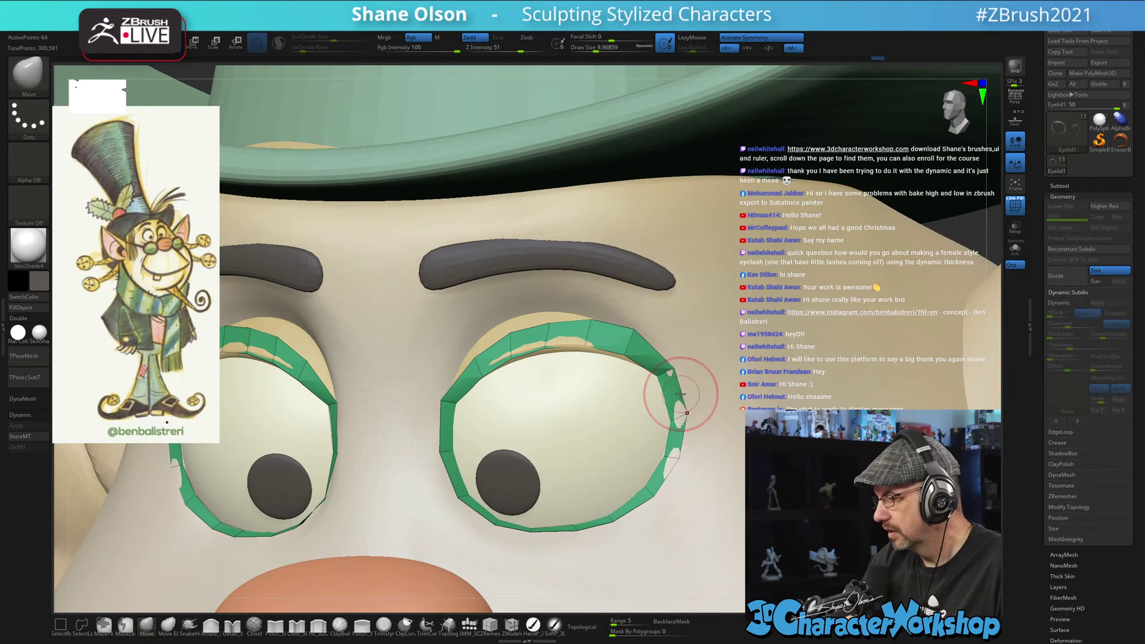
- Adjust the top and upper outer points of the eye rings with the Move brush at draw size about 6.3
key(s)
drag(644, 345, 641, 346)
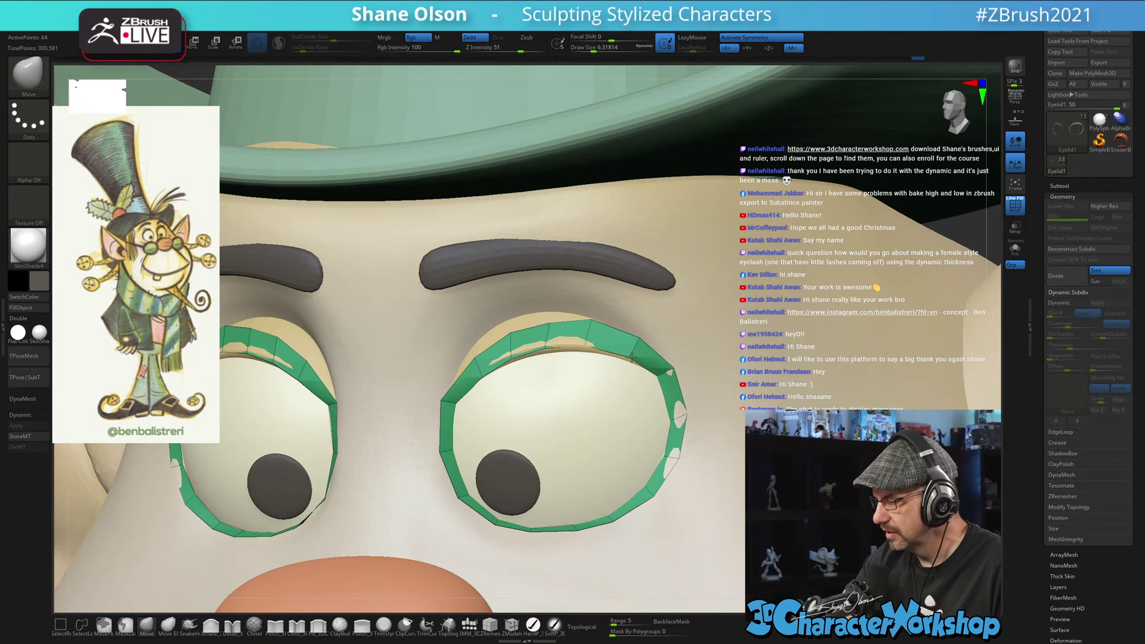
right_drag(619, 320, 554, 321)
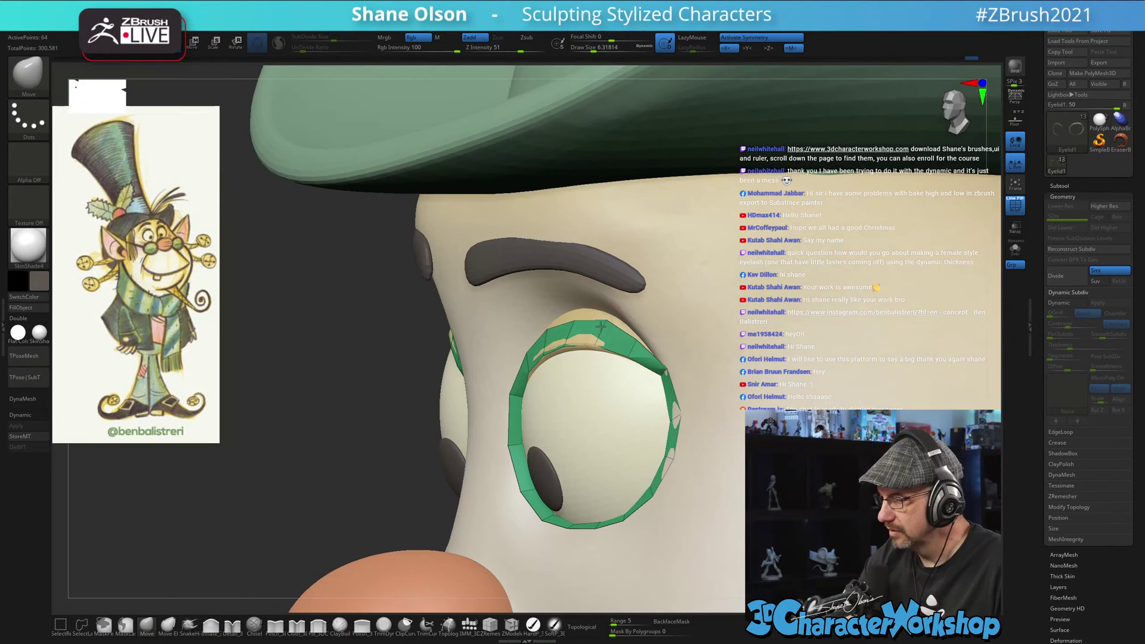
drag(596, 328, 601, 319)
mouse_move(632, 322)
right_down()
mouse_move(558, 322)
mouse_move(643, 322)
mouse_move(559, 325)
right_up()
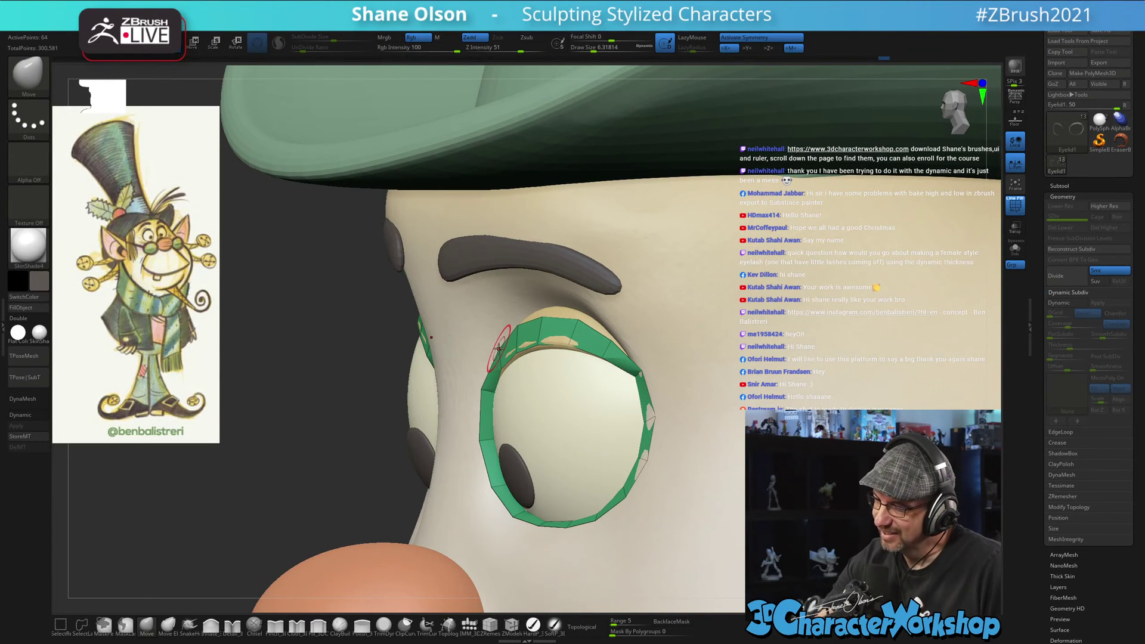
mouse_move(577, 401)
right_down()
mouse_move(608, 406)
mouse_move(588, 416)
right_up()
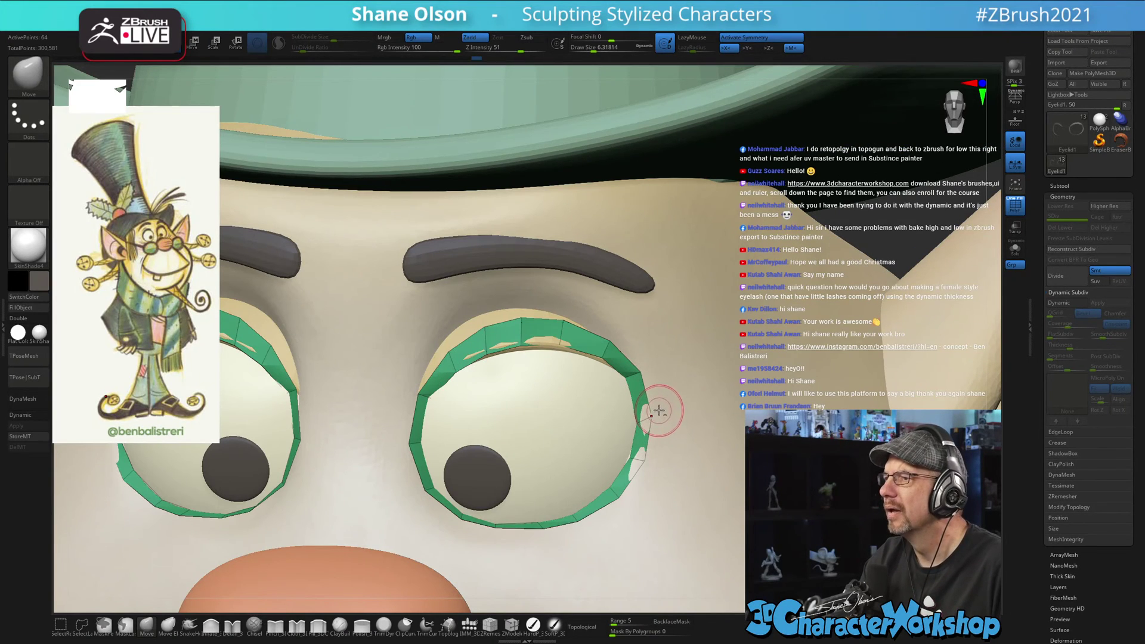
- Raise the outer-side point of the eye rings, then reduce the brush to draw size about 7.3 for the inner edge
alt+right_drag(659, 410, 654, 356)
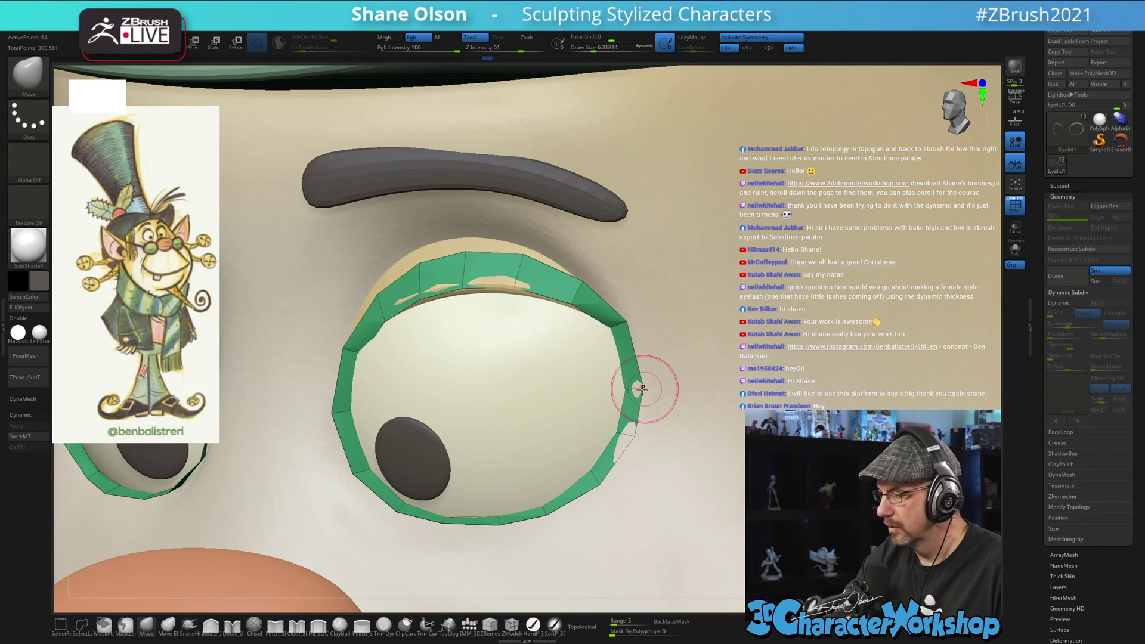
drag(631, 390, 637, 377)
key(s)
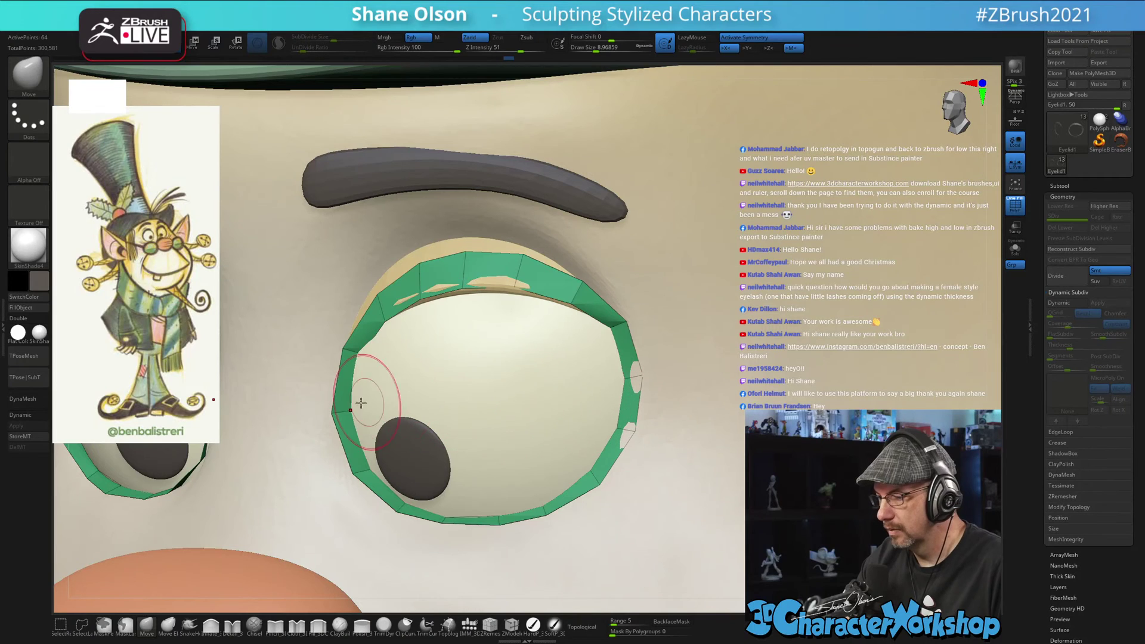
key(s)
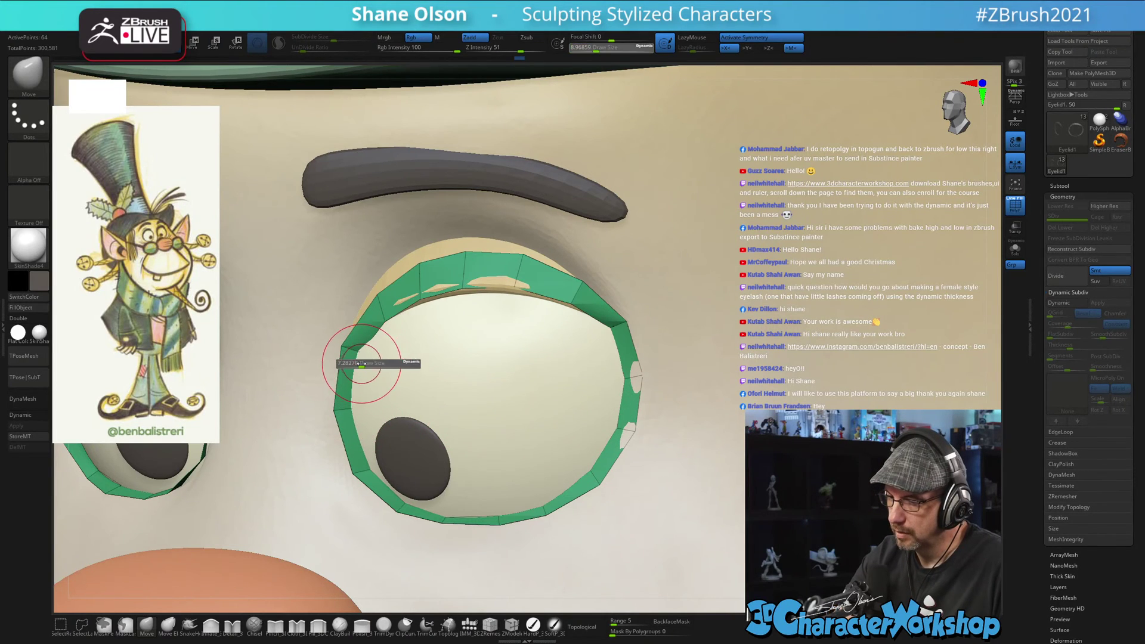
drag(371, 362, 369, 362)
ctrl+right_drag(382, 347, 437, 322)
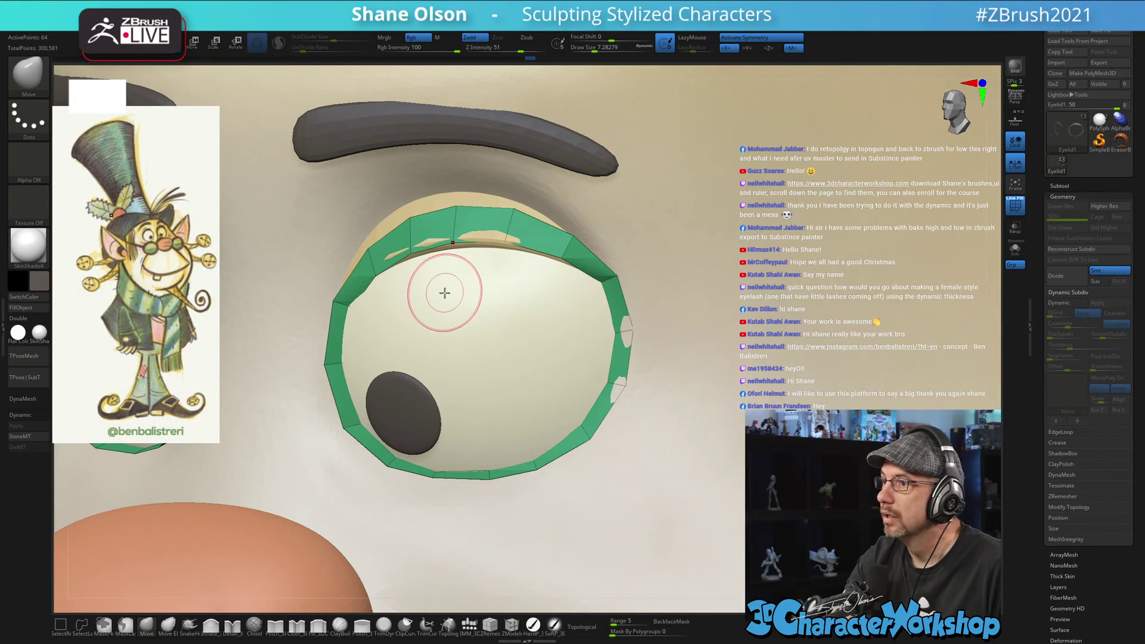
- Even out the lower inner points of the eye rings at draw size about 4.7
mouse_move(438, 290)
right_down()
mouse_move(468, 312)
mouse_move(427, 319)
right_up()
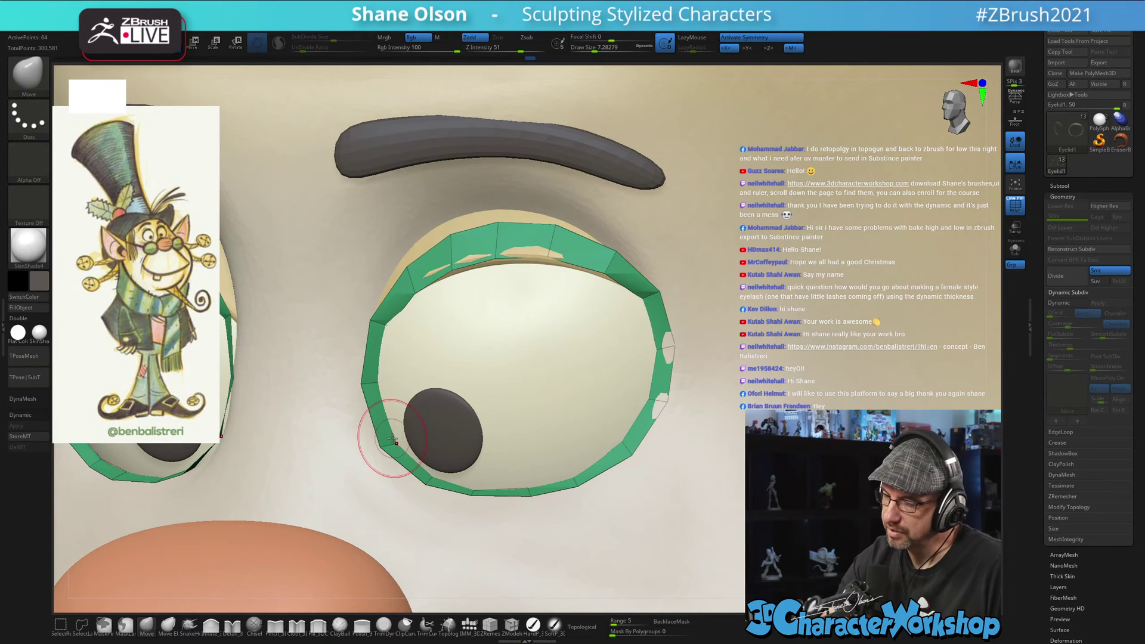
key(s)
drag(391, 441, 388, 441)
drag(383, 446, 386, 444)
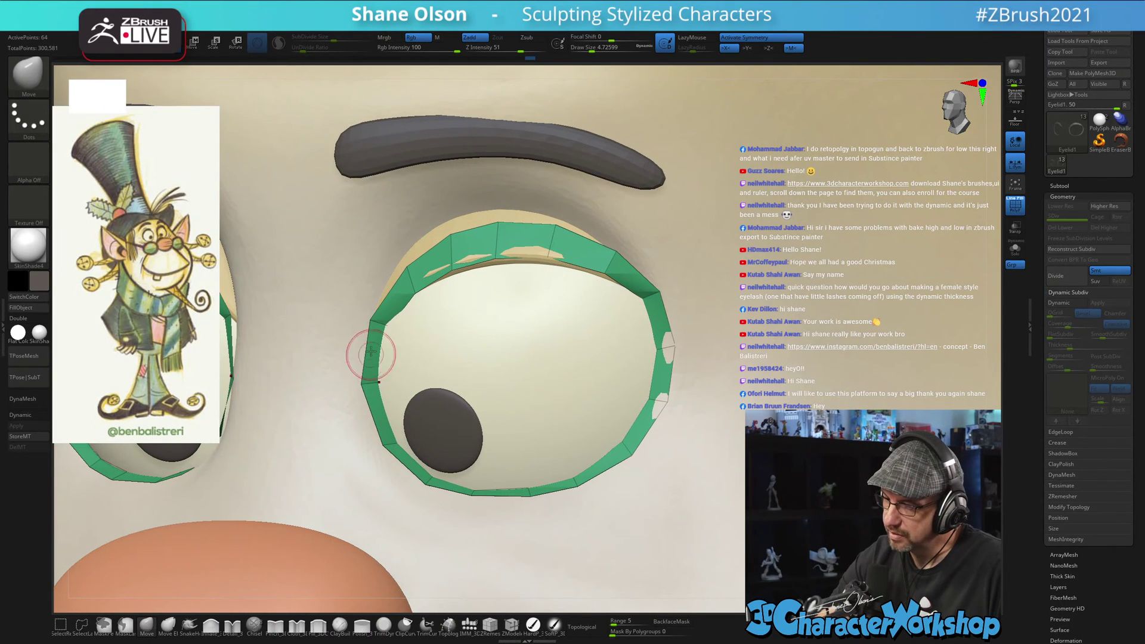
mouse_move(422, 306)
right_down()
mouse_move(414, 322)
mouse_move(467, 328)
mouse_move(499, 376)
right_up()
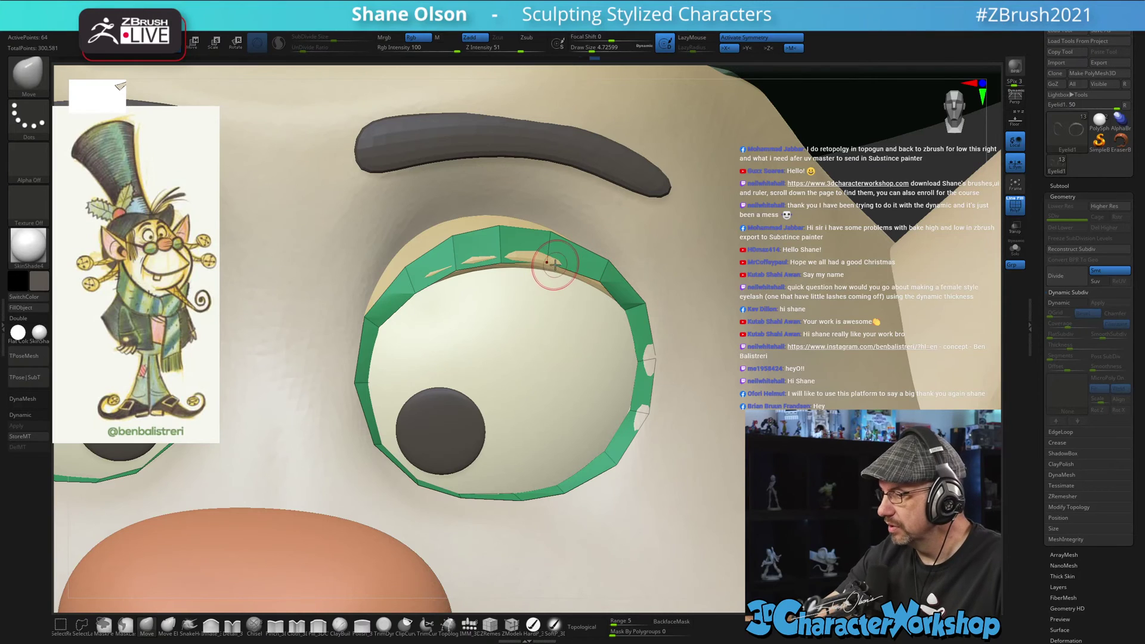
- Preview the eye rings with dynamic subdivision, then isolate them and return to their low-poly display
key(d)
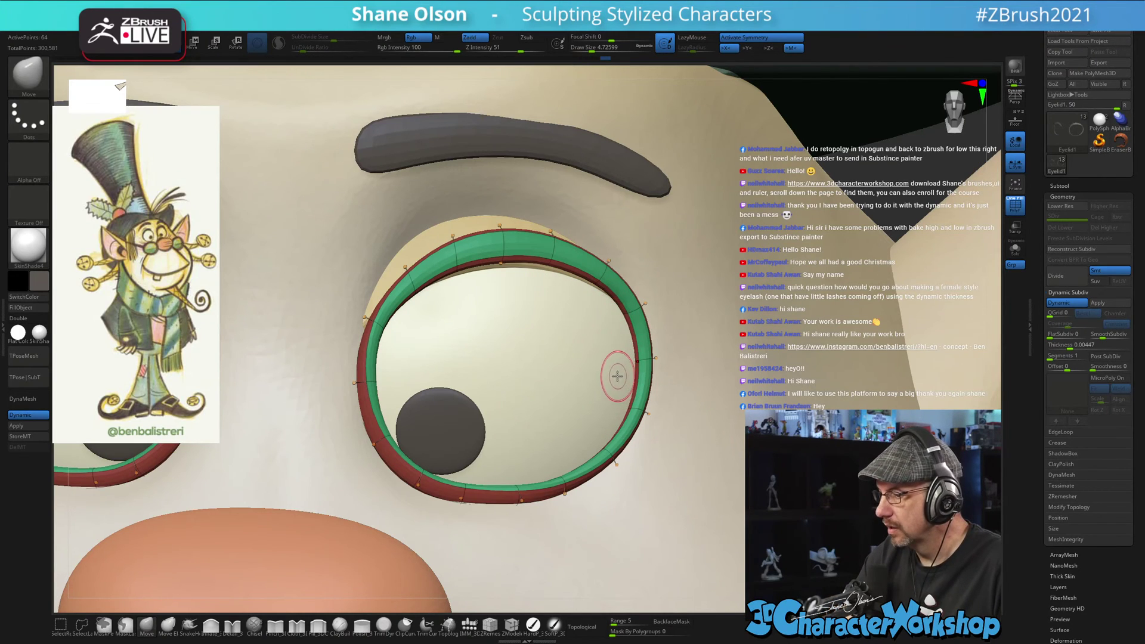
mouse_move(588, 485)
right_down()
mouse_move(581, 454)
mouse_move(590, 514)
right_up()
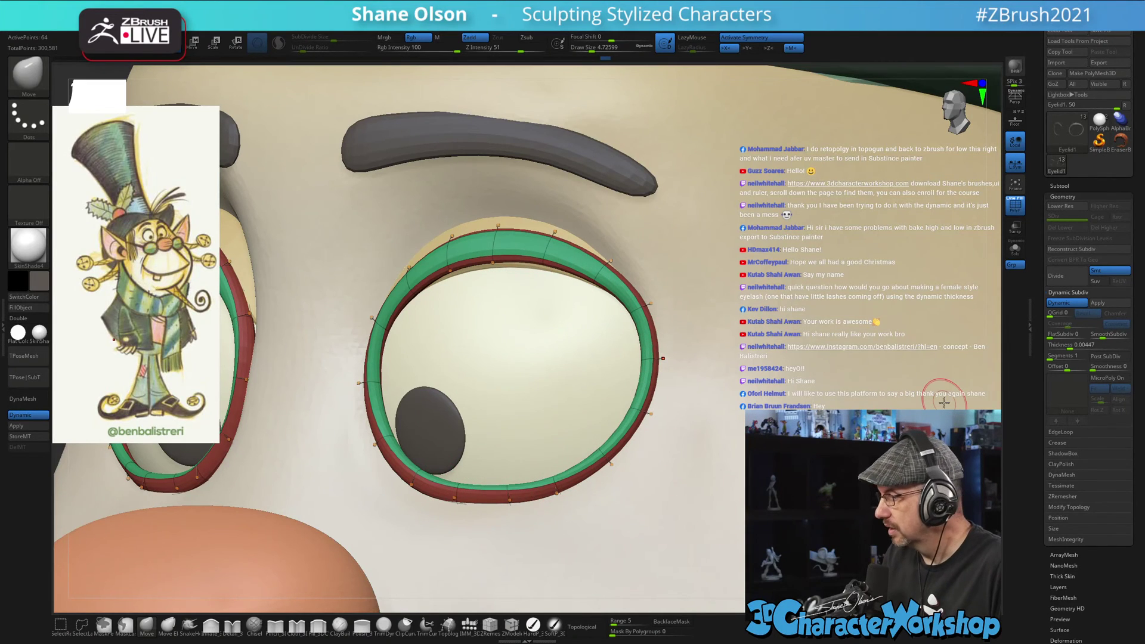
click(1018, 249)
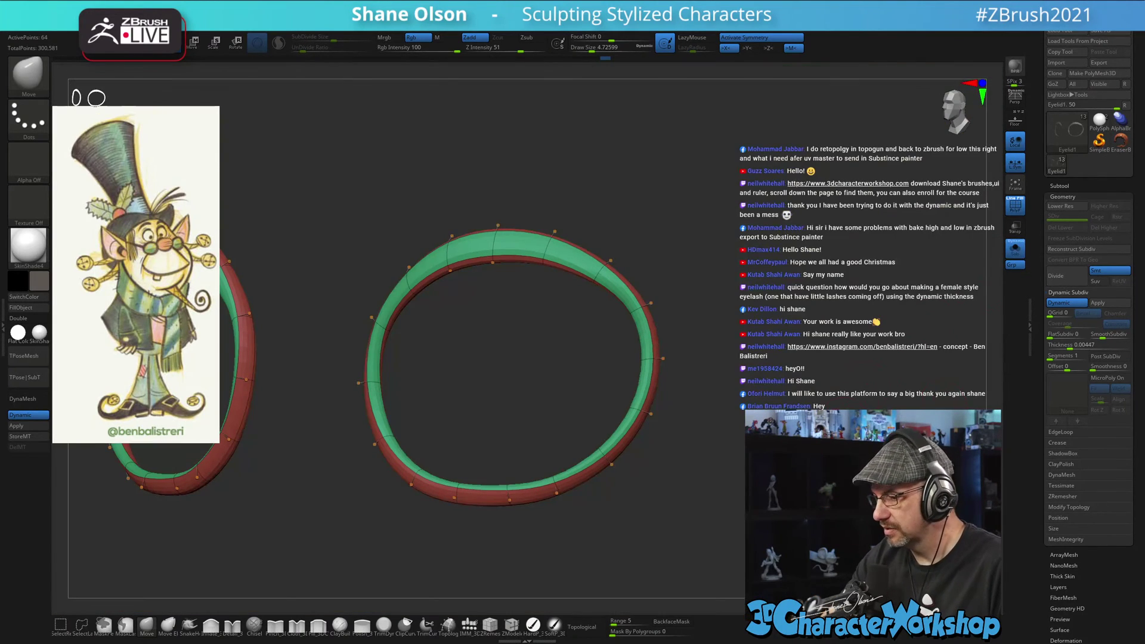
key(shift+d)
drag(888, 481, 705, 510)
- Move the lower and side points of the isolated eye rings into a smoother curve at draw size about 3.3
key(s)
mouse_move(545, 420)
mouse_down()
mouse_move(552, 403)
mouse_move(560, 441)
mouse_up()
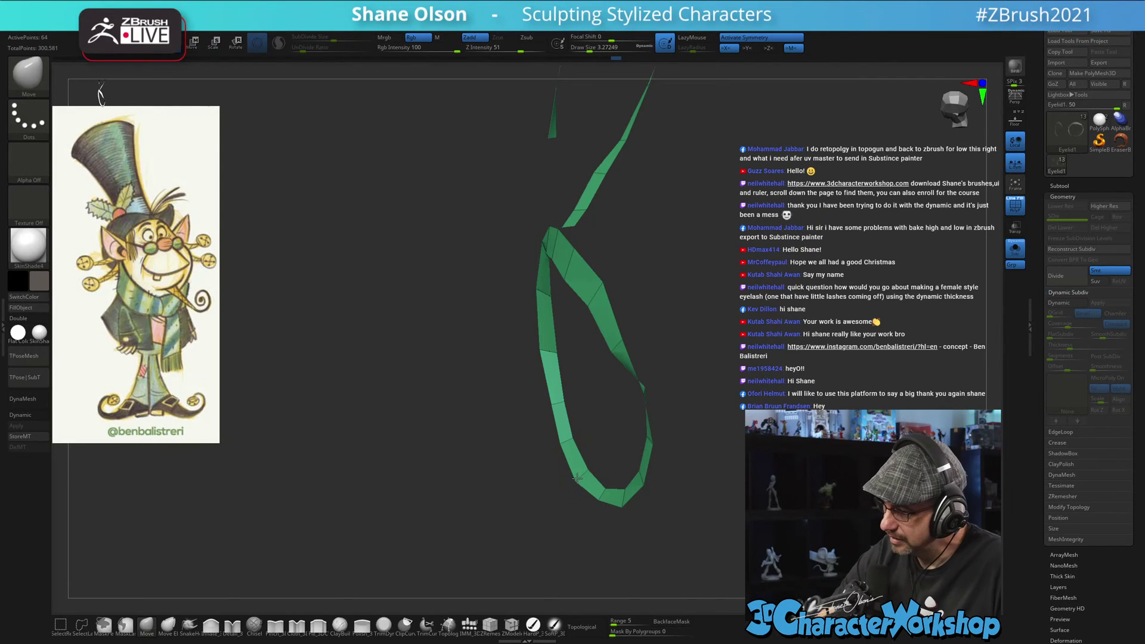
drag(576, 480, 580, 478)
drag(541, 355, 544, 356)
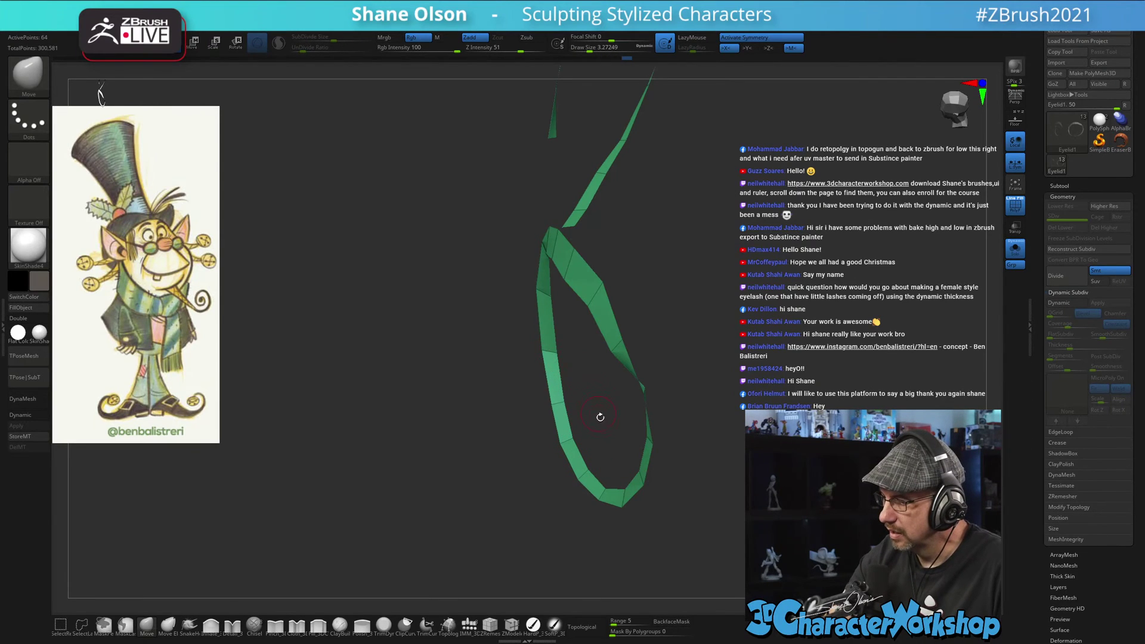
drag(600, 417, 736, 468)
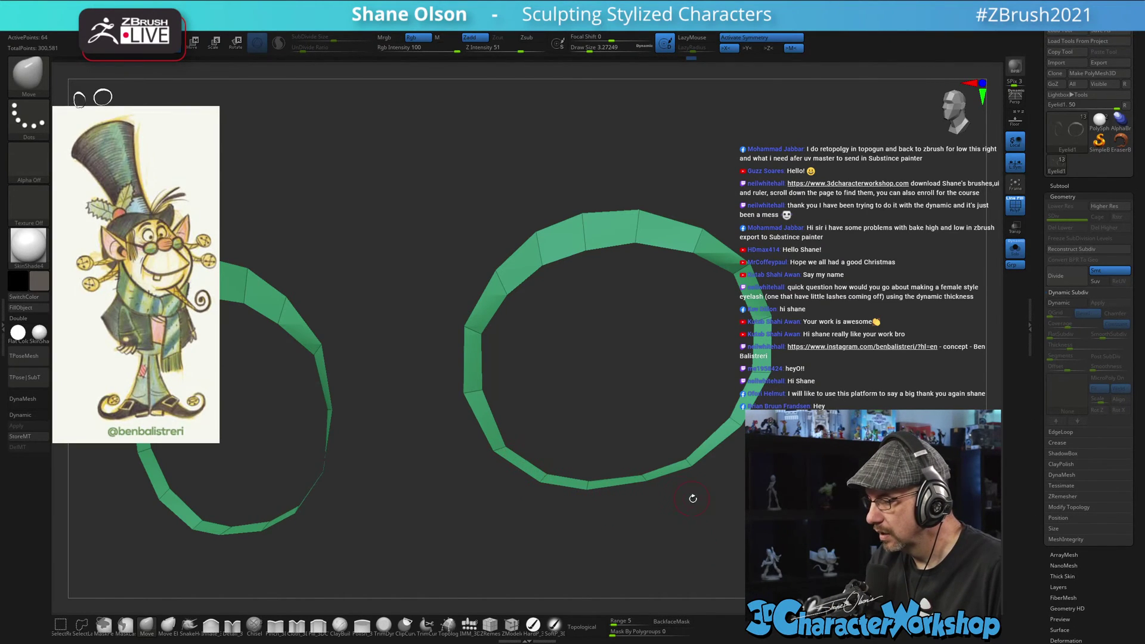
- Turn on double-sided display for the isolated eye rings
drag(692, 498, 739, 465)
click(28, 319)
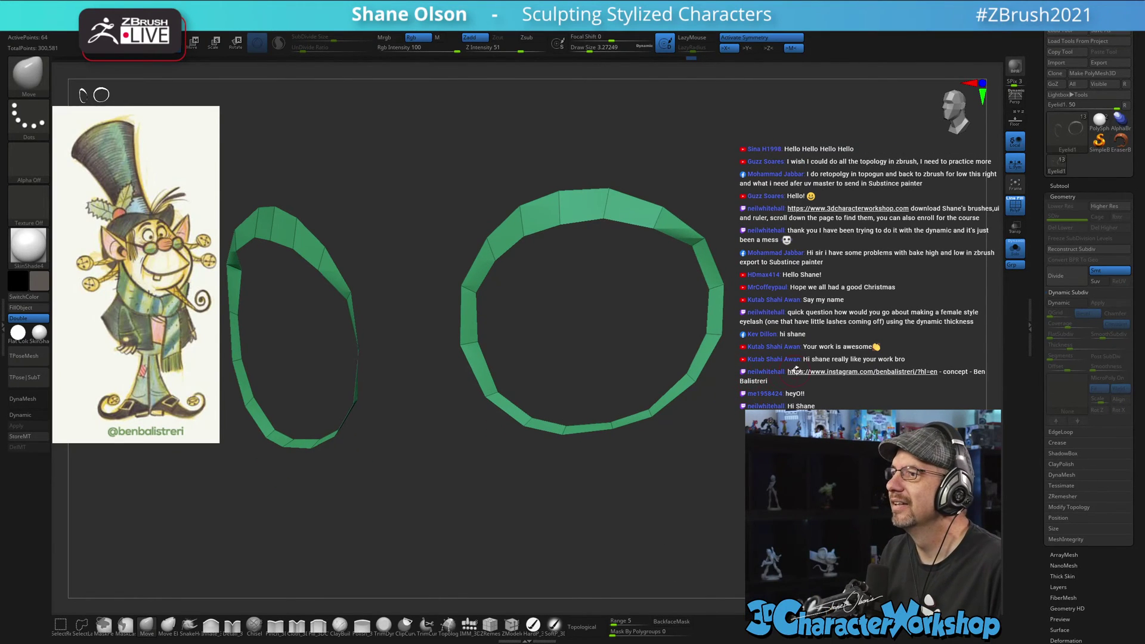
drag(828, 366, 832, 362)
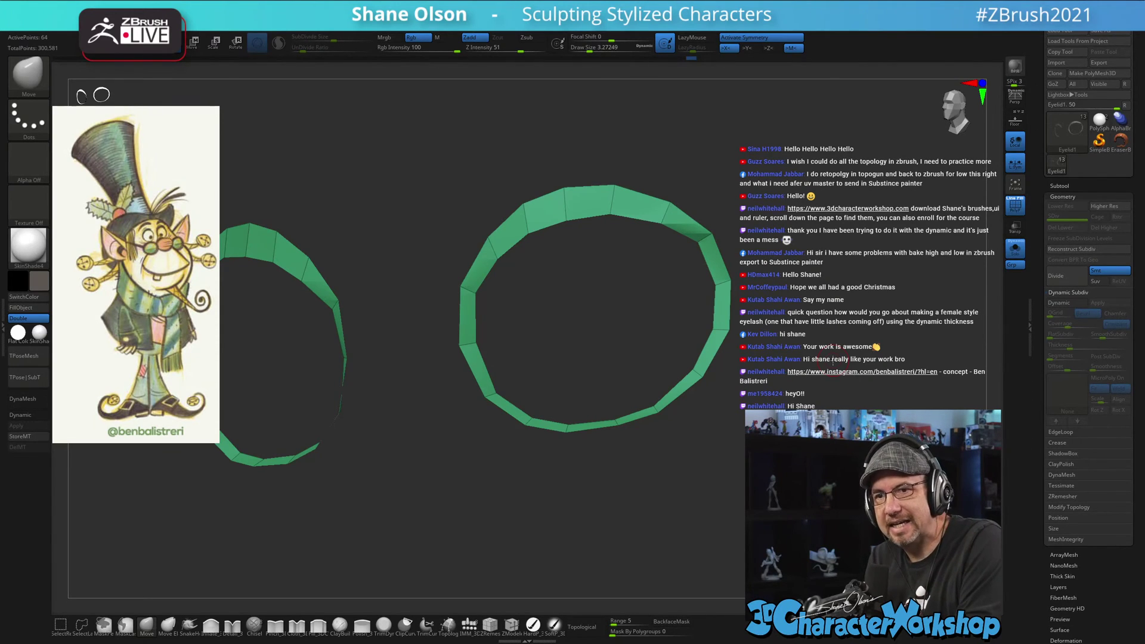
drag(835, 314, 841, 310)
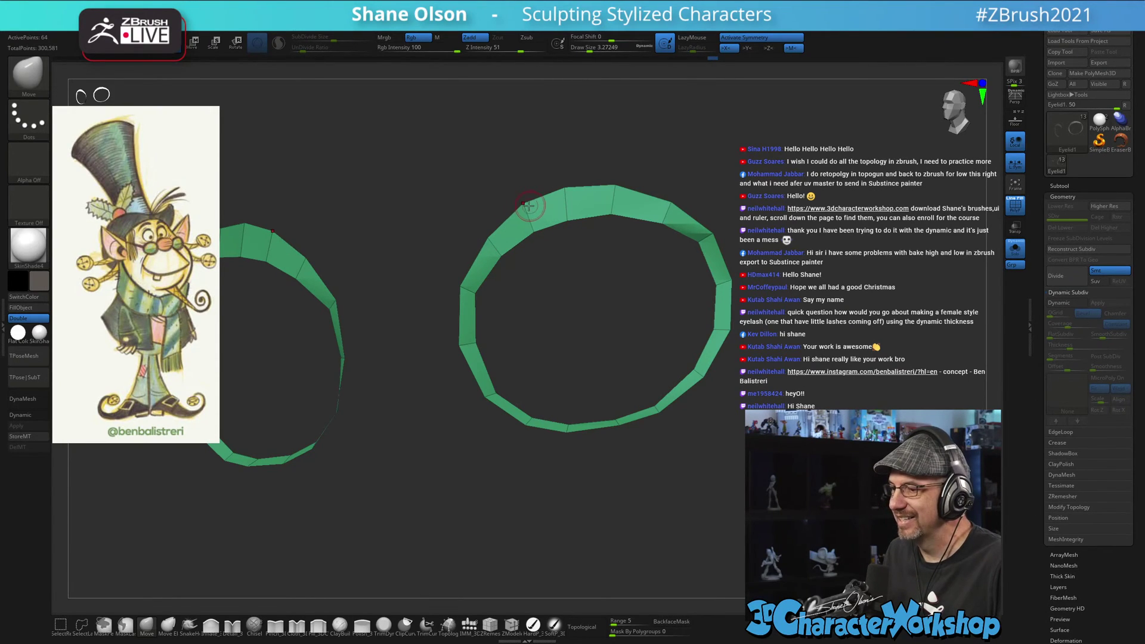
- Nudge the upper edge points of the eye rings outward at draw size about 6.3
key(s)
drag(474, 184, 478, 184)
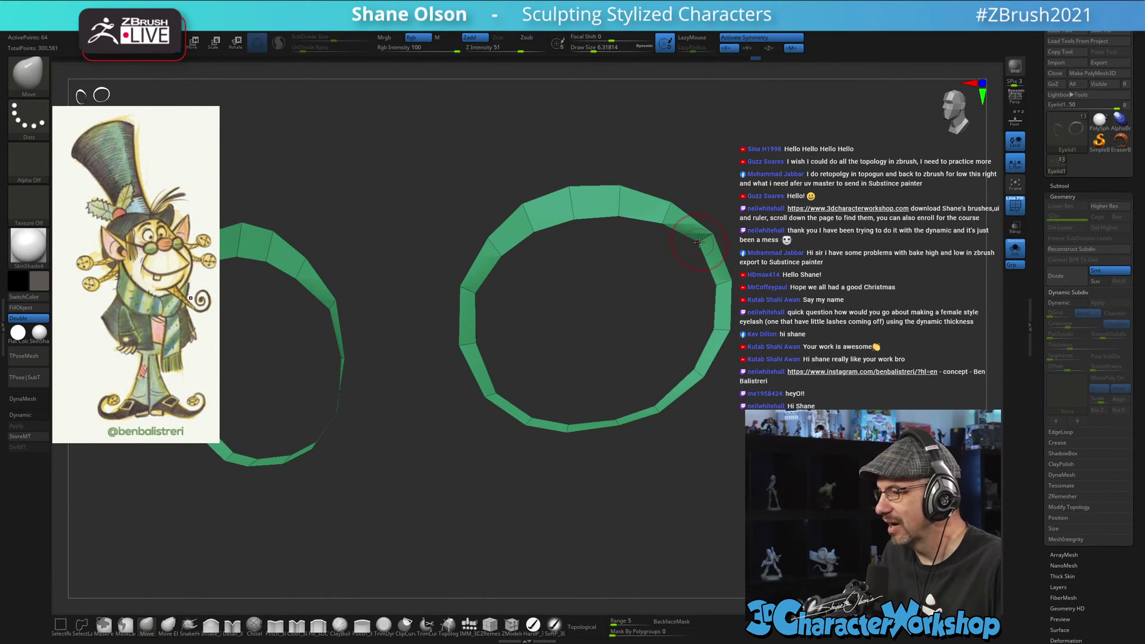
key(bracketleft)
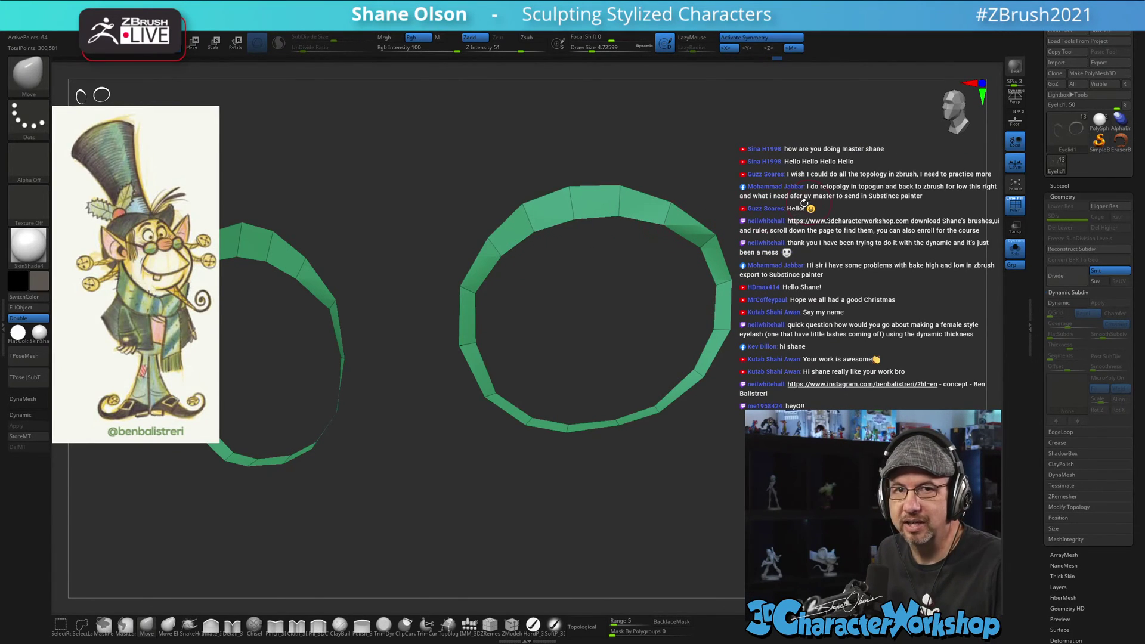
- Reshape the inner-side and lower inner points of the eye rings into an even band, varying the Move brush's draw size
alt+drag(769, 183, 758, 194)
key(s)
drag(442, 294, 468, 298)
drag(413, 256, 411, 255)
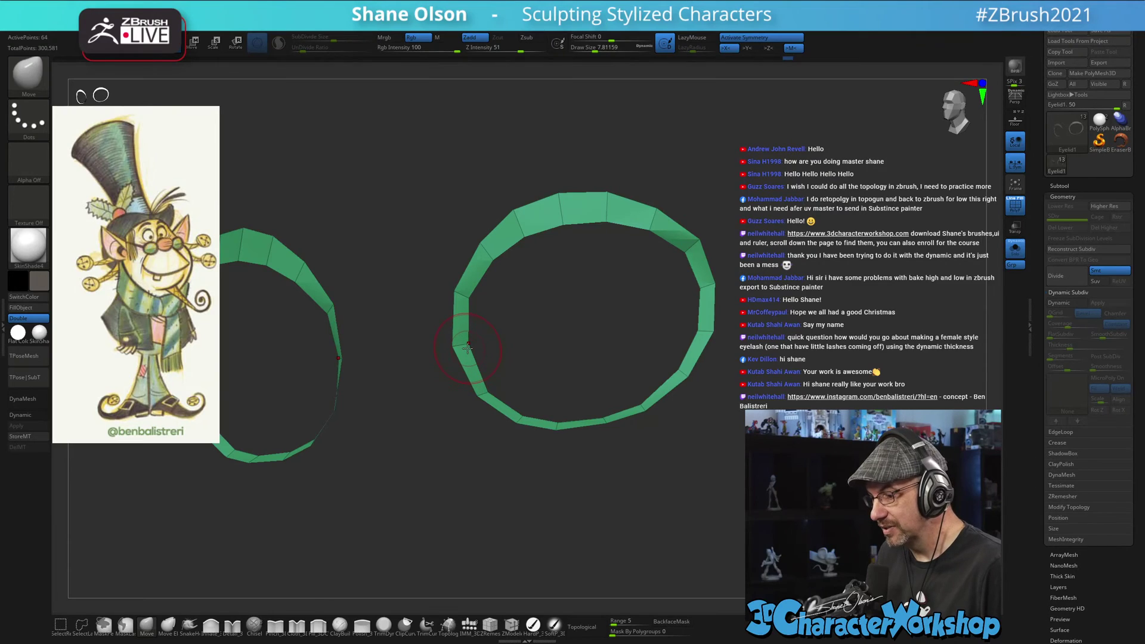
key(bracketright)
drag(462, 347, 467, 353)
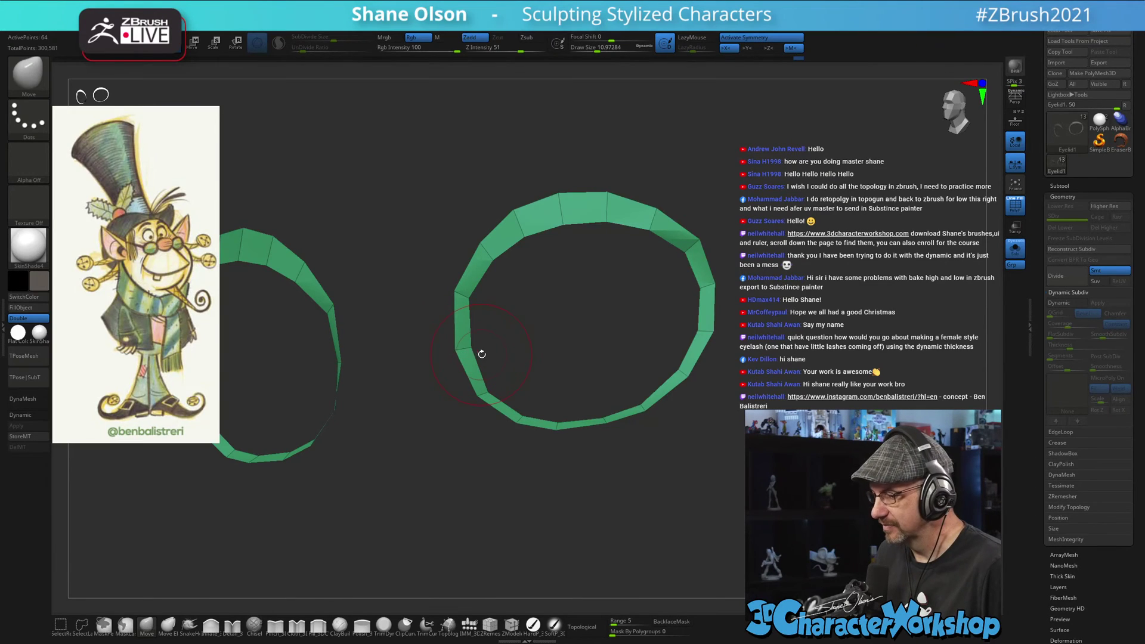
key(bracketleft)
key(bracketleft)
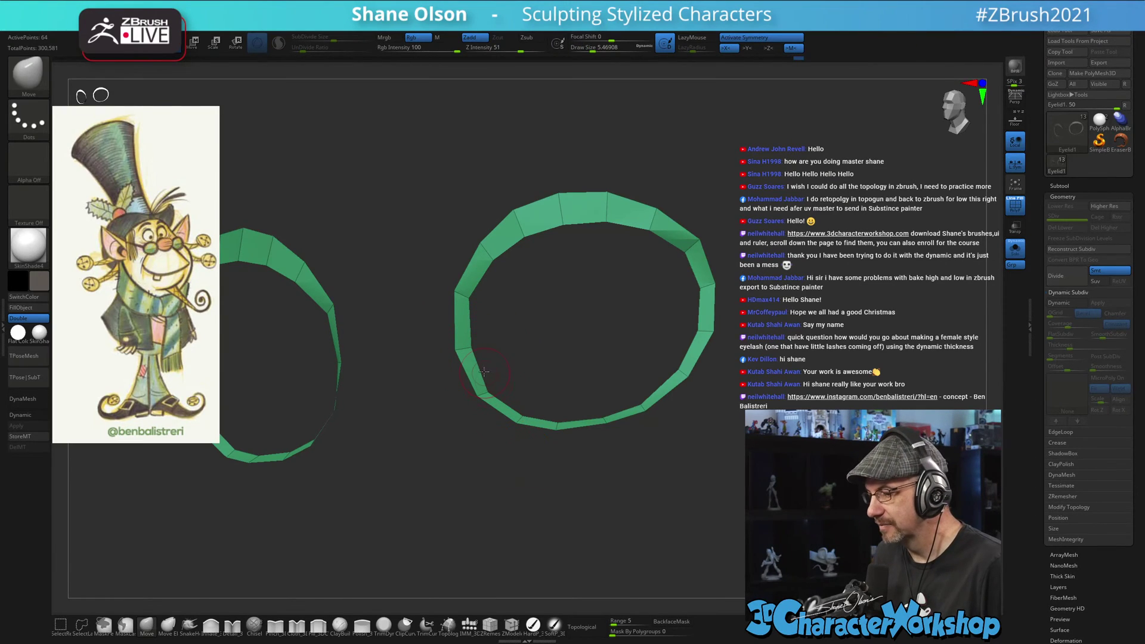
key(s)
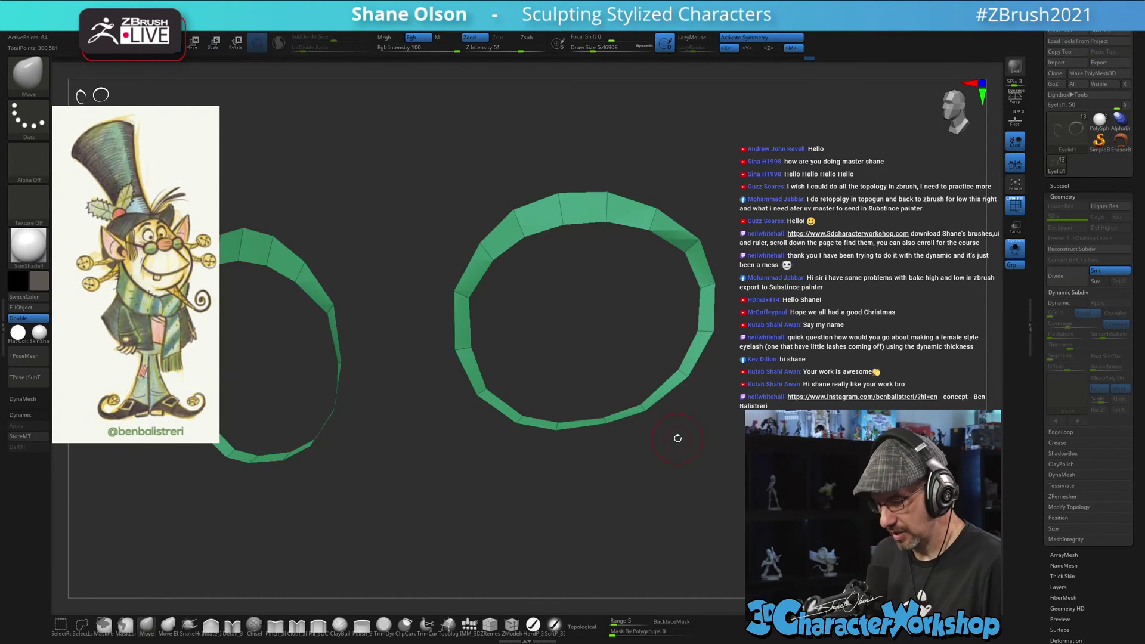
- Turn the eye rings' dynamic subdivision back on and show the full character with the wireframe hidden
key(d)
click(1012, 252)
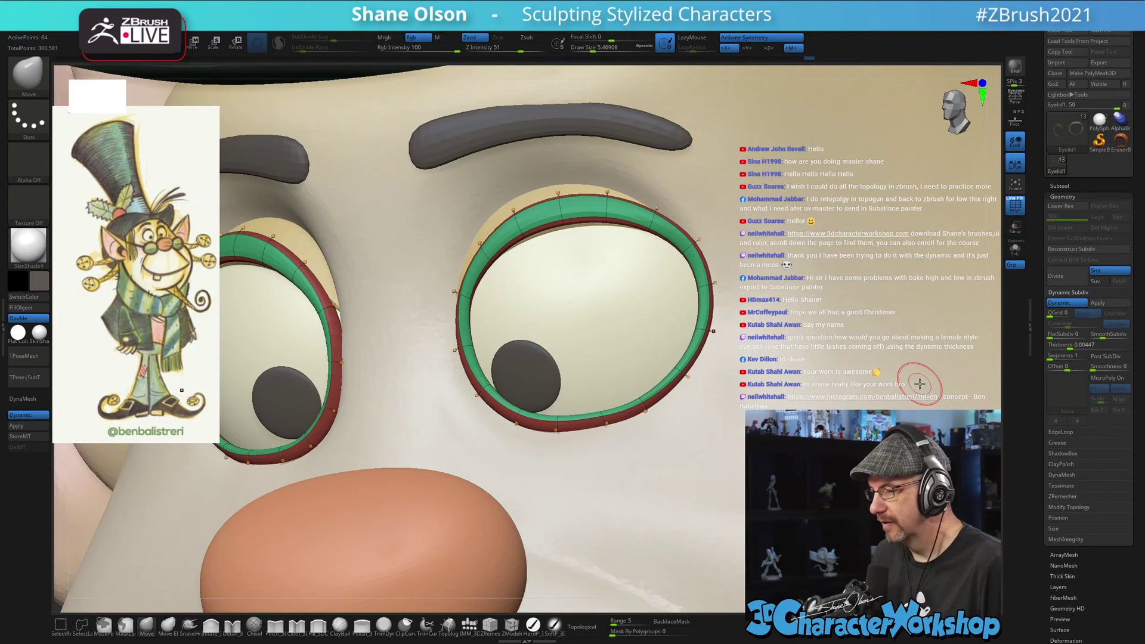
key(shift+f)
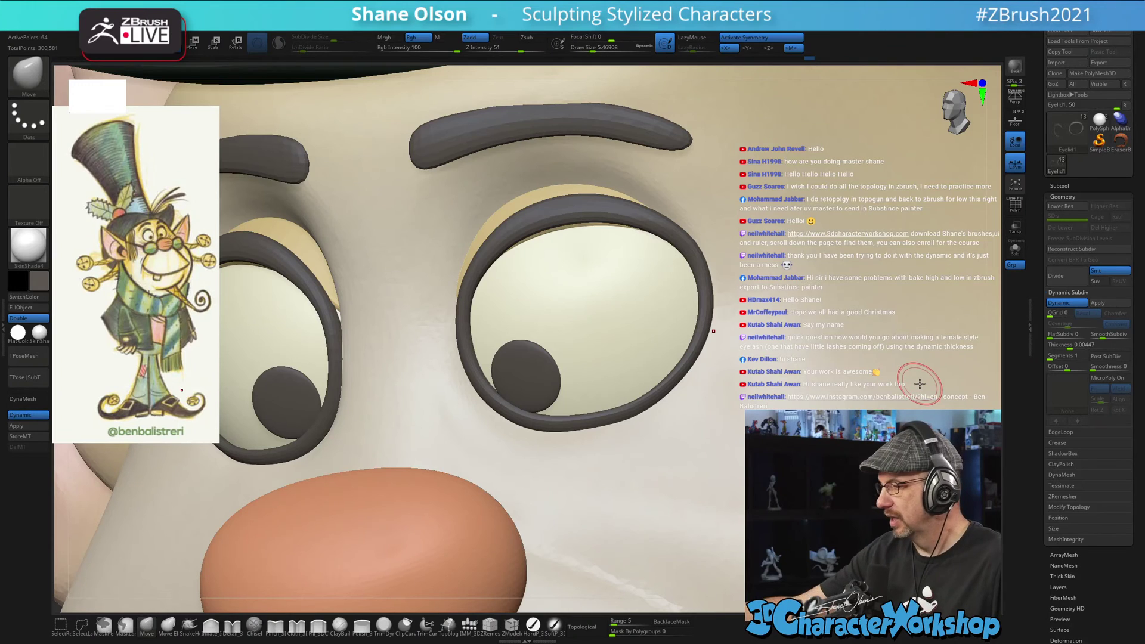
alt+right_drag(739, 485, 779, 411)
right_drag(778, 411, 815, 405)
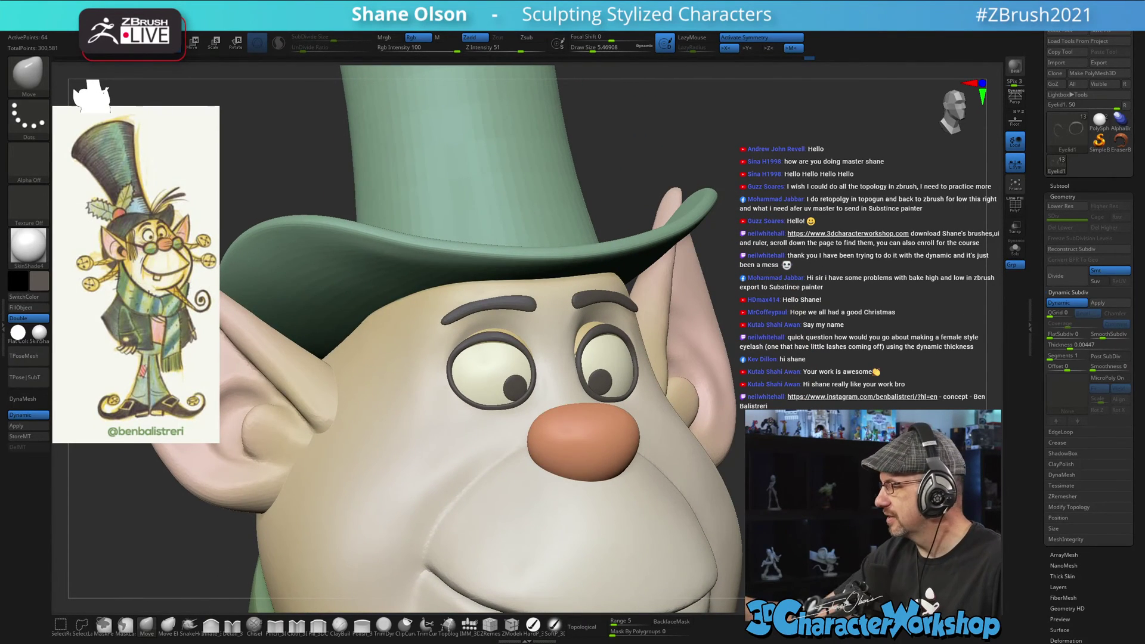
- Set the eye rings' dynamic thickness to 0.00204 and the brush draw size to about 11
right_drag(835, 293, 851, 302)
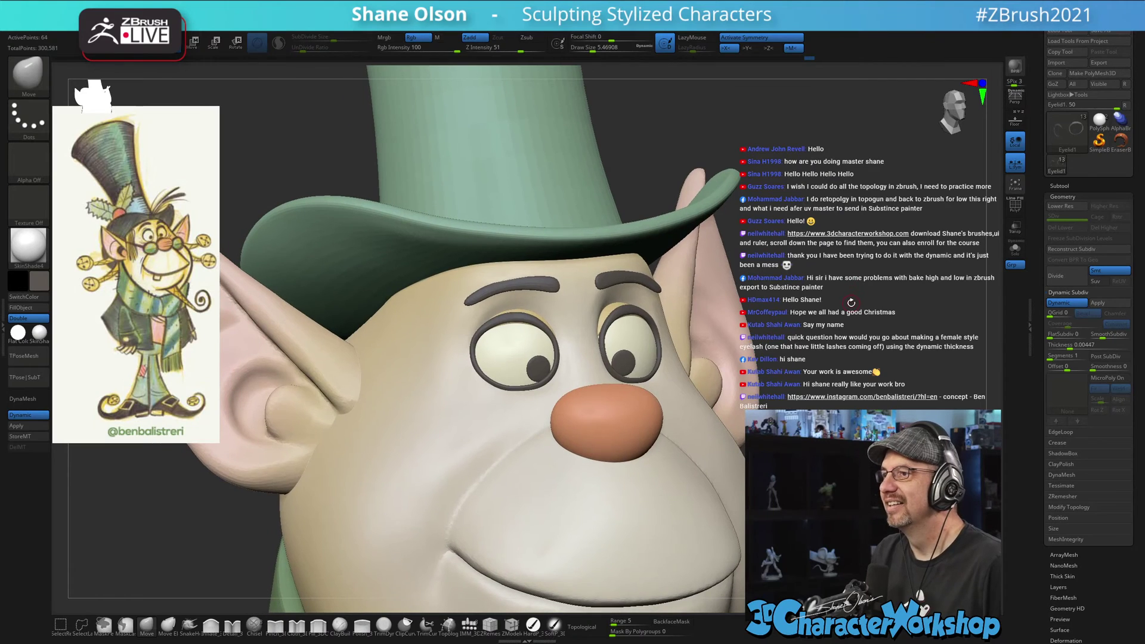
key(s)
drag(840, 298, 845, 299)
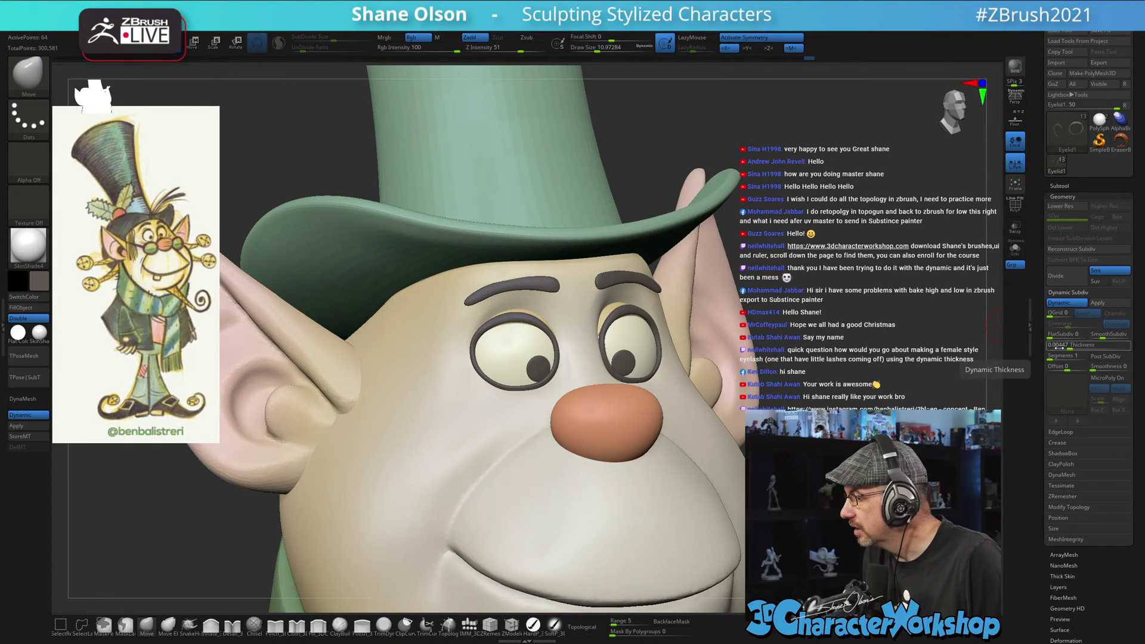
drag(1053, 347, 1066, 348)
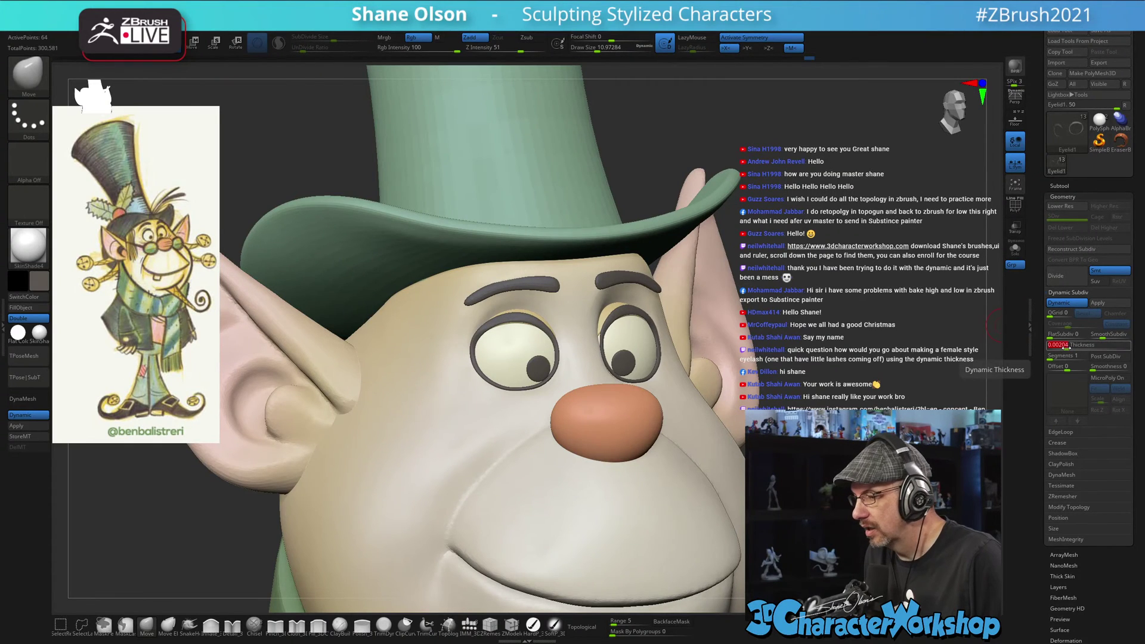
drag(842, 324, 726, 357)
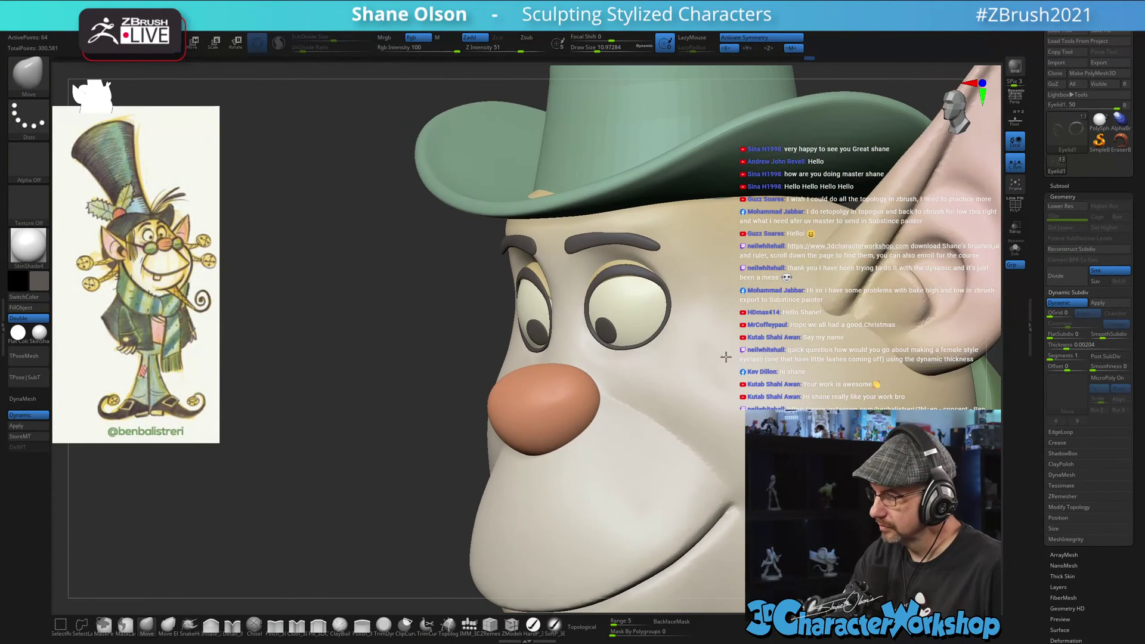
- Nudge the inner sides and upper outer edges of the eye rings with the Move brush at draw size about 18
click(152, 626)
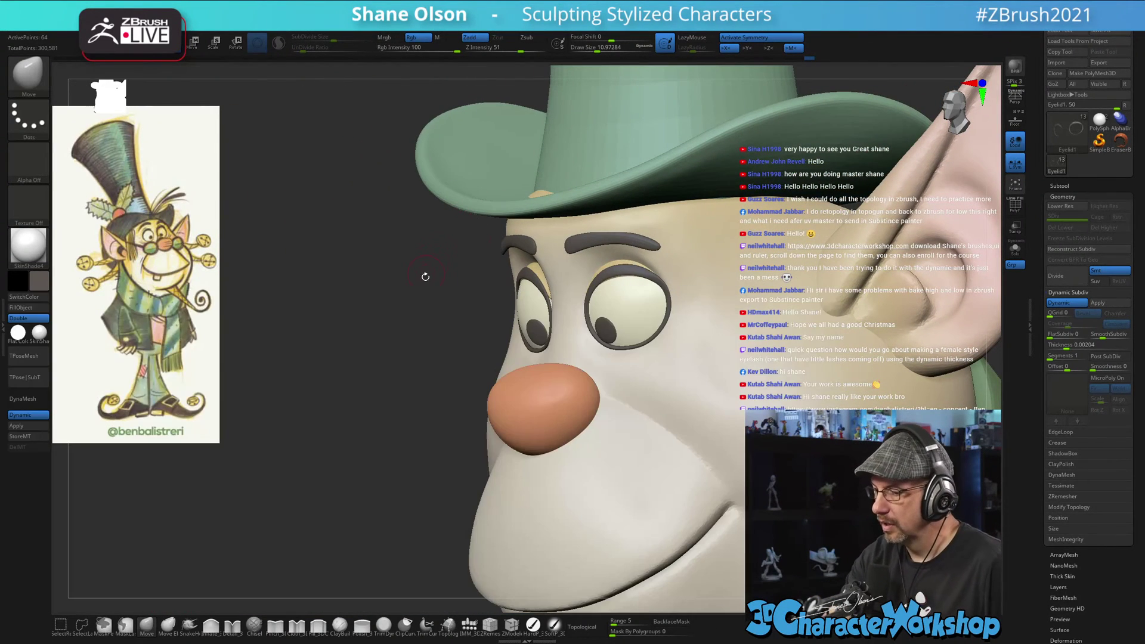
key(s)
click(434, 286)
alt+drag(451, 293, 462, 358)
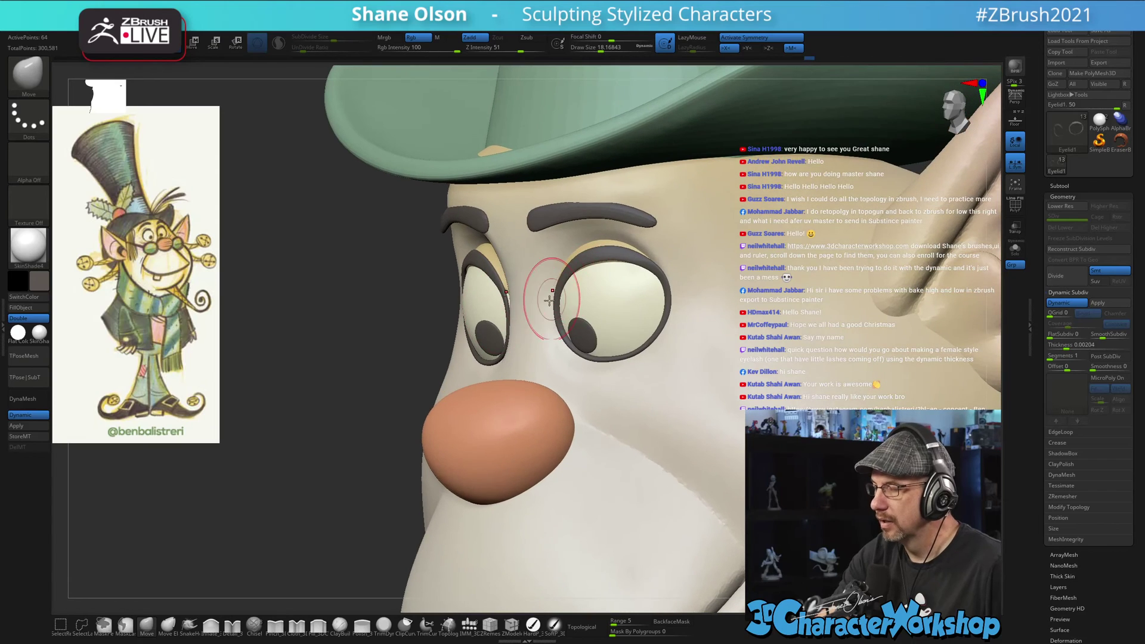
drag(513, 295, 509, 292)
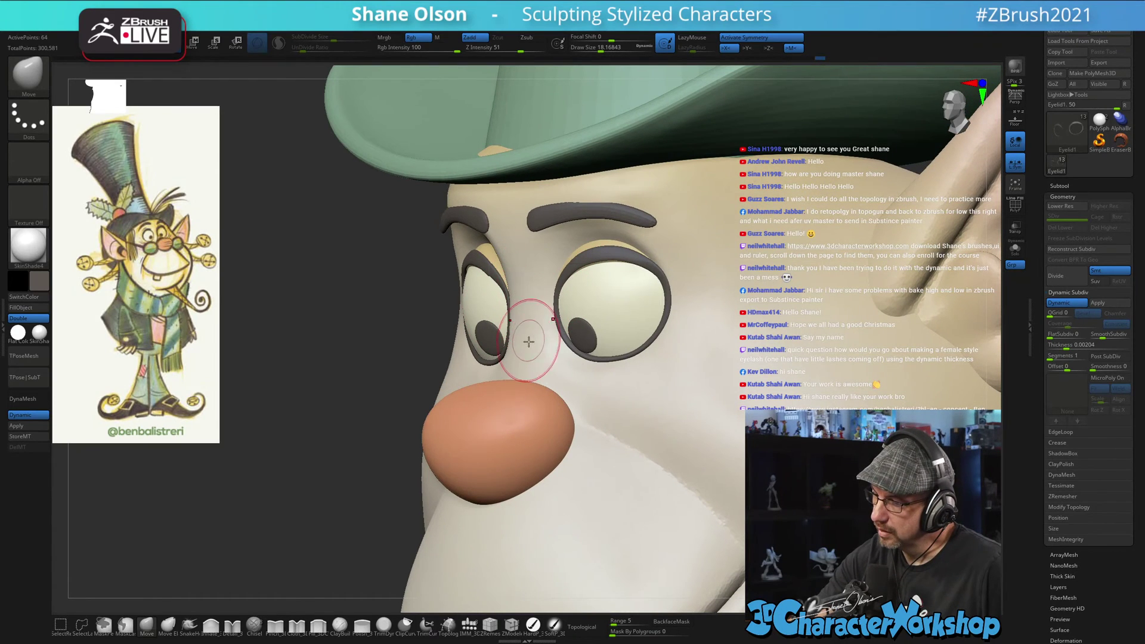
mouse_move(530, 342)
right_down()
mouse_move(555, 337)
mouse_move(480, 355)
mouse_move(581, 340)
right_up()
mouse_move(465, 338)
right_down()
mouse_move(517, 346)
mouse_move(456, 302)
right_up()
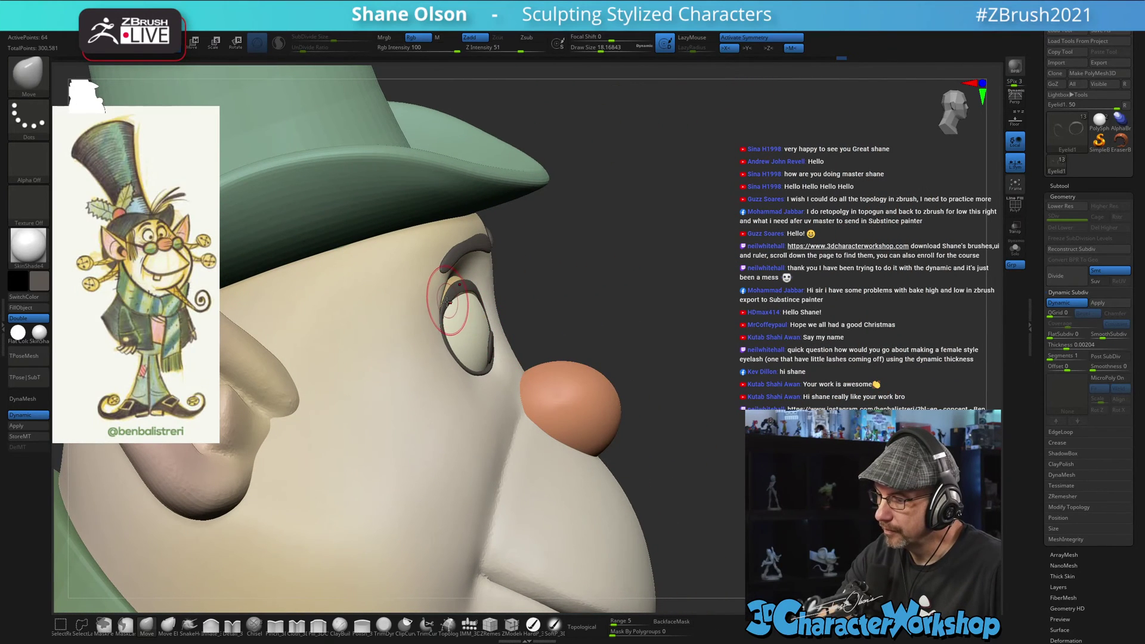
right_drag(704, 343, 465, 295)
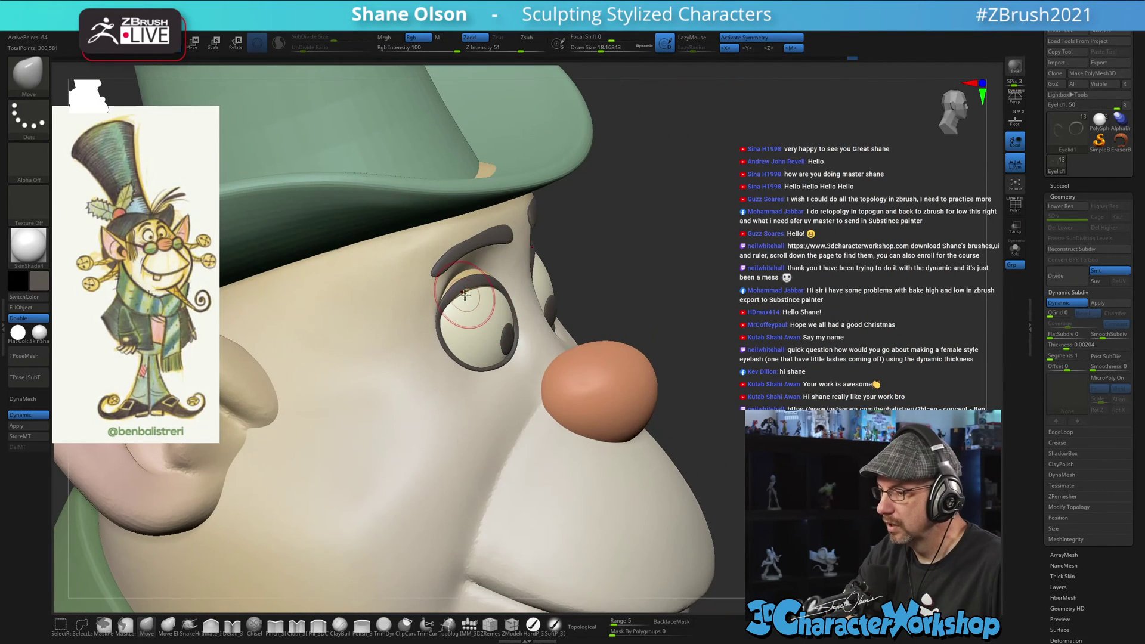
drag(470, 293, 471, 291)
- Reshape the lower parts of the eye rings against the face with the Move brush at draw size about 30
mouse_move(834, 324)
right_down()
mouse_move(746, 331)
mouse_move(731, 202)
mouse_move(683, 206)
mouse_move(793, 194)
right_up()
mouse_move(814, 477)
right_down()
mouse_move(716, 478)
mouse_move(787, 475)
mouse_move(775, 528)
right_up()
key(s)
drag(486, 365, 487, 365)
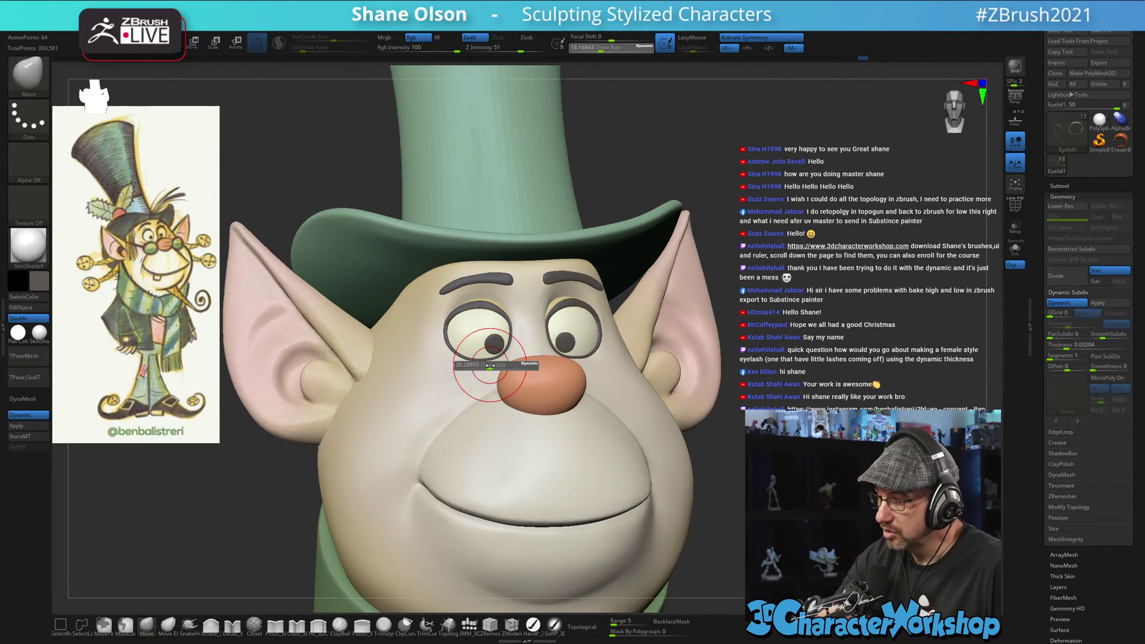
right_drag(489, 365, 482, 400)
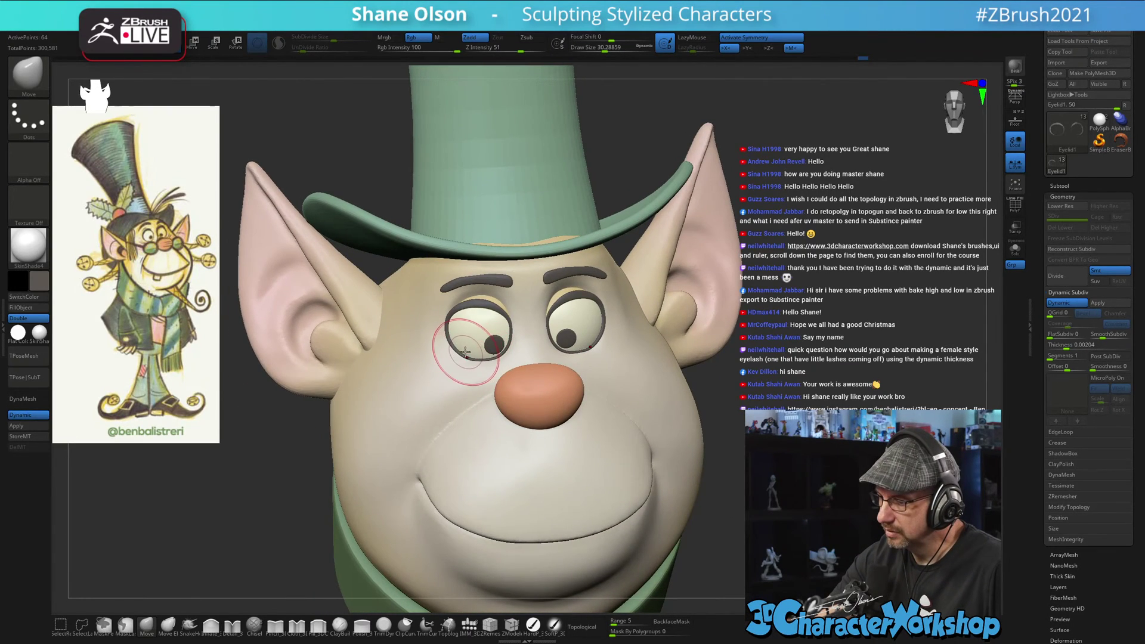
right_drag(540, 368, 521, 357)
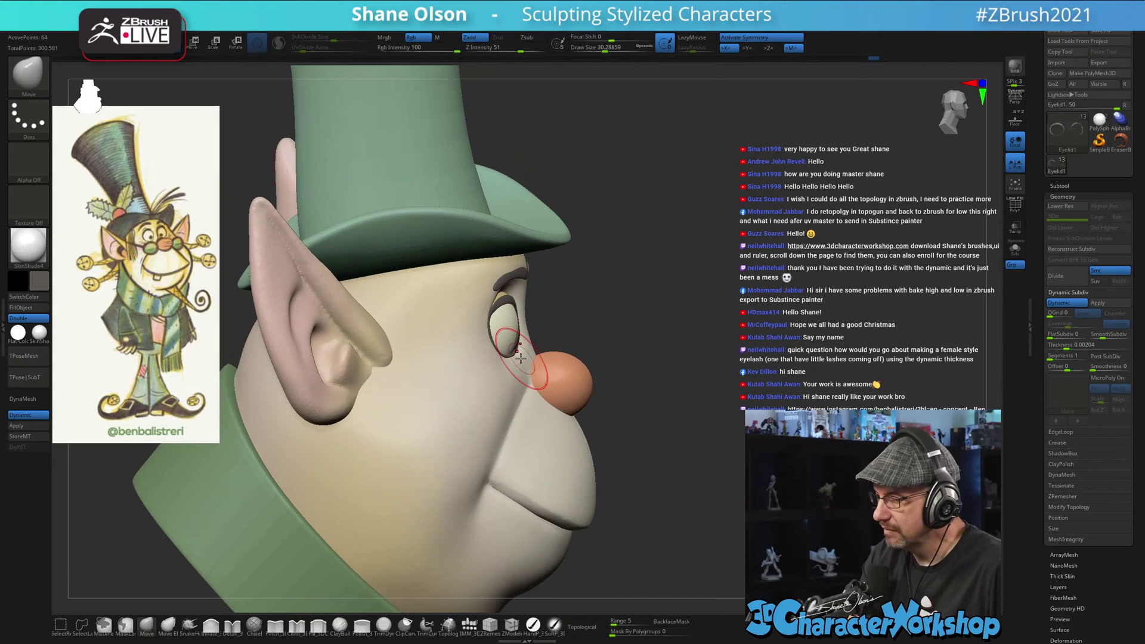
right_drag(606, 398, 571, 384)
alt+click(527, 375)
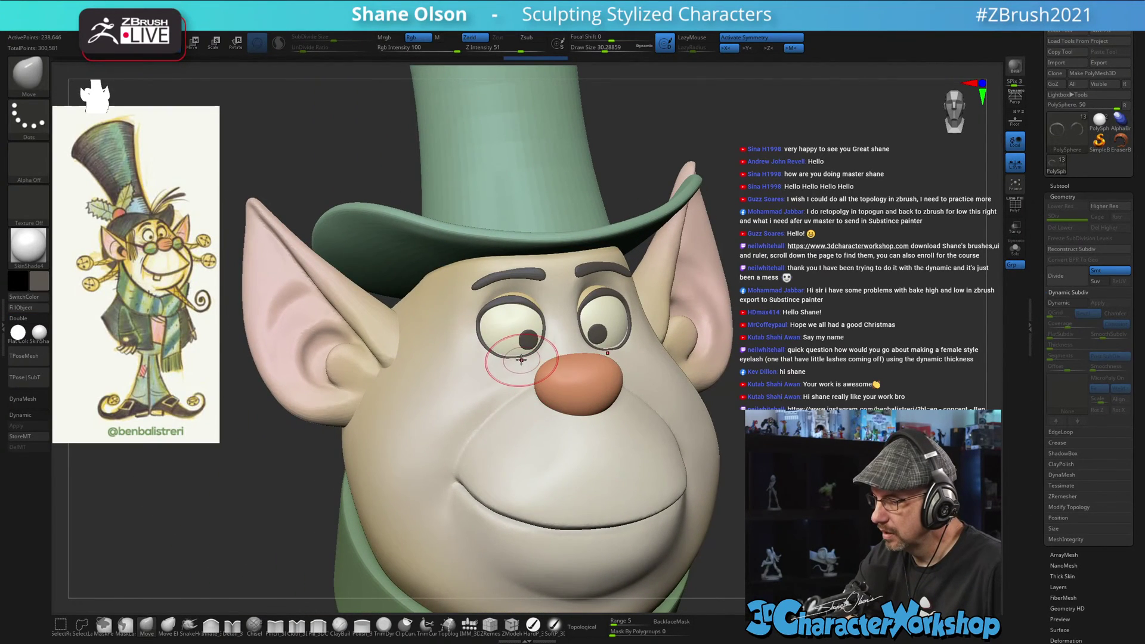
right_drag(520, 364, 663, 384)
ctrl+right_drag(646, 337, 704, 380)
alt+click(660, 404)
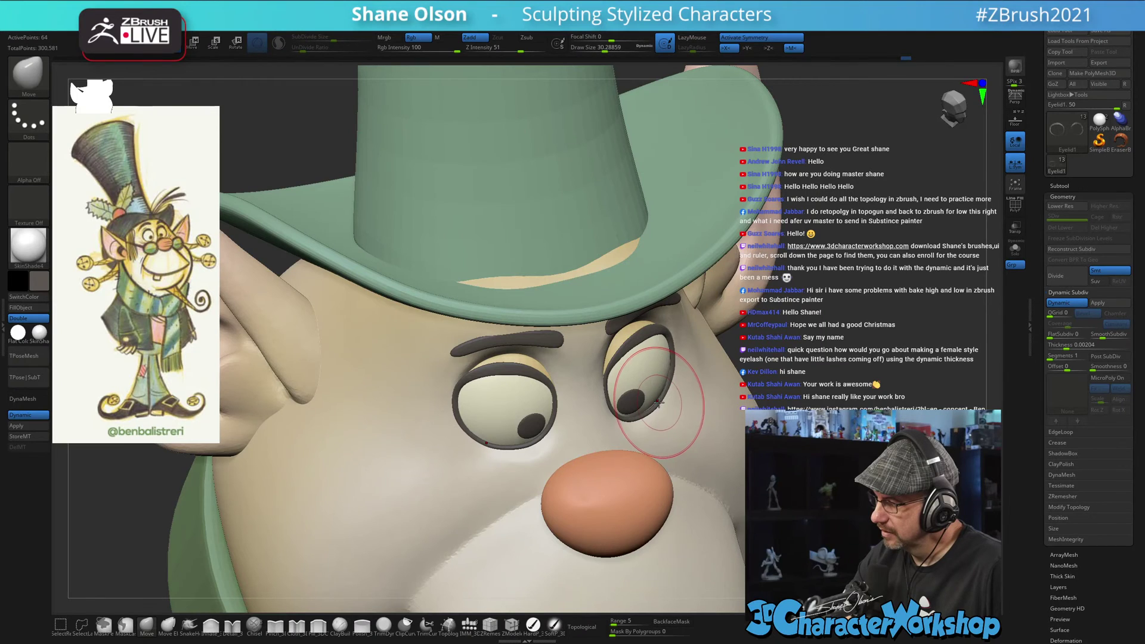
- Refine the lower inner corners of the eye rings with the Move brush at draw size about 12.5
mouse_move(686, 430)
right_down()
mouse_move(677, 403)
mouse_move(689, 430)
mouse_move(690, 407)
mouse_move(673, 409)
right_up()
key(s)
drag(664, 391, 670, 392)
key(s)
key(s)
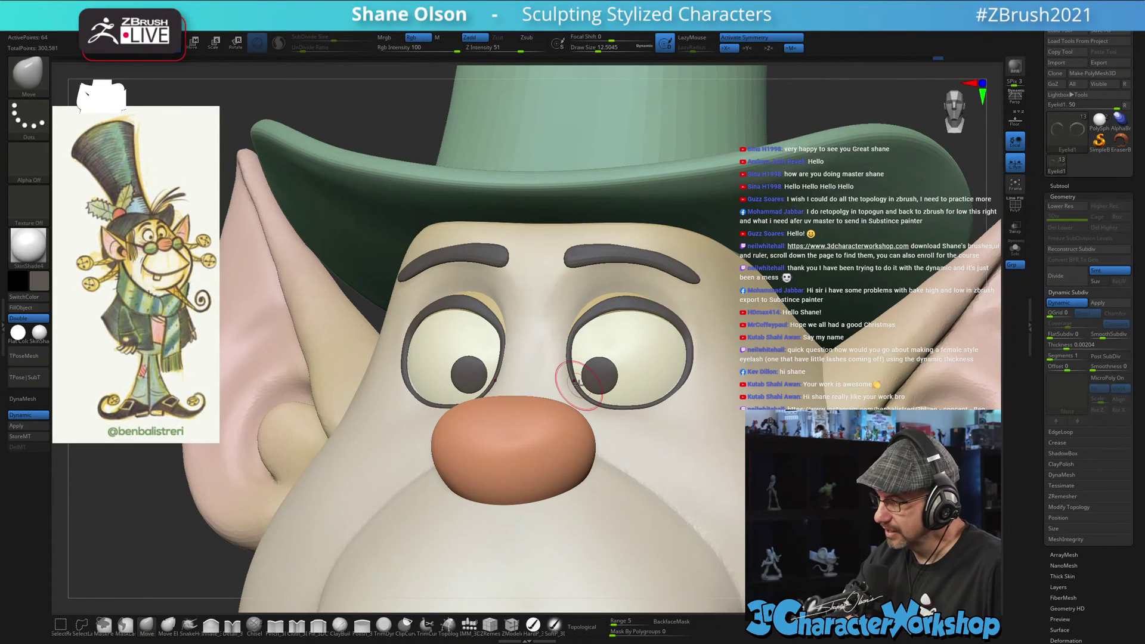
- Select the head and adjust the face surface beneath the eyes with the Move brush at draw sizes of about 20 and 27
alt+click(660, 427)
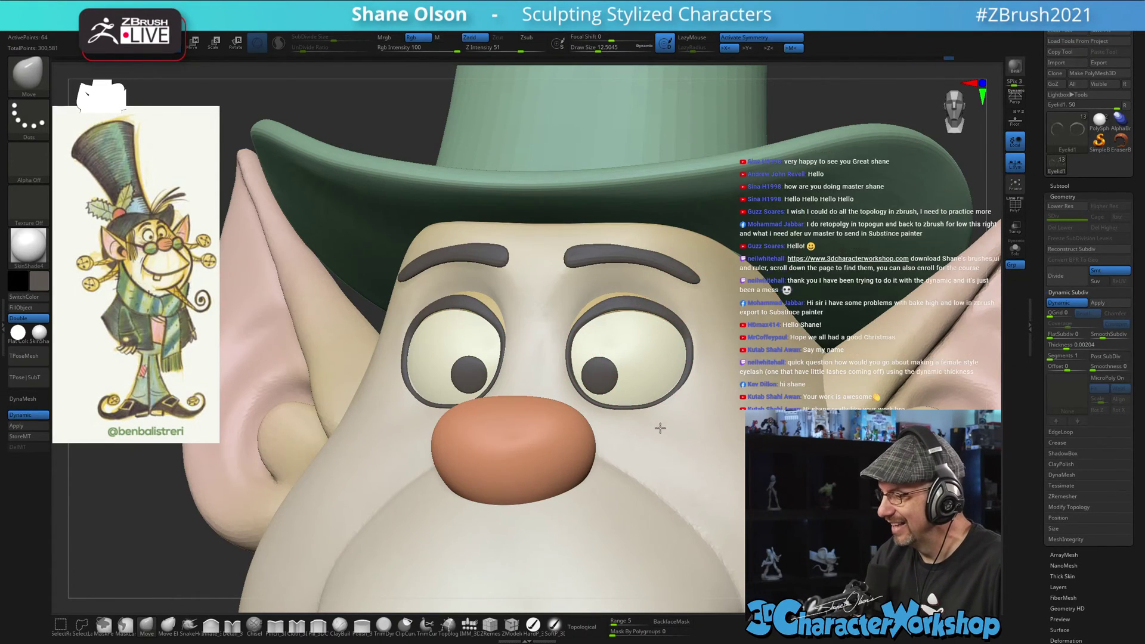
key(s)
drag(660, 425, 663, 425)
mouse_move(661, 416)
alt+right_down()
mouse_move(645, 385)
mouse_move(636, 389)
alt+right_up()
key(s)
drag(640, 391, 641, 392)
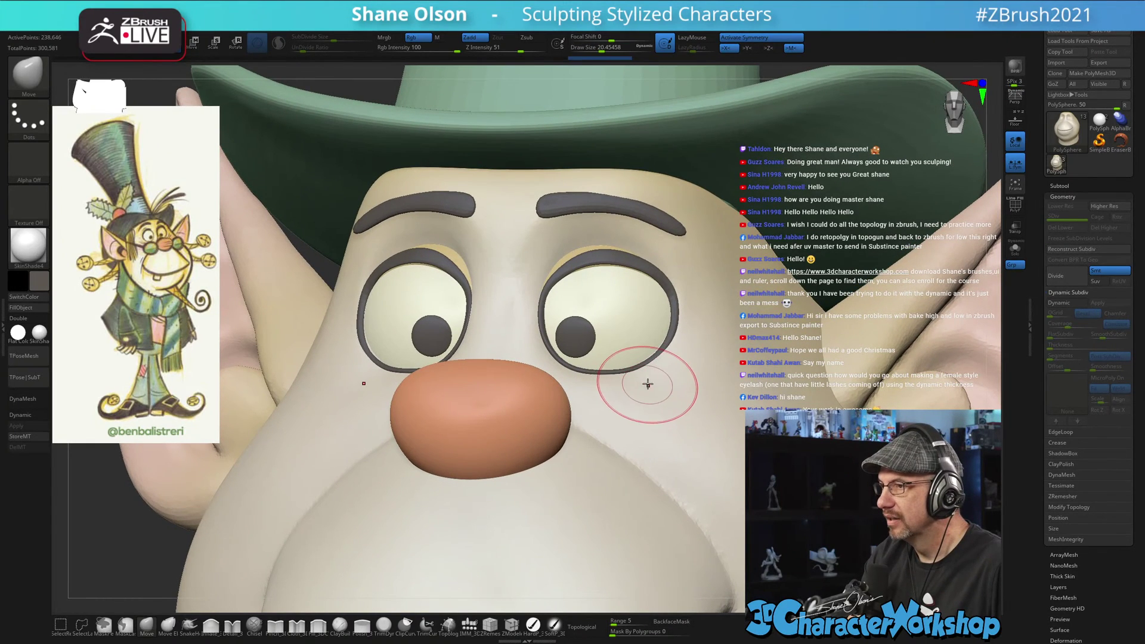
right_drag(650, 375, 641, 332)
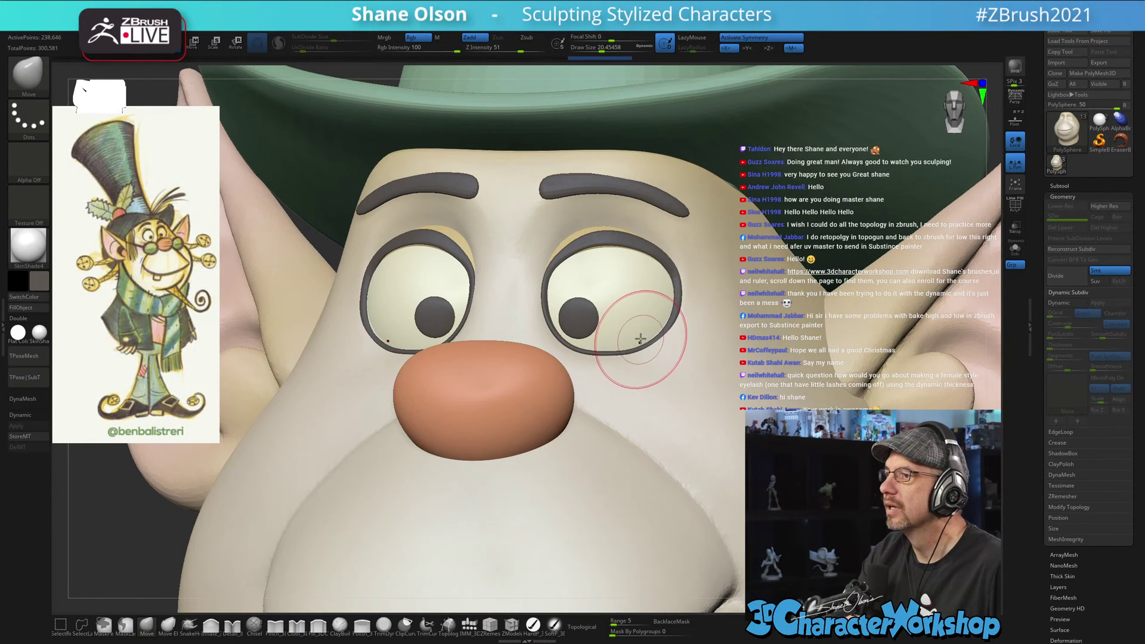
key(s)
drag(638, 375, 650, 375)
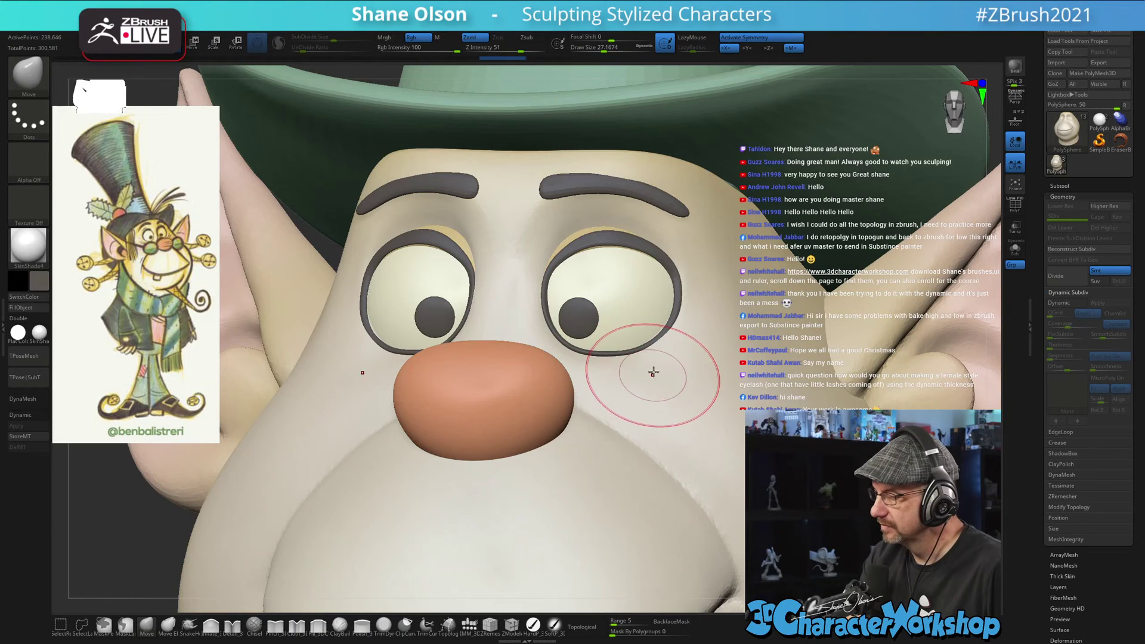
mouse_move(679, 365)
right_down()
mouse_move(695, 332)
mouse_move(663, 341)
mouse_move(690, 378)
mouse_move(685, 454)
right_up()
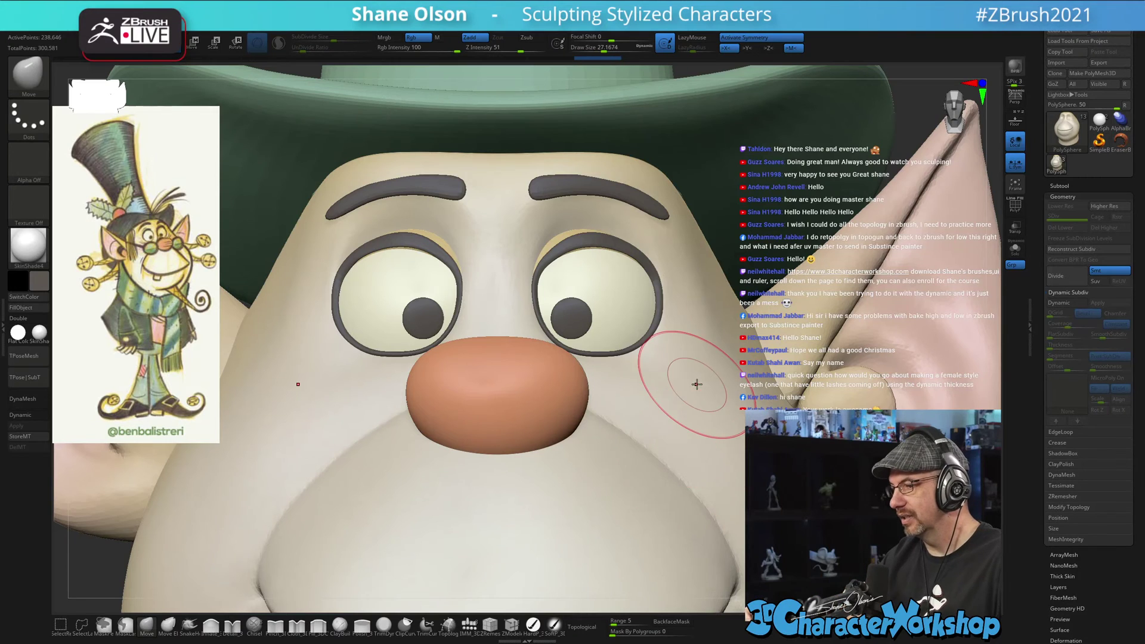
alt+right_drag(688, 387, 665, 416)
right_drag(672, 415, 698, 420)
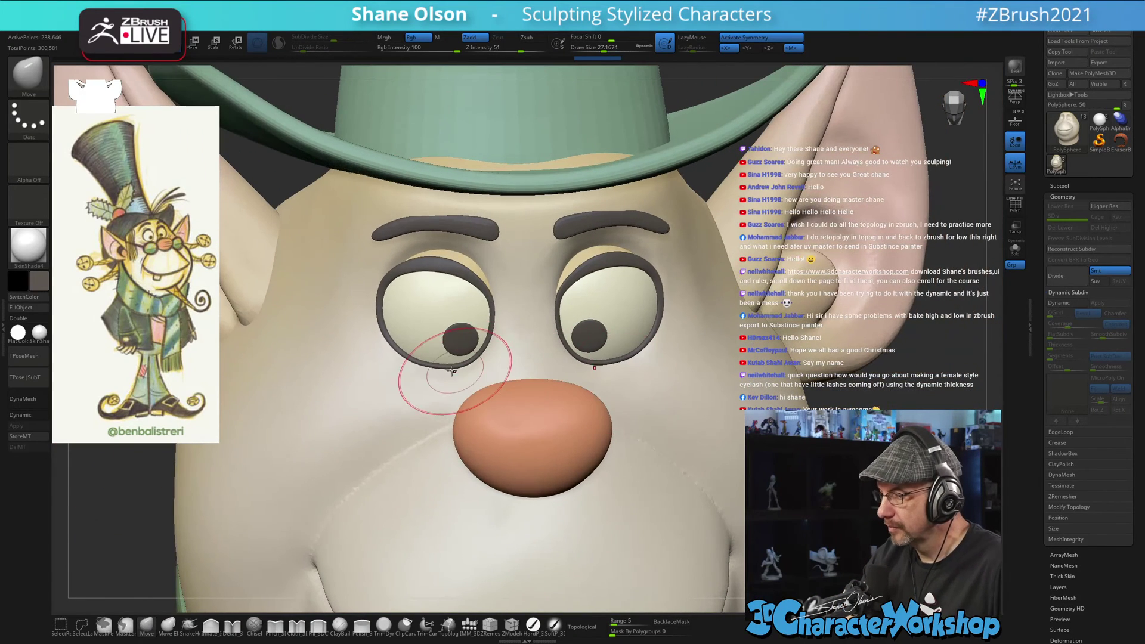
- Fill the cheek surface below the outer eye corners with the Fill brush at draw size about 14 and smooth it
click(319, 625)
key(s)
drag(701, 390, 695, 389)
mouse_move(671, 363)
alt+right_down()
mouse_move(694, 416)
mouse_move(685, 429)
mouse_move(685, 413)
mouse_move(700, 429)
mouse_move(690, 453)
alt+right_up()
key(s)
drag(686, 462, 691, 461)
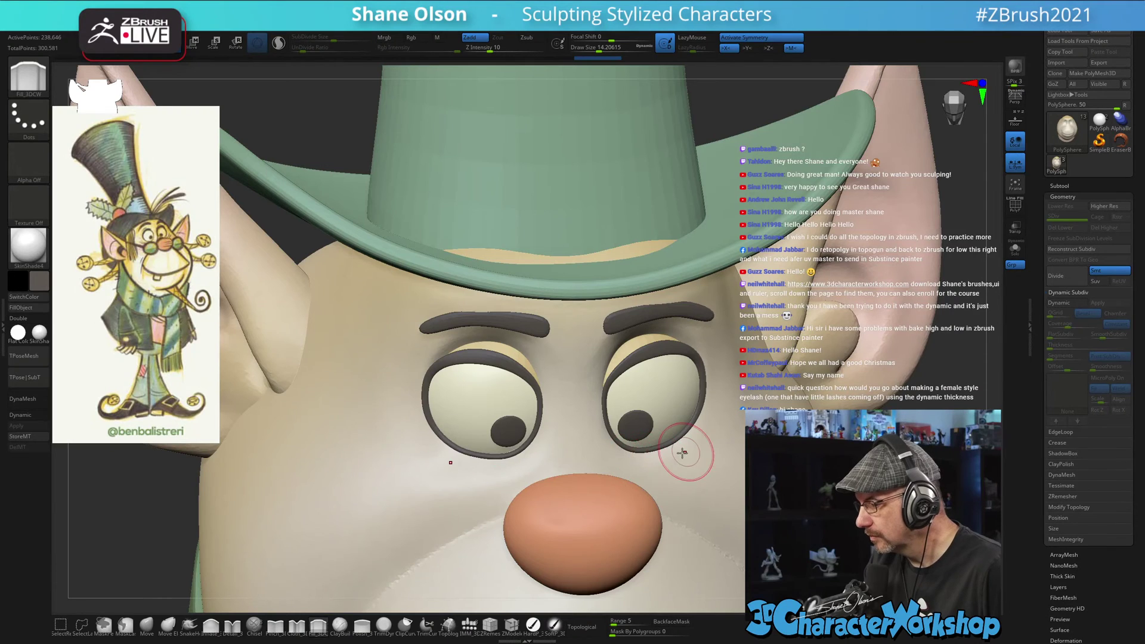
mouse_move(733, 462)
right_down()
mouse_move(708, 470)
mouse_move(725, 462)
right_up()
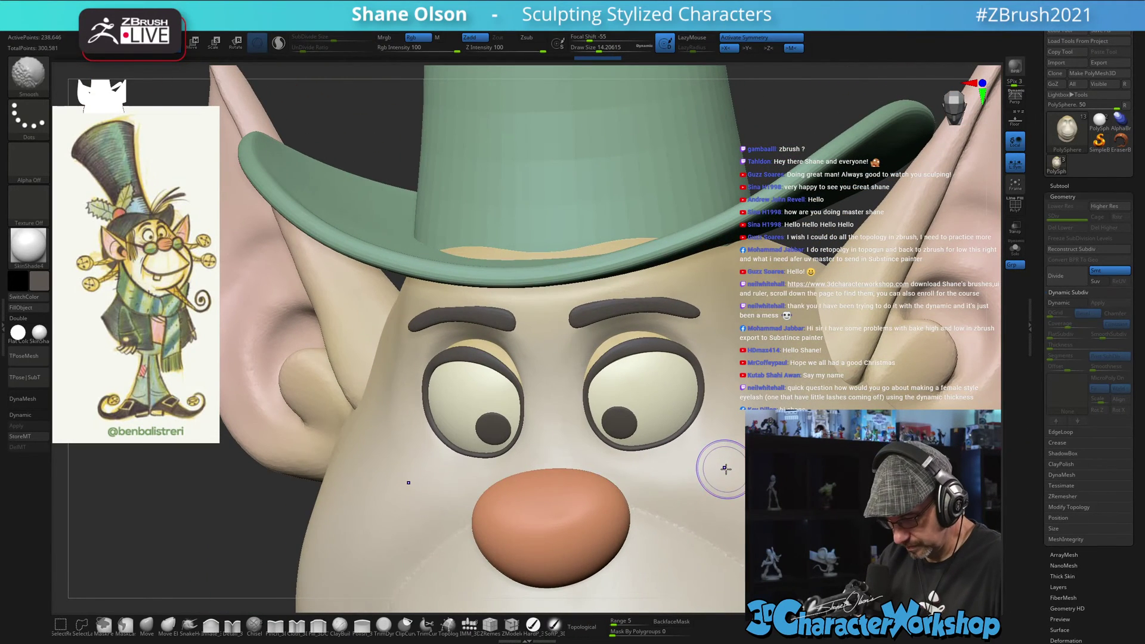
shift+drag(726, 467, 718, 471)
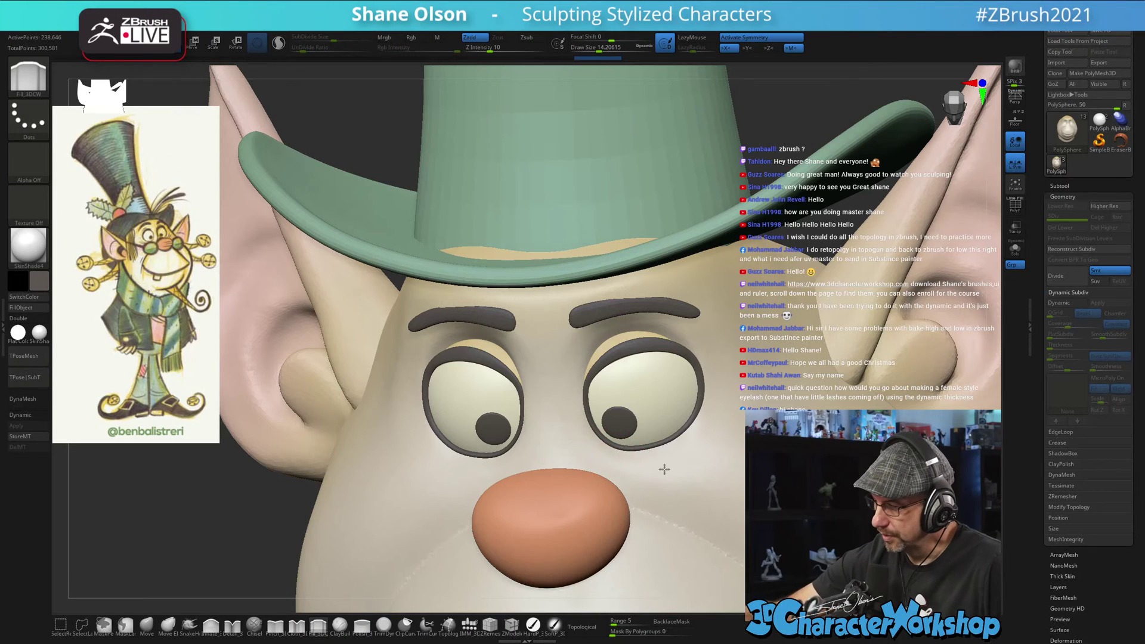
- Fill in the face surface along the lower edge of the eye rings with short Fill brush strokes
right_drag(729, 456, 709, 454)
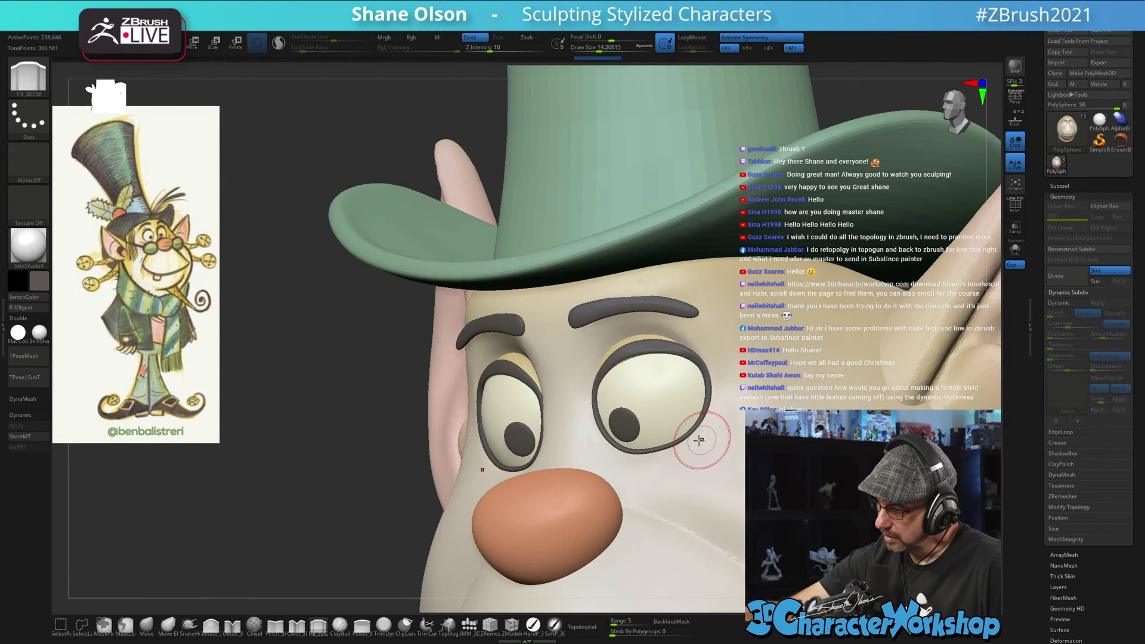
mouse_move(718, 478)
right_down()
mouse_move(694, 503)
mouse_move(698, 485)
right_up()
drag(645, 462, 651, 467)
drag(653, 466, 672, 467)
mouse_move(728, 493)
right_down()
mouse_move(818, 496)
mouse_move(804, 499)
right_up()
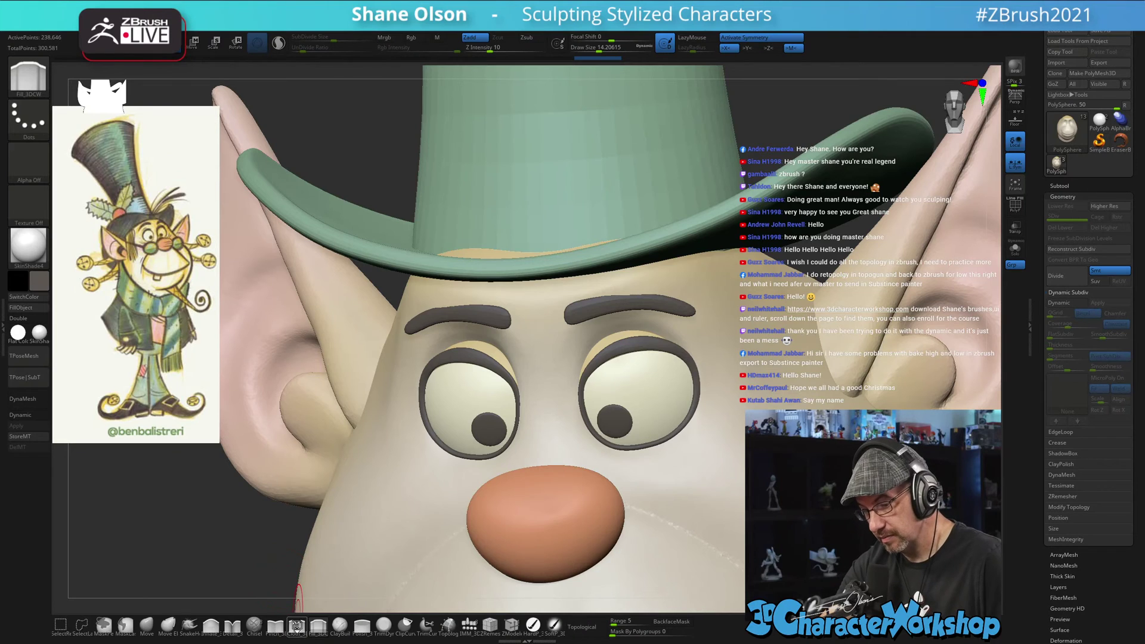
- Work the area beneath the lower eyelids with the subtractive freehand brush at Z intensity 15
click(296, 624)
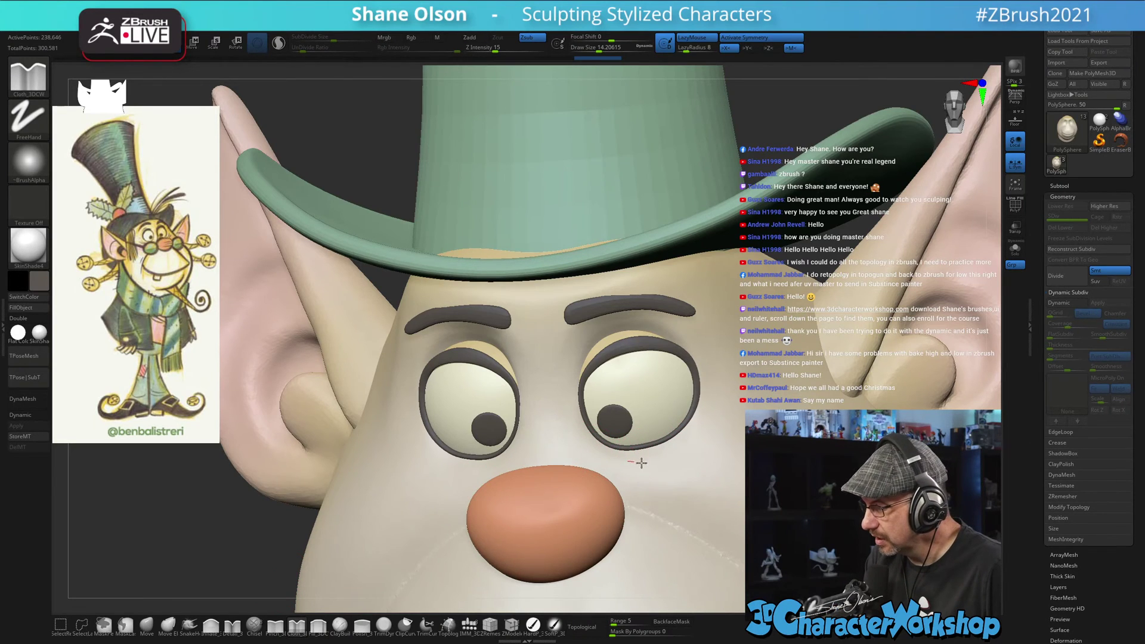
mouse_move(763, 471)
right_down()
mouse_move(729, 484)
mouse_move(756, 480)
right_up()
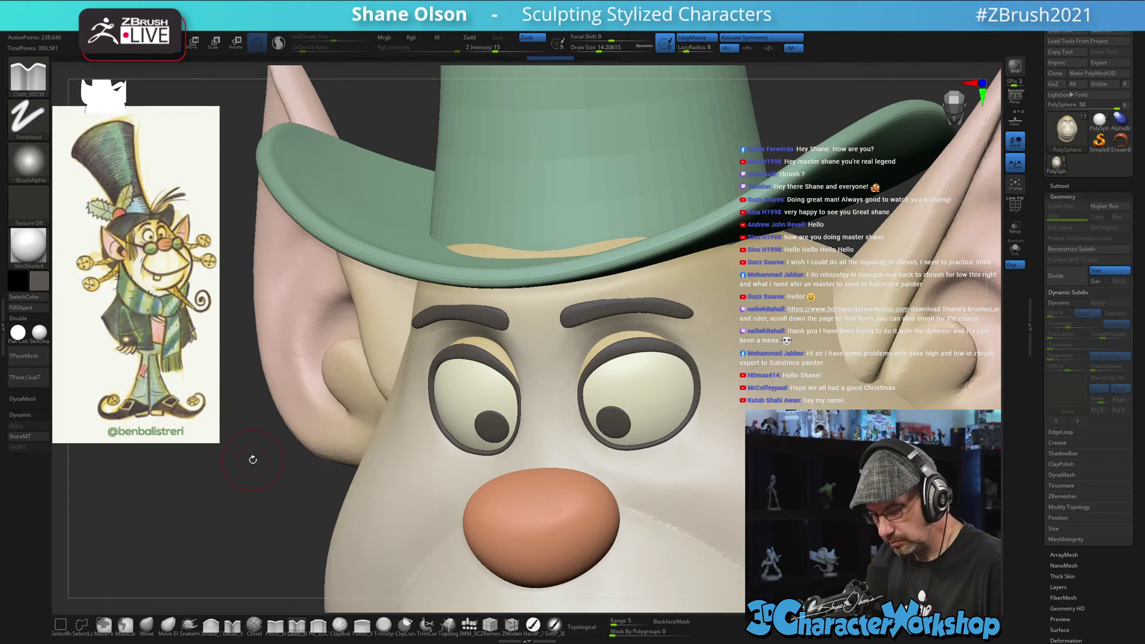
key(space)
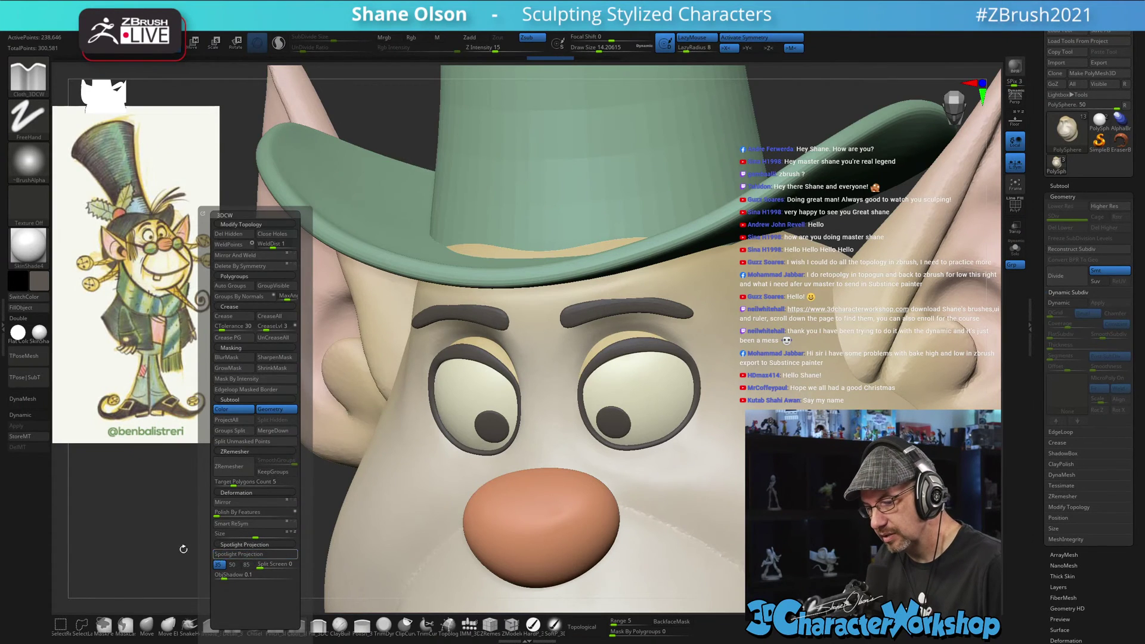
right_drag(217, 529, 286, 498)
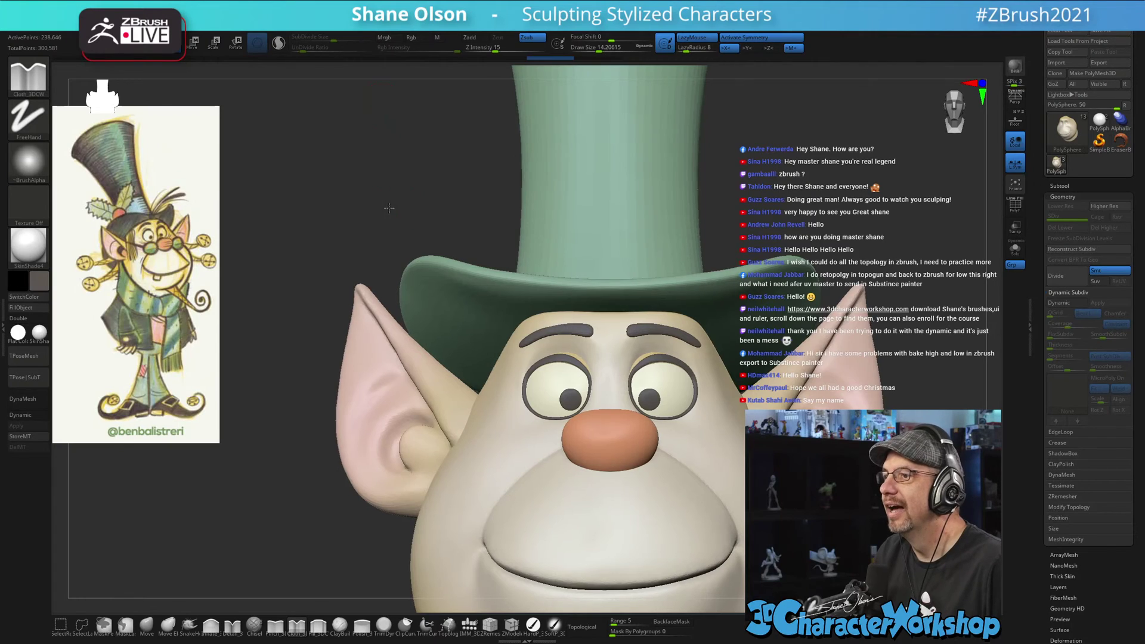
- Examine the whole head from the front and at an angle, and briefly check the face mesh's wireframe around the eyes
mouse_move(407, 207)
alt+mouse_down()
mouse_move(364, 174)
mouse_move(375, 160)
alt+mouse_up()
key(s)
mouse_move(816, 216)
right_down()
mouse_move(751, 195)
mouse_move(788, 206)
right_up()
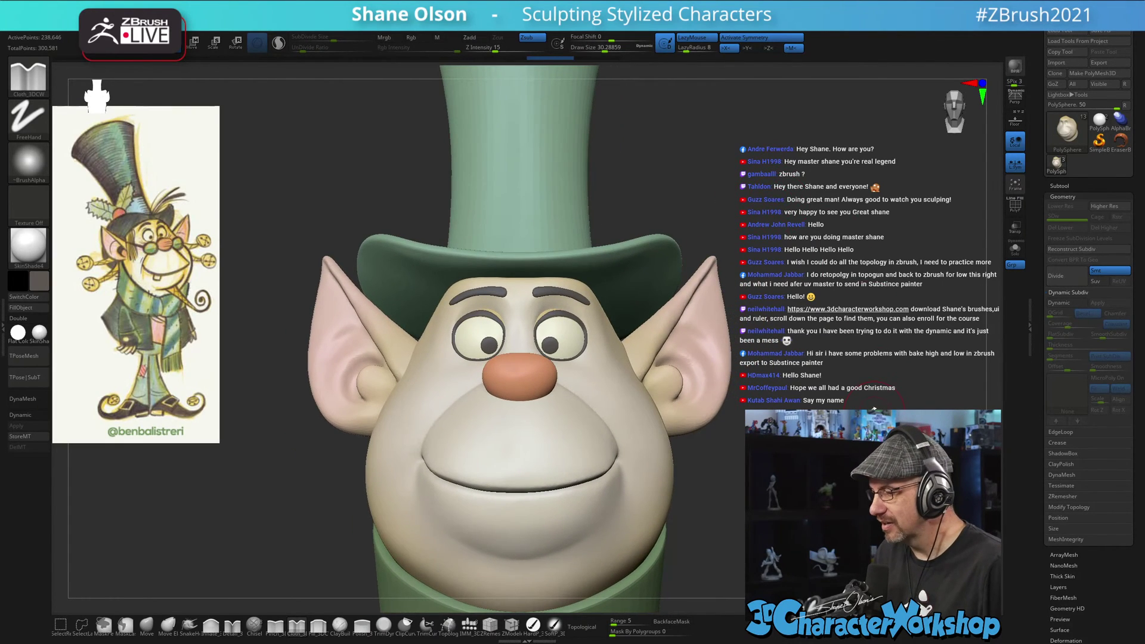
right_drag(719, 482, 715, 494)
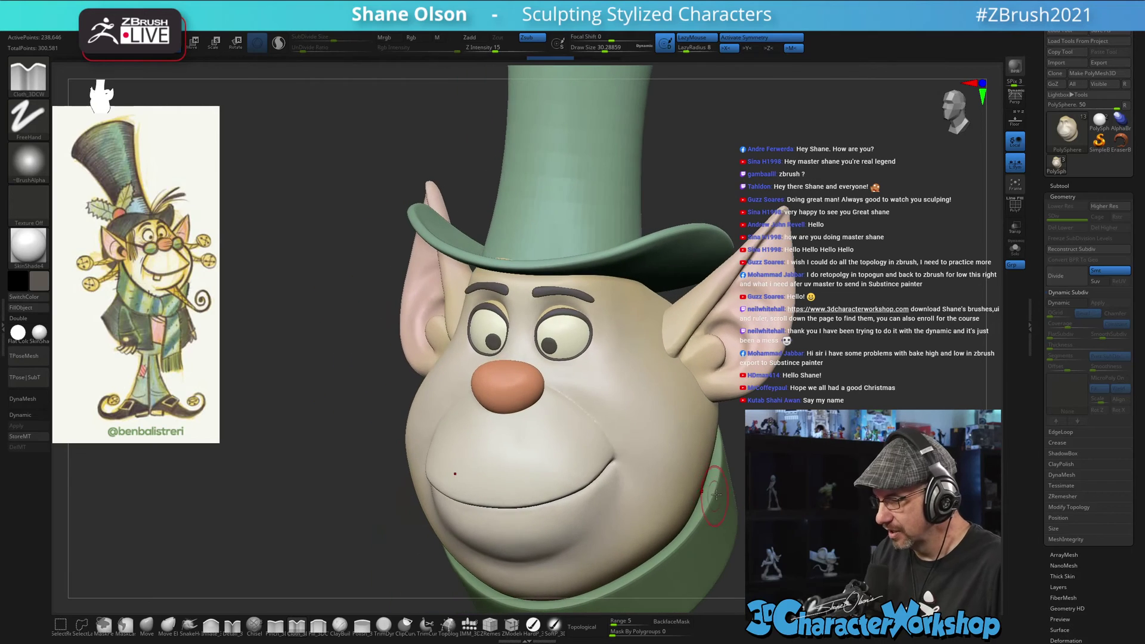
ctrl+right_drag(551, 453, 578, 442)
key(shift+f)
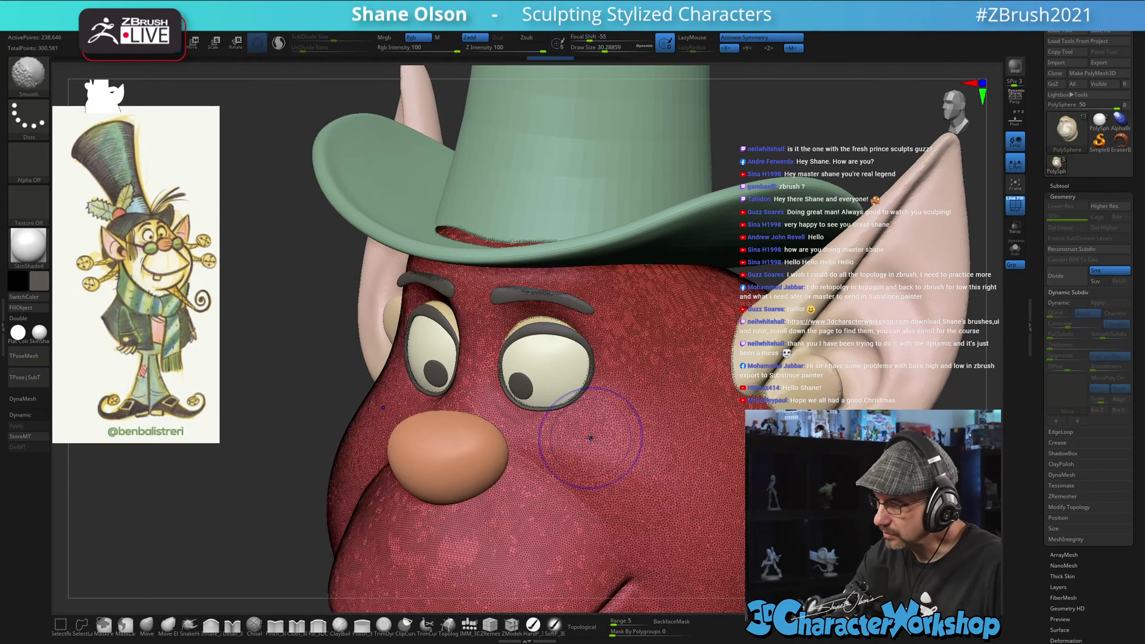
key(shift+f)
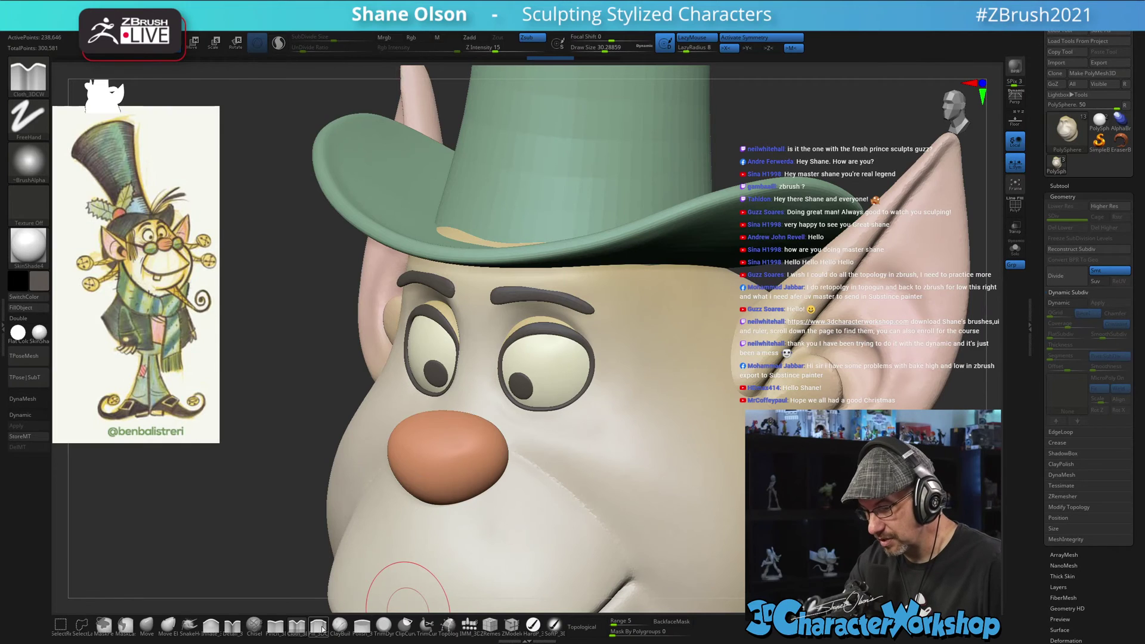
- Fill the face surface just below the lower eyelids with the Fill brush at draw size 8
key(s)
drag(543, 430, 536, 440)
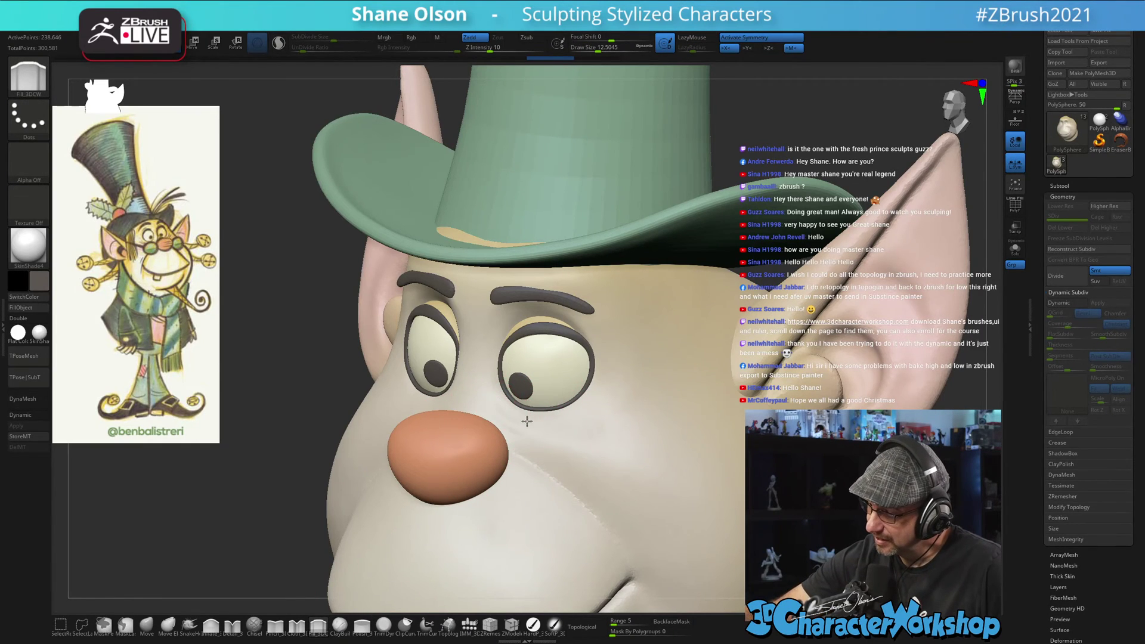
mouse_move(651, 498)
right_down()
mouse_move(753, 496)
mouse_move(667, 499)
mouse_move(624, 479)
right_up()
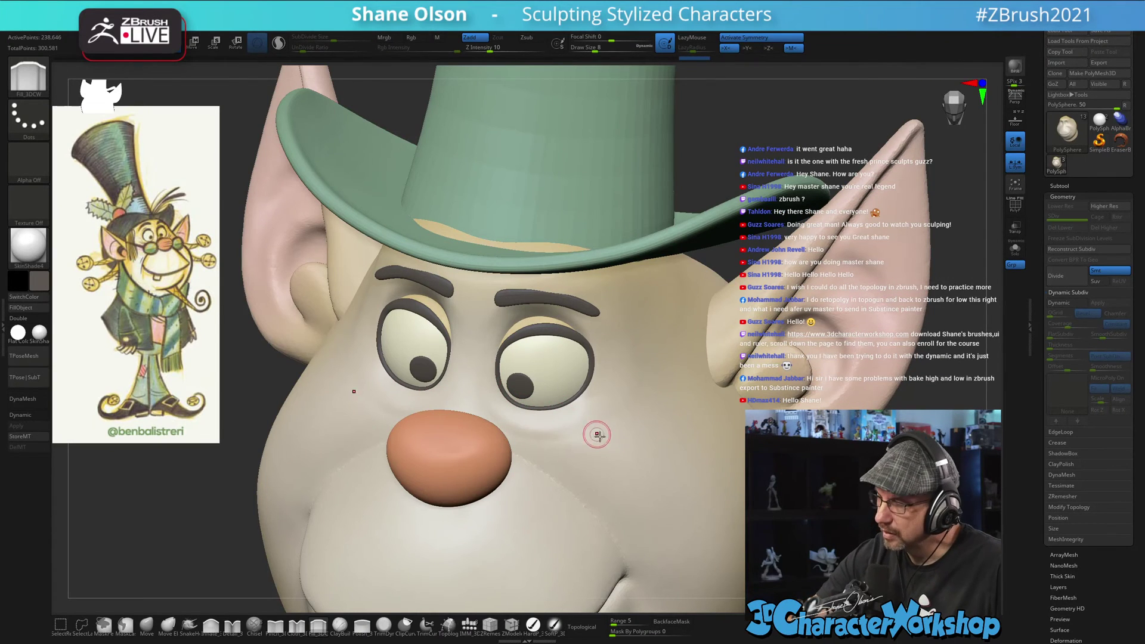
right_drag(605, 442, 624, 437)
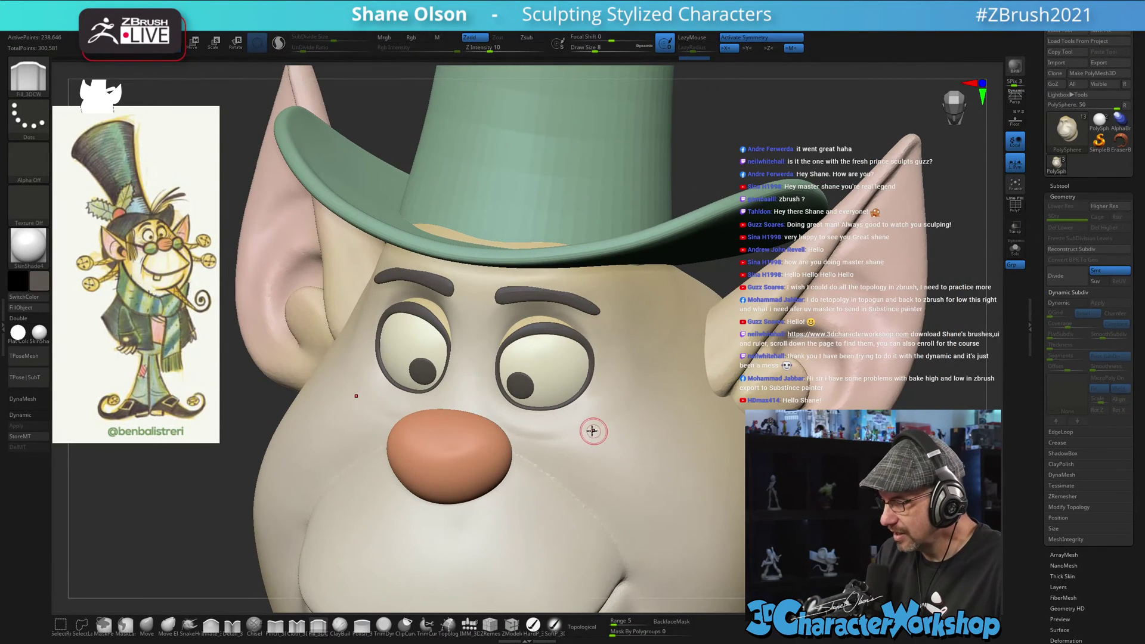
- Raise the Fill brush's draw size to 10 and even out the surface between the lower eyelids and cheeks
key(bracketright)
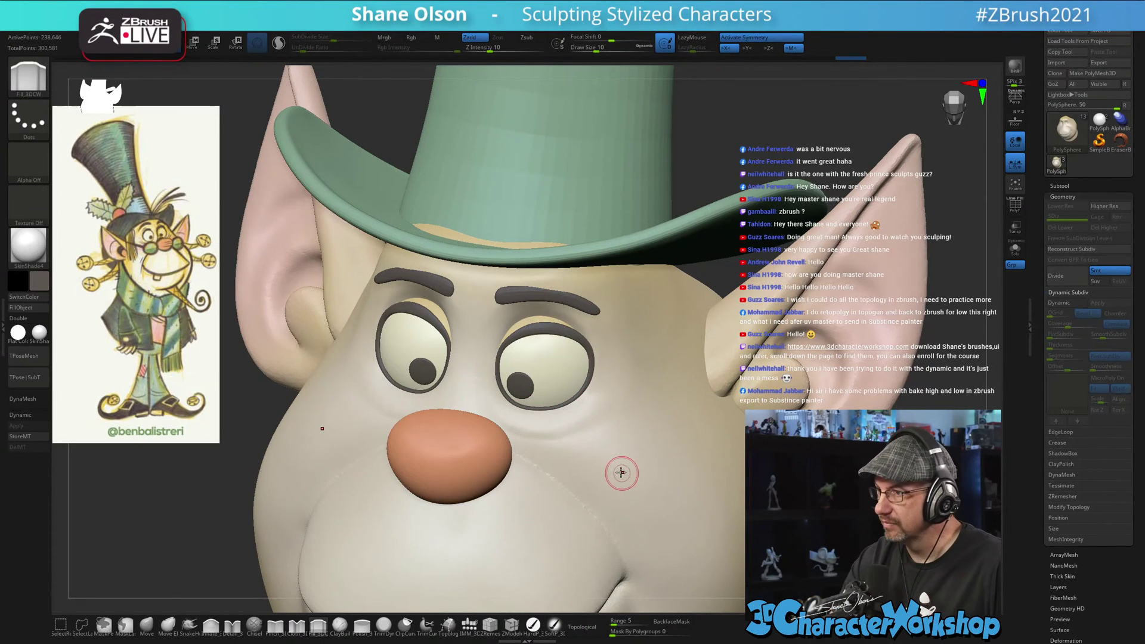
right_drag(610, 455, 614, 497)
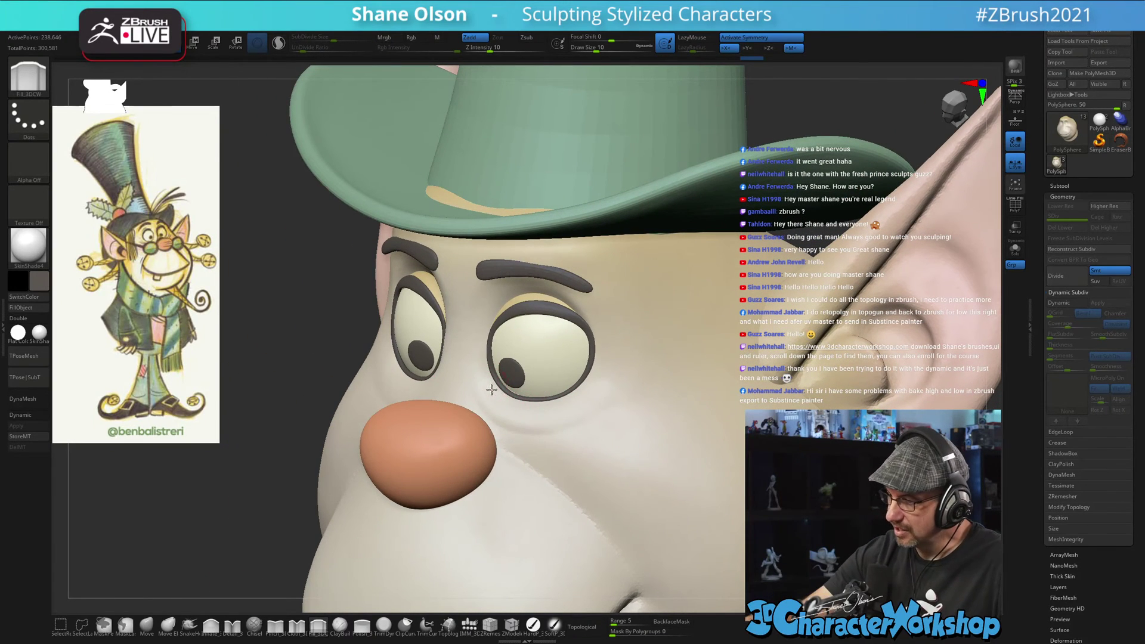
mouse_move(624, 488)
right_down()
mouse_move(641, 484)
mouse_move(626, 475)
right_up()
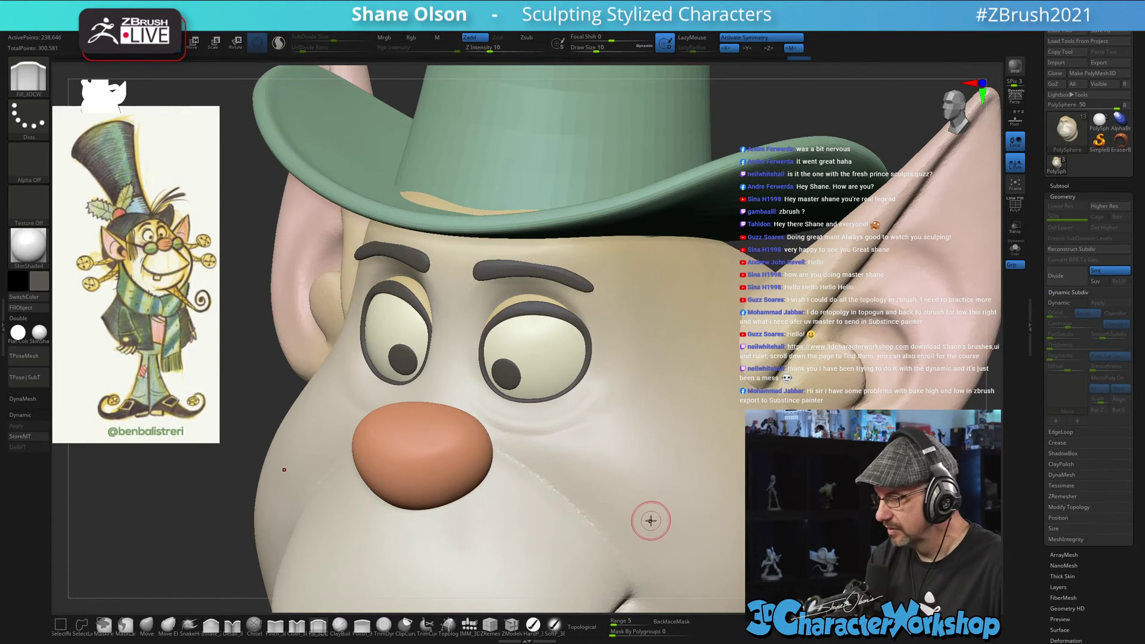
mouse_move(649, 519)
right_down()
mouse_move(661, 516)
mouse_move(646, 441)
mouse_move(733, 438)
mouse_move(722, 346)
right_up()
mouse_move(799, 471)
right_down()
mouse_move(662, 476)
mouse_move(744, 475)
mouse_move(733, 474)
right_up()
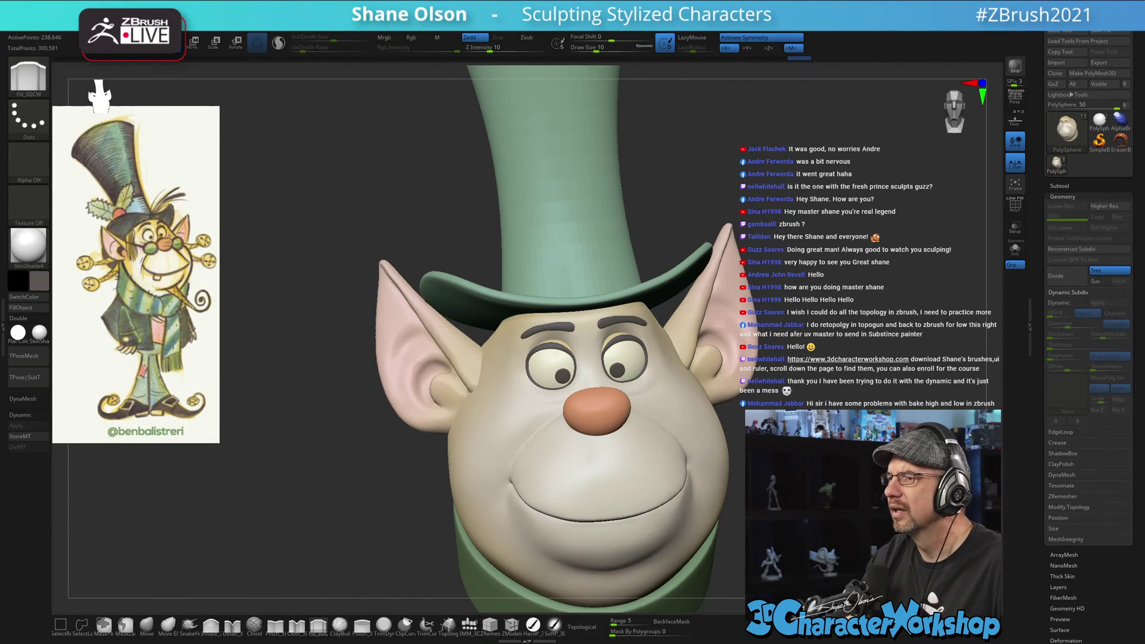
- Fill the surface around the outer lower corners of the eyes with draw size about 11
ctrl+right_drag(792, 394, 795, 441)
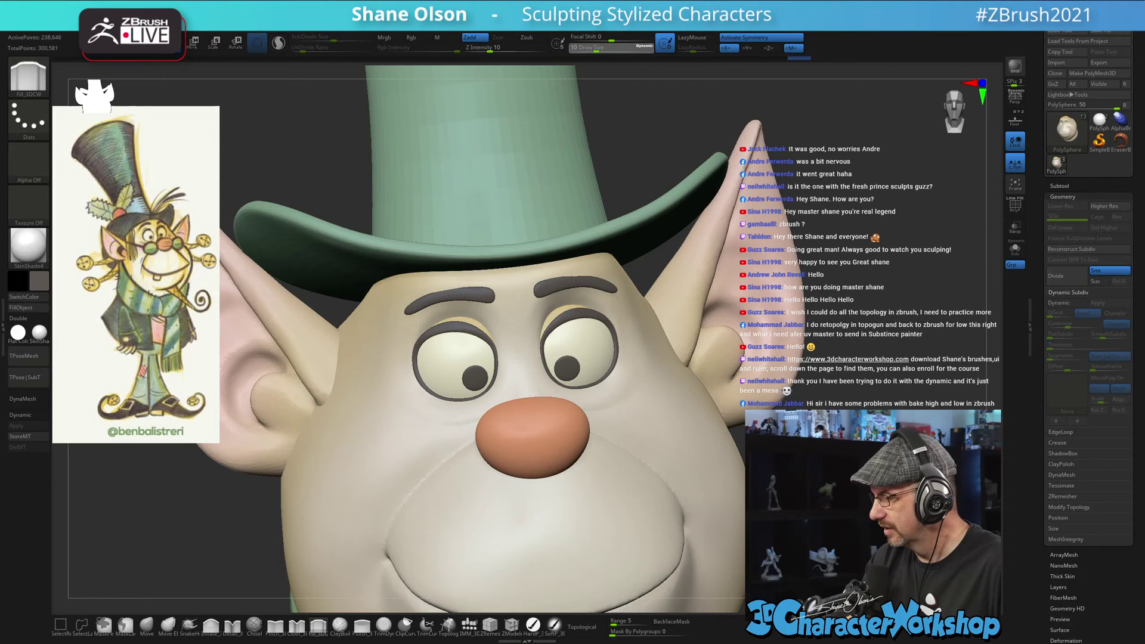
right_drag(623, 382, 626, 417)
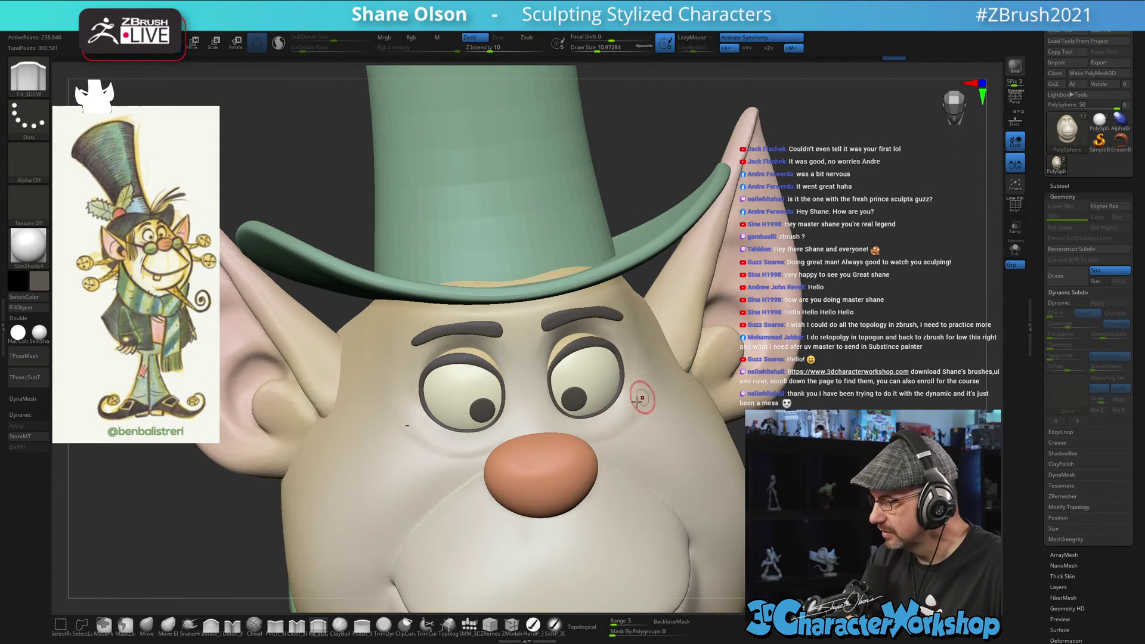
mouse_move(650, 411)
right_down()
mouse_move(633, 436)
mouse_move(608, 446)
mouse_move(605, 429)
right_up()
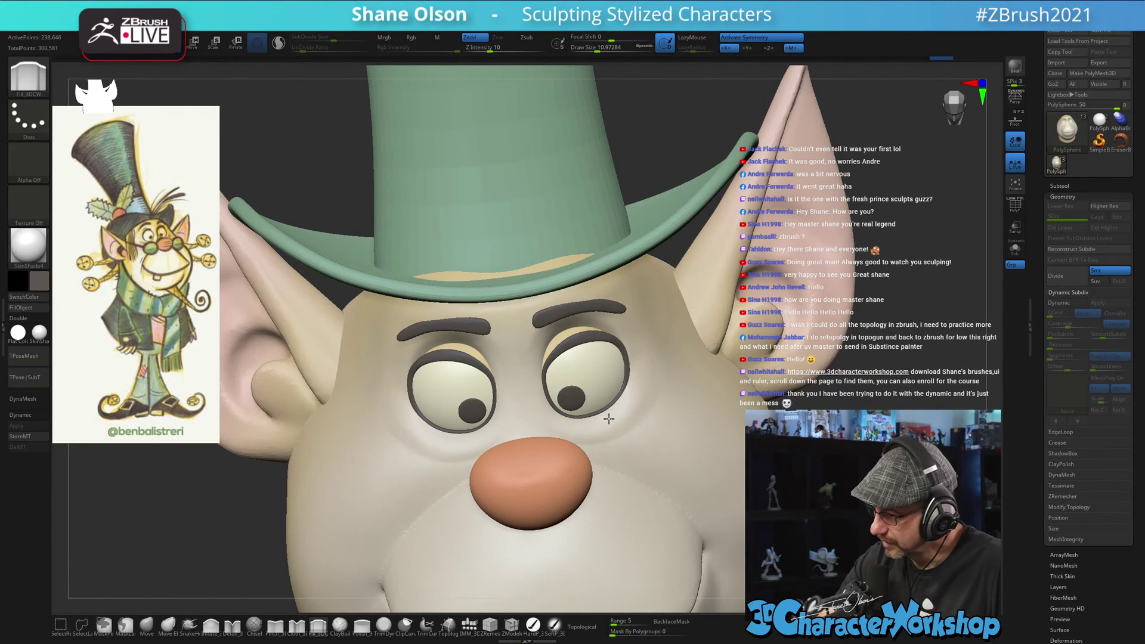
mouse_move(605, 420)
mouse_down()
mouse_move(628, 410)
mouse_move(590, 417)
mouse_move(651, 382)
mouse_move(643, 394)
mouse_up()
right_drag(642, 395, 635, 394)
right_drag(653, 474, 648, 443)
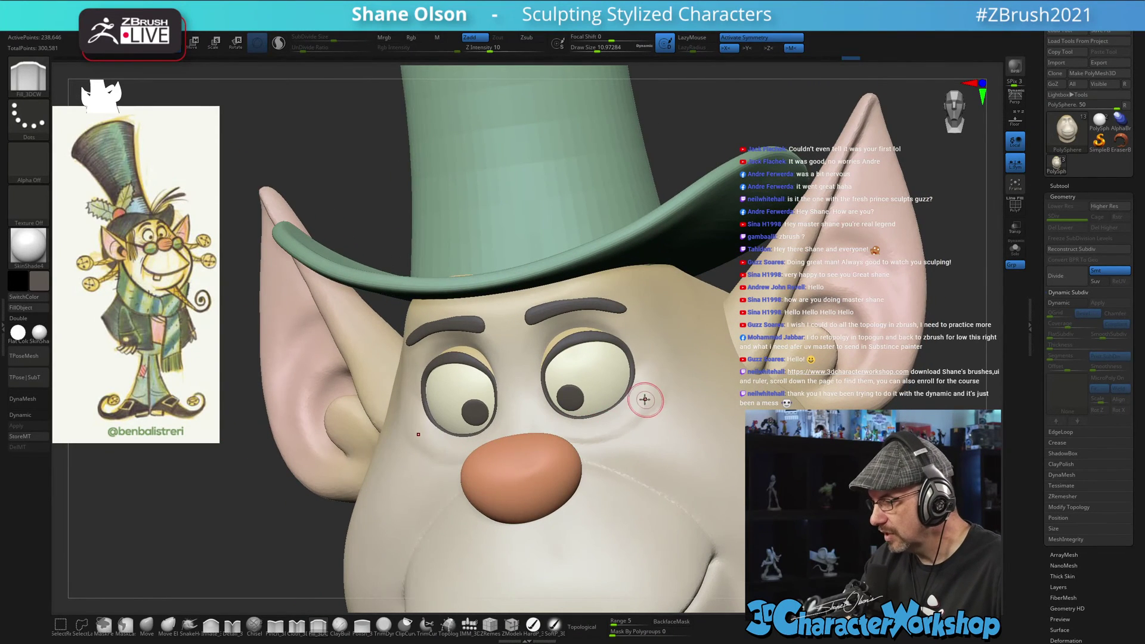
mouse_move(646, 399)
mouse_down()
mouse_move(605, 412)
mouse_move(649, 404)
mouse_up()
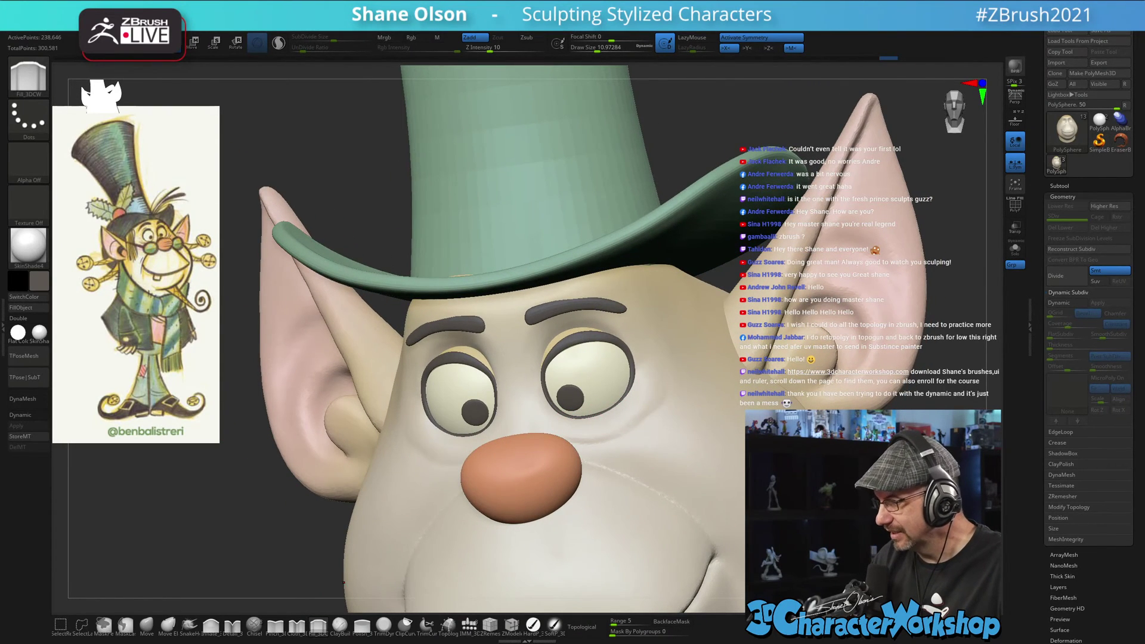
- Blend the face with Fill strokes along the lower lids and up the outer sides of the eye rings
mouse_move(630, 456)
right_down()
mouse_move(676, 450)
mouse_move(624, 459)
right_up()
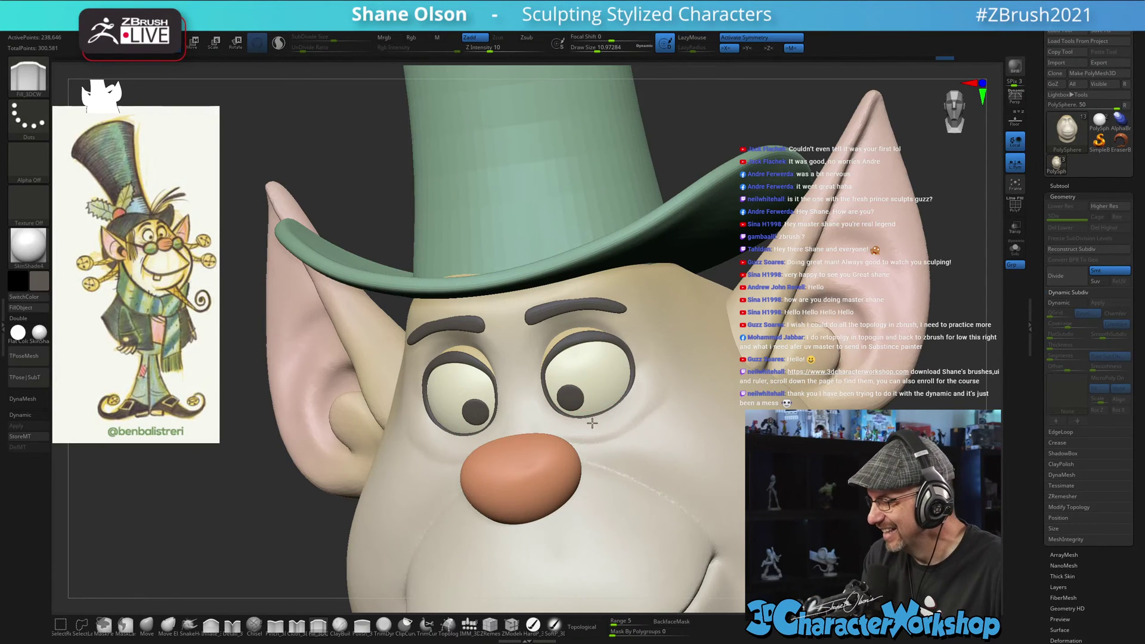
drag(592, 422, 656, 403)
drag(647, 359, 658, 350)
mouse_move(658, 369)
right_down()
mouse_move(750, 346)
mouse_move(745, 286)
right_up()
right_drag(745, 286, 796, 254)
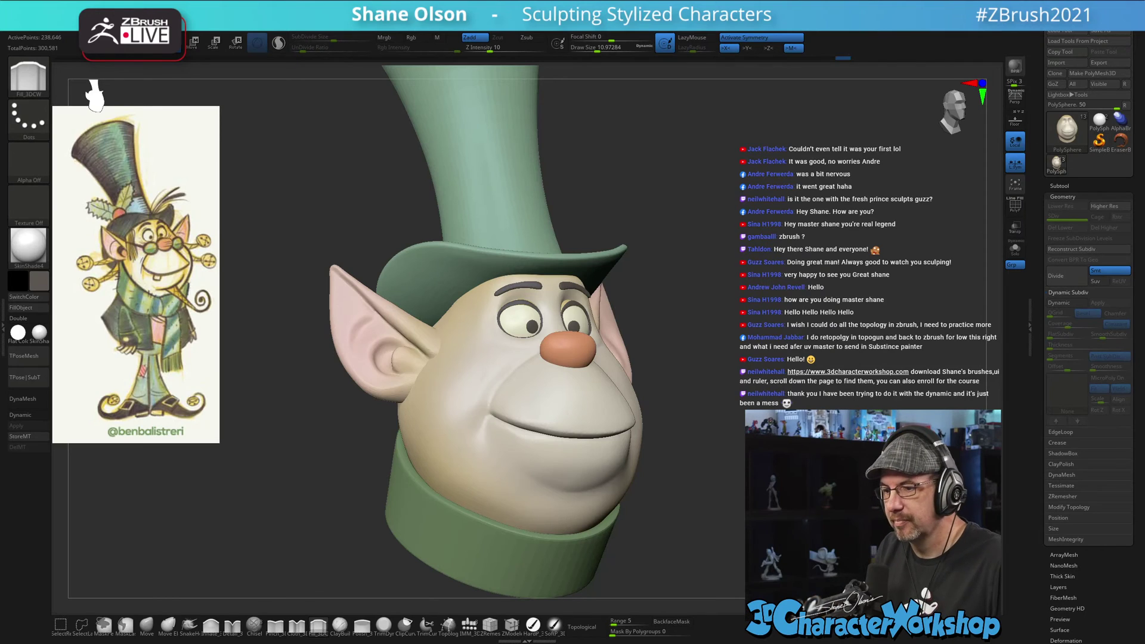
right_drag(715, 349, 661, 352)
alt+right_drag(846, 410, 792, 396)
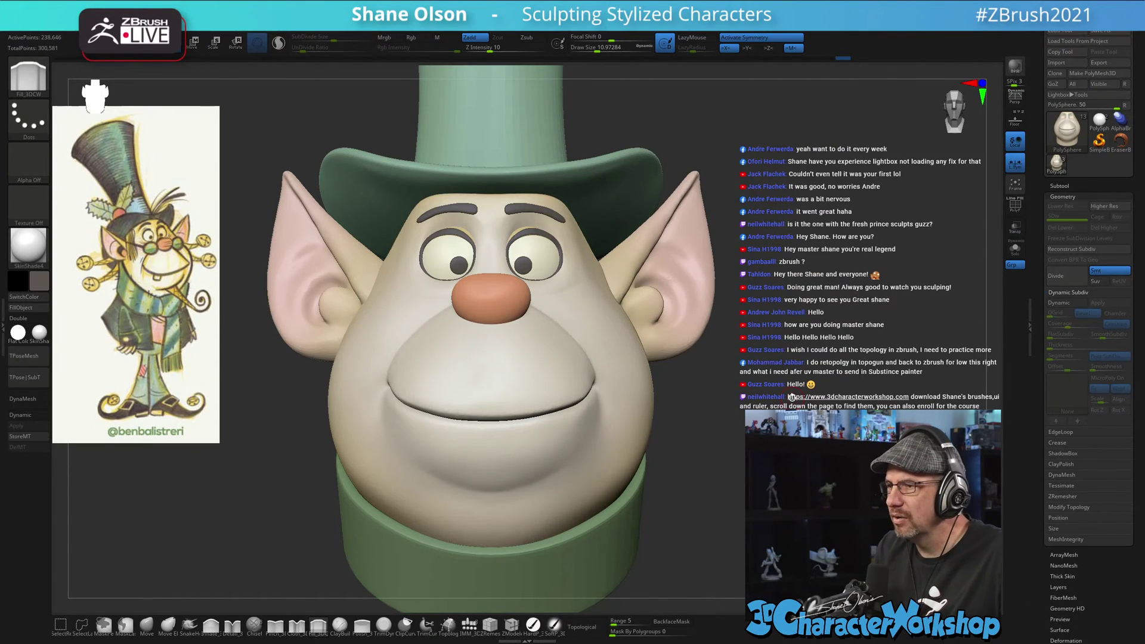
- Show LightBox's project files, hide them again, and view the whole head from the front and at an angle
key(comma)
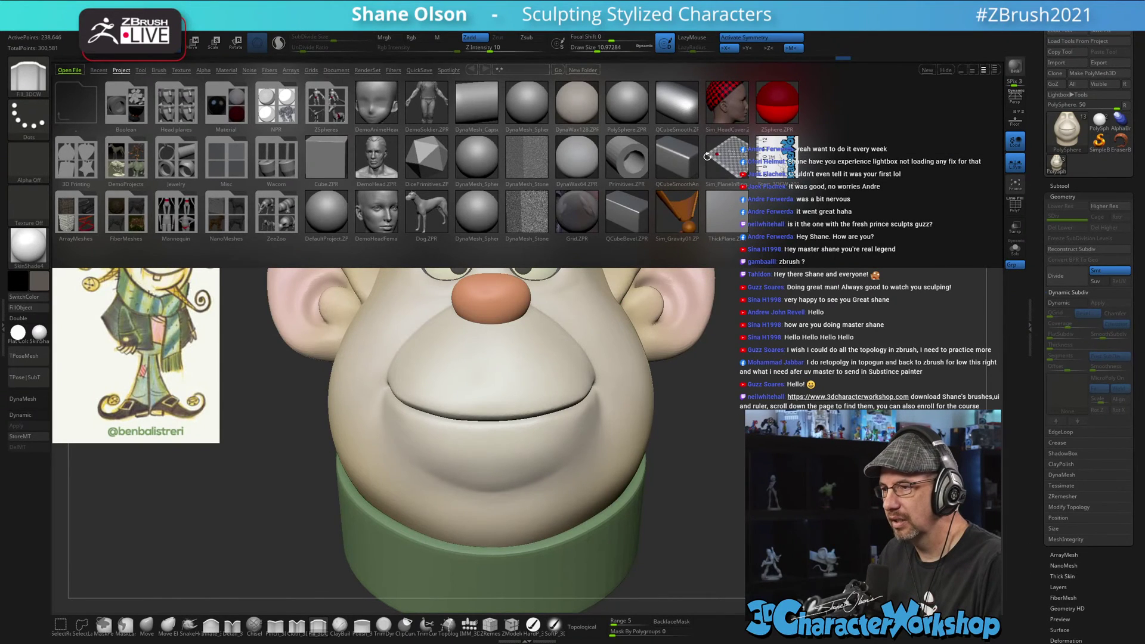
key(comma)
key(comma)
key(comma)
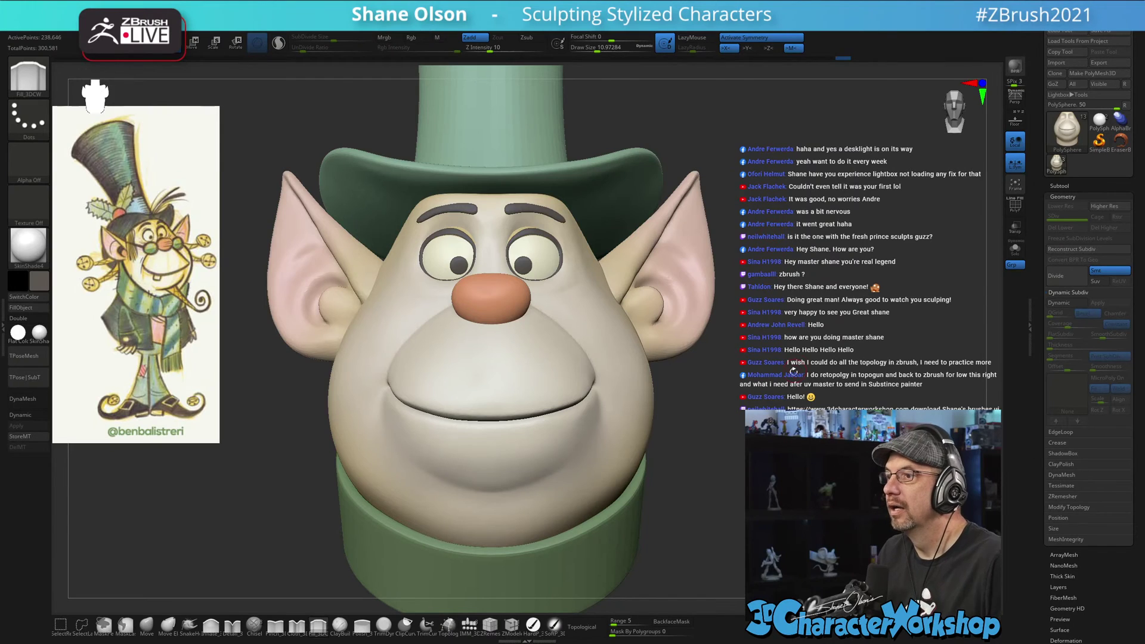
drag(791, 367, 764, 334)
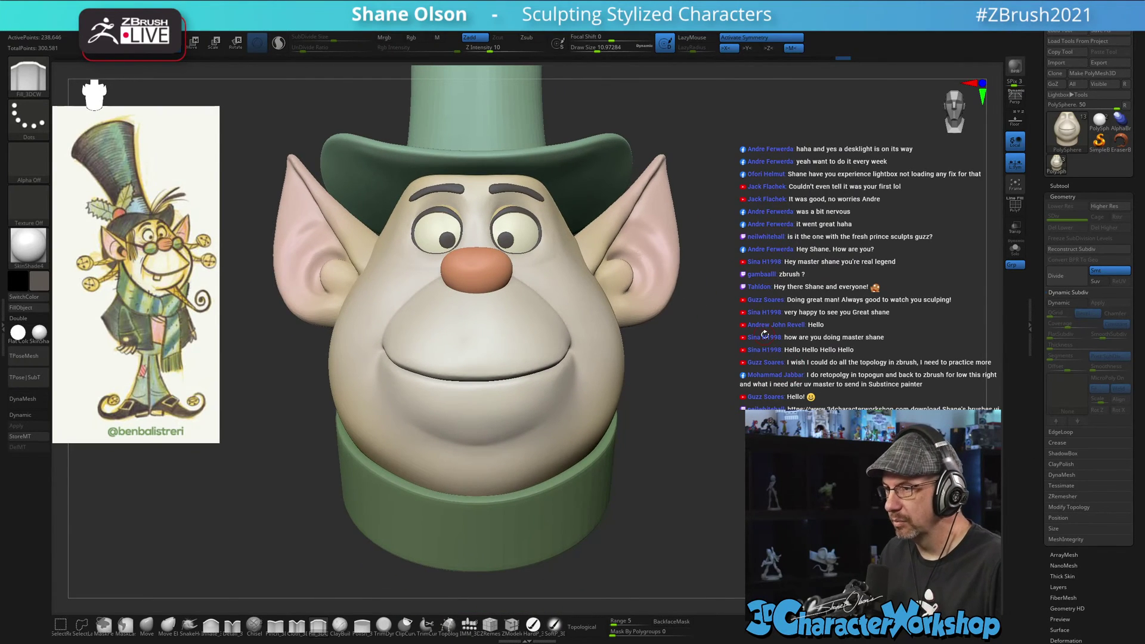
key(comma)
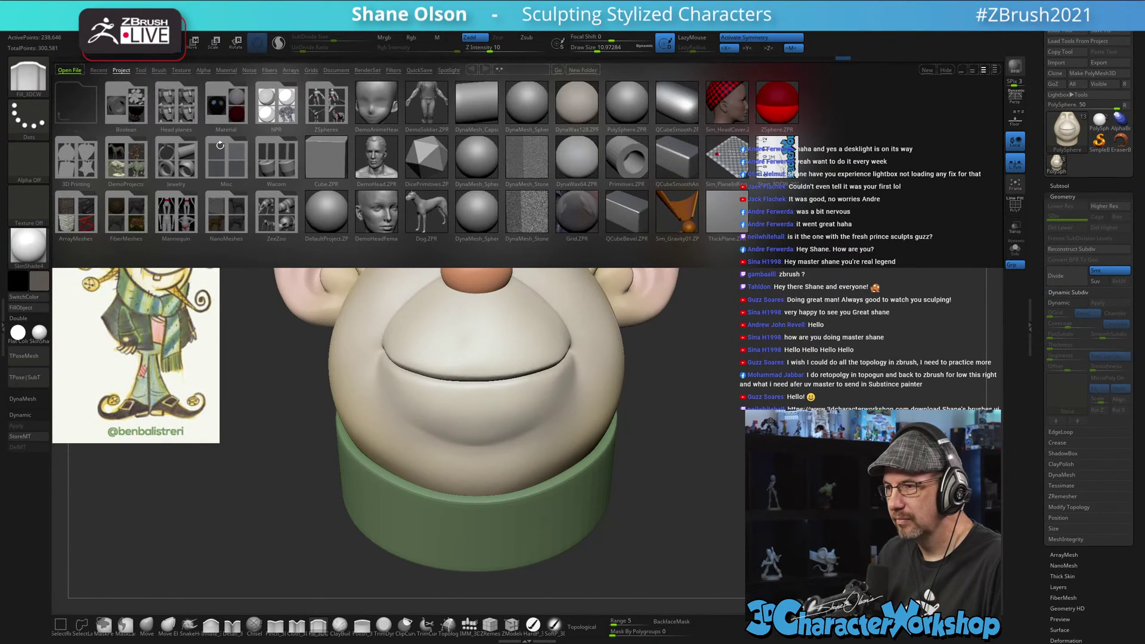
key(comma)
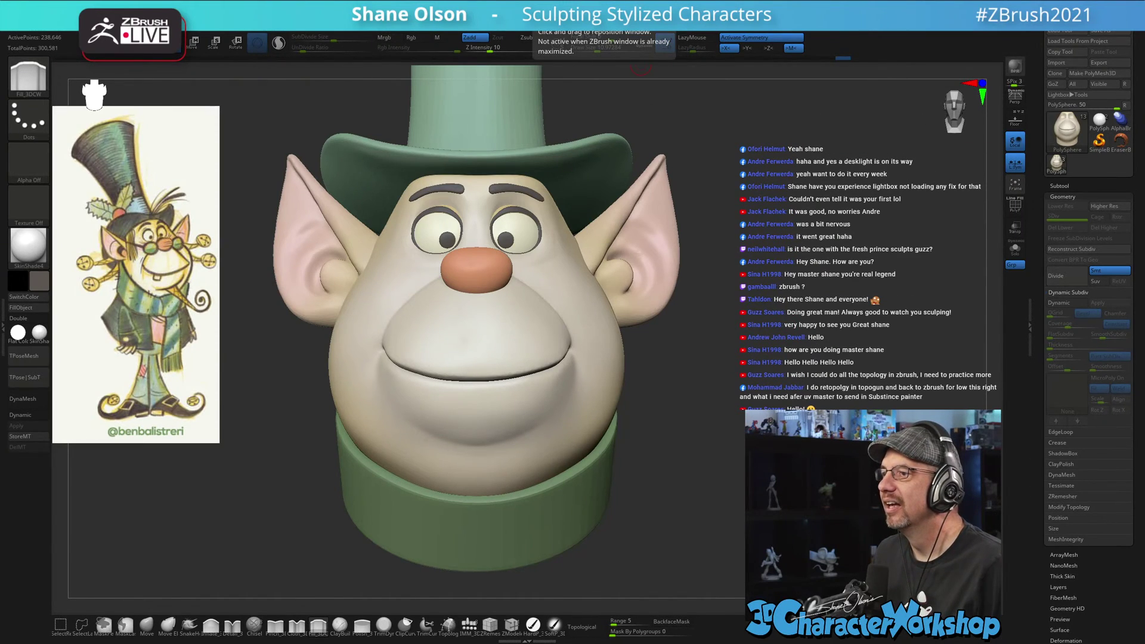
drag(660, 341, 711, 344)
key(s)
alt+drag(725, 292, 741, 296)
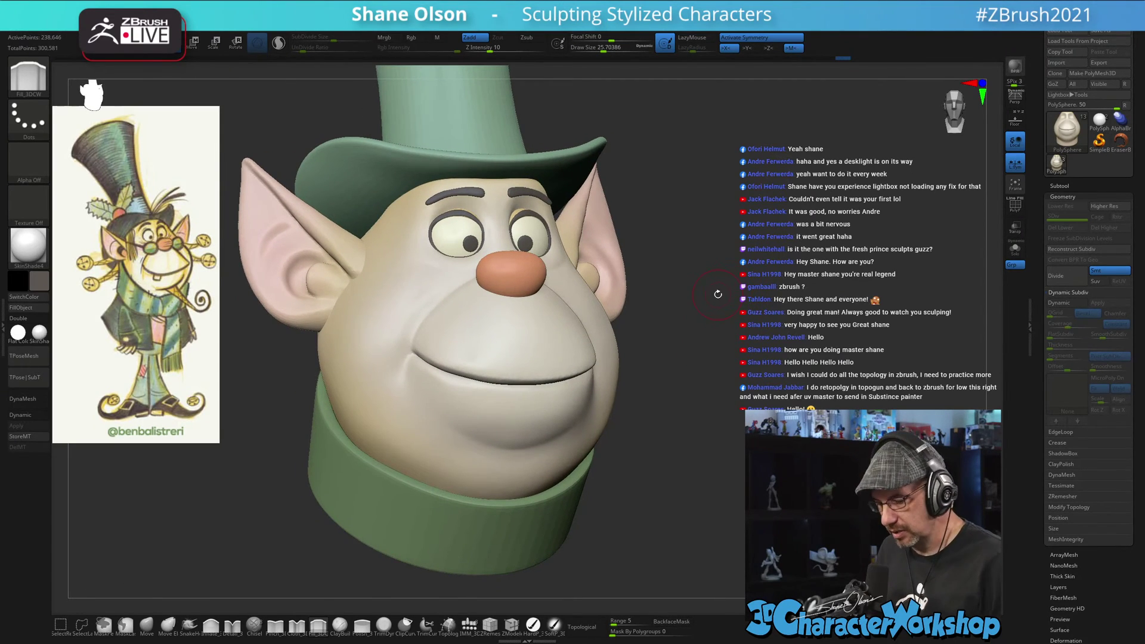
shift+drag(717, 293, 721, 317)
key(s)
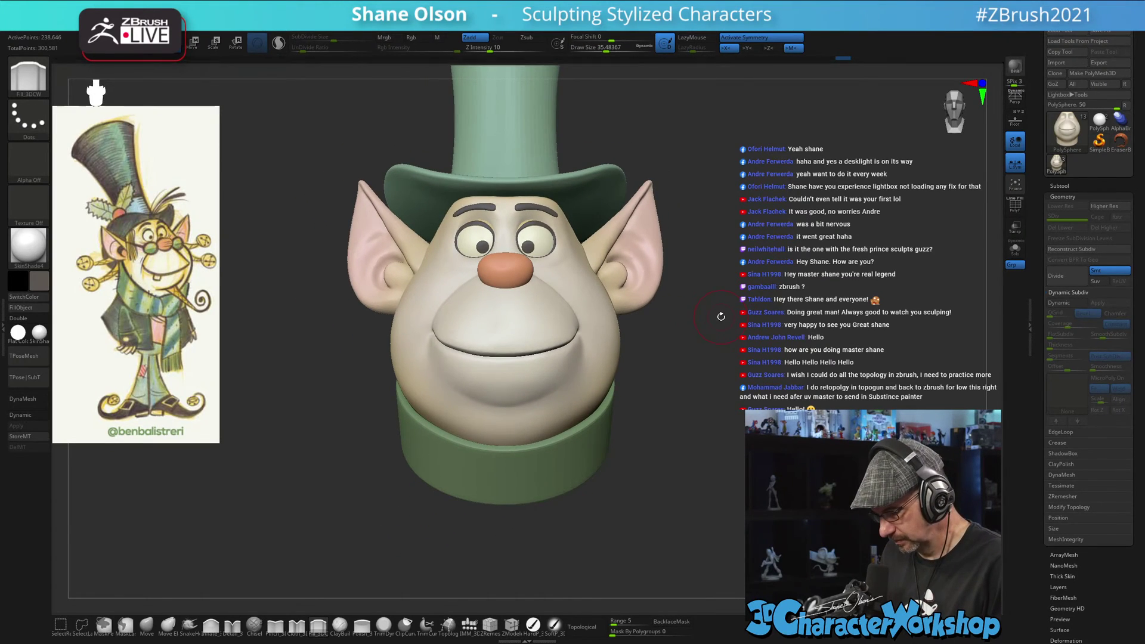
key(comma)
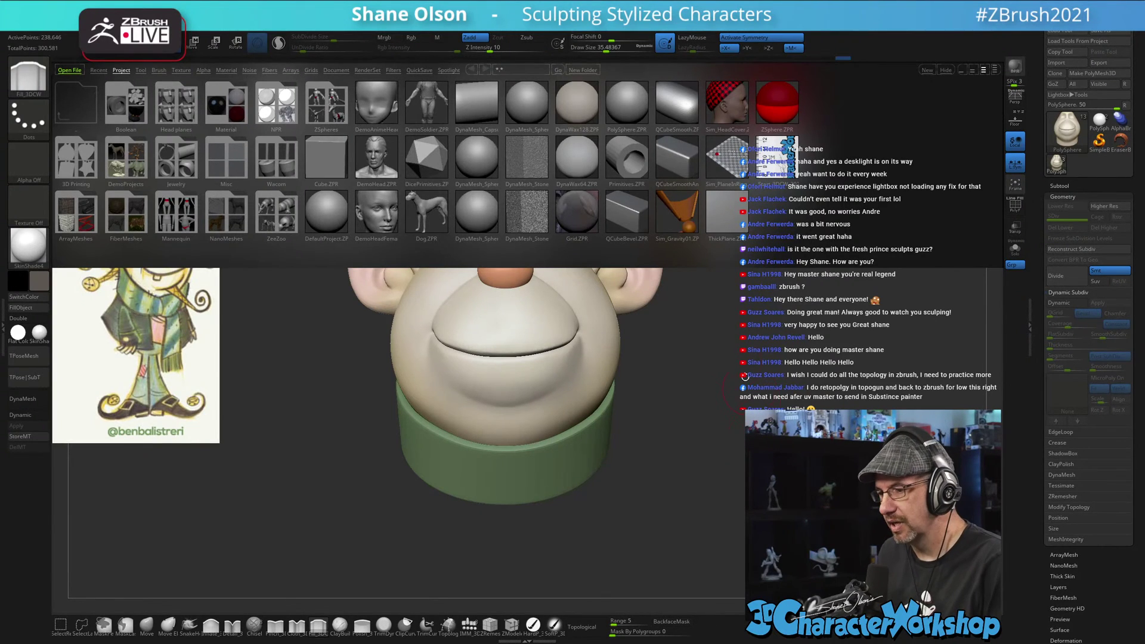
key(comma)
- Turn off symmetry and insert a small cube at one side of the mouth line with the IMM primitives brush
alt+drag(703, 334, 714, 341)
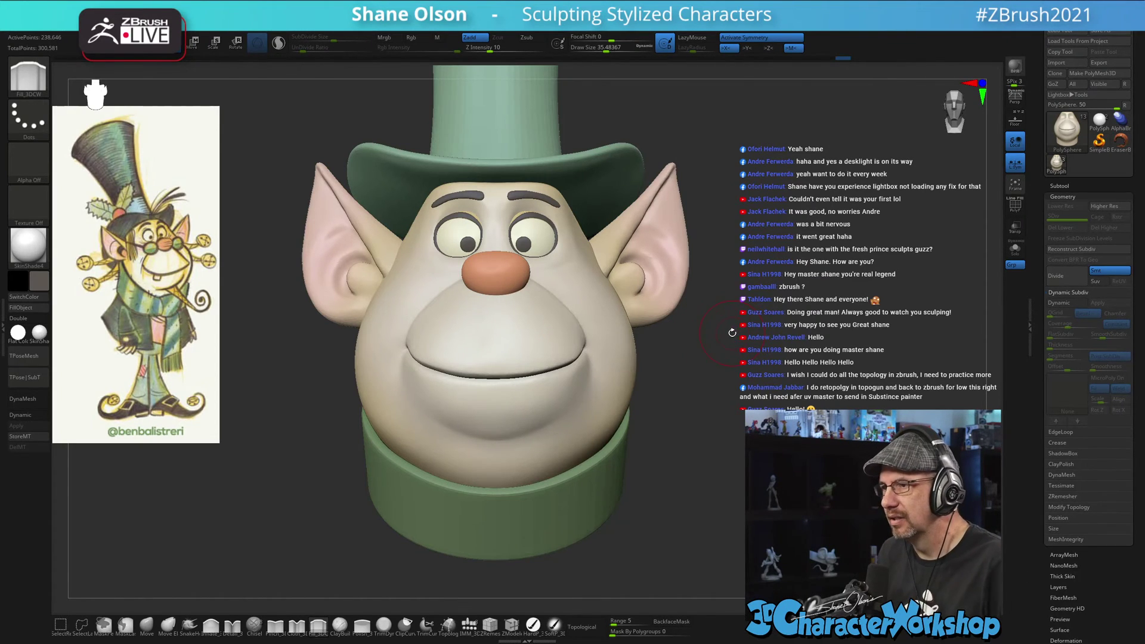
drag(732, 332, 738, 332)
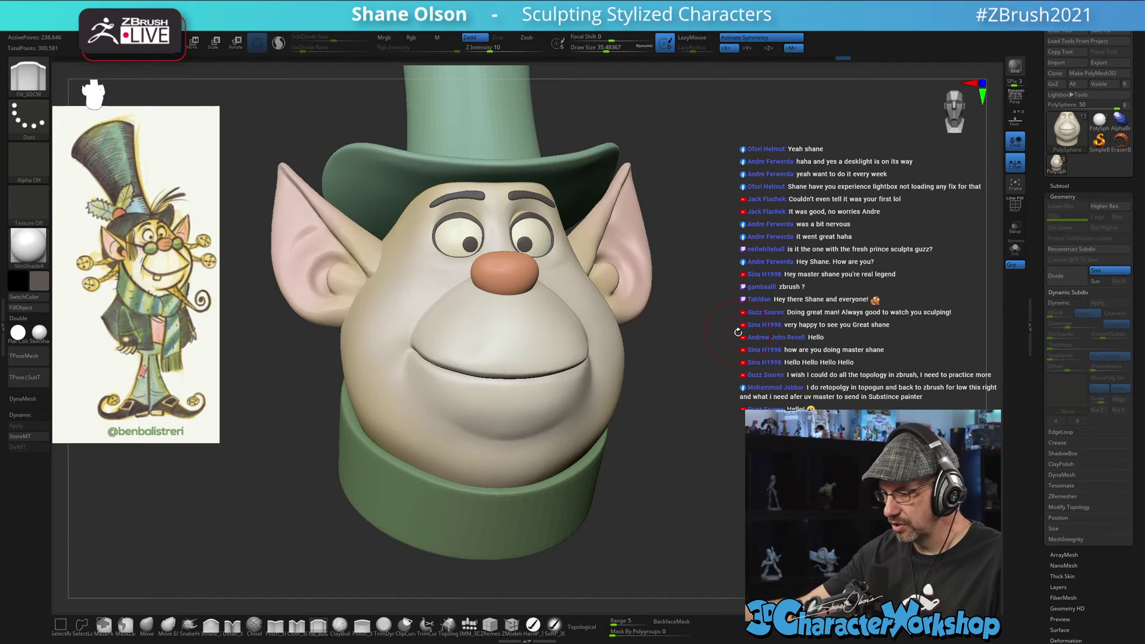
mouse_move(662, 449)
mouse_down()
mouse_move(721, 480)
mouse_move(679, 488)
mouse_move(730, 462)
mouse_move(738, 471)
mouse_move(717, 462)
mouse_up()
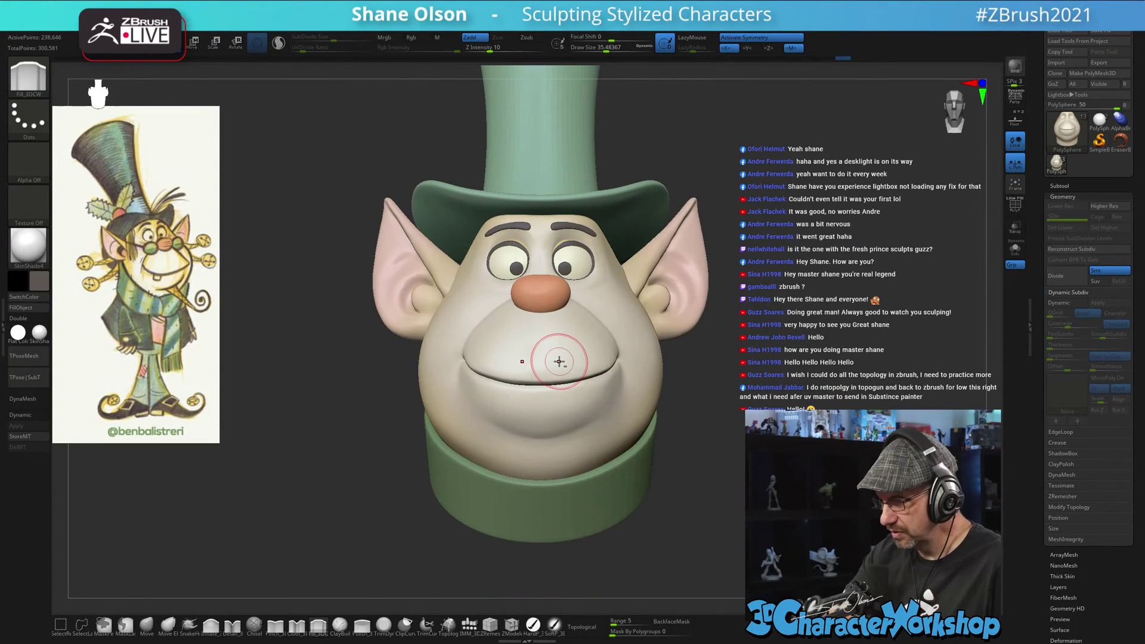
key(x)
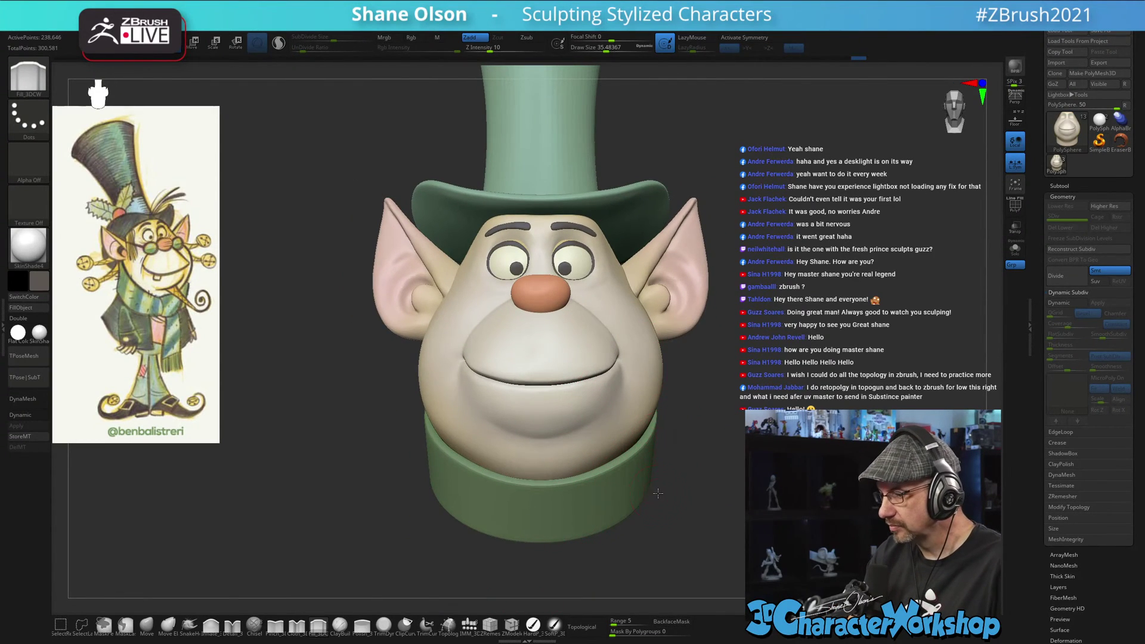
alt+drag(657, 493, 663, 514)
click(470, 626)
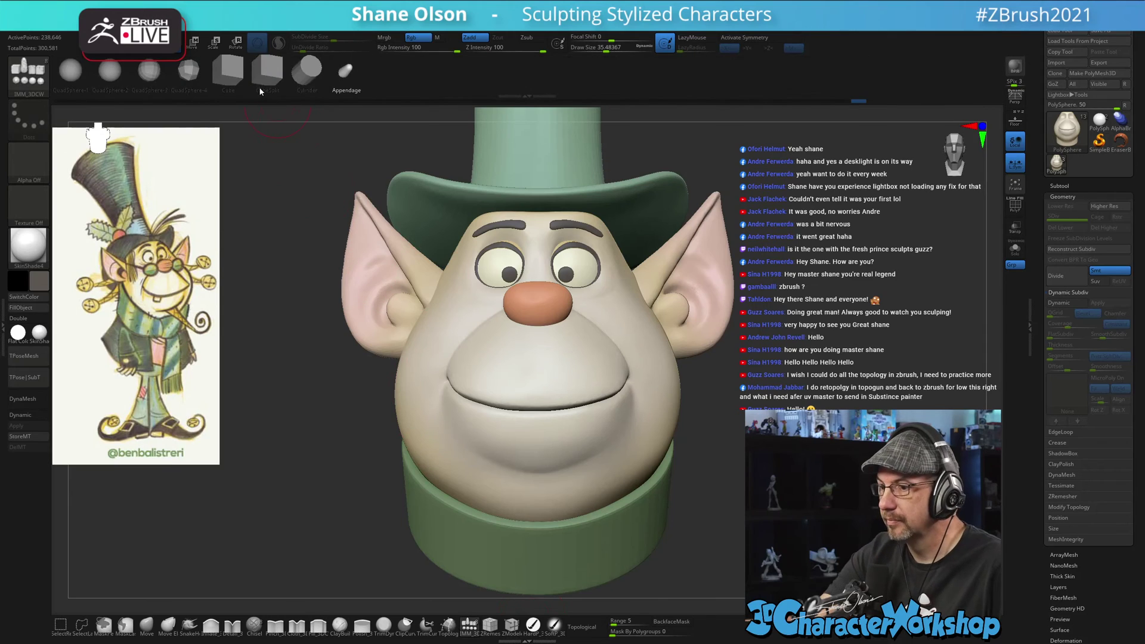
click(229, 77)
drag(686, 471, 728, 465)
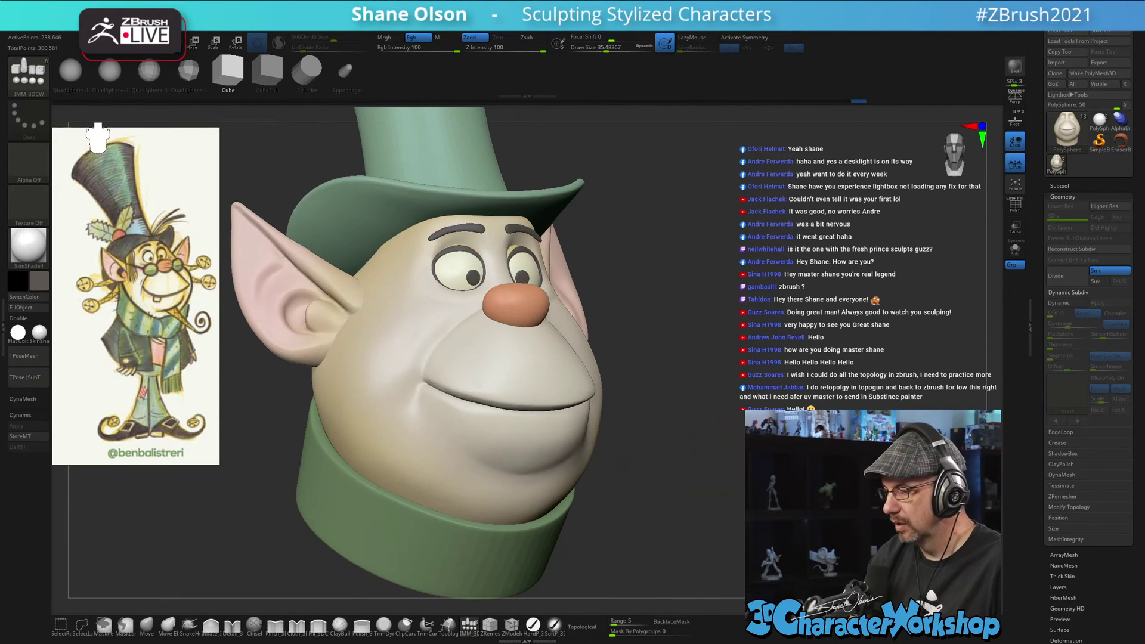
drag(484, 410, 479, 425)
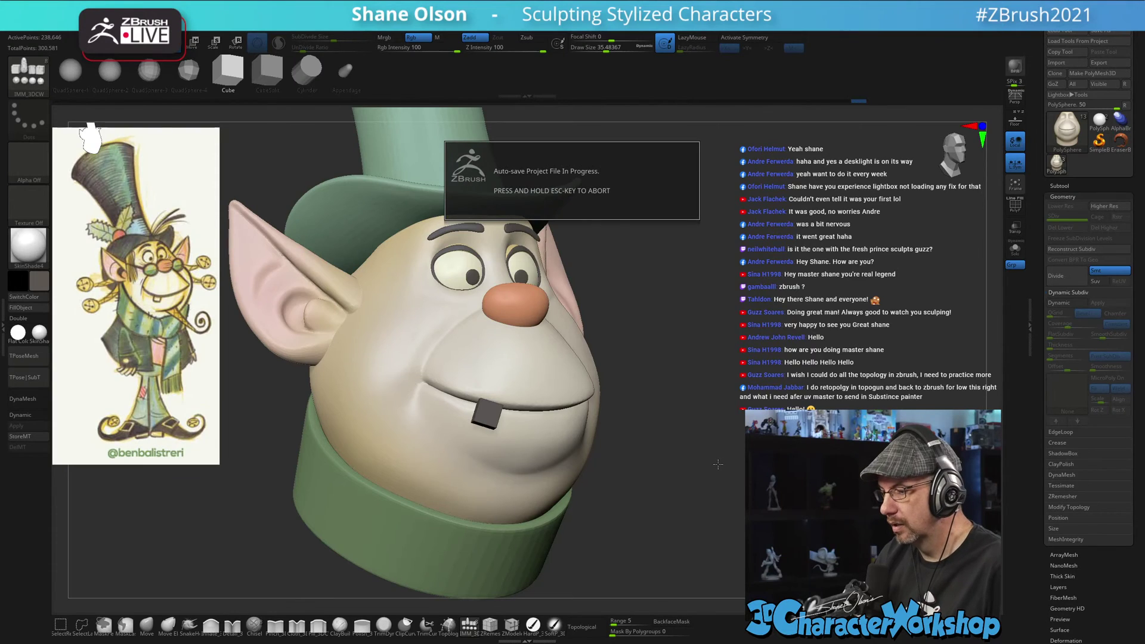
- Split the unmasked cube off the face mesh into its own subtool
shift+drag(739, 474, 738, 474)
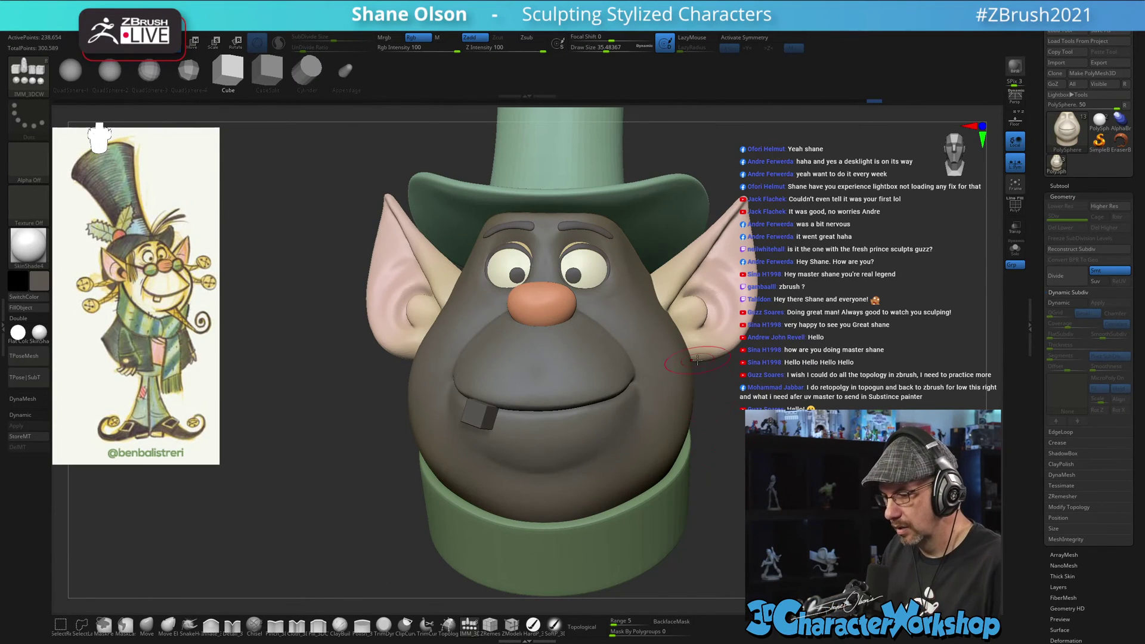
key(3)
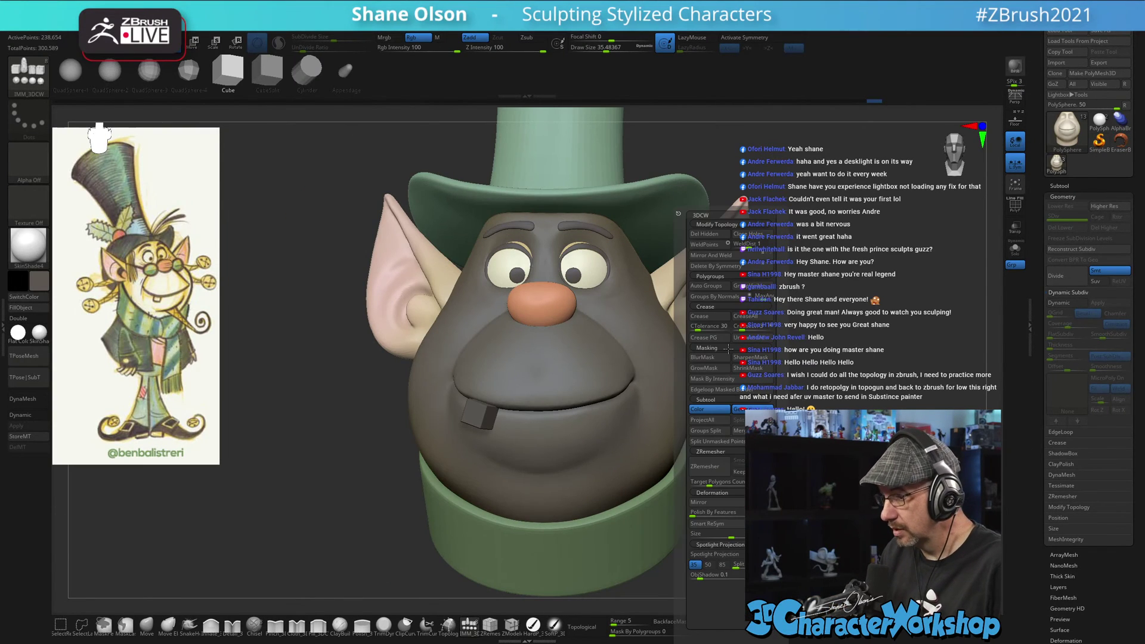
click(718, 442)
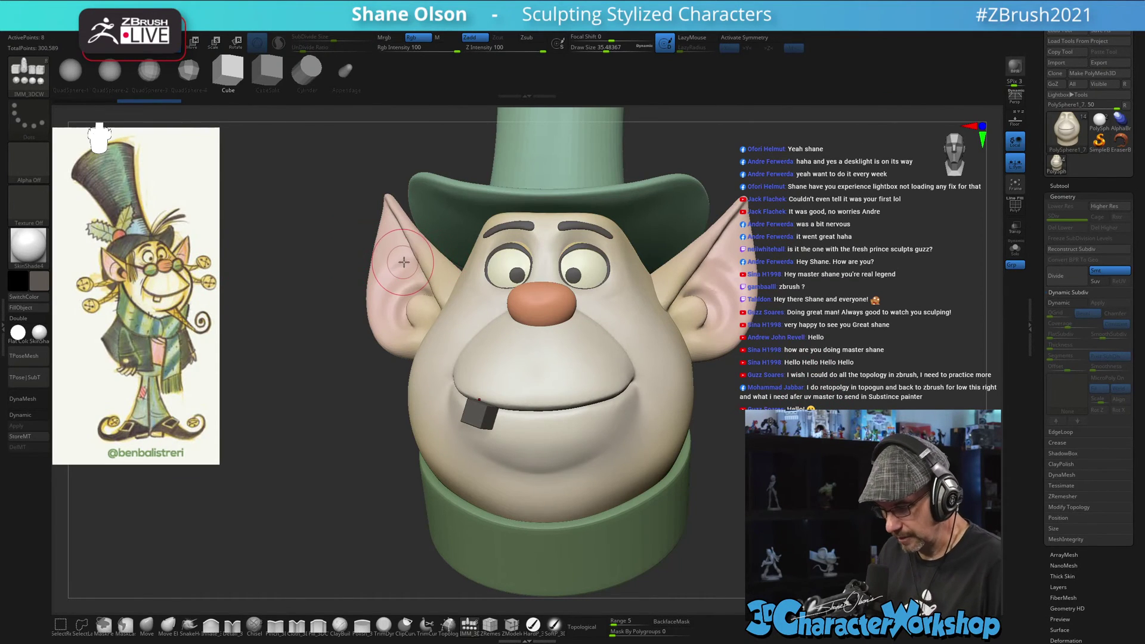
- Sample a pale cream colour, fill the small cube at the mouth line with it, and turn on the polyframe display
key(c)
drag(250, 403, 253, 414)
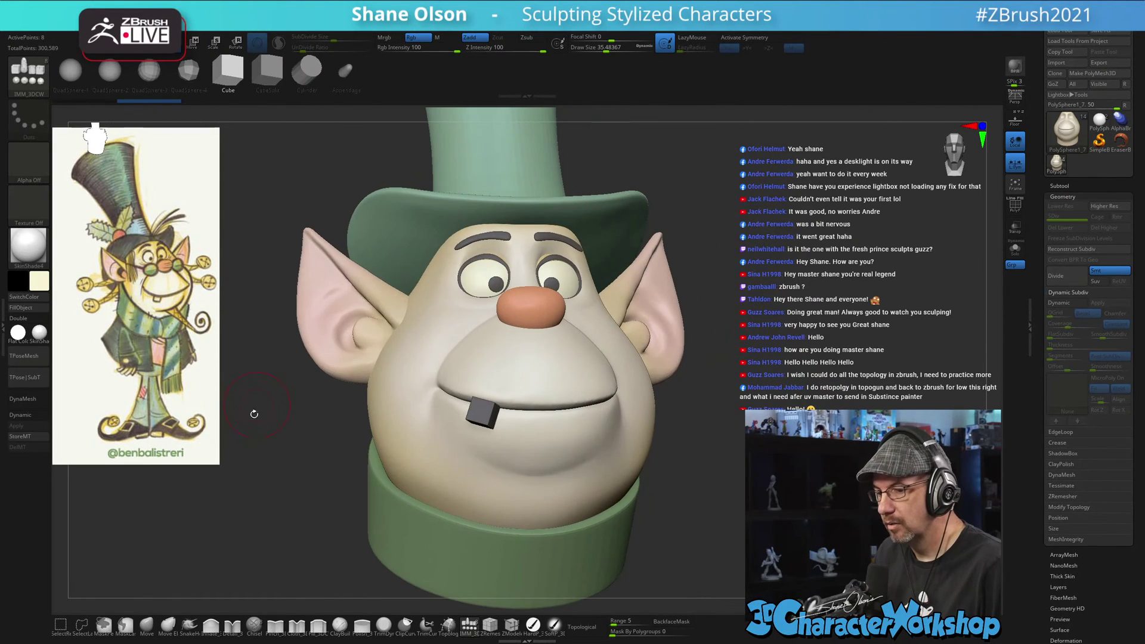
click(532, 625)
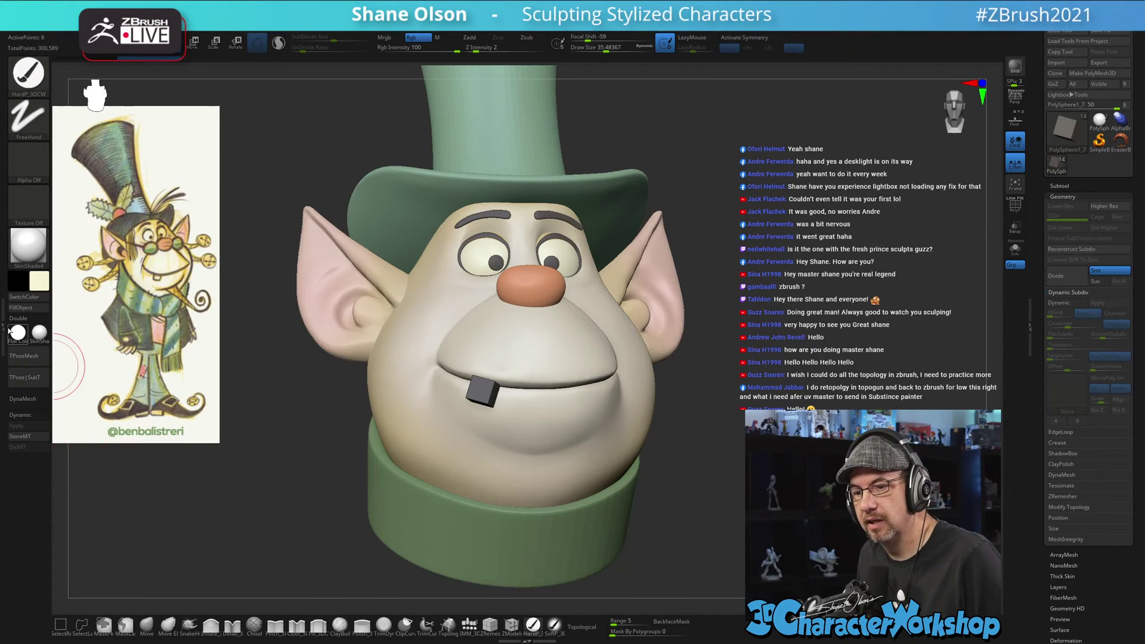
click(16, 310)
drag(668, 411, 867, 342)
key(shift+f)
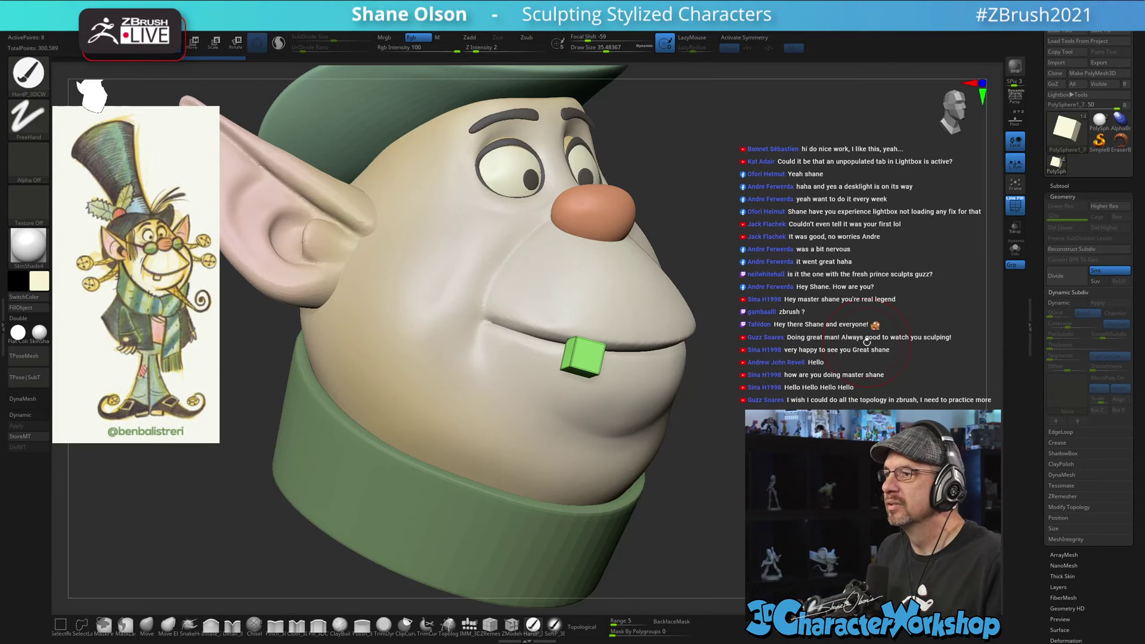
drag(741, 417, 754, 383)
drag(829, 387, 824, 330)
- Browse LightBox's Project, Tool and Brush content, return to the projects and hide LightBox again
key(comma)
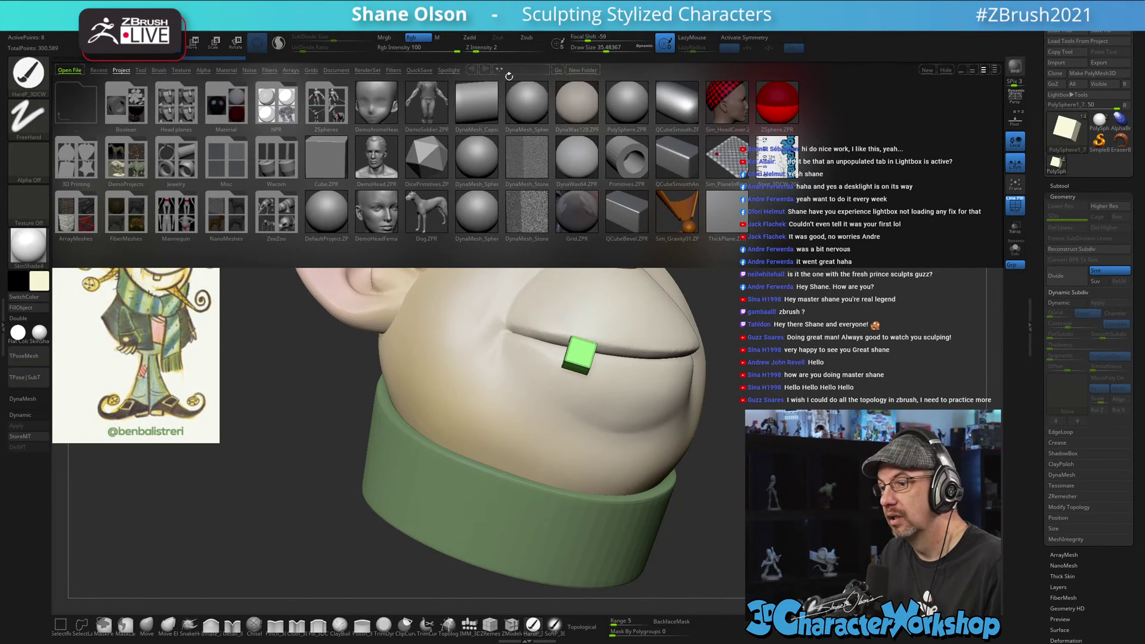
click(122, 69)
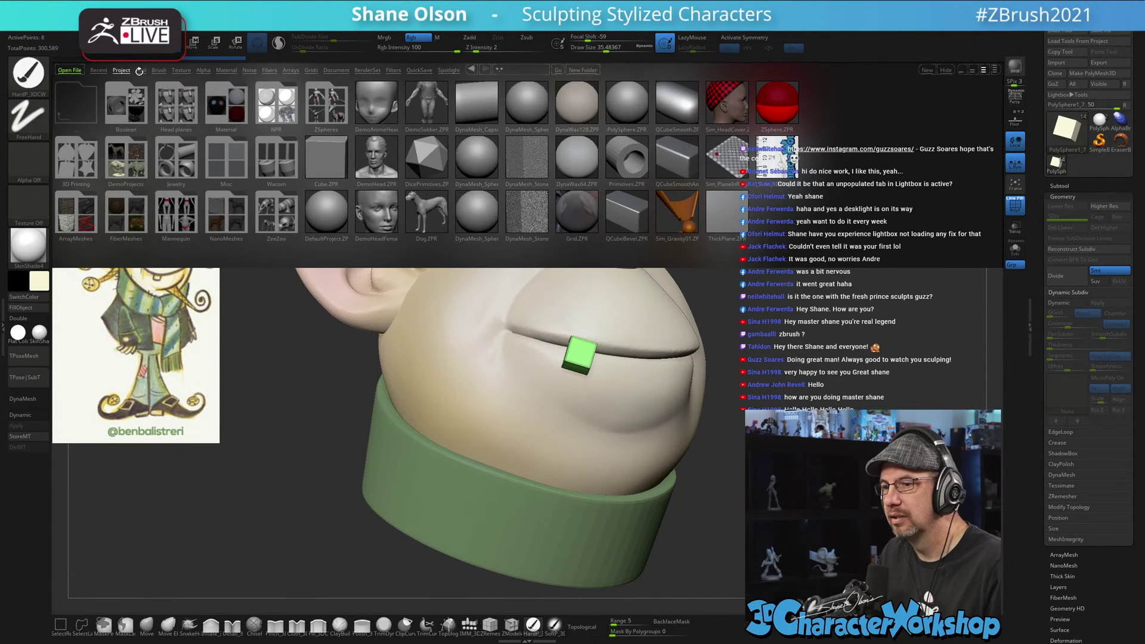
click(141, 70)
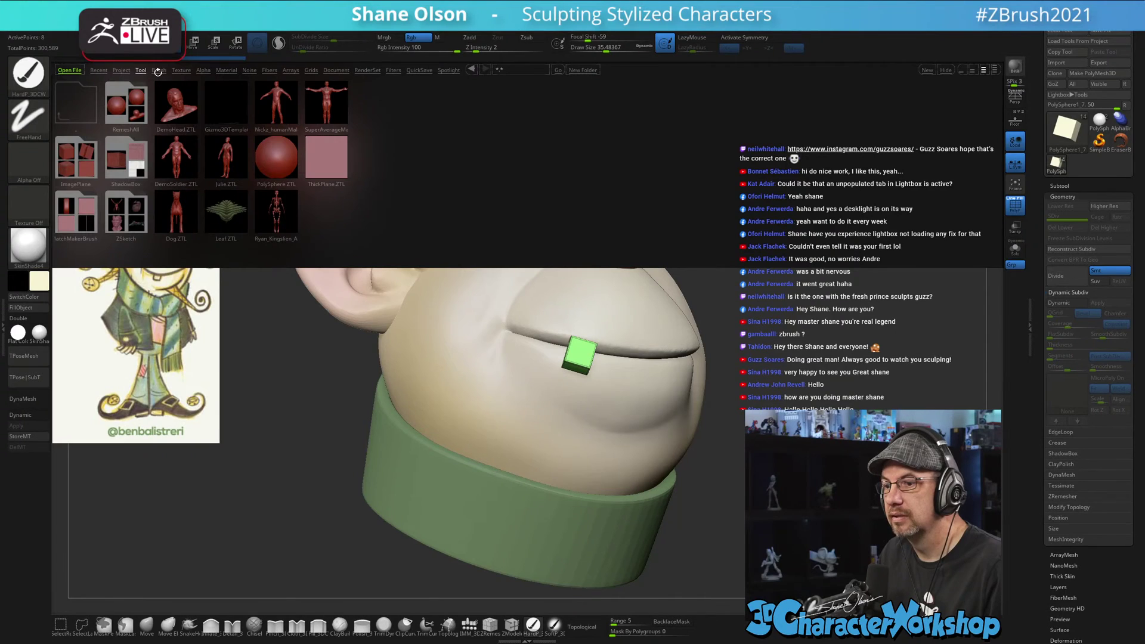
click(159, 70)
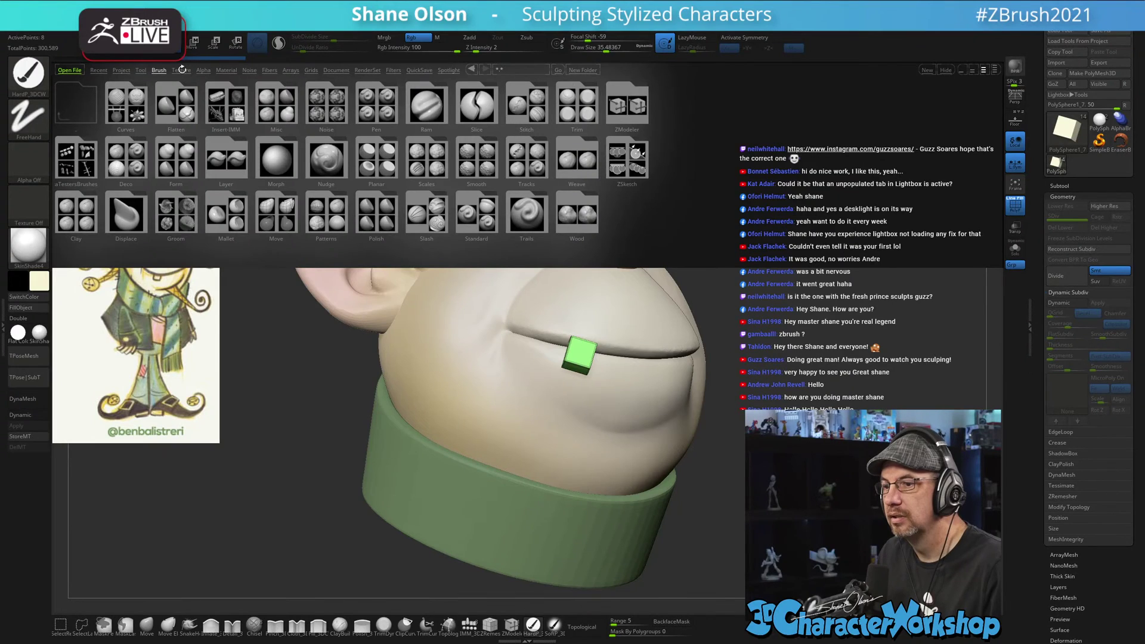
click(119, 71)
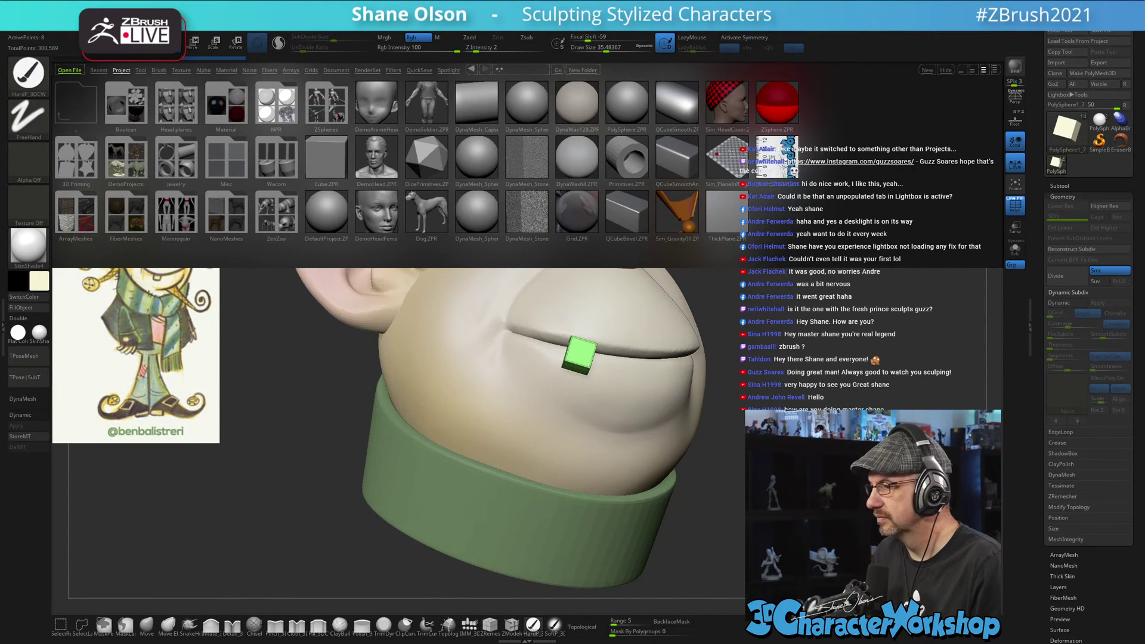
key(comma)
key(comma)
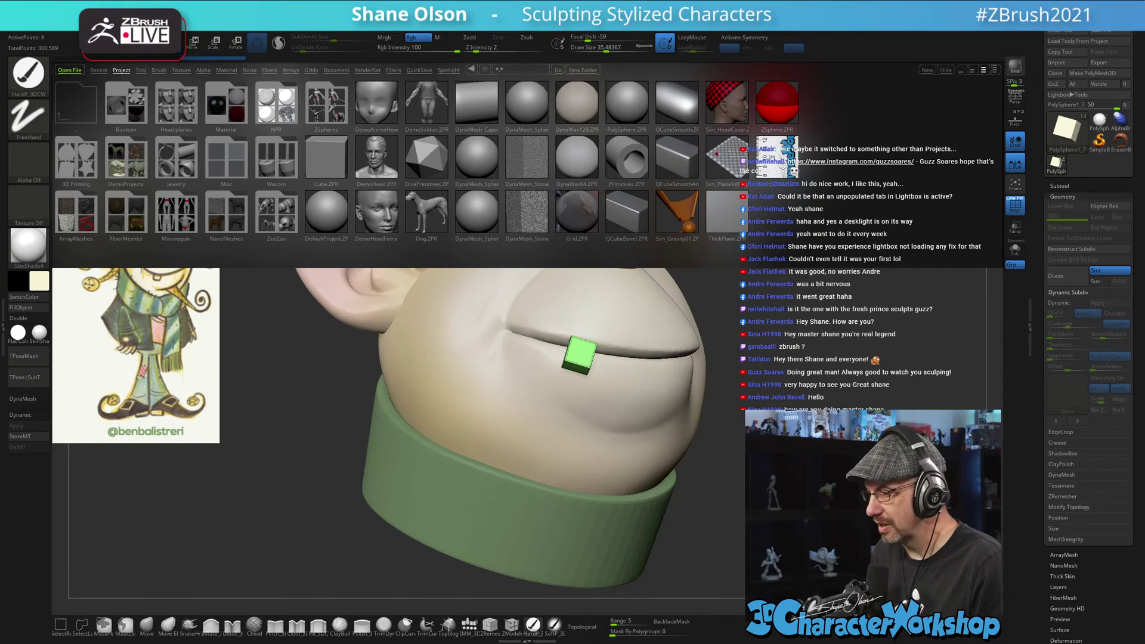
key(comma)
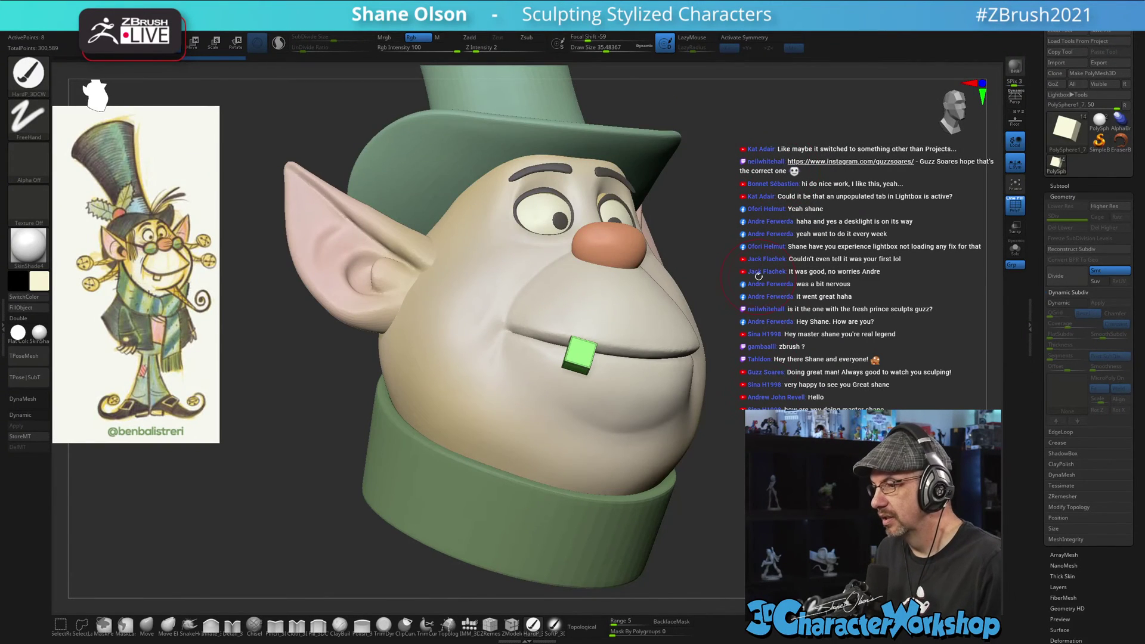
- Scale the cube thinner along its depth with the Gizmo and check it against the mouth line
drag(760, 274, 767, 274)
key(w)
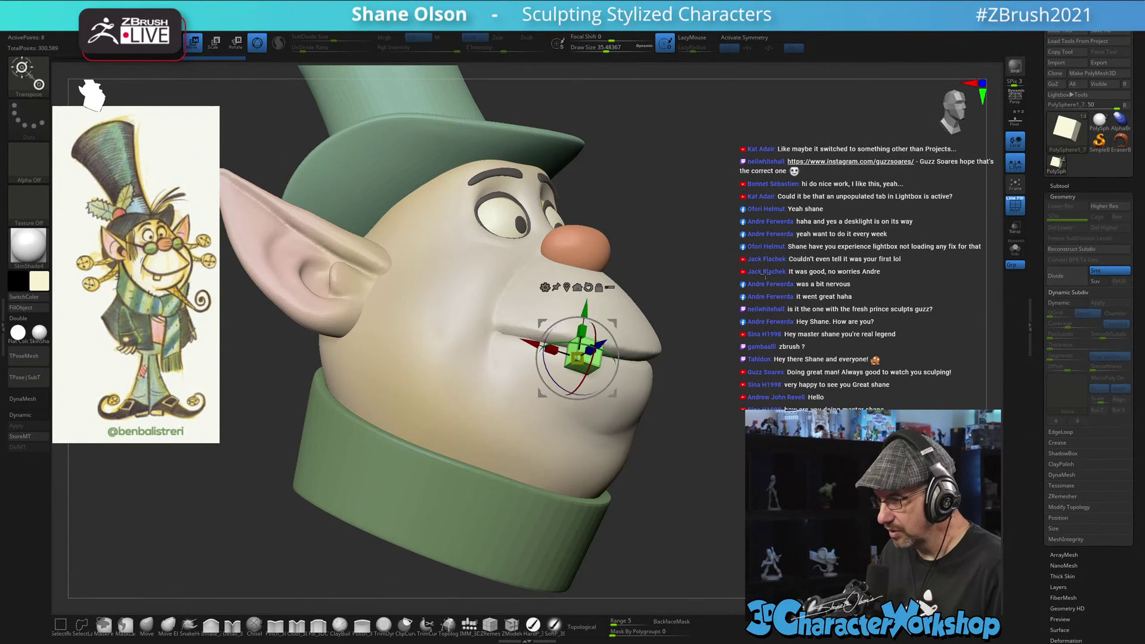
drag(703, 334, 763, 310)
alt+drag(680, 310, 674, 381)
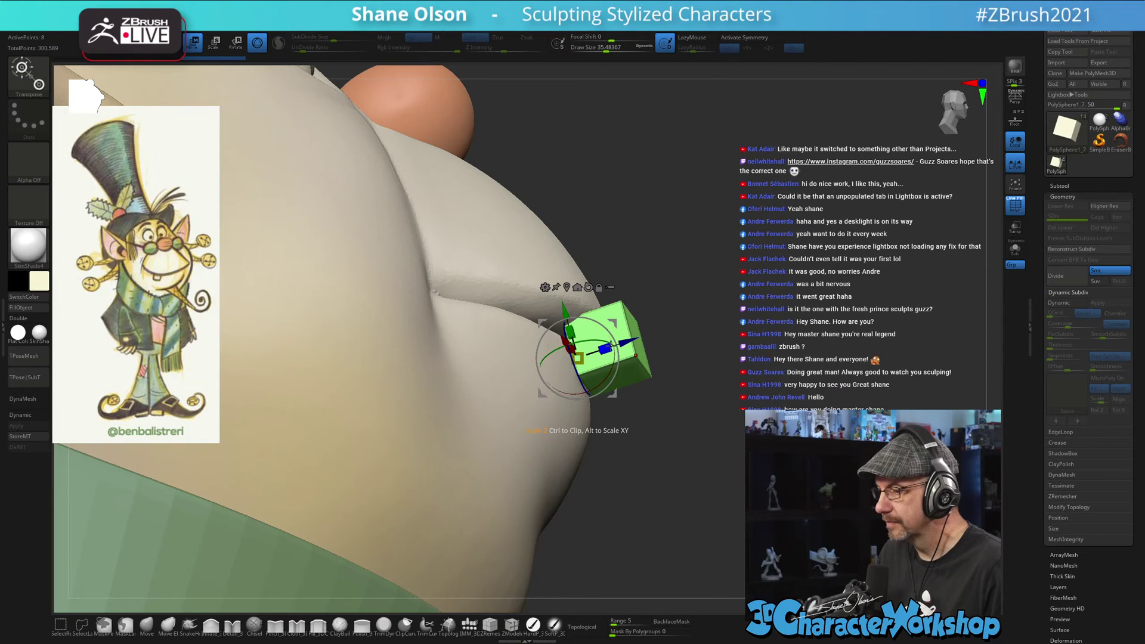
drag(605, 348, 576, 359)
drag(781, 334, 826, 295)
drag(826, 294, 780, 350)
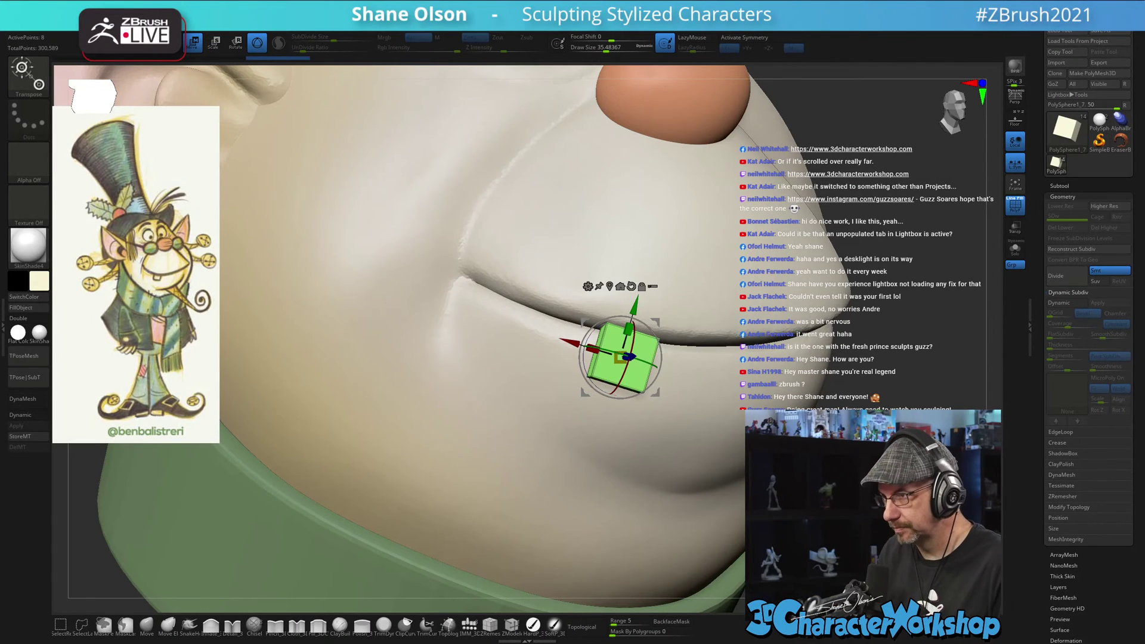
mouse_move(877, 352)
mouse_down()
mouse_move(912, 352)
mouse_move(895, 351)
mouse_up()
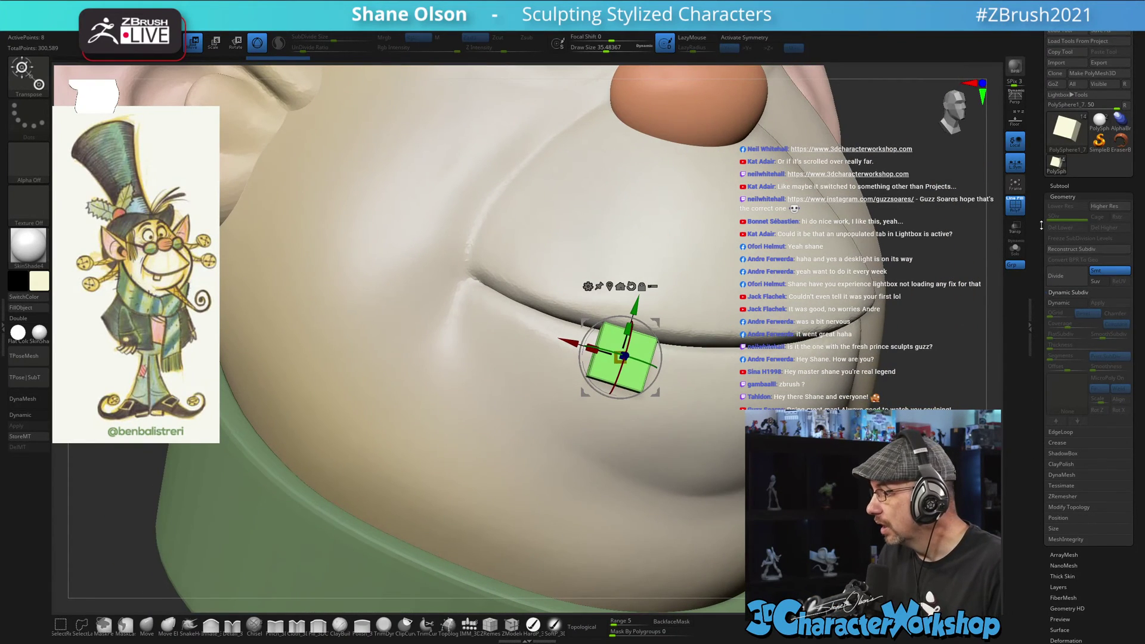
- Isolate the flattened cube in Solo mode and return to Draw mode with a draw size of about 2.83
click(1015, 249)
key(space)
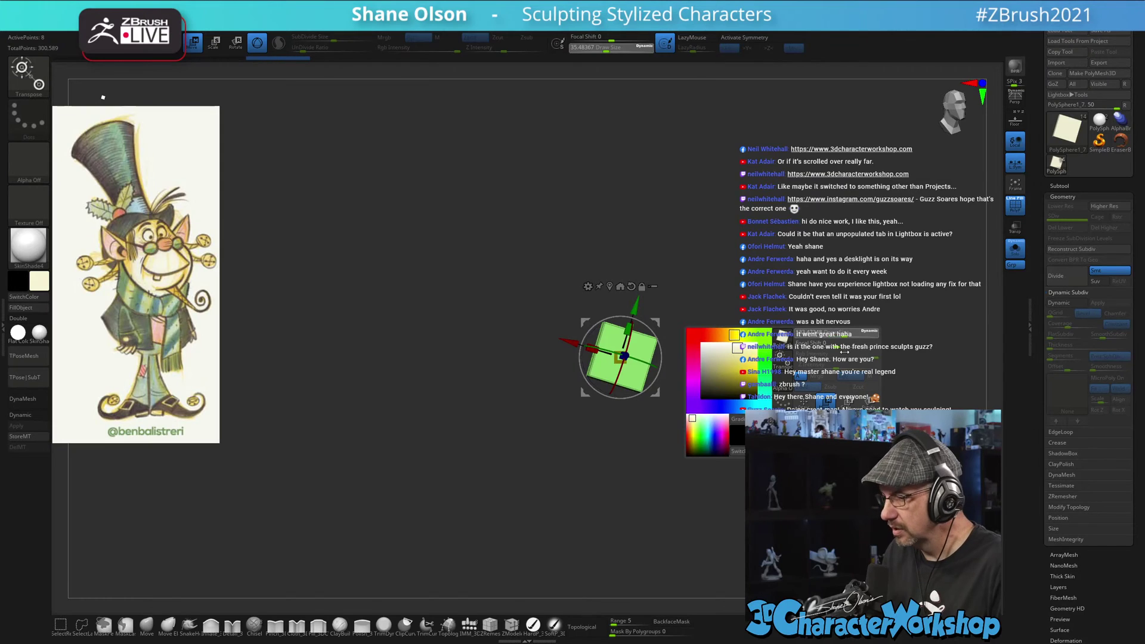
alt+drag(812, 337, 738, 332)
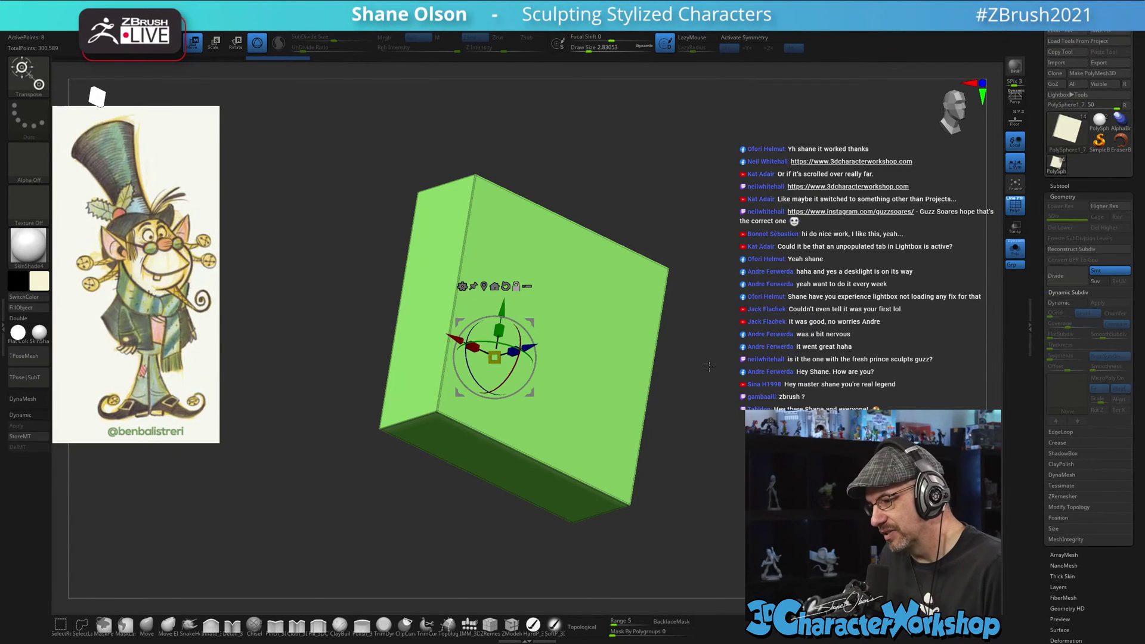
drag(709, 367, 728, 386)
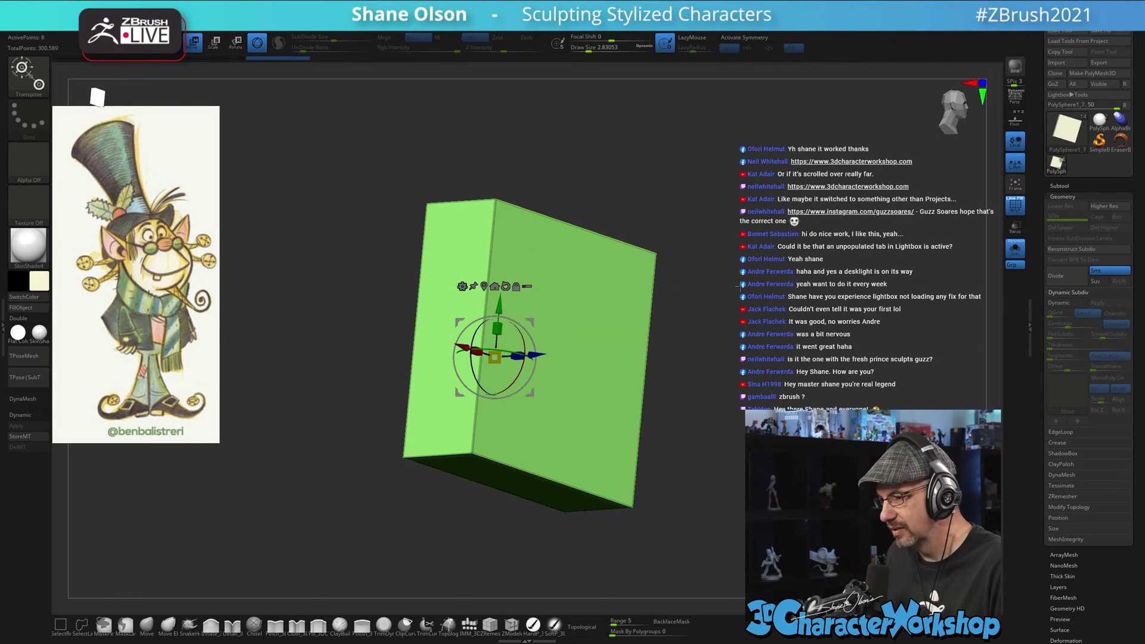
key(q)
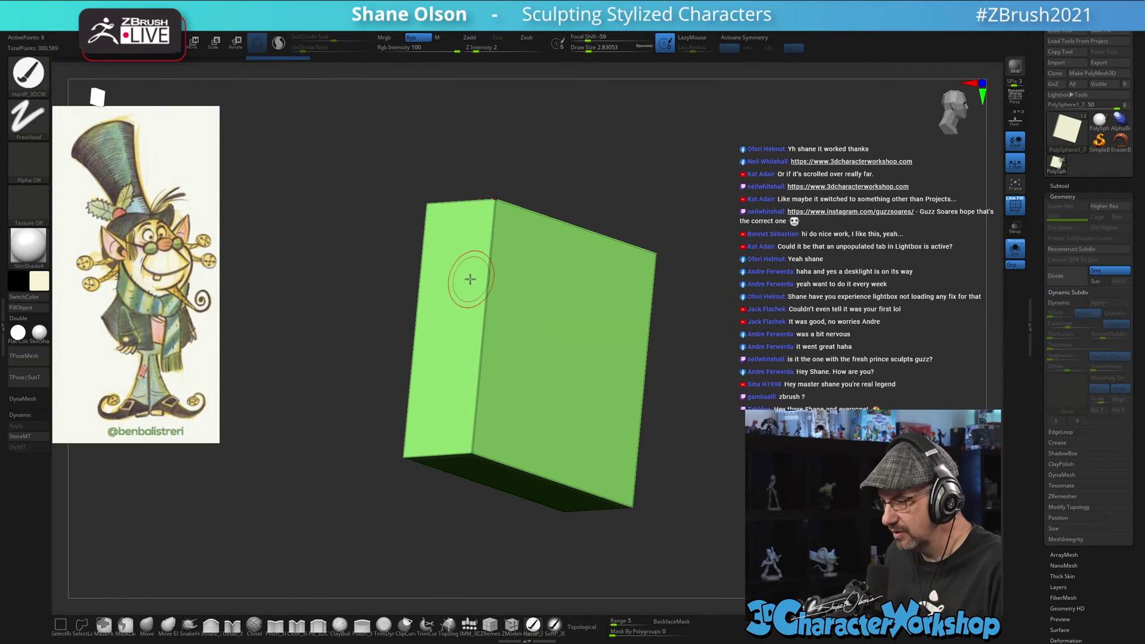
drag(728, 292, 741, 321)
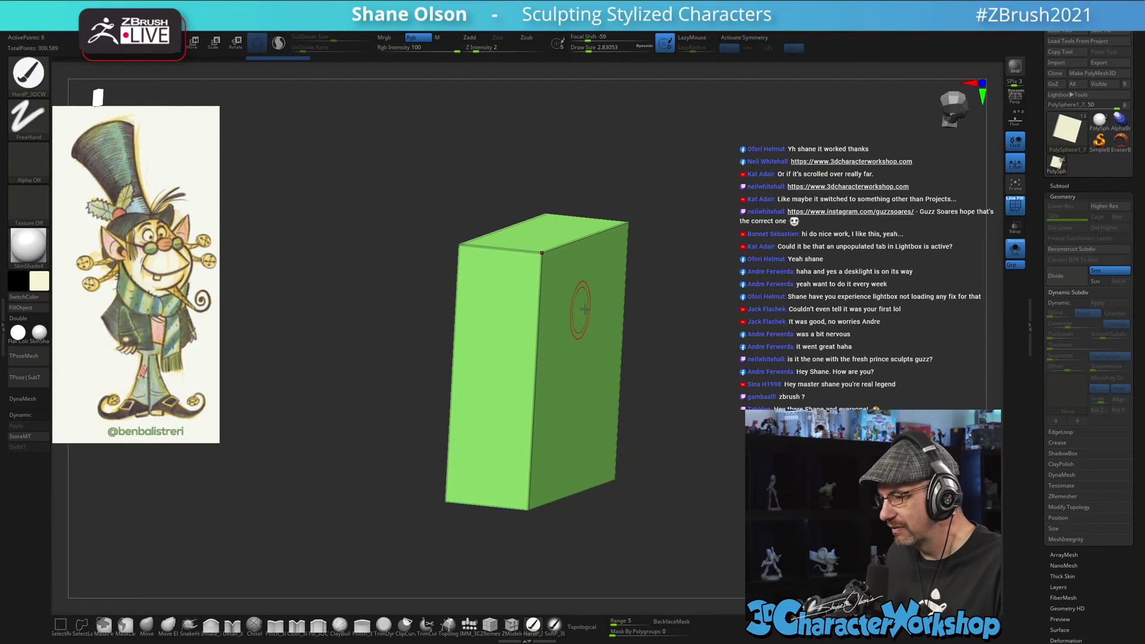
drag(761, 360, 713, 377)
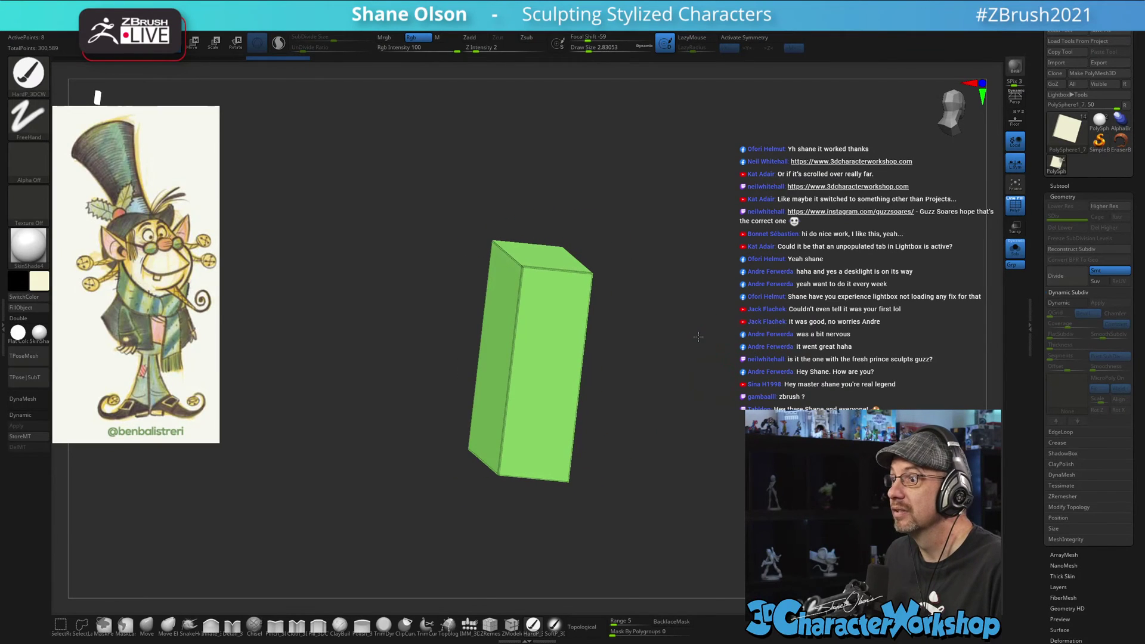
- Hide everything except the cube's broad front face and delete the hidden geometry
mouse_move(698, 336)
alt+mouse_down()
mouse_move(704, 347)
mouse_move(700, 325)
alt+mouse_up()
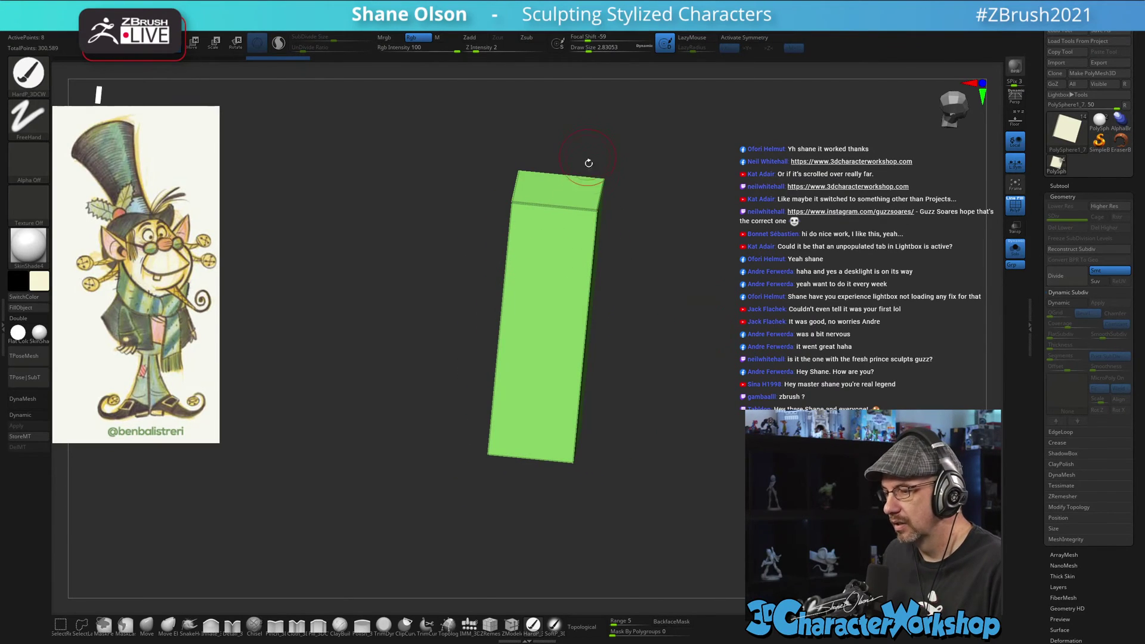
mouse_move(560, 148)
ctrl+shift+mouse_down()
mouse_move(519, 127)
mouse_move(383, 549)
mouse_move(356, 530)
ctrl+shift+mouse_up()
drag(687, 424, 674, 421)
key(space)
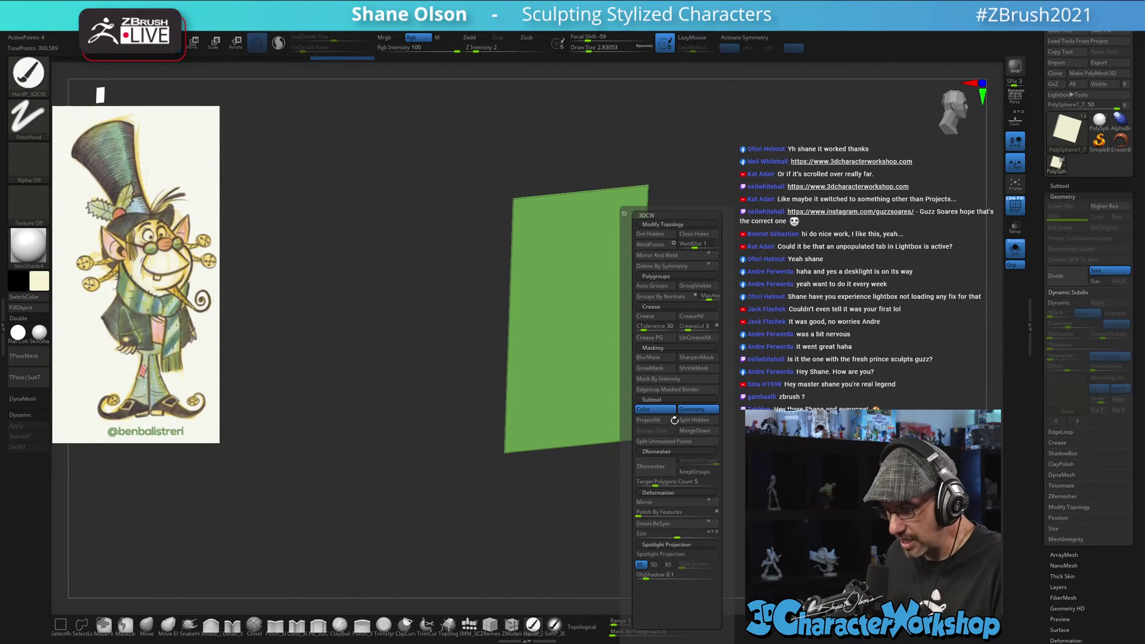
click(651, 236)
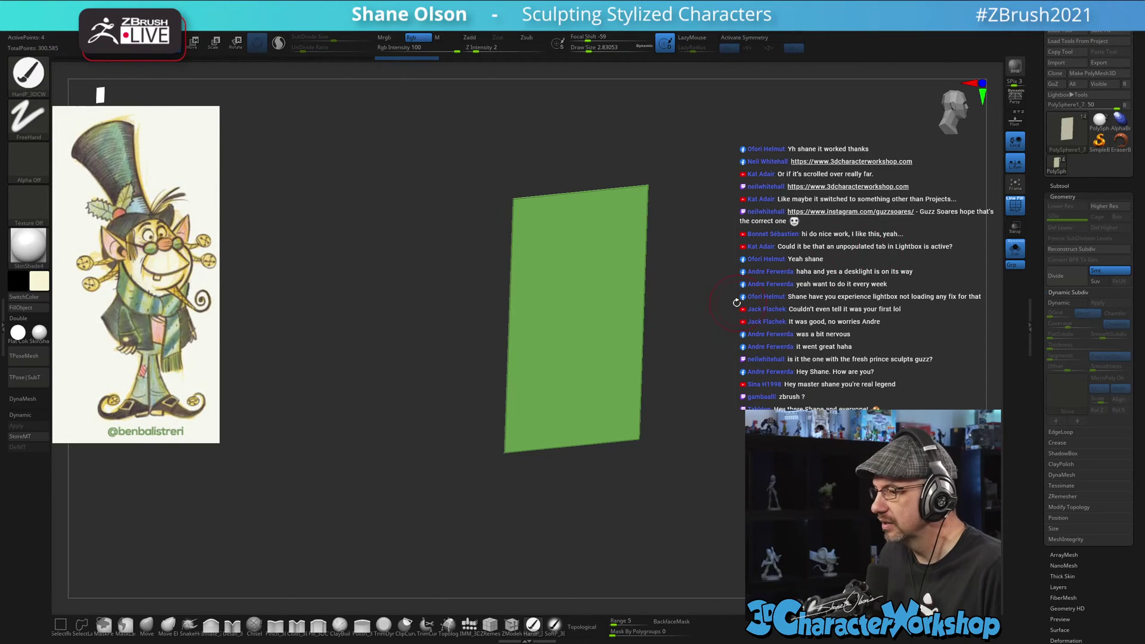
- Remove all creases from the remaining flat plane
drag(736, 298, 750, 311)
key(space)
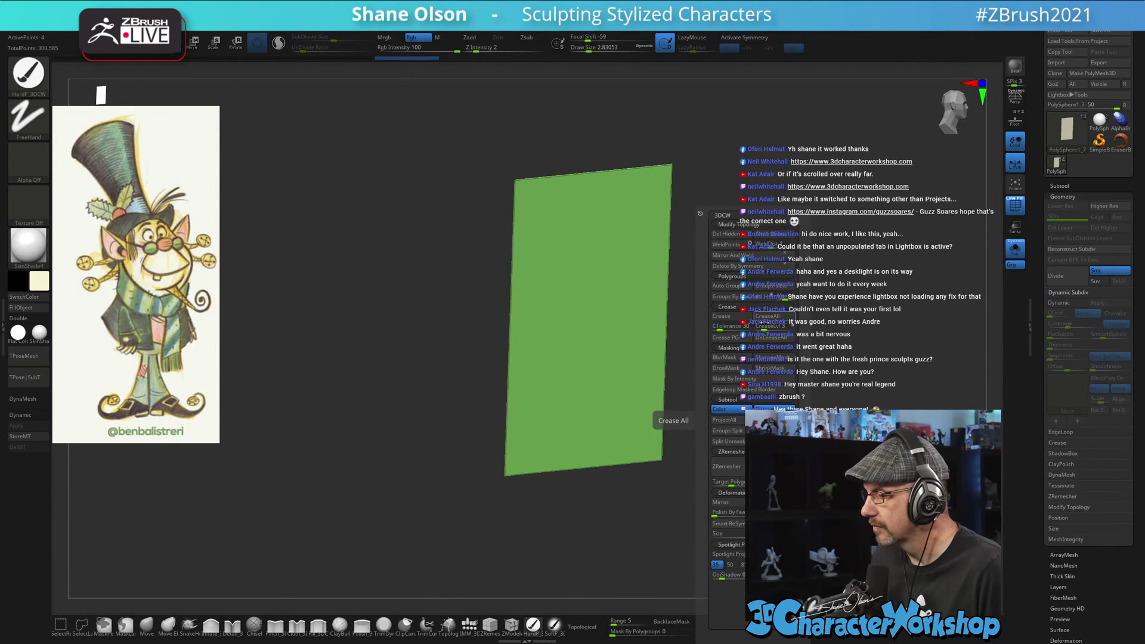
click(773, 339)
drag(881, 298, 824, 322)
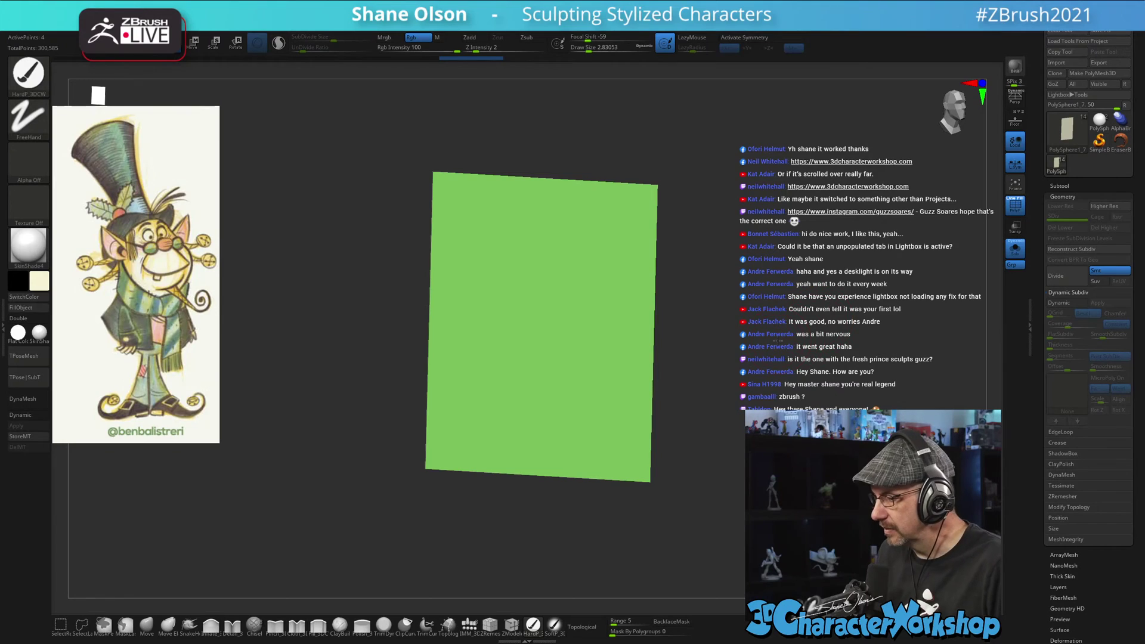
- Preview Dynamic Subdiv on the flat plane and turn it off again
key(s)
click(745, 336)
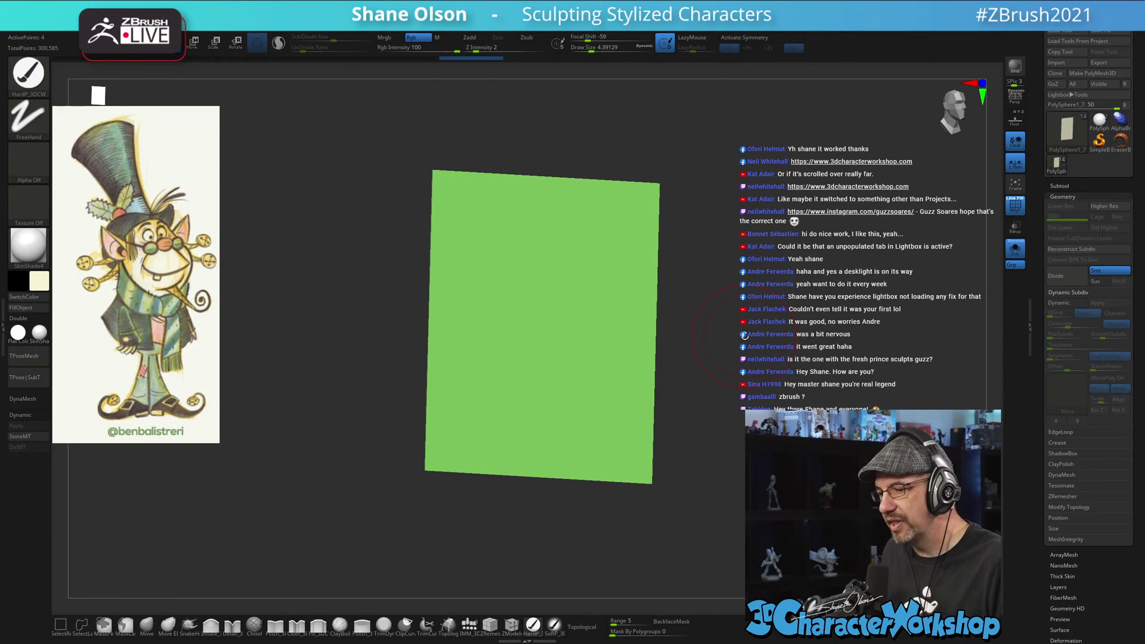
key(s)
click(747, 357)
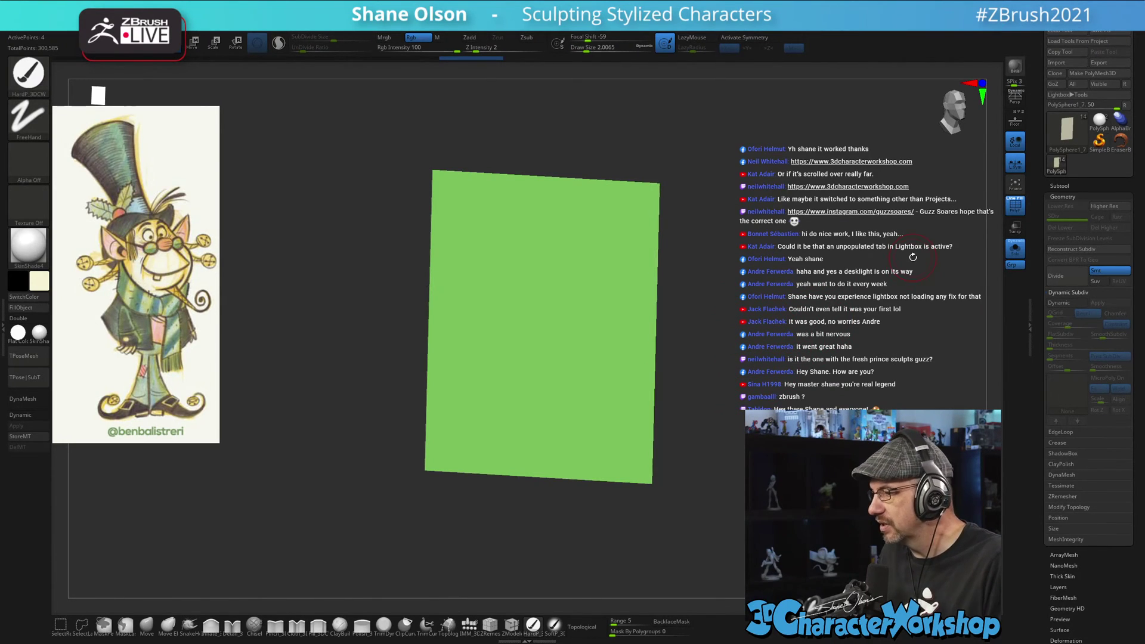
click(1067, 303)
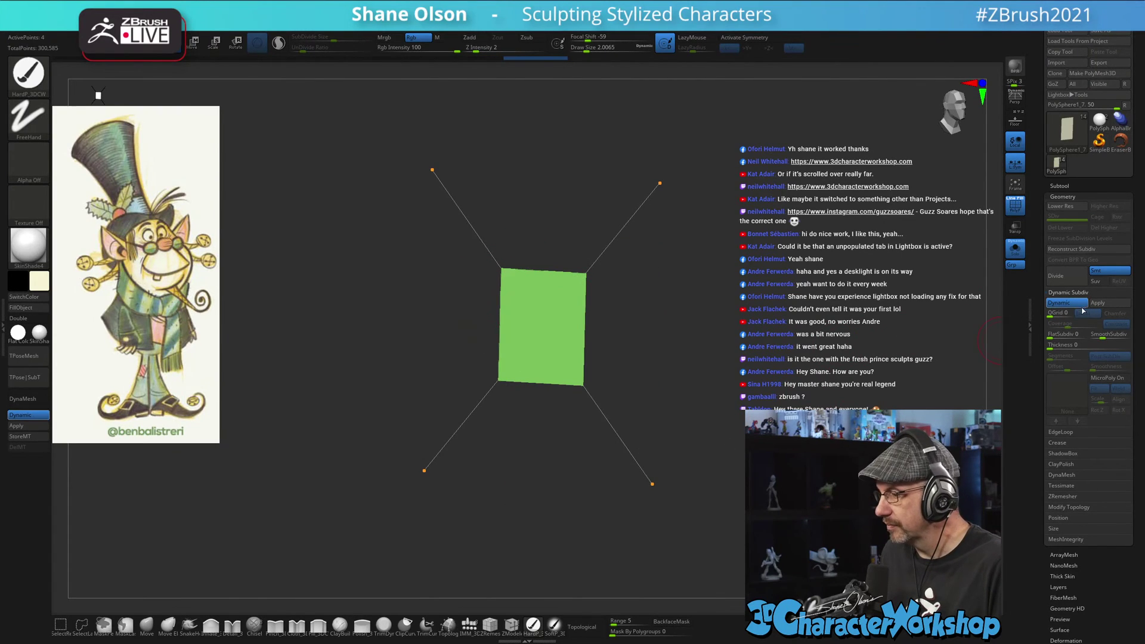
click(1044, 308)
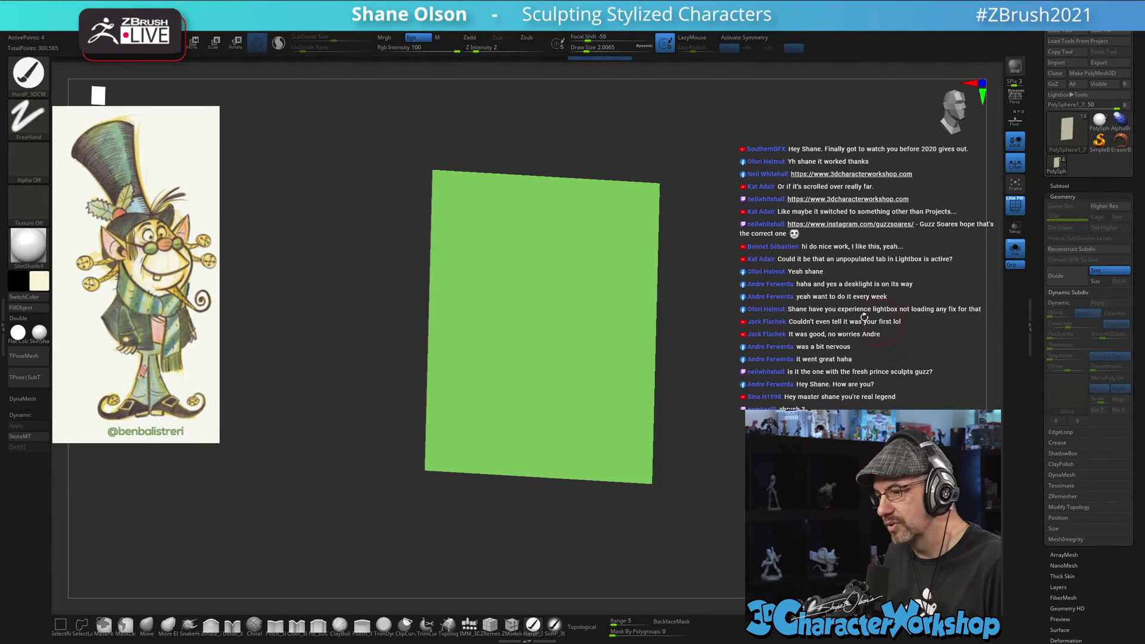
- Enlarge the draw size to about 4.08
key(s)
click(821, 304)
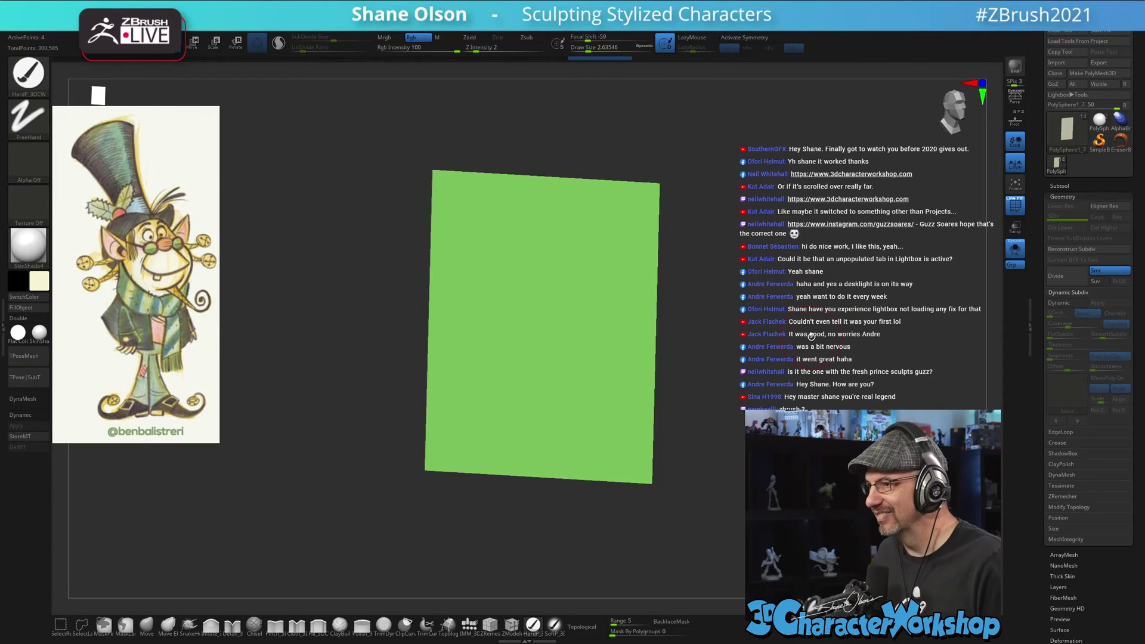
alt+drag(811, 336, 786, 317)
key(s)
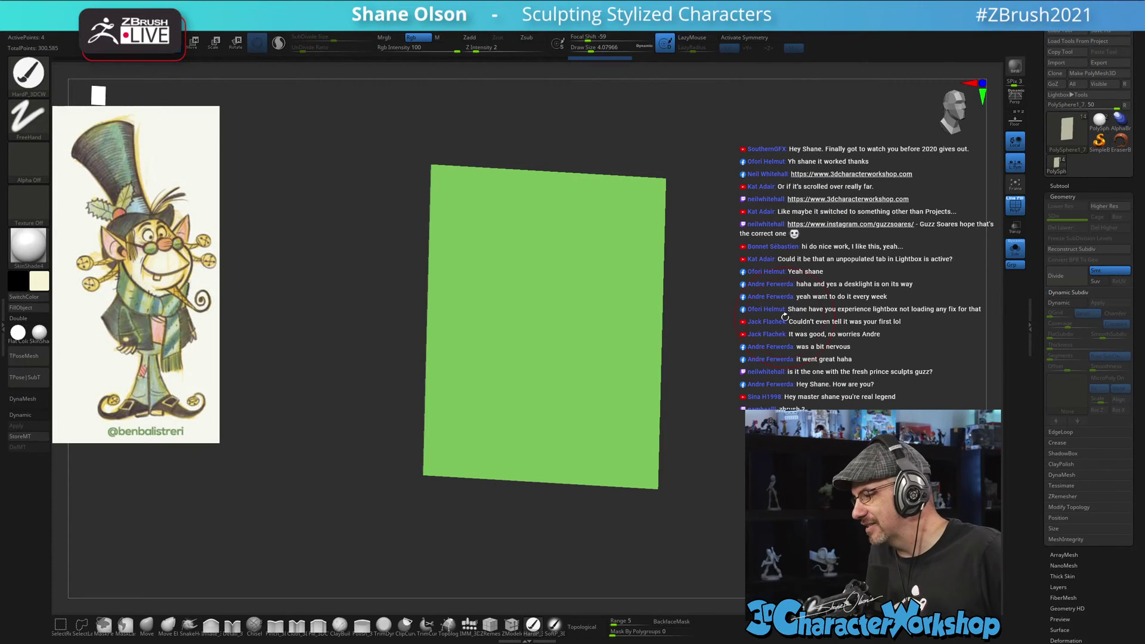
drag(782, 318, 779, 318)
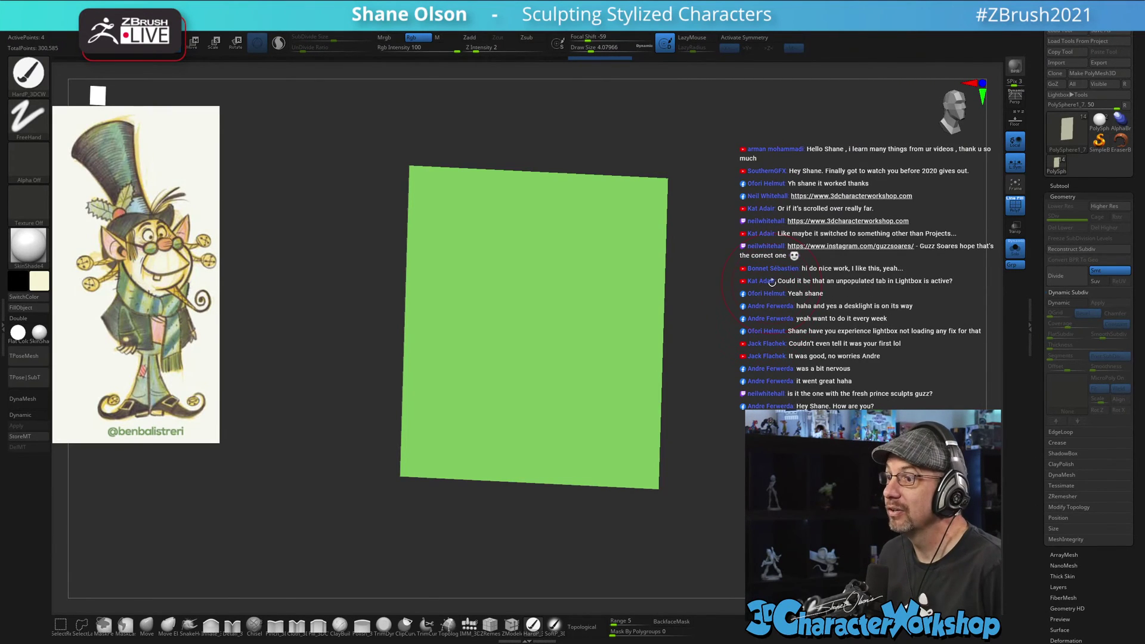
mouse_move(771, 285)
mouse_down()
mouse_move(750, 313)
mouse_move(765, 307)
mouse_up()
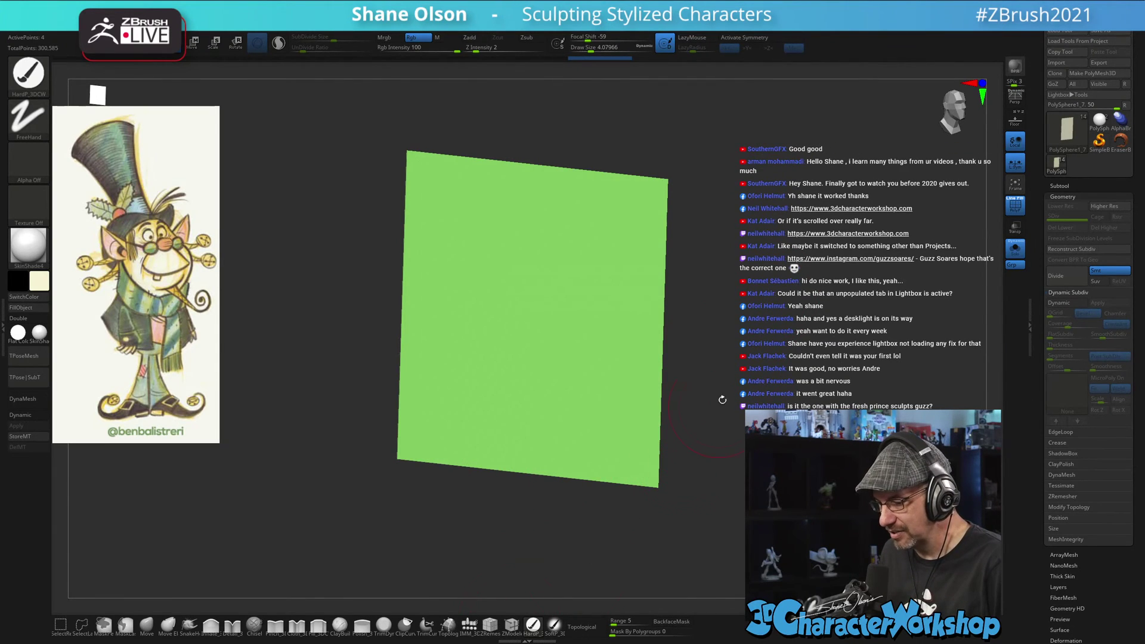
- Insert four edge loops with ZModeler, one close to each border of the flat plane
drag(728, 381, 585, 483)
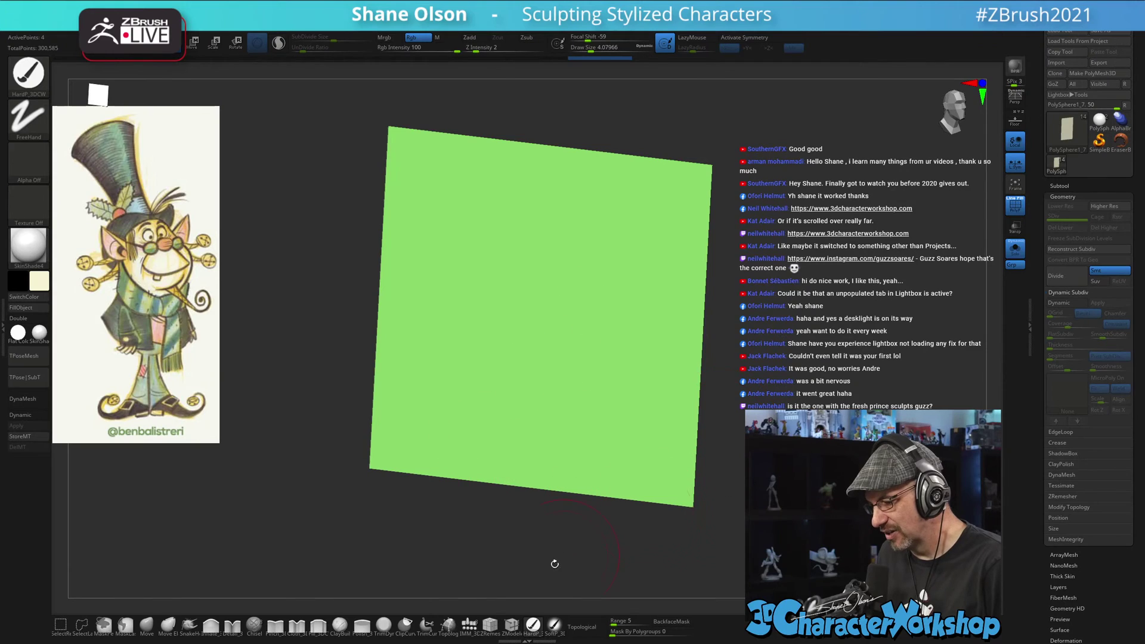
click(513, 626)
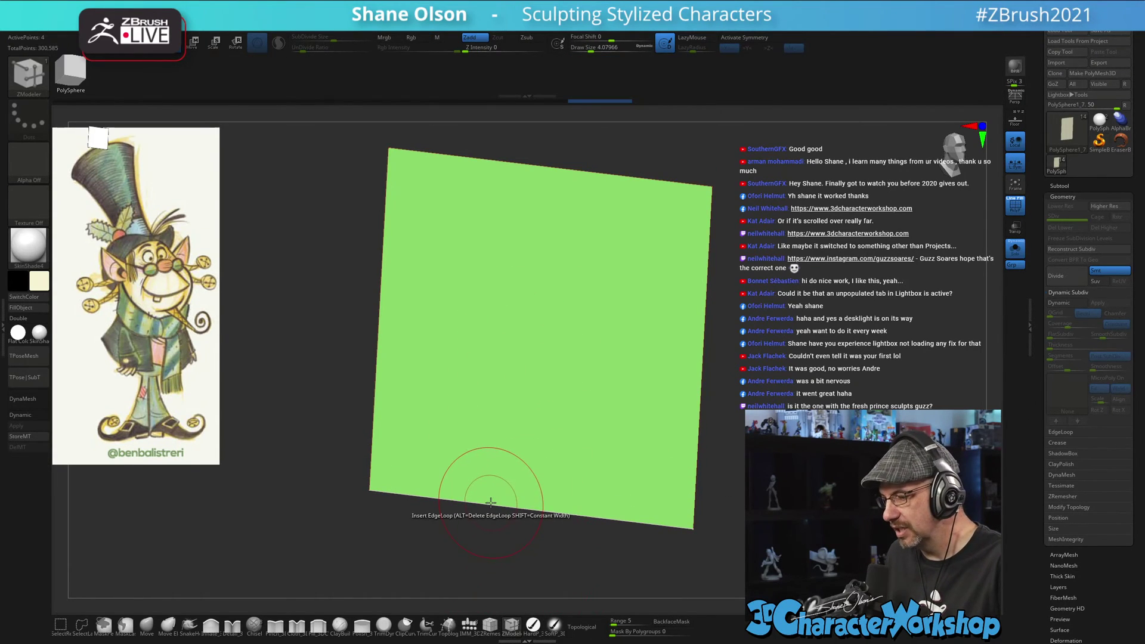
drag(490, 501, 374, 492)
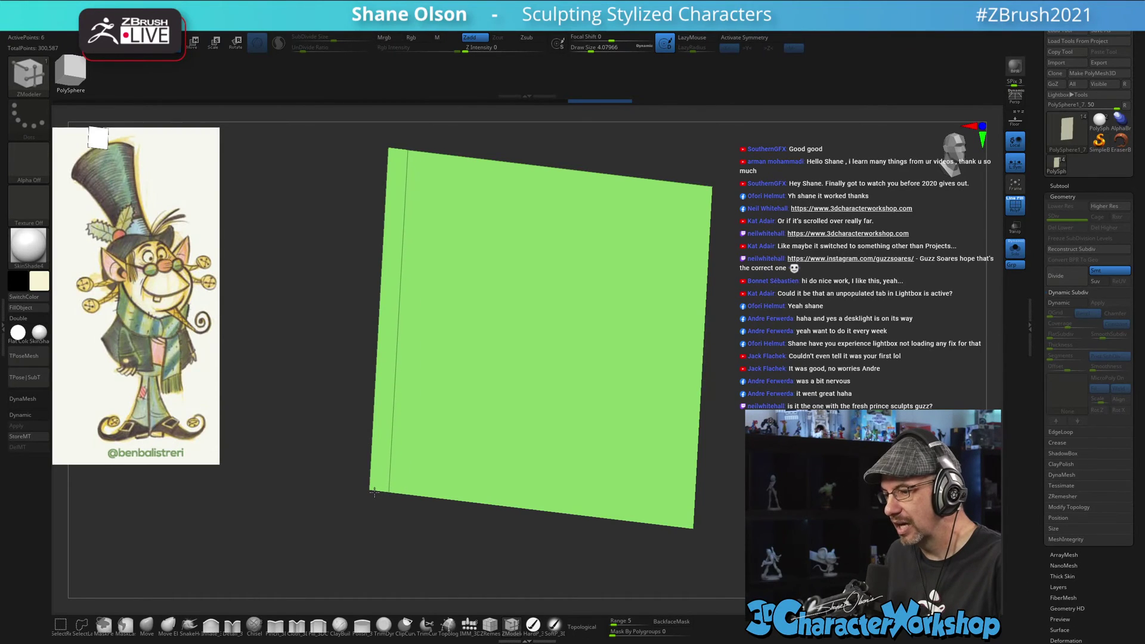
drag(723, 420, 728, 422)
drag(641, 524, 677, 524)
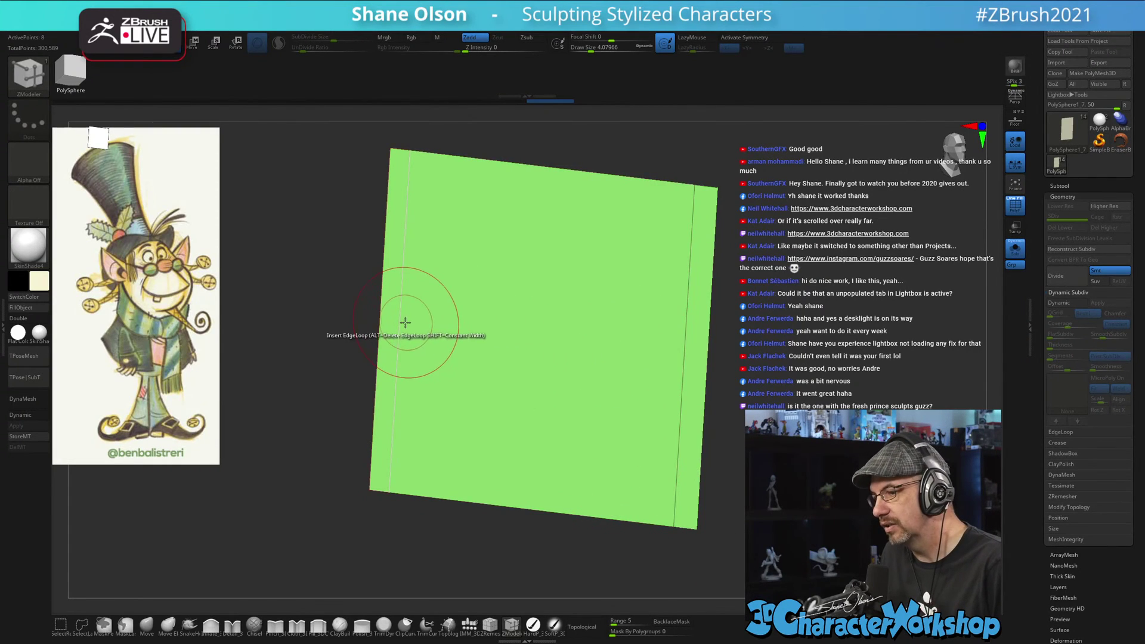
drag(405, 322, 409, 477)
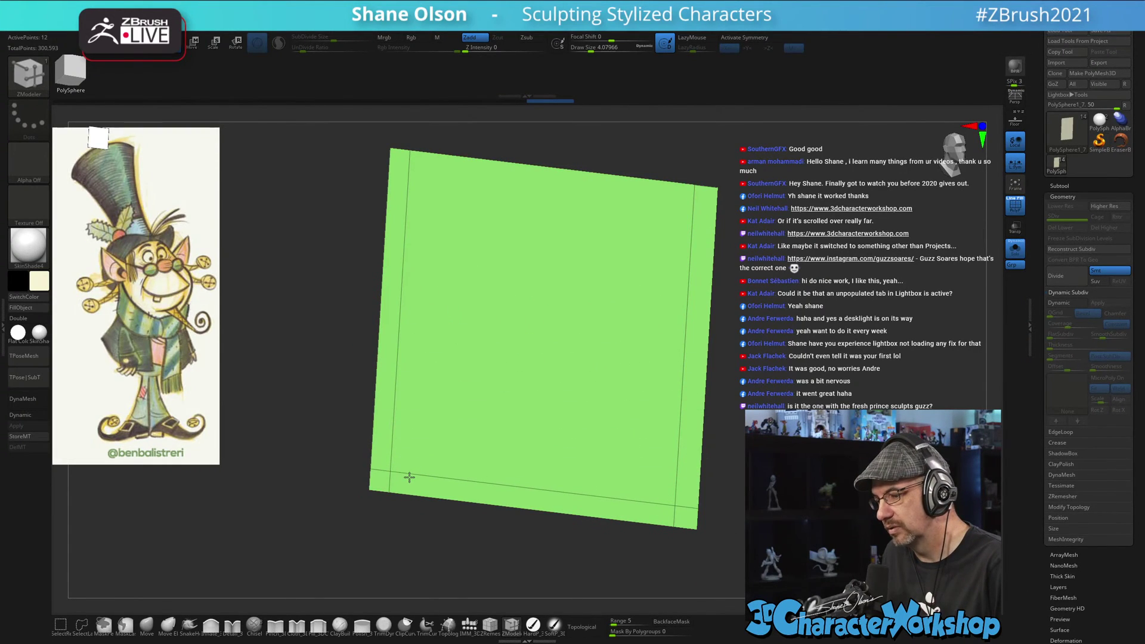
click(406, 208)
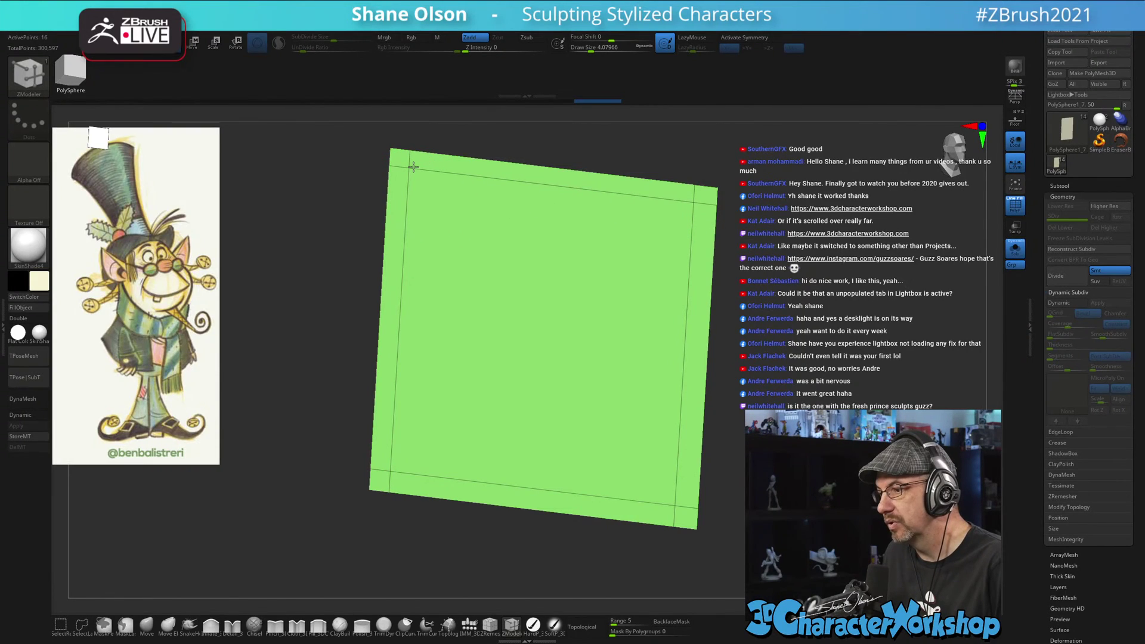
- Turn on Dynamic Subdiv for the plane, set its Thickness to about 0.00579 and disable Post SubDiv
key(d)
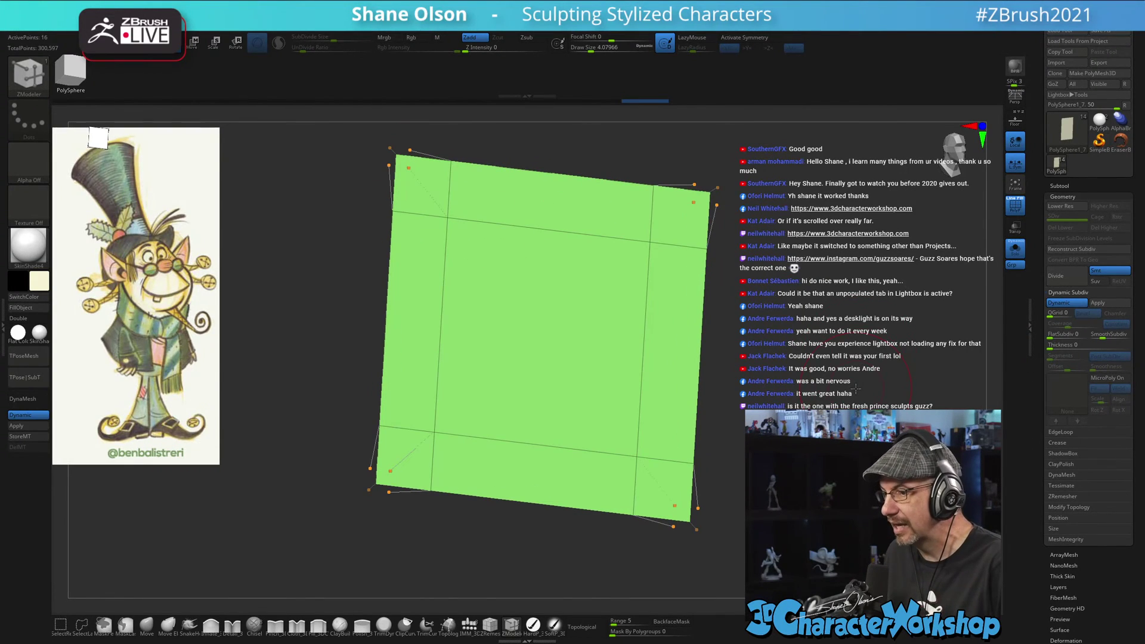
drag(855, 388, 948, 367)
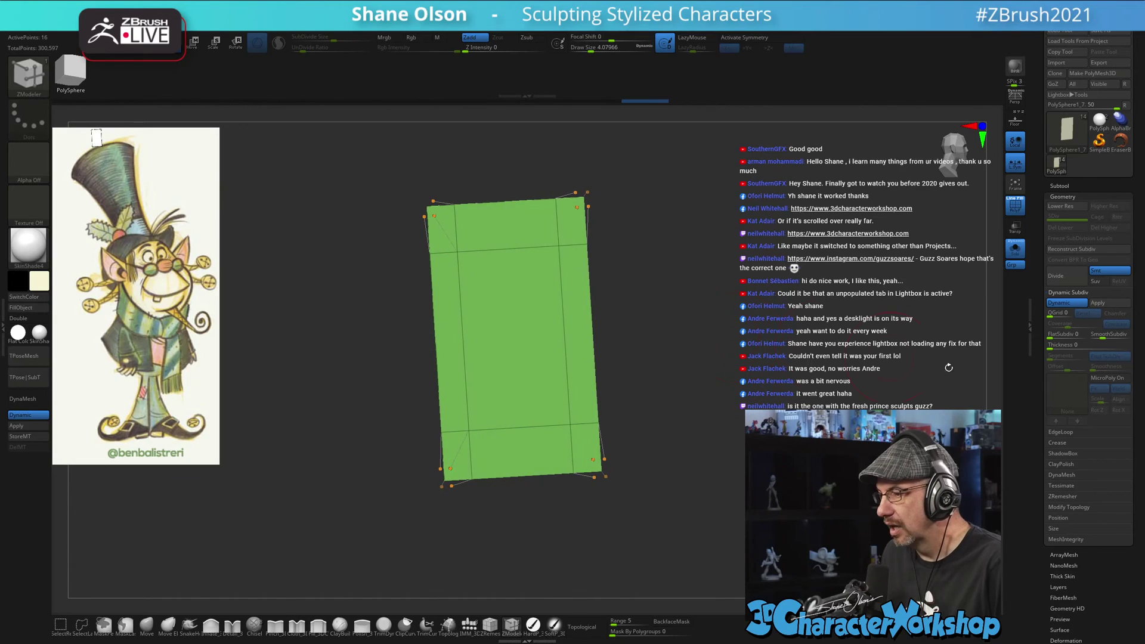
drag(1052, 345, 1072, 346)
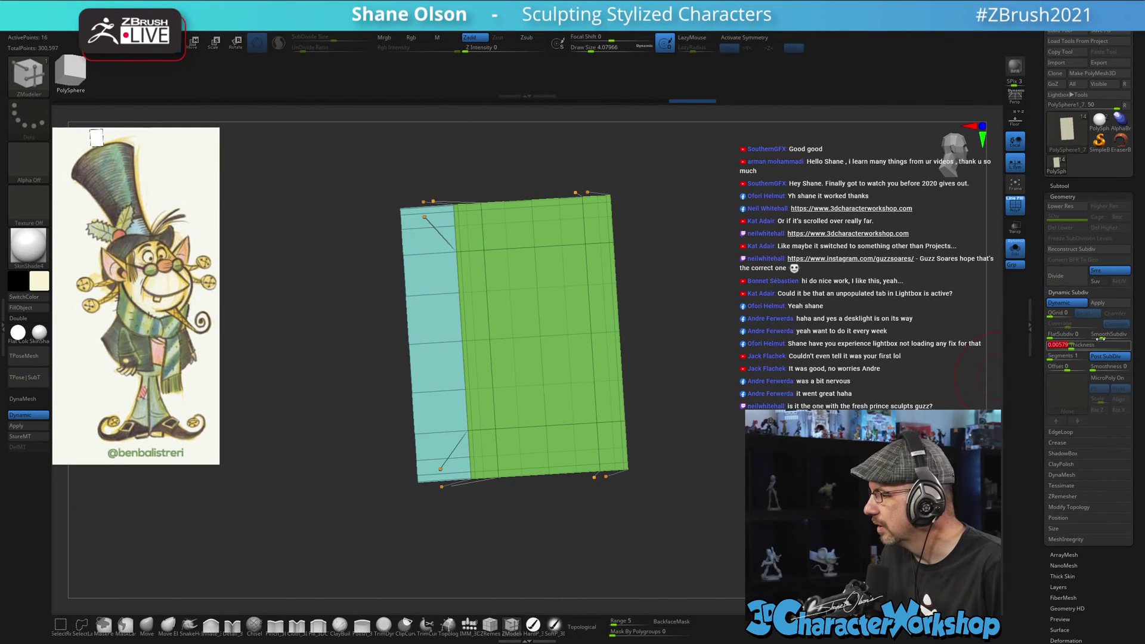
click(1103, 359)
mouse_move(825, 381)
mouse_down()
mouse_move(797, 332)
mouse_move(734, 335)
mouse_move(750, 353)
mouse_move(777, 349)
mouse_move(804, 387)
mouse_move(845, 370)
mouse_up()
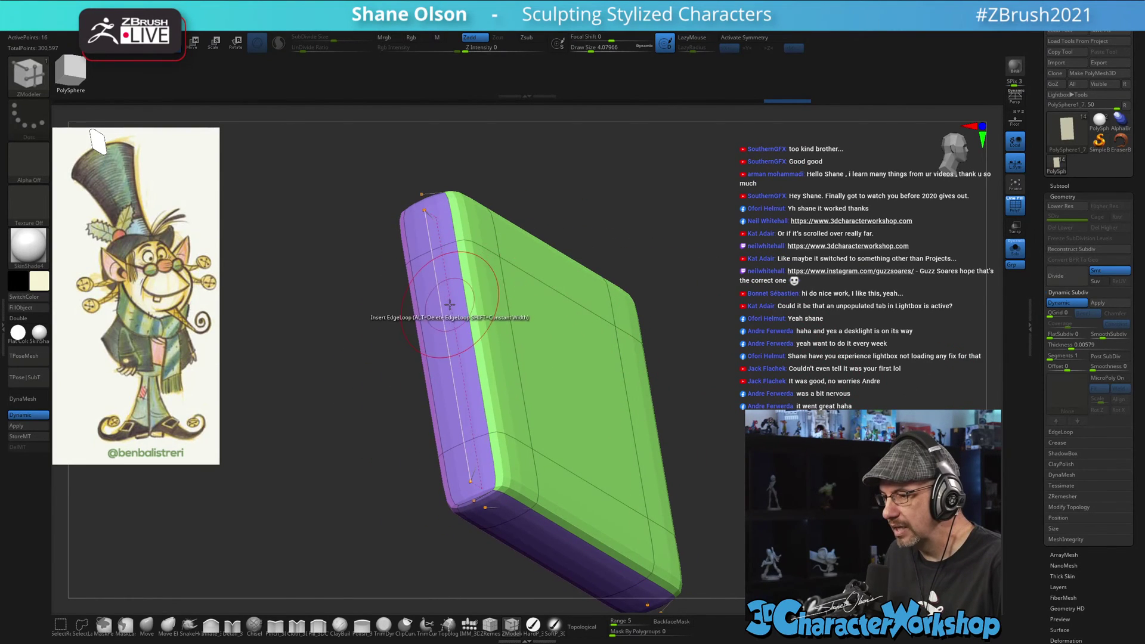
- Switch Dynamic Subdiv off to examine the plane's border edge loops, and switch it back on to compare the thickened tooth
drag(827, 330, 742, 411)
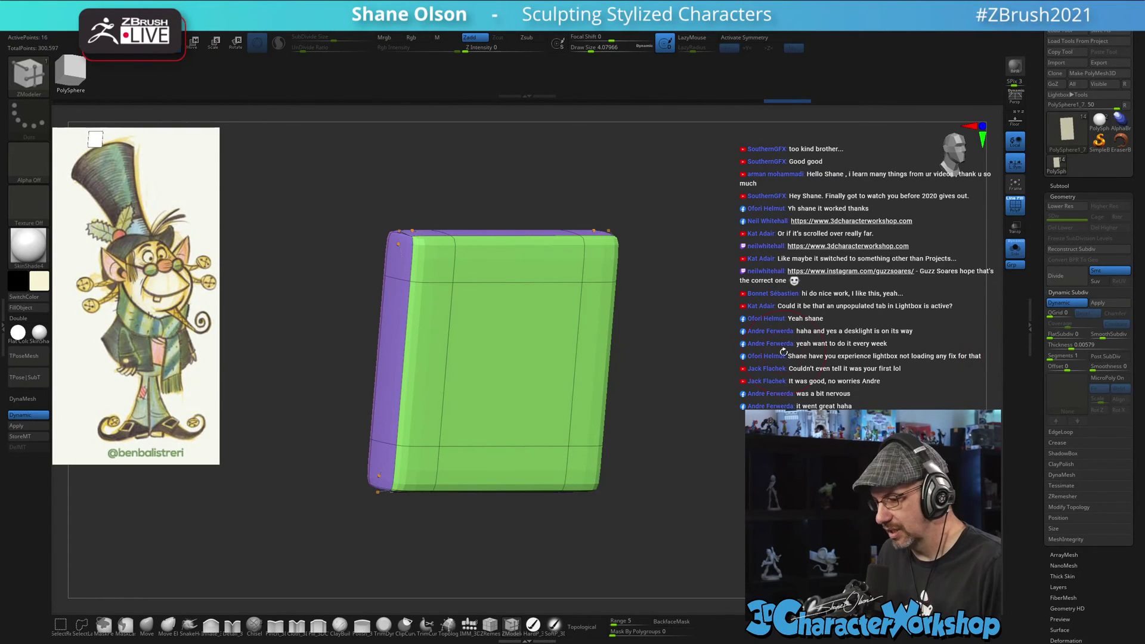
key(shift+d)
drag(768, 369, 709, 334)
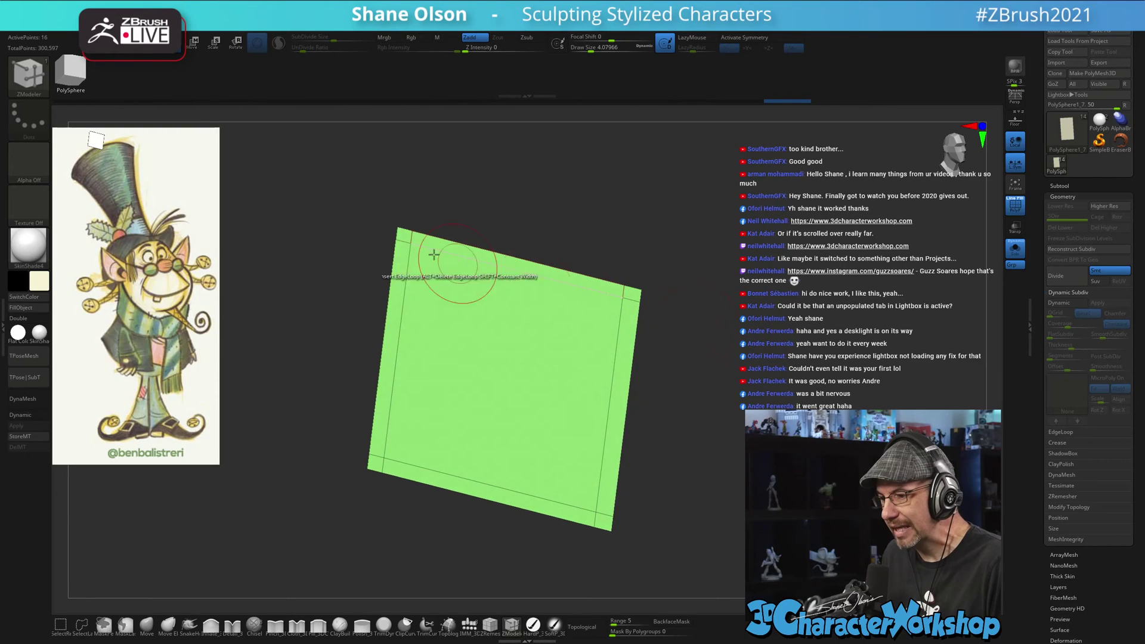
click(593, 285)
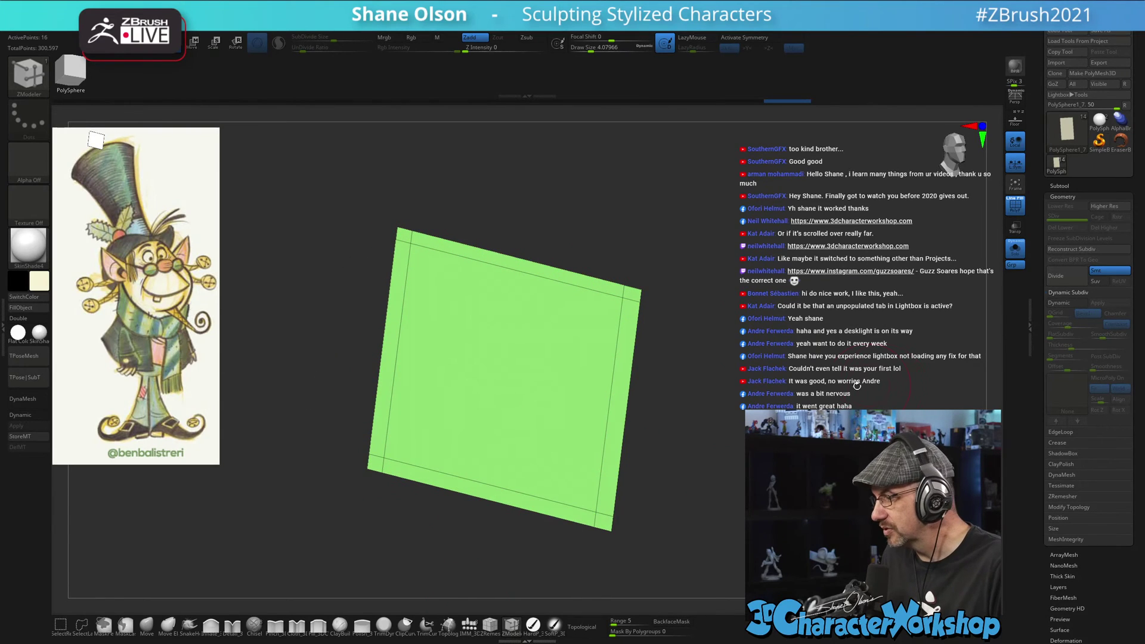
drag(856, 386, 835, 390)
key(d)
alt+drag(699, 471, 729, 400)
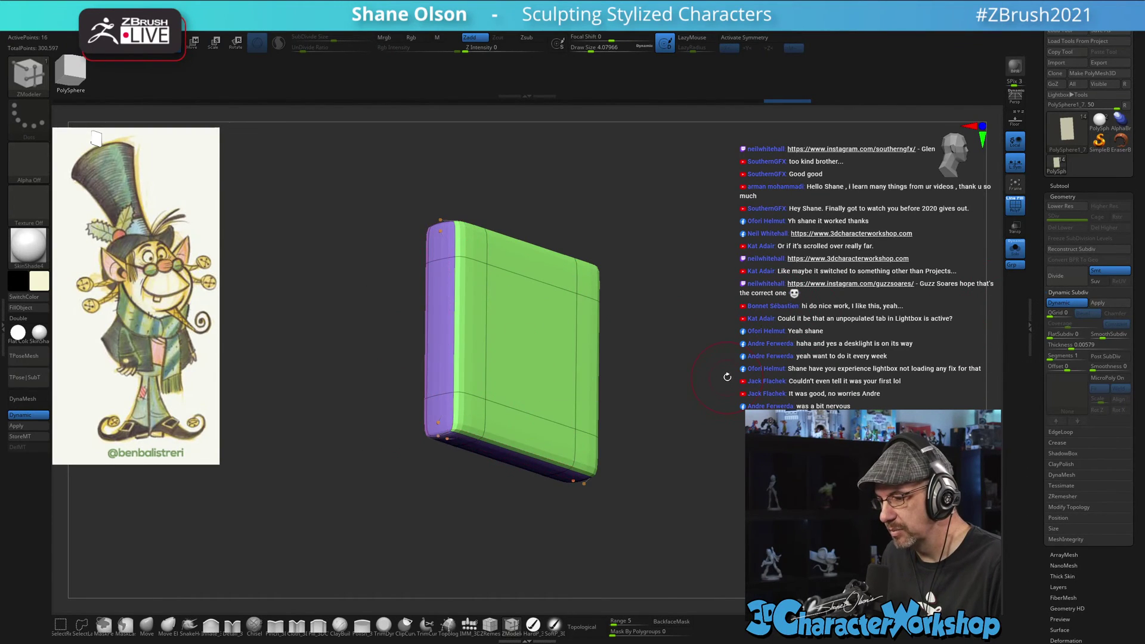
mouse_move(726, 377)
mouse_down()
mouse_move(715, 394)
mouse_move(710, 370)
mouse_up()
- Hide the tooth's polyframe display and leave Solo mode to show the whole head
key(shift+f)
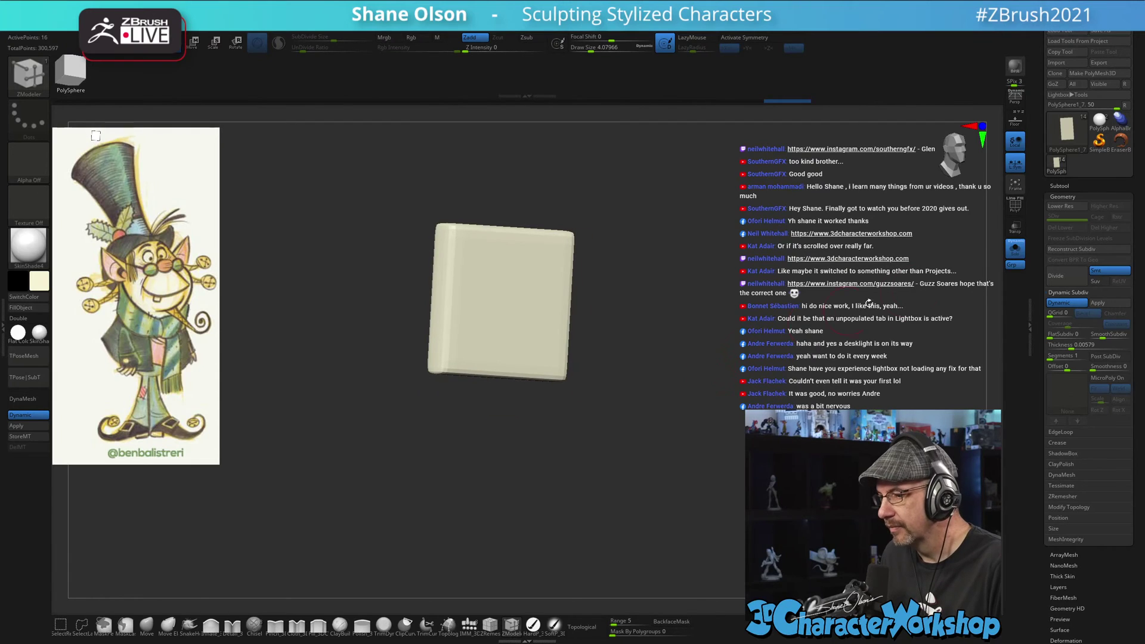
click(1014, 255)
alt+drag(912, 357, 875, 327)
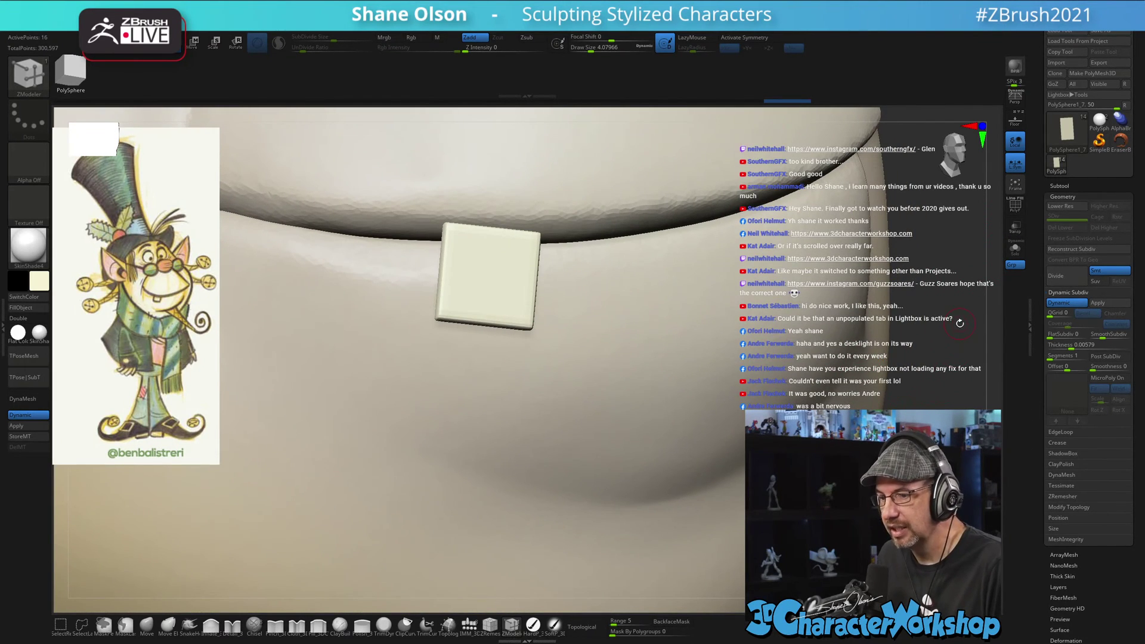
drag(959, 323, 881, 372)
- Move the tooth up into the mouth beneath the upper lip and rotate it slightly to follow the mouth line
key(w)
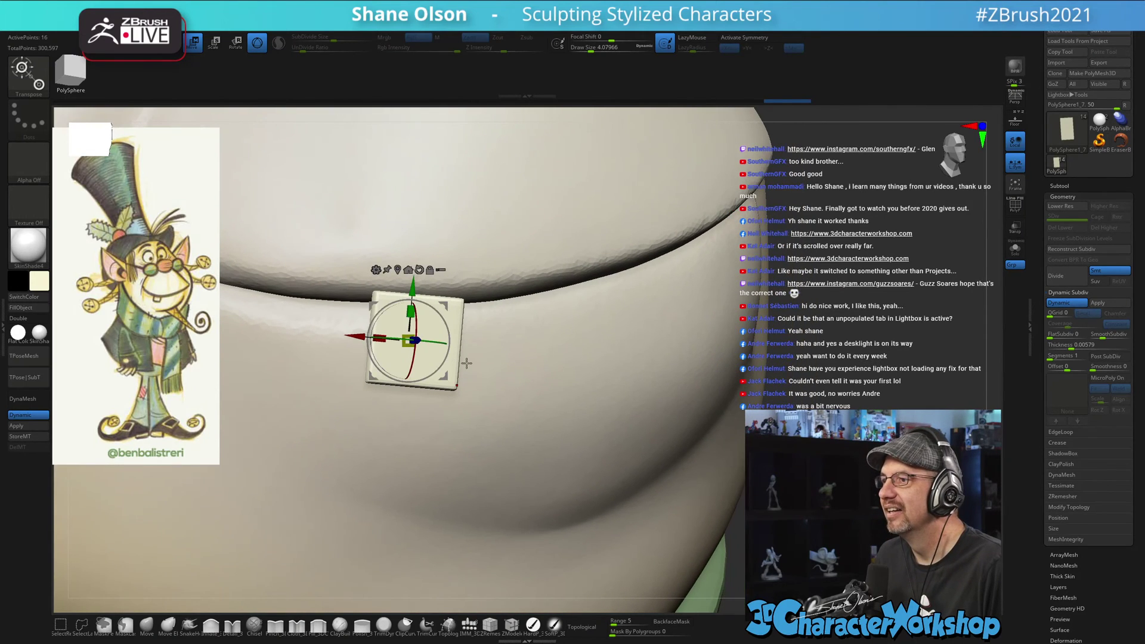
mouse_move(444, 305)
mouse_down()
mouse_move(444, 292)
mouse_move(432, 297)
mouse_up()
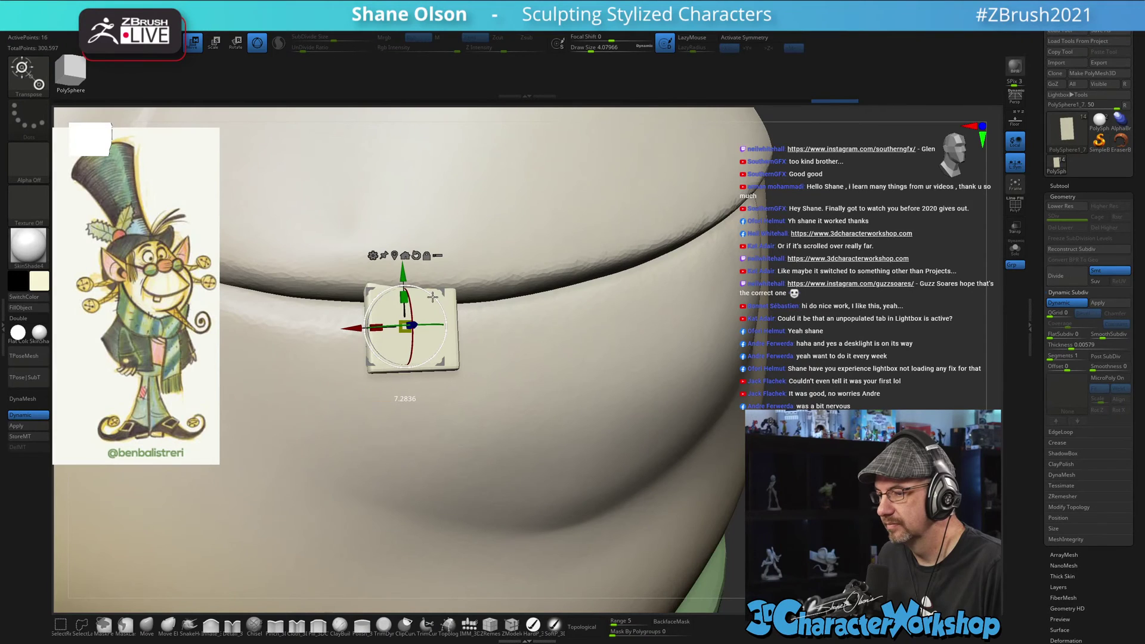
drag(782, 438, 767, 338)
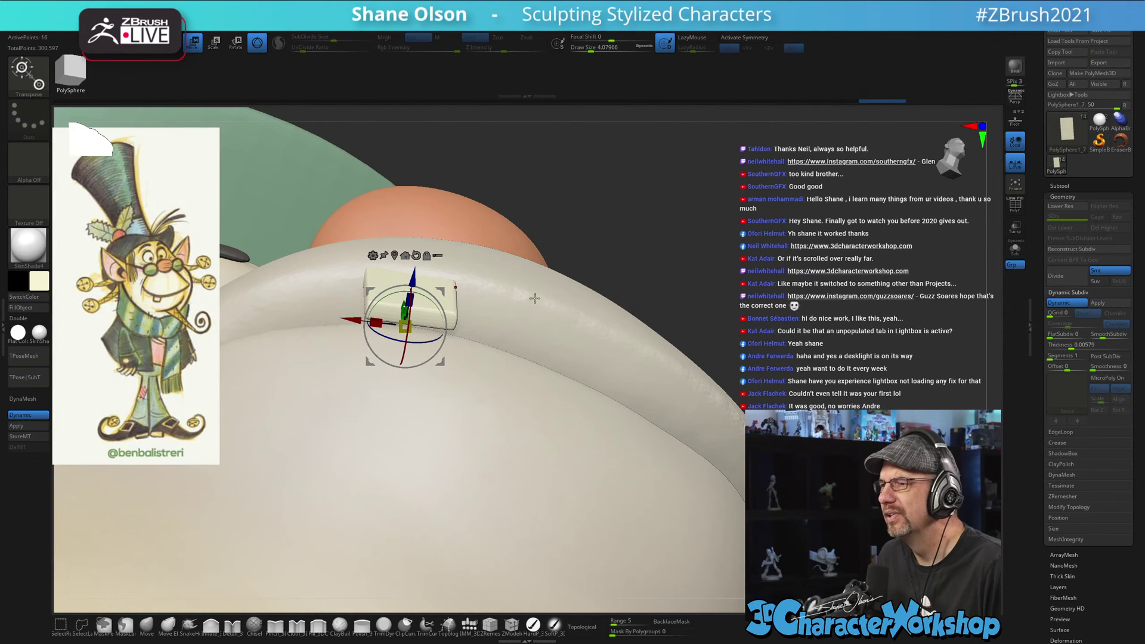
drag(534, 298, 466, 329)
drag(754, 242, 709, 241)
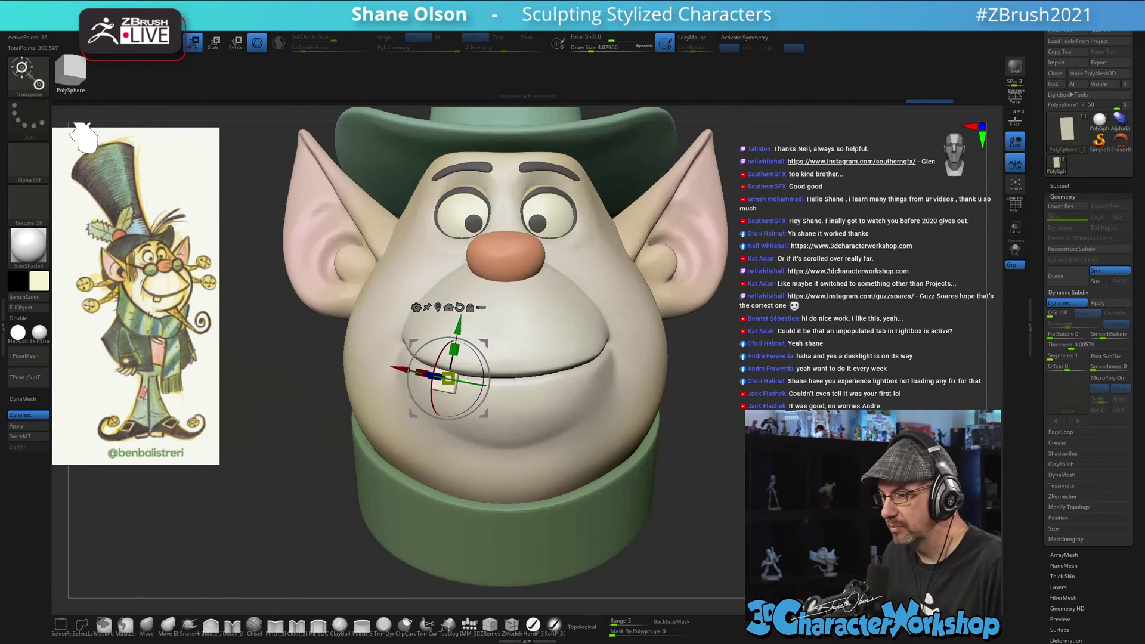
alt+drag(776, 352, 784, 400)
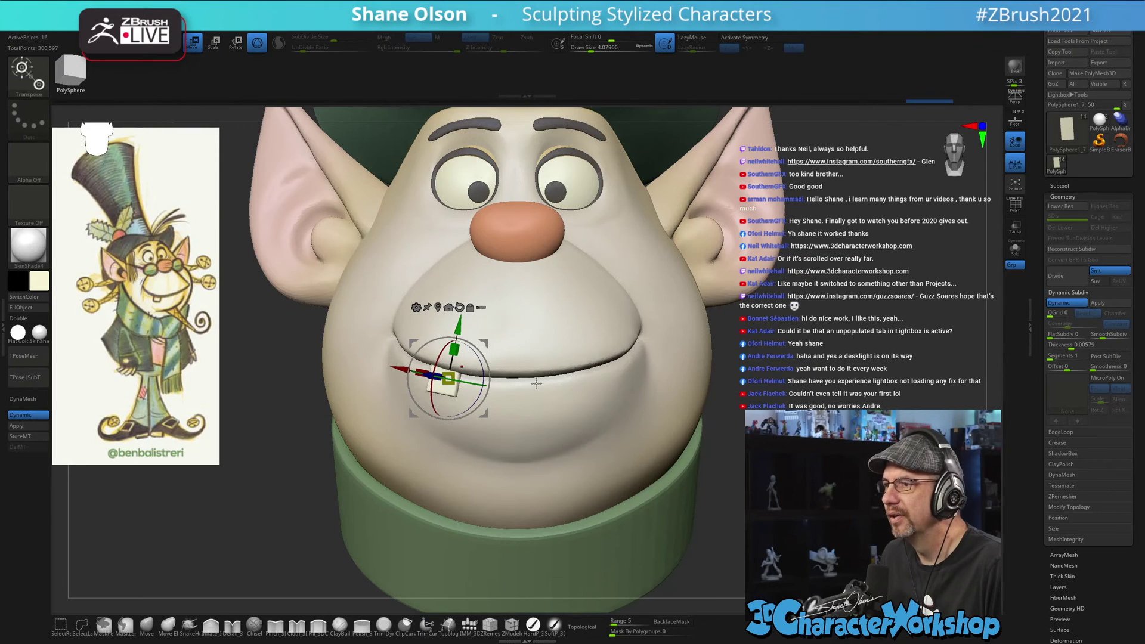
drag(479, 362, 482, 366)
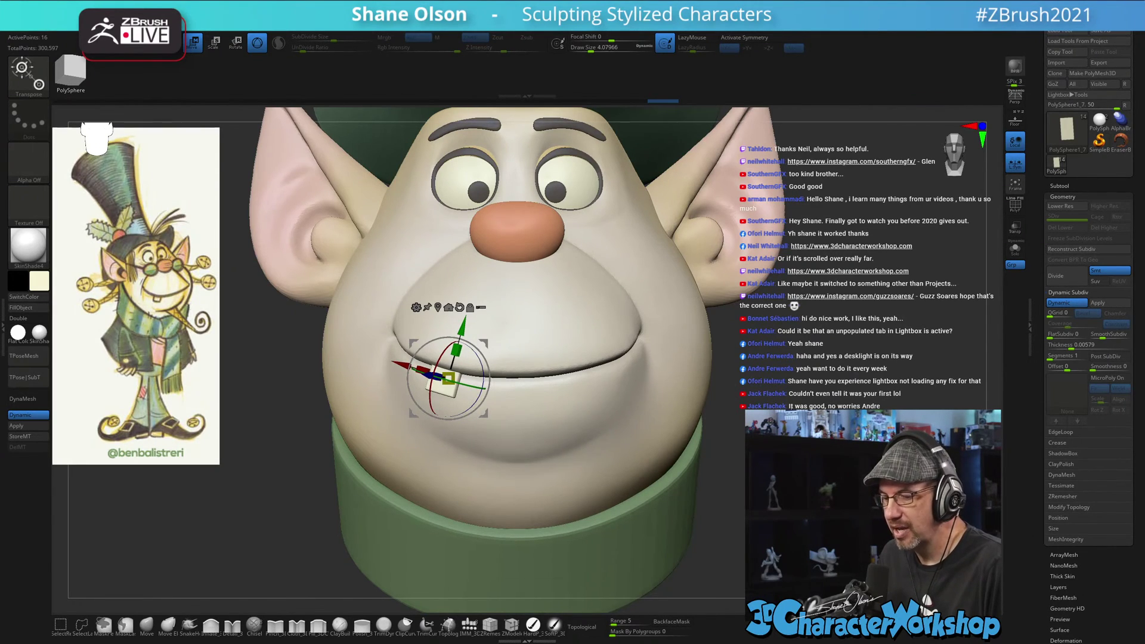
- Select the eyebrows, nudge the outer end of a brow with the Move brush and reduce the draw size to about 27
key(q)
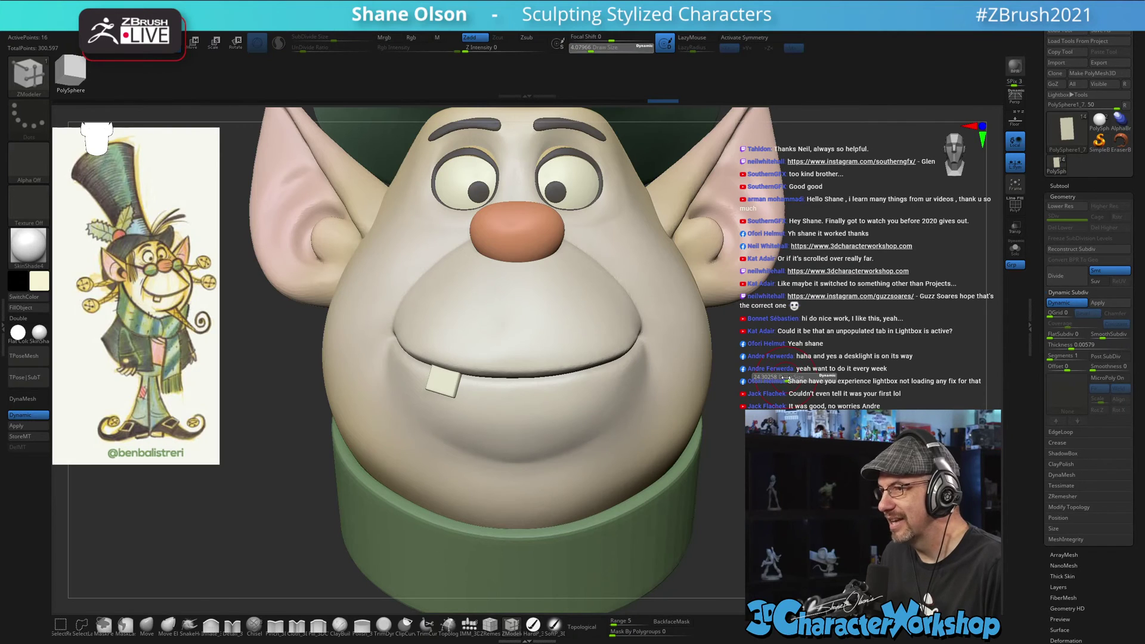
mouse_move(788, 384)
alt+mouse_down()
mouse_move(785, 362)
mouse_move(846, 353)
mouse_move(748, 327)
mouse_move(839, 356)
mouse_move(780, 371)
mouse_move(770, 399)
mouse_move(668, 351)
alt+mouse_up()
alt+click(577, 255)
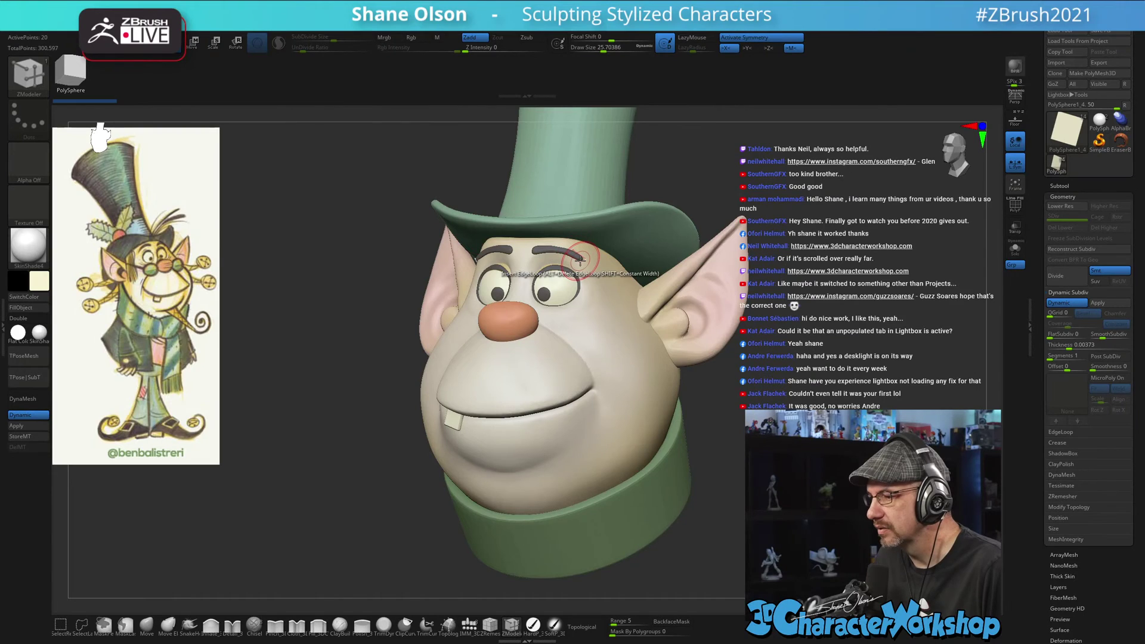
click(145, 625)
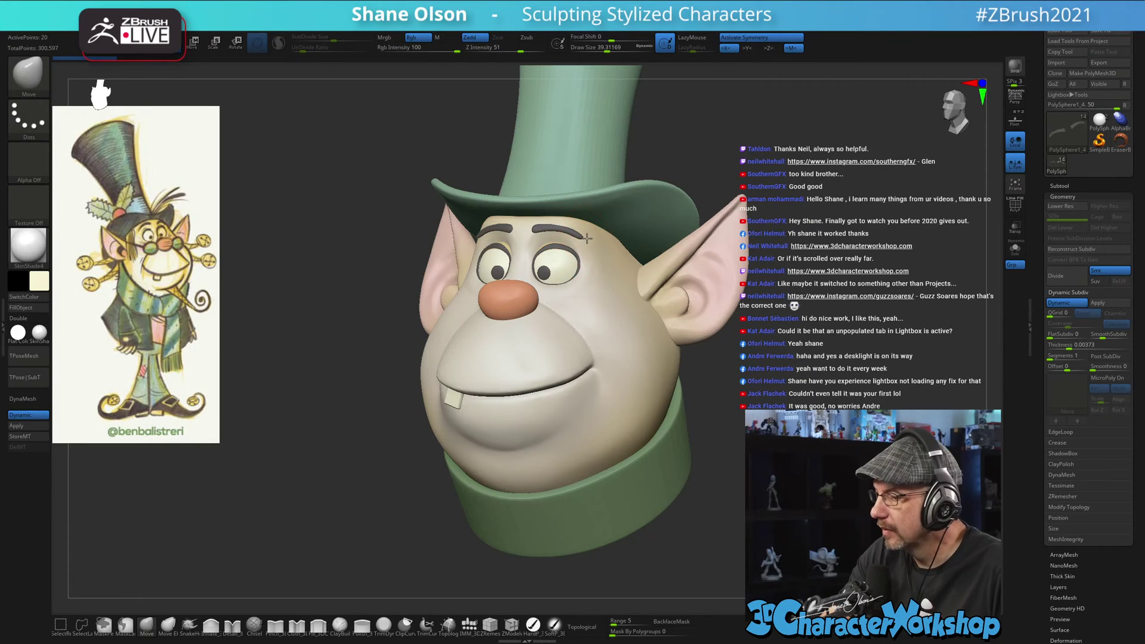
mouse_move(582, 239)
mouse_down()
mouse_move(552, 227)
mouse_move(586, 241)
mouse_up()
key([)
drag(691, 358, 684, 433)
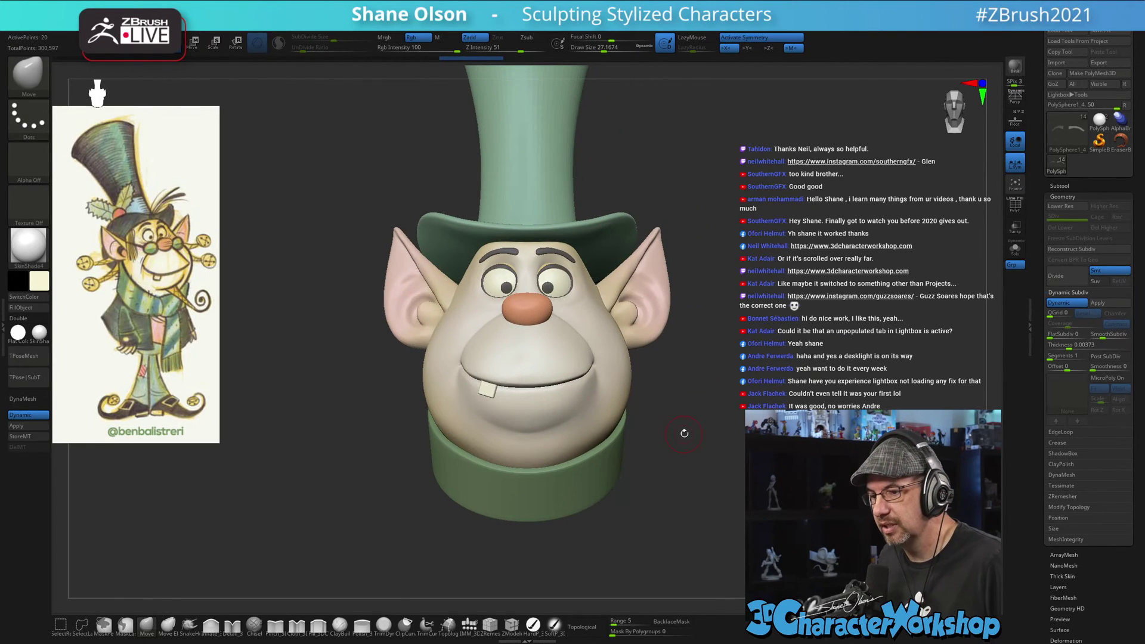
mouse_move(696, 479)
mouse_down()
mouse_move(727, 459)
mouse_move(738, 480)
mouse_up()
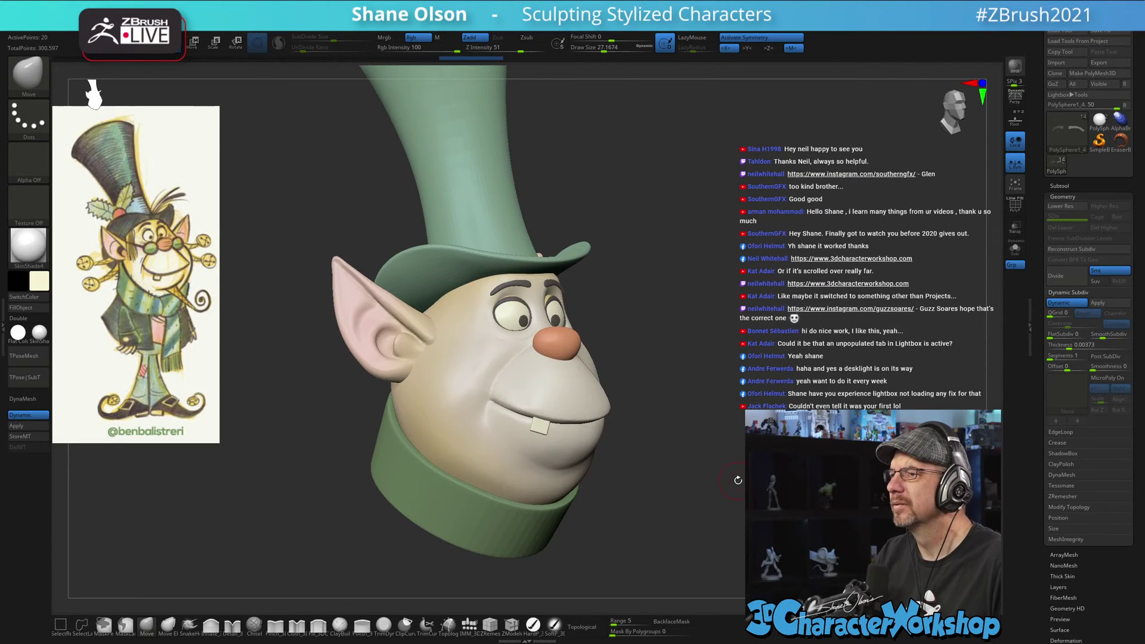
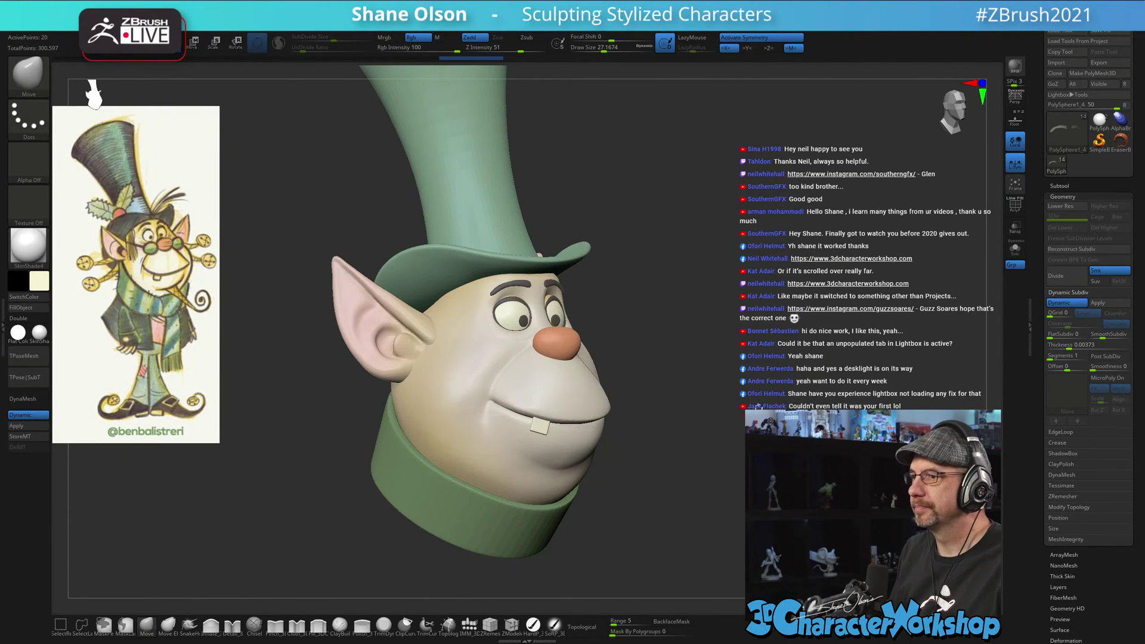
drag(756, 406, 727, 358)
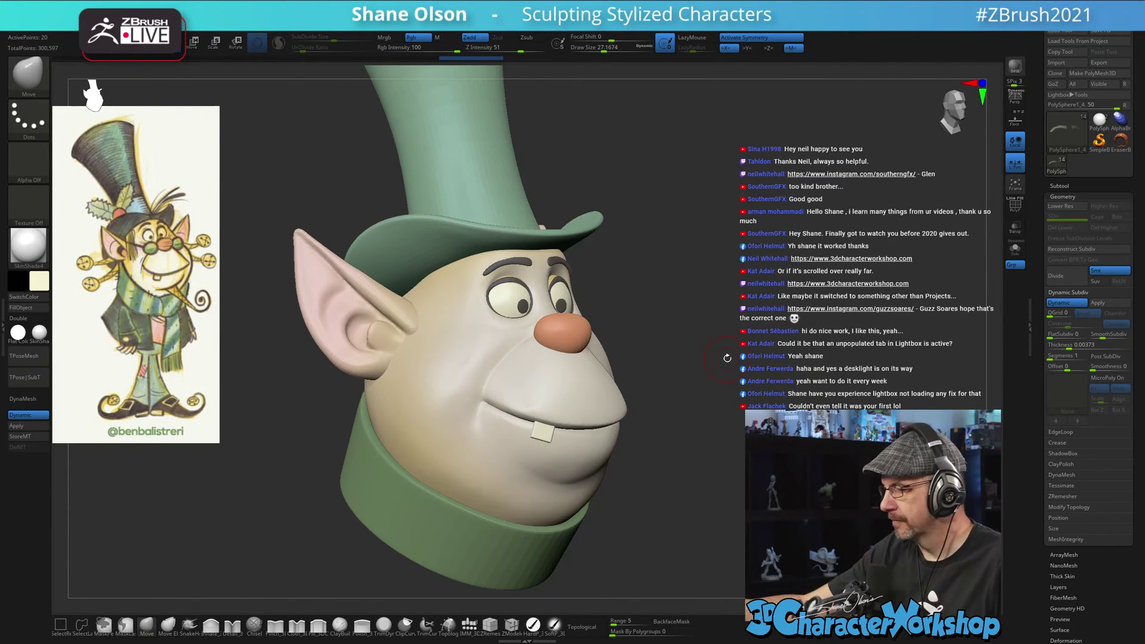
drag(713, 417, 721, 435)
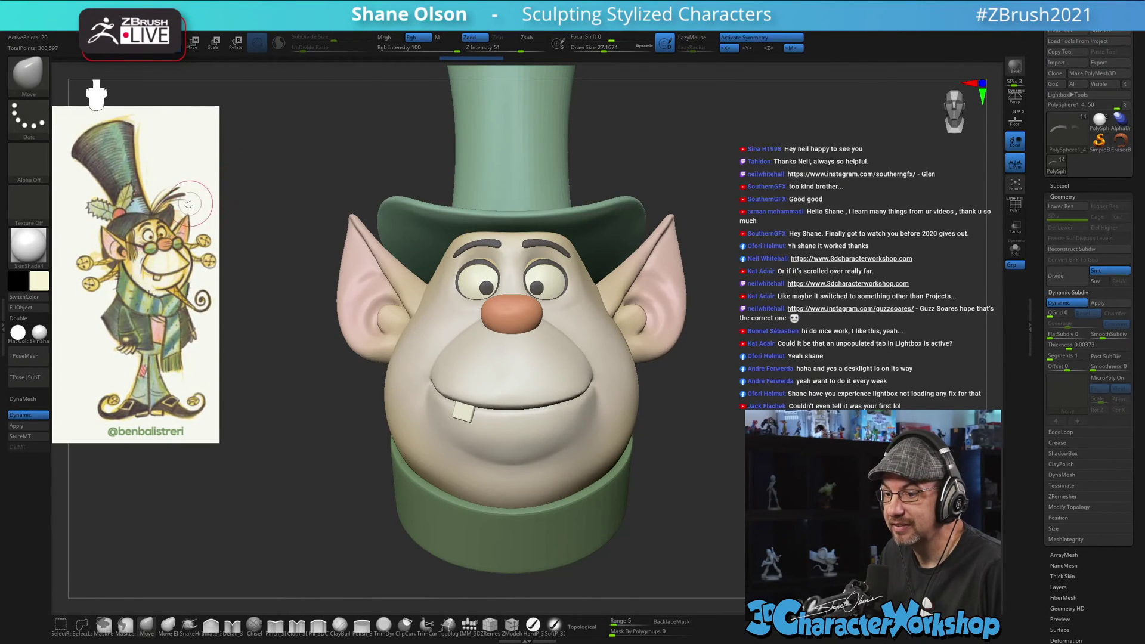
drag(327, 162, 784, 256)
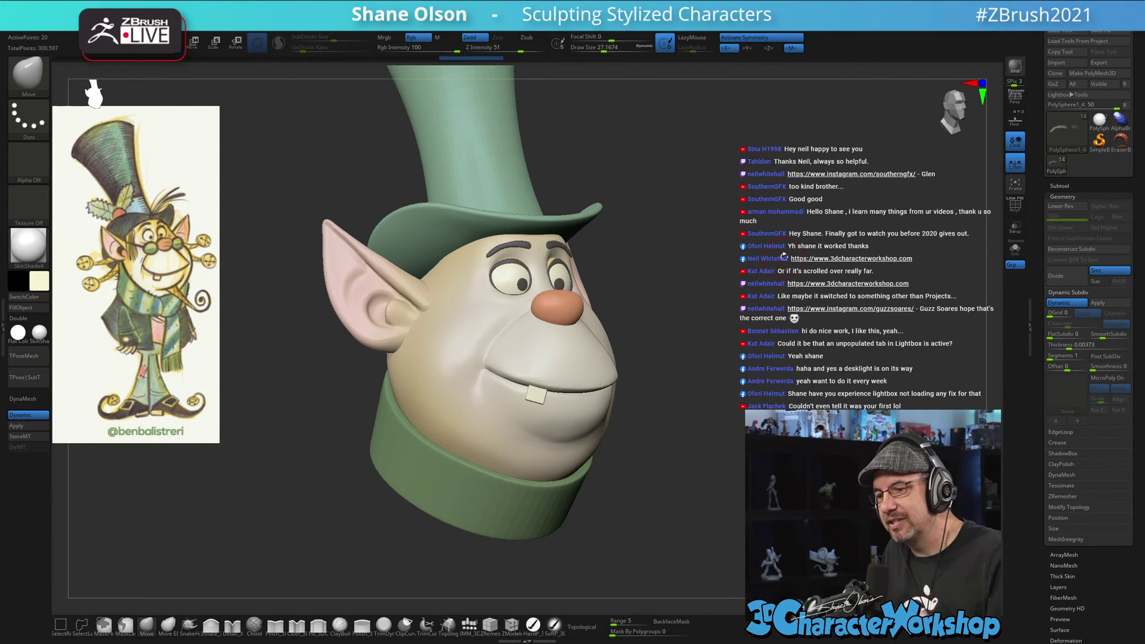
- Insert a mirrored pair of cylinders from the IMM brush beside the nose as the glasses' round lenses
mouse_move(752, 265)
mouse_down()
mouse_move(763, 275)
mouse_move(716, 294)
mouse_up()
alt+drag(795, 406, 783, 404)
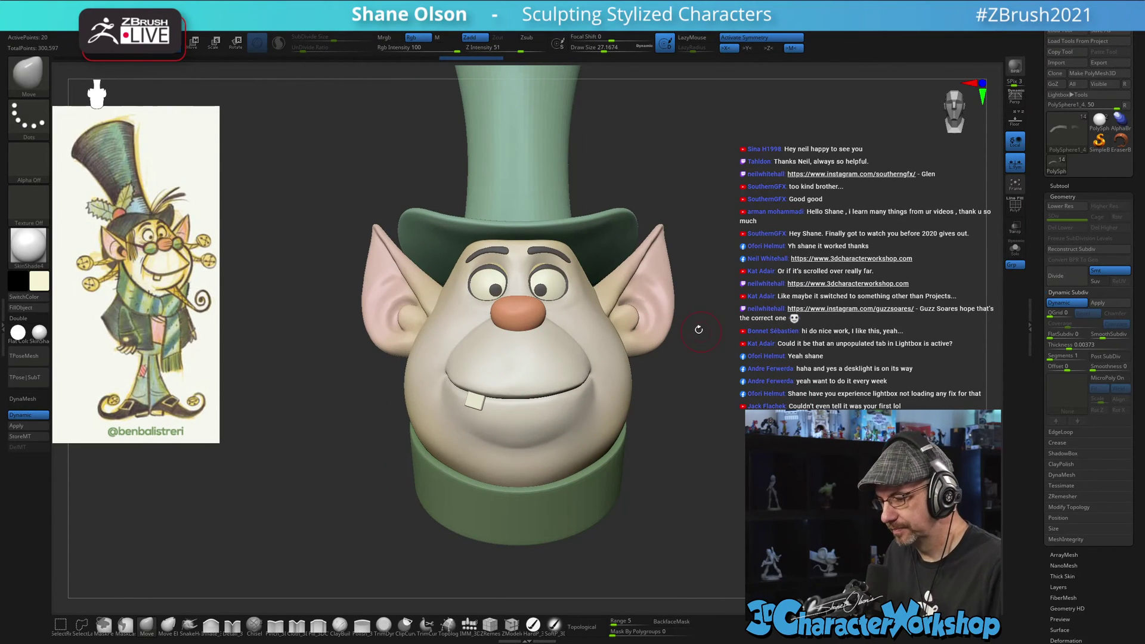
click(472, 624)
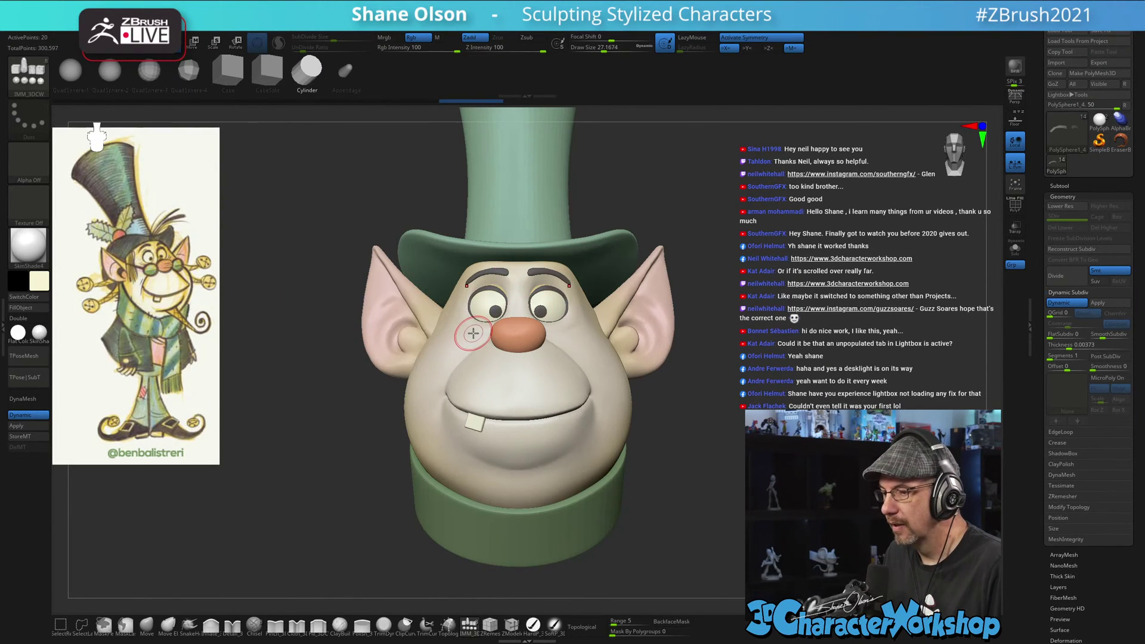
drag(473, 333, 491, 352)
key(ctrl)
key(w)
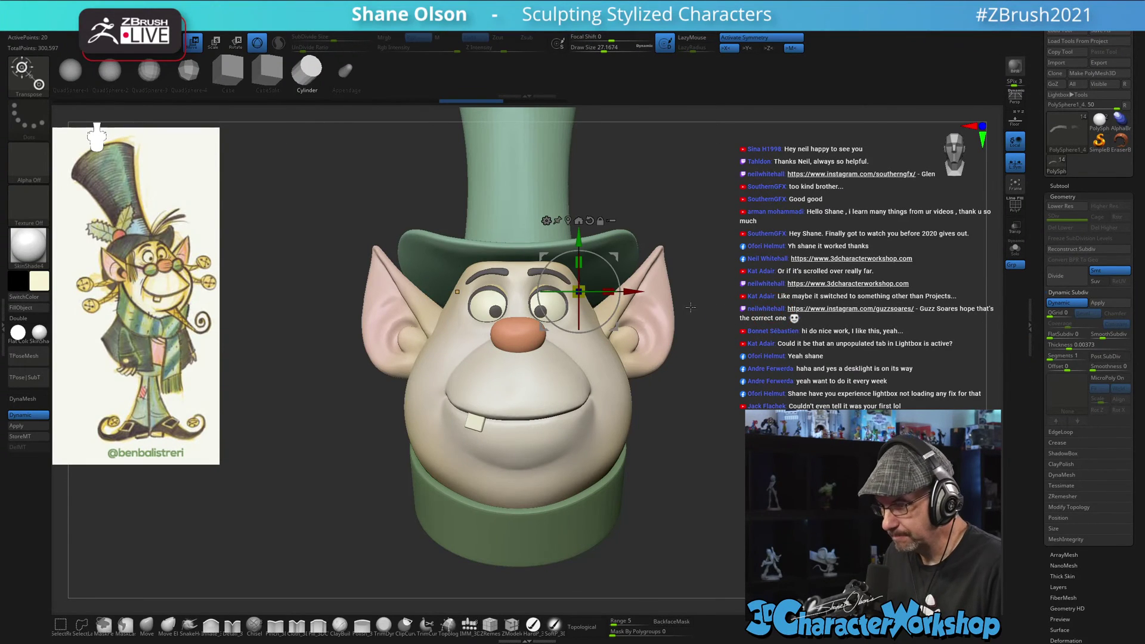
key(q)
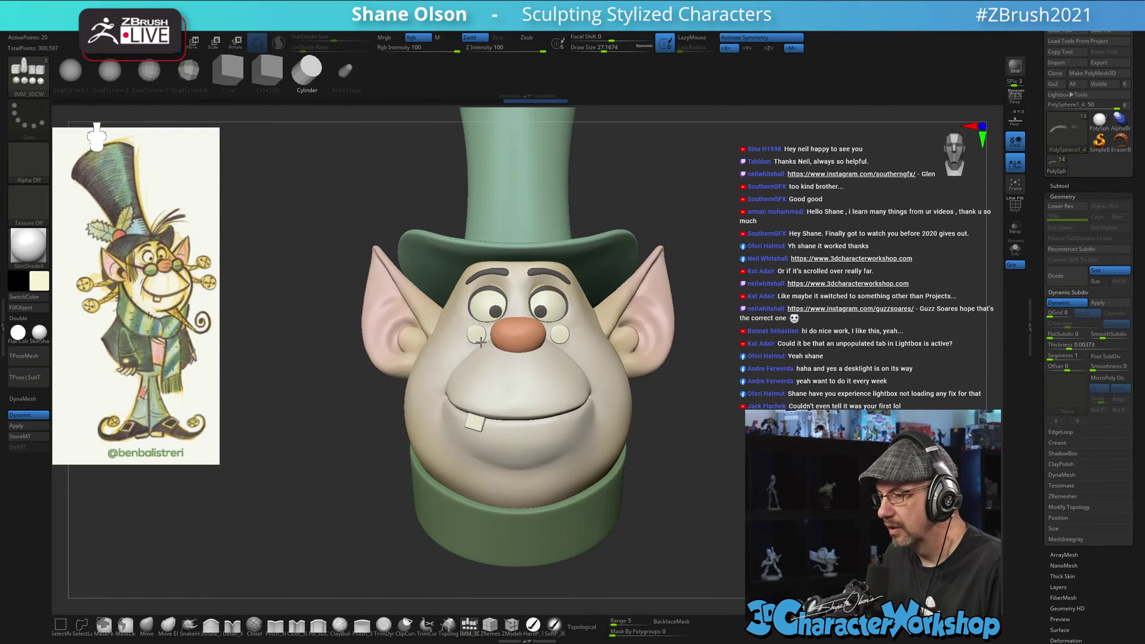
drag(481, 341, 486, 350)
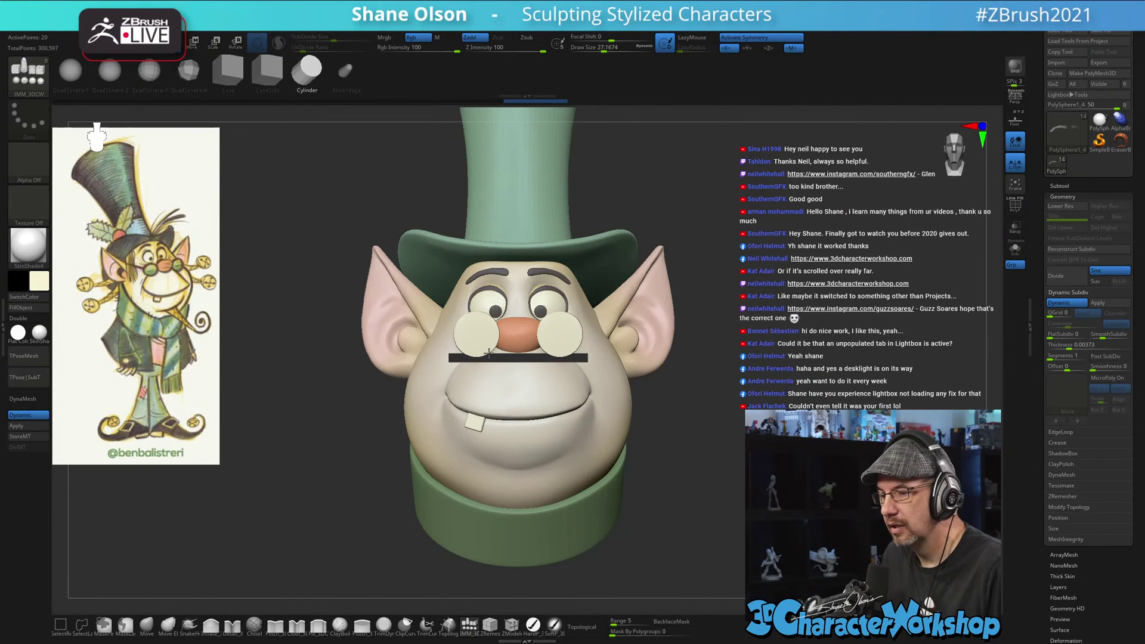
- Flatten the inserted cylinders into thin discs in front of the face and shift them outward on either side of the nose
mouse_move(713, 412)
mouse_down()
mouse_move(738, 416)
mouse_move(714, 396)
mouse_up()
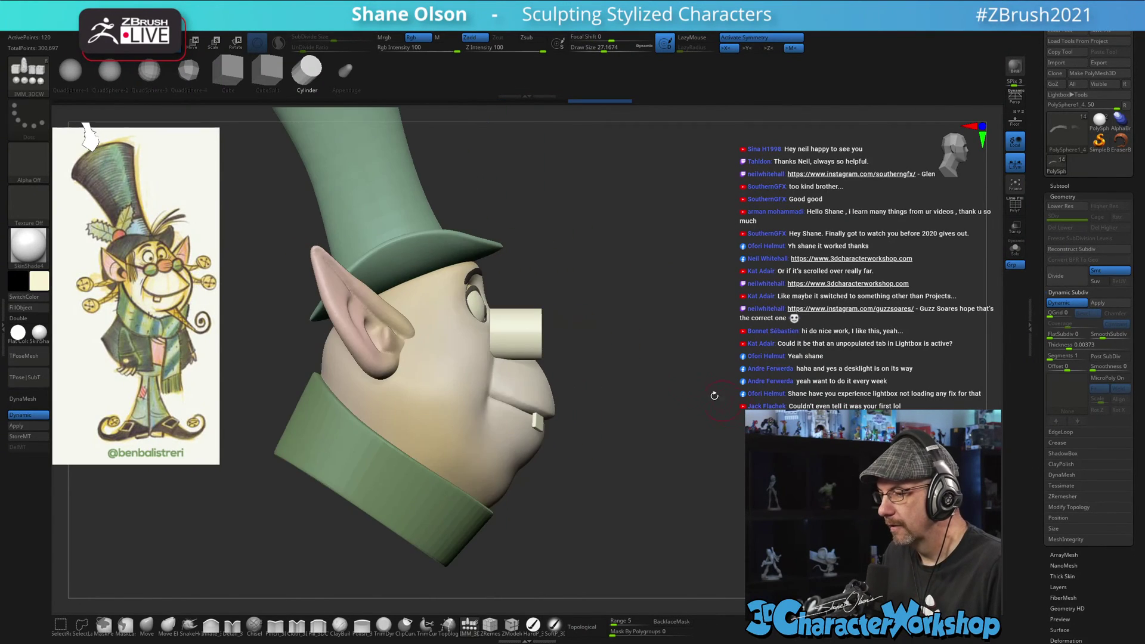
key(w)
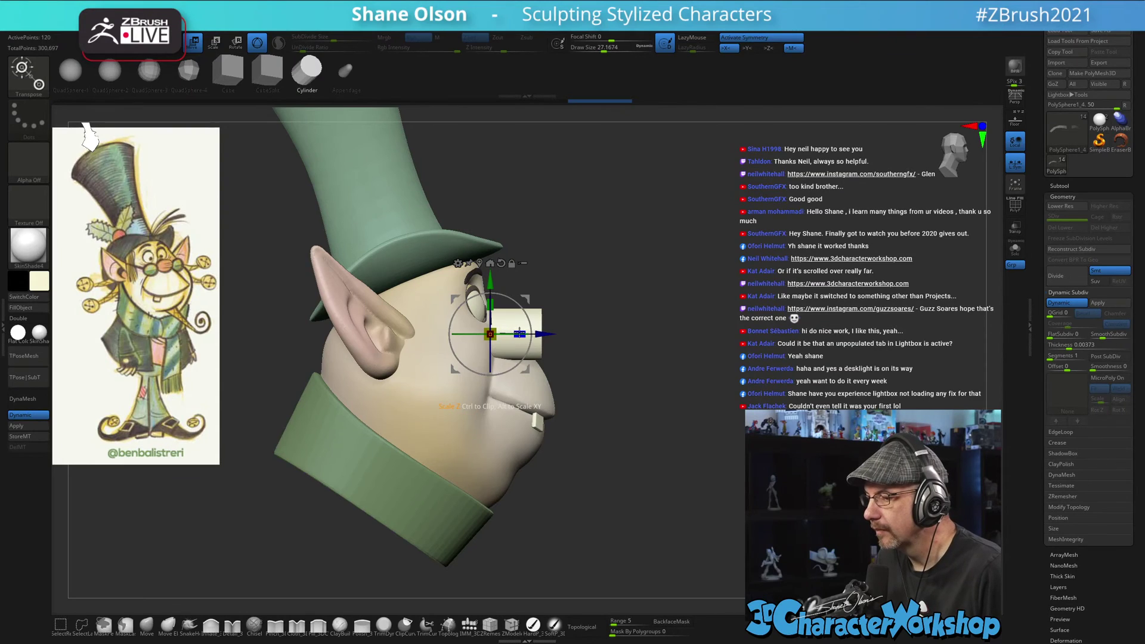
drag(520, 333, 560, 334)
drag(701, 341, 640, 349)
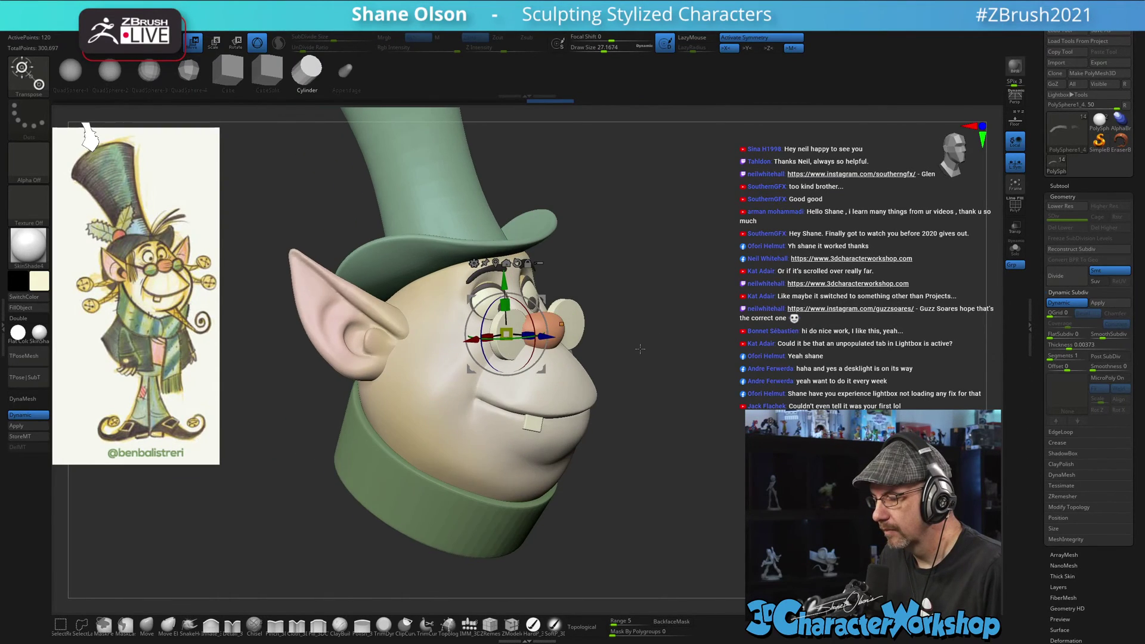
drag(747, 352, 626, 337)
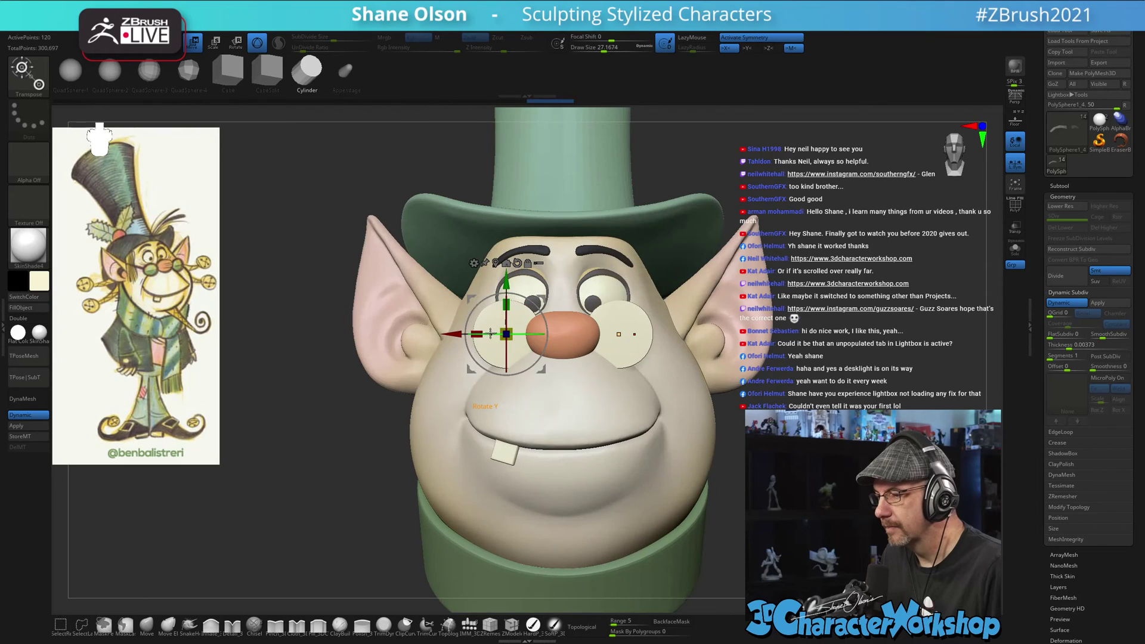
drag(465, 334, 451, 334)
alt+drag(839, 457, 830, 385)
mouse_move(796, 338)
mouse_down()
mouse_move(799, 406)
mouse_move(818, 369)
mouse_up()
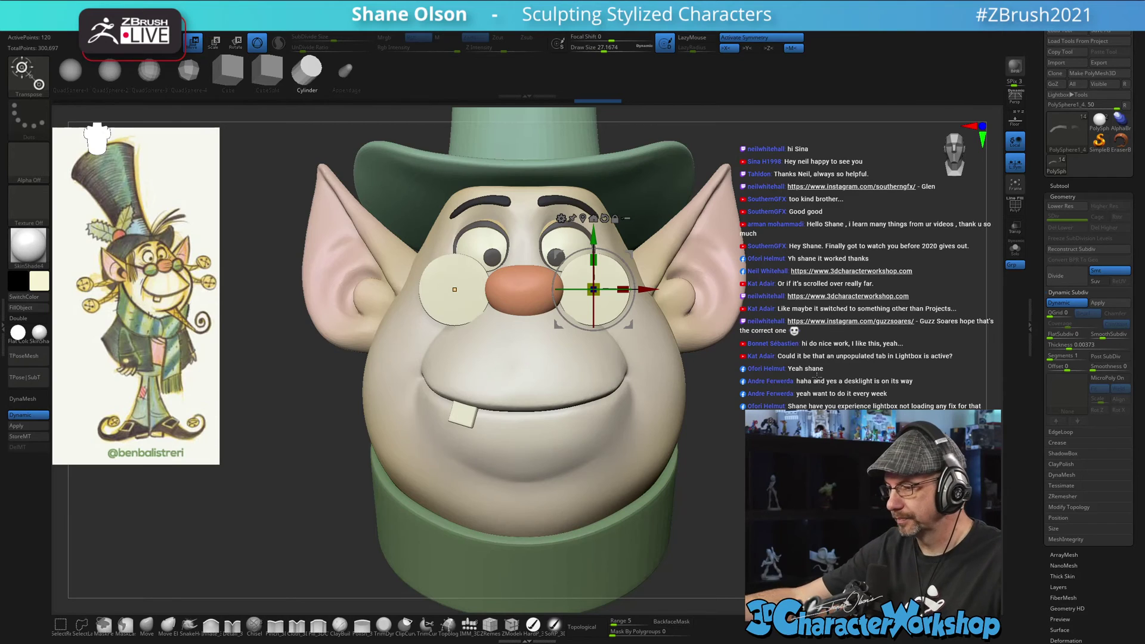
- Split the two lens discs off the eyebrows into their own subtool, then select that subtool with polyframe display on
key(space)
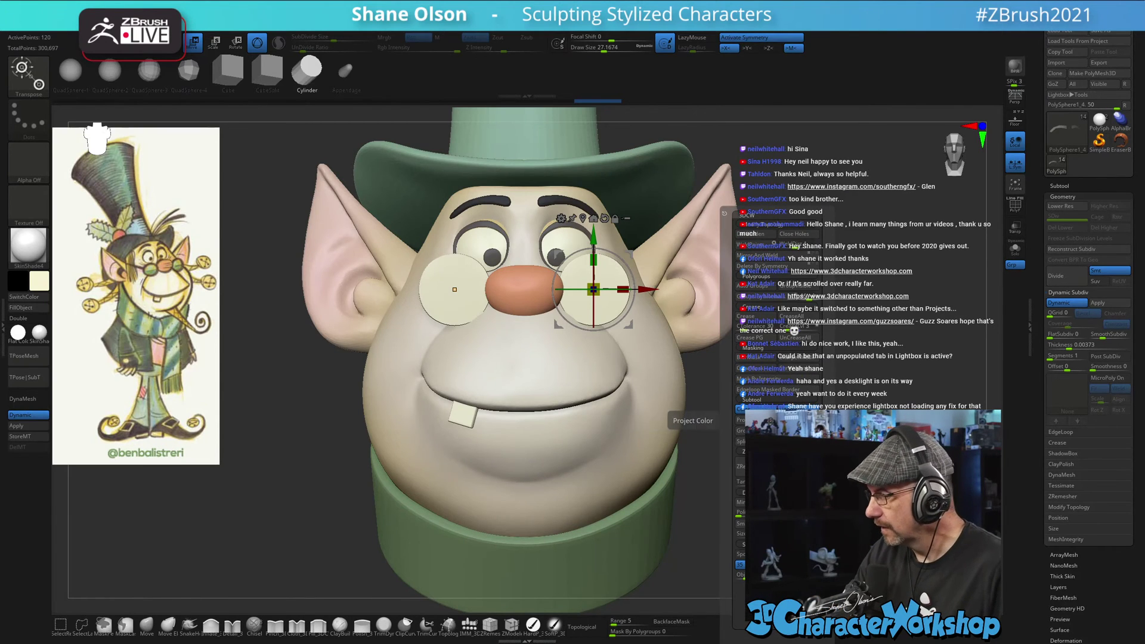
click(759, 441)
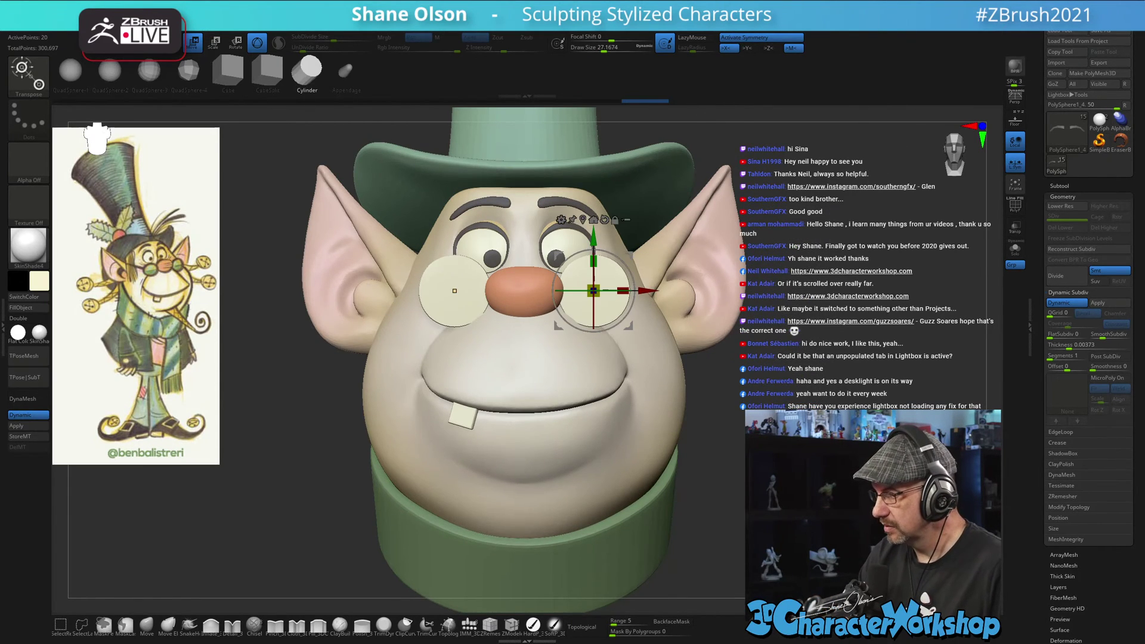
alt+drag(802, 379, 803, 395)
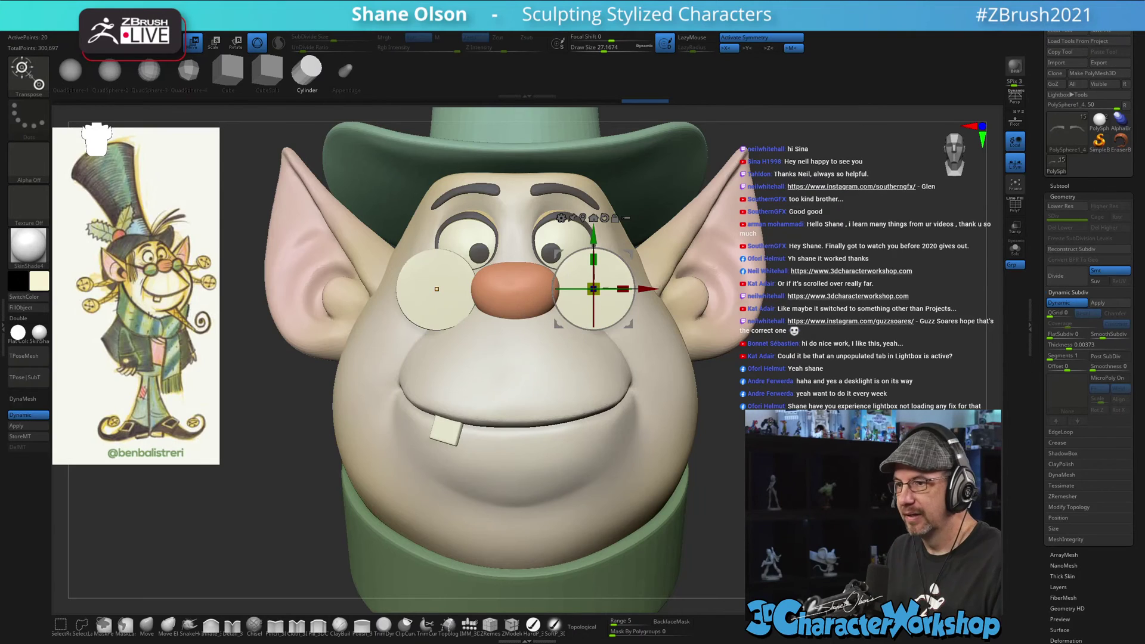
drag(722, 350, 788, 382)
key(shift+f)
alt+click(410, 322)
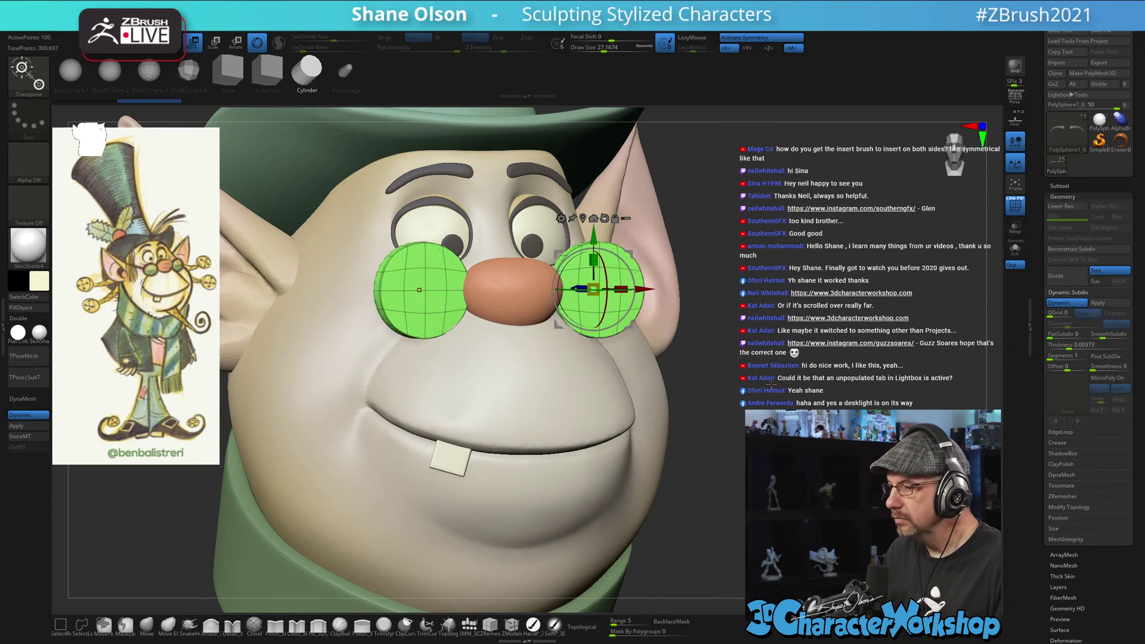
- Duplicate the lens disc subtool to get a copy for building the glasses' frames
drag(766, 322, 814, 354)
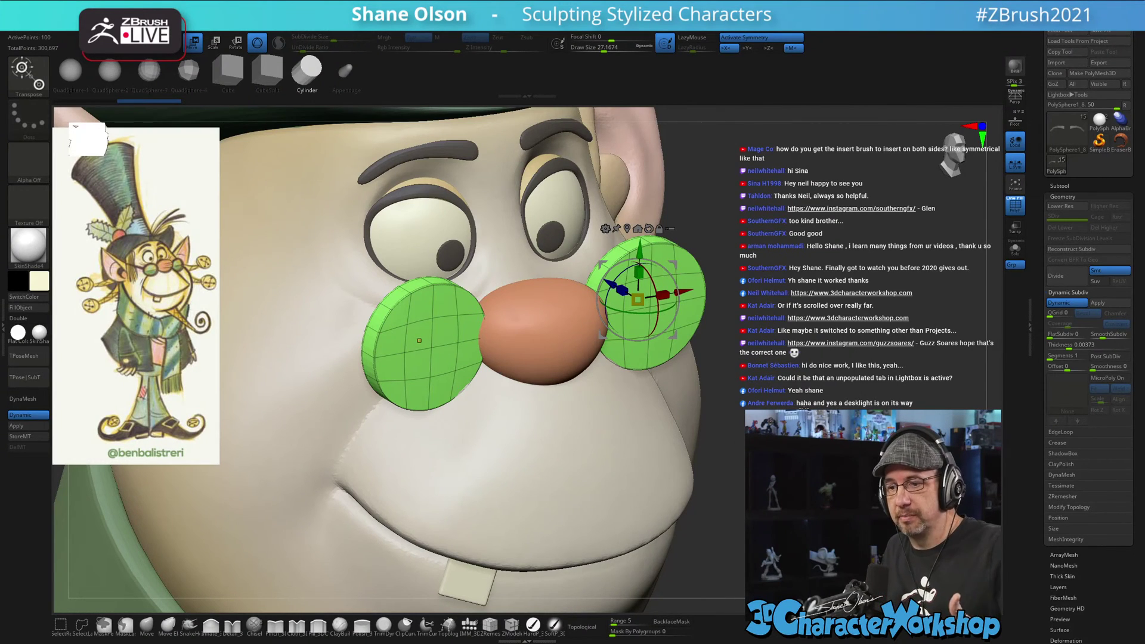
mouse_move(810, 385)
alt+mouse_down()
mouse_move(815, 352)
mouse_move(827, 382)
alt+mouse_up()
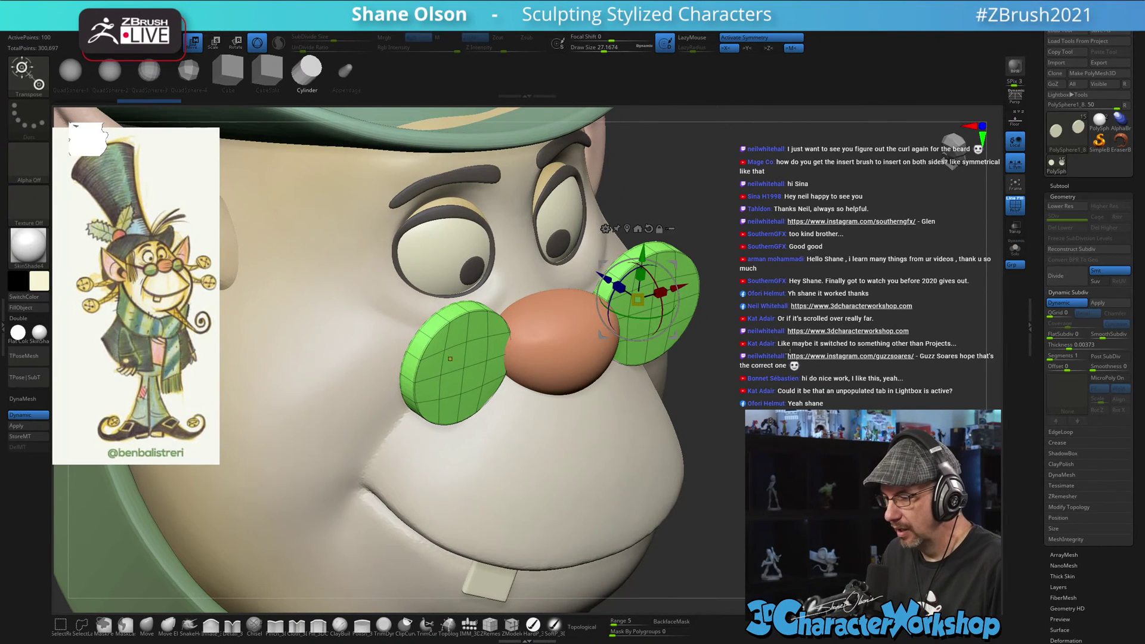
mouse_move(789, 352)
alt+mouse_down()
mouse_move(783, 374)
mouse_move(762, 362)
mouse_move(781, 361)
alt+mouse_up()
key(q)
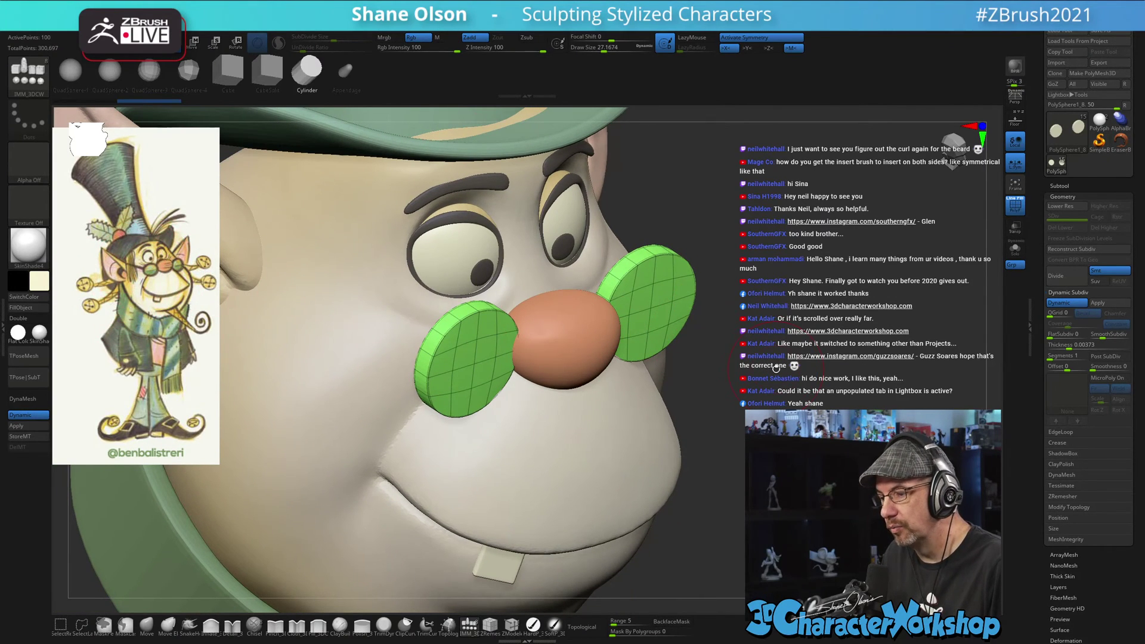
alt+drag(775, 369, 771, 344)
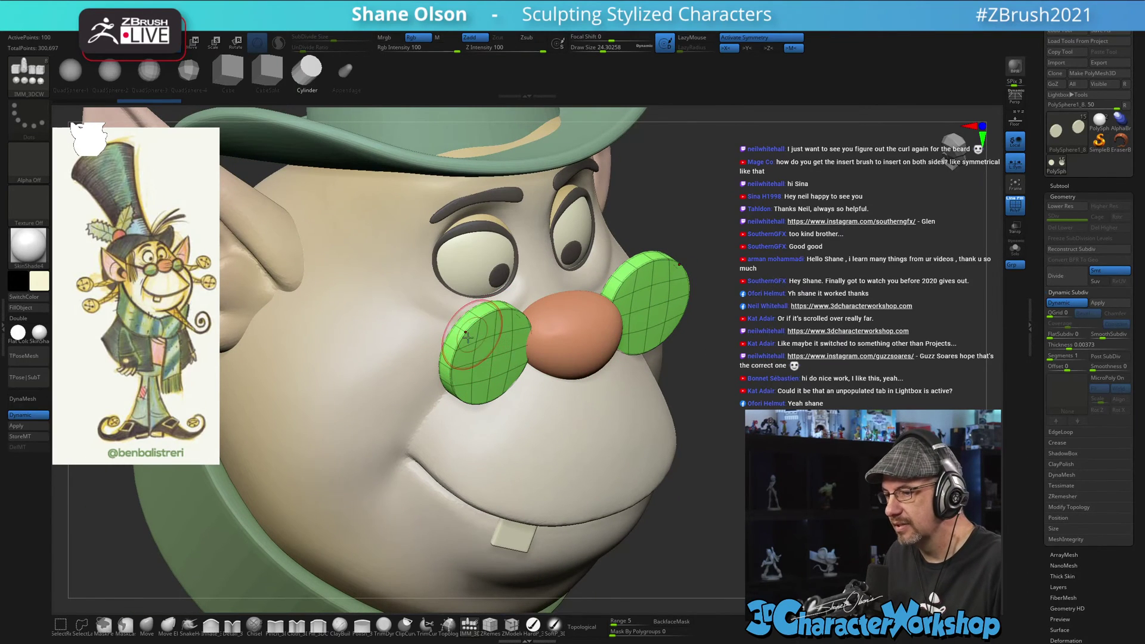
alt+drag(778, 363, 780, 319)
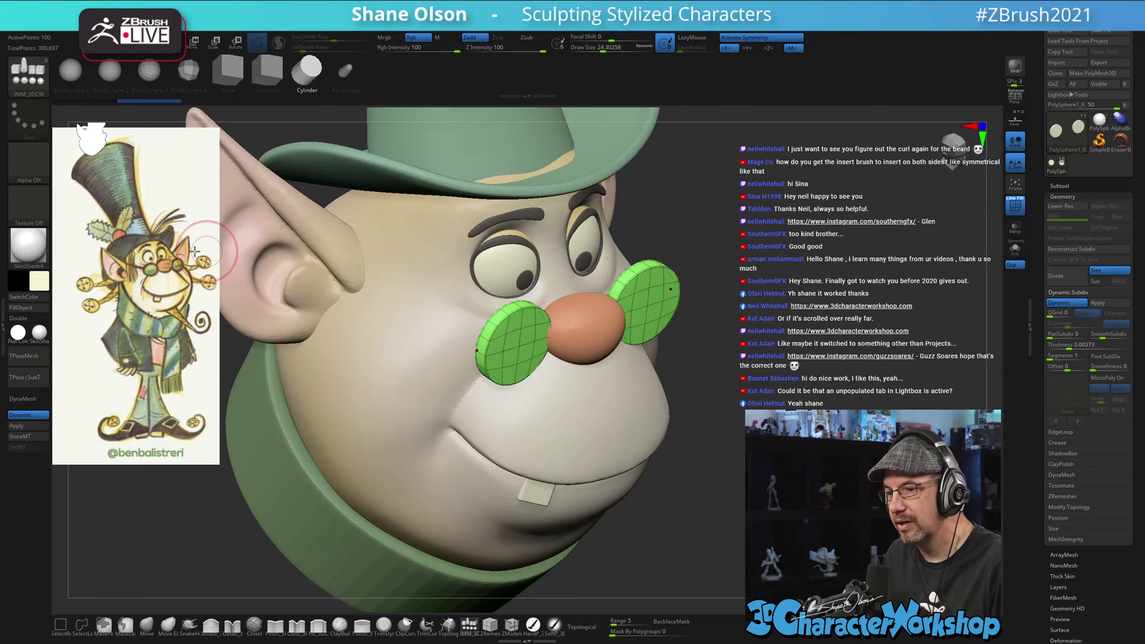
alt+drag(788, 346, 793, 372)
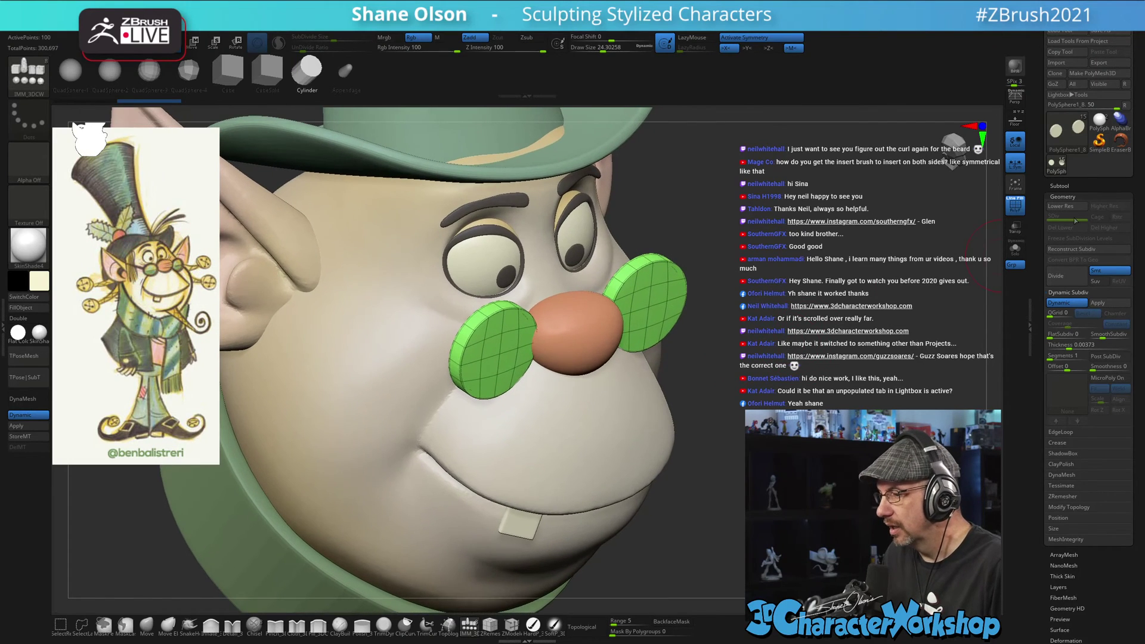
click(1071, 186)
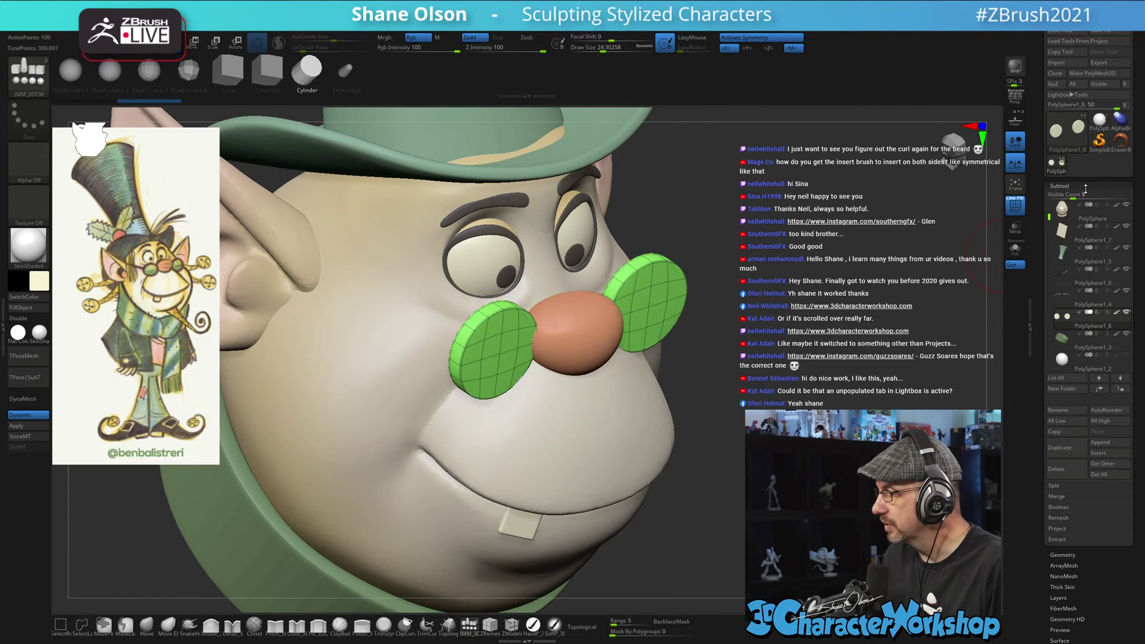
click(1067, 447)
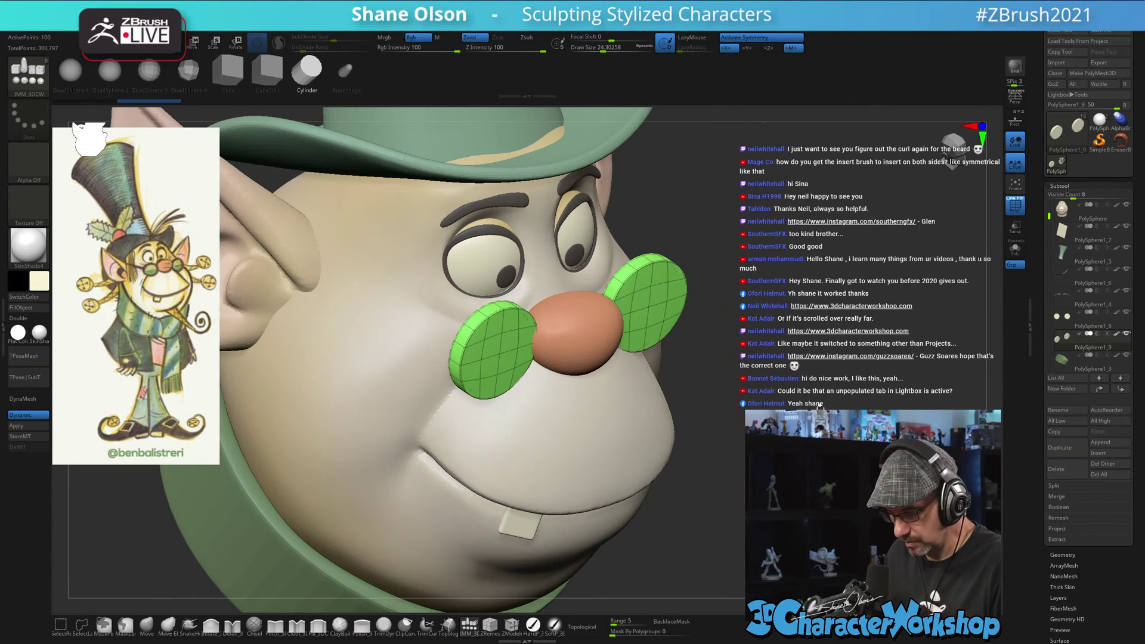
- Polygroup the duplicated discs by normals and apply Mirror And Weld so both sides share matching groups
key(space)
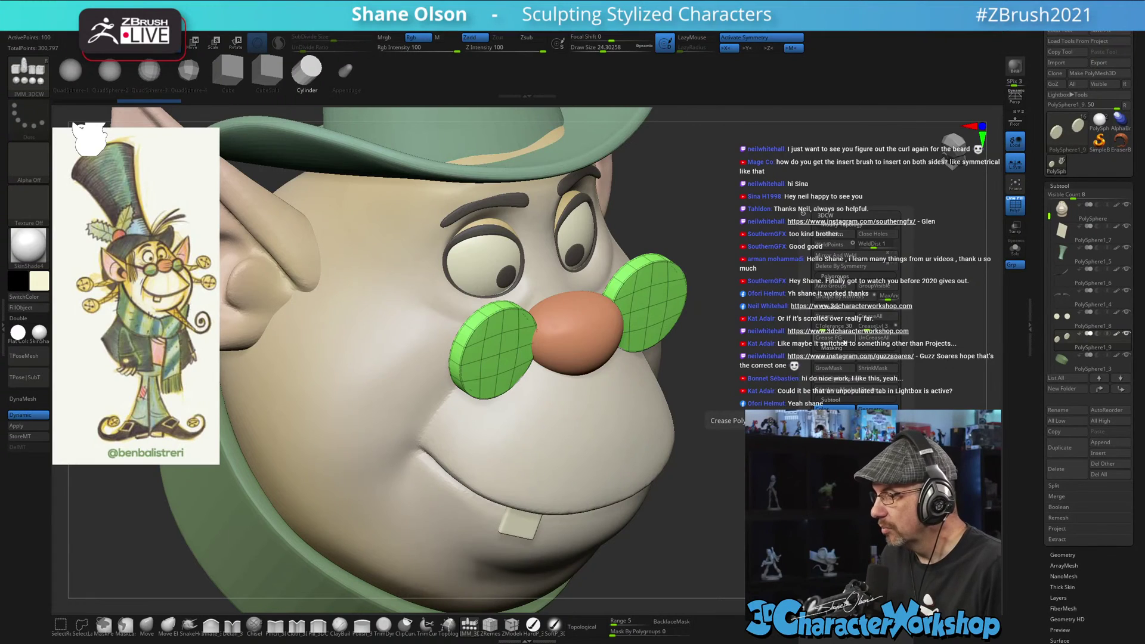
click(834, 301)
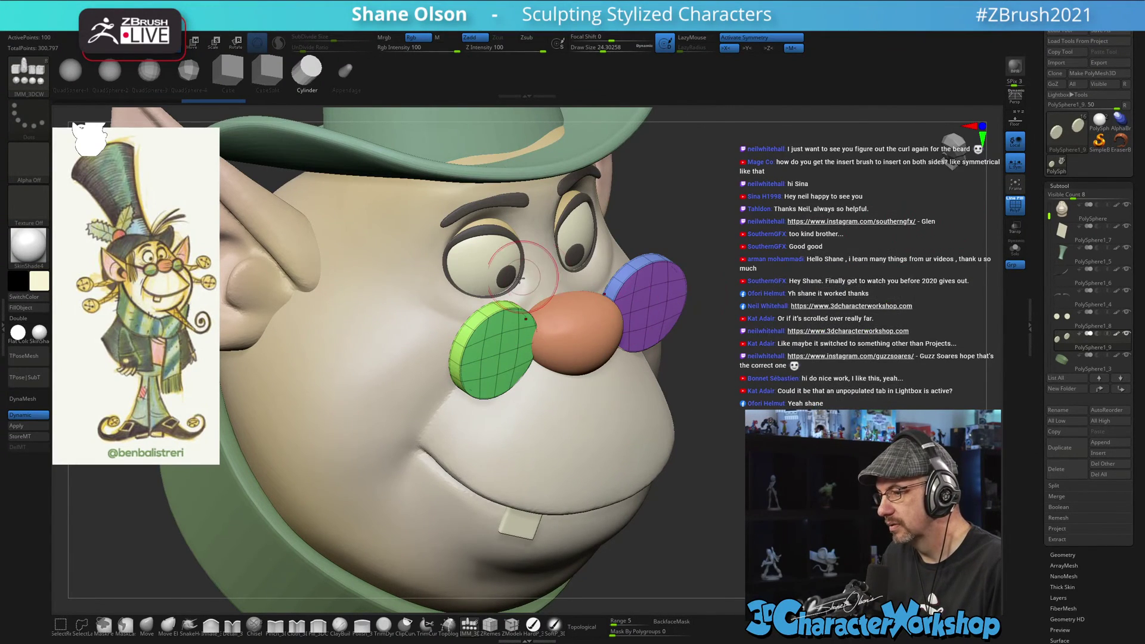
alt+drag(753, 316, 758, 327)
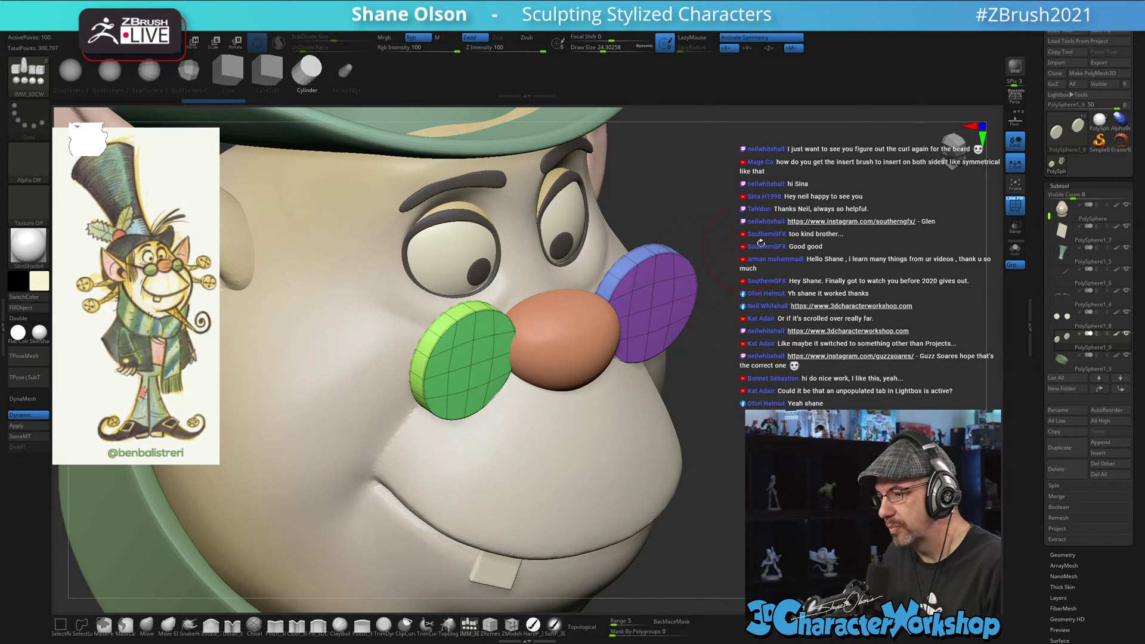
drag(784, 341, 720, 353)
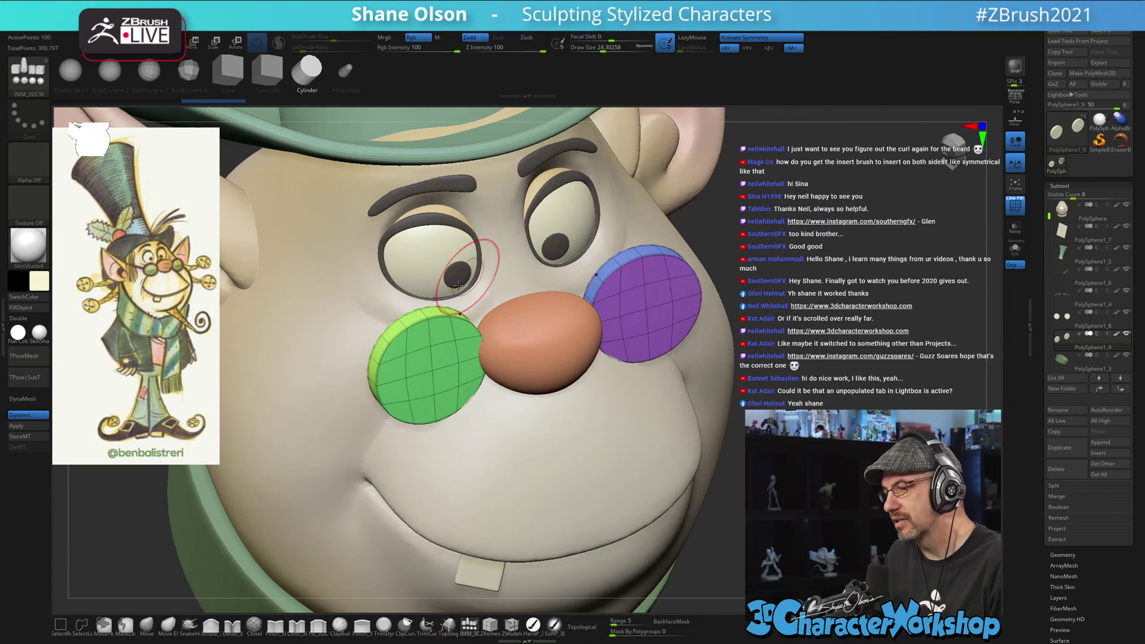
key(space)
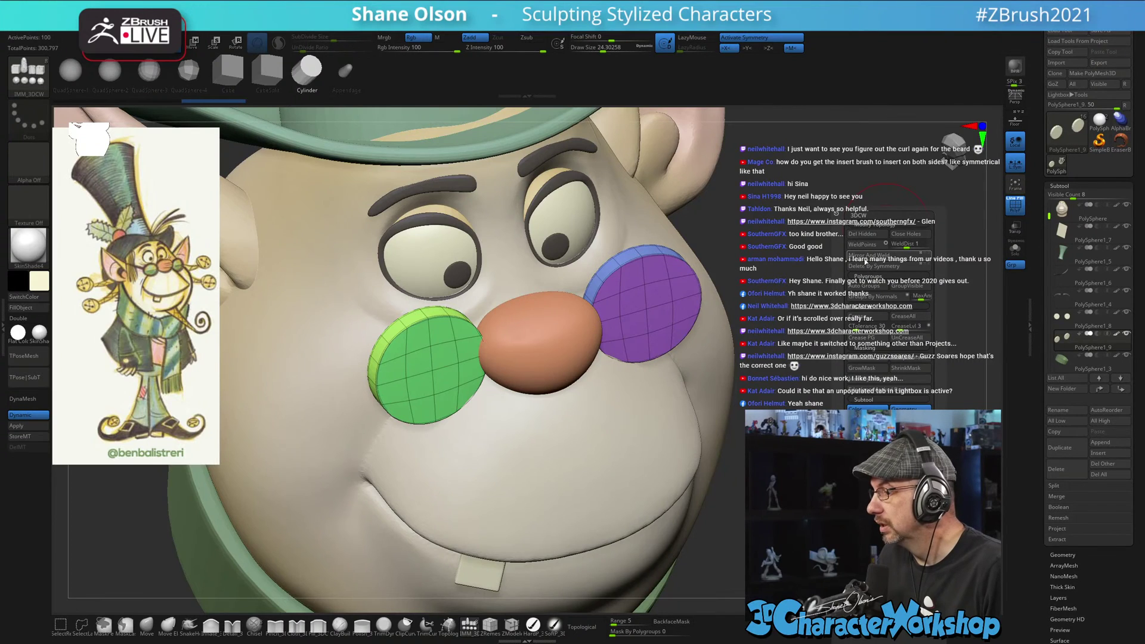
click(865, 261)
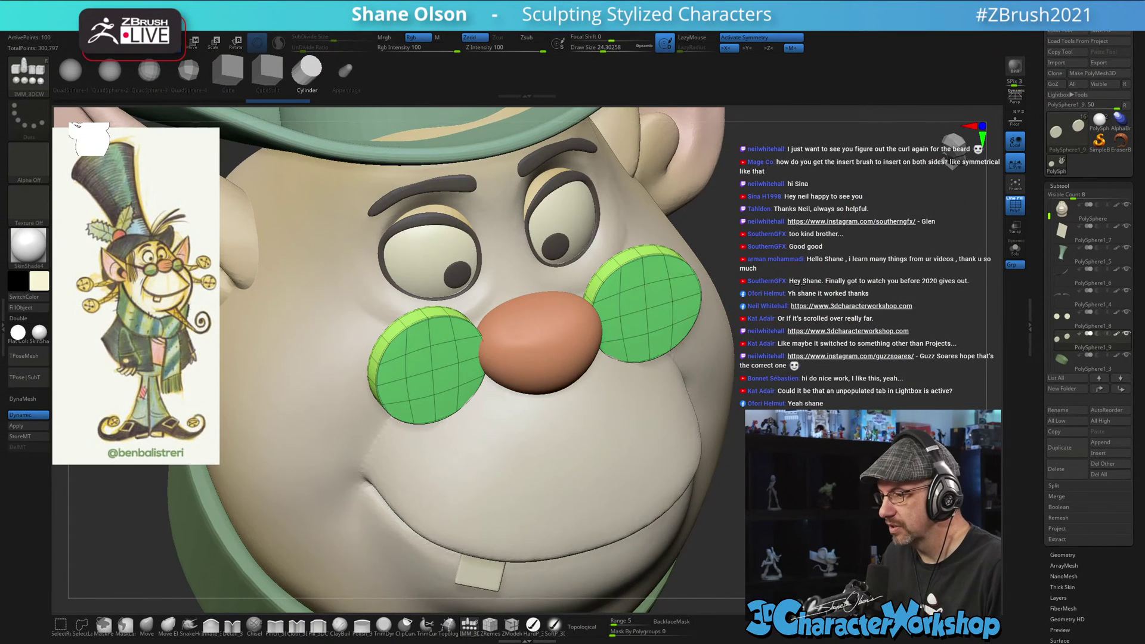
- Hide the flat front and back faces of the duplicated discs so only their rim strips stay visible
mouse_move(784, 287)
mouse_down()
mouse_move(827, 274)
mouse_move(769, 271)
mouse_move(712, 394)
mouse_move(703, 283)
mouse_up()
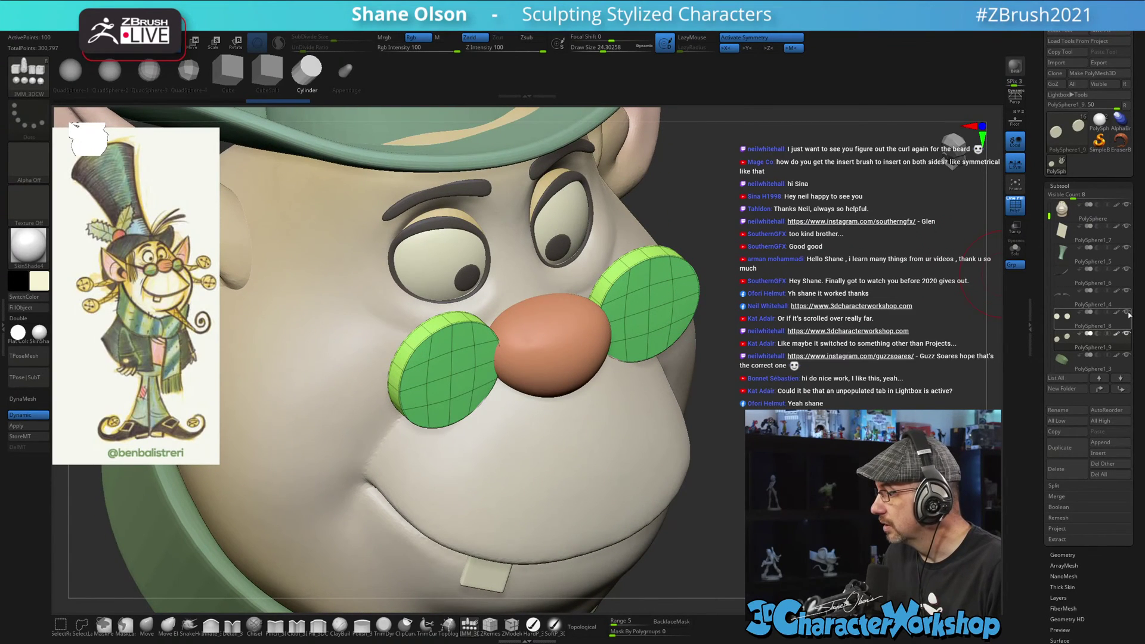
ctrl+shift+click(652, 307)
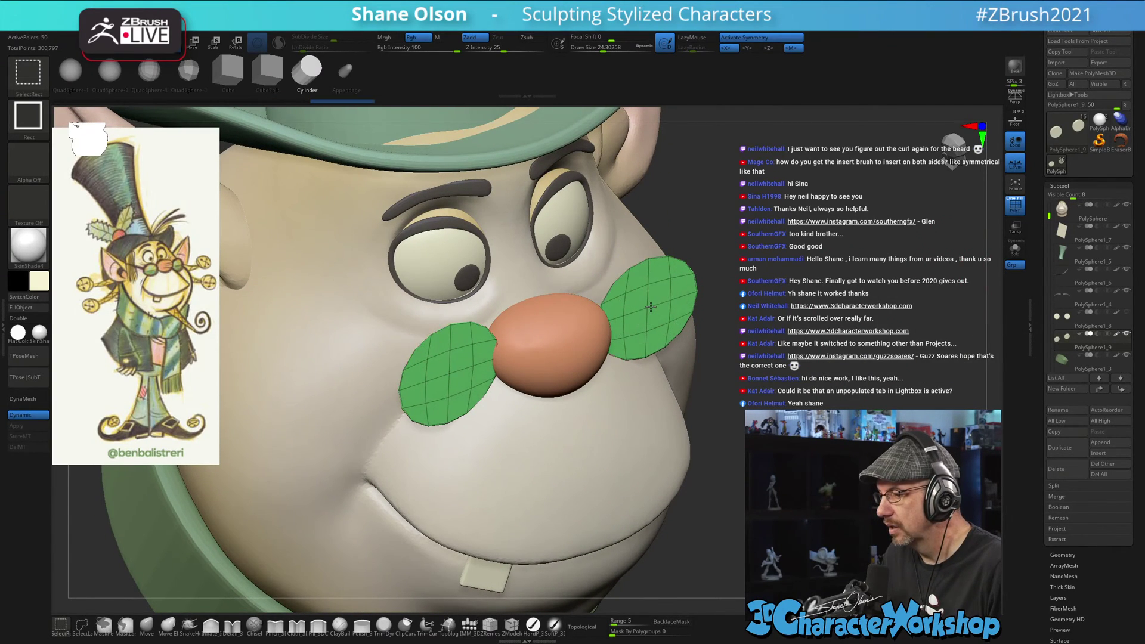
ctrl+shift+click(652, 307)
mouse_move(702, 268)
mouse_down()
mouse_move(732, 325)
mouse_move(742, 322)
mouse_up()
ctrl+shift+click(554, 460)
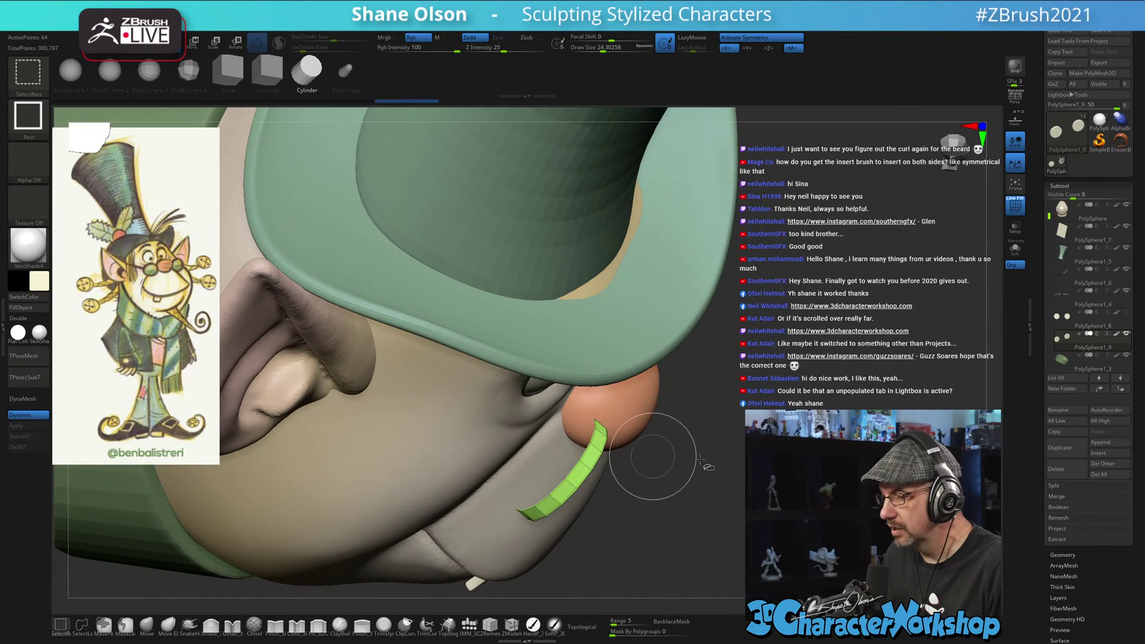
drag(686, 459, 656, 349)
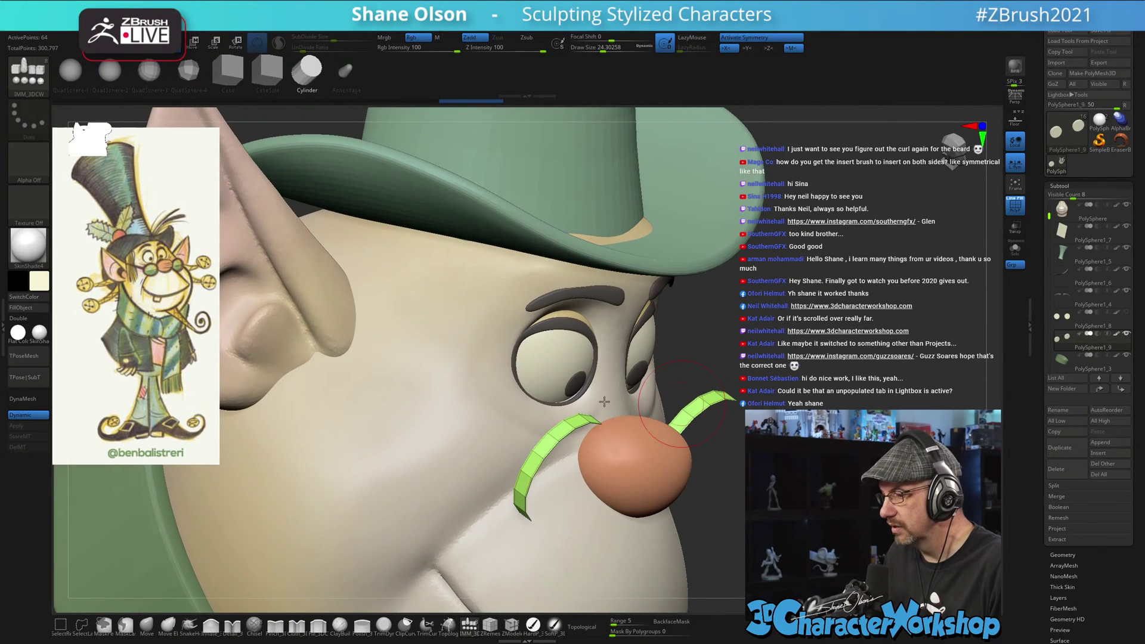
- Turn on double-sided display for the rim strips and delete their hidden faces
click(36, 319)
alt+drag(894, 477, 863, 366)
key(space)
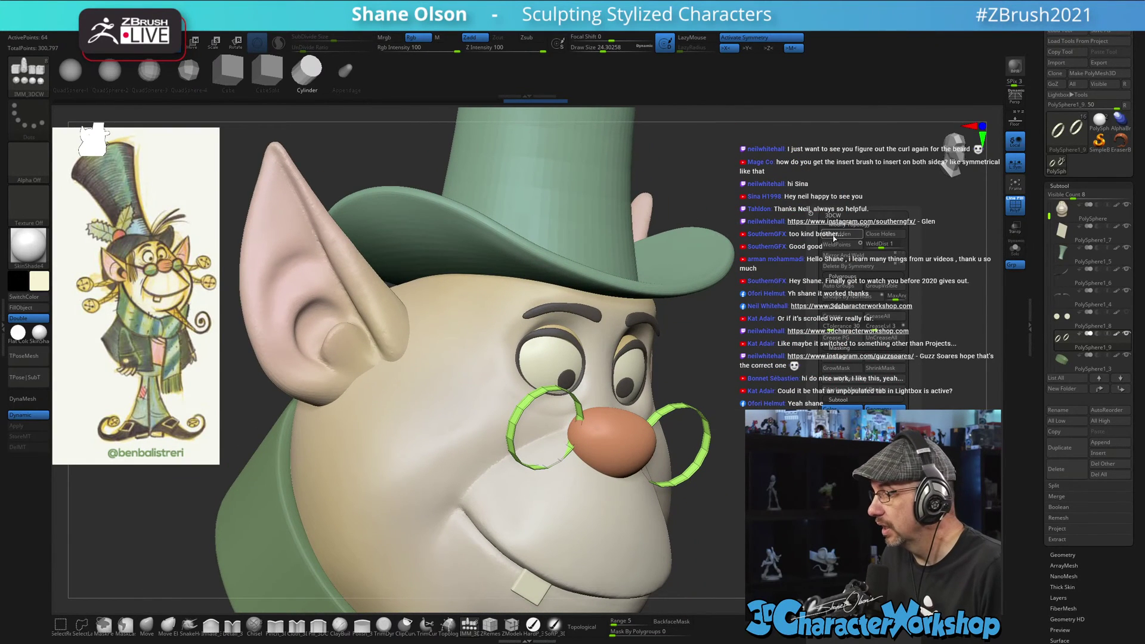
click(841, 234)
drag(913, 194, 872, 407)
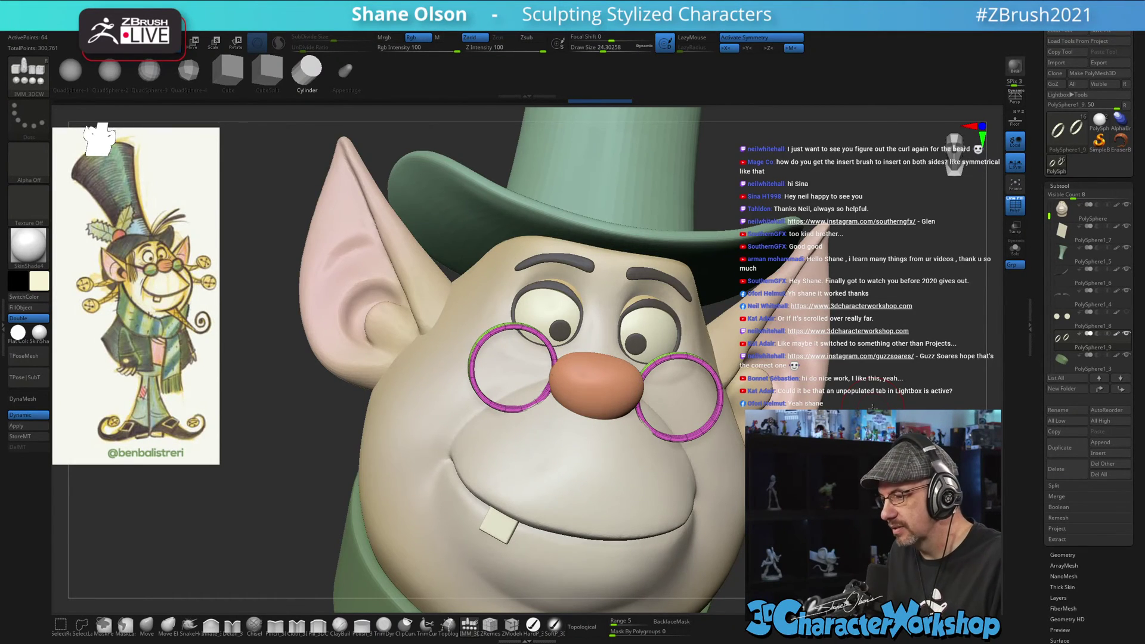
alt+drag(871, 408, 891, 438)
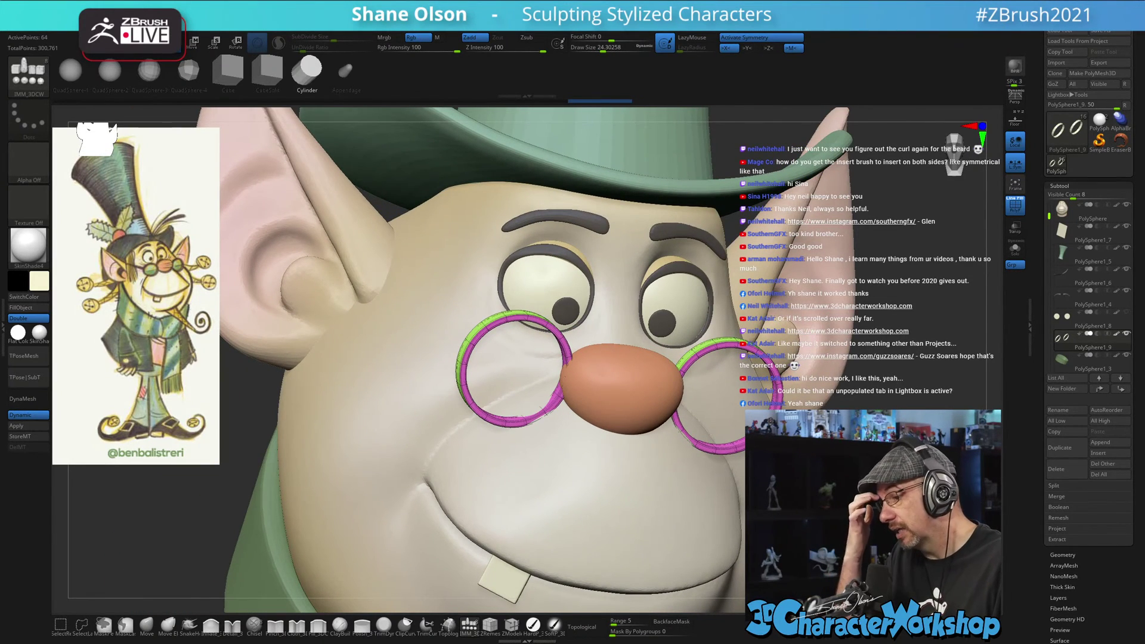
- Check the smoothed rim strips from several angles and turn off their dynamic subdivision preview
alt+drag(870, 439, 870, 417)
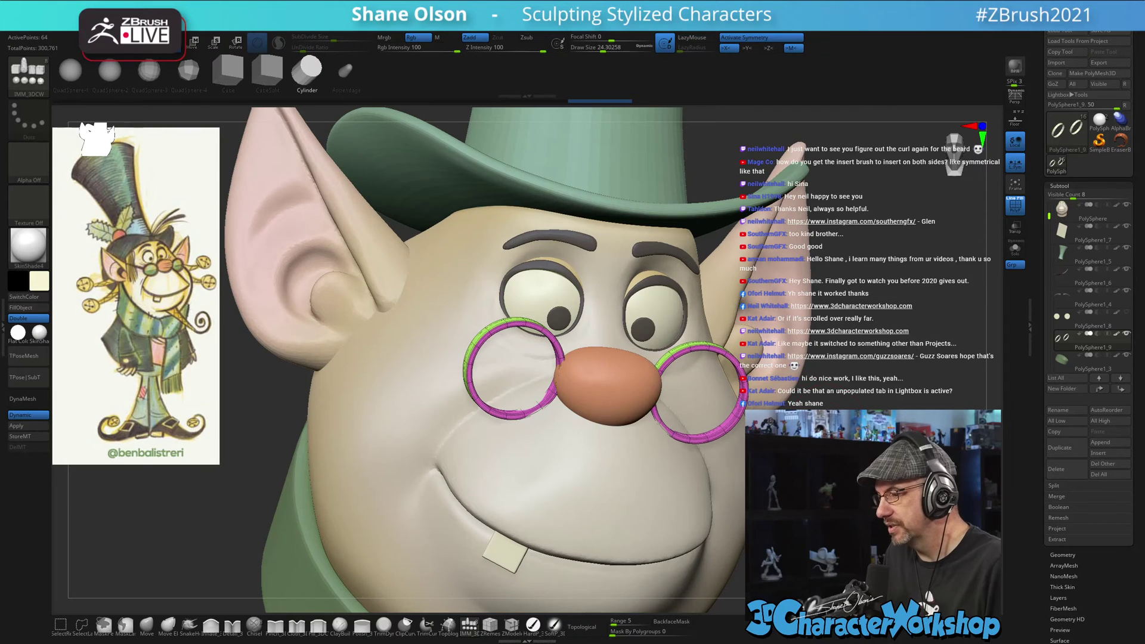
shift+drag(877, 382, 841, 376)
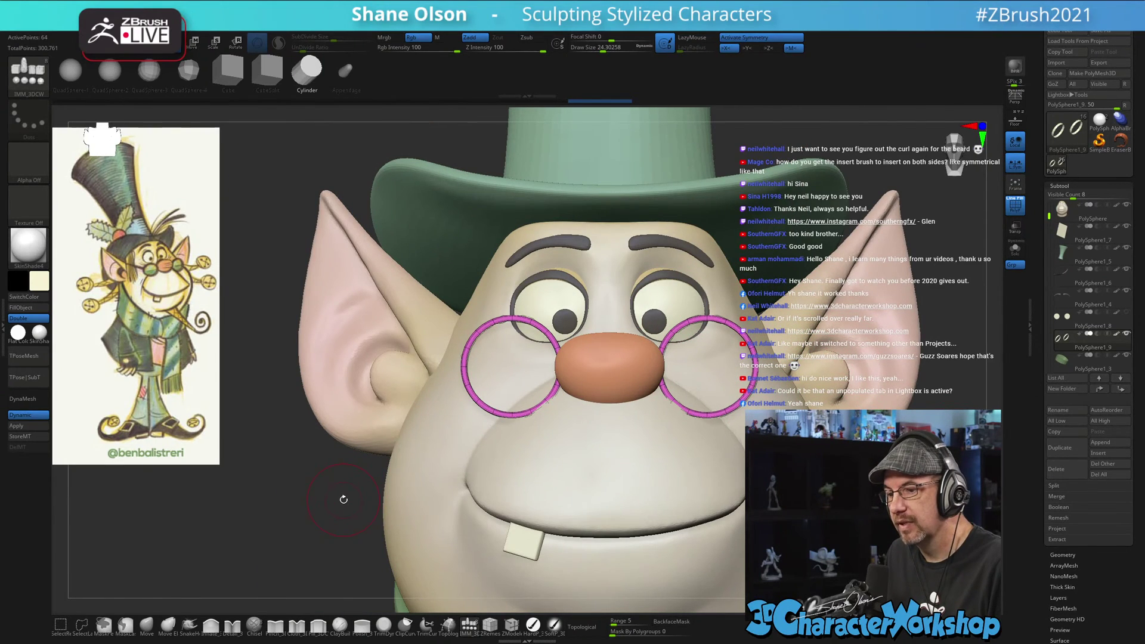
drag(343, 499, 417, 453)
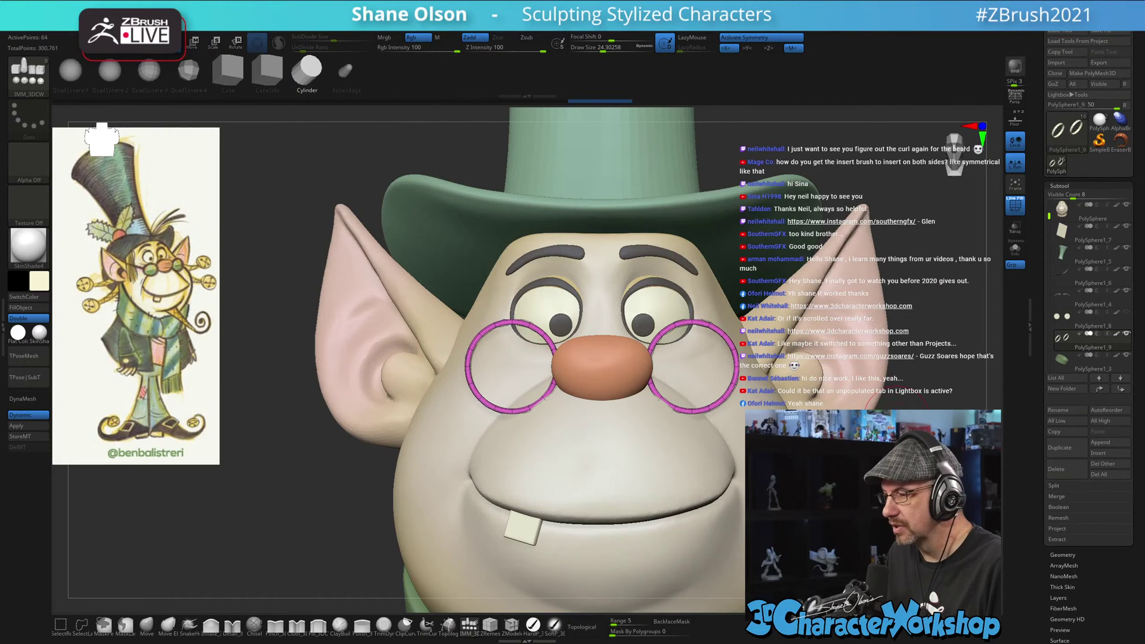
alt+drag(896, 419, 879, 405)
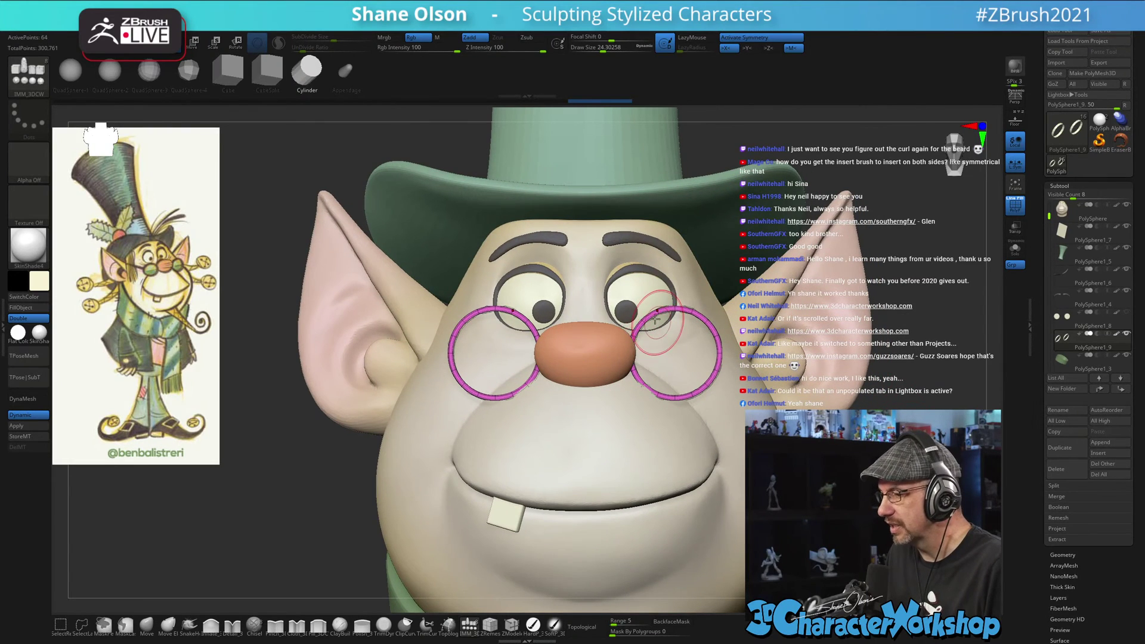
drag(889, 417, 942, 418)
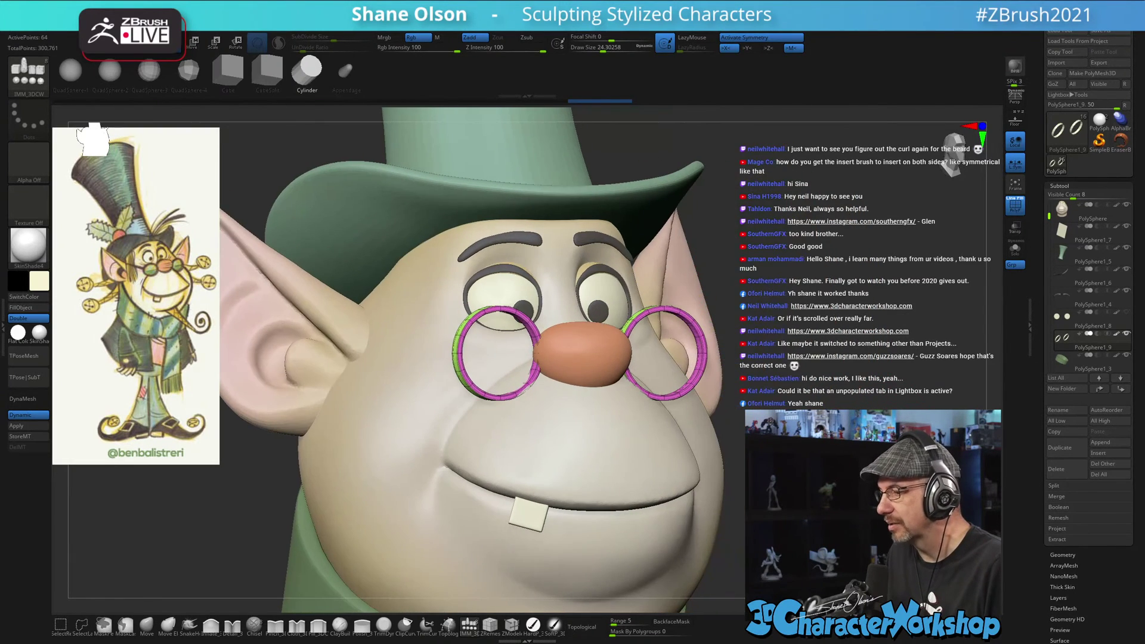
key(shift+d)
drag(836, 378, 835, 405)
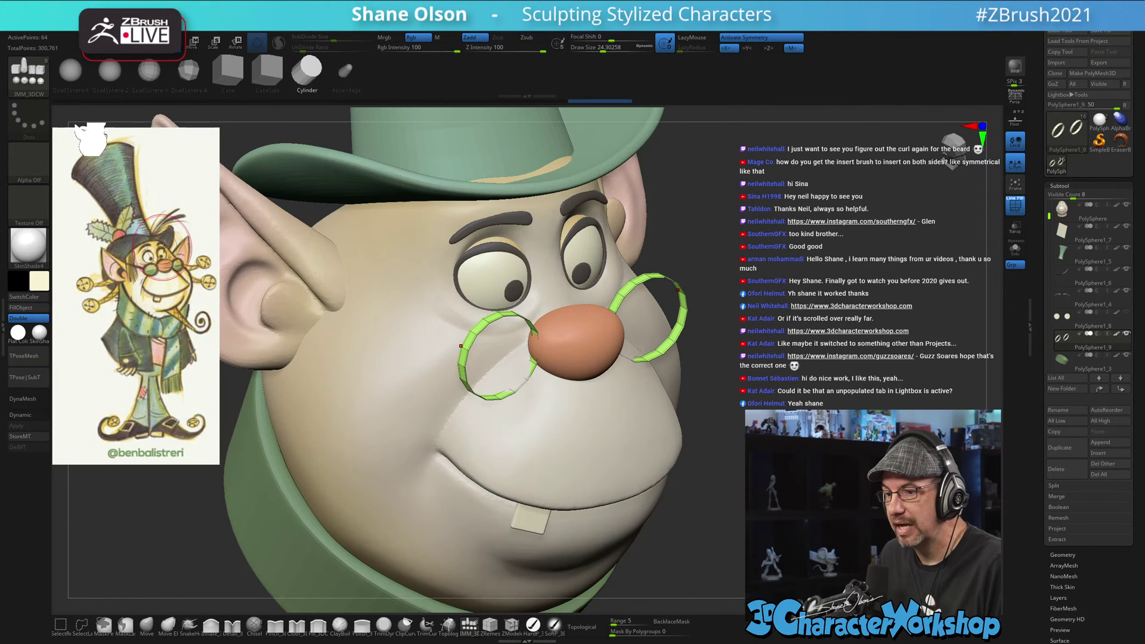
- Extrude the rim strips outward with ZModeler, using Extrude on the Polygroup All target, to give the frames thickness
mouse_move(769, 288)
alt+mouse_down()
mouse_move(770, 232)
mouse_move(733, 328)
alt+mouse_up()
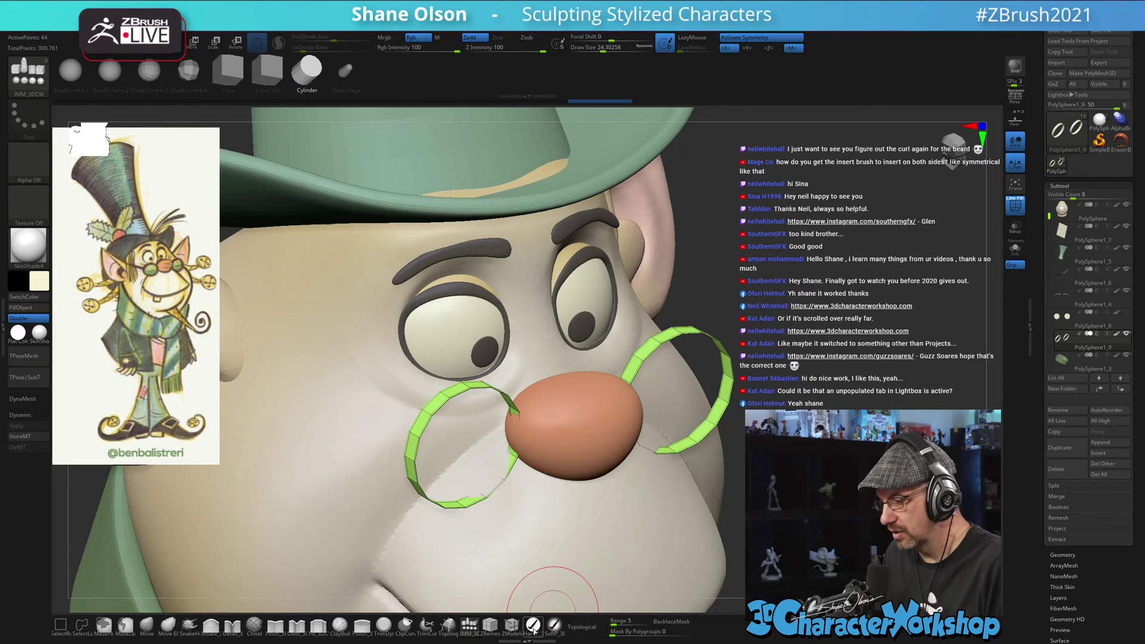
click(512, 624)
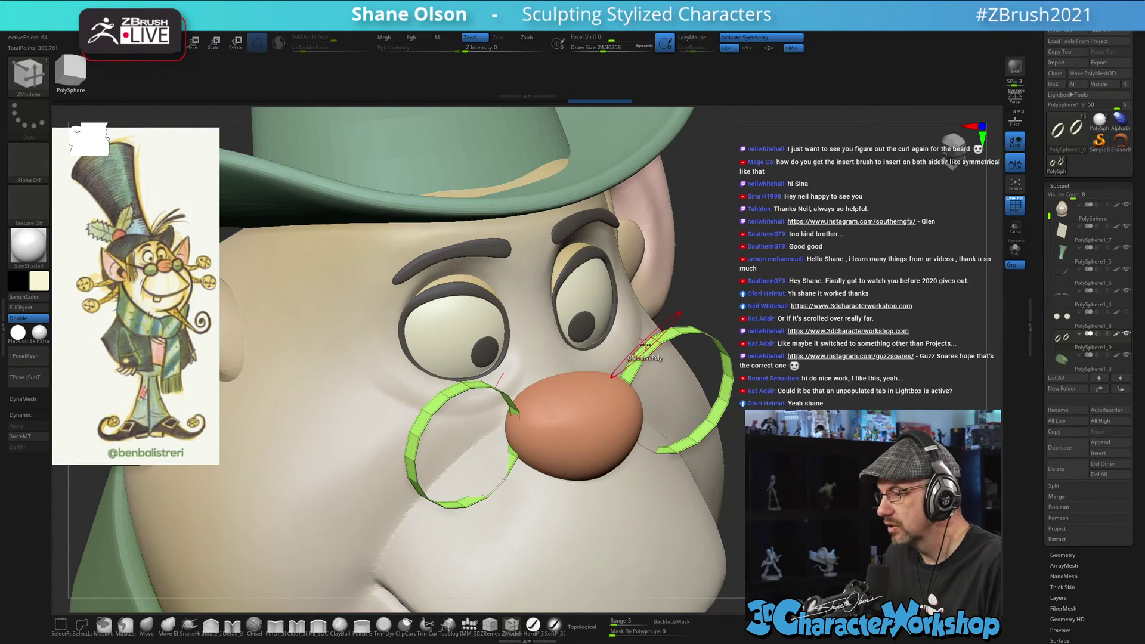
key(space)
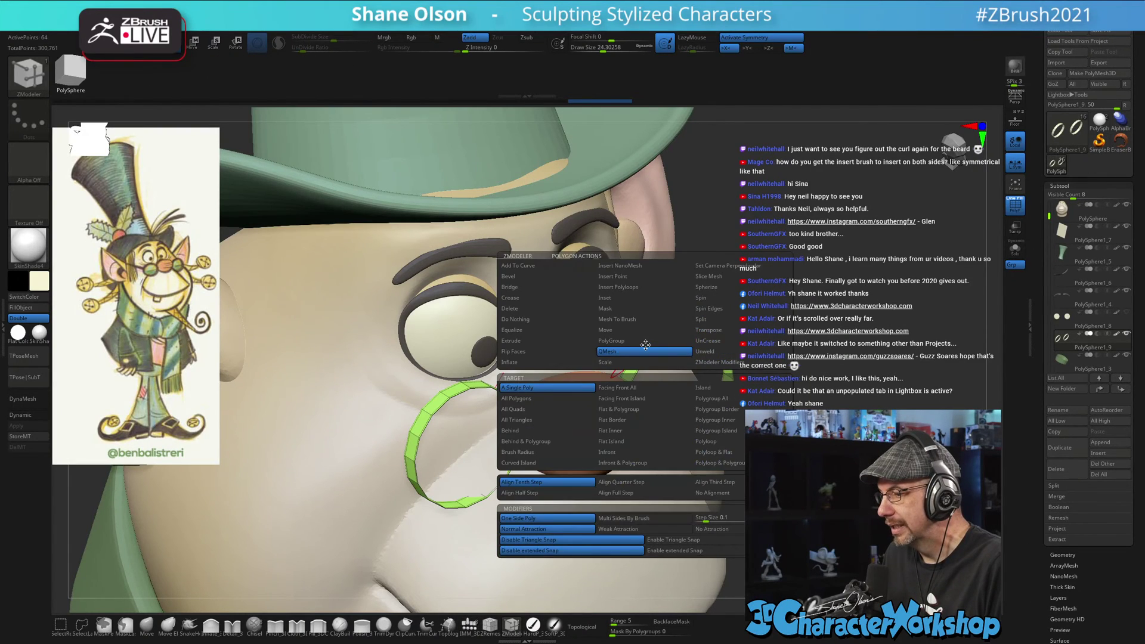
click(521, 341)
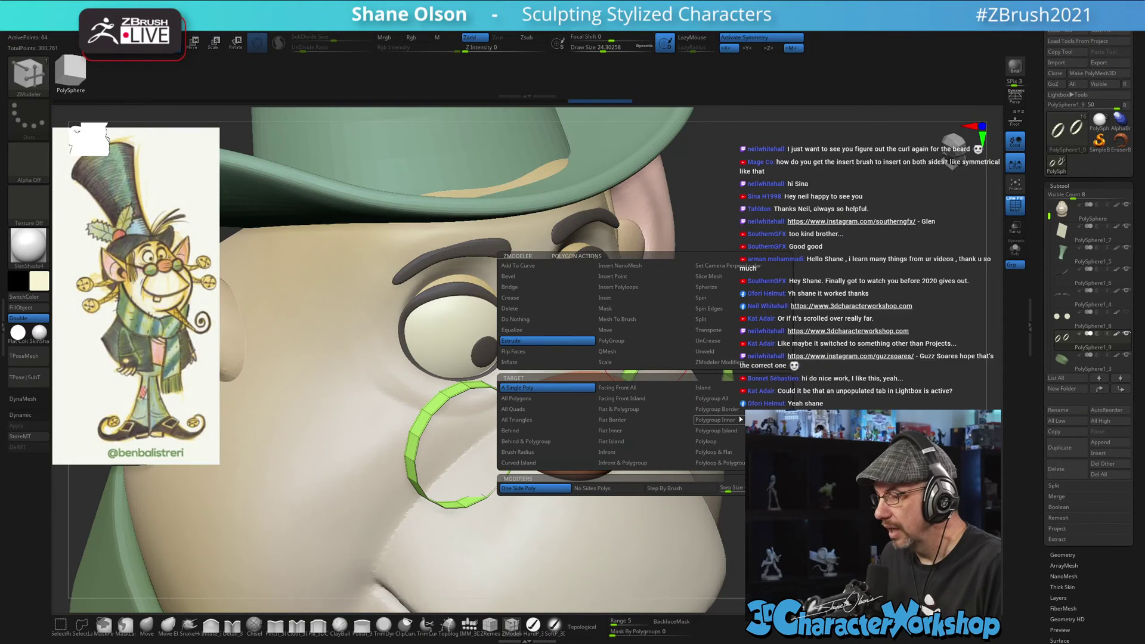
click(730, 400)
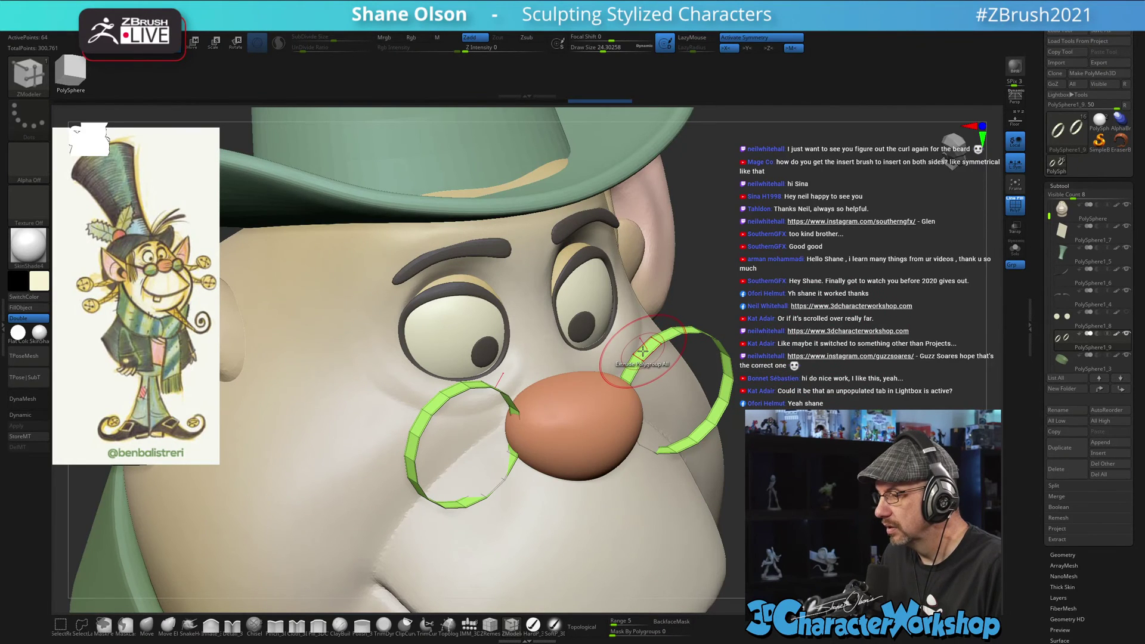
drag(642, 350, 631, 332)
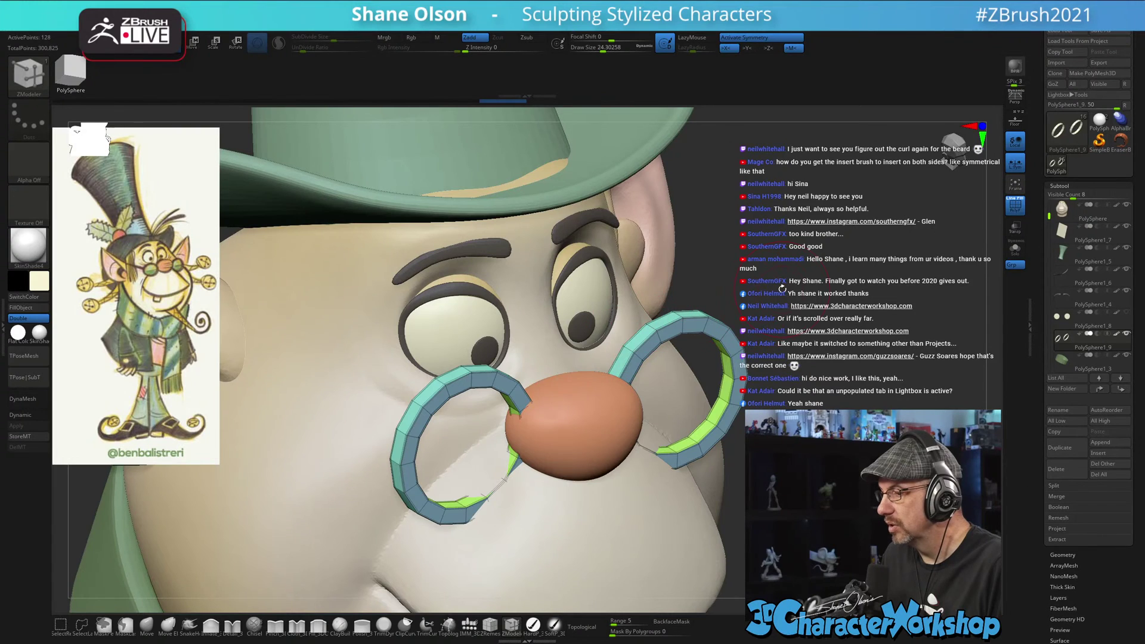
right_drag(632, 332, 663, 335)
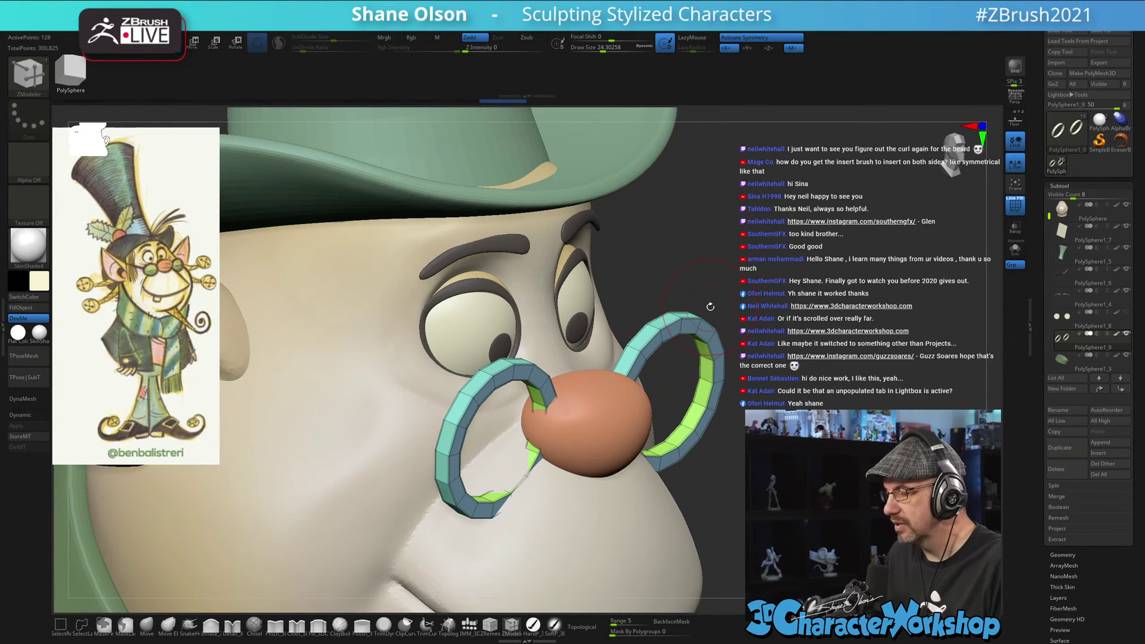
mouse_move(776, 277)
mouse_down()
mouse_move(754, 233)
mouse_move(790, 260)
mouse_up()
- Isolate the flat front-facing polygroup of the extruded frames and delete the hidden geometry
key(s)
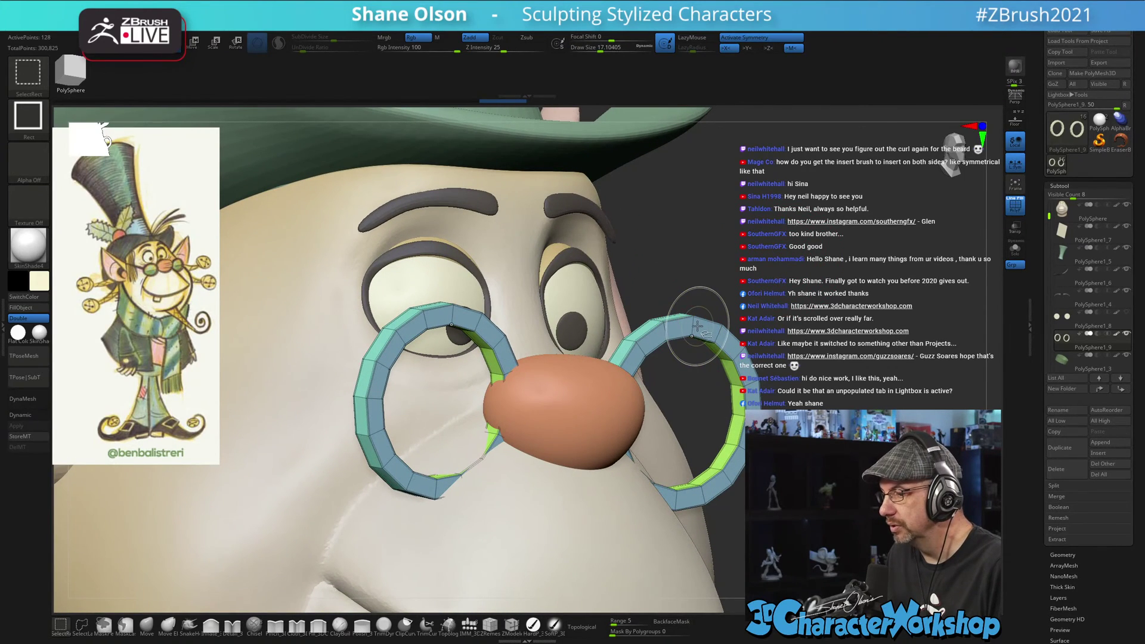
click(66, 627)
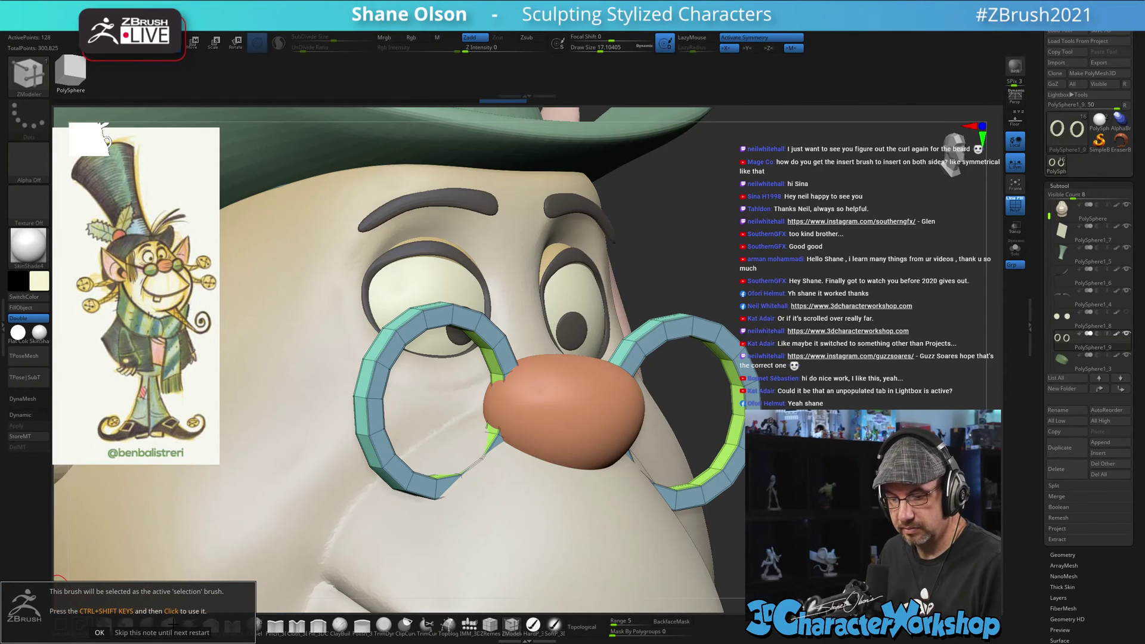
click(172, 632)
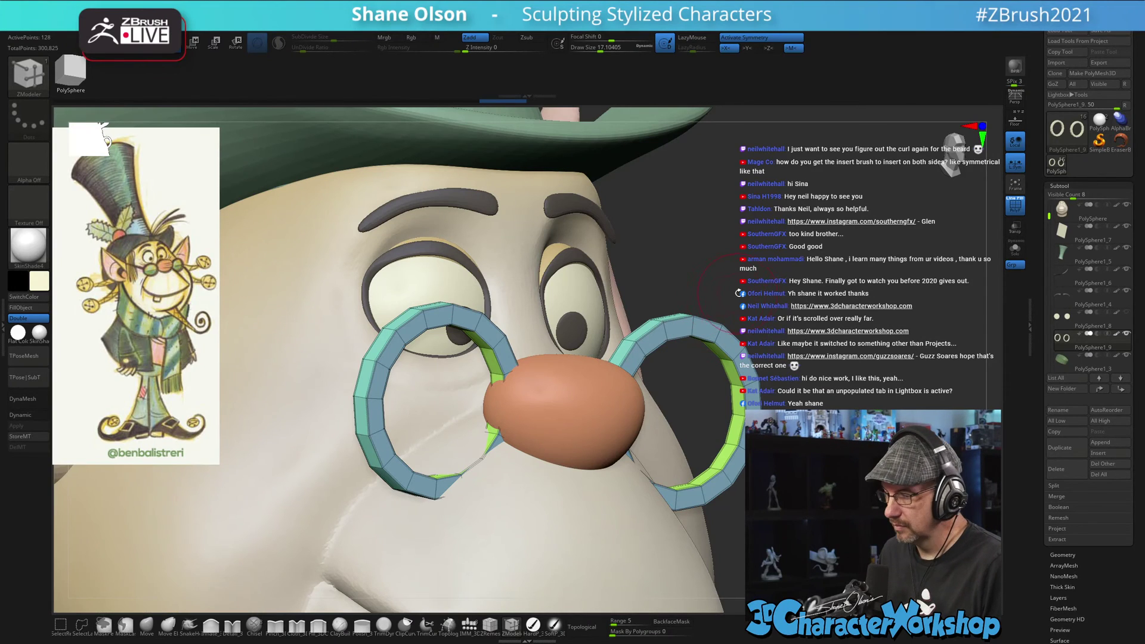
ctrl+shift+click(718, 334)
ctrl+shift+drag(793, 293, 814, 325)
key(grave)
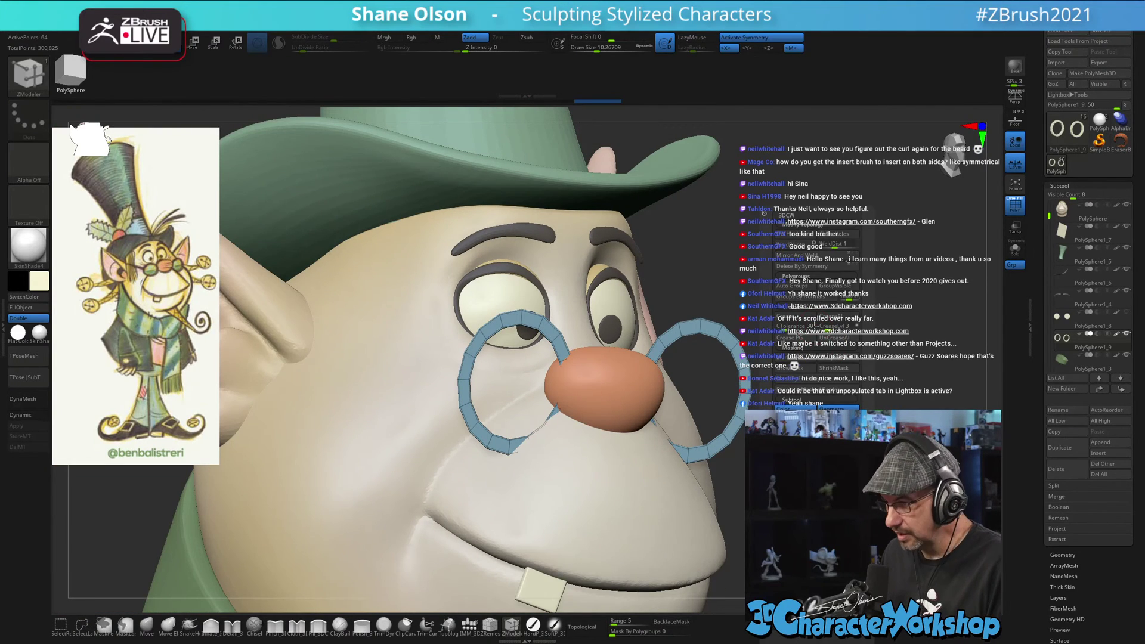
click(794, 234)
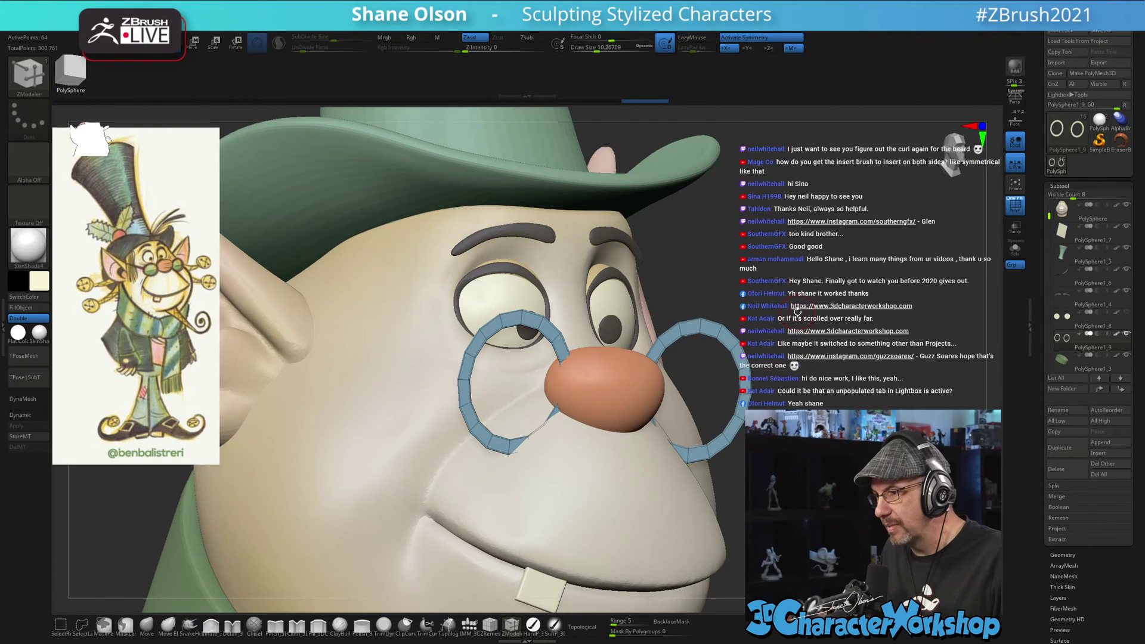
- Turn on dynamic subdivision for the flat ring frames and view the face from the front
key(bracketright)
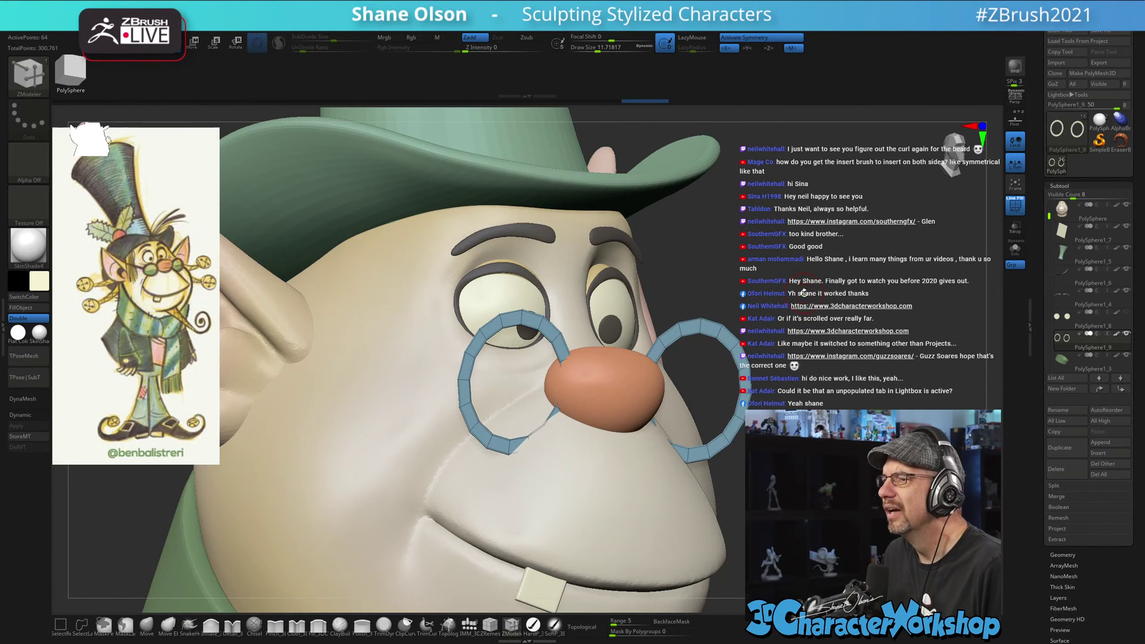
drag(826, 282, 762, 332)
key(d)
drag(863, 373, 790, 402)
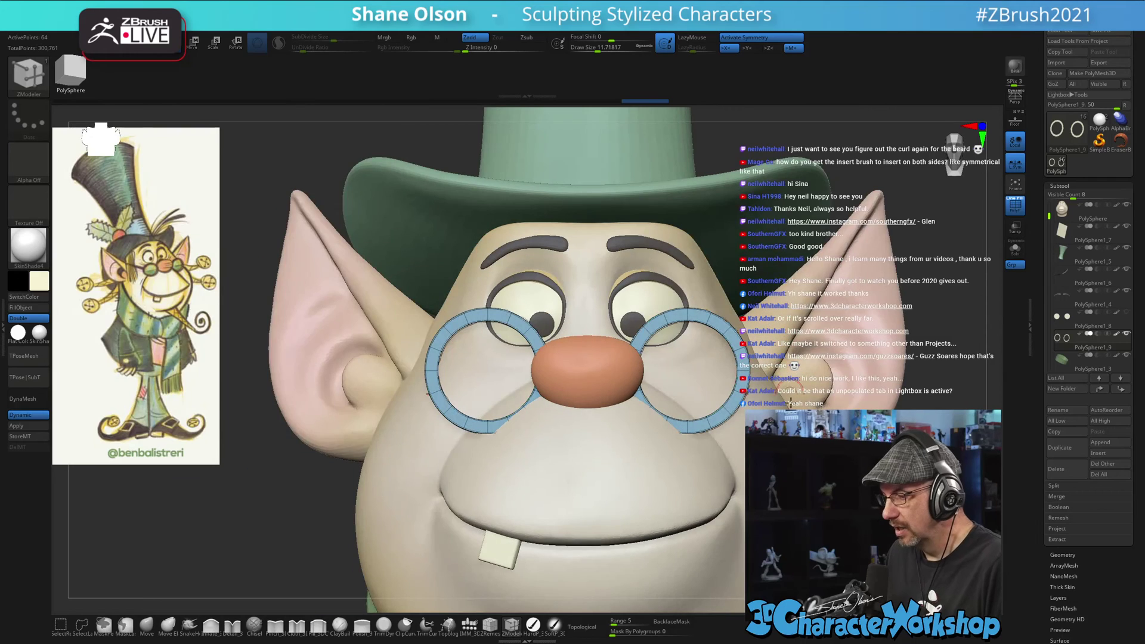
mouse_move(748, 396)
ctrl+right_down()
mouse_move(699, 373)
mouse_move(654, 386)
ctrl+right_up()
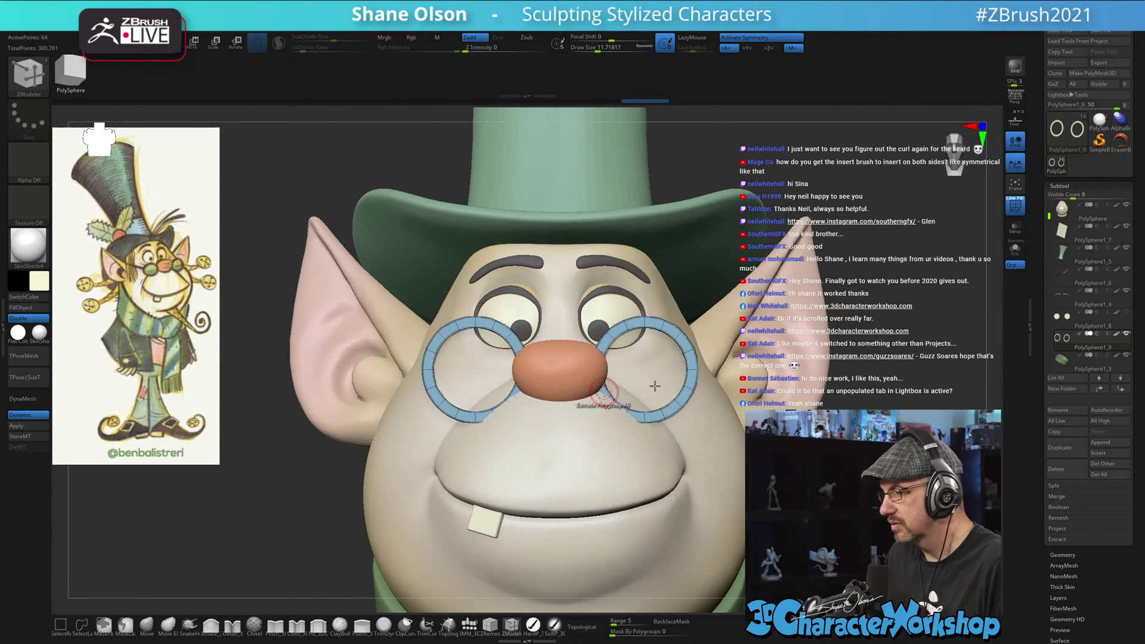
- Shrink the ring frames slightly, raise them toward the eyes and adjust their outward spread from the nose
key(w)
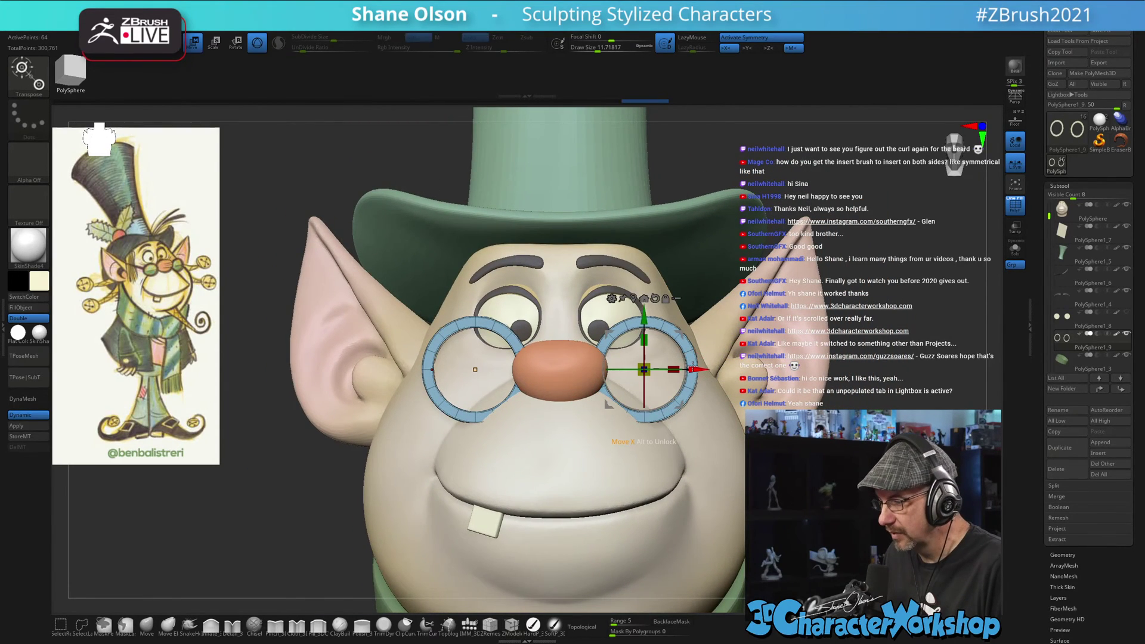
drag(649, 374, 646, 372)
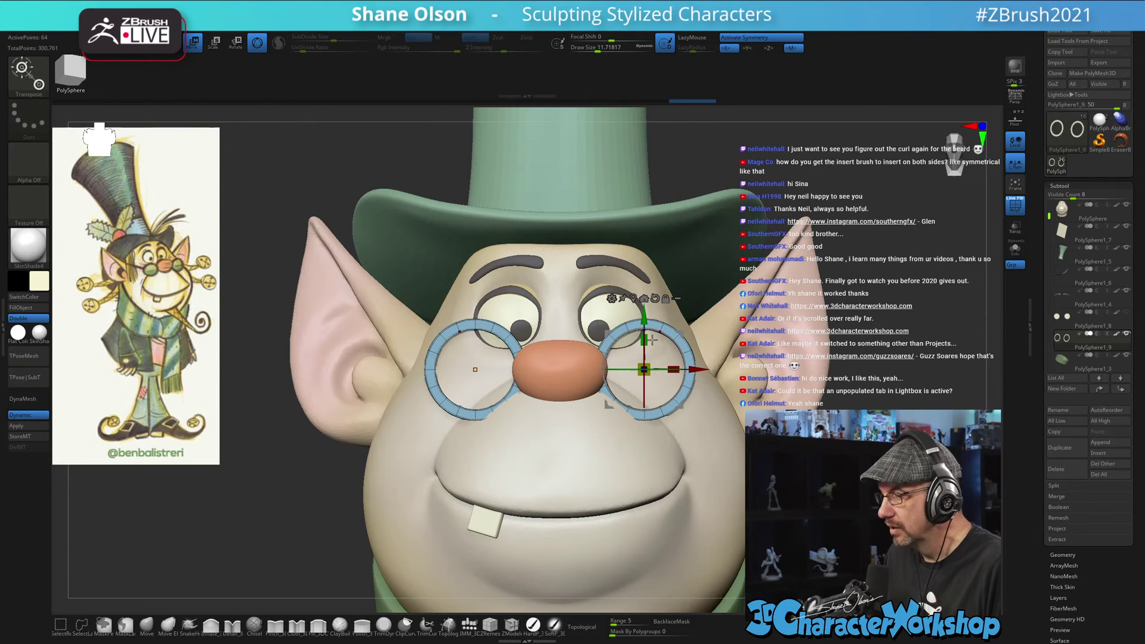
drag(645, 314, 645, 305)
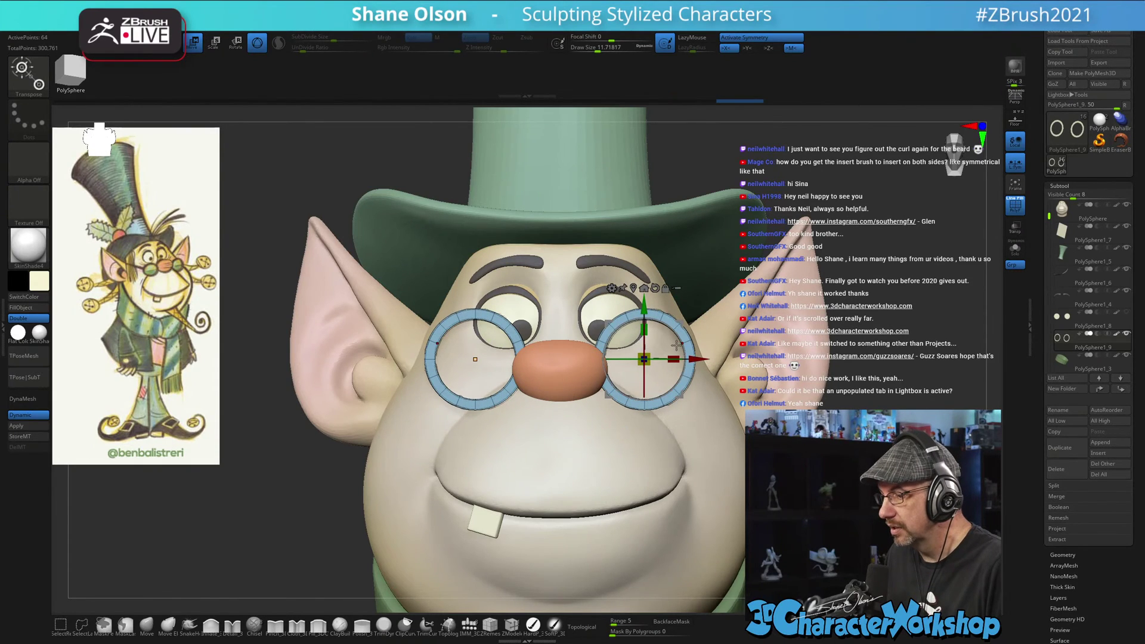
drag(698, 358, 690, 359)
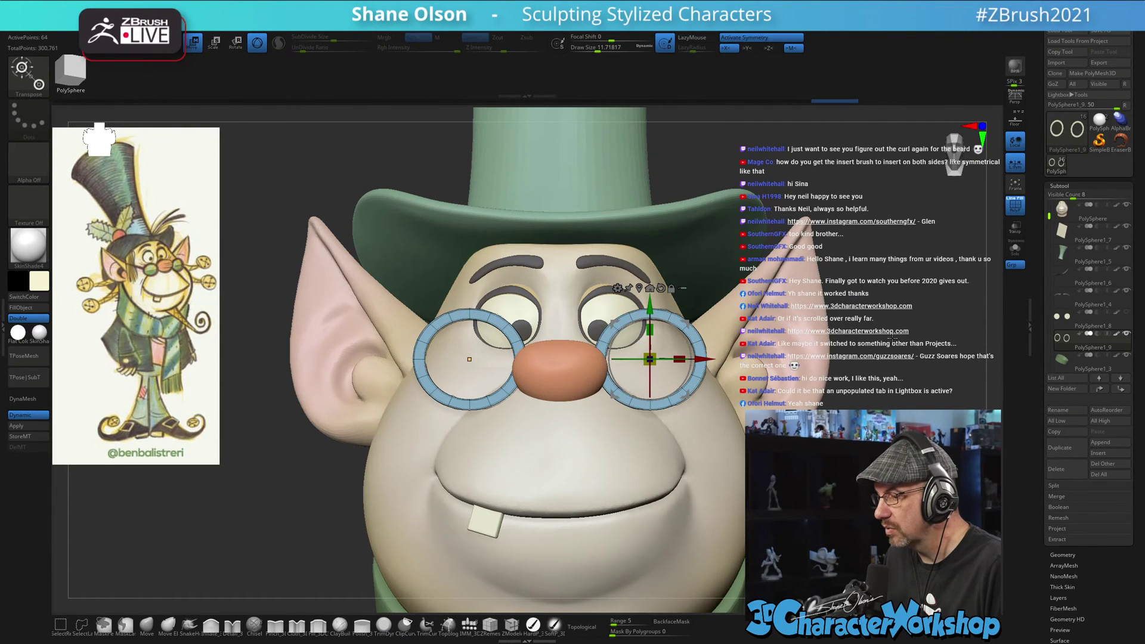
- Reposition the gizmo's pivot at the rings' inner edge beside the nose, scale the frames down and lower them slightly
drag(892, 338, 864, 495)
alt+drag(688, 327, 639, 341)
drag(769, 470, 780, 367)
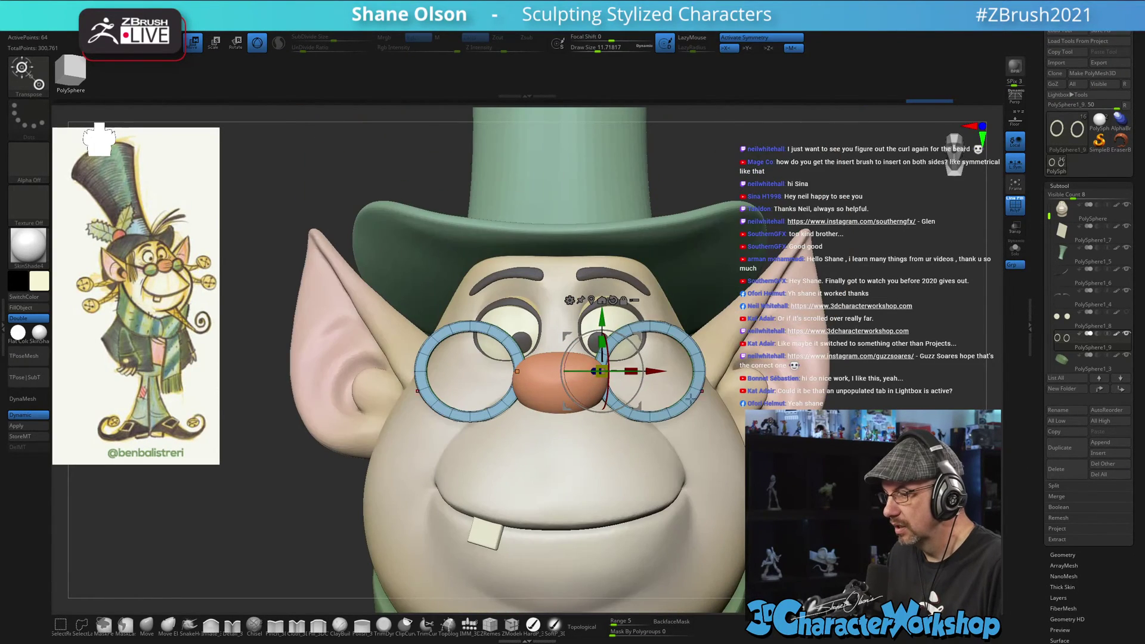
drag(659, 372, 583, 376)
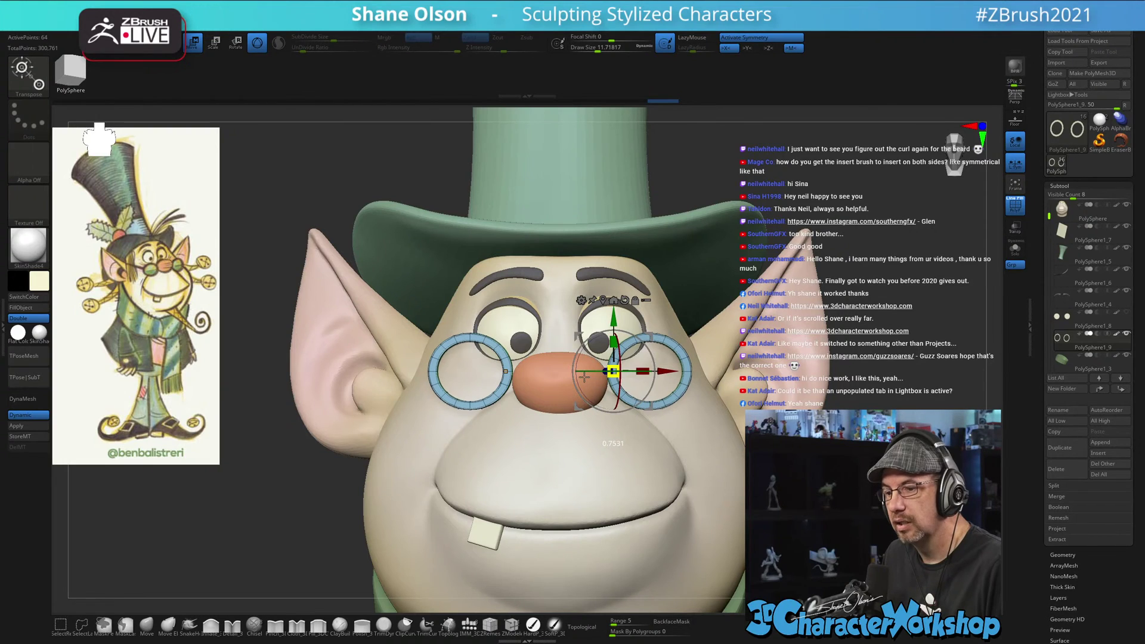
drag(613, 312, 613, 324)
- Check the frames' placement from the side and raise them slightly beside the nose
drag(867, 390, 709, 411)
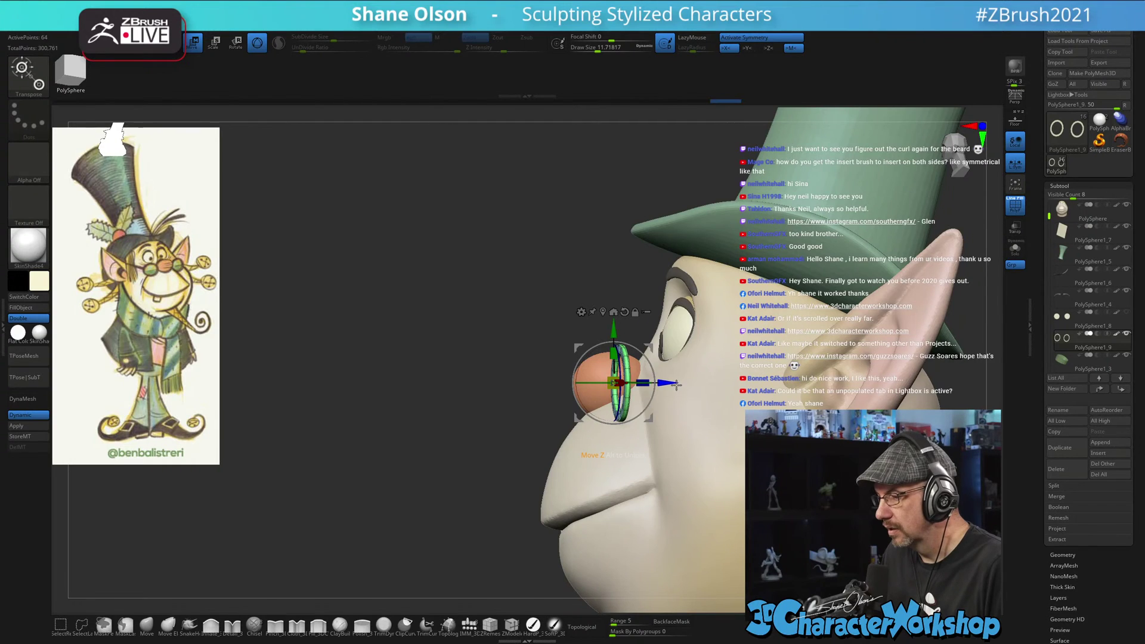
drag(387, 438, 558, 432)
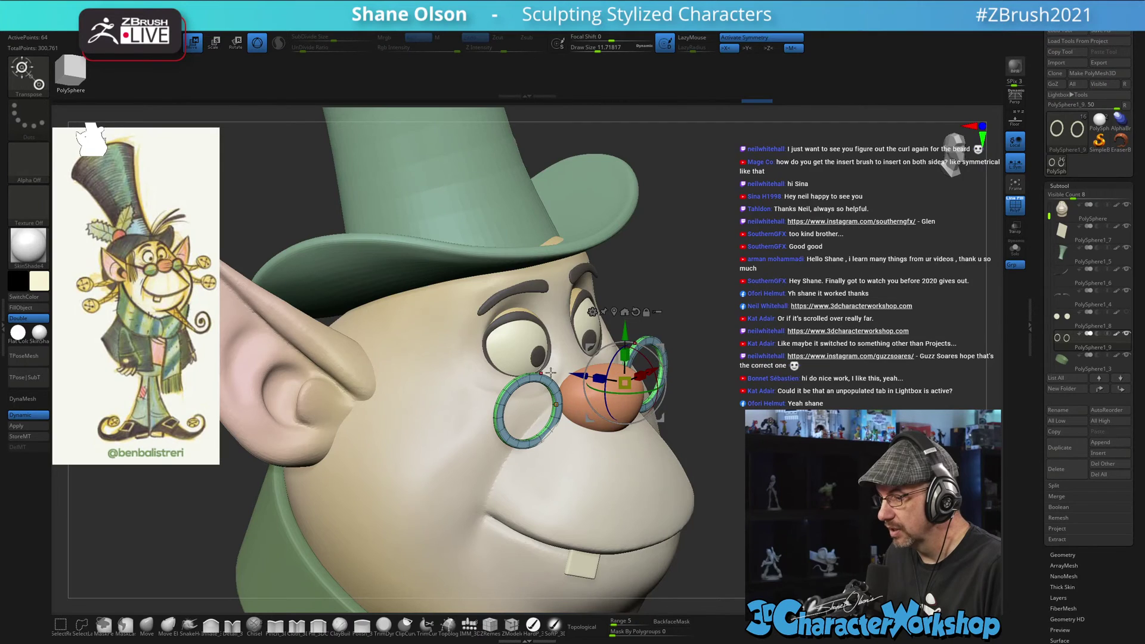
drag(623, 335, 624, 331)
drag(841, 408, 751, 411)
alt+drag(869, 430, 856, 398)
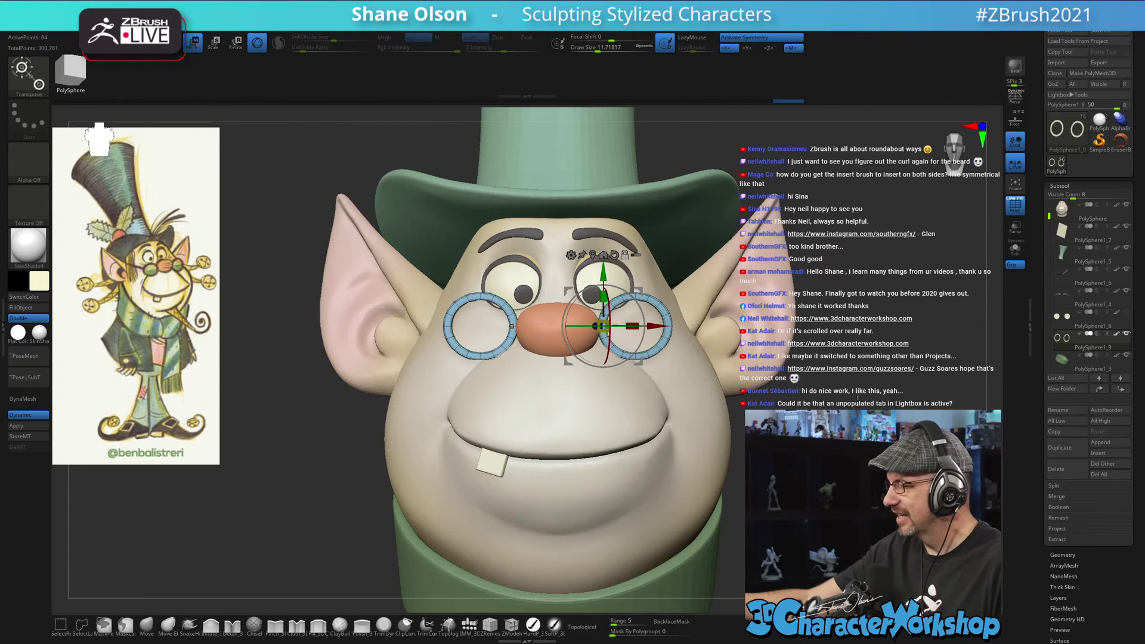
- Turn off the polyframe display and nudge the glasses frames up a little
key(shift+f)
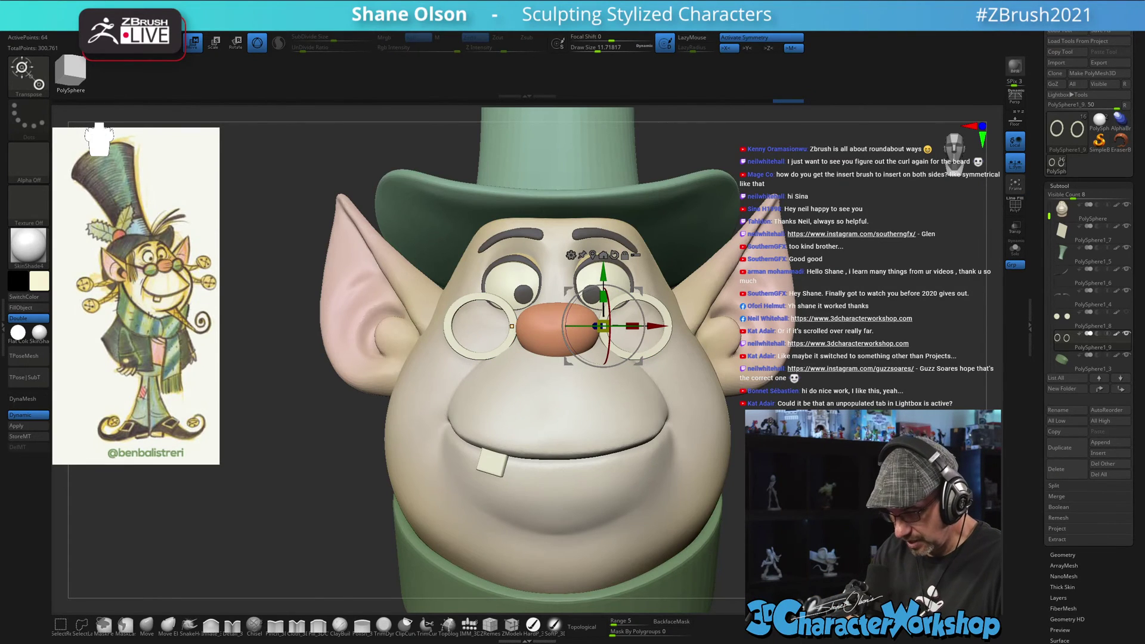
drag(799, 412, 861, 411)
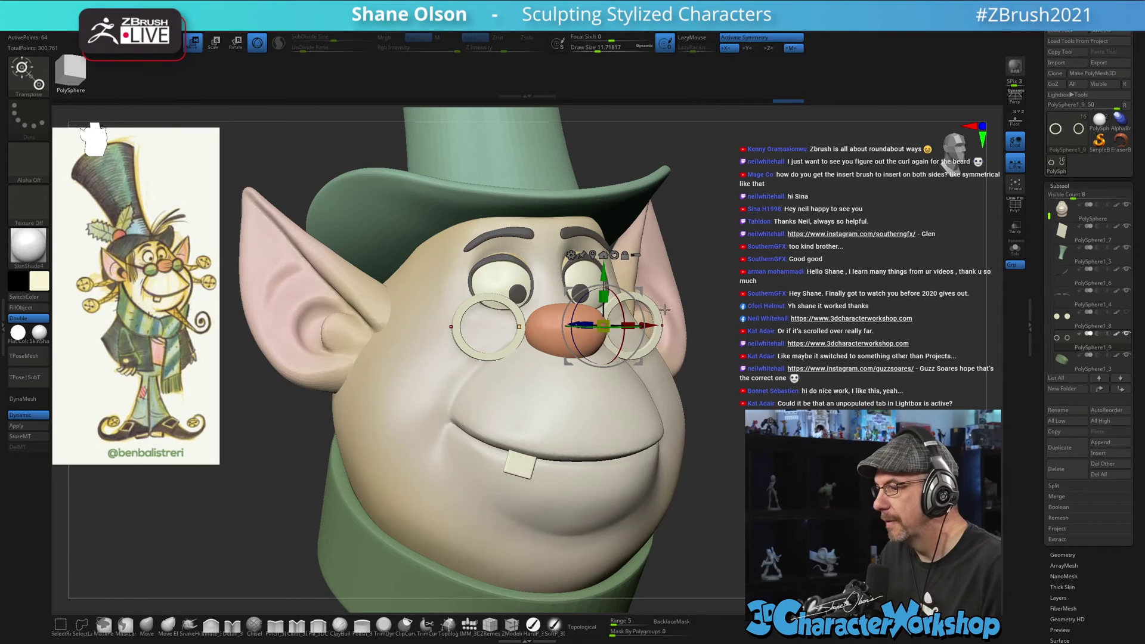
drag(607, 276, 606, 274)
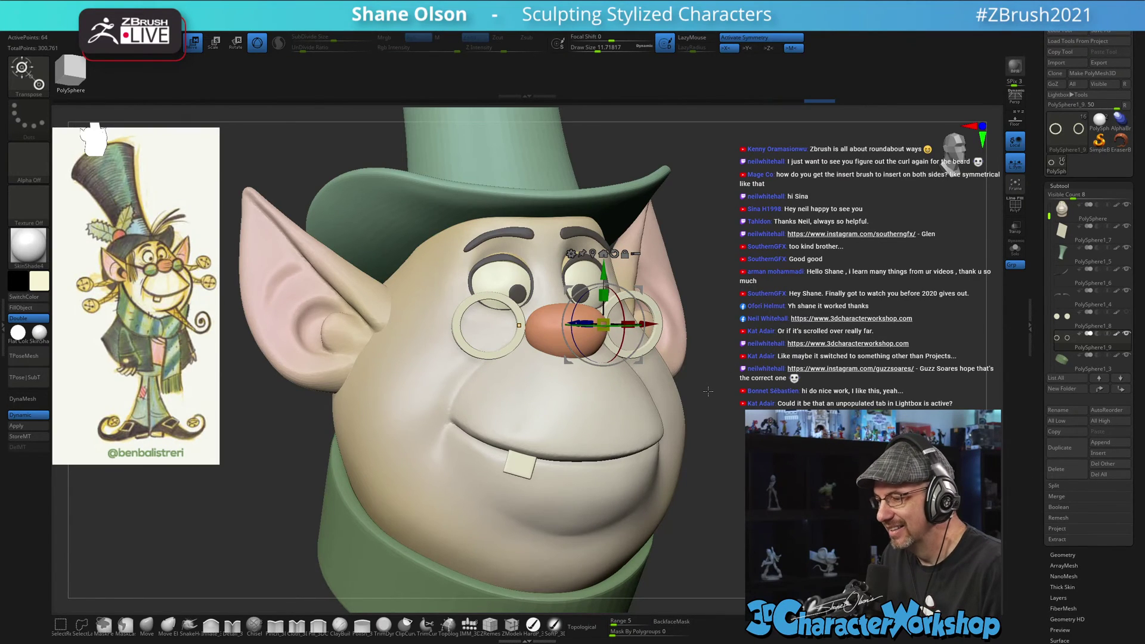
- Pick the dark grey colour from the eyebrow and fill the glasses frames with it
key(q)
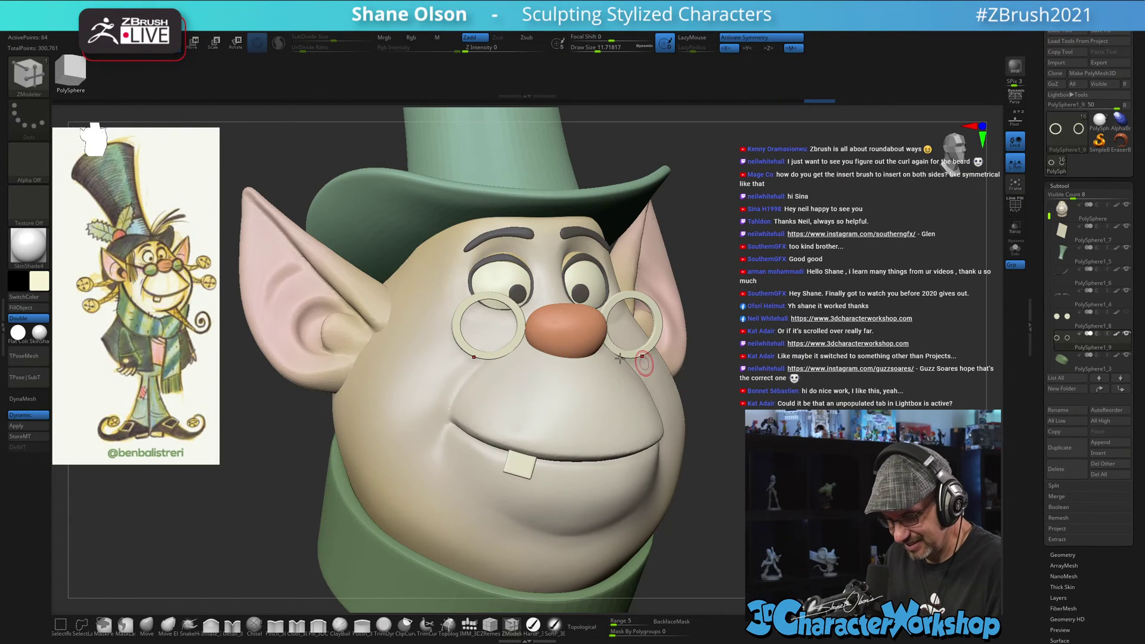
click(533, 623)
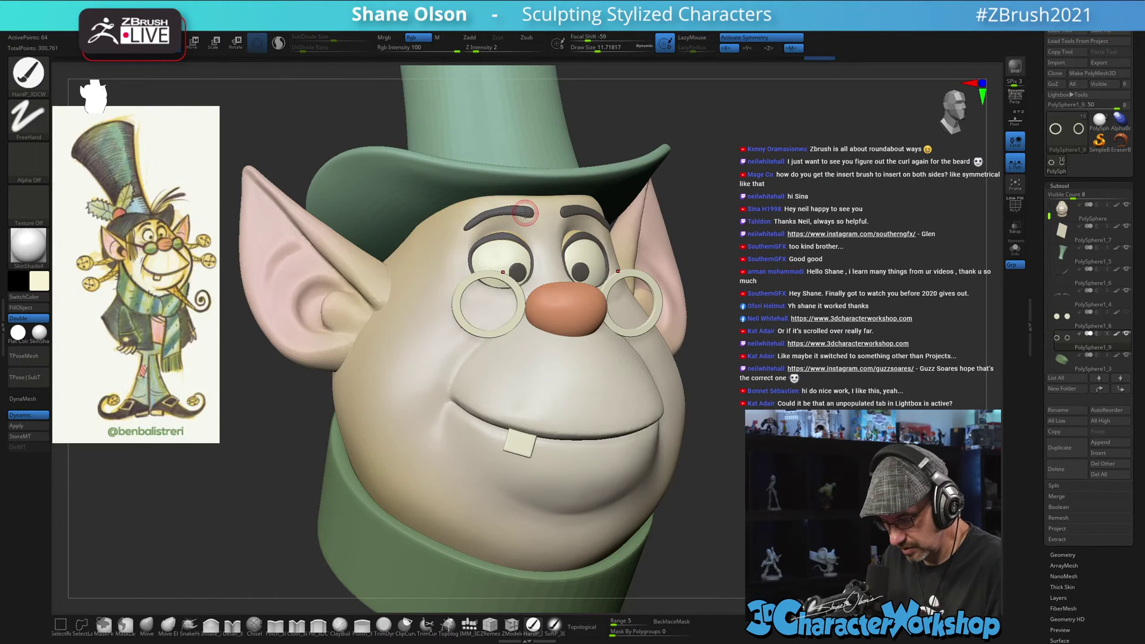
key(c)
click(28, 308)
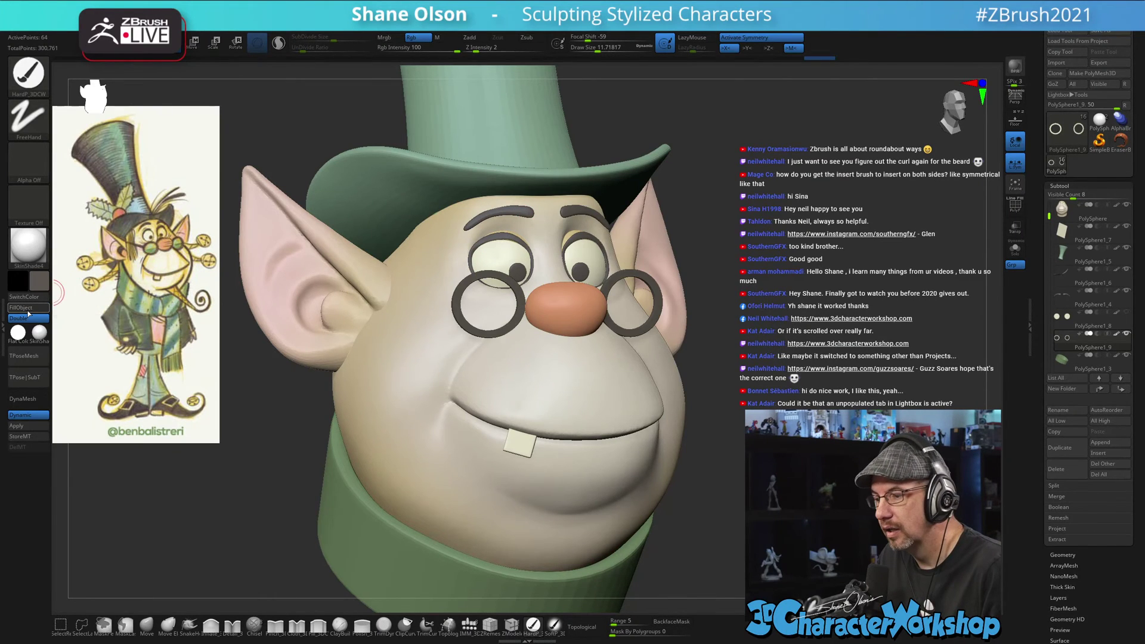
- Select the lens disc subtool and, viewed from above, thin, angle and move the discs back into line with the frames
mouse_move(755, 343)
mouse_down()
mouse_move(800, 361)
mouse_move(814, 389)
mouse_up()
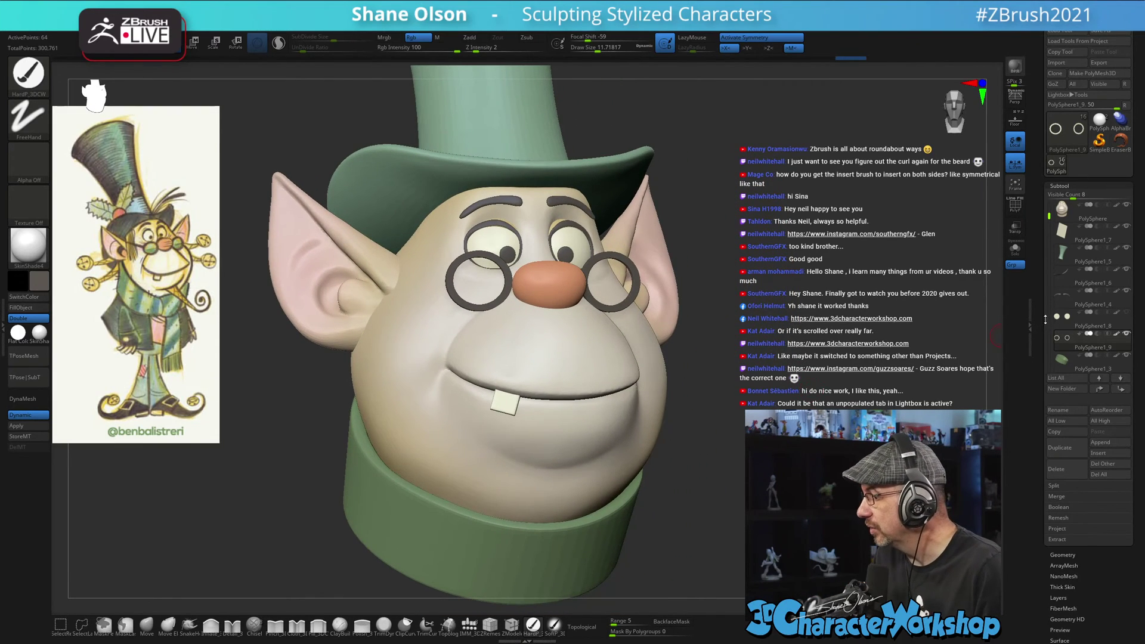
click(1066, 318)
drag(801, 295, 806, 298)
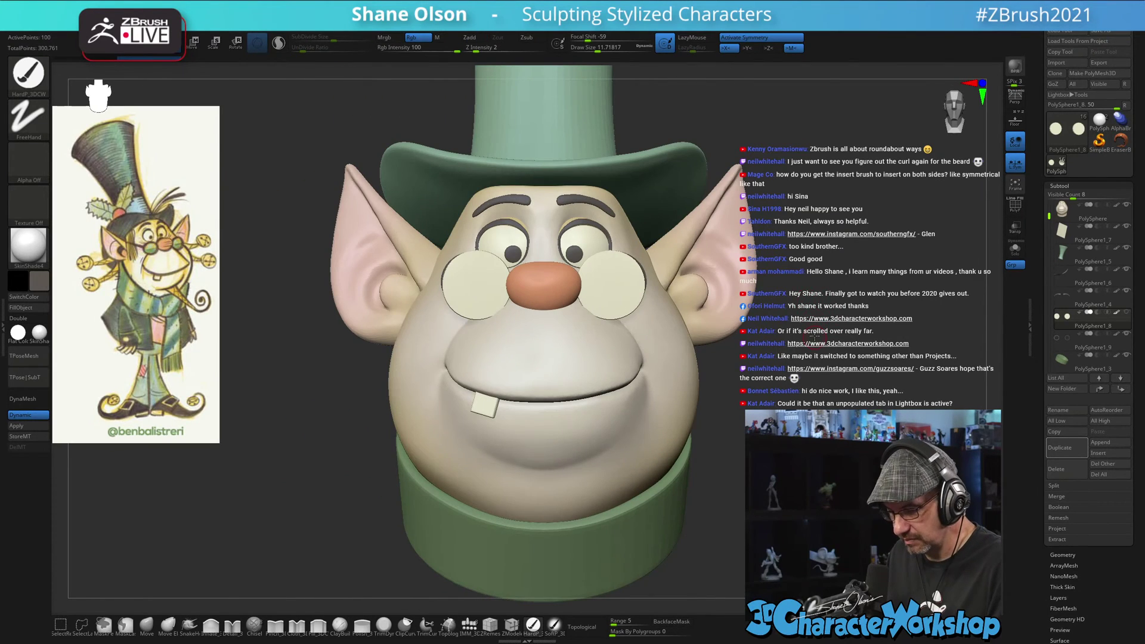
drag(814, 337, 751, 542)
key(w)
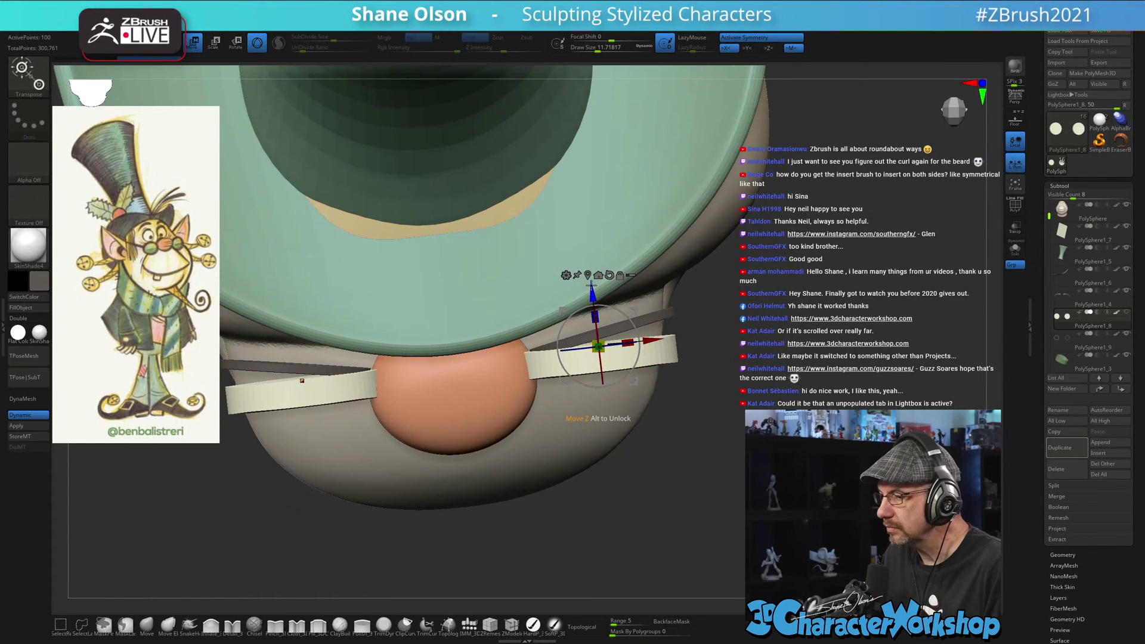
drag(591, 285, 611, 461)
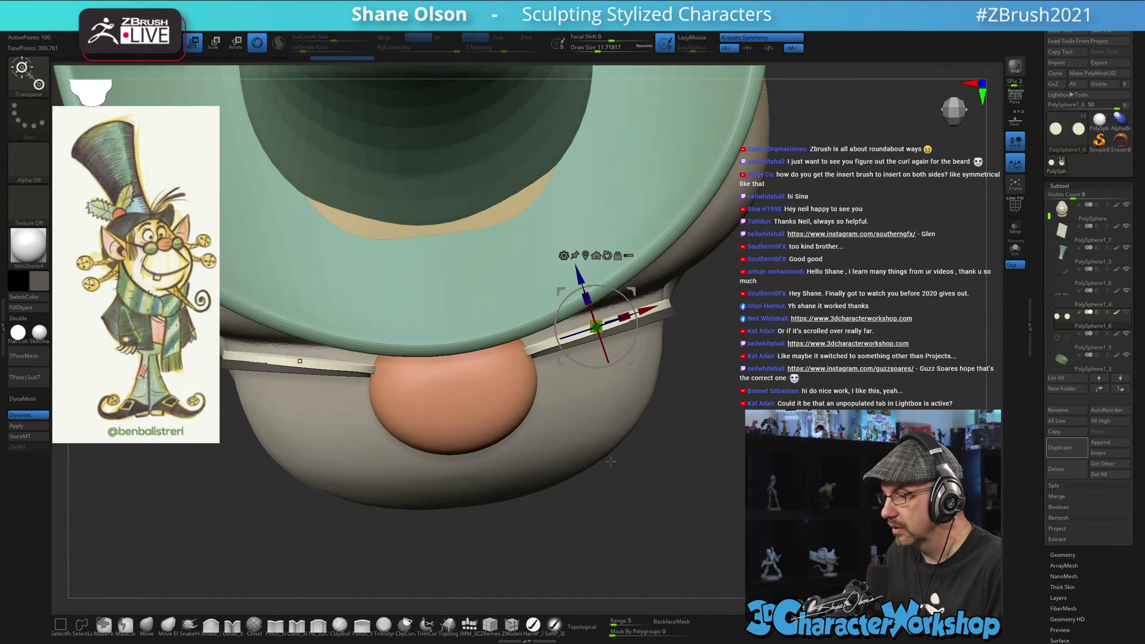
- Reposition the two lenses so they sit centred inside the round eyeglass frames
drag(605, 282, 610, 291)
drag(676, 507, 598, 276)
drag(679, 418, 647, 417)
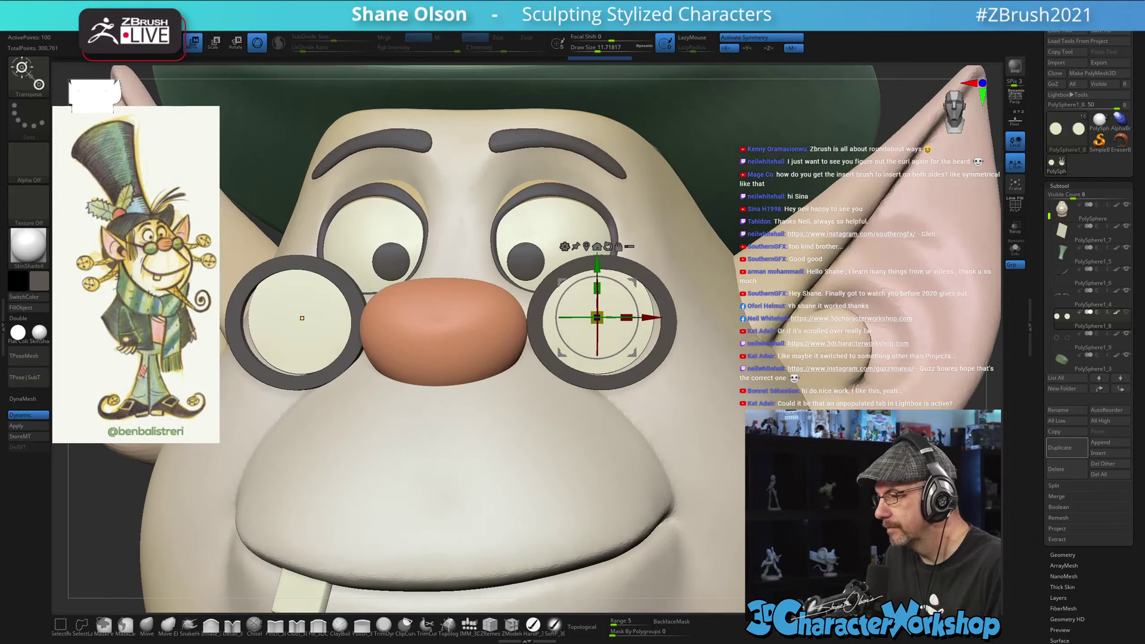
drag(659, 317, 664, 316)
drag(603, 265, 603, 269)
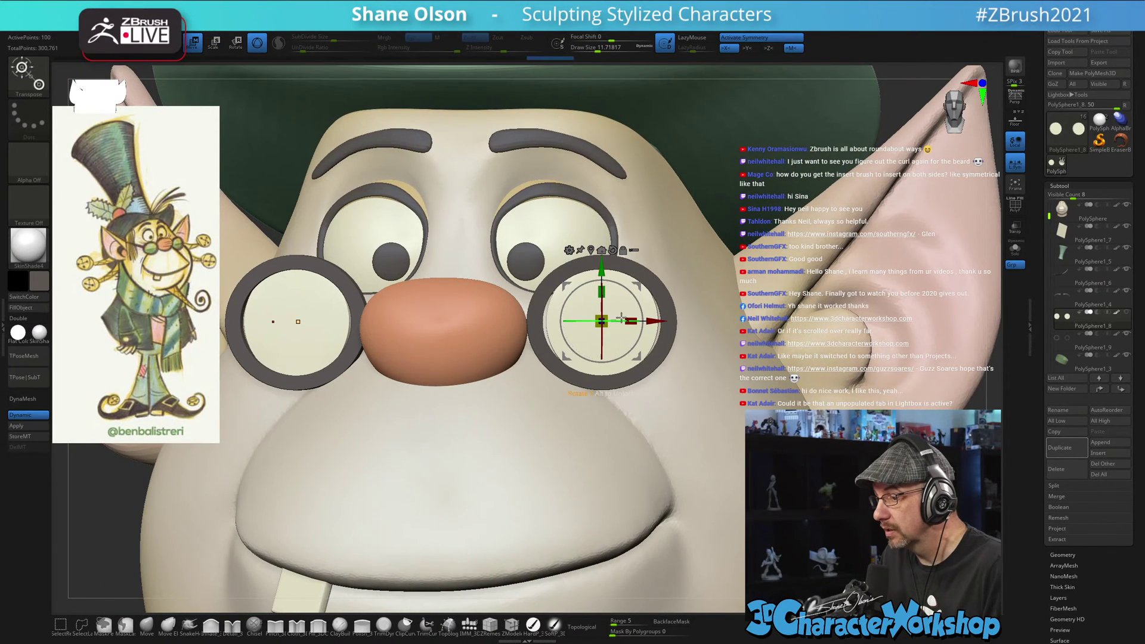
drag(630, 316, 652, 322)
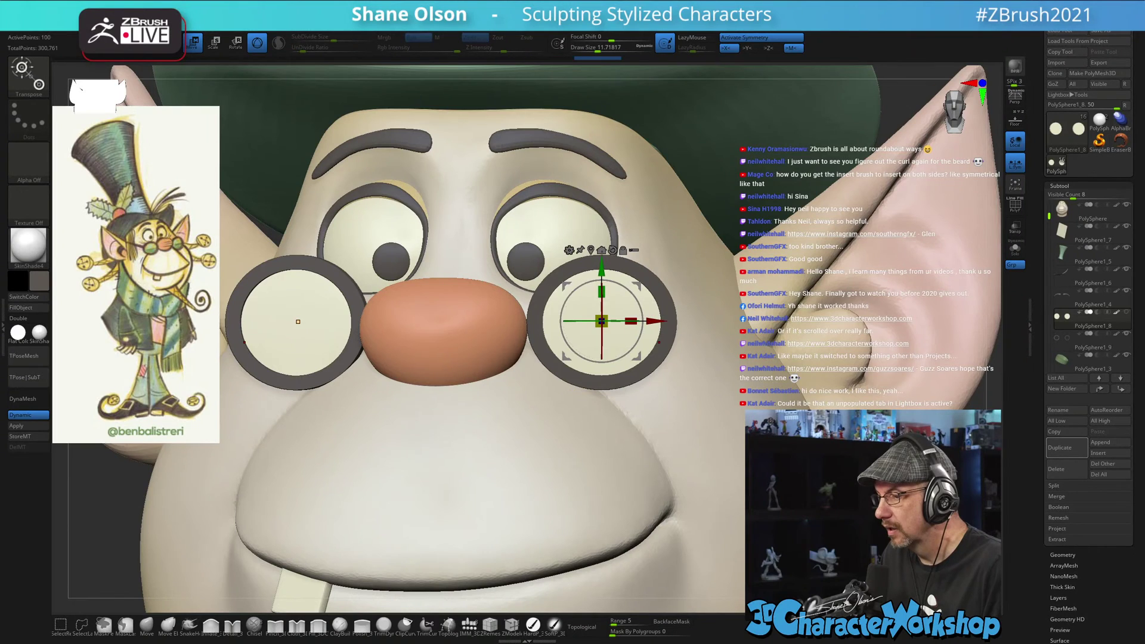
- Sample the dark green from the reference drawing and fill both lenses with it
ctrl+right_drag(739, 333, 831, 374)
alt+right_drag(831, 374, 889, 345)
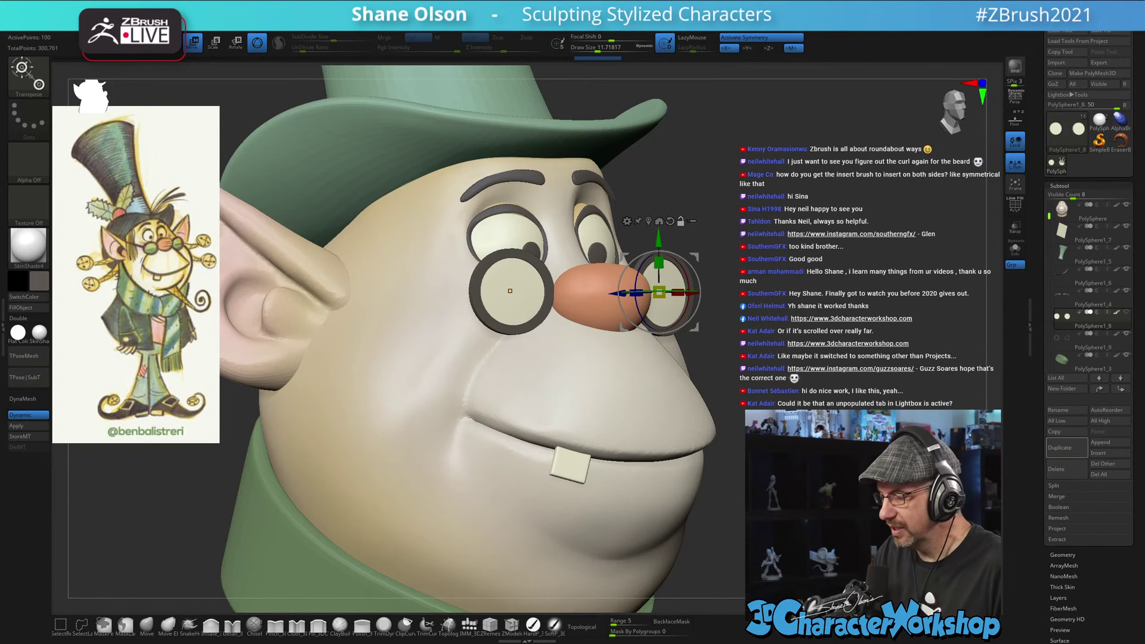
key(q)
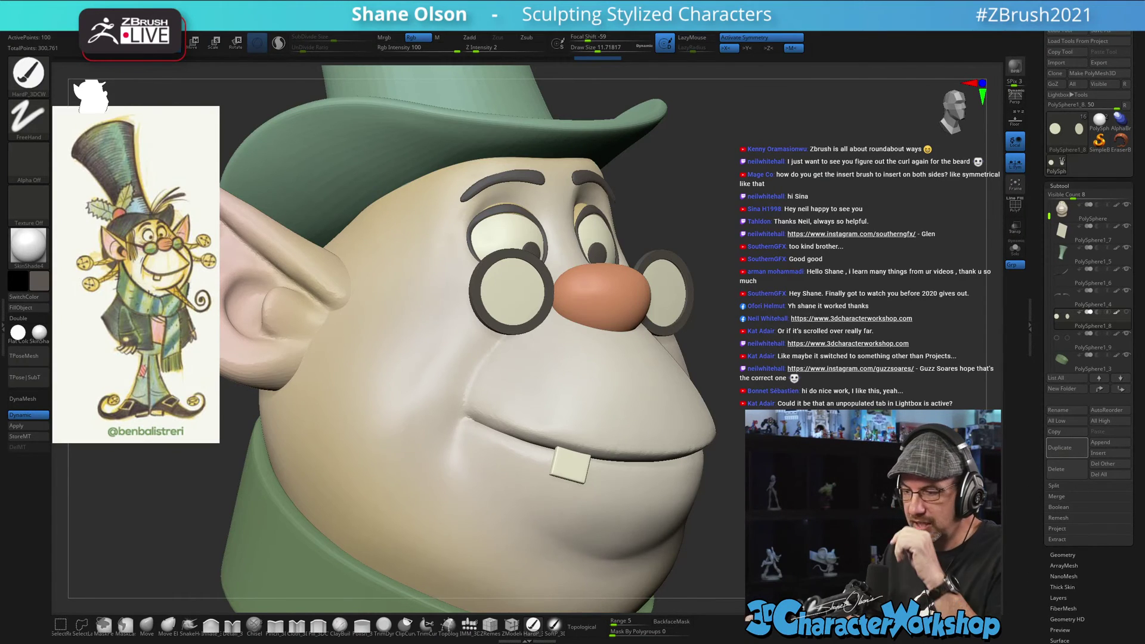
key(shift+z)
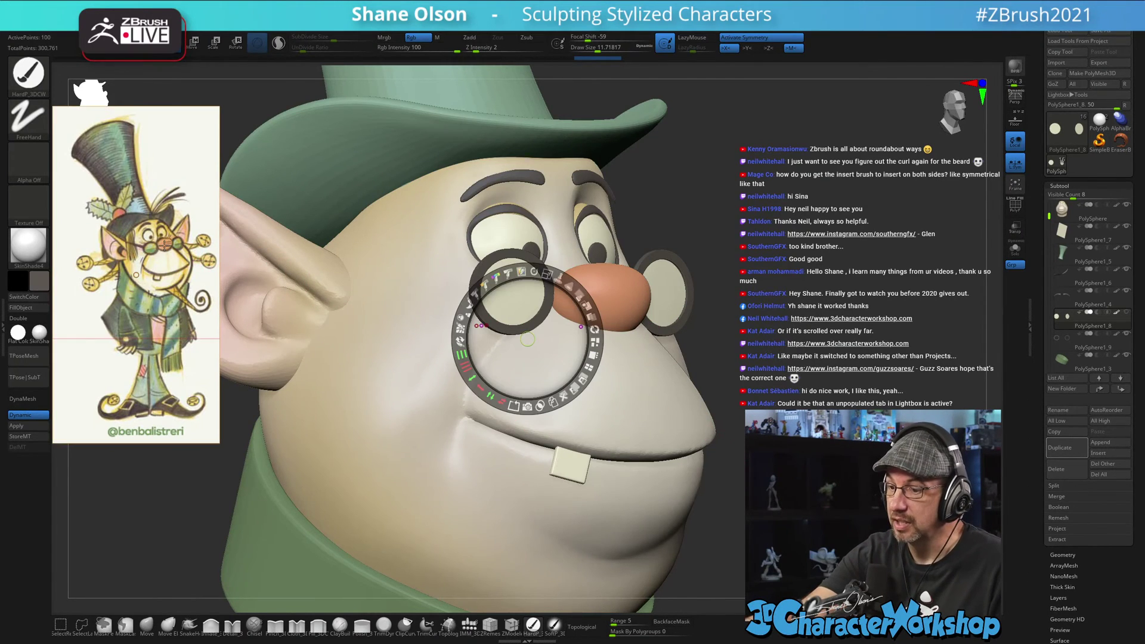
key(c)
key(z)
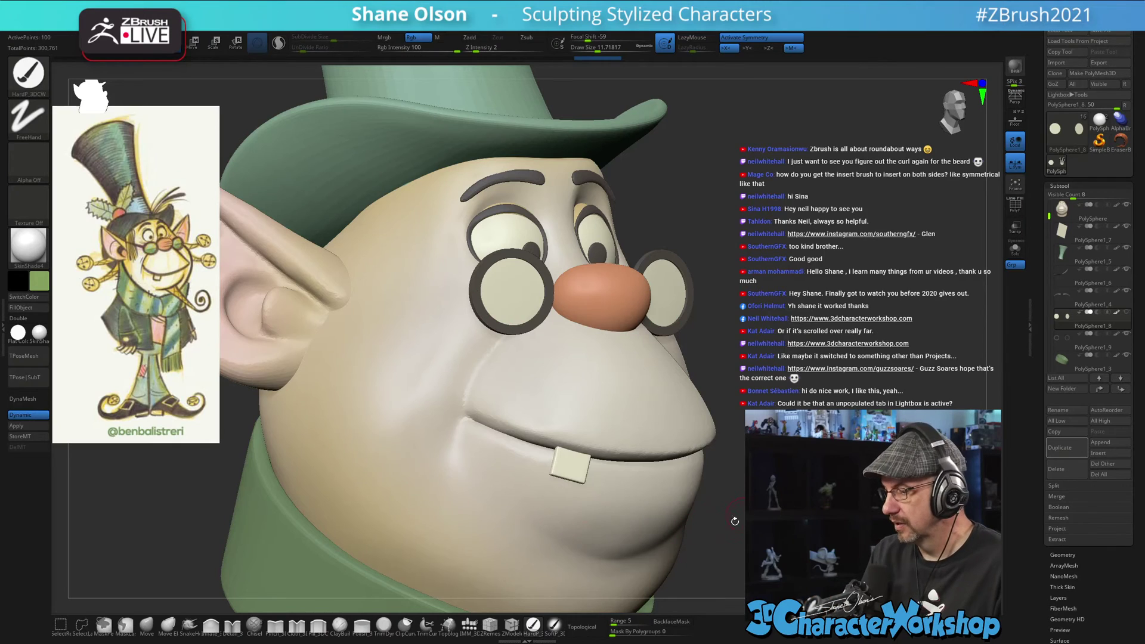
key(b)
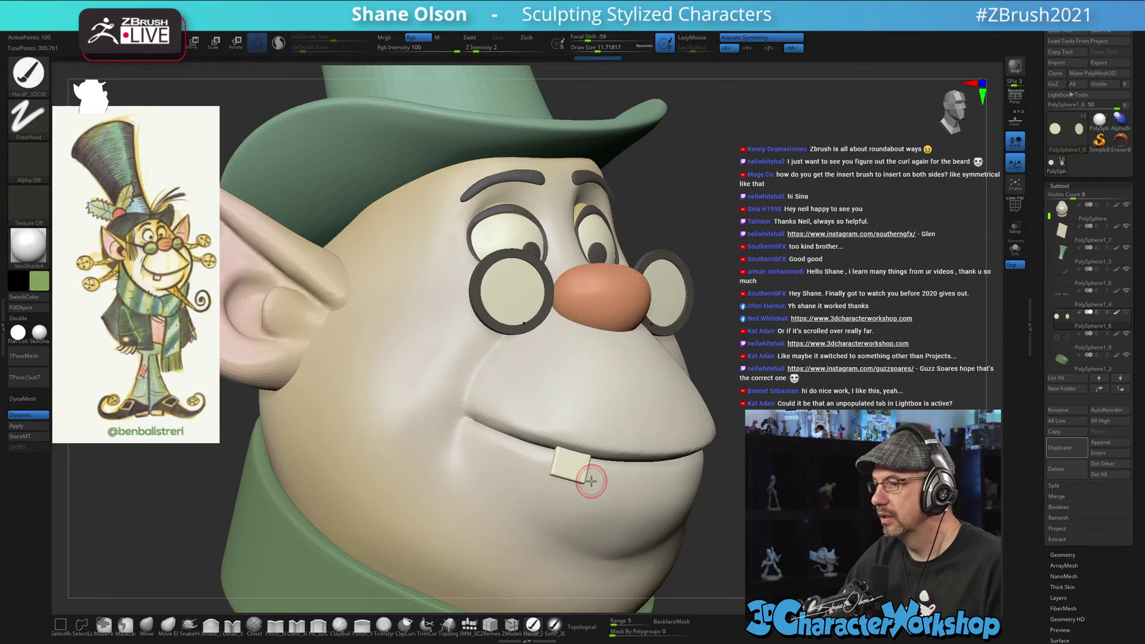
click(22, 308)
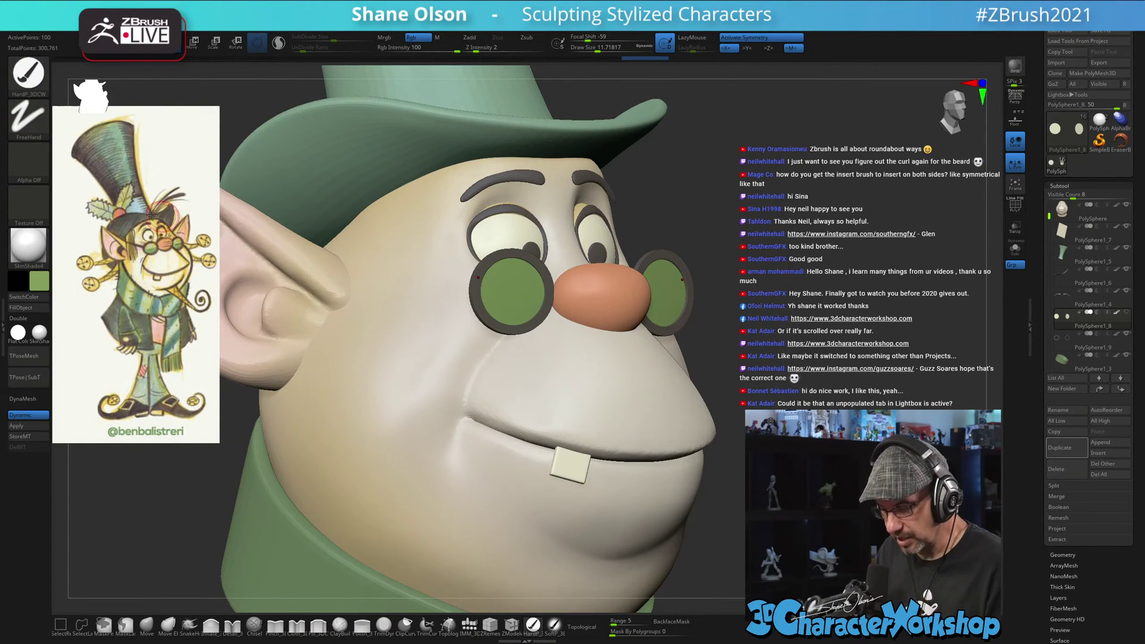
- Sample a pale green from the glasses in the reference drawing as the active colour
key(z)
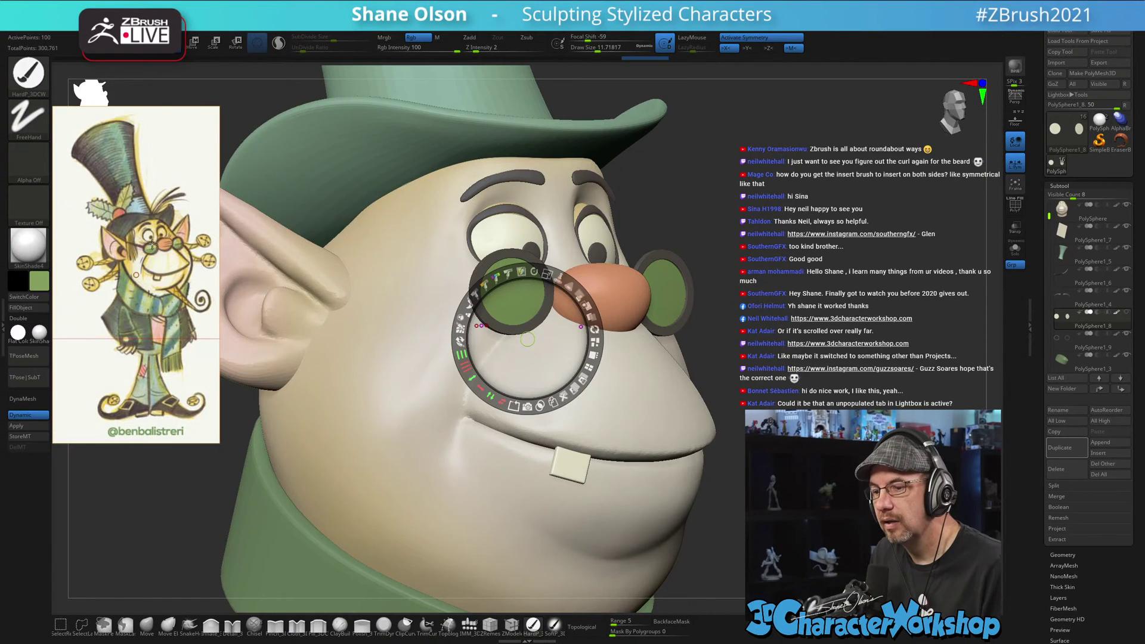
key(c)
key(z)
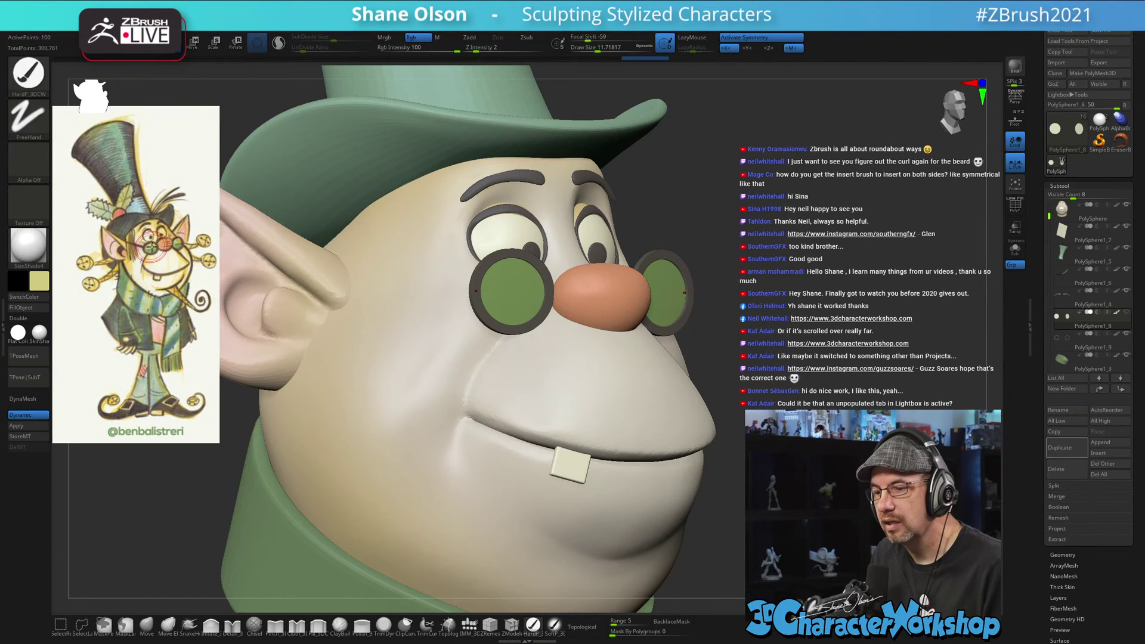
key(z)
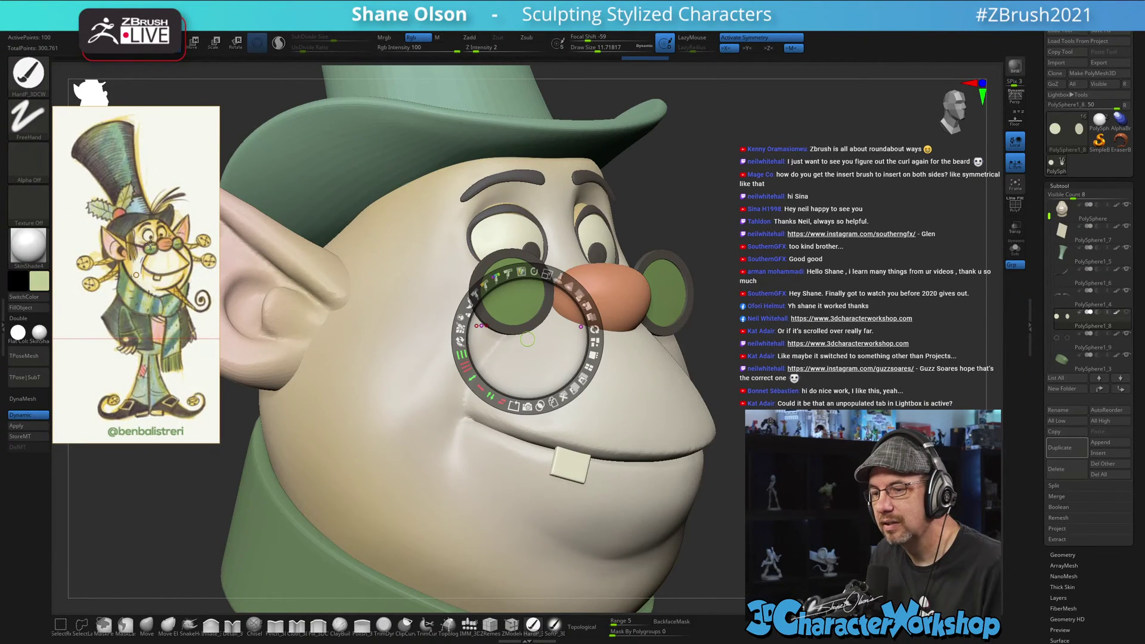
key(z)
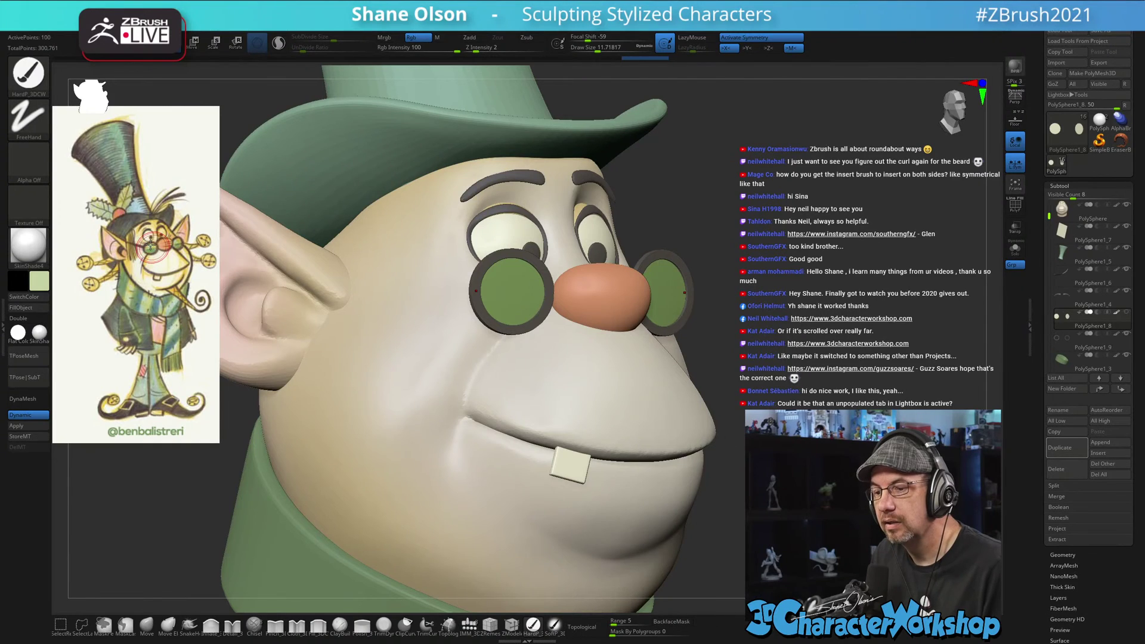
- Paint the pale green softly over both lenses with the soft paint brush at a draw size of about 31
click(553, 624)
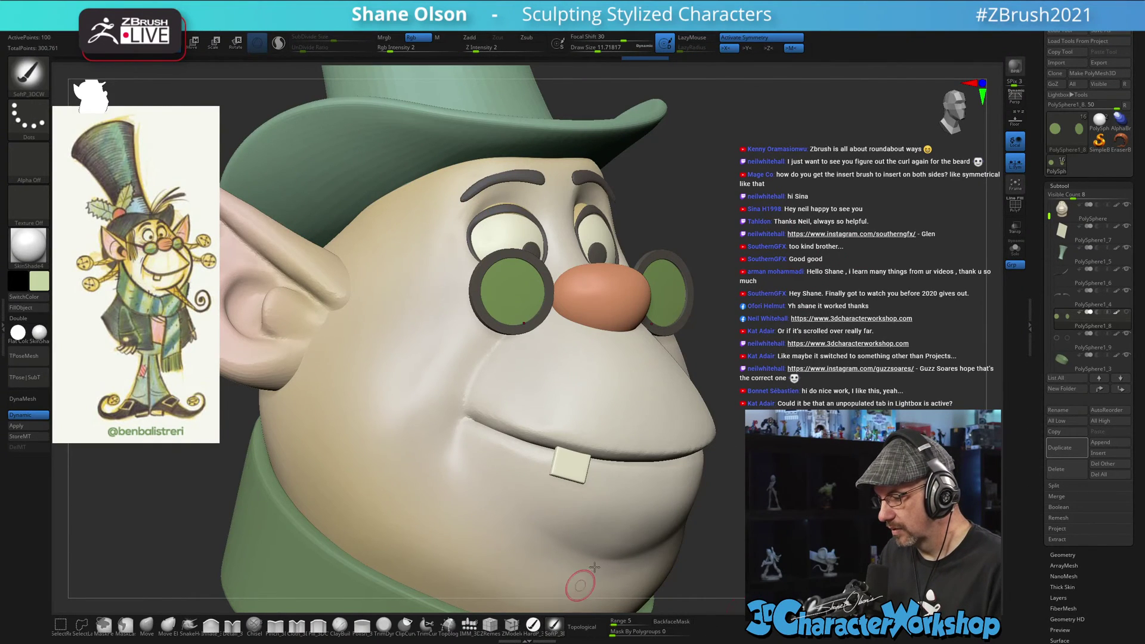
key(s)
drag(721, 260, 618, 269)
ctrl+right_drag(659, 276, 658, 235)
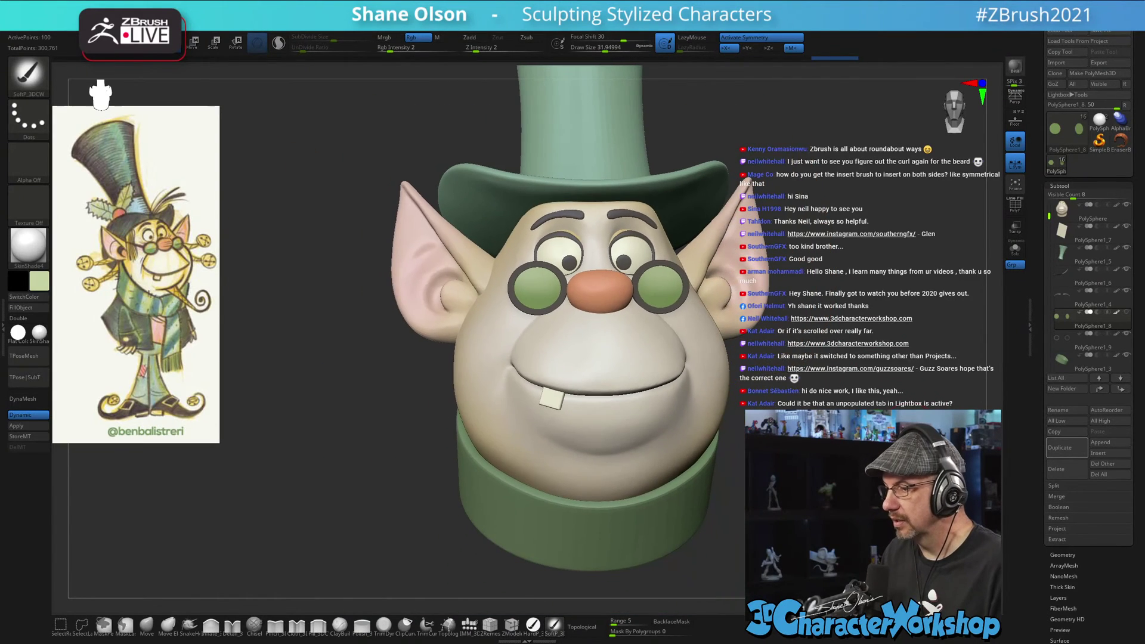
mouse_move(893, 370)
alt+right_down()
mouse_move(872, 409)
mouse_move(843, 389)
alt+right_up()
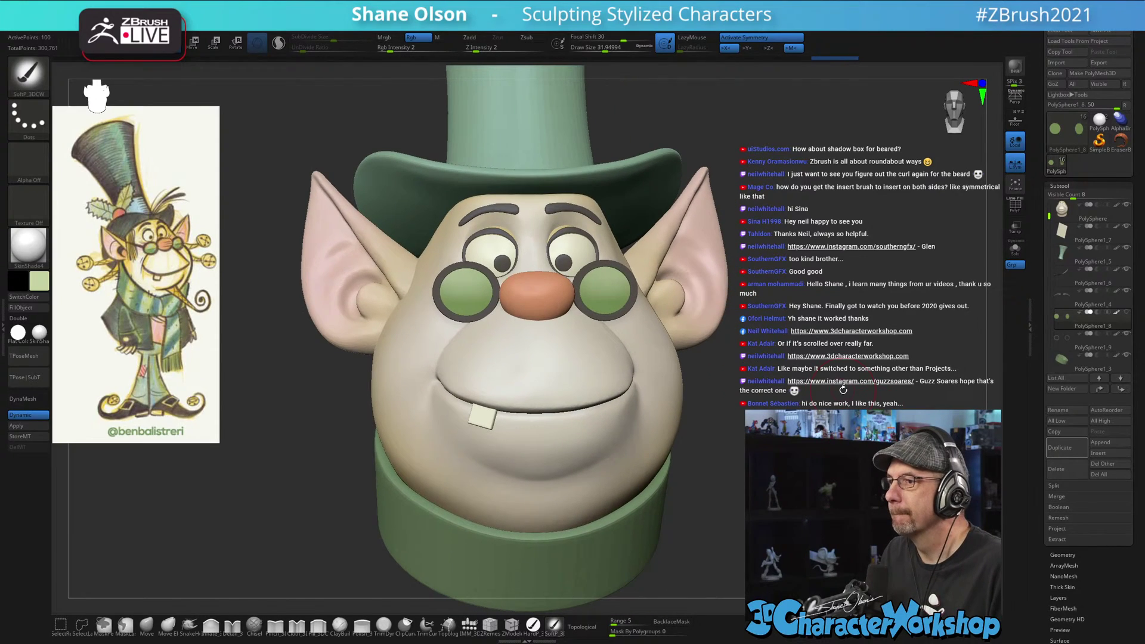
key(s)
click(796, 369)
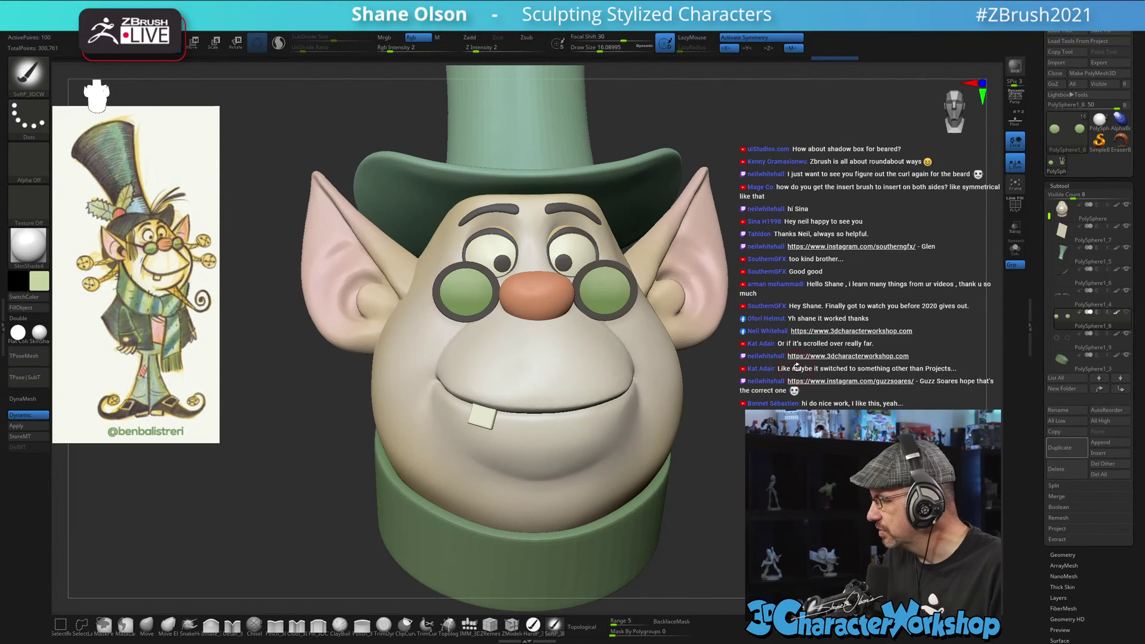
mouse_move(803, 373)
right_down()
mouse_move(798, 365)
mouse_move(795, 406)
mouse_move(822, 360)
mouse_move(783, 361)
mouse_move(801, 358)
right_up()
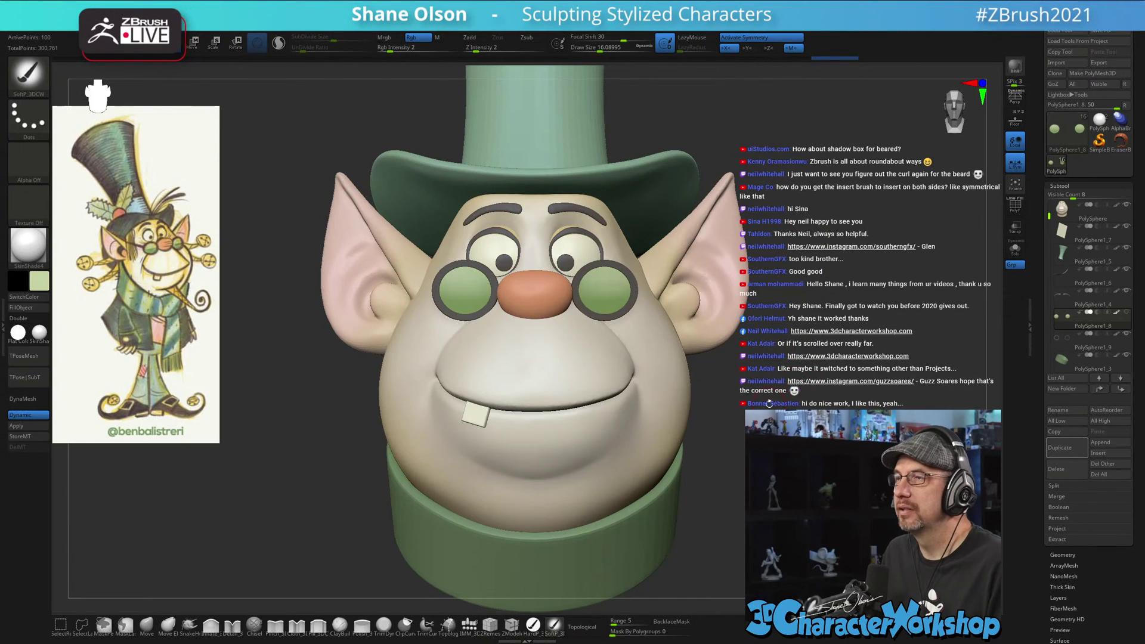
key(s)
mouse_move(760, 404)
mouse_down()
mouse_move(730, 456)
mouse_move(646, 471)
mouse_move(704, 477)
mouse_move(709, 555)
mouse_move(650, 471)
mouse_move(584, 465)
mouse_move(640, 471)
mouse_move(741, 429)
mouse_up()
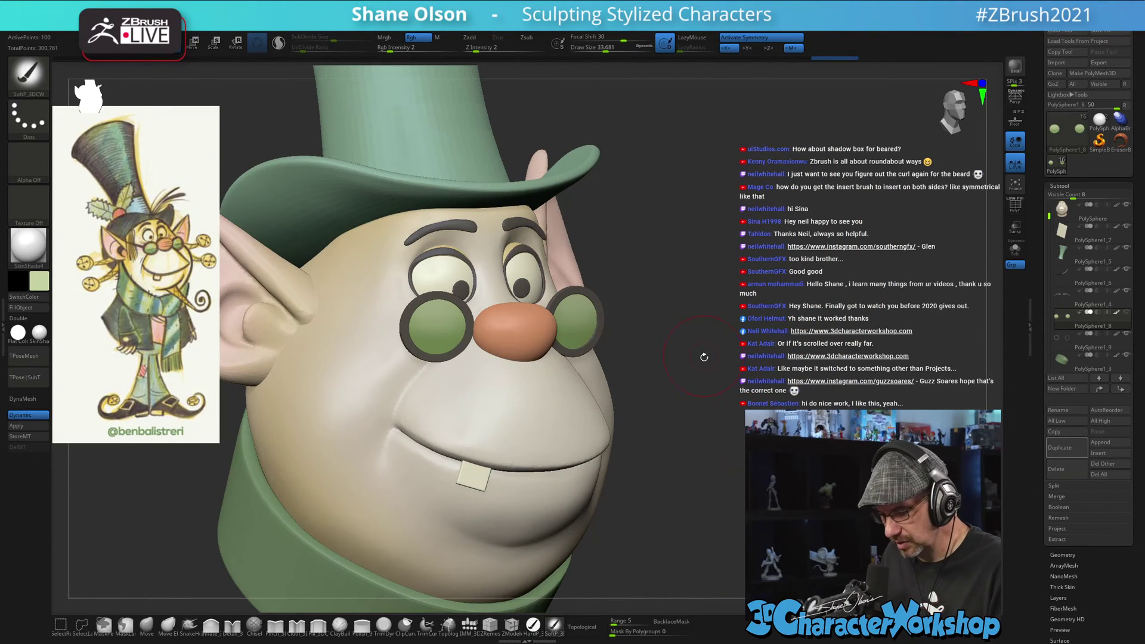
- Turn on the polygroup wireframe display and isolate the lenses from the rest of the character
key(shift+f)
alt+drag(703, 340, 712, 344)
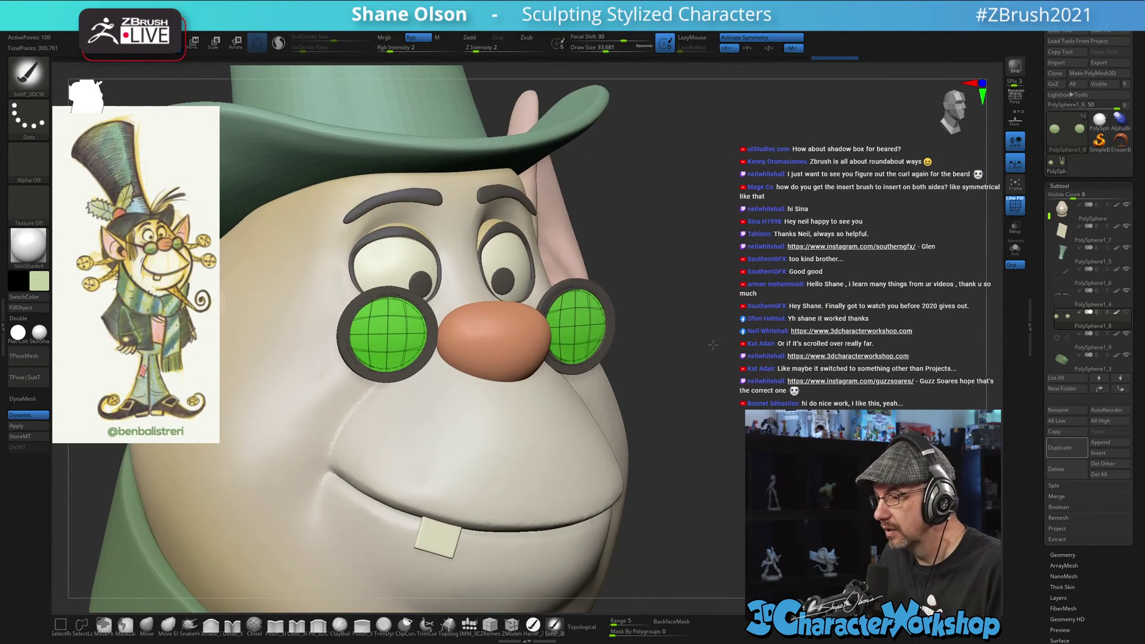
mouse_move(835, 288)
alt+mouse_down()
mouse_move(810, 399)
mouse_move(852, 412)
alt+mouse_up()
key(s)
alt+drag(853, 412, 846, 438)
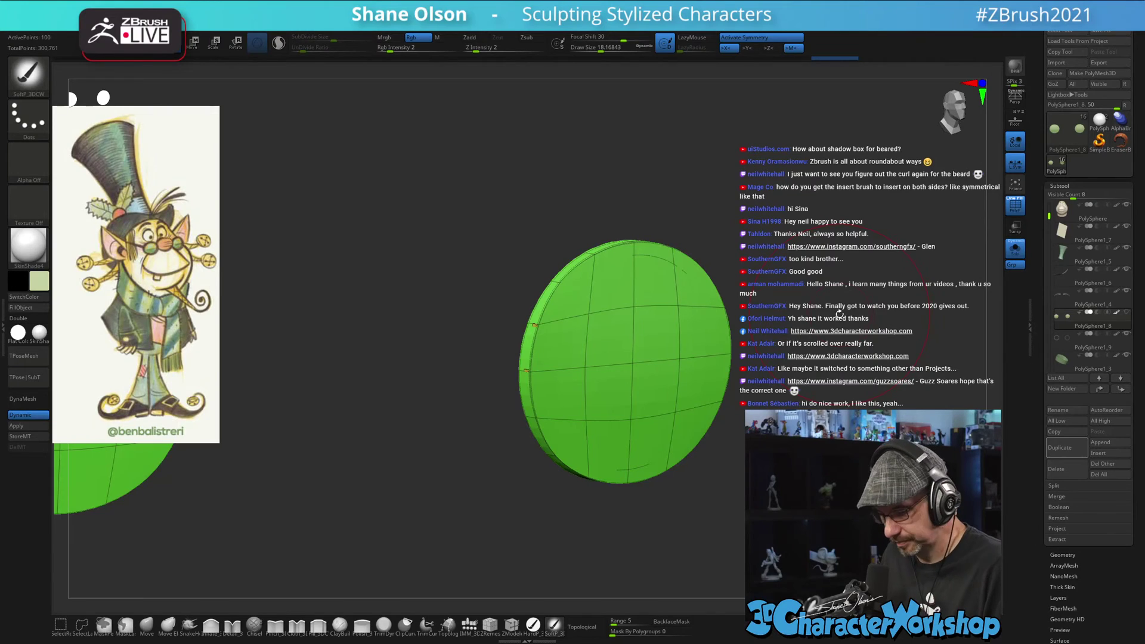
key(space)
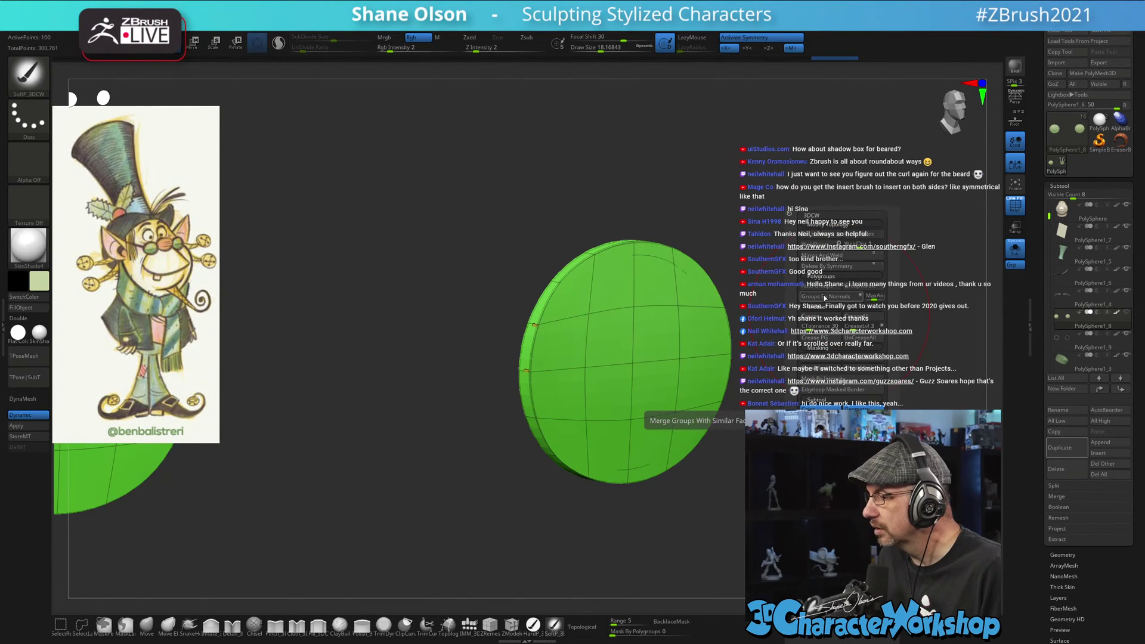
click(826, 297)
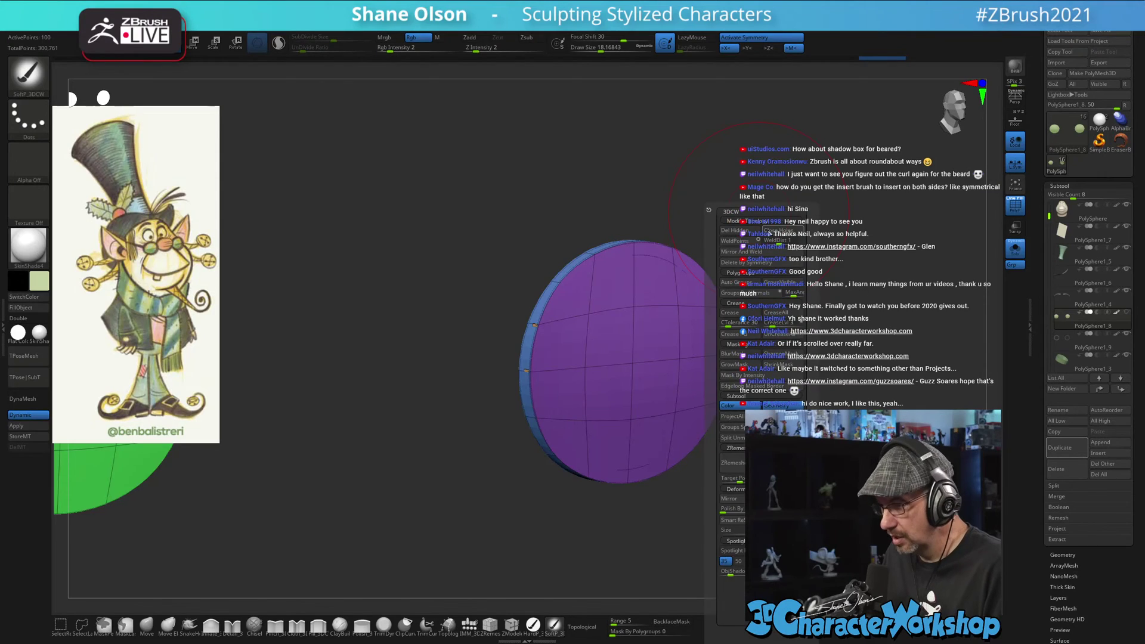
key(ctrl+z)
- Delete everything except the front faces of both lenses and turn on their dynamic subdivision
alt+drag(960, 328, 921, 262)
ctrl+shift+click(629, 334)
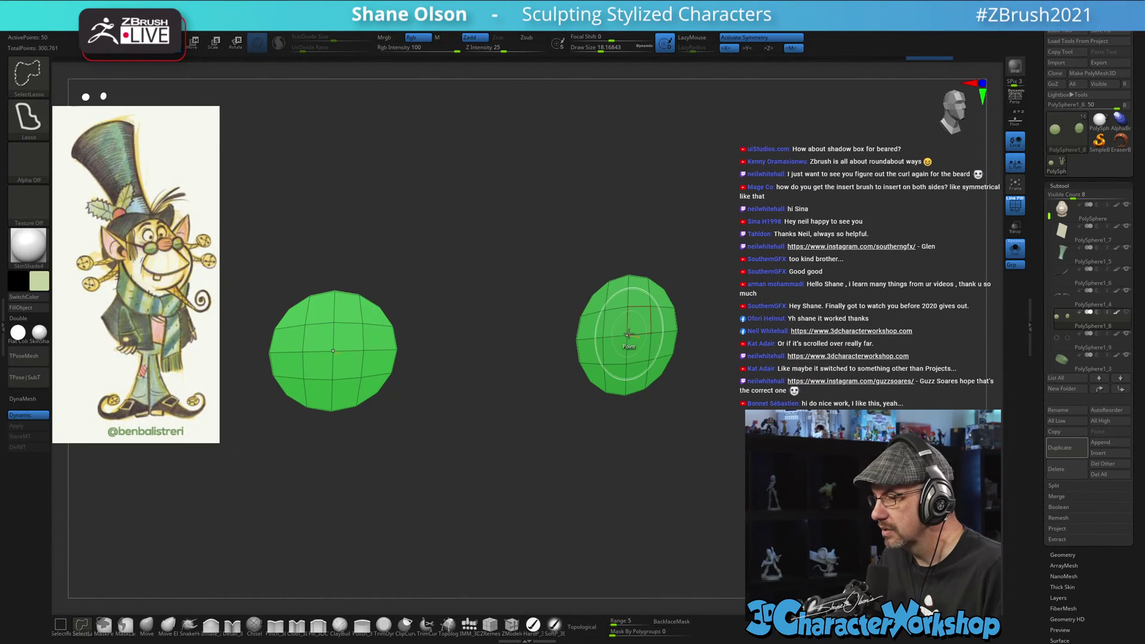
key(space)
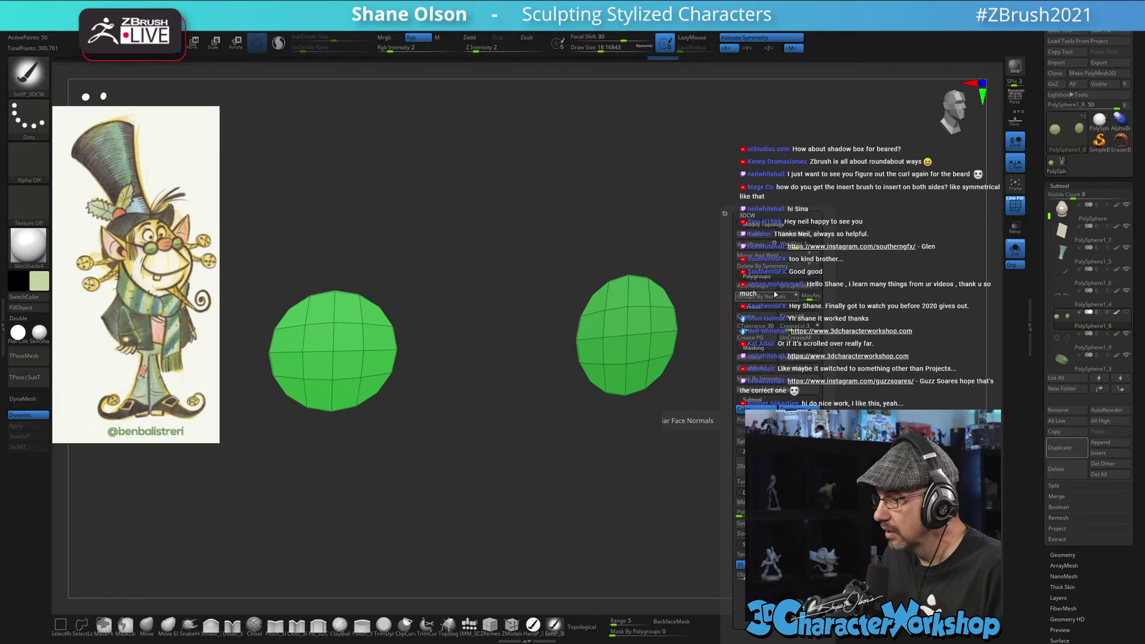
click(758, 238)
key(d)
drag(812, 272, 852, 267)
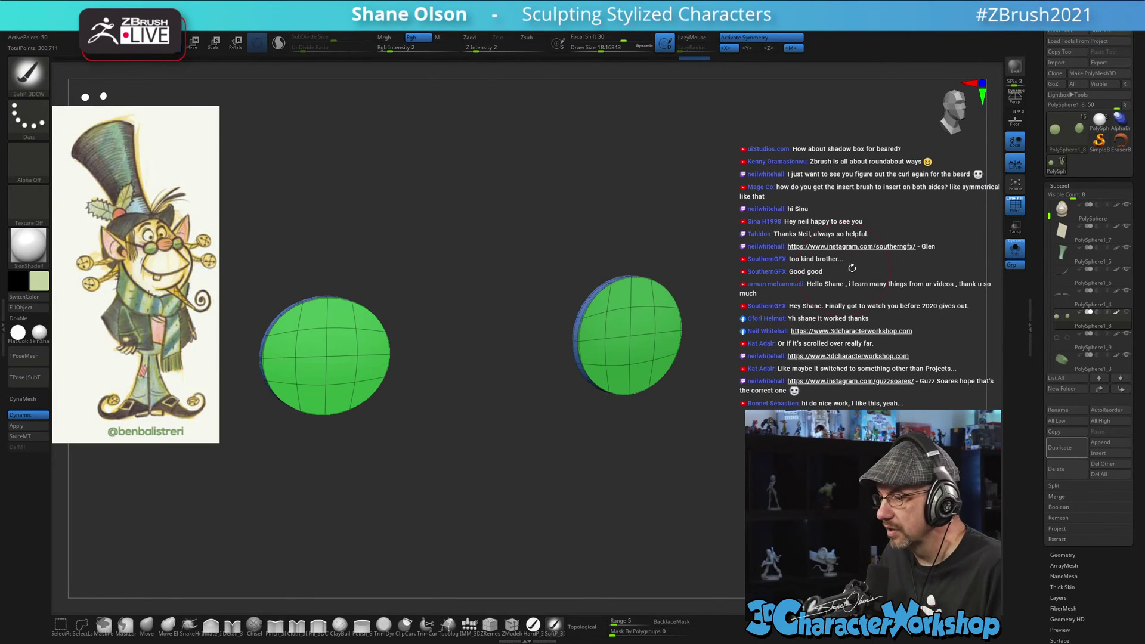
- Show the whole character again and shift the lenses slightly in depth so they sit inside their frames
click(1013, 249)
drag(822, 338, 620, 279)
key(w)
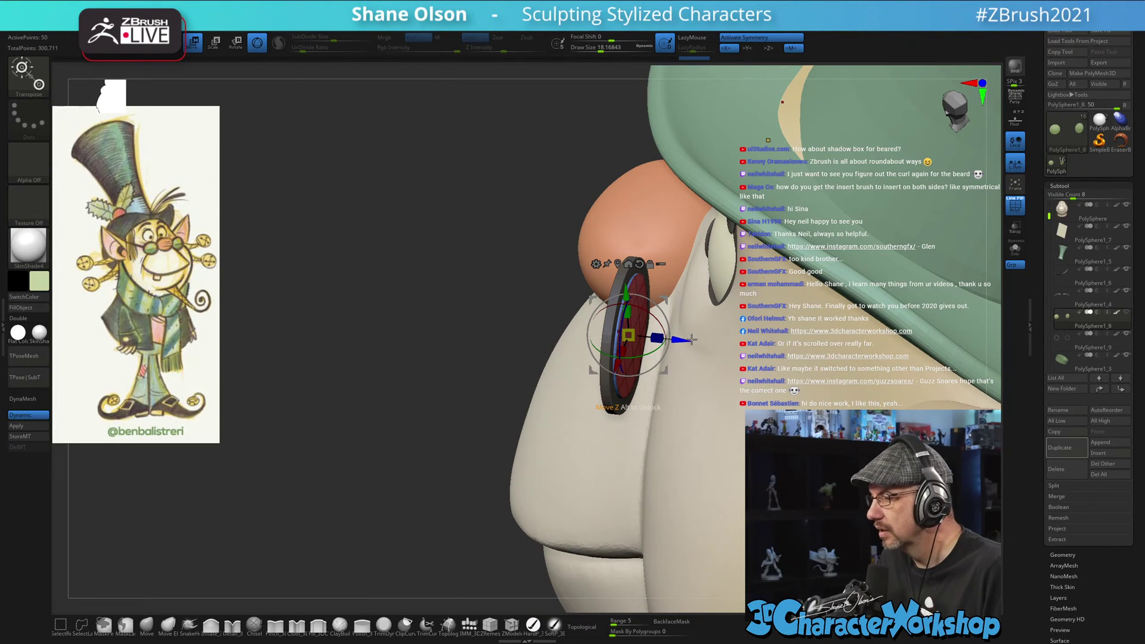
drag(688, 340, 684, 339)
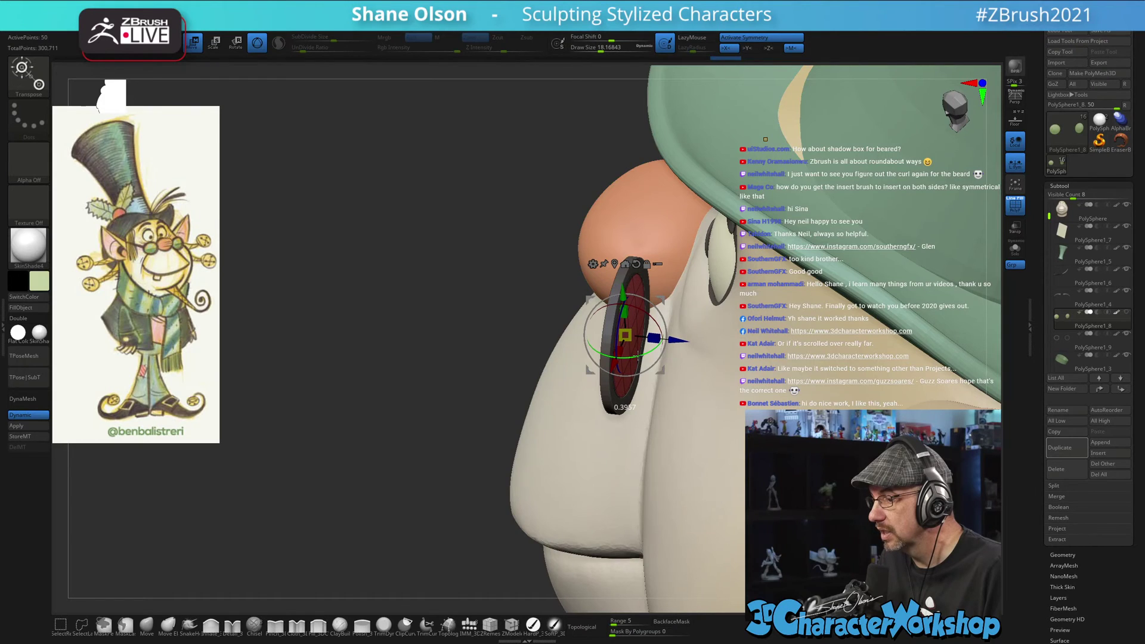
drag(638, 356, 638, 355)
drag(384, 335, 416, 322)
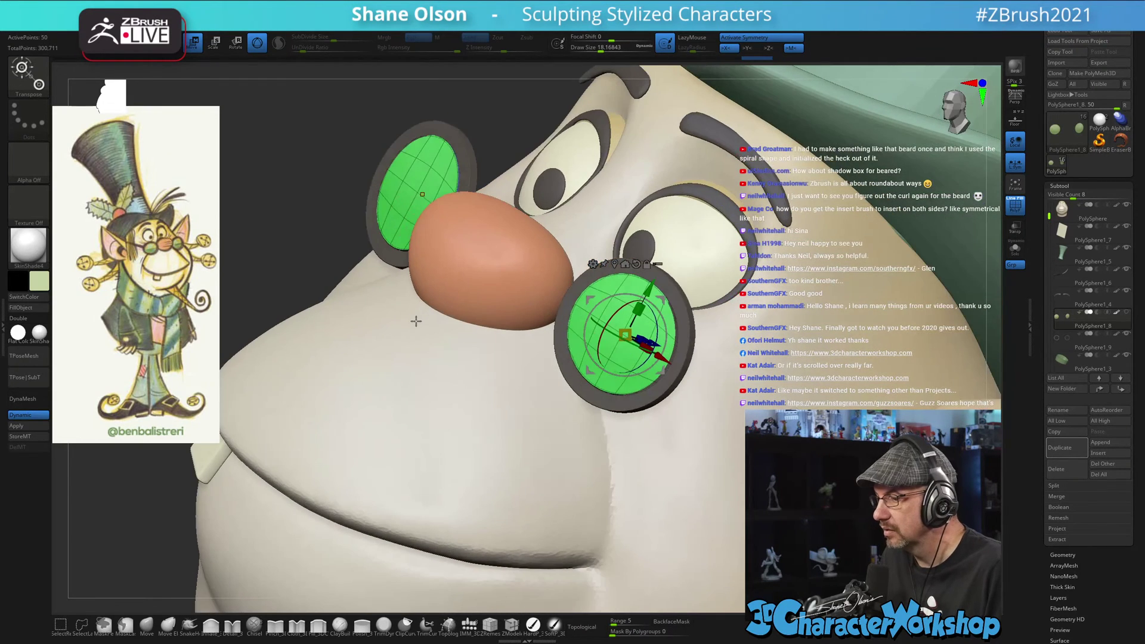
- Switch to the Inflate brush for the lenses and set its draw size to about 22
drag(306, 146, 346, 145)
key(q)
mouse_move(390, 189)
mouse_down()
mouse_move(396, 209)
mouse_move(223, 583)
mouse_up()
click(211, 625)
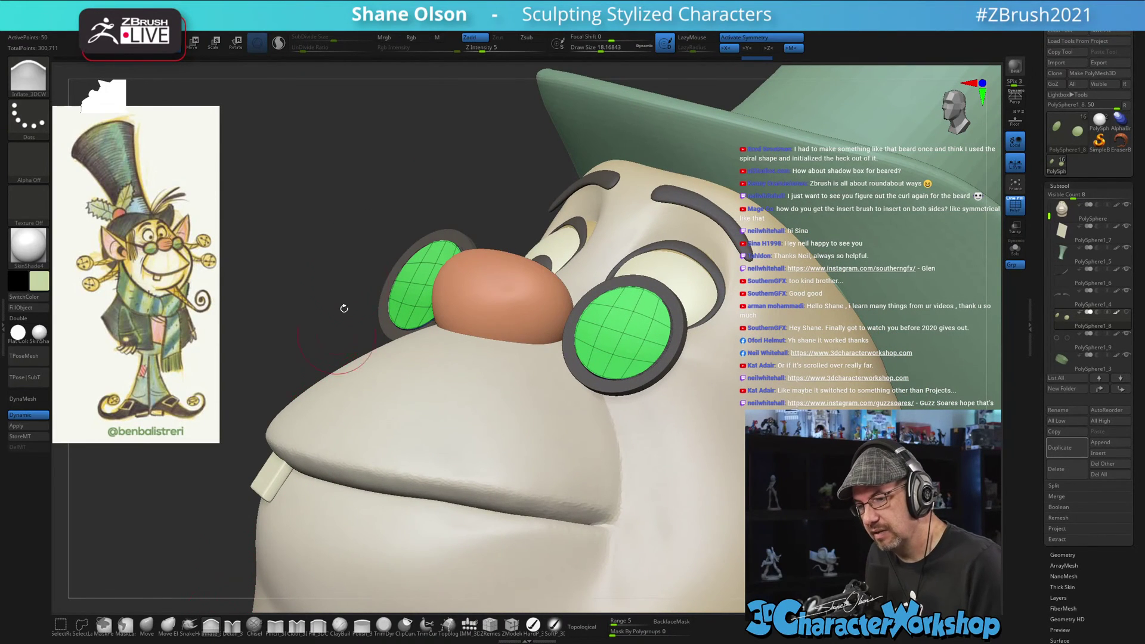
key(s)
mouse_move(291, 223)
mouse_down()
mouse_move(311, 209)
mouse_move(356, 217)
mouse_up()
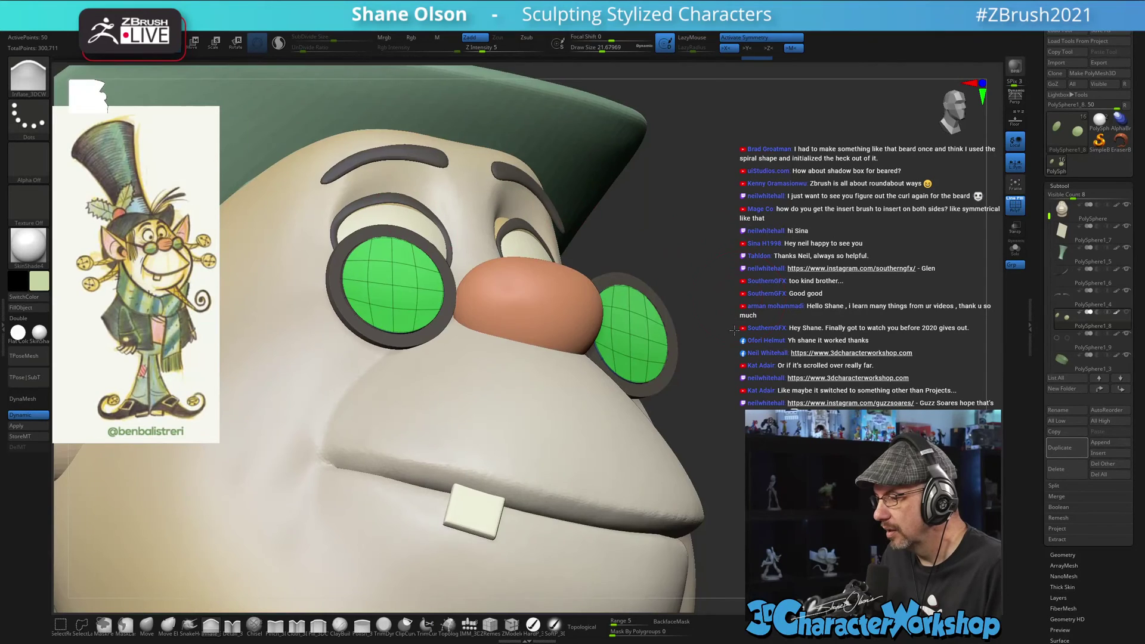
drag(719, 340, 762, 382)
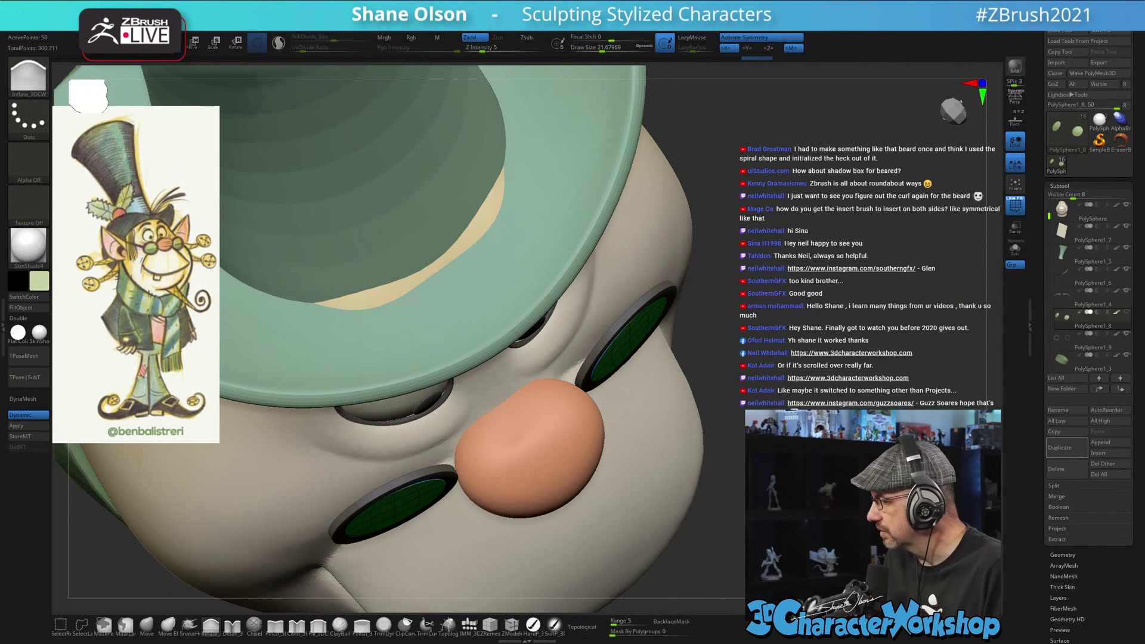
- Set the lenses' Dynamic Subdiv thickness to 0.00114
click(1063, 553)
drag(1068, 350, 1066, 347)
click(1052, 345)
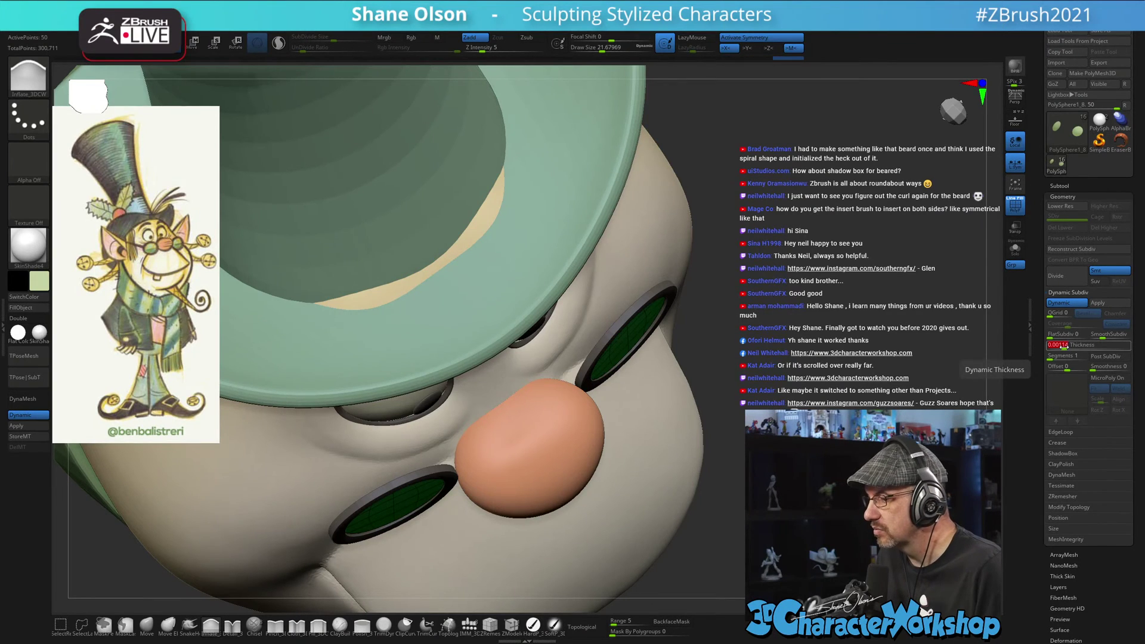
- Set the brush draw size to about 23, turn off the polyframe display, and check the lenses on the face
mouse_move(843, 370)
mouse_down()
mouse_move(826, 319)
mouse_move(802, 313)
mouse_move(778, 331)
mouse_up()
key(s)
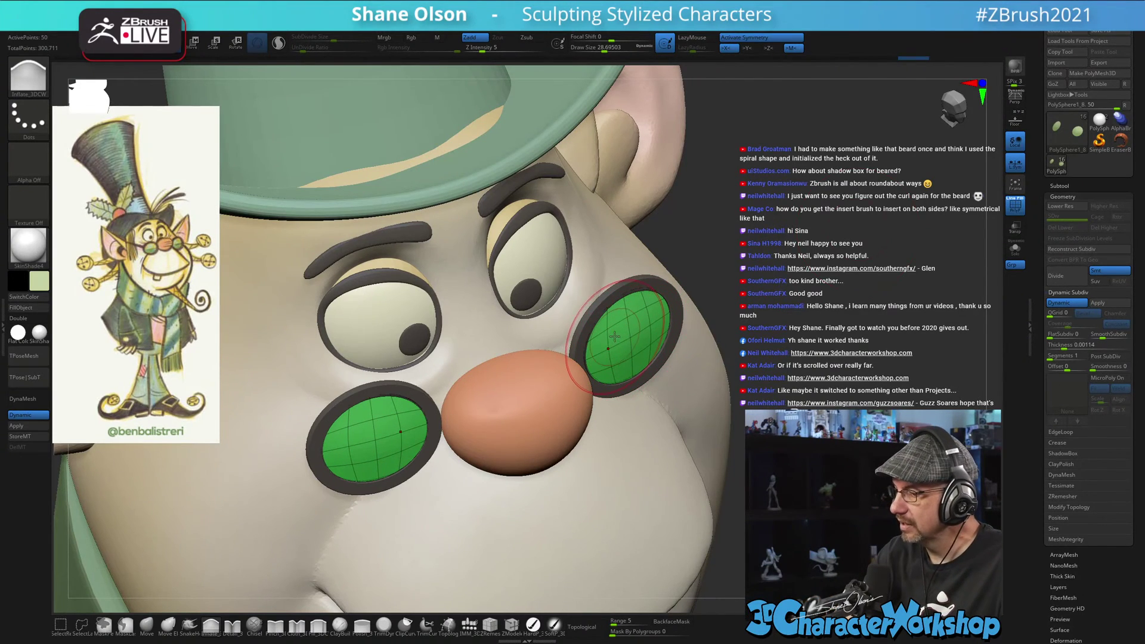
key(s)
drag(616, 335, 614, 335)
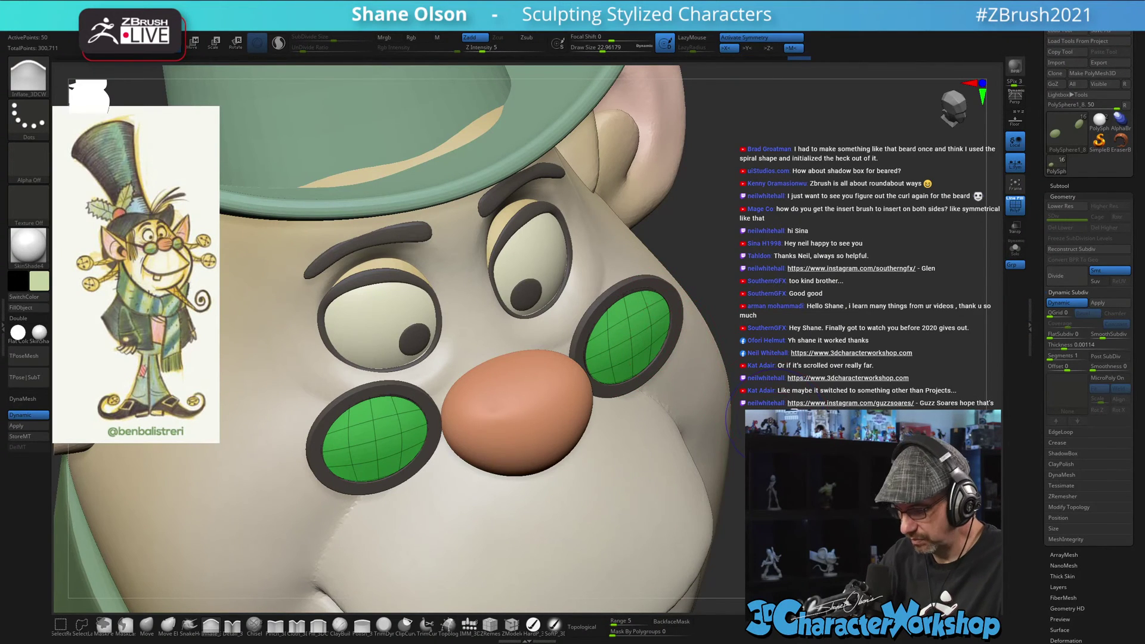
key(shift+f)
mouse_move(724, 358)
mouse_down()
mouse_move(722, 332)
mouse_move(667, 335)
mouse_move(611, 316)
mouse_up()
alt+drag(892, 384, 930, 349)
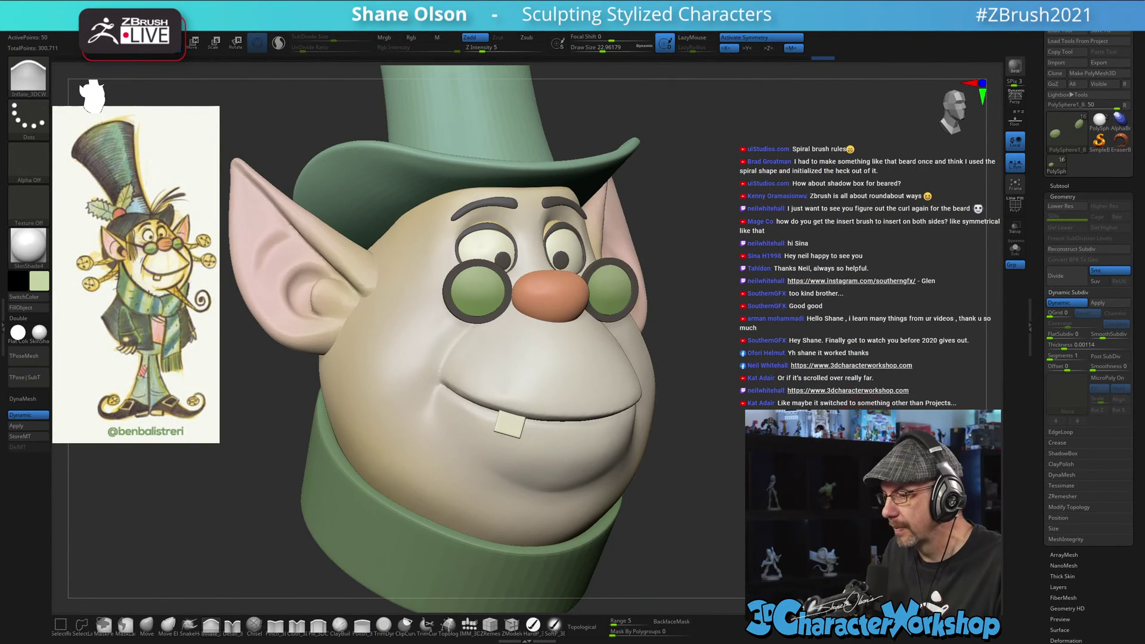
alt+drag(691, 337, 759, 337)
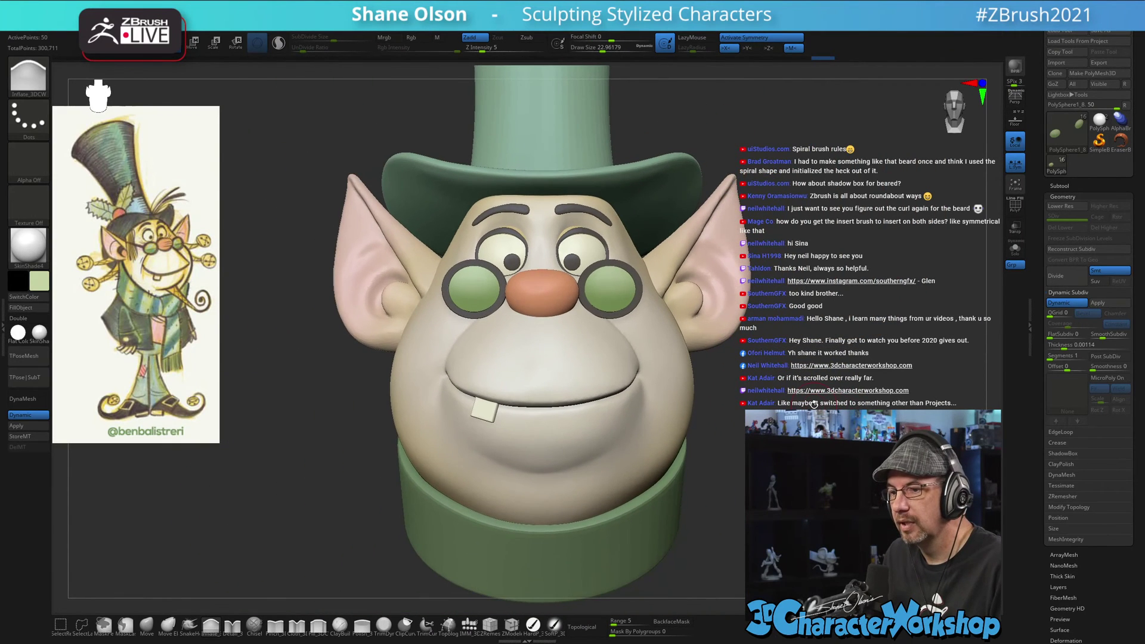
- Turn on Transpose All Selected Subtools and select the lenses and the glasses frames together for moving
mouse_move(813, 405)
mouse_down()
mouse_move(788, 539)
mouse_move(857, 462)
mouse_move(804, 407)
mouse_move(796, 418)
mouse_up()
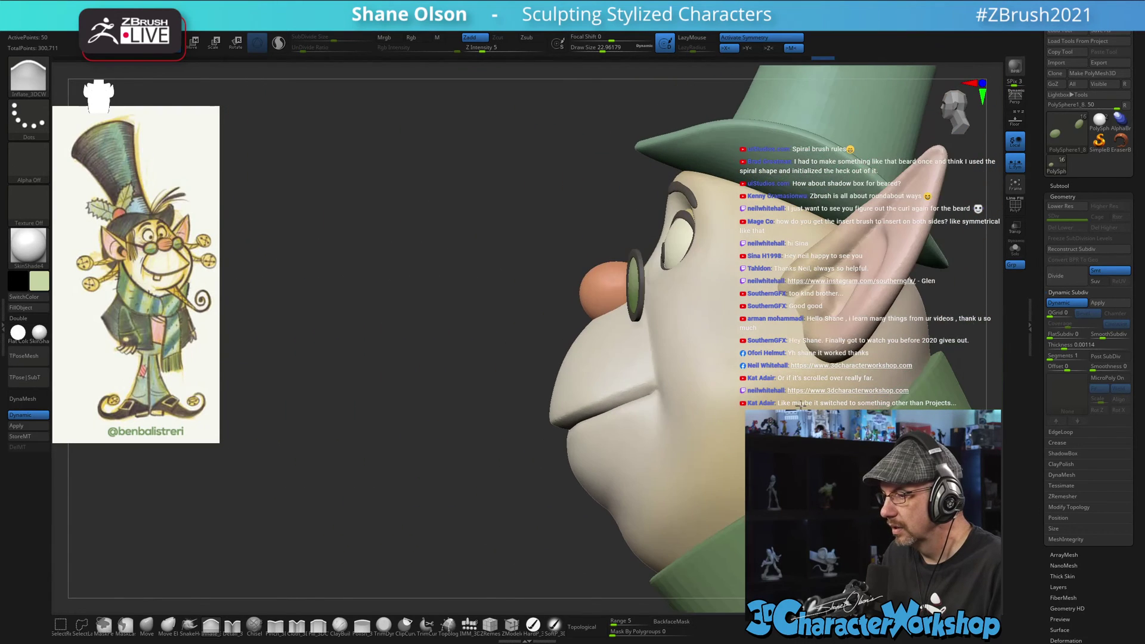
key(w)
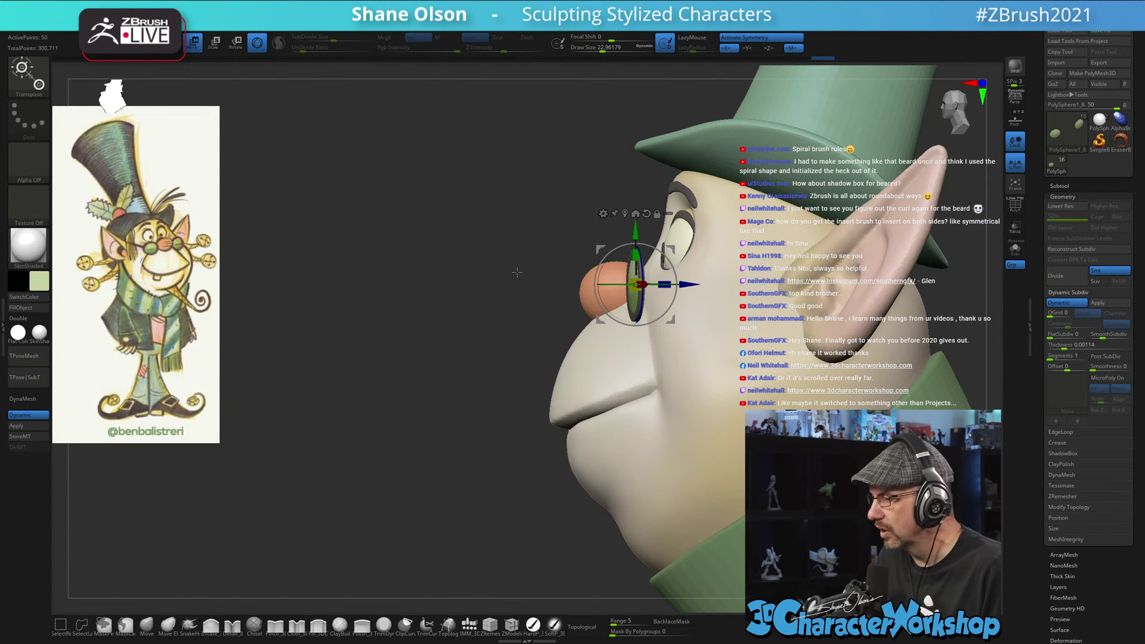
alt+drag(517, 272, 453, 280)
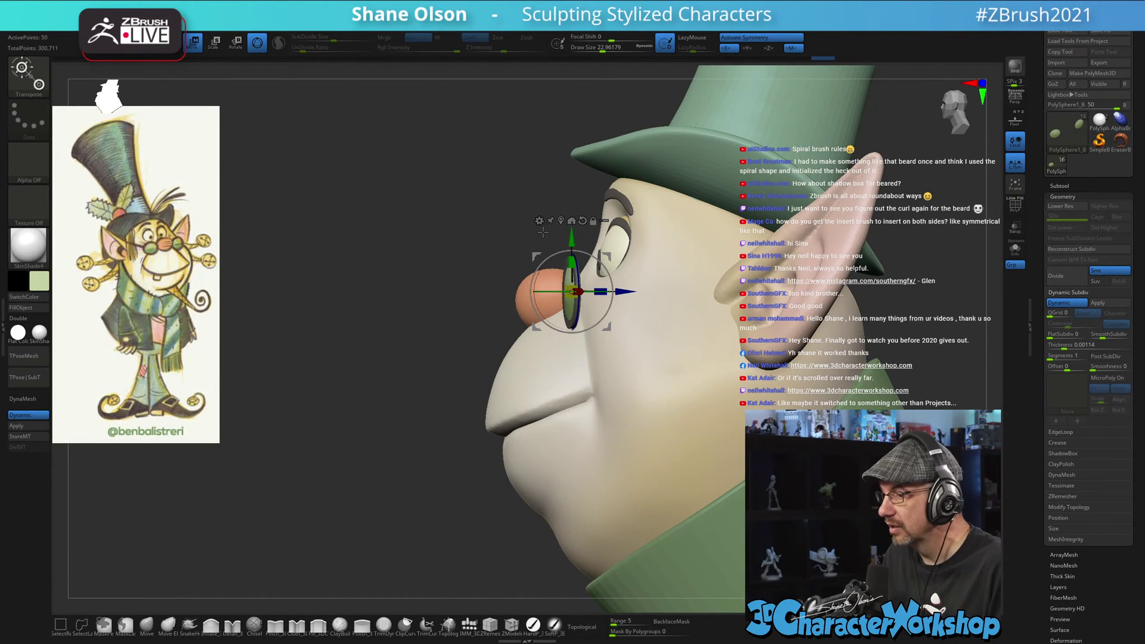
alt+drag(380, 262, 403, 310)
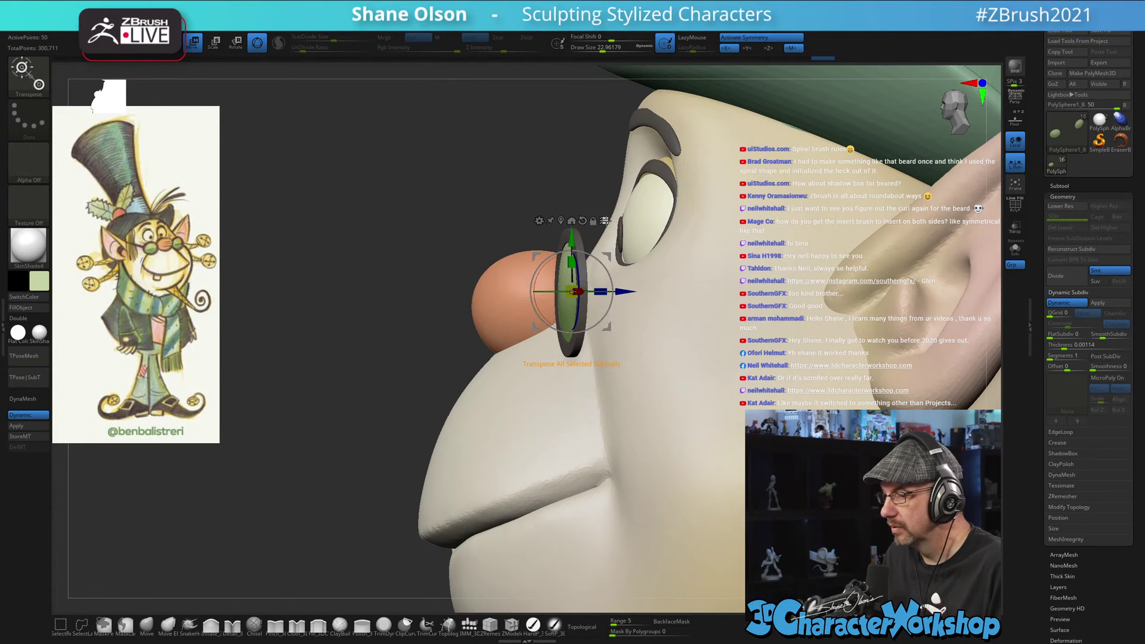
alt+drag(347, 237, 353, 215)
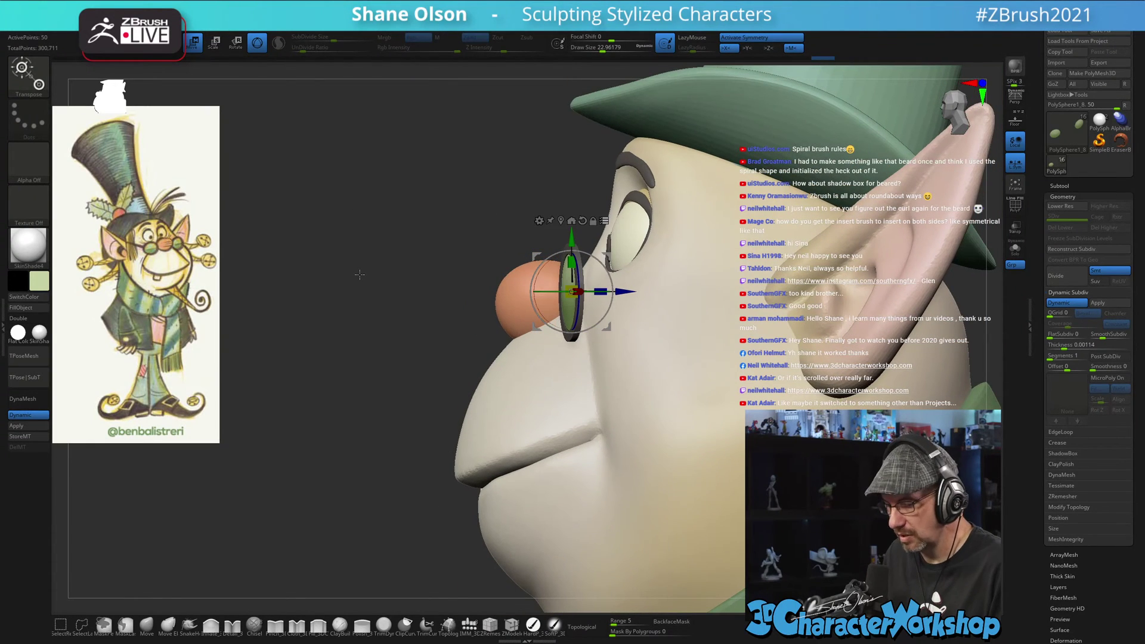
key(ctrl+shift+d)
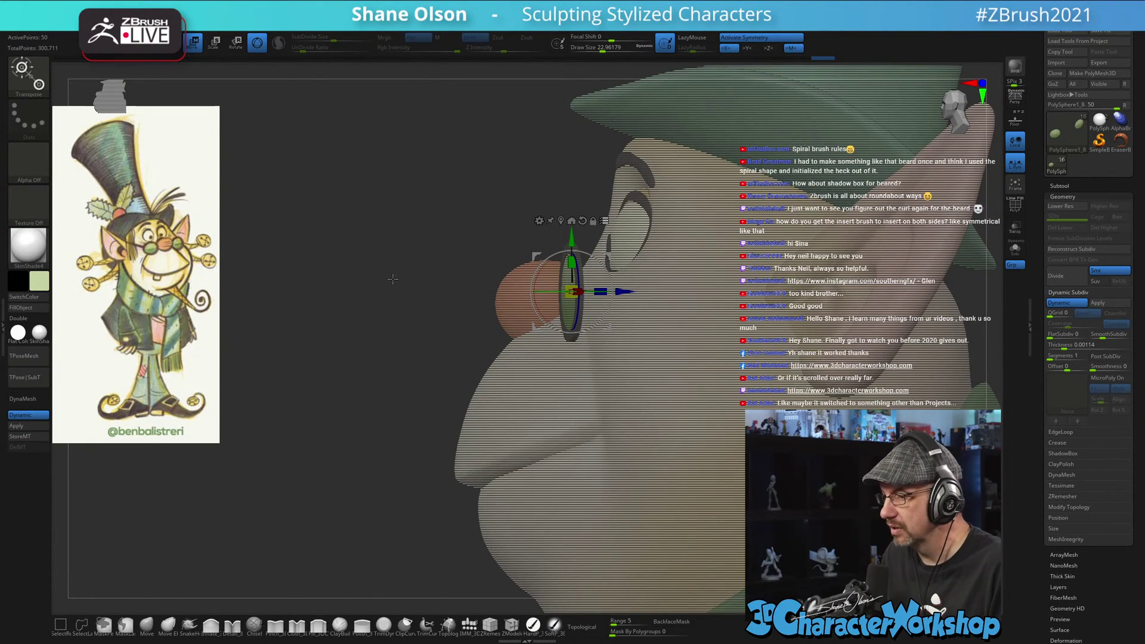
drag(391, 277, 595, 382)
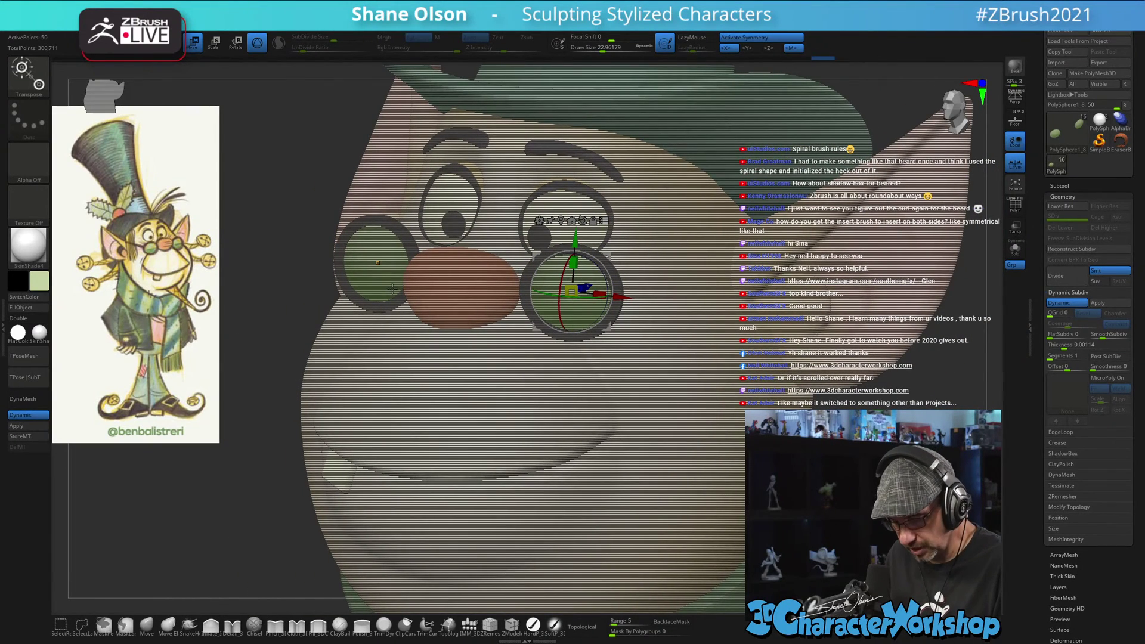
key(ctrl+shift)
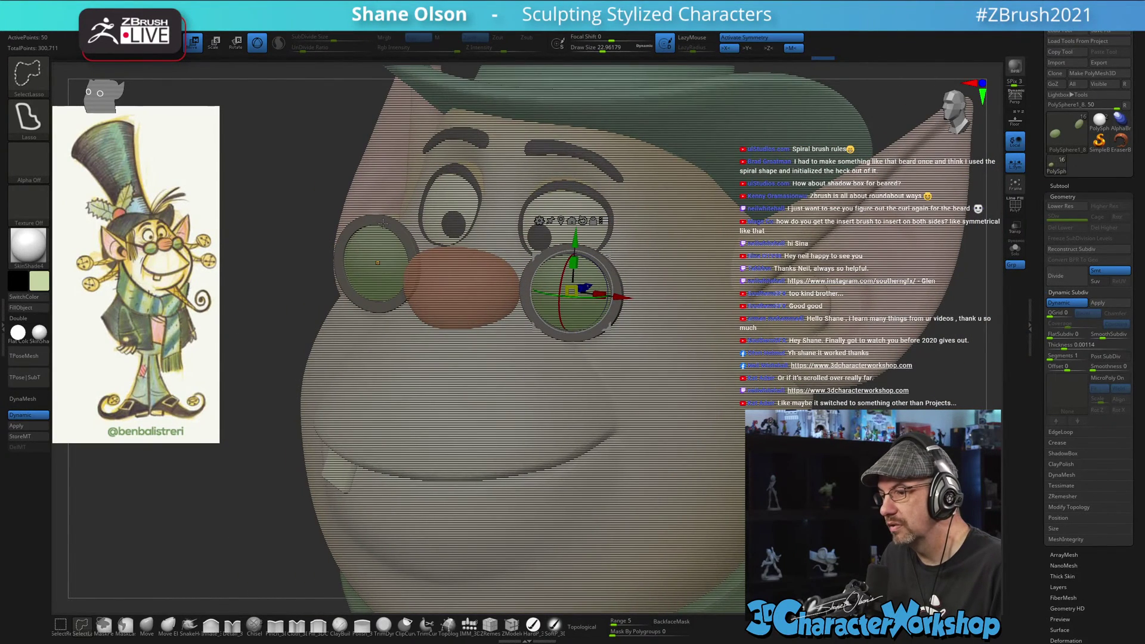
ctrl+shift+click(384, 254)
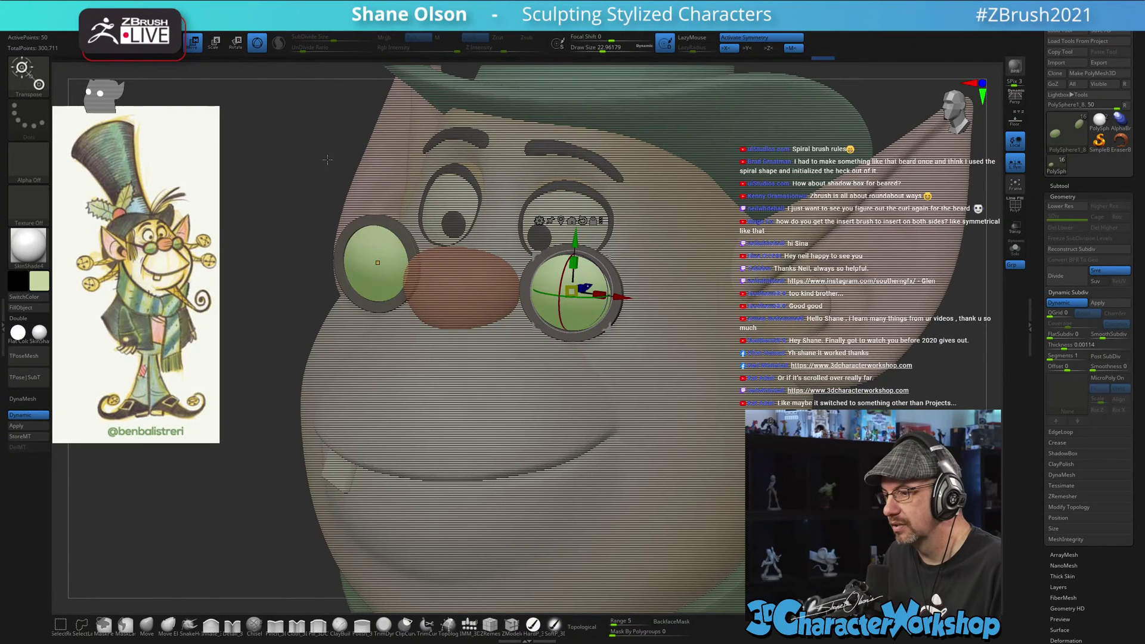
- Move the glasses about 0.0126 back toward the face and nudge their height slightly
drag(296, 149, 643, 291)
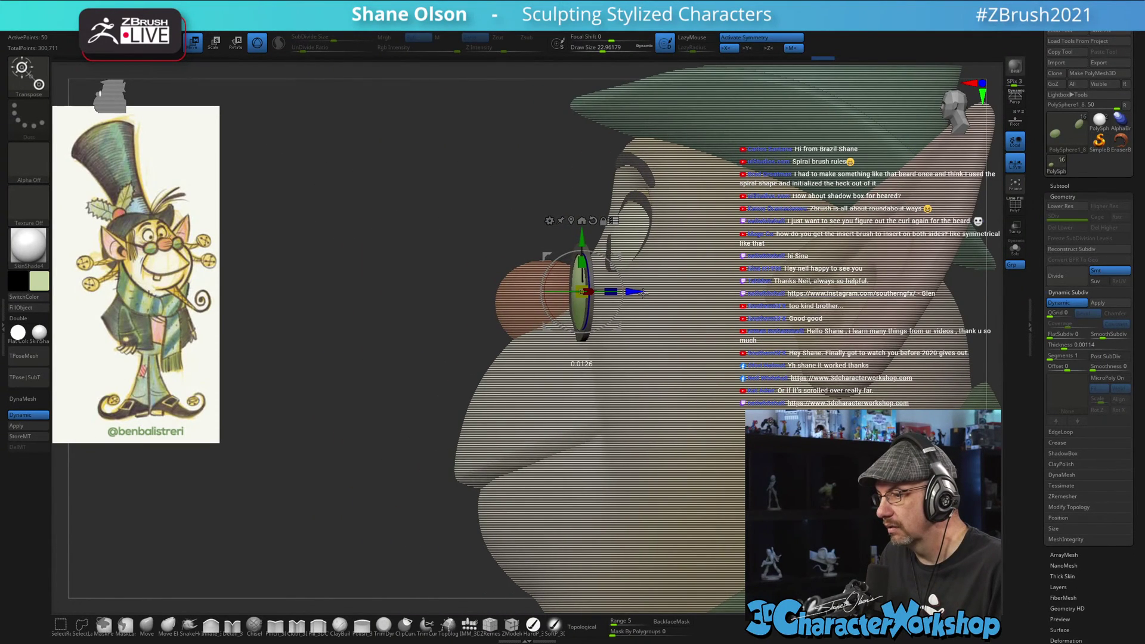
drag(458, 279, 694, 247)
drag(582, 241, 582, 240)
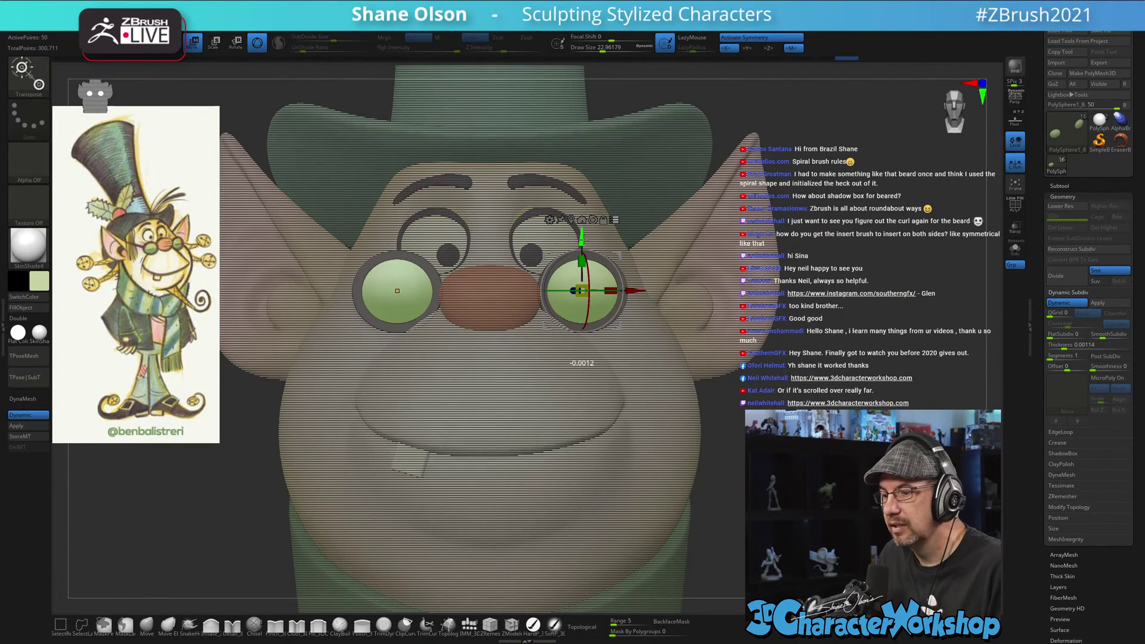
key(ctrl)
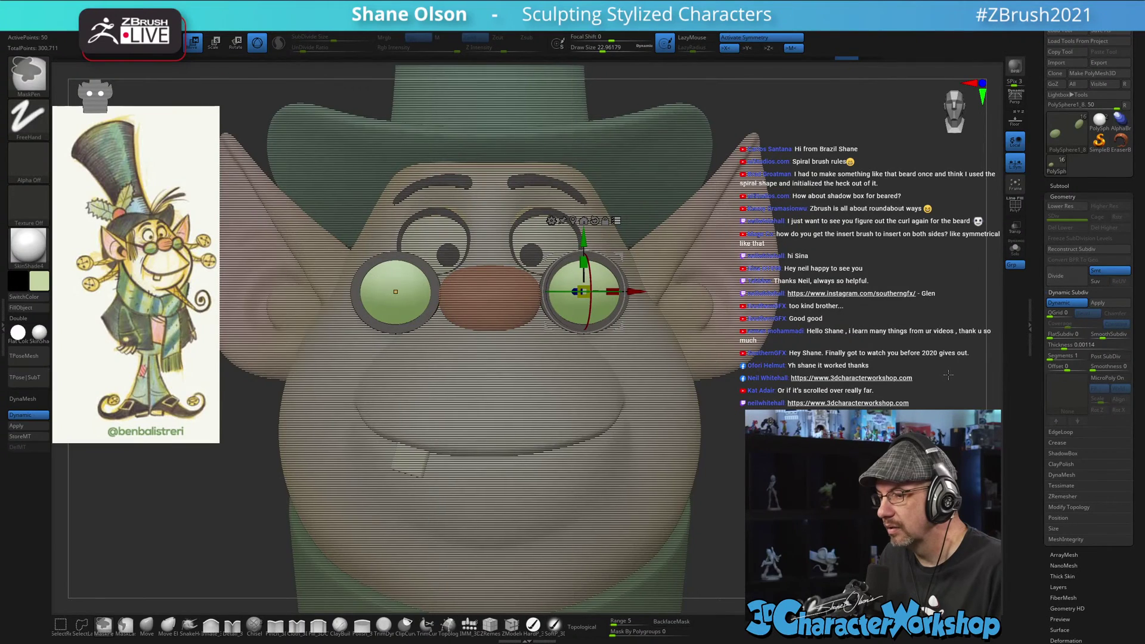
mouse_move(948, 373)
mouse_down()
mouse_move(889, 397)
mouse_move(794, 385)
mouse_up()
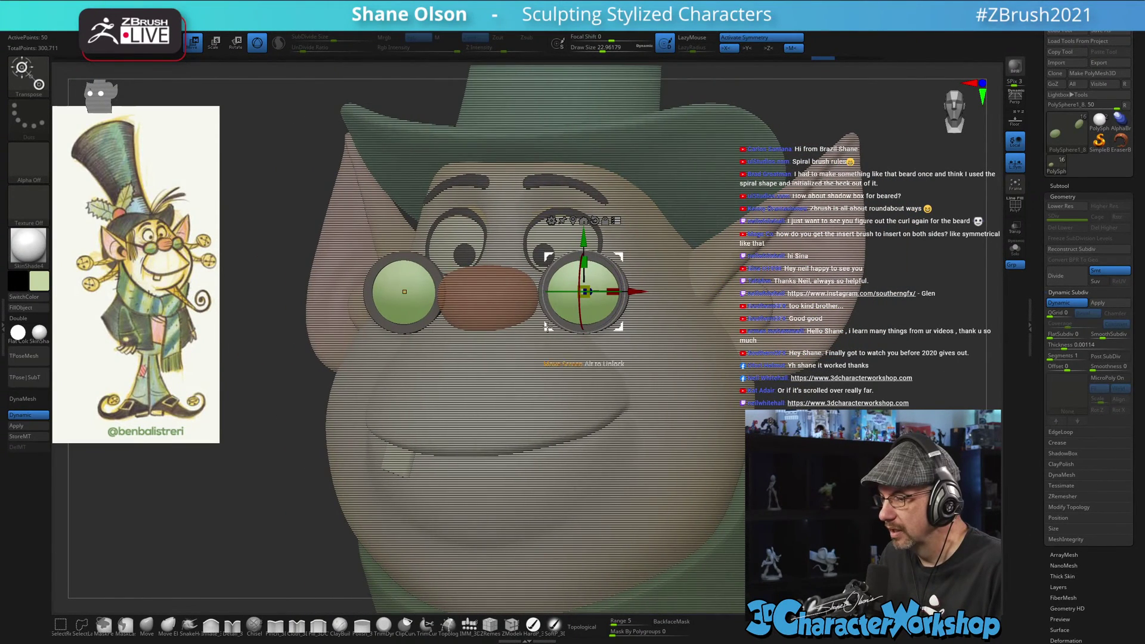
- Fine-tune the glasses beside the nose, raising them slightly and moving them about 0.0058 further back toward the face
drag(585, 288, 581, 291)
mouse_move(757, 353)
right_down()
mouse_move(577, 356)
mouse_move(760, 352)
right_up()
drag(579, 236, 581, 229)
right_drag(825, 312, 662, 310)
drag(635, 290, 639, 290)
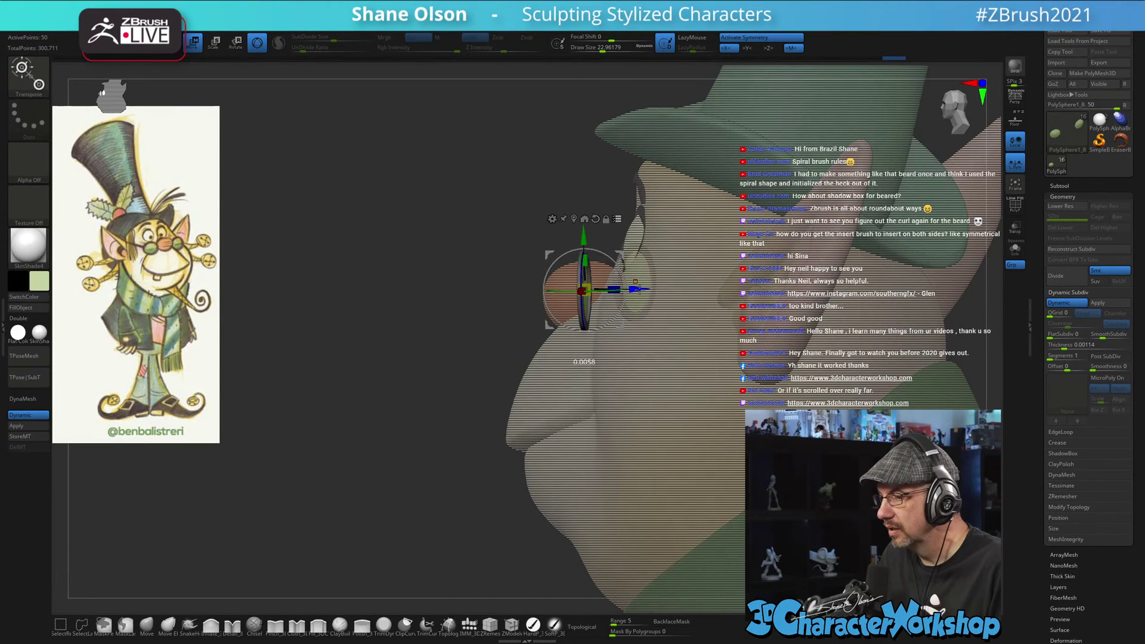
right_drag(417, 360, 443, 358)
drag(443, 358, 464, 358)
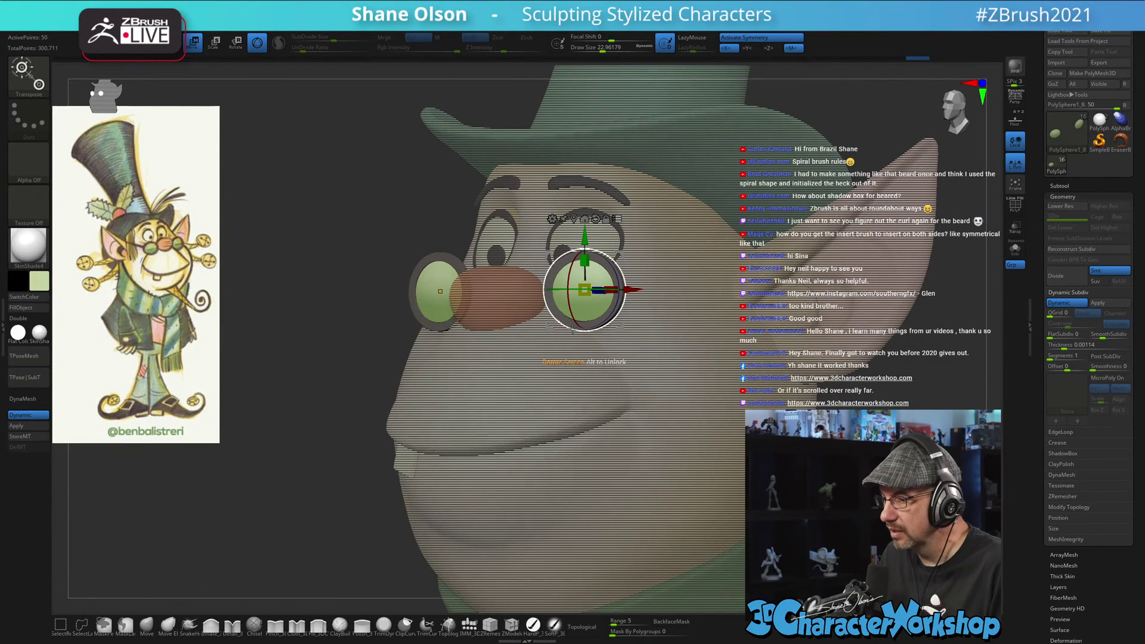
- Clear the multiple-subtool selection and return to Draw mode with the lenses active
mouse_move(889, 399)
mouse_down()
mouse_move(950, 401)
mouse_move(875, 394)
mouse_up()
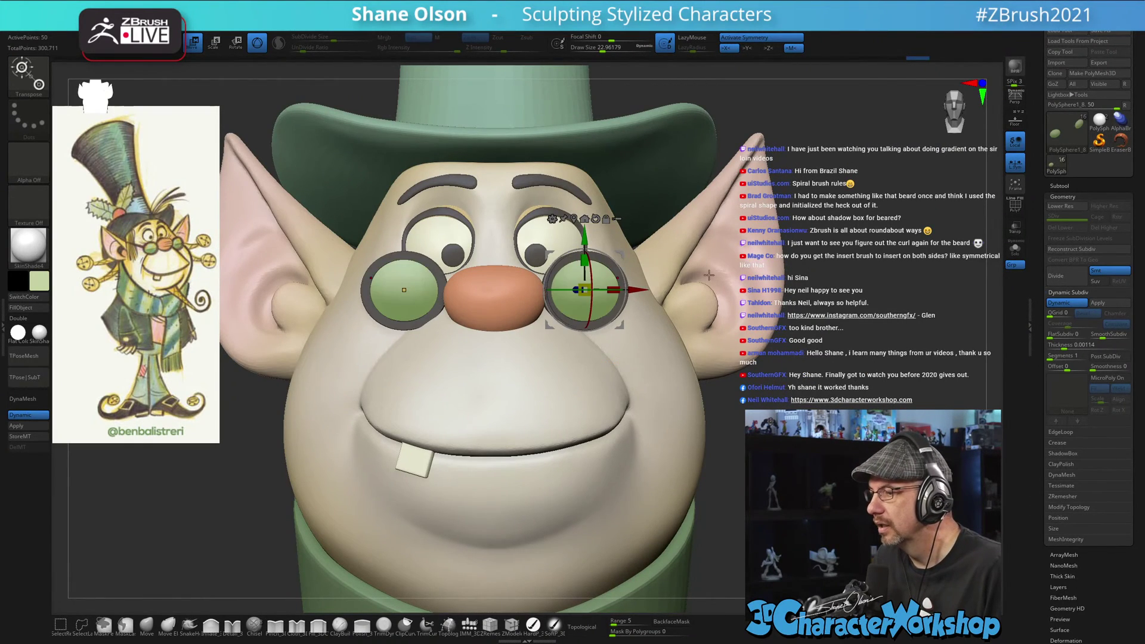
key(q)
alt+drag(863, 391, 864, 371)
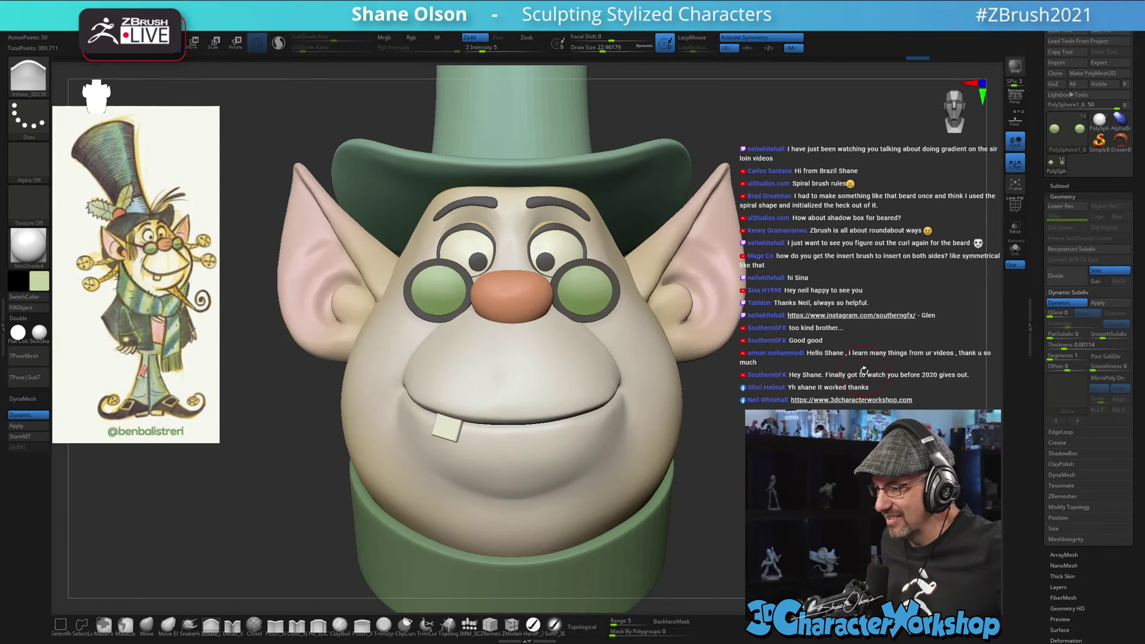
mouse_move(864, 370)
mouse_down()
mouse_move(930, 381)
mouse_move(859, 379)
mouse_move(853, 346)
mouse_move(862, 387)
mouse_move(853, 366)
mouse_move(865, 363)
mouse_up()
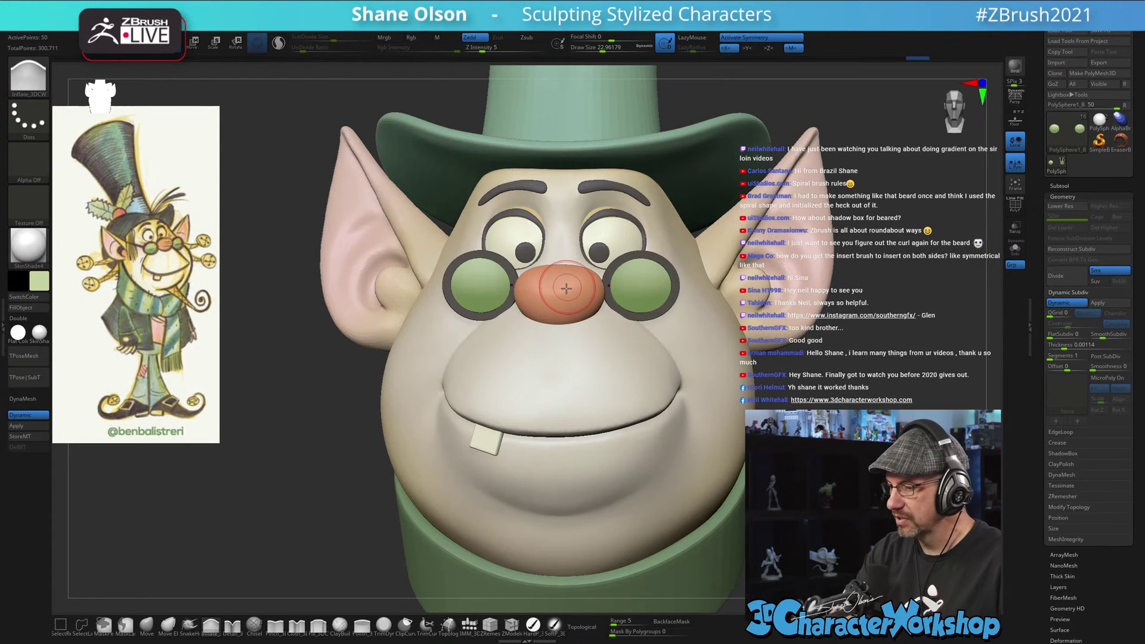
- Select the nose as the active subtool and make the lenses visible again
alt+click(564, 288)
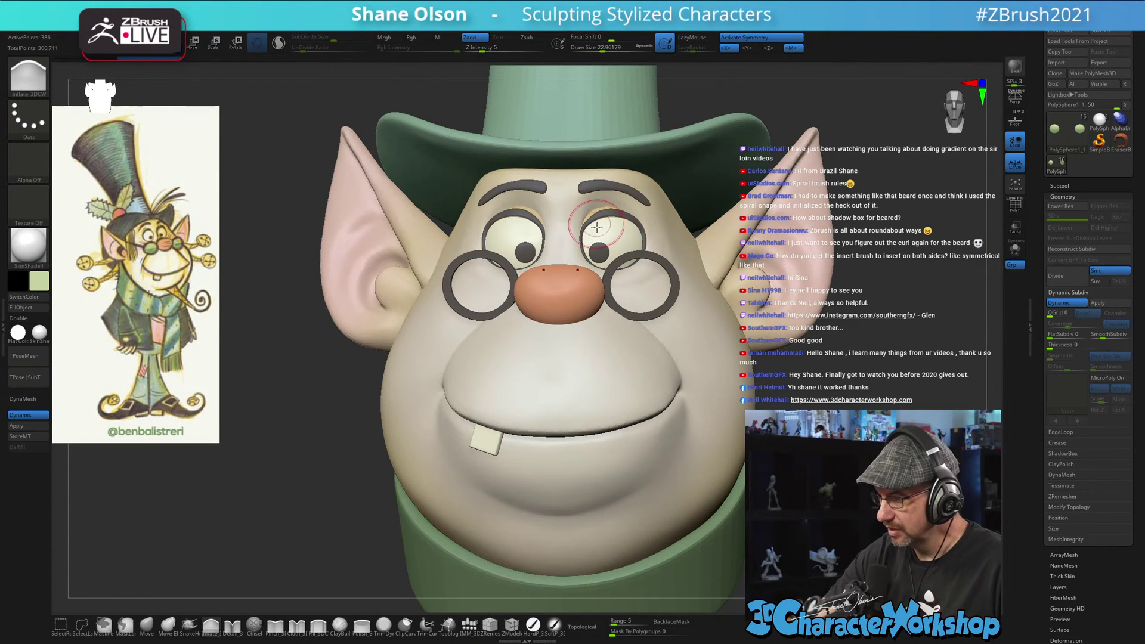
click(1069, 186)
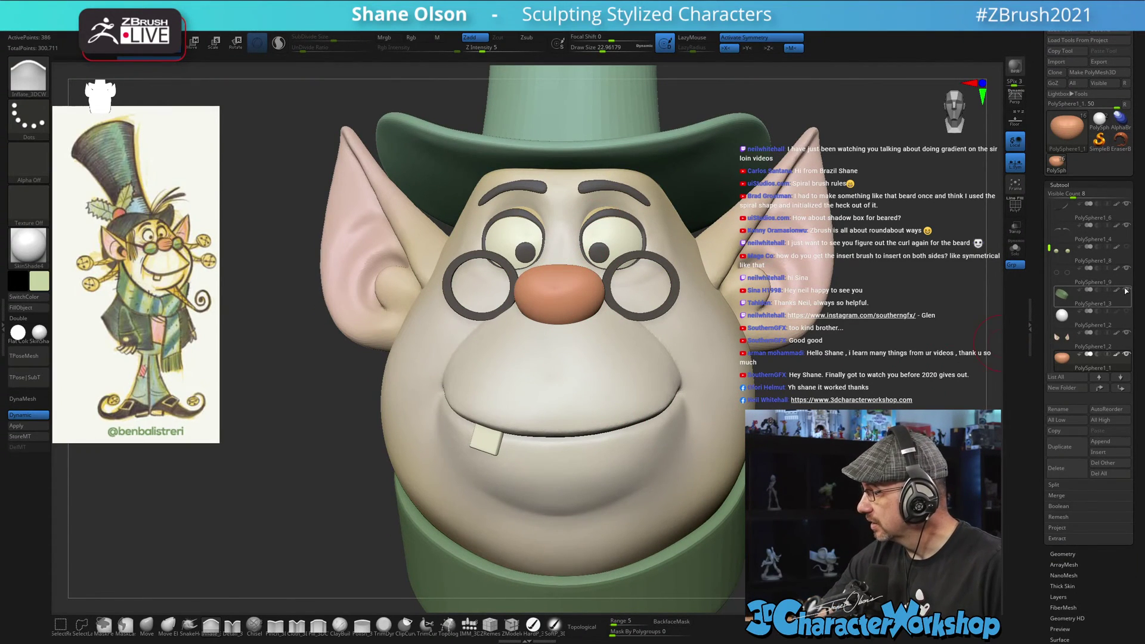
click(1126, 247)
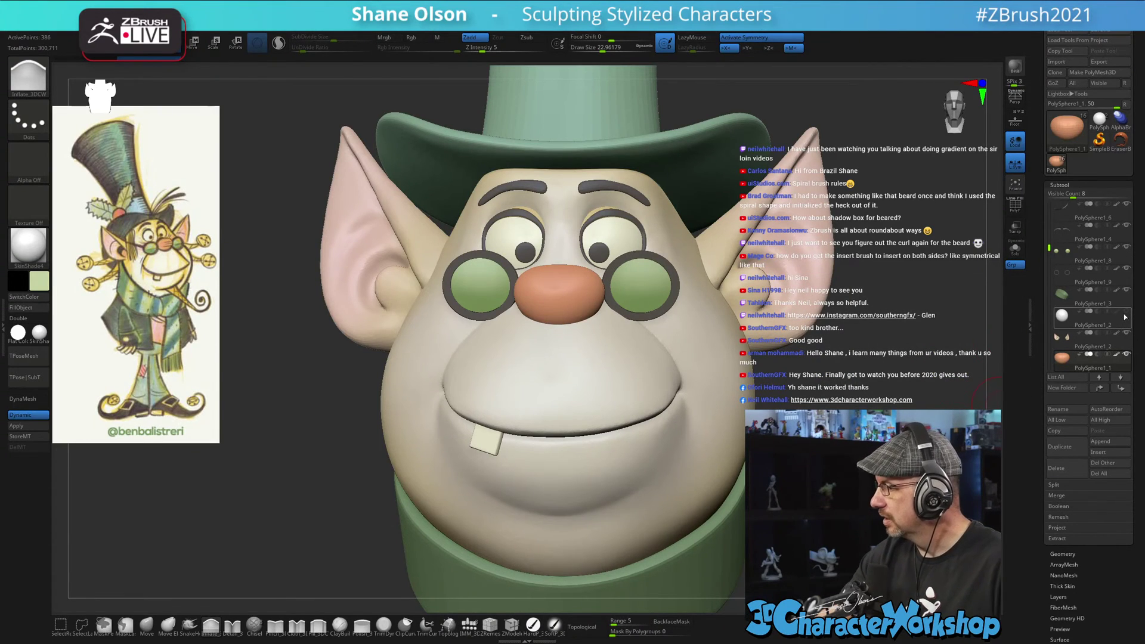
mouse_move(1127, 312)
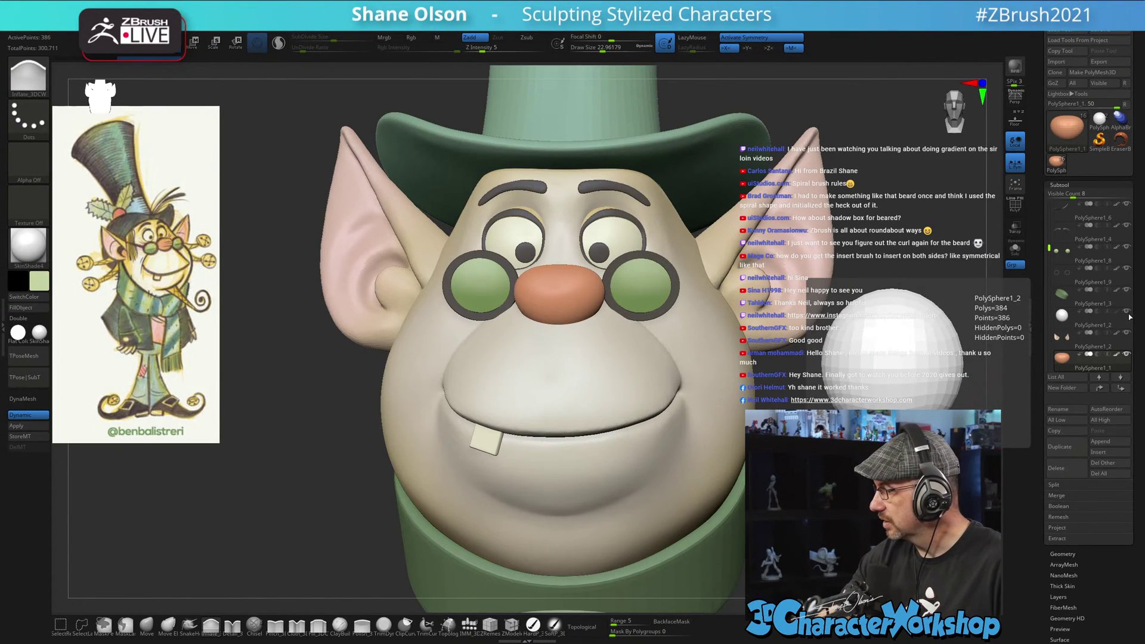
ctrl+right_drag(572, 369, 561, 257)
ctrl+right_drag(596, 340, 614, 422)
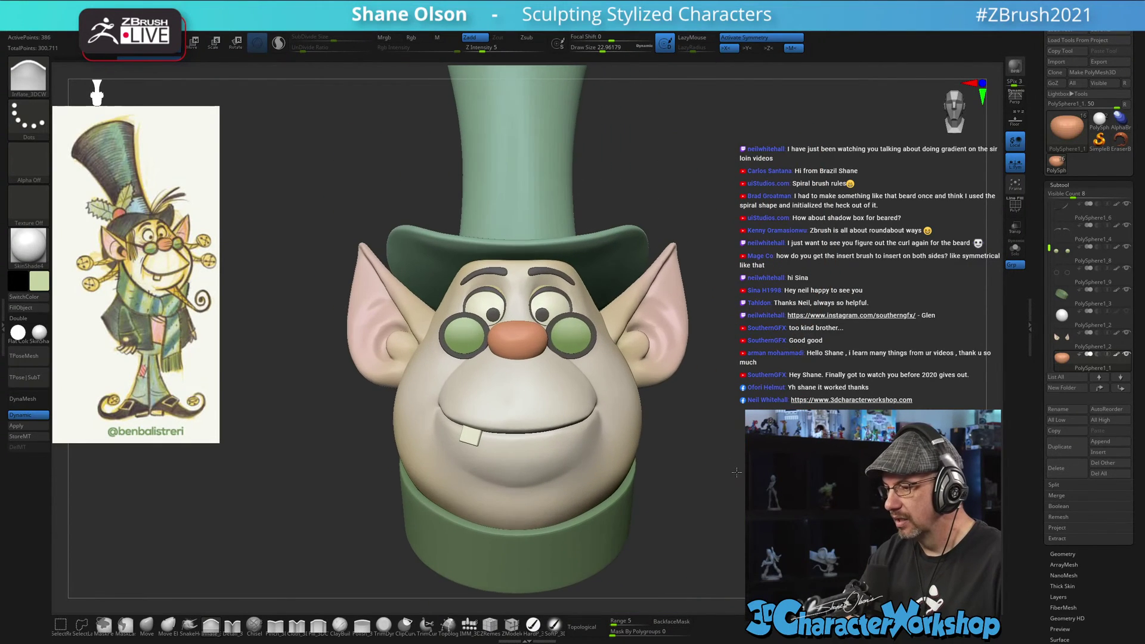
ctrl+right_drag(673, 402, 702, 460)
alt+right_drag(702, 460, 736, 456)
- Sample the nose's color, switch to the SoftP_3DCW paint brush, and choose a darker rusty orange
key(shift+f)
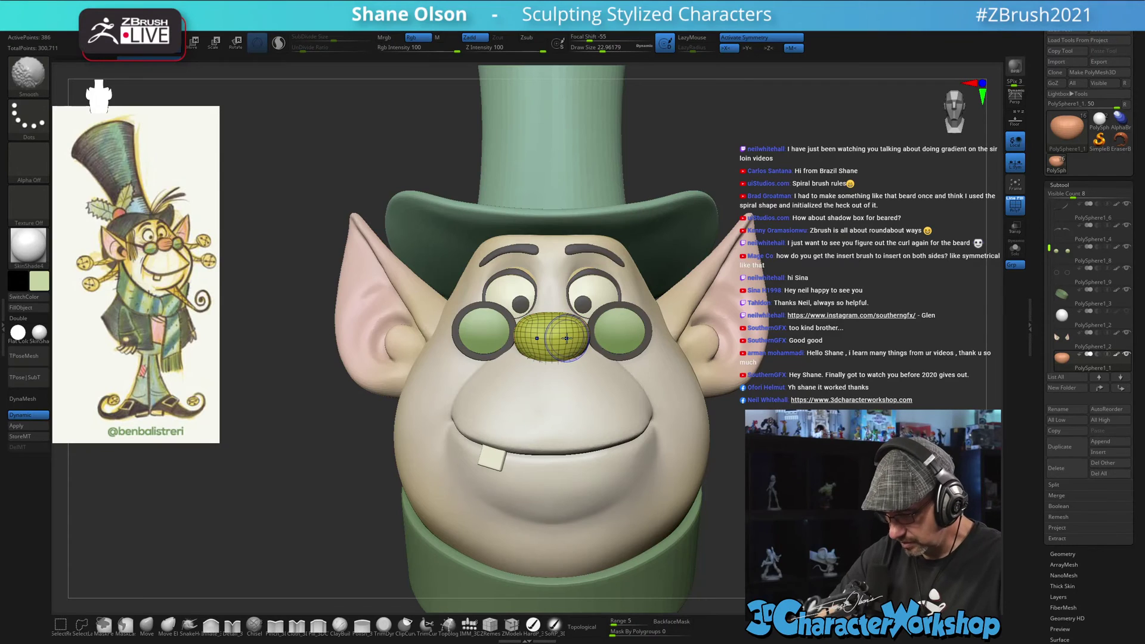
key(shift+f)
key(c)
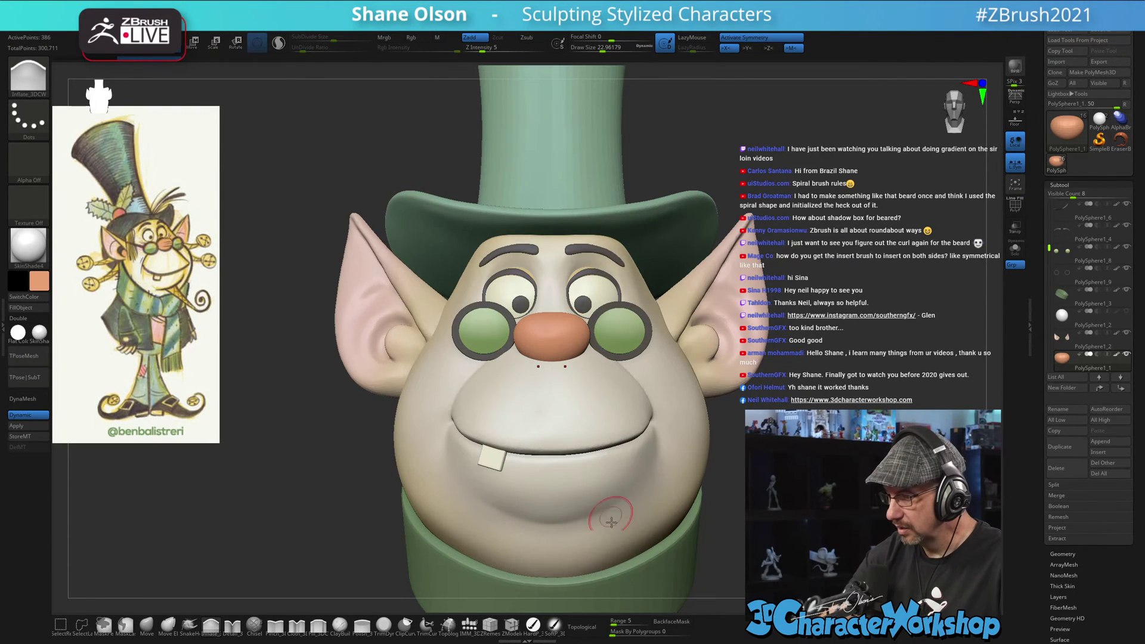
click(558, 629)
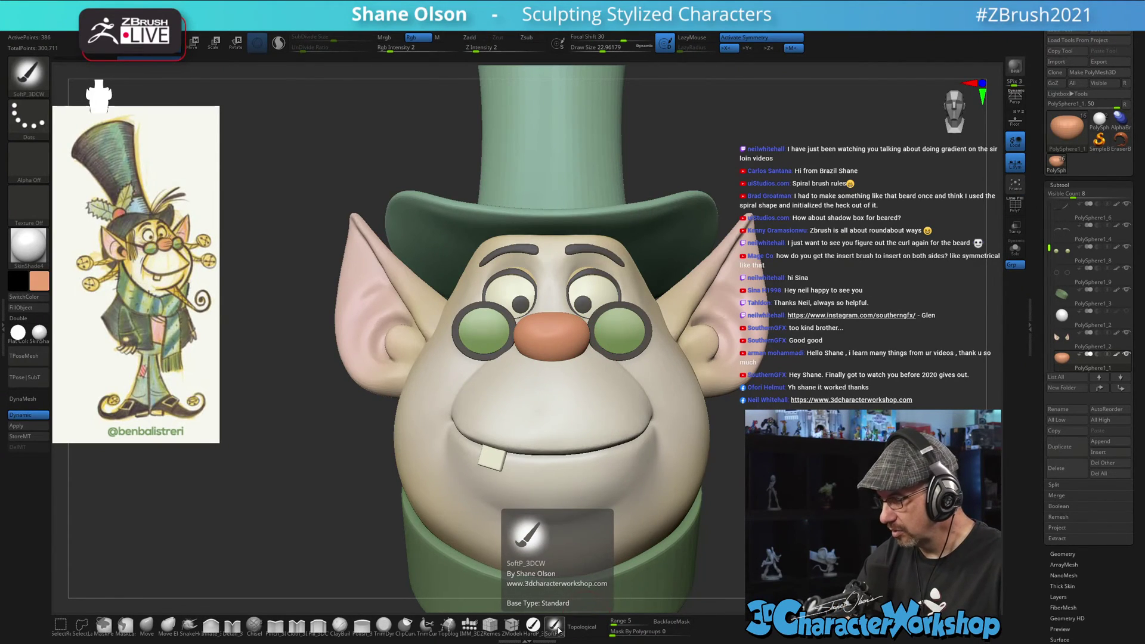
click(39, 281)
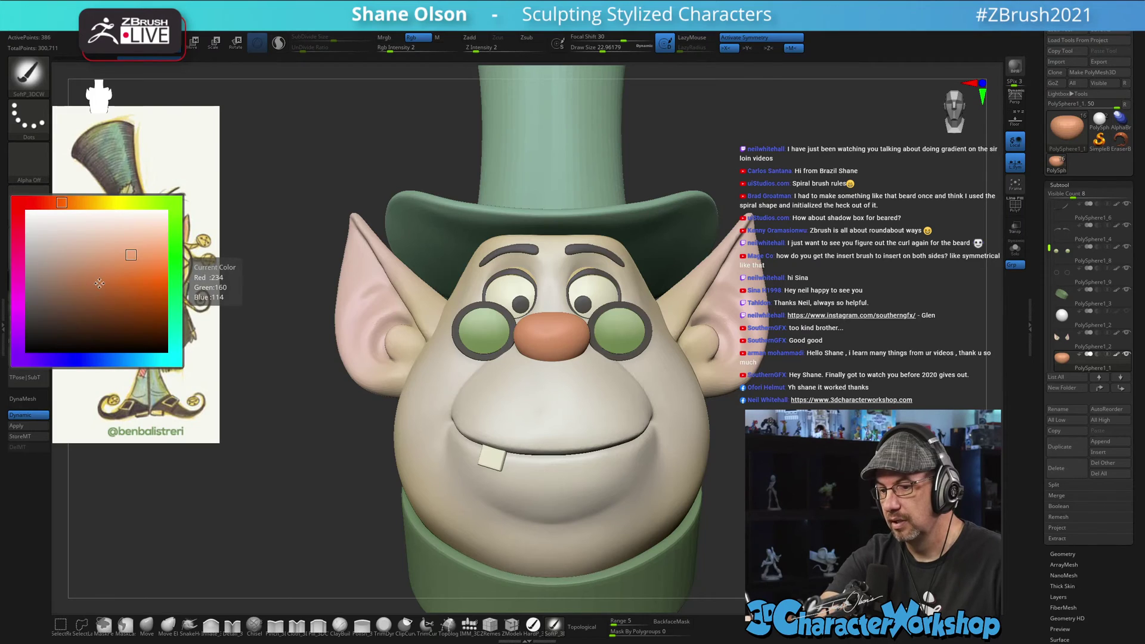
click(110, 289)
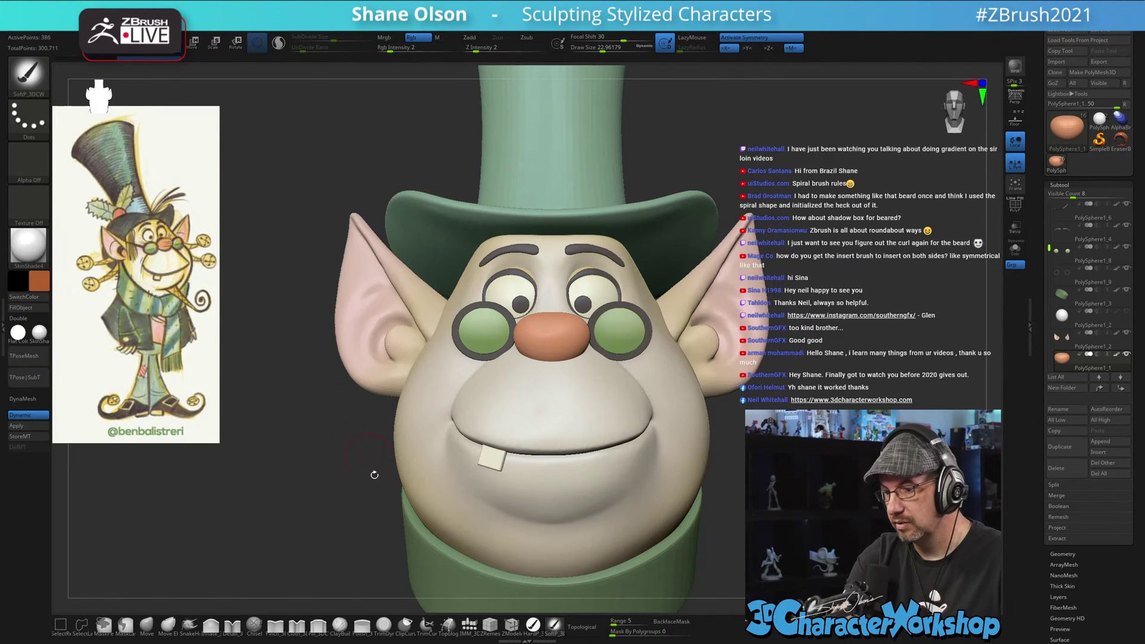
- Set the draw size to about 53 and paint the darker orange softly onto the underside of the nose
key(s)
drag(339, 529, 341, 528)
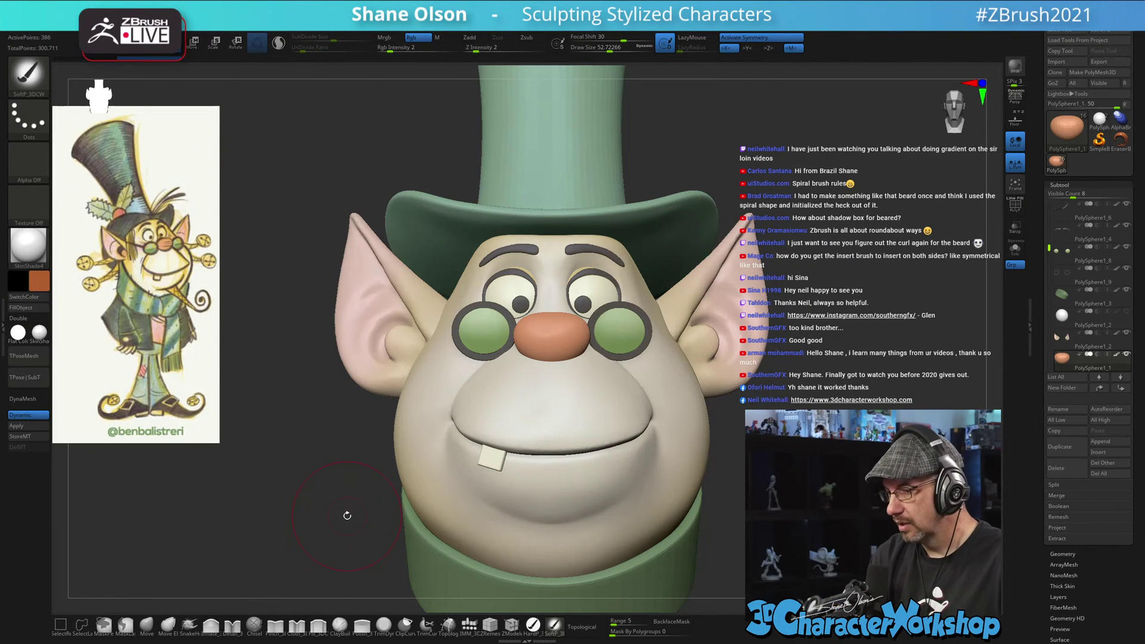
drag(567, 360, 560, 360)
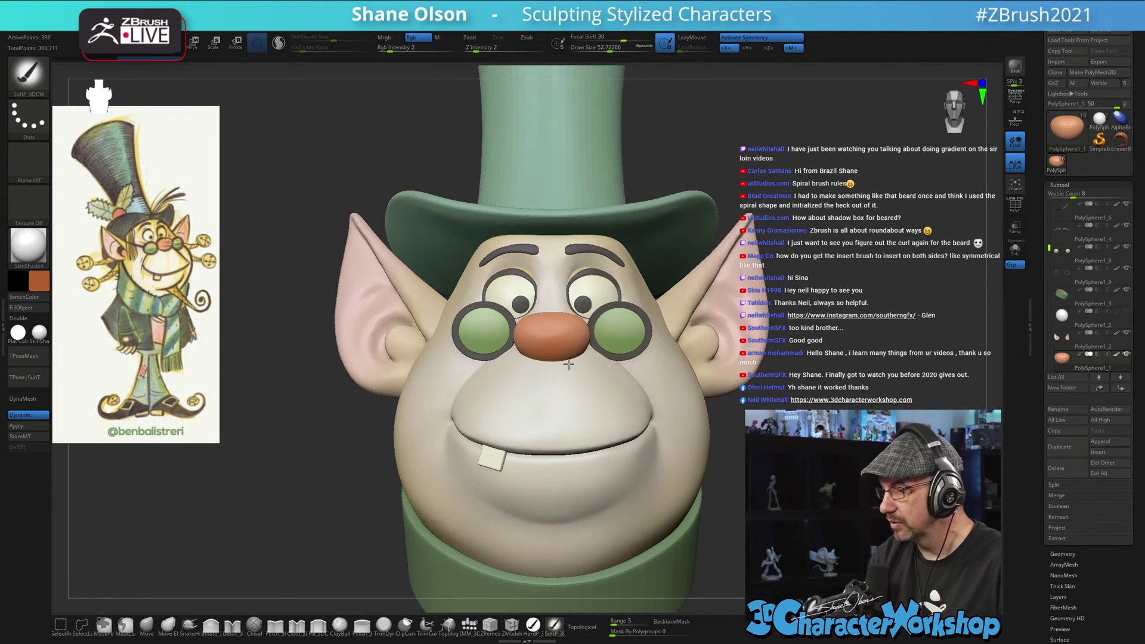
mouse_move(719, 422)
mouse_down()
mouse_move(608, 394)
mouse_move(717, 417)
mouse_up()
alt+drag(762, 472, 694, 447)
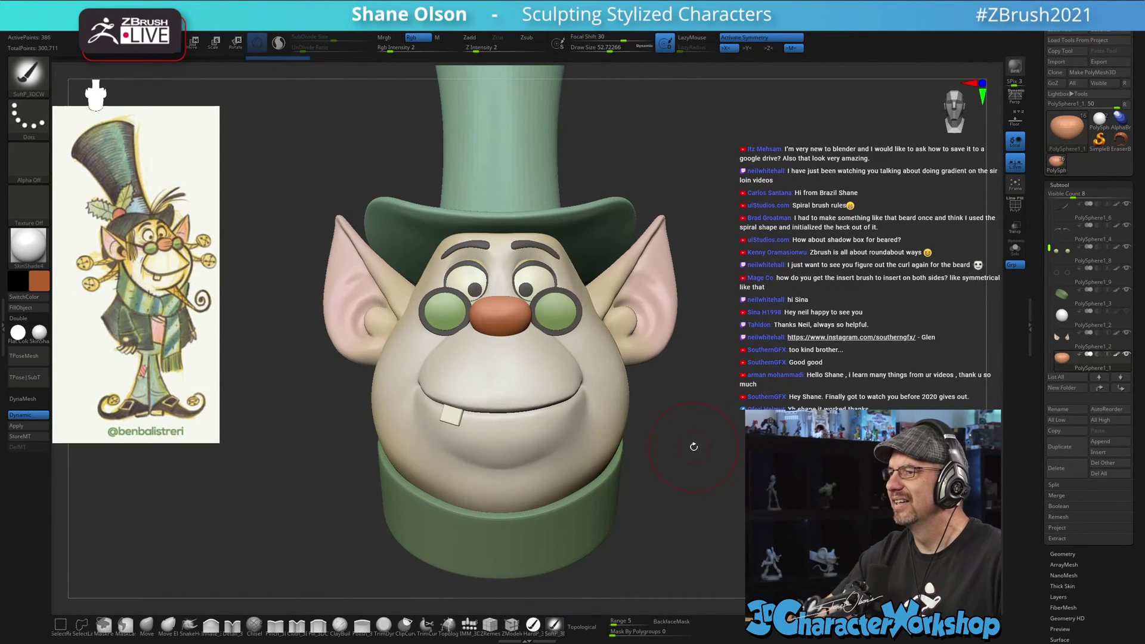
mouse_move(751, 217)
alt+mouse_down()
mouse_move(761, 247)
mouse_move(747, 236)
mouse_move(751, 220)
alt+mouse_up()
key(s)
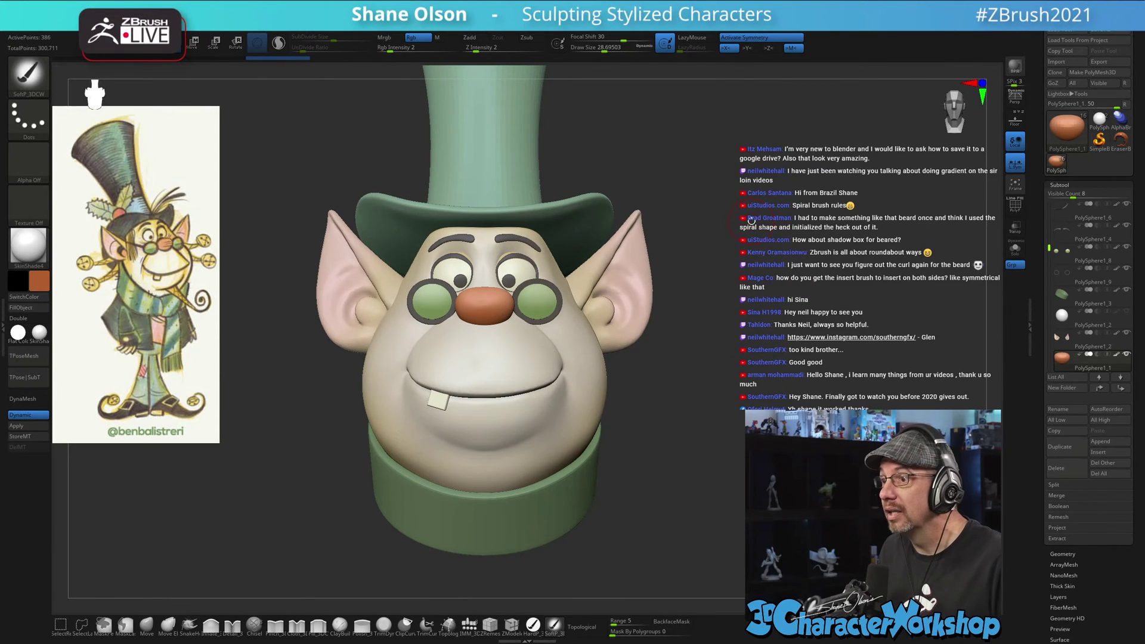
key(s)
mouse_move(711, 252)
mouse_down()
mouse_move(739, 275)
mouse_move(721, 320)
mouse_up()
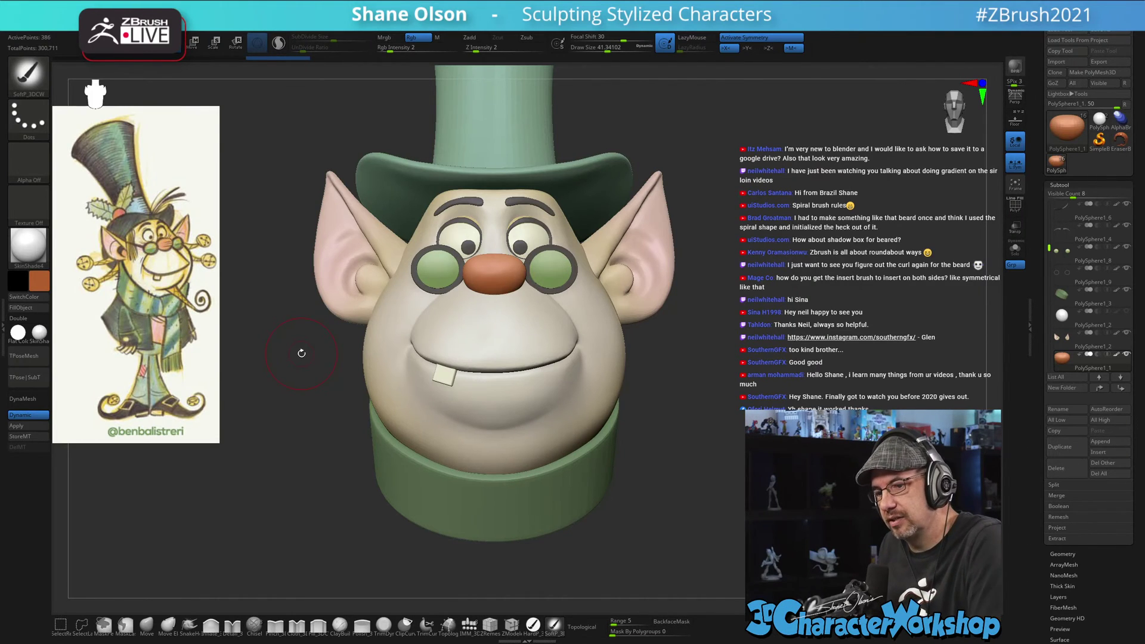
key(s)
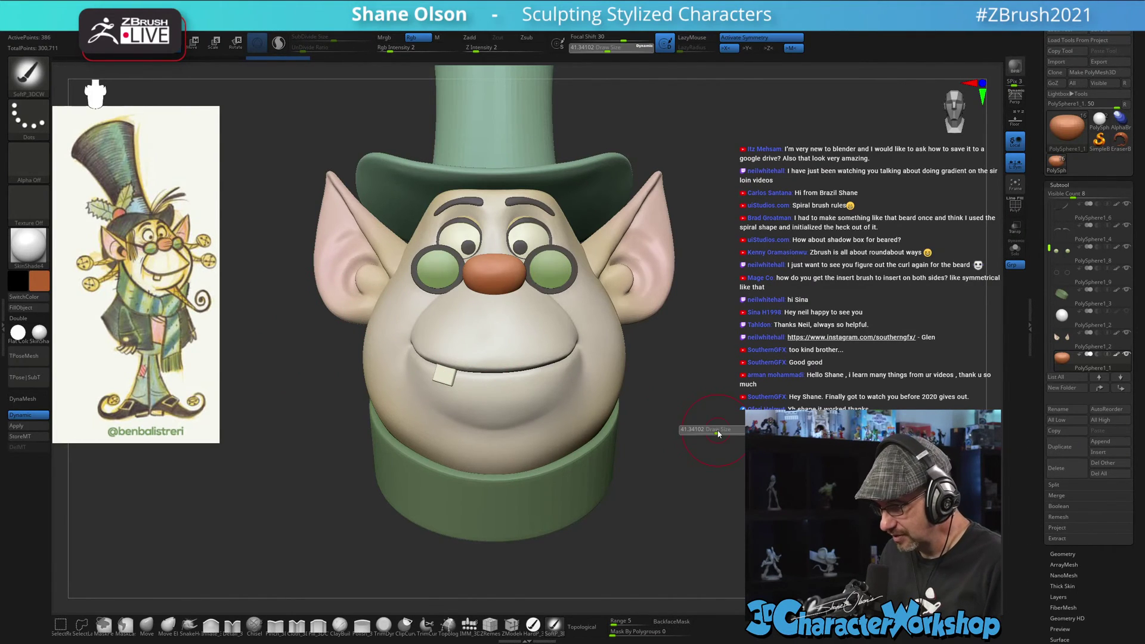
drag(739, 343, 661, 351)
mouse_move(828, 356)
alt+mouse_down()
mouse_move(776, 386)
mouse_move(829, 363)
mouse_move(773, 383)
mouse_move(801, 372)
mouse_move(666, 348)
alt+mouse_up()
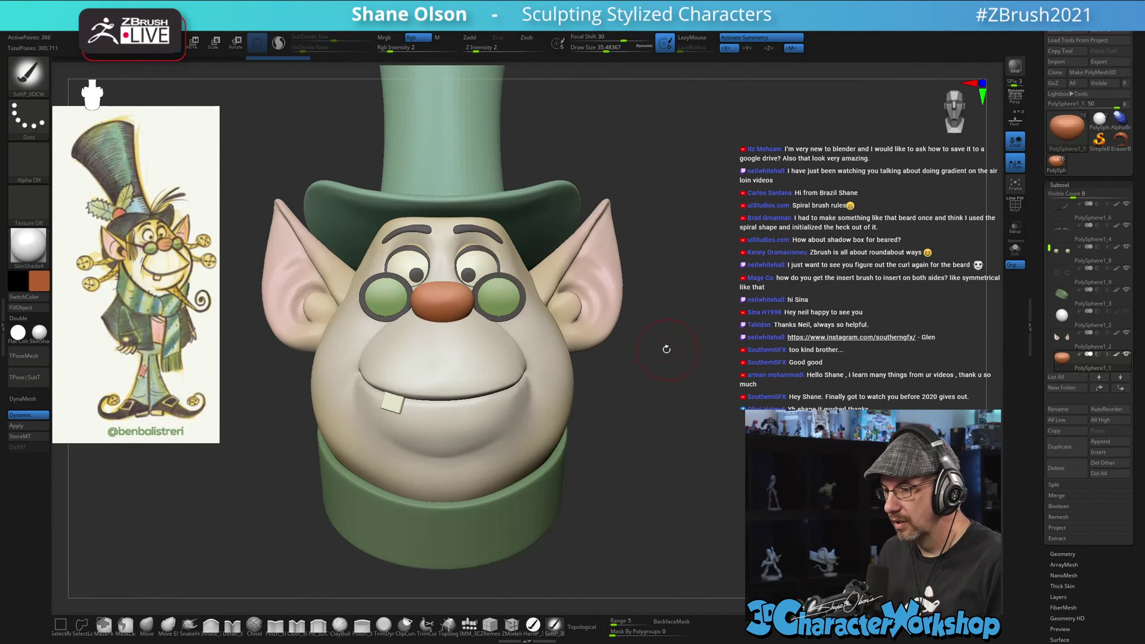
- Make the round glasses frames the active subtool and turn on their polyframe display
mouse_move(809, 387)
mouse_down()
mouse_move(774, 388)
mouse_move(783, 444)
mouse_up()
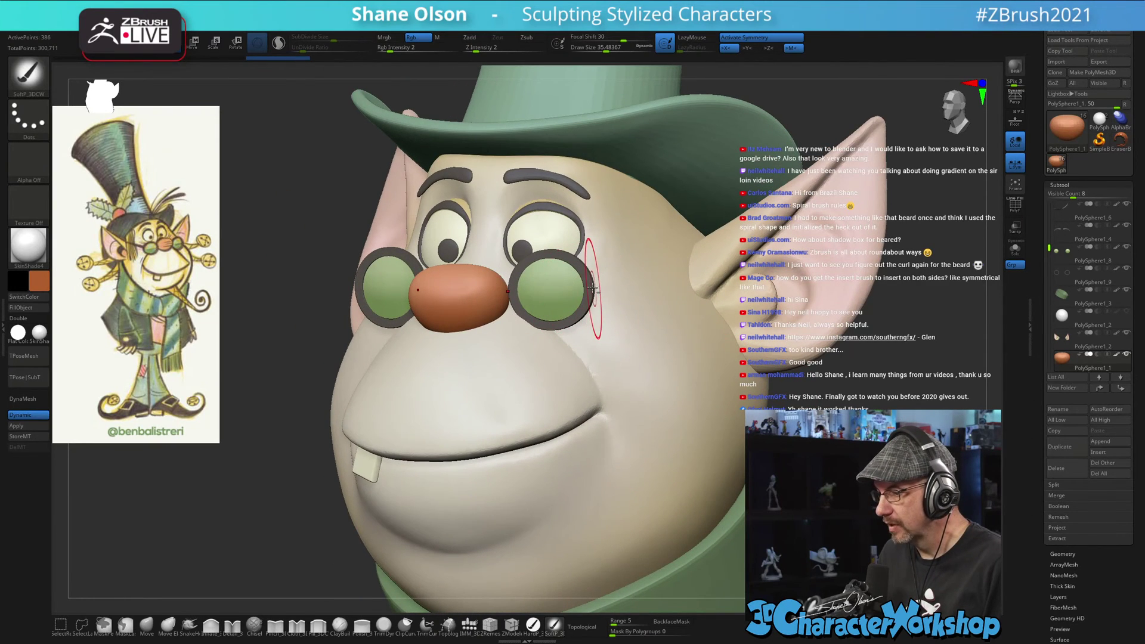
alt+click(589, 287)
key(shift+f)
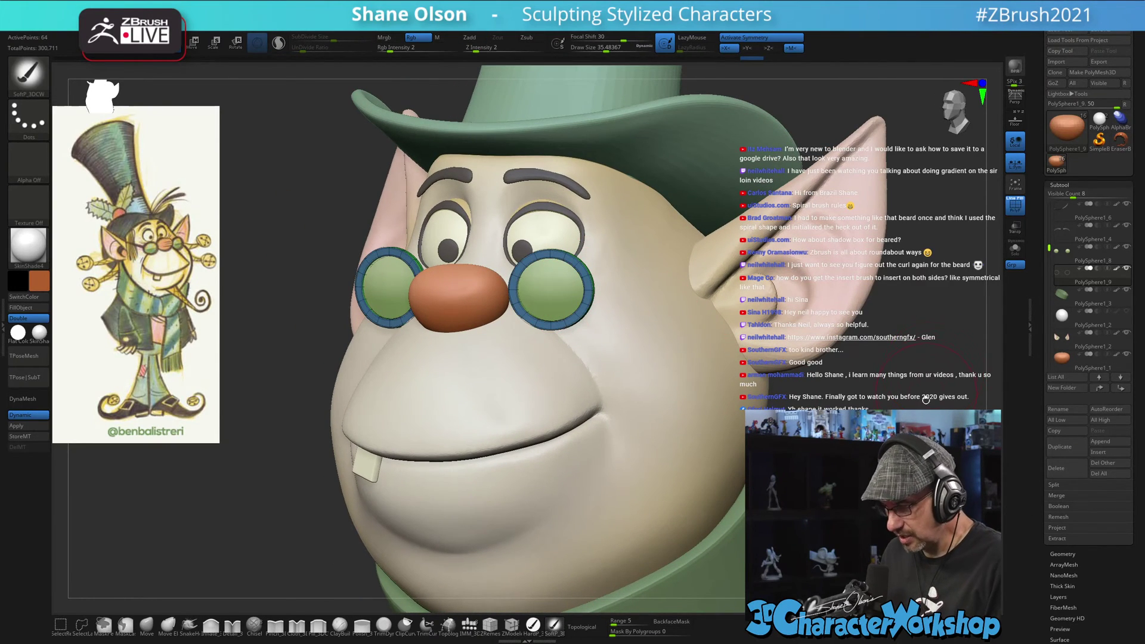
mouse_move(793, 387)
shift+mouse_down()
mouse_move(834, 388)
mouse_move(852, 340)
shift+mouse_up()
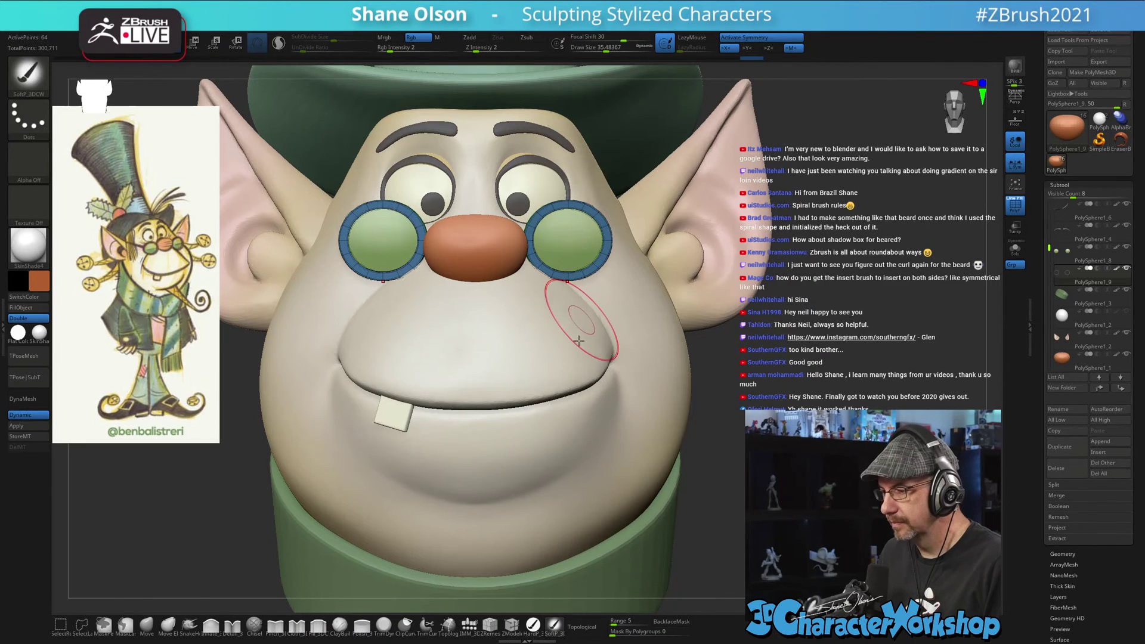
- Choose the Cube from the insert multi-mesh brush and set the draw size to about 16
click(470, 626)
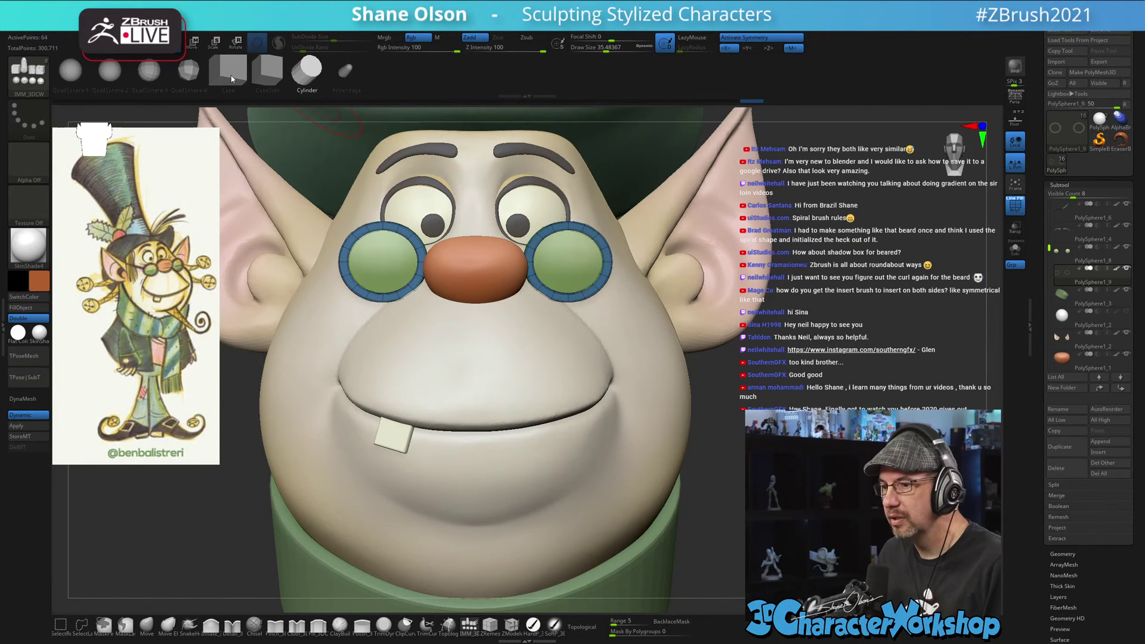
key(Left)
key(Left)
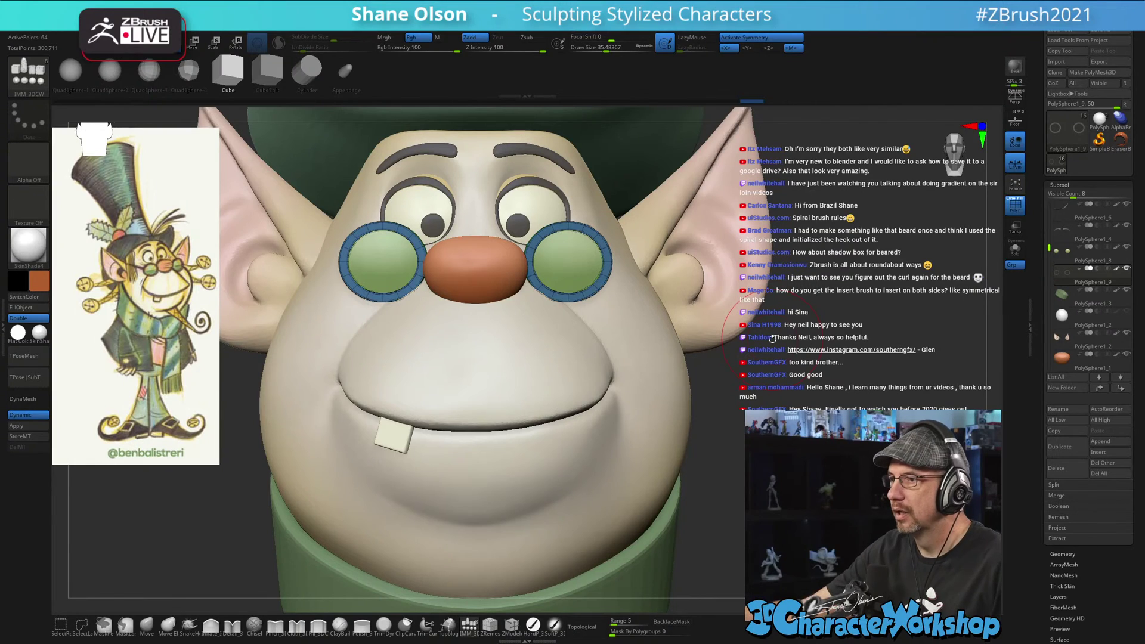
mouse_move(740, 426)
alt+mouse_down()
mouse_move(755, 416)
mouse_move(767, 429)
alt+mouse_up()
key(s)
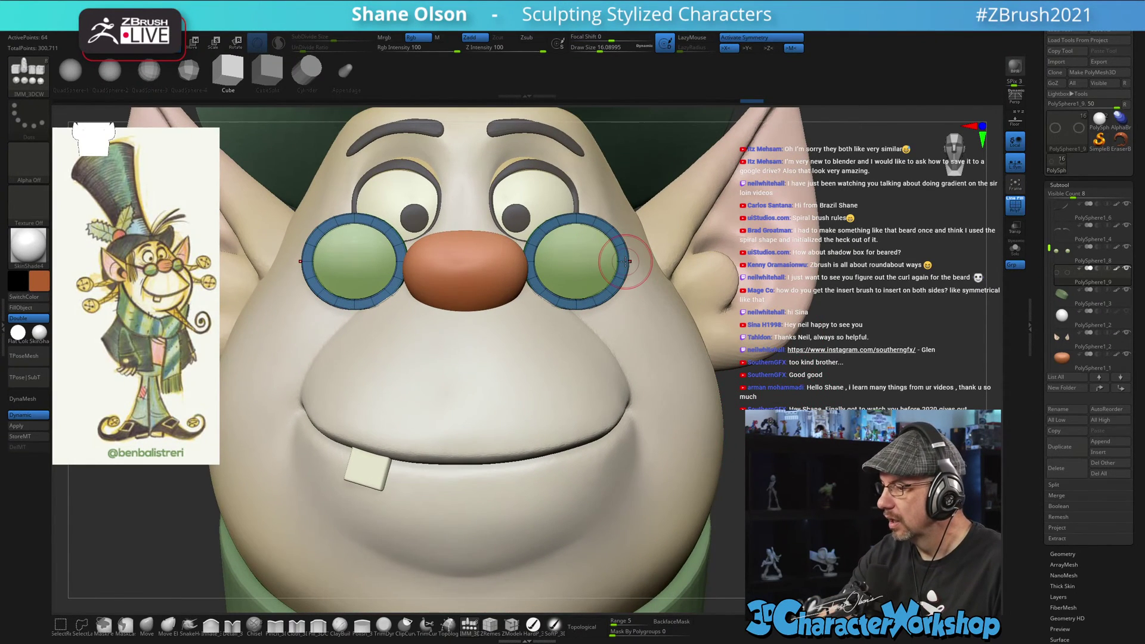
drag(623, 261, 625, 270)
key(ctrl+z)
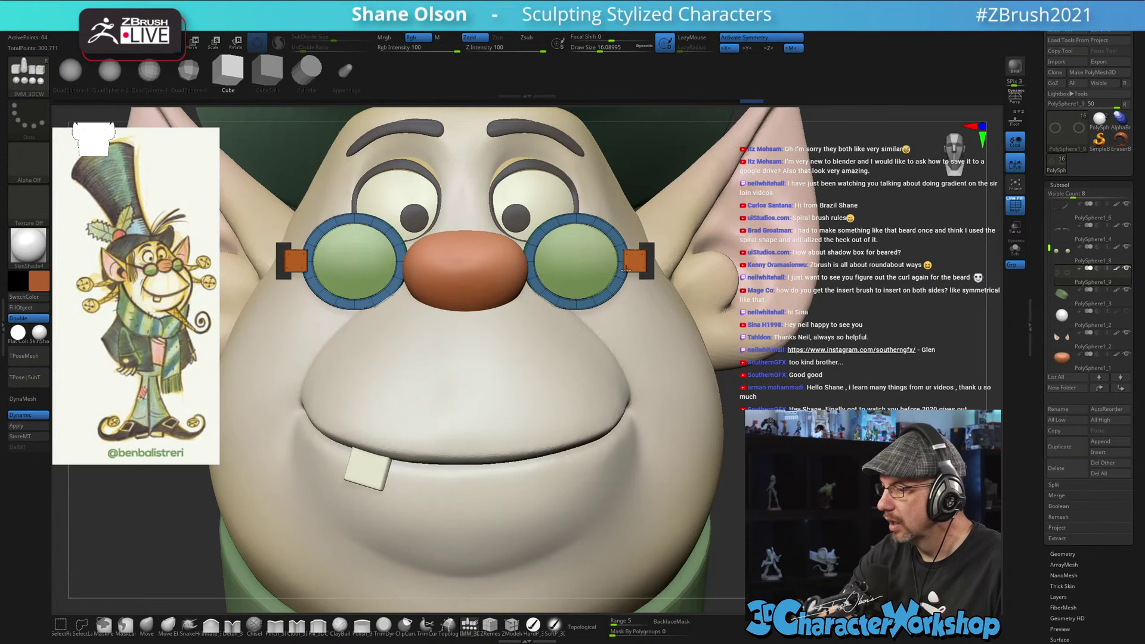
key(space)
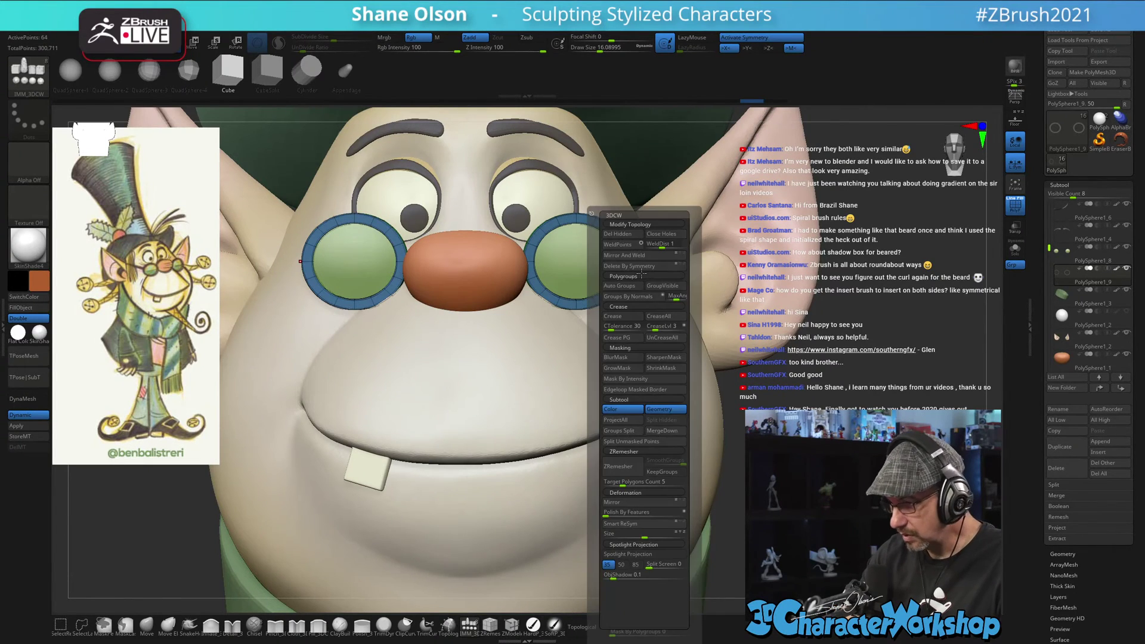
key(w)
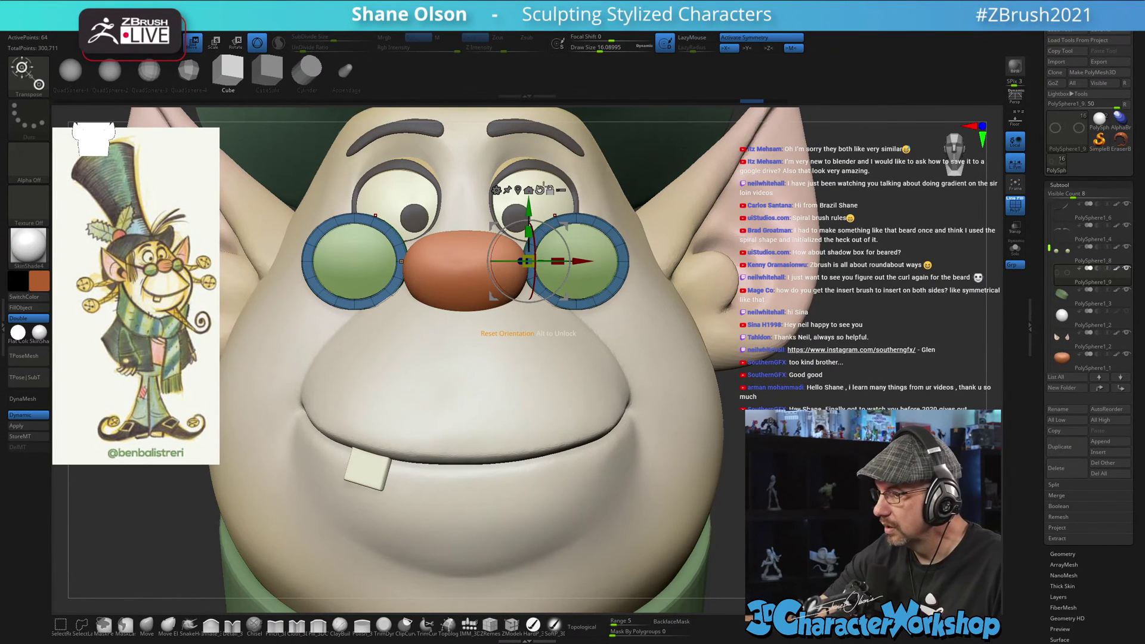
key(q)
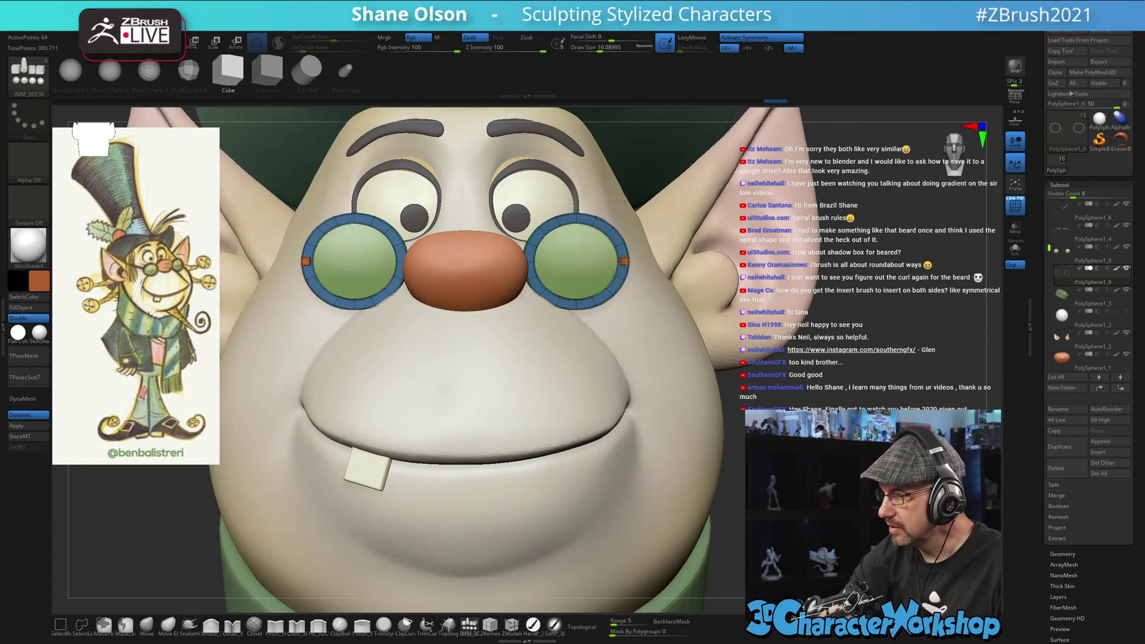
- Insert small mirrored cubes at the outer edges of the glasses frames and split the unmasked points into their own subtool
click(623, 260)
drag(847, 447, 705, 463)
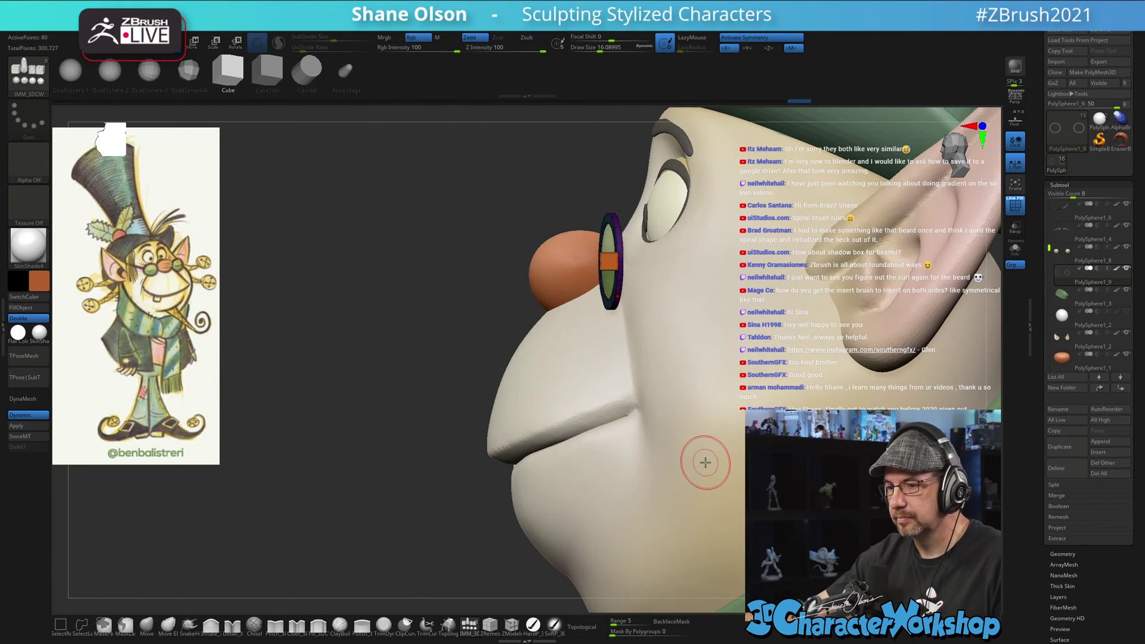
key(space)
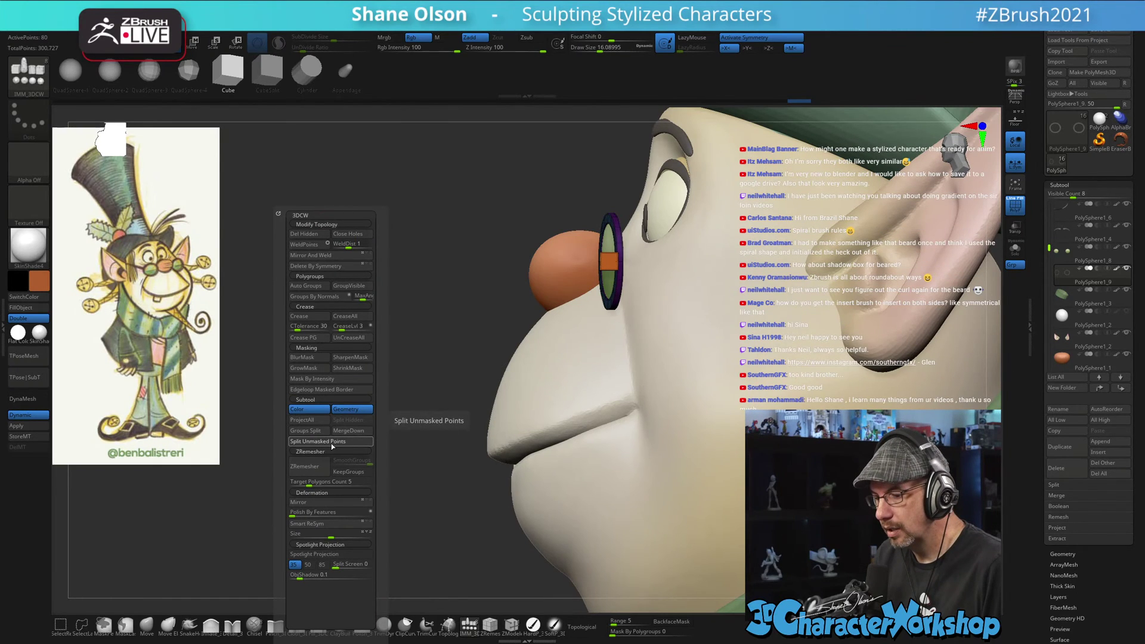
click(317, 441)
drag(447, 338, 314, 248)
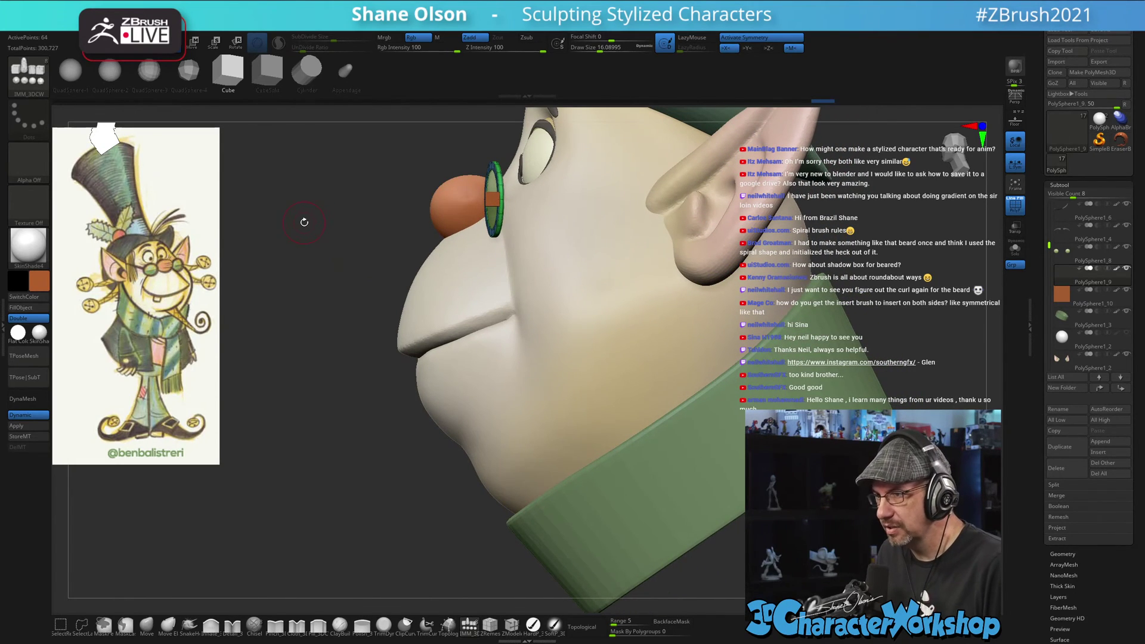
key(s)
mouse_move(309, 219)
mouse_down()
mouse_move(304, 205)
mouse_move(281, 363)
mouse_up()
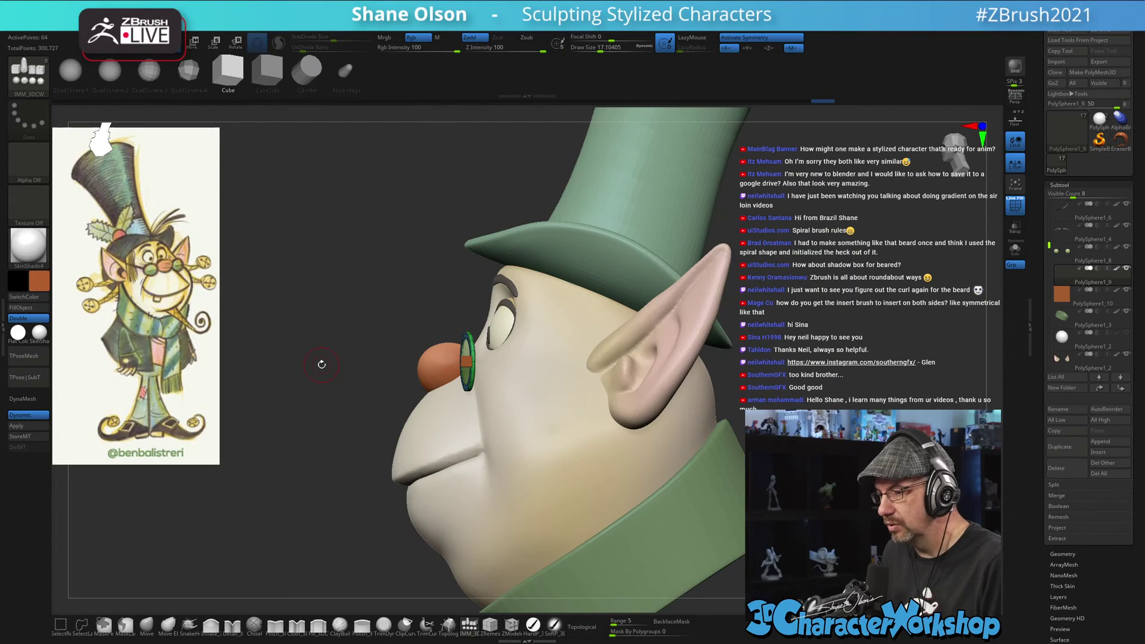
- Make the split-off cubes the active subtool in Move mode and place them just behind the frames
key(w)
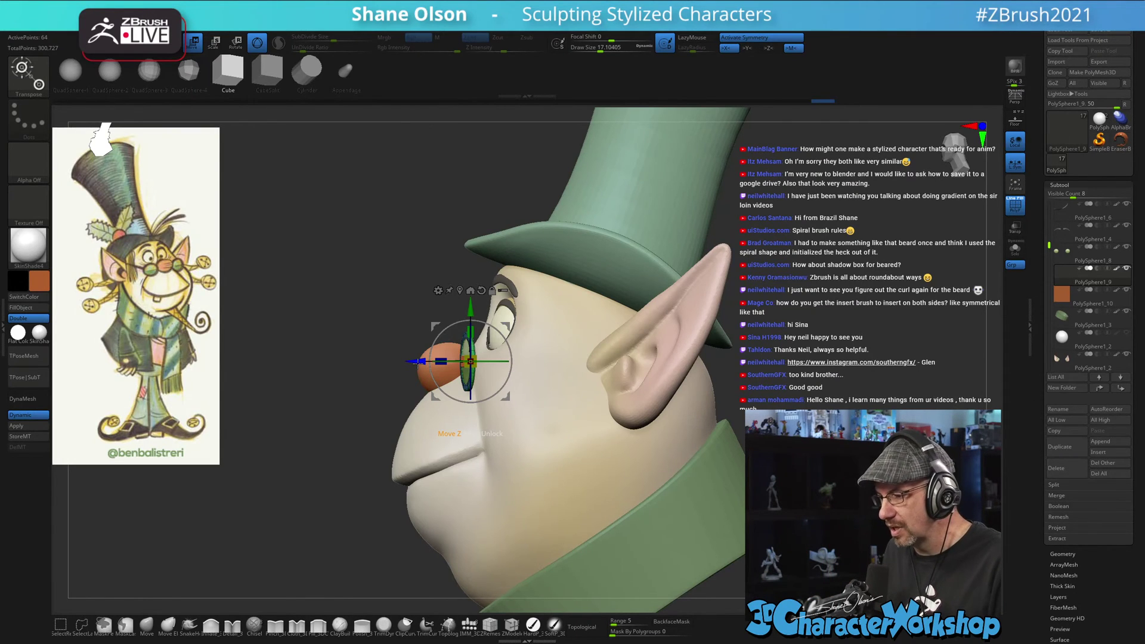
mouse_move(377, 291)
alt+mouse_down()
mouse_move(378, 310)
mouse_move(420, 310)
mouse_move(376, 296)
mouse_move(379, 284)
alt+mouse_up()
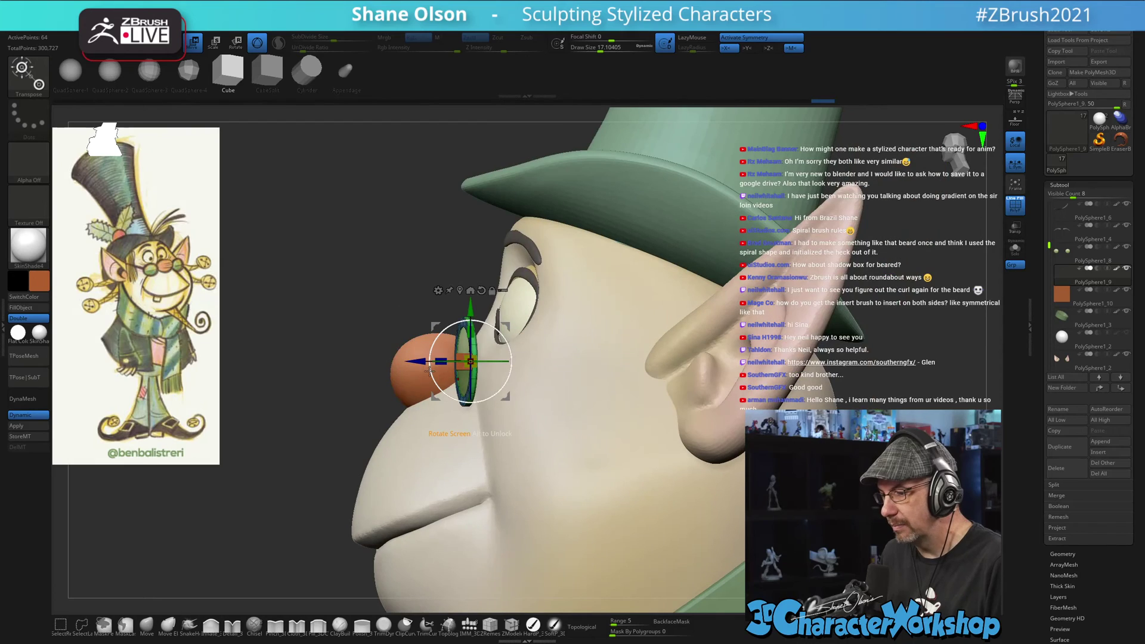
mouse_move(421, 360)
mouse_down()
mouse_move(438, 361)
mouse_move(432, 370)
mouse_up()
key(ctrl+z)
key(Down)
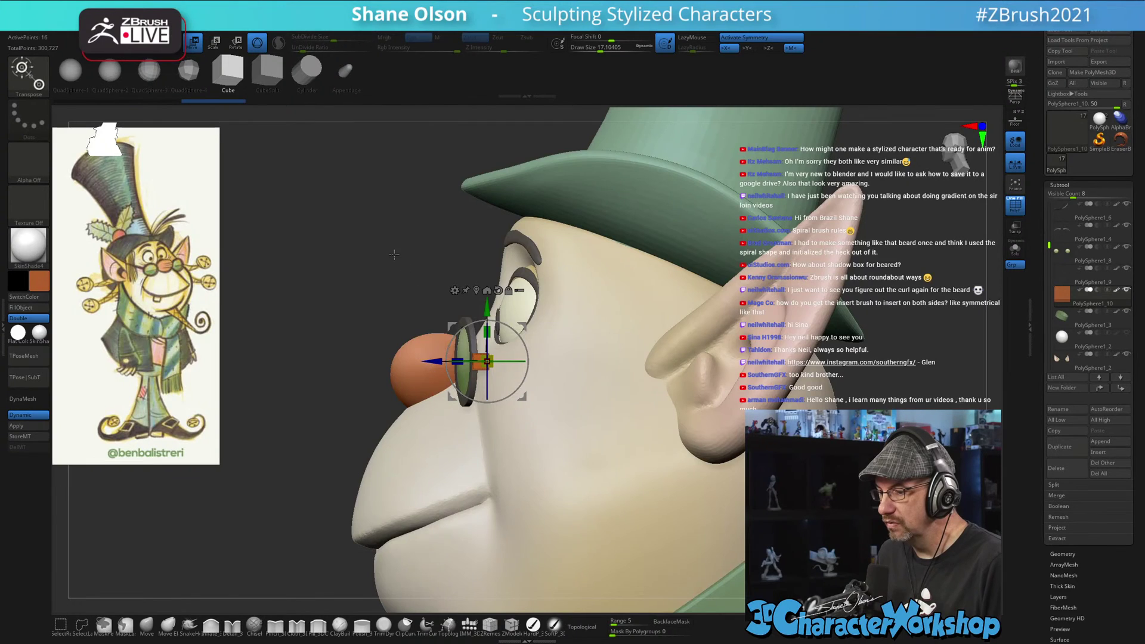
- Isolate the cubes, stretch them backward from their front ends into long temple arms, and show the whole character again
drag(391, 250, 430, 305)
ctrl+right_drag(430, 305, 434, 334)
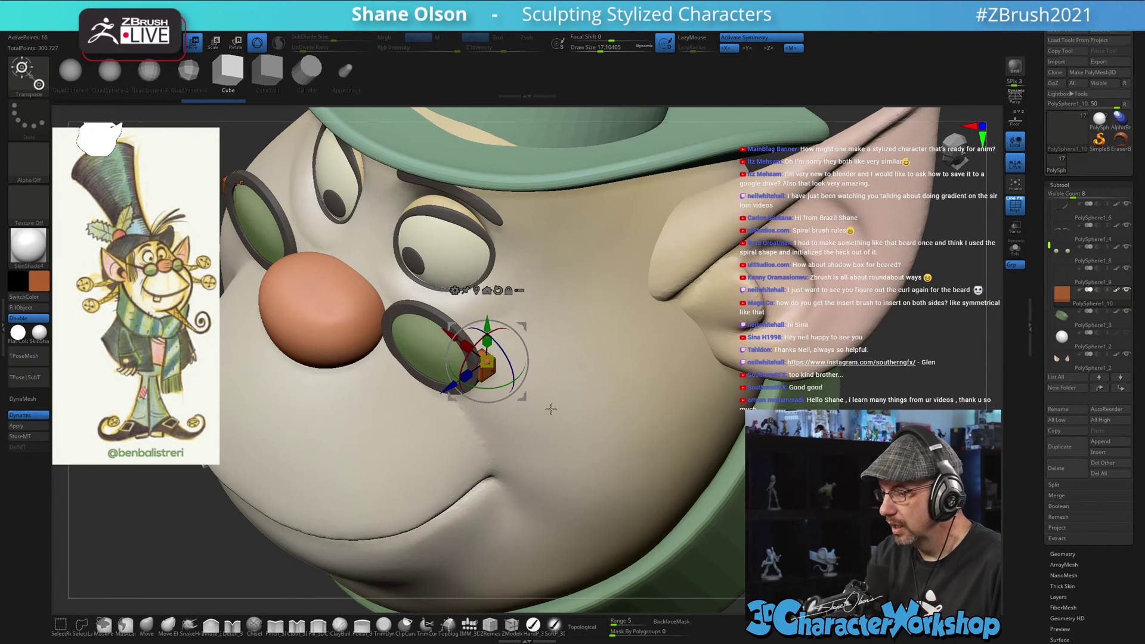
click(1014, 249)
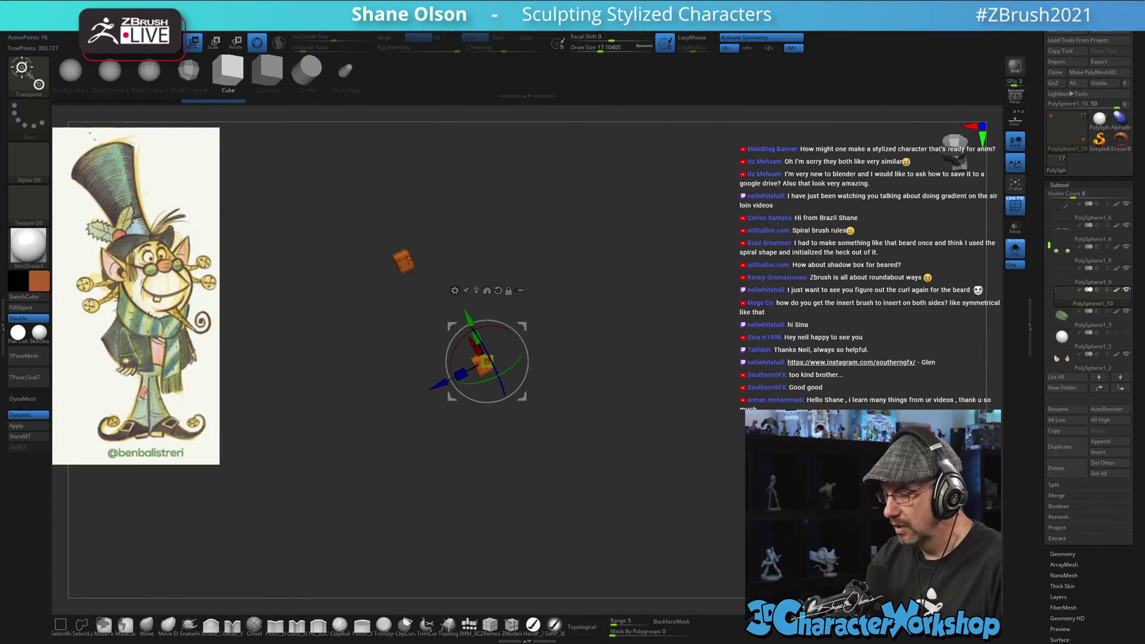
ctrl+right_drag(658, 401, 659, 440)
alt+drag(439, 385, 276, 468)
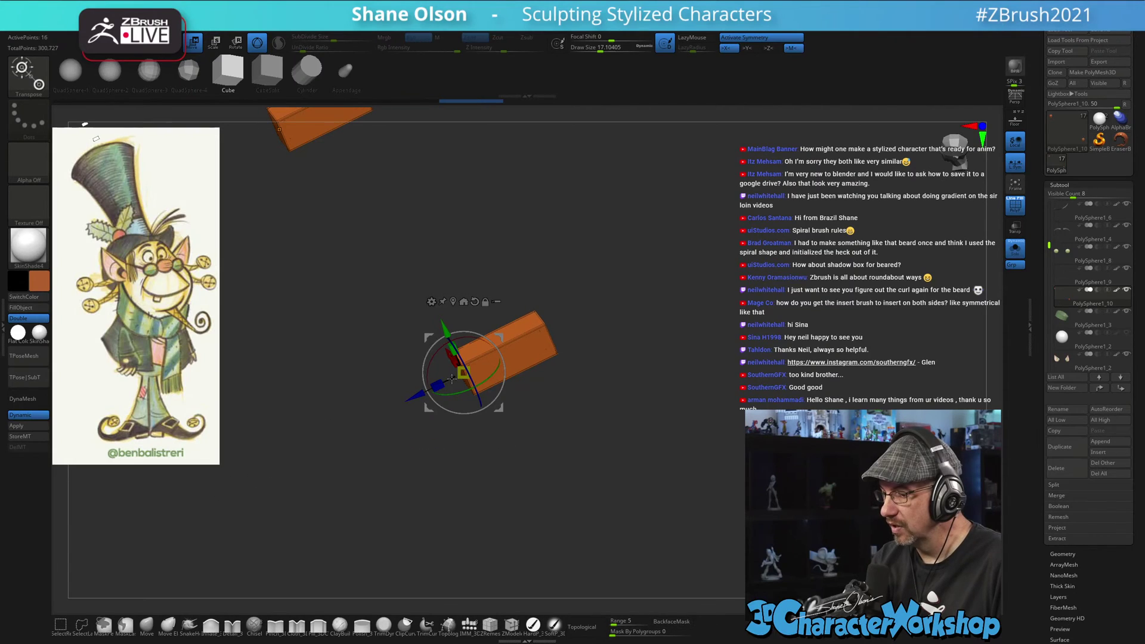
drag(438, 386, 399, 418)
drag(441, 385, 343, 434)
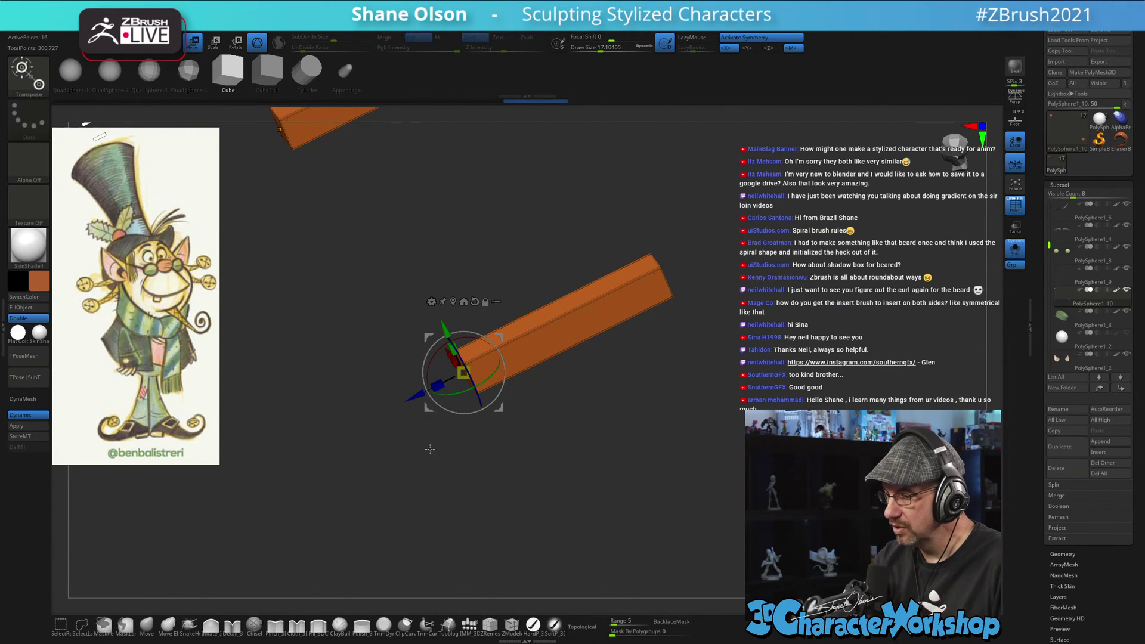
mouse_move(621, 444)
ctrl+right_down()
mouse_move(608, 422)
mouse_move(633, 440)
ctrl+right_up()
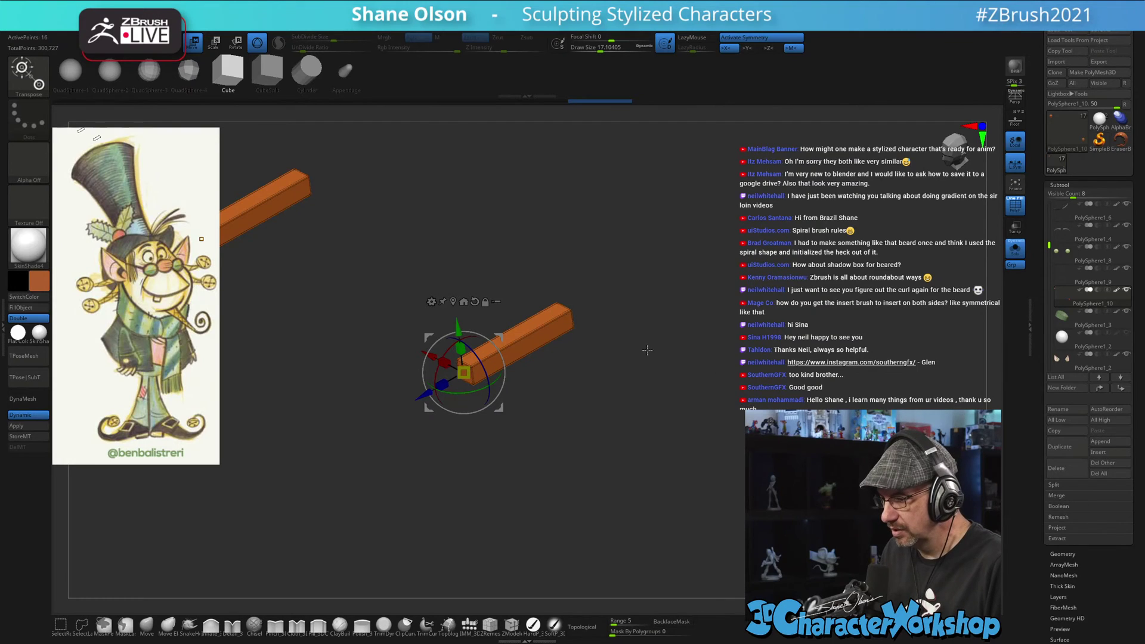
click(1014, 256)
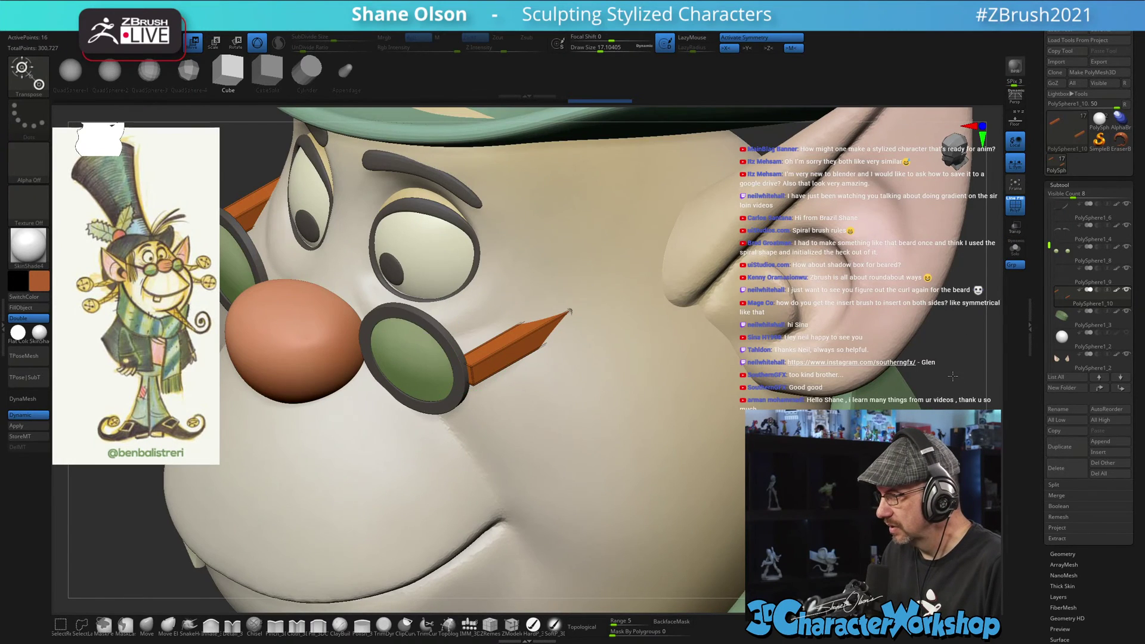
- Angle the temple arms slightly upward and outward, and lengthen them from the frames back to the ears
ctrl+right_drag(882, 371, 854, 311)
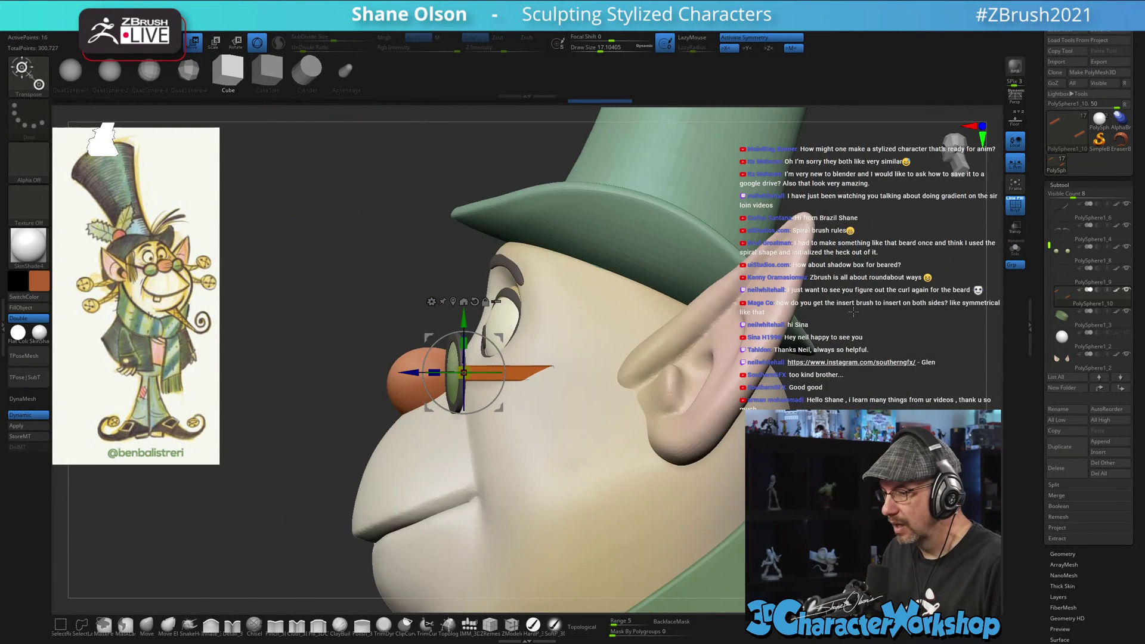
drag(508, 355, 500, 349)
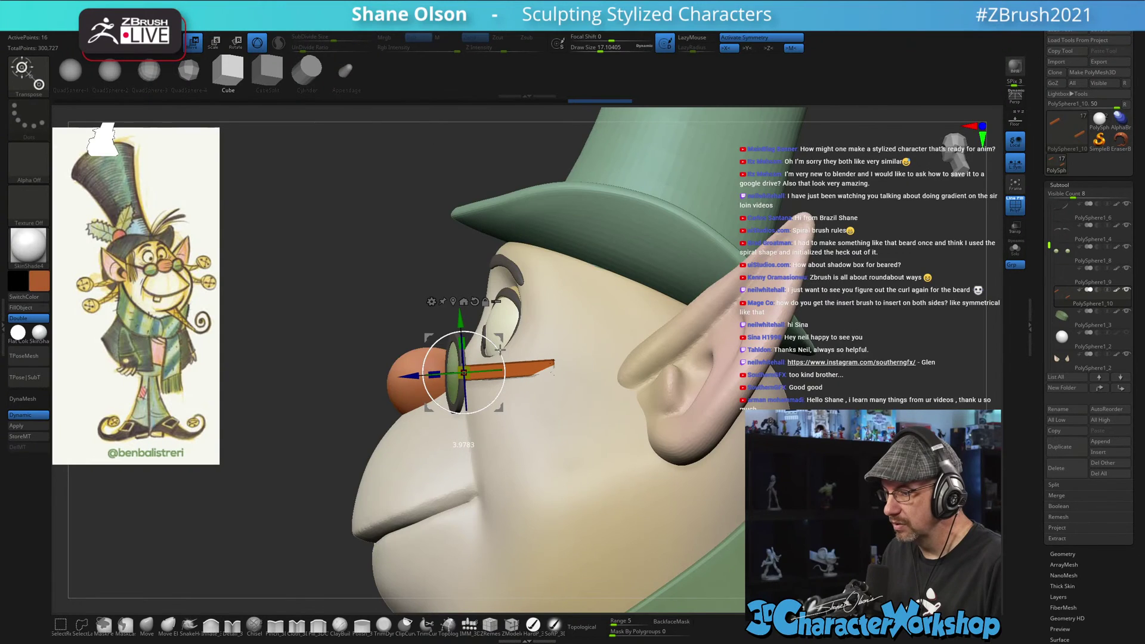
ctrl+right_drag(356, 270, 316, 240)
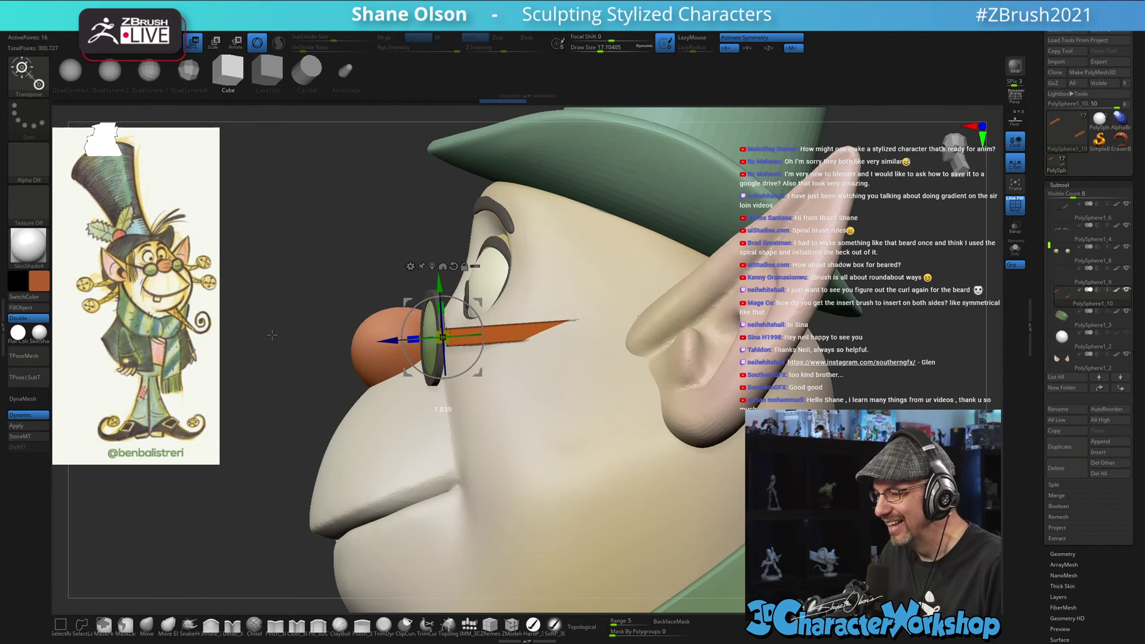
drag(272, 335, 421, 370)
drag(417, 373, 457, 379)
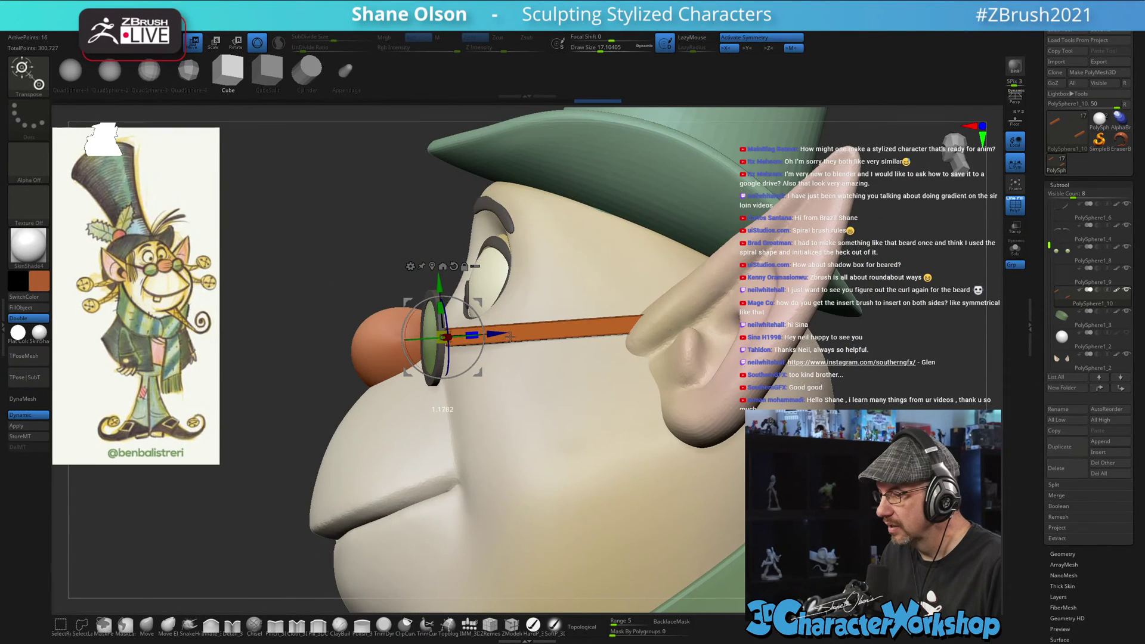
drag(510, 337, 510, 337)
- Isolate the temple arms, hide all but their outer side faces, and delete the hidden geometry to leave flat strips
alt+drag(889, 339, 998, 271)
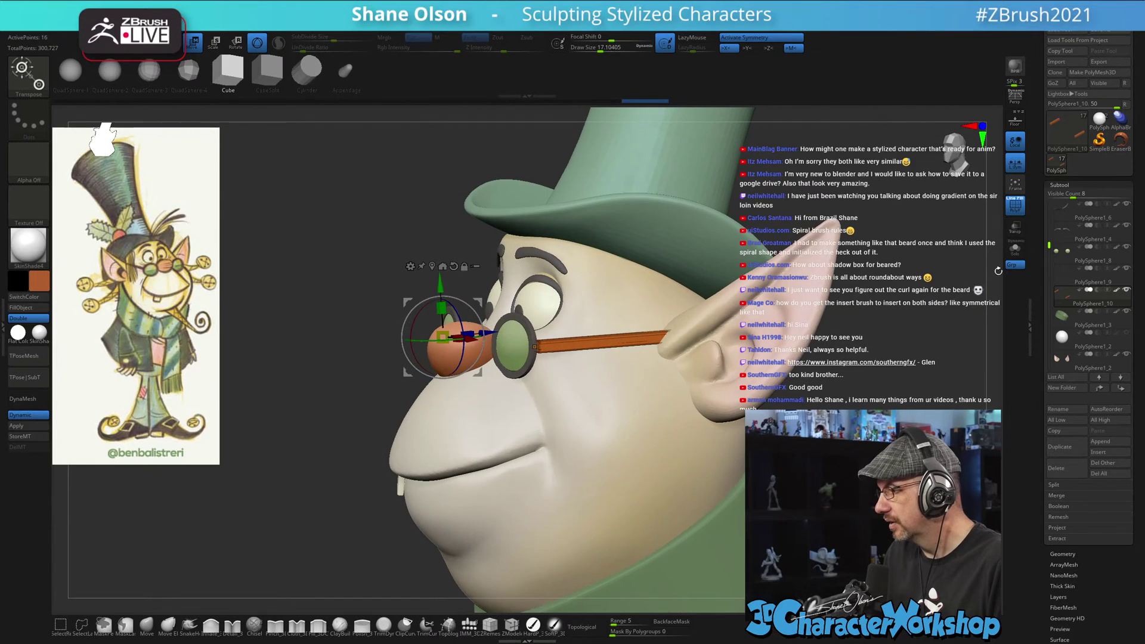
click(1014, 249)
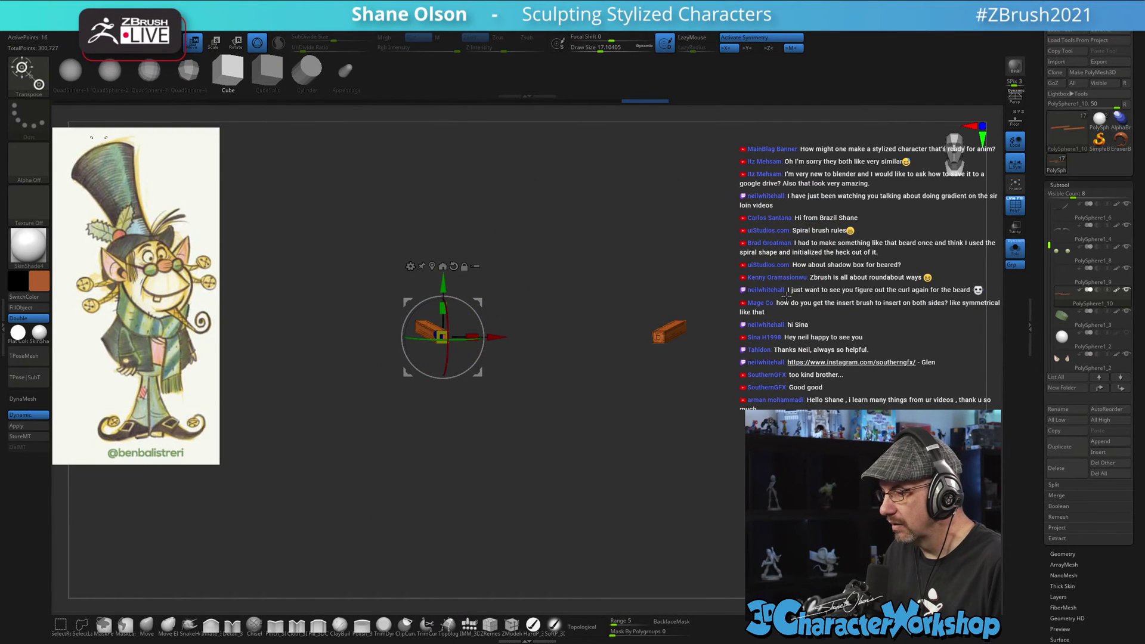
alt+drag(786, 296, 697, 401)
alt+drag(833, 327, 845, 416)
drag(794, 322, 816, 394)
drag(816, 394, 816, 433)
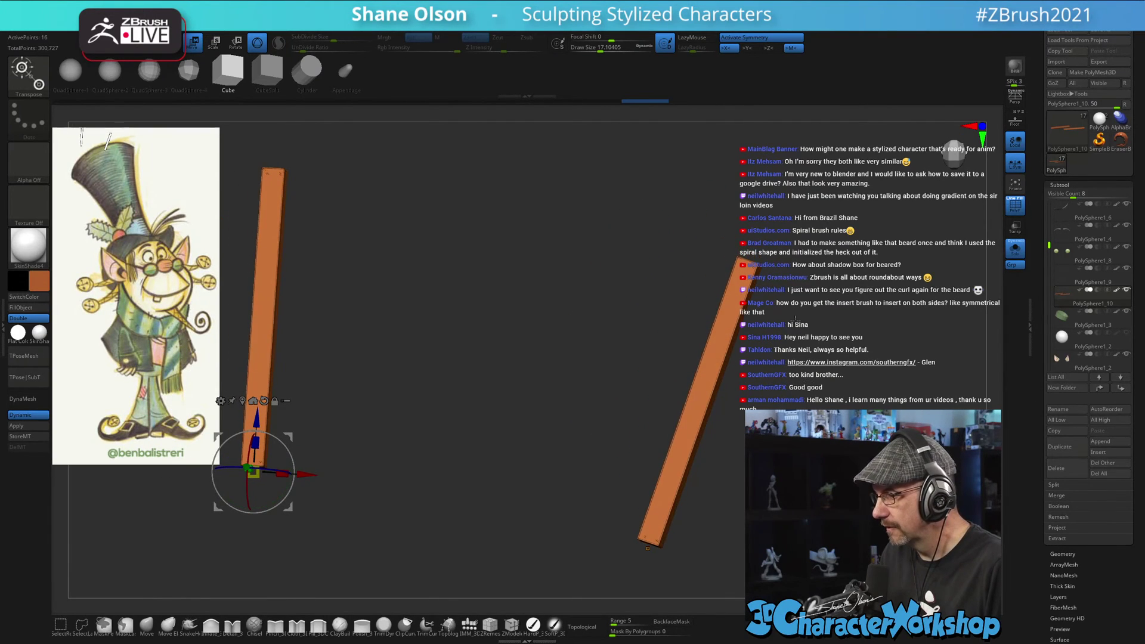
alt+drag(796, 316, 808, 298)
drag(752, 172, 767, 186)
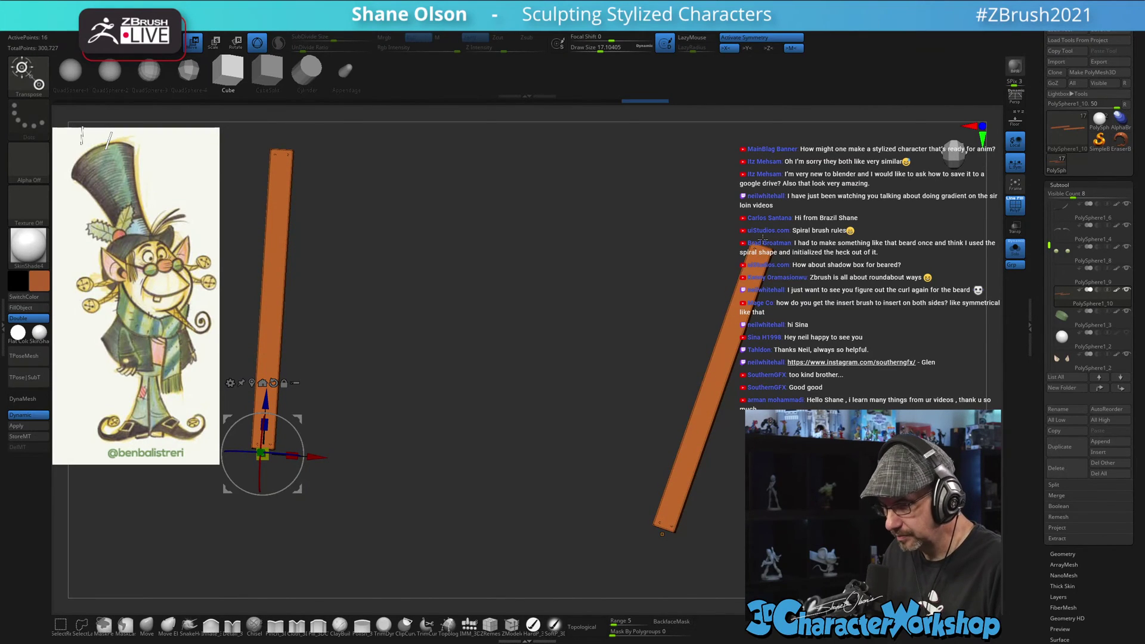
mouse_move(769, 197)
ctrl+shift+mouse_down()
mouse_move(661, 245)
mouse_move(544, 567)
mouse_move(655, 563)
ctrl+shift+mouse_up()
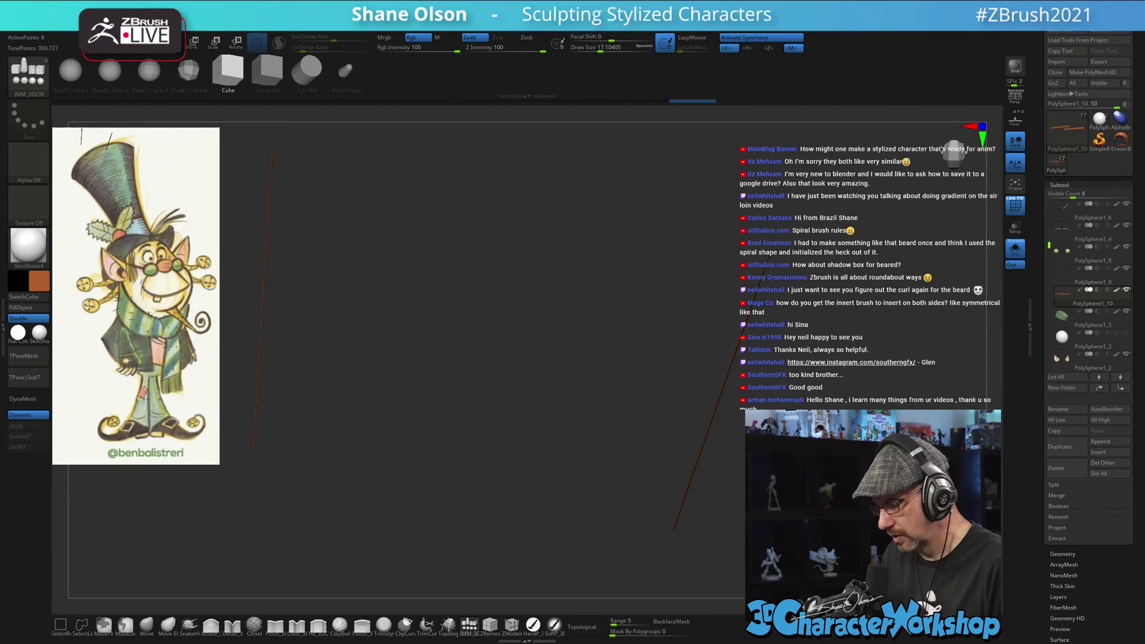
key(Delete)
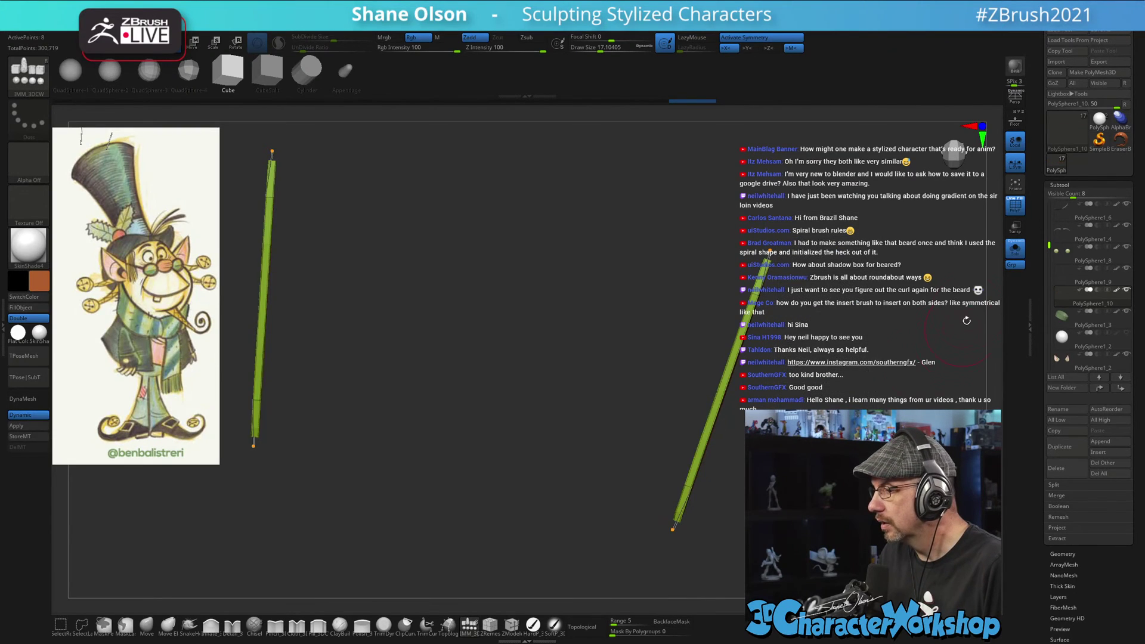
- Turn off dynamic subdivision and use ZModeler to insert edge loops across the isolated arm strips near their front and rear ends
drag(882, 388, 881, 331)
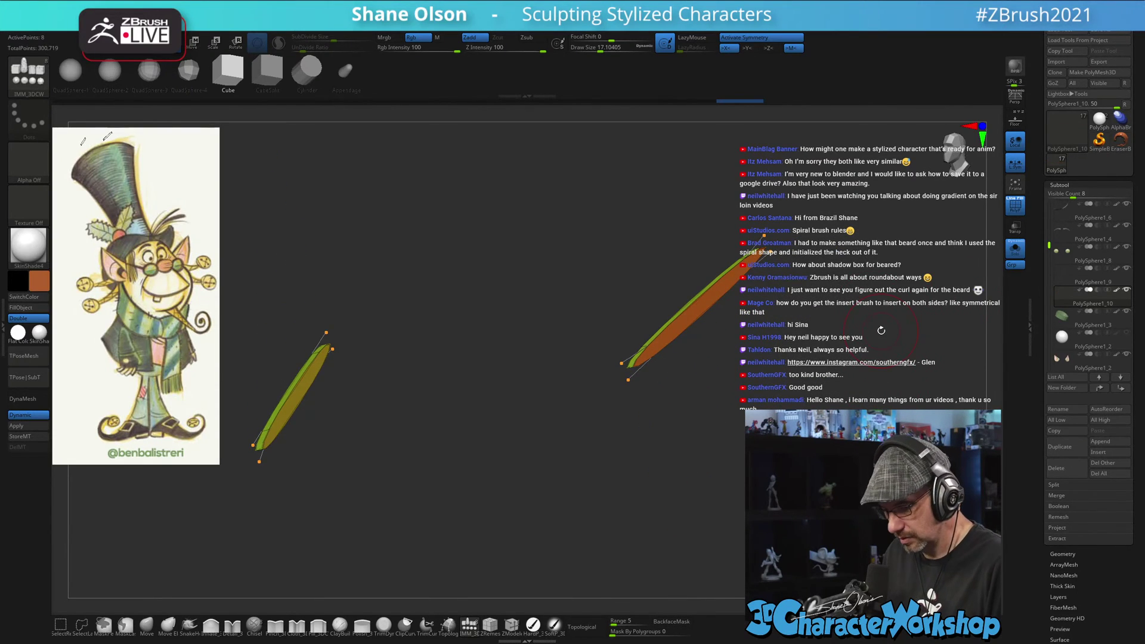
click(1014, 257)
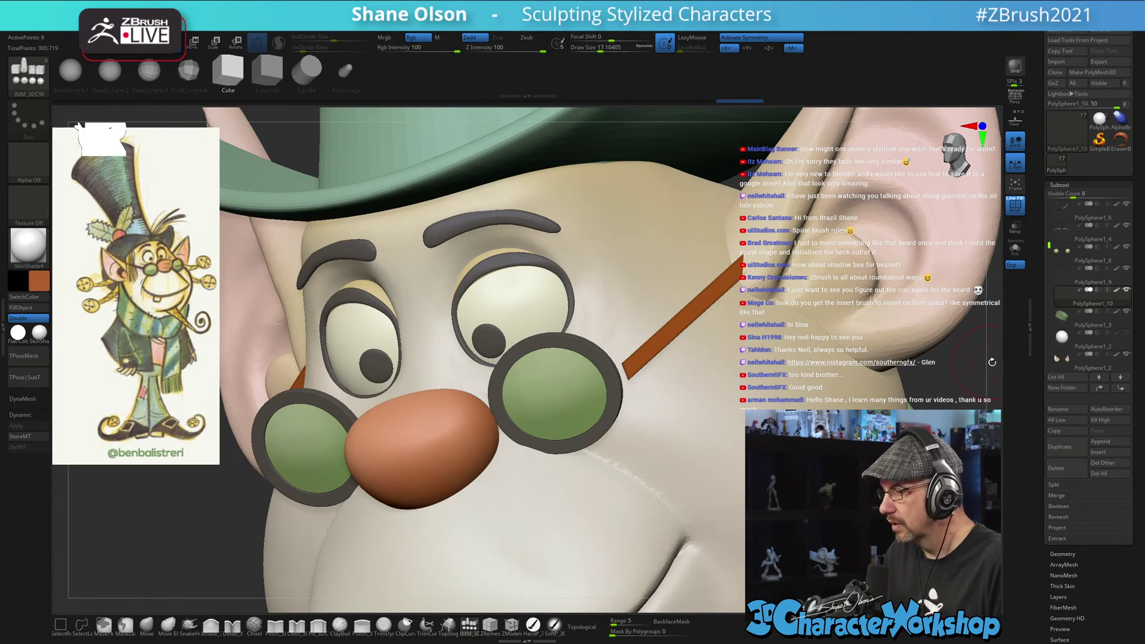
click(1014, 248)
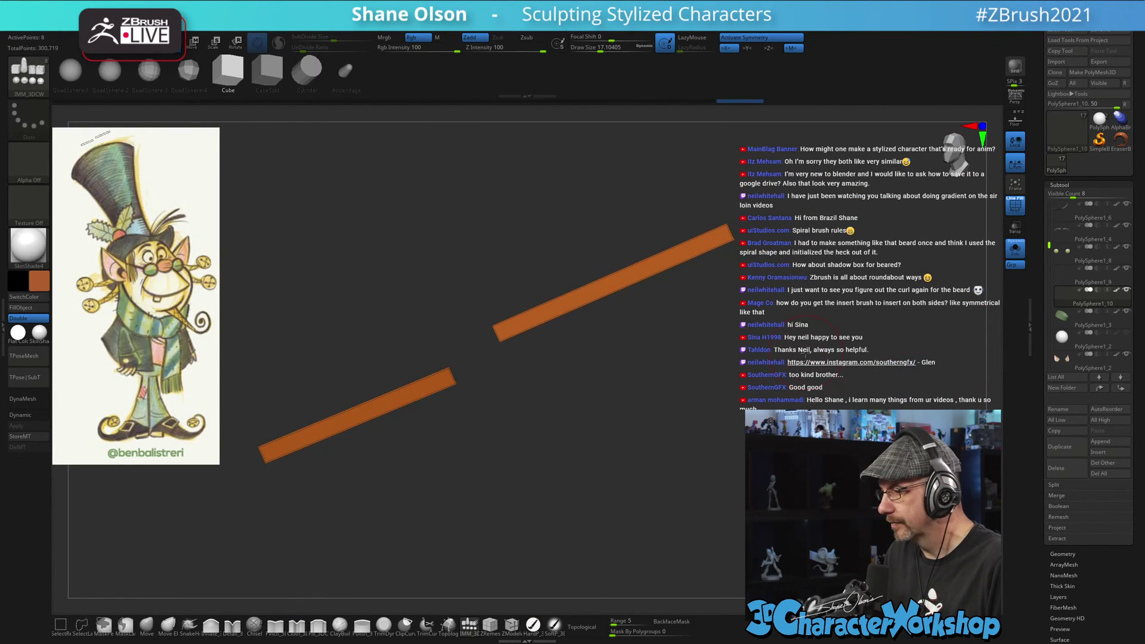
drag(710, 384, 414, 475)
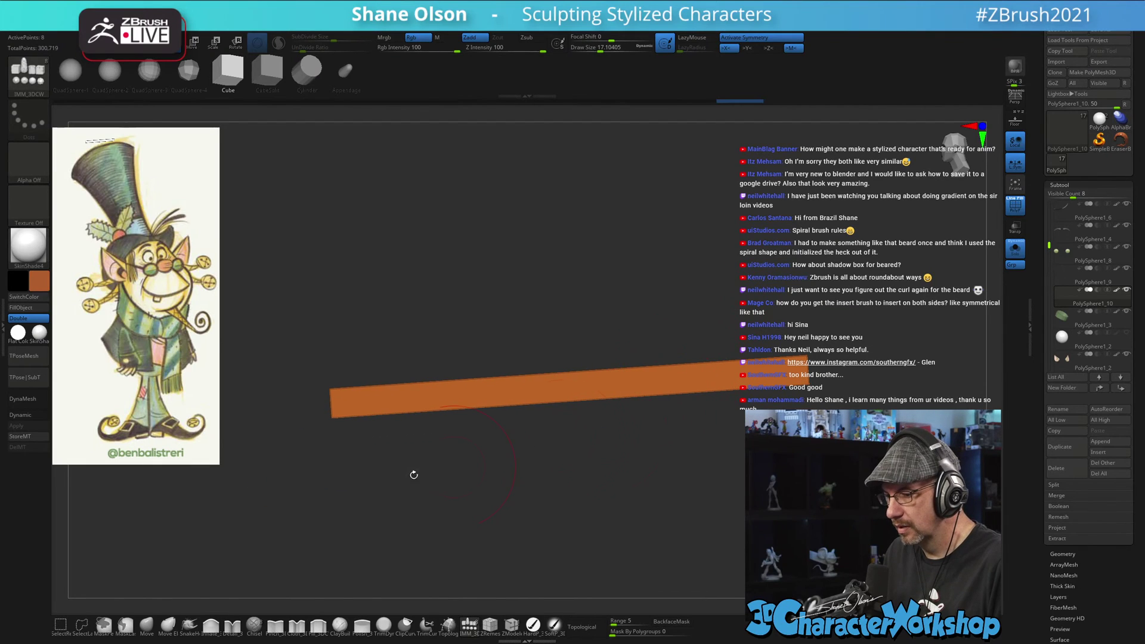
click(512, 623)
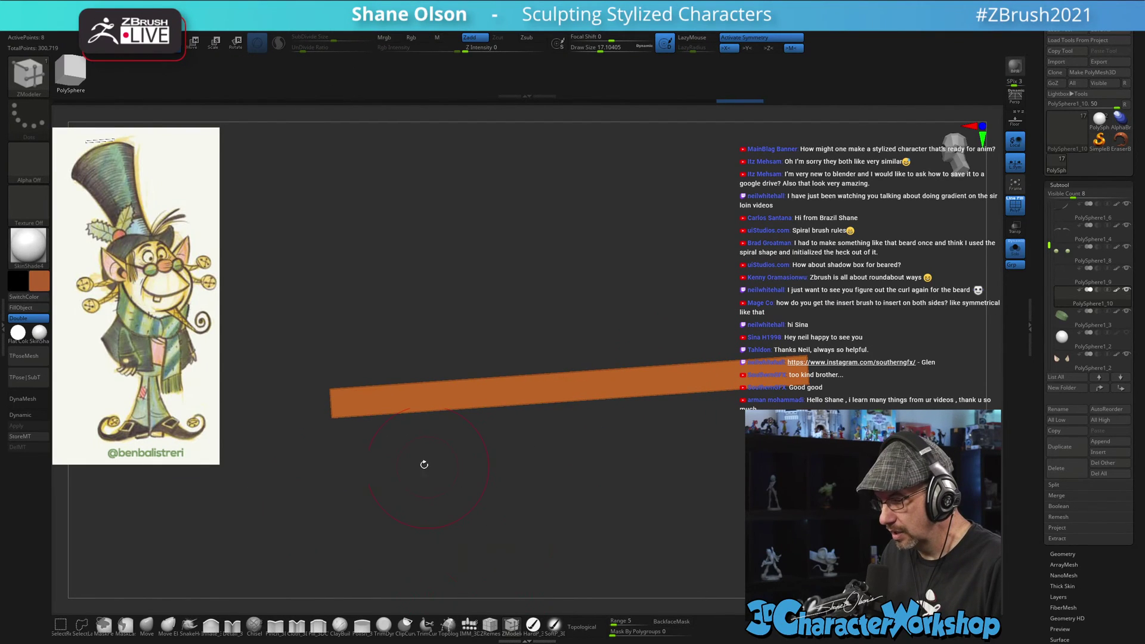
click(365, 415)
alt+drag(720, 499, 641, 509)
click(648, 403)
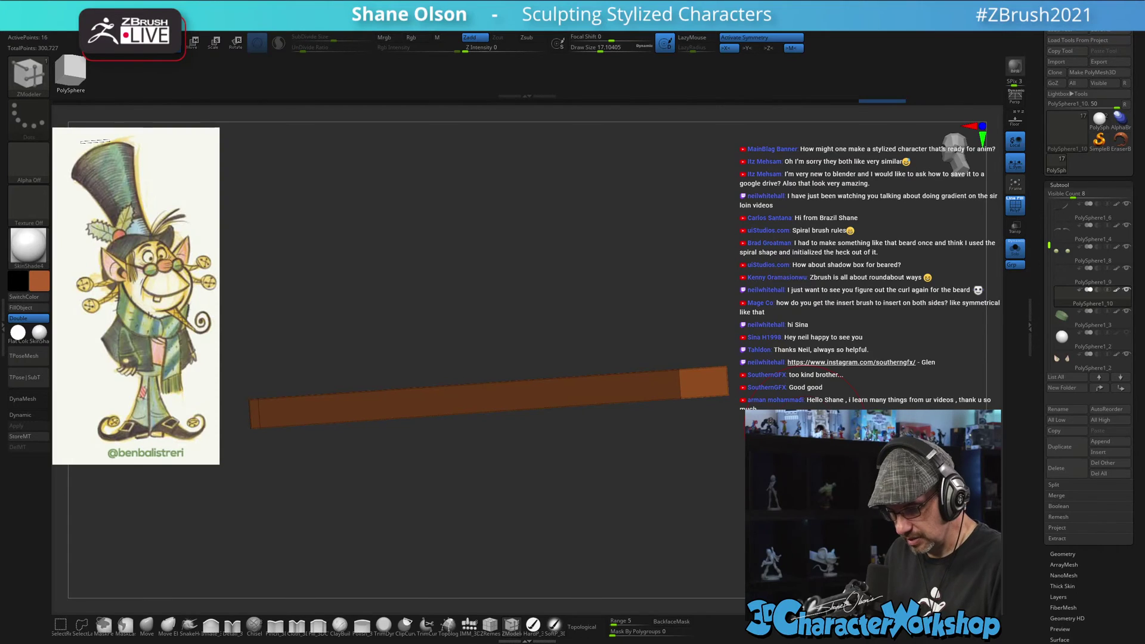
- Bend the rear ends of the temple arms downward, masking around the bend and rotating the unmasked points to shape the corner
key(e)
mouse_move(275, 378)
alt+mouse_down()
mouse_move(739, 341)
mouse_move(709, 354)
mouse_move(775, 377)
mouse_move(740, 368)
mouse_move(740, 382)
mouse_move(718, 367)
alt+mouse_up()
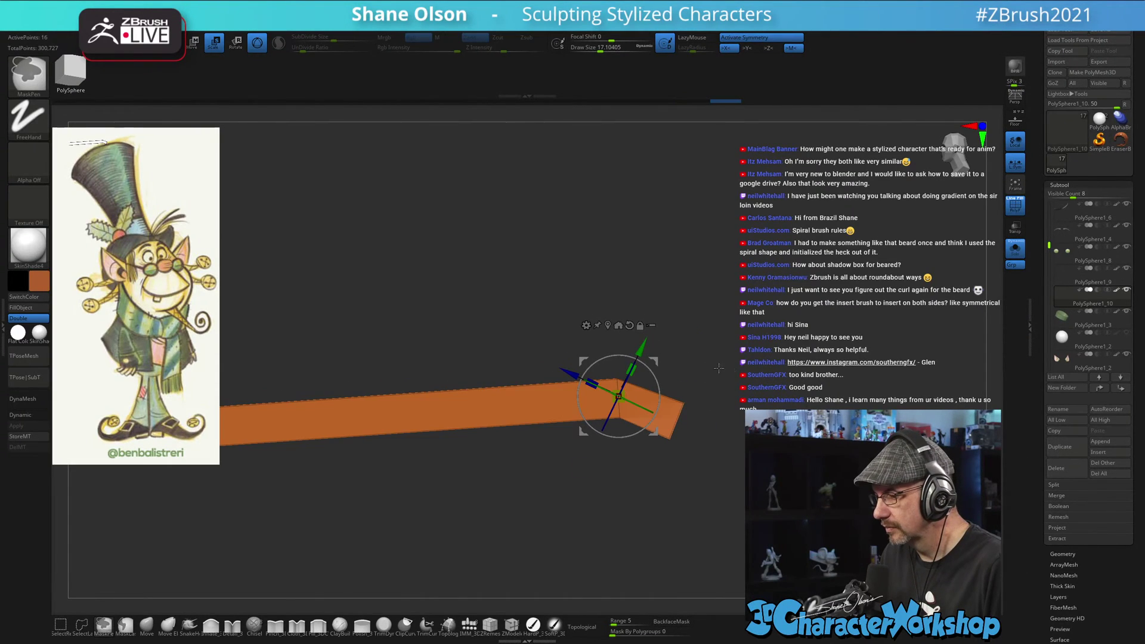
ctrl+drag(579, 260, 648, 462)
ctrl+click(648, 462)
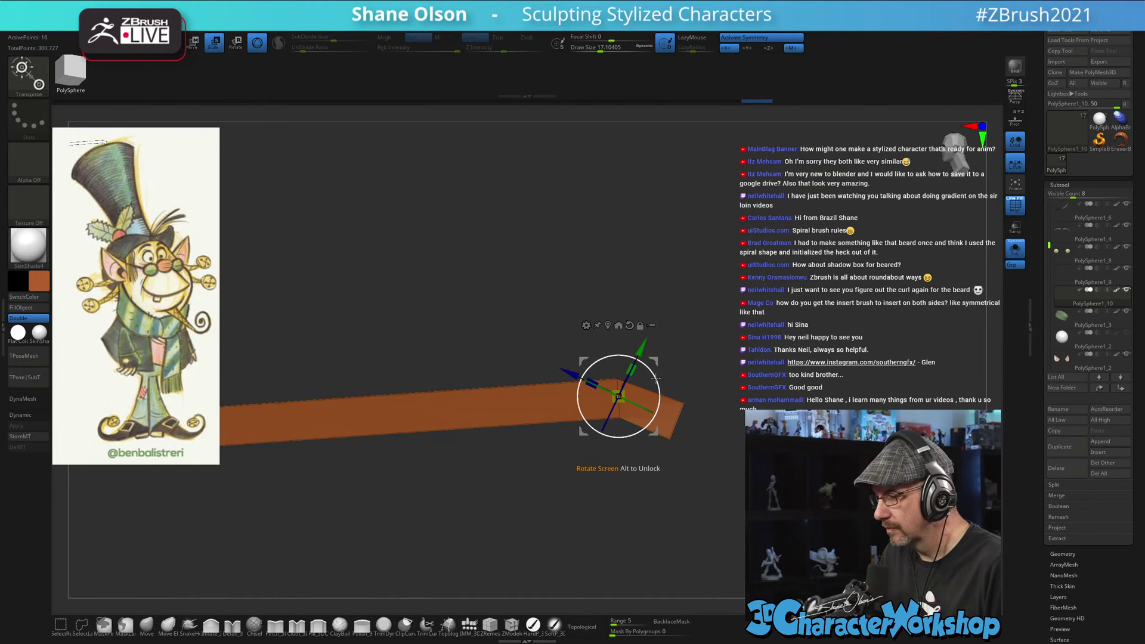
drag(656, 378, 667, 390)
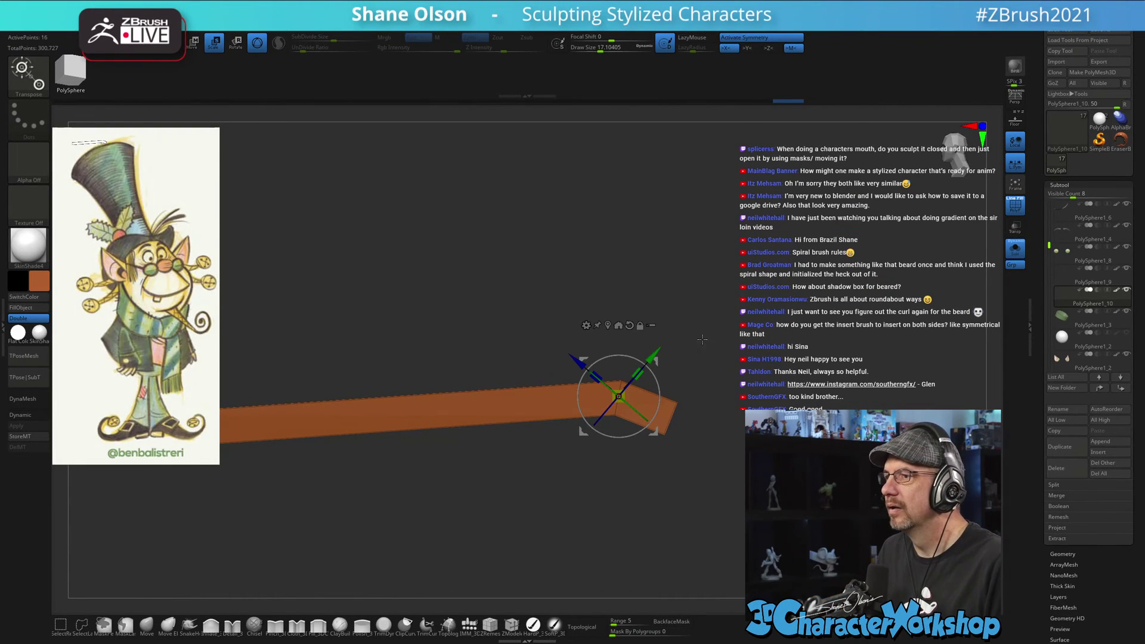
alt+drag(745, 328, 753, 304)
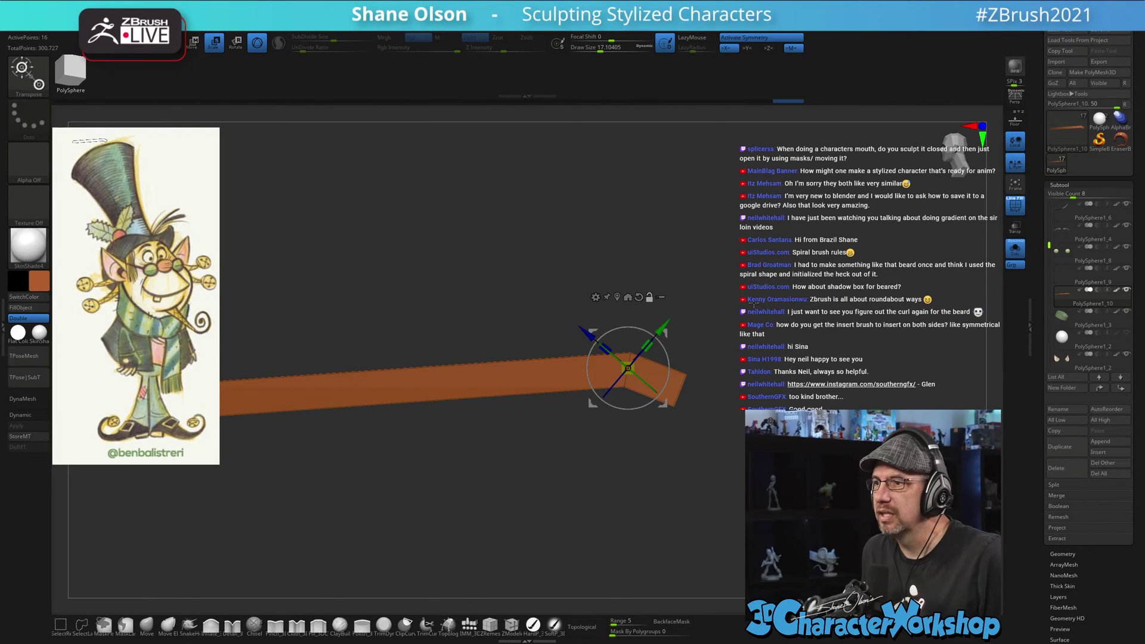
- Reduce the draw size to about 7.3 and insert an edge loop across the arms close to their rear tips with ZModeler
key(q)
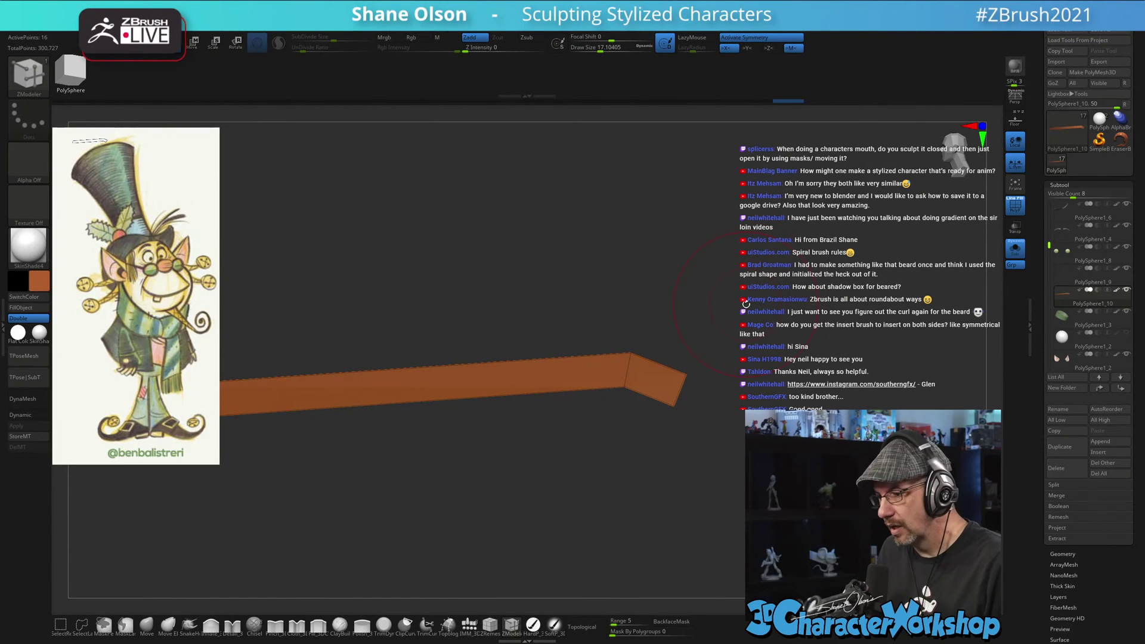
alt+drag(746, 304, 749, 312)
key(s)
click(759, 323)
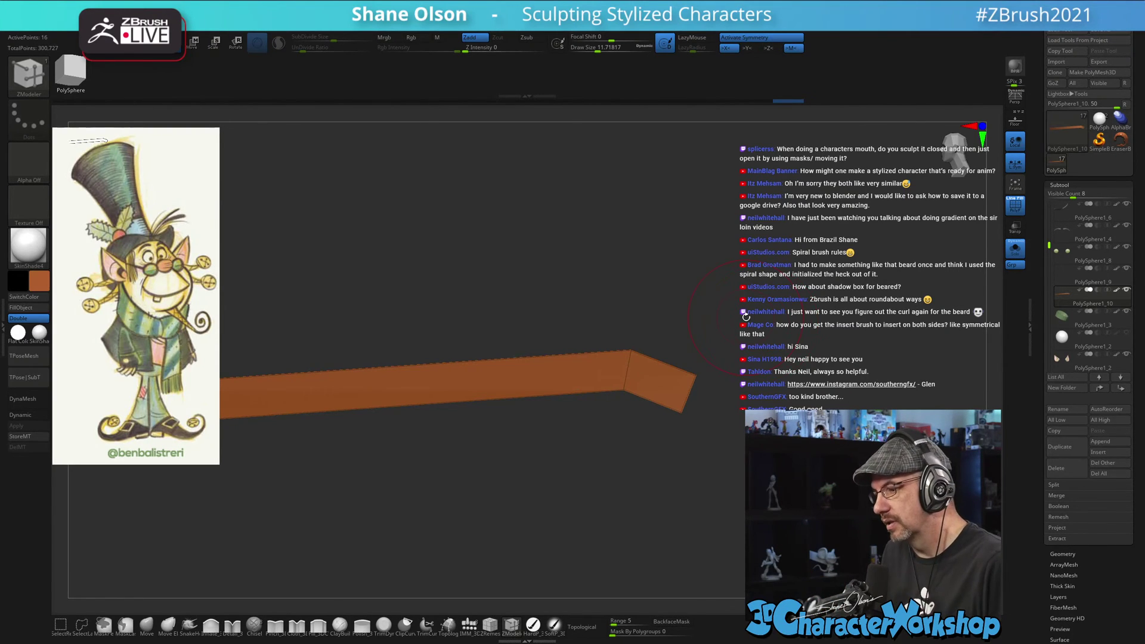
drag(745, 315, 742, 341)
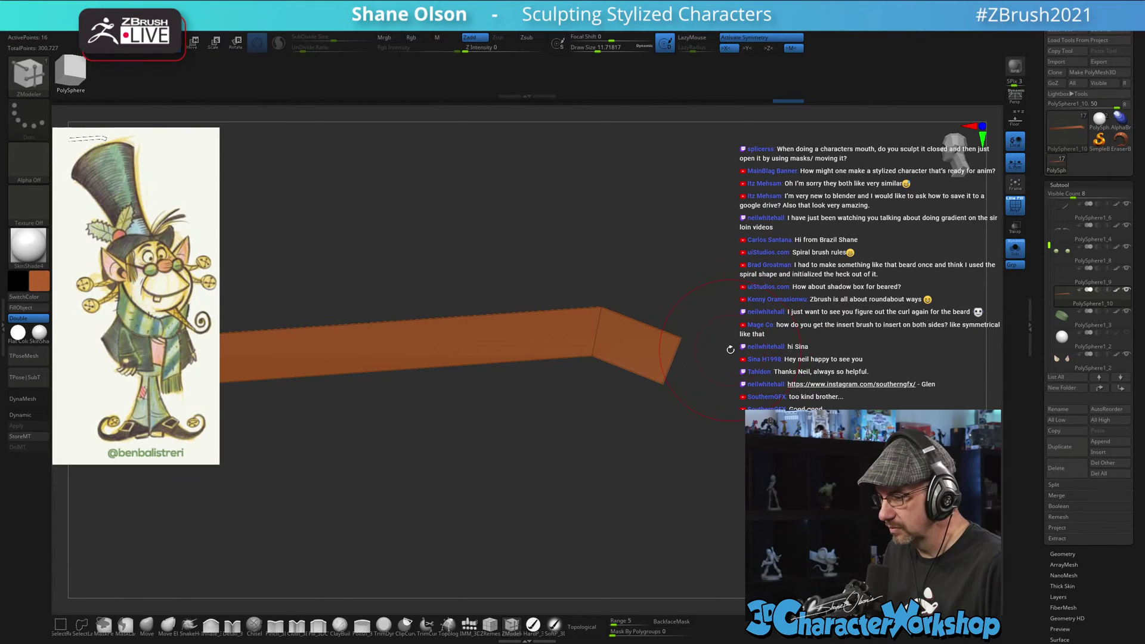
mouse_move(733, 300)
alt+mouse_down()
mouse_move(745, 309)
mouse_move(704, 295)
alt+mouse_up()
key(s)
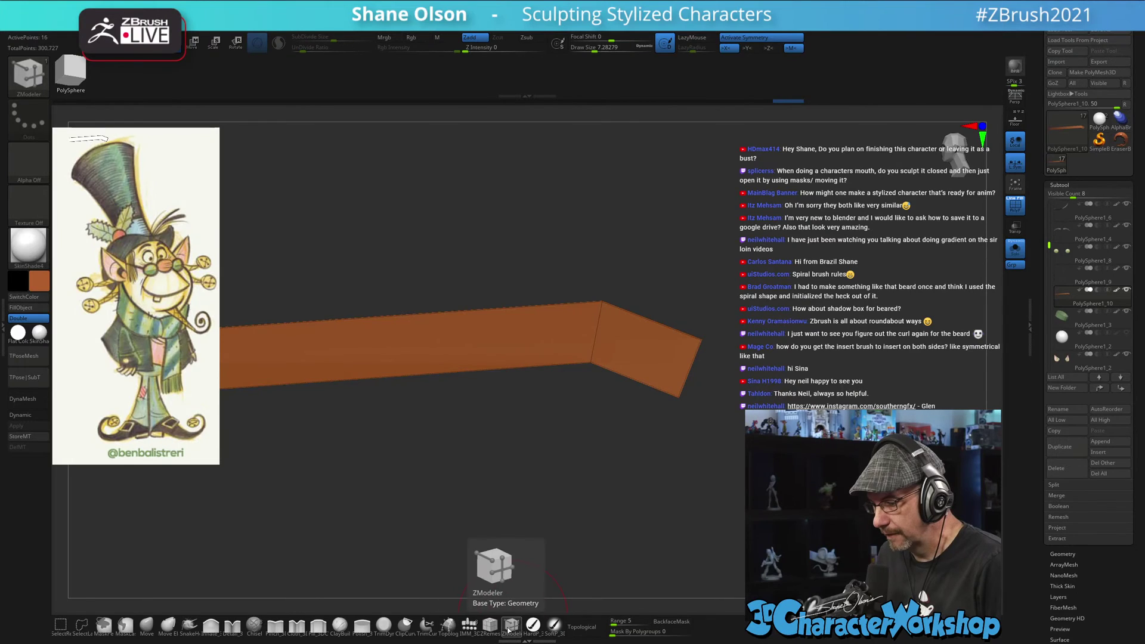
drag(643, 379, 661, 395)
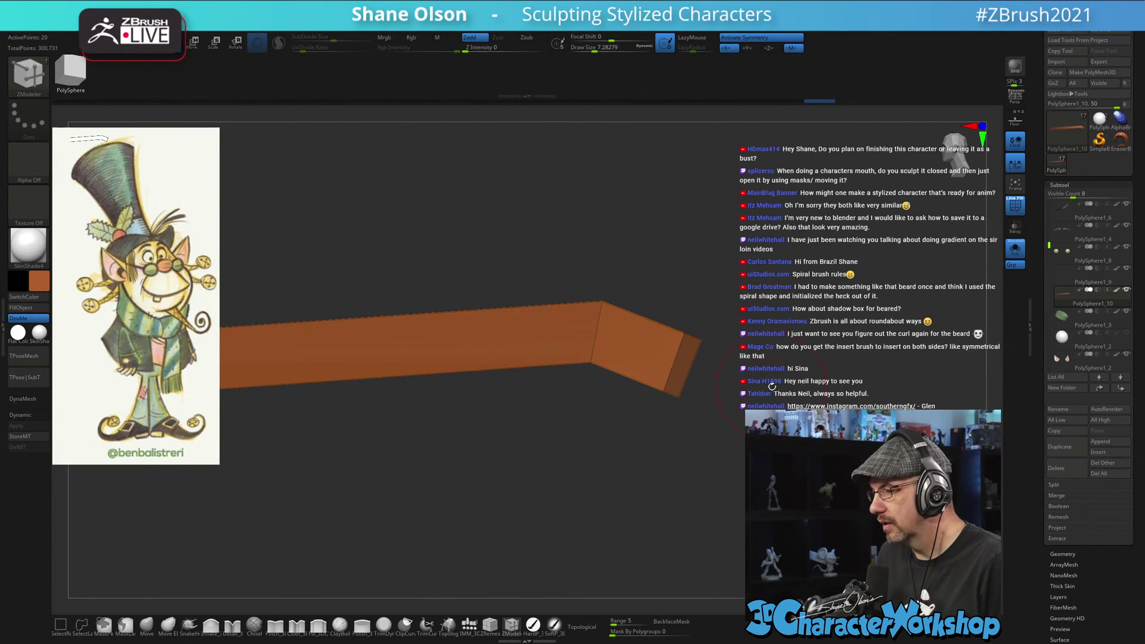
drag(772, 386, 774, 408)
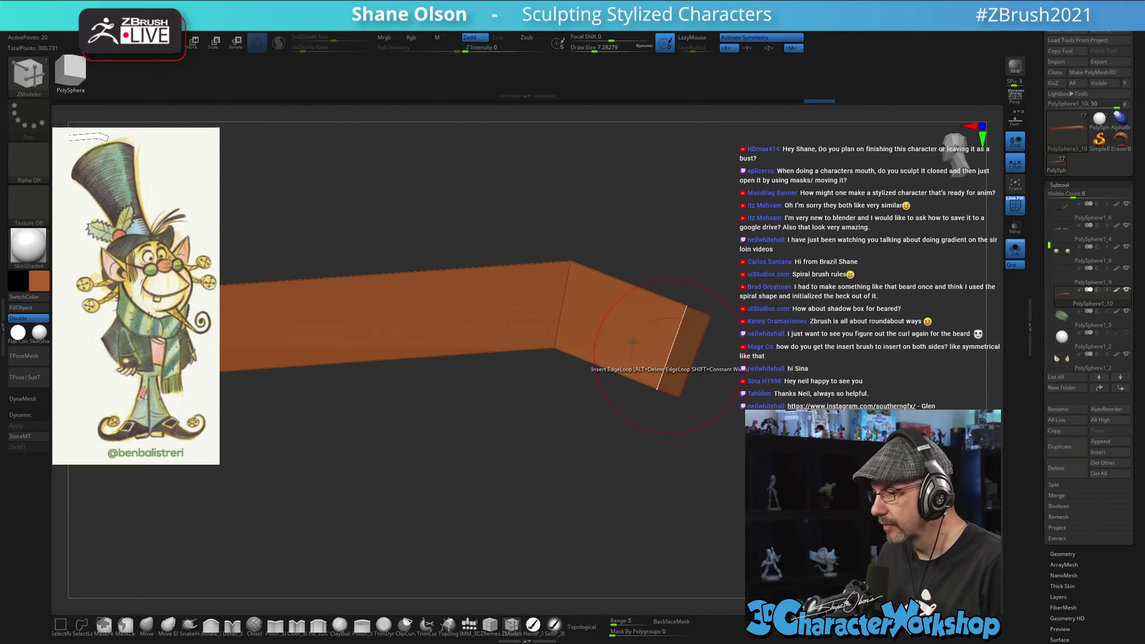
- Insert two lengthwise edge loops along the temple arms, one close to the upper edge and one close to the lower edge
drag(565, 286, 569, 269)
key(ctrl+z)
ctrl+shift+click(641, 245)
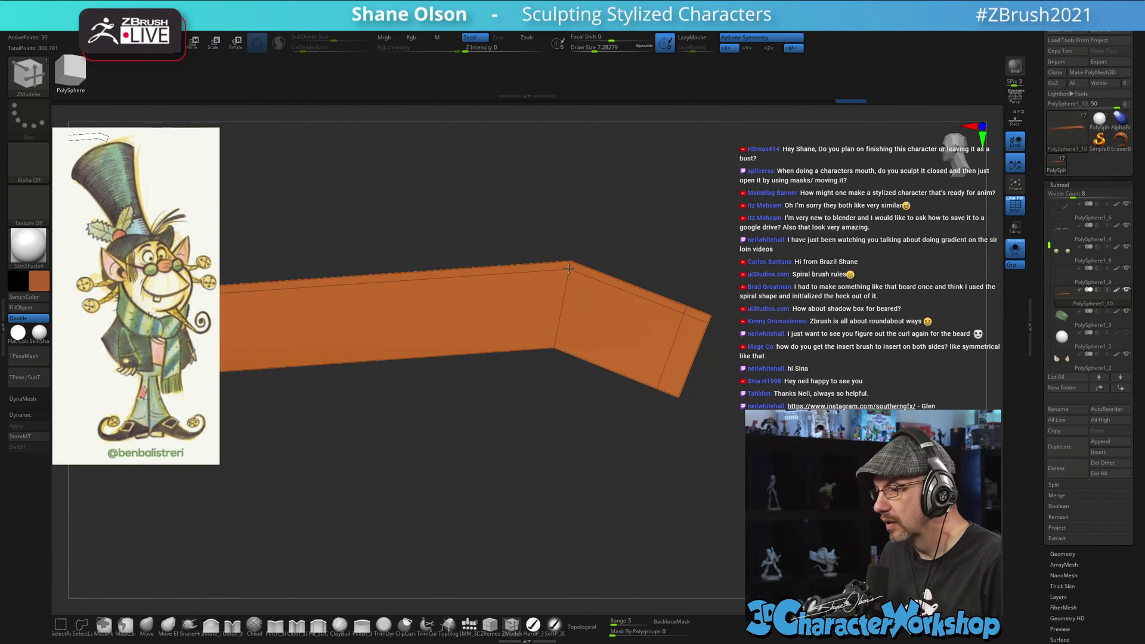
drag(560, 324, 557, 339)
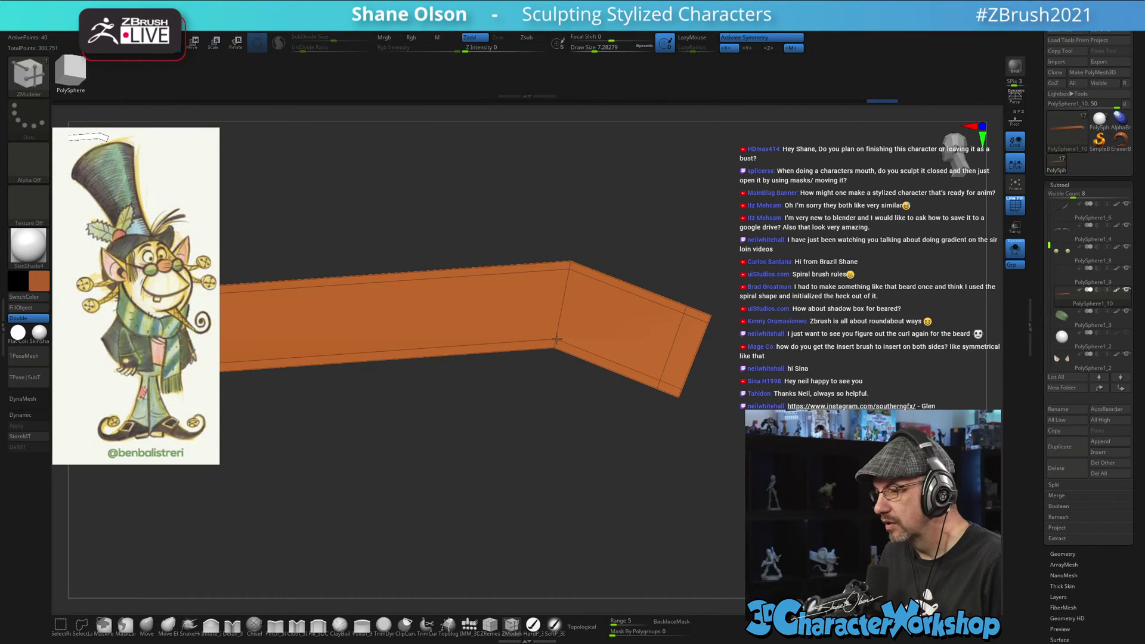
drag(655, 444, 662, 456)
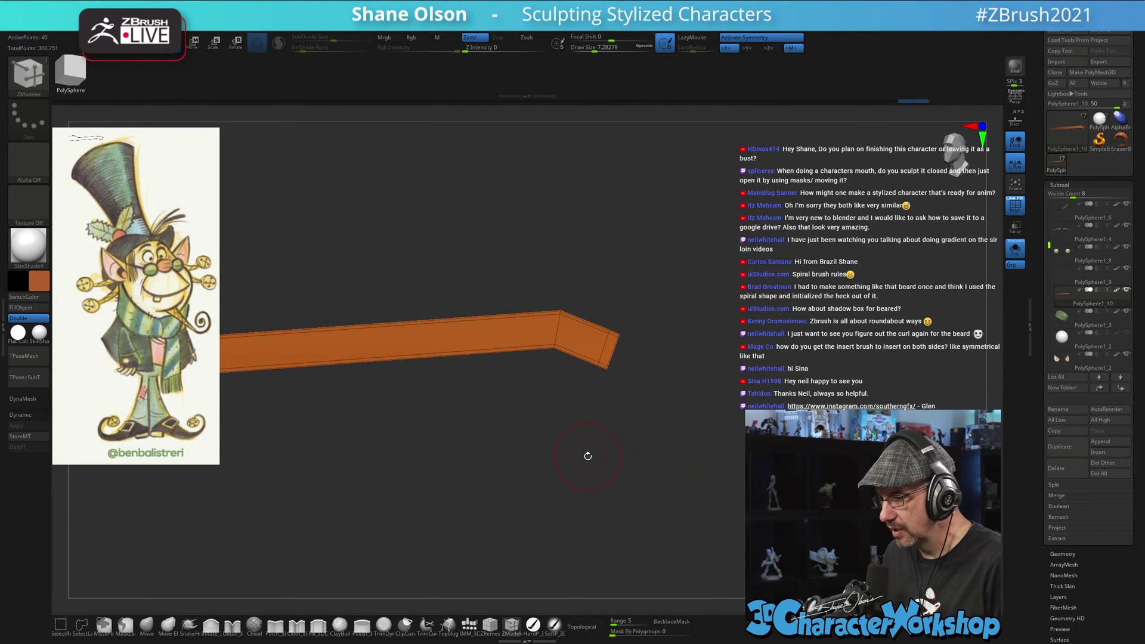
- Turn on dynamic subdivision for the temple arms and remove all their creases
drag(587, 456, 510, 441)
key(d)
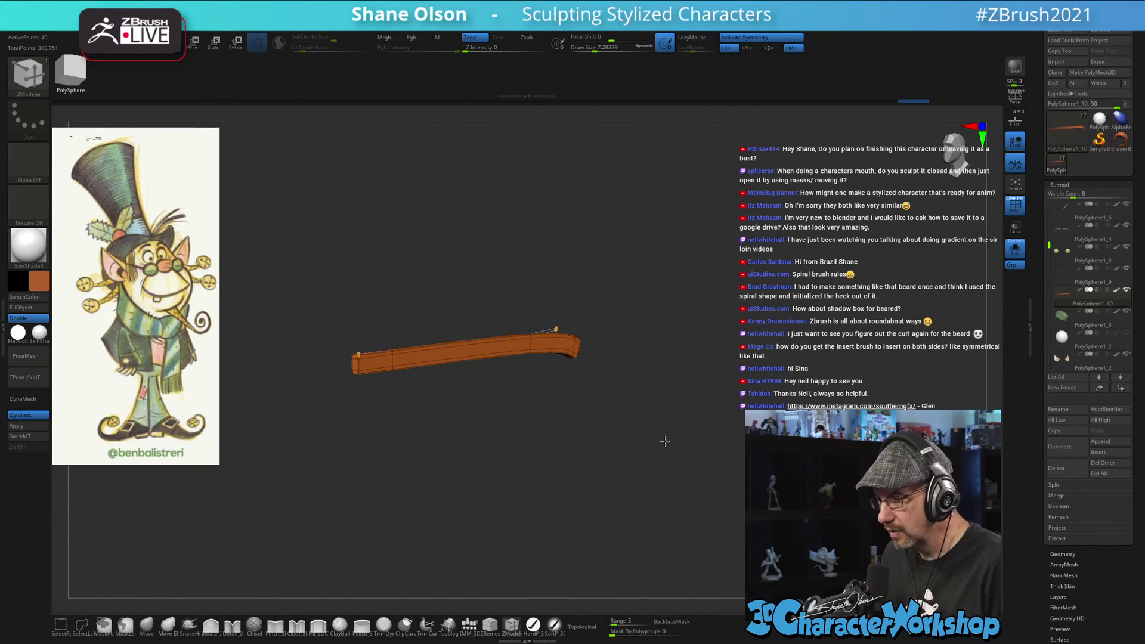
mouse_move(666, 437)
mouse_down()
mouse_move(651, 485)
mouse_move(702, 488)
mouse_move(713, 539)
mouse_up()
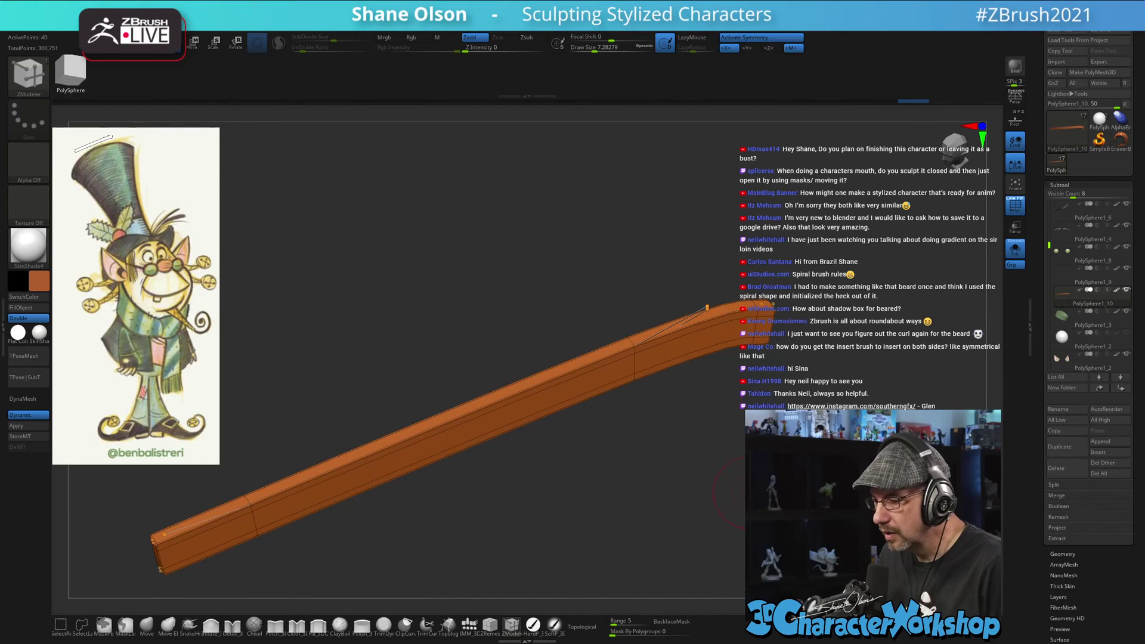
key(space)
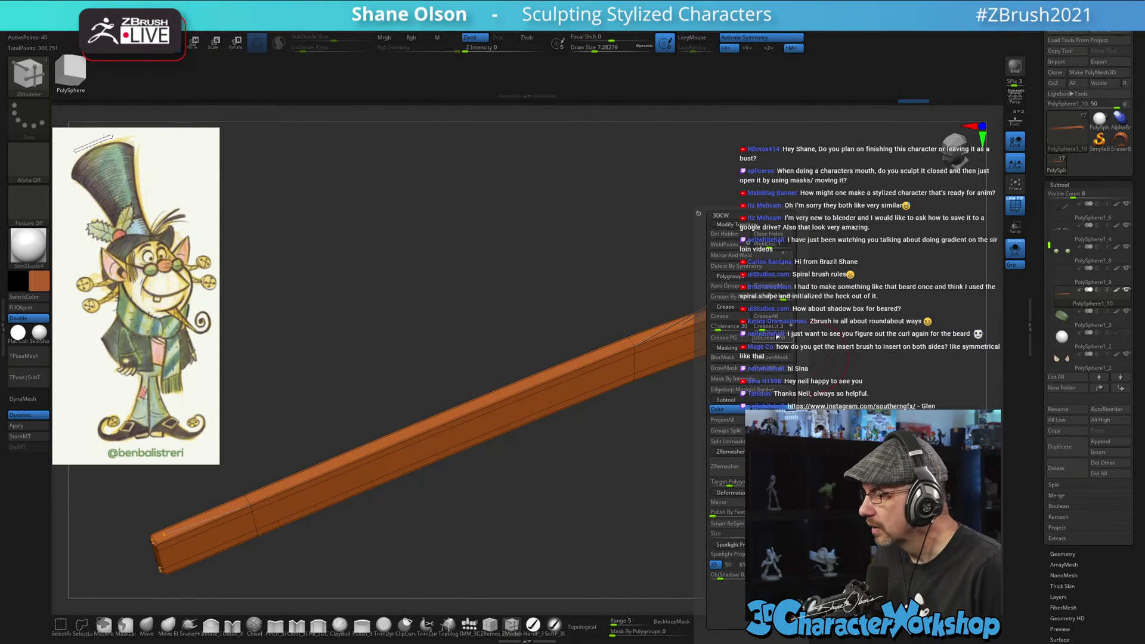
click(770, 338)
alt+drag(668, 474, 974, 307)
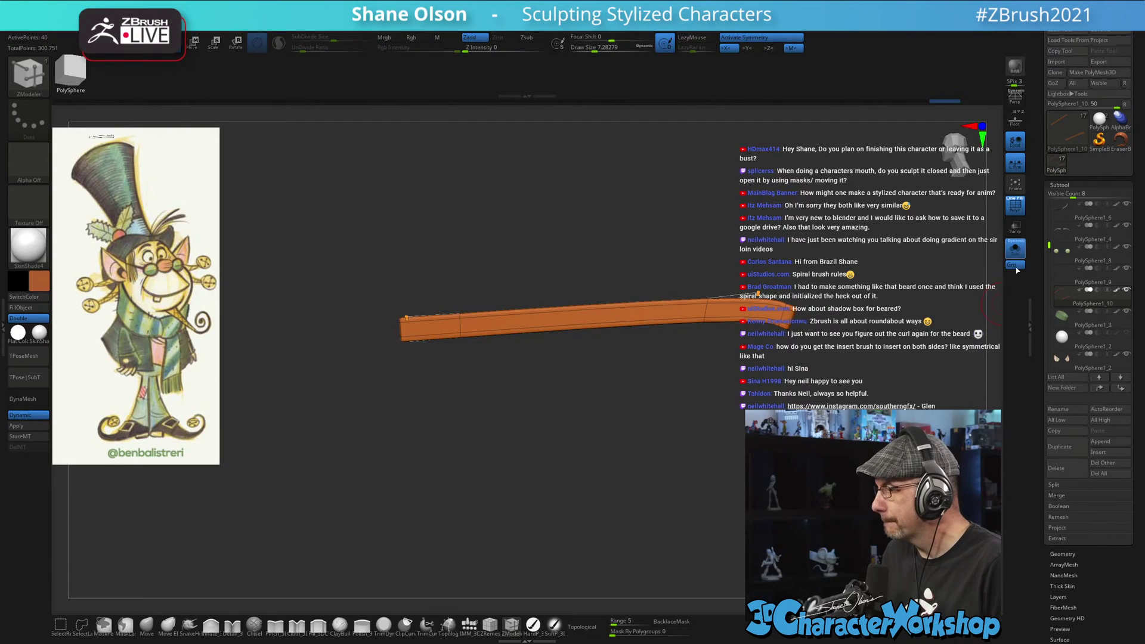
- Show the whole head again, mask off the rest of the temple arms and move their front ends forward along Z to the lens frames
click(1015, 247)
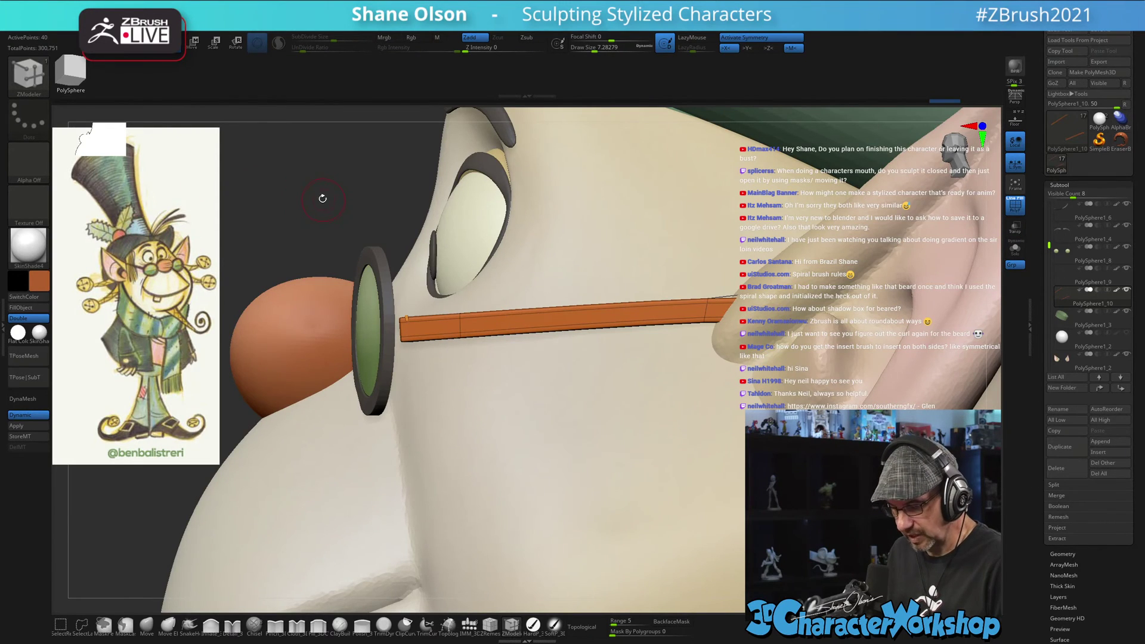
key(w)
alt+drag(394, 193, 324, 252)
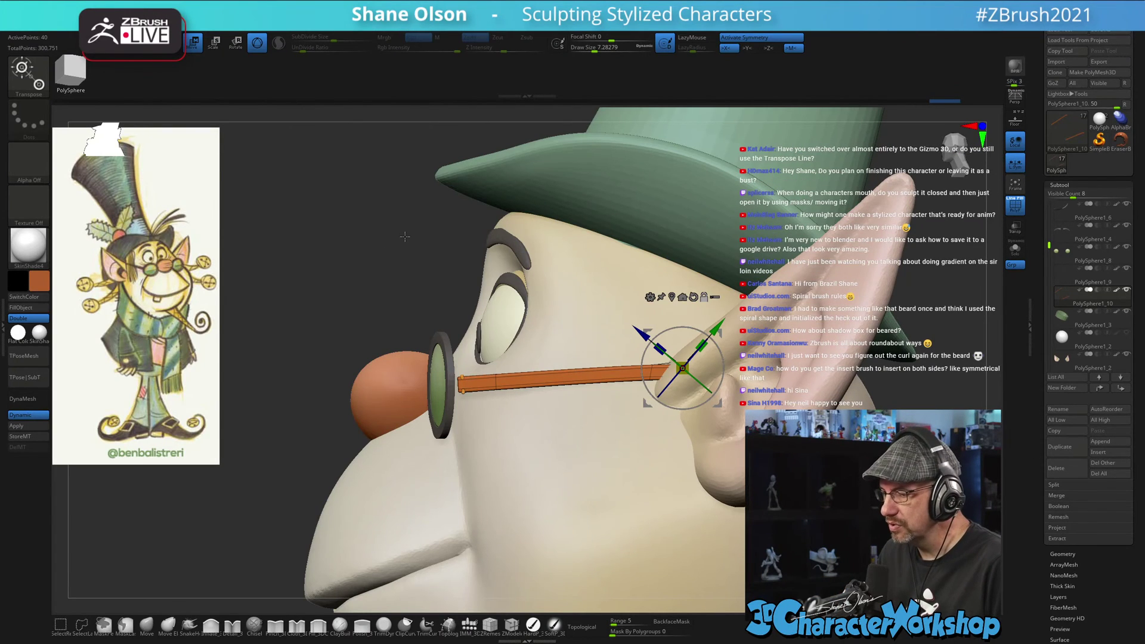
alt+drag(405, 236, 403, 192)
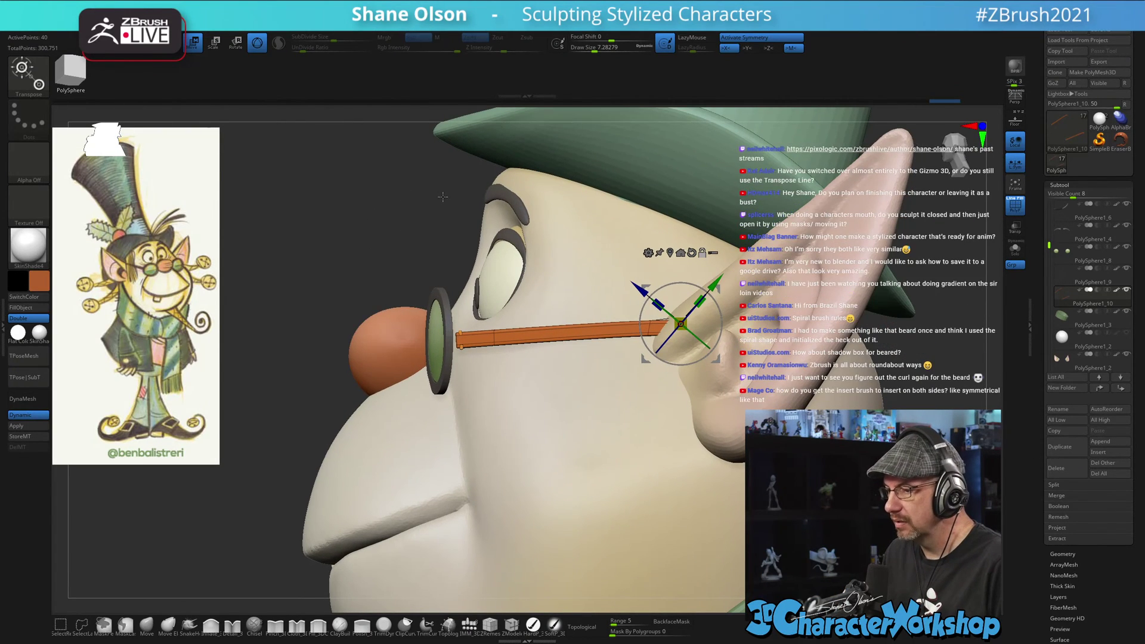
ctrl+drag(356, 183, 517, 529)
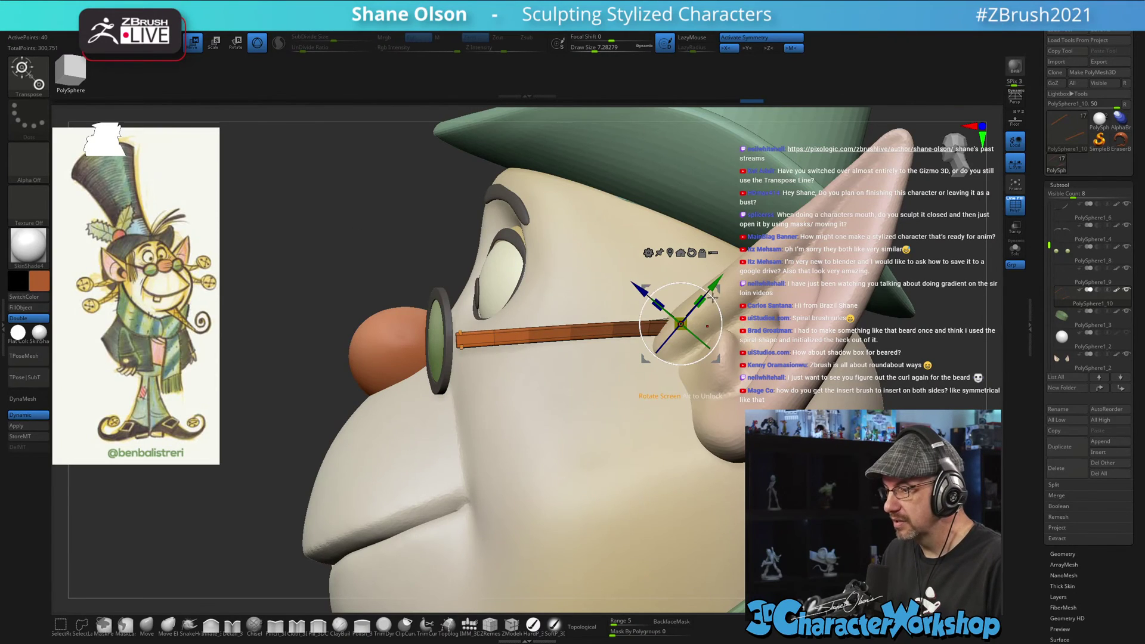
click(691, 253)
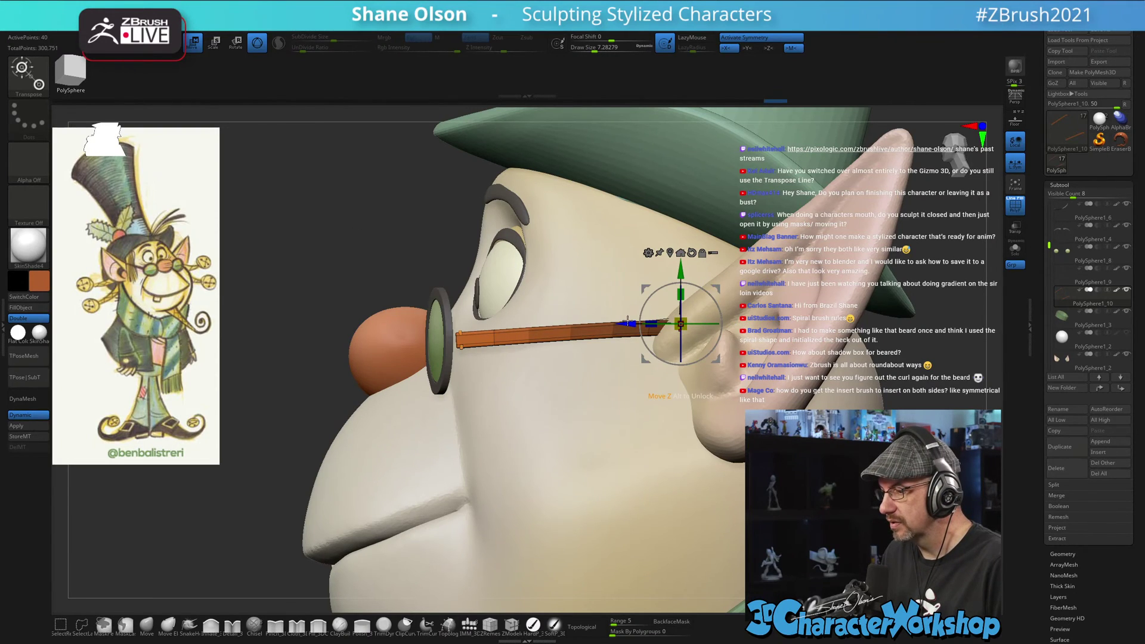
drag(627, 321, 620, 323)
- Shift the front ends of the temple arms slightly inward along X so they line up with the outer lens rims
drag(334, 230, 370, 232)
drag(341, 464, 916, 279)
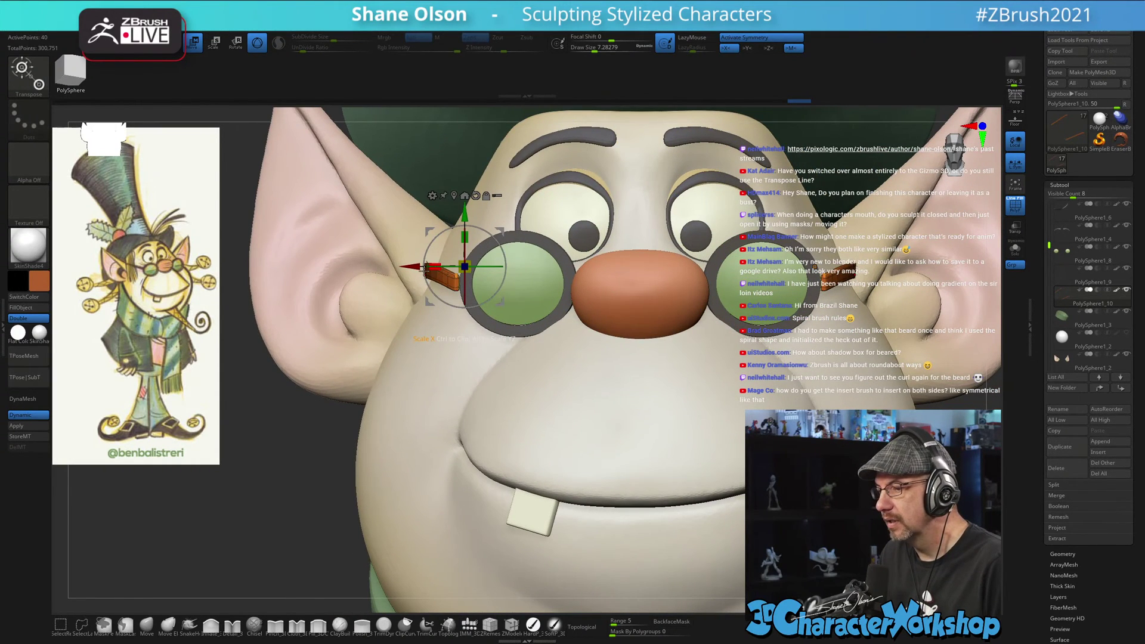
drag(409, 268, 414, 269)
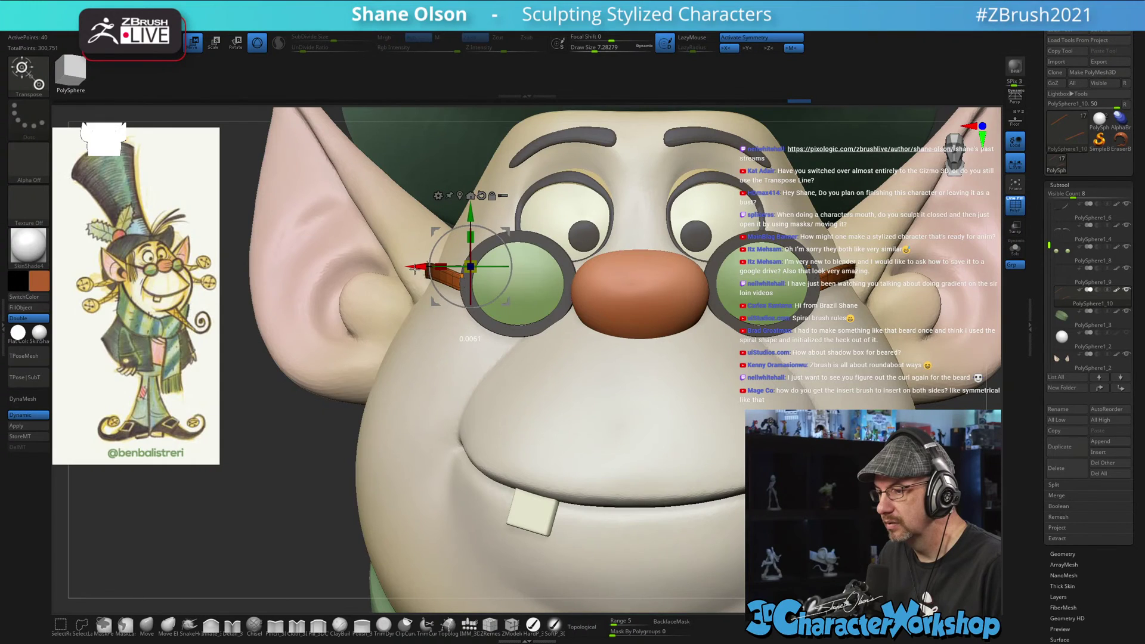
- Turn off the polyframe display, set the draw size to about 16 and fill the temple arms with the dark grey colour
mouse_move(316, 458)
ctrl+right_down()
mouse_move(312, 430)
mouse_move(297, 468)
mouse_move(296, 437)
ctrl+right_up()
key(q)
key(shift+f)
drag(296, 437, 646, 377)
mouse_move(772, 356)
ctrl+right_down()
mouse_move(829, 333)
mouse_move(820, 278)
mouse_move(841, 308)
mouse_move(834, 300)
ctrl+right_up()
key(s)
click(820, 277)
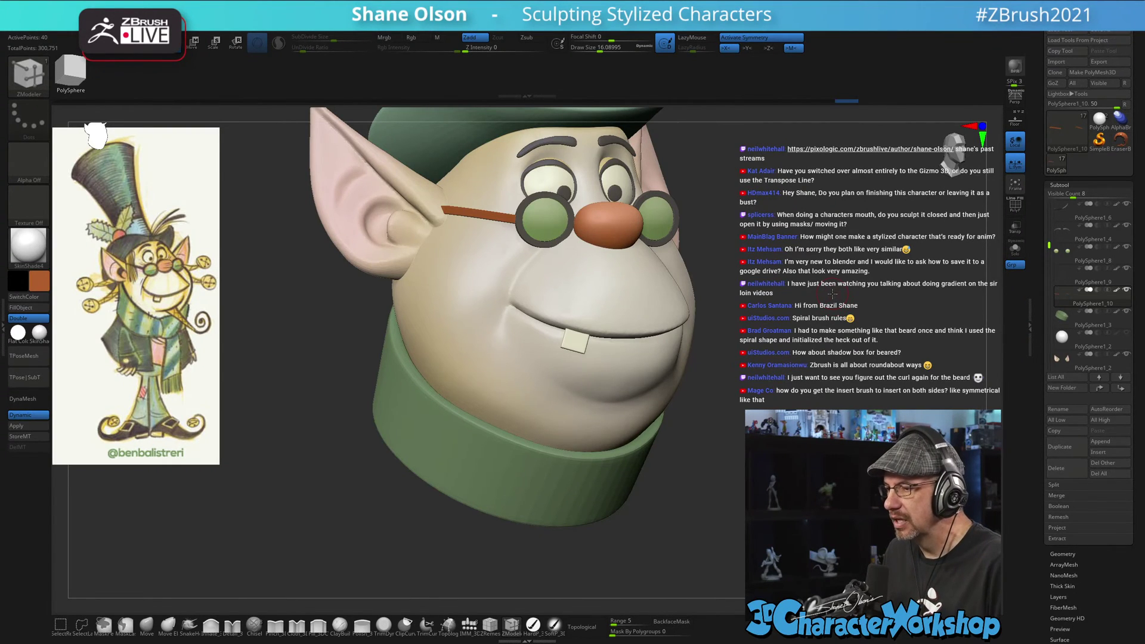
right_drag(833, 293, 803, 382)
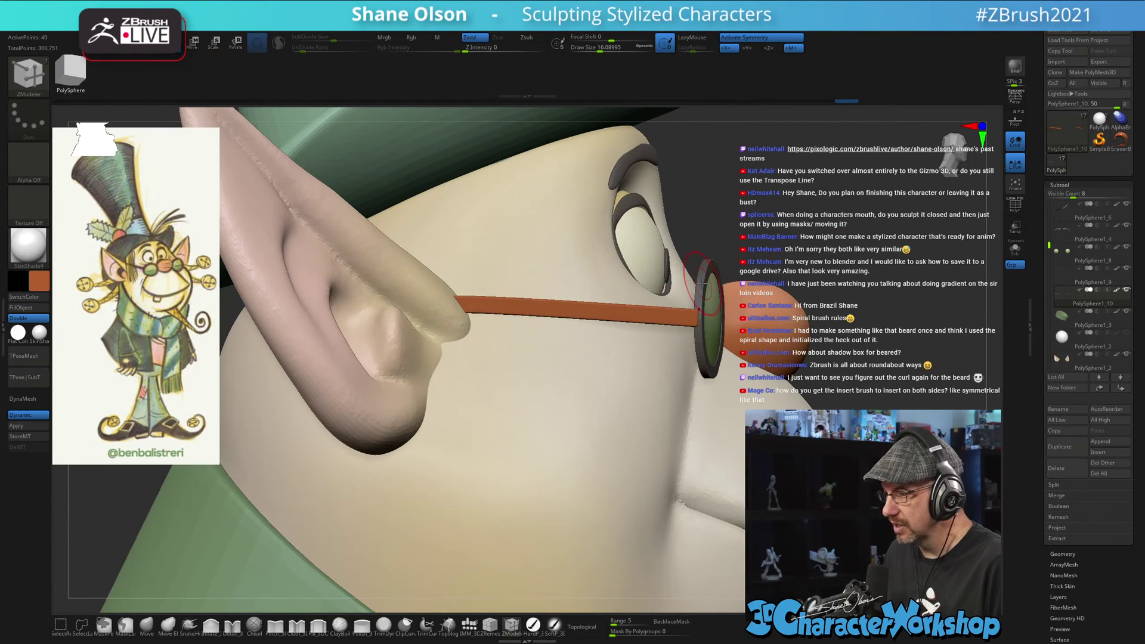
click(532, 624)
click(21, 307)
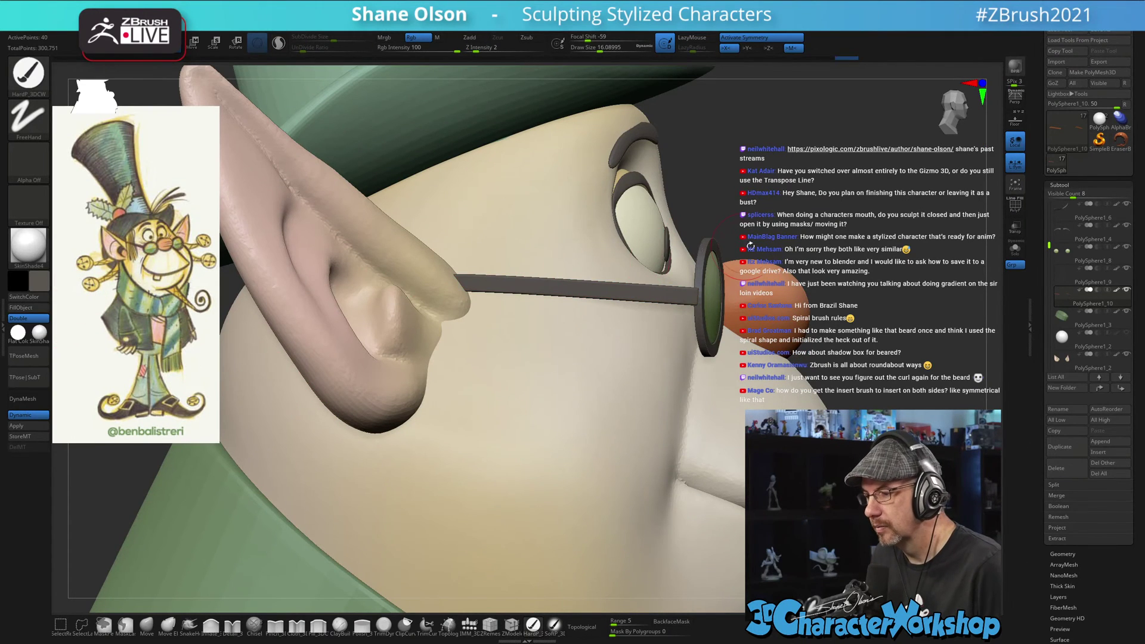
- Raise the temple arms slightly along Y so they meet the lens frames a little above the middle
alt+drag(806, 214, 760, 176)
key(w)
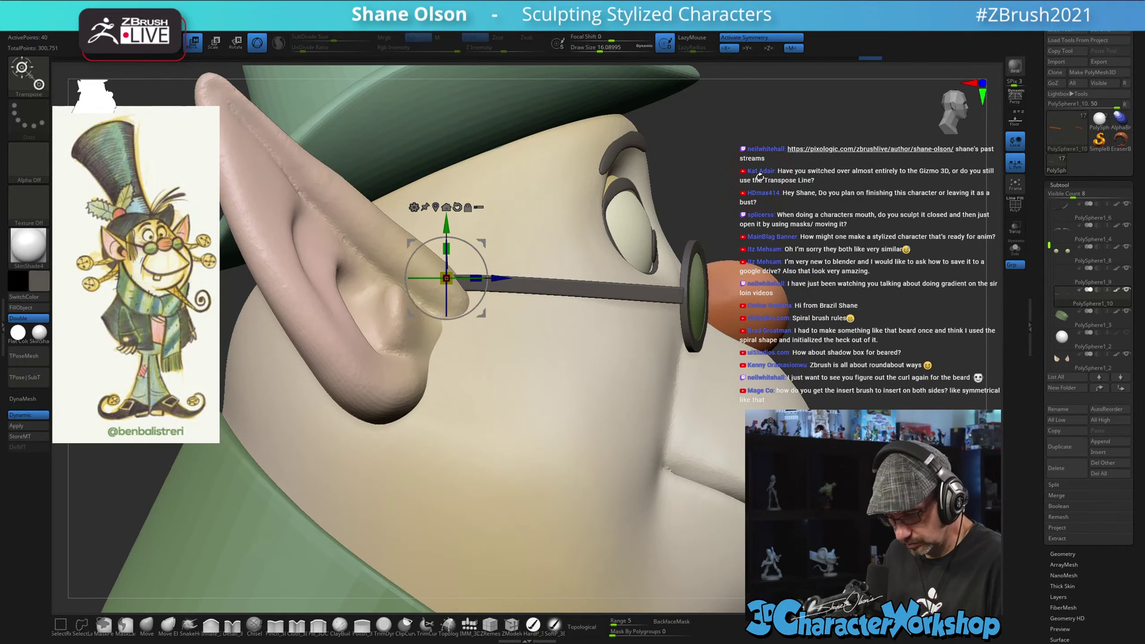
drag(439, 222, 443, 210)
mouse_move(899, 180)
mouse_down()
mouse_move(869, 181)
mouse_move(948, 177)
mouse_move(887, 179)
mouse_move(900, 178)
mouse_up()
drag(798, 181, 785, 180)
- Place the gizmo pivot at the front ends of the temple arms and tilt the arms slightly in side view
alt+drag(480, 226, 717, 253)
drag(834, 200, 782, 219)
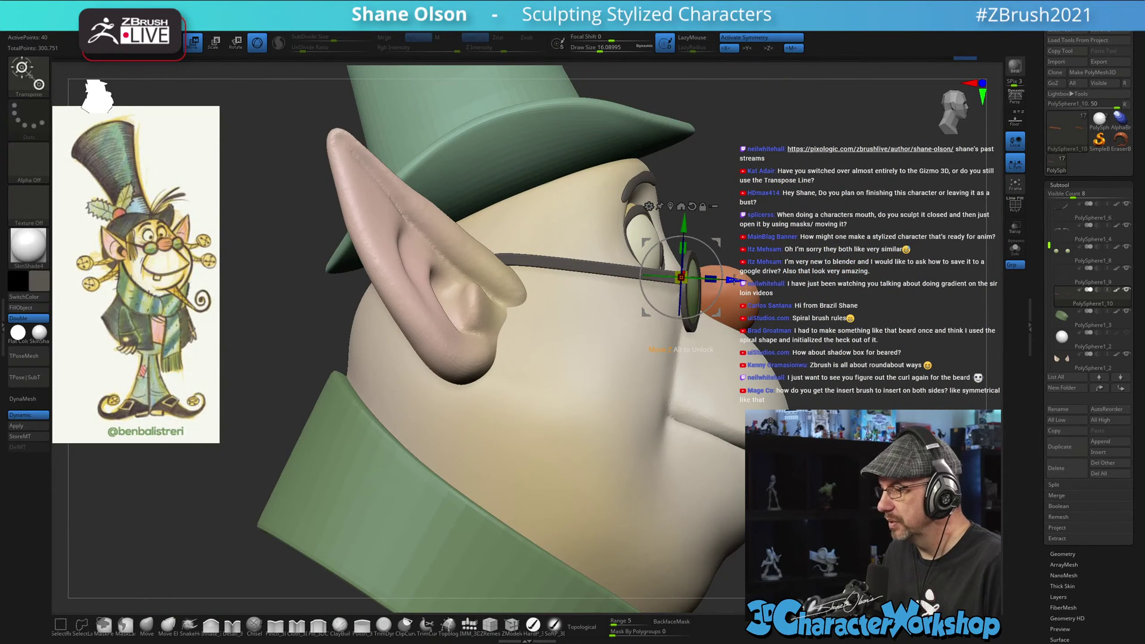
drag(718, 255, 719, 258)
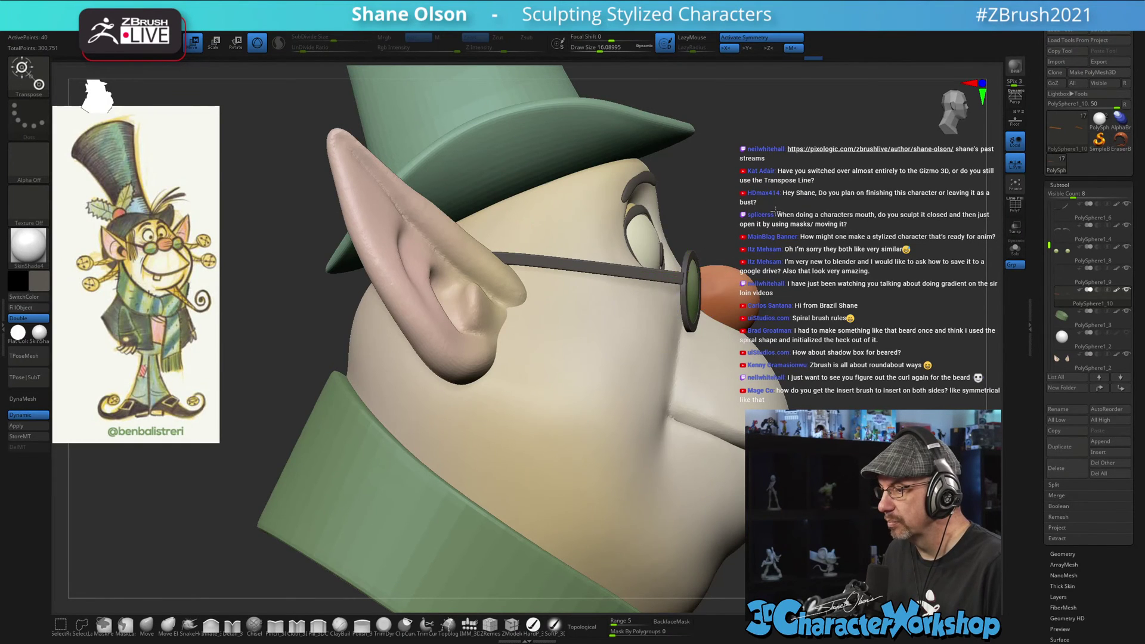
drag(739, 204, 771, 205)
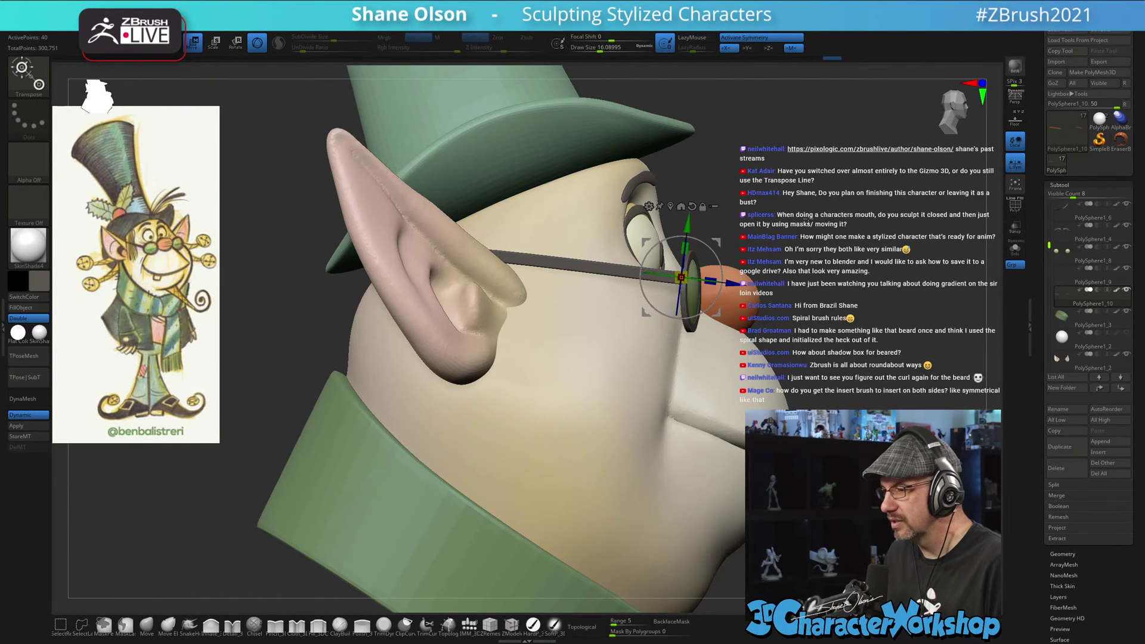
mouse_move(806, 222)
mouse_down()
mouse_move(806, 206)
mouse_move(788, 226)
mouse_up()
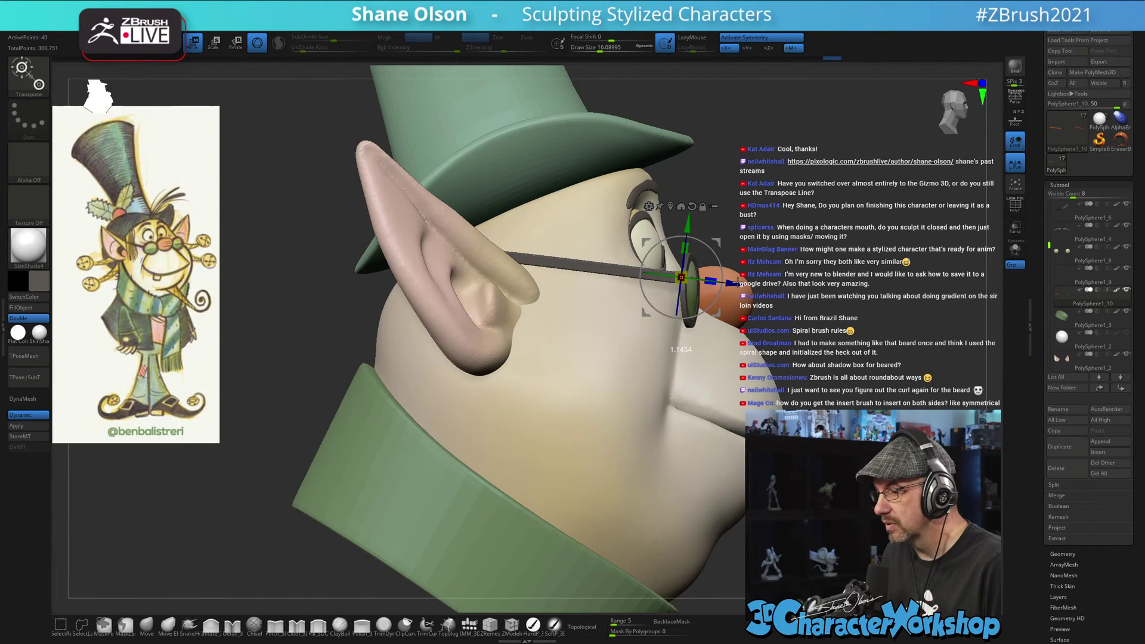
drag(769, 283, 797, 230)
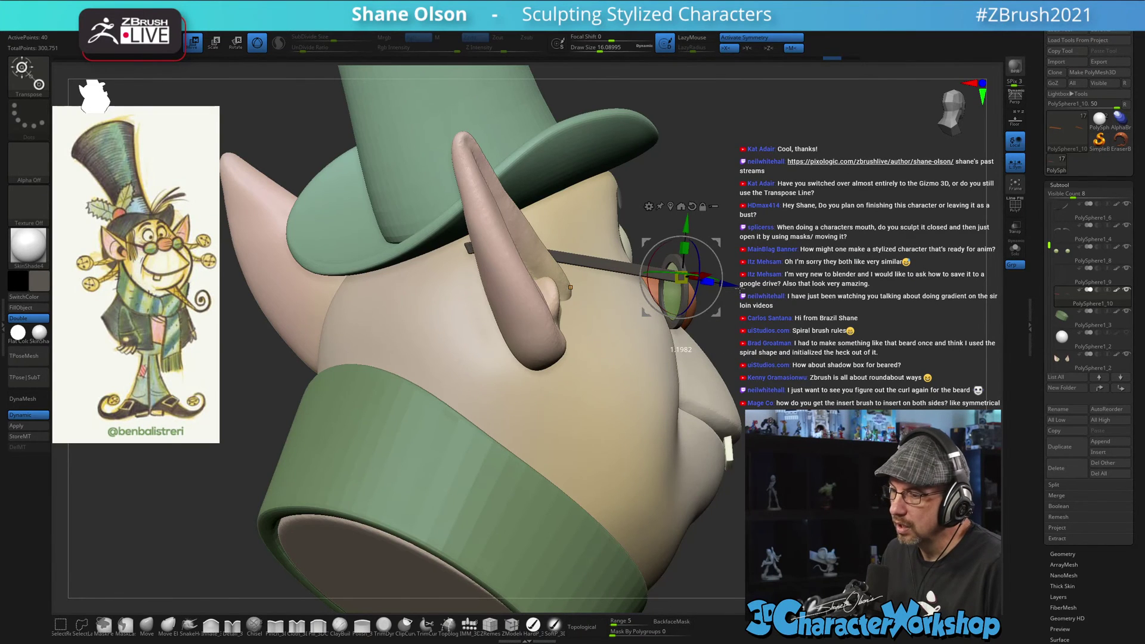
- Select the ears and nudge their inner front edges outward beside the temple arms with the Move brush
drag(739, 290, 471, 335)
click(452, 296)
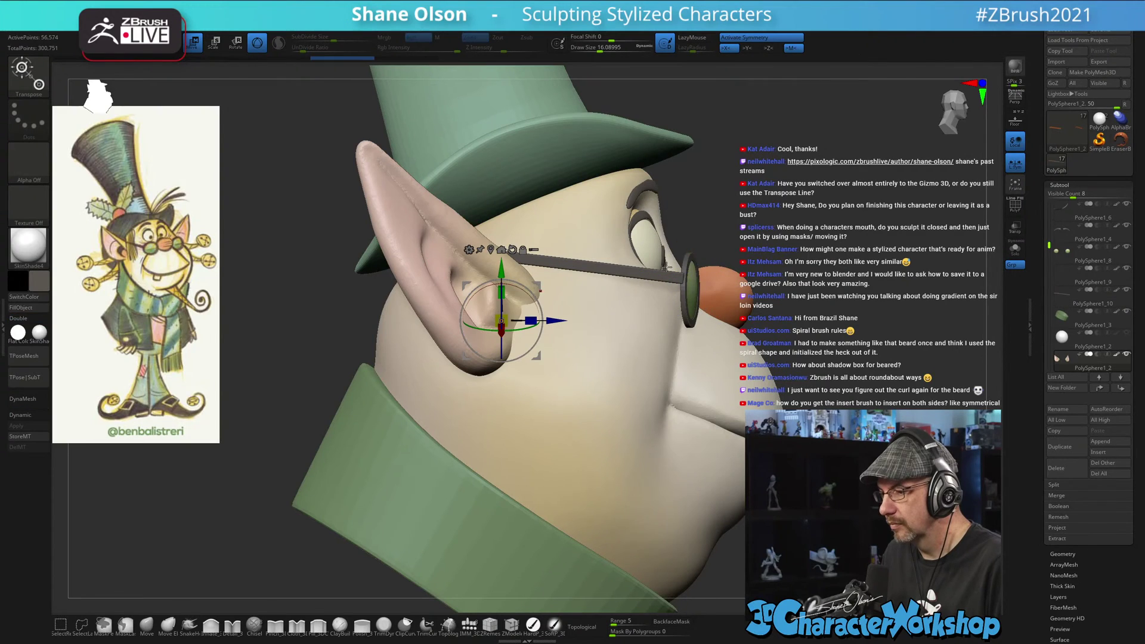
key(q)
mouse_move(217, 562)
mouse_down()
mouse_move(188, 566)
mouse_move(205, 572)
mouse_up()
click(154, 624)
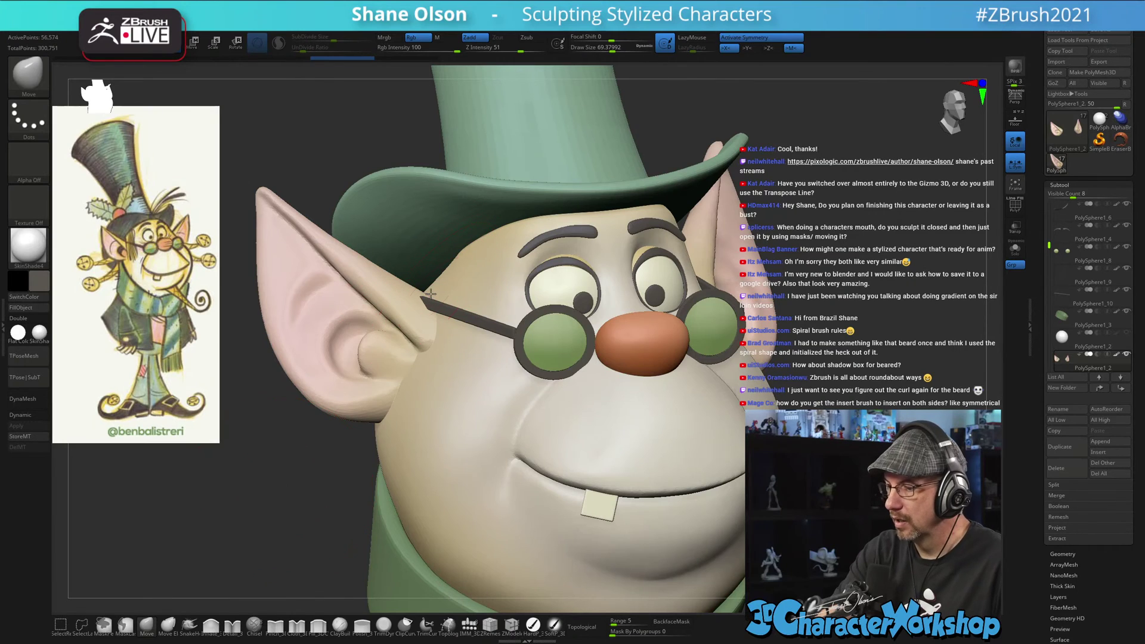
right_drag(482, 337, 450, 329)
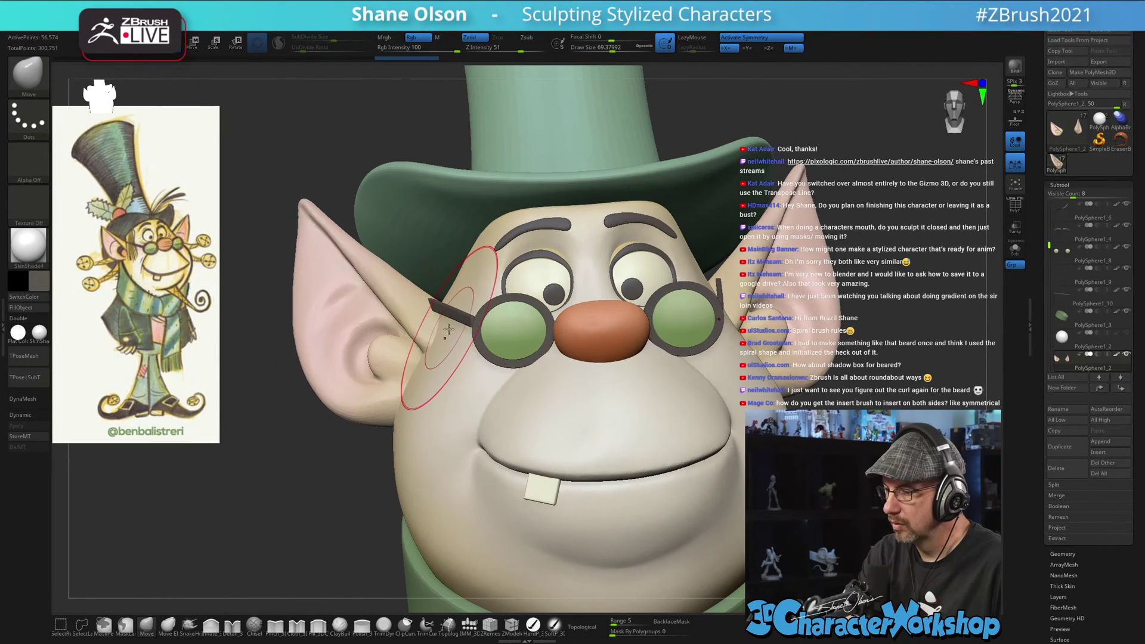
mouse_move(450, 329)
mouse_down()
mouse_move(440, 342)
mouse_move(441, 325)
mouse_up()
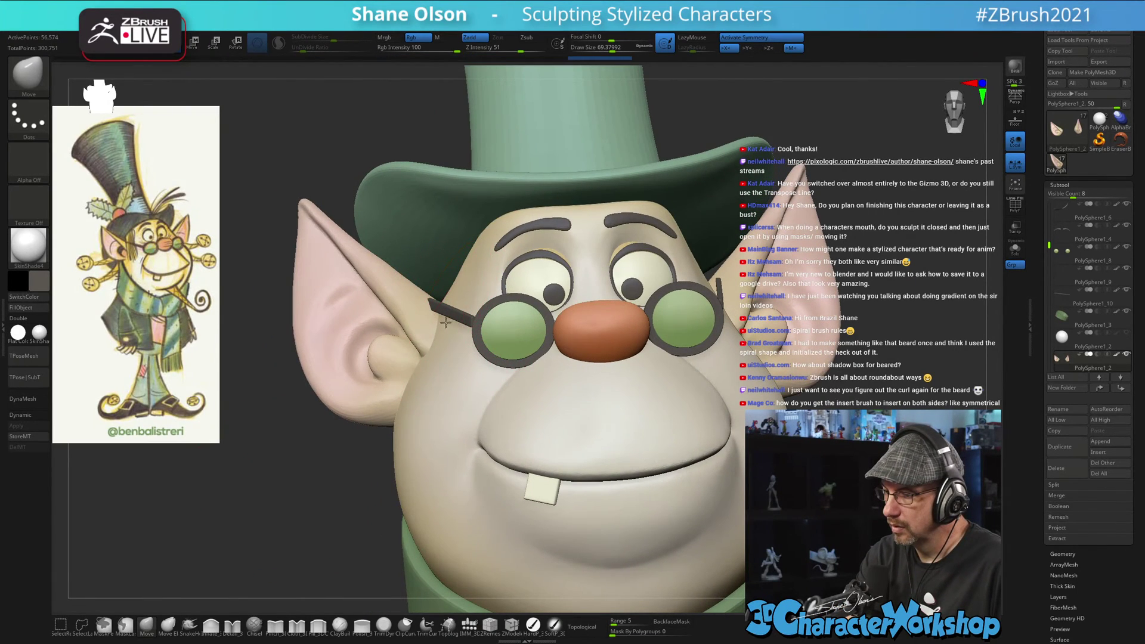
mouse_move(479, 295)
right_down()
mouse_move(471, 320)
mouse_move(449, 284)
right_up()
drag(447, 310, 443, 314)
drag(445, 325, 443, 329)
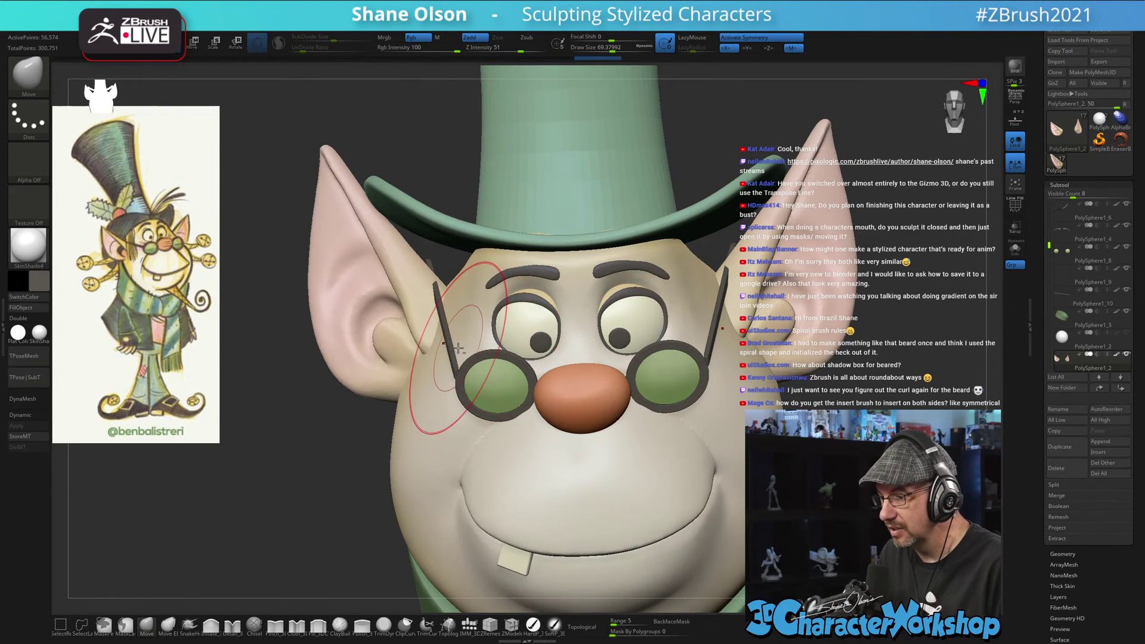
- Select the temple arms and rotate them slightly about the vertical axis so their rear ends swing inward toward the head
alt+click(728, 301)
key(w)
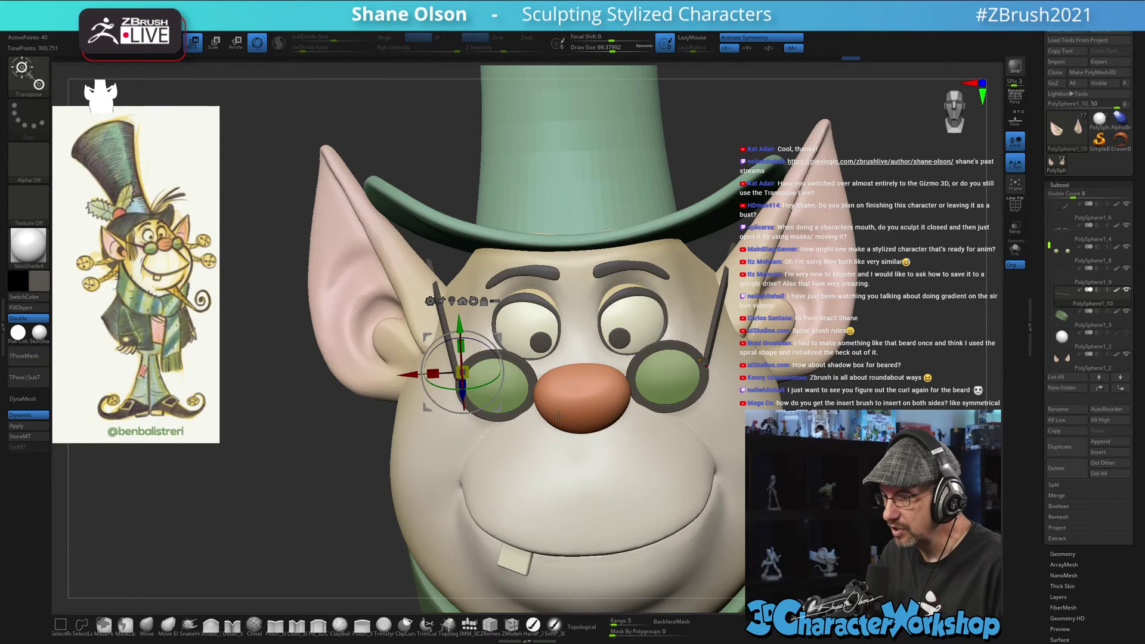
drag(484, 384, 482, 380)
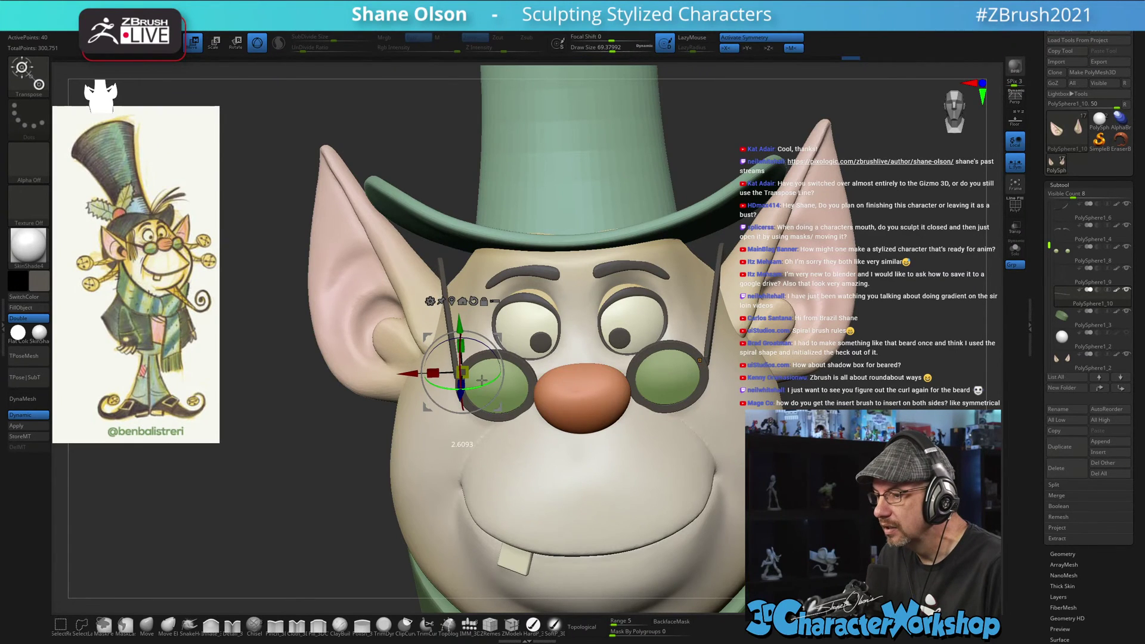
drag(339, 425, 391, 406)
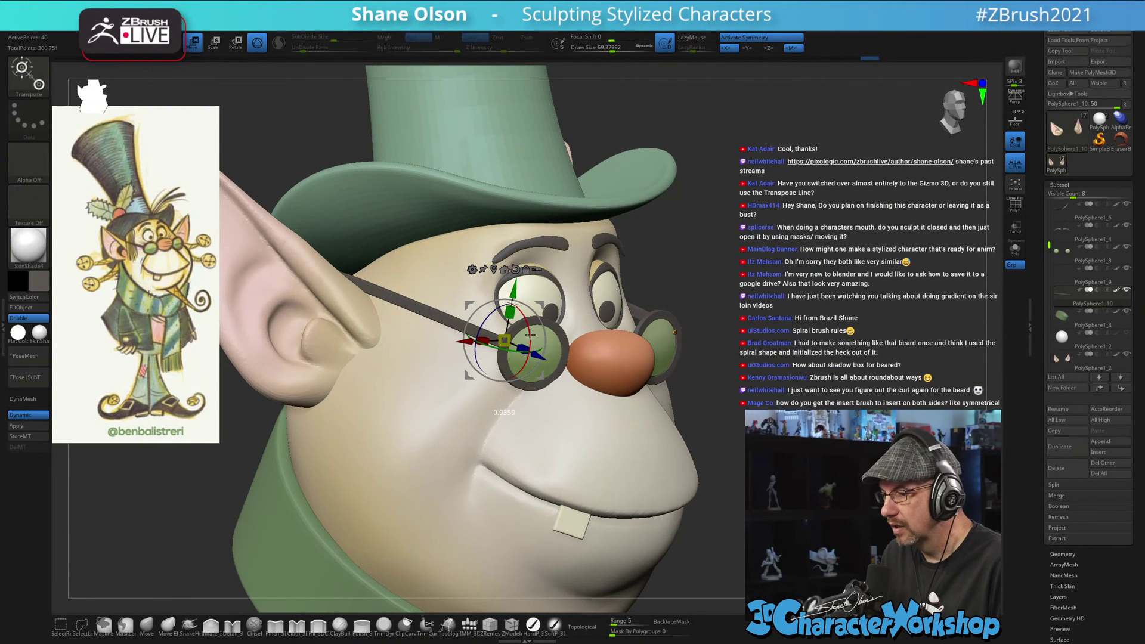
drag(749, 316, 724, 320)
key(q)
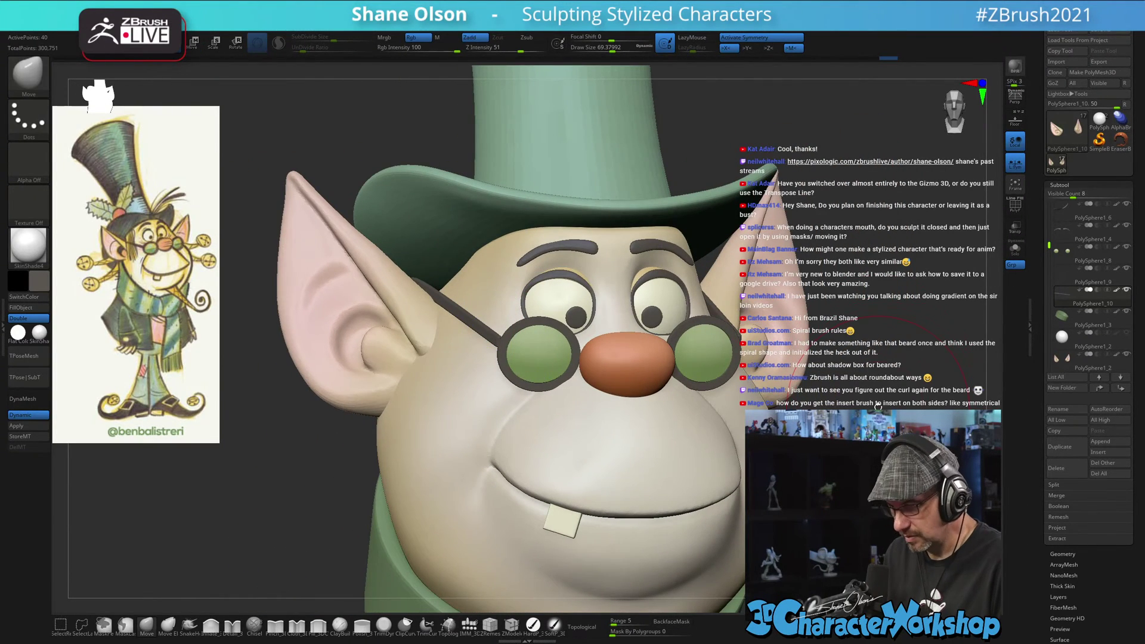
- Select the tall crown of the hat, show its polyframe and duplicate it as a new subtool
mouse_move(797, 369)
alt+mouse_down()
mouse_move(850, 341)
mouse_move(718, 392)
mouse_move(835, 395)
mouse_move(739, 358)
mouse_move(851, 367)
alt+mouse_up()
key(s)
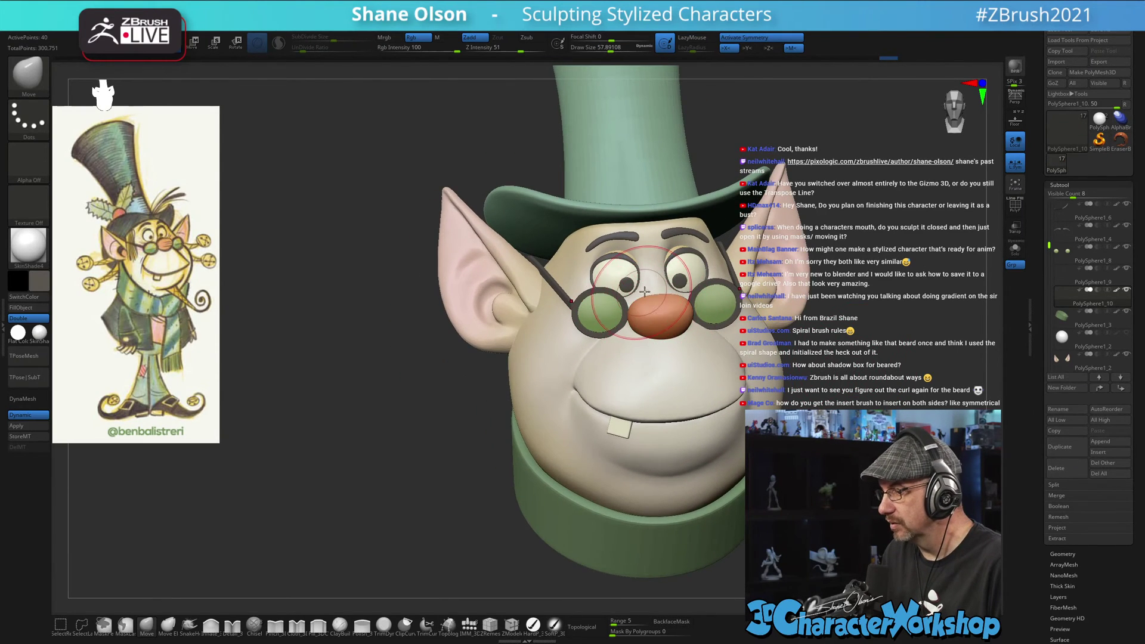
drag(816, 322, 769, 388)
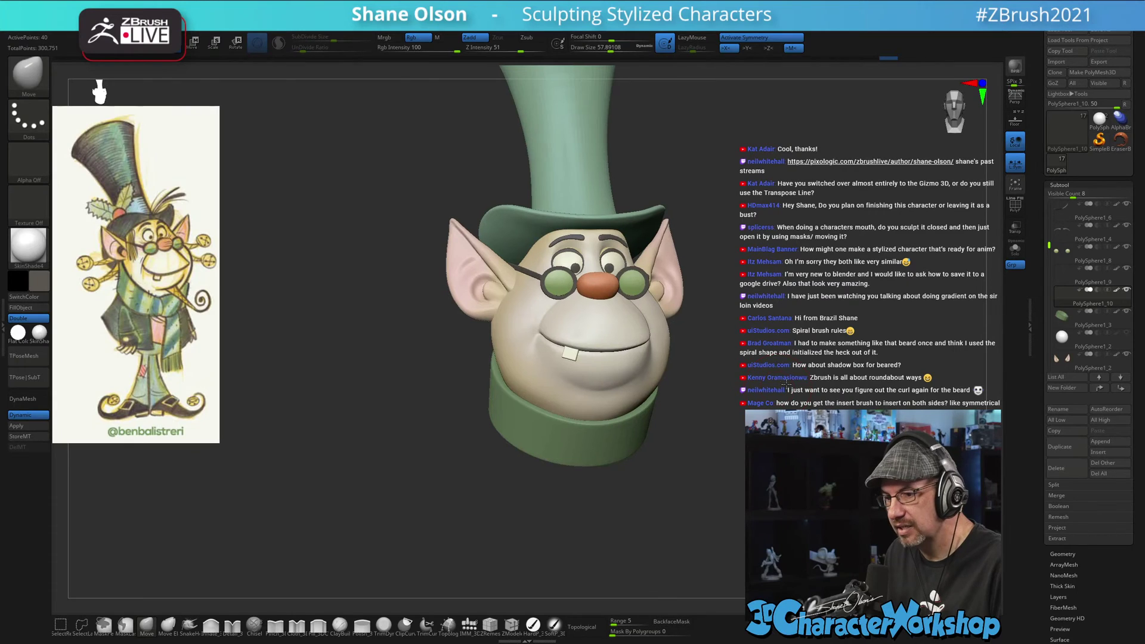
mouse_move(777, 388)
alt+mouse_down()
mouse_move(808, 372)
mouse_move(792, 351)
alt+mouse_up()
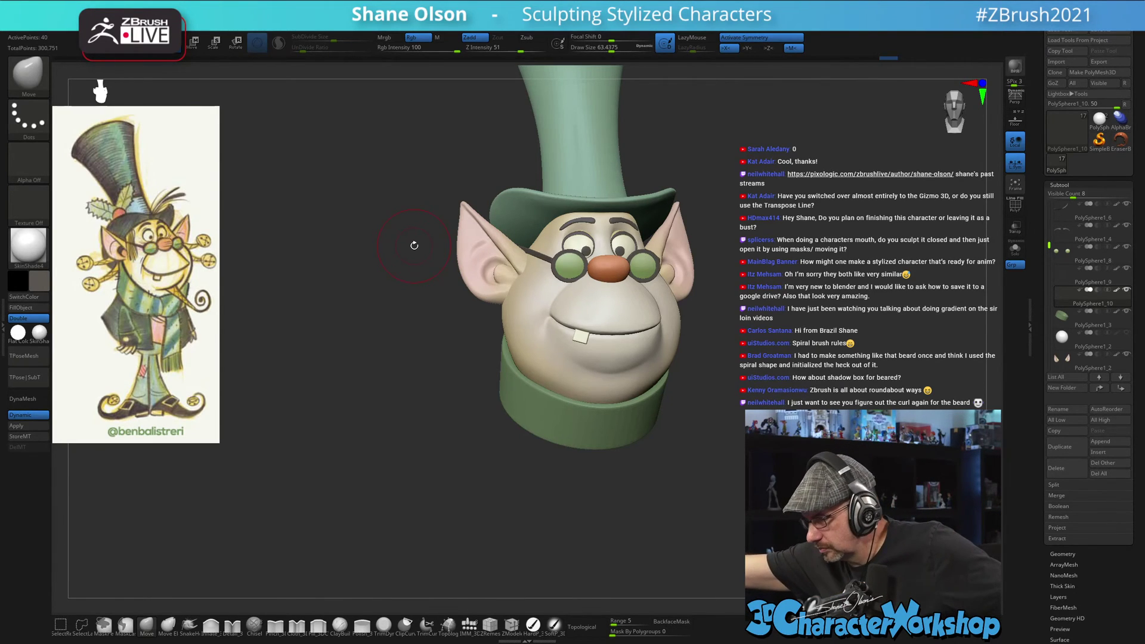
mouse_move(701, 342)
mouse_down()
mouse_move(723, 411)
mouse_move(752, 273)
mouse_up()
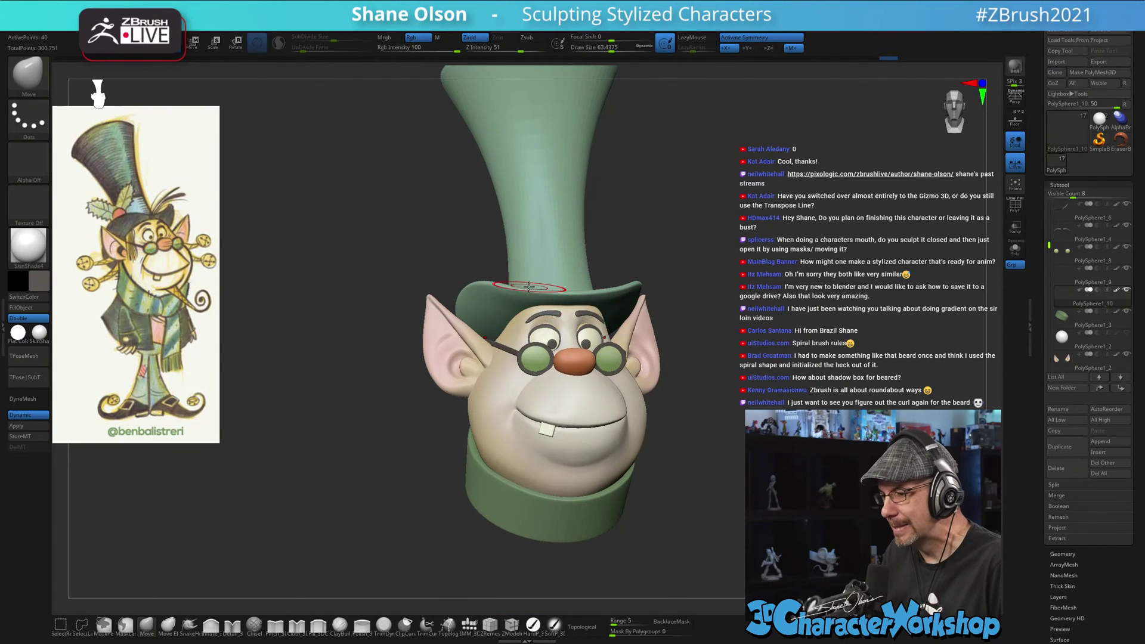
alt+drag(726, 186, 704, 195)
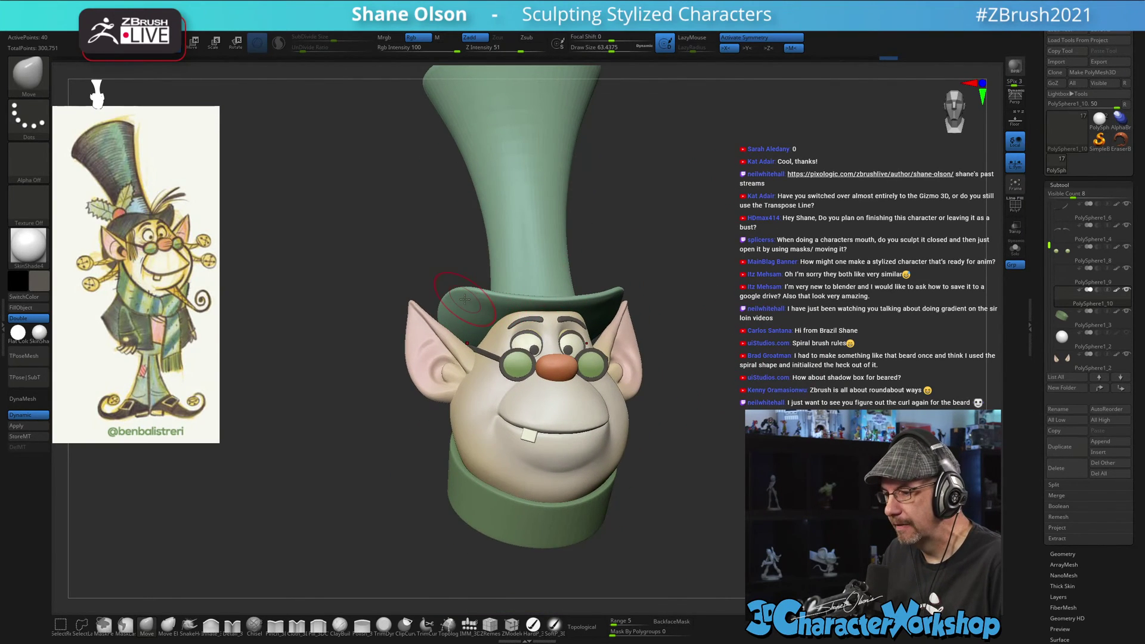
alt+click(523, 217)
key(shift+f)
alt+drag(717, 215, 872, 245)
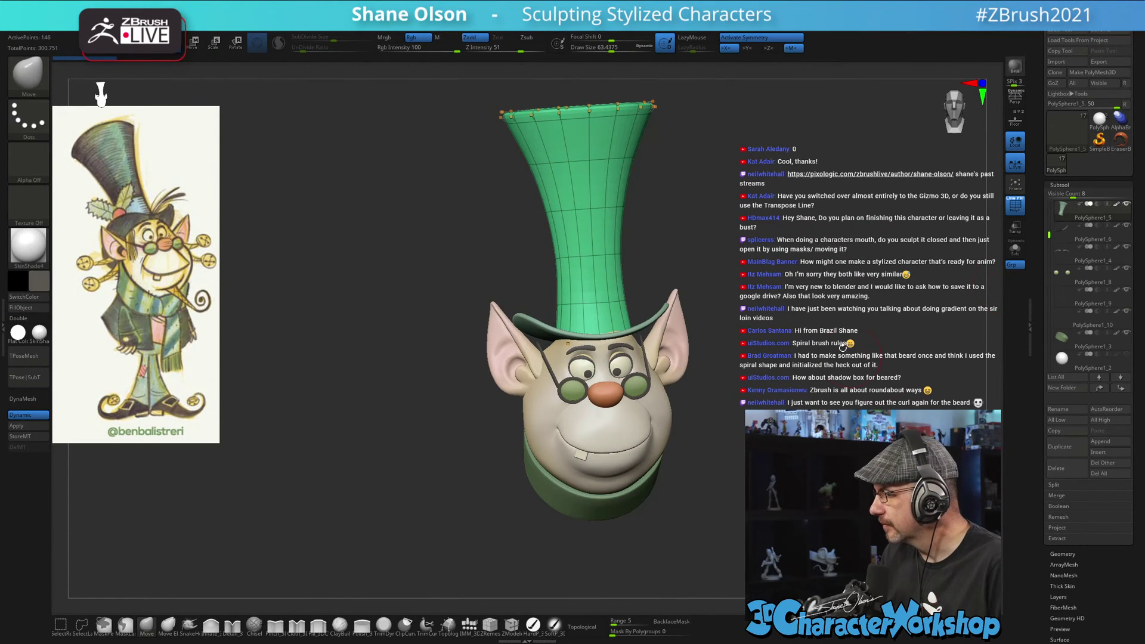
alt+drag(842, 347, 767, 276)
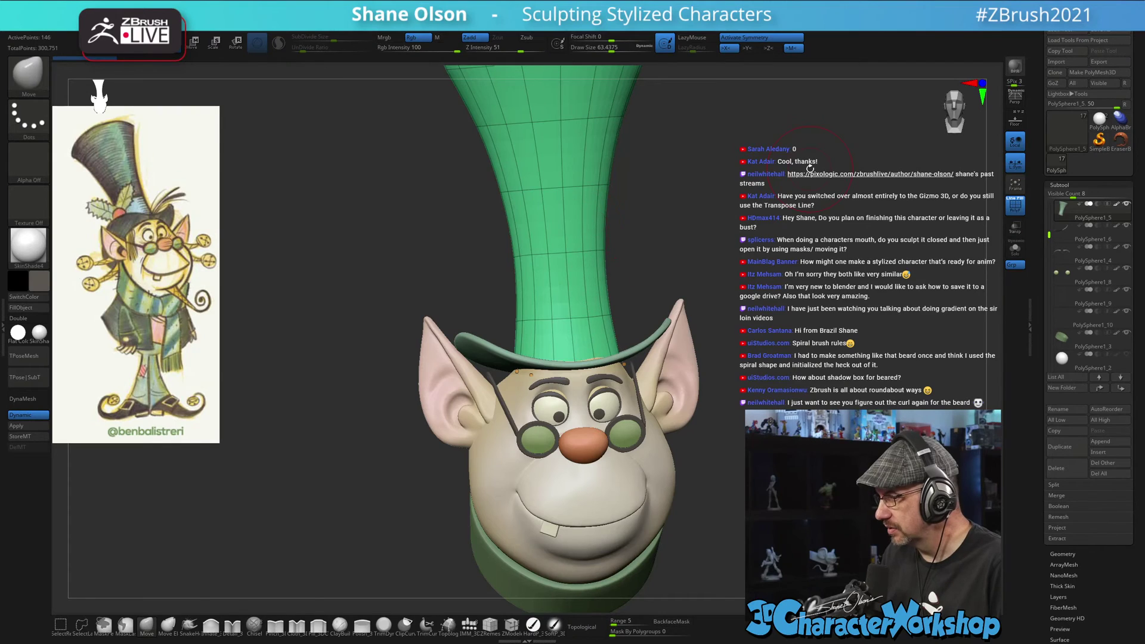
click(1081, 446)
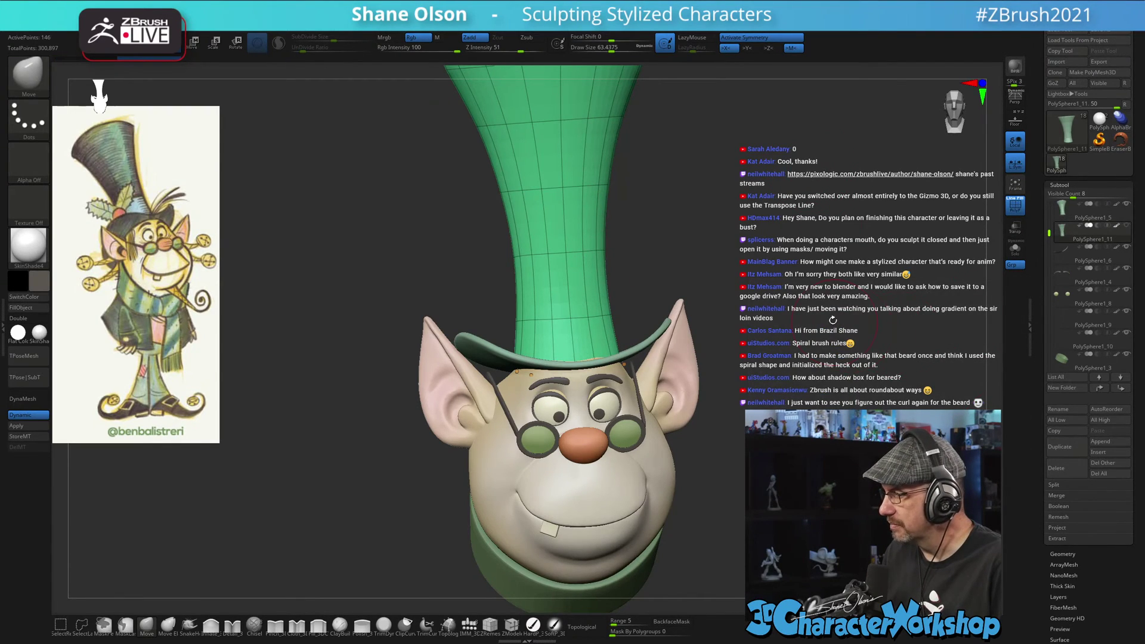
- Turn off dynamic subdivision on the duplicated hat crown and frame its lower part near the brim
key(shift+d)
drag(771, 250, 634, 309)
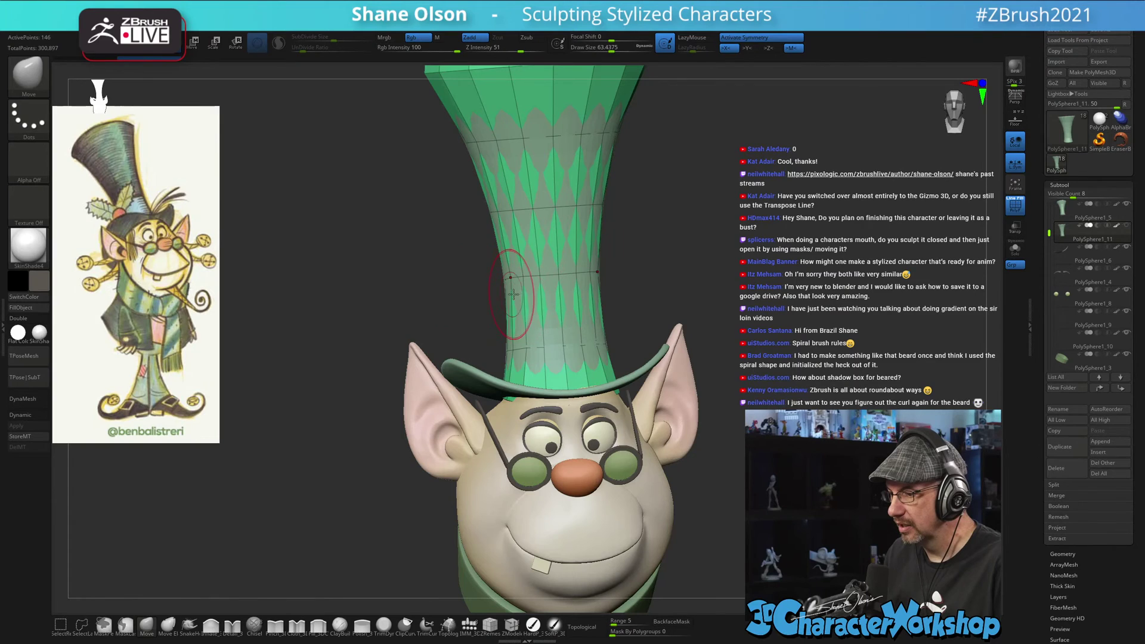
mouse_move(654, 267)
alt+mouse_down()
mouse_move(693, 266)
mouse_move(655, 349)
alt+mouse_up()
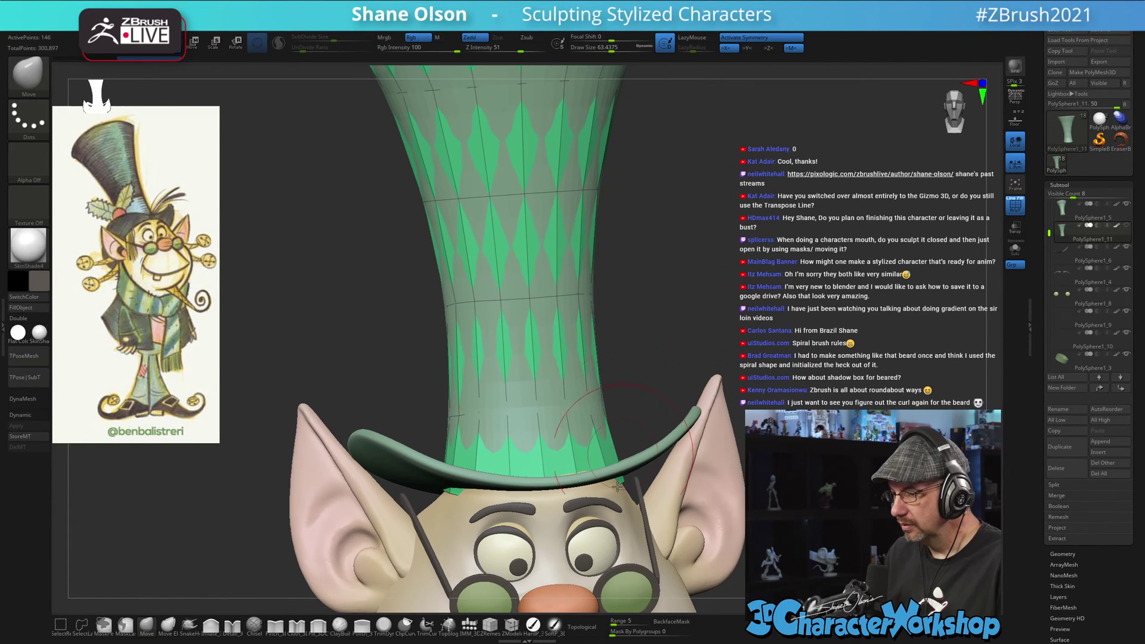
- Slide the complete edge loop on the lower part of the duplicated hat crown down toward the brim with ZModeler
click(511, 624)
key(space)
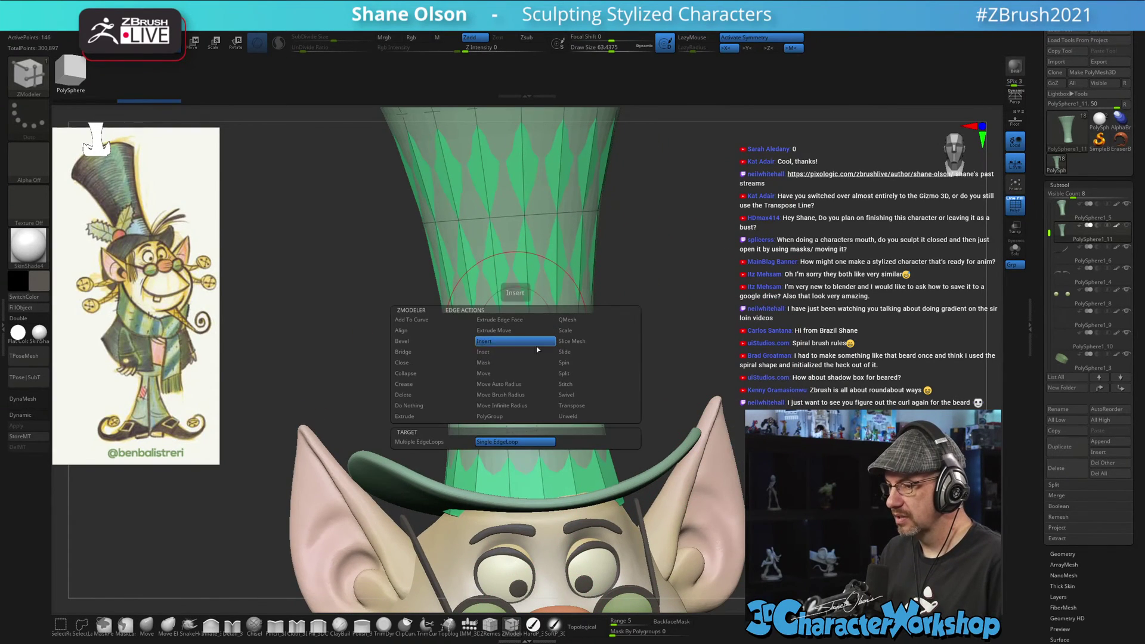
click(577, 352)
click(527, 441)
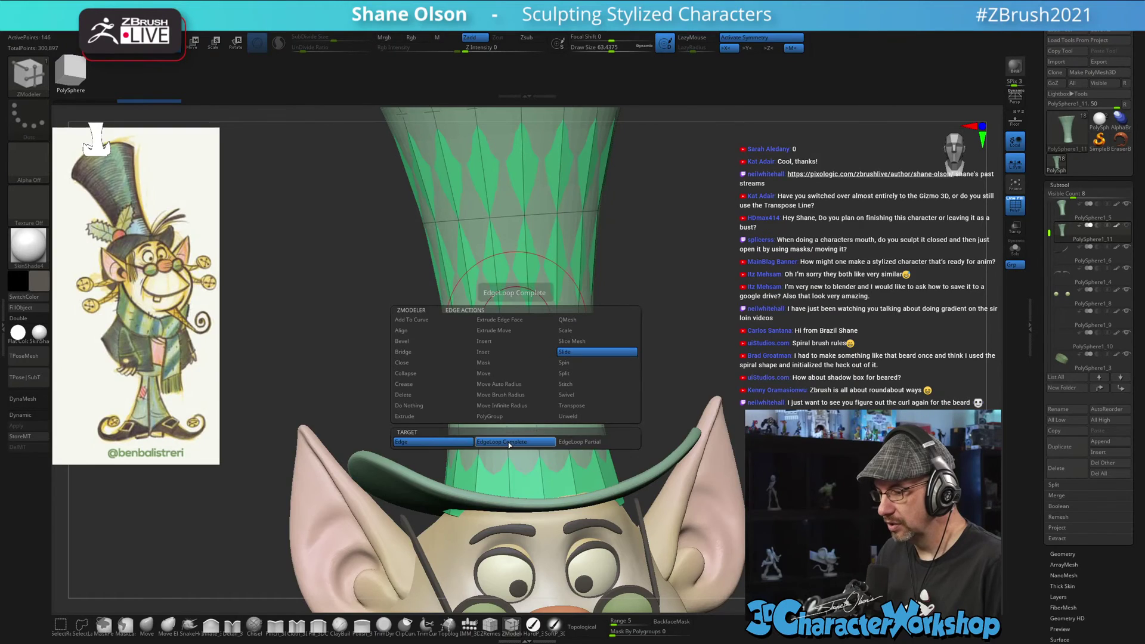
drag(544, 316, 542, 349)
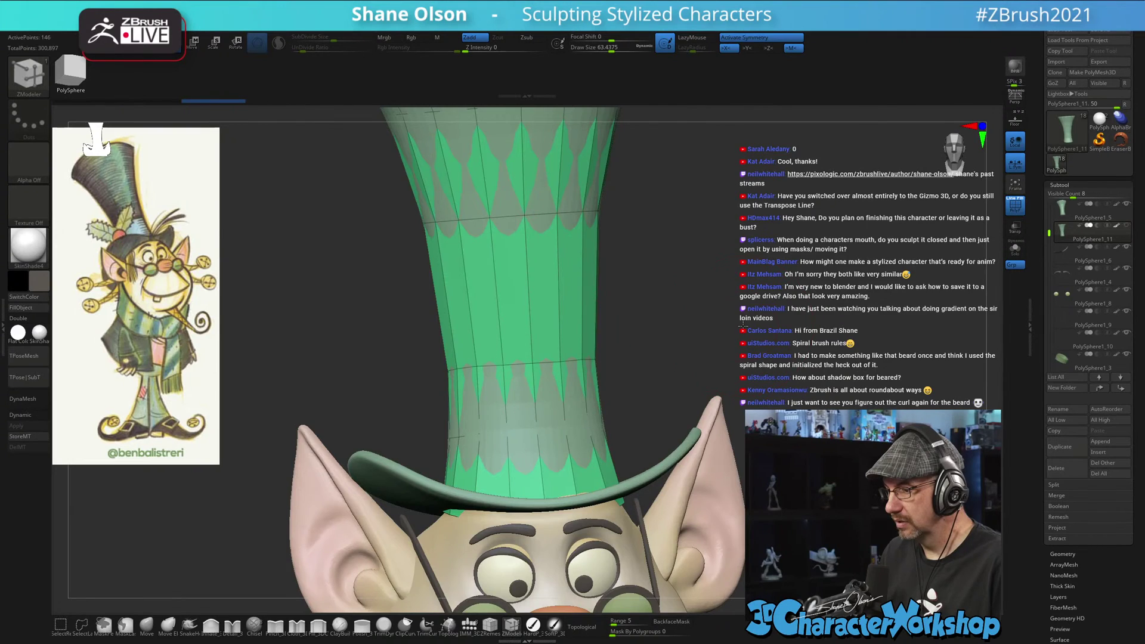
- Hide the duplicated crown above the repositioned edge loop and delete the hidden geometry, keeping only the hat band section
mouse_move(700, 328)
alt+mouse_down()
mouse_move(708, 288)
mouse_move(604, 329)
mouse_move(686, 206)
mouse_move(365, 106)
mouse_move(301, 256)
mouse_move(438, 352)
alt+mouse_up()
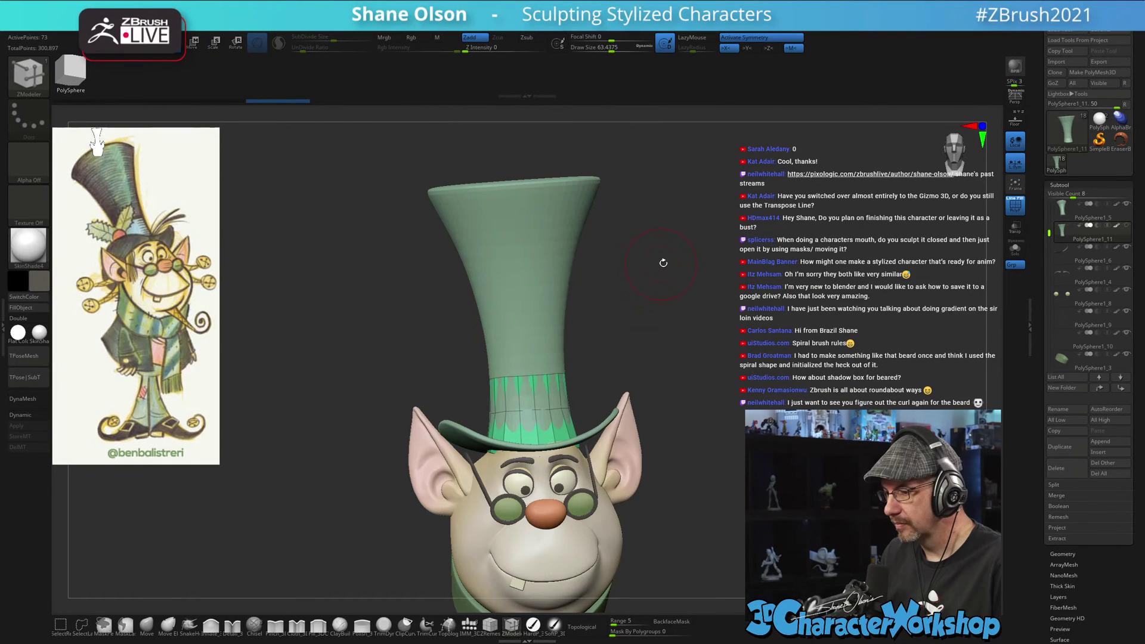
key(grave)
click(655, 237)
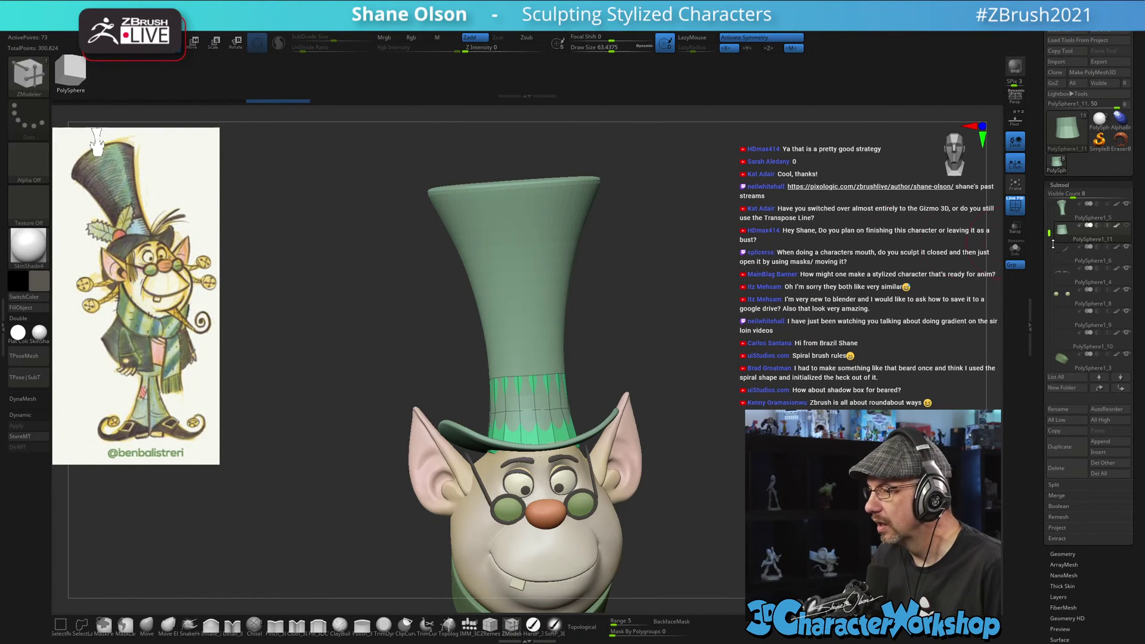
- Isolate the hat band and hide the first rings of faces inside its underside
click(1016, 250)
key(f)
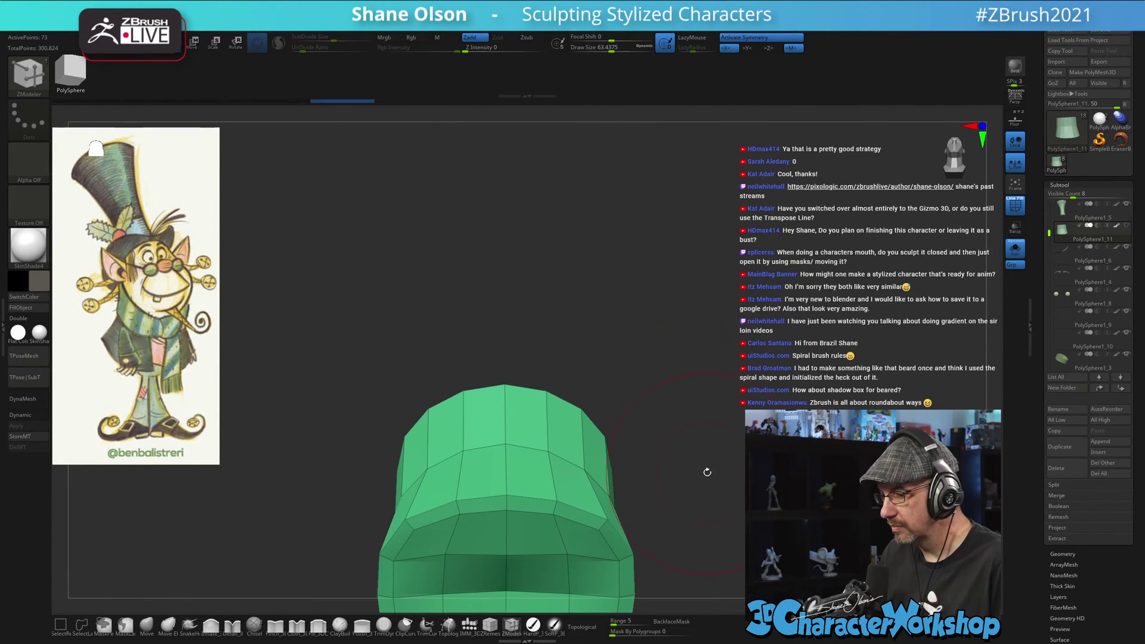
key(s)
mouse_move(745, 307)
mouse_down()
mouse_move(757, 307)
mouse_move(768, 338)
mouse_up()
key(s)
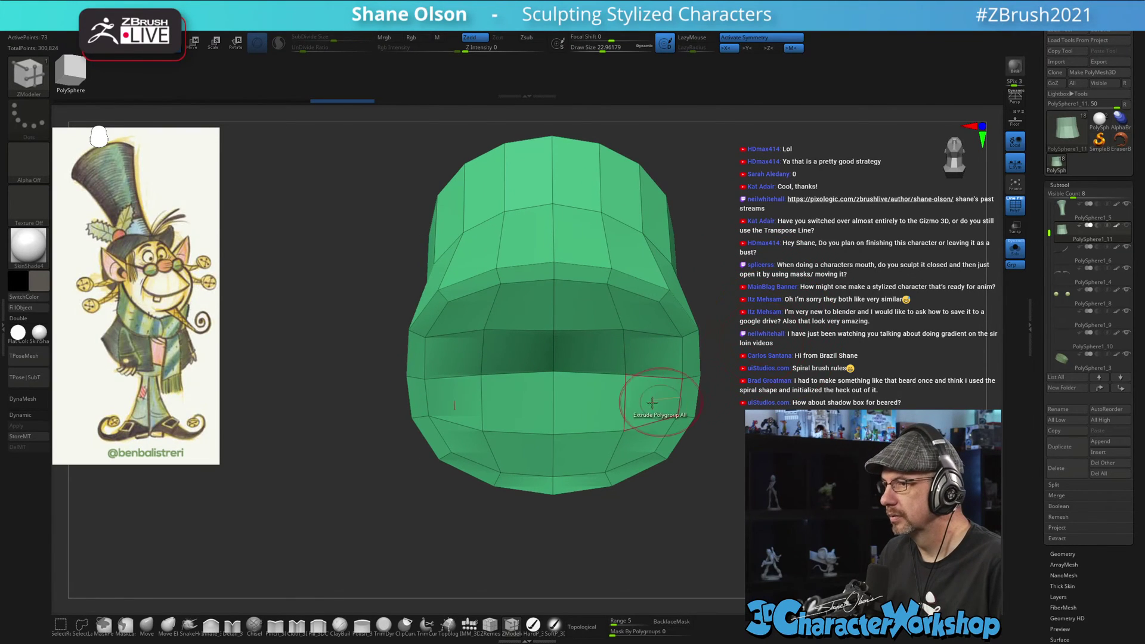
ctrl+shift+click(609, 275)
ctrl+shift+click(609, 301)
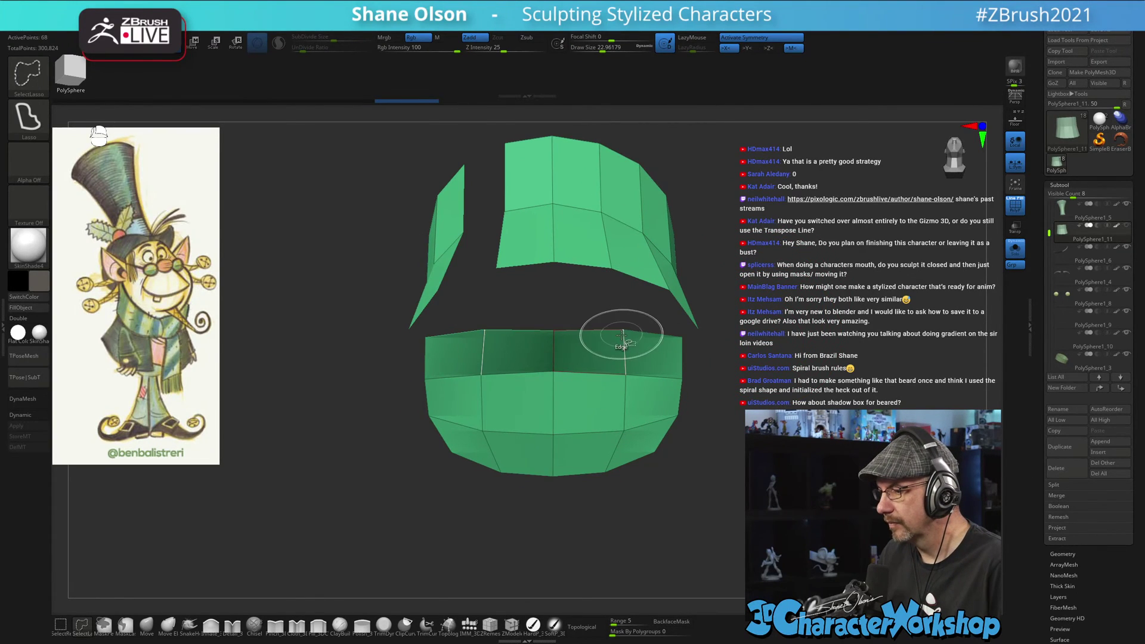
key(ctrl+z)
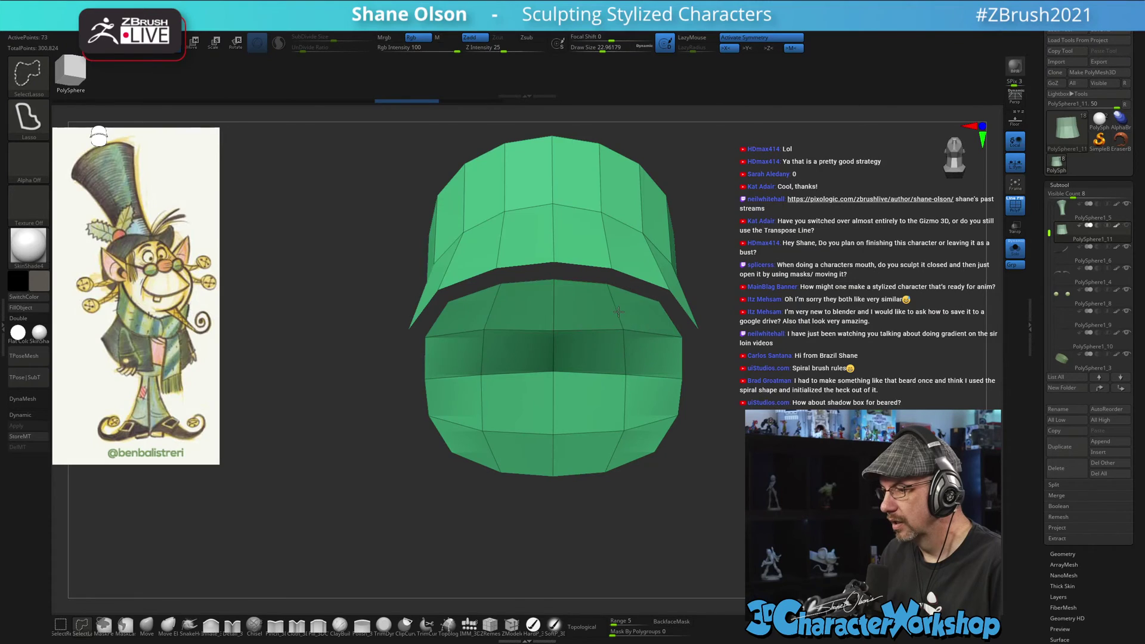
ctrl+shift+click(617, 321)
key(ctrl+z)
ctrl+shift+click(554, 314)
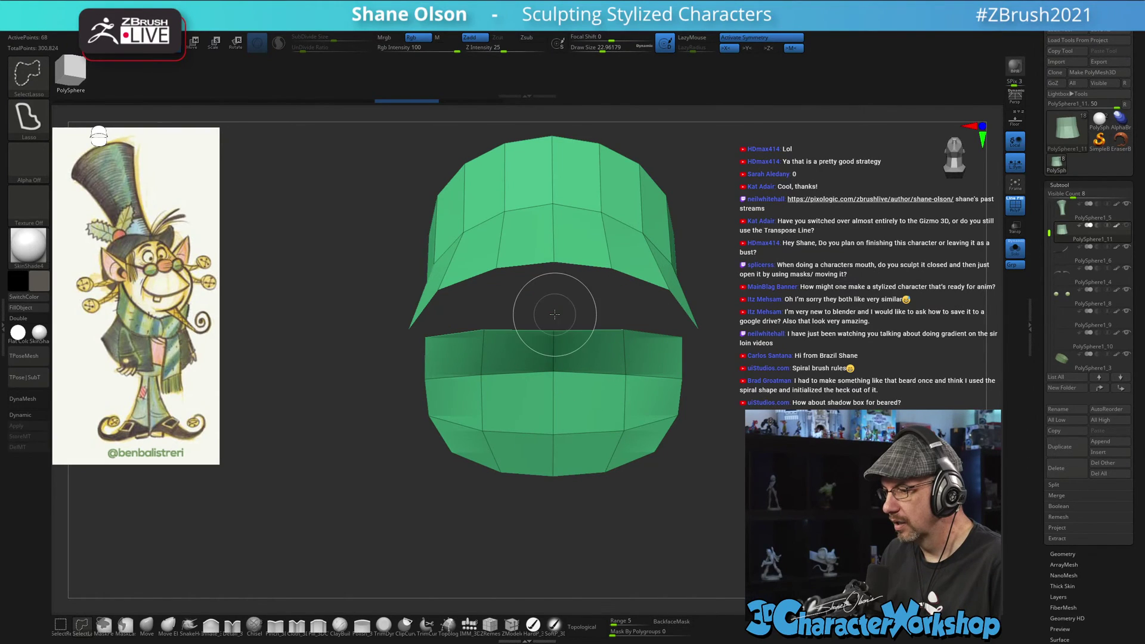
- Hide the remaining inner face rings of the band and delete the hidden geometry, leaving only the outer wall
ctrl+shift+click(555, 351)
ctrl+shift+click(556, 406)
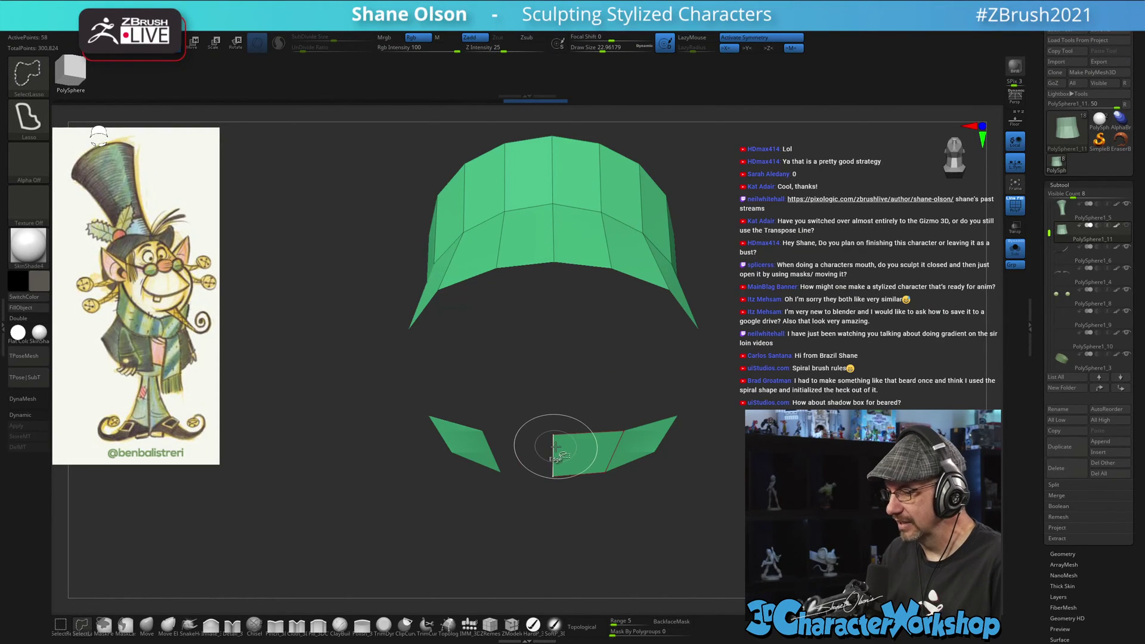
key(ctrl+z)
drag(758, 500, 843, 429)
ctrl+shift+click(544, 430)
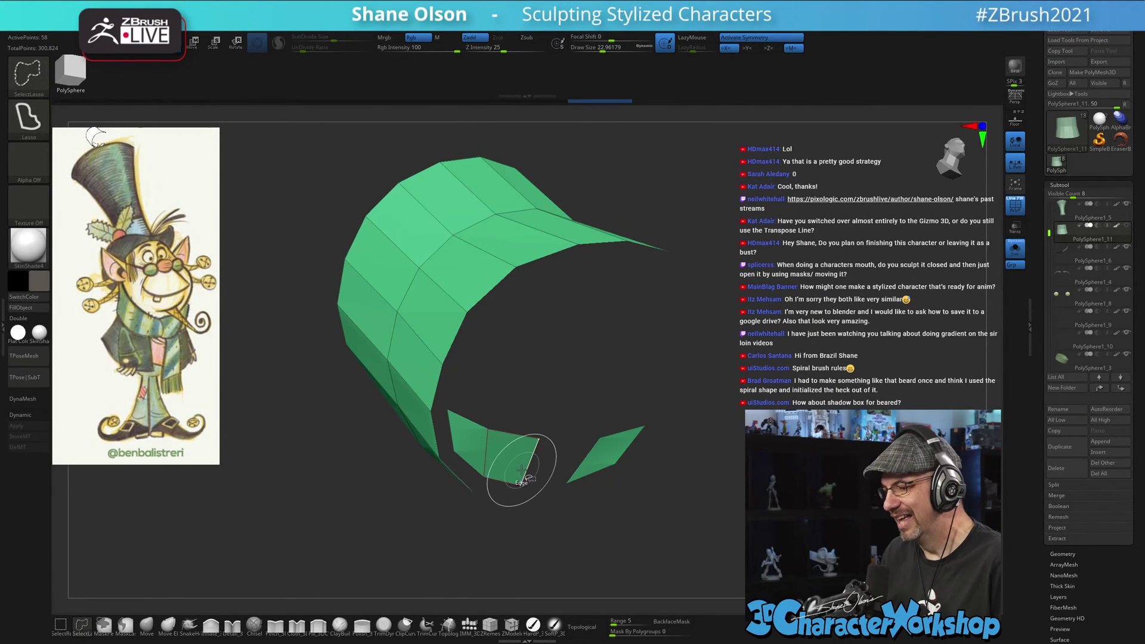
key(ctrl+z)
ctrl+shift+click(487, 440)
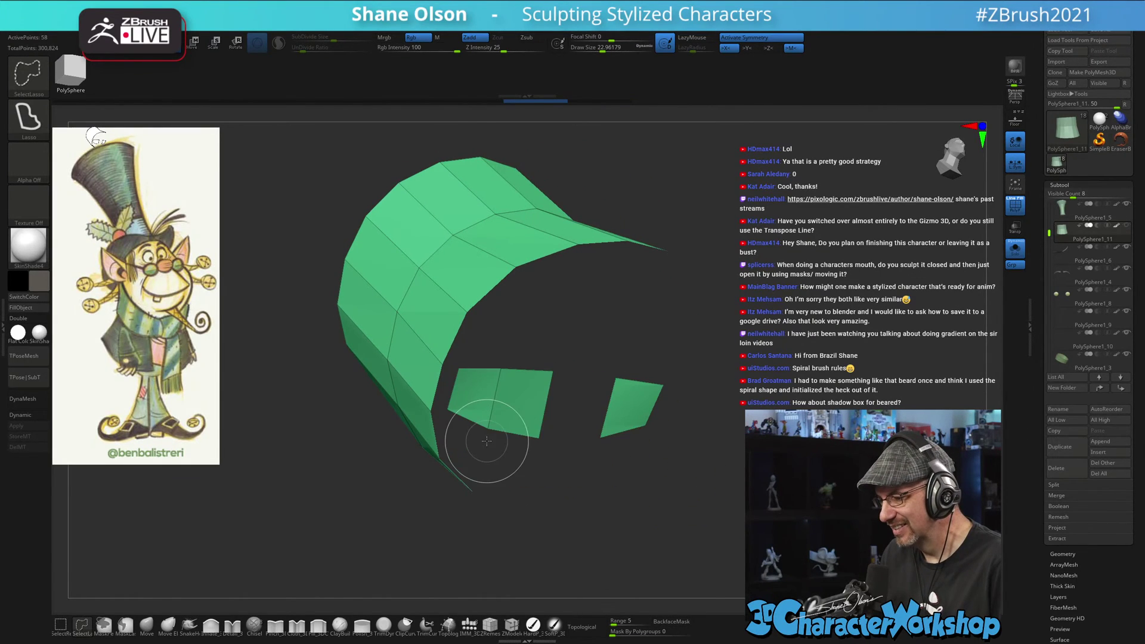
ctrl+shift+click(513, 377)
drag(769, 501, 849, 428)
key(grave)
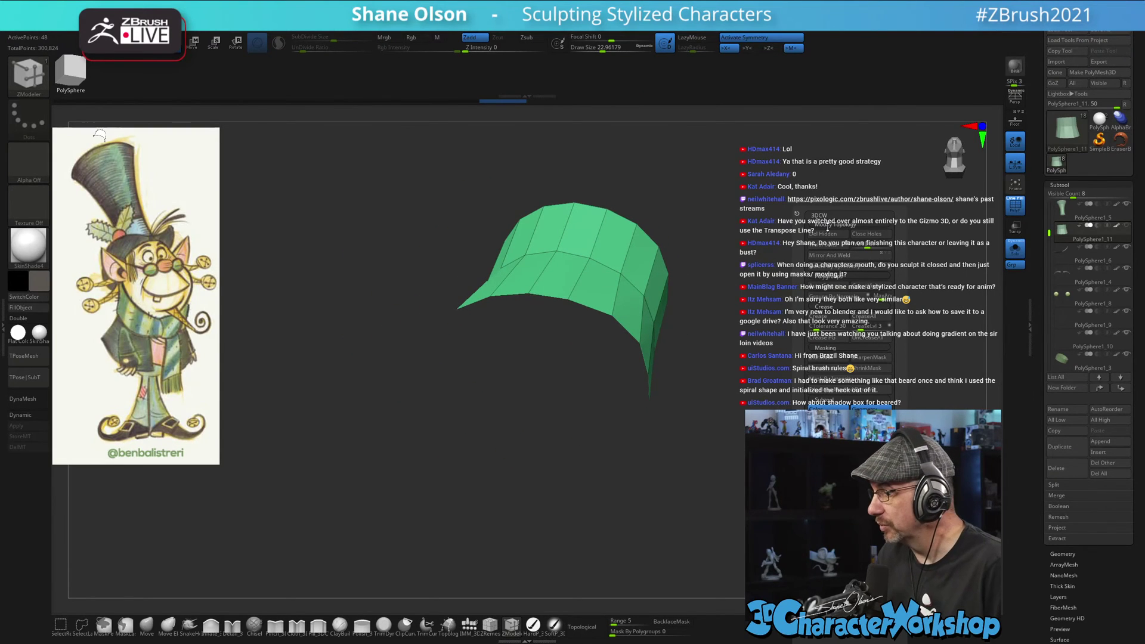
click(826, 235)
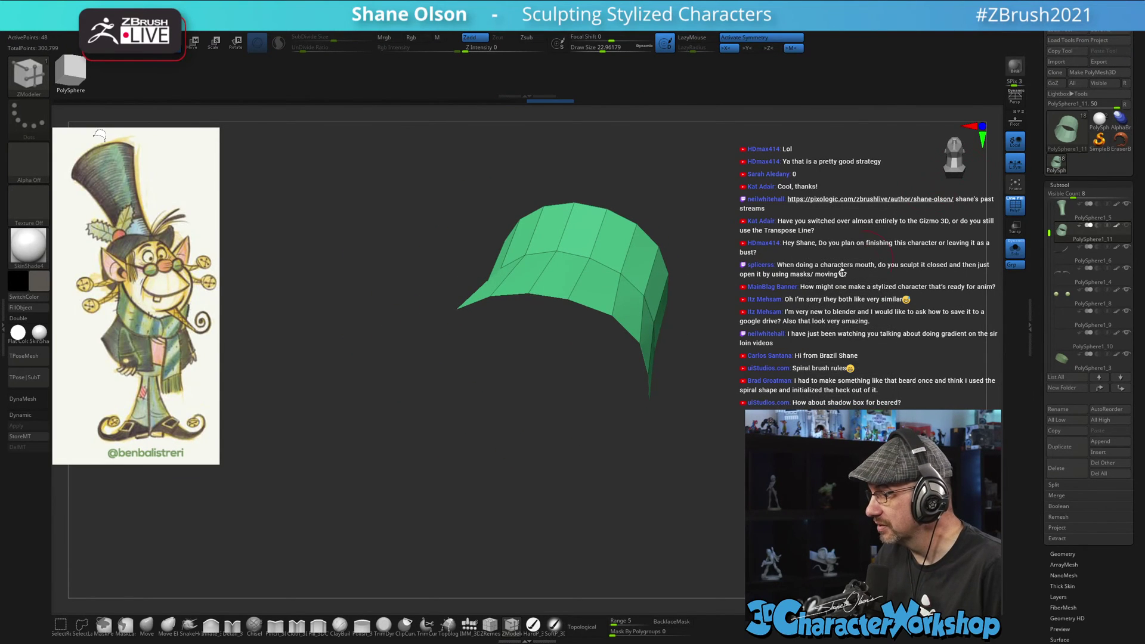
- Turn on dynamic subdivision for the hat band with a thickness of 0.00628 and Post SubDiv off
click(1015, 247)
drag(801, 292, 764, 364)
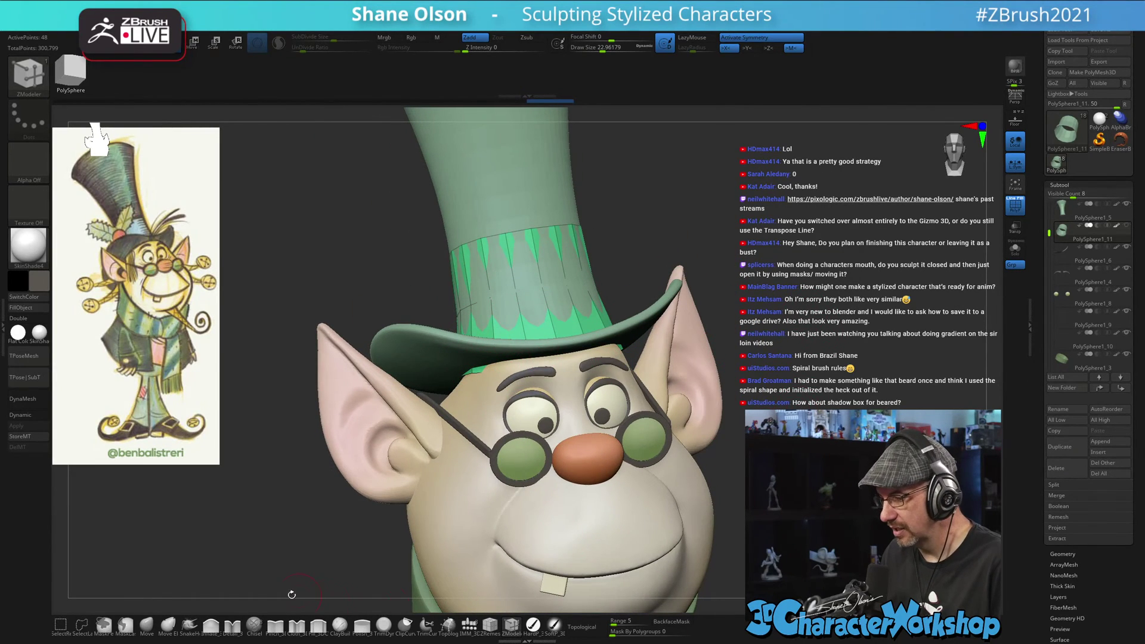
click(144, 627)
key(d)
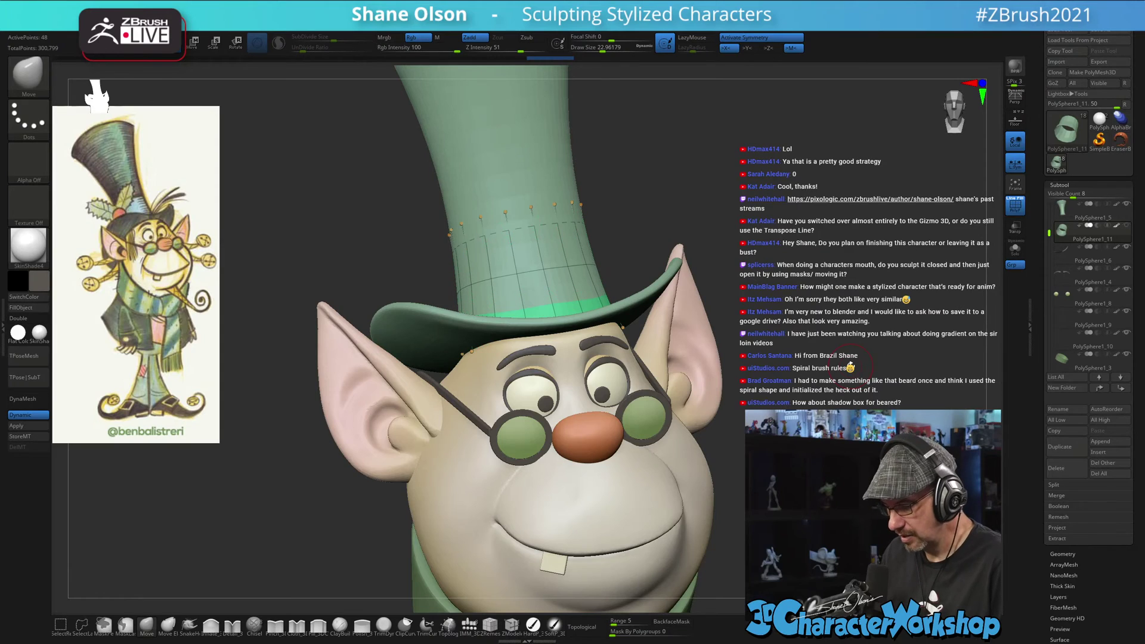
click(1062, 554)
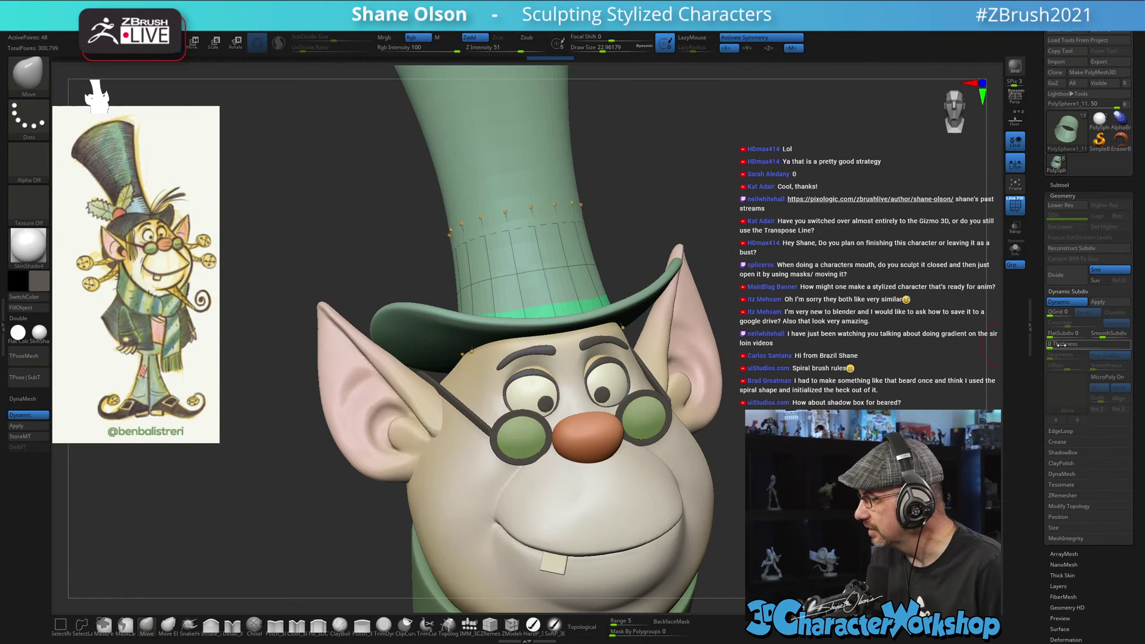
drag(1048, 345, 1071, 347)
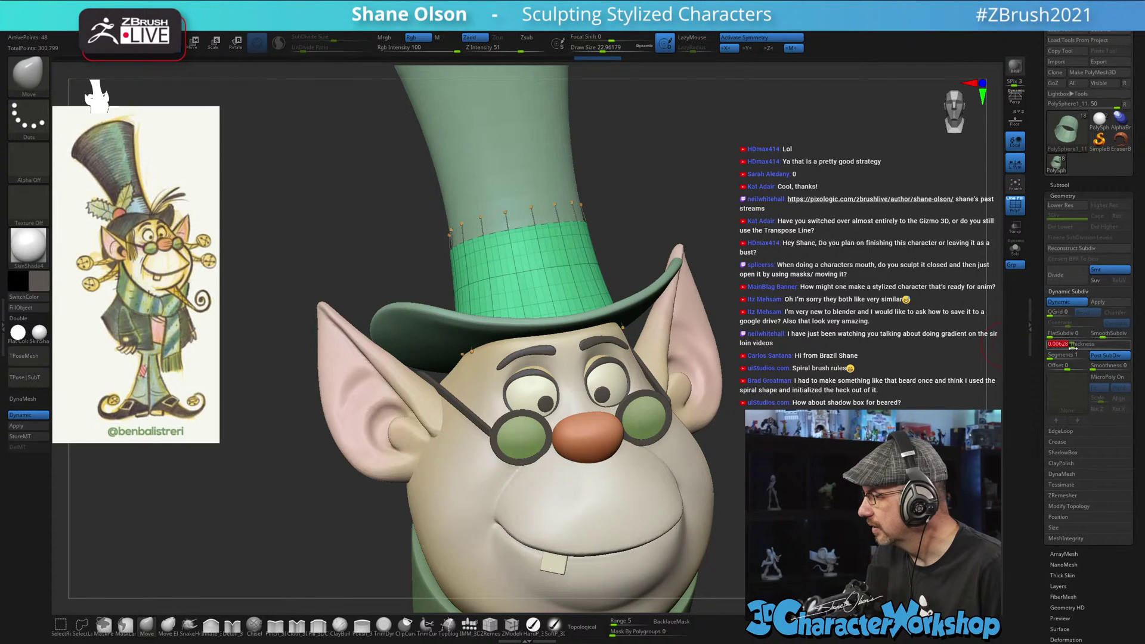
click(1108, 360)
mouse_move(775, 241)
mouse_down()
mouse_move(848, 246)
mouse_move(785, 233)
mouse_move(775, 263)
mouse_up()
key(shift+f)
drag(775, 194, 860, 233)
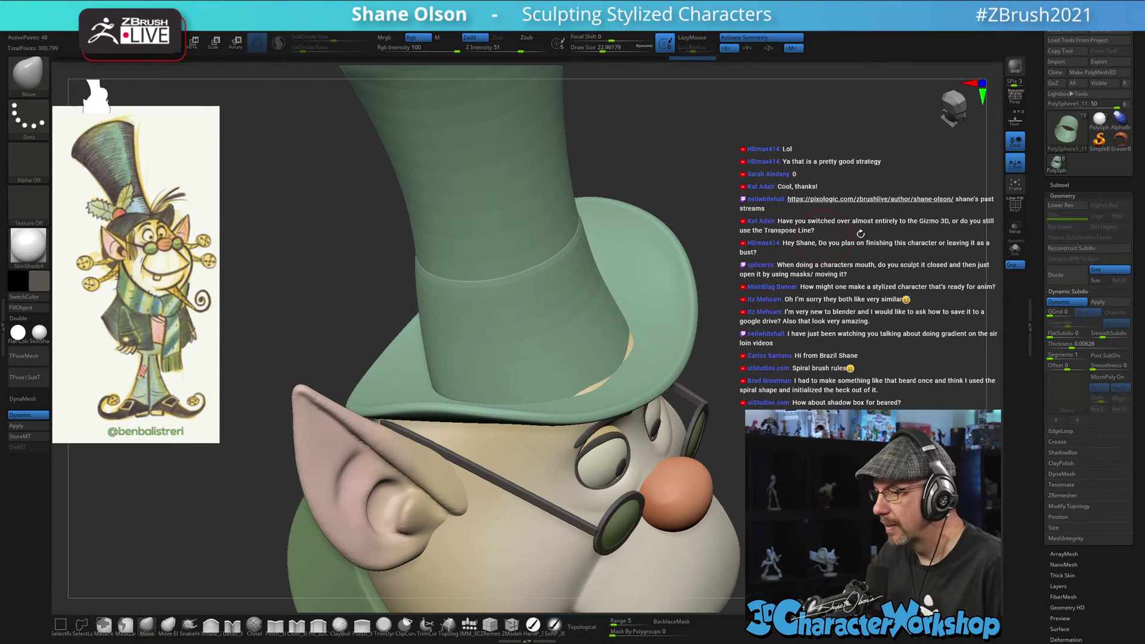
- Isolate the hat band, show its polyframe and turn off its dynamic subdivision
click(1014, 248)
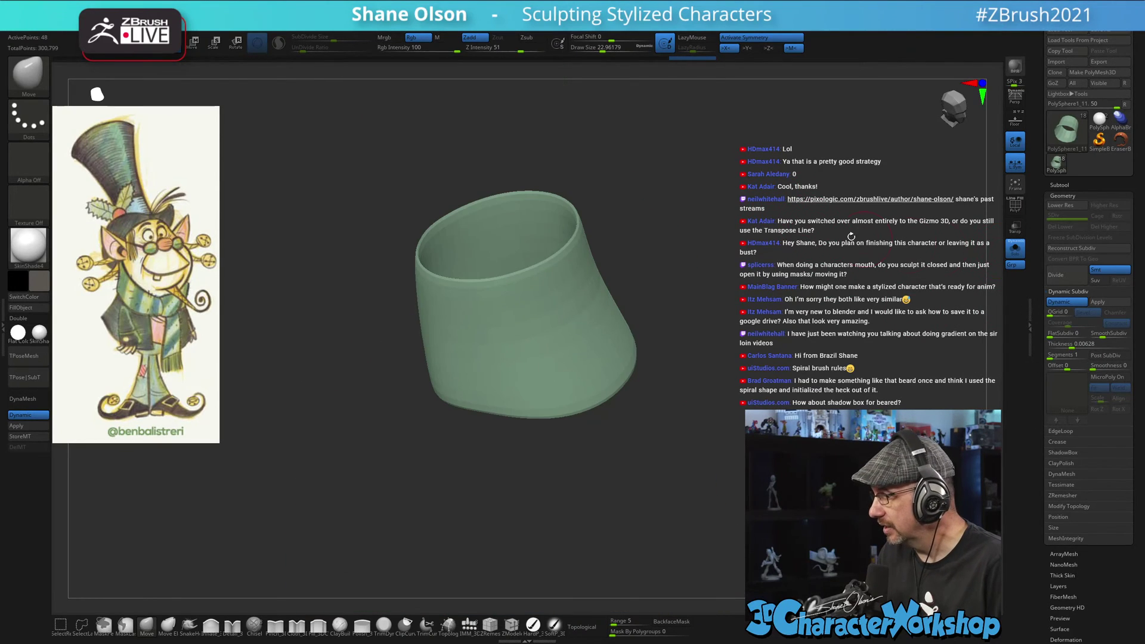
key(shift+f)
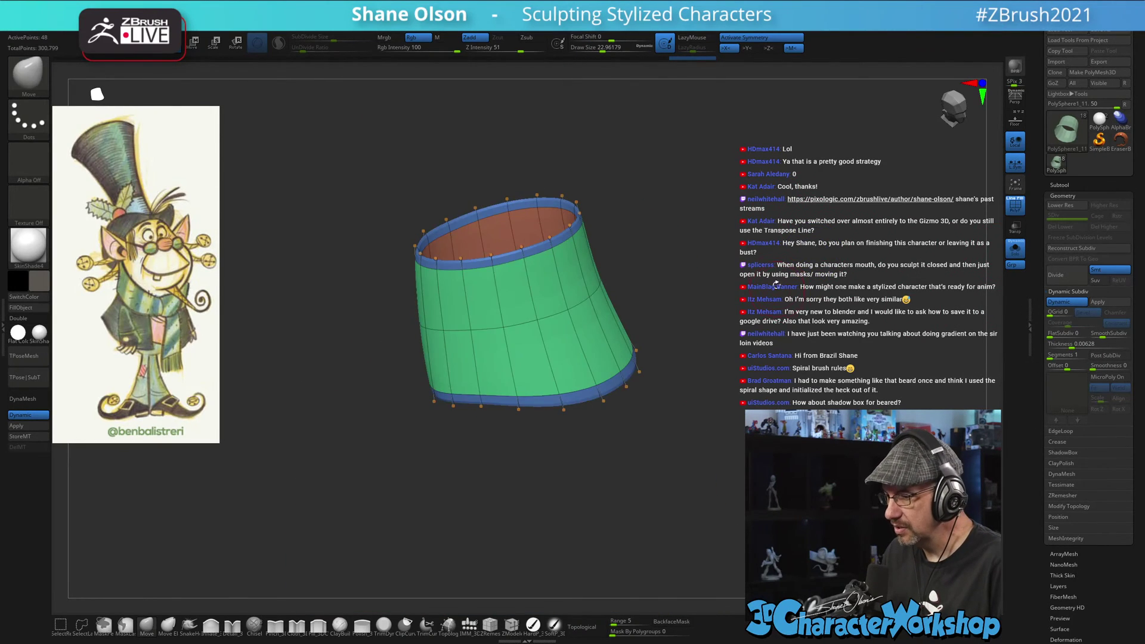
key(shift+d)
key(shift+d)
key(shift+d)
alt+drag(744, 232, 762, 323)
mouse_move(762, 379)
mouse_down()
mouse_move(765, 351)
mouse_move(765, 370)
mouse_move(717, 426)
mouse_up()
- Insert single edge loops close to the upper and lower borders of the hat band with ZModeler
key(s)
mouse_move(567, 479)
mouse_down()
mouse_move(567, 490)
mouse_move(637, 484)
mouse_move(632, 472)
mouse_move(575, 478)
mouse_move(594, 477)
mouse_up()
key(b)
key(z)
key(m)
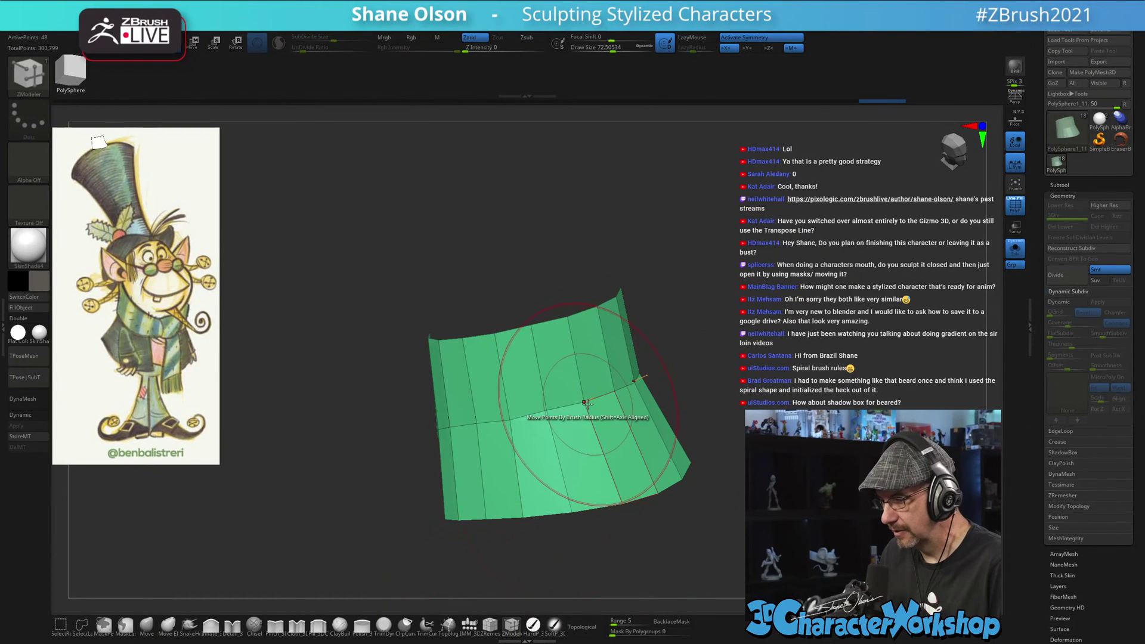
key(space)
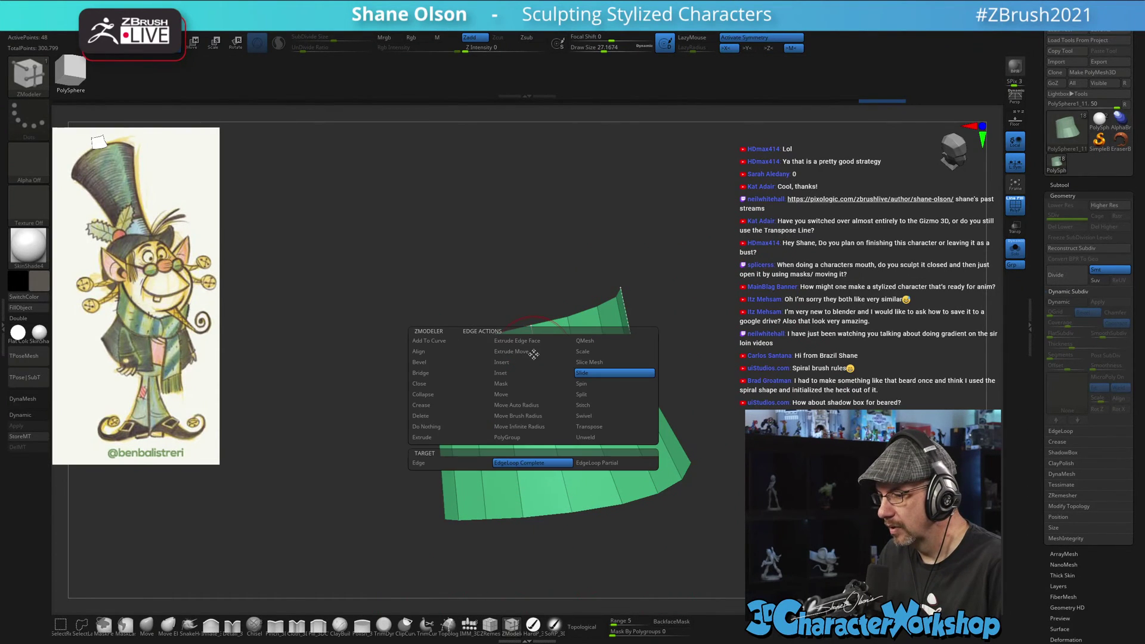
click(519, 362)
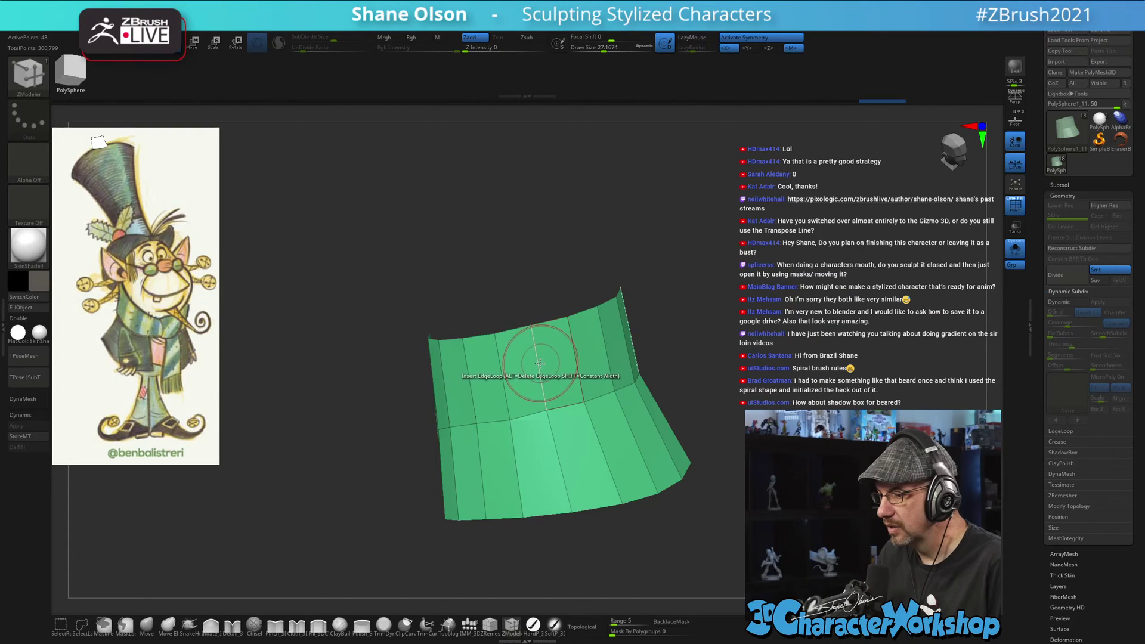
click(537, 334)
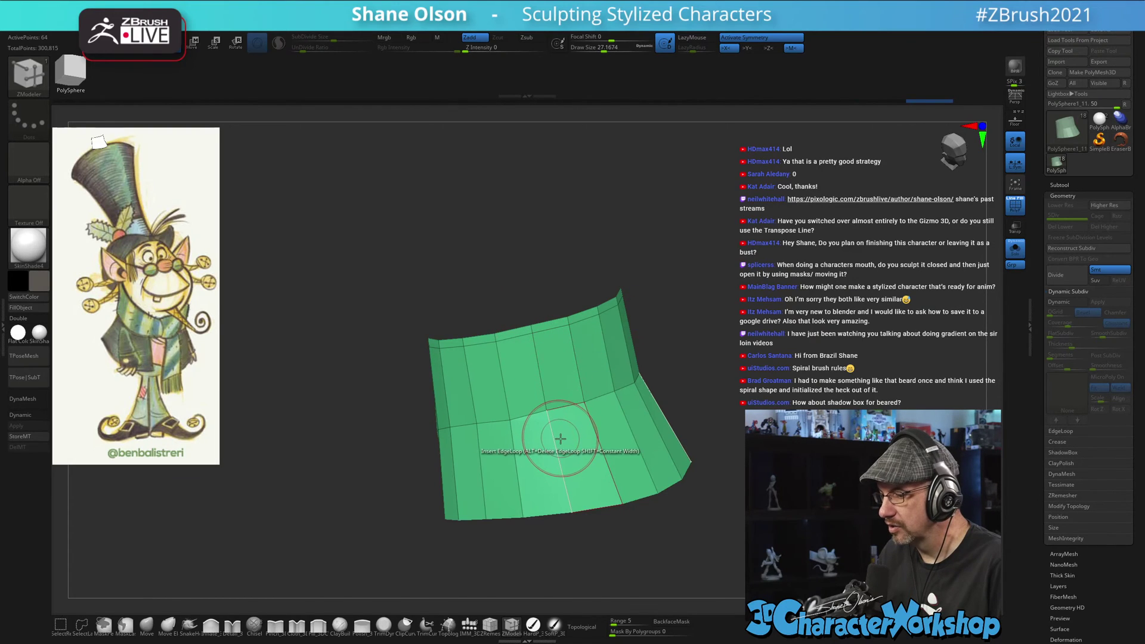
click(574, 497)
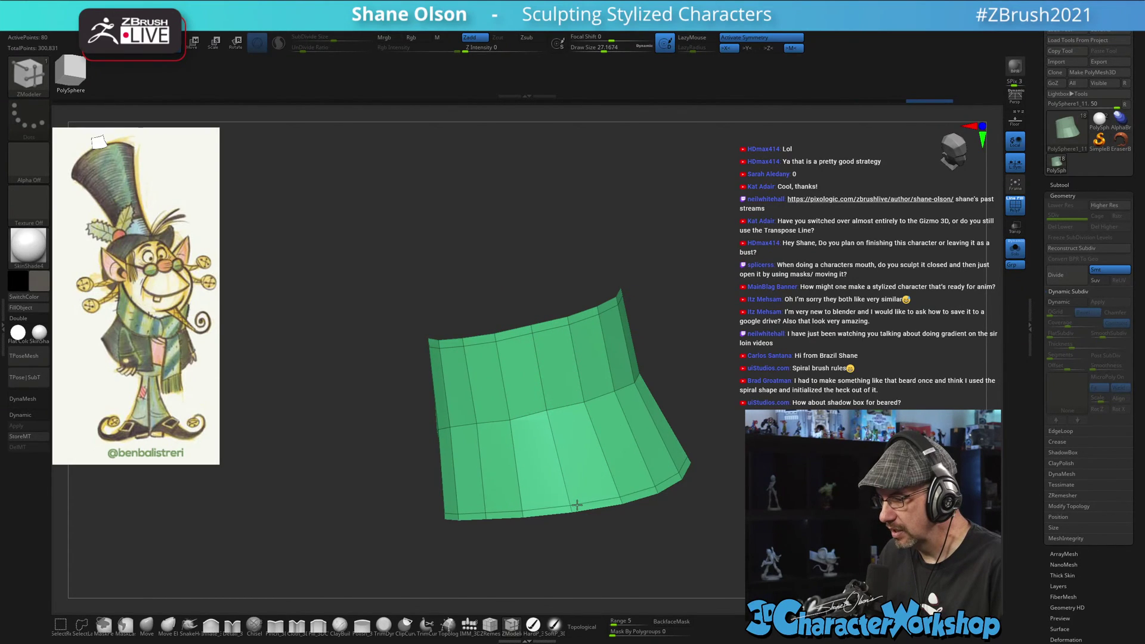
- Turn dynamic subdivision back on for the hat band, show the whole character and hide the polyframe
key(d)
drag(860, 398, 852, 422)
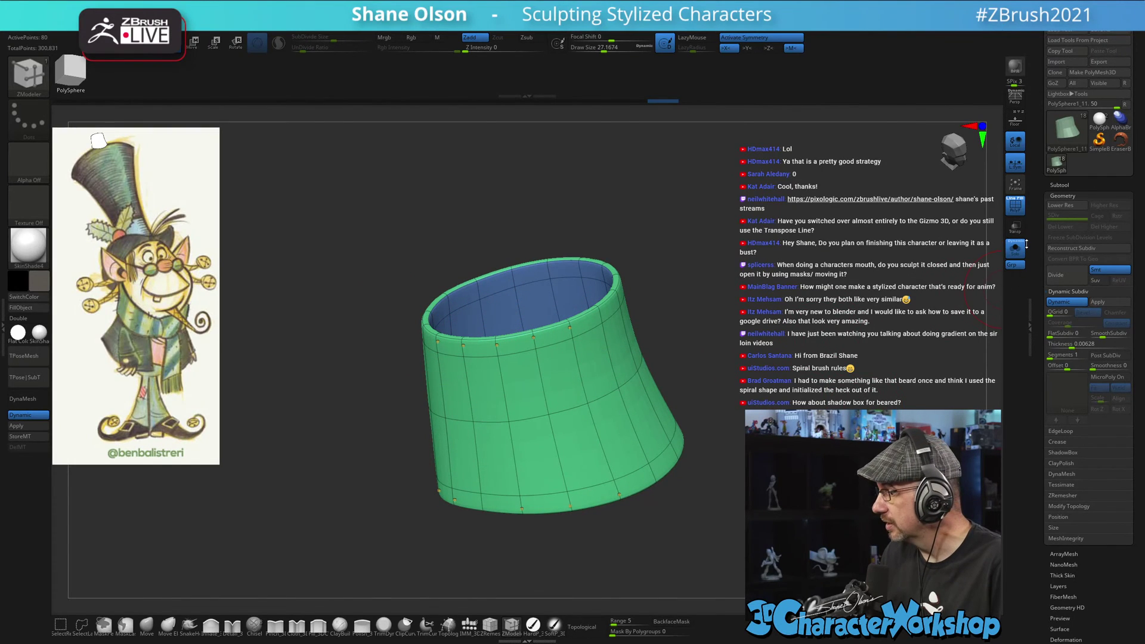
click(1011, 254)
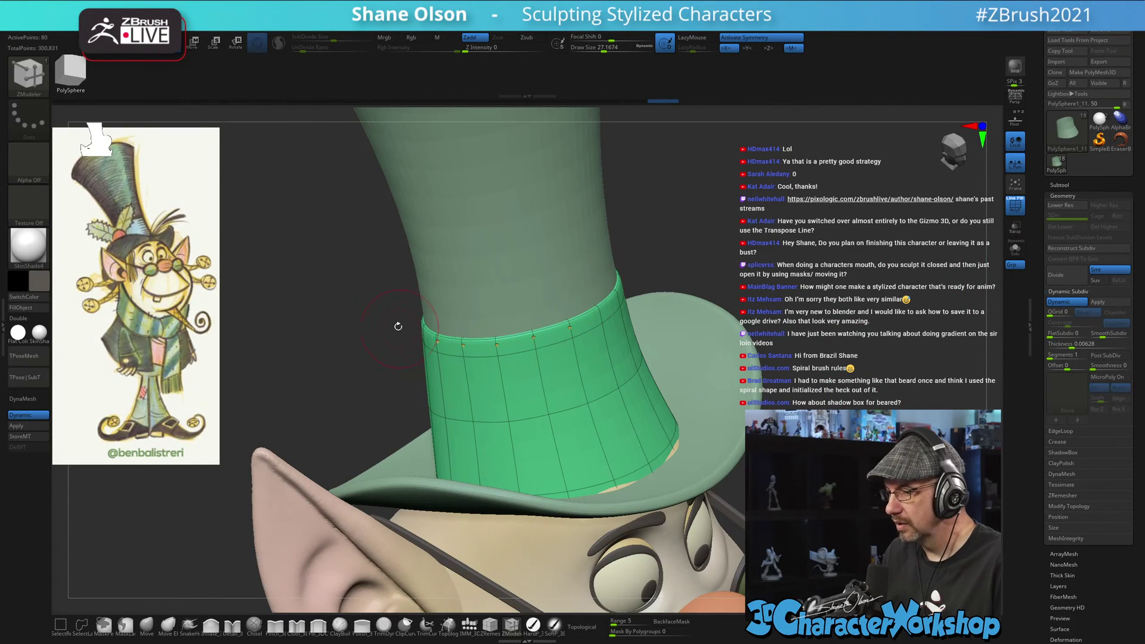
mouse_move(828, 364)
mouse_down()
mouse_move(849, 361)
mouse_move(823, 361)
mouse_up()
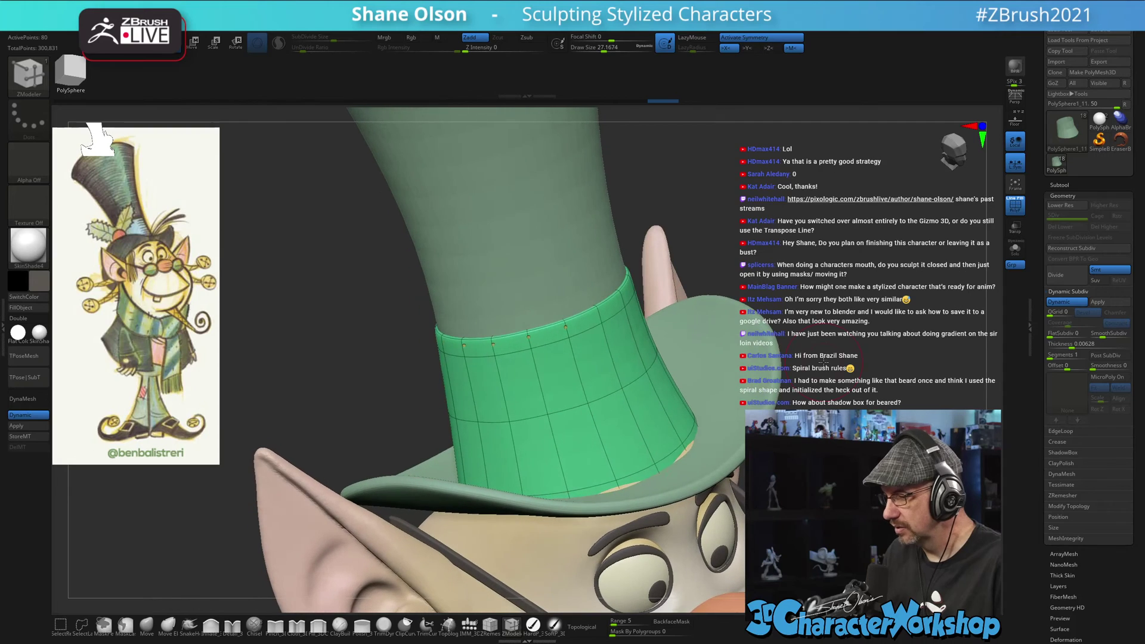
key(shift+f)
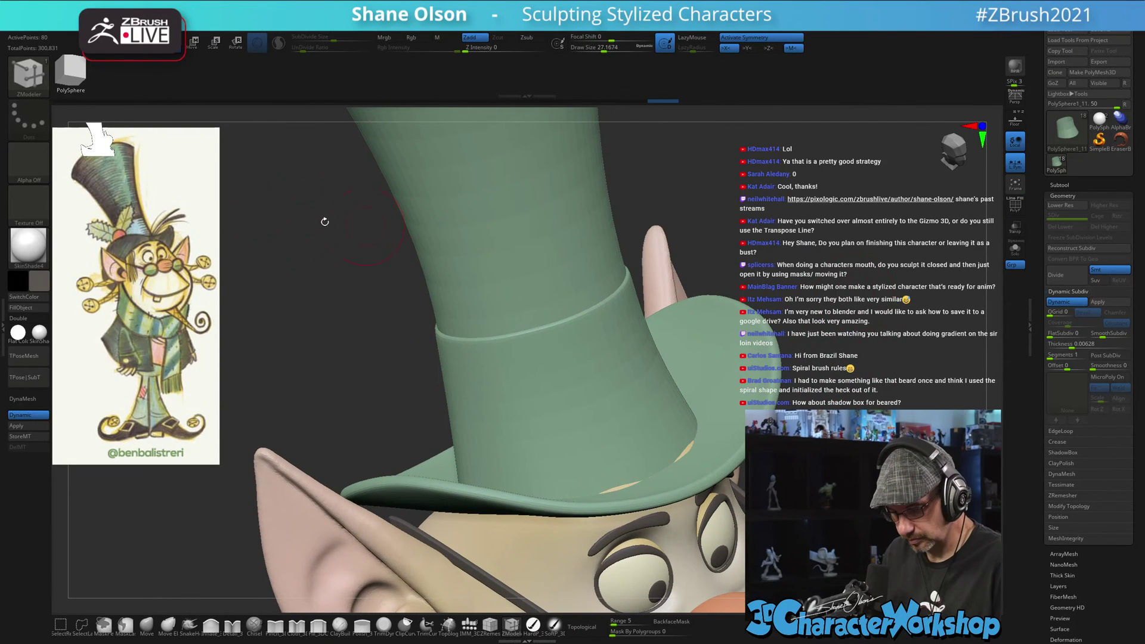
- Sample a light blue from the reference drawing and fill the hat band with it
key(shift+z)
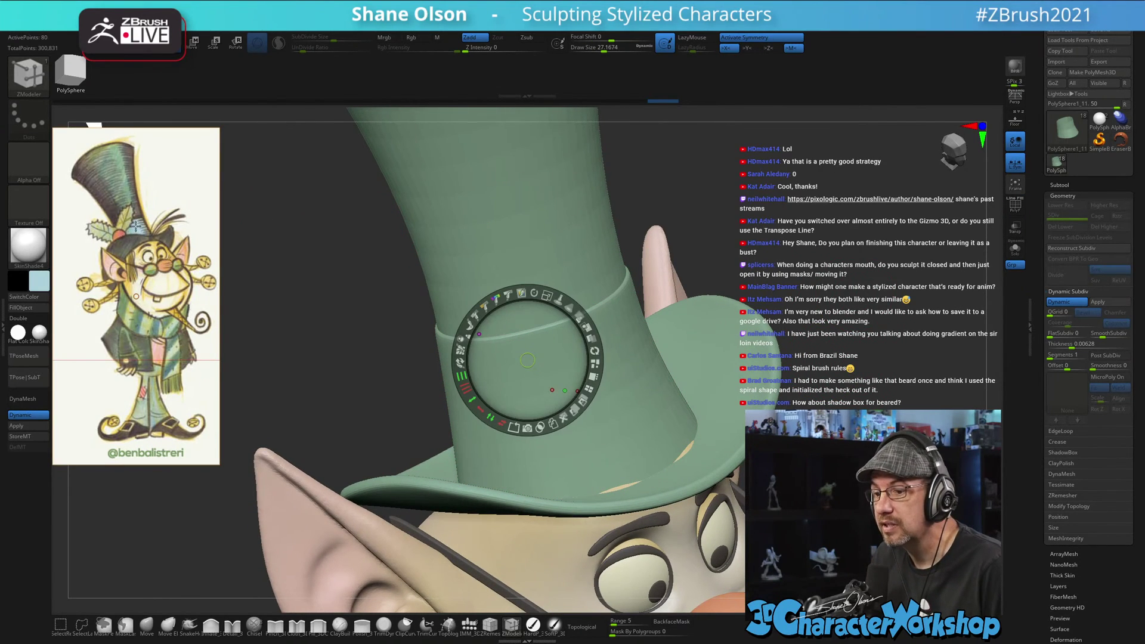
key(shift+z)
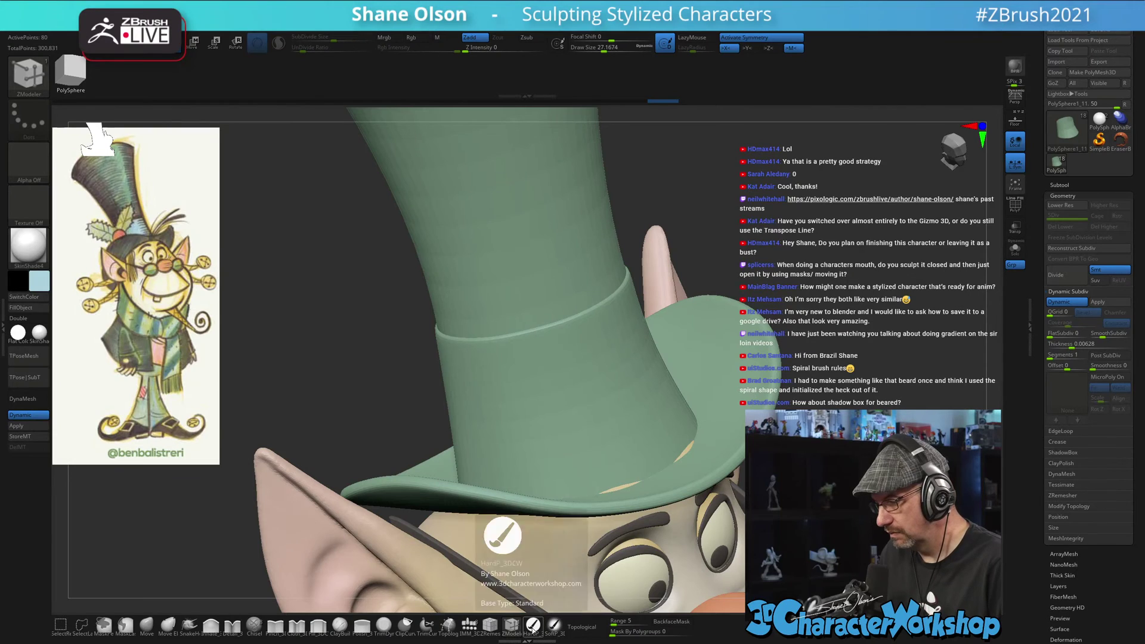
click(532, 624)
click(28, 307)
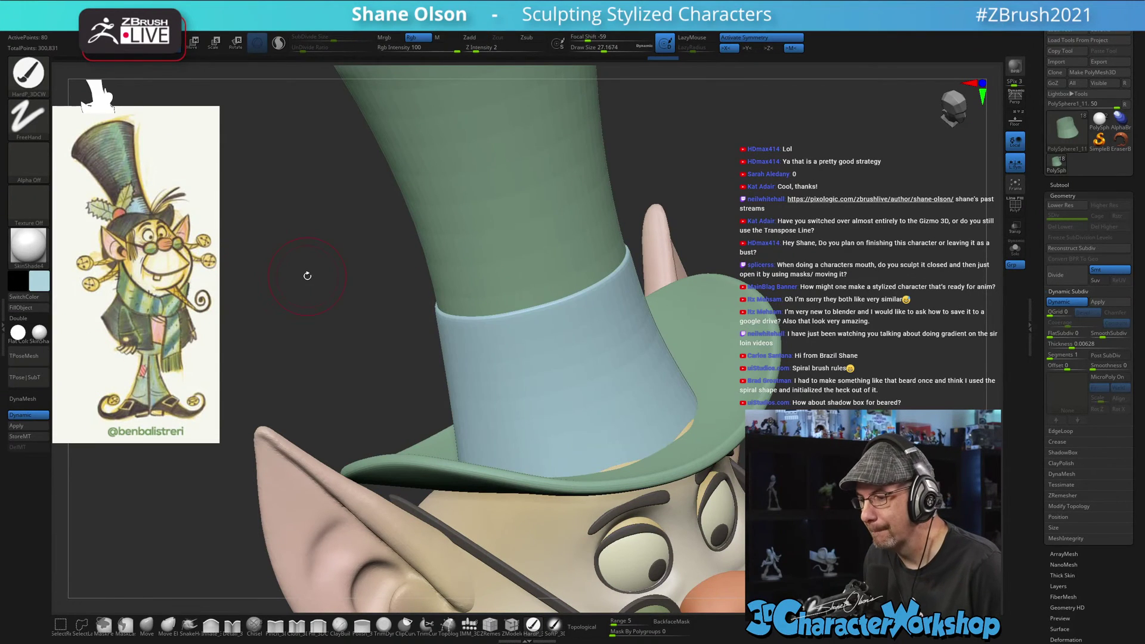
drag(307, 268, 732, 302)
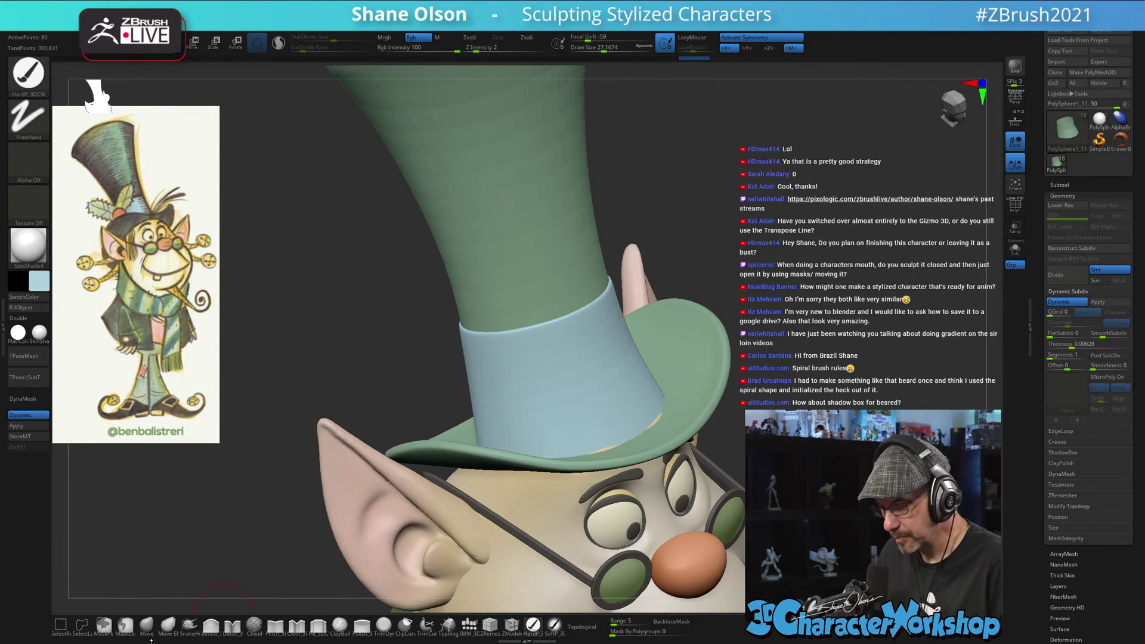
- Adjust the front lower edge of the hat band against the brim with the Move brush at a draw size of about 55
click(146, 626)
key(s)
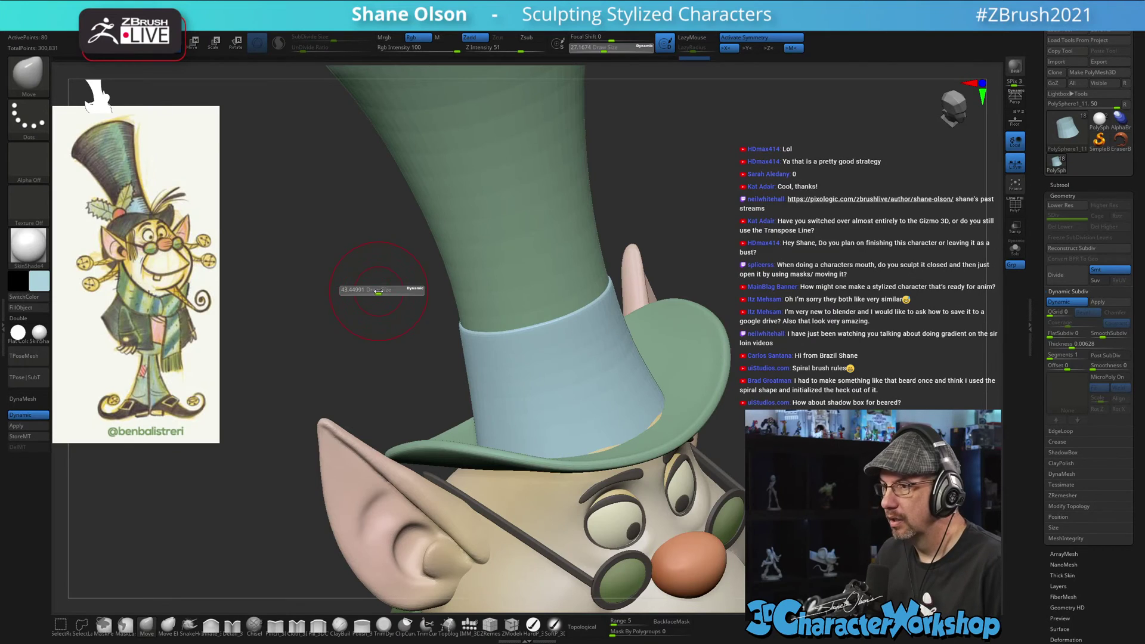
mouse_move(378, 291)
mouse_down()
mouse_move(371, 282)
mouse_move(363, 319)
mouse_up()
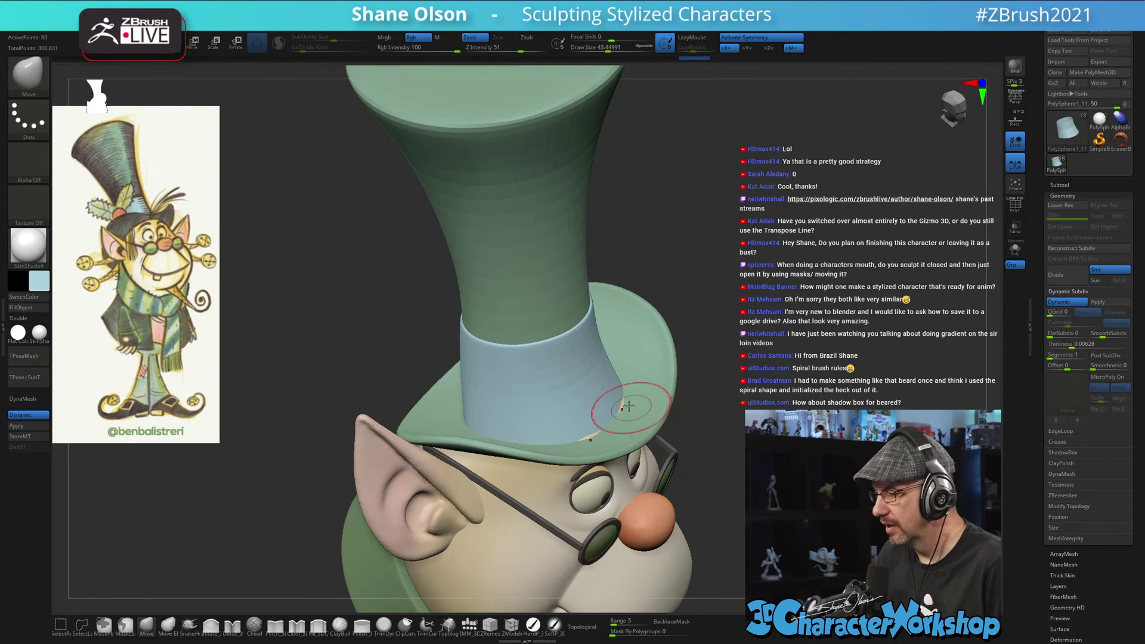
key(s)
drag(628, 406, 630, 405)
mouse_move(719, 424)
mouse_down()
mouse_move(709, 358)
mouse_move(746, 436)
mouse_move(710, 390)
mouse_move(716, 424)
mouse_up()
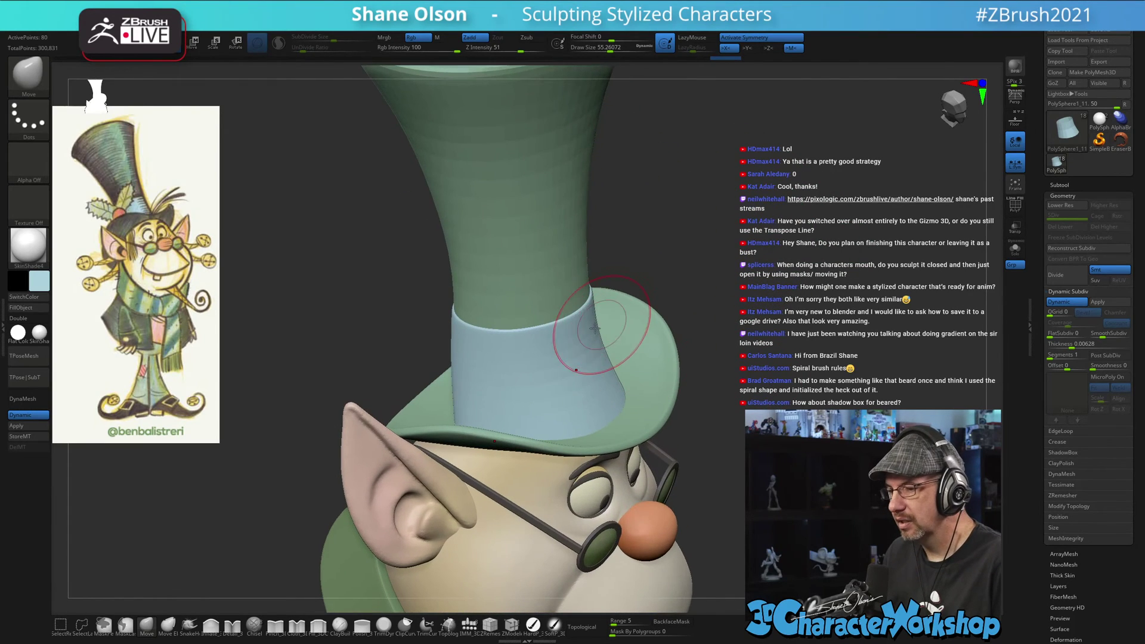
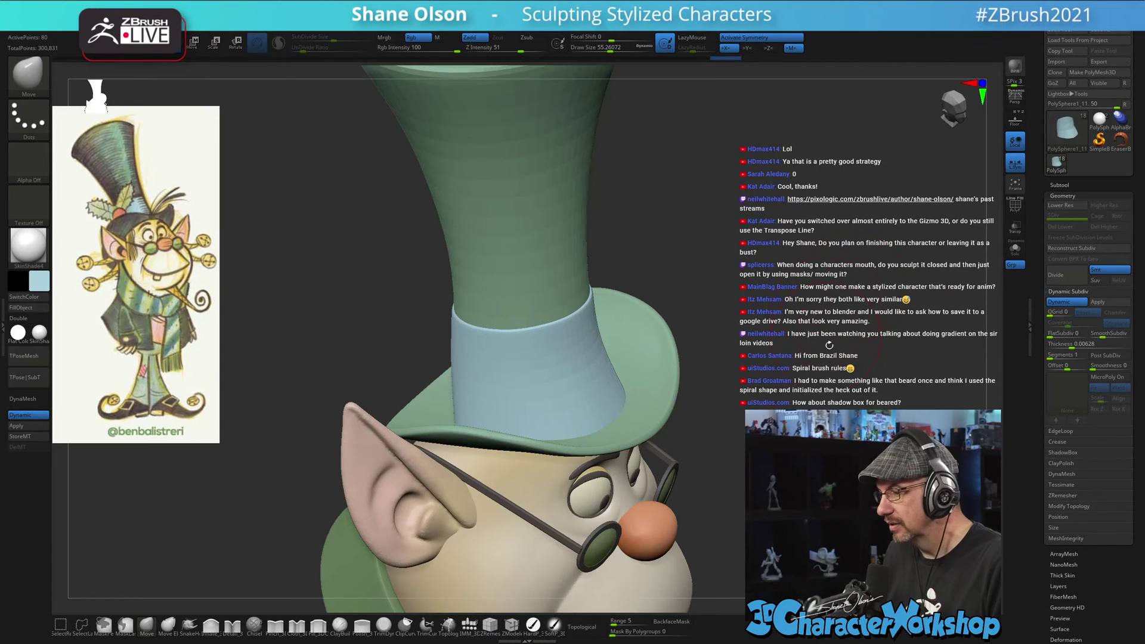
- Set the hat band's dynamic subdivision thickness to 0.01413
drag(1073, 345, 1073, 345)
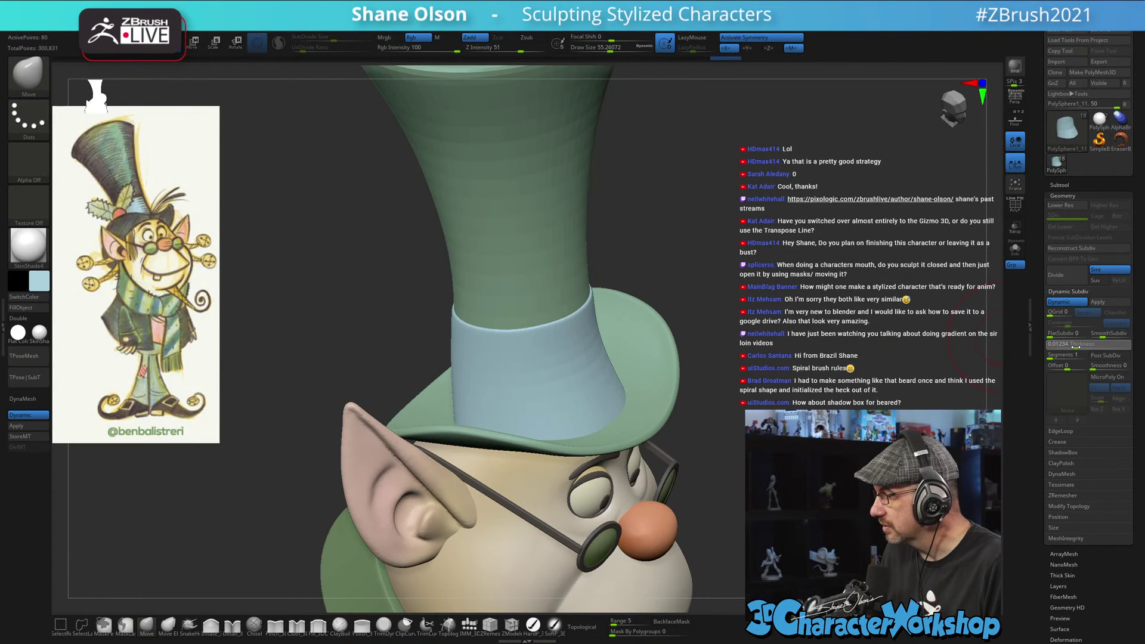
drag(845, 300, 723, 202)
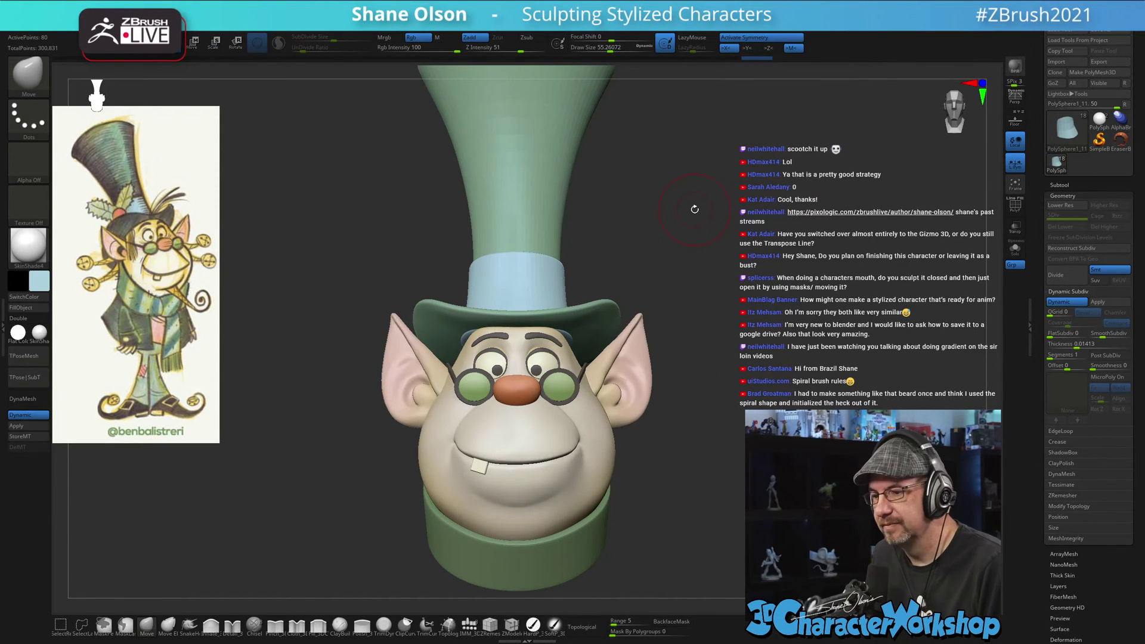
drag(601, 194, 664, 277)
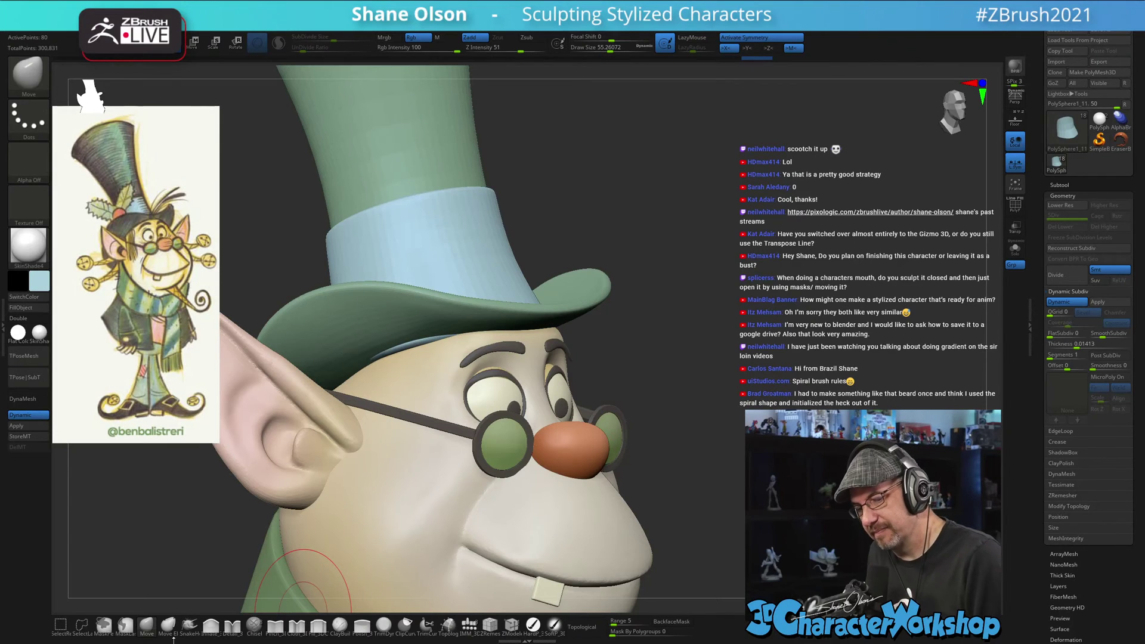
- Examine the hat and its band against the reference drawing from the front and at a three-quarter angle
key(s)
click(717, 221)
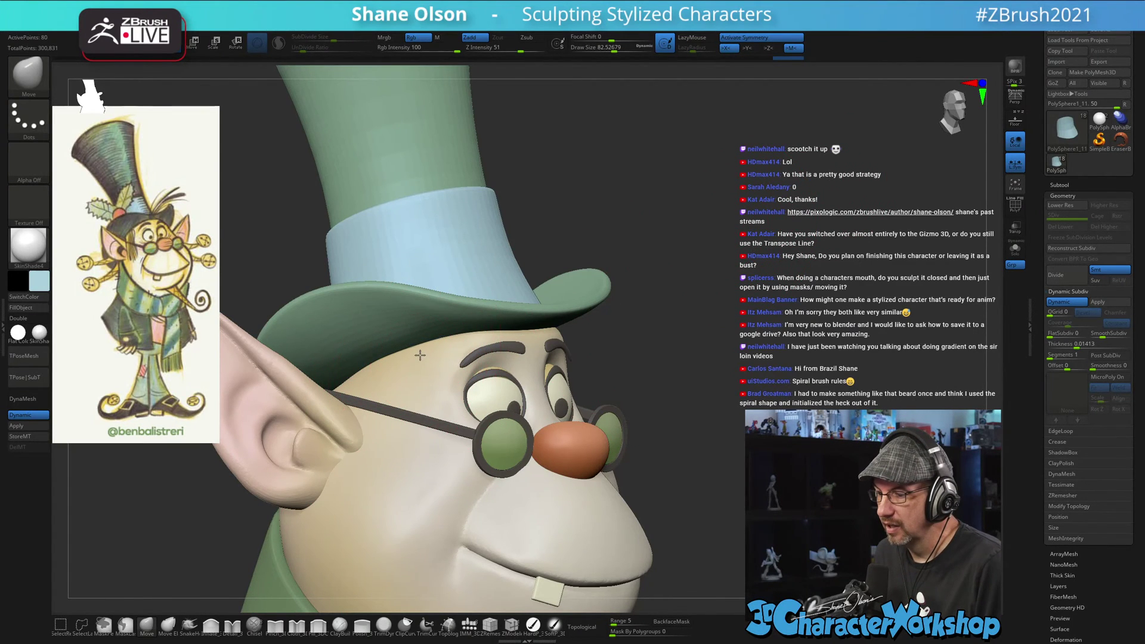
drag(771, 340, 723, 346)
mouse_move(811, 322)
shift+mouse_down()
mouse_move(842, 280)
mouse_move(790, 245)
mouse_move(775, 298)
mouse_move(791, 337)
shift+mouse_up()
key(s)
click(843, 280)
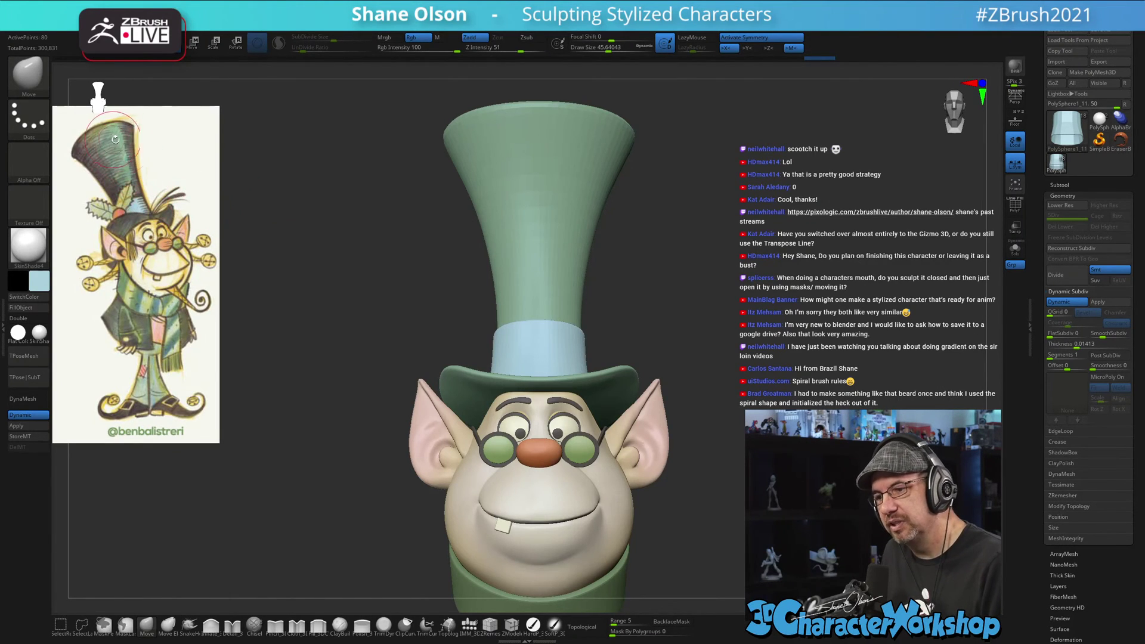
alt+drag(442, 298, 441, 257)
drag(420, 295, 718, 338)
drag(745, 293, 746, 303)
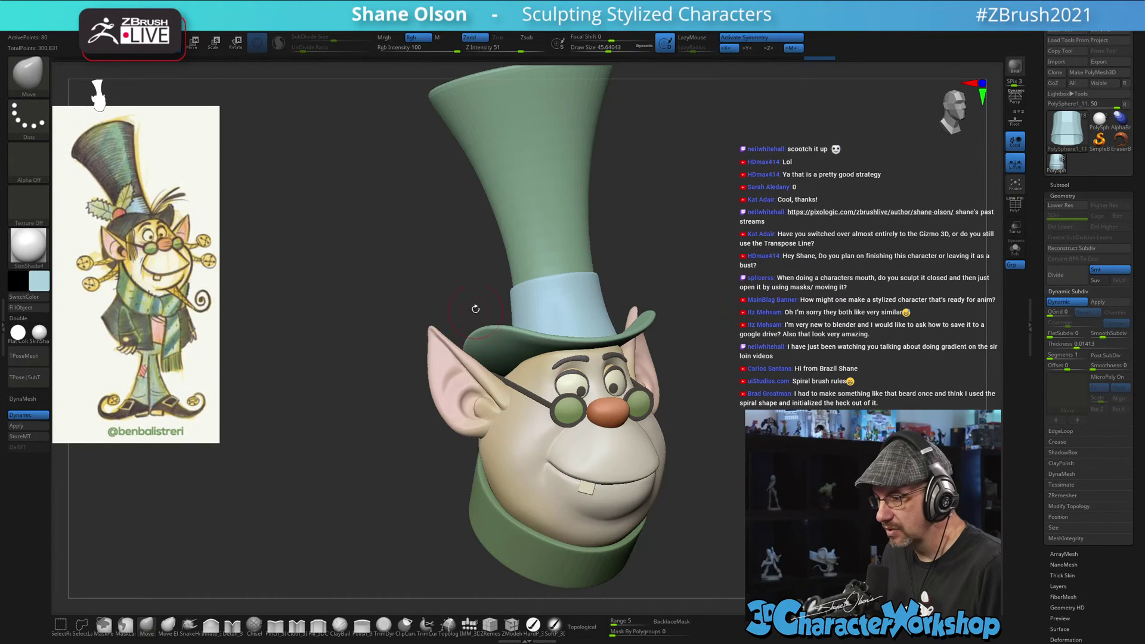
- Select the hat brim and make the separate hat band subtool visible again
alt+click(479, 351)
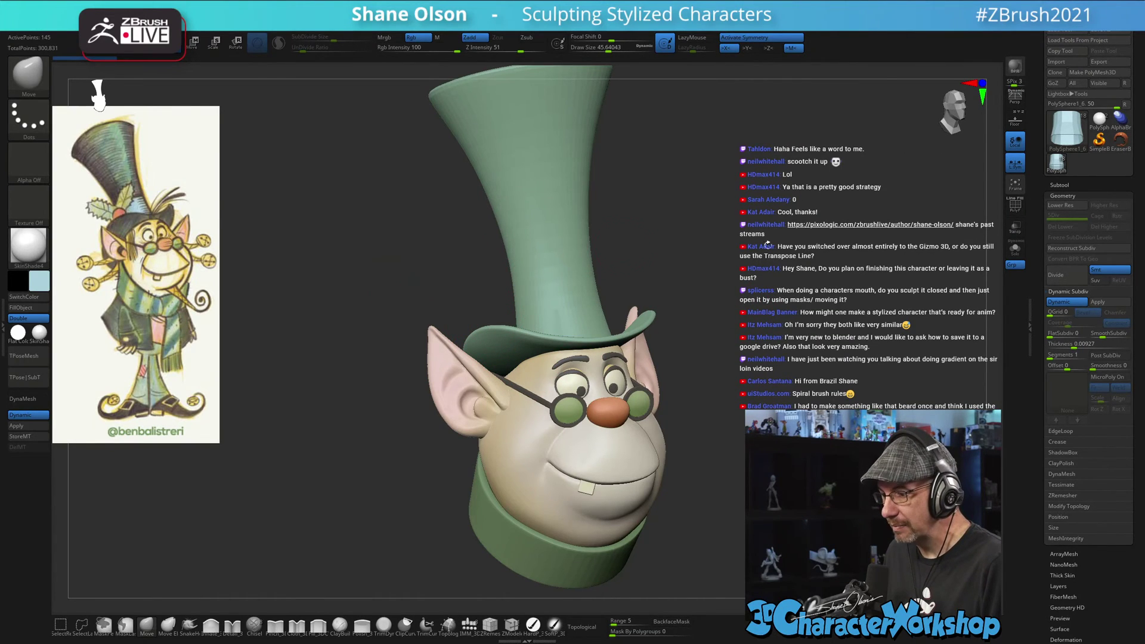
click(1058, 184)
click(1063, 263)
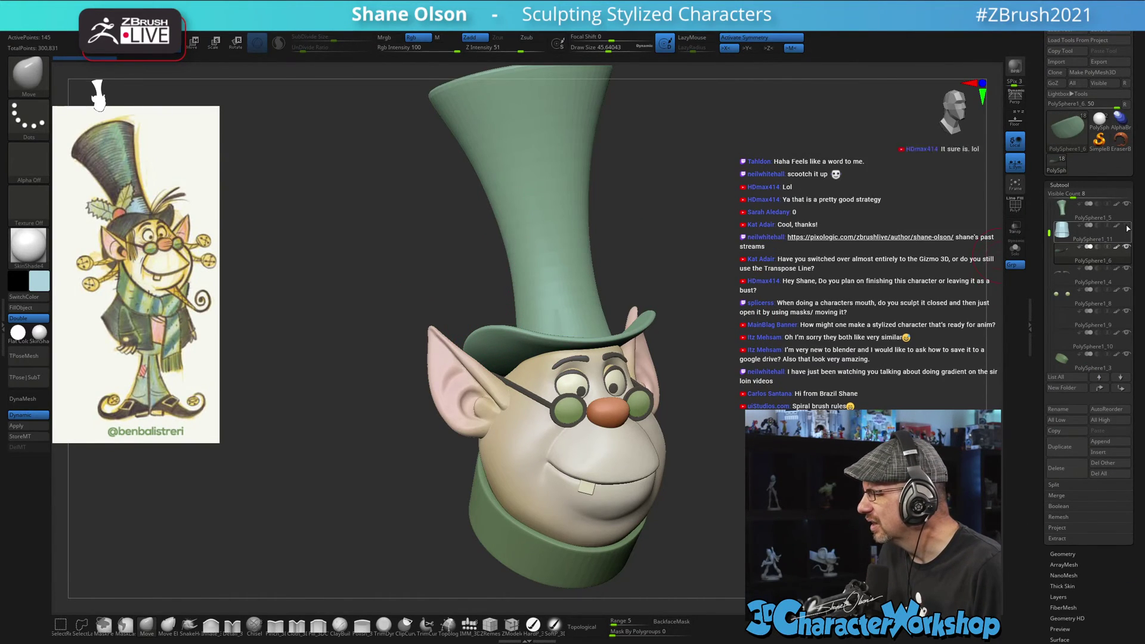
mouse_move(732, 241)
mouse_down()
mouse_move(764, 260)
mouse_move(666, 233)
mouse_up()
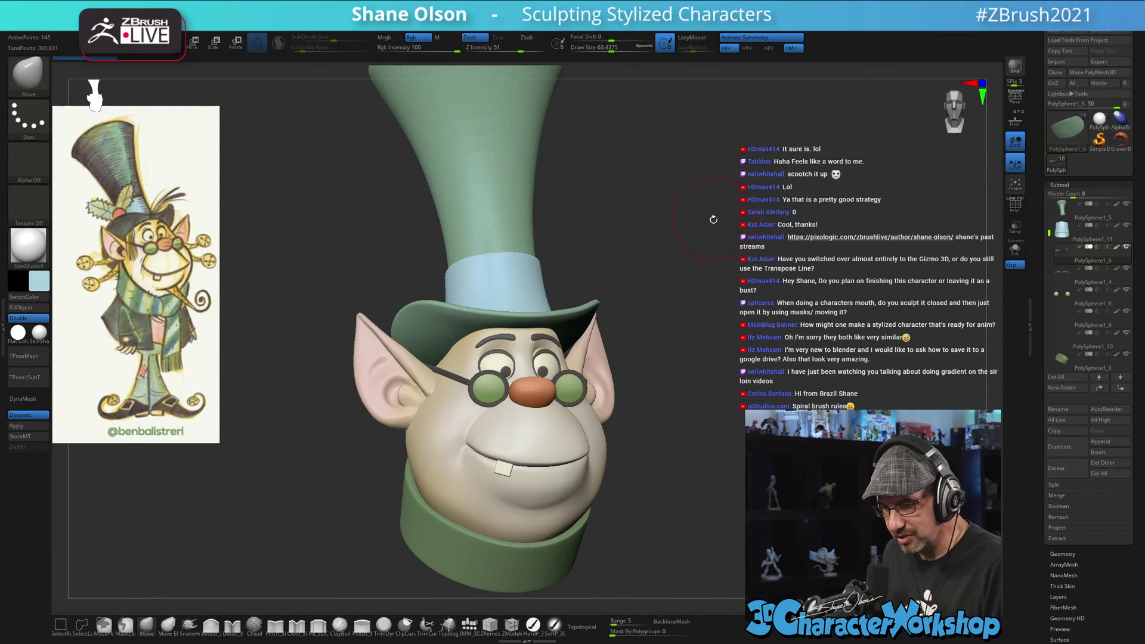
- Choose the SoftP_3DCW paint brush, nudge the reference drawing in Spotlight and move the Spotlight dial off the drawing
click(553, 624)
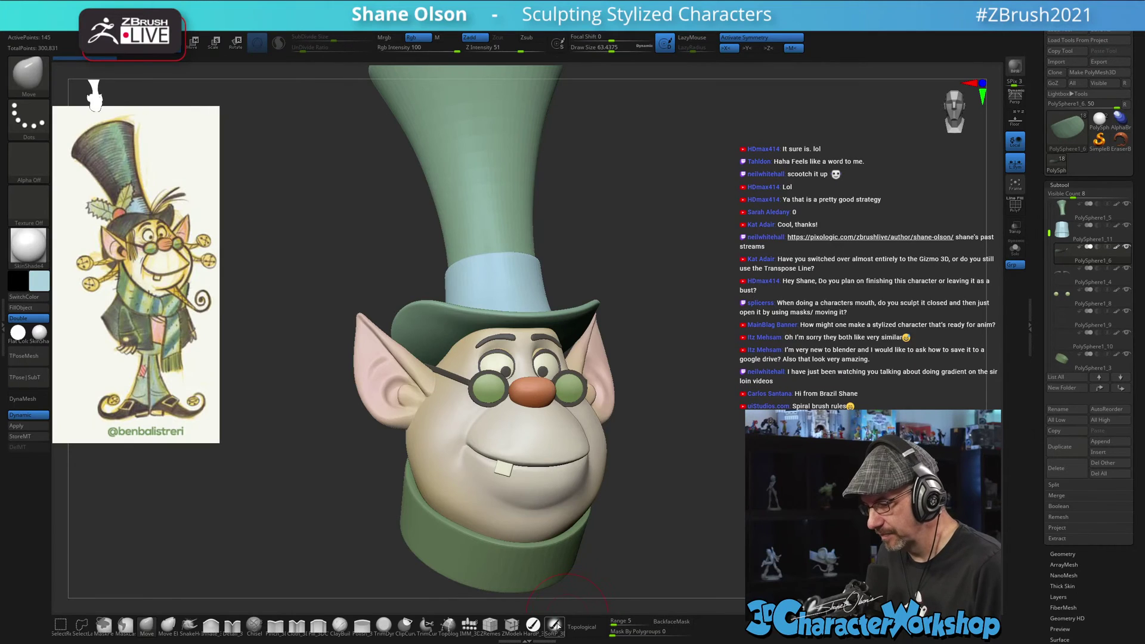
key(shift+z)
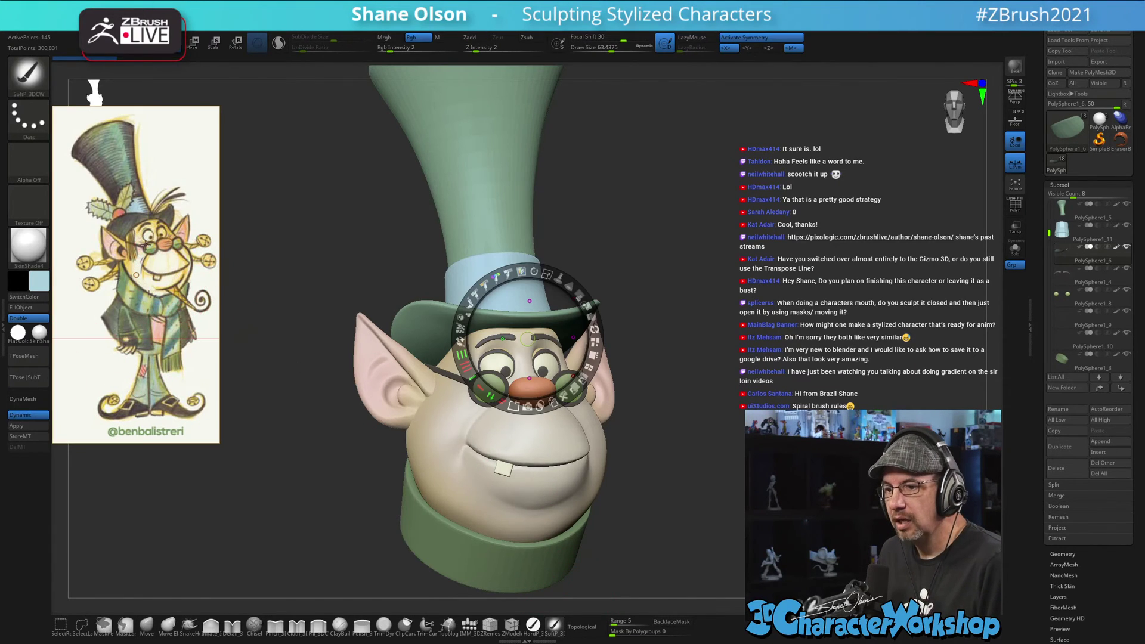
key(c)
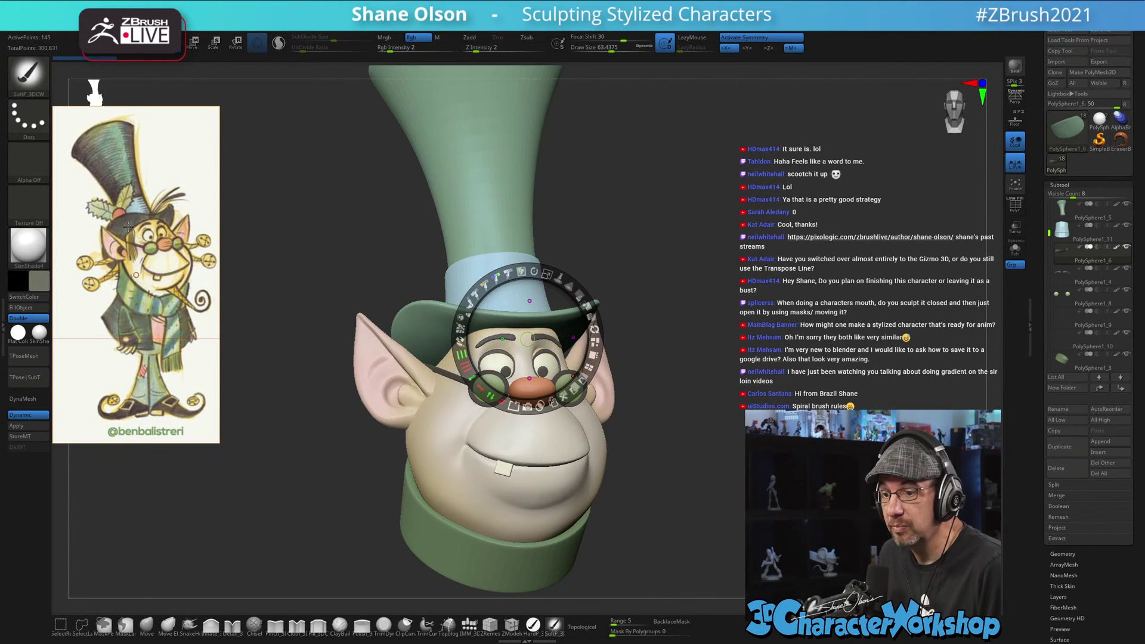
drag(130, 225, 129, 222)
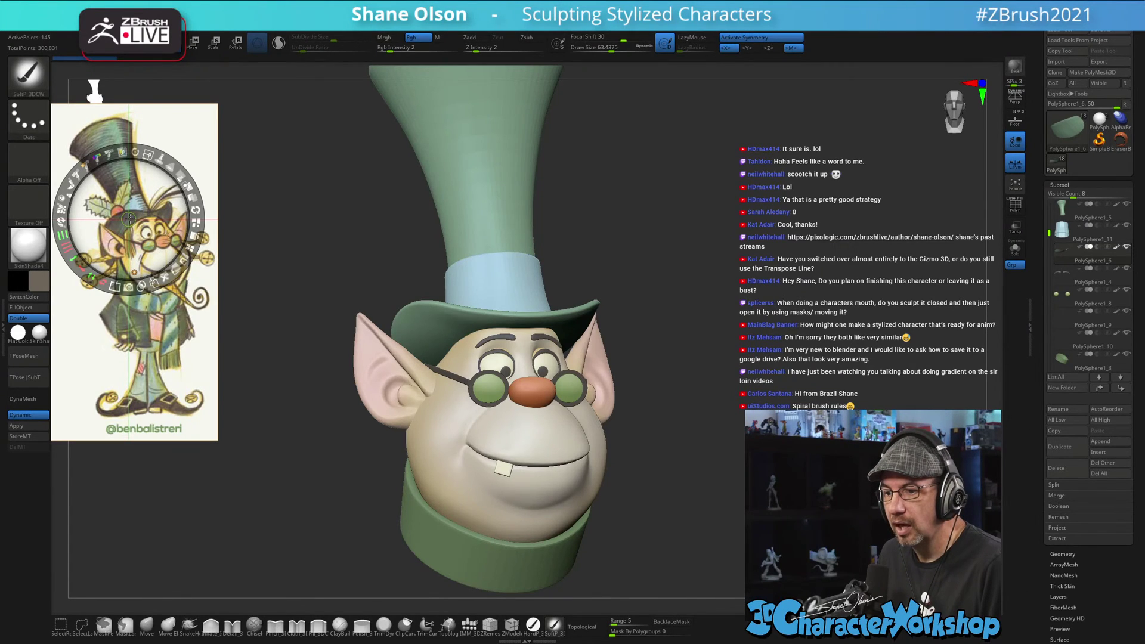
drag(129, 219, 316, 187)
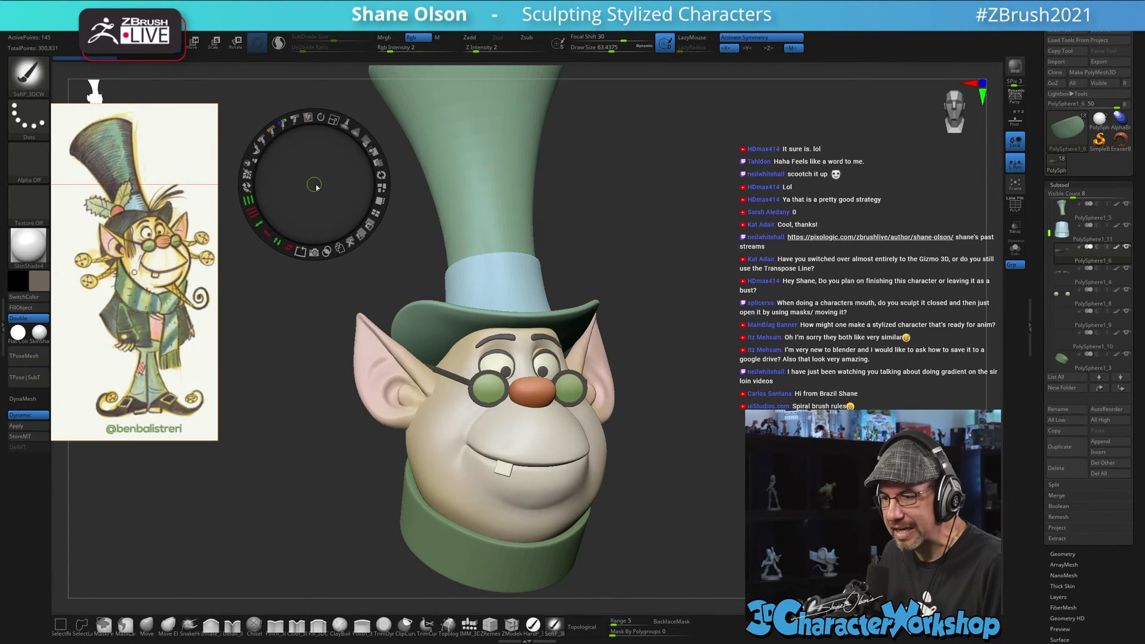
key(z)
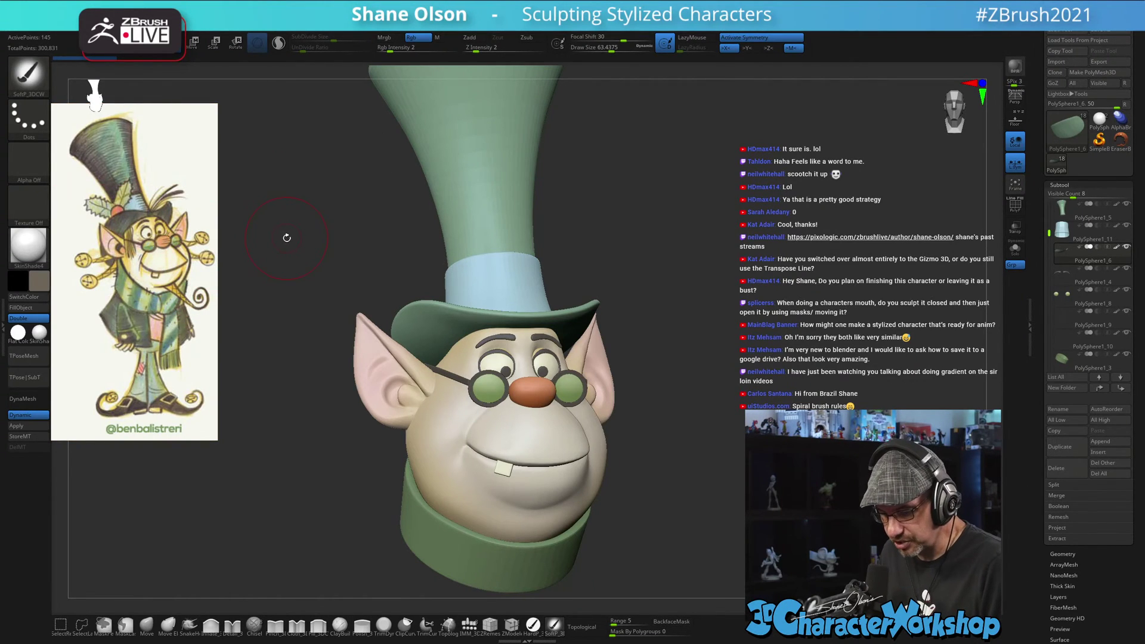
- Sample several tones from the reference drawing in Spotlight, ending with a dark olive as the paint colour
key(c)
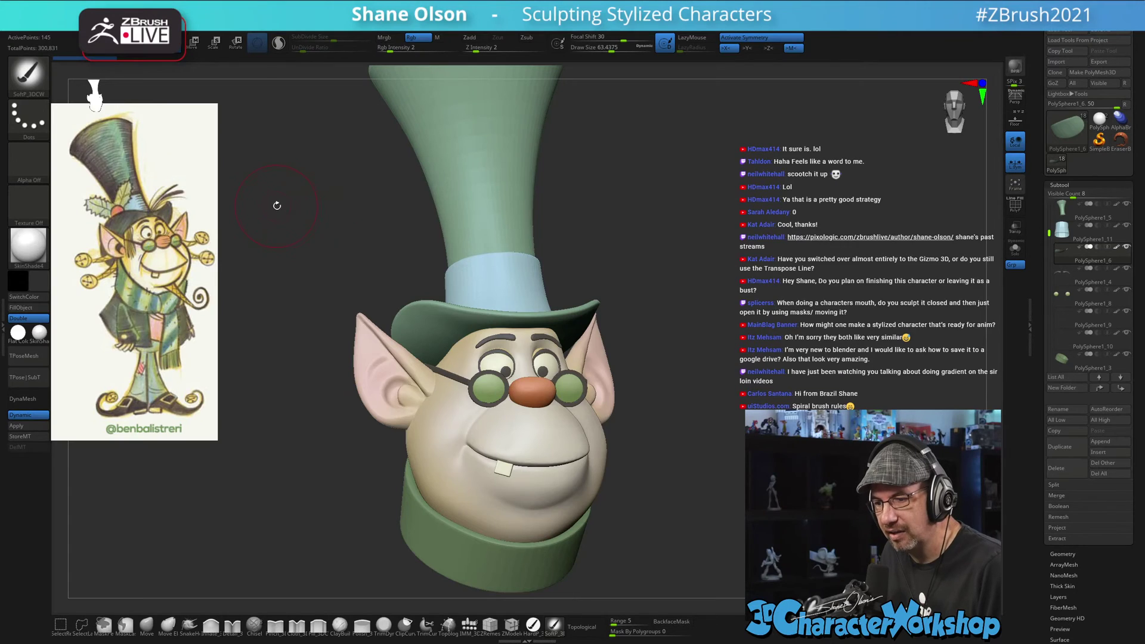
key(z)
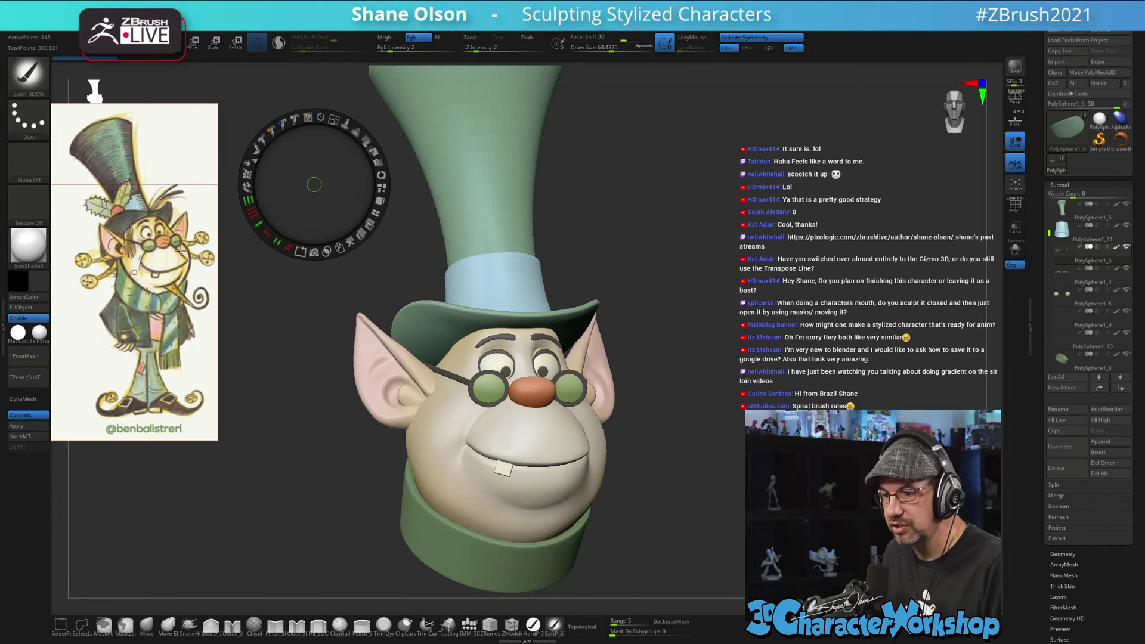
key(c)
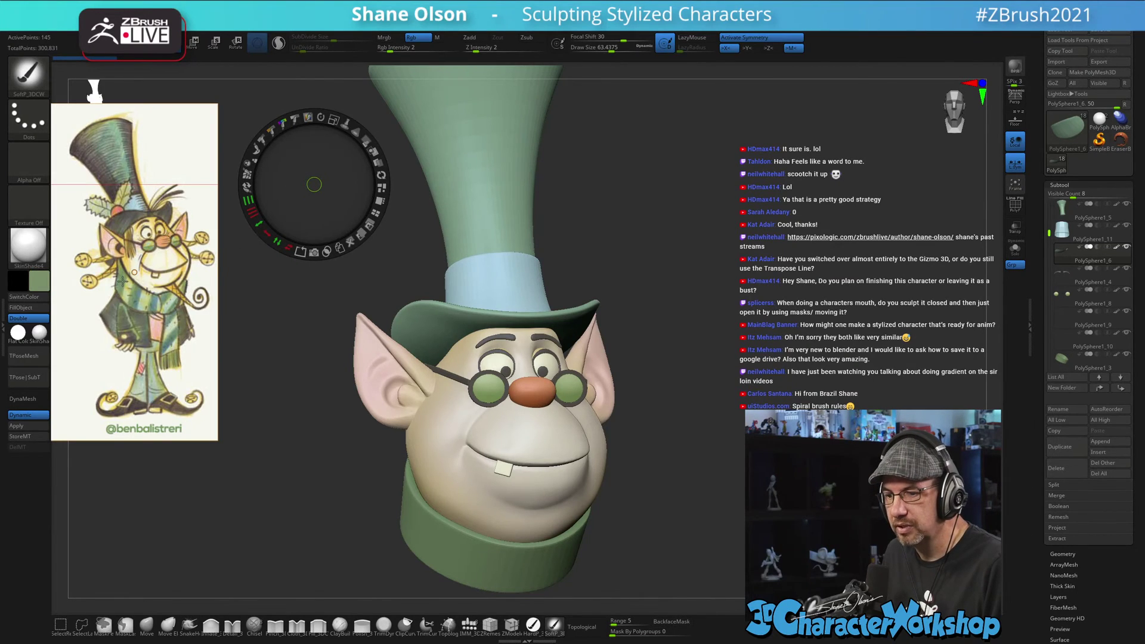
key(c)
key(c)
key(c)
key(c)
key(c)
key(c)
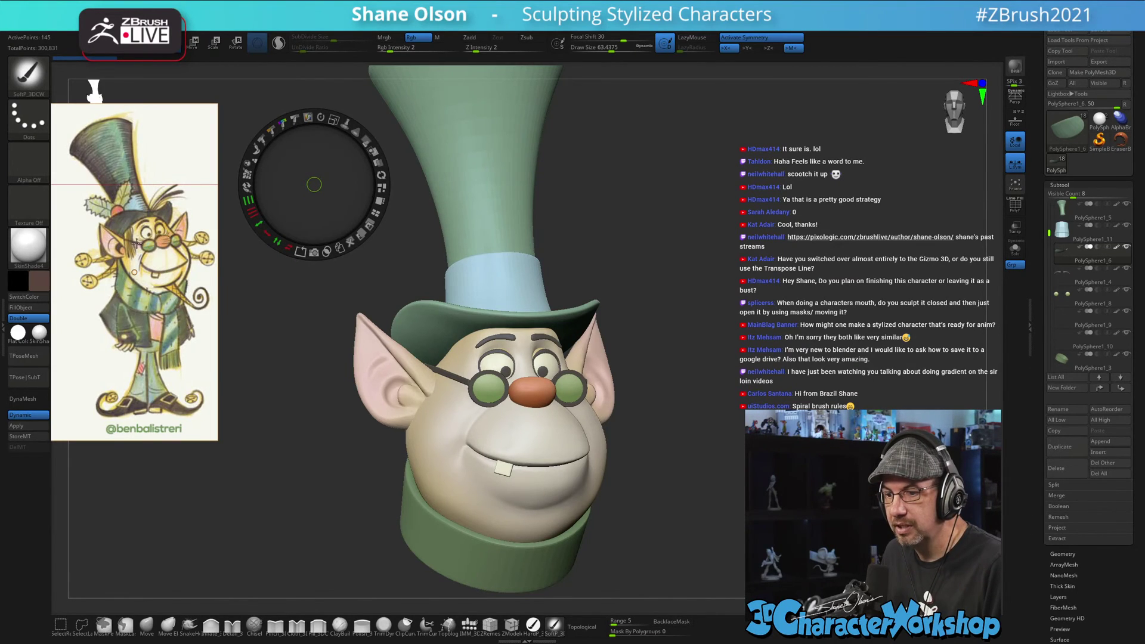
key(c)
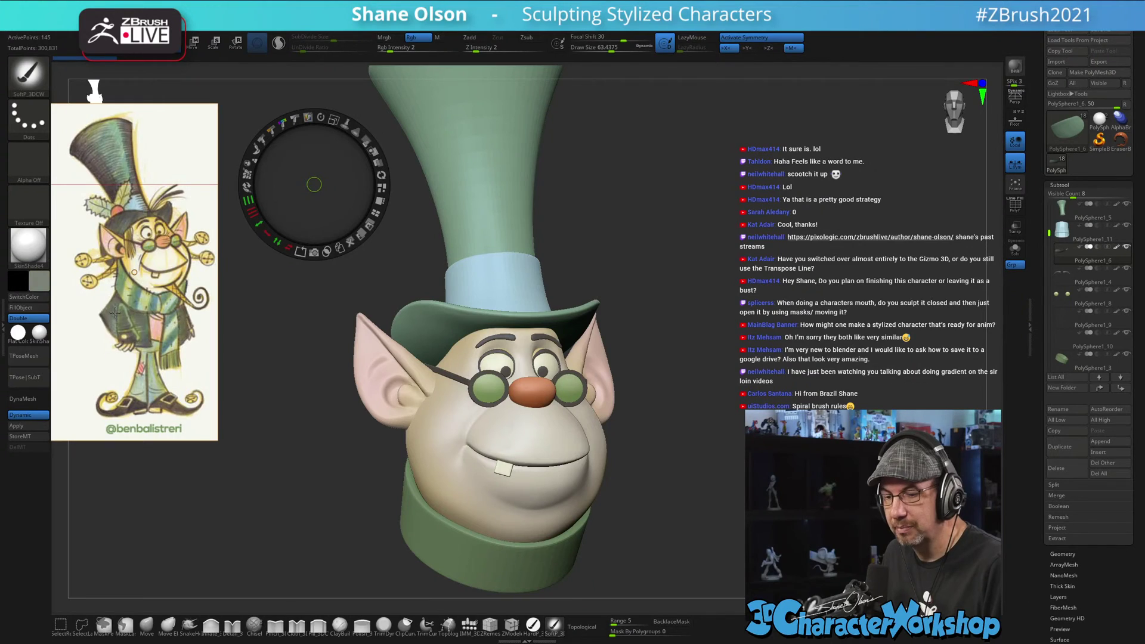
key(c)
key(c)
key(c)
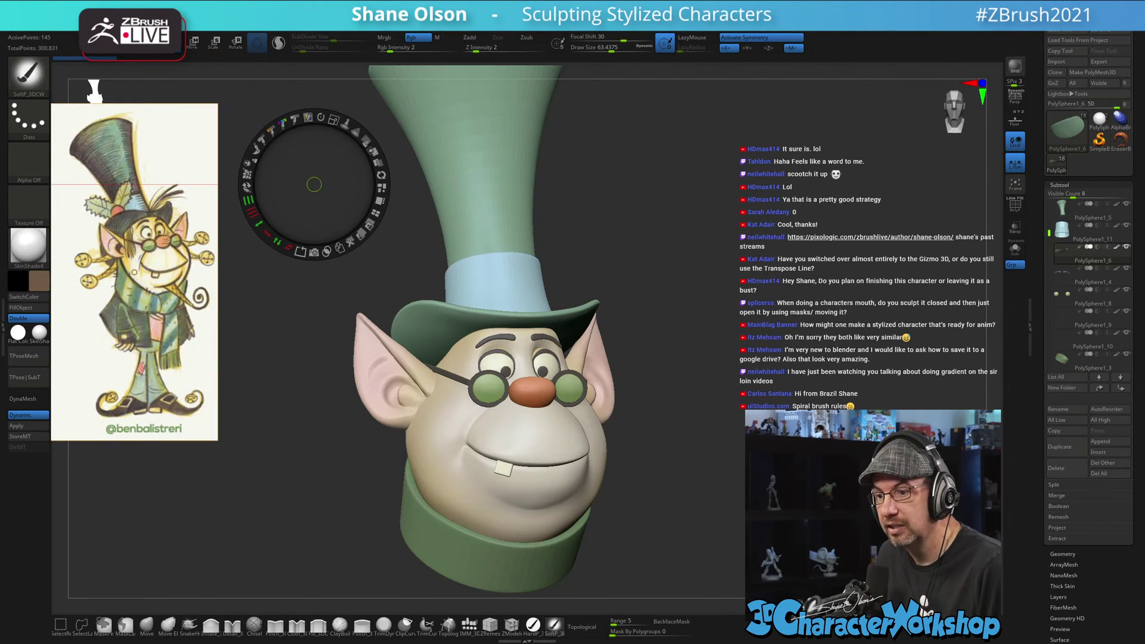
key(c)
key(c)
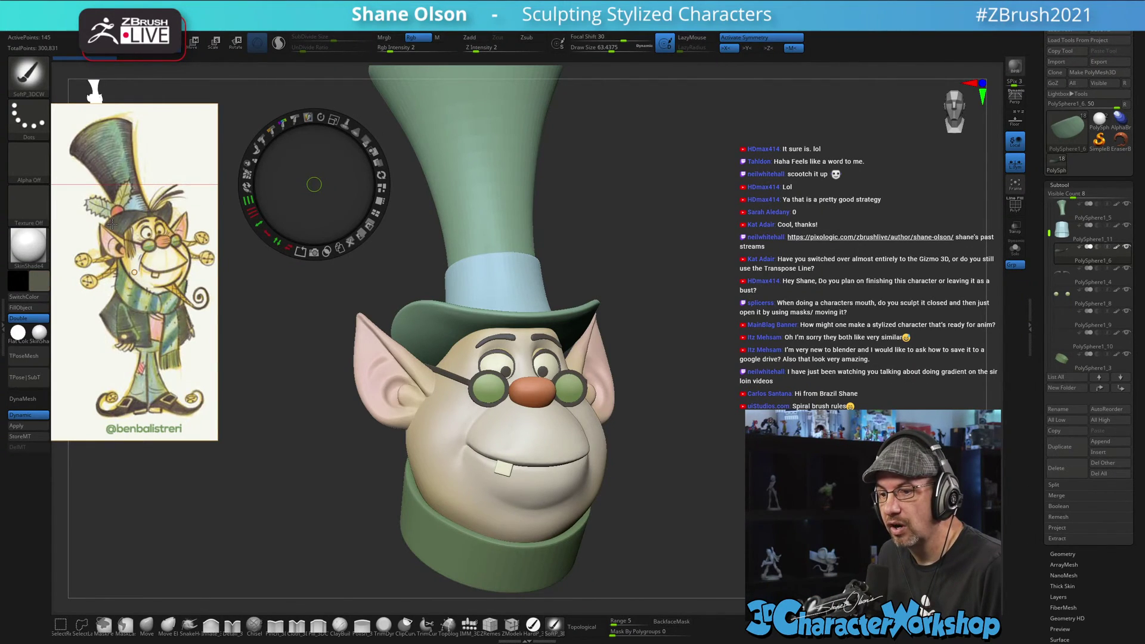
key(c)
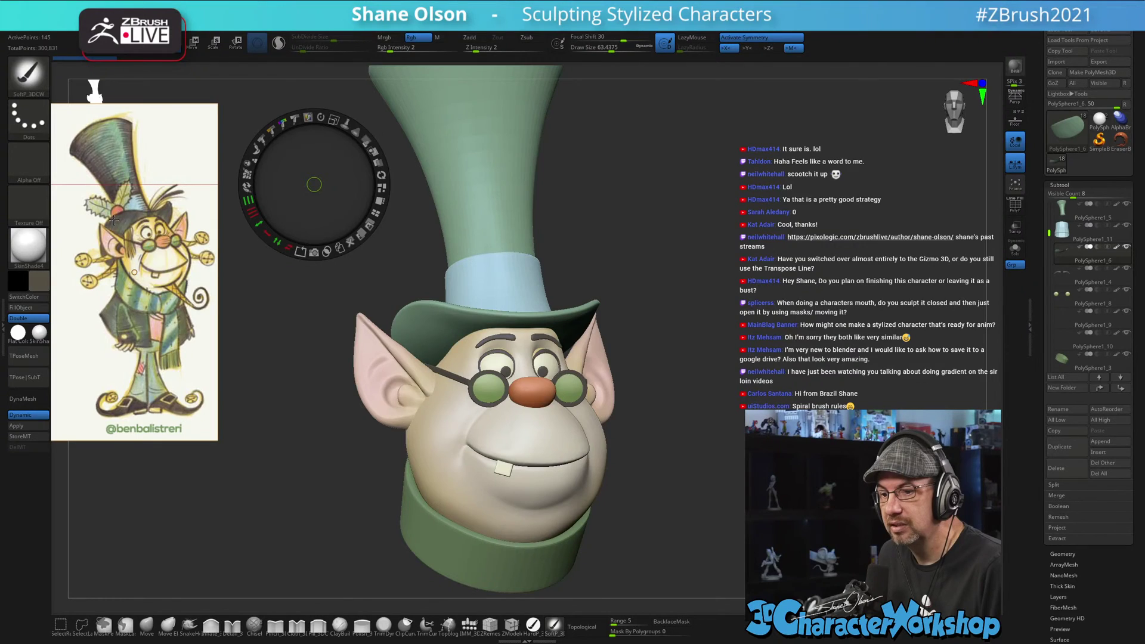
key(c)
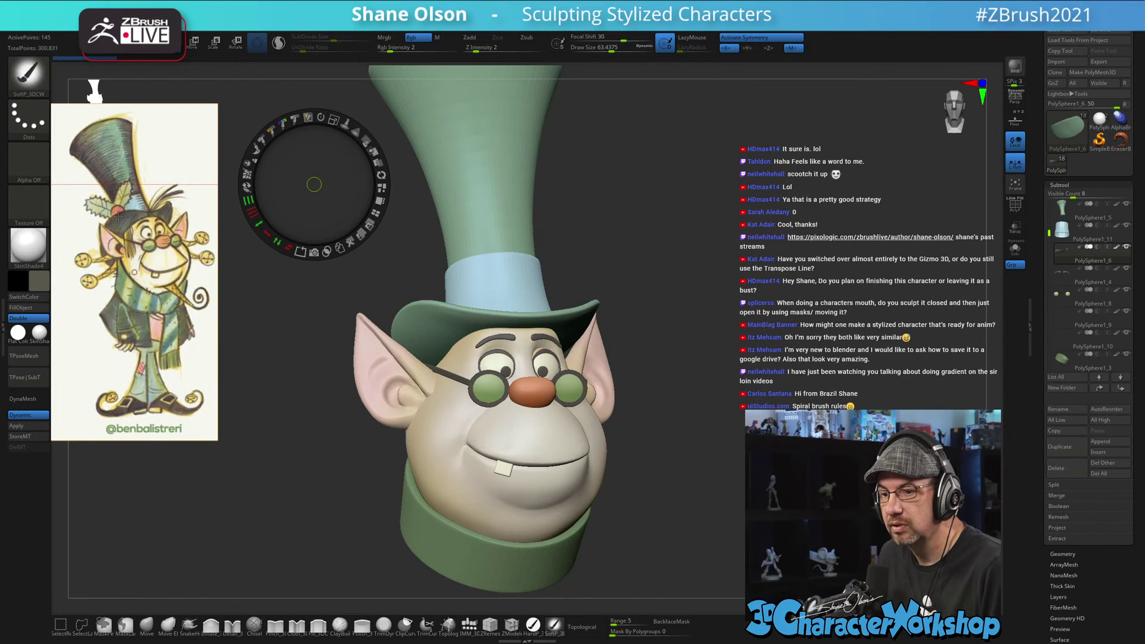
key(c)
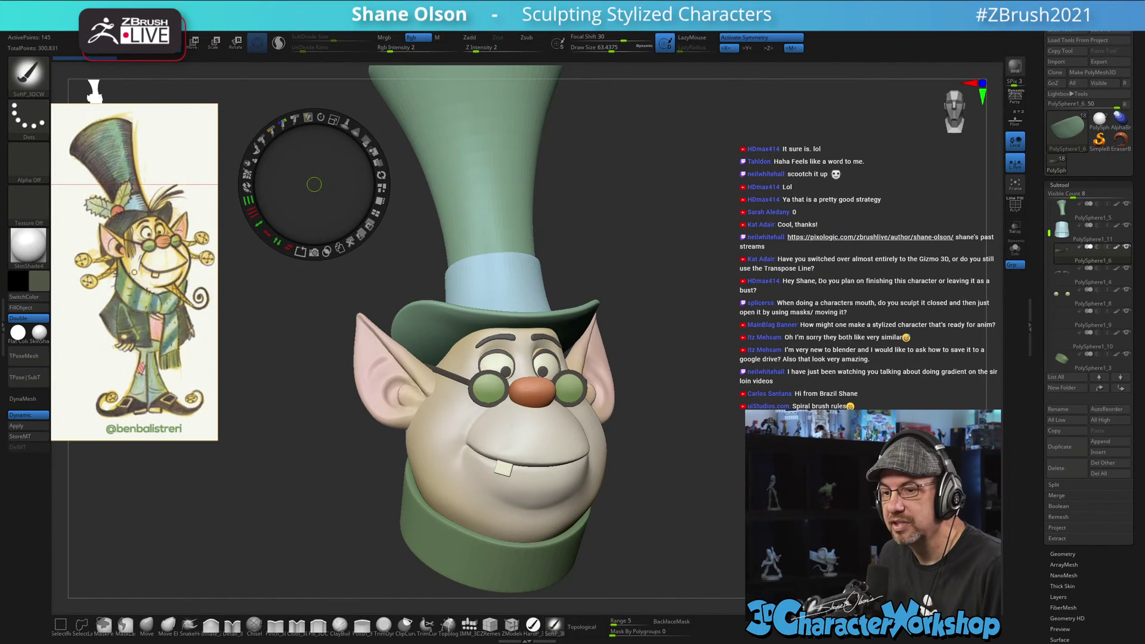
key(z)
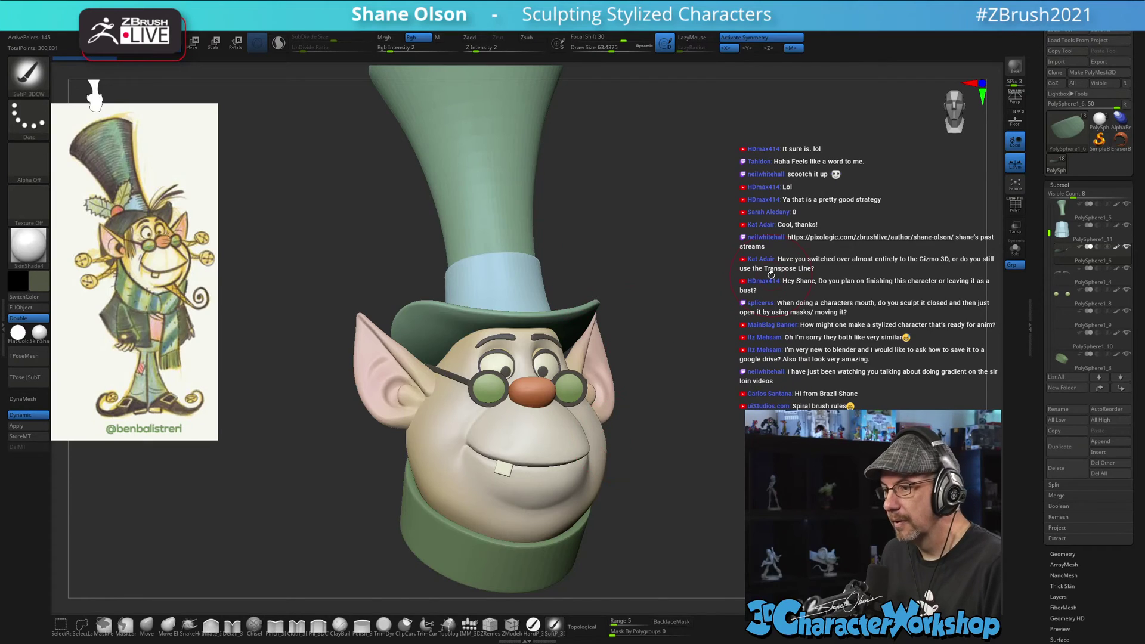
- Enlarge the paint brush to a draw size of about 144 and paint dark olive across the hat brim's side and front
mouse_move(769, 273)
alt+mouse_down()
mouse_move(728, 265)
mouse_move(737, 352)
mouse_move(710, 341)
alt+mouse_up()
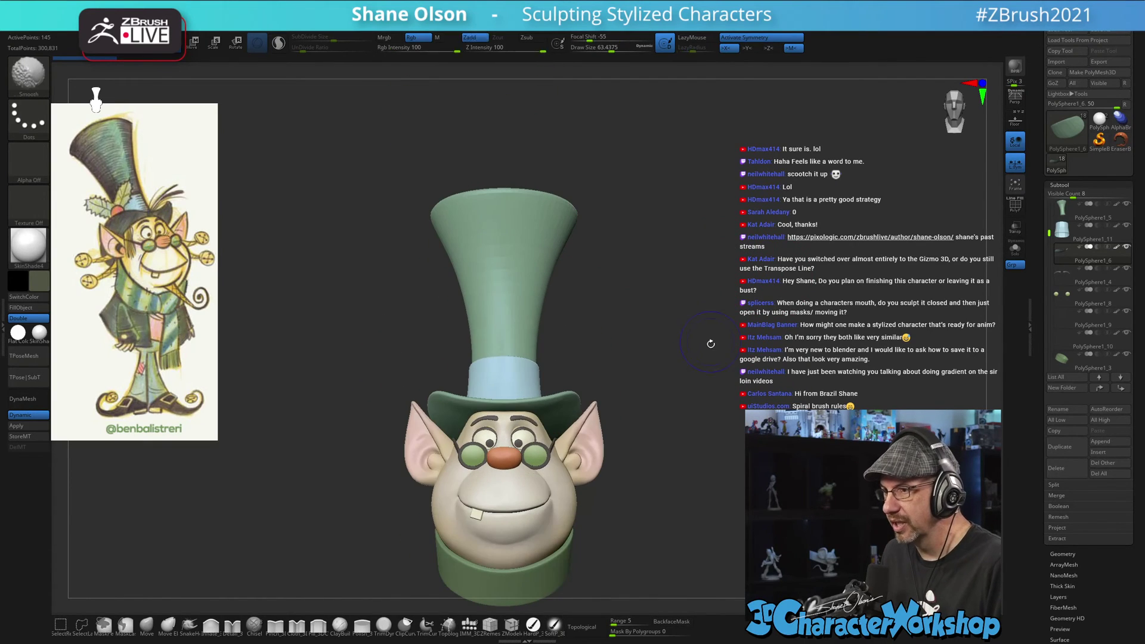
key(s)
mouse_move(612, 320)
mouse_down()
mouse_move(652, 344)
mouse_move(628, 327)
mouse_move(596, 334)
mouse_up()
key(s)
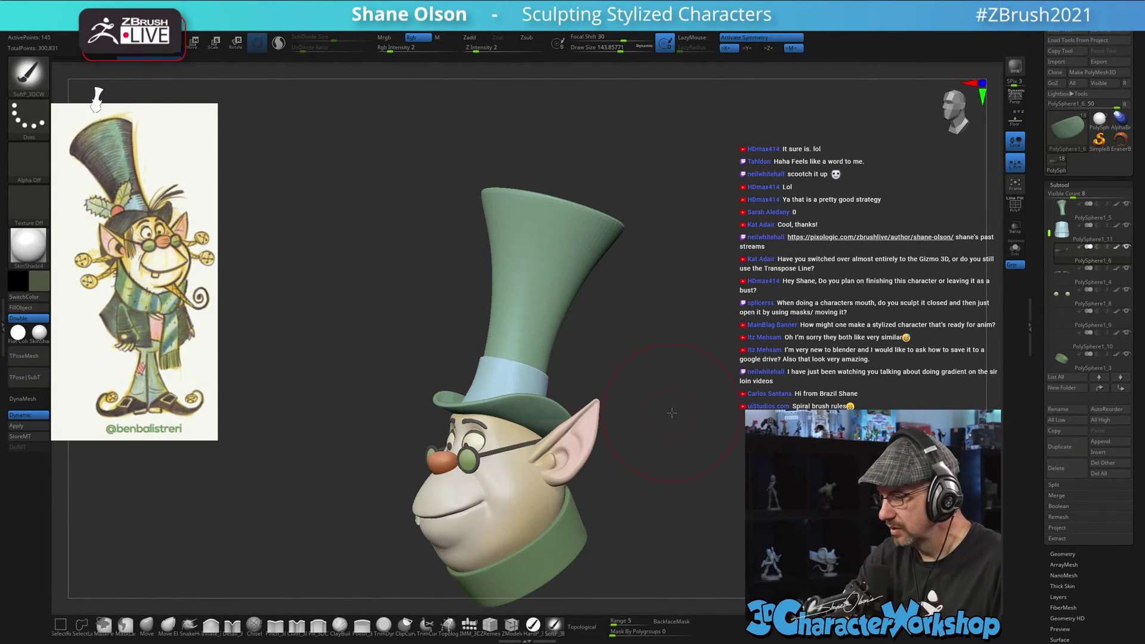
drag(617, 429, 645, 412)
drag(535, 431, 452, 413)
mouse_move(669, 378)
mouse_down()
mouse_move(626, 448)
mouse_move(674, 384)
mouse_up()
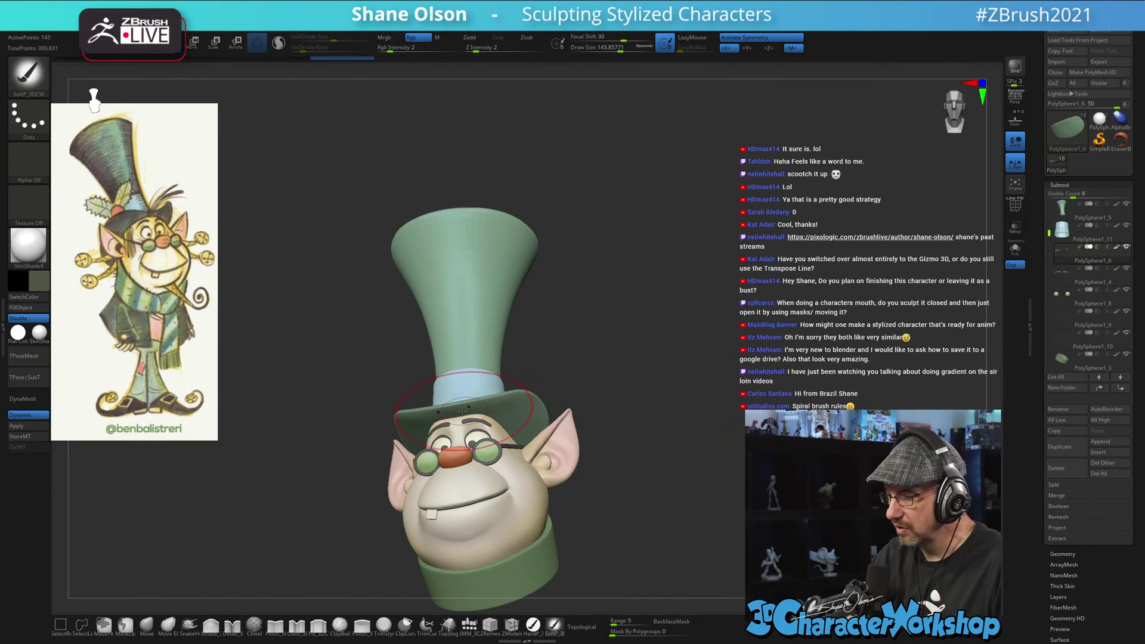
- Brush more dark olive around the brim's front, sides and rear to deepen its overall shade
drag(463, 410, 496, 401)
drag(672, 378, 519, 429)
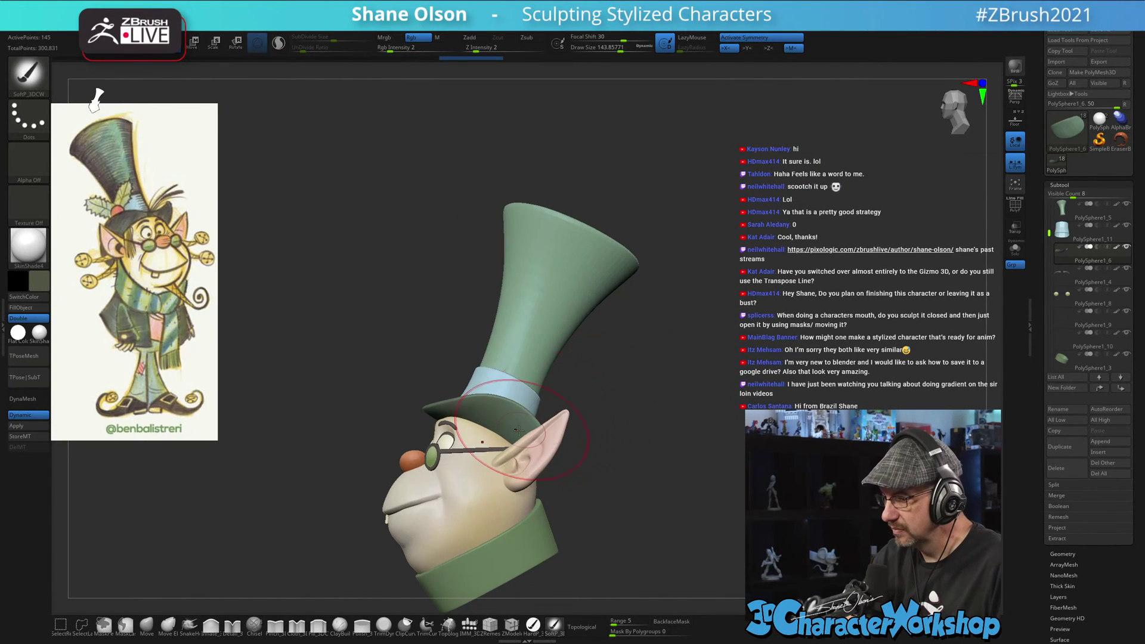
drag(626, 452, 620, 438)
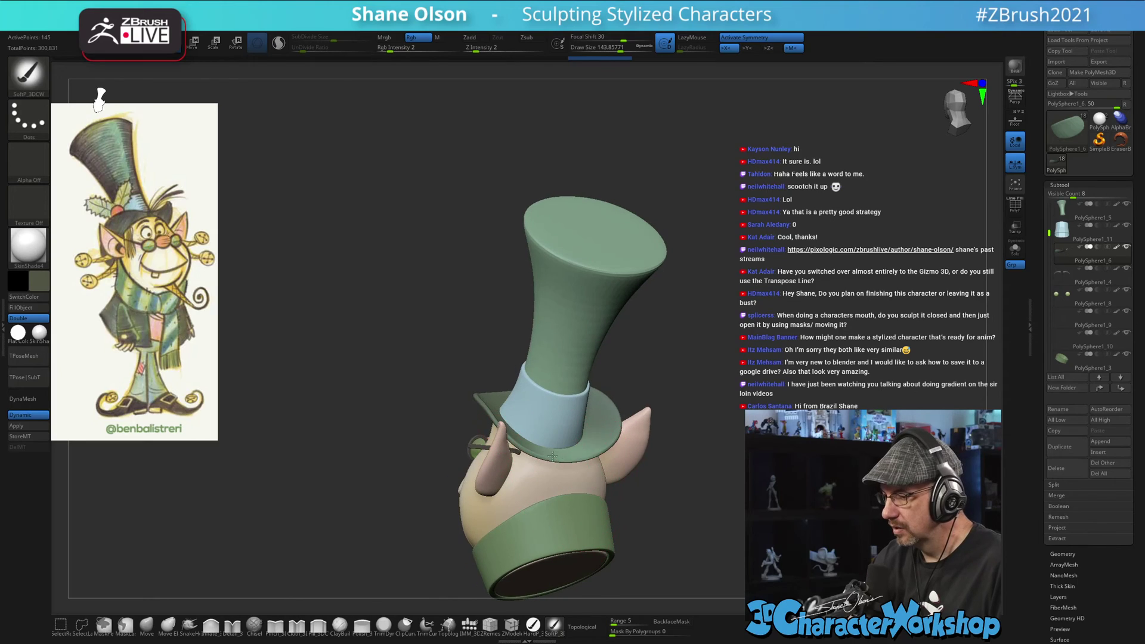
drag(669, 480, 695, 376)
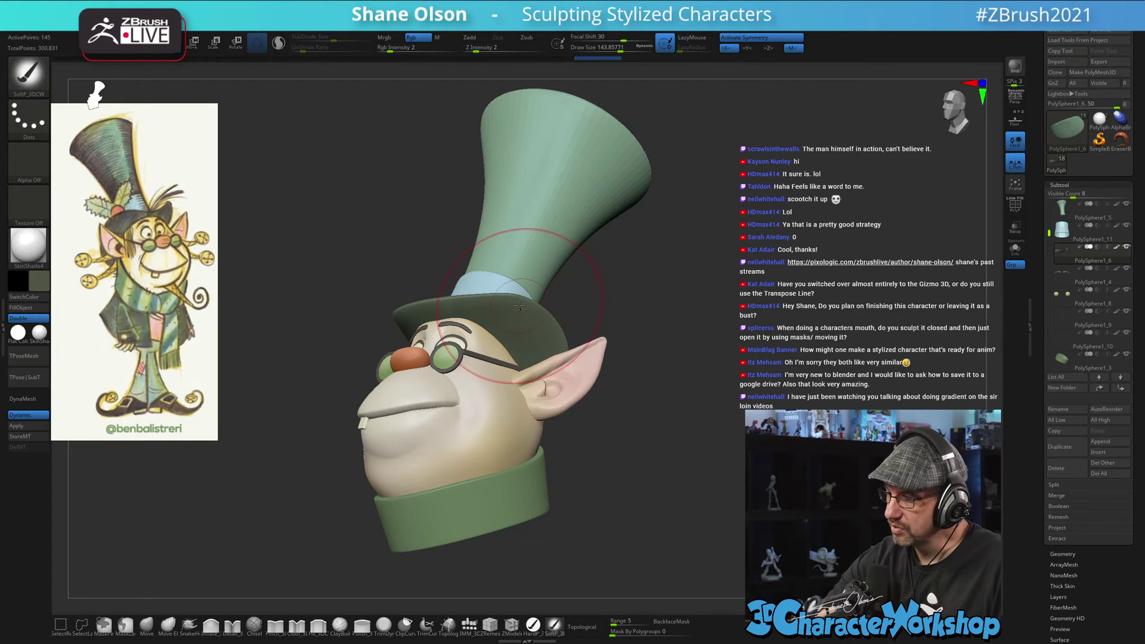
mouse_move(657, 411)
mouse_down()
mouse_move(668, 400)
mouse_move(520, 321)
mouse_up()
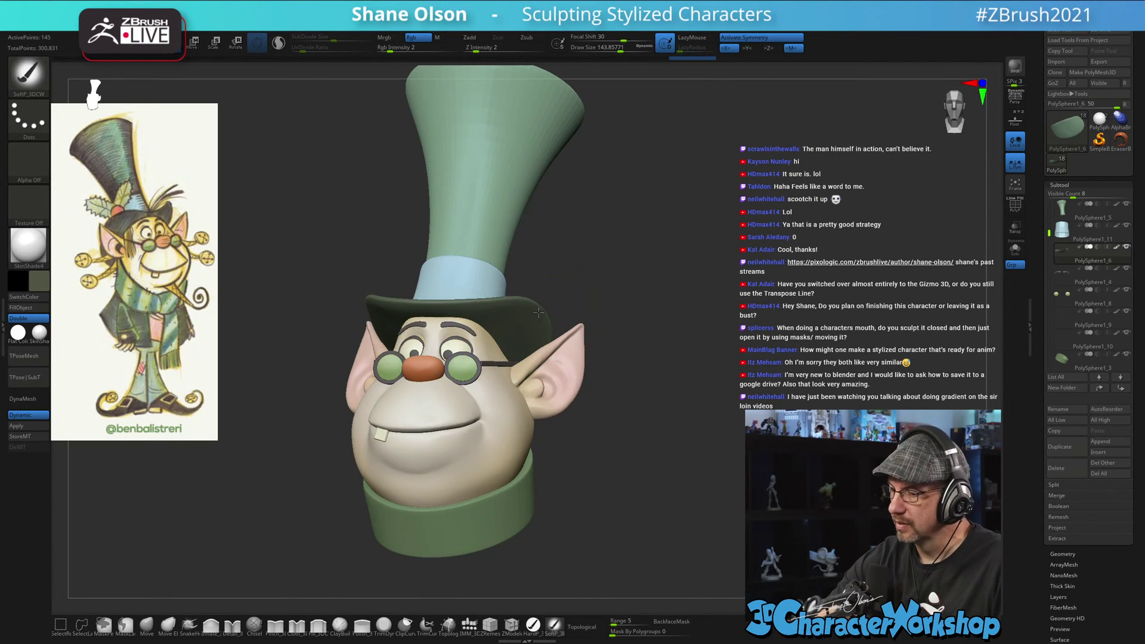
drag(641, 437, 670, 432)
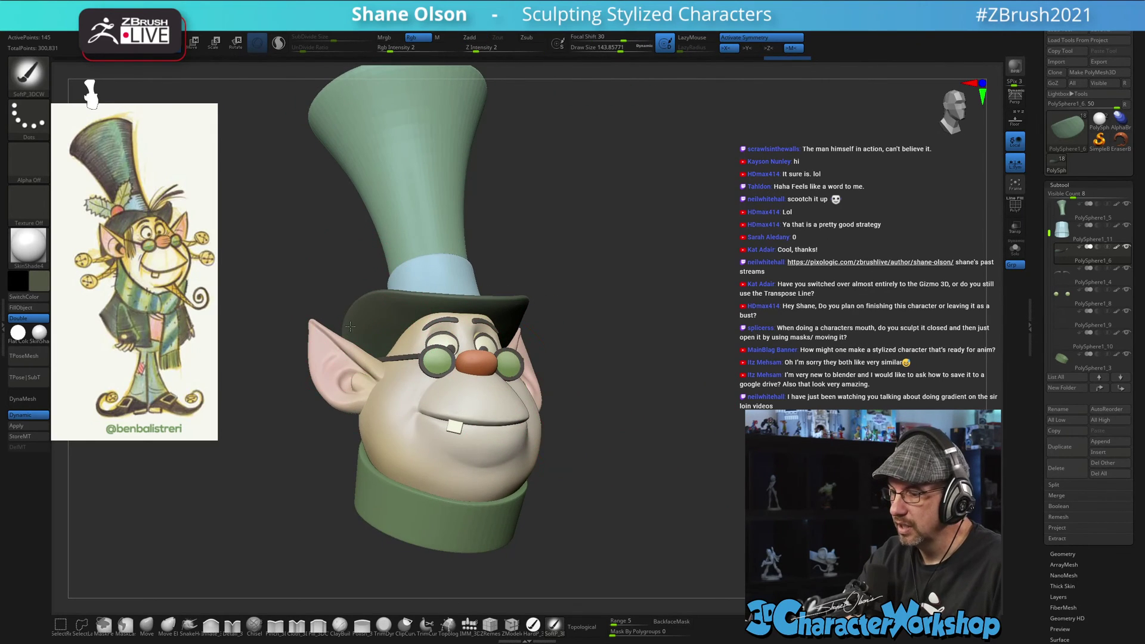
alt+drag(692, 390, 646, 435)
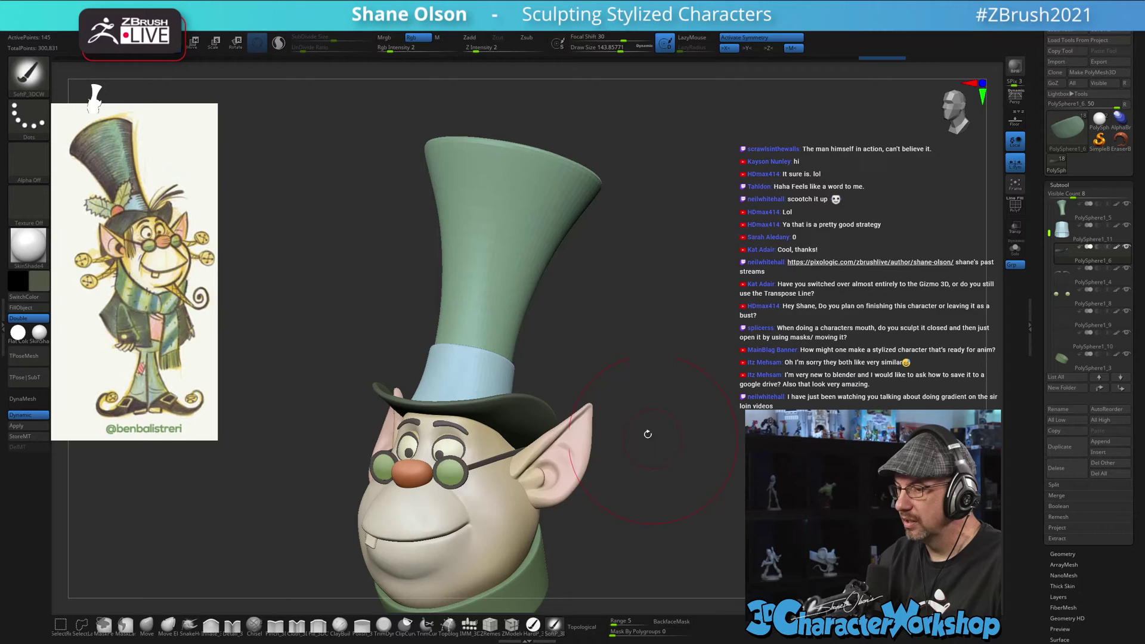
- Select the hat's tall crown and brush dark olive shading down its side from the flared top to the band
alt+click(511, 286)
key(shift+f)
key(shift+f)
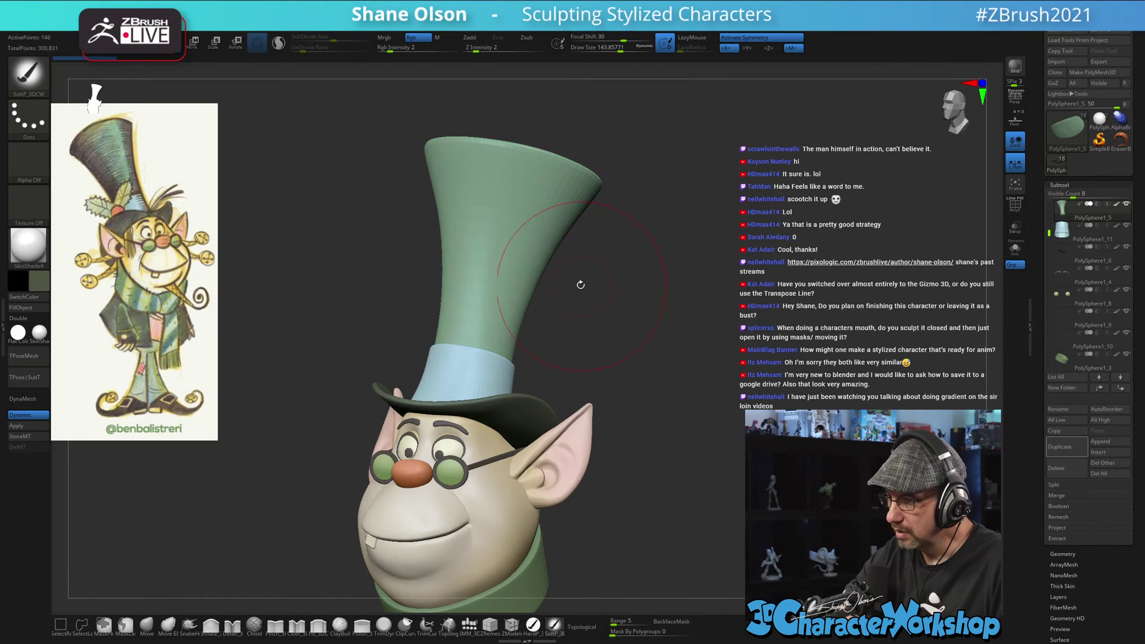
drag(537, 219, 504, 322)
mouse_move(589, 162)
mouse_down()
mouse_move(595, 174)
mouse_move(492, 334)
mouse_up()
drag(584, 172, 517, 298)
mouse_move(563, 329)
mouse_down()
mouse_move(611, 327)
mouse_move(546, 337)
mouse_up()
drag(540, 238, 511, 316)
drag(552, 186, 504, 328)
mouse_move(601, 334)
mouse_down()
mouse_move(657, 330)
mouse_move(601, 320)
mouse_move(634, 328)
mouse_move(620, 332)
mouse_up()
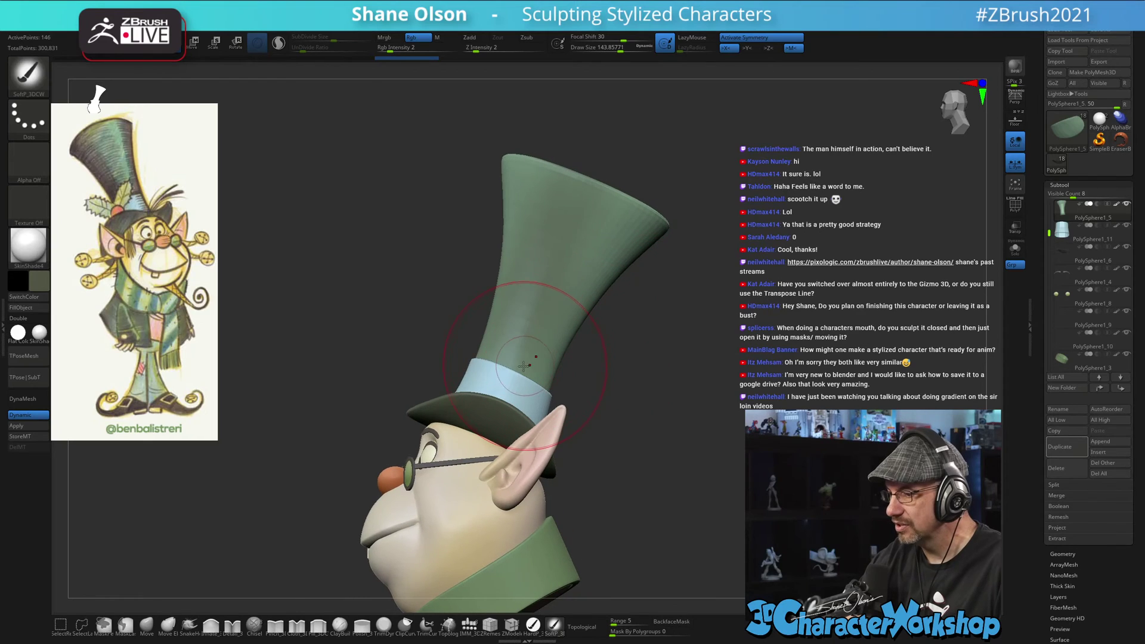
- Extend the dark olive shading around the remaining sides of the crown and down towards the band
drag(644, 194, 539, 334)
mouse_move(686, 343)
mouse_down()
mouse_move(656, 327)
mouse_move(645, 217)
mouse_up()
drag(632, 335, 682, 422)
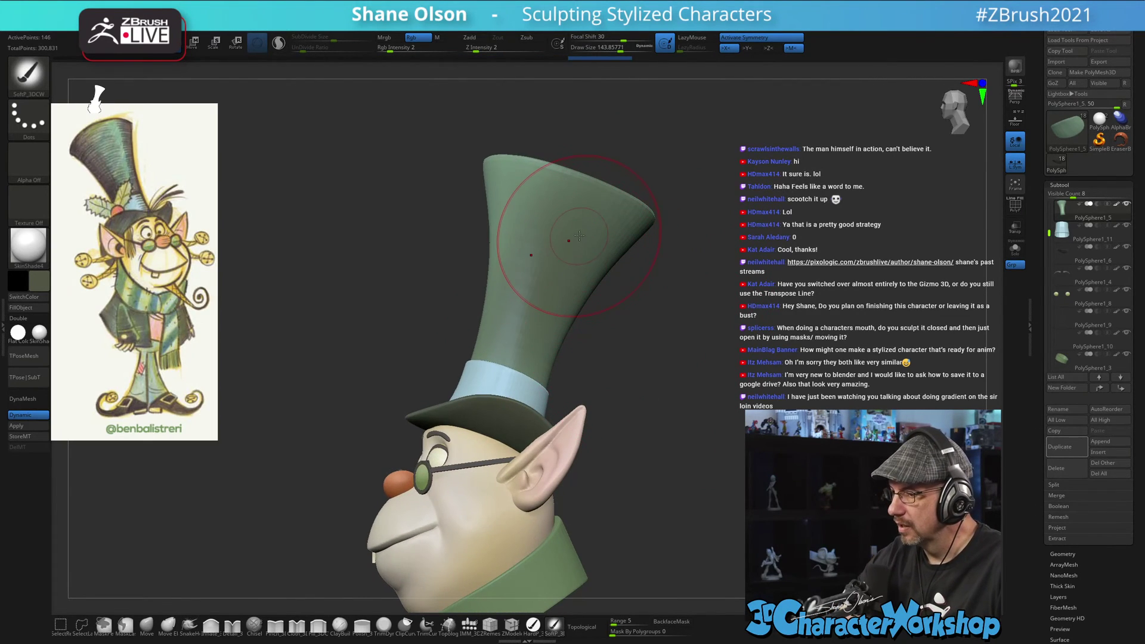
drag(589, 250, 519, 409)
drag(547, 302, 526, 361)
drag(620, 453, 690, 454)
mouse_move(681, 328)
mouse_down()
mouse_move(674, 334)
mouse_move(683, 274)
mouse_move(664, 250)
mouse_move(659, 296)
mouse_move(596, 205)
mouse_move(623, 203)
mouse_move(626, 301)
mouse_move(623, 292)
mouse_move(663, 346)
mouse_move(565, 265)
mouse_up()
- Reduce the draw size to about 106 and darken the narrow lower part of the crown above the band
key(s)
drag(607, 215, 554, 242)
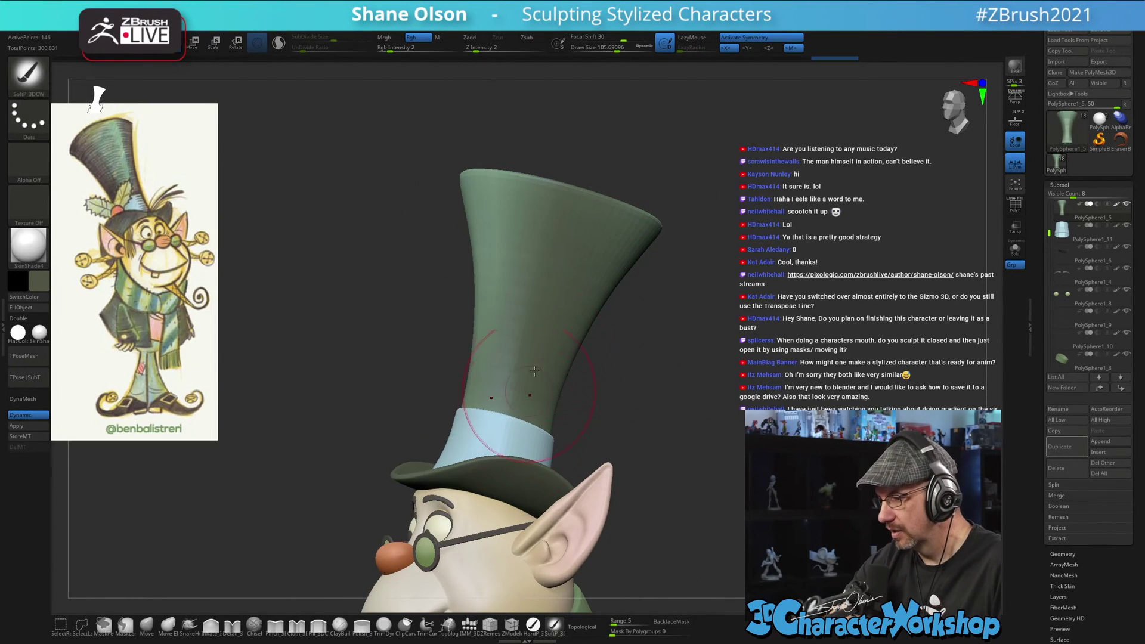
mouse_move(647, 433)
shift+mouse_down()
mouse_move(703, 449)
mouse_move(618, 359)
shift+mouse_up()
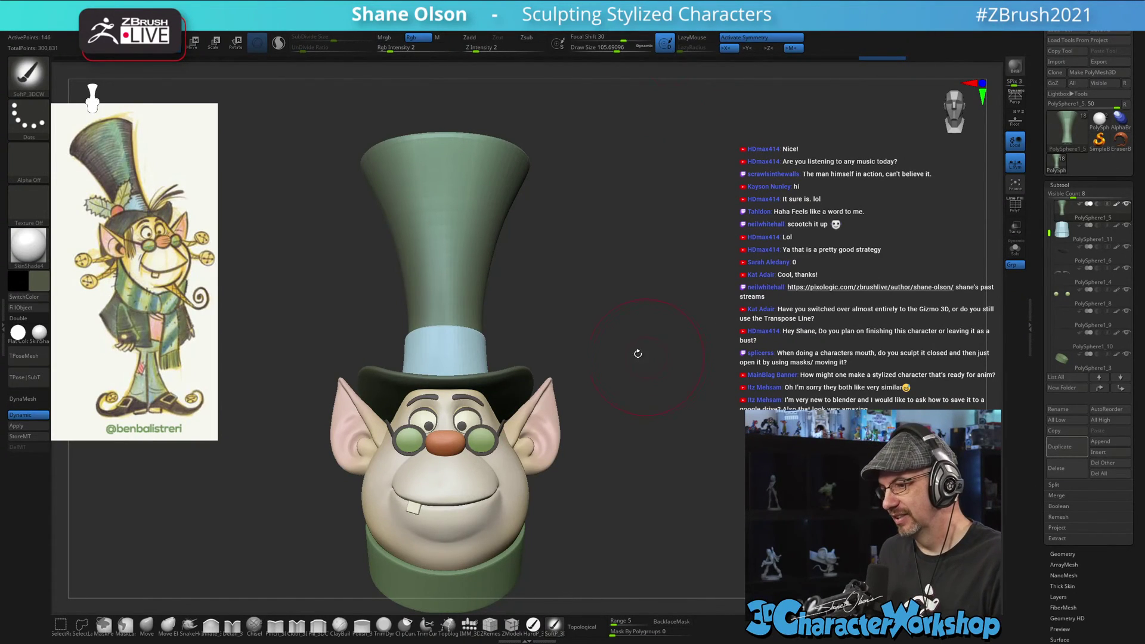
mouse_move(573, 297)
mouse_down()
mouse_move(649, 257)
mouse_move(745, 238)
mouse_move(727, 234)
mouse_up()
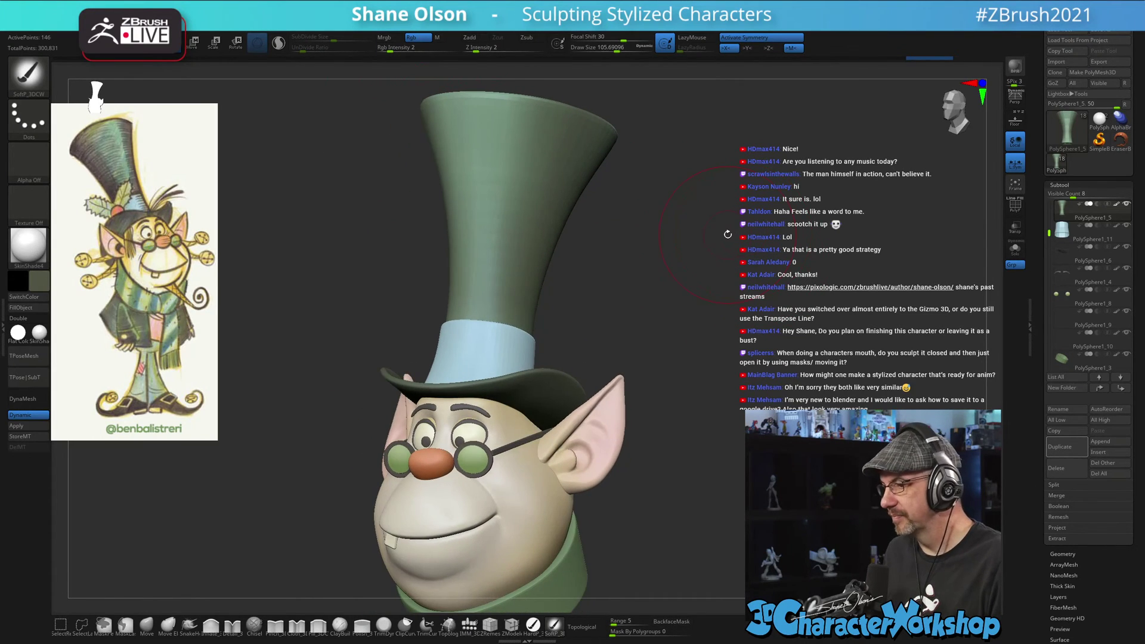
mouse_move(685, 325)
mouse_down()
mouse_move(616, 332)
mouse_move(645, 279)
mouse_move(636, 261)
mouse_move(555, 299)
mouse_up()
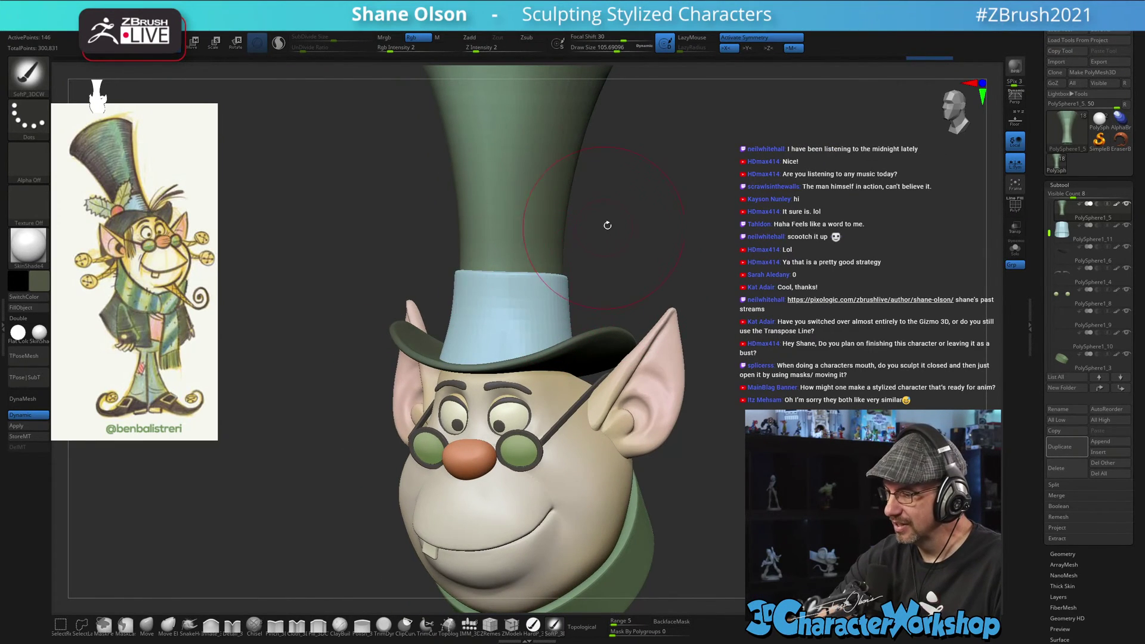
- Show the crown's wireframe, select the light-blue hat band and hide the wireframe again
key(shift+f)
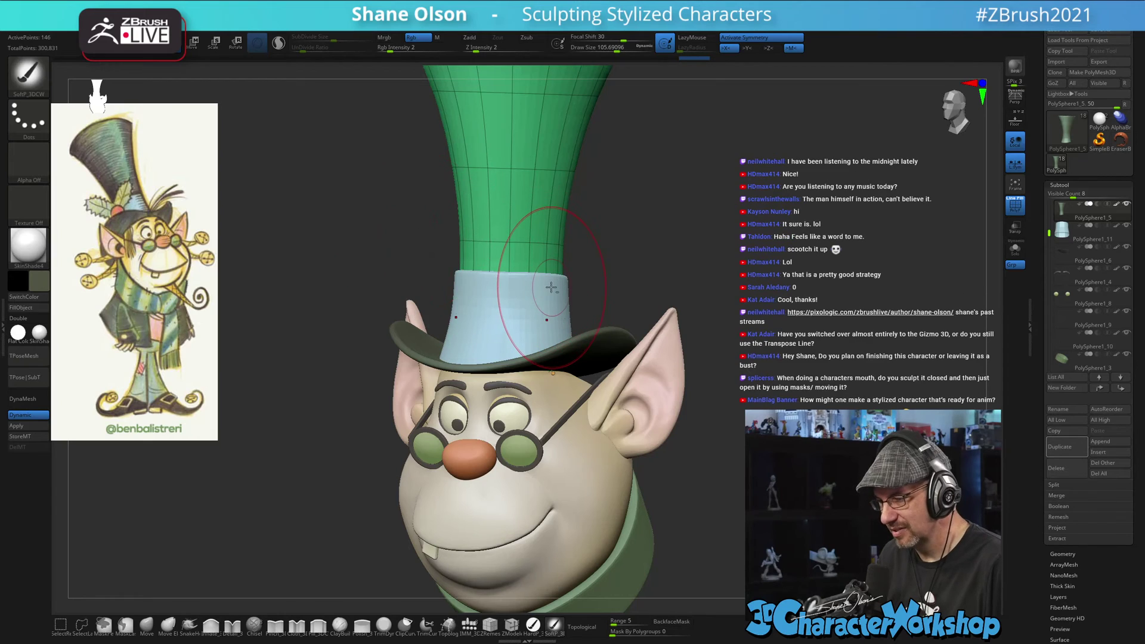
alt+click(519, 287)
shift+drag(665, 253, 669, 251)
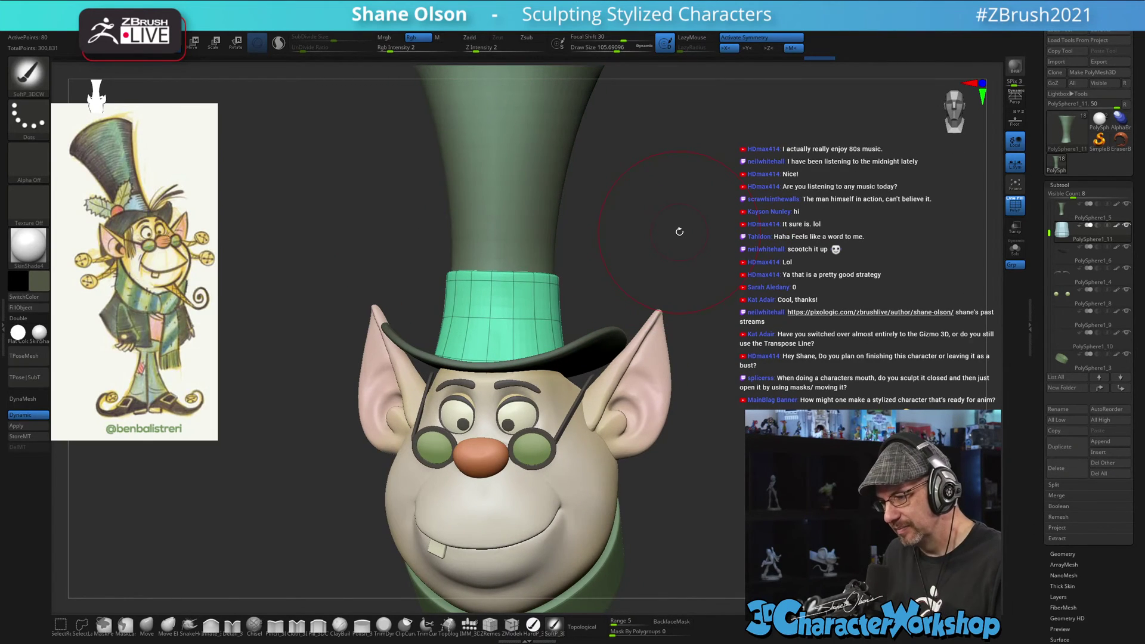
key(shift+f)
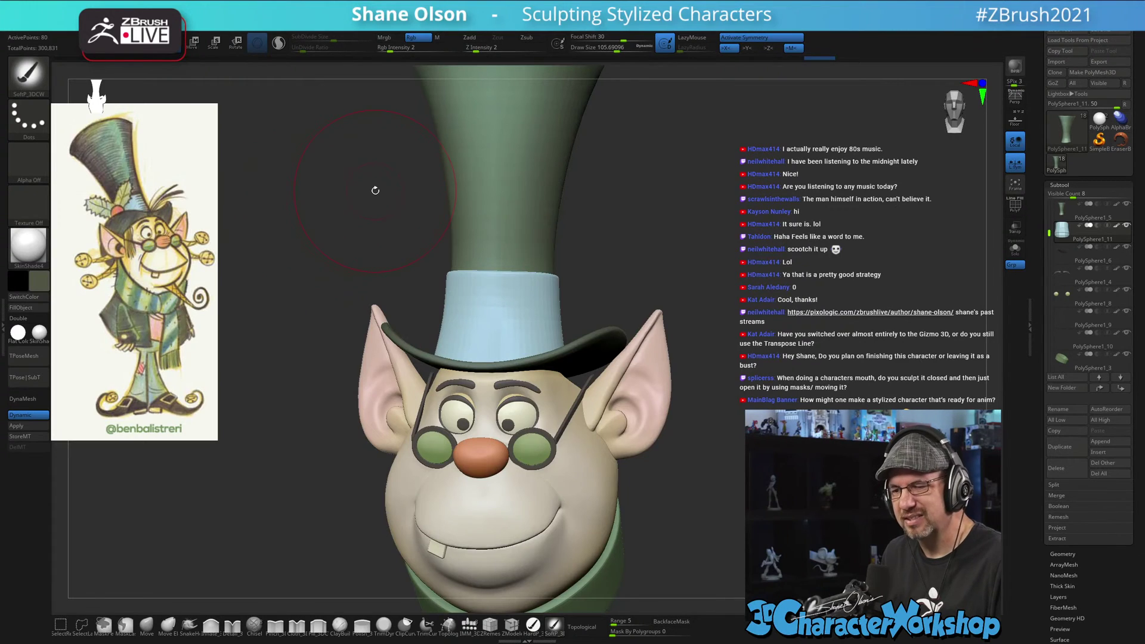
- Sample several tones from the reference drawing in Spotlight, ending with a muted grey-green as the paint colour
drag(375, 190, 334, 201)
key(shift+z)
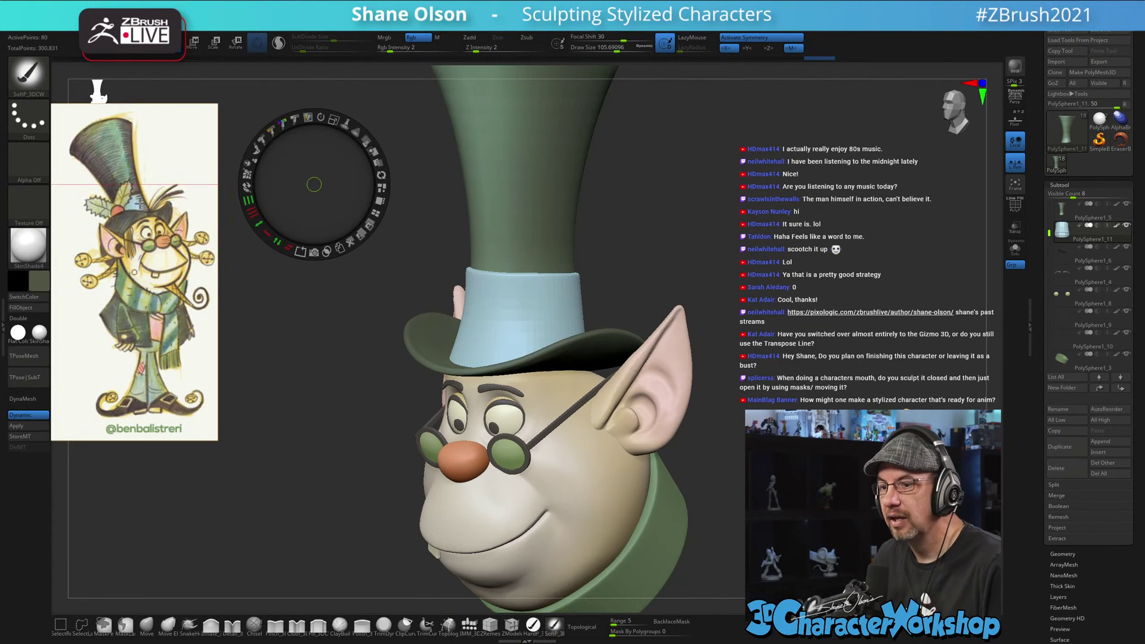
key(c)
key(c)
key(c)
key(c)
key(c)
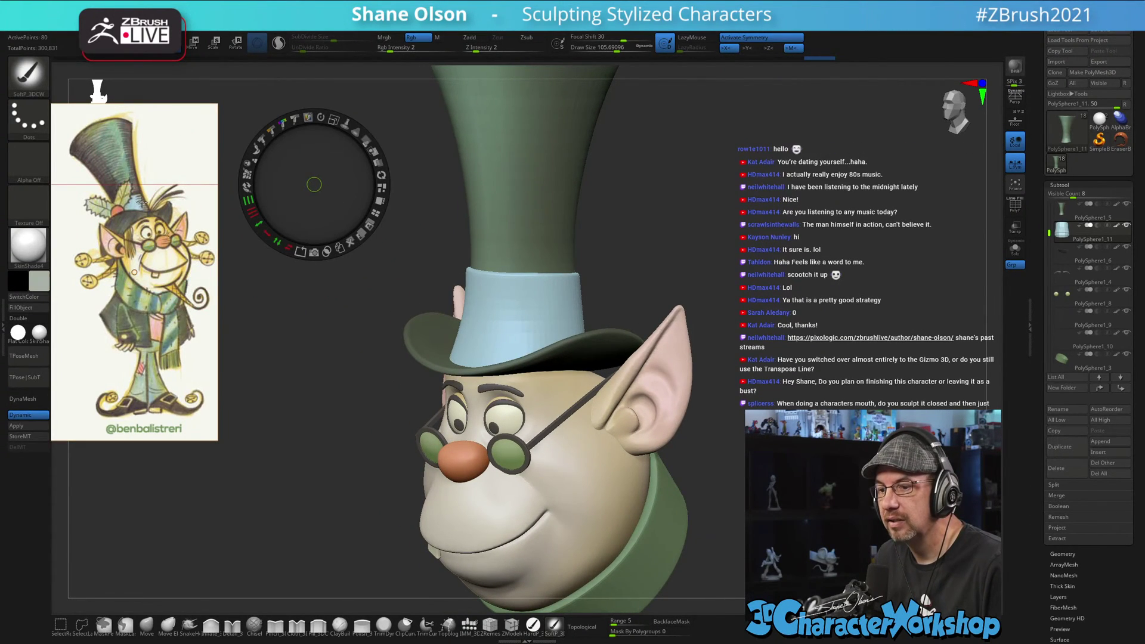
key(c)
key(c)
key(c)
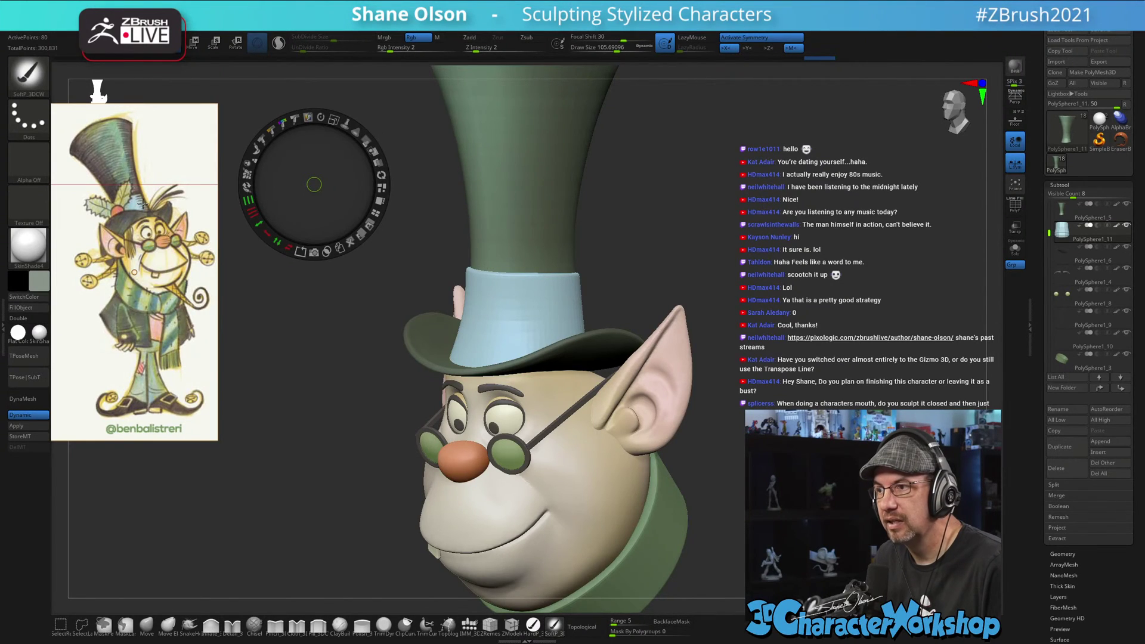
key(shift+z)
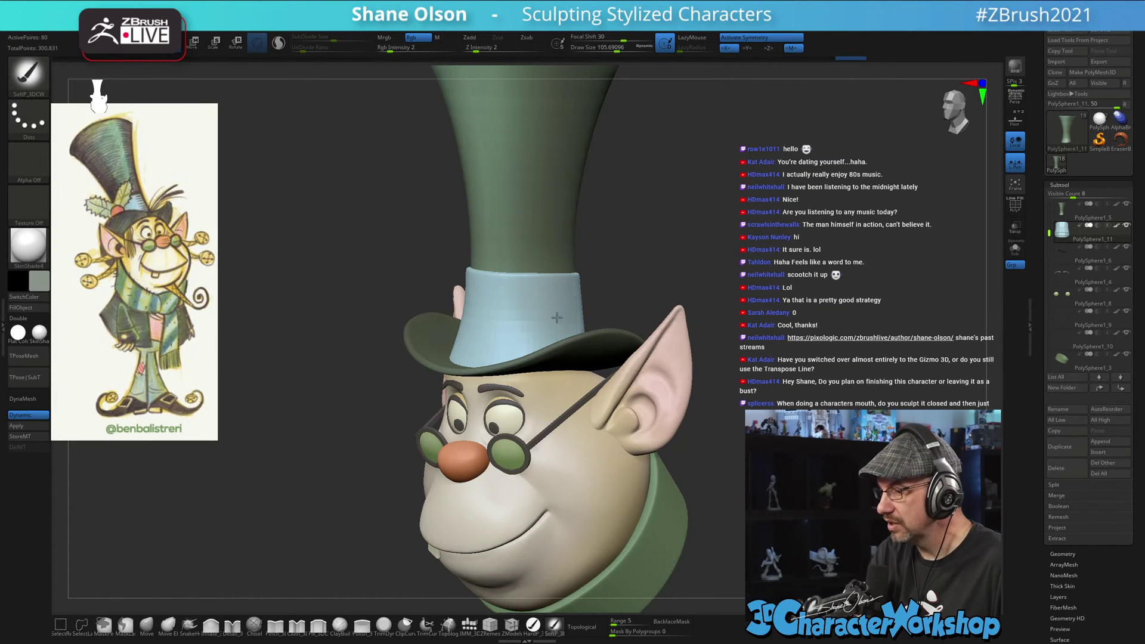
- Brush muted grey-green shading around the light-blue hat band from the front, side and rear
drag(751, 320, 596, 286)
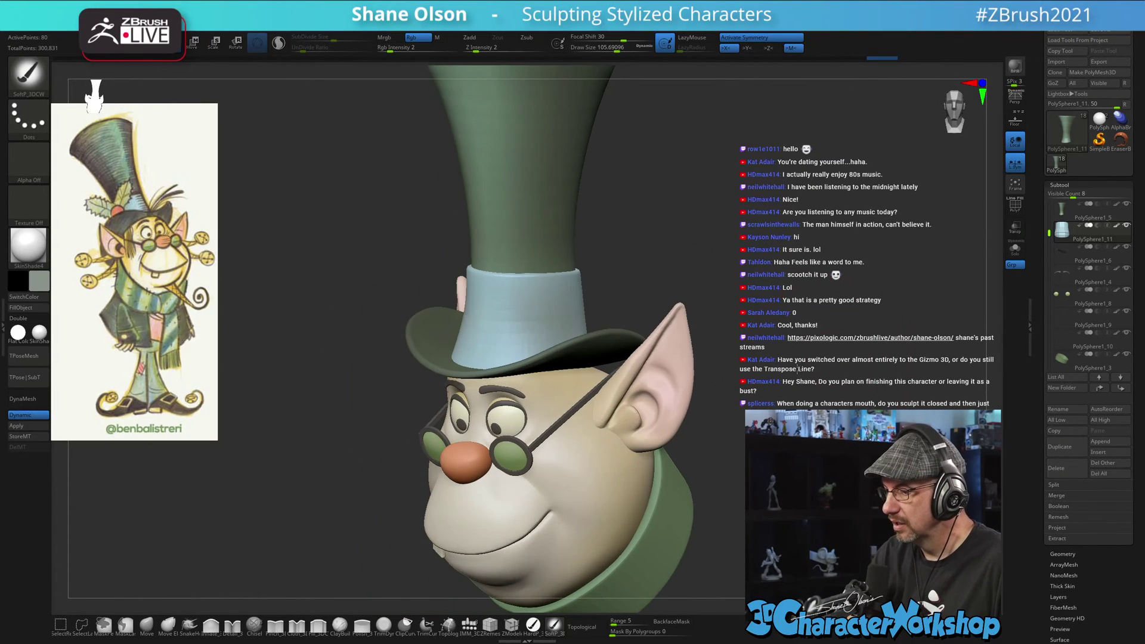
right_drag(539, 269, 551, 358)
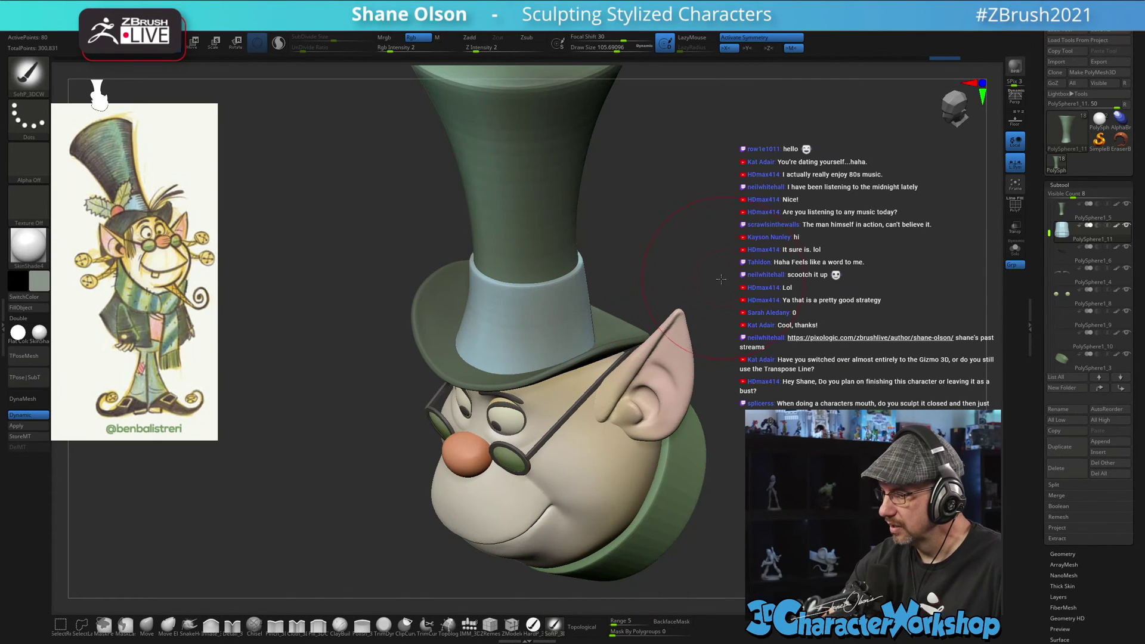
right_drag(571, 314, 603, 277)
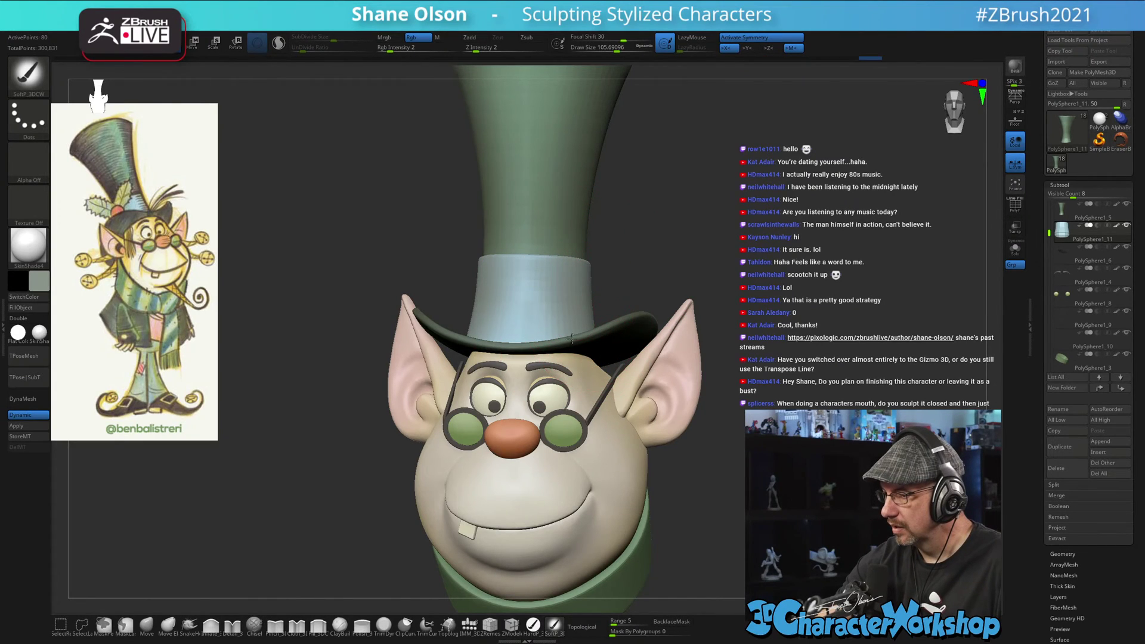
mouse_move(576, 312)
right_down()
mouse_move(634, 328)
mouse_move(628, 281)
right_up()
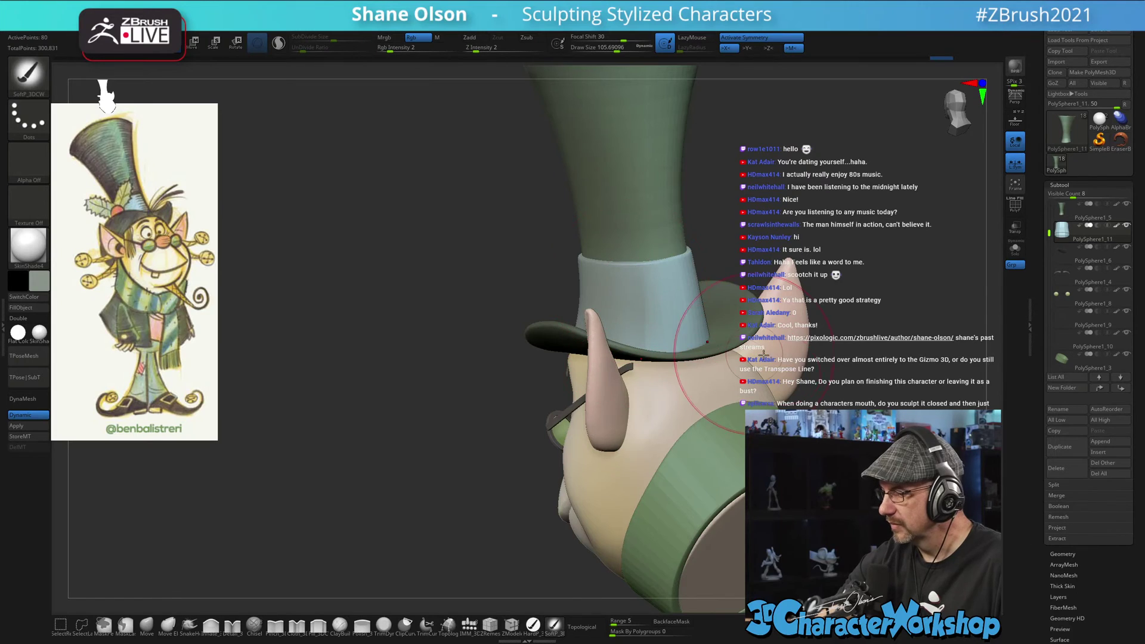
mouse_move(664, 356)
right_down()
mouse_move(863, 412)
mouse_move(924, 418)
right_up()
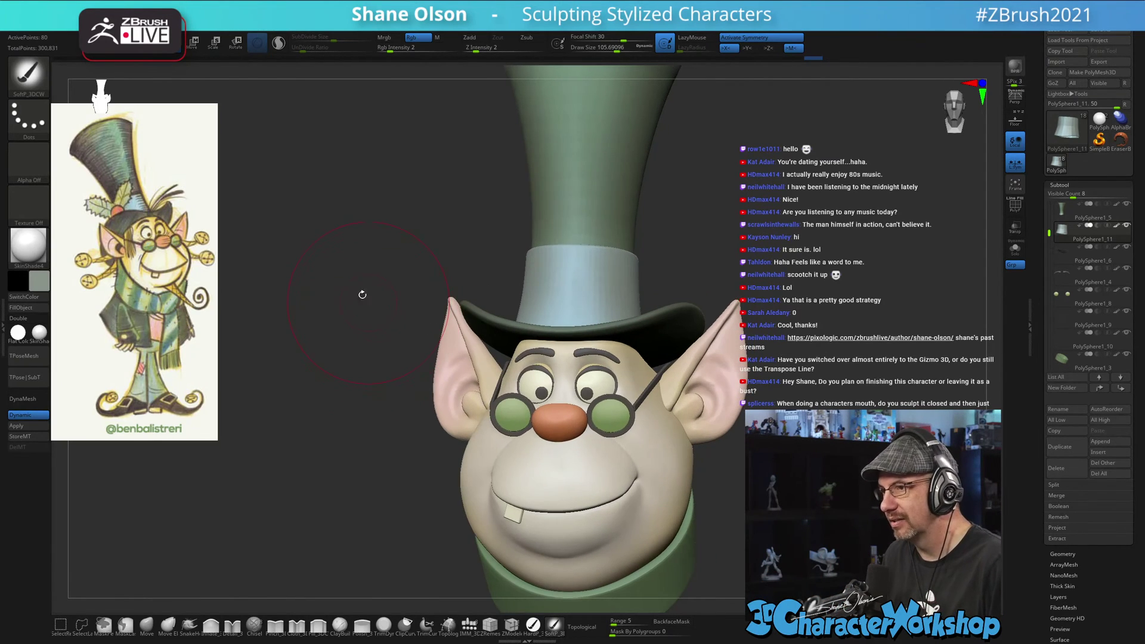
mouse_move(365, 301)
mouse_down()
mouse_move(822, 236)
mouse_move(775, 268)
mouse_move(732, 336)
mouse_move(737, 286)
mouse_up()
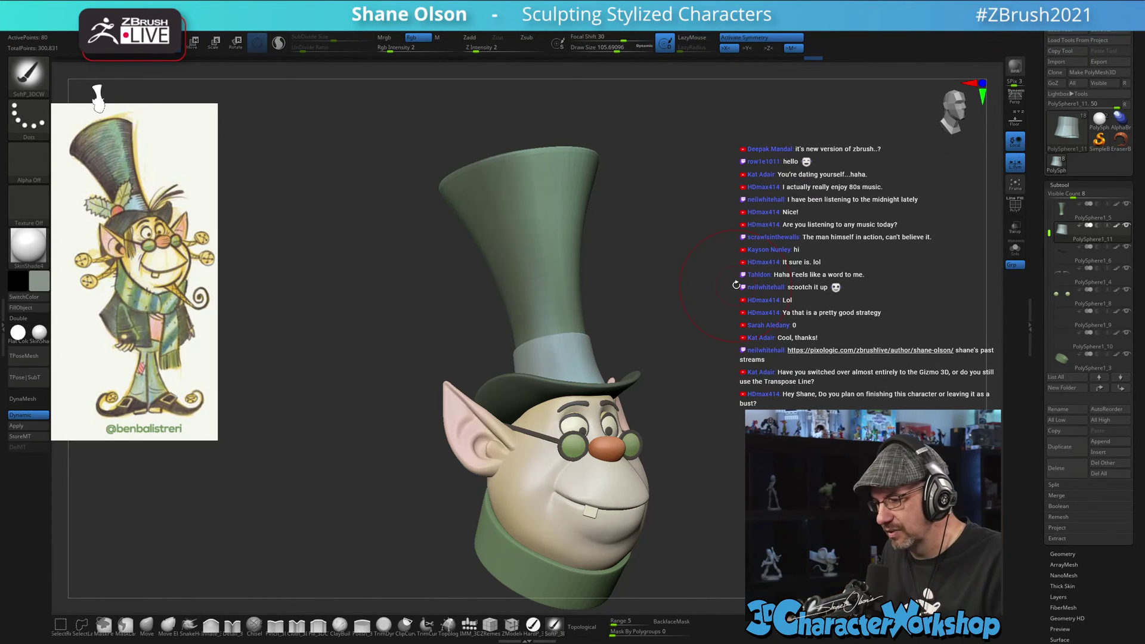
mouse_move(735, 285)
mouse_down()
mouse_move(740, 312)
mouse_move(705, 310)
mouse_move(733, 308)
mouse_move(787, 443)
mouse_move(785, 263)
mouse_move(776, 271)
mouse_move(778, 343)
mouse_move(802, 265)
mouse_up()
- Select the elf's tooth and sample a warm cream as the paint colour
key(s)
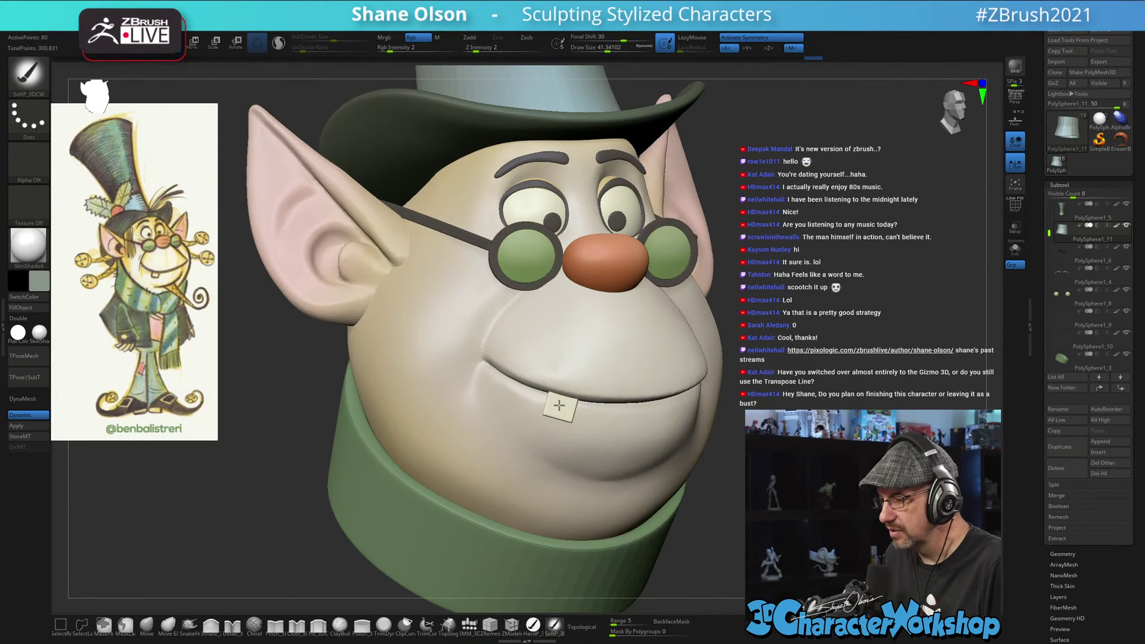
alt+click(558, 406)
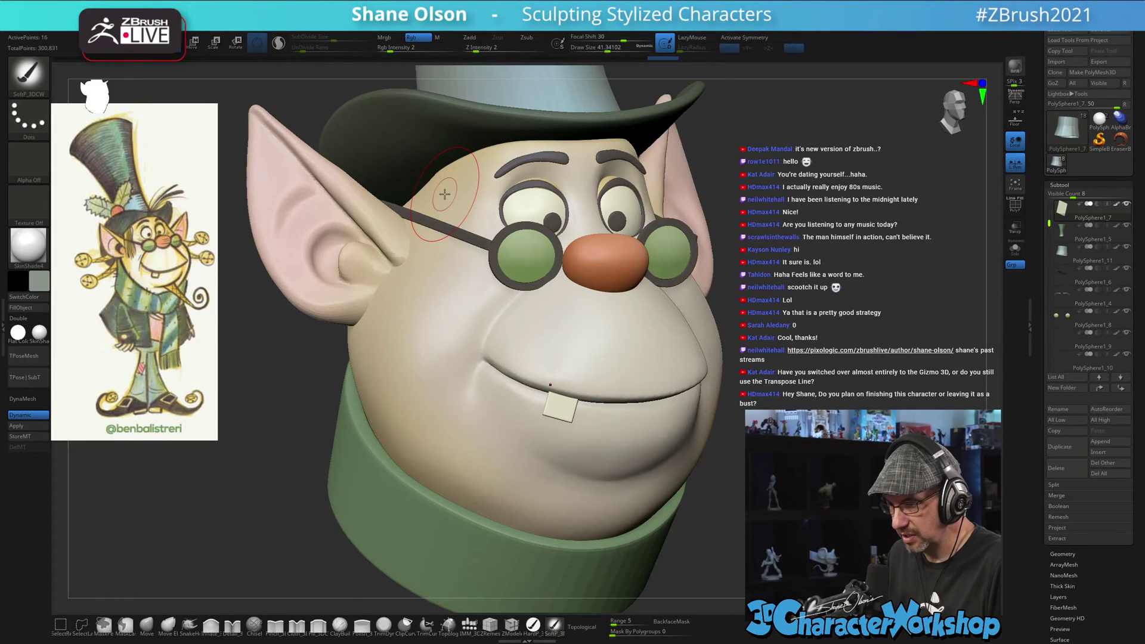
key(c)
- Reduce the draw size to about 19 and check the tooth's wireframe before hiding it again
key(s)
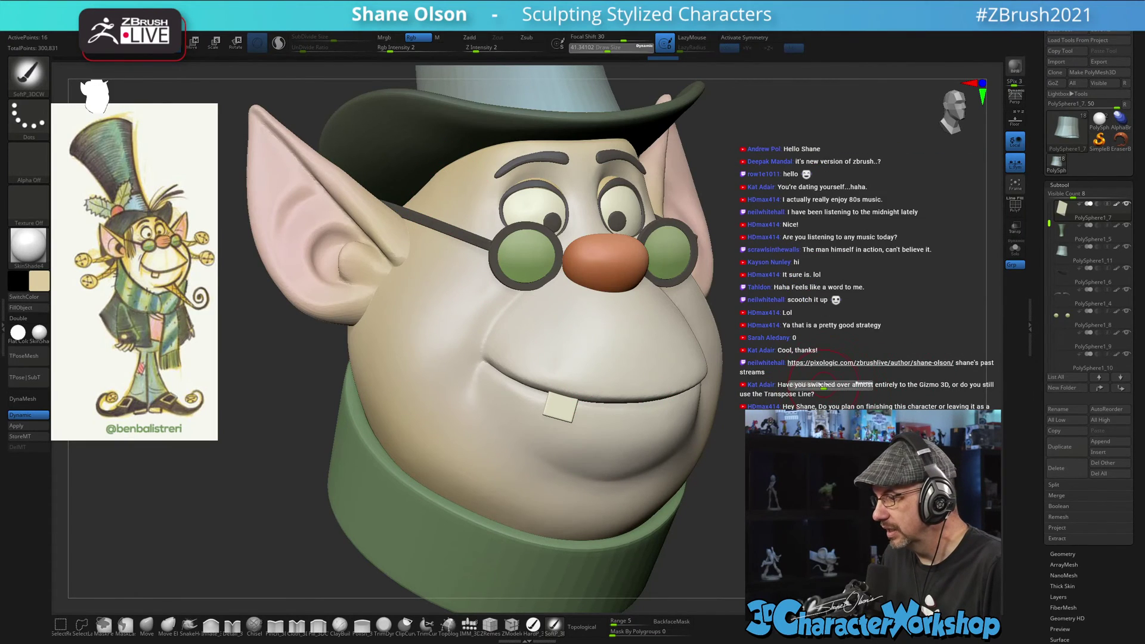
drag(830, 386, 826, 386)
key(s)
drag(737, 453, 733, 454)
key(shift+f)
key(shift+f)
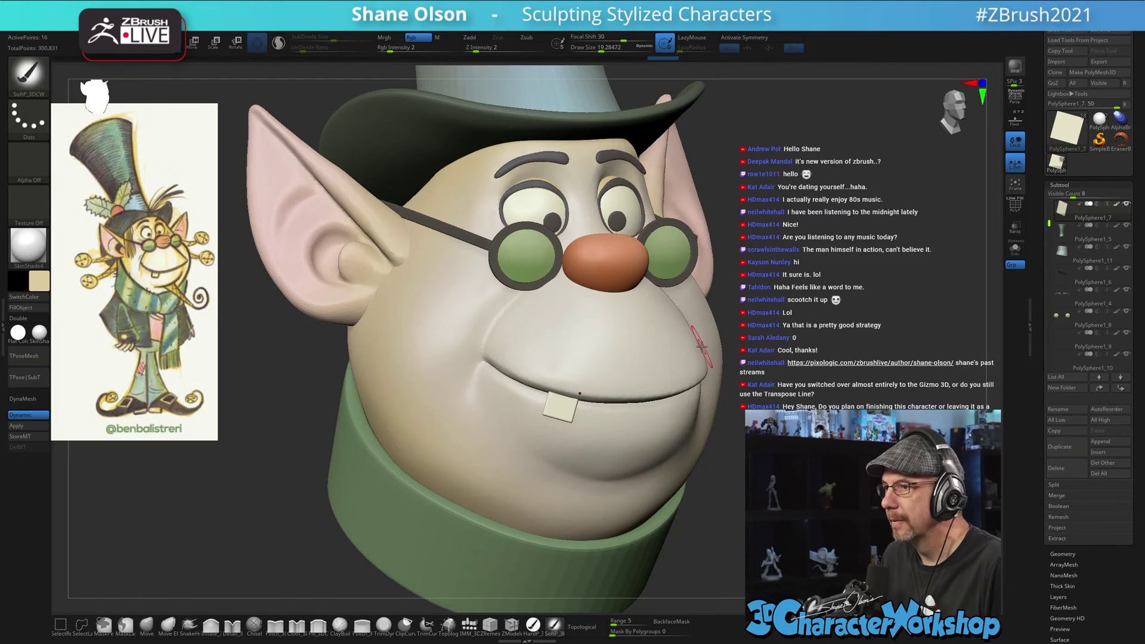
- Reduce the draw size to about 16 and brush warm cream shading along the tooth's upper edge, where it meets the lip
mouse_move(736, 450)
mouse_down()
mouse_move(742, 418)
mouse_move(744, 433)
mouse_up()
key(s)
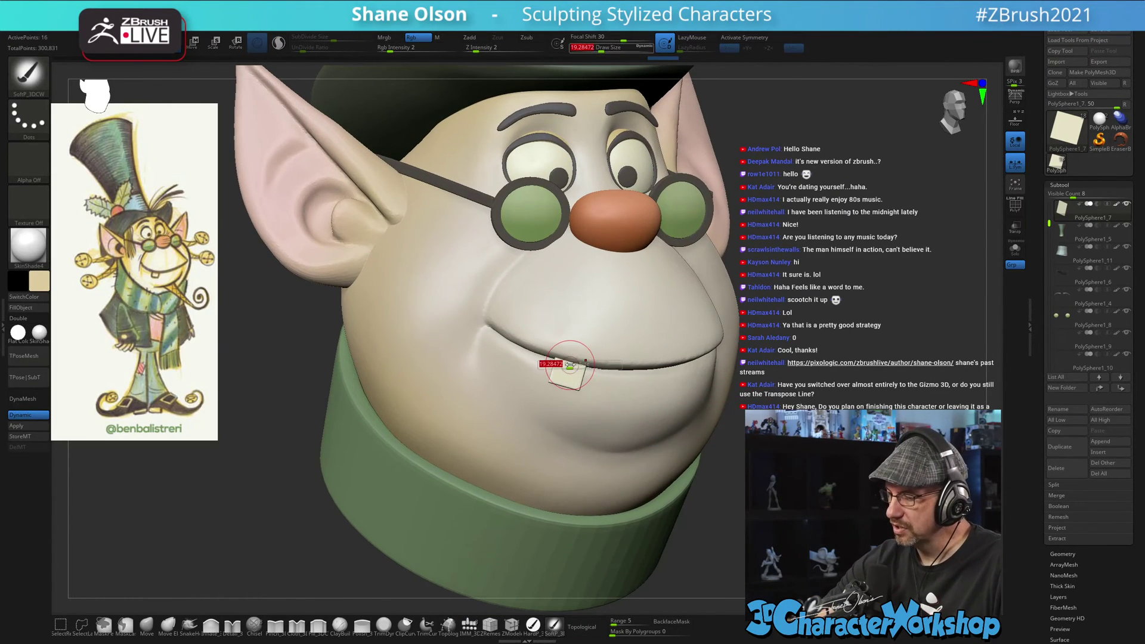
drag(560, 366, 558, 366)
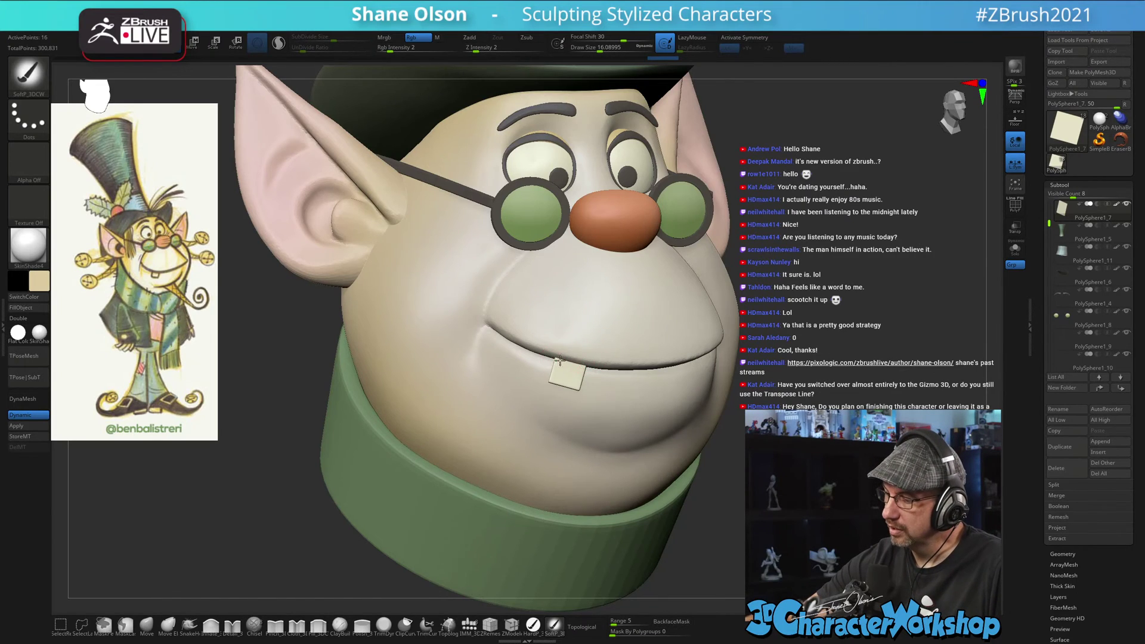
click(561, 361)
drag(584, 363, 565, 364)
drag(744, 389, 690, 383)
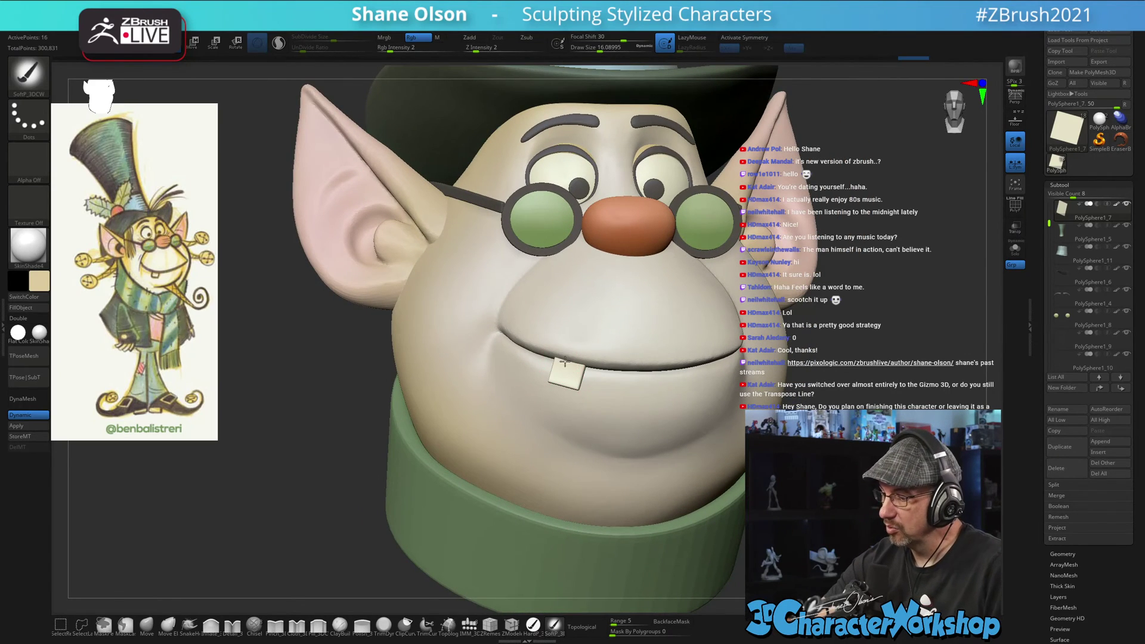
mouse_move(557, 378)
mouse_down()
mouse_move(570, 381)
mouse_move(514, 383)
mouse_move(629, 389)
mouse_up()
- Select the ears, nudge their uniform scale slightly with the gizmo and return to the paint brush
ctrl+right_drag(627, 379, 554, 301)
alt+right_drag(555, 301, 549, 334)
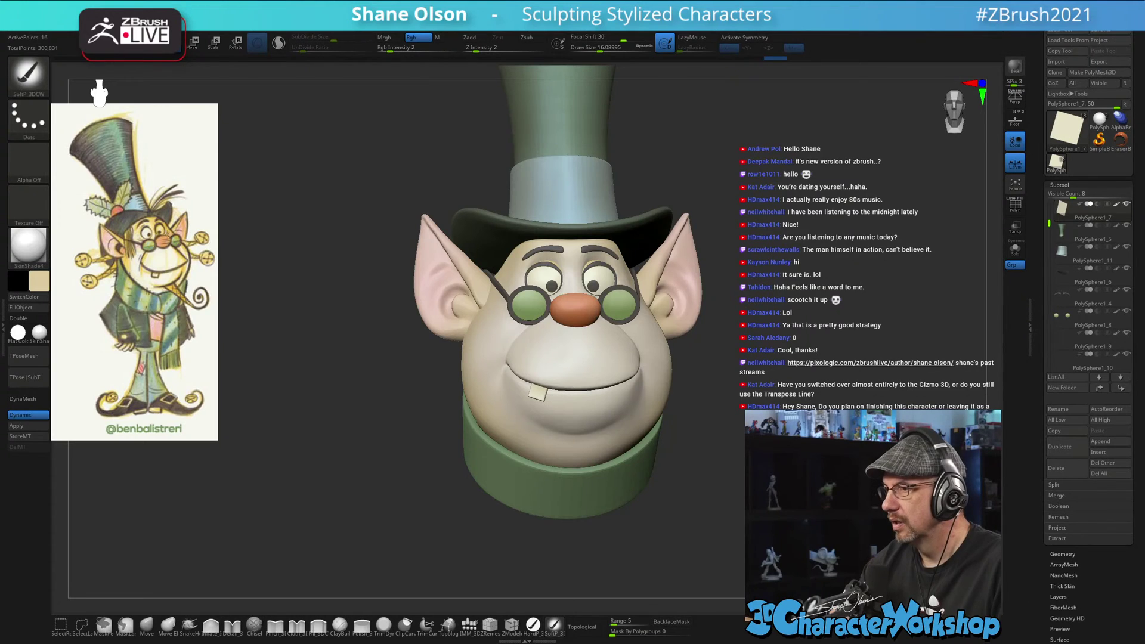
ctrl+right_drag(746, 493, 733, 437)
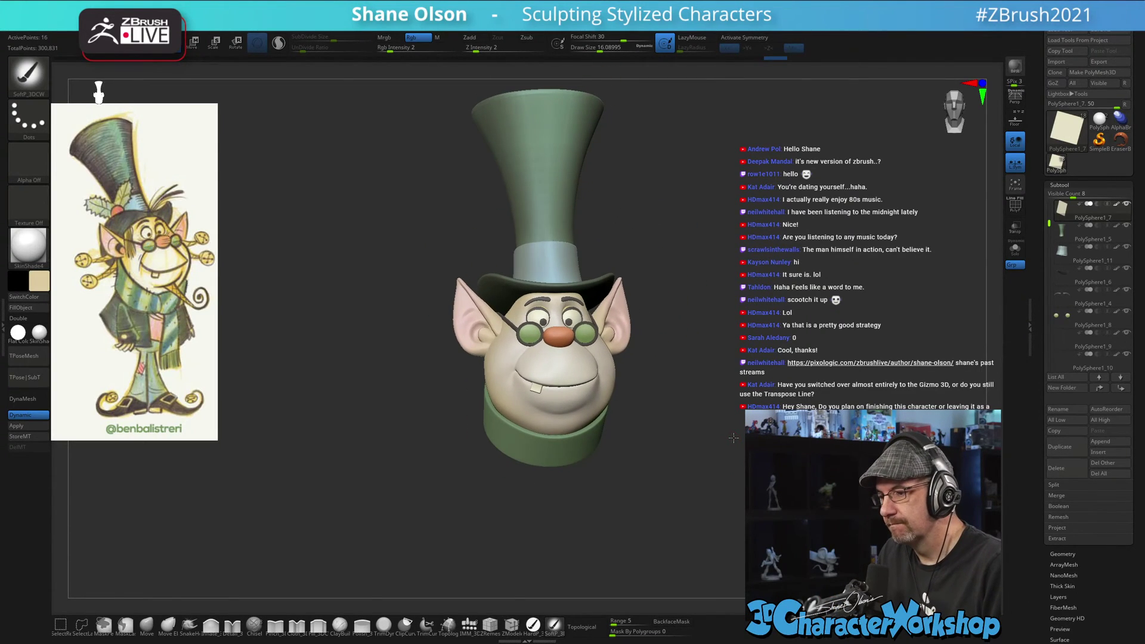
ctrl+right_drag(721, 392, 717, 453)
alt+click(455, 315)
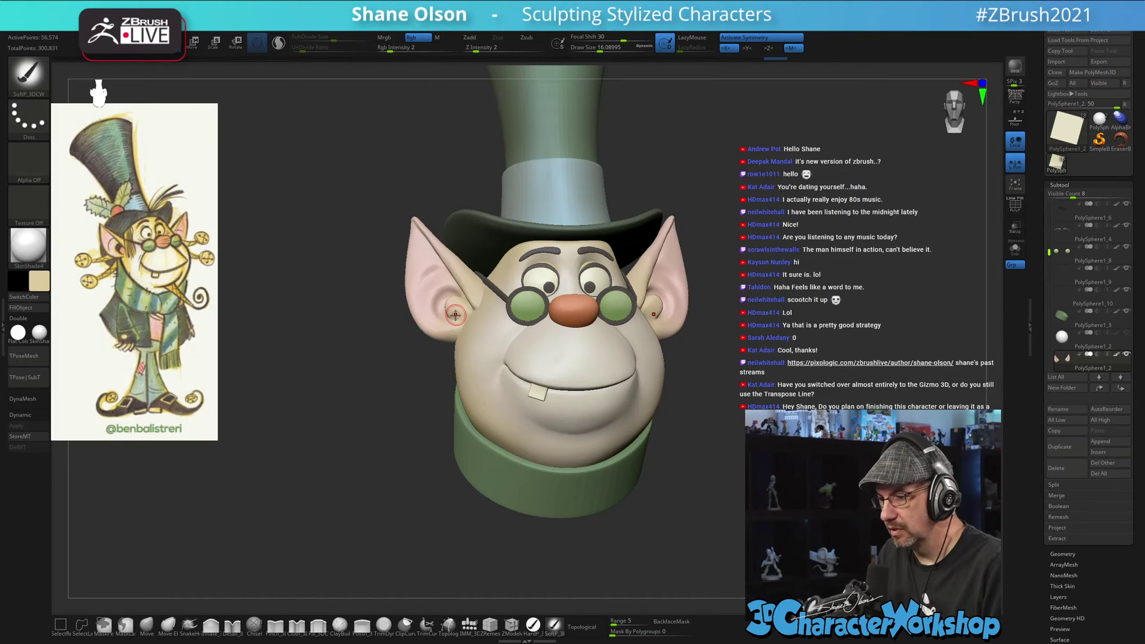
key(w)
right_drag(757, 330, 742, 343)
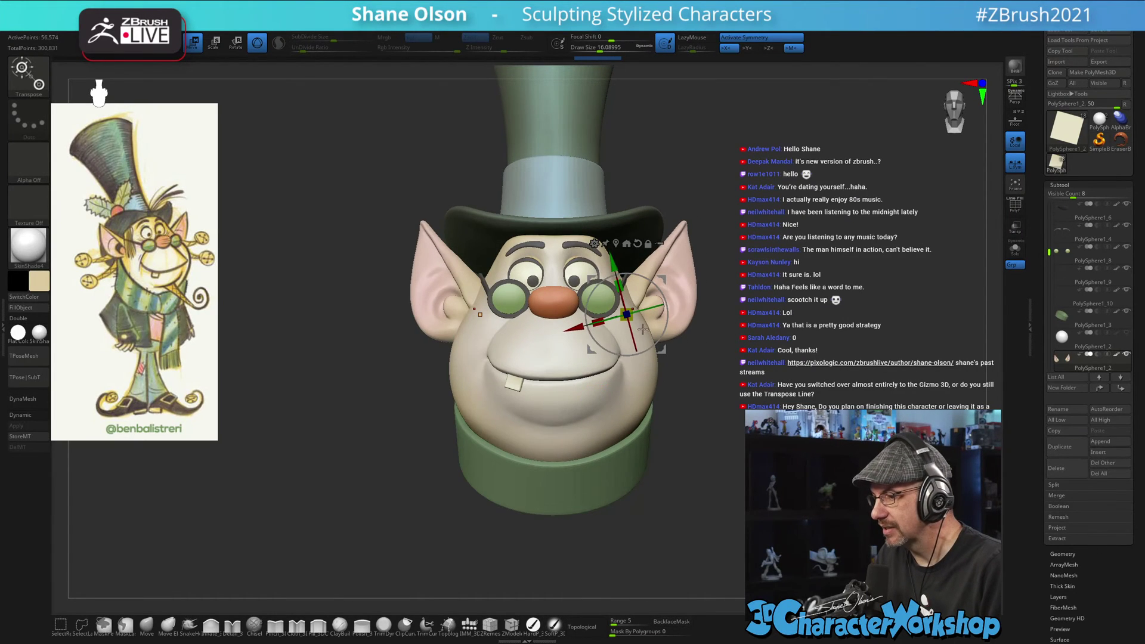
mouse_move(642, 329)
right_down()
mouse_move(704, 351)
mouse_move(631, 321)
right_up()
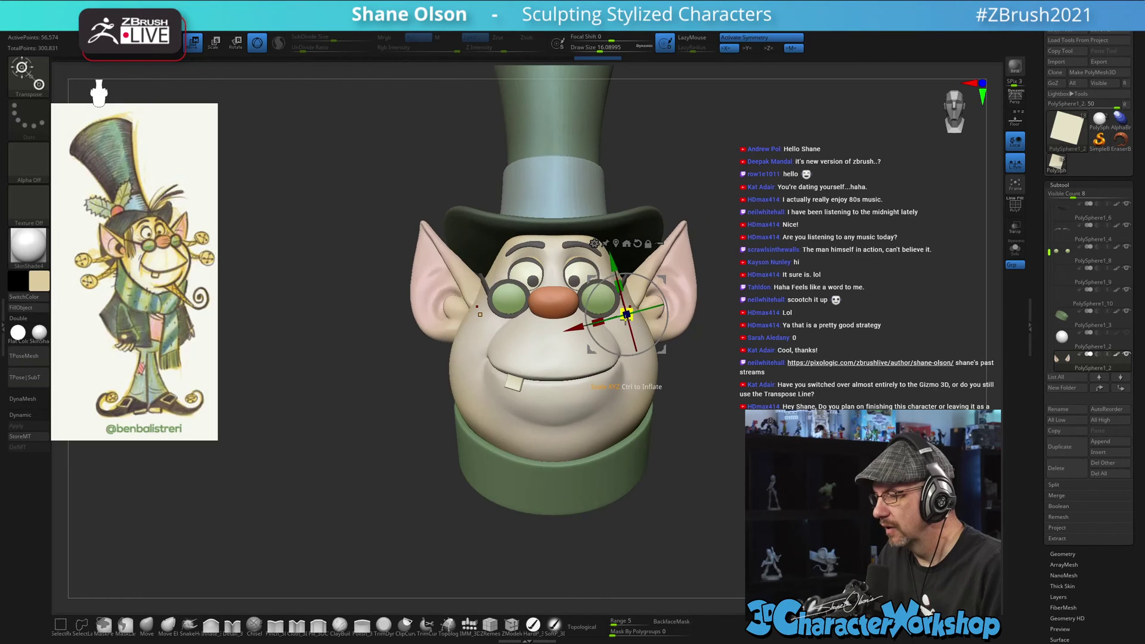
drag(626, 314, 626, 316)
drag(744, 377, 784, 357)
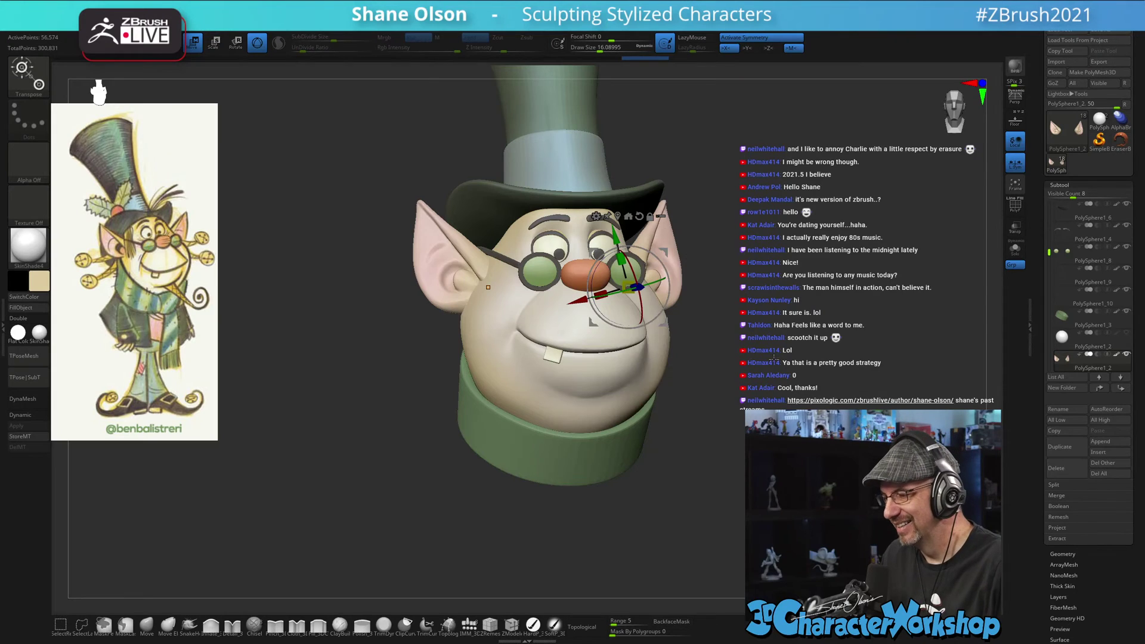
mouse_move(773, 357)
mouse_down()
mouse_move(751, 357)
mouse_move(851, 335)
mouse_move(776, 344)
mouse_up()
key(q)
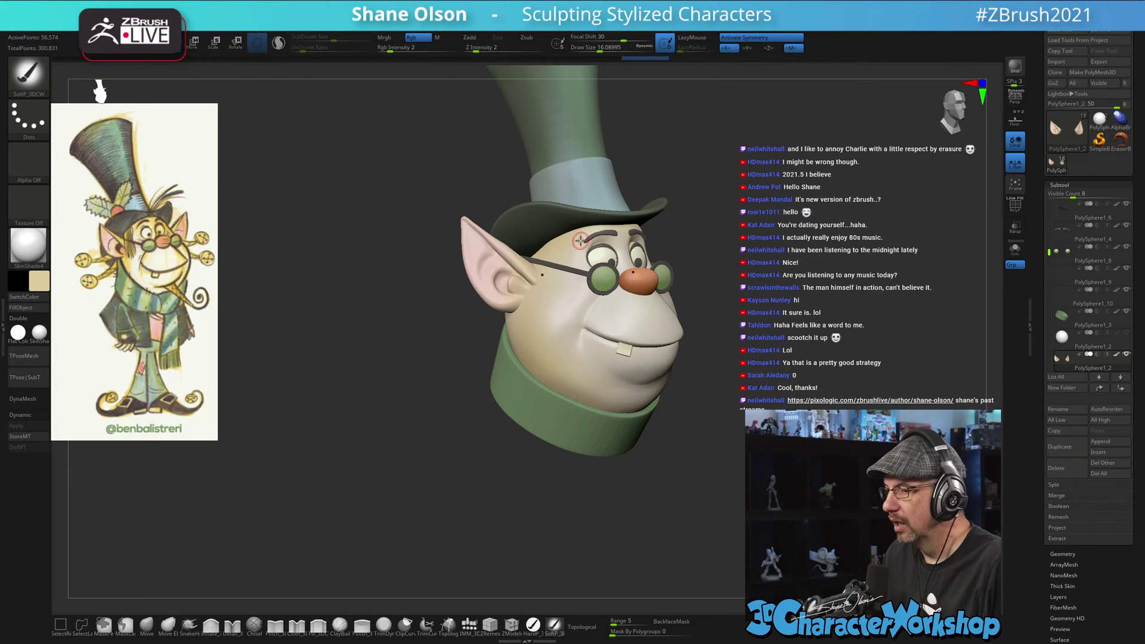
- Examine the painted head from profile, front and three-quarter angles against the reference drawing
mouse_move(765, 264)
mouse_down()
mouse_move(719, 280)
mouse_move(746, 260)
mouse_up()
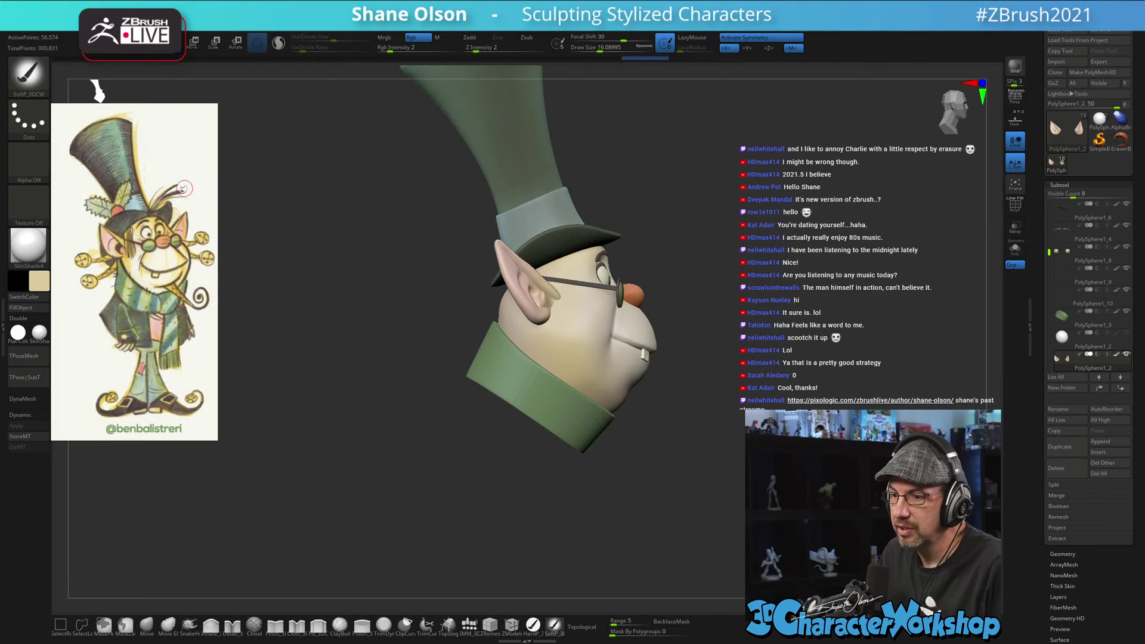
shift+drag(816, 300, 749, 317)
key(s)
click(727, 322)
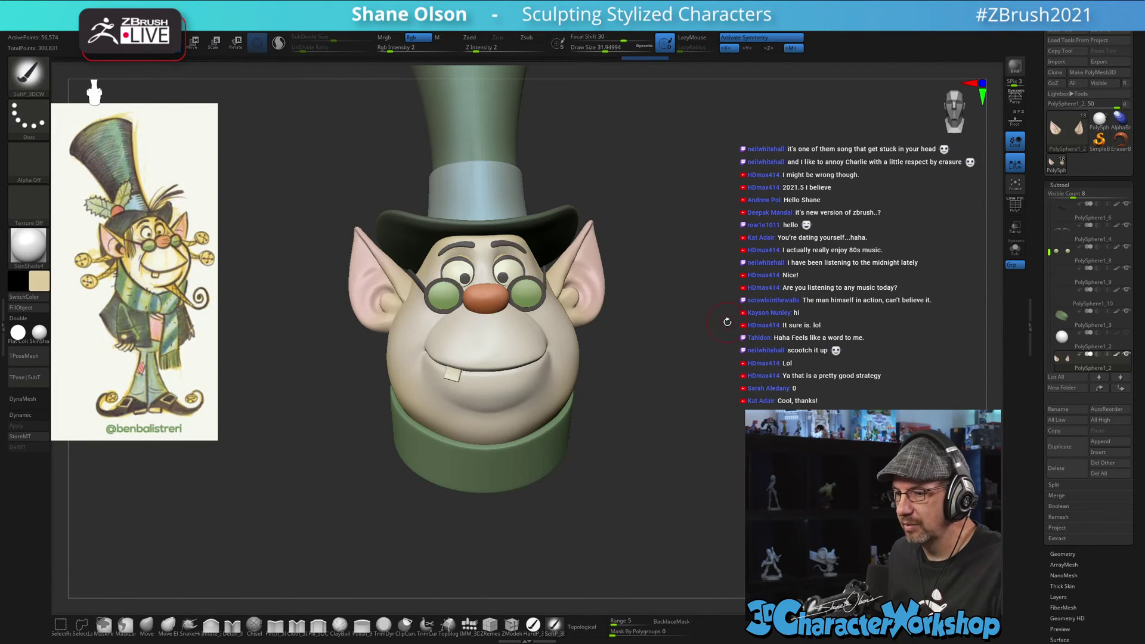
mouse_move(725, 322)
mouse_down()
mouse_move(752, 321)
mouse_move(754, 309)
mouse_up()
key(s)
click(749, 321)
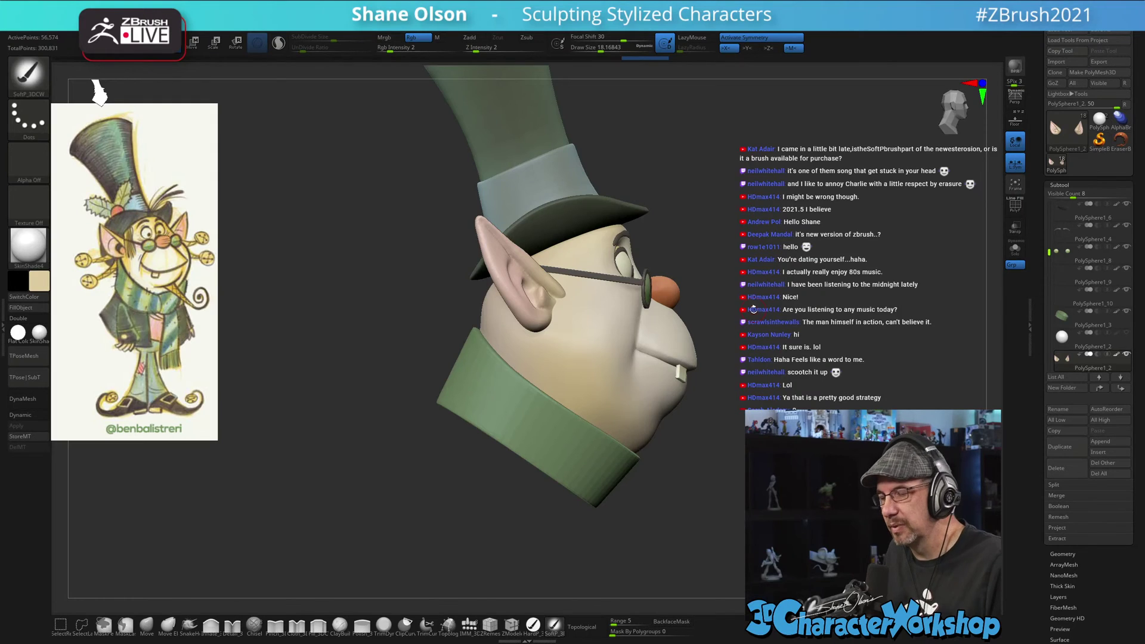
key(s)
click(764, 305)
drag(783, 327, 760, 332)
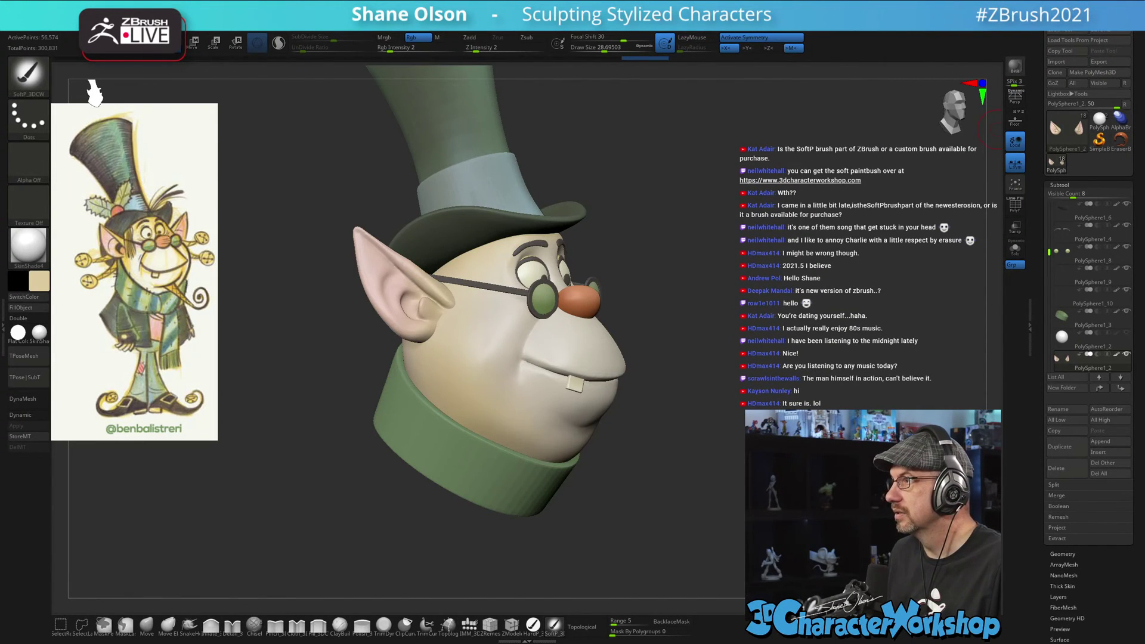
- Switch to the web browser, browse the 3dcharacterworkshop.com home page down to the free brushes form, and return to ZBrush
drag(681, 0, 577, 79)
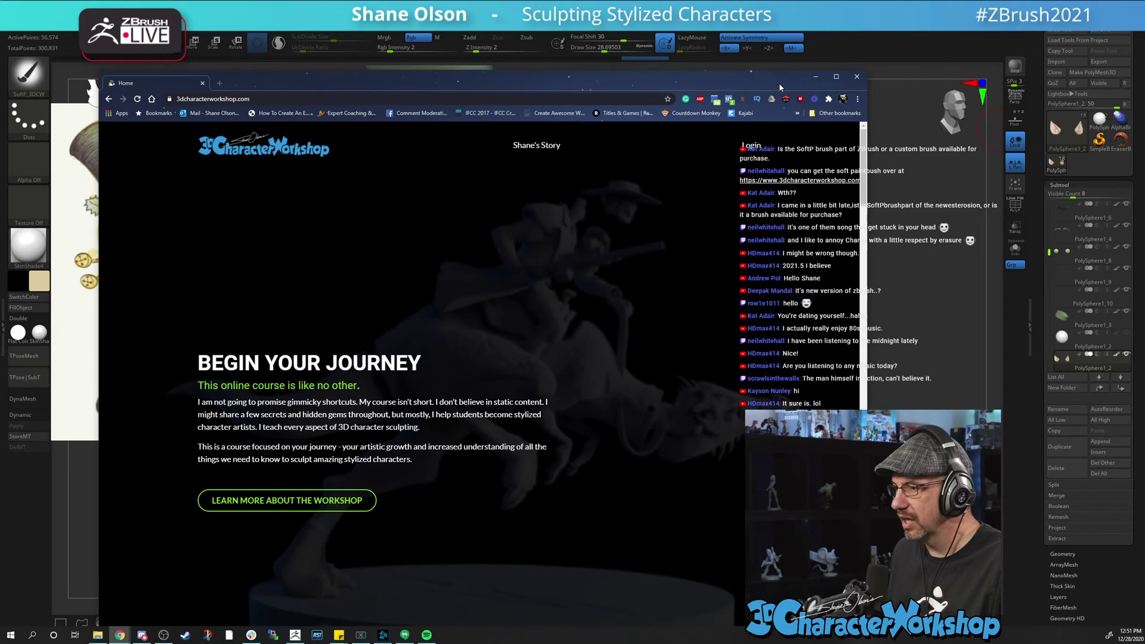
click(835, 78)
scroll(378, 310, down, 5)
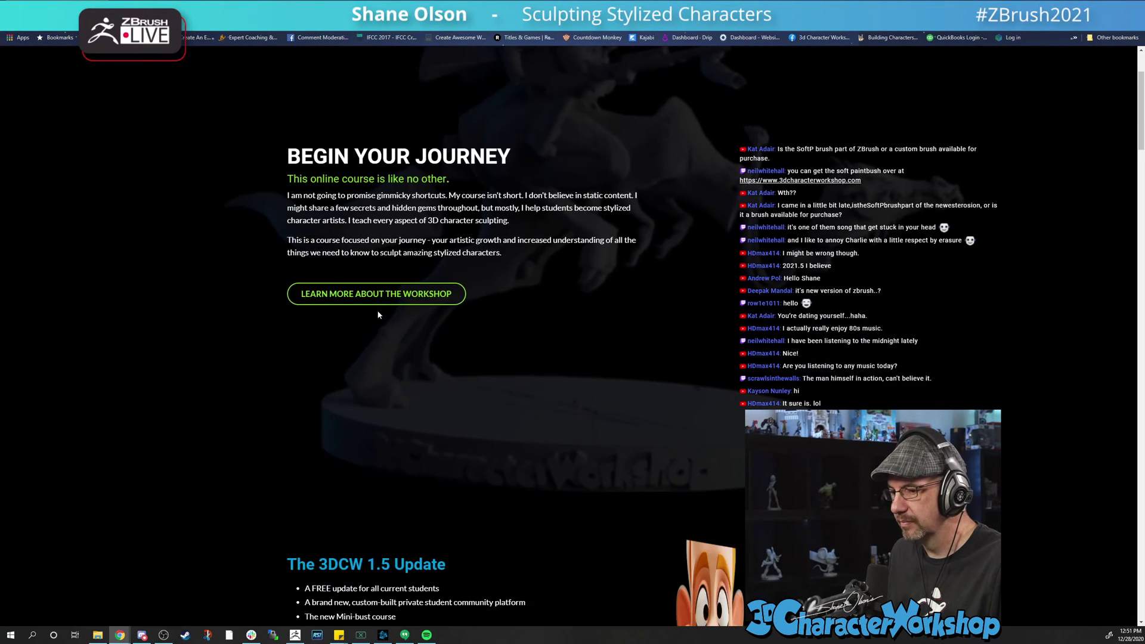
scroll(378, 311, up, 3)
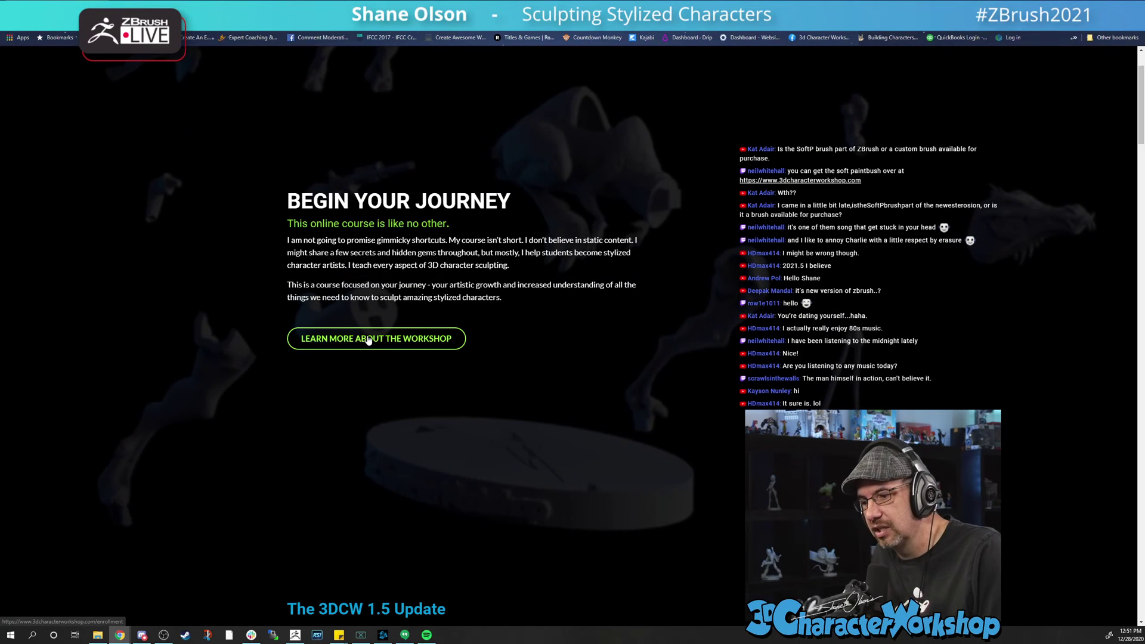
scroll(649, 270, down, 15)
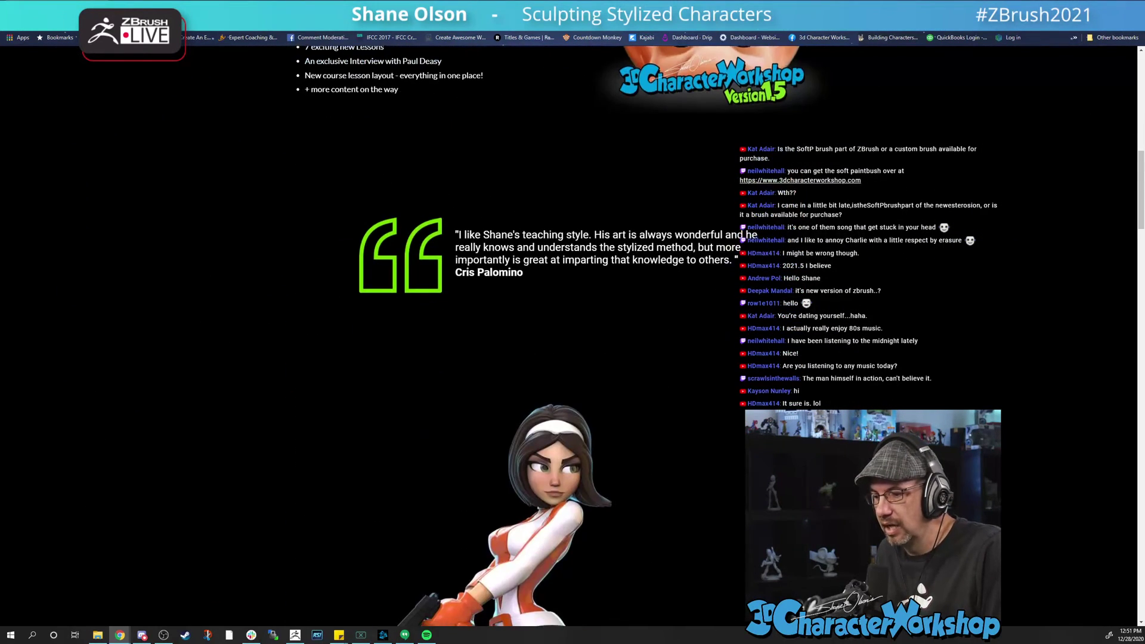
scroll(367, 272, down, 15)
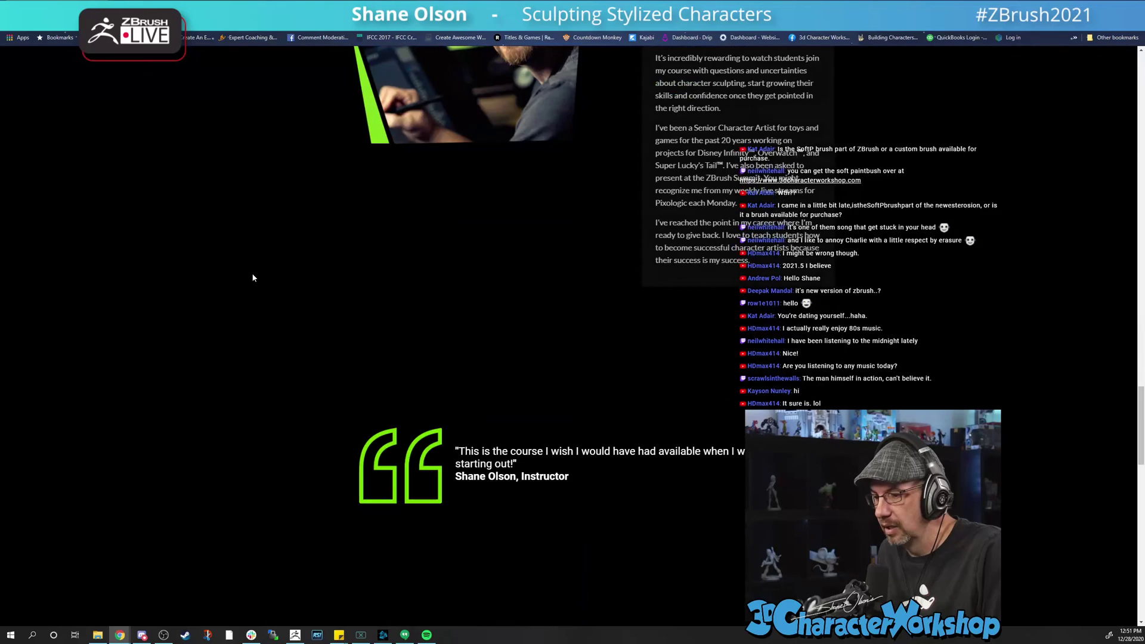
scroll(251, 278, down, 10)
scroll(251, 277, up, 3)
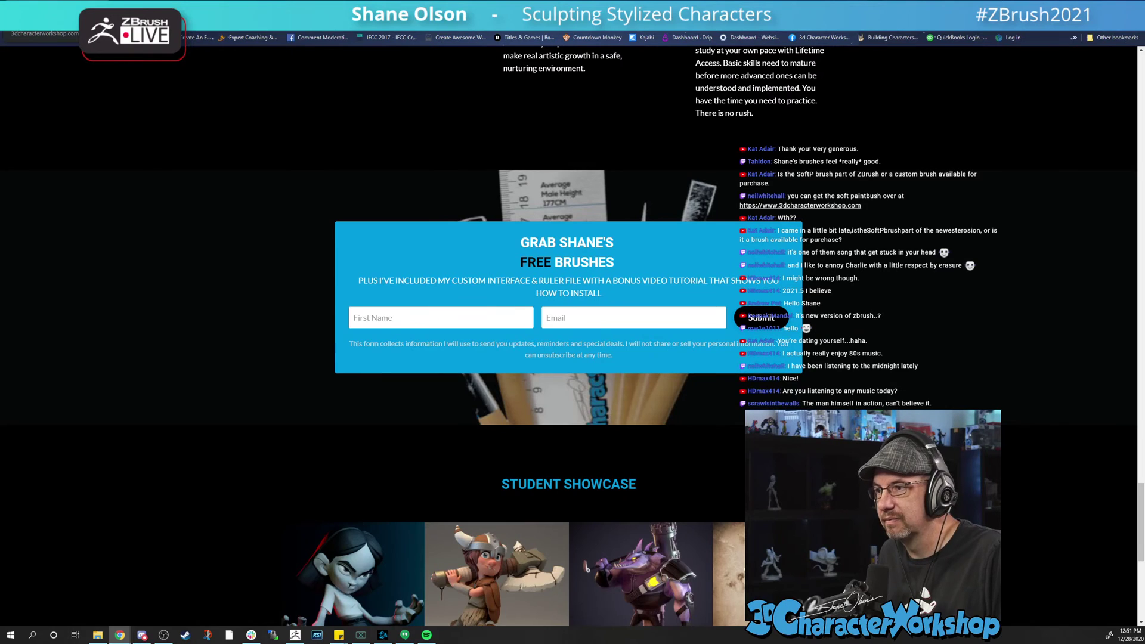
key(alt+Tab)
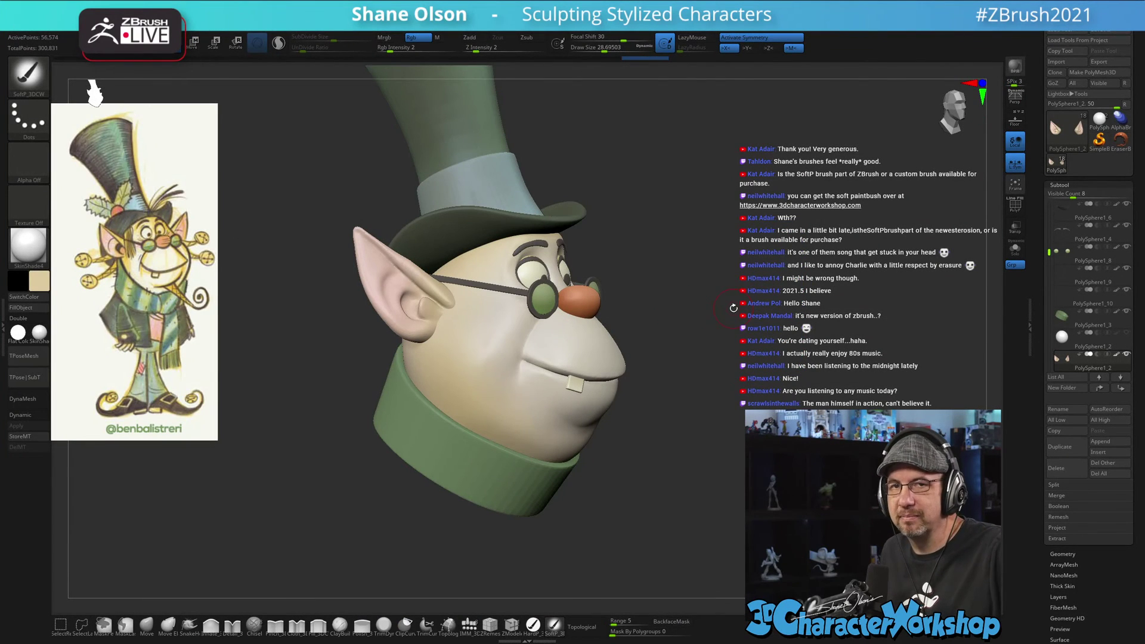
mouse_move(731, 273)
mouse_down()
mouse_move(682, 360)
mouse_move(633, 352)
mouse_move(707, 402)
mouse_move(753, 391)
mouse_move(715, 386)
mouse_up()
key(s)
key(s)
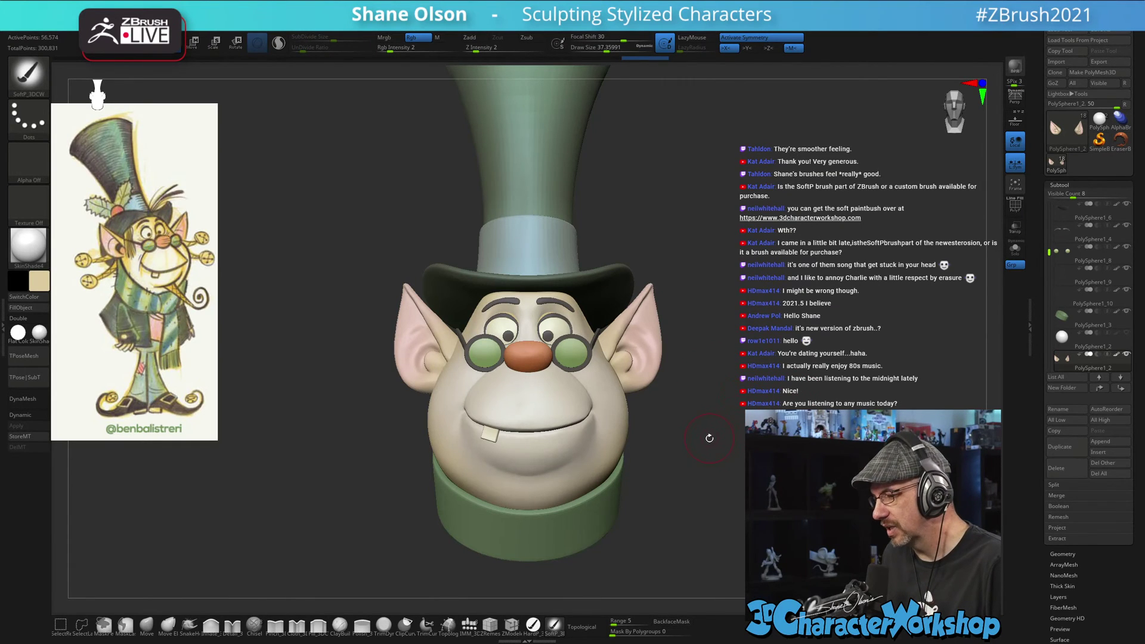
drag(708, 438, 418, 402)
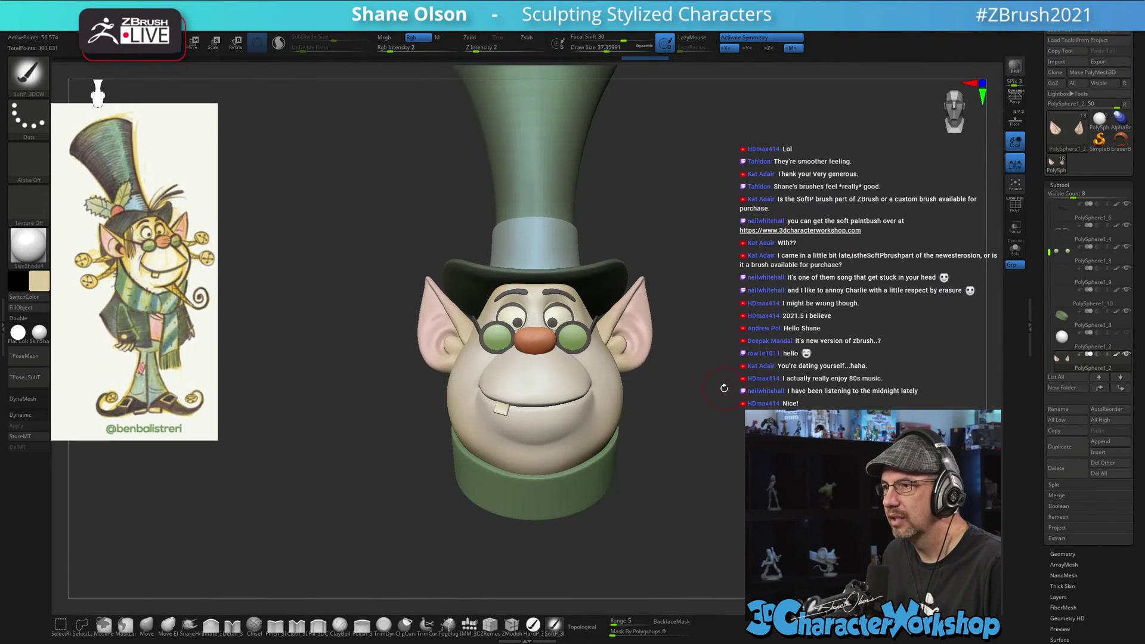
mouse_move(685, 391)
mouse_down()
mouse_move(677, 386)
mouse_move(727, 385)
mouse_move(722, 376)
mouse_up()
key(s)
click(724, 375)
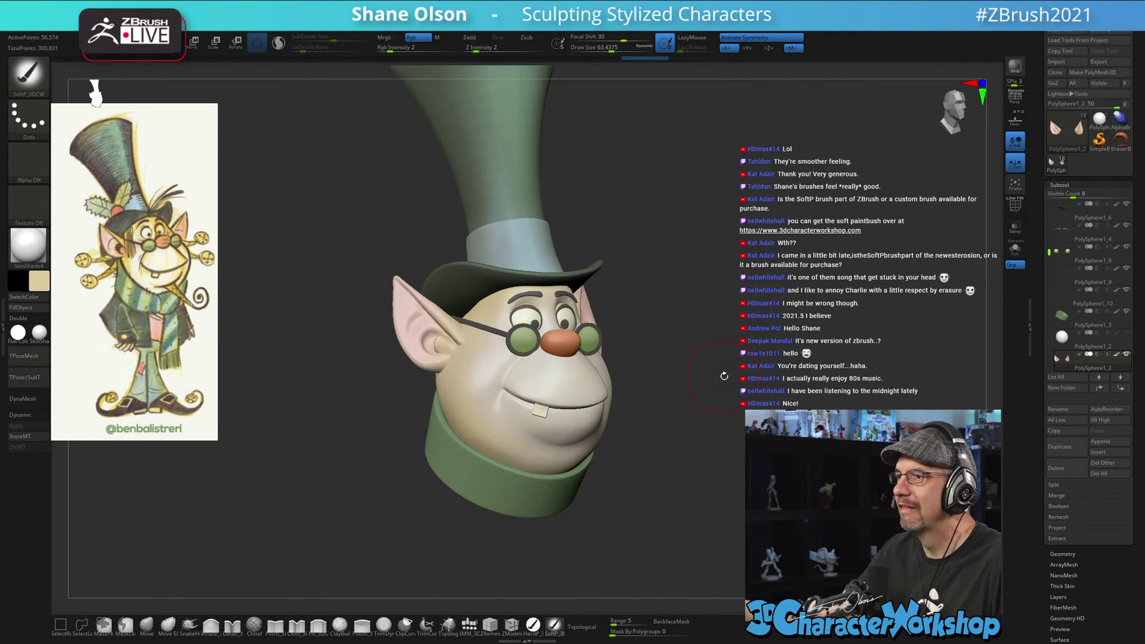
mouse_move(724, 376)
shift+mouse_down()
mouse_move(661, 415)
mouse_move(685, 398)
shift+mouse_up()
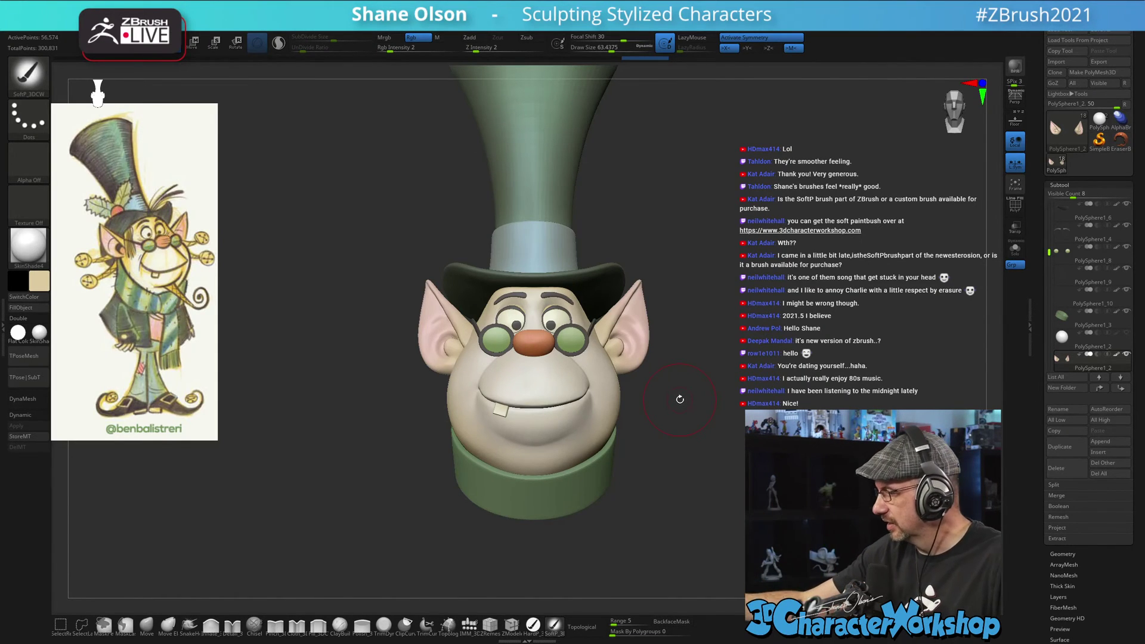
alt+drag(735, 362, 740, 369)
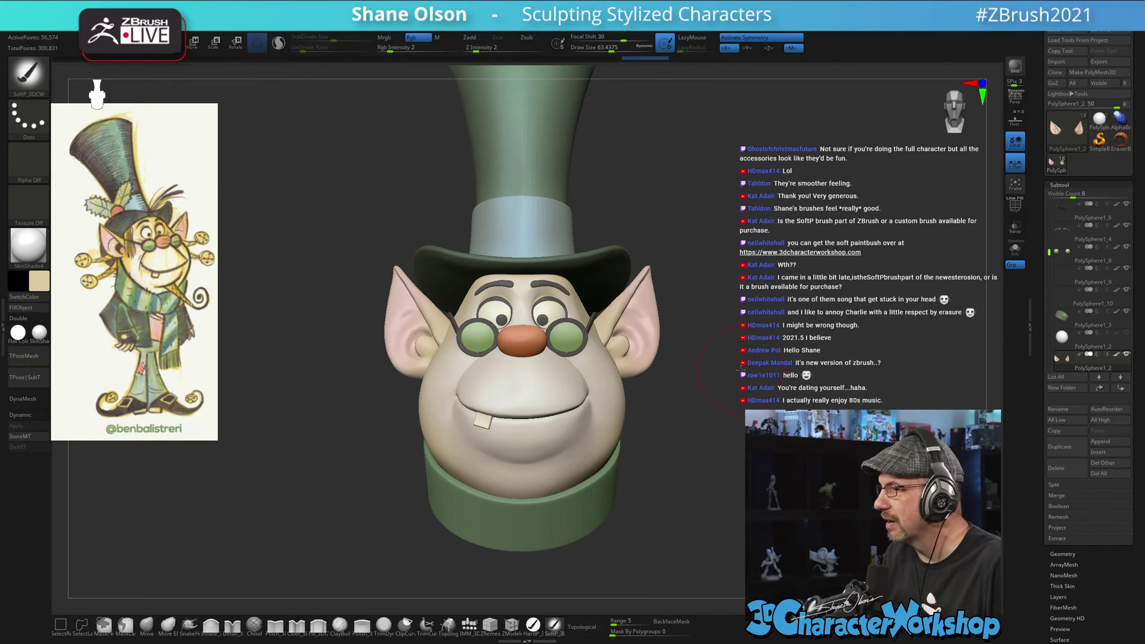
key(s)
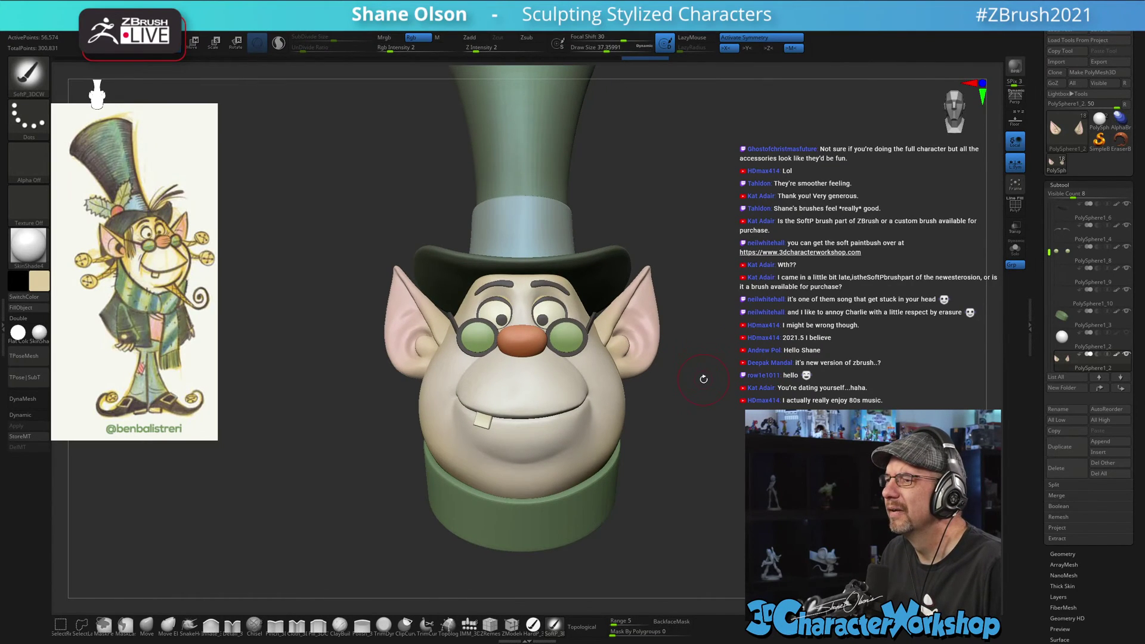
drag(711, 365, 710, 353)
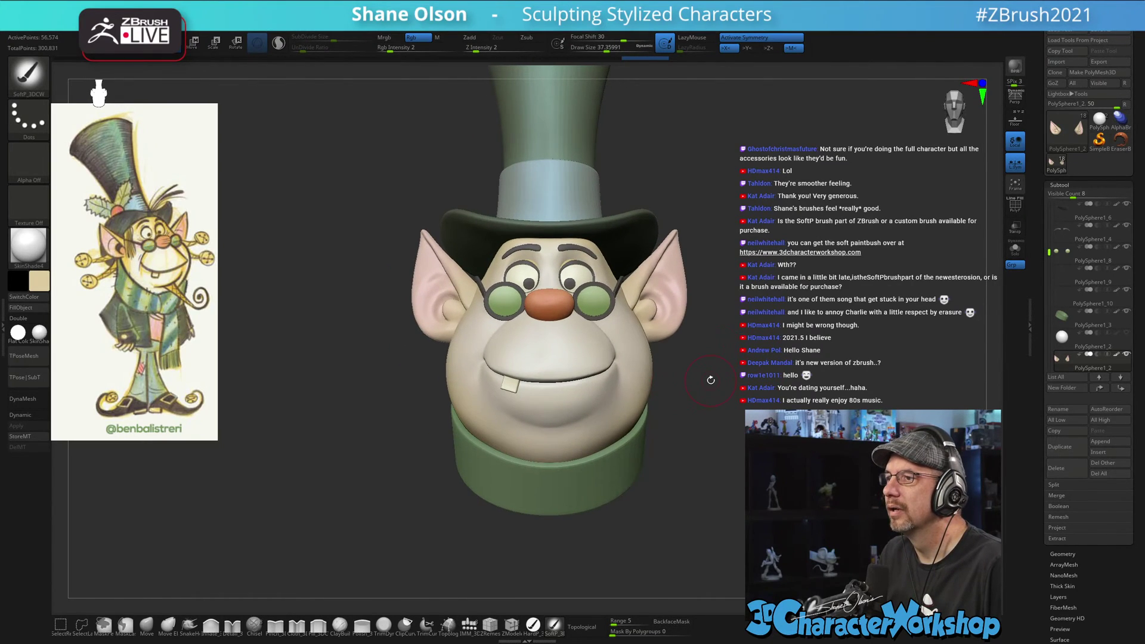
key(s)
drag(369, 223, 363, 223)
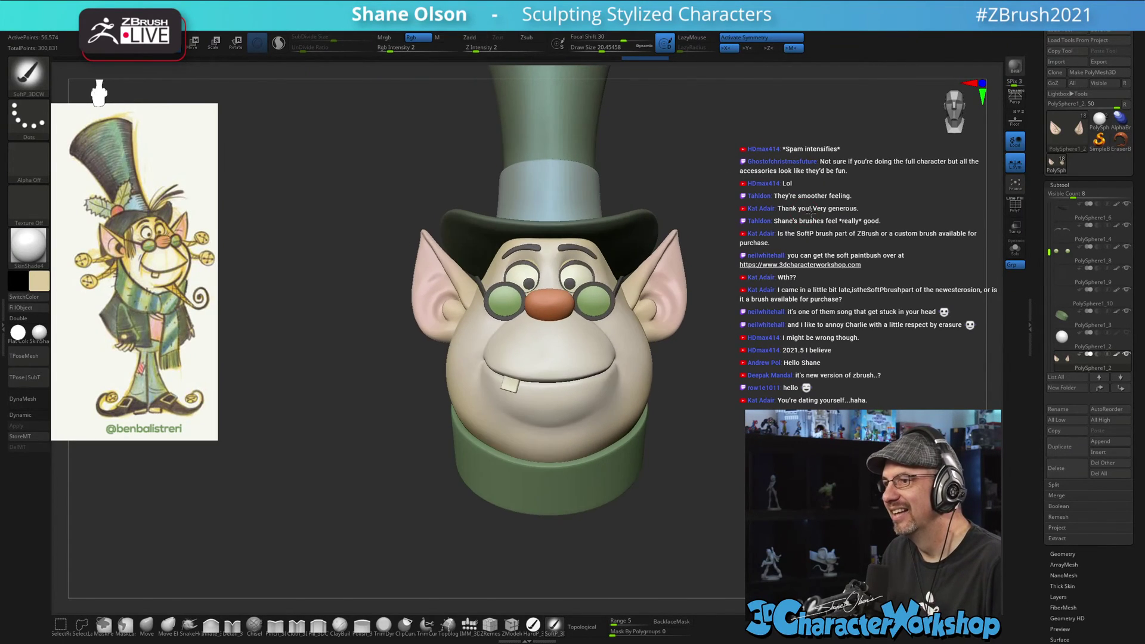
key(s)
click(755, 259)
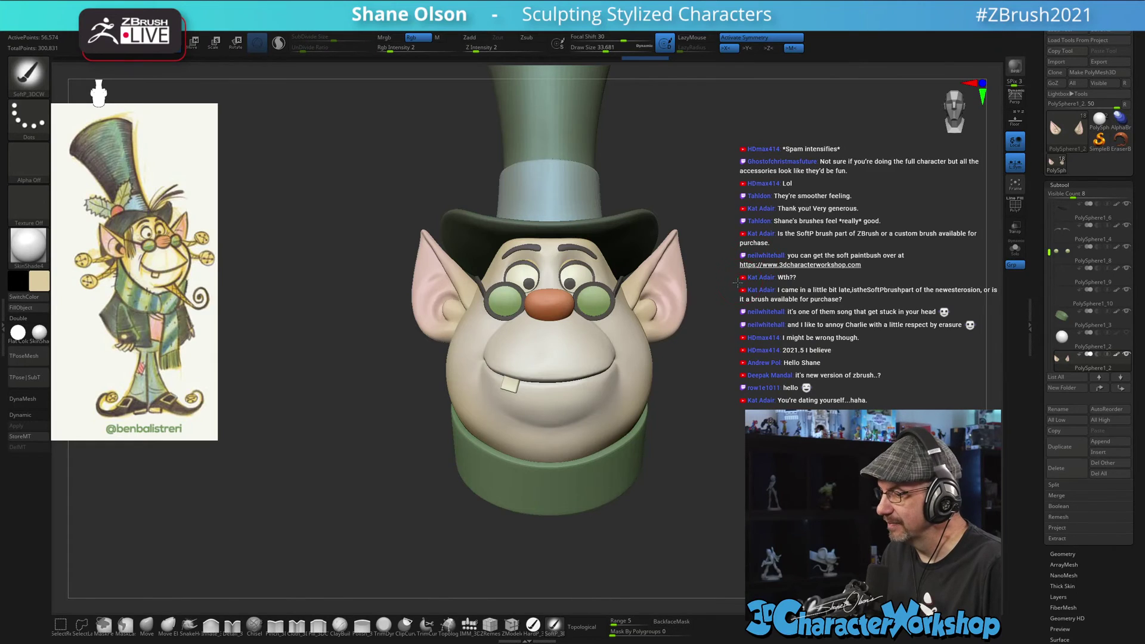
mouse_move(737, 282)
mouse_down()
mouse_move(680, 298)
mouse_move(730, 310)
mouse_move(724, 317)
mouse_up()
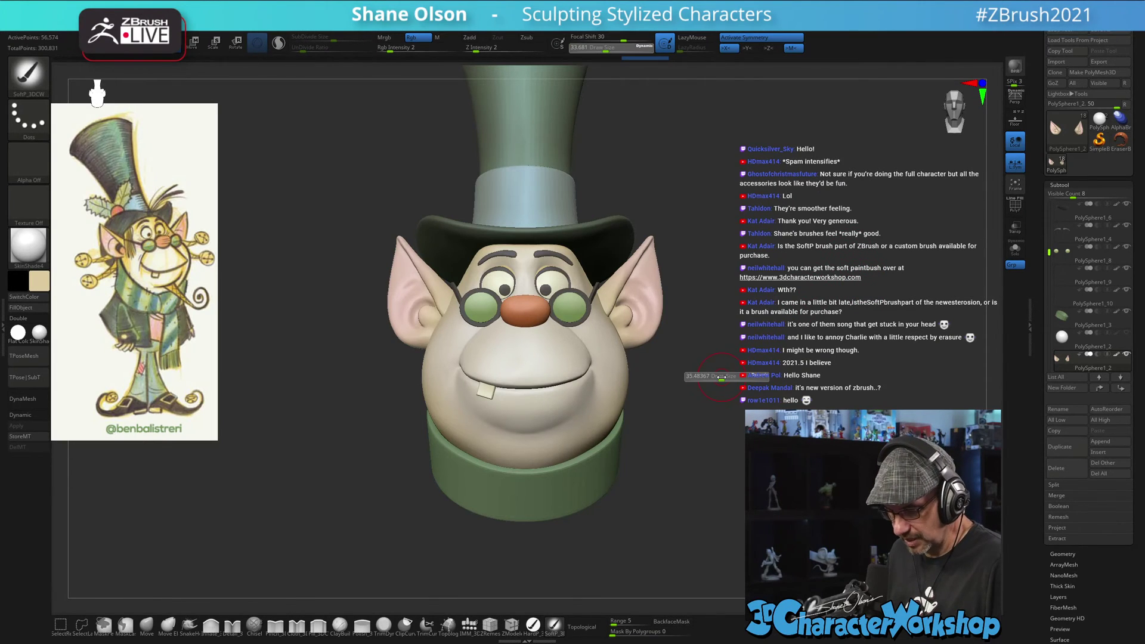
- Select the head and reduce the draw size to about 20
mouse_move(714, 381)
mouse_down()
mouse_move(775, 301)
mouse_move(686, 315)
mouse_move(694, 331)
mouse_up()
alt+click(512, 370)
key(s)
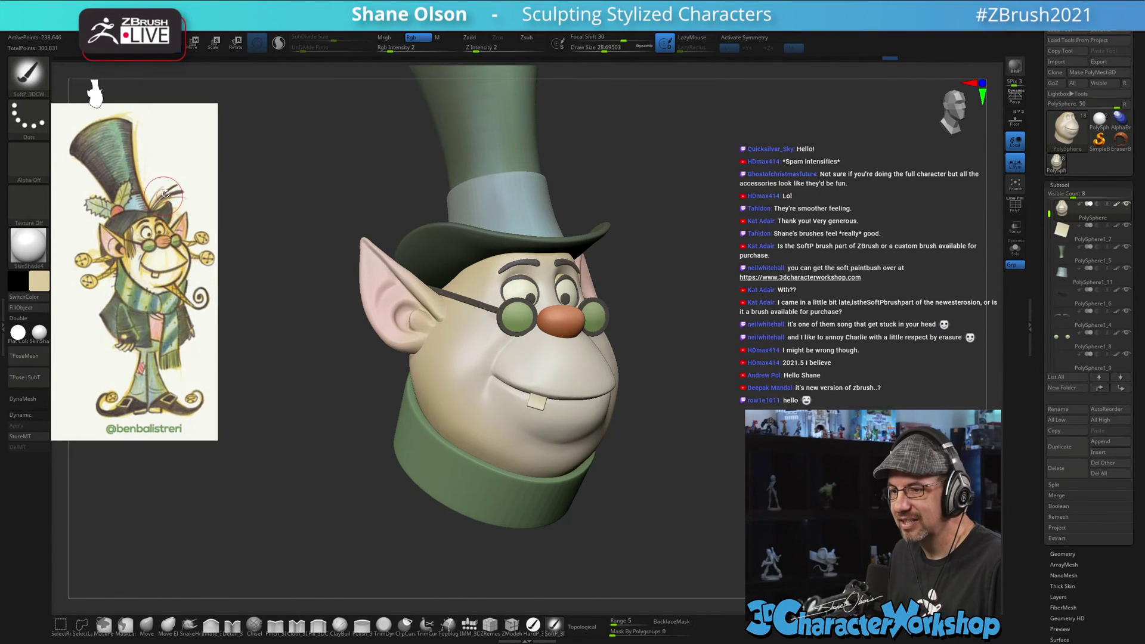
mouse_move(711, 180)
alt+mouse_down()
mouse_move(754, 183)
mouse_move(728, 250)
mouse_move(757, 259)
alt+mouse_up()
key(s)
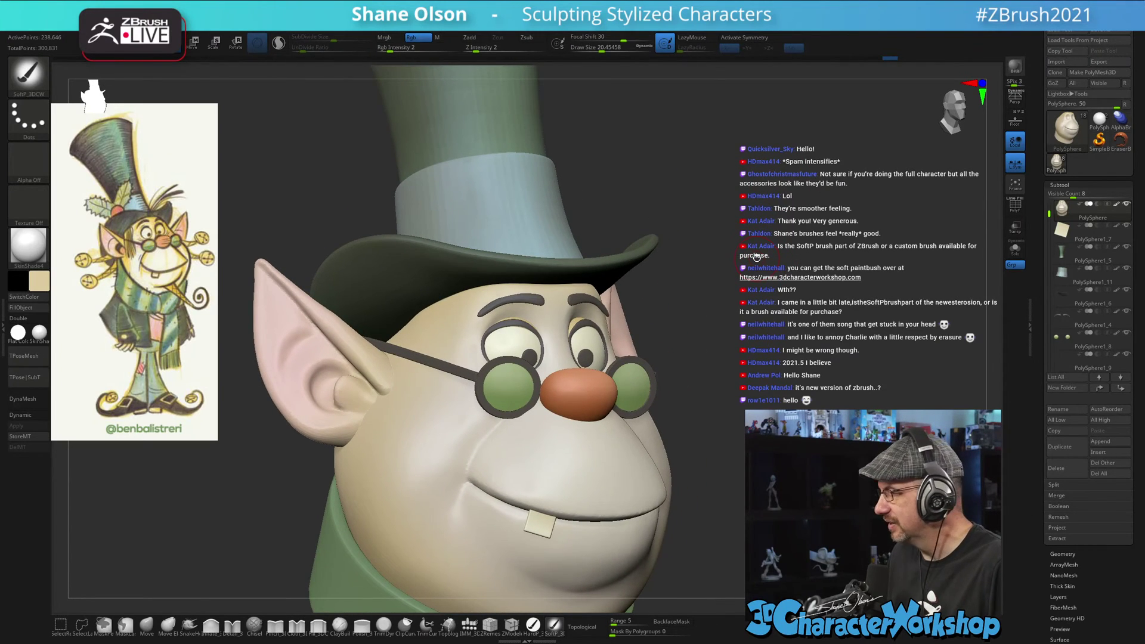
- Reduce the draw size to about 11 and mask a round spot at the centre of the forehead, just under the hat brim
key(shift)
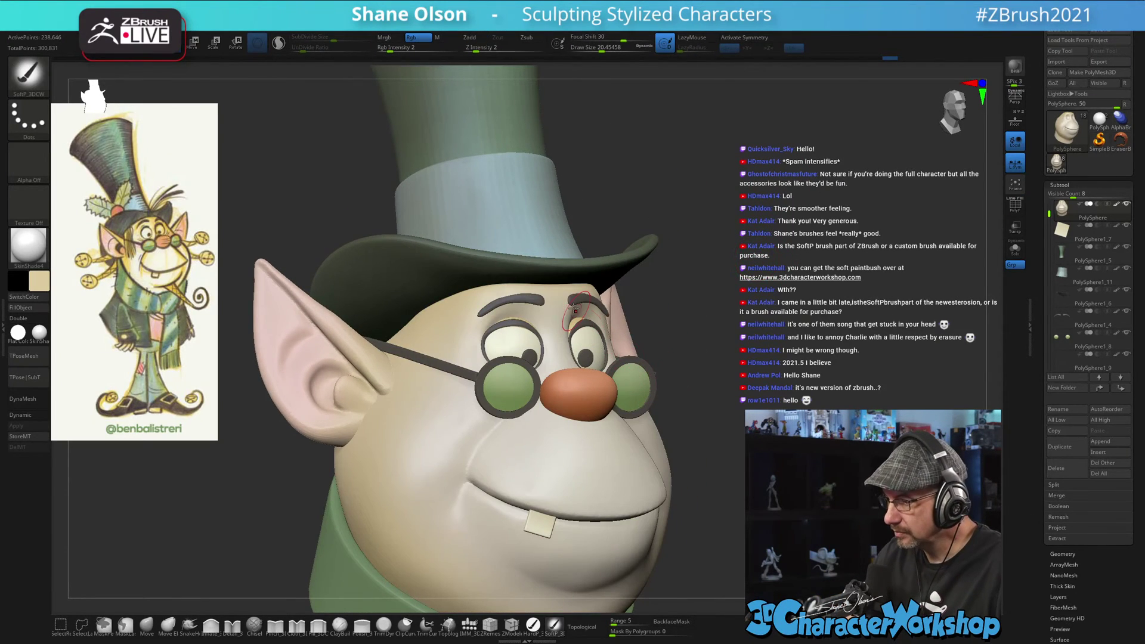
shift+drag(702, 291, 678, 295)
key(s)
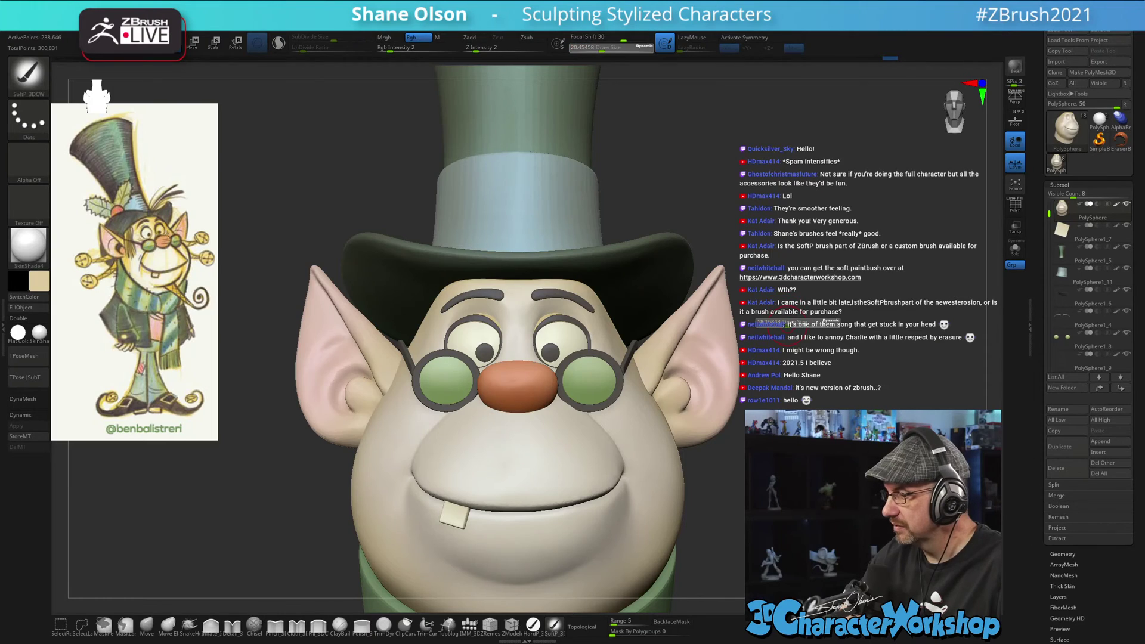
key(ctrl)
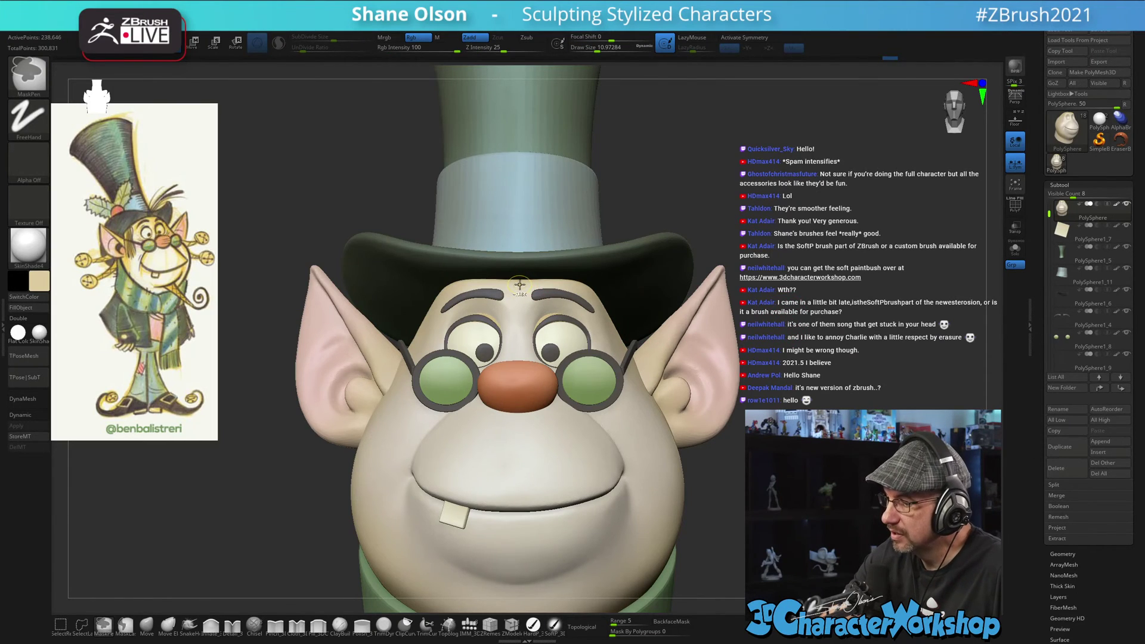
ctrl+click(516, 285)
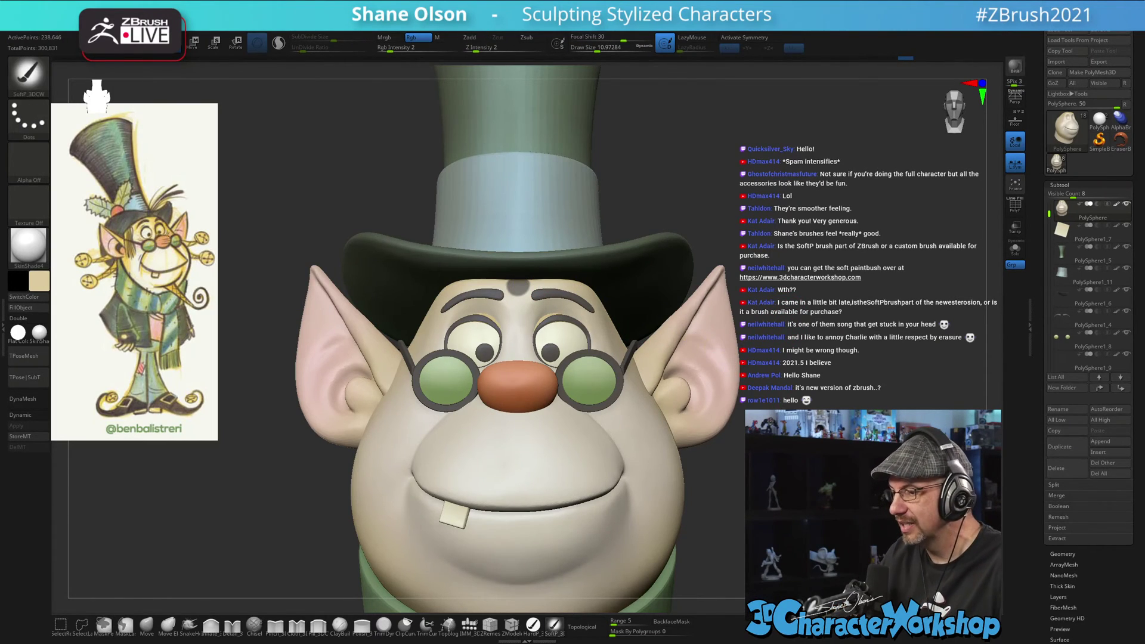
- Isolate the head, turn on X symmetry and clear the round mask spot from the forehead
click(1015, 248)
drag(731, 363, 670, 378)
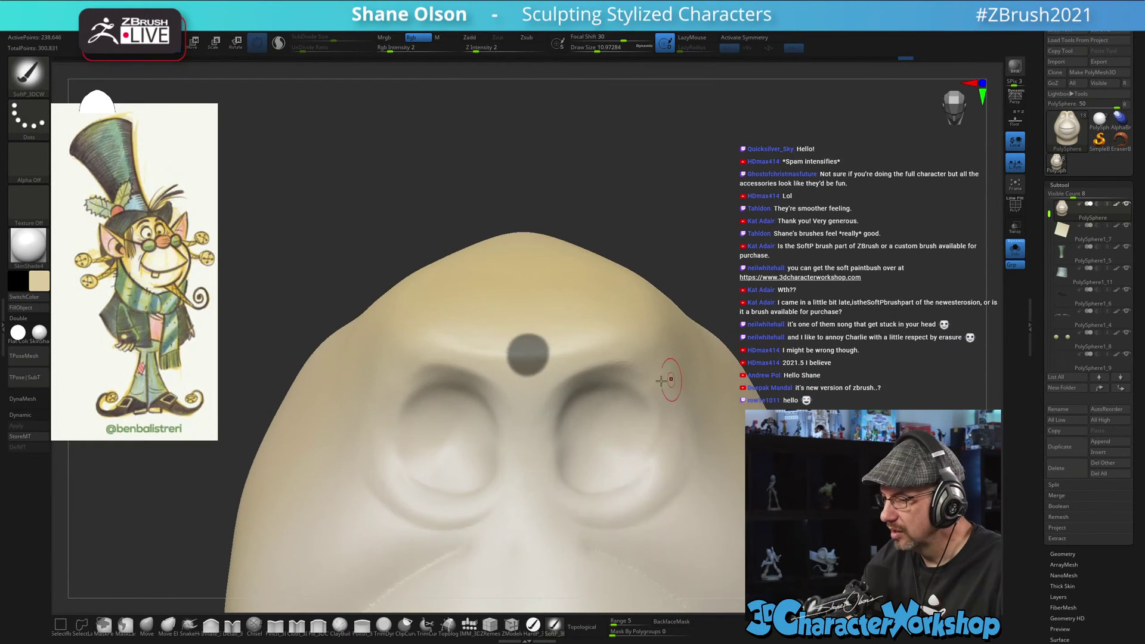
key(ctrl)
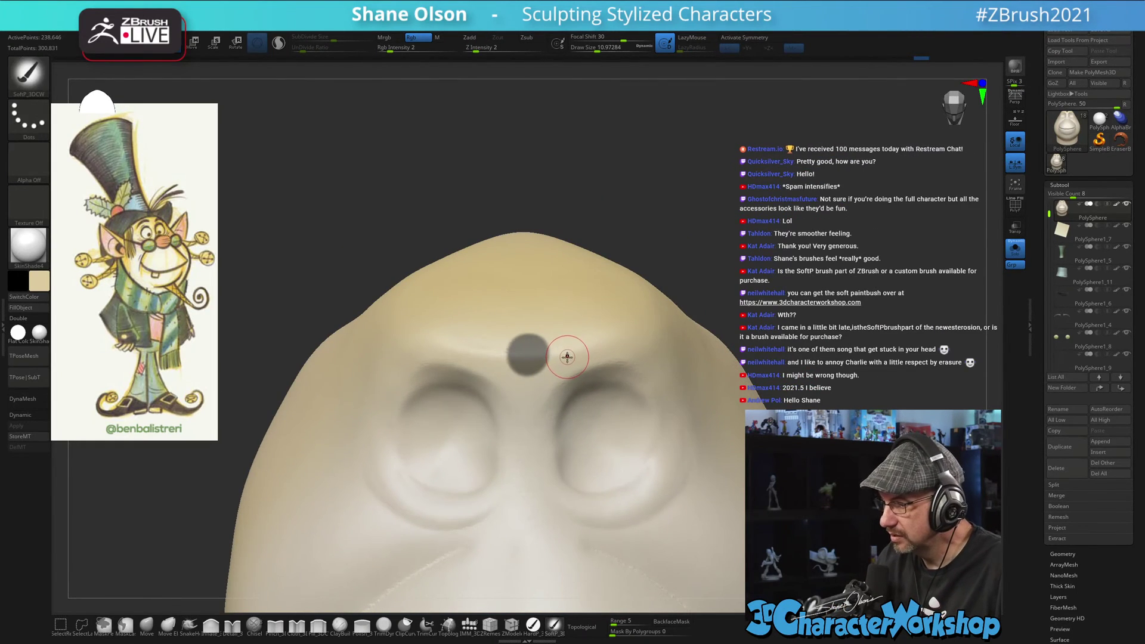
key(x)
ctrl+click(659, 230)
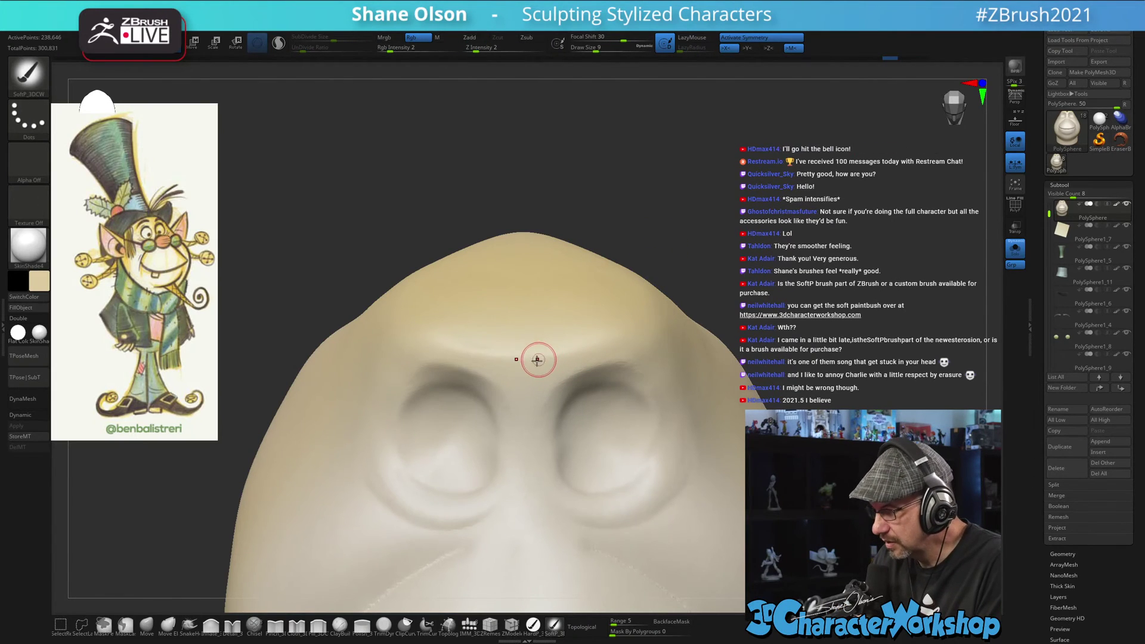
- With a draw size of 9, mask a short horizontal oval at the centre of the forehead and show the other parts again
mouse_move(529, 357)
ctrl+mouse_down()
mouse_move(549, 355)
mouse_move(529, 354)
ctrl+mouse_up()
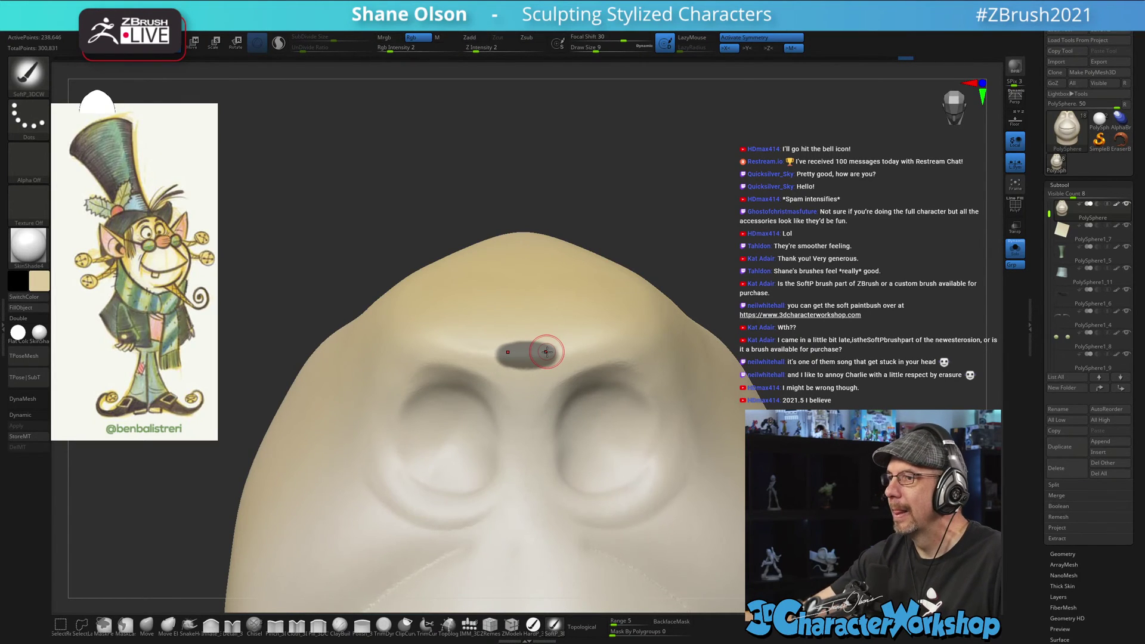
mouse_move(729, 198)
mouse_down()
mouse_move(769, 235)
mouse_move(859, 263)
mouse_up()
click(1023, 256)
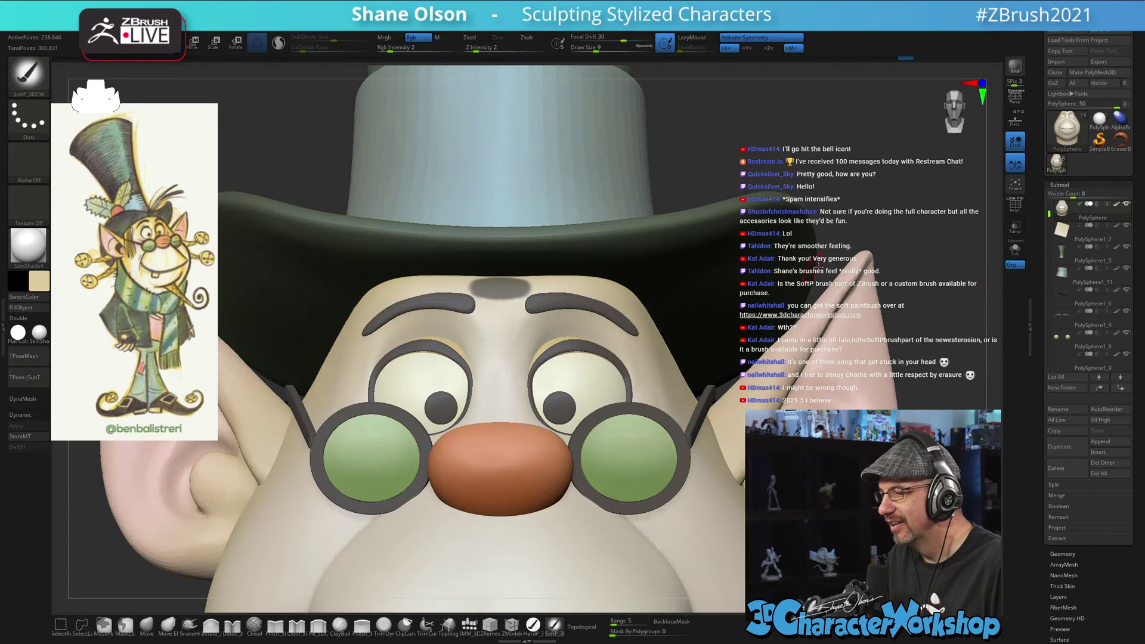
mouse_move(866, 179)
mouse_down()
mouse_move(903, 181)
mouse_move(887, 209)
mouse_up()
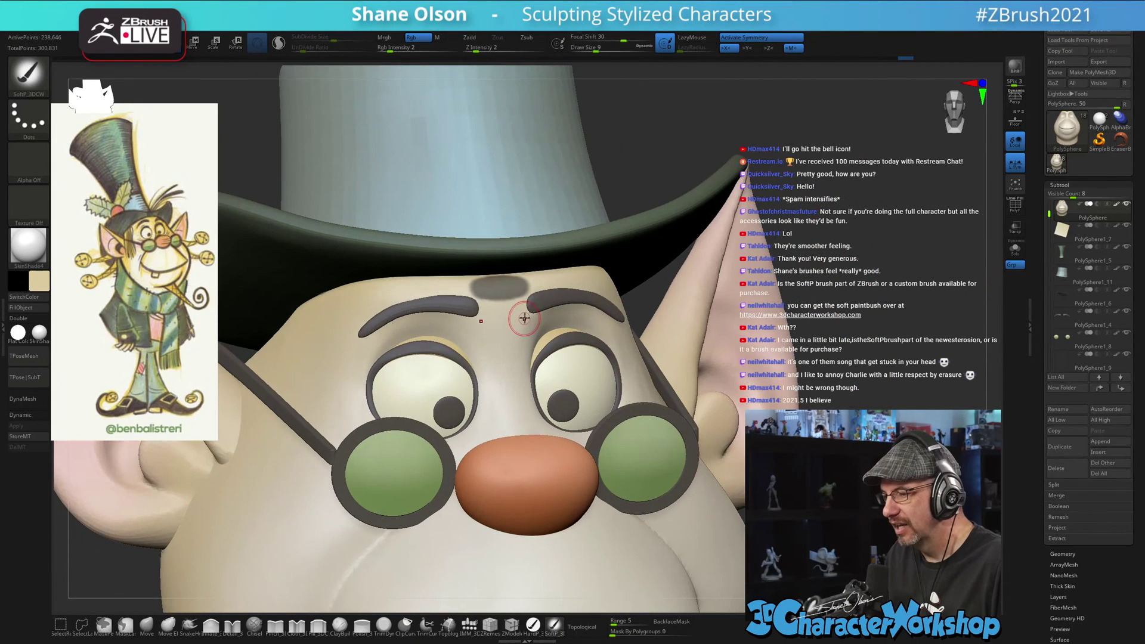
drag(782, 201, 820, 200)
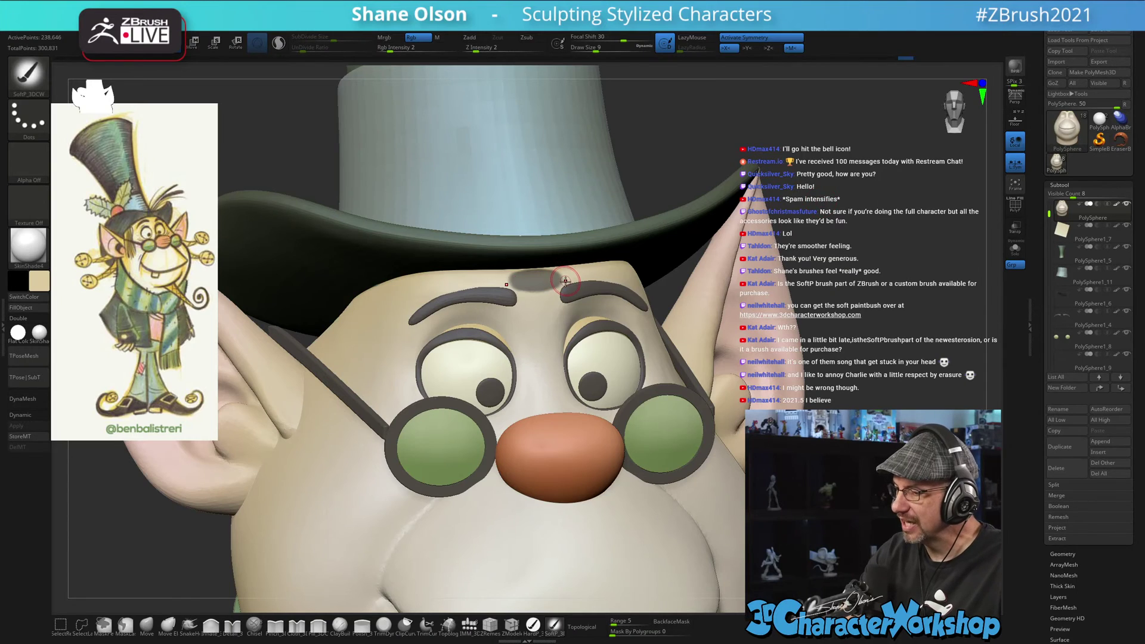
- Reduce the draw size to about 6 and trim the forehead mask's lower edge to make the patch thinner
alt+right_drag(561, 287, 567, 276)
key(s)
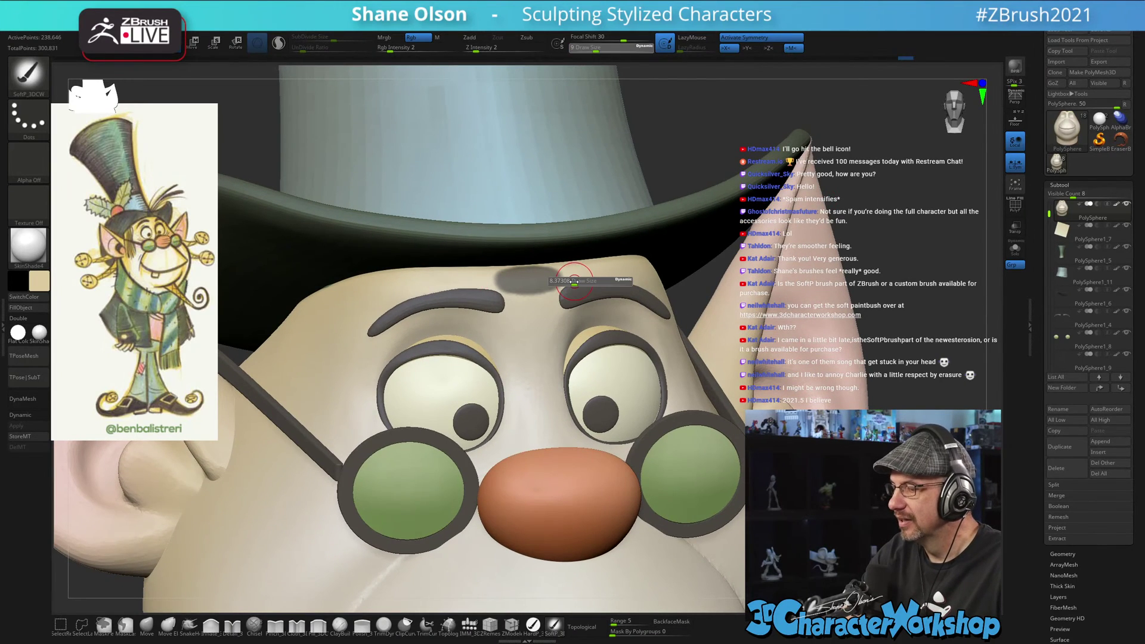
drag(574, 280, 570, 281)
key(ctrl)
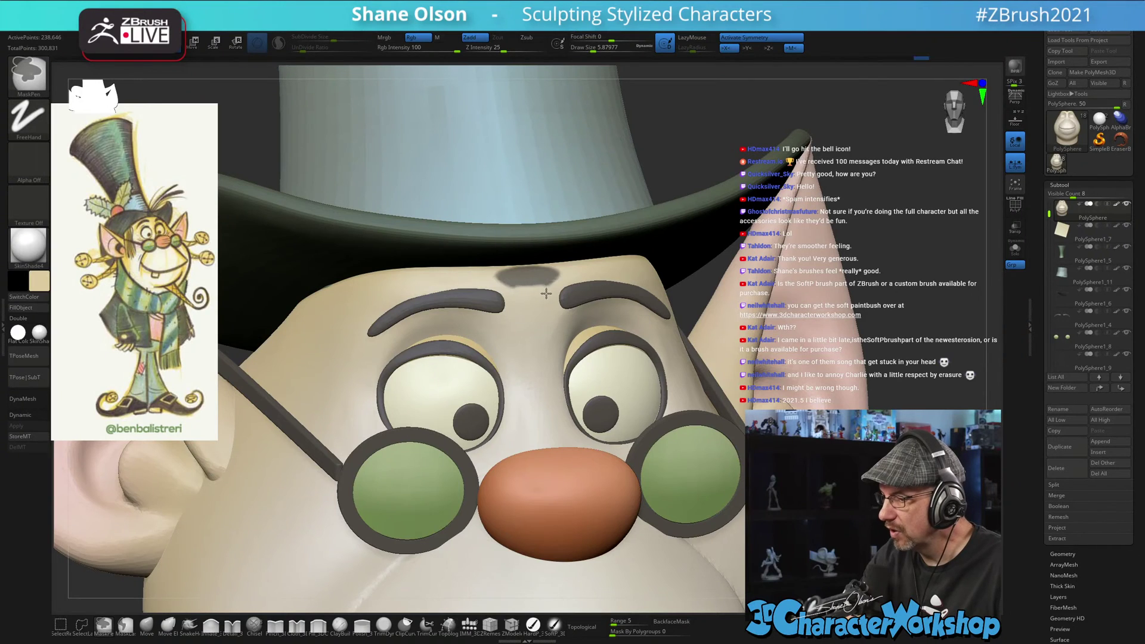
mouse_move(584, 274)
right_down()
mouse_move(555, 289)
mouse_move(598, 272)
right_up()
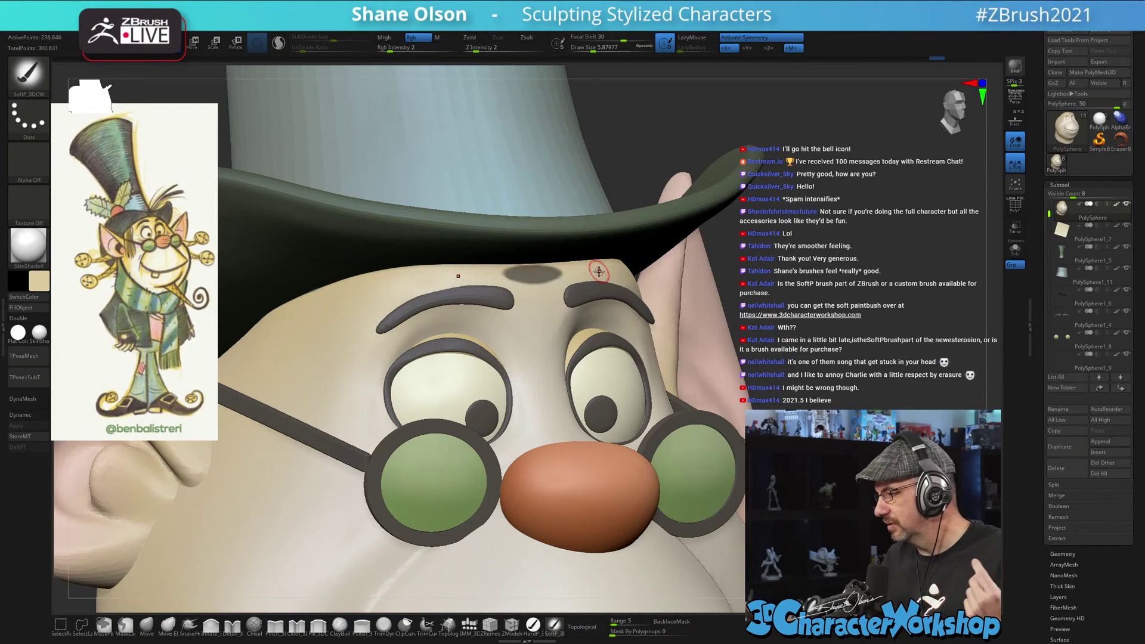
right_drag(574, 287, 530, 294)
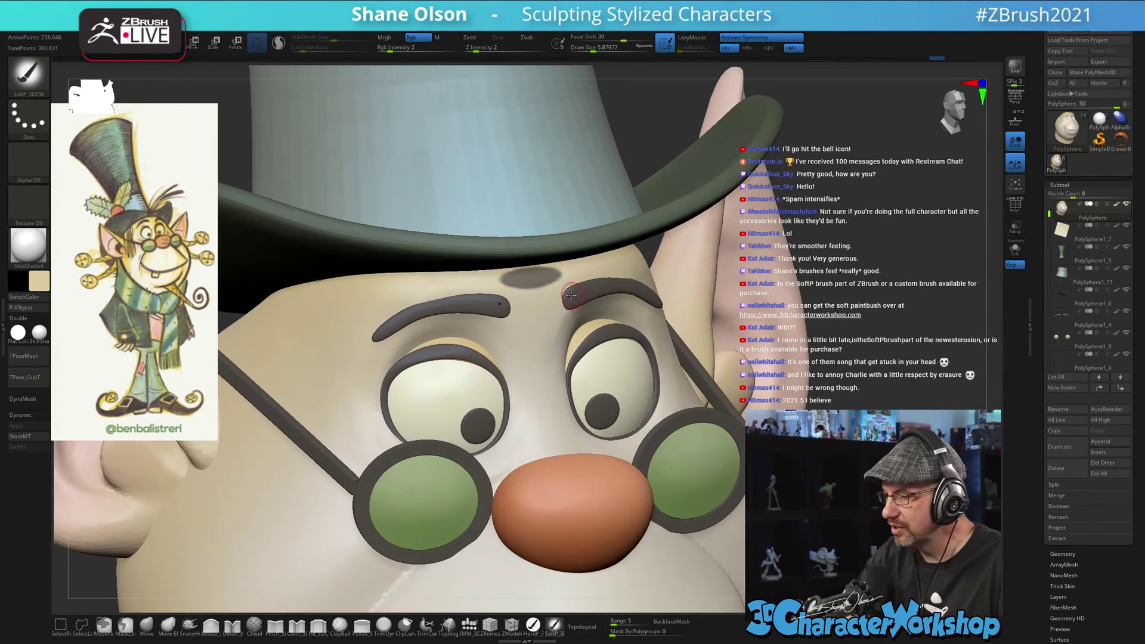
key(ctrl)
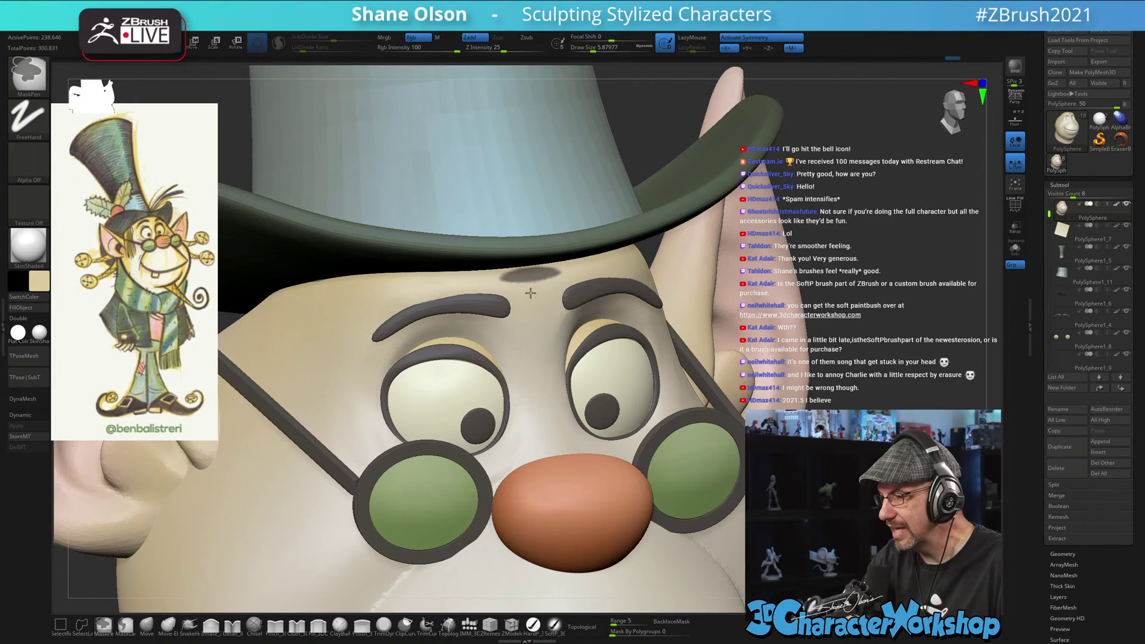
- With a draw size of about 3, fill out the forehead mask into an even, thin oval centred between the eyebrows
alt+drag(862, 369, 873, 352)
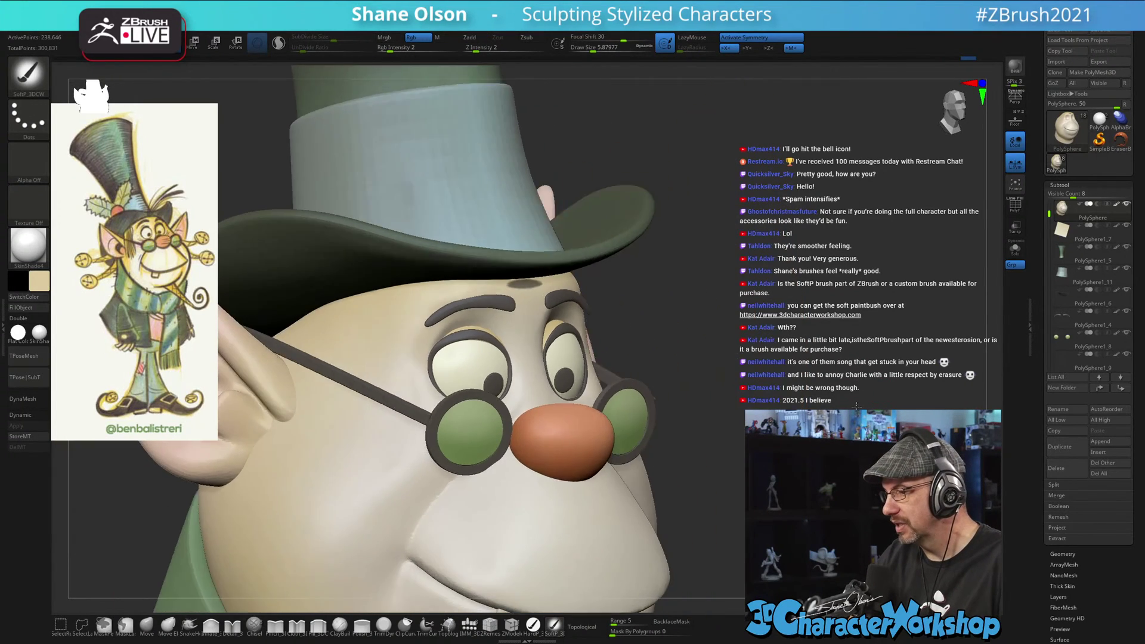
shift+drag(900, 387, 863, 397)
alt+drag(855, 260, 888, 137)
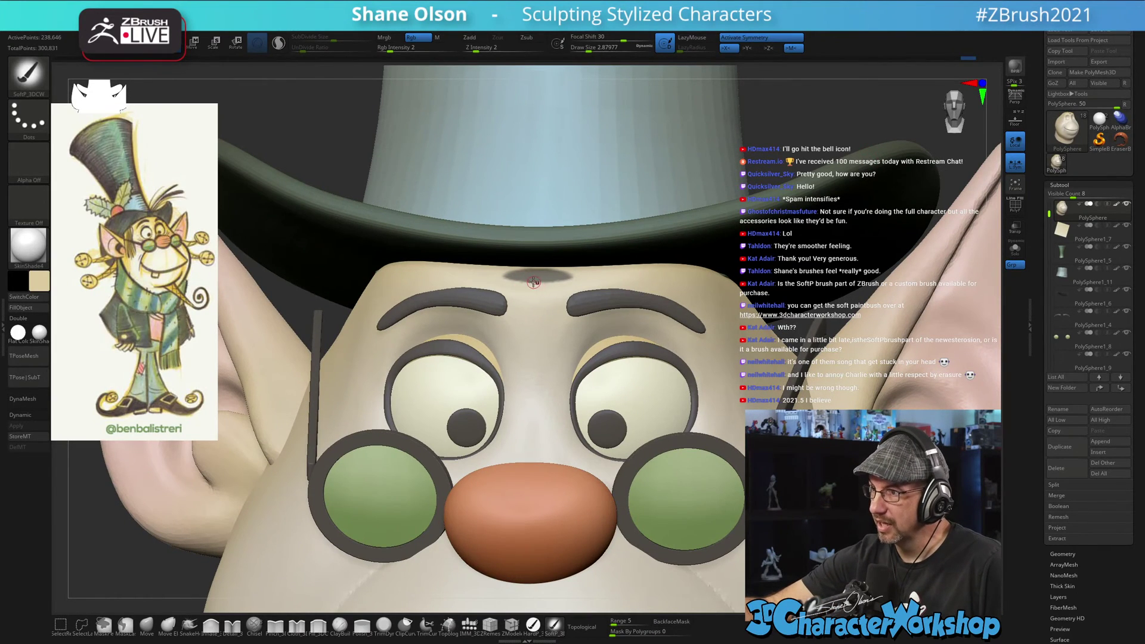
key(ctrl)
ctrl+drag(511, 275, 528, 279)
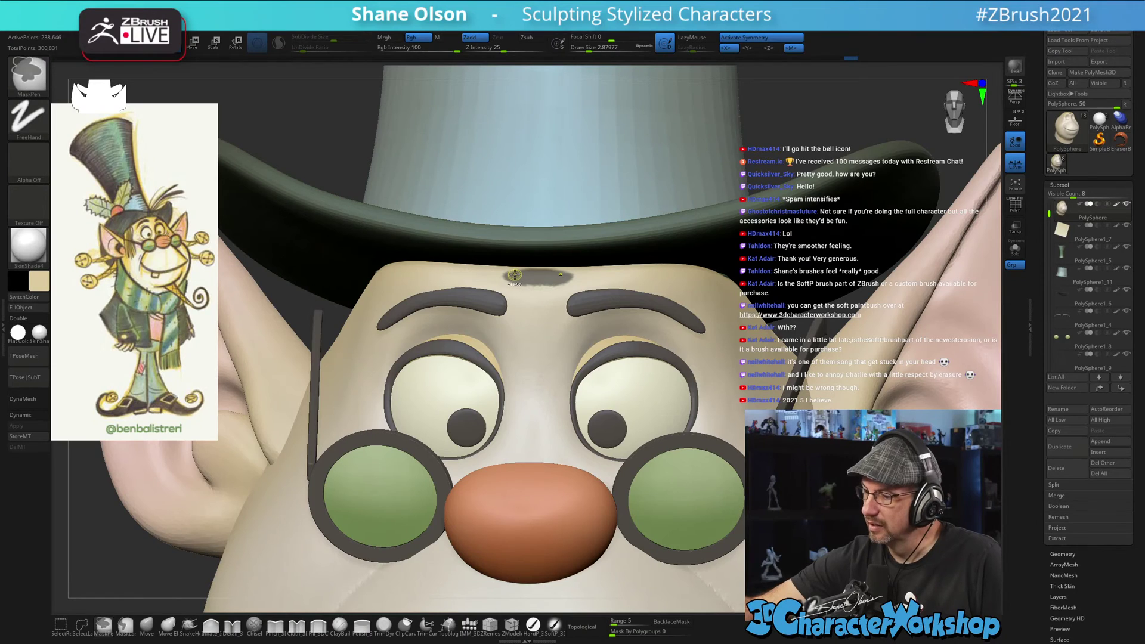
ctrl+click(526, 280)
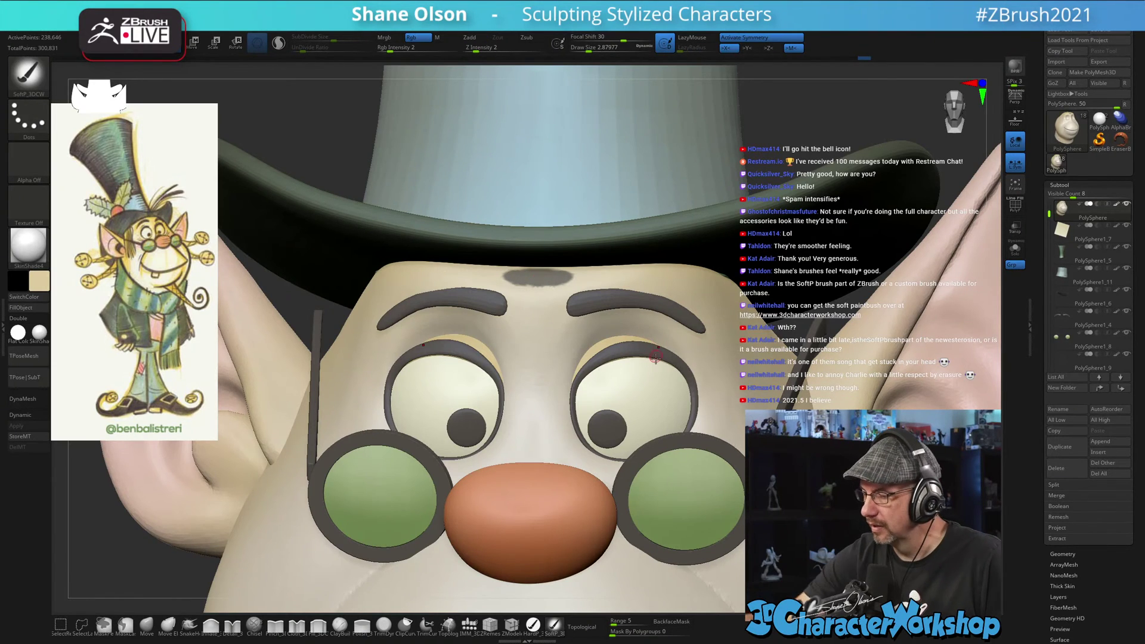
- Examine the masked head in three-quarter and profile views against the reference drawing, bringing the draw size to about 13
mouse_move(658, 356)
alt+right_down()
mouse_move(650, 245)
mouse_move(760, 248)
alt+right_up()
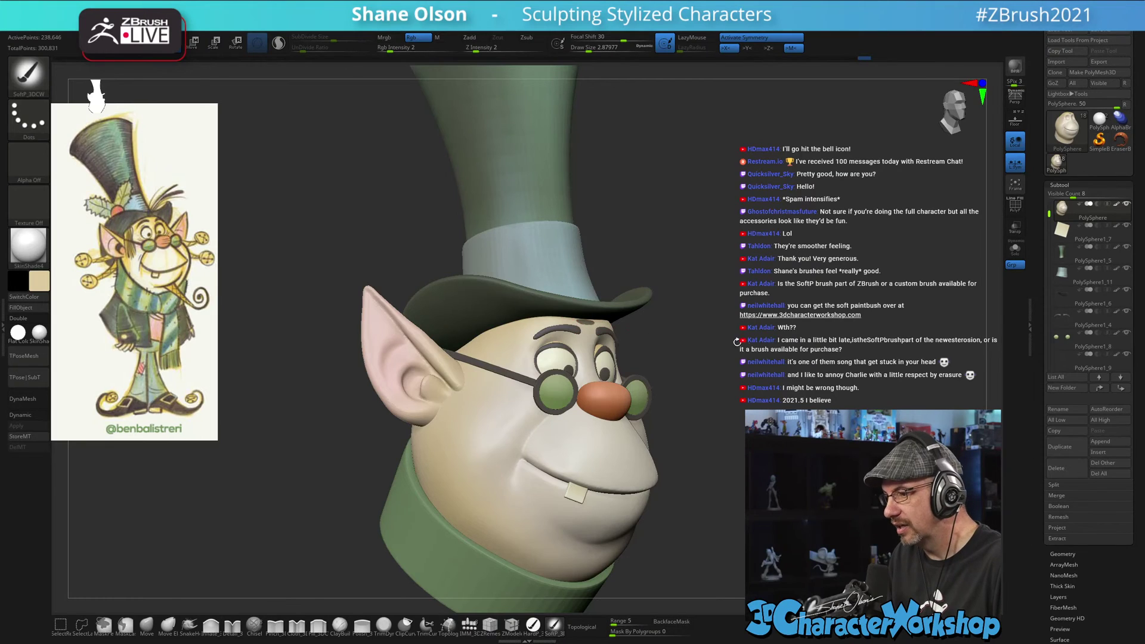
mouse_move(737, 341)
right_down()
mouse_move(807, 341)
mouse_move(754, 316)
mouse_move(765, 335)
mouse_move(763, 313)
mouse_move(707, 299)
right_up()
key(s)
click(739, 308)
right_drag(923, 278, 914, 276)
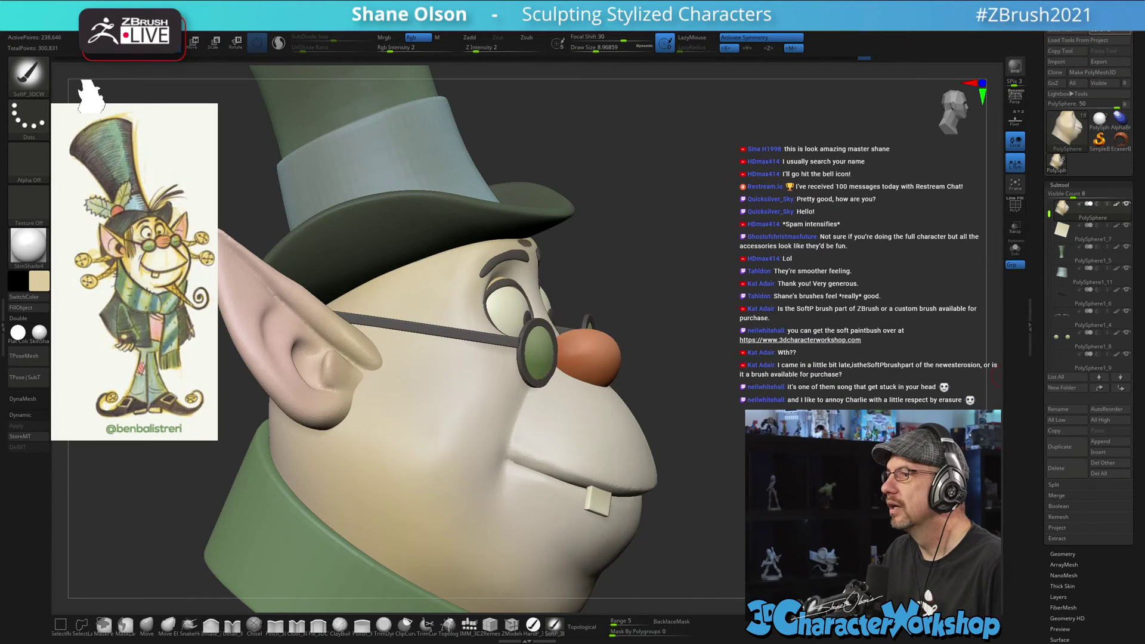
drag(749, 168, 750, 216)
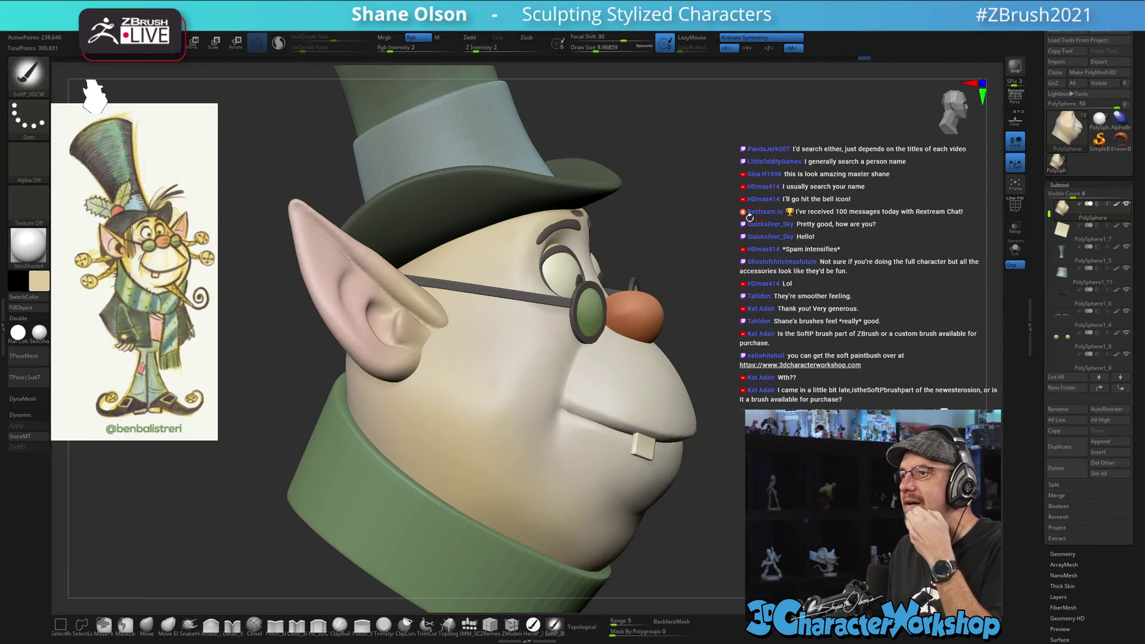
key(s)
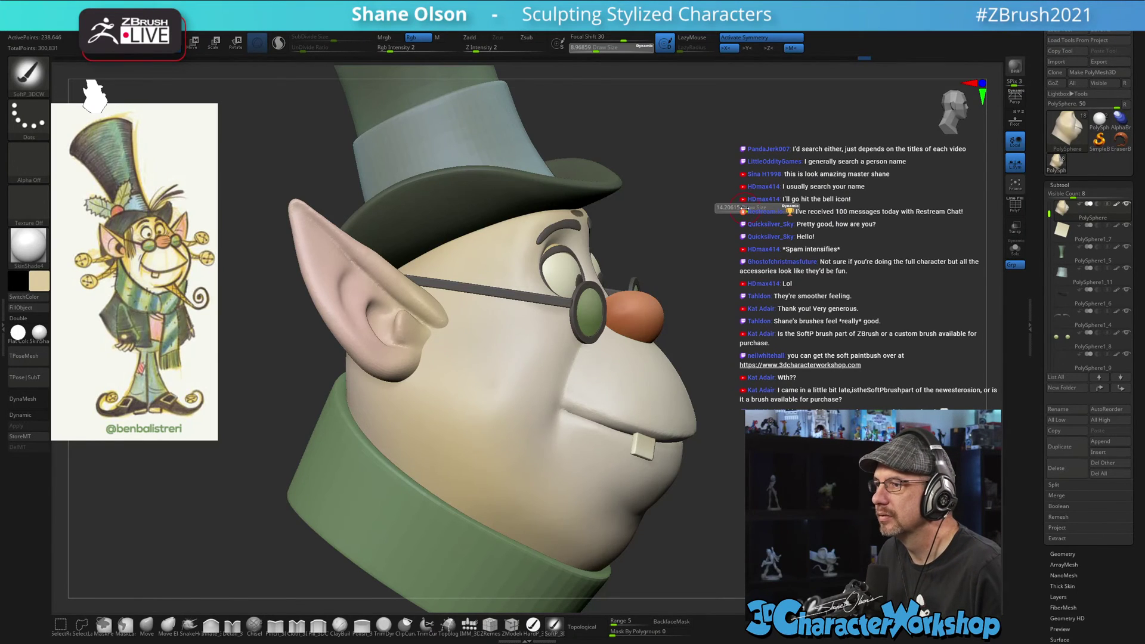
click(745, 209)
drag(765, 272, 765, 269)
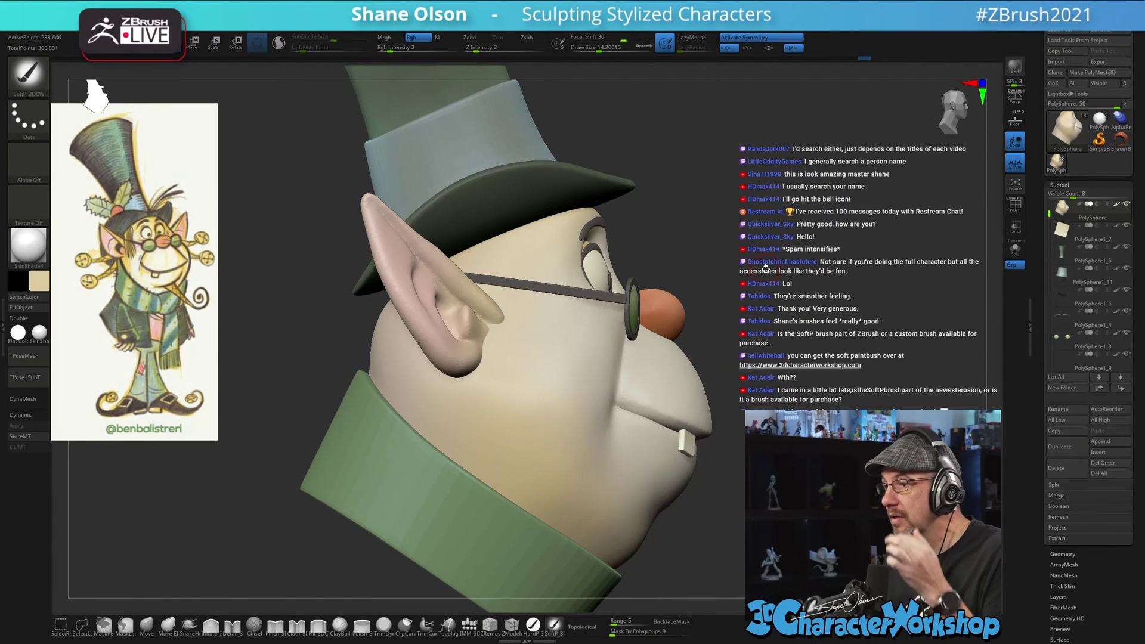
key(s)
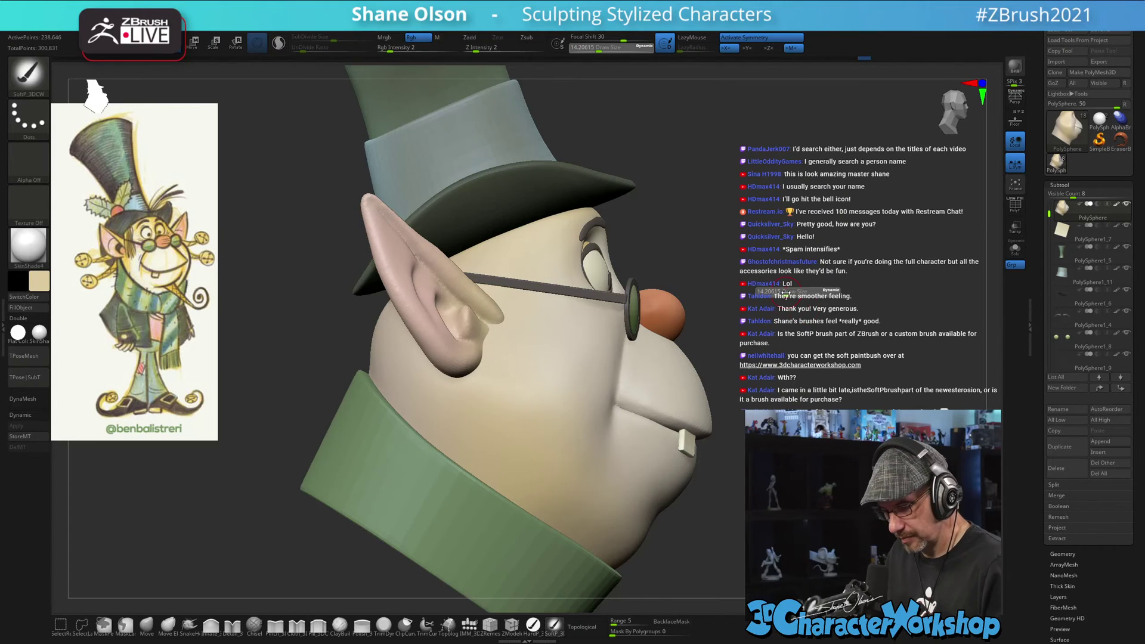
click(775, 294)
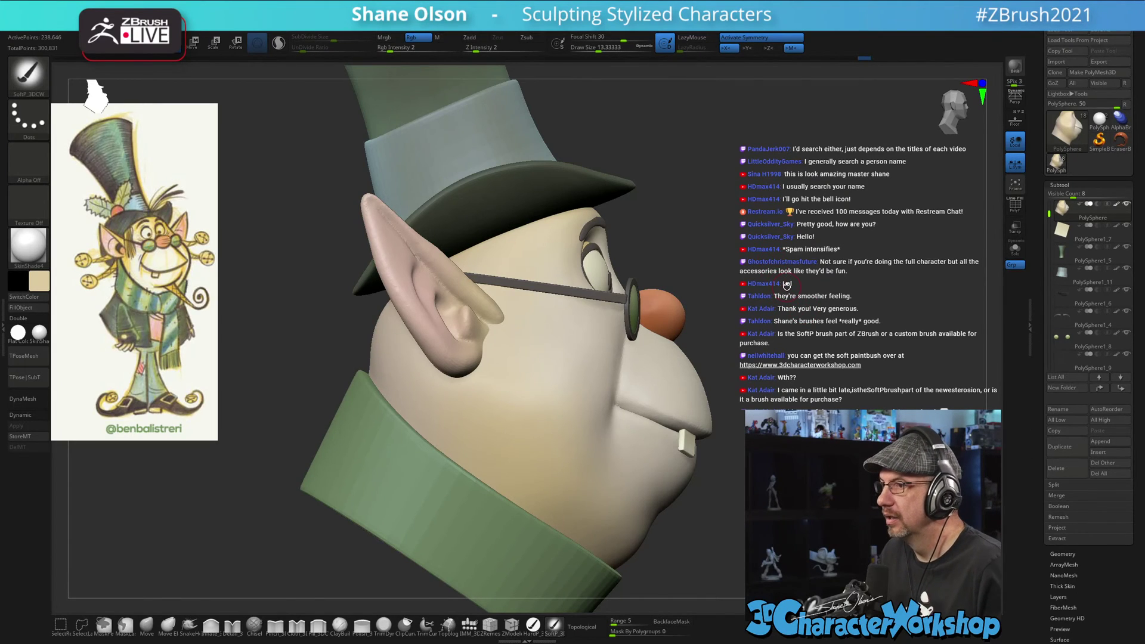
drag(786, 284, 786, 285)
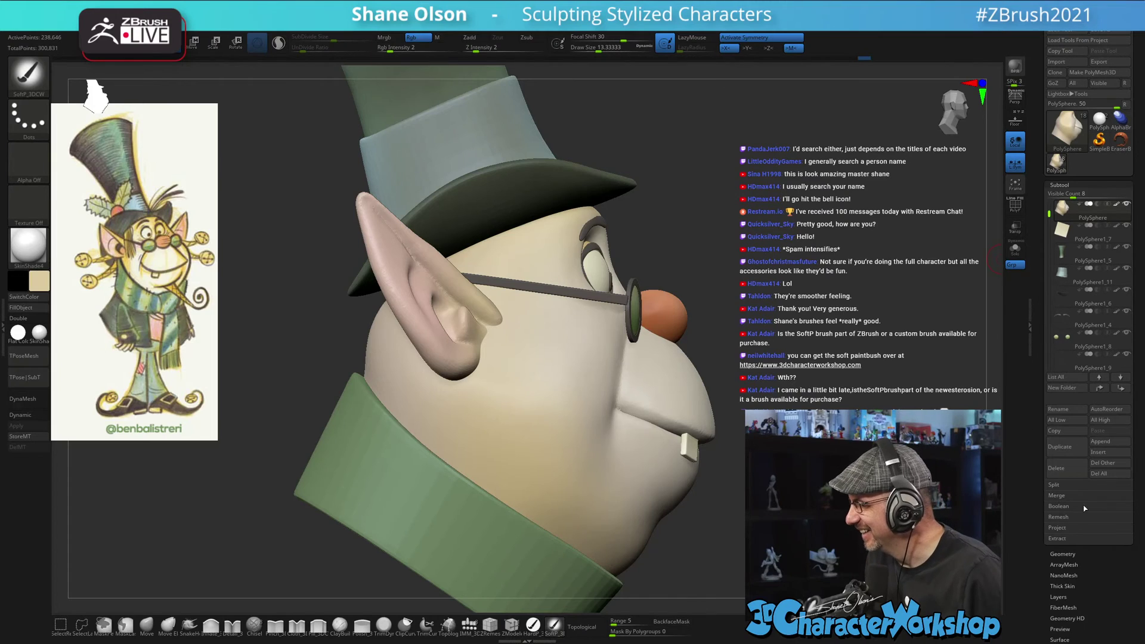
- Turn on the FiberMesh preview for the head so fibers grow from the masked forehead patch
drag(1081, 578, 1069, 440)
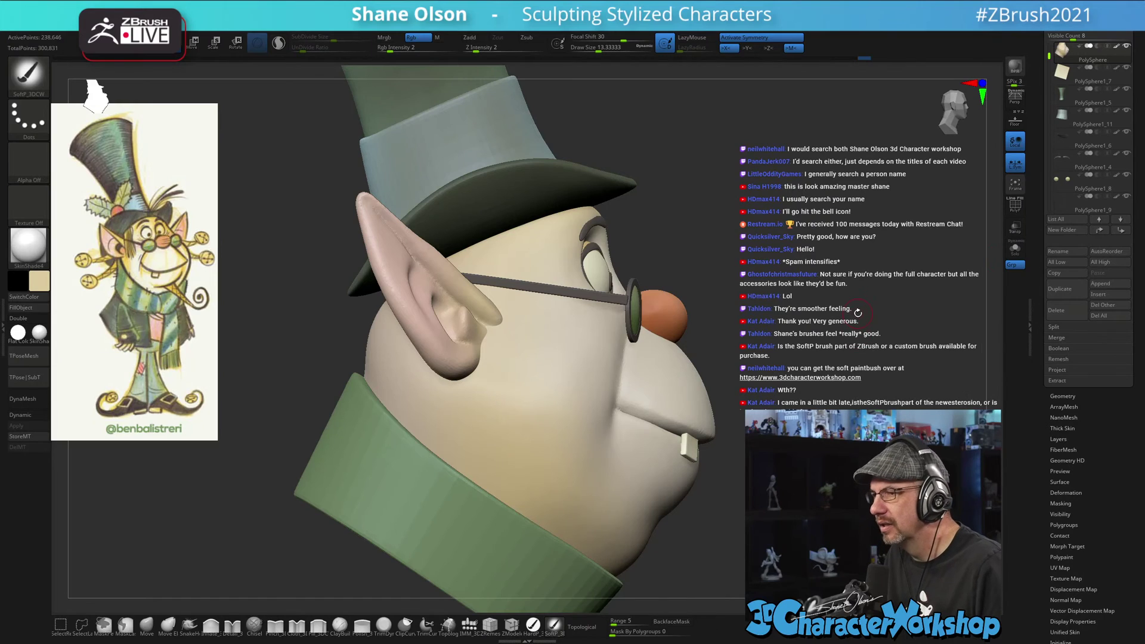
drag(796, 301, 845, 316)
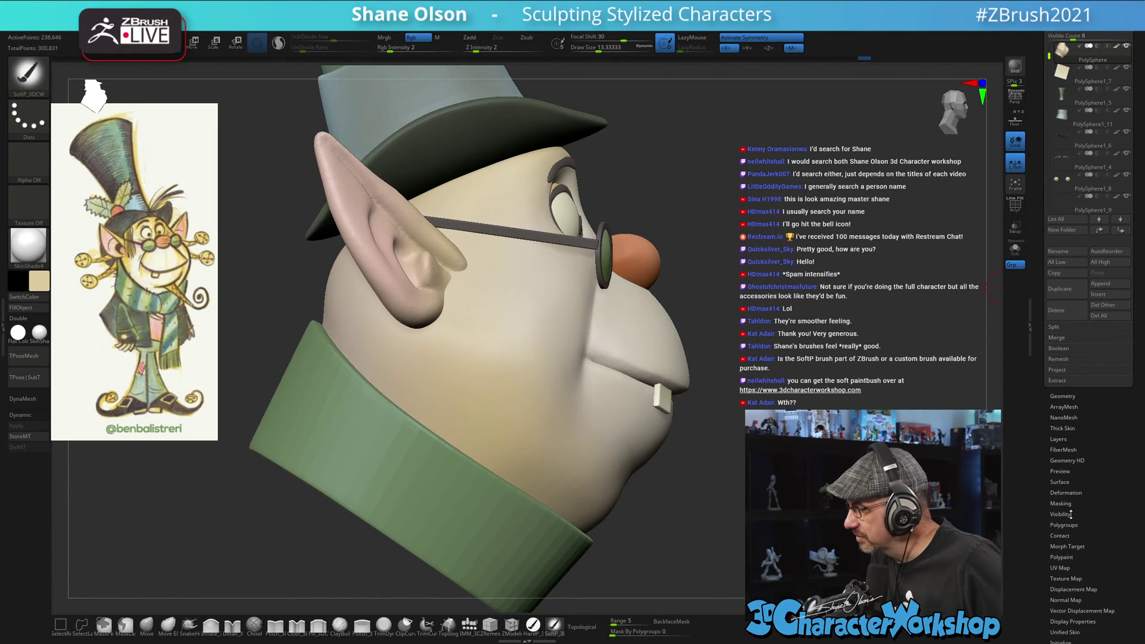
click(1060, 396)
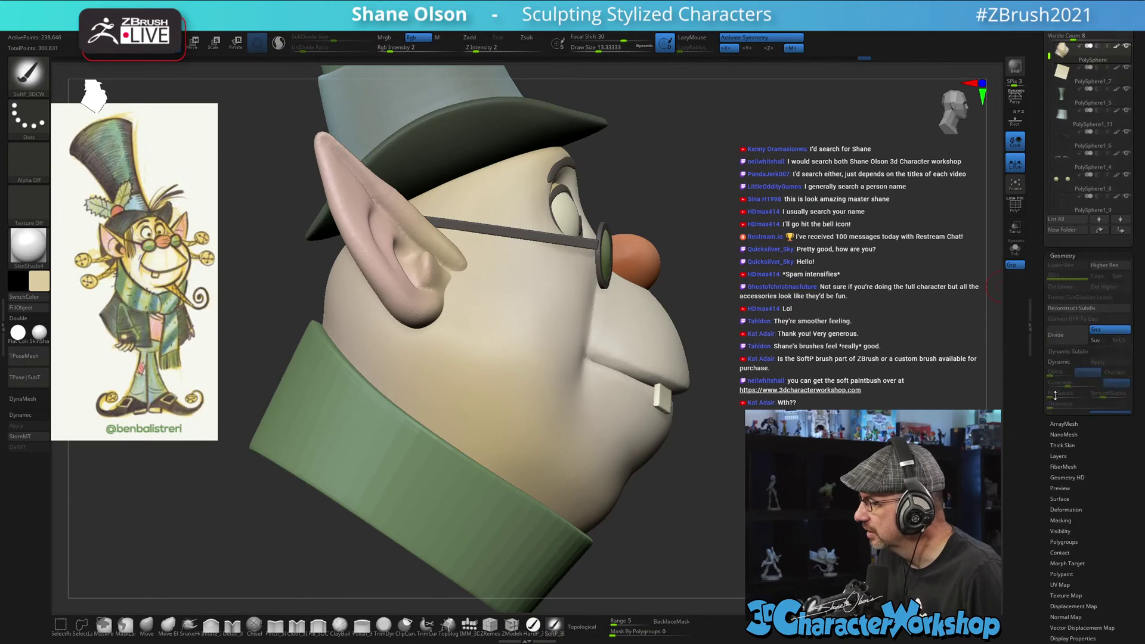
click(1073, 370)
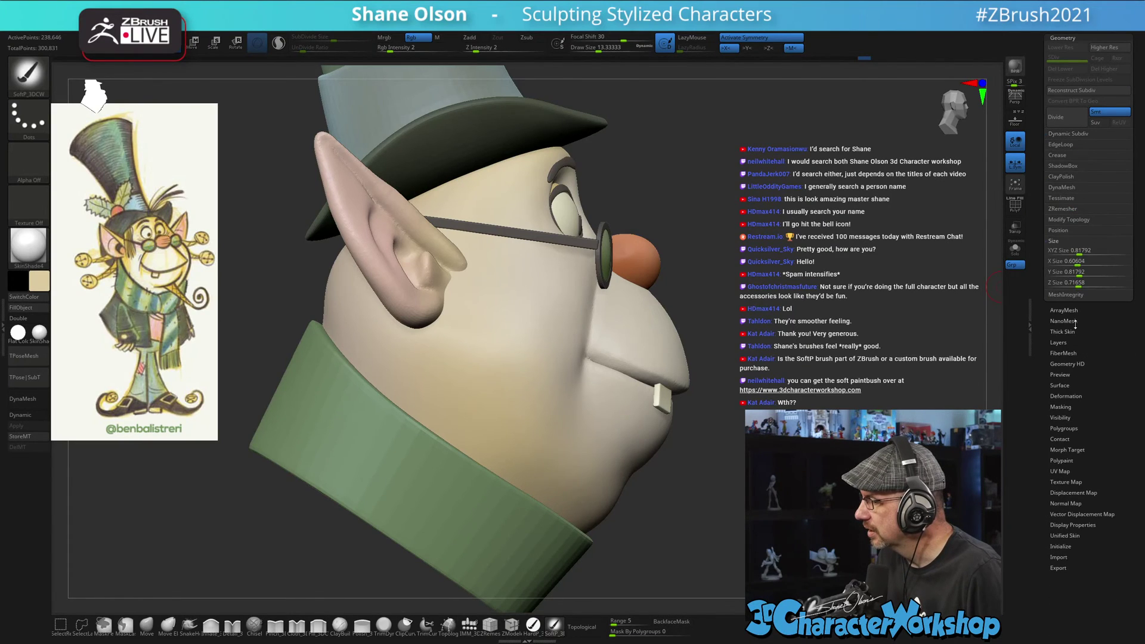
click(1065, 241)
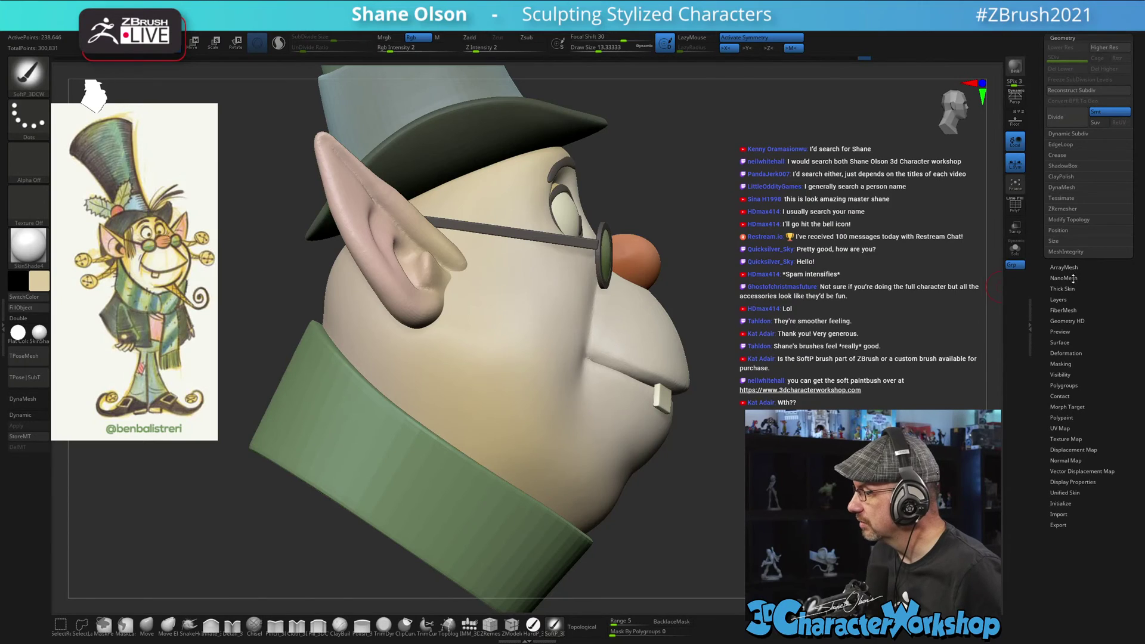
click(1066, 310)
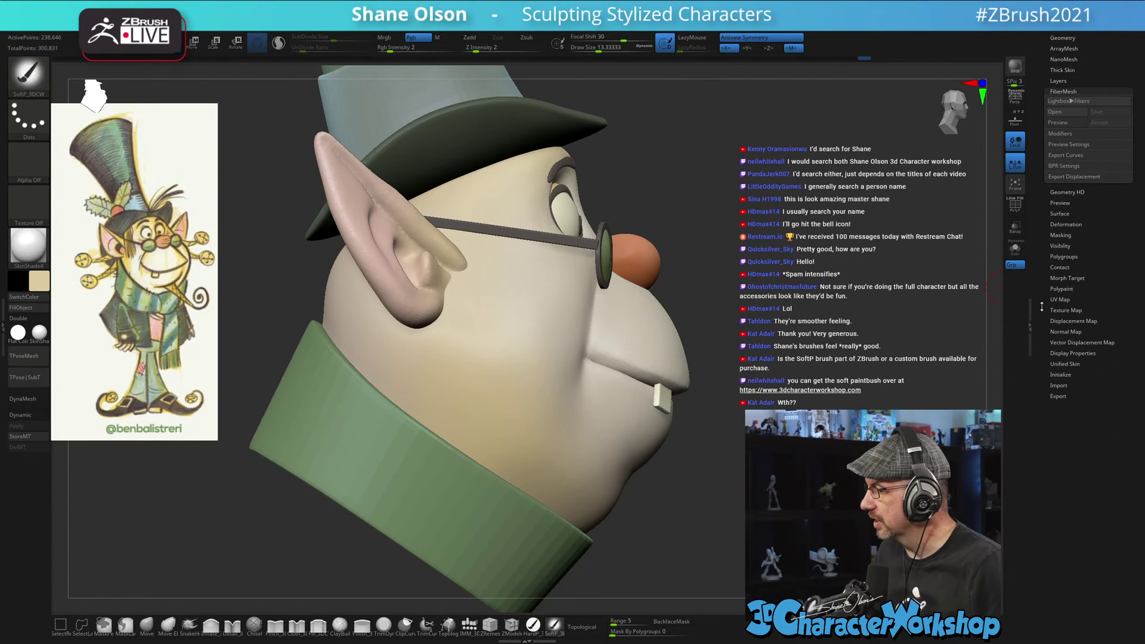
scroll(1041, 306, up, 5)
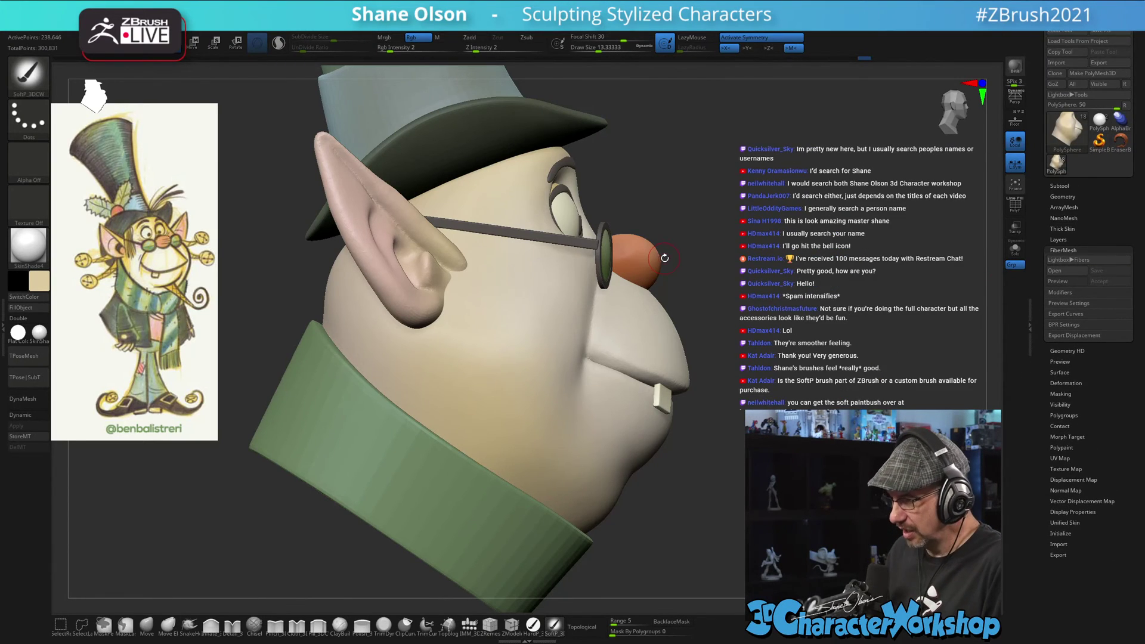
key(comma)
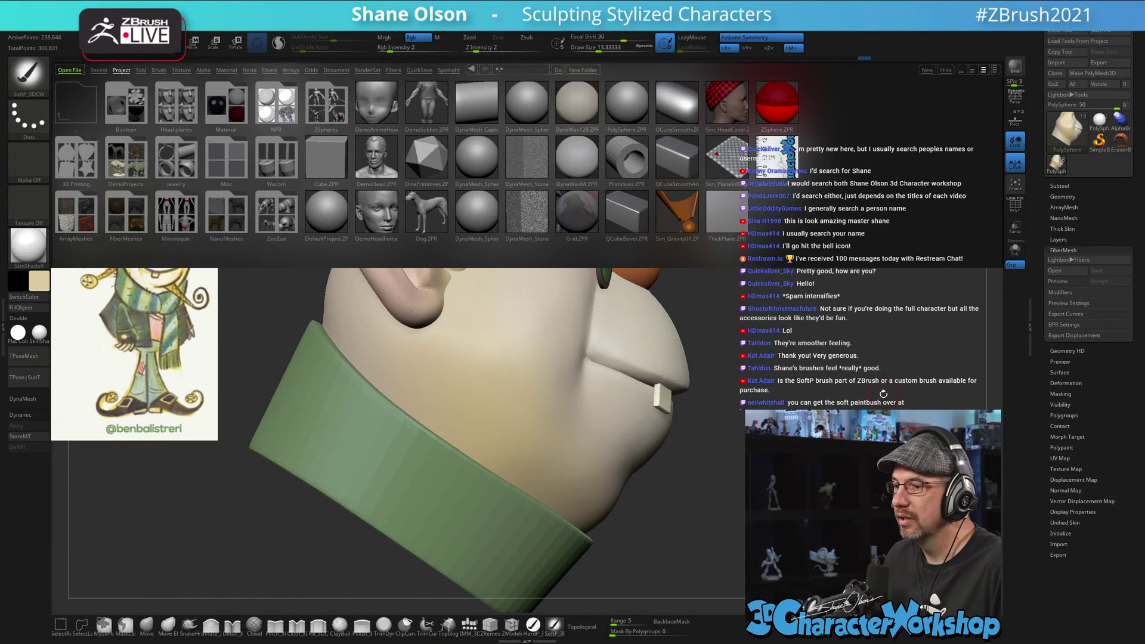
click(1066, 281)
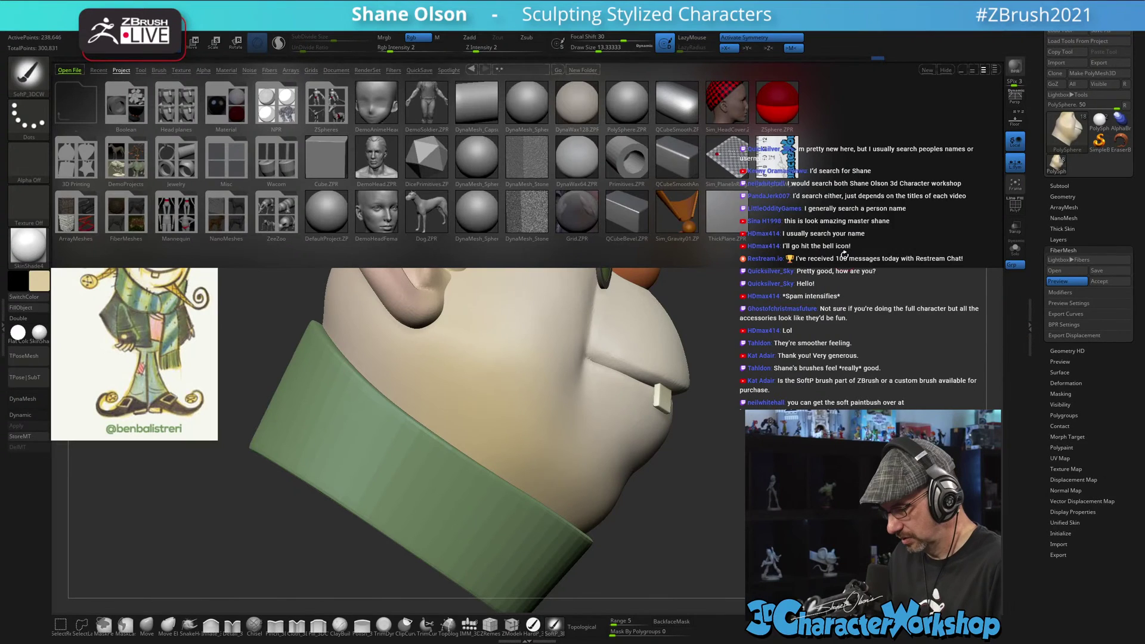
key(comma)
- Examine the previewed forehead fibers up close and from front, three-quarter and near-profile views against the reference drawing
drag(835, 280, 752, 347)
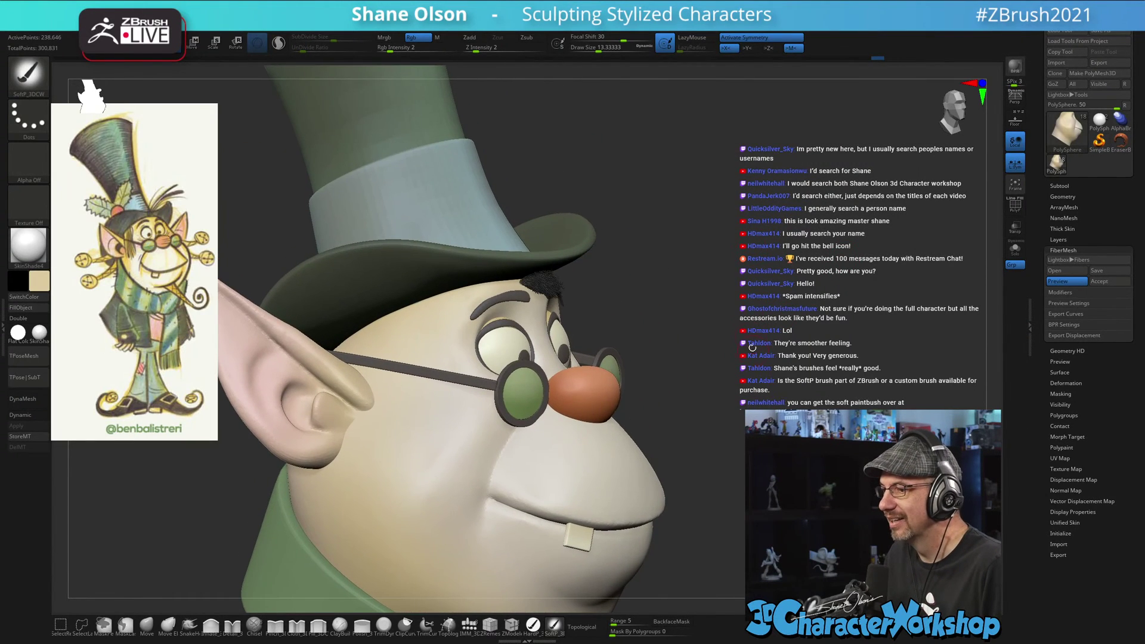
mouse_move(746, 305)
alt+mouse_down()
mouse_move(750, 250)
mouse_move(754, 307)
alt+mouse_up()
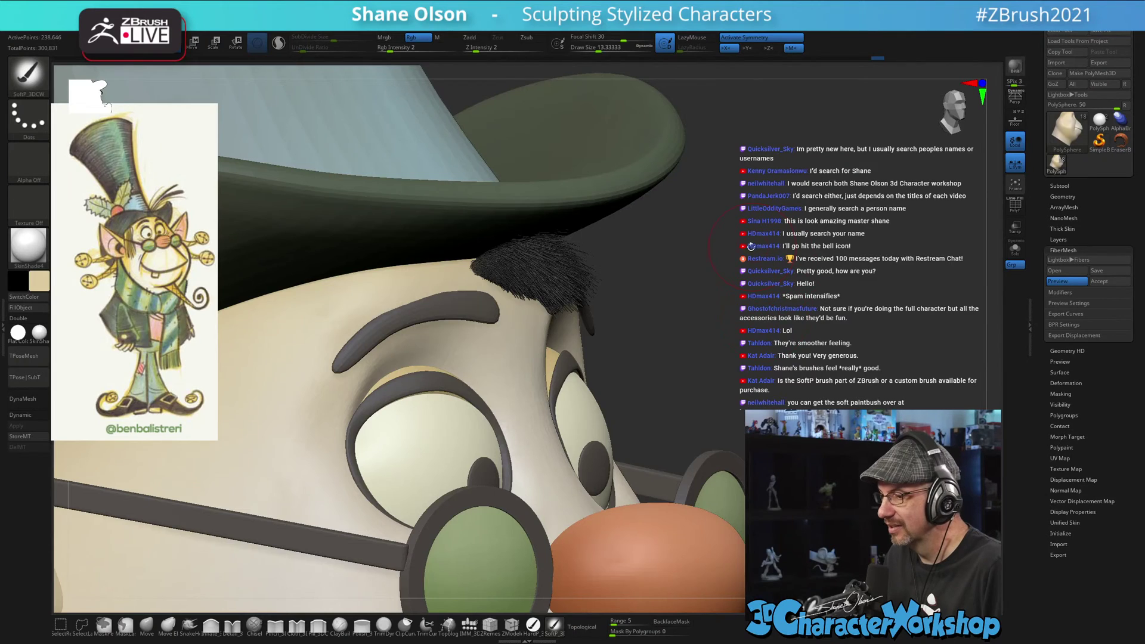
drag(750, 247, 713, 252)
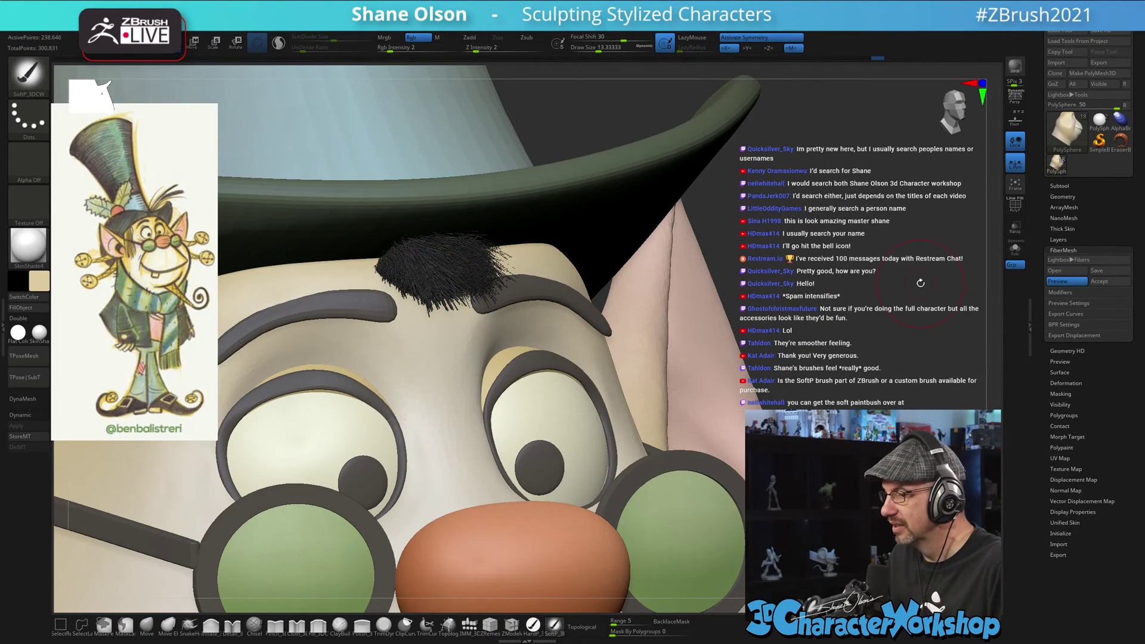
key(s)
click(847, 294)
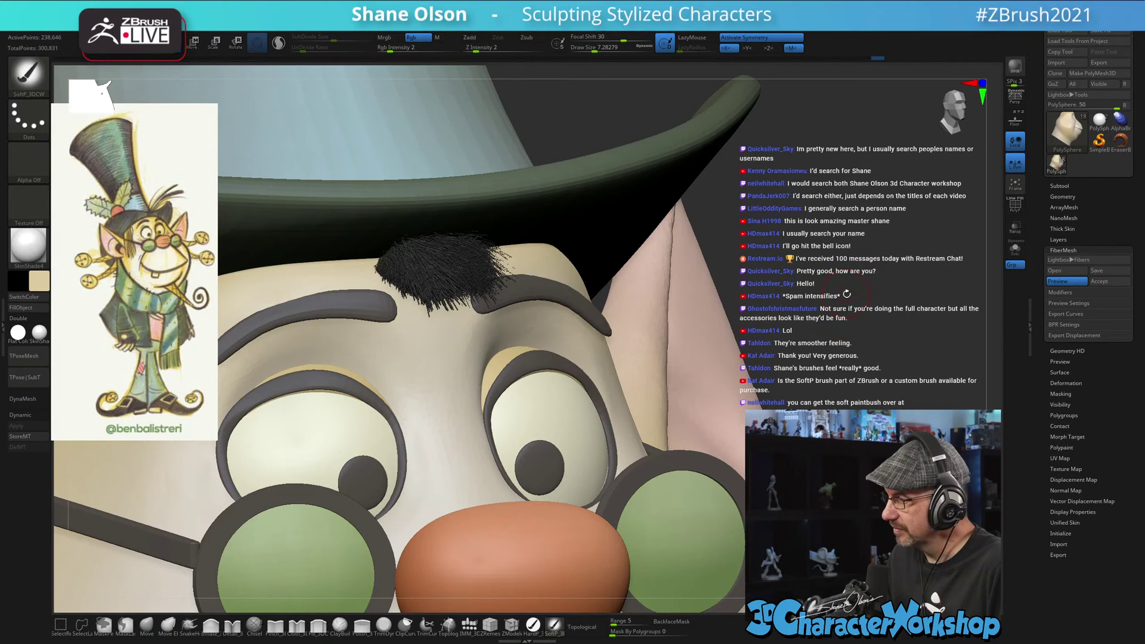
mouse_move(847, 296)
alt+mouse_down()
mouse_move(802, 297)
mouse_move(765, 319)
alt+mouse_up()
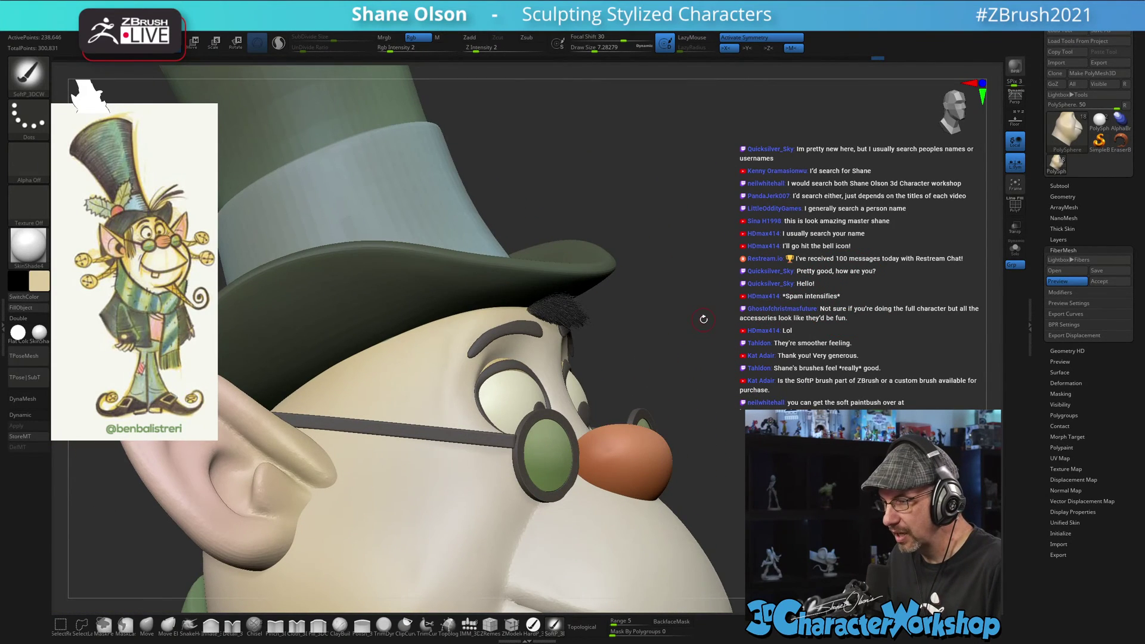
drag(703, 319, 524, 310)
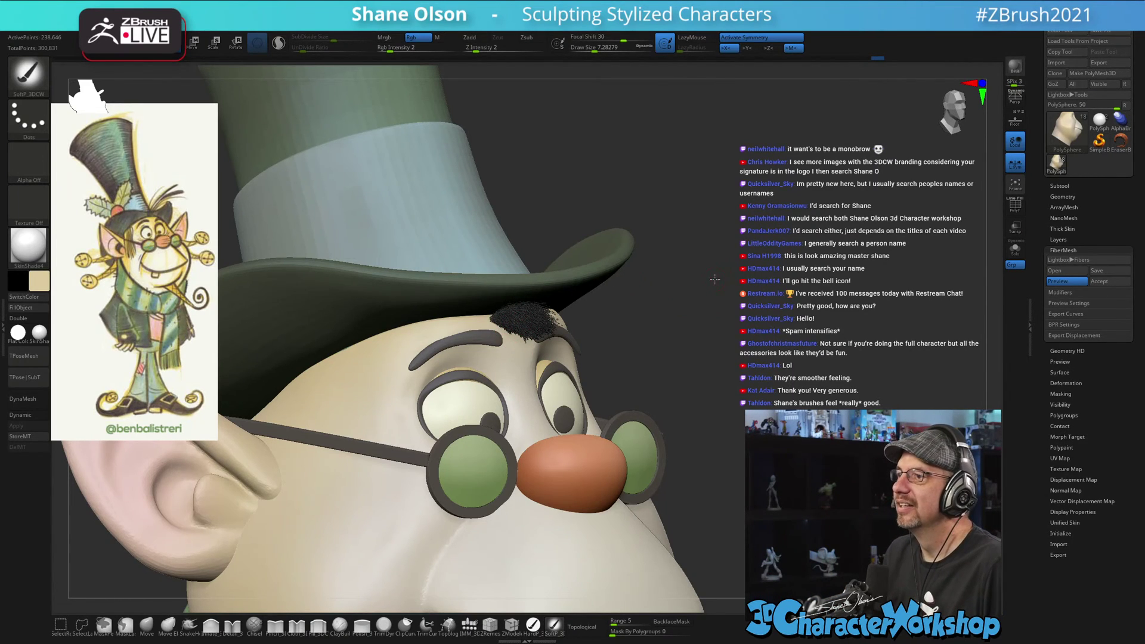
drag(714, 279, 732, 288)
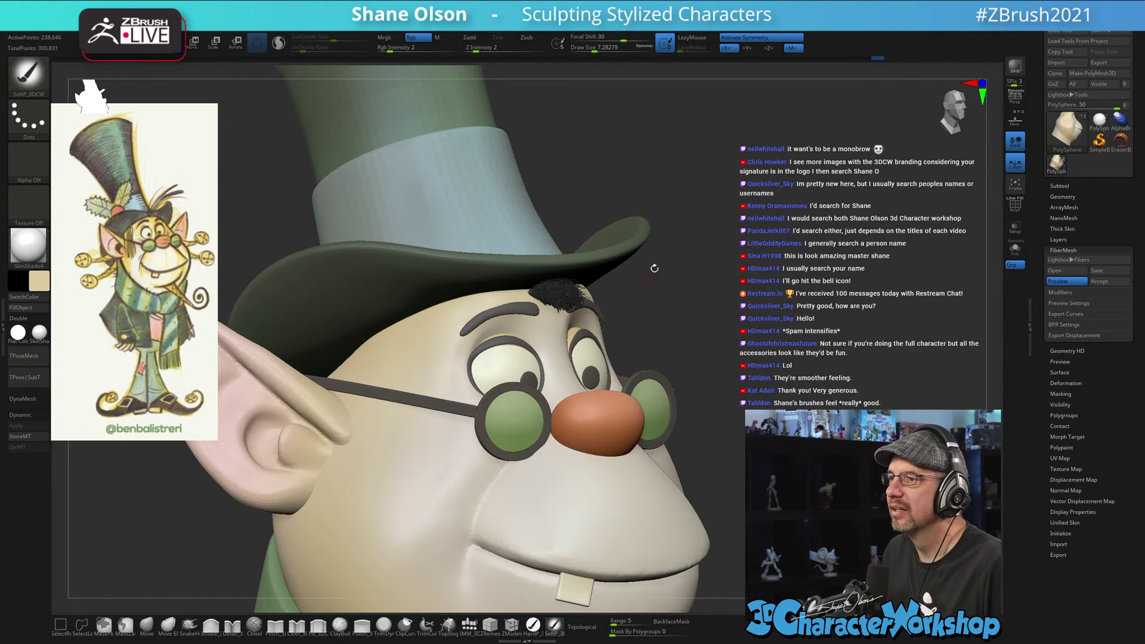
drag(752, 299, 792, 257)
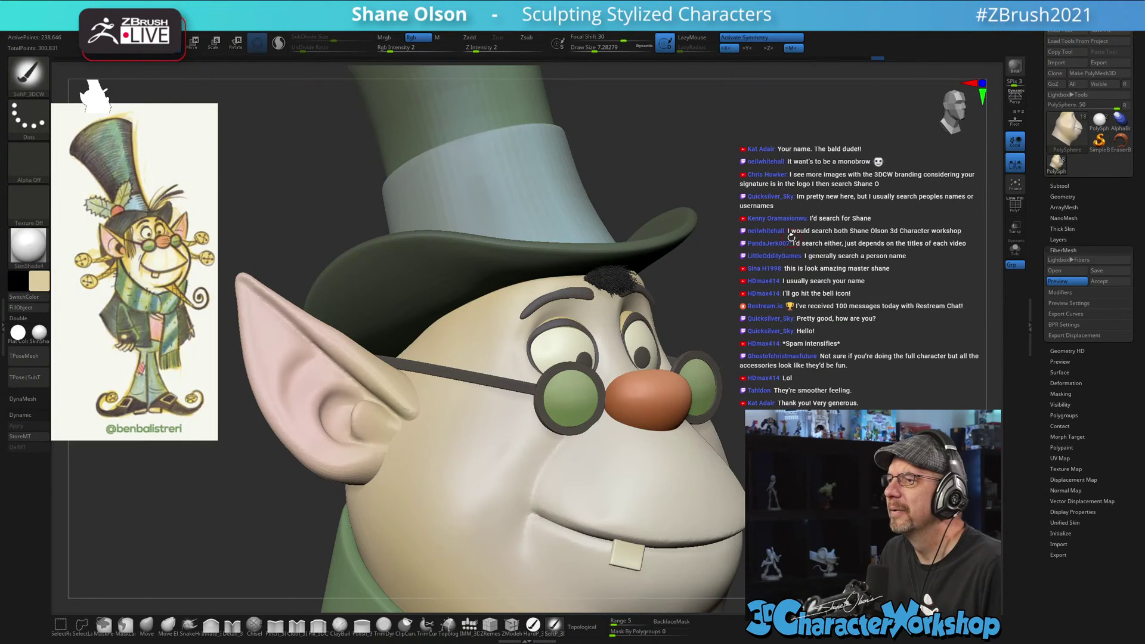
drag(795, 245, 802, 243)
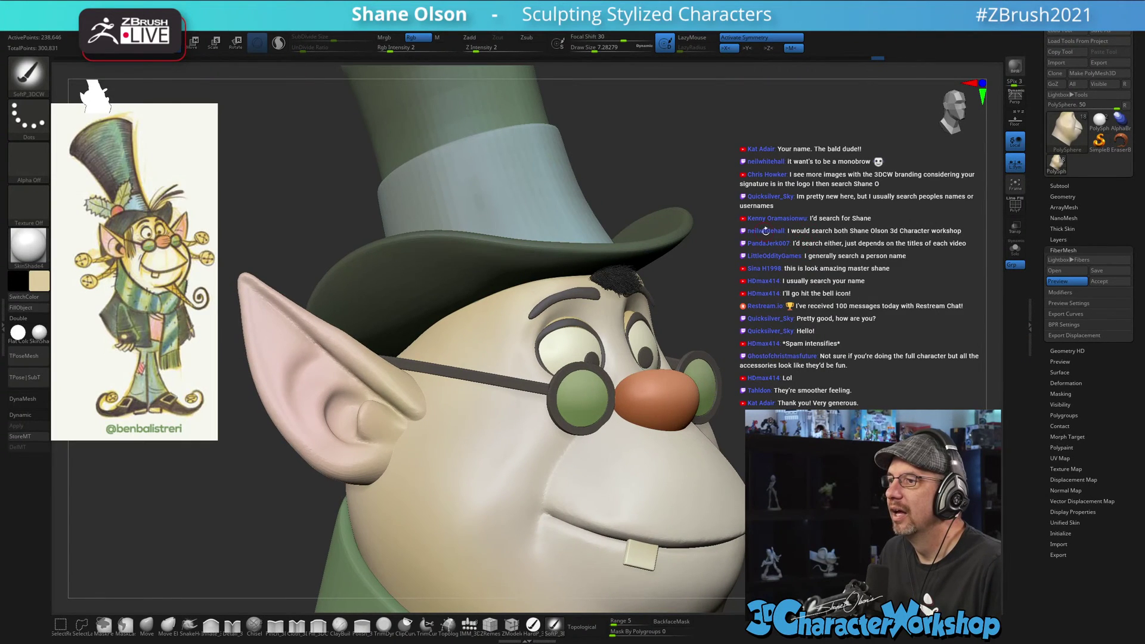
key(bracketright)
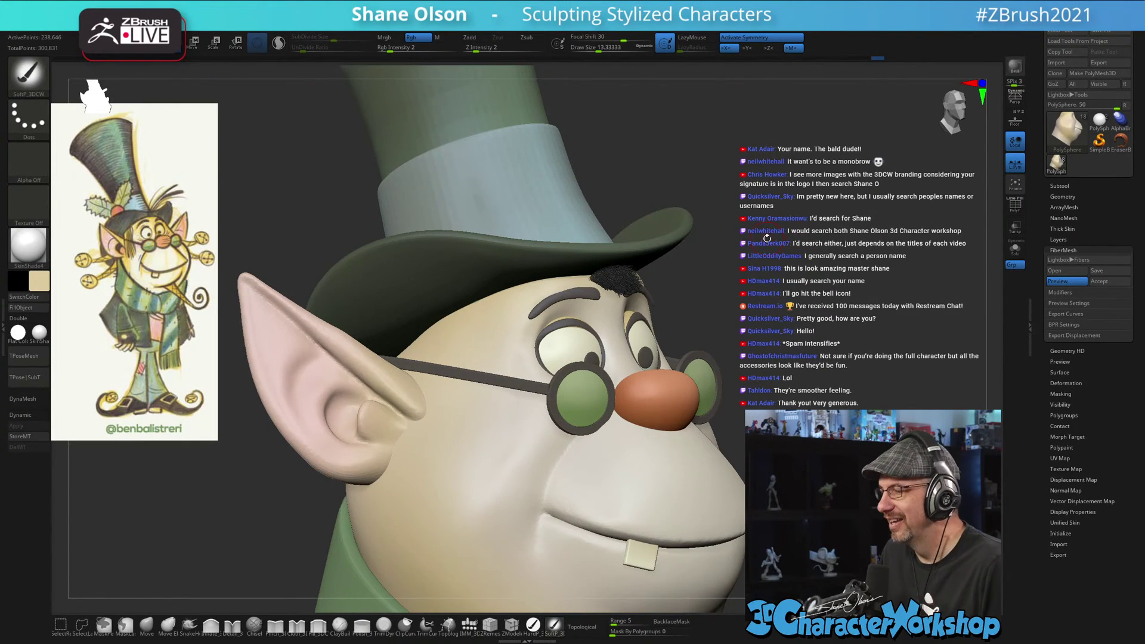
drag(769, 236, 775, 233)
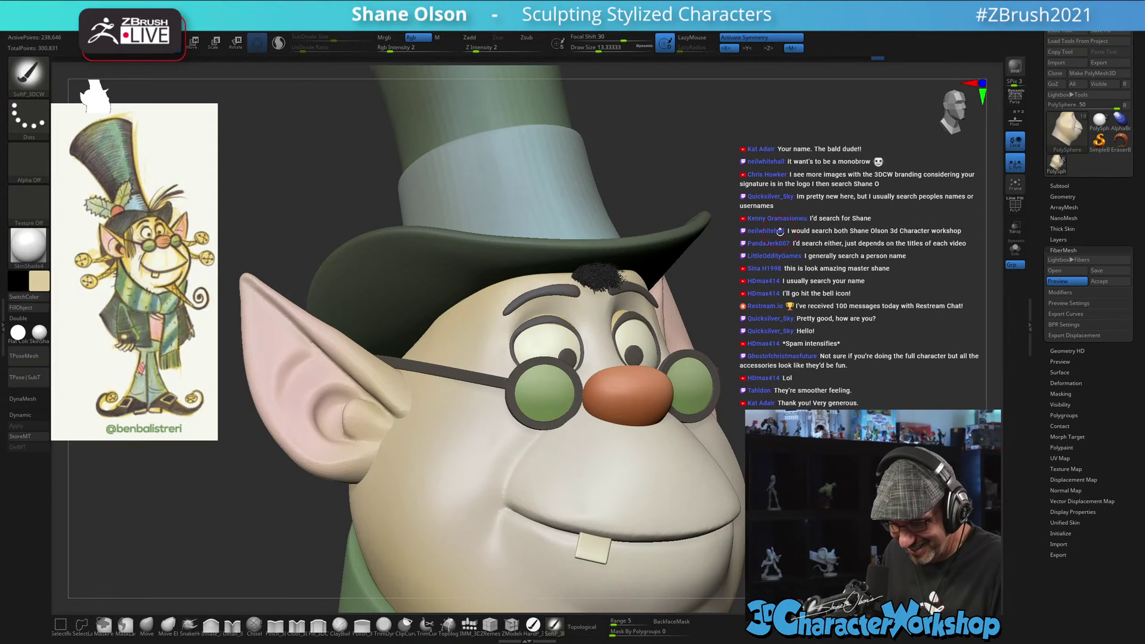
- Open the LightBox library of fiber presets to choose a different style for the forehead tuft
key(comma)
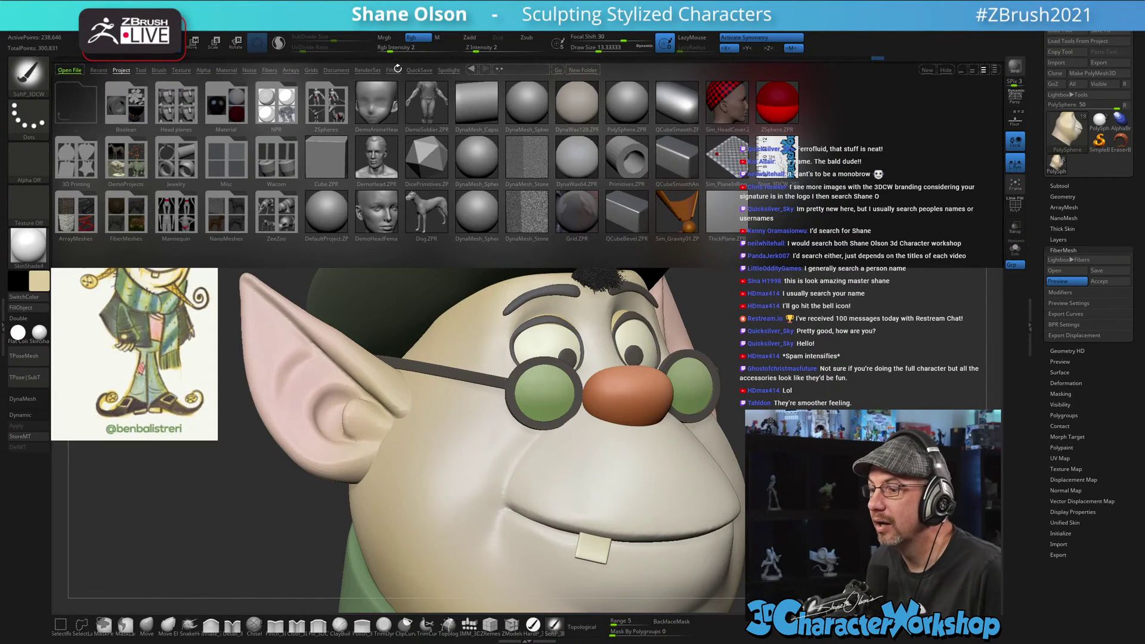
click(269, 70)
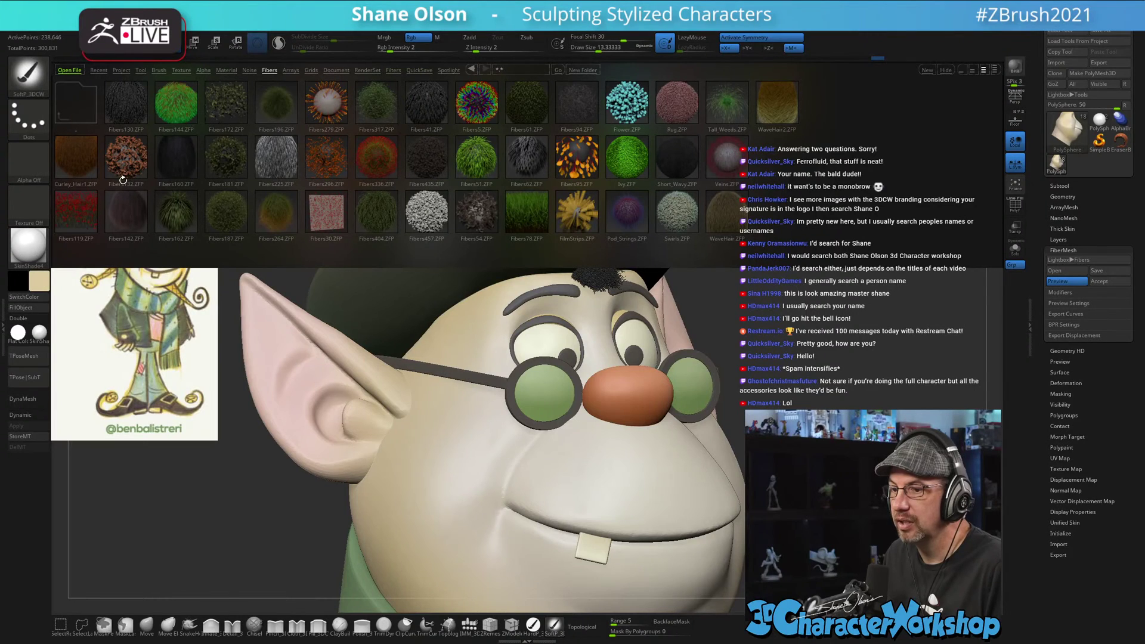
- Try the Fibers160, Fibers225 and Curley_Hair1 fiber presets on the masked forehead patch under the hat brim
click(170, 156)
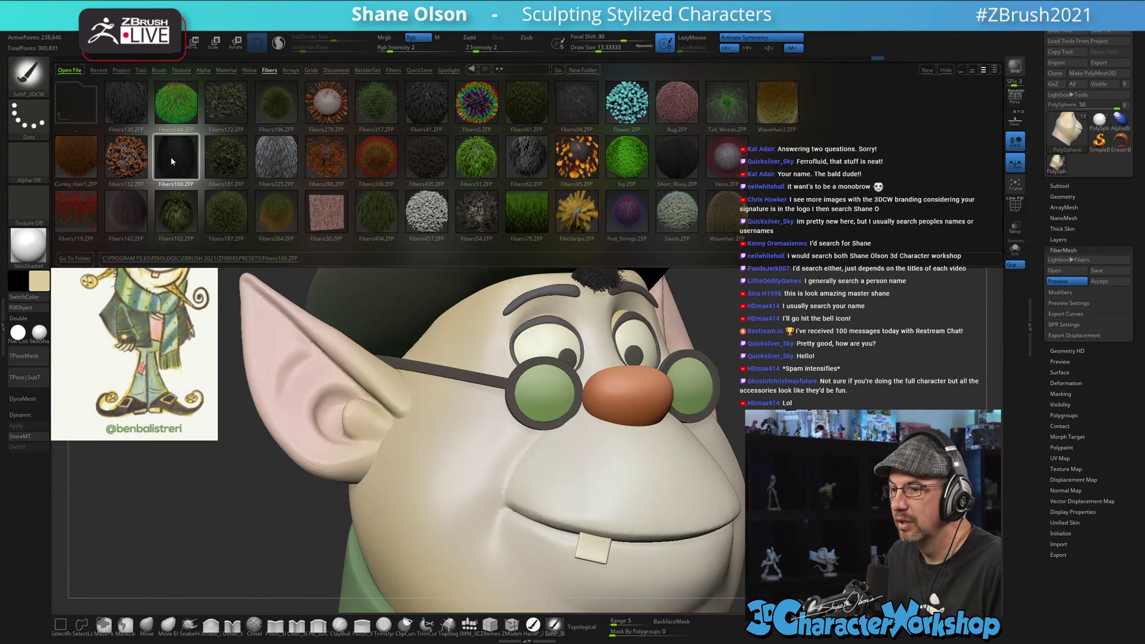
alt+drag(823, 283, 632, 323)
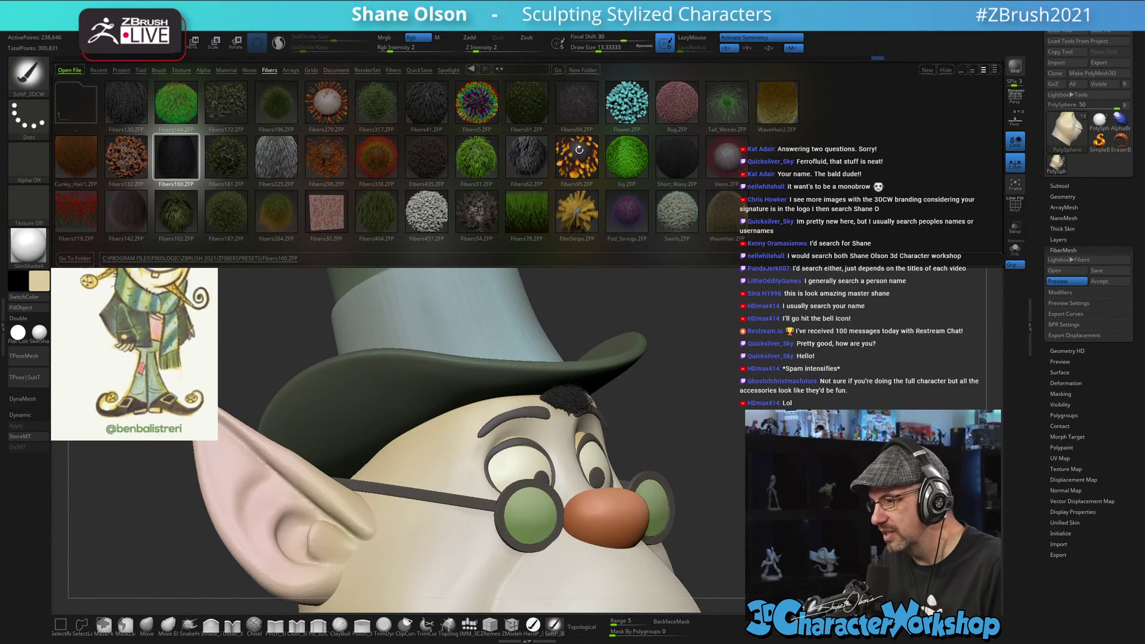
click(277, 151)
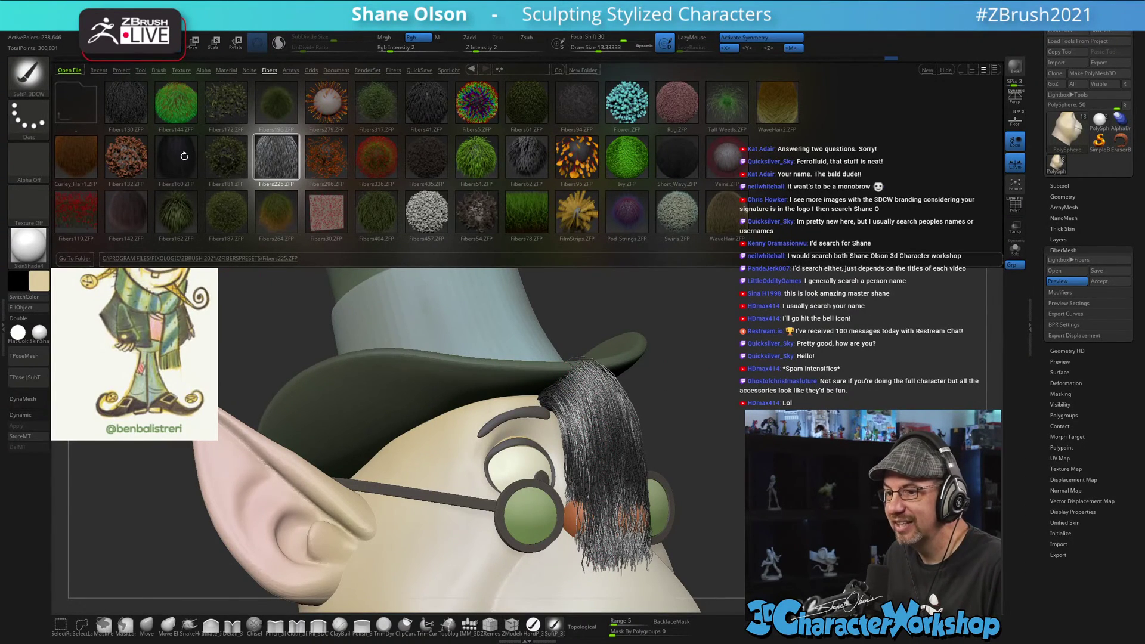
click(182, 155)
drag(661, 383, 619, 335)
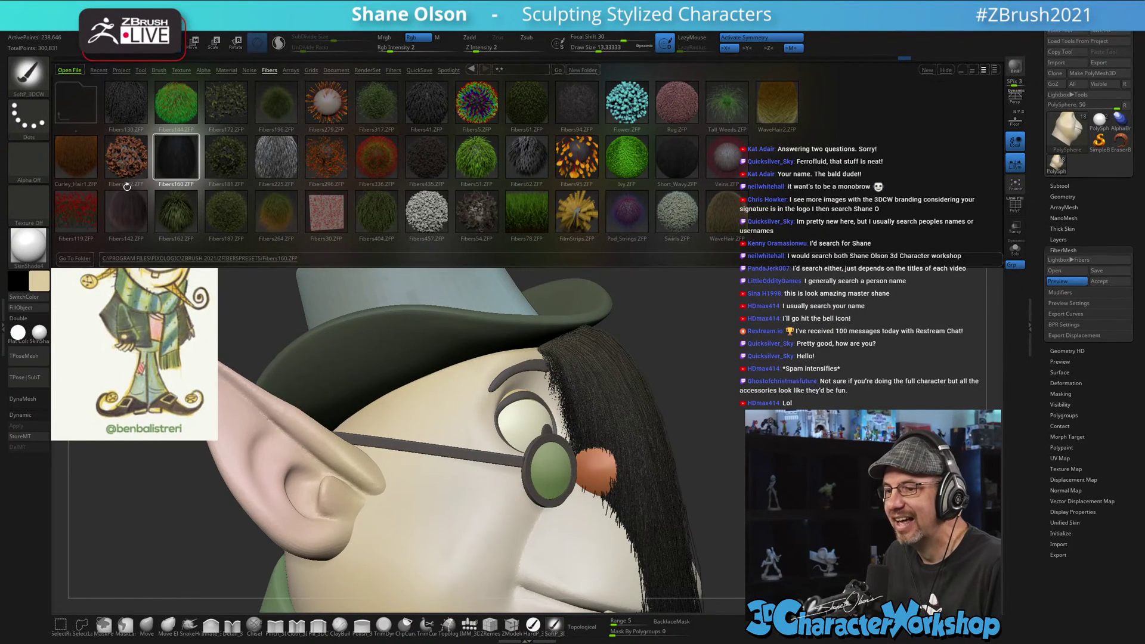
click(83, 159)
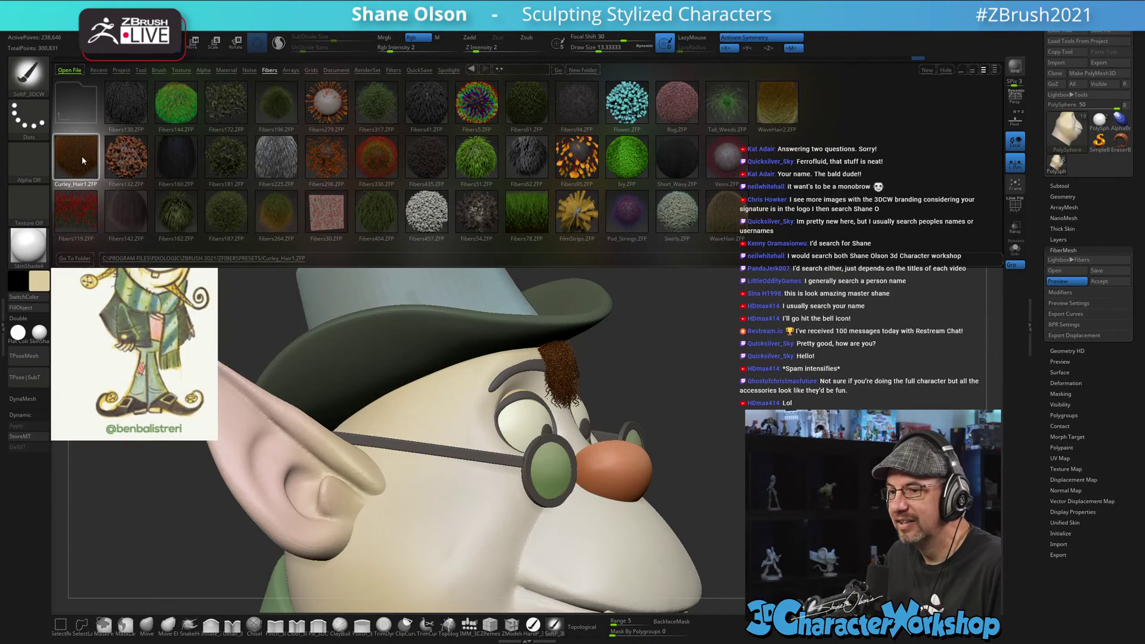
- Apply the Fibers62 preset to the forehead hair and set its fiber gravity to 0.17355
click(527, 157)
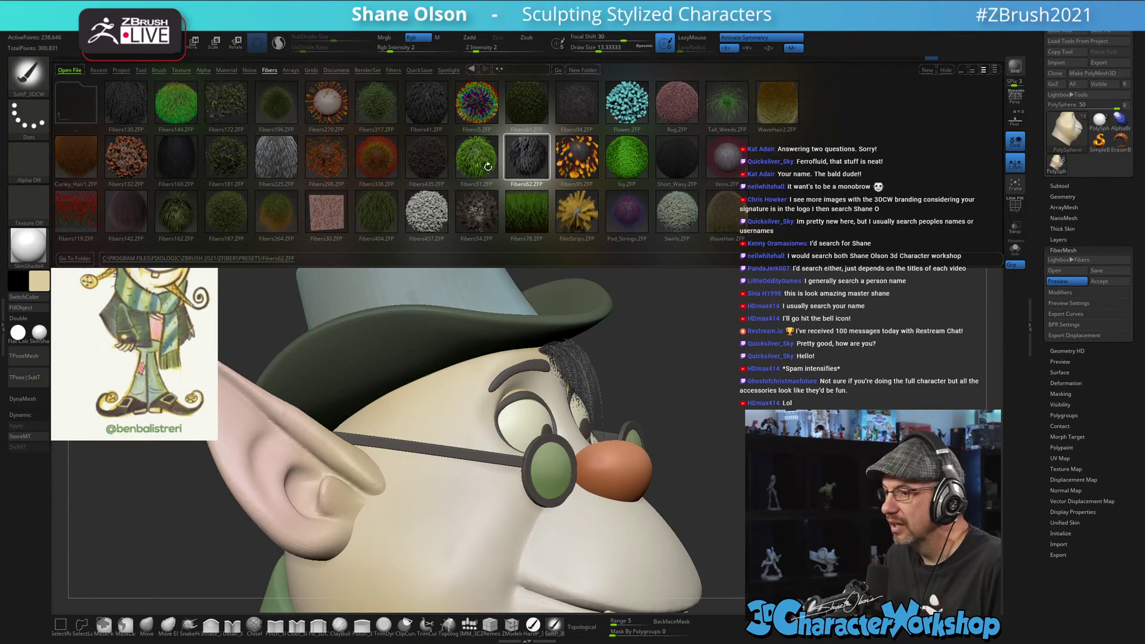
click(1075, 291)
click(1070, 355)
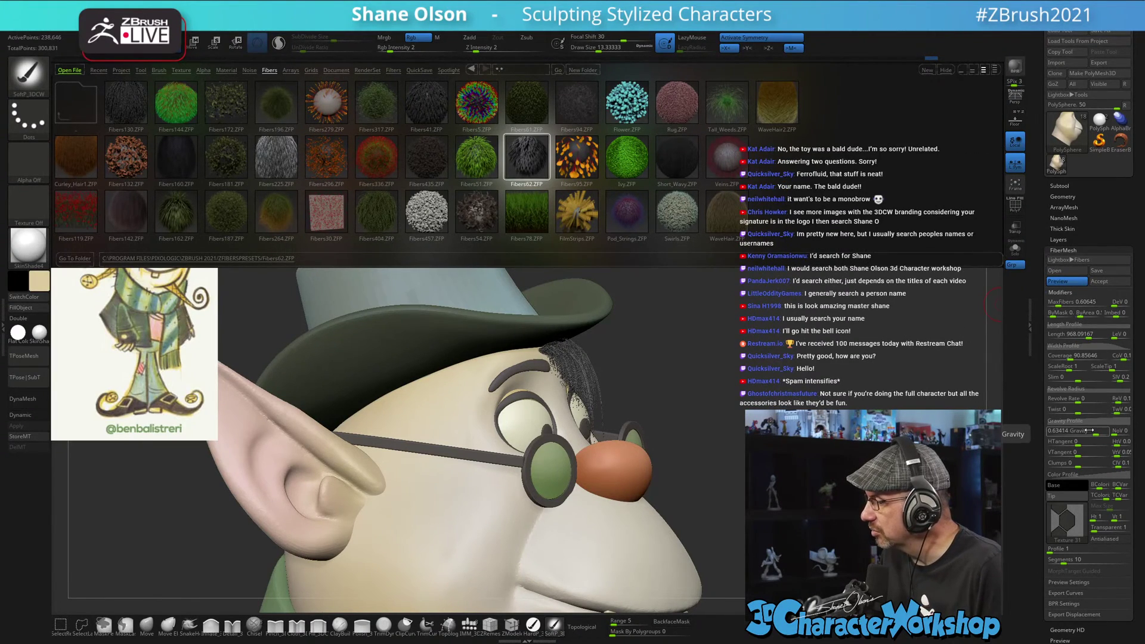
drag(1094, 431, 1084, 431)
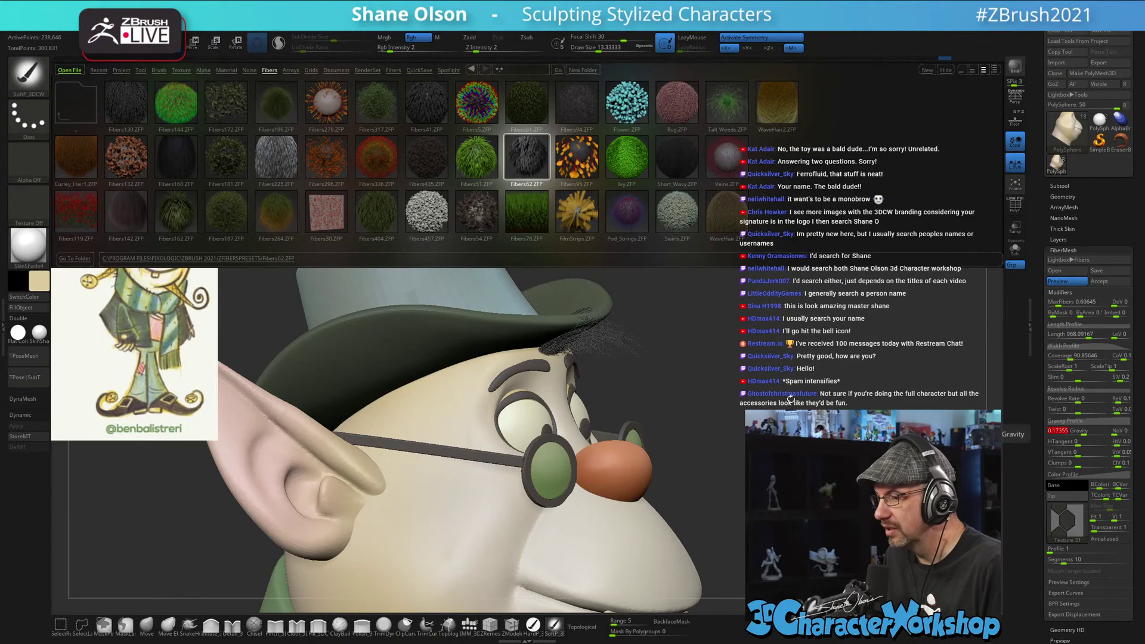
drag(647, 377, 593, 372)
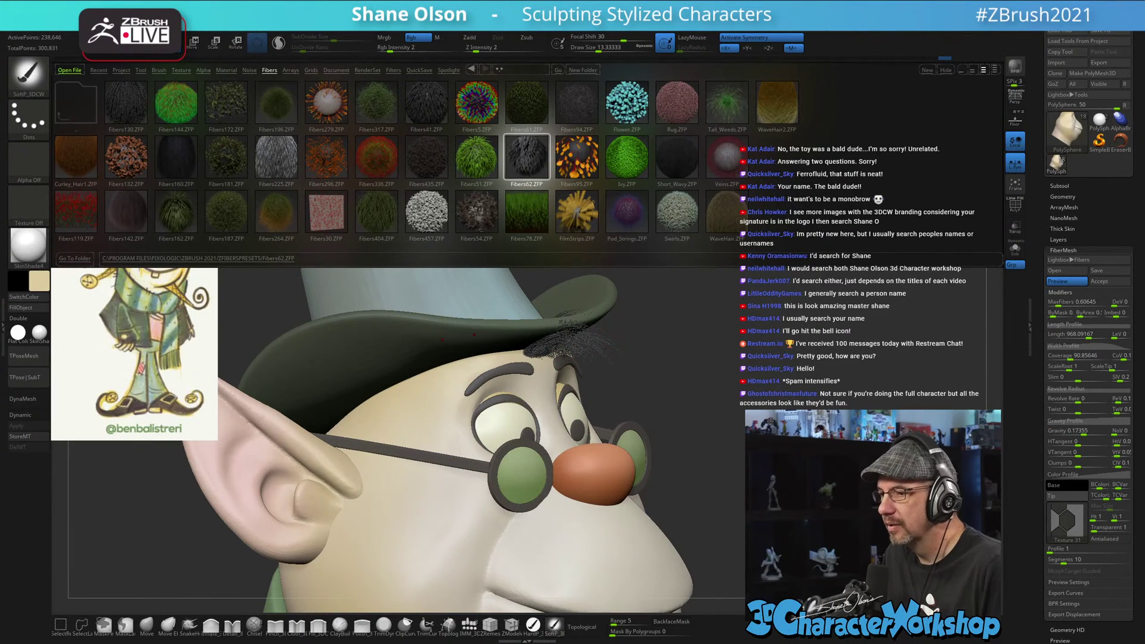
- Try the Fibers435, Fibers336, Fibers296, Fibers225, Fibers181 and Fibers160 presets on the forehead hair
double_click(419, 157)
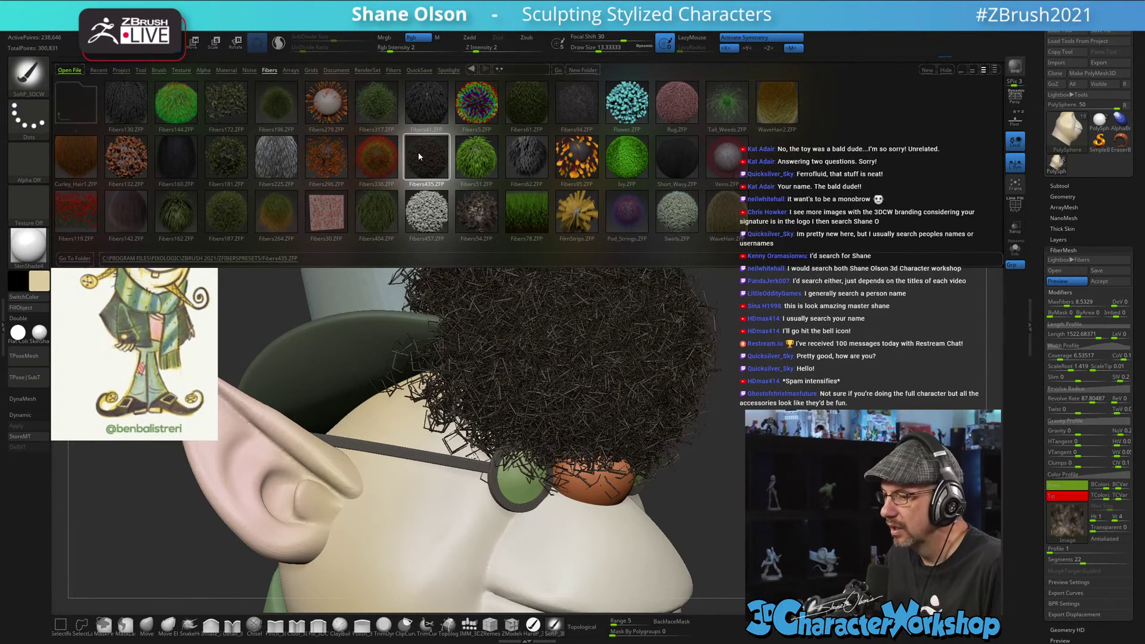
click(387, 154)
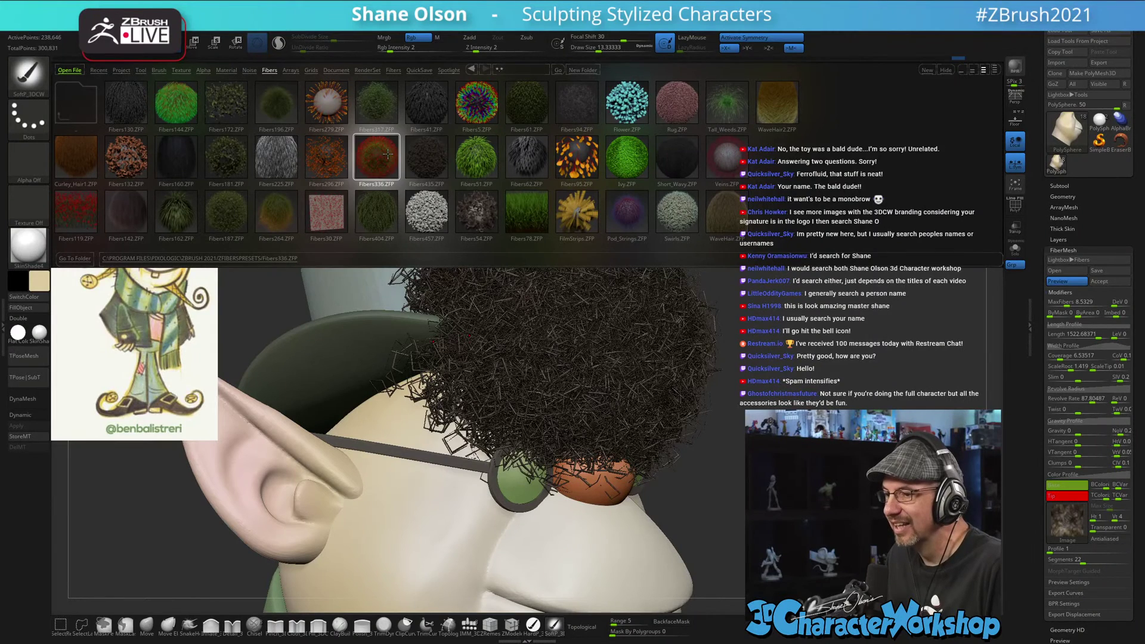
click(334, 166)
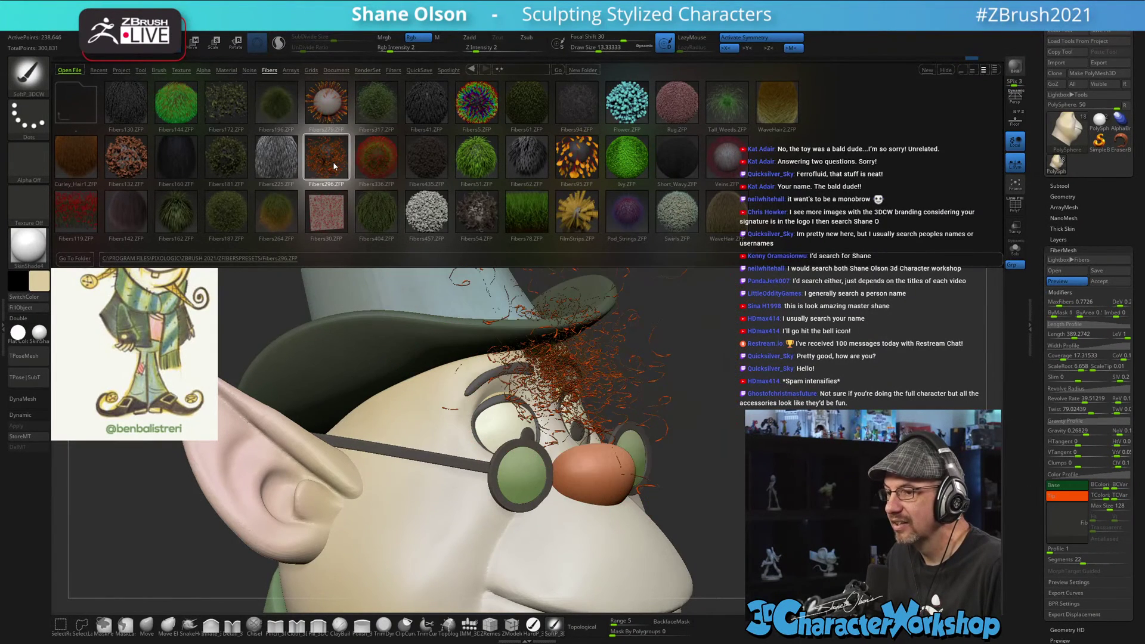
click(277, 156)
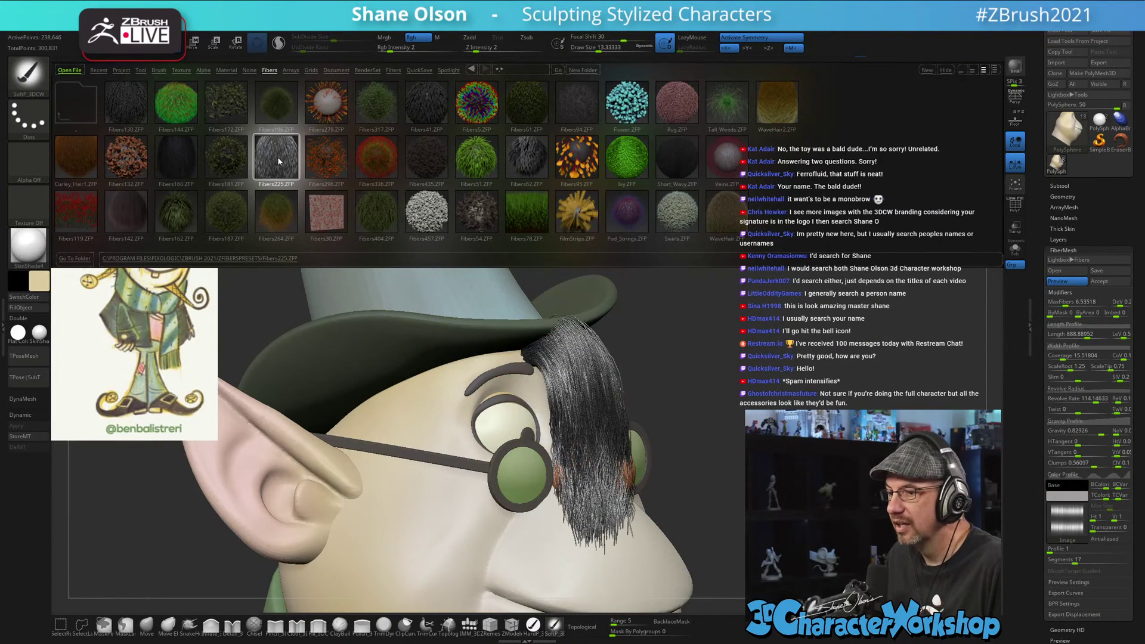
click(213, 165)
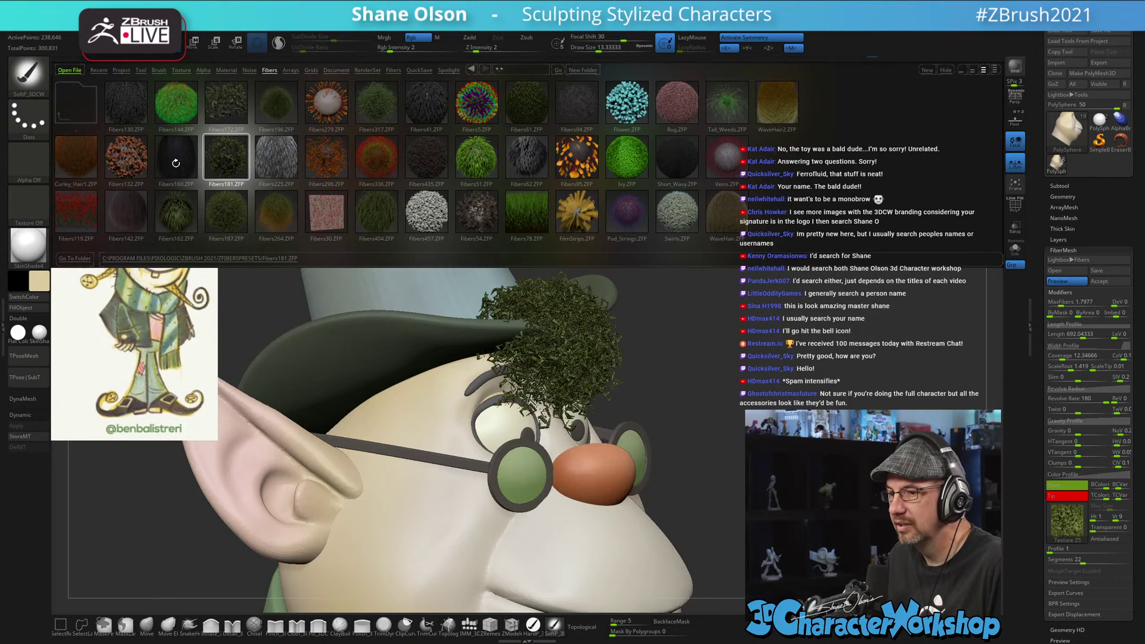
click(176, 162)
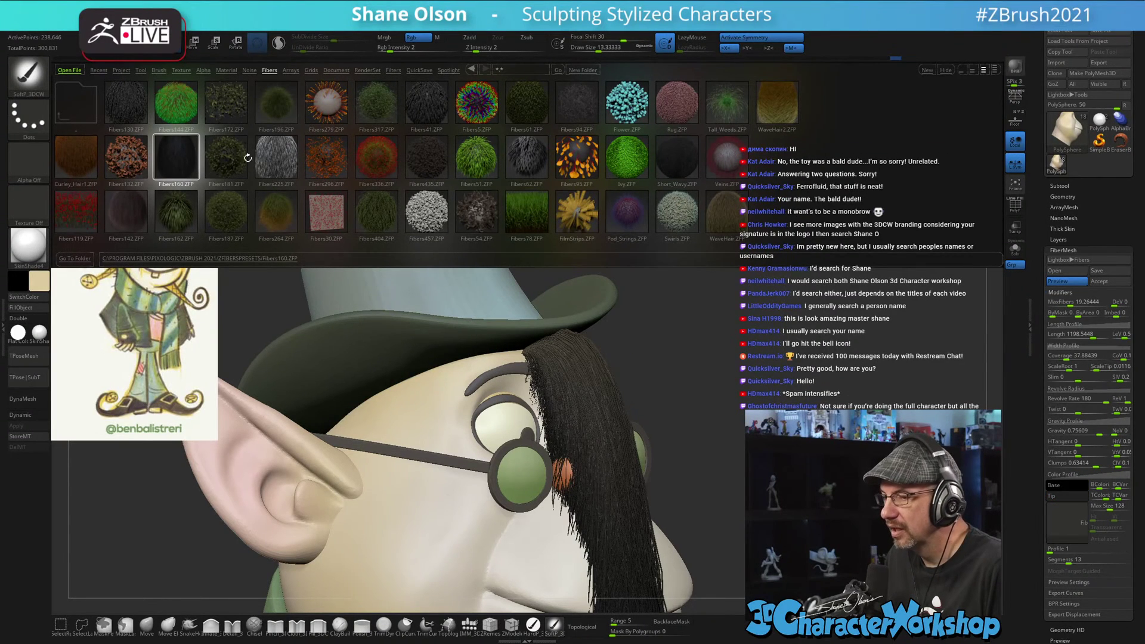
- Compare the Tall_Weeds, Short_Wavy, WaveHair, Fibers62, Fibers142 and Fibers225 presets on the forehead hair
click(726, 103)
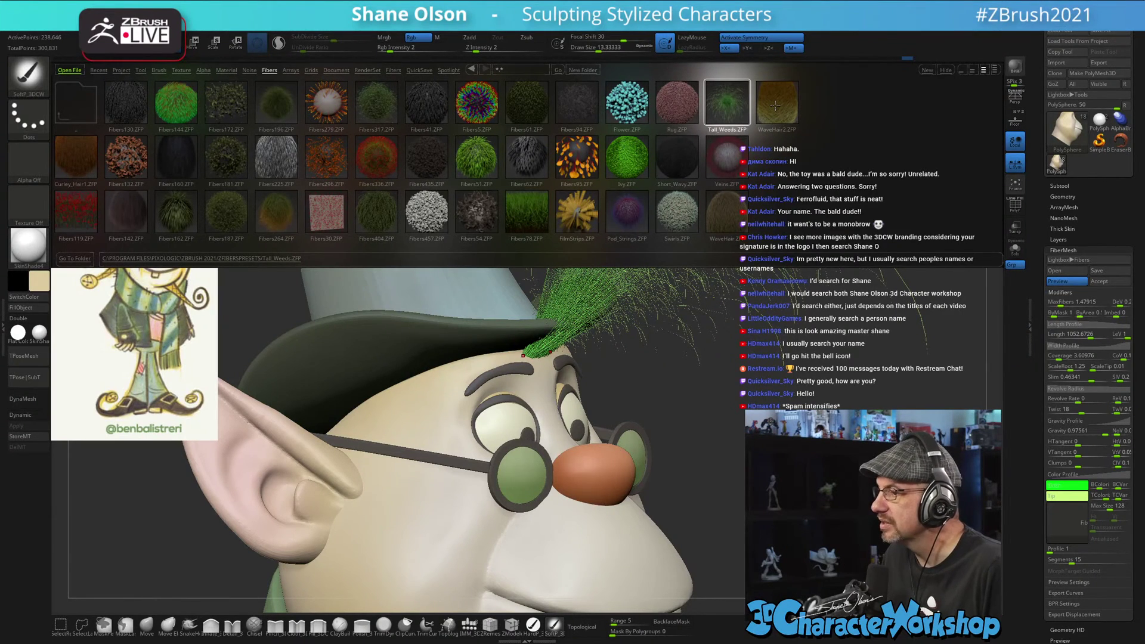
click(690, 159)
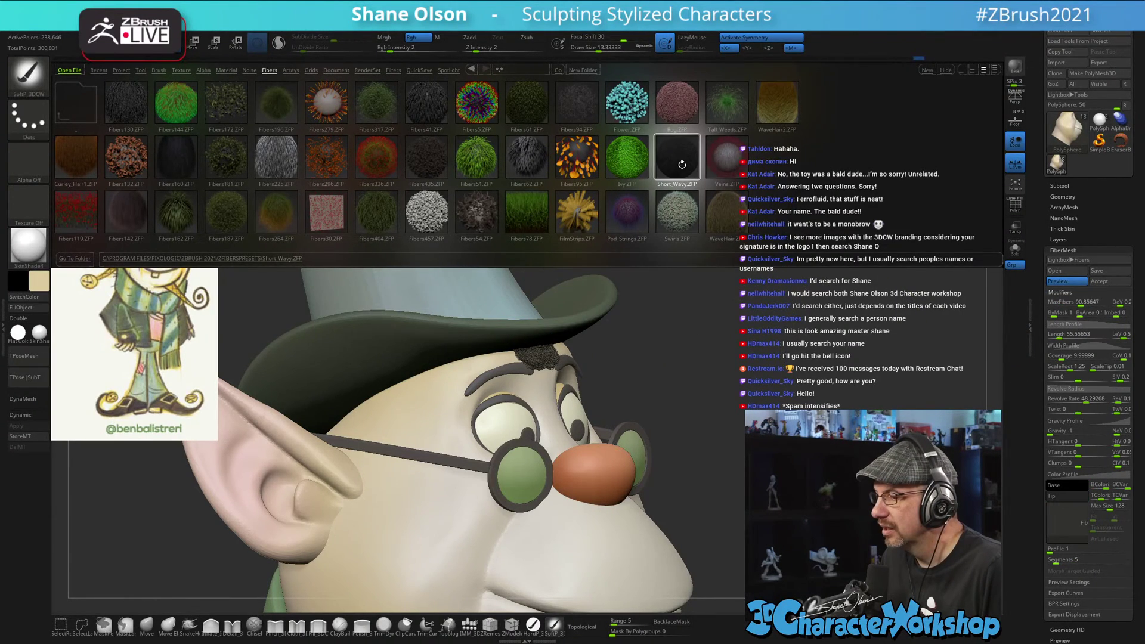
click(723, 210)
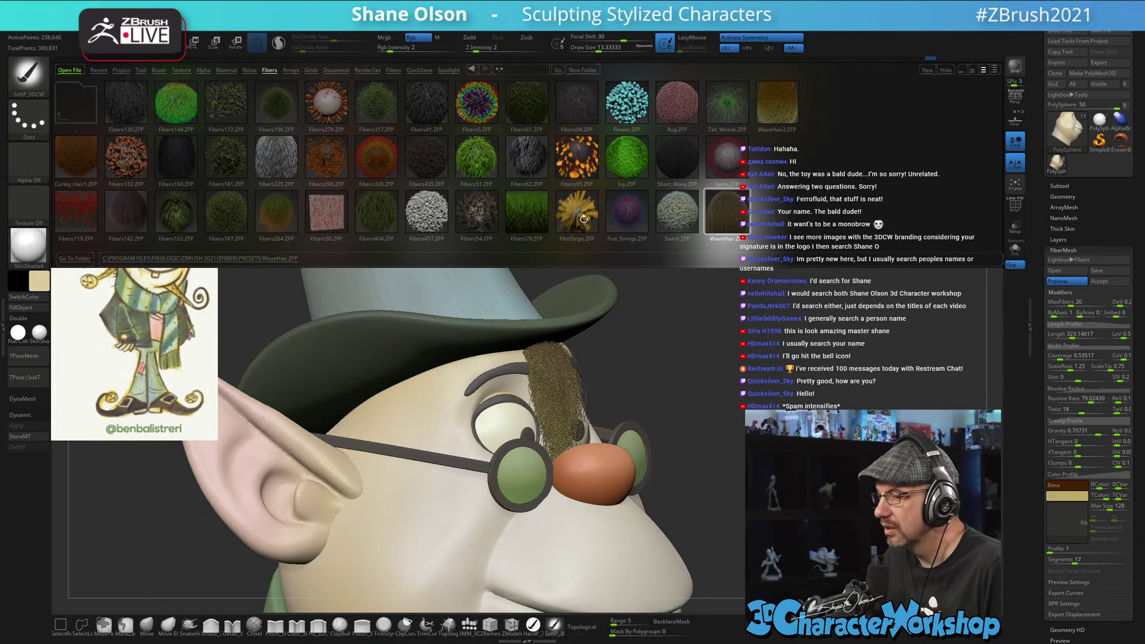
click(524, 156)
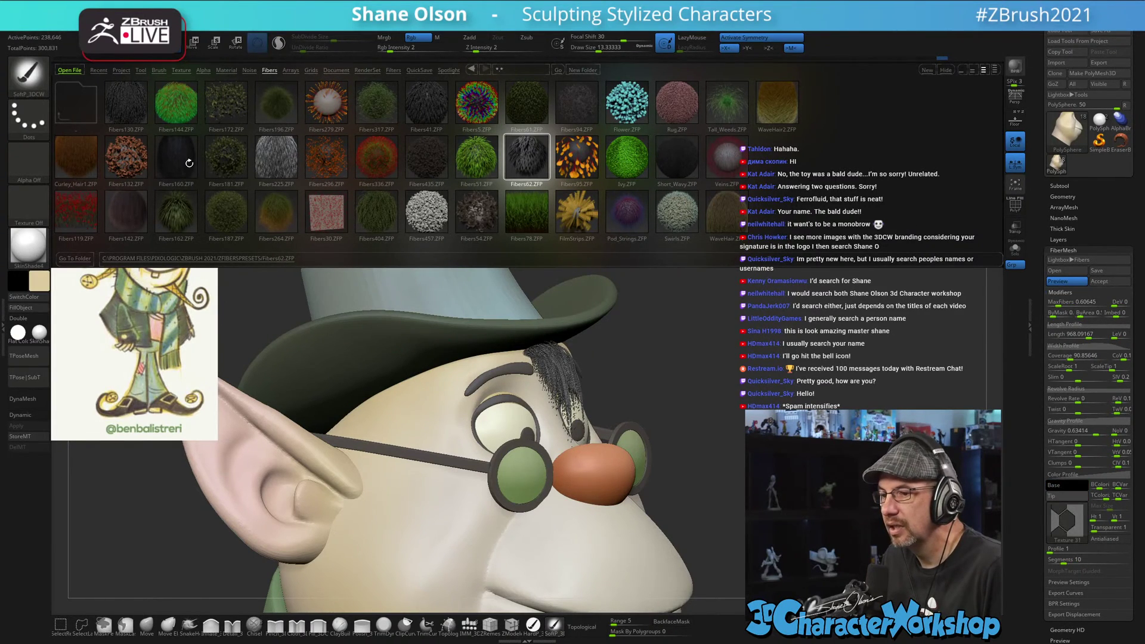
click(122, 228)
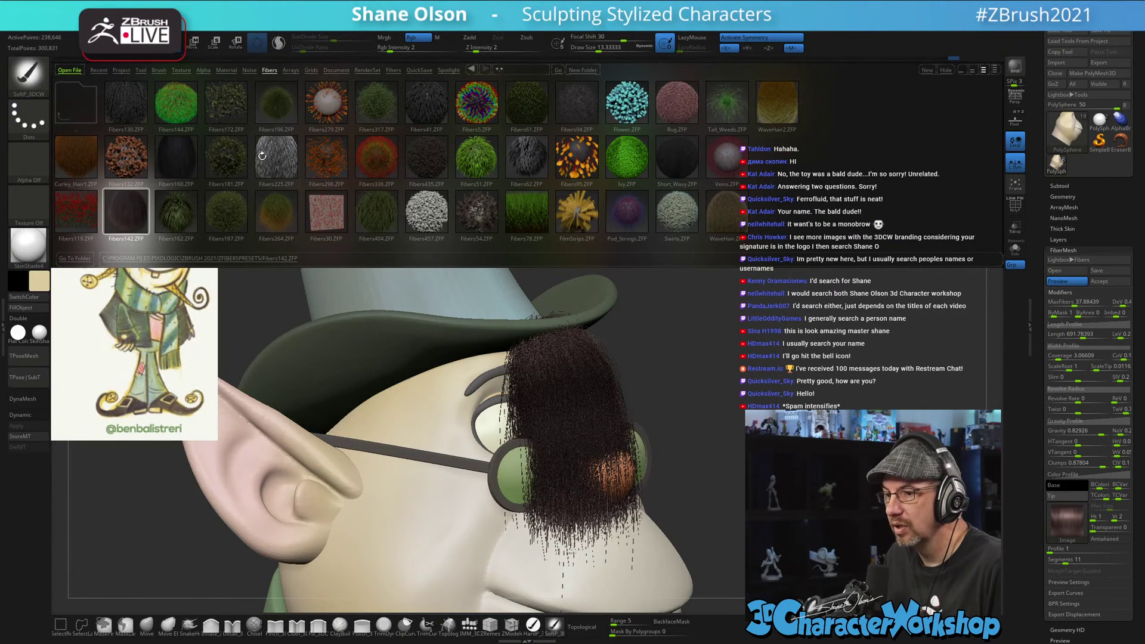
click(280, 156)
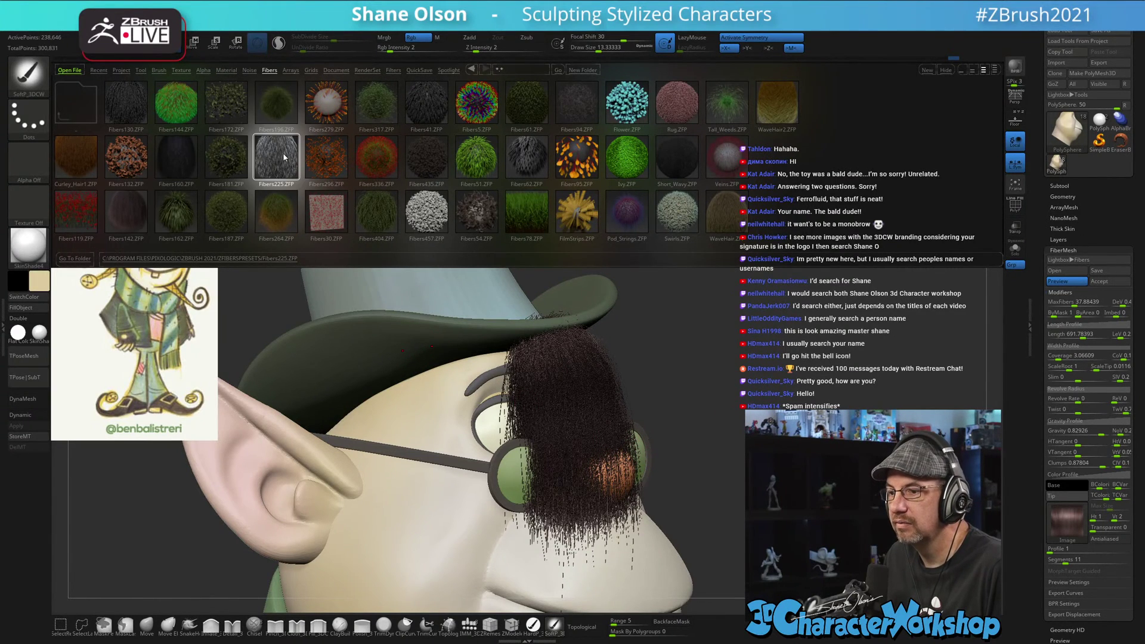
- Test the Fibers130, Fibers196, Fibers94 and Fibers225 presets on the forehead hair
click(123, 102)
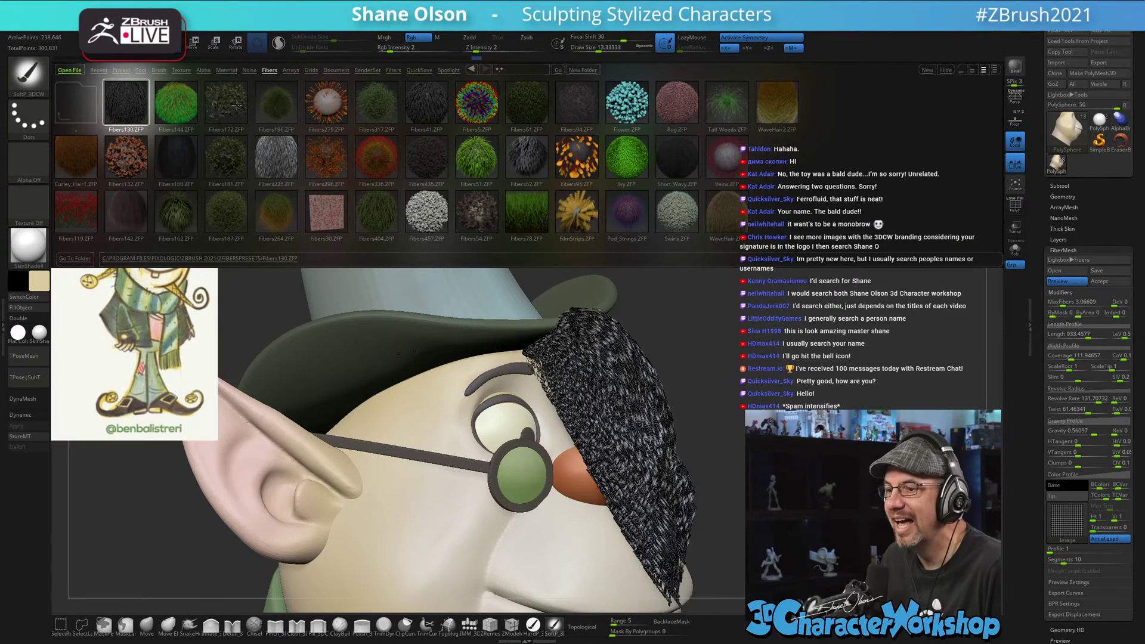
click(274, 107)
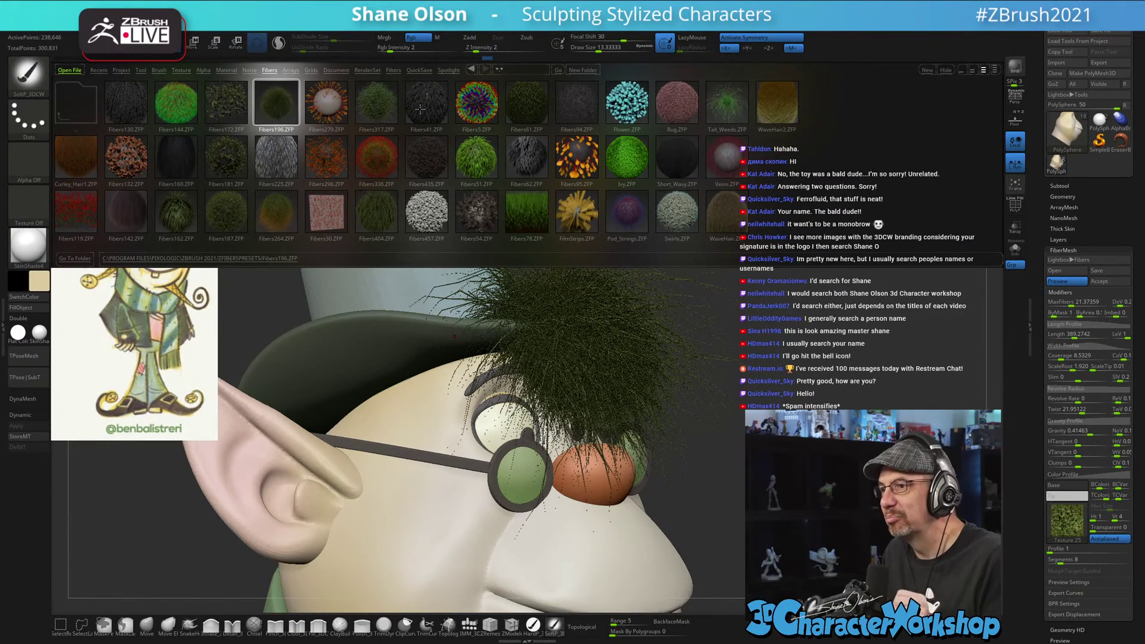
click(458, 98)
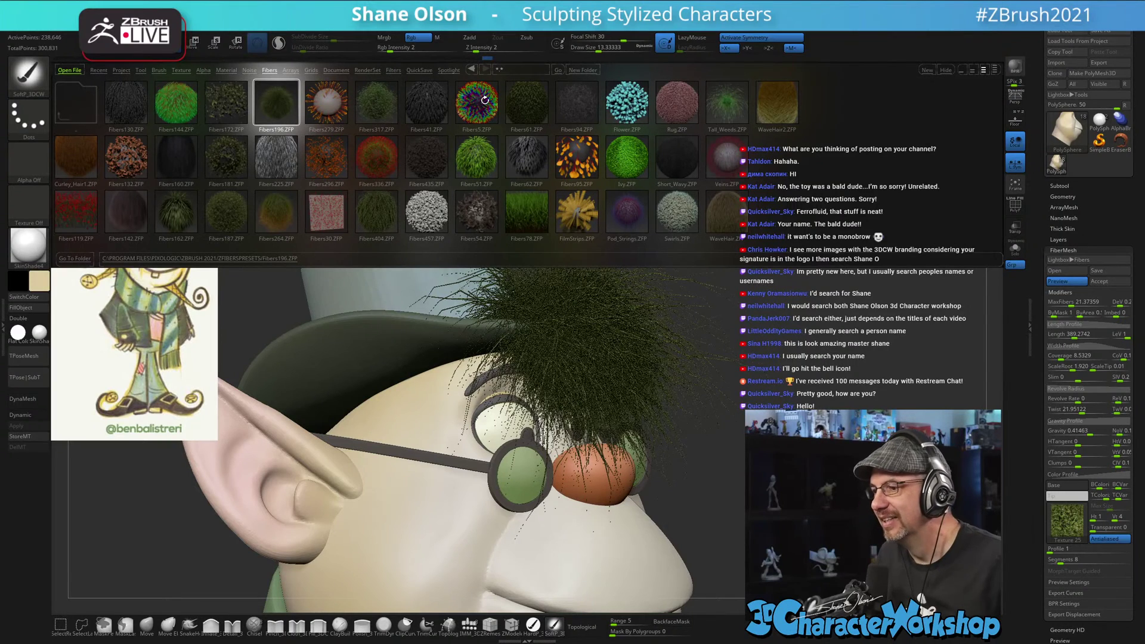
click(585, 109)
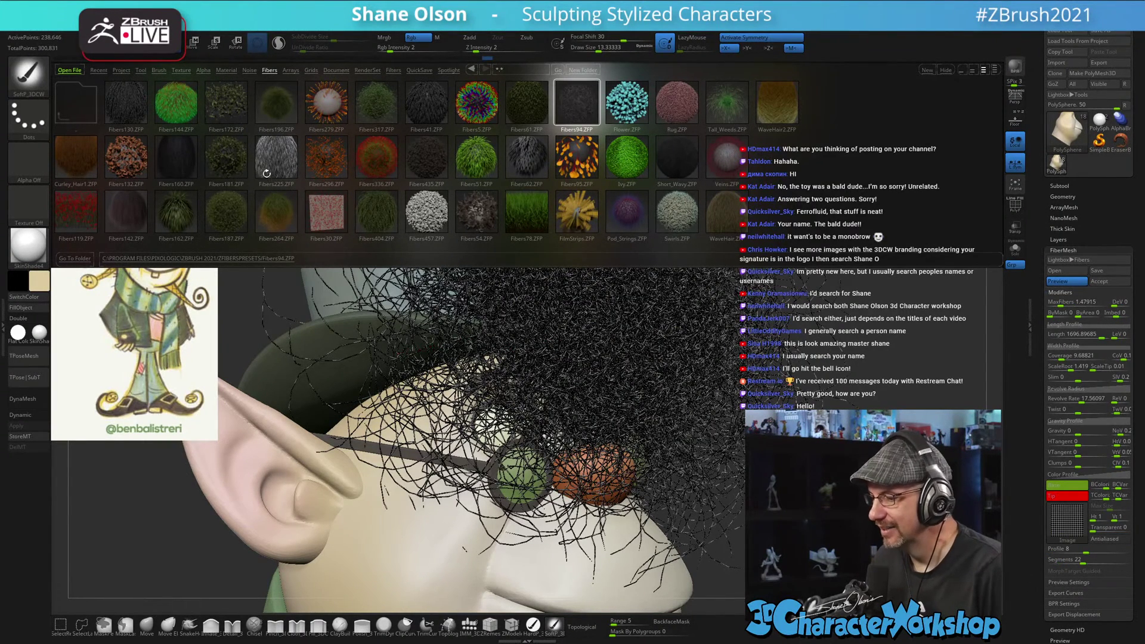
click(270, 157)
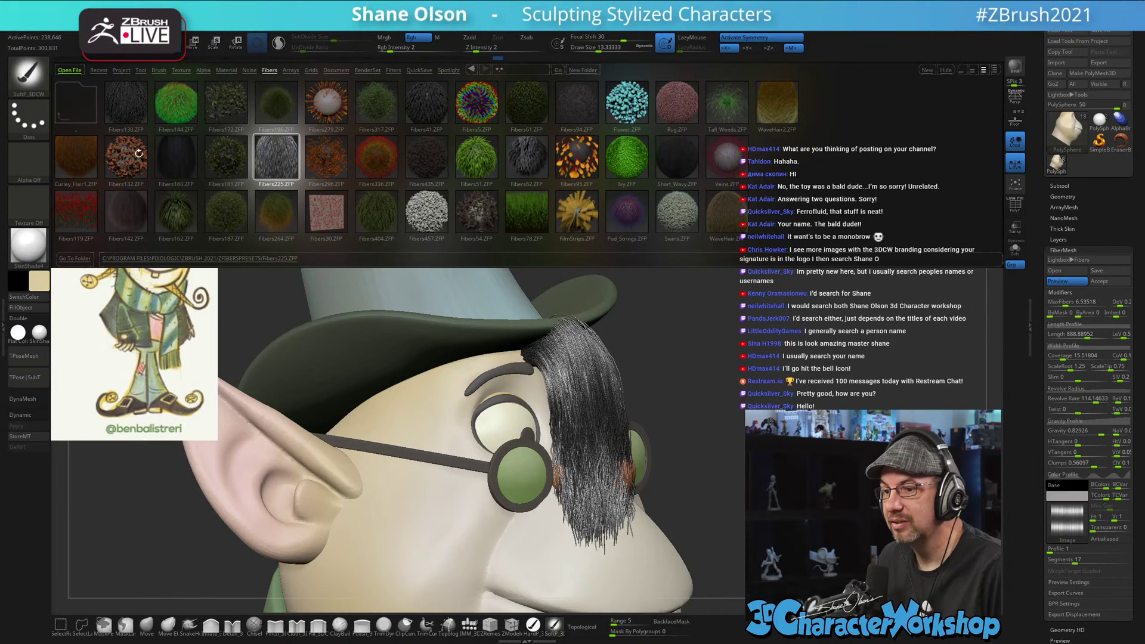
- Apply the Fibers160 preset to the forehead hair, close the preset browser and set the fiber gravity to 0.28925
click(184, 158)
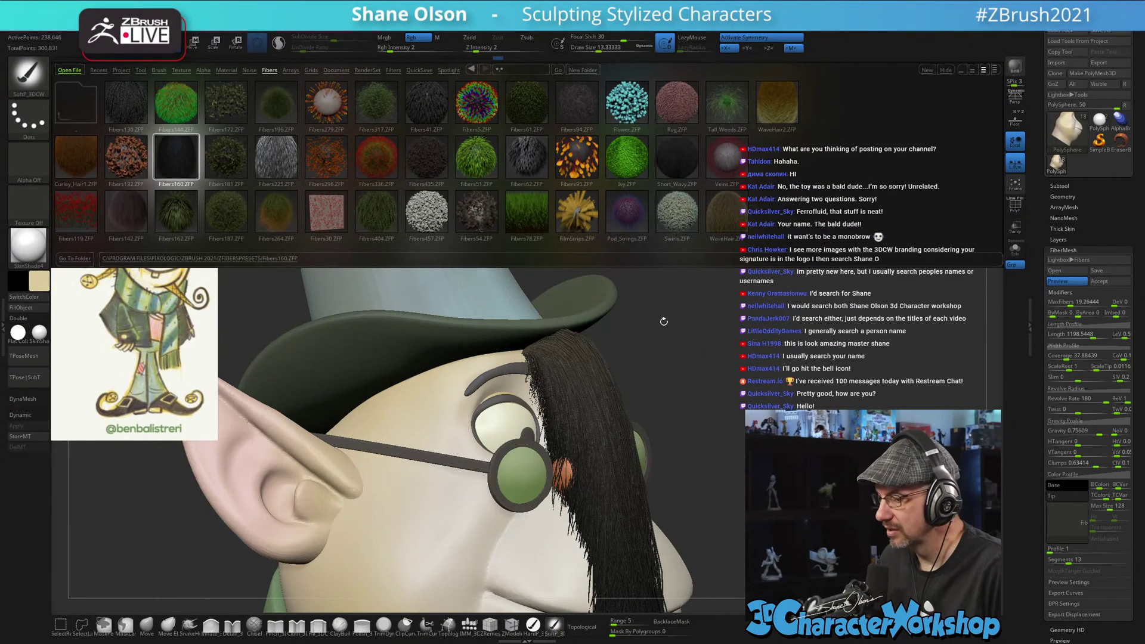
drag(689, 335, 769, 349)
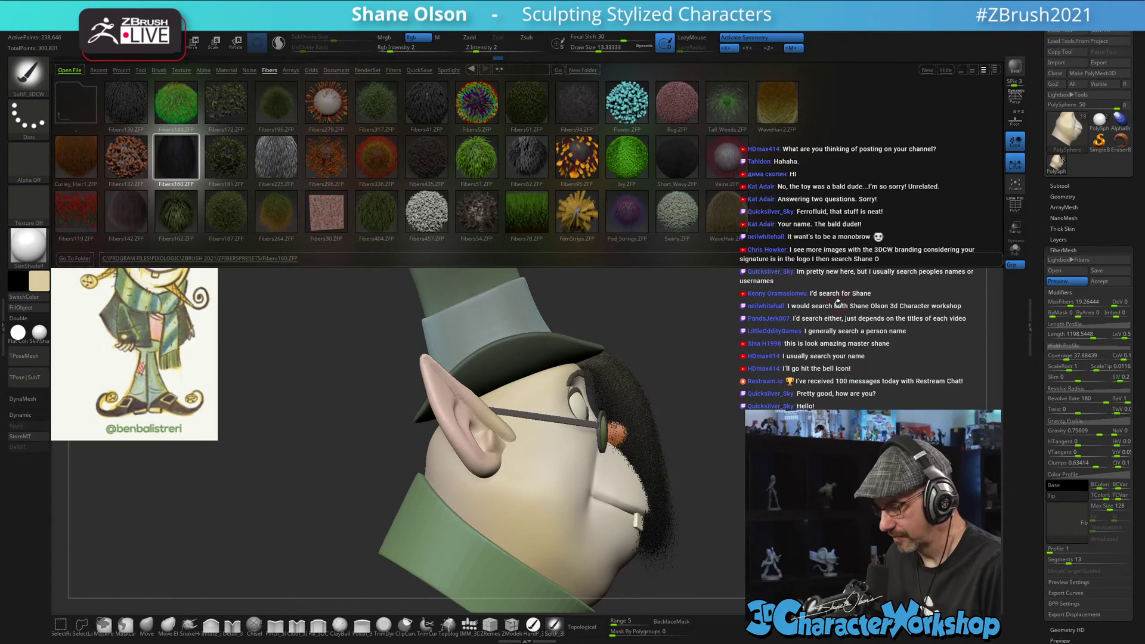
key(comma)
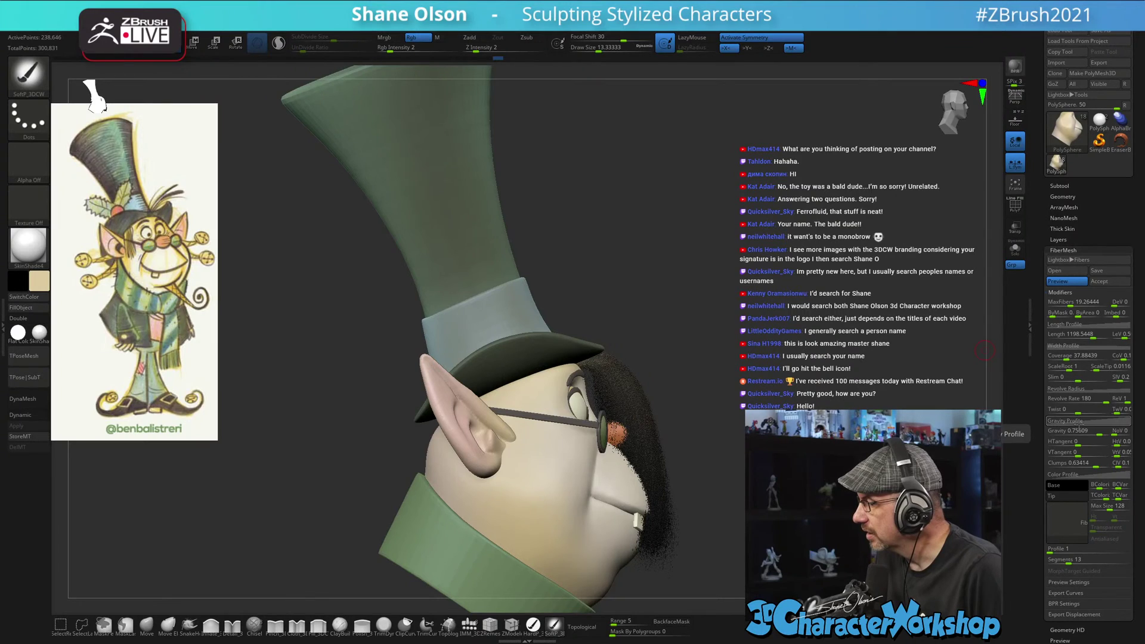
mouse_move(1089, 430)
mouse_down()
mouse_move(1075, 430)
mouse_move(1086, 431)
mouse_up()
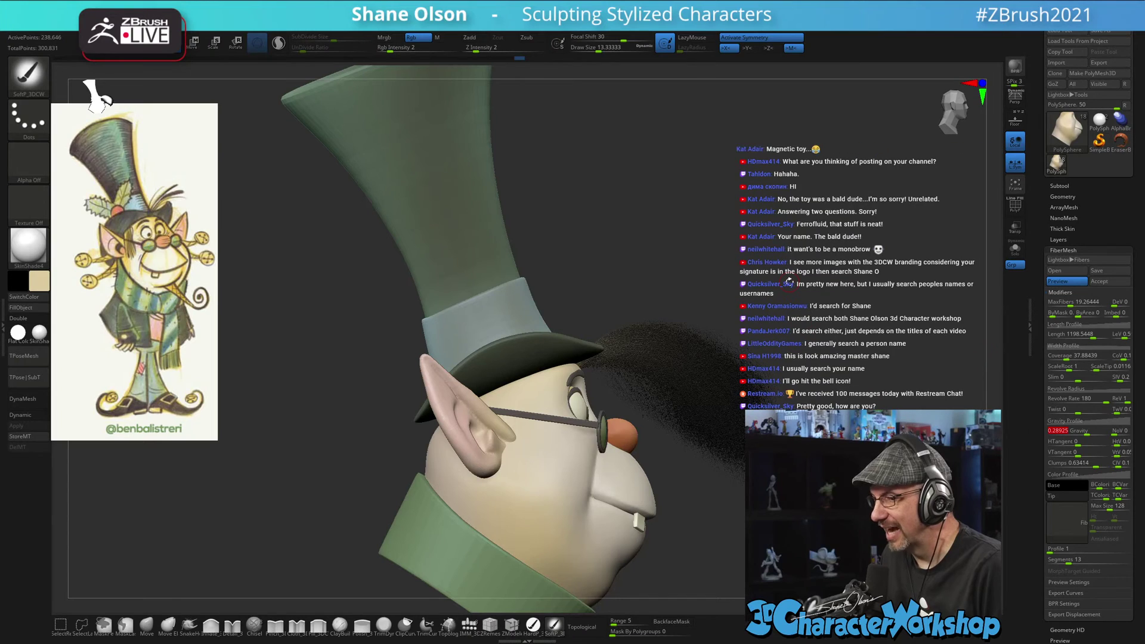
- Turn the fiber preview back on for the forehead hair and set the brush draw size to about 45.6
alt+drag(830, 282, 768, 236)
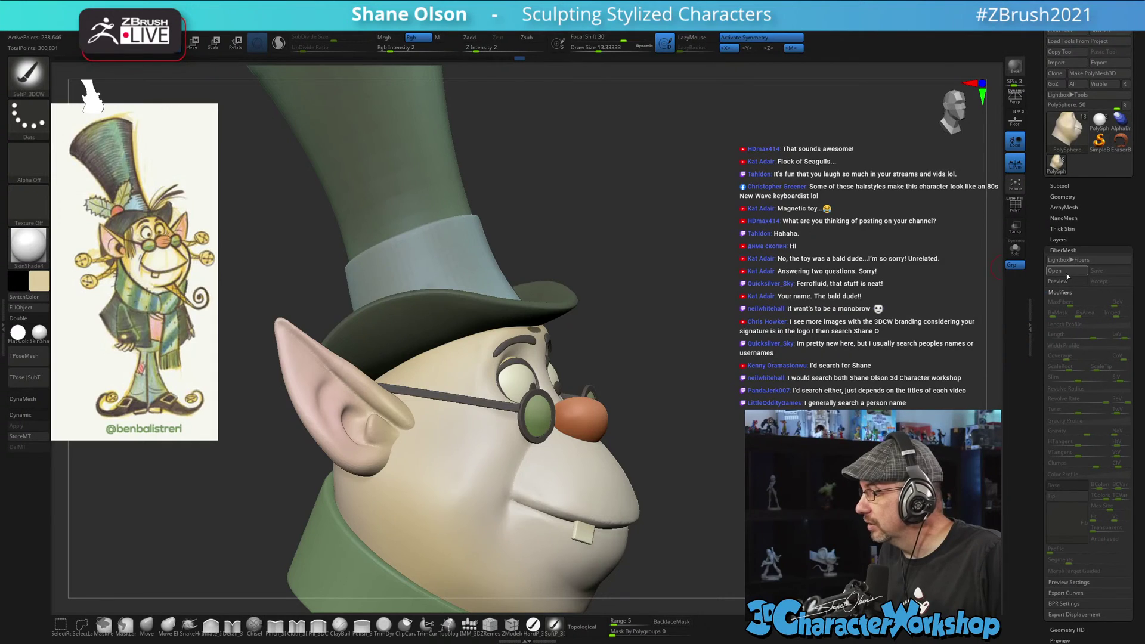
drag(801, 275, 776, 280)
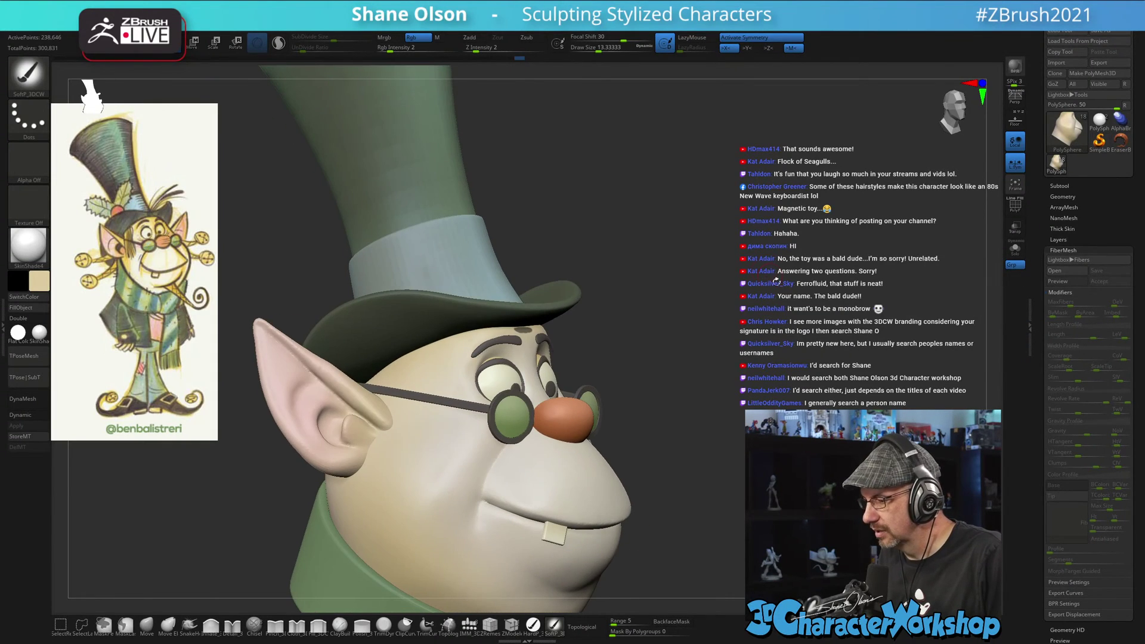
click(1061, 281)
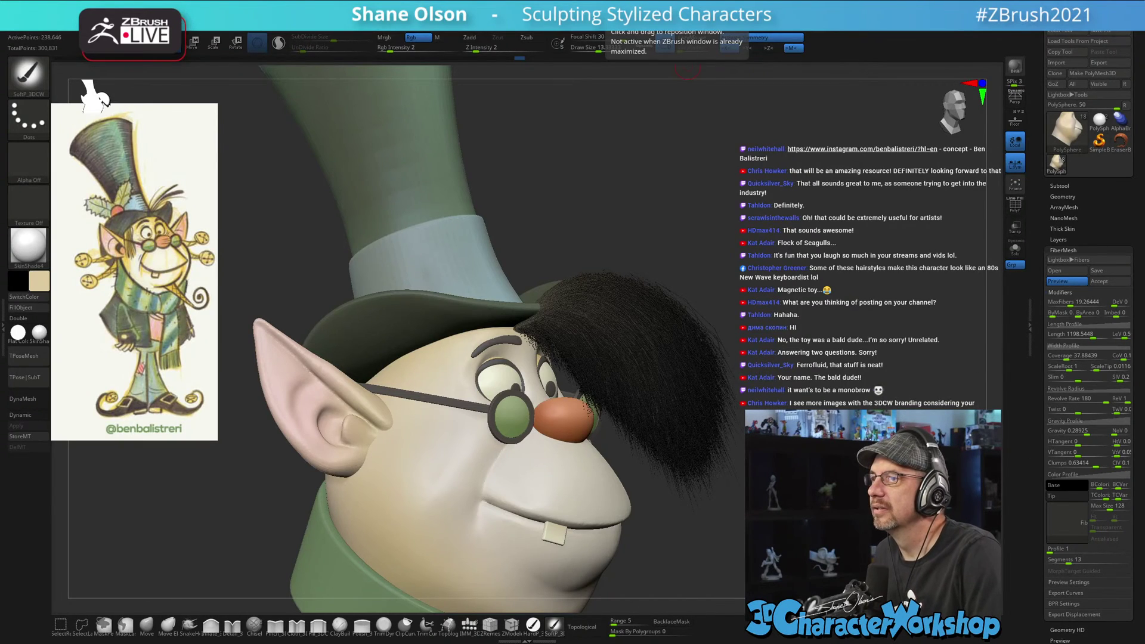
drag(736, 207, 688, 195)
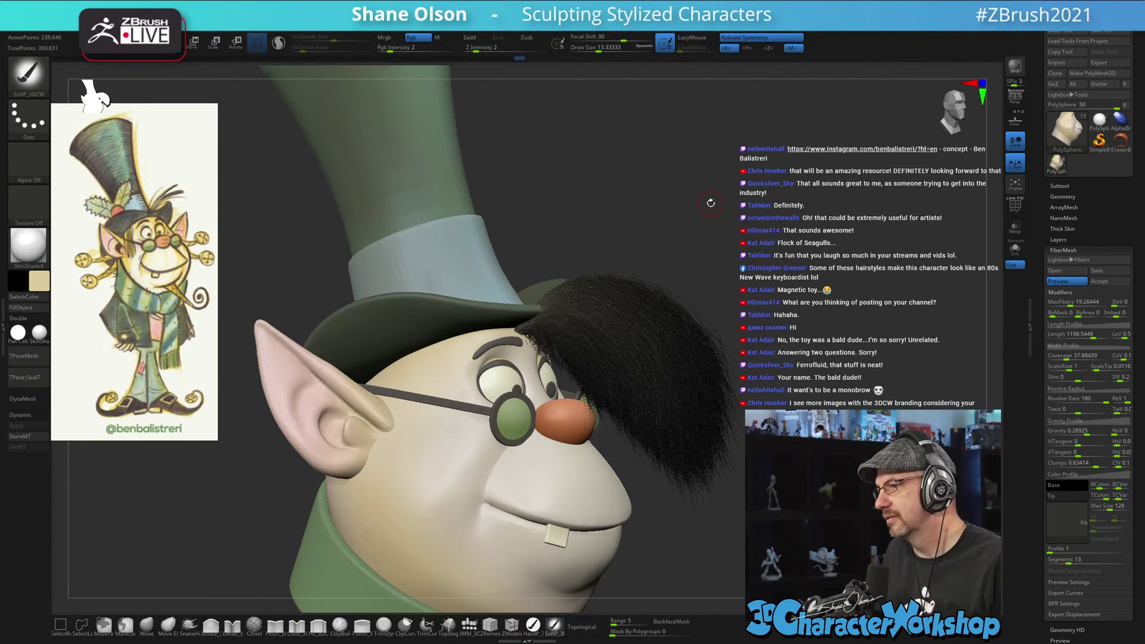
key(s)
drag(631, 193, 639, 194)
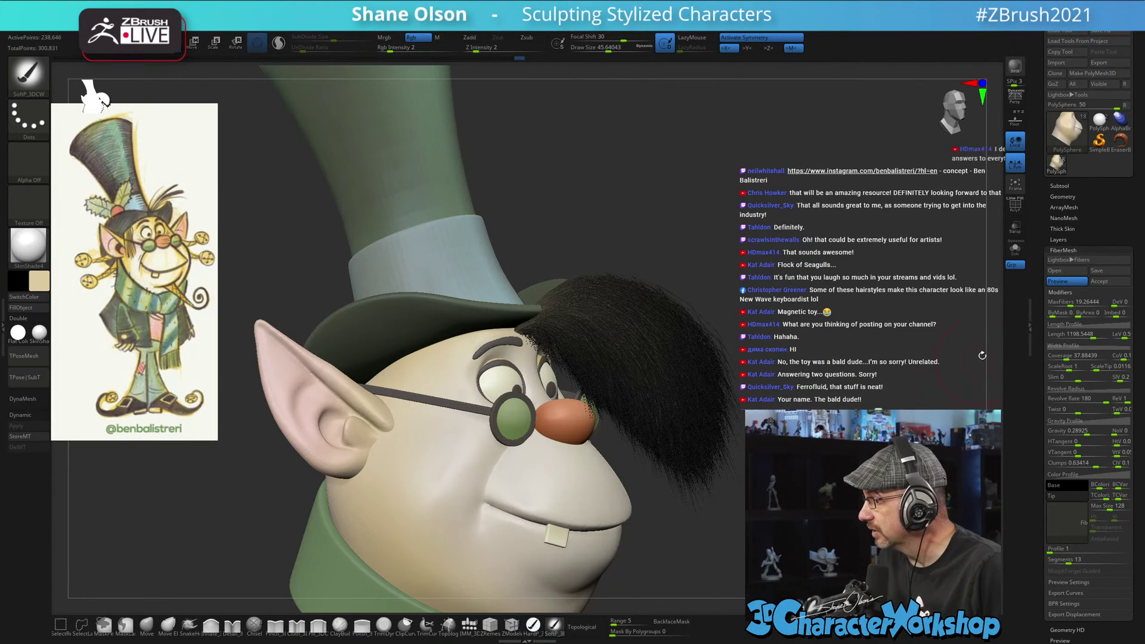
- Set the forehead hair's maximum fiber count to 0.7726 and its width coverage to 424.1549
click(1071, 302)
drag(1072, 304, 1061, 304)
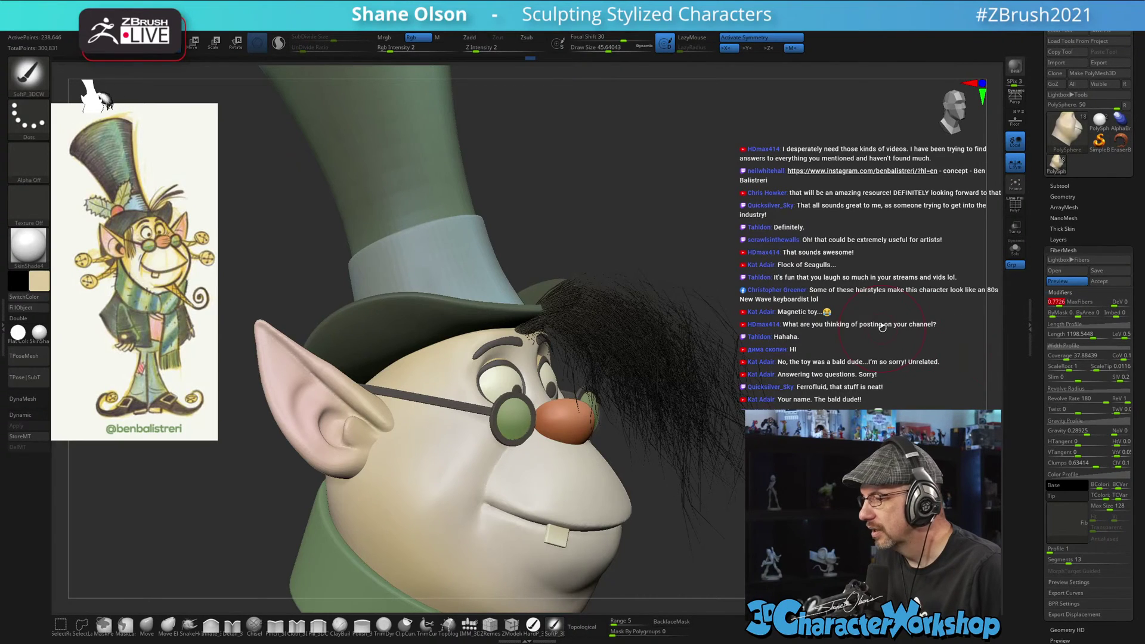
drag(881, 329, 841, 323)
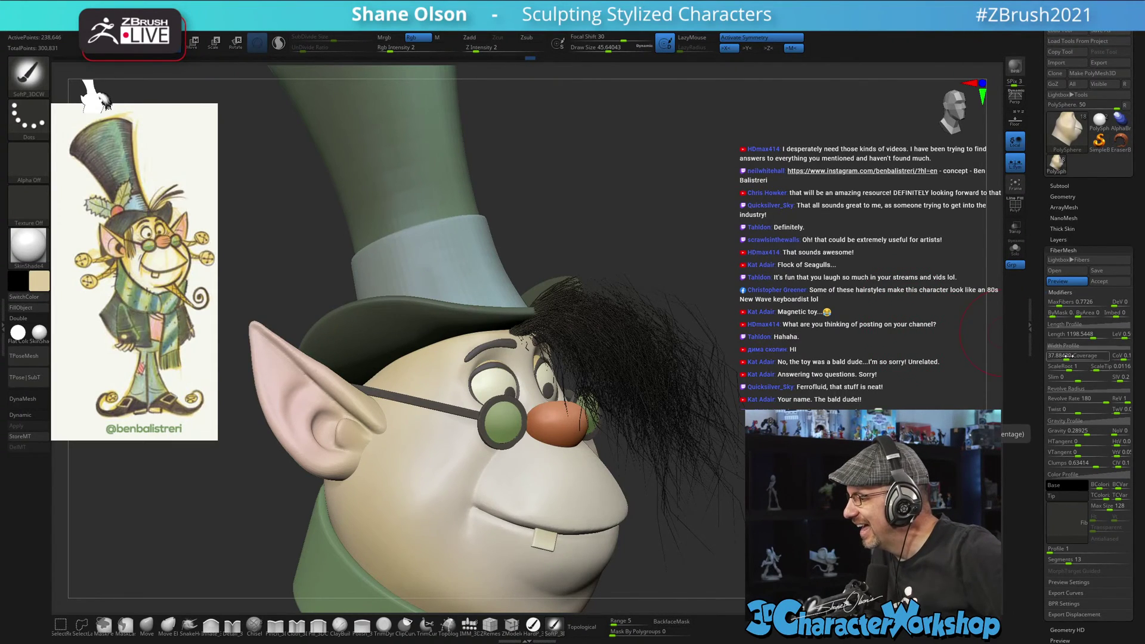
drag(1067, 356, 1086, 356)
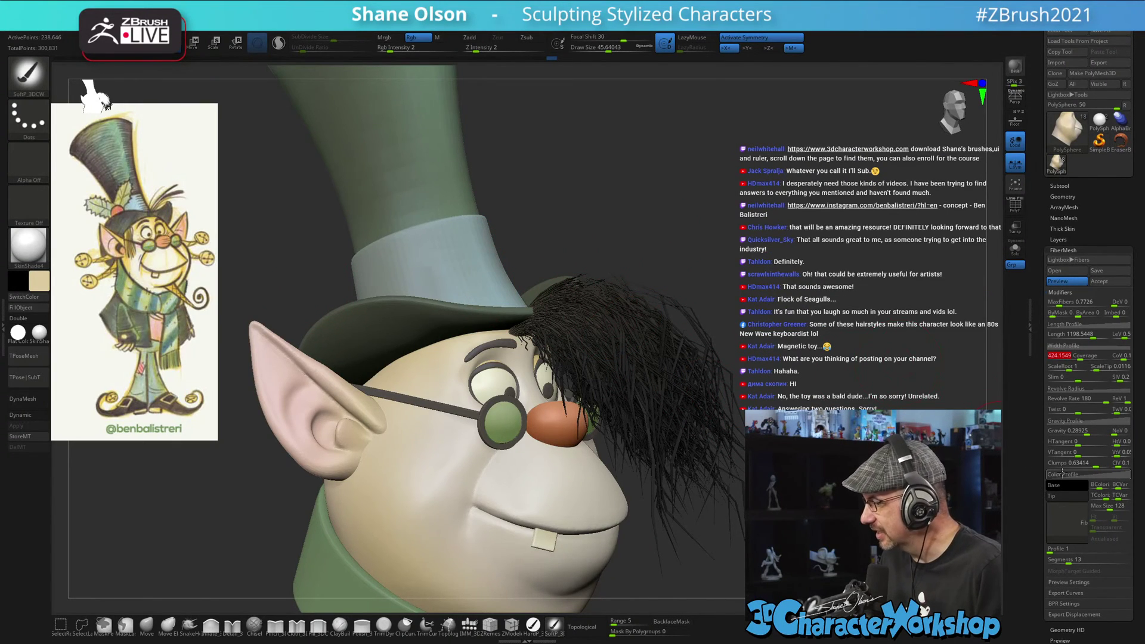
- Change both the base and tip colors of the forehead hair fibers to white
click(1077, 487)
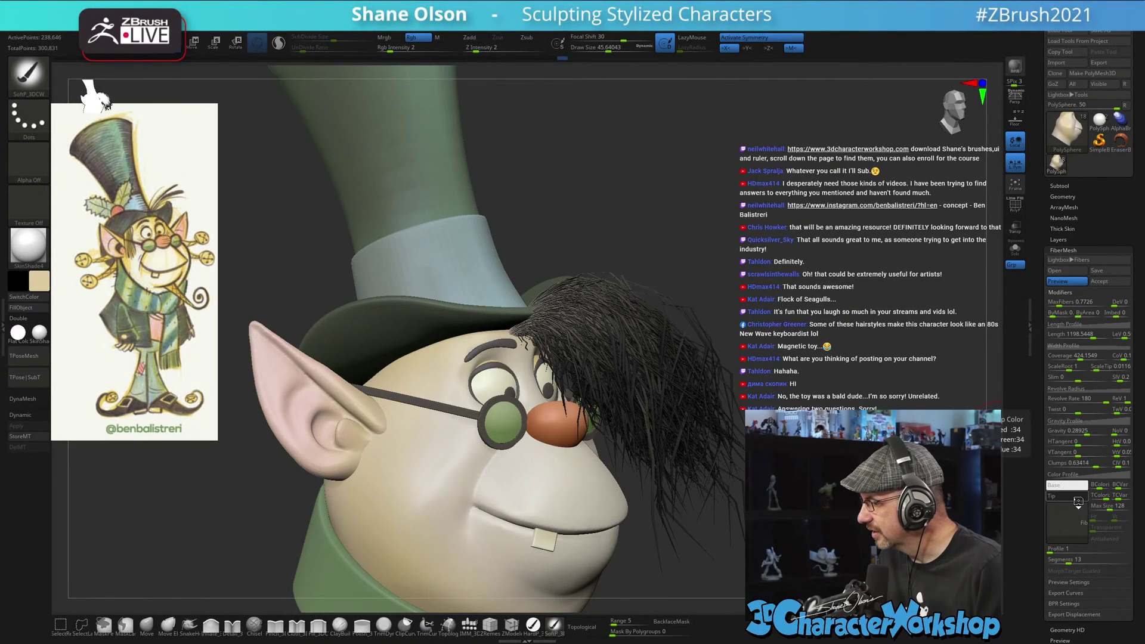
click(1078, 503)
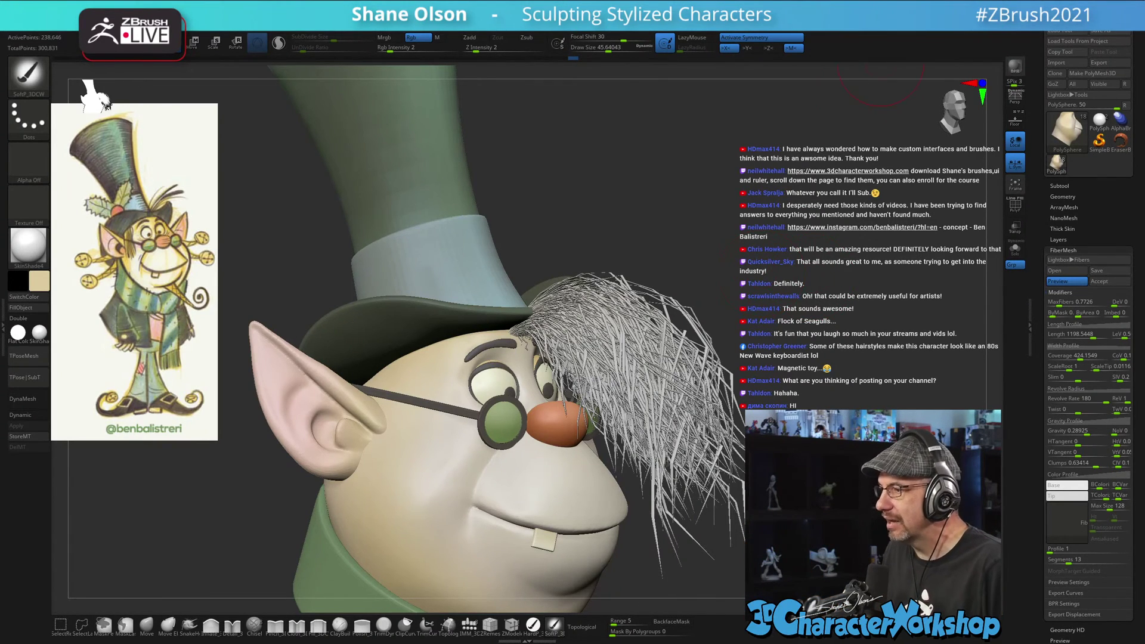
key(space)
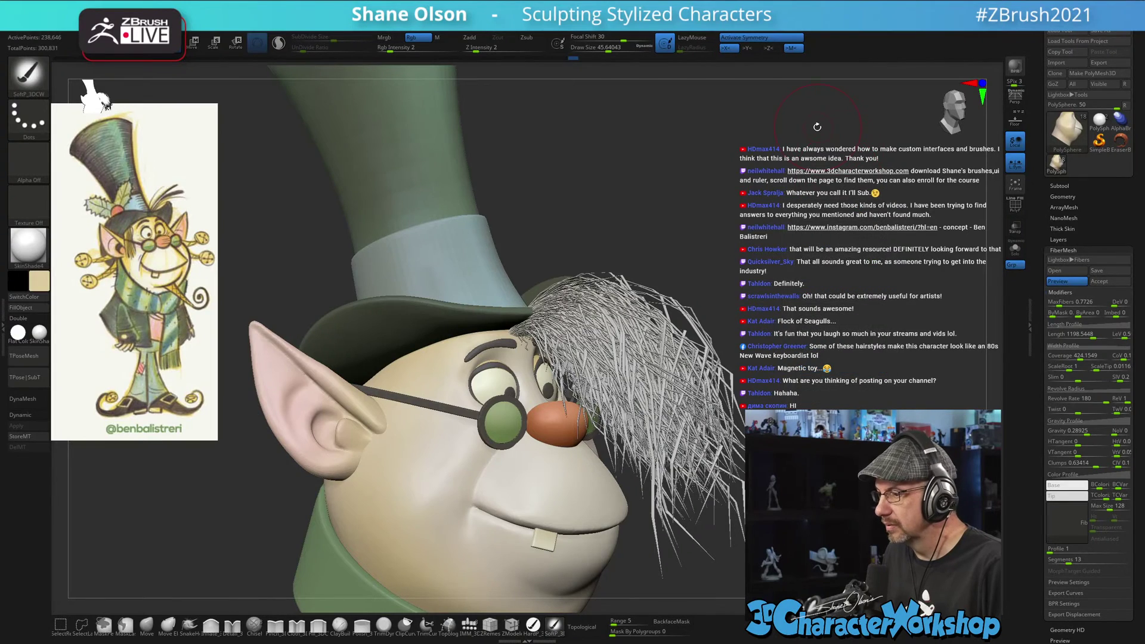
key(space)
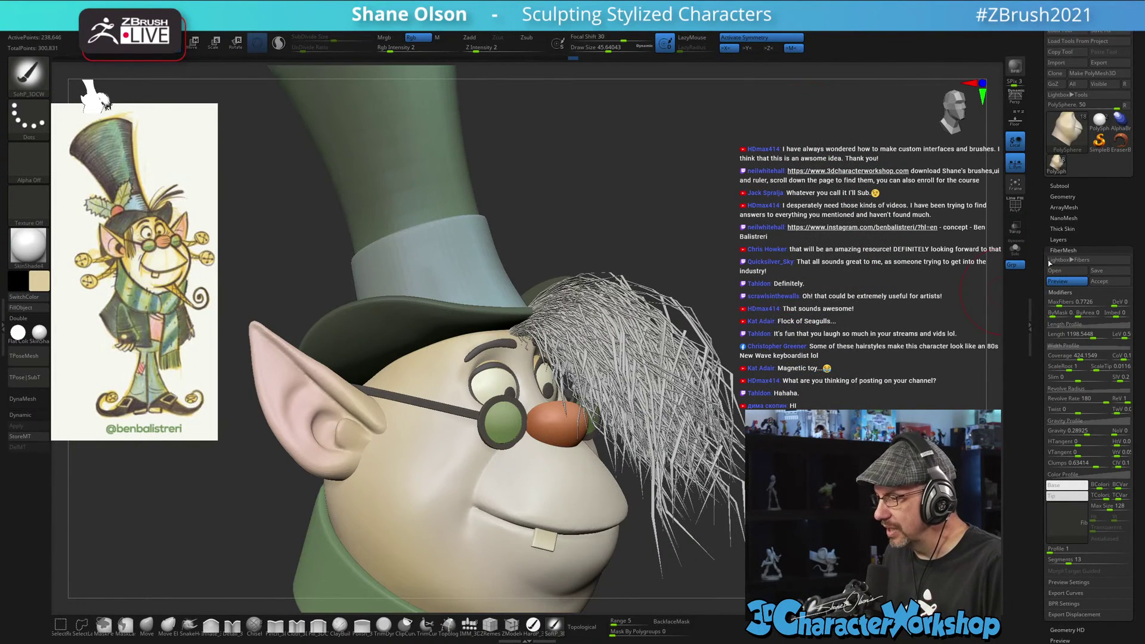
- Set the fiber Profile to 3 sides for the forehead hair and suppress the single-sided fiber note until next restart
drag(1033, 313, 1031, 207)
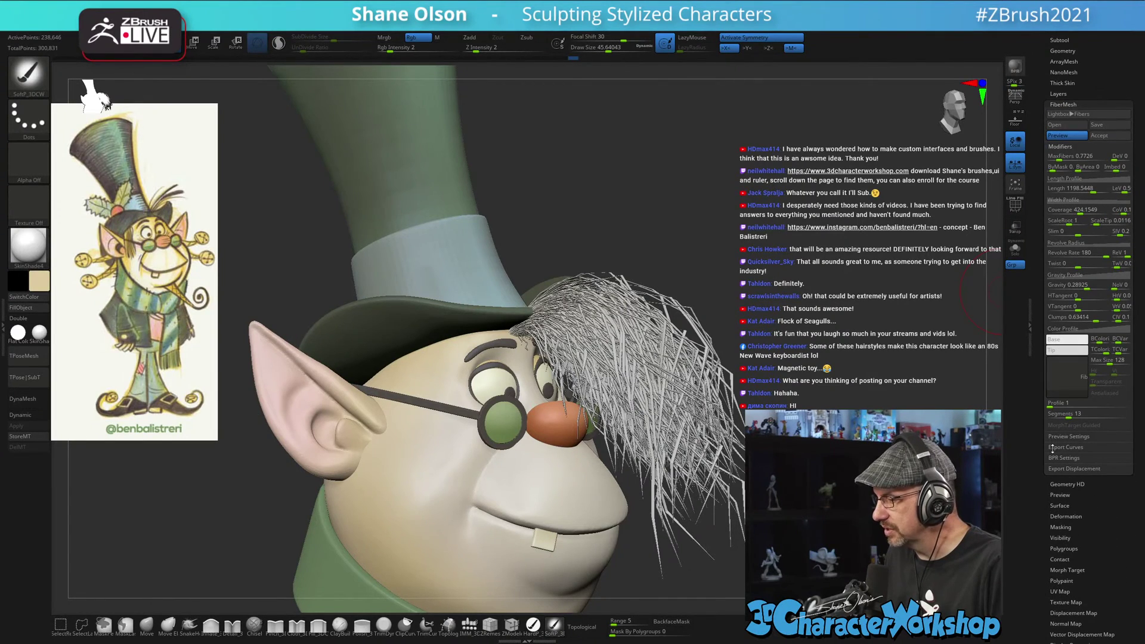
drag(1041, 436, 1040, 411)
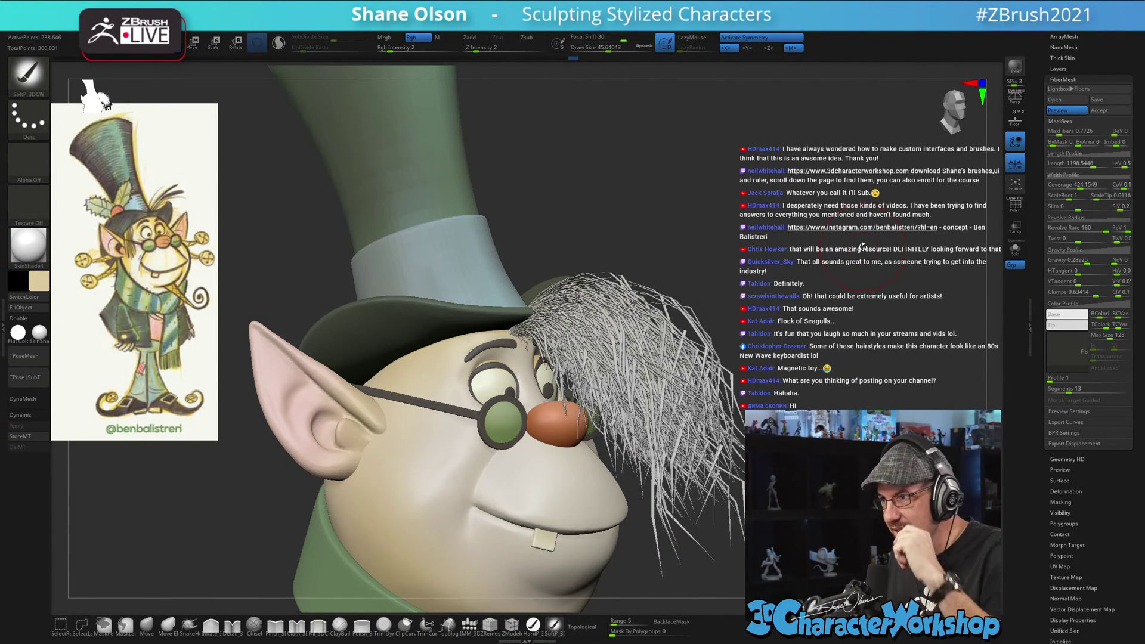
mouse_move(799, 318)
mouse_down()
mouse_move(820, 334)
mouse_move(805, 303)
mouse_up()
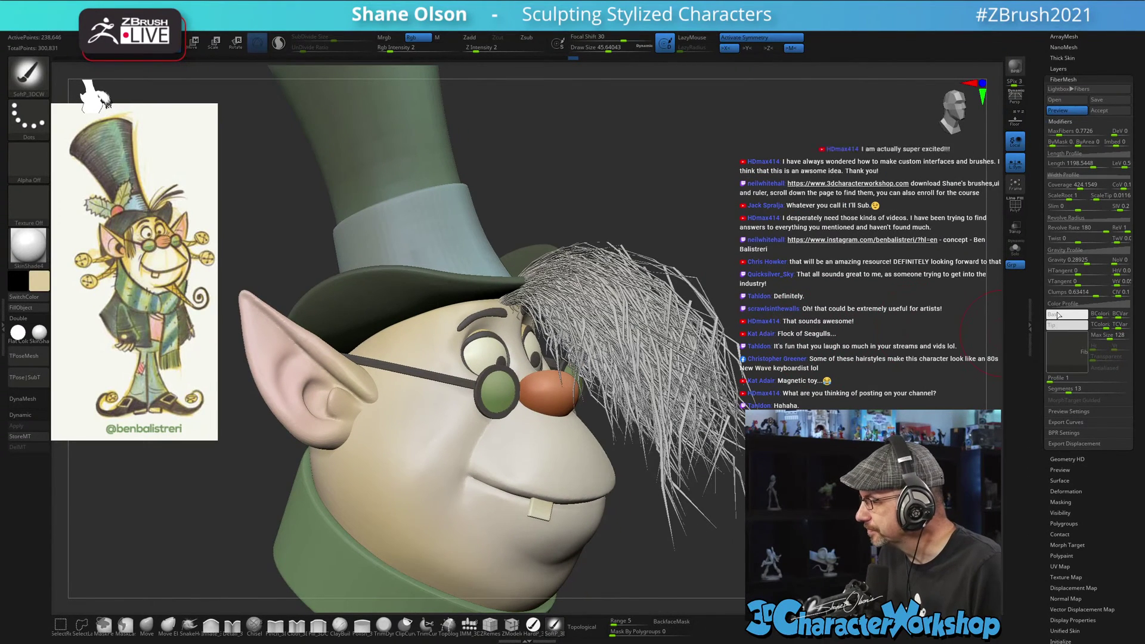
scroll(1042, 334, up, 1)
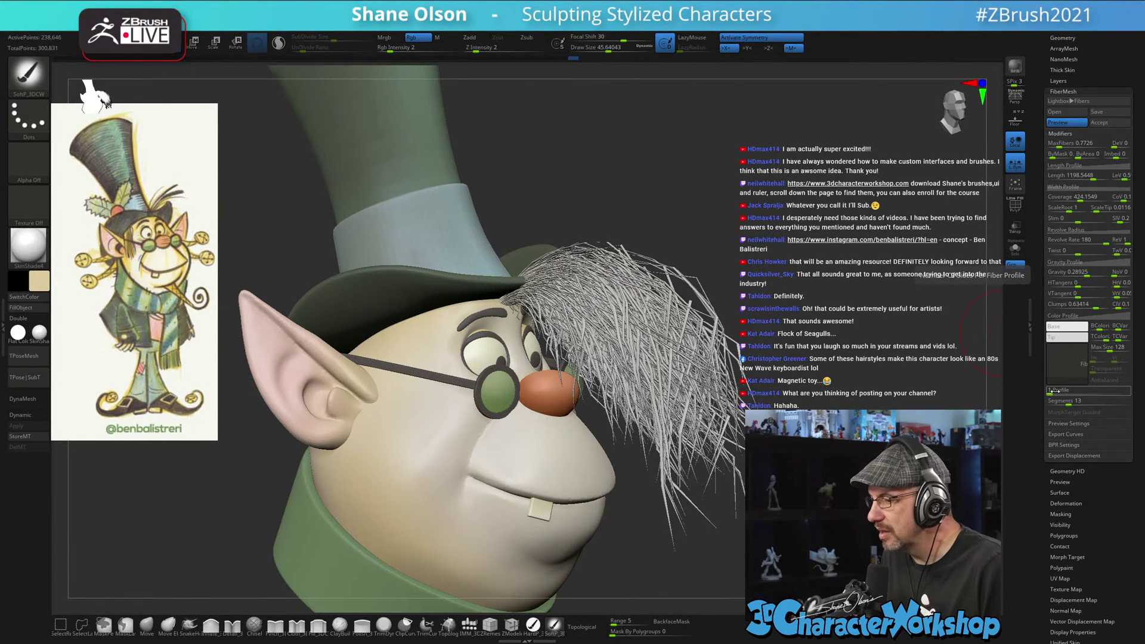
mouse_move(863, 304)
alt+mouse_down()
mouse_move(864, 337)
mouse_move(869, 300)
alt+mouse_up()
key(s)
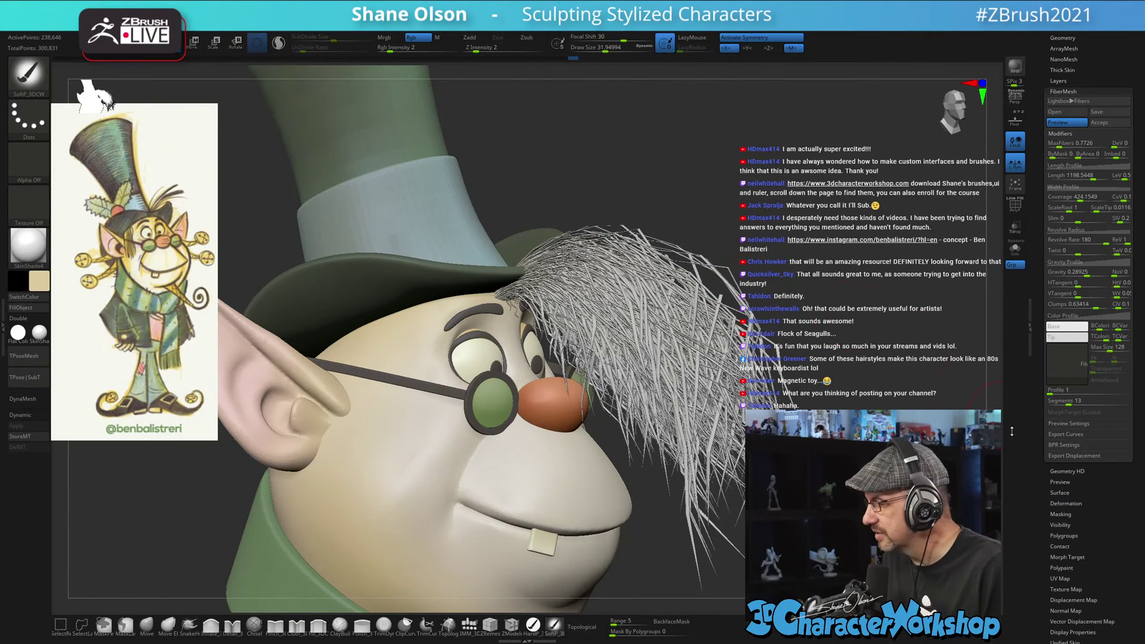
drag(1052, 393, 1055, 394)
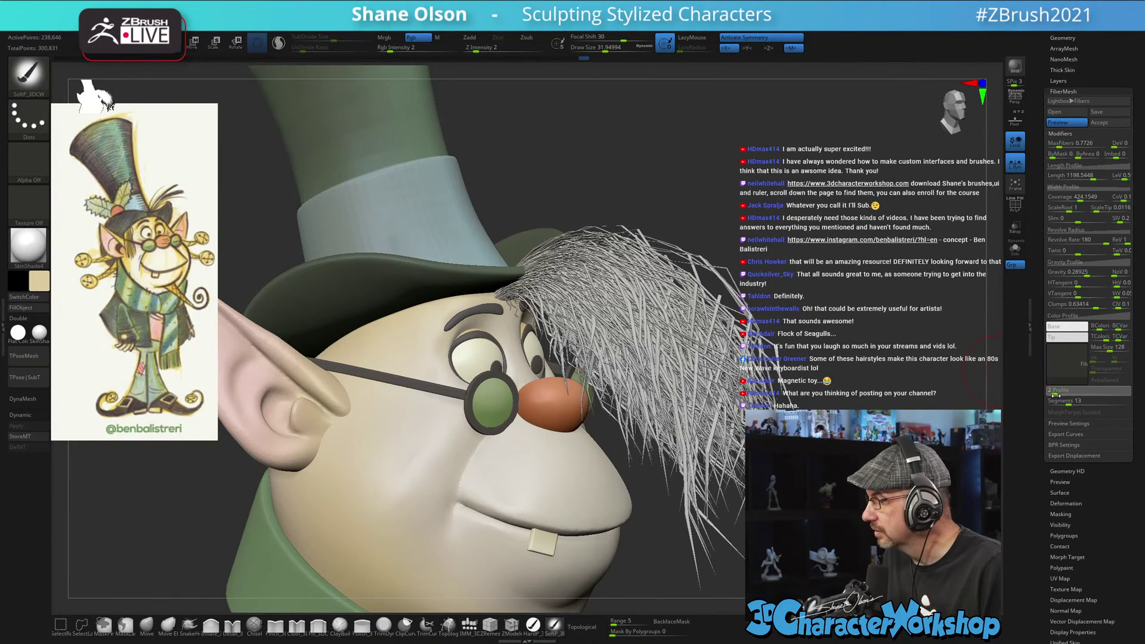
text(4)
key(Return)
click(1039, 419)
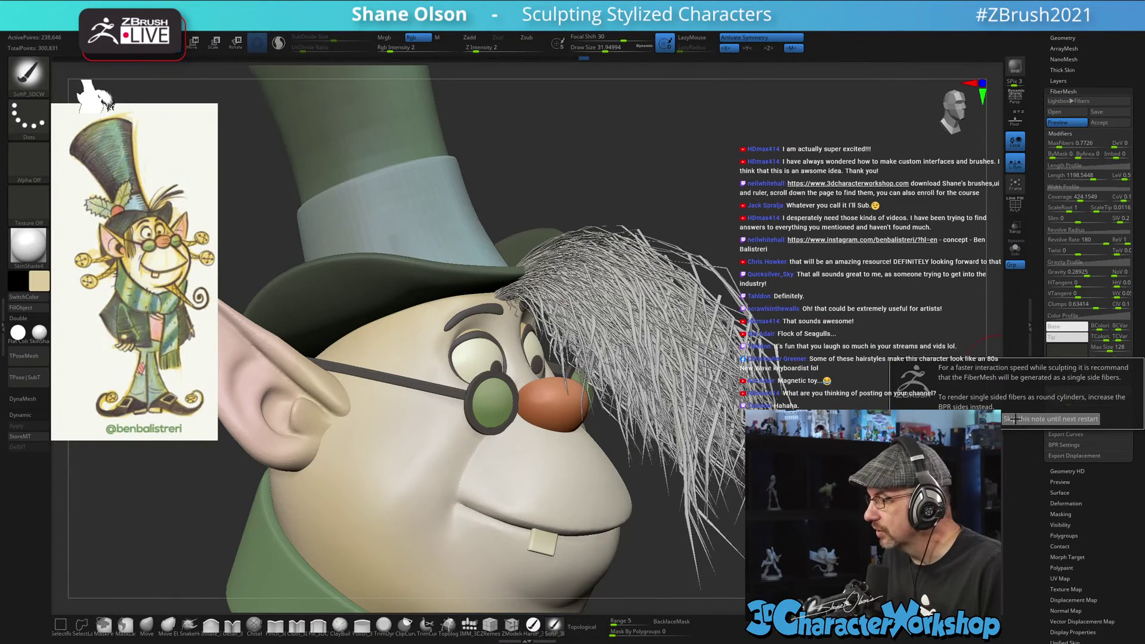
- Set the fiber Profile to 4 and reduce the brush draw size to about 13.3
ctrl+right_drag(878, 333, 891, 351)
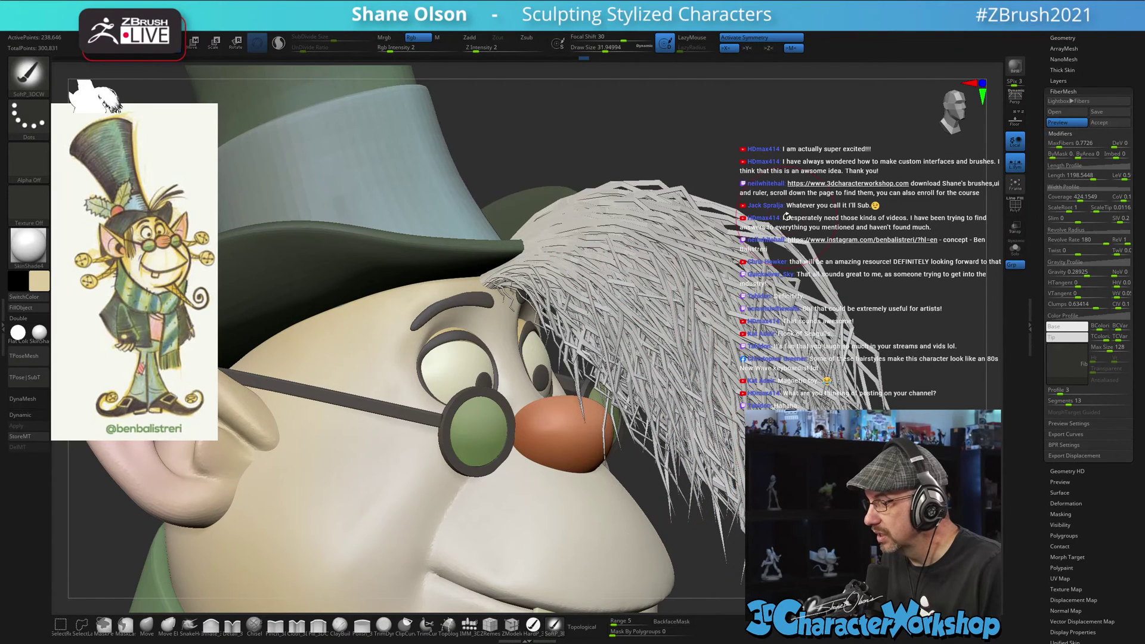
key(s)
drag(837, 201, 831, 201)
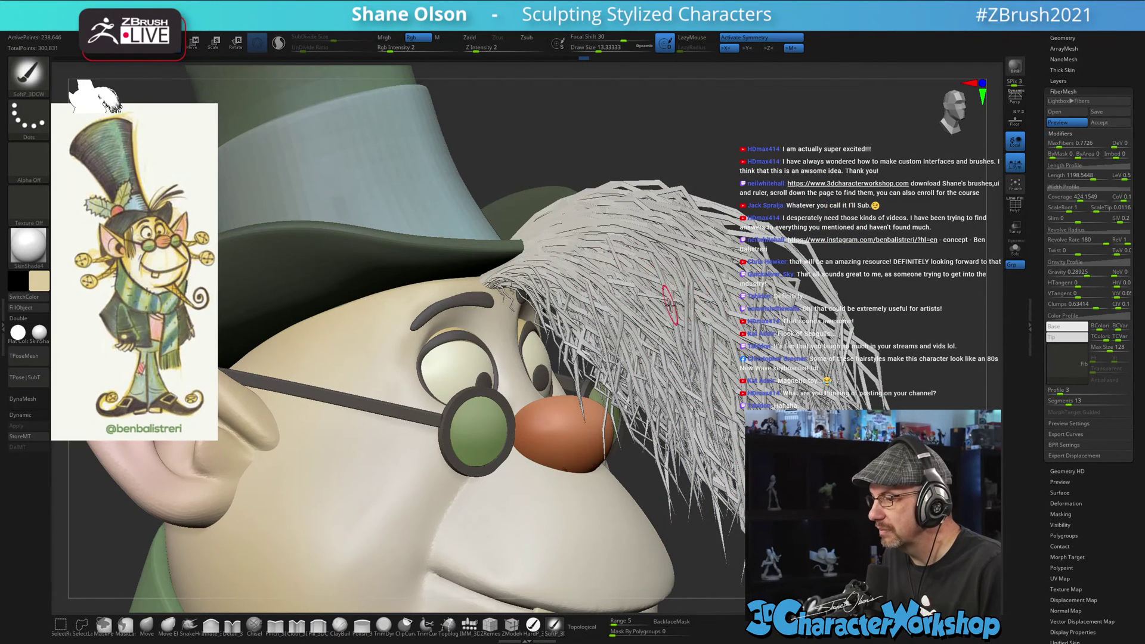
click(1069, 394)
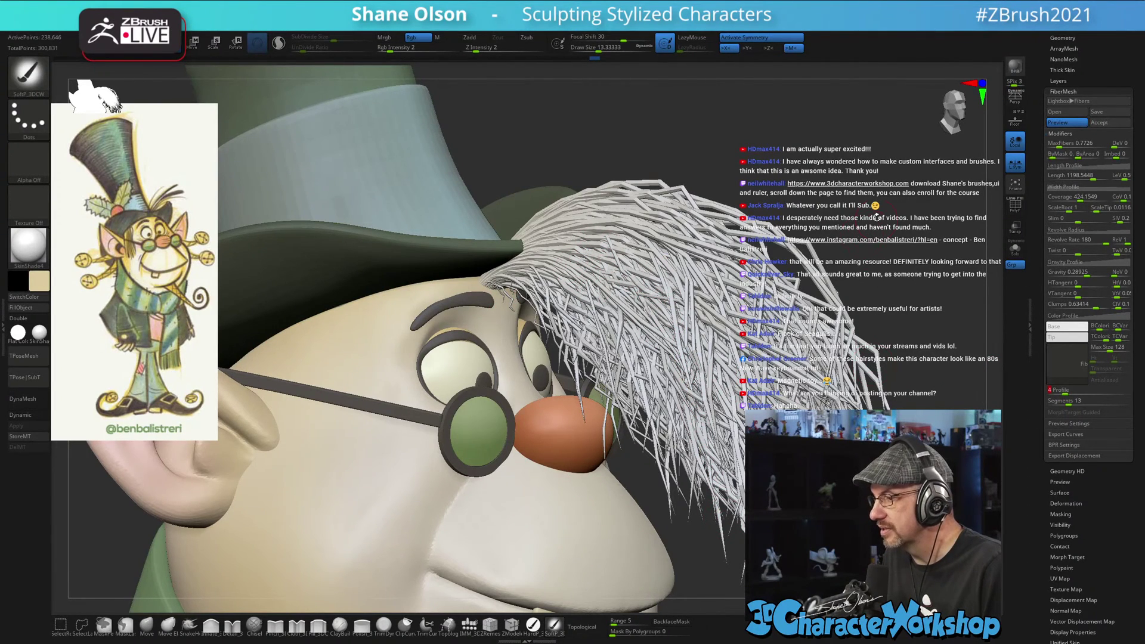
mouse_move(877, 215)
mouse_down()
mouse_move(853, 218)
mouse_move(878, 225)
mouse_up()
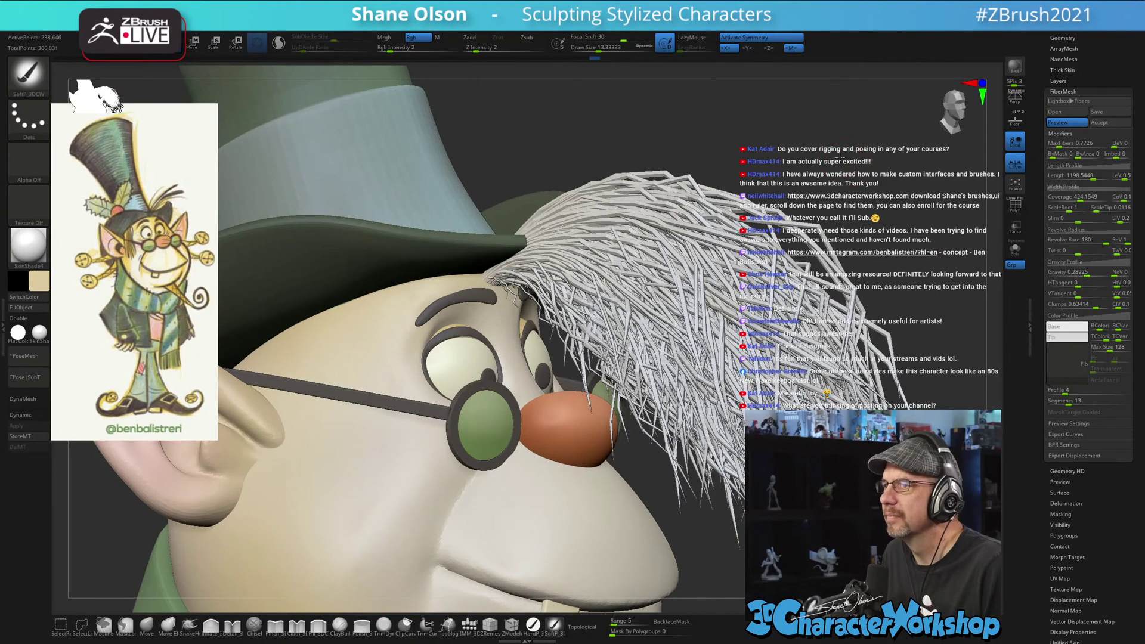
drag(840, 157, 828, 179)
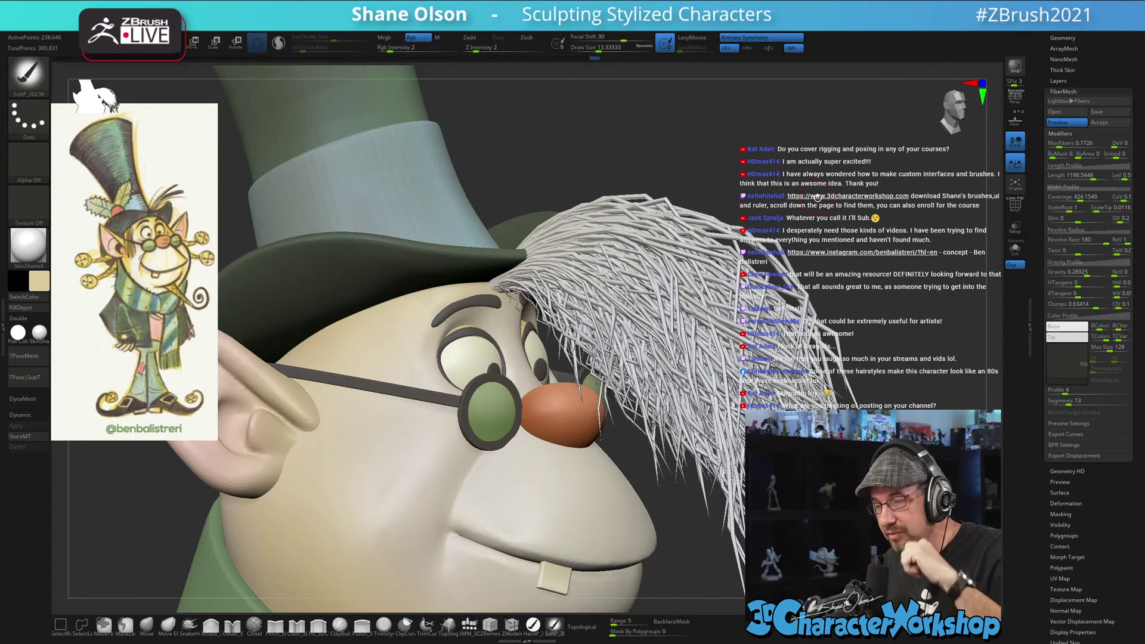
- Increase the brush draw size to about 23 and view the whole forehead hair from the side
key(s)
click(814, 188)
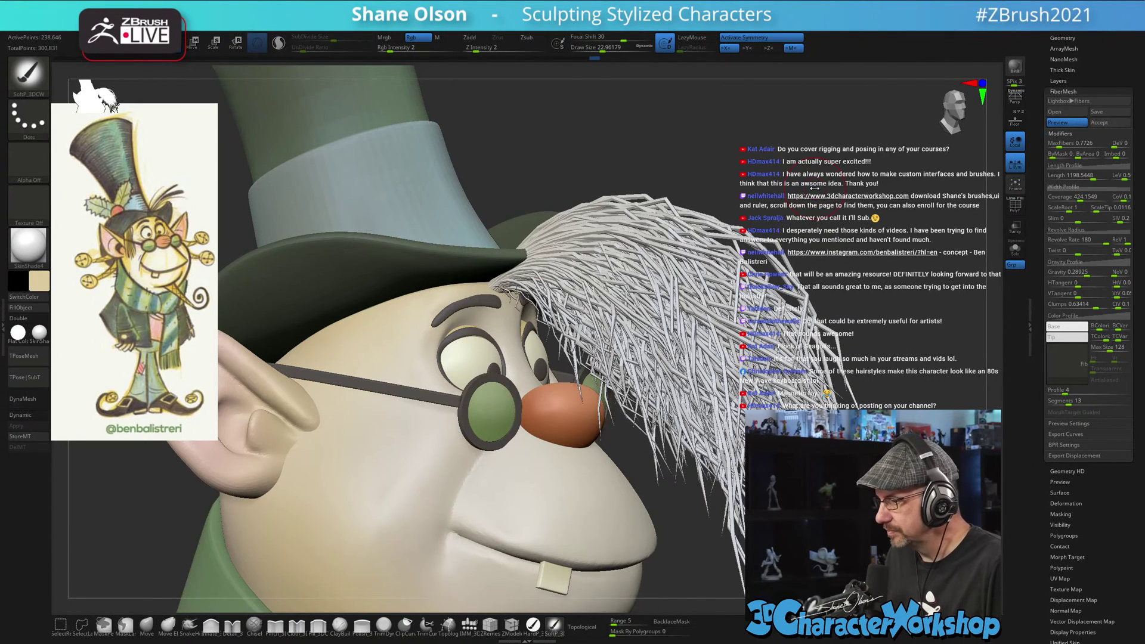
drag(815, 189, 820, 183)
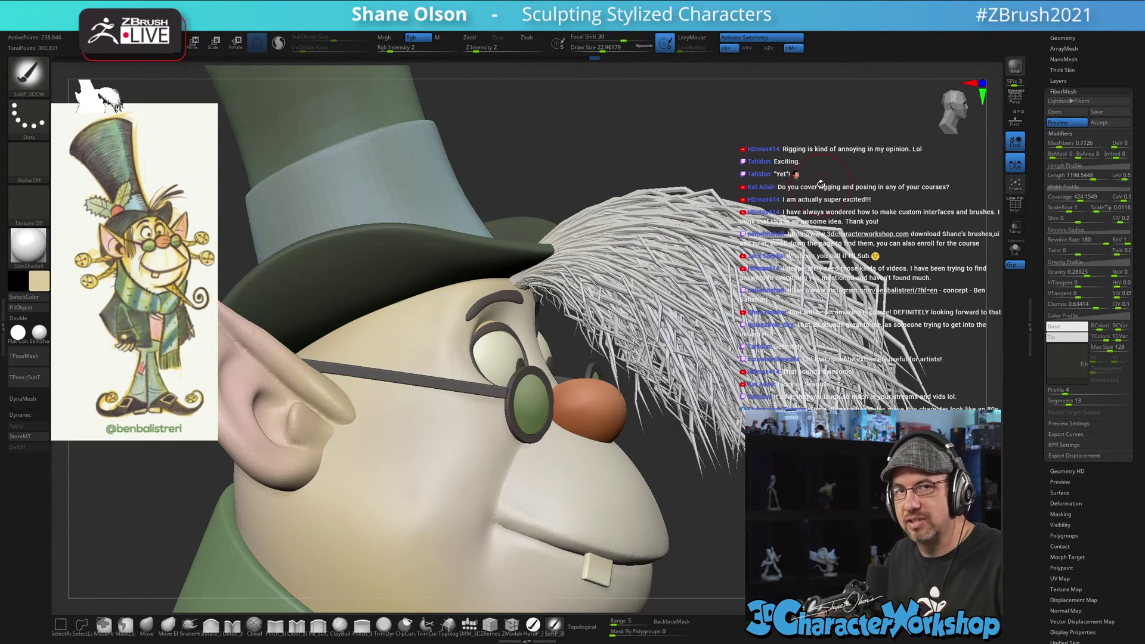
alt+drag(820, 185, 817, 235)
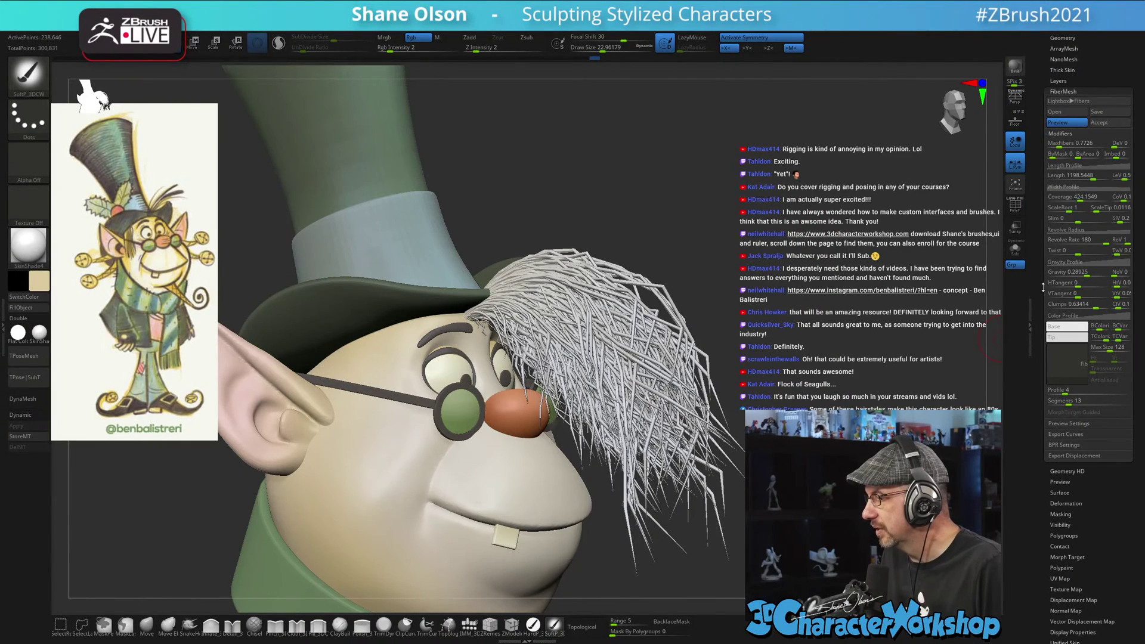
- Set the fiber gravity to 0.14049 and the clumping to 0.05785 on the forehead hair
drag(1042, 287, 1042, 388)
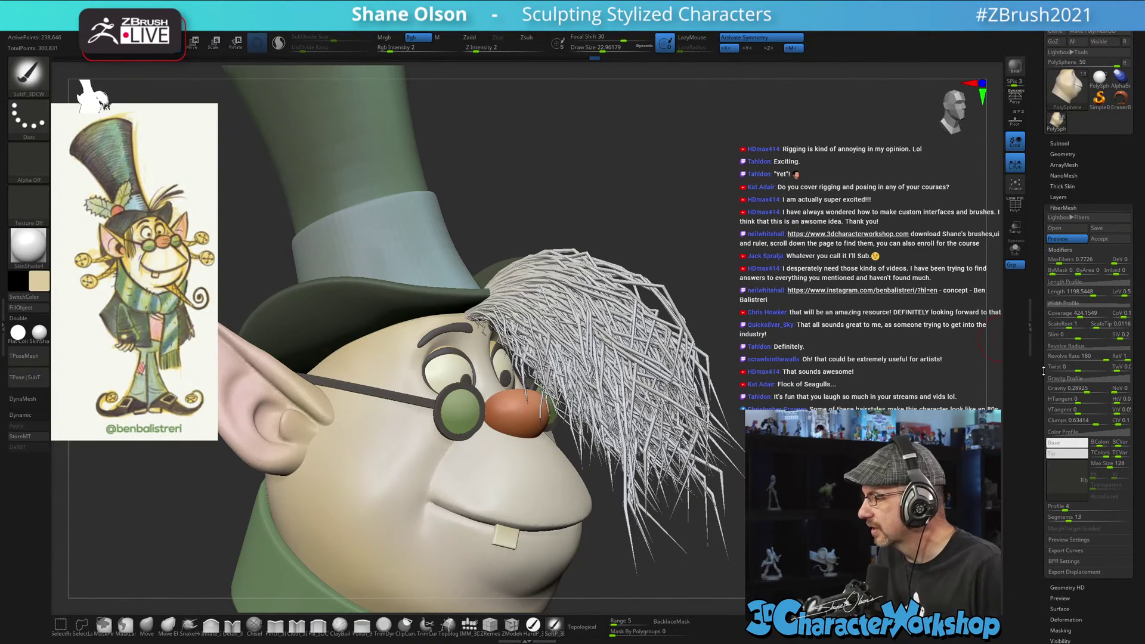
click(1046, 387)
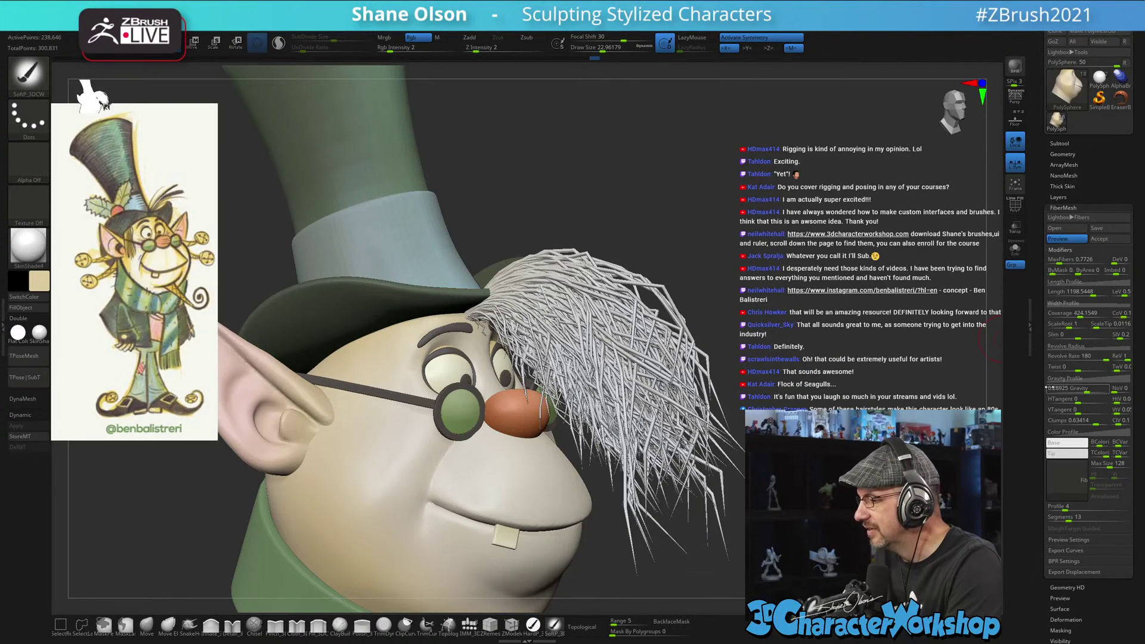
drag(1083, 389, 1080, 388)
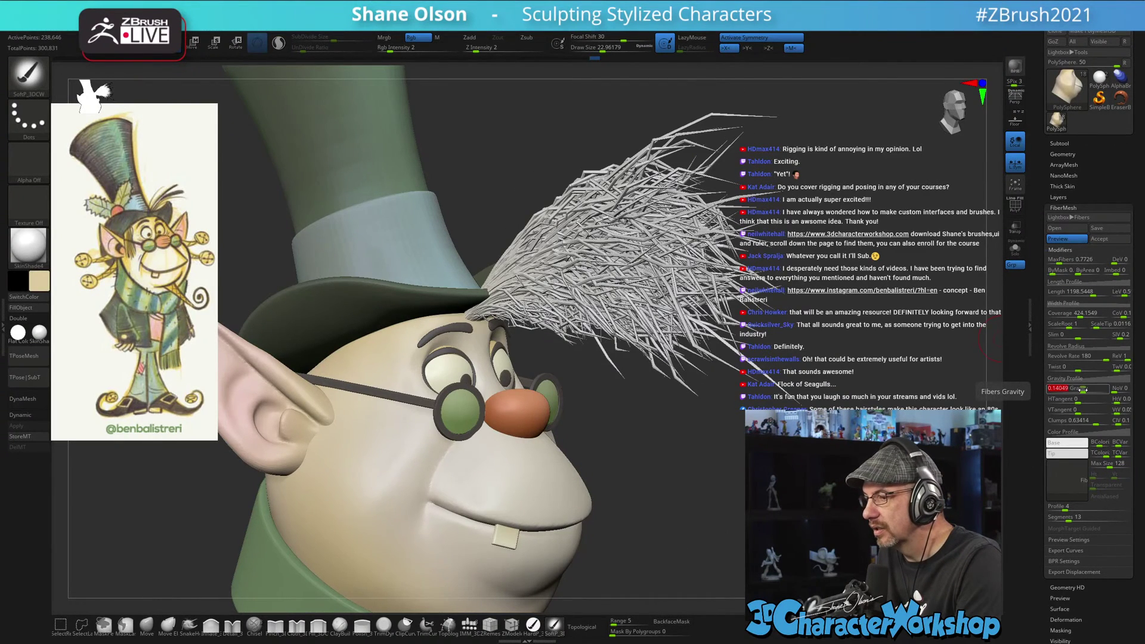
right_drag(602, 316, 666, 310)
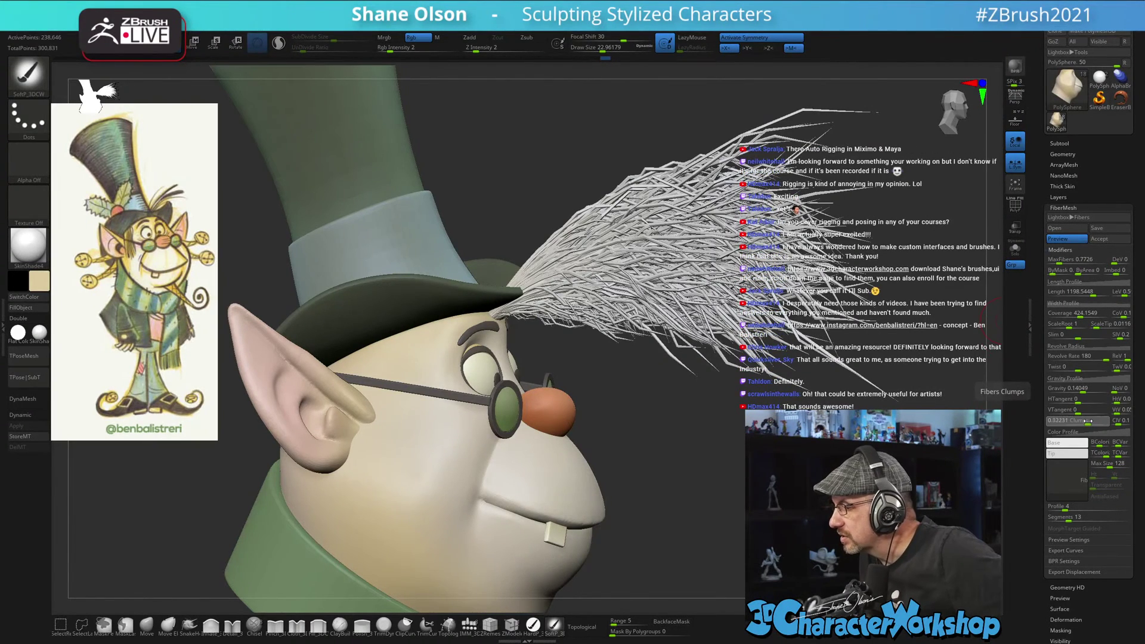
drag(1095, 422, 1080, 421)
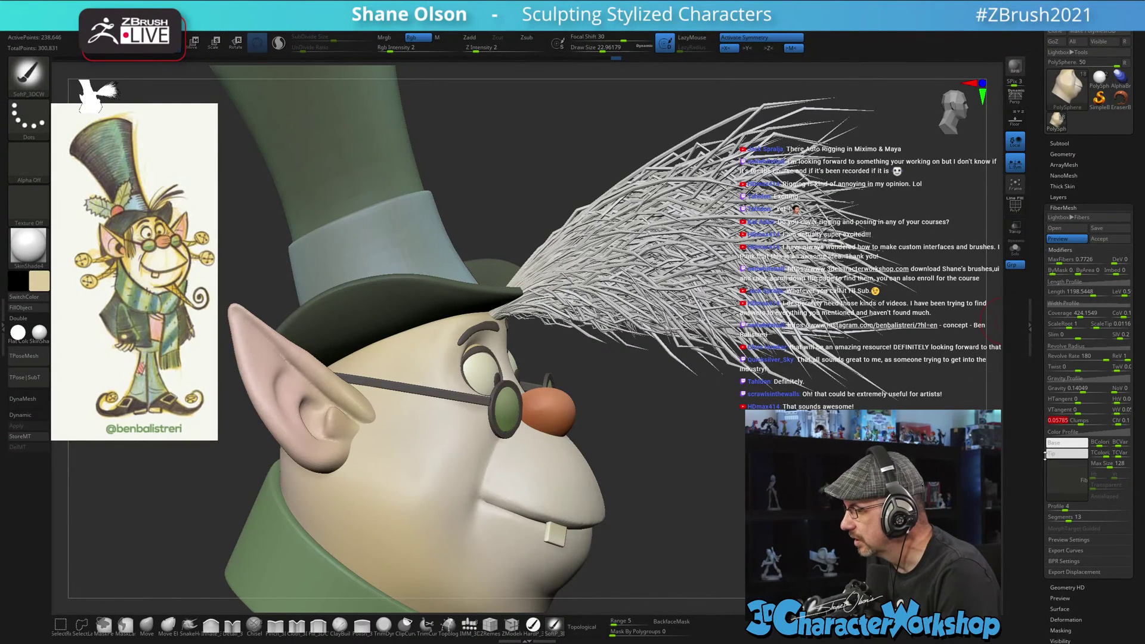
- With the Width Profile curve expanded, set the fiber tip scale to 0.01 and the revolve rate to 0
click(1082, 303)
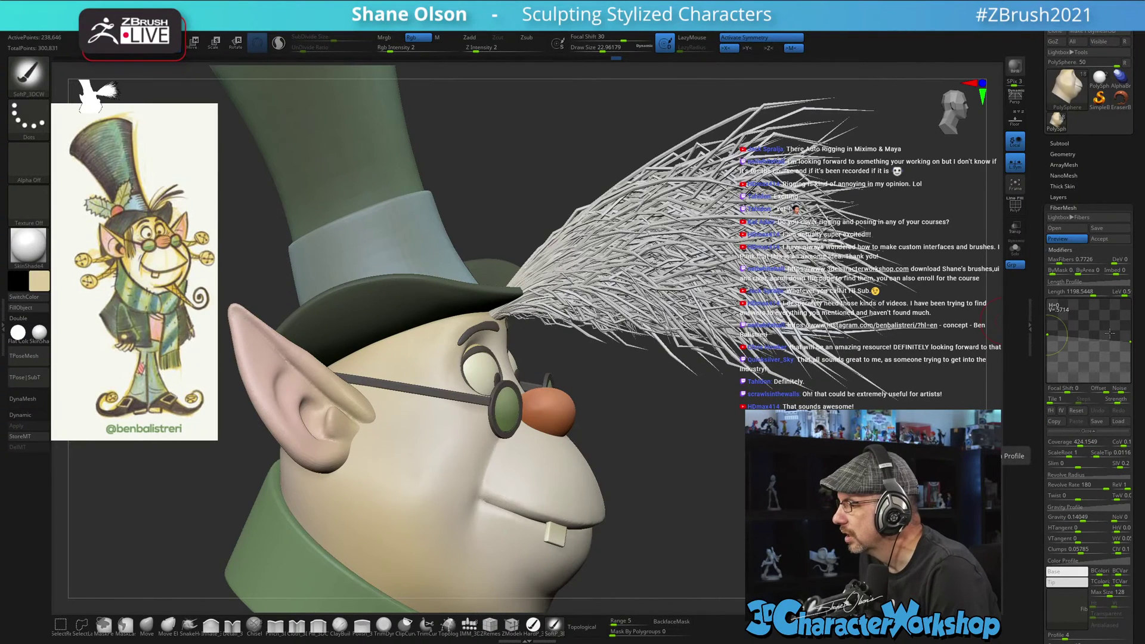
click(1129, 341)
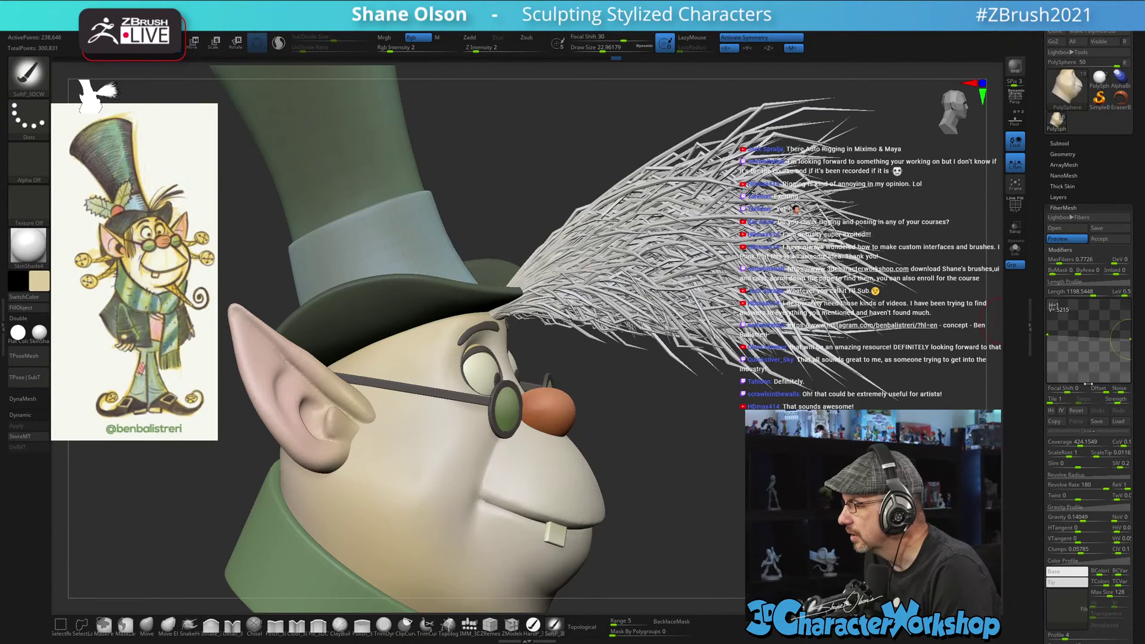
scroll(1073, 387, down, 3)
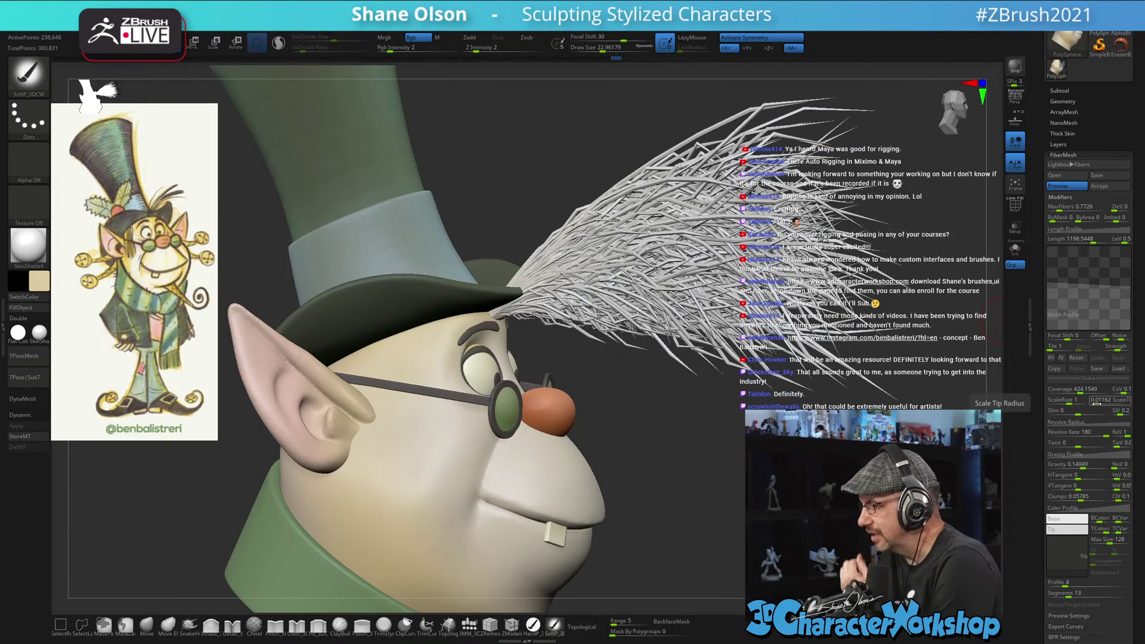
drag(1109, 402, 1092, 405)
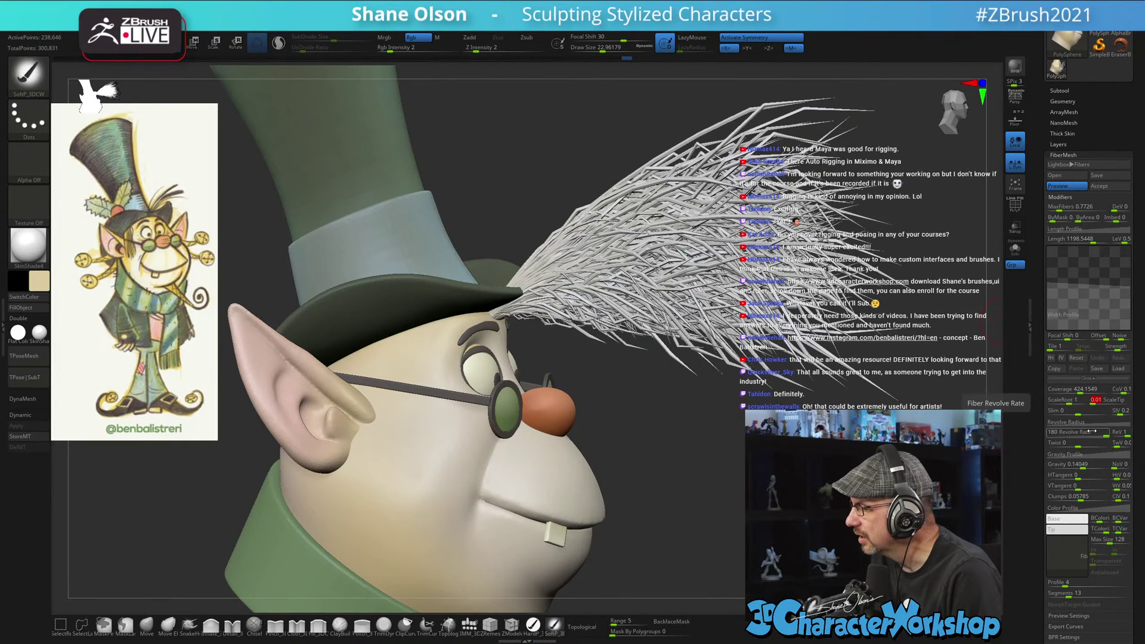
mouse_move(1088, 432)
mouse_down()
mouse_move(1048, 433)
mouse_move(1076, 433)
mouse_up()
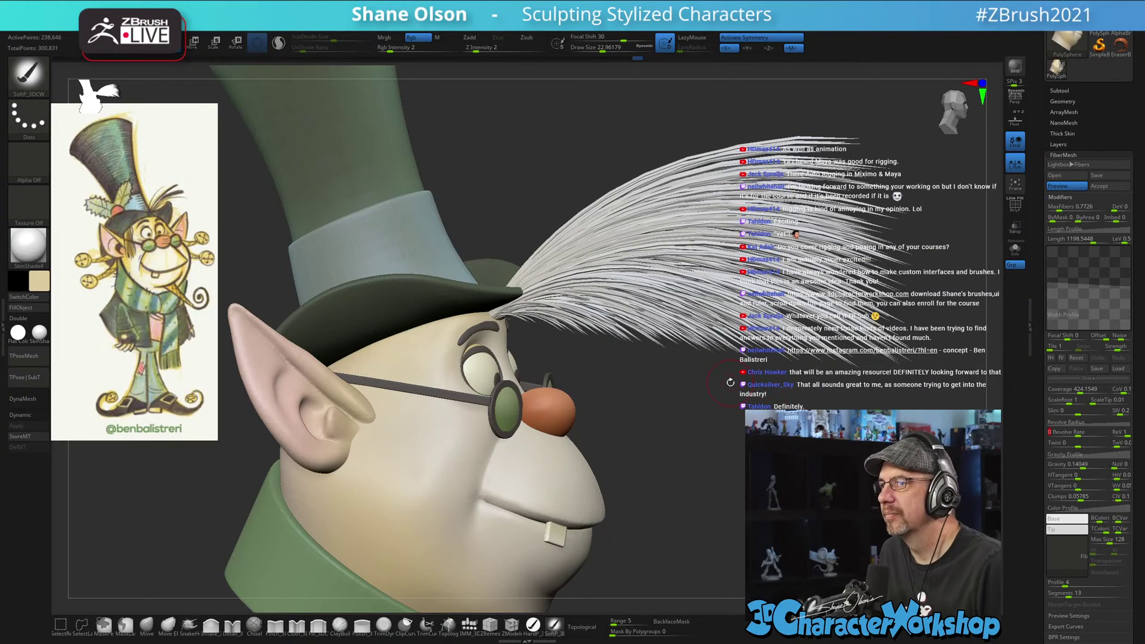
drag(732, 383, 725, 380)
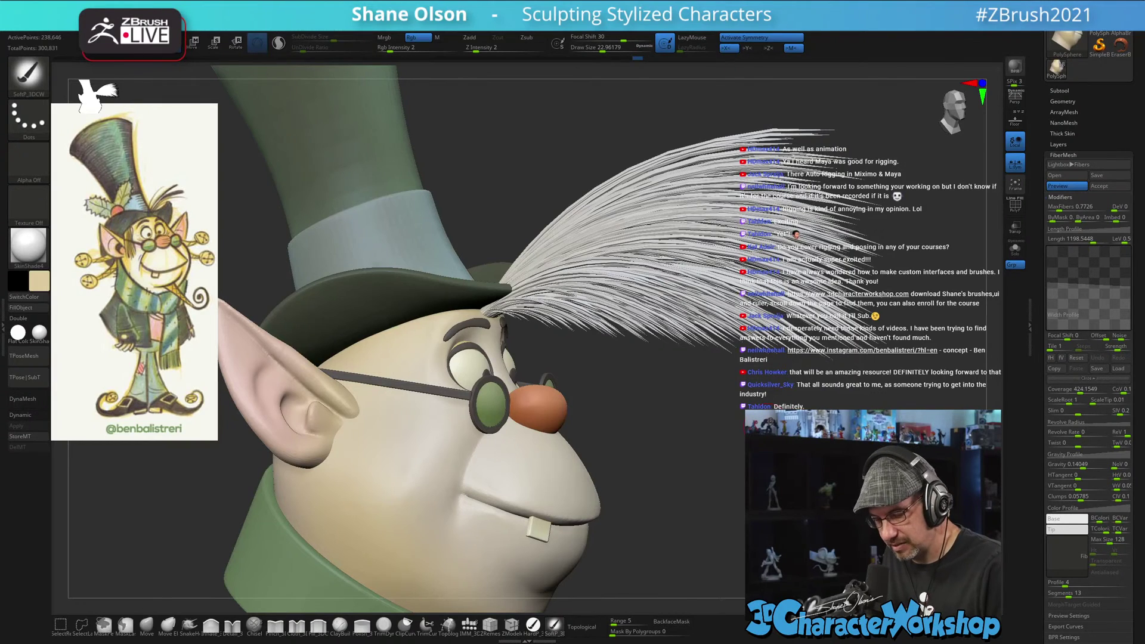
- Reduce the brush draw size to about 16.1 and set the forehead hair's fiber clumping to -0.07438
key(s)
click(739, 419)
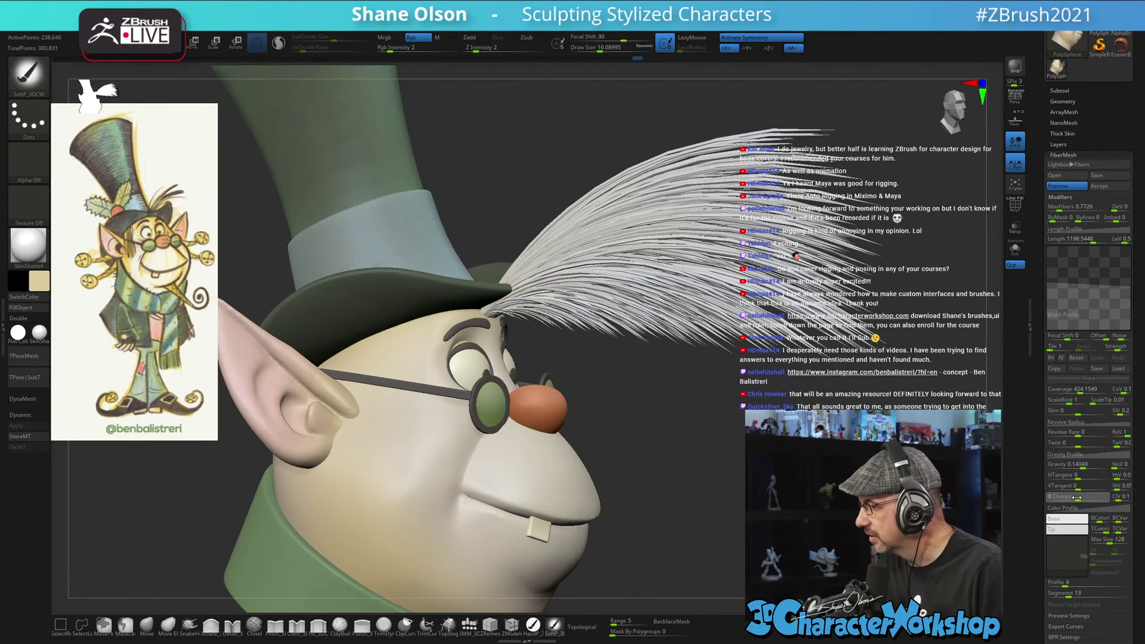
drag(1079, 499, 1074, 499)
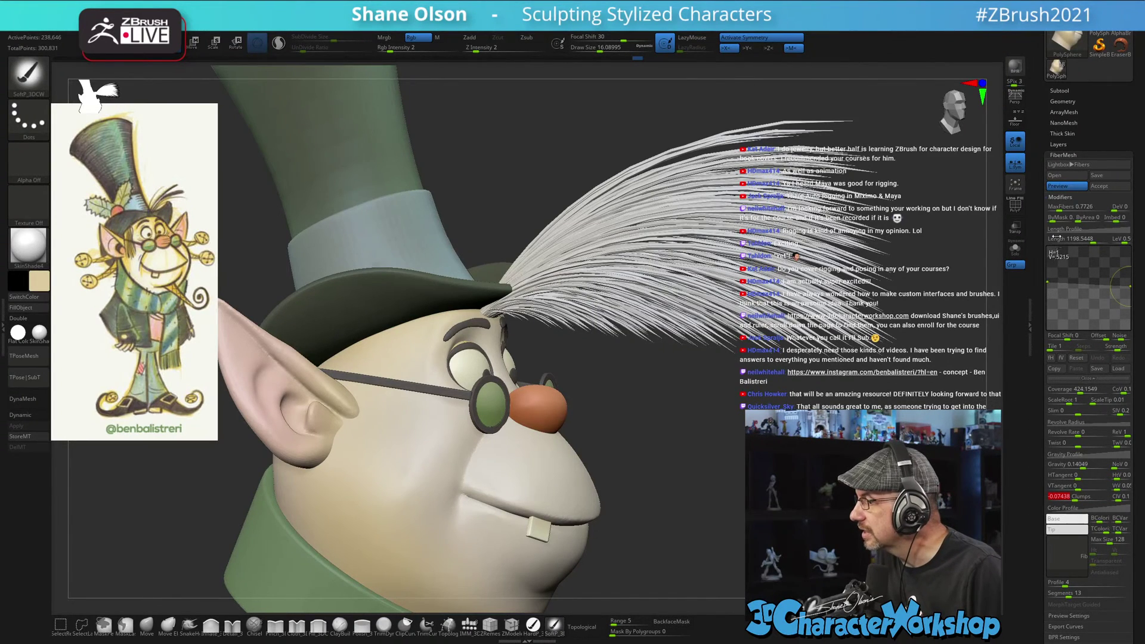
- Reduce the forehead hair's maximum fibers to 0.01725 and check the sparse strands from the side
drag(1067, 206, 1049, 207)
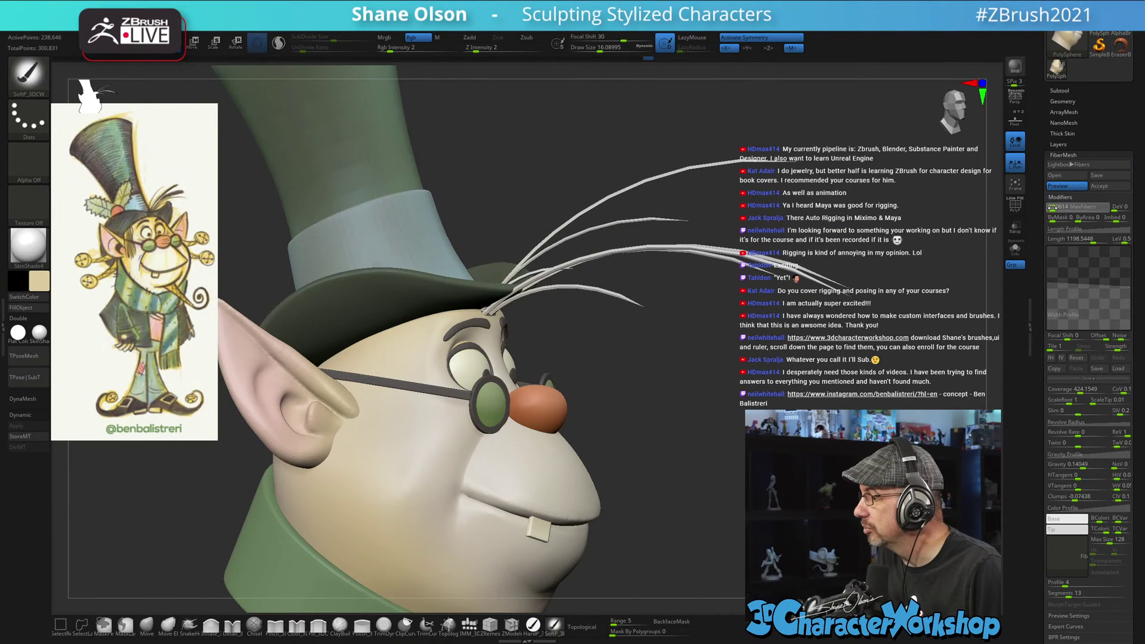
drag(1052, 206, 1052, 207)
drag(894, 381, 829, 386)
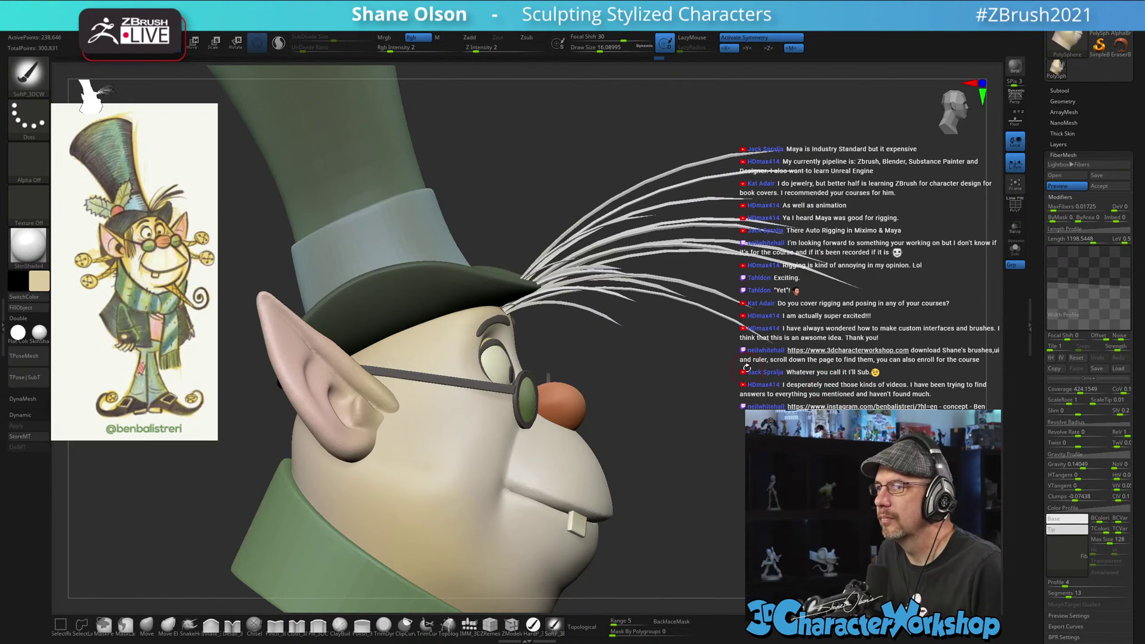
drag(734, 407, 750, 407)
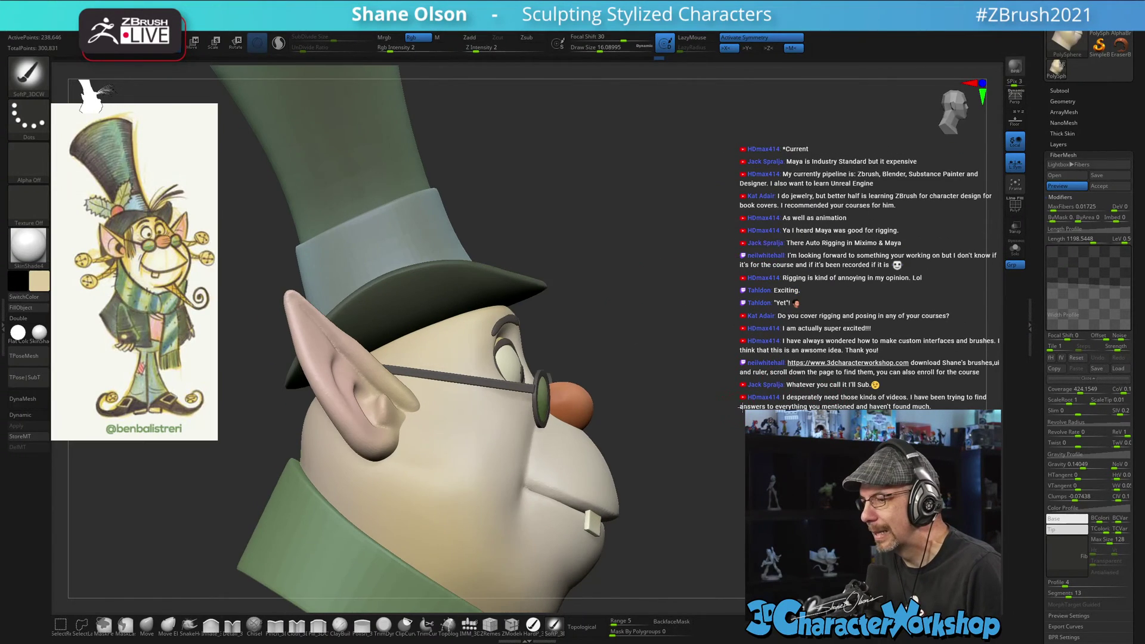
drag(605, 327, 611, 292)
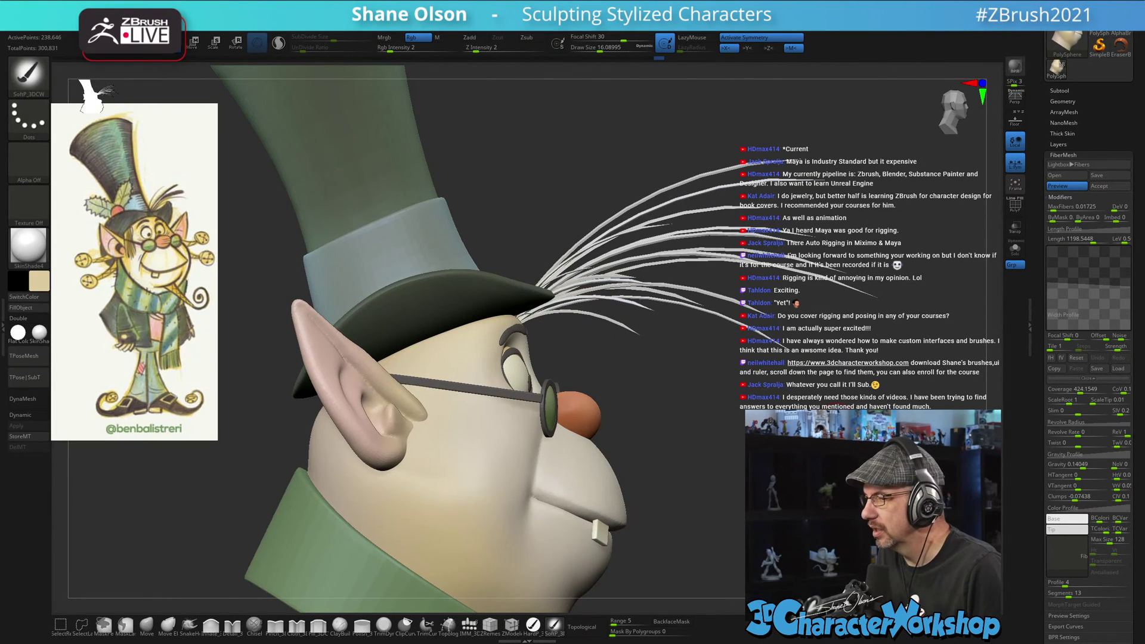
drag(674, 382, 661, 382)
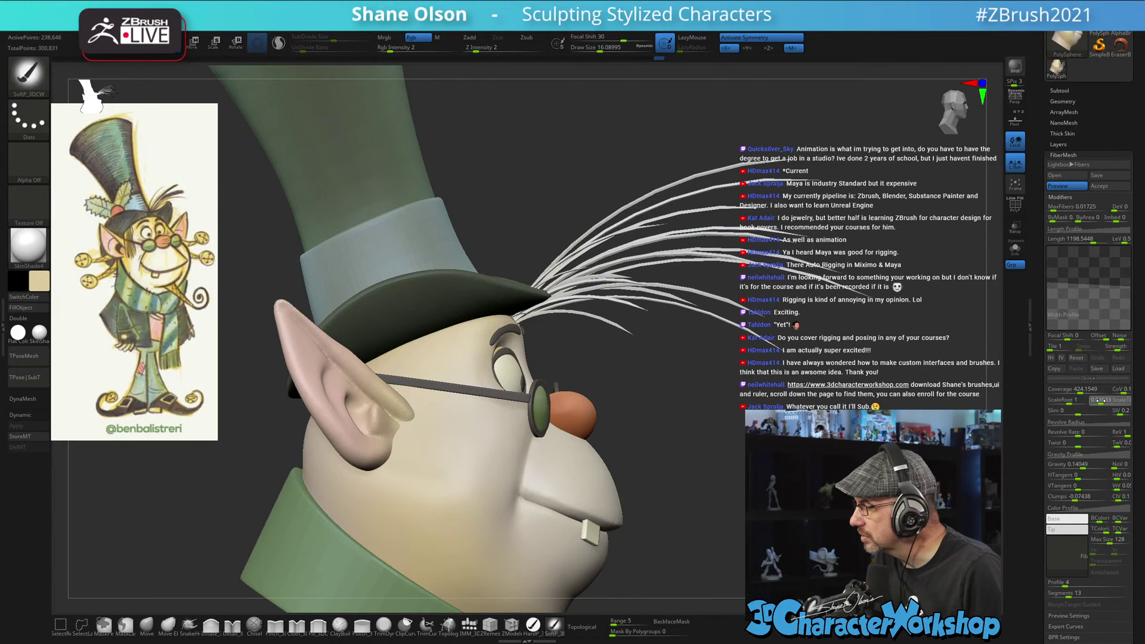
- Set the fiber tip scale to 0.415 and the segments per fiber to 18, checking the strands from several angles
mouse_move(1093, 401)
mouse_down()
mouse_move(1109, 401)
mouse_move(1100, 408)
mouse_up()
scroll(1061, 534, down, 3)
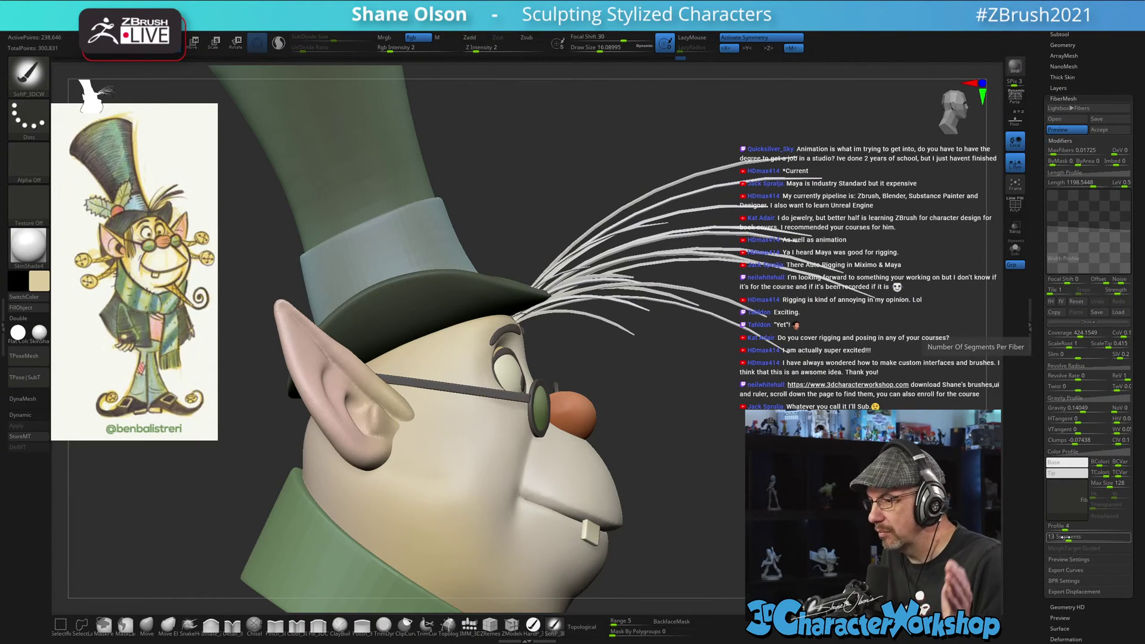
drag(1062, 537, 1077, 536)
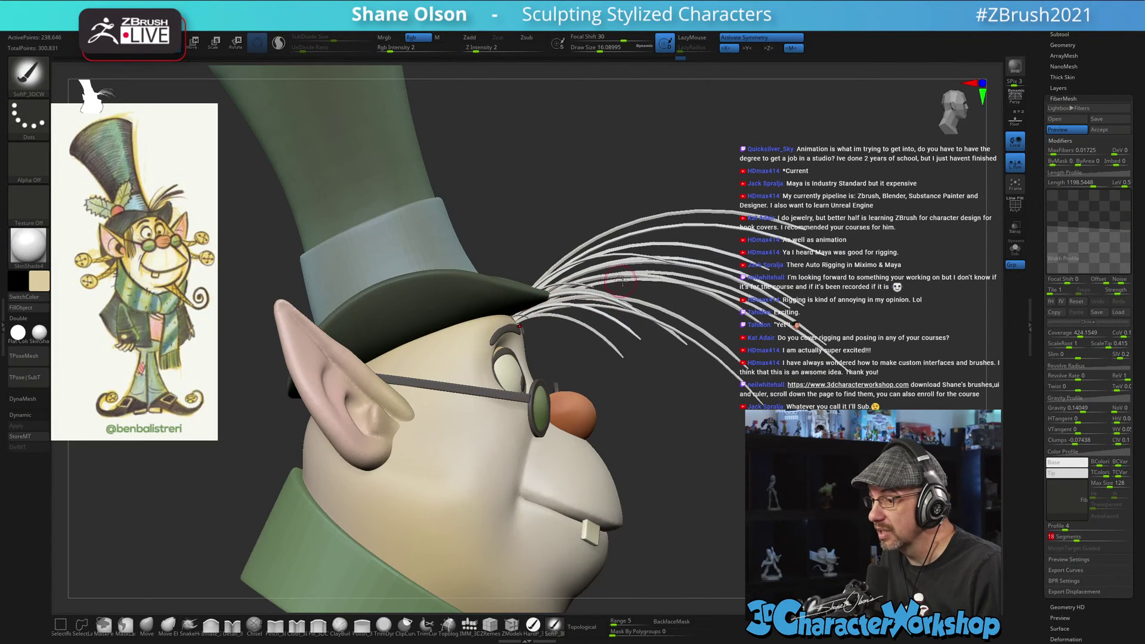
drag(778, 382, 551, 295)
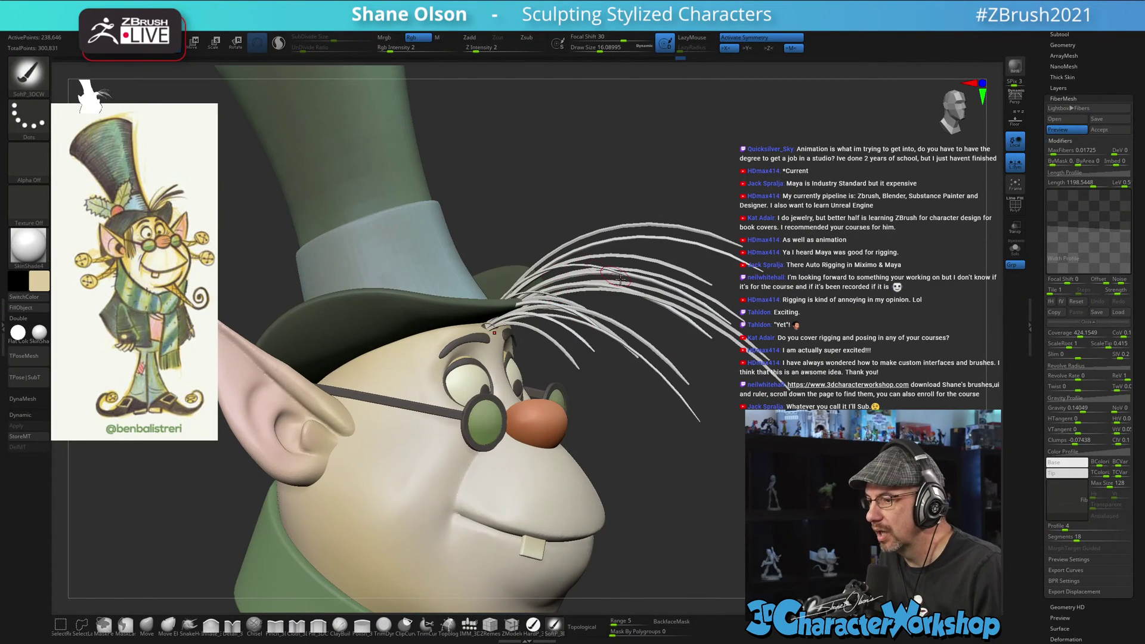
drag(811, 312, 855, 406)
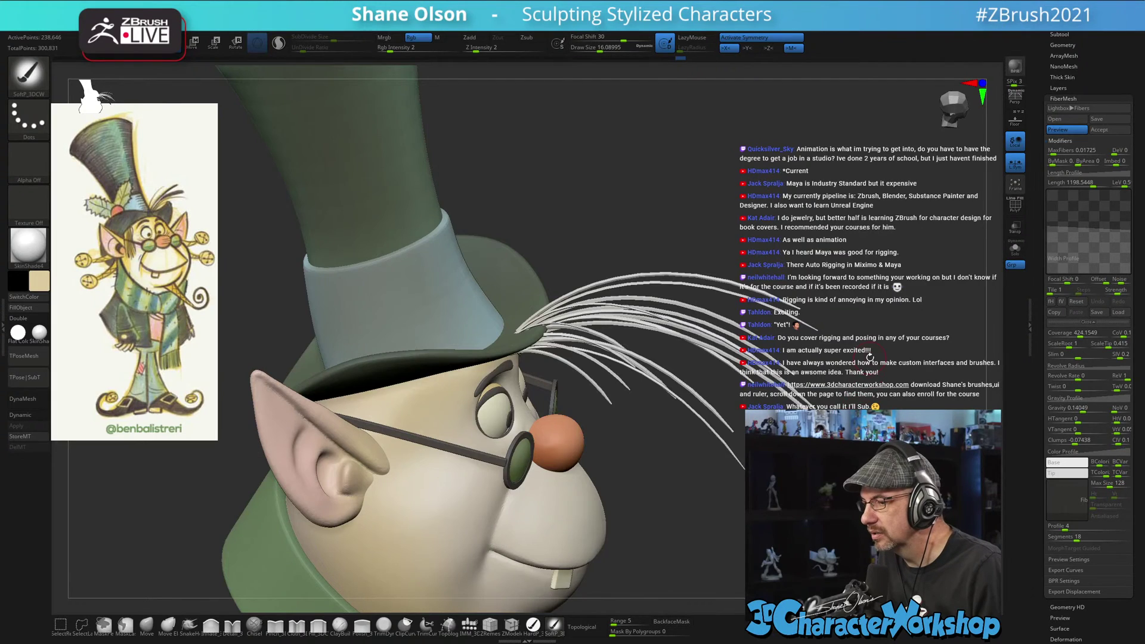
drag(870, 357, 849, 333)
drag(889, 369, 881, 405)
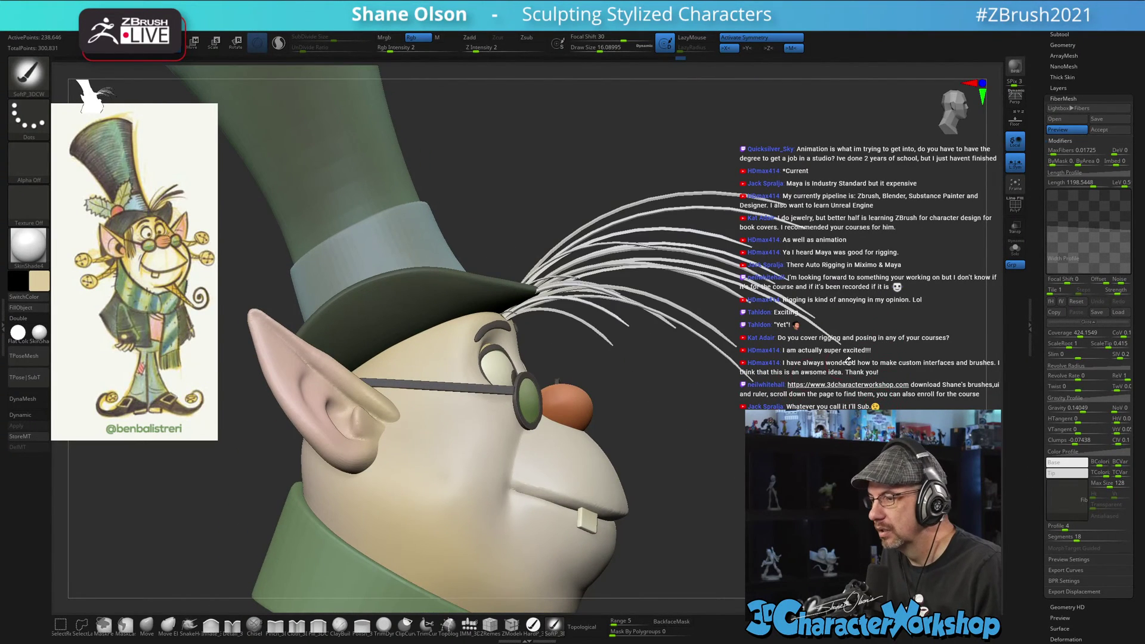
- Set the forehead hair's fiber clumping to 0.50413
click(1078, 439)
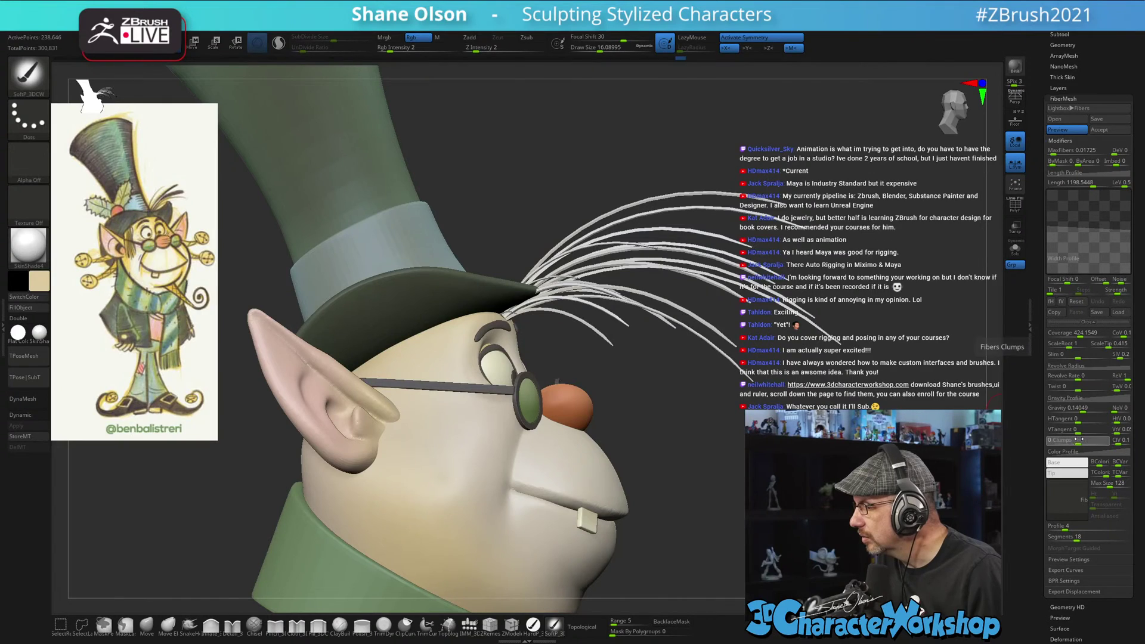
drag(1078, 439, 1082, 440)
click(1067, 443)
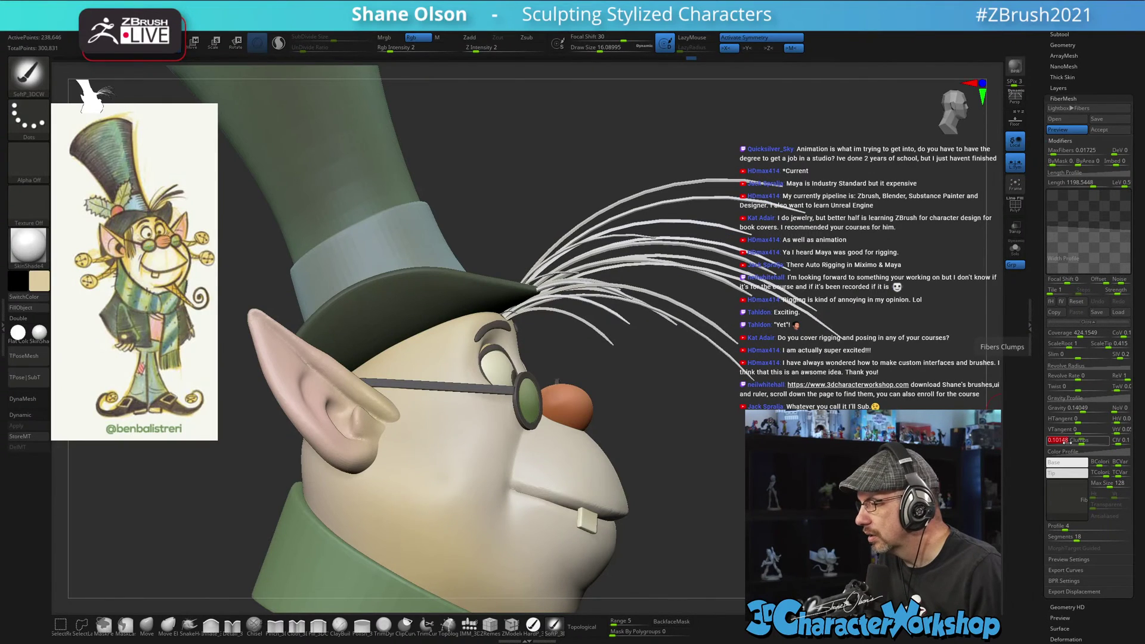
mouse_move(1084, 440)
mouse_down()
mouse_move(1120, 443)
mouse_move(1089, 442)
mouse_up()
click(1088, 442)
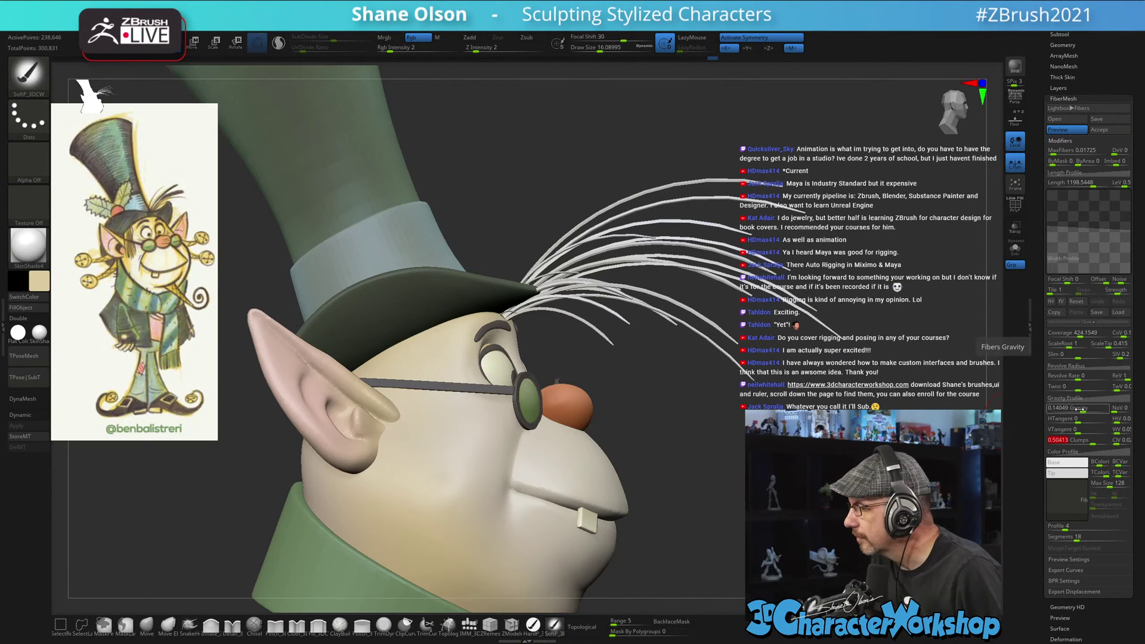
- Set the fiber coverage to 332.81973 and the tip scale to 0.7726, with the brush draw size at about 32
click(1079, 336)
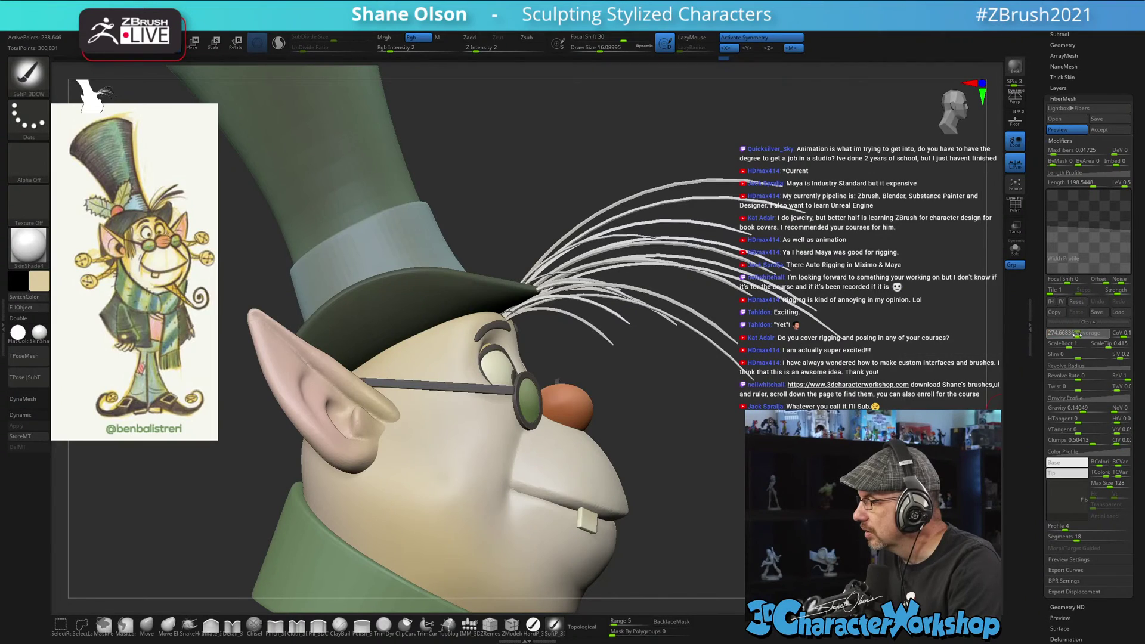
drag(1079, 335, 1077, 335)
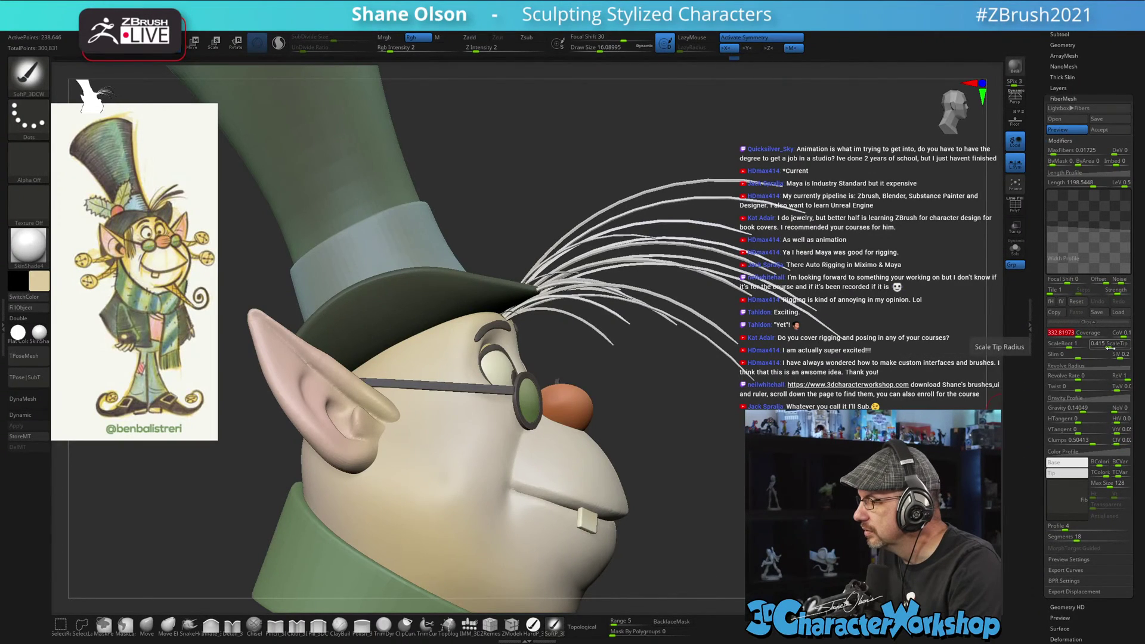
drag(1108, 347, 1110, 345)
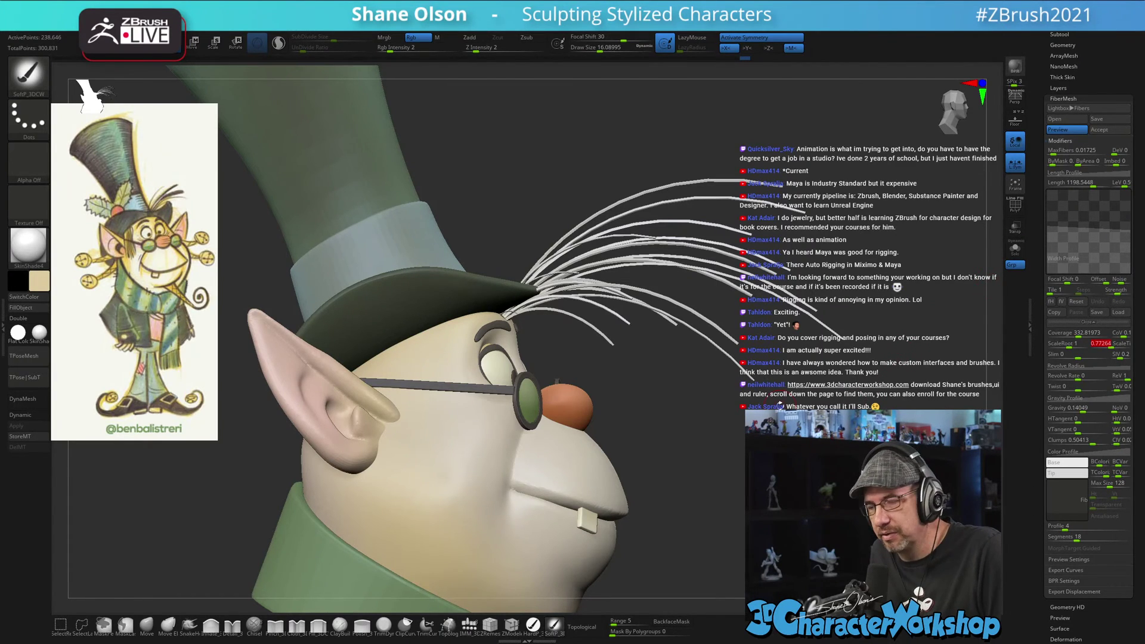
key(s)
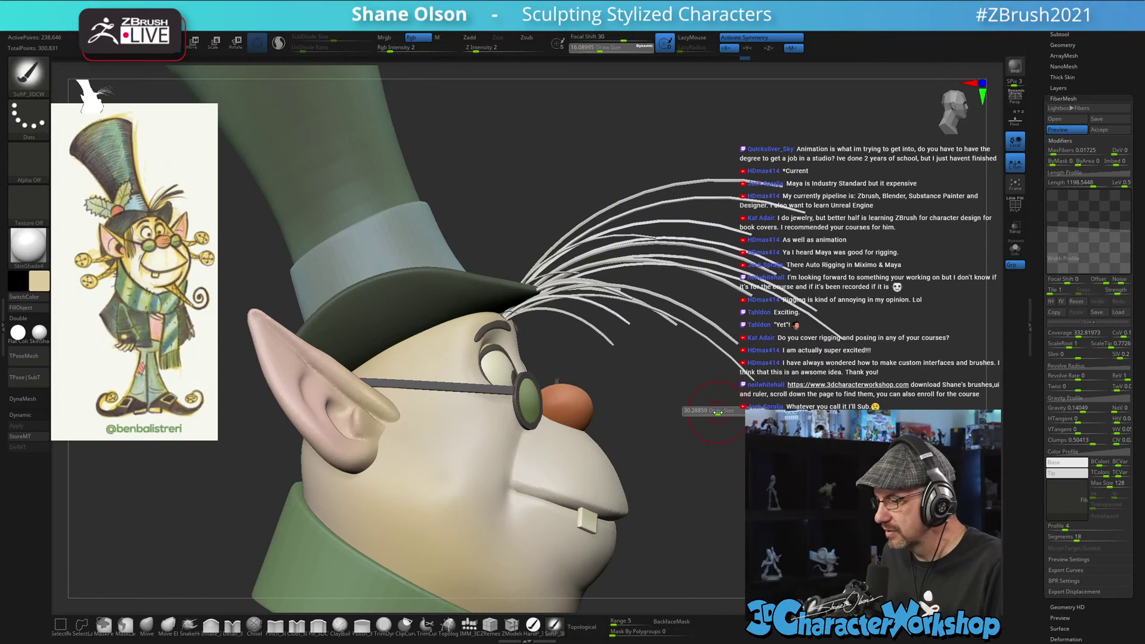
click(717, 412)
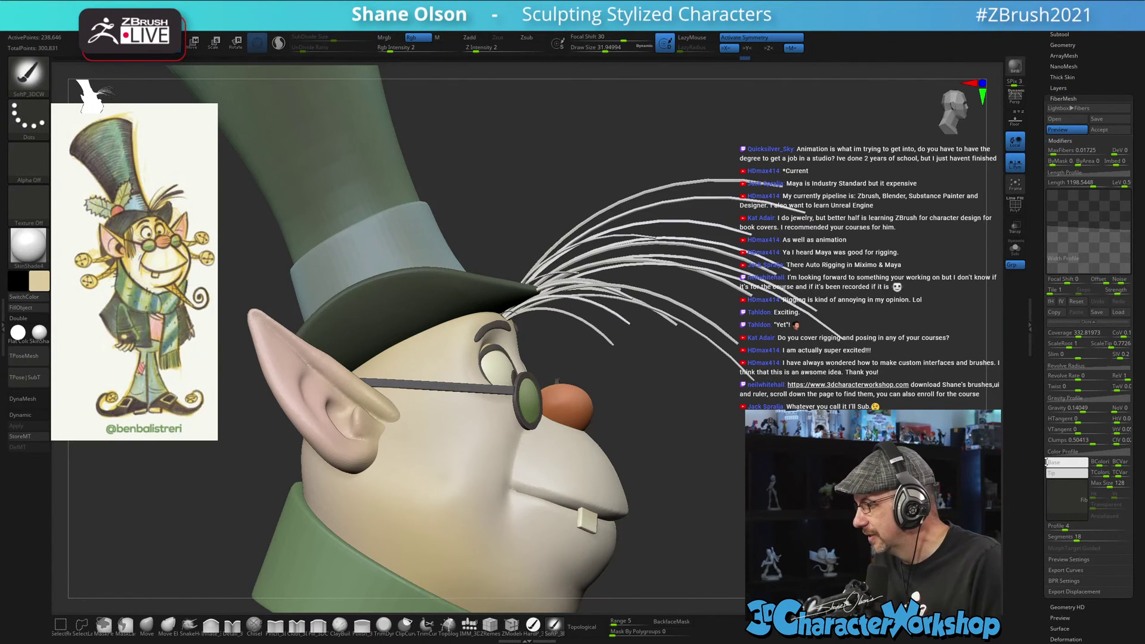
- Set the fiber gravity to 0.0909 and raise the starting point of the Gravity Profile curve
drag(1080, 408, 1082, 409)
click(1083, 399)
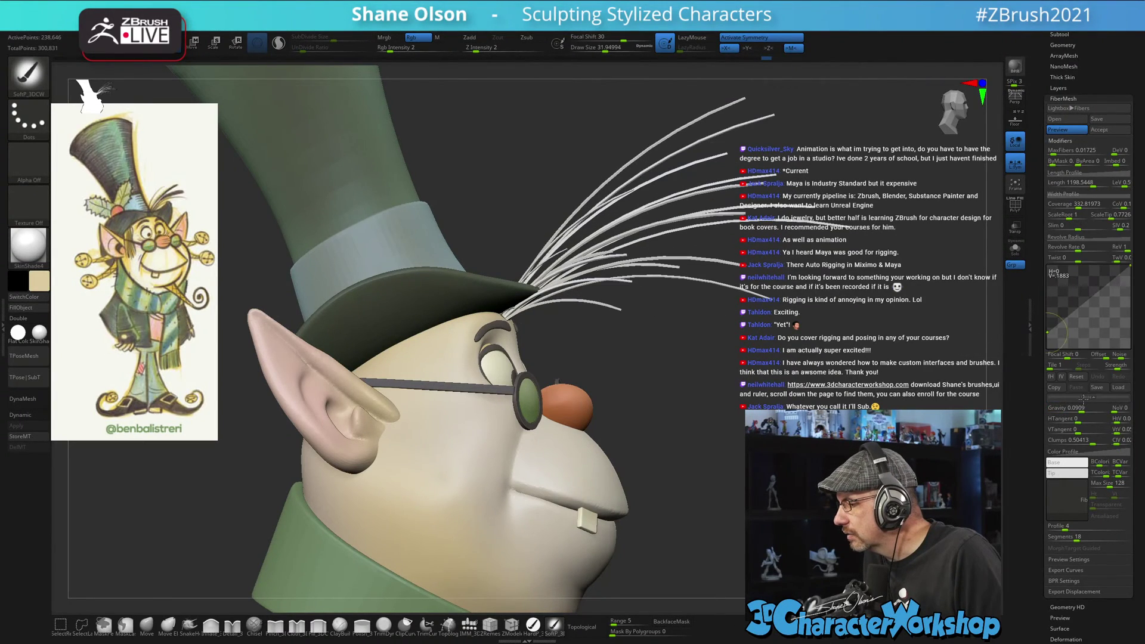
drag(1129, 267, 1129, 266)
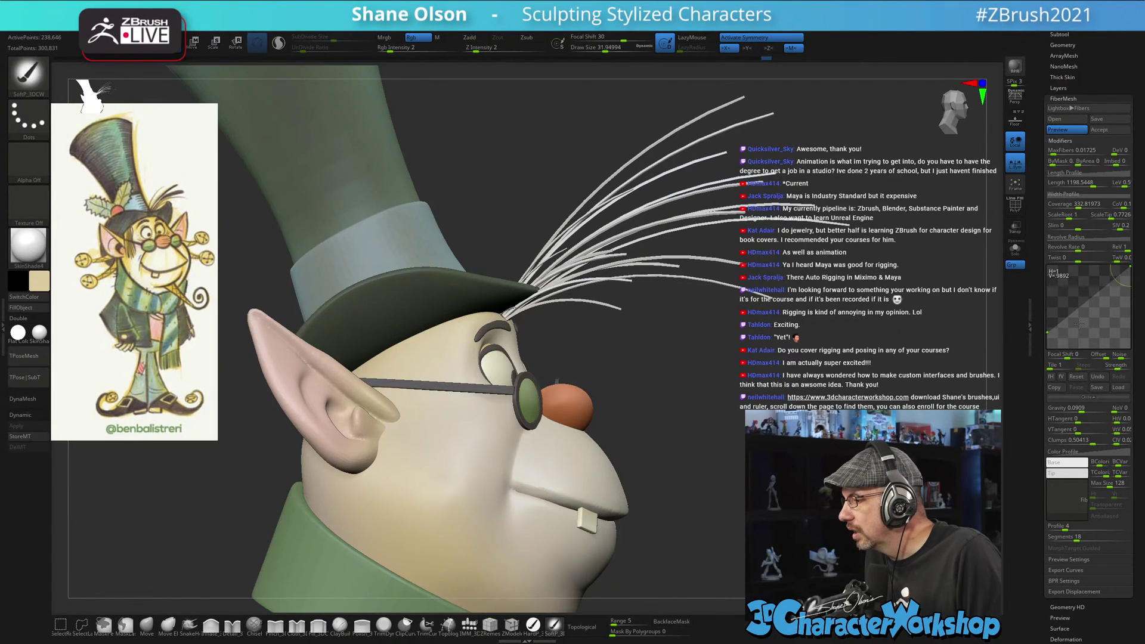
drag(1048, 327, 1048, 316)
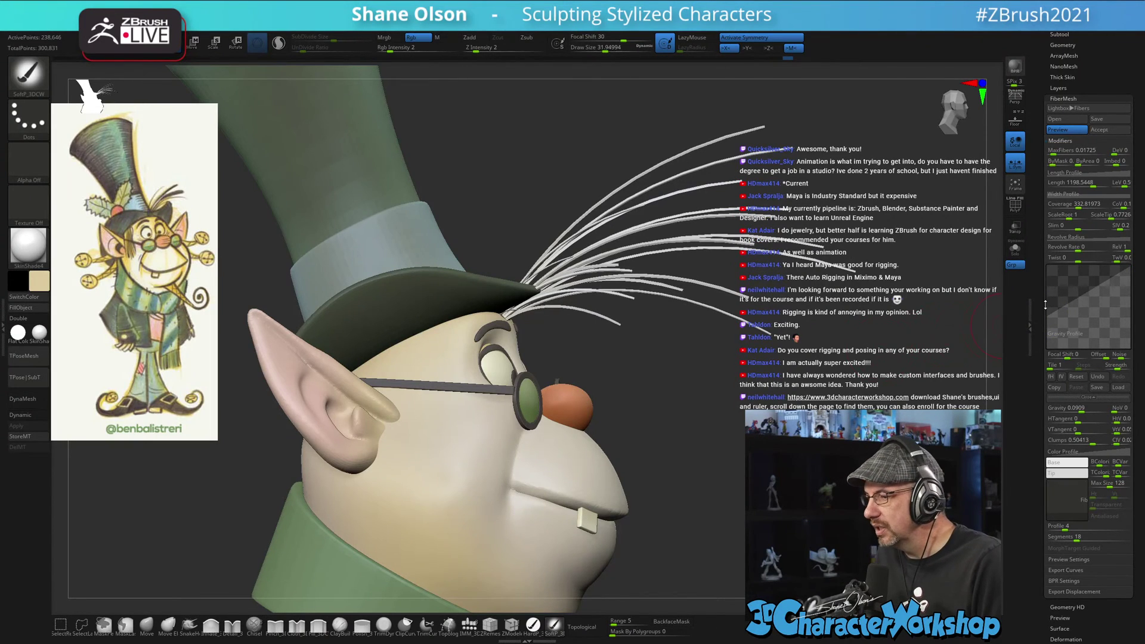
scroll(1076, 381, up, 3)
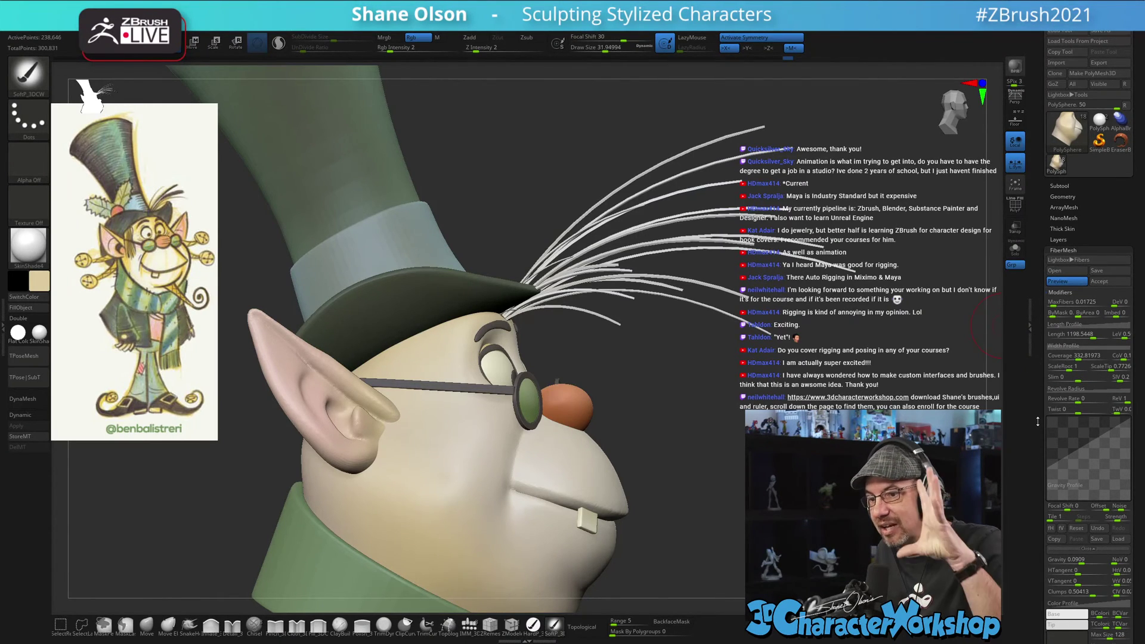
- Increase the clump variation and set the forehead hair's fiber clumping to -0.00826
drag(1038, 421, 1037, 363)
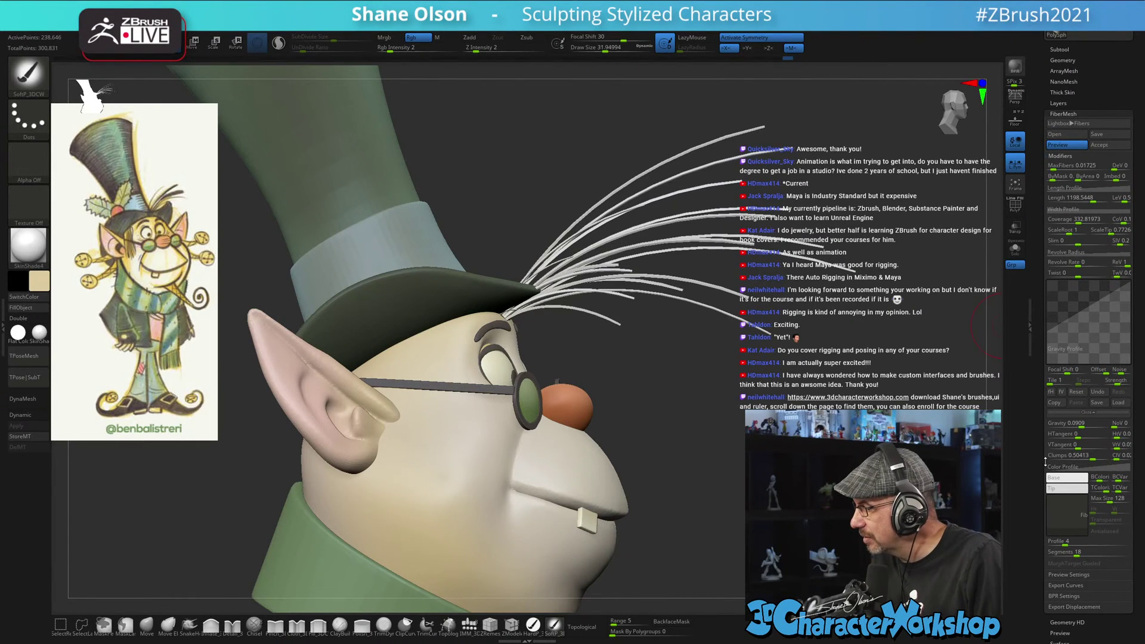
drag(1093, 455, 1121, 457)
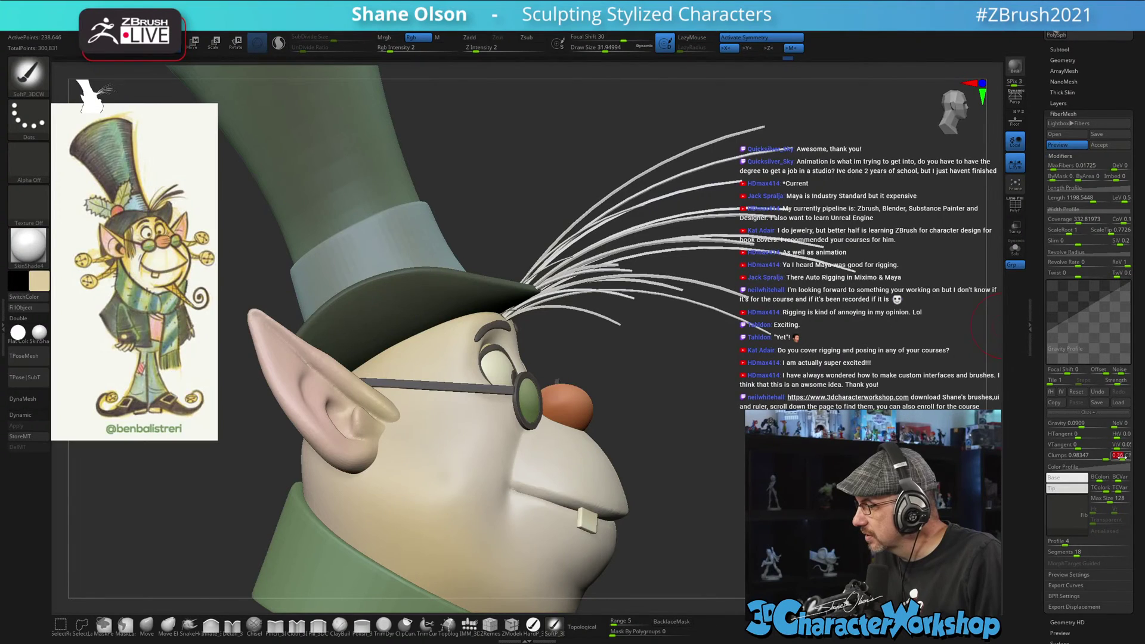
click(1124, 457)
click(1076, 457)
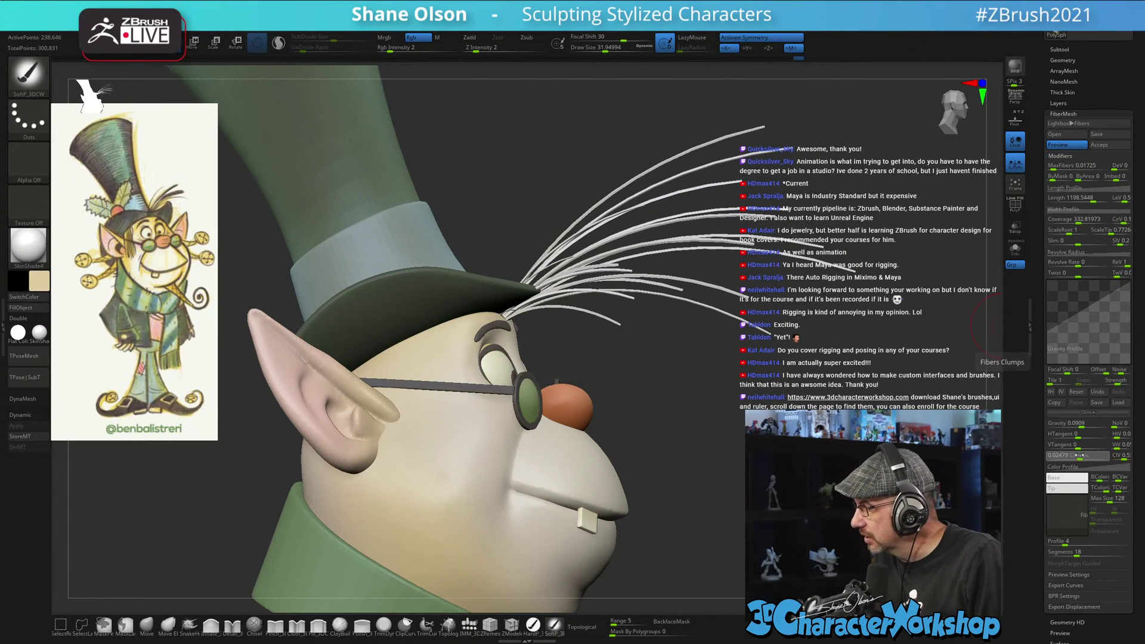
drag(1040, 454, 1040, 441)
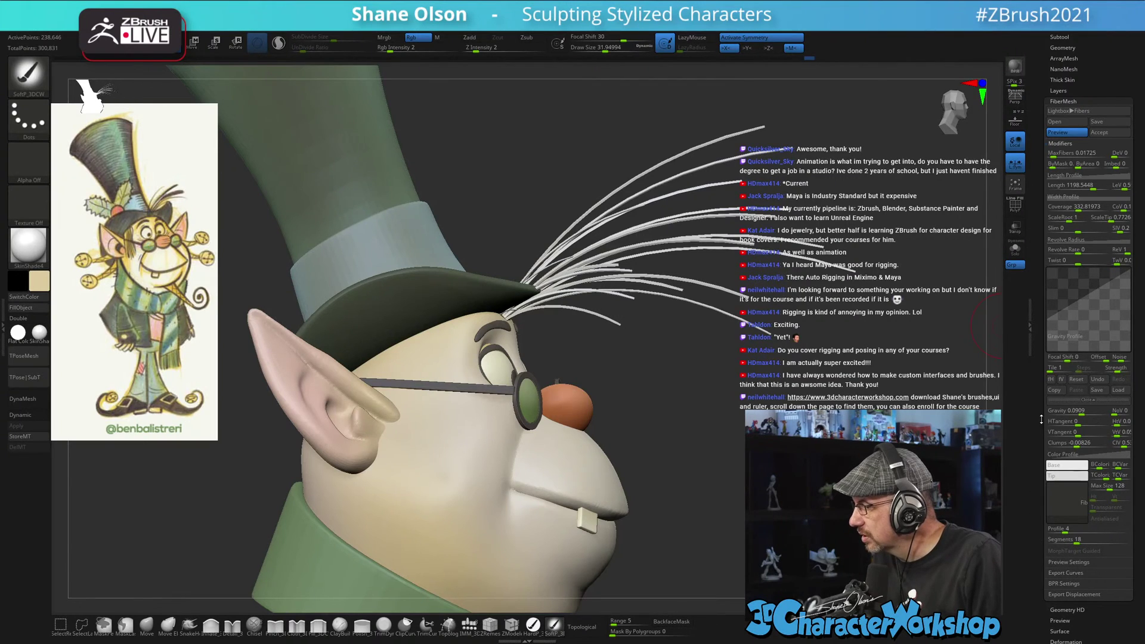
- Examine the forehead hair strands against the whole head from the front, above and below
mouse_move(1036, 520)
mouse_down()
mouse_move(1040, 455)
mouse_move(1039, 497)
mouse_up()
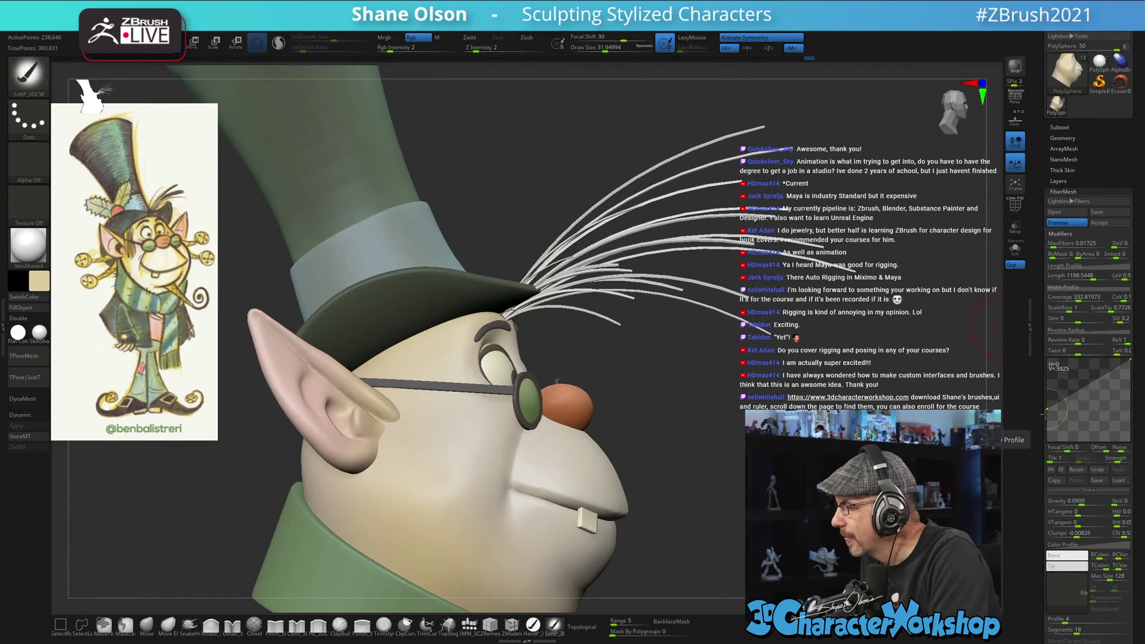
drag(1037, 377, 1037, 420)
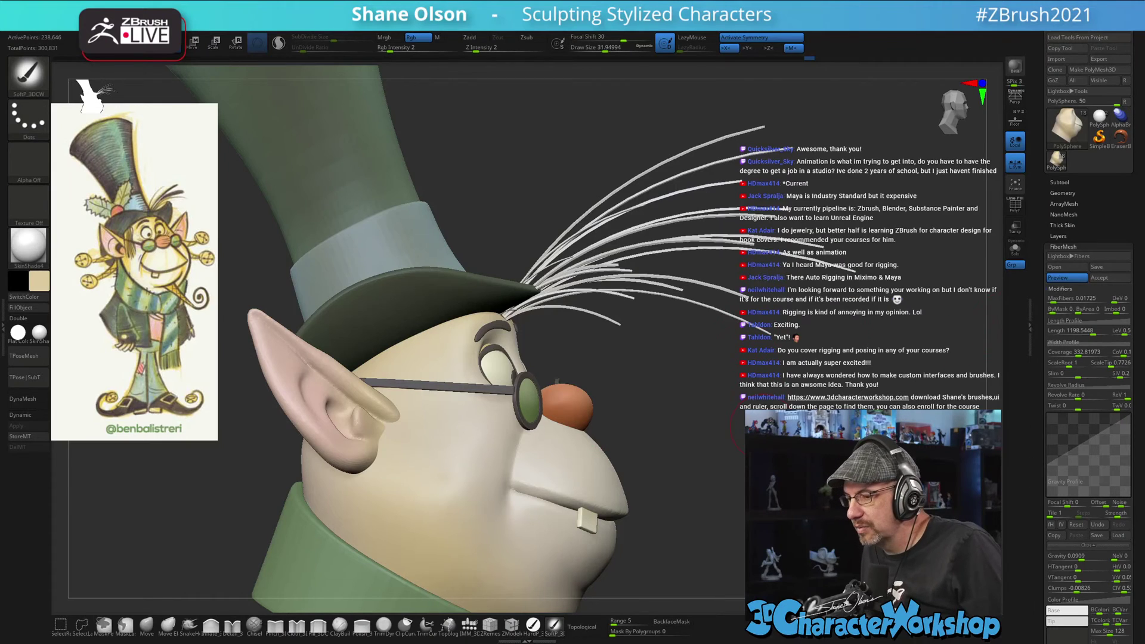
mouse_move(760, 426)
alt+mouse_down()
mouse_move(752, 363)
mouse_move(614, 376)
mouse_move(626, 390)
mouse_move(725, 398)
mouse_move(628, 417)
alt+mouse_up()
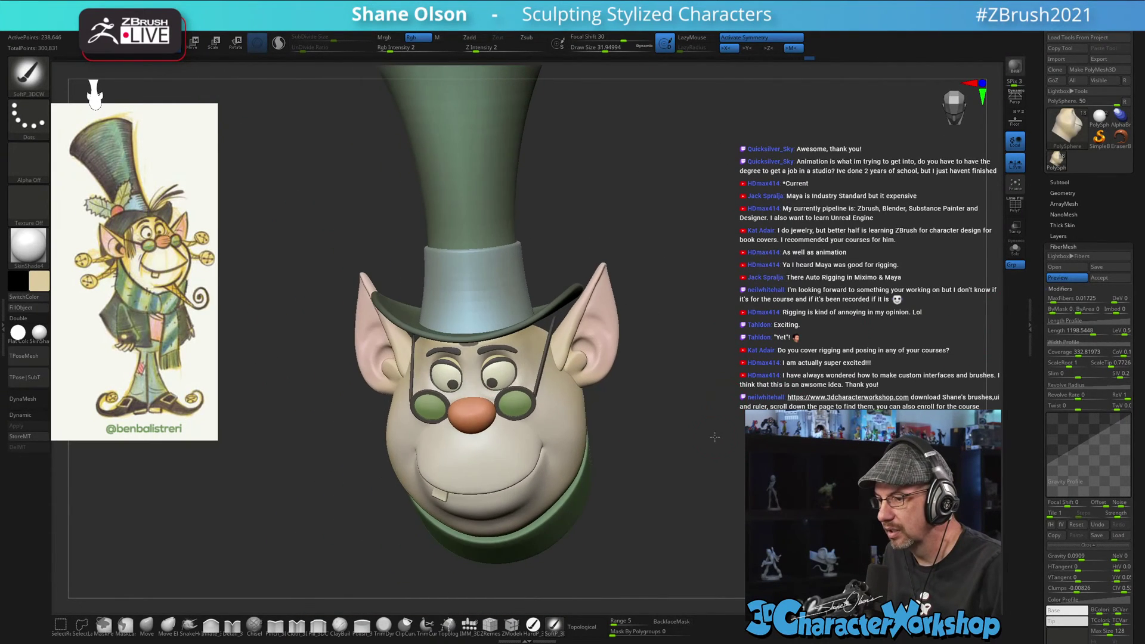
drag(711, 404, 570, 414)
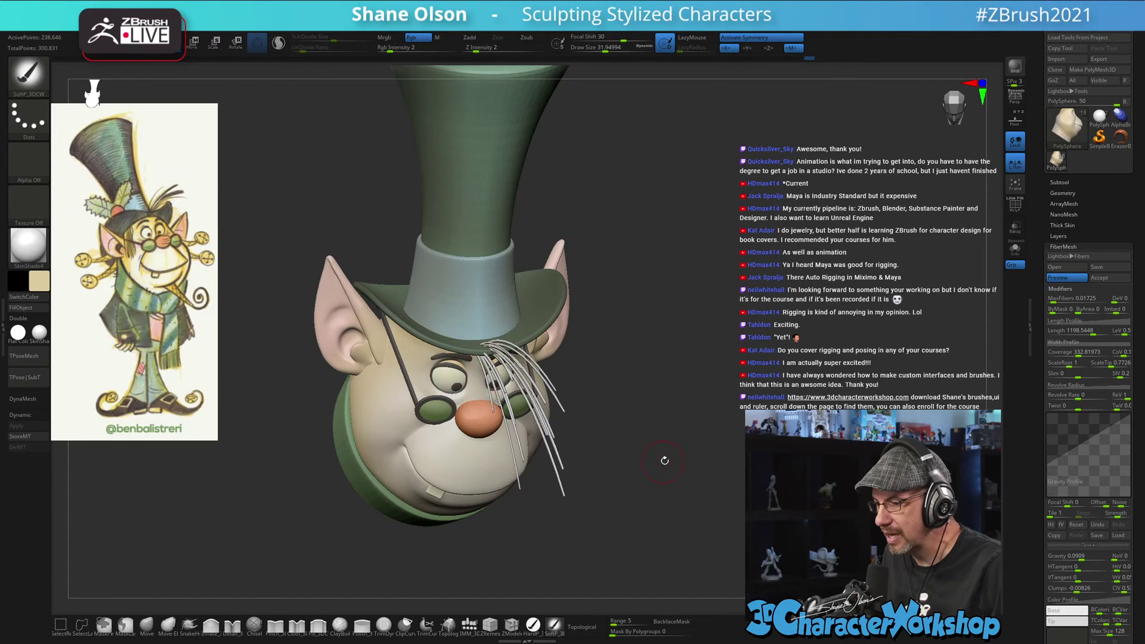
drag(662, 462, 650, 388)
drag(726, 441, 720, 402)
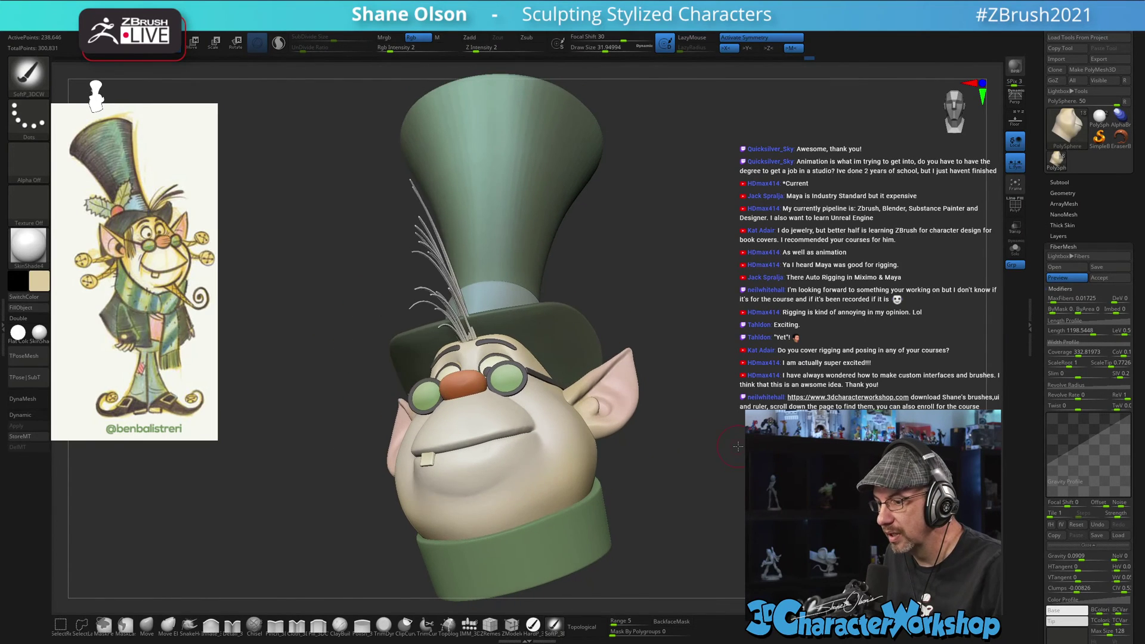
drag(686, 439, 754, 444)
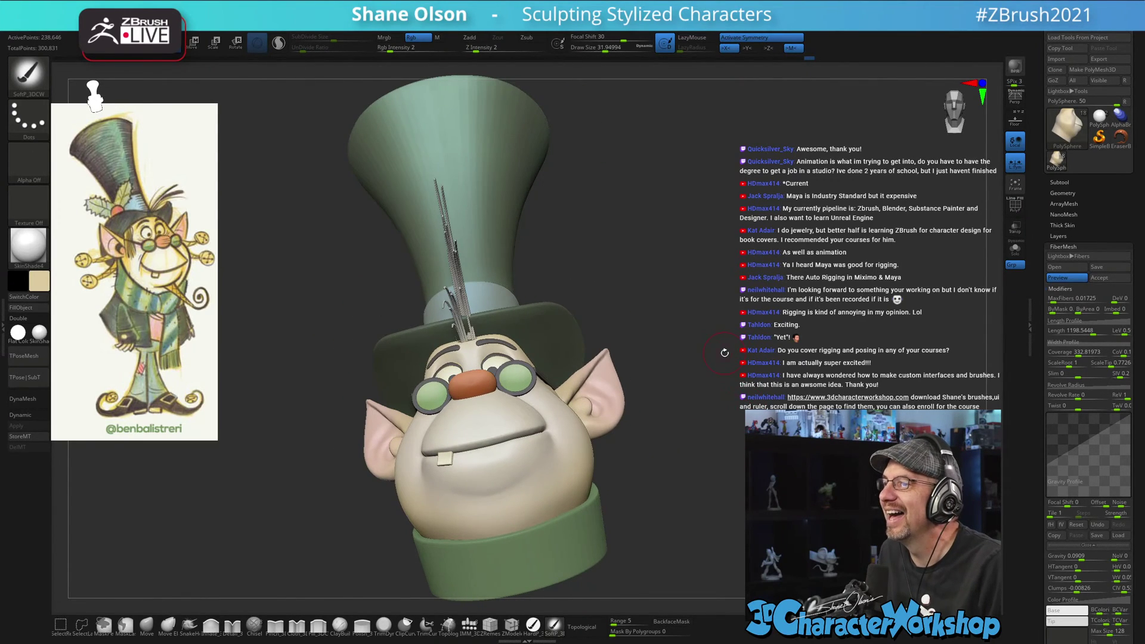
mouse_move(727, 351)
mouse_down()
mouse_move(742, 362)
mouse_move(718, 337)
mouse_move(756, 367)
mouse_move(728, 410)
mouse_move(752, 440)
mouse_move(779, 417)
mouse_up()
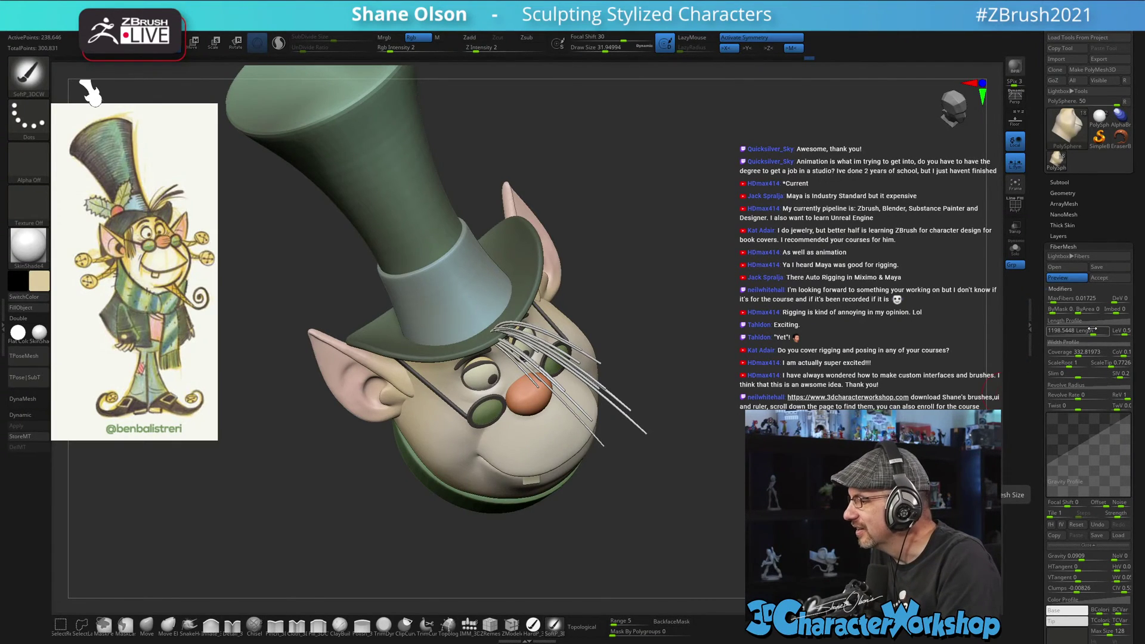
- Shorten the forehead hair to a fiber length of 847.06536 and check it from the front
drag(834, 424, 840, 341)
drag(1089, 331, 1086, 330)
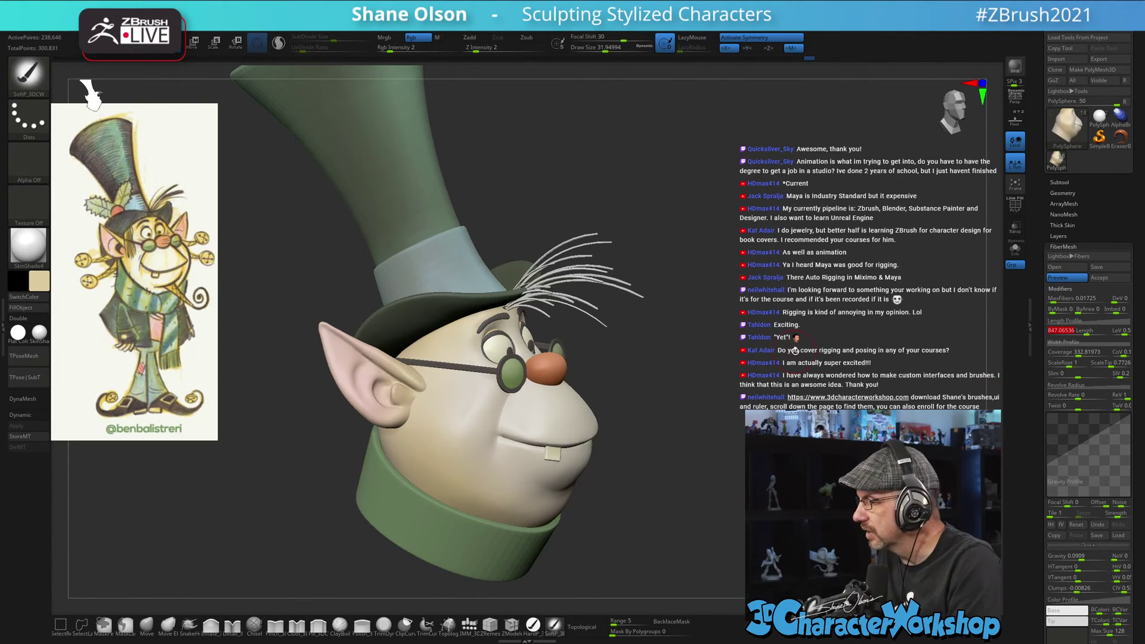
mouse_move(795, 350)
mouse_down()
mouse_move(808, 344)
mouse_move(774, 358)
mouse_up()
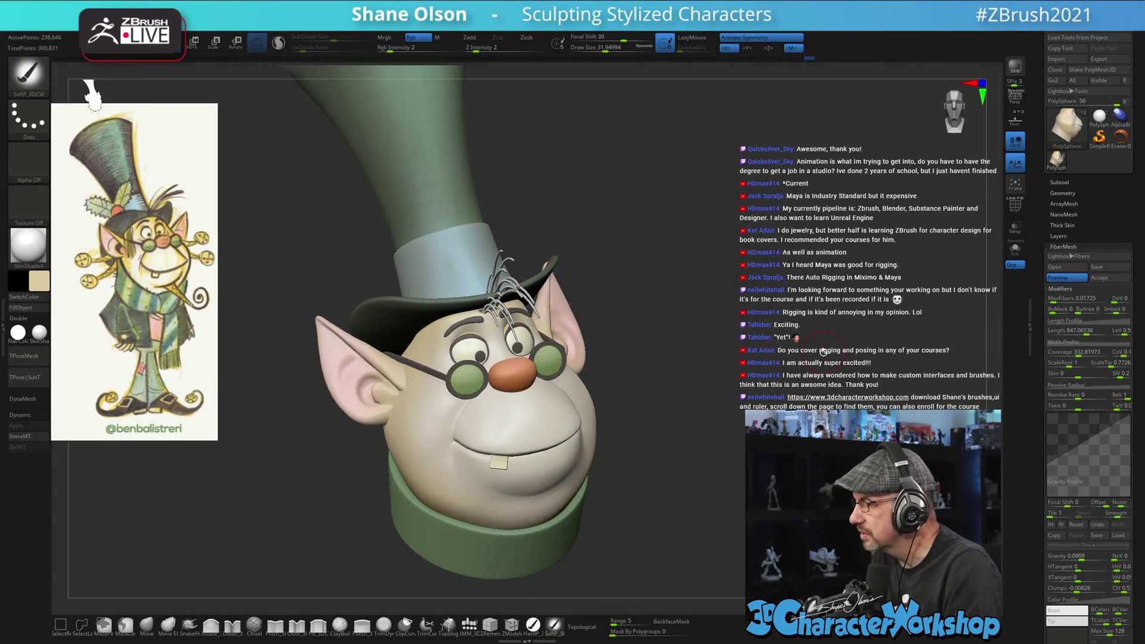
- Examine the forehead hair from the front and three-quarter views, comparing the head with the fiber preview off and on
drag(799, 350, 828, 342)
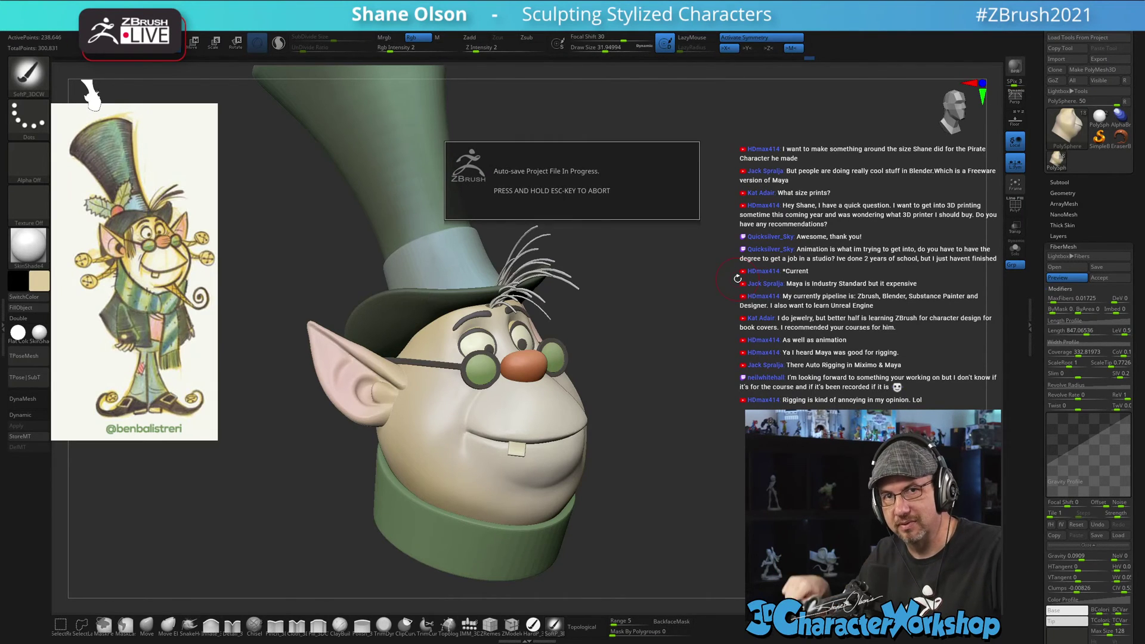
drag(738, 279, 743, 275)
click(1058, 277)
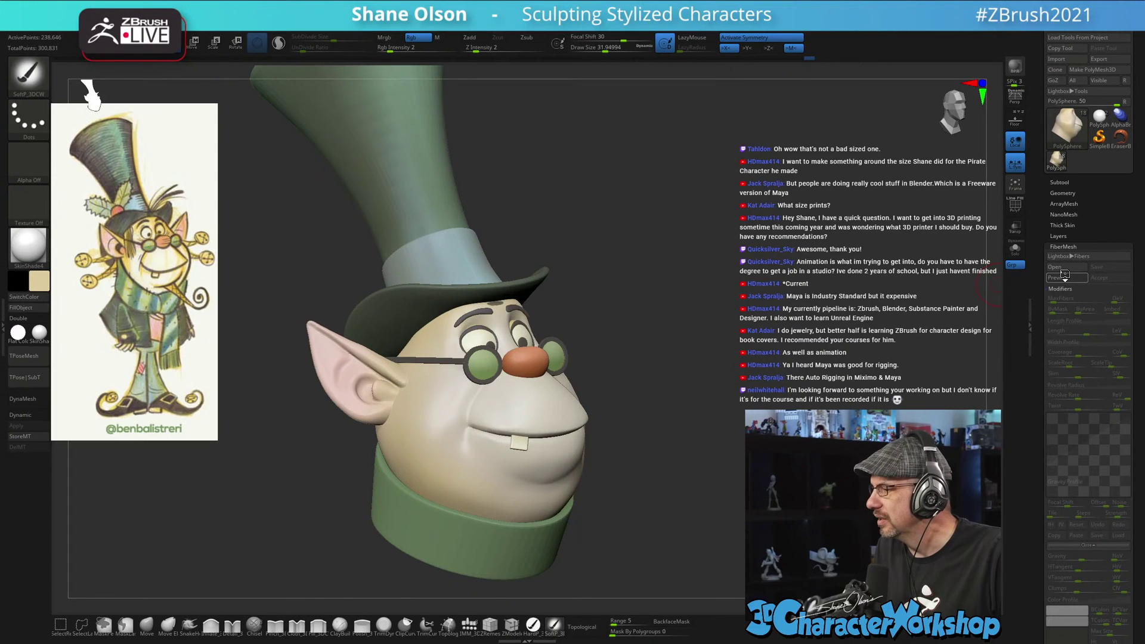
drag(926, 272, 812, 296)
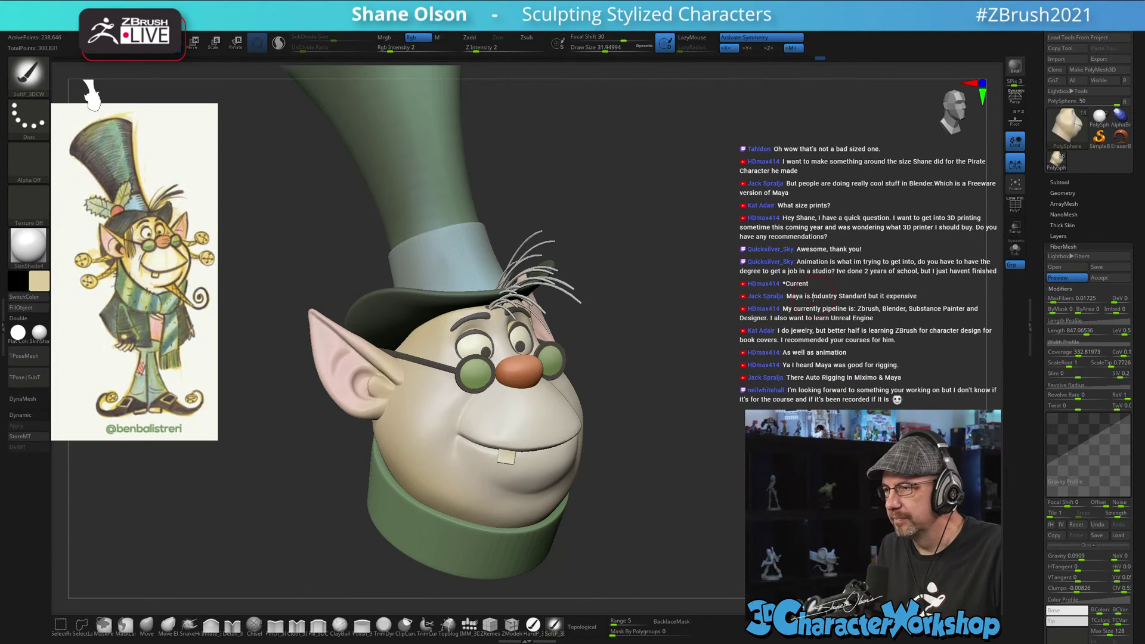
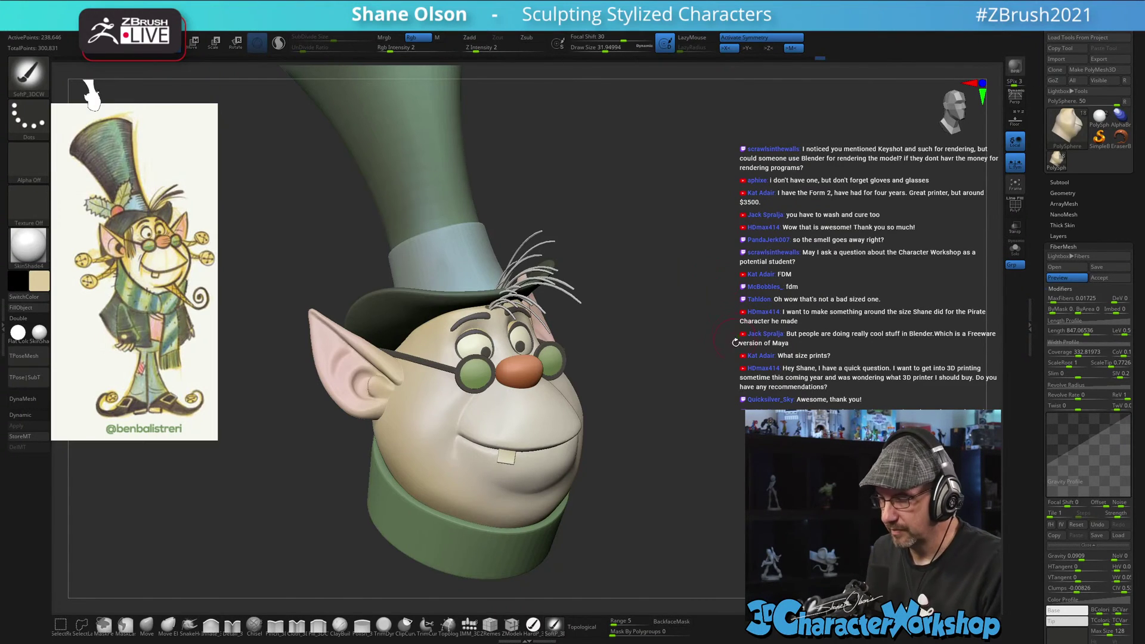
mouse_move(736, 342)
mouse_down()
mouse_move(695, 340)
mouse_move(704, 337)
mouse_up()
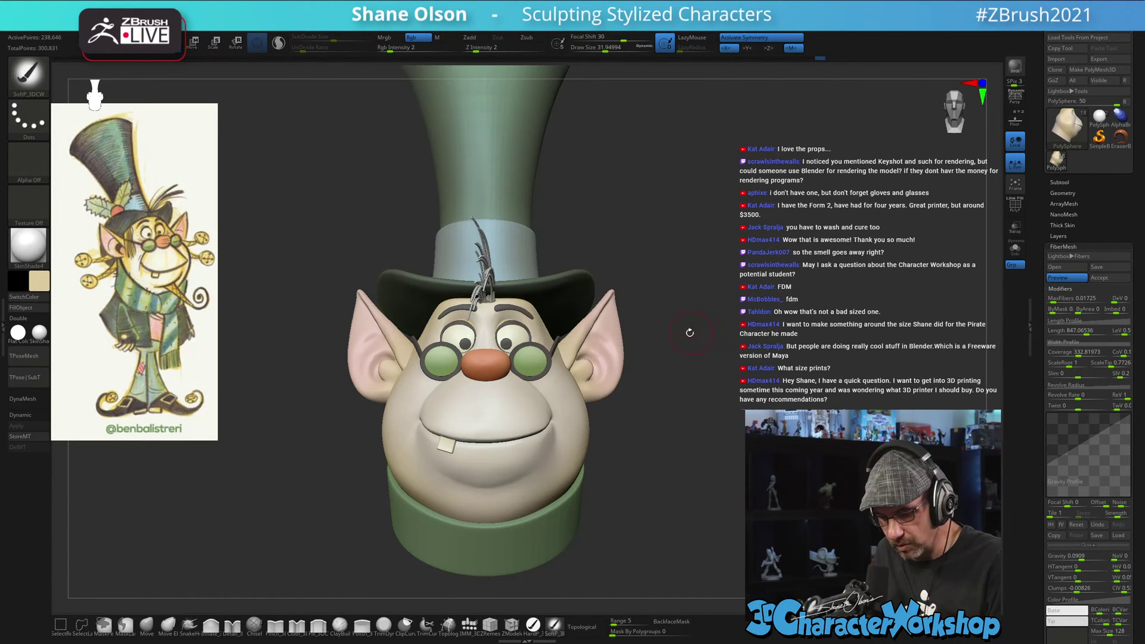
key(s)
click(684, 337)
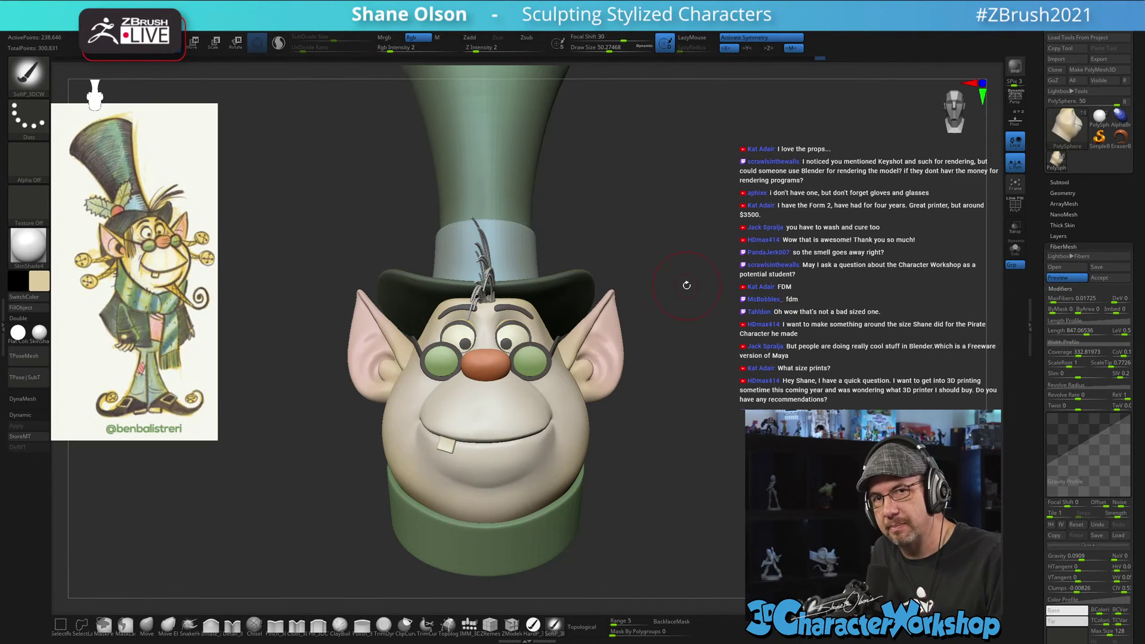
mouse_move(707, 243)
mouse_down()
mouse_move(750, 272)
mouse_move(754, 320)
mouse_move(732, 311)
mouse_move(770, 282)
mouse_move(750, 294)
mouse_up()
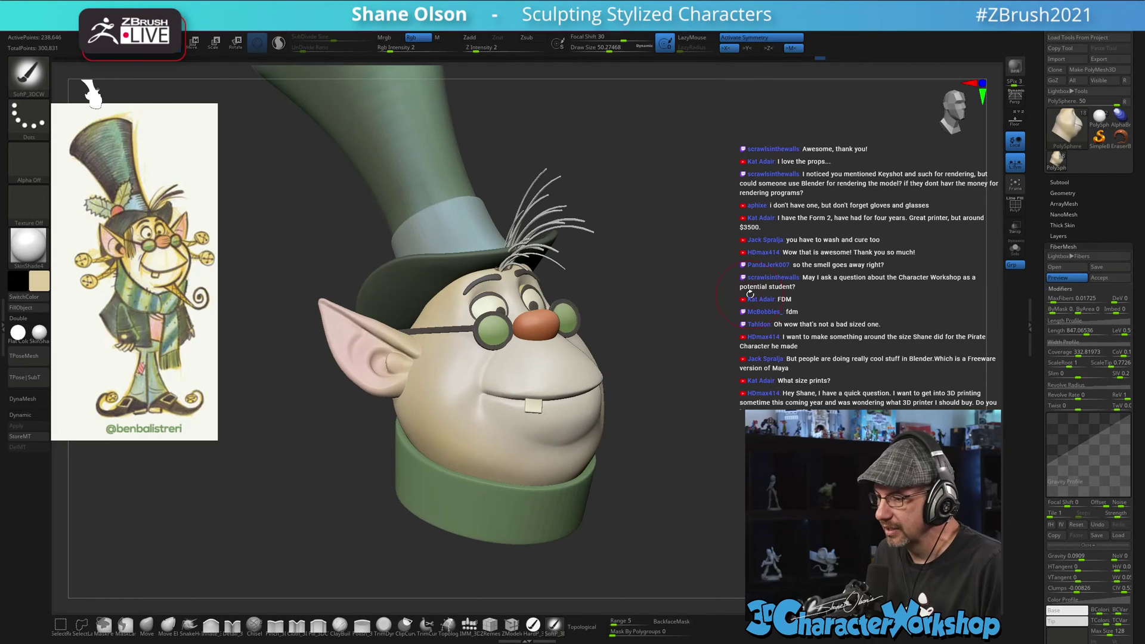
key(space)
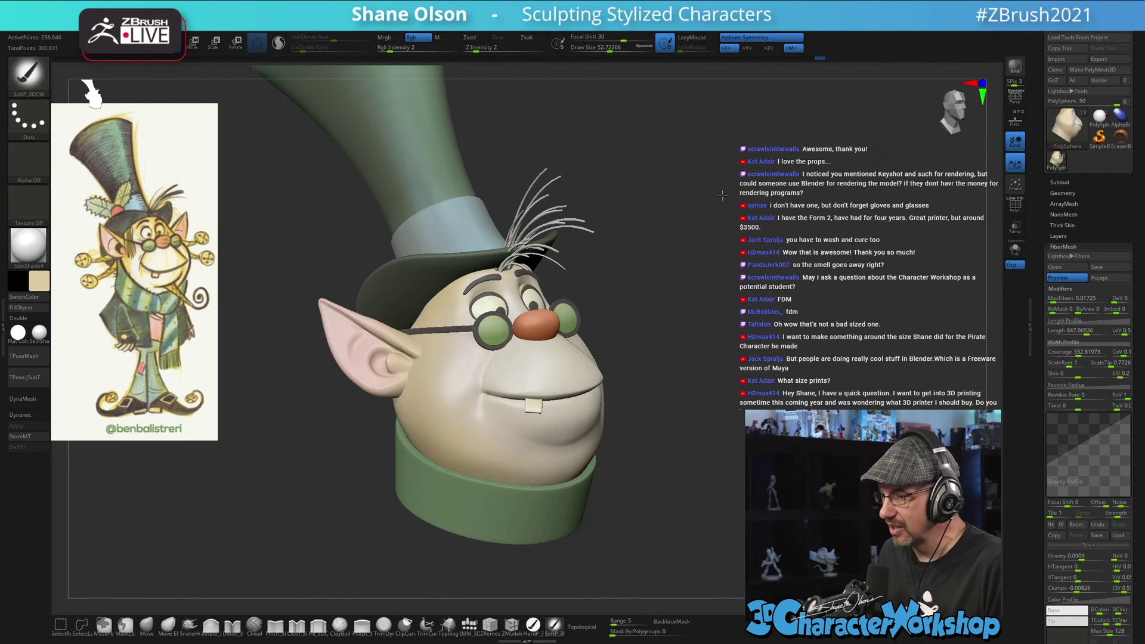
drag(721, 197, 720, 205)
drag(775, 281, 786, 341)
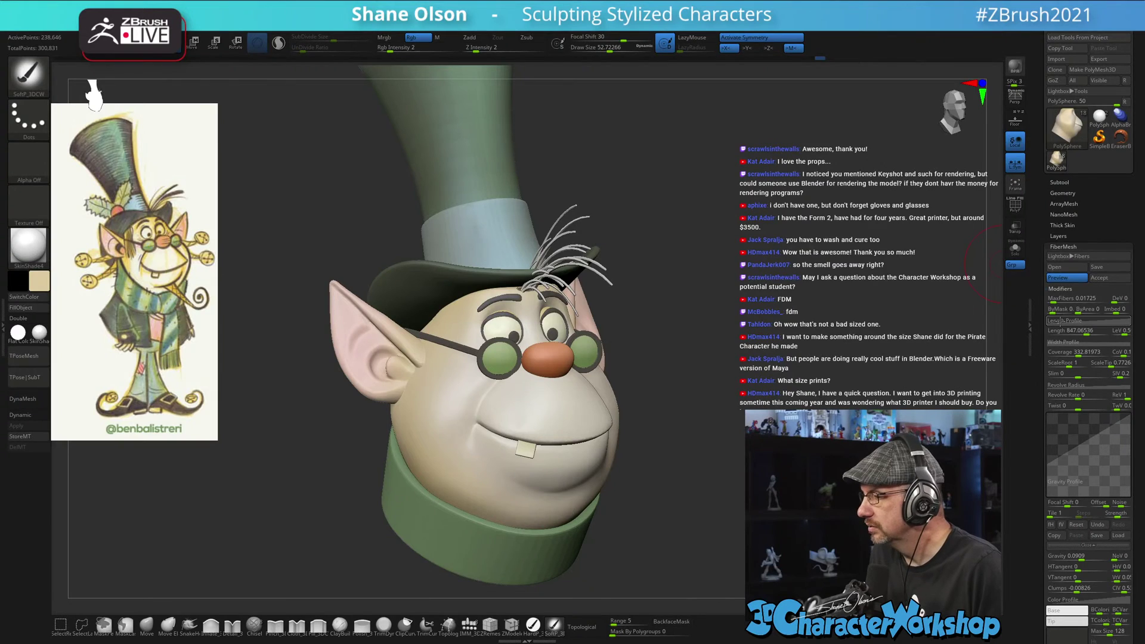
- Accept the FiberMesh preview as real hair geometry and inspect its new subtool up close
click(1100, 278)
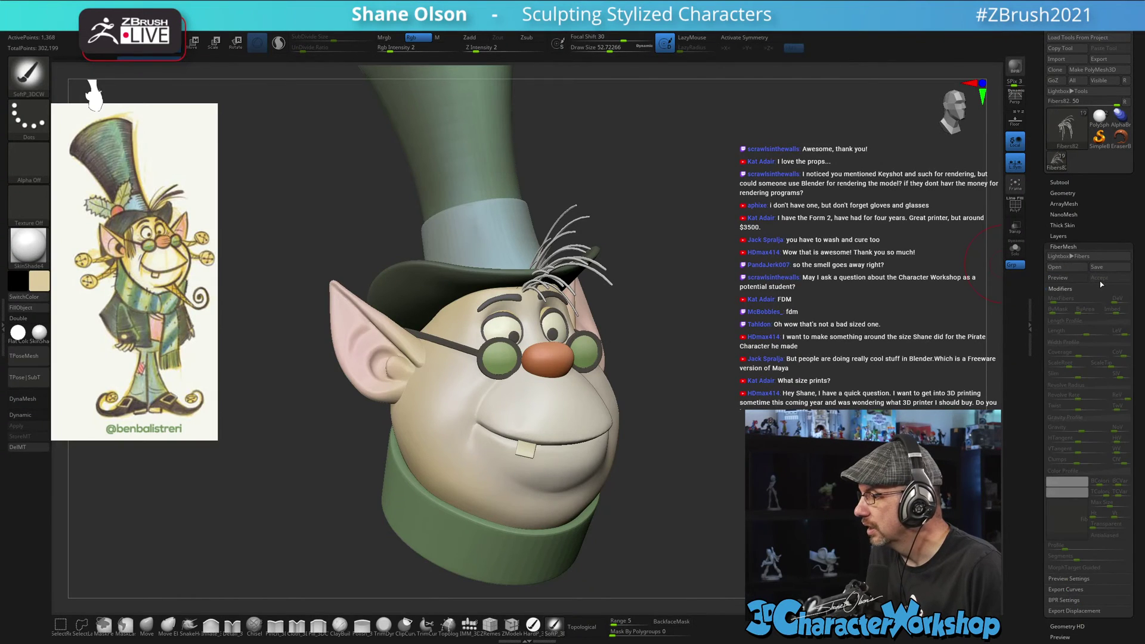
click(1060, 181)
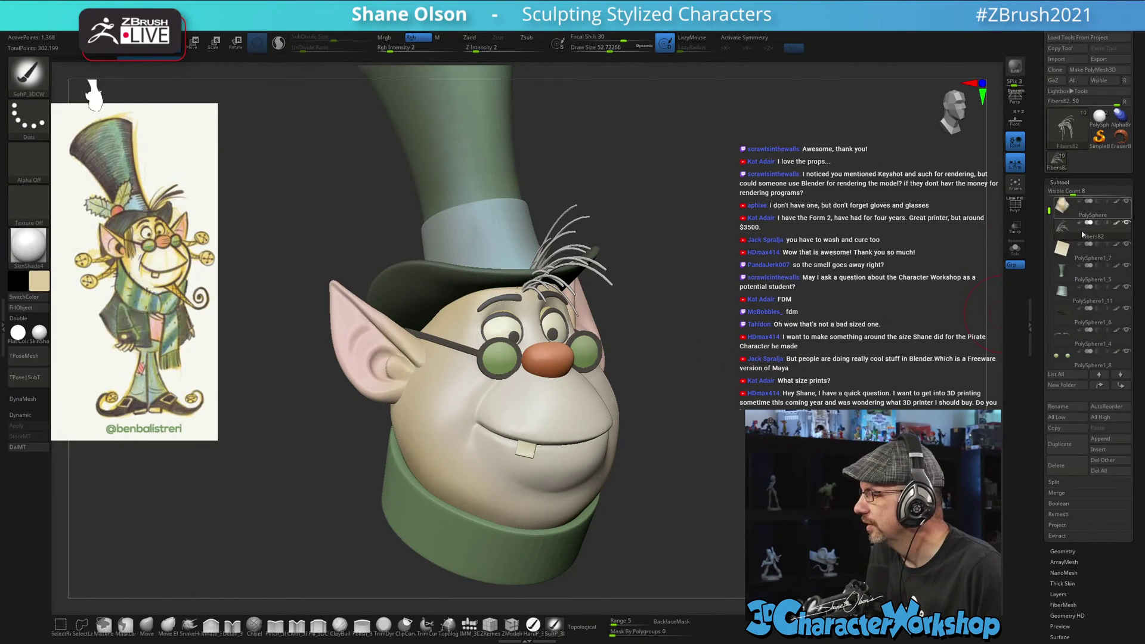
mouse_move(1063, 236)
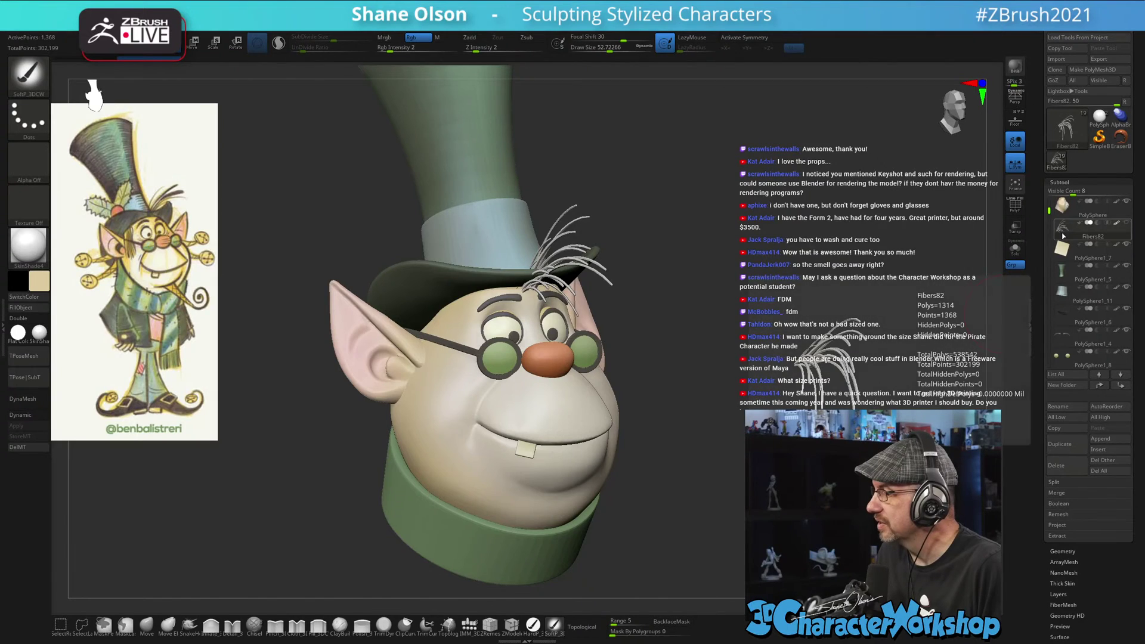
drag(729, 276, 850, 352)
drag(697, 305, 556, 250)
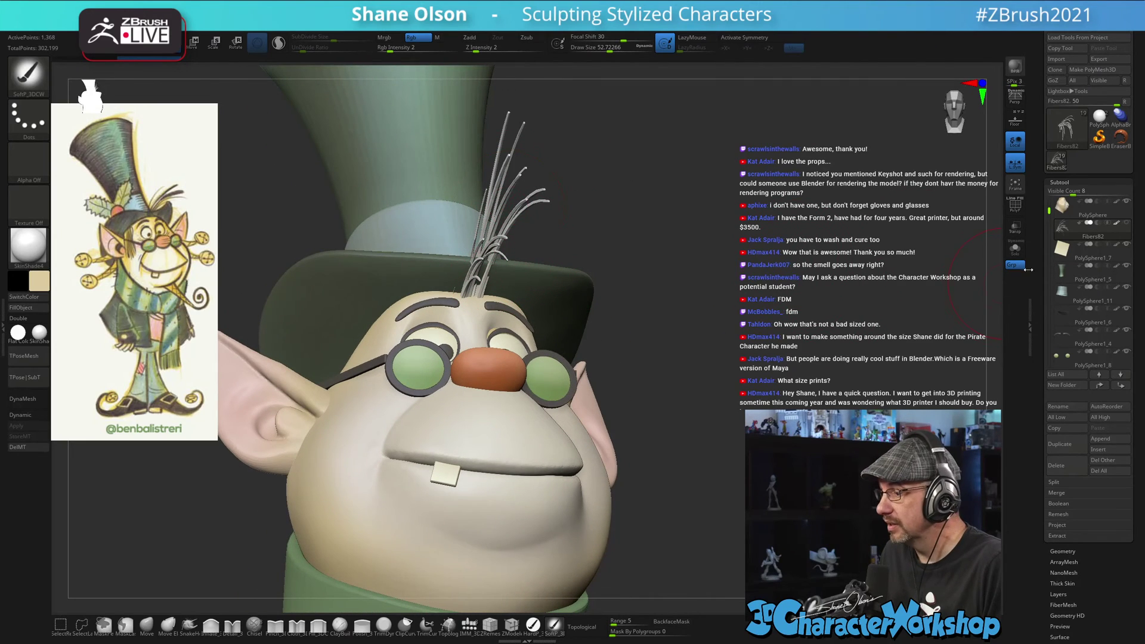
- Show the polyframe on the fiber hair and auto-group it so every strand gets its own polygroup
key(shift+f)
drag(834, 272, 741, 255)
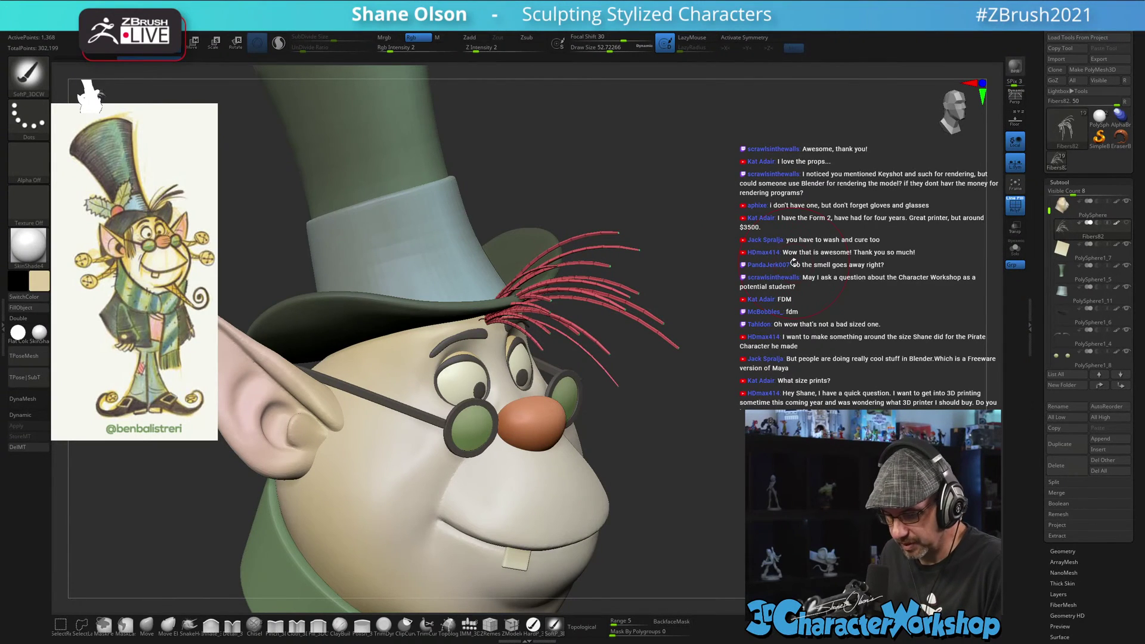
key(space)
click(778, 291)
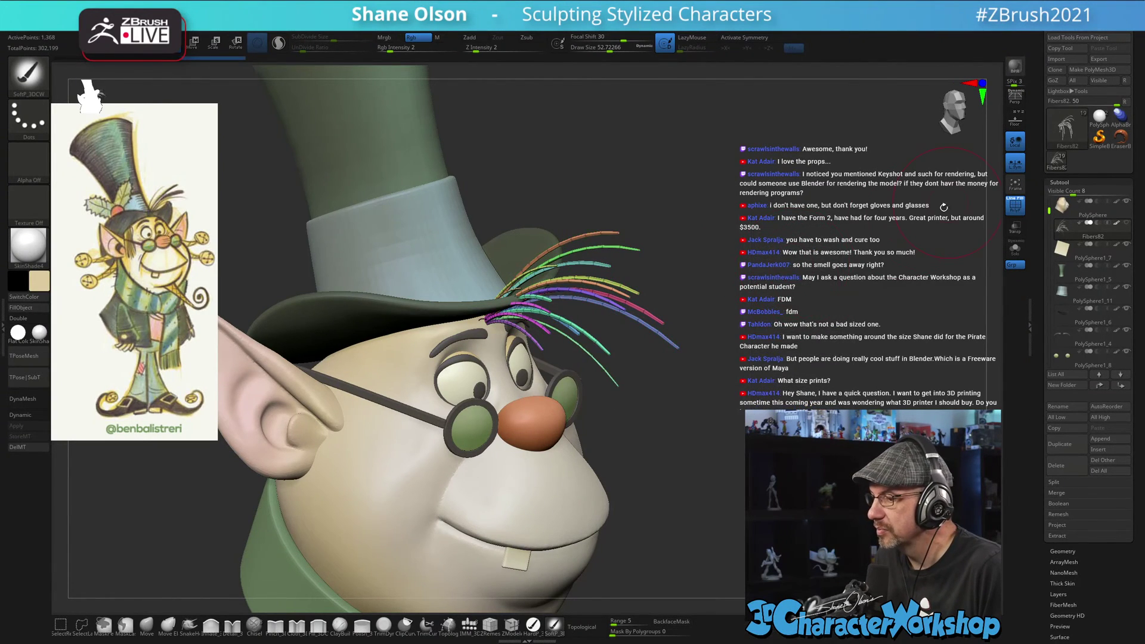
- Isolate the fiber hair, hide one unwanted strand and delete the hidden geometry
mouse_move(820, 274)
mouse_down()
mouse_move(787, 277)
mouse_move(815, 271)
mouse_move(812, 251)
mouse_move(777, 230)
mouse_move(703, 262)
mouse_move(634, 261)
mouse_move(695, 339)
mouse_move(557, 304)
mouse_move(735, 391)
mouse_move(725, 391)
mouse_up()
click(1014, 249)
key(f)
key(s)
mouse_move(699, 271)
mouse_down()
mouse_move(696, 220)
mouse_move(644, 222)
mouse_move(686, 263)
mouse_up()
mouse_move(694, 310)
mouse_down()
mouse_move(703, 440)
mouse_move(715, 426)
mouse_move(721, 468)
mouse_move(535, 462)
mouse_move(690, 439)
mouse_up()
key(ctrl+shift)
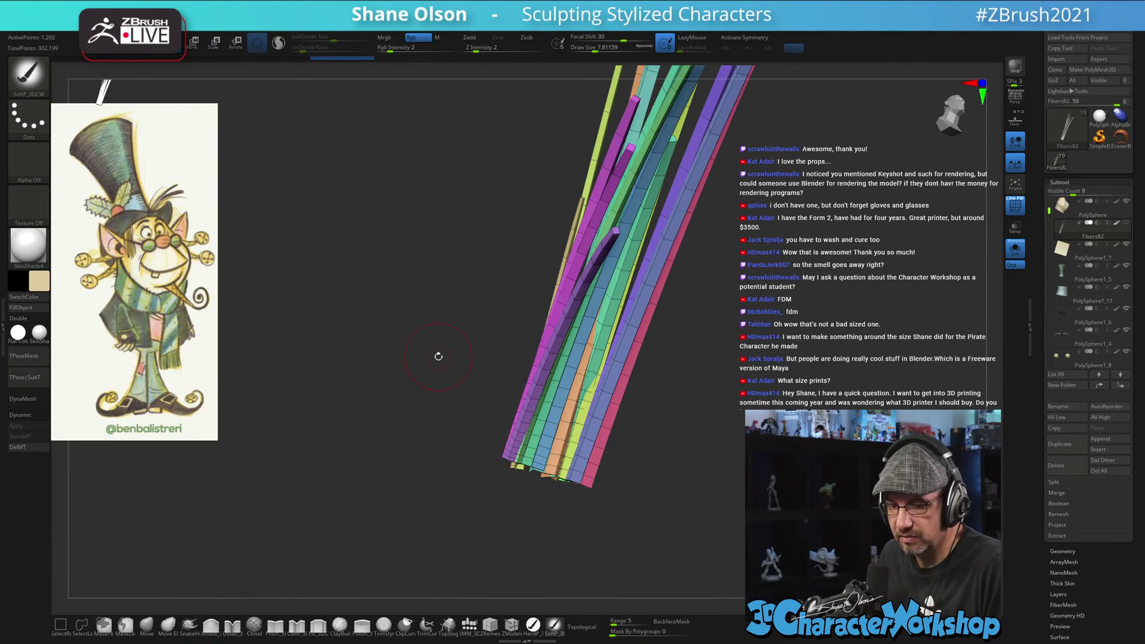
key(space)
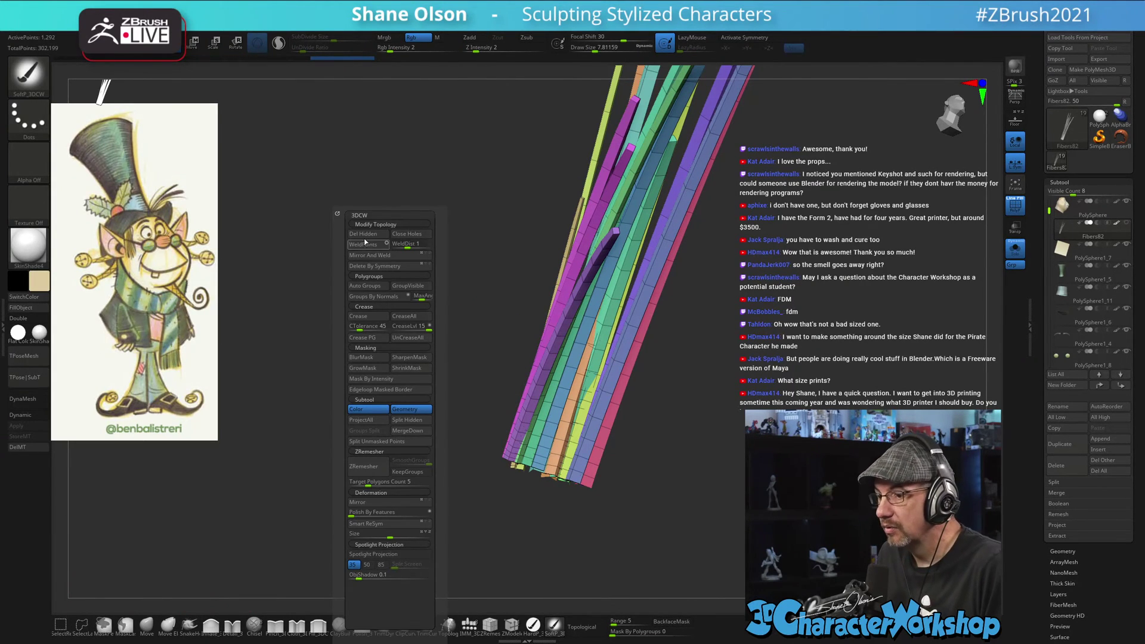
- Mask everything except one magenta strand and swing it outward from the bundle with the transform gizmo
drag(697, 346, 734, 375)
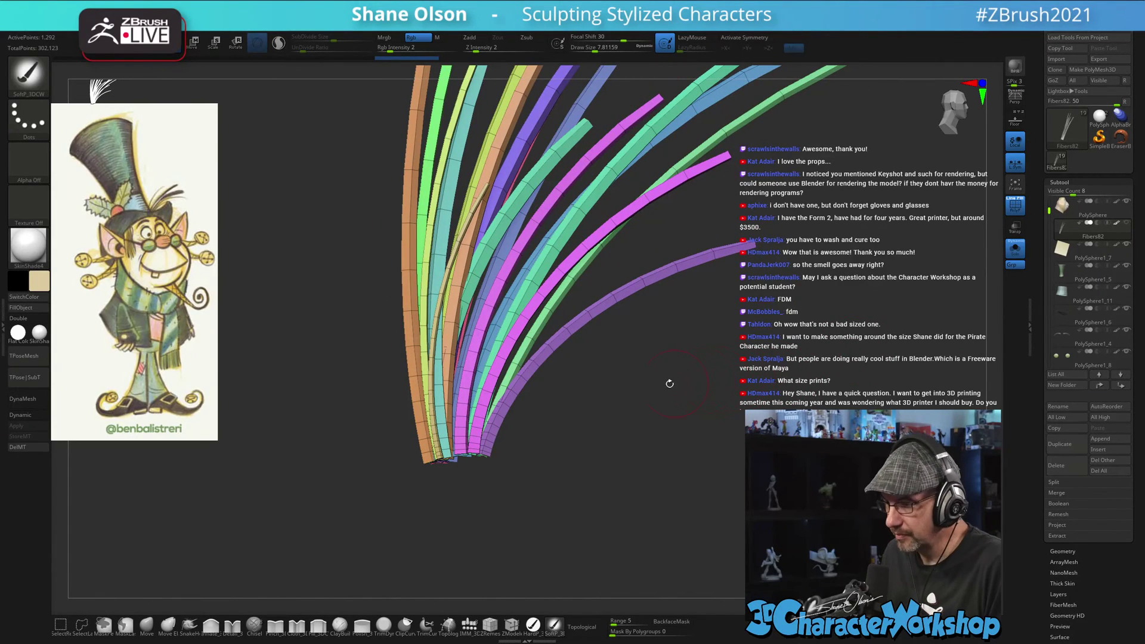
key(ctrl)
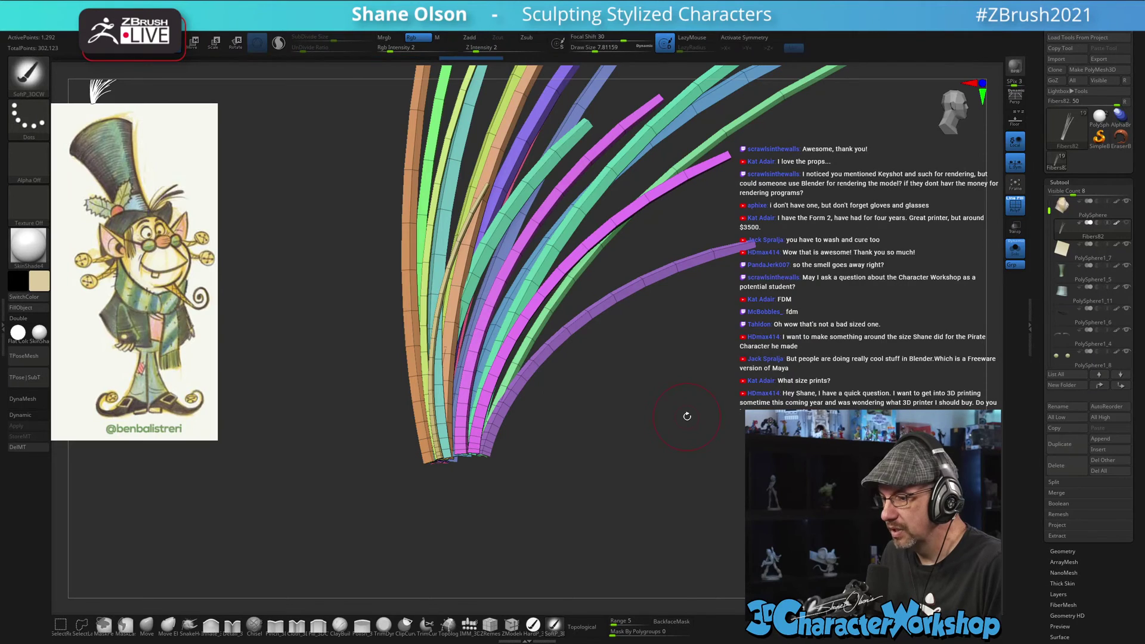
key(w)
drag(667, 434, 622, 403)
ctrl+click(490, 363)
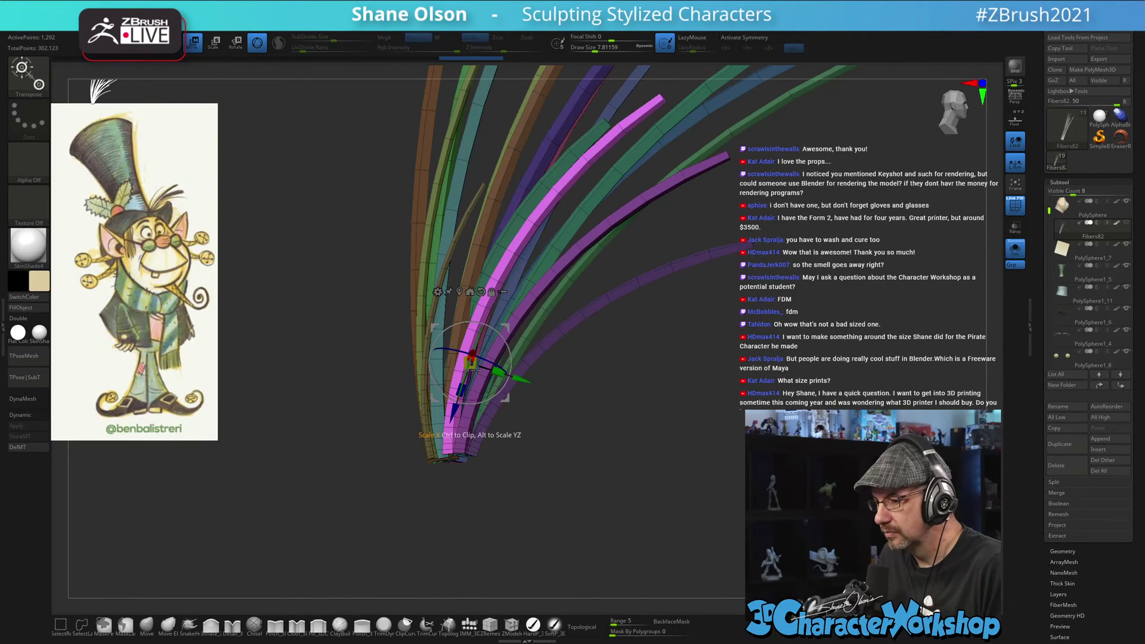
drag(750, 357, 641, 357)
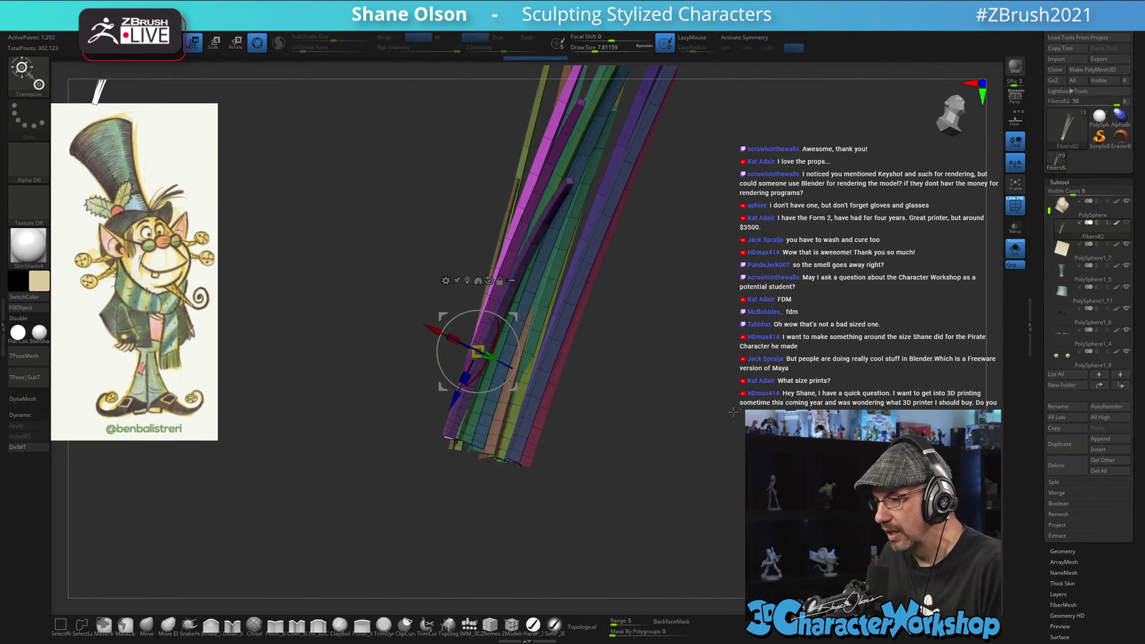
alt+drag(760, 378, 694, 400)
alt+drag(520, 426, 557, 349)
key(ctrl+z)
- Isolate the dark purple strand by masking, place the gizmo at its root and rotate it outward beside the first one
ctrl+click(507, 373)
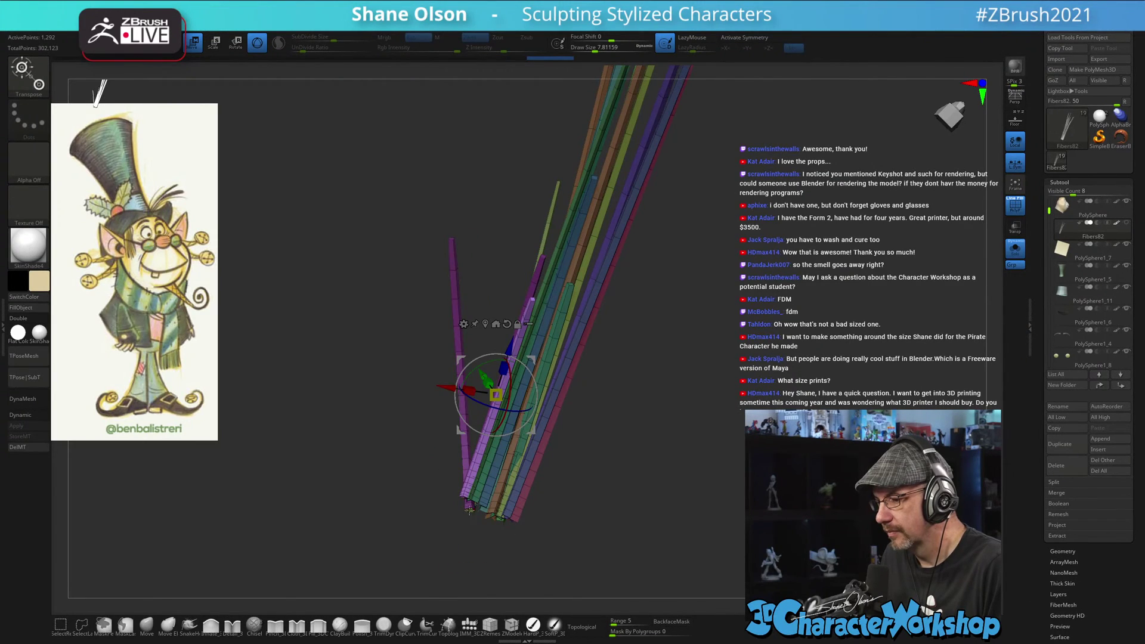
alt+click(463, 493)
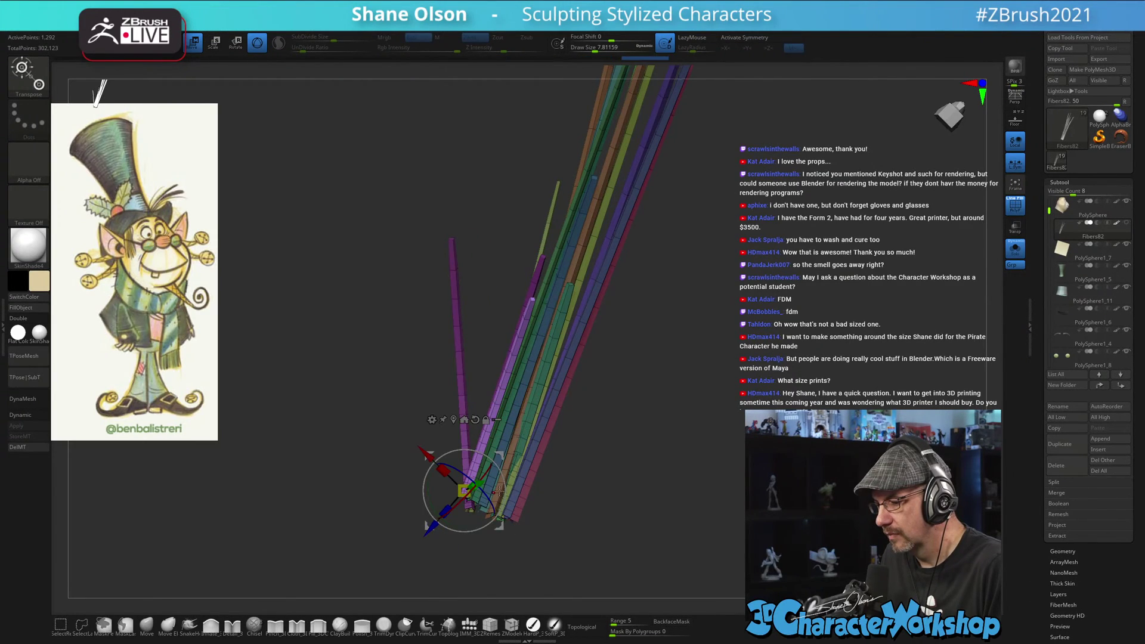
drag(506, 494, 505, 480)
- Isolate the pink strand on the opposite edge, pivot at its root and rotate it outward by about 24 degrees
ctrl+click(517, 519)
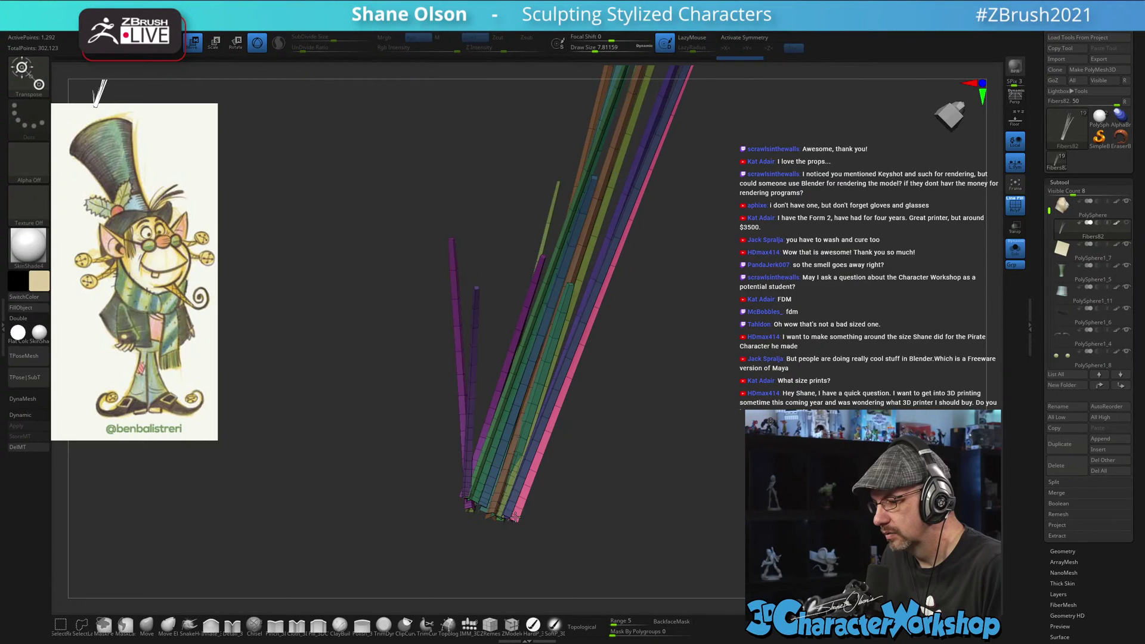
alt+click(515, 517)
drag(688, 457, 815, 442)
drag(679, 497, 686, 533)
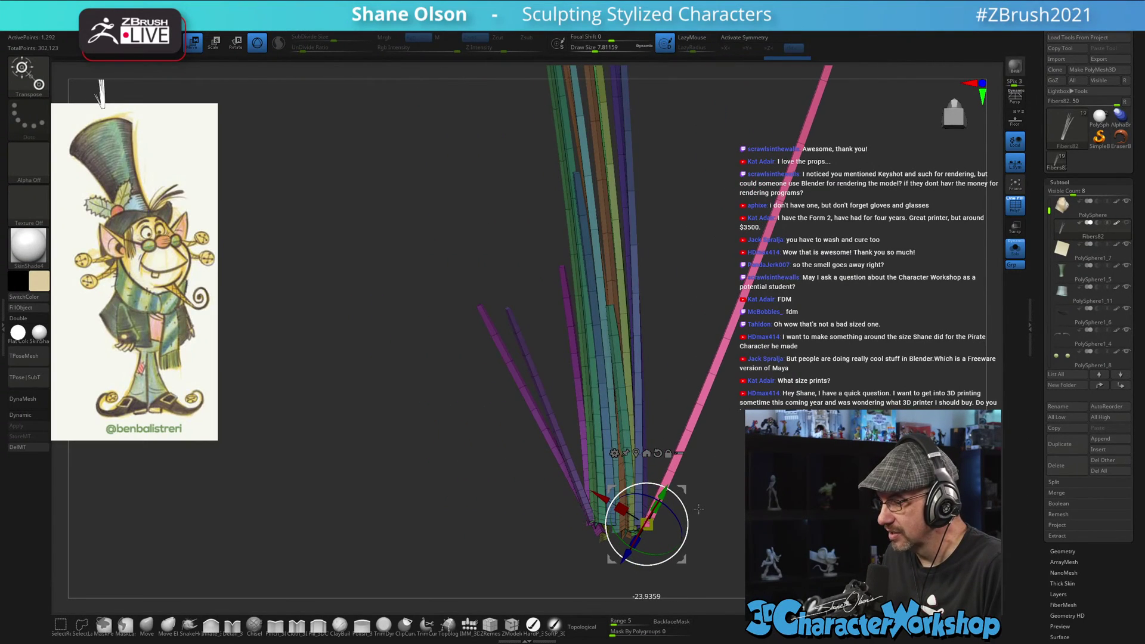
- Rotate the blue and violet strands outward about their roots, spacing them between the pink strand and the bundle
ctrl+click(639, 510)
drag(673, 488, 688, 495)
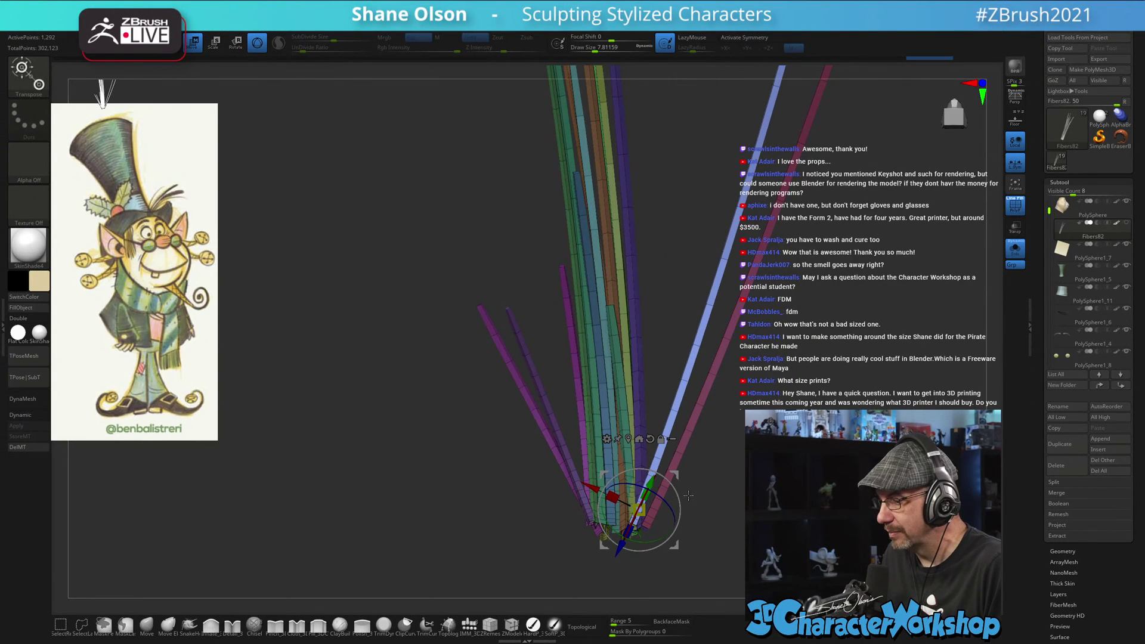
ctrl+click(639, 530)
drag(674, 505, 679, 511)
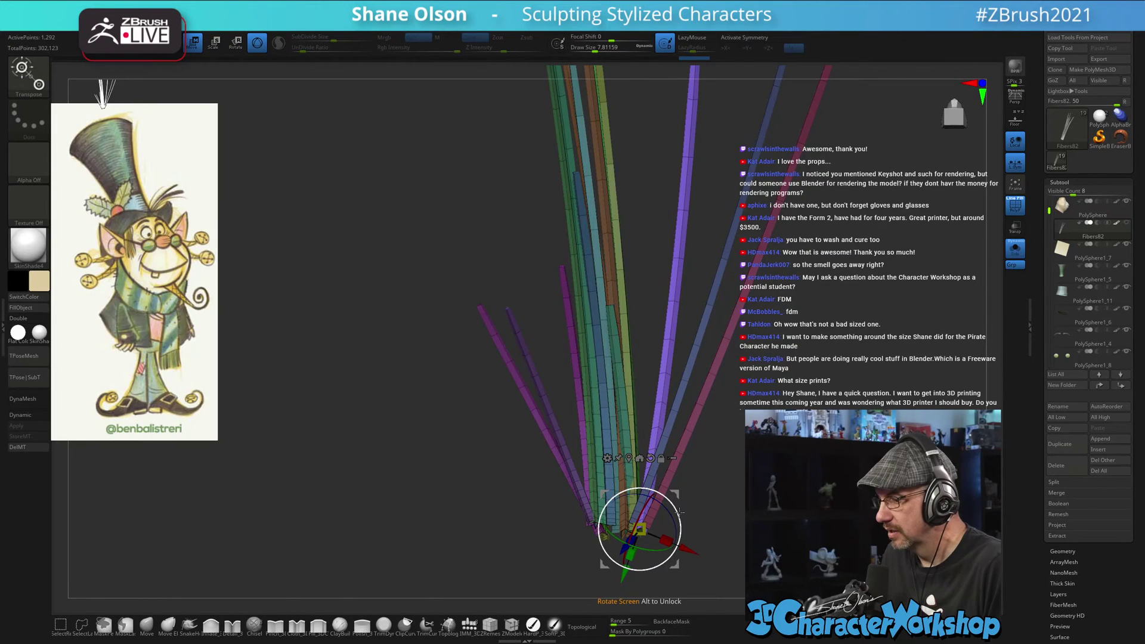
- Rotate the orange strand upright out of the bundle and swing the long teal strand toward the magenta side
ctrl+click(626, 513)
drag(657, 504, 662, 504)
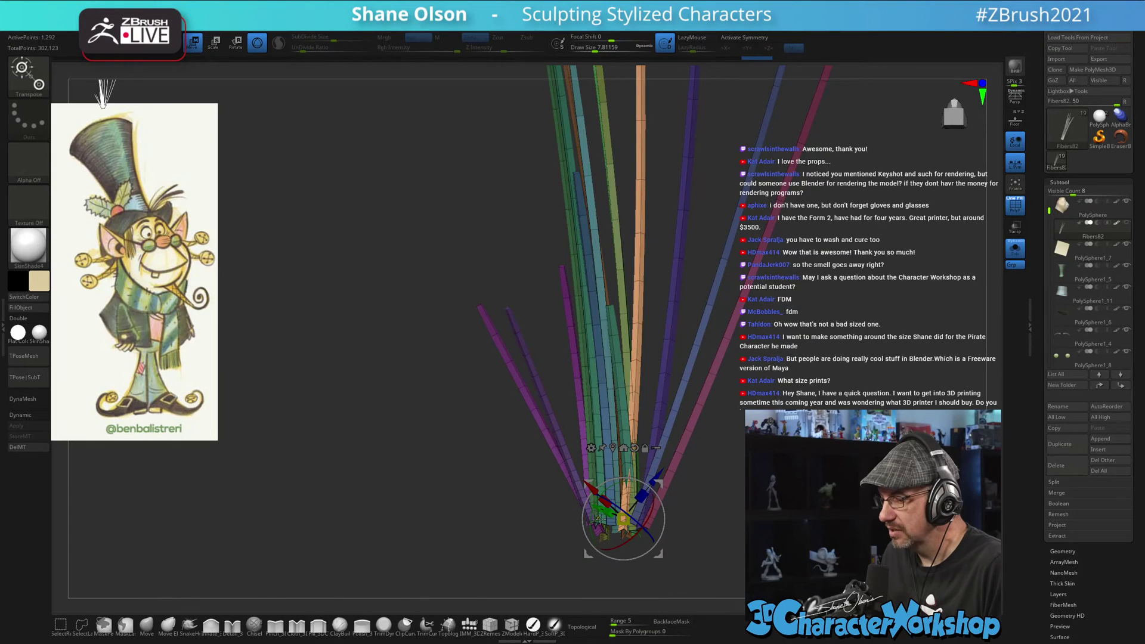
ctrl+click(606, 526)
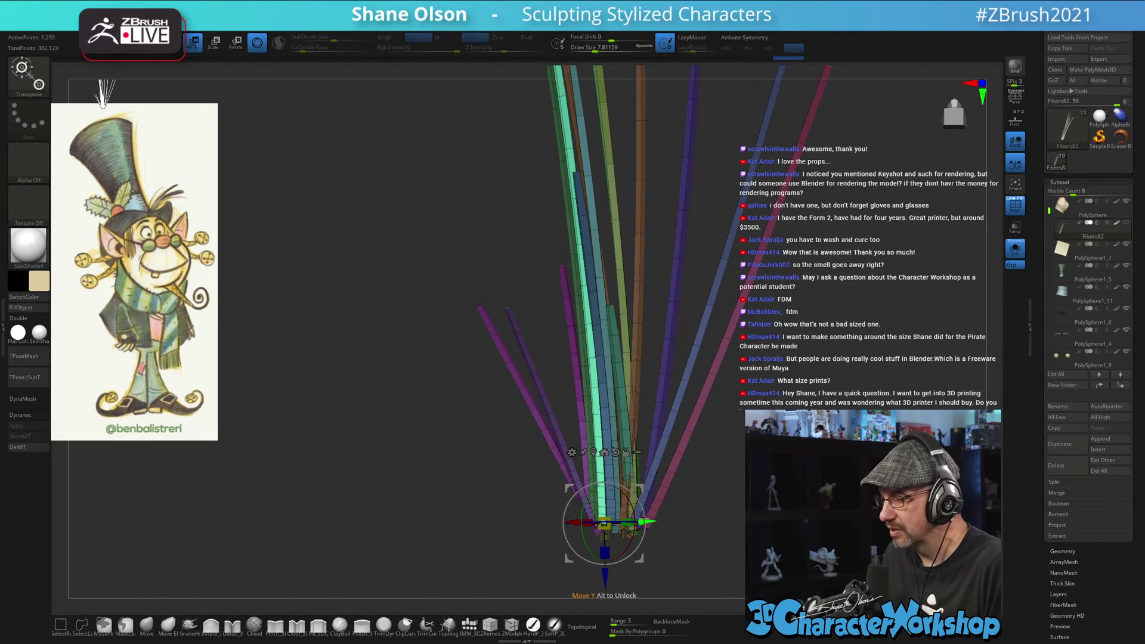
drag(642, 508, 638, 503)
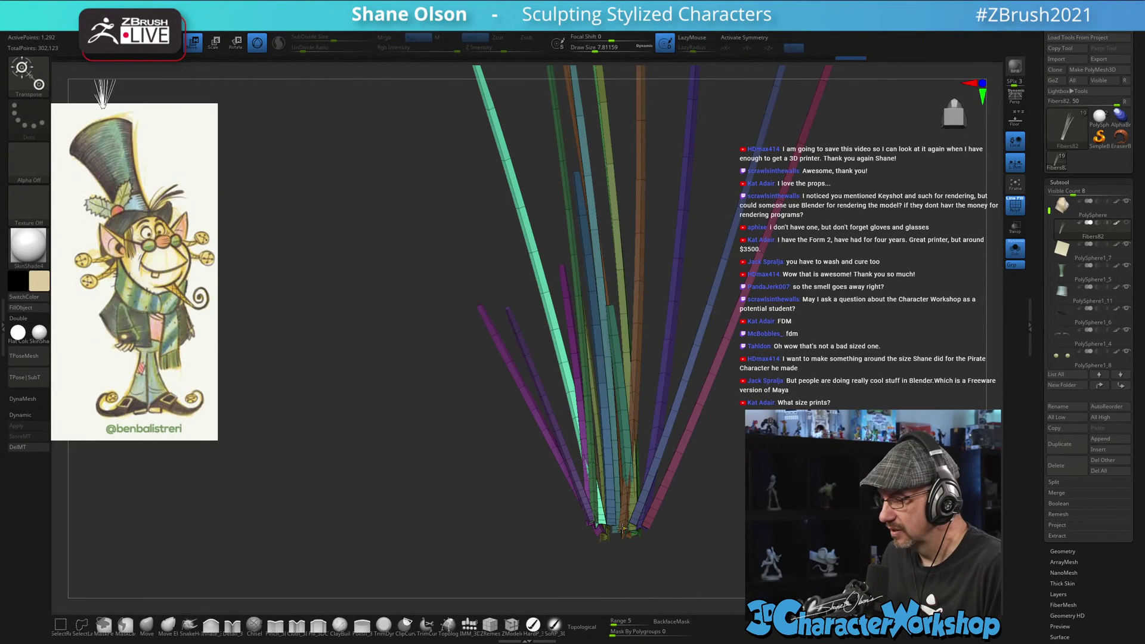
- Tilt the orange strand slightly further toward the violet one and rotate the short teal strand the same way about its root
ctrl+click(622, 528)
drag(659, 511, 660, 513)
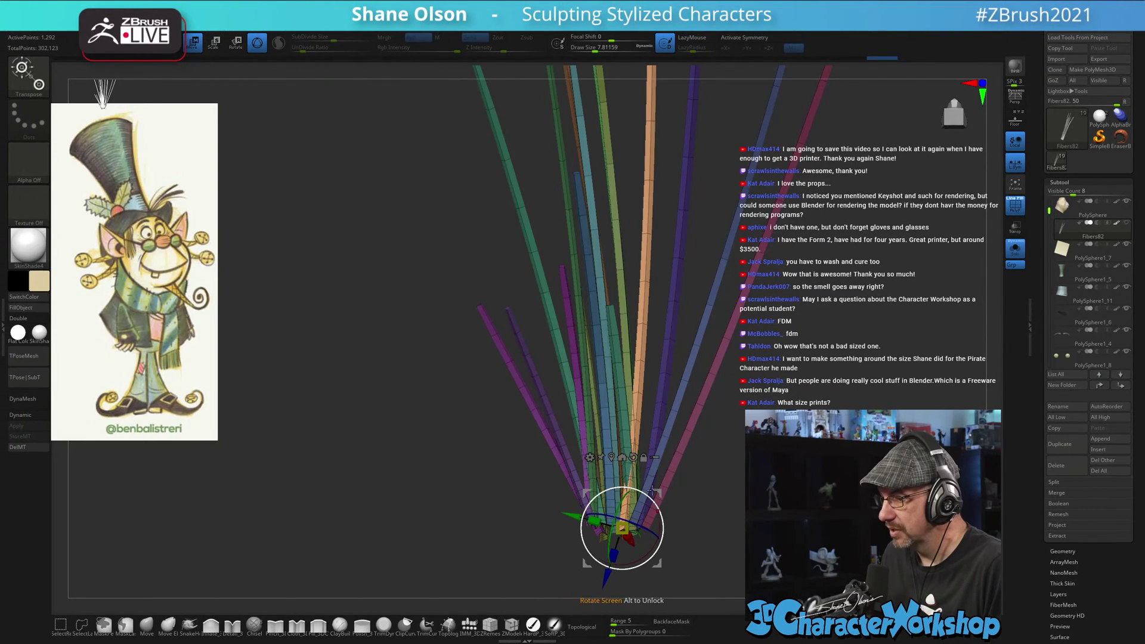
ctrl+click(621, 412)
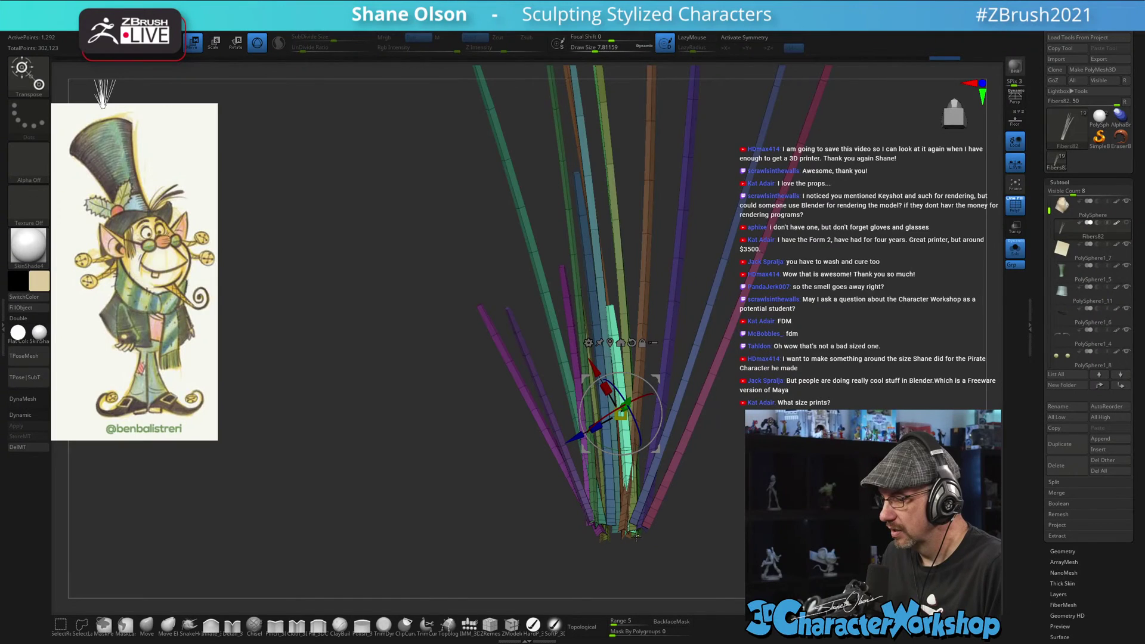
click(632, 533)
drag(668, 514, 721, 460)
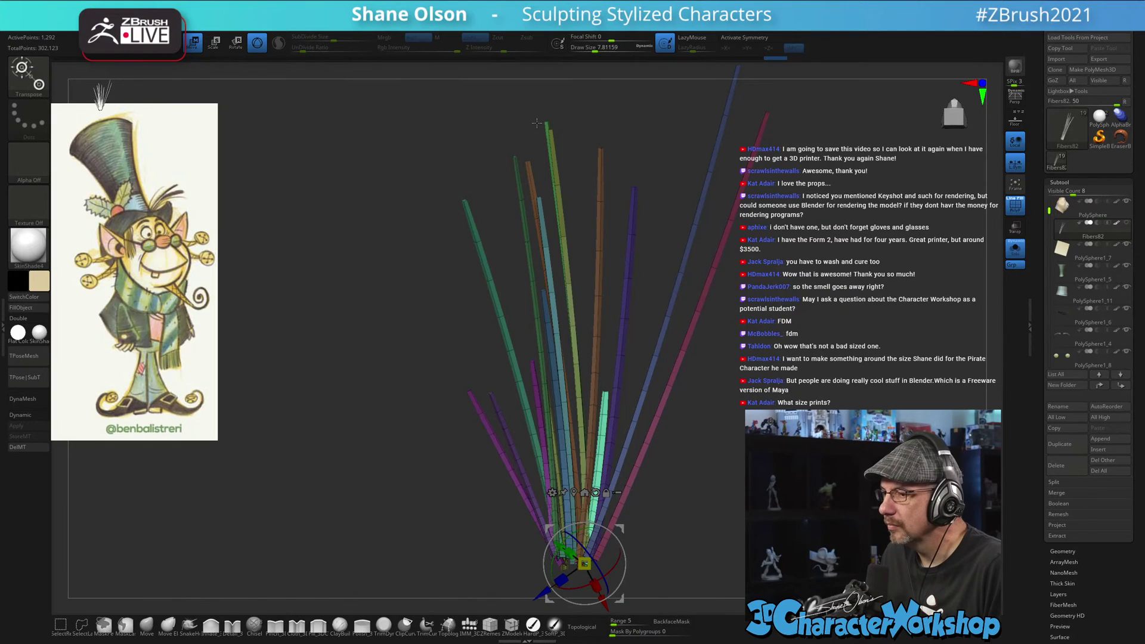
- Isolate the yellow-green strand, place the gizmo at its root and rotate it toward the orange strand
click(584, 449)
click(580, 562)
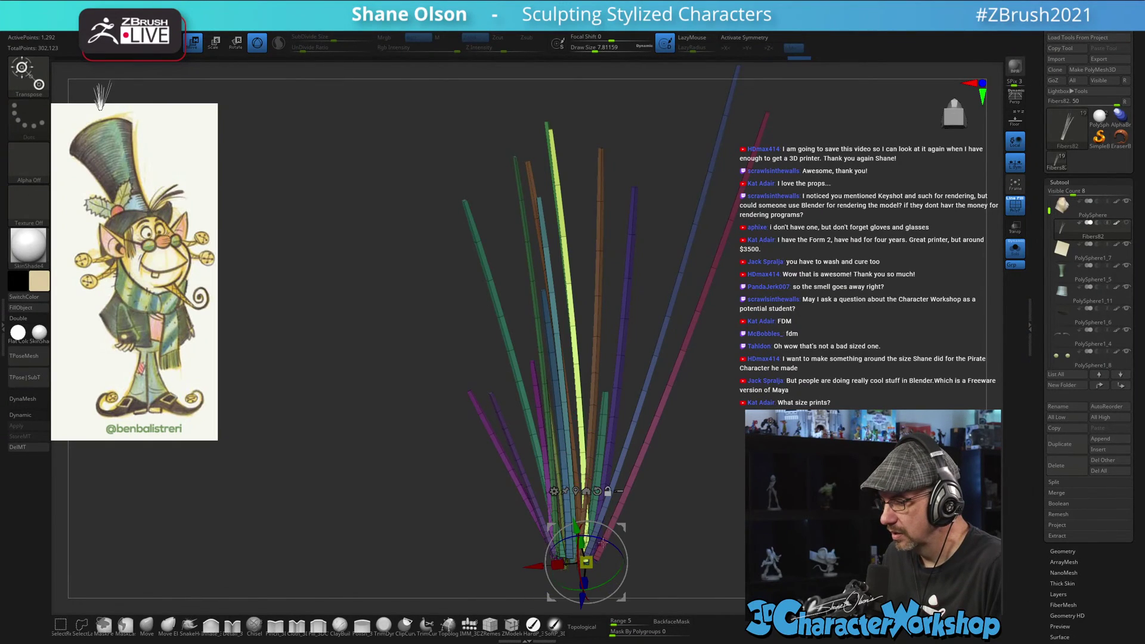
drag(614, 532, 706, 487)
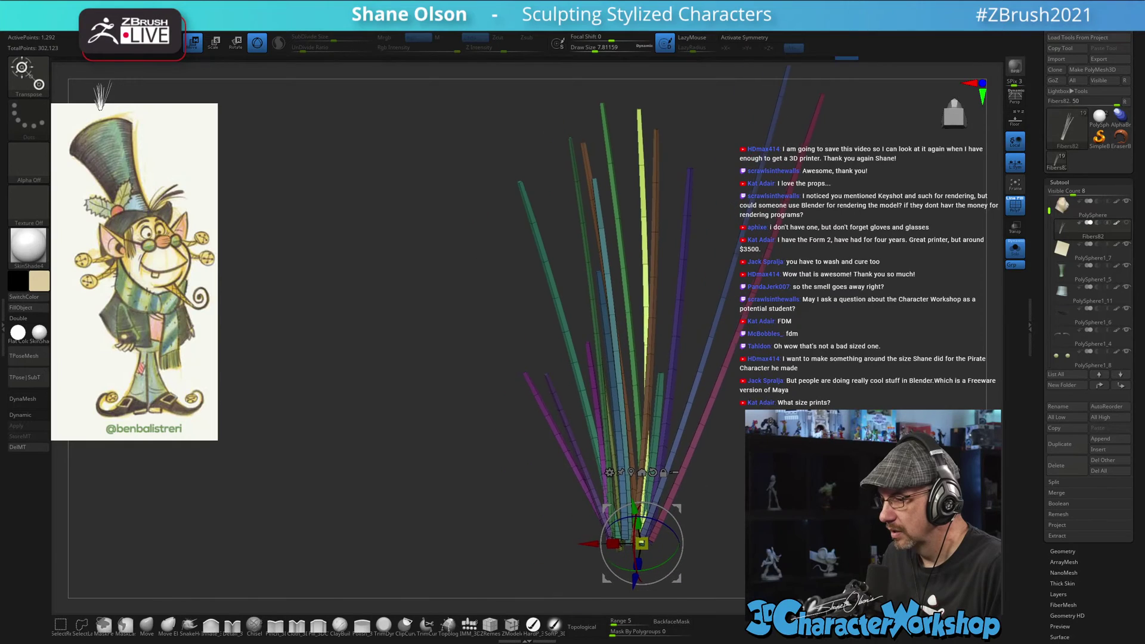
- Isolate the long green strand, place the gizmo at its root and rotate it outward past the long teal strand
click(607, 490)
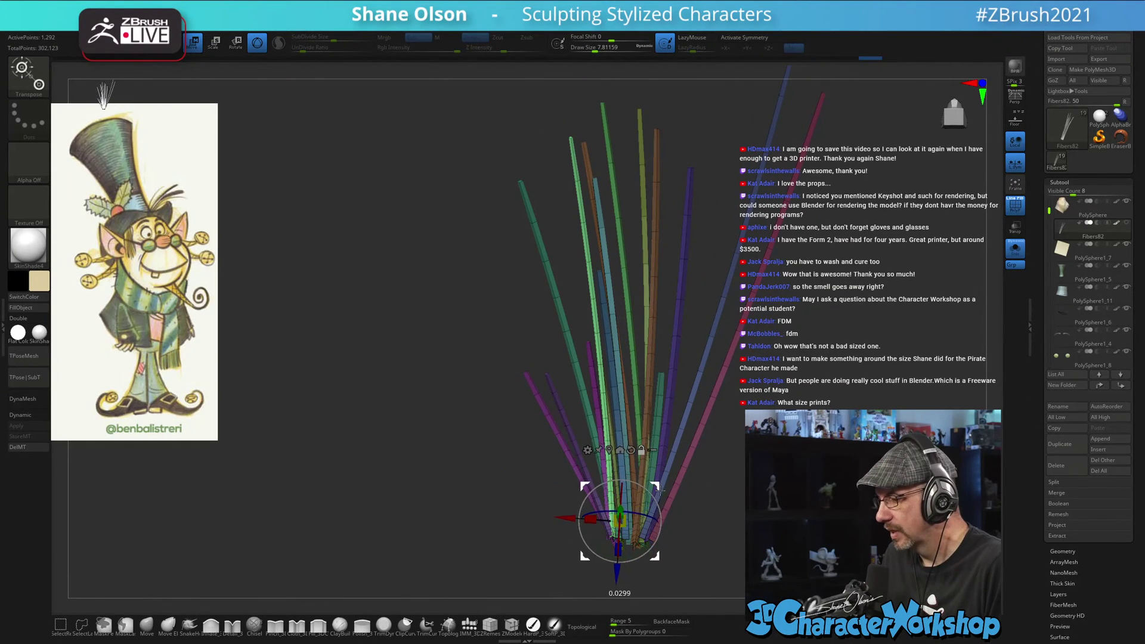
drag(660, 490, 661, 519)
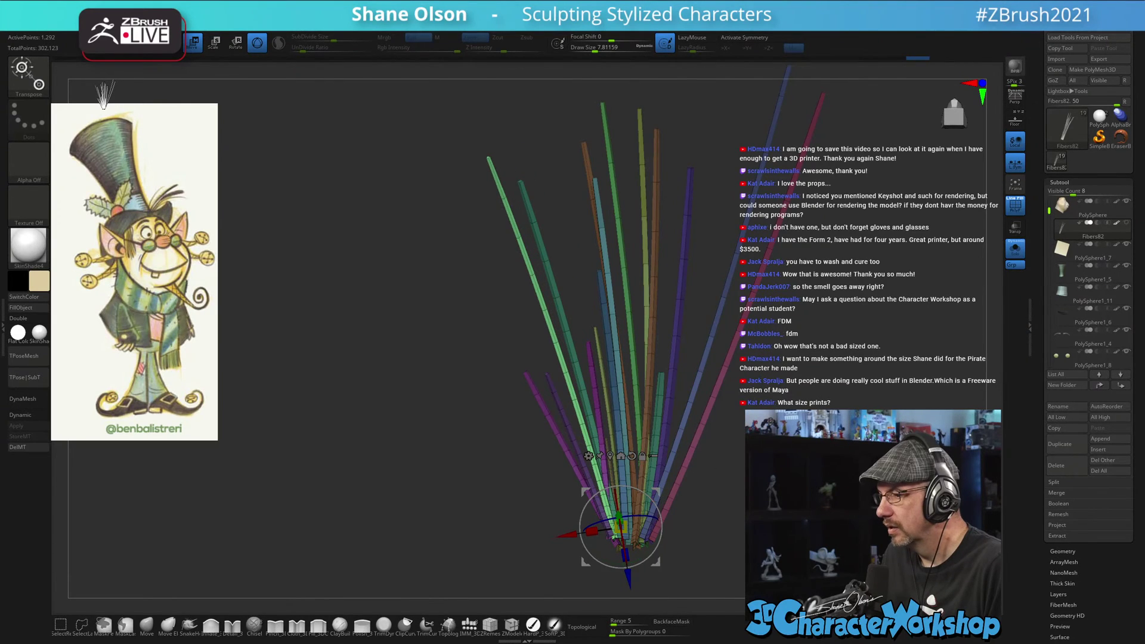
alt+drag(833, 404, 776, 364)
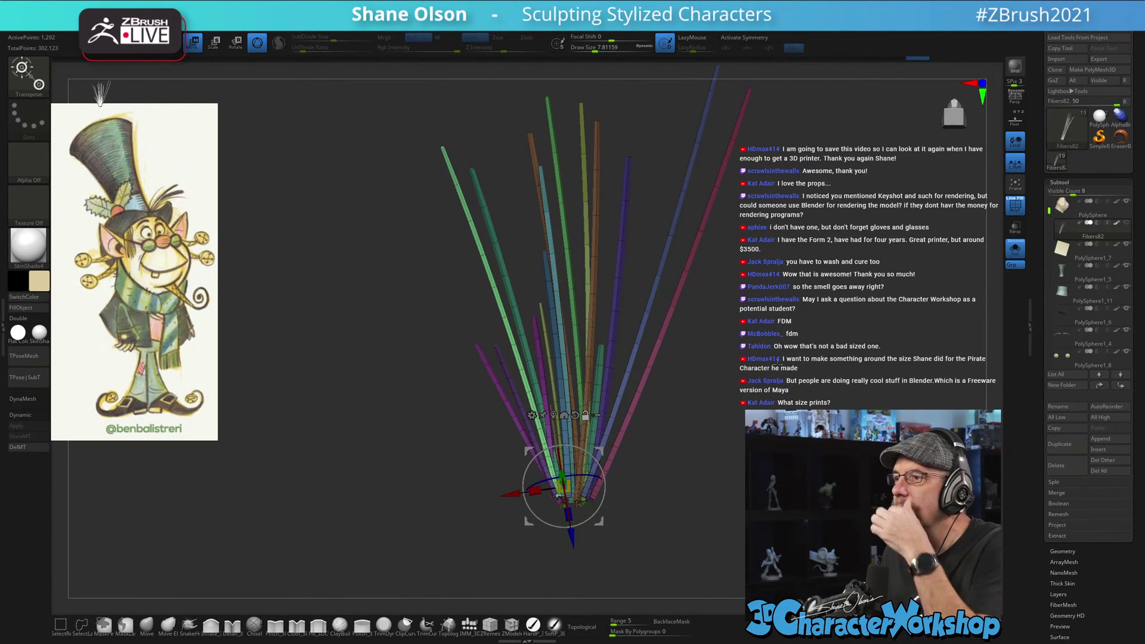
alt+drag(756, 327, 631, 485)
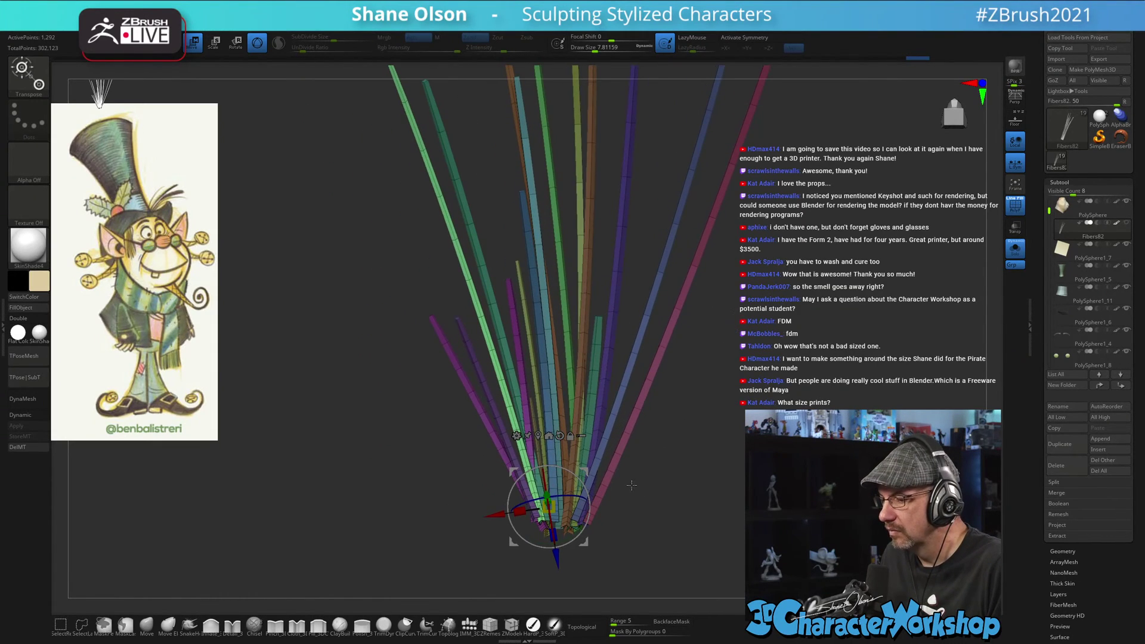
- Isolate the orange strand nearest the light blue one, place the gizmo at its root and rotate it slightly toward the fan's centre
ctrl+click(567, 458)
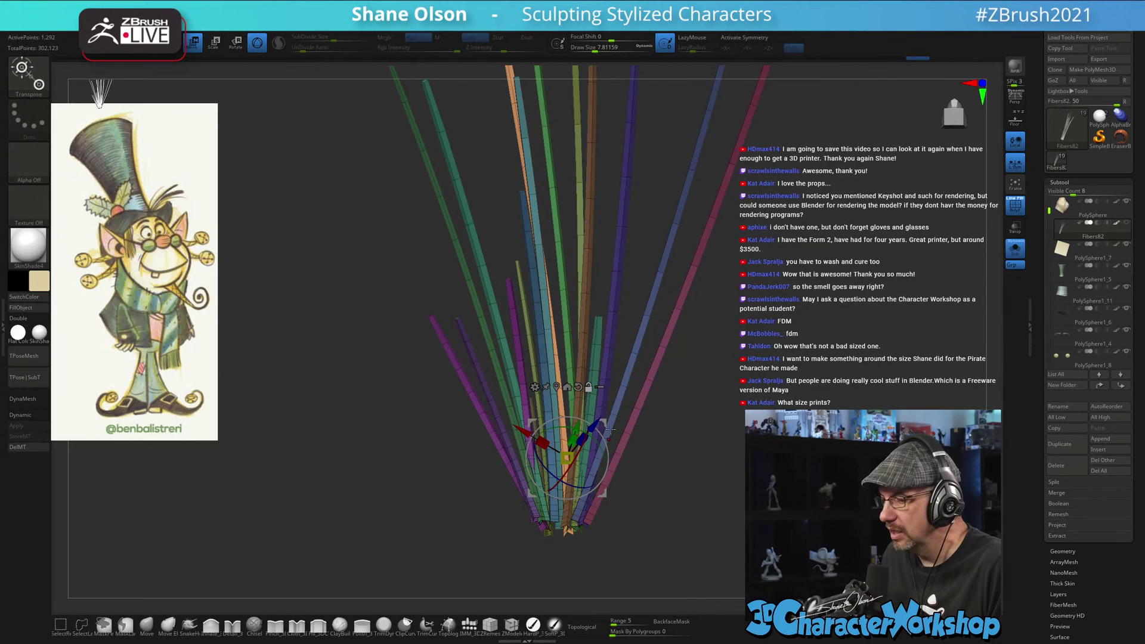
alt+drag(606, 424, 611, 507)
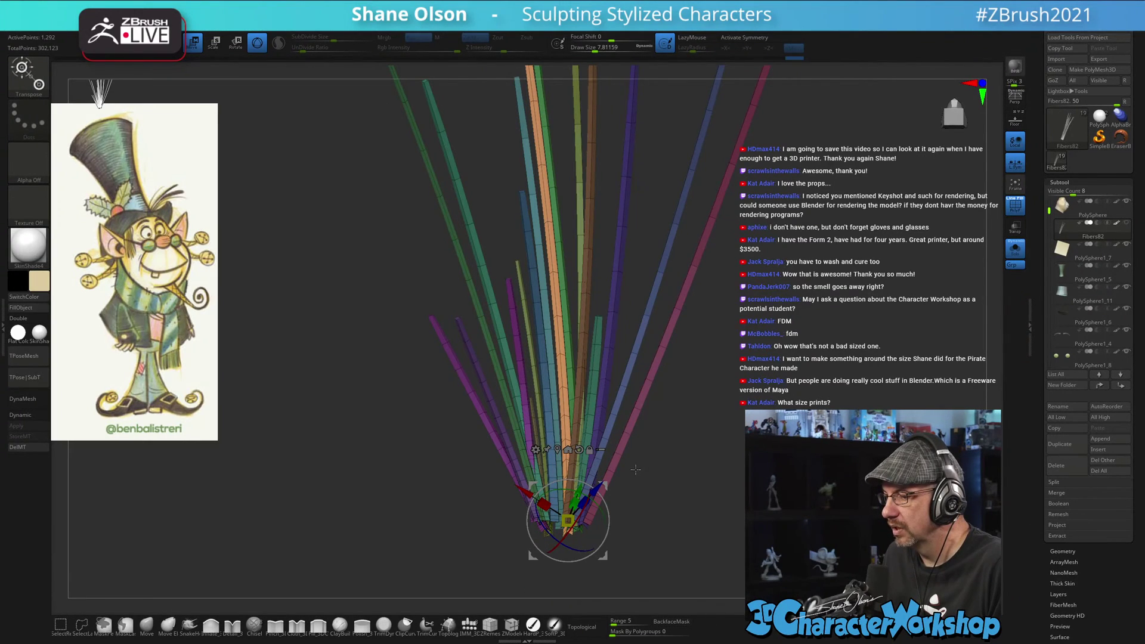
alt+drag(636, 470, 634, 398)
- Isolate the short magenta strand inside the bundle, place the gizmo at its root and adjust its tilt
click(549, 273)
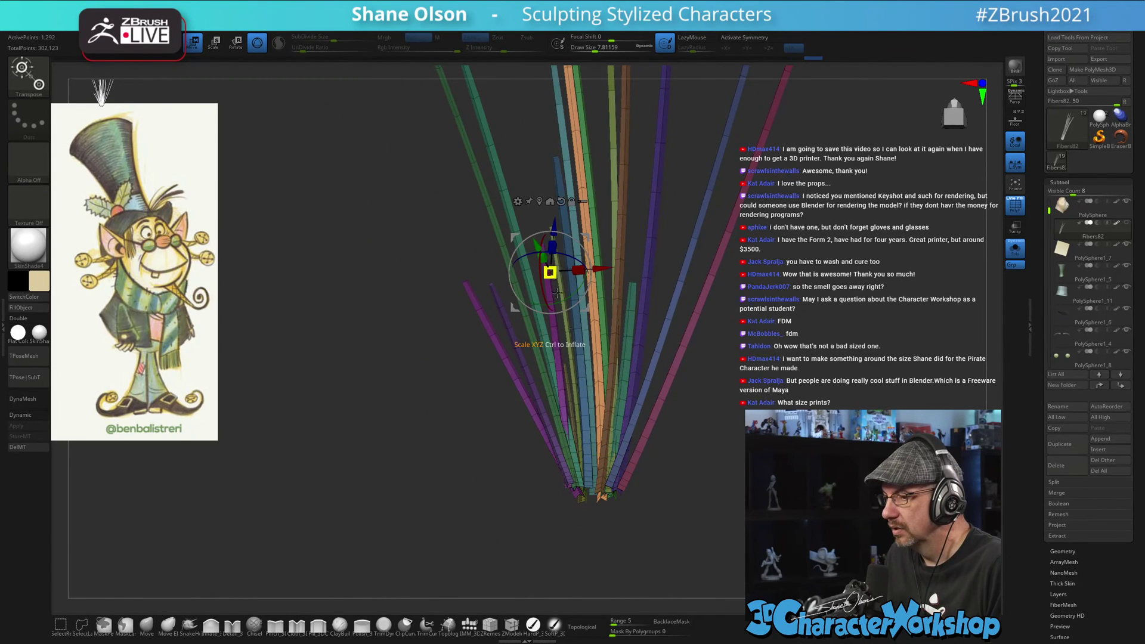
click(558, 341)
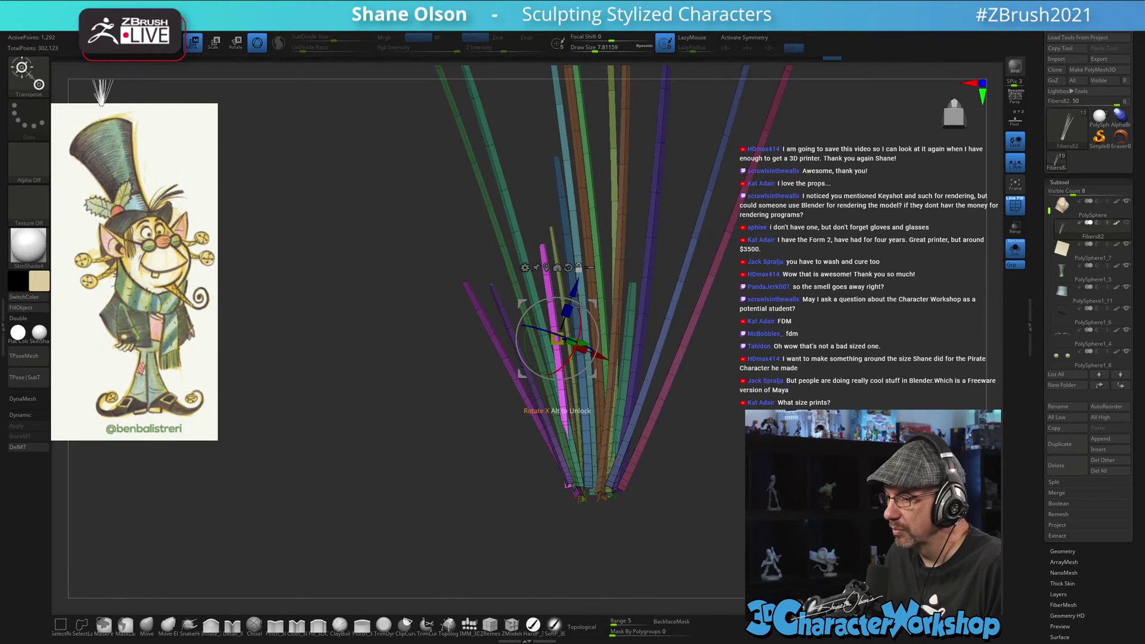
alt+drag(593, 305, 621, 472)
drag(743, 470, 836, 479)
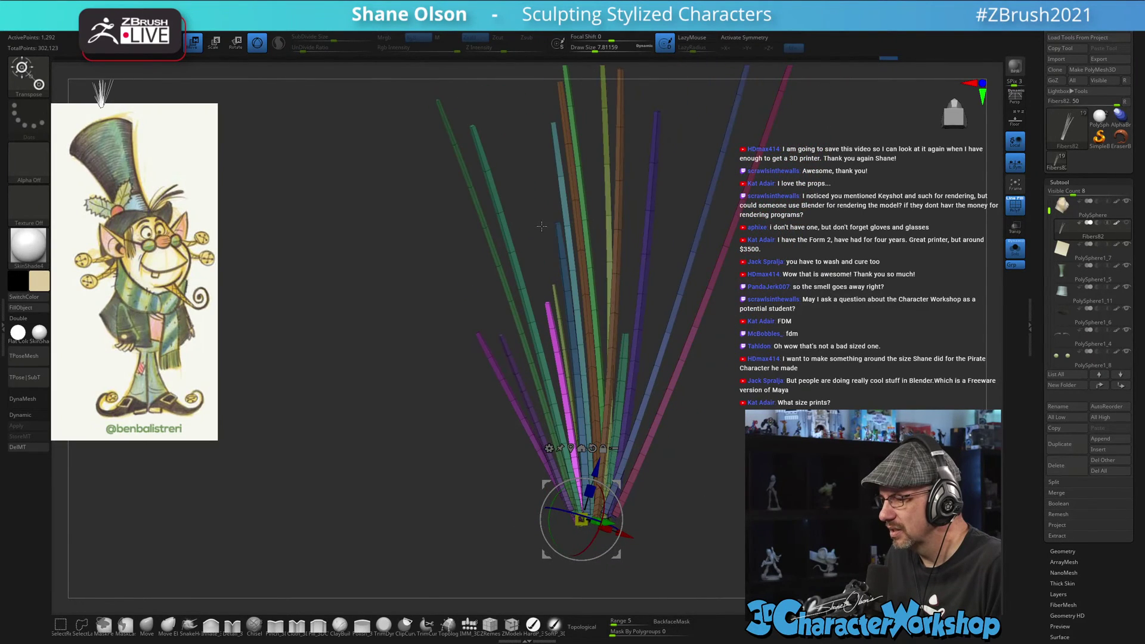
- Isolate the long yellow-green strand, move the gizmo to its root and fine-tune its angle between the green and brown strands
ctrl+click(609, 218)
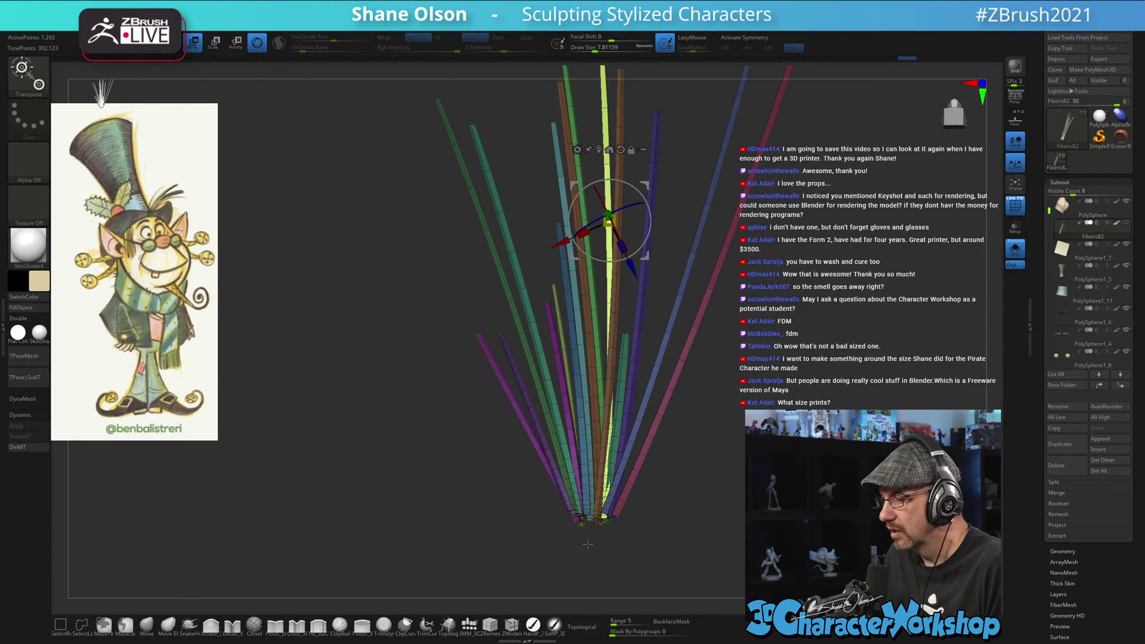
alt+click(602, 517)
drag(644, 483, 637, 482)
drag(918, 486, 686, 513)
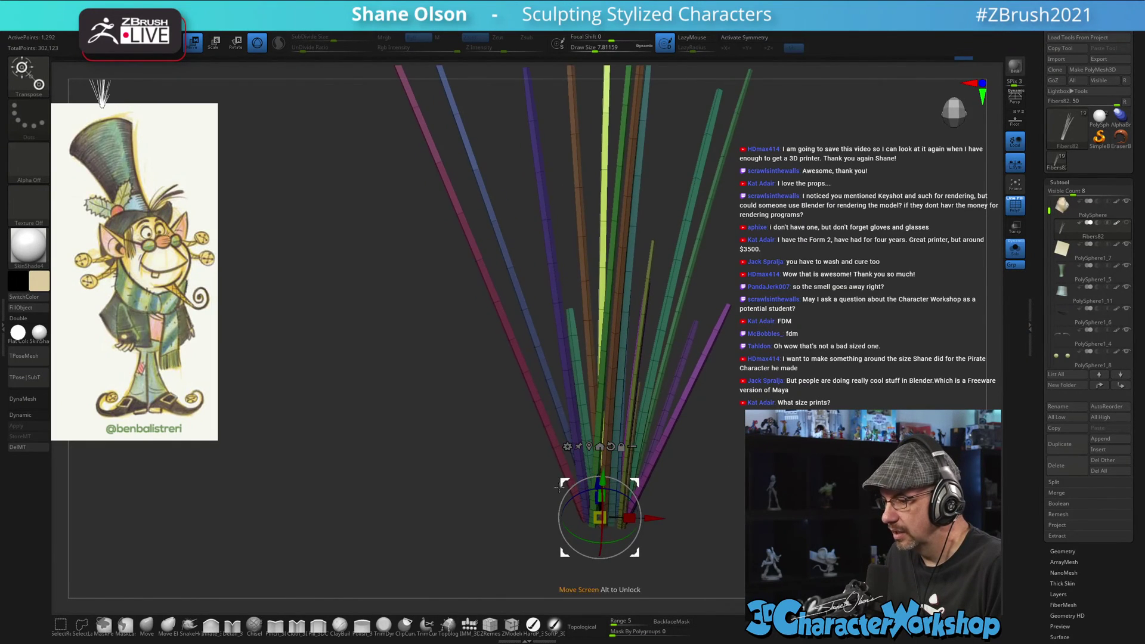
- Isolate the outer pink strand, place the gizmo at its root and rotate it inward beside the brown strand
click(555, 446)
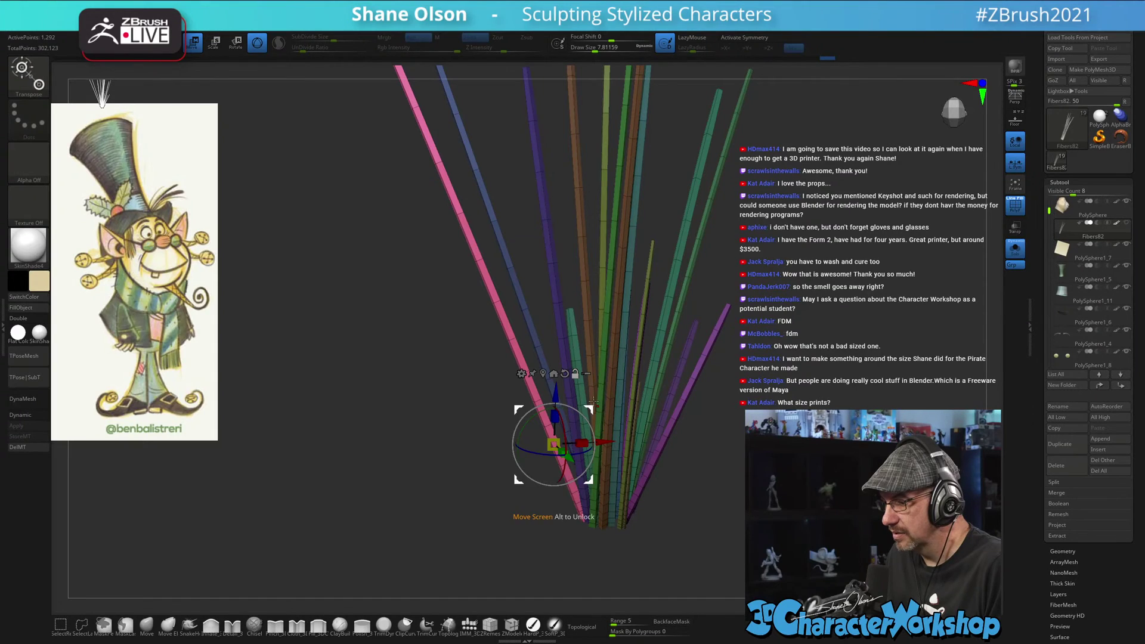
drag(593, 402, 622, 482)
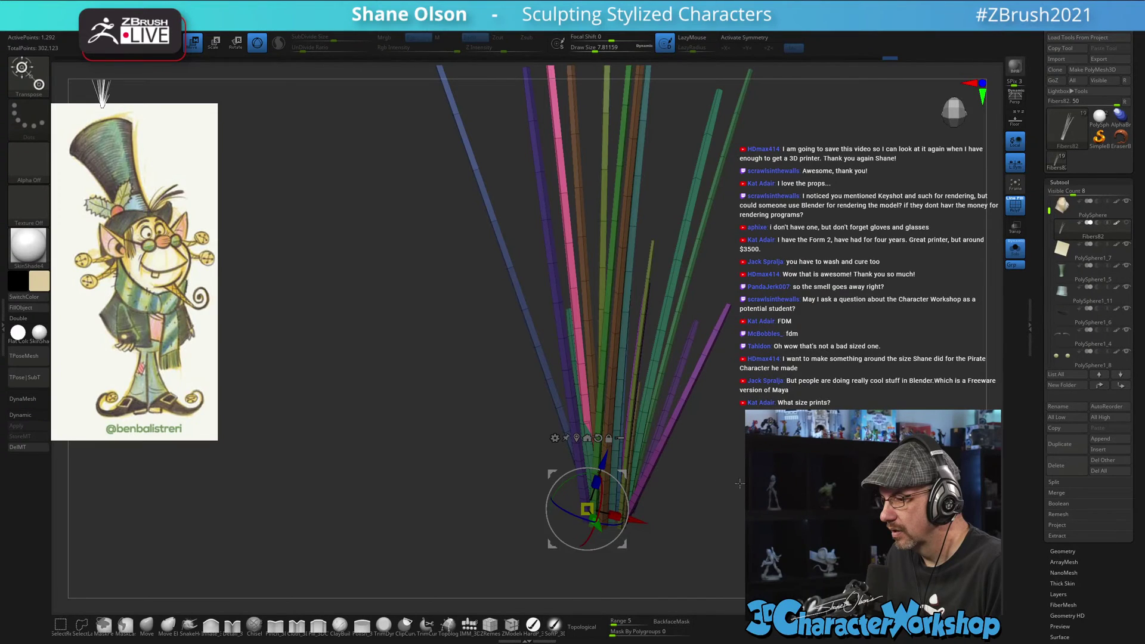
drag(739, 482, 745, 456)
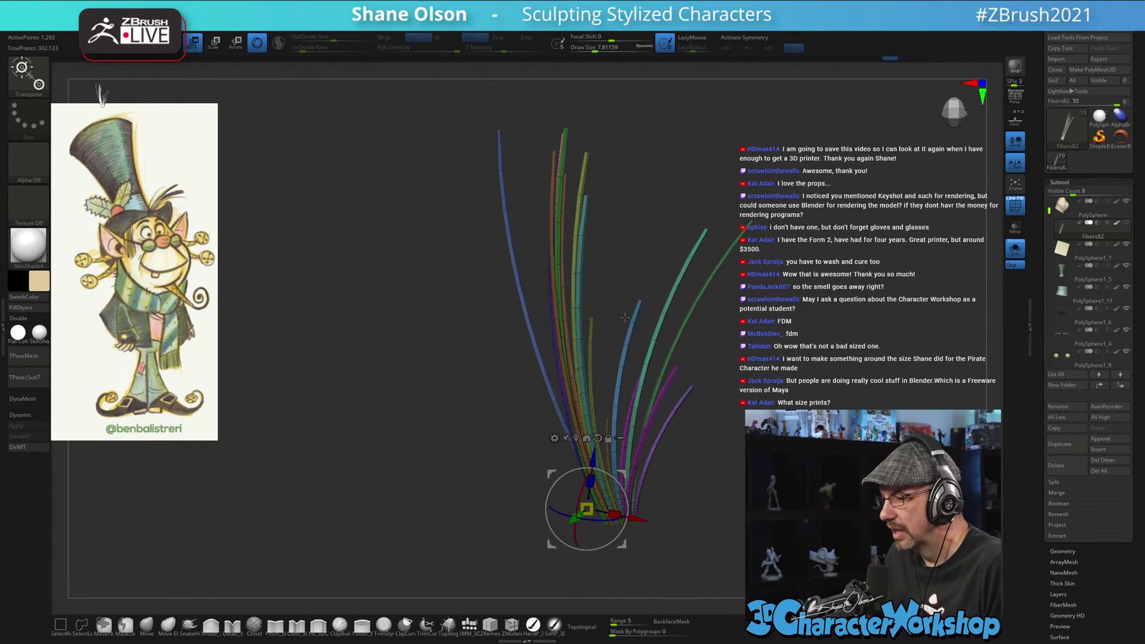
- Isolate the long blue strand, set the gizmo at its root and rotate it across the fan to the teal strands' side
drag(620, 358, 638, 505)
click(590, 520)
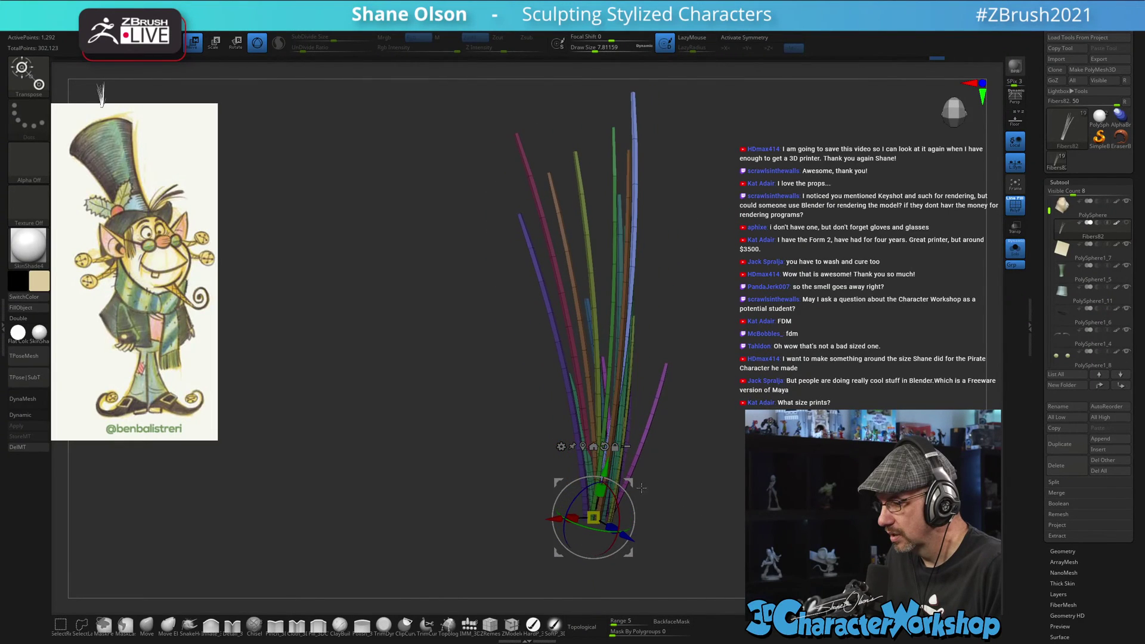
drag(628, 482, 636, 488)
drag(725, 492, 742, 441)
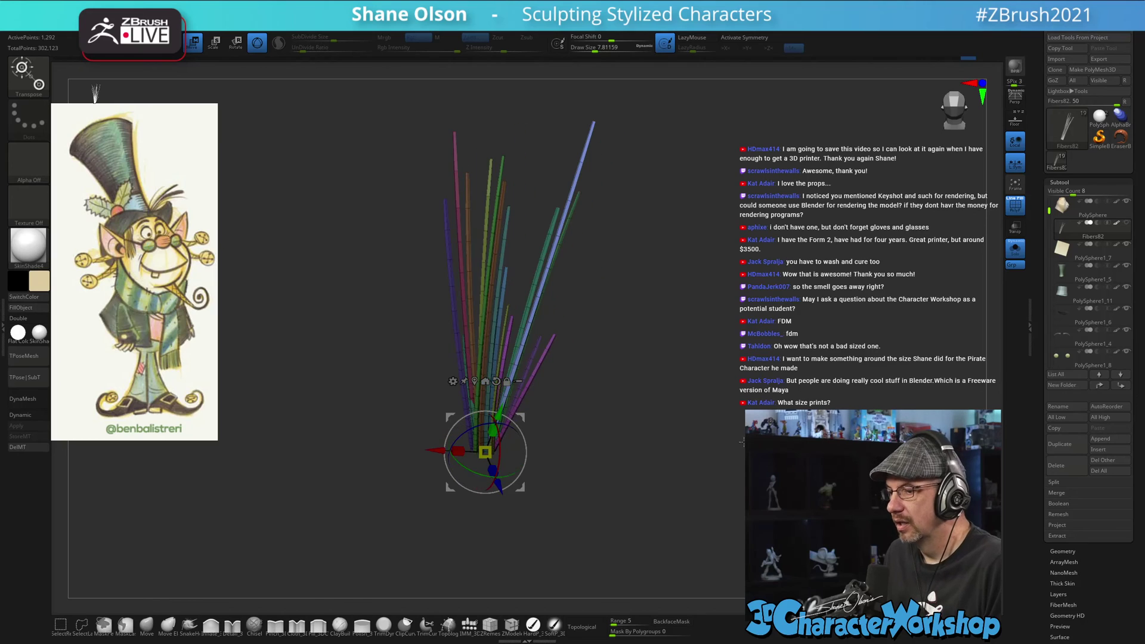
- Turn off the polygroup wireframe display, return to drawing mode, clear the mask and enable dynamic subdivision on the hair
key(shift+f)
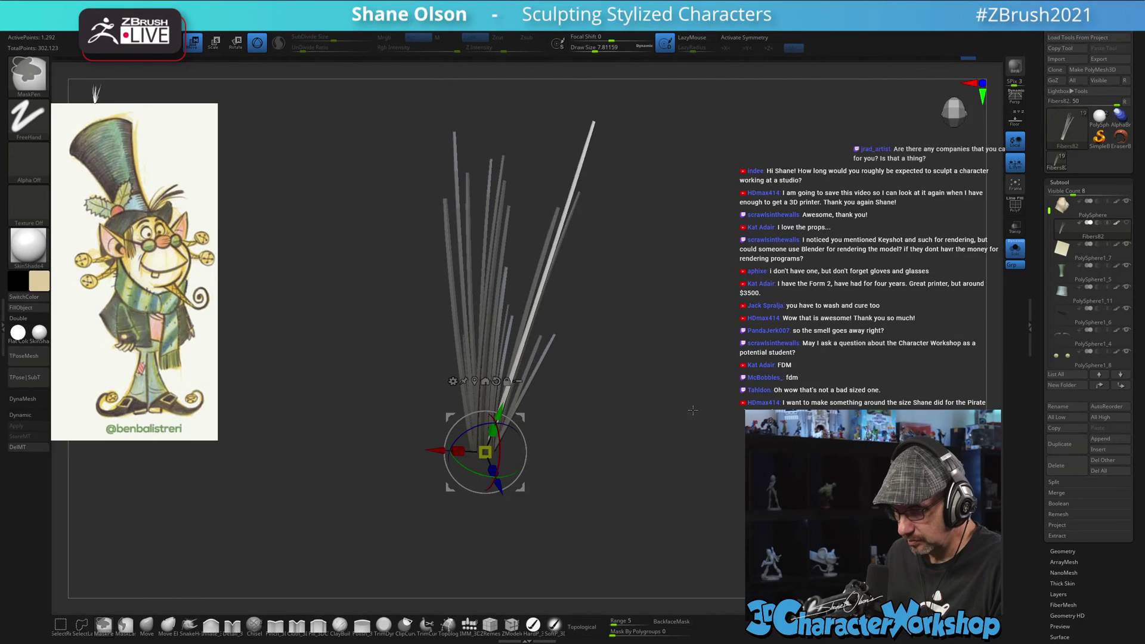
key(q)
drag(735, 443, 702, 435)
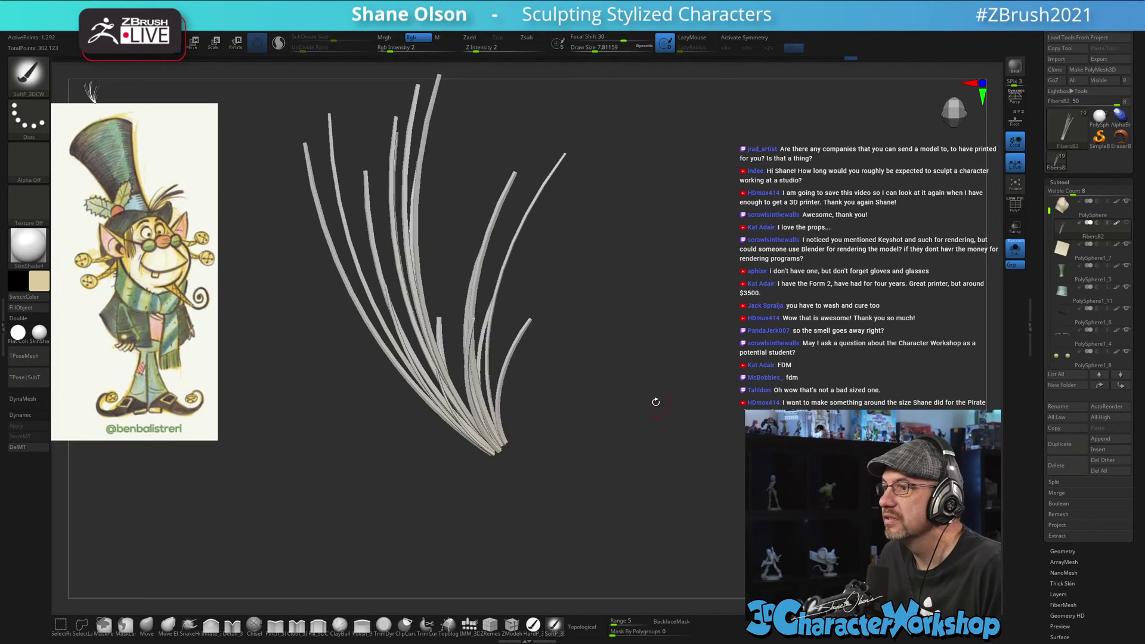
mouse_move(655, 401)
alt+mouse_down()
mouse_move(725, 405)
mouse_move(728, 352)
mouse_move(688, 346)
mouse_move(728, 348)
mouse_move(703, 363)
alt+mouse_up()
key(d)
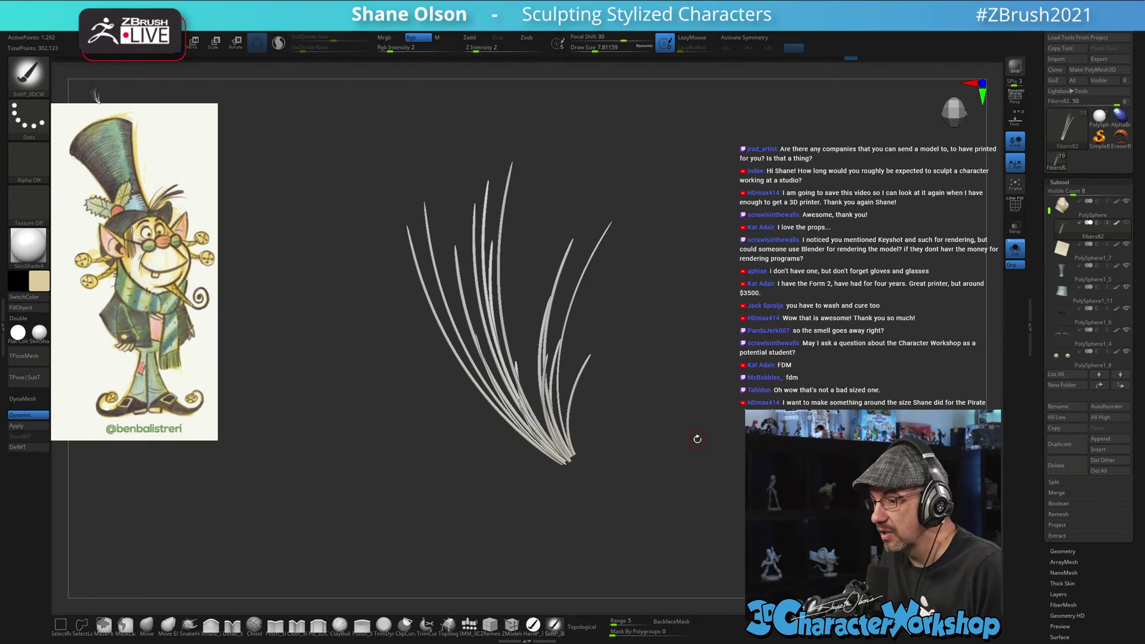
drag(697, 439, 701, 507)
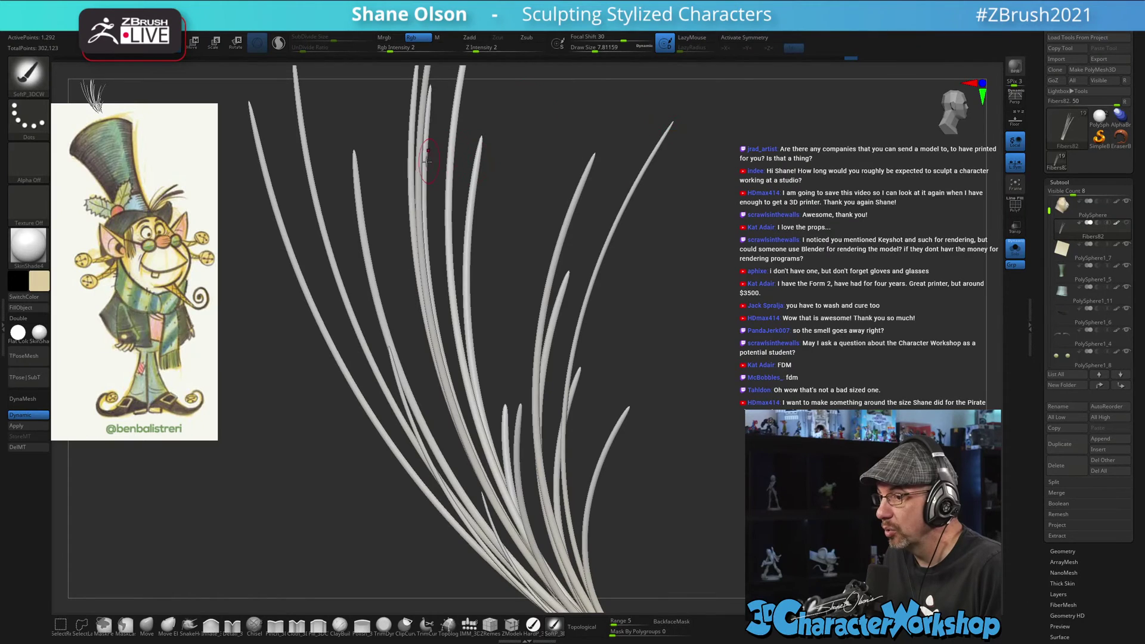
alt+drag(726, 259, 768, 206)
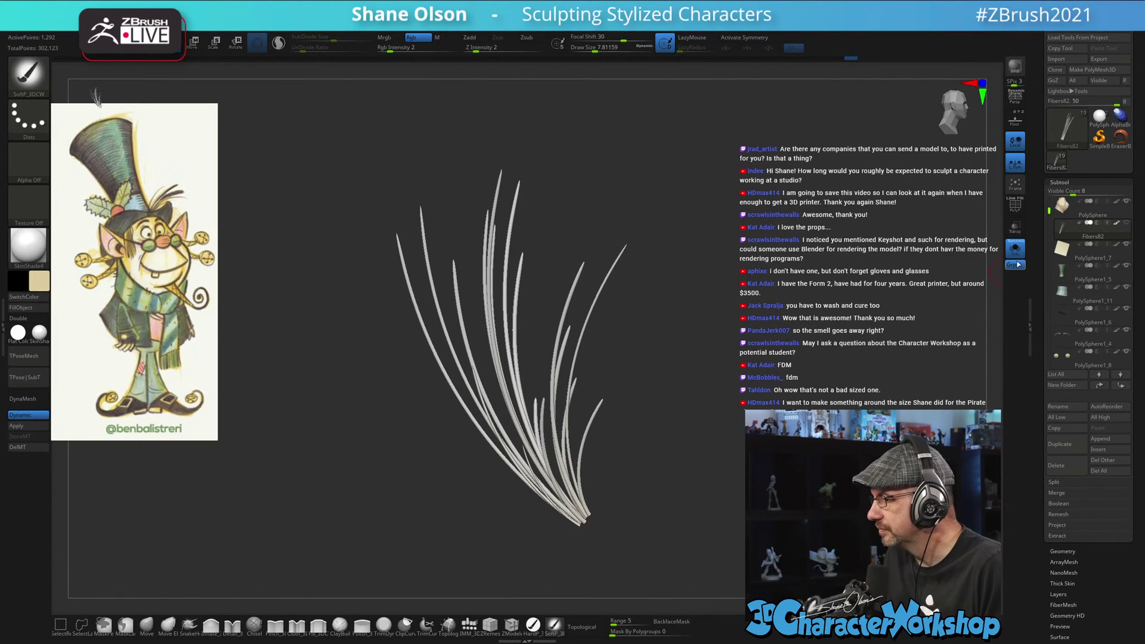
- Turn off Solo to show the whole character, choose the Move brush and raise its draw size to about 179
click(1015, 251)
drag(734, 309, 599, 456)
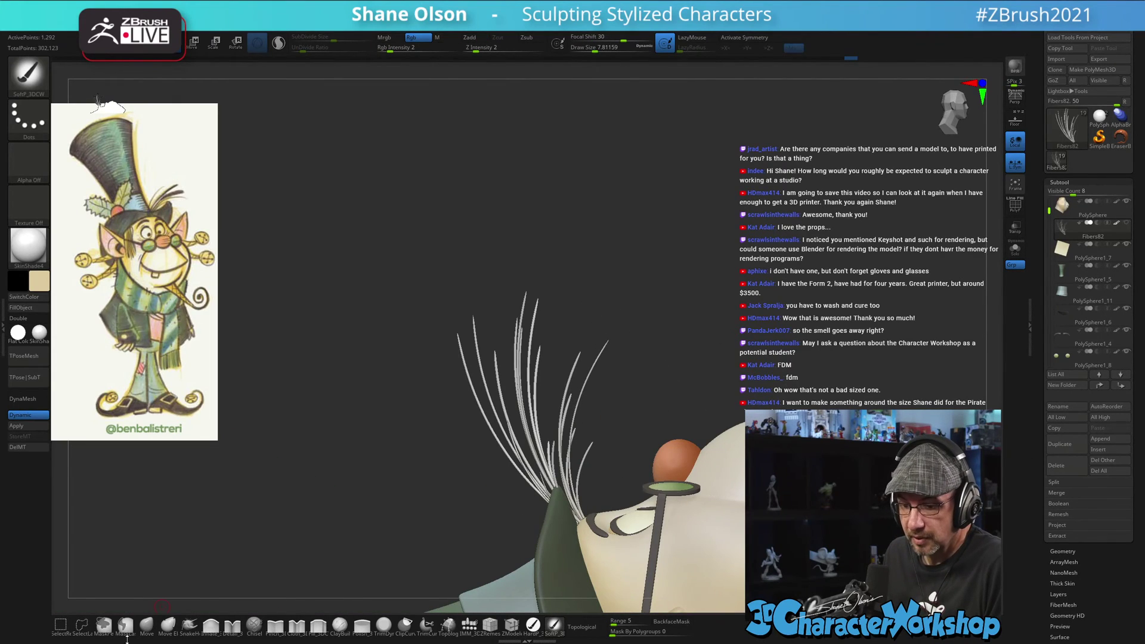
click(146, 626)
key(s)
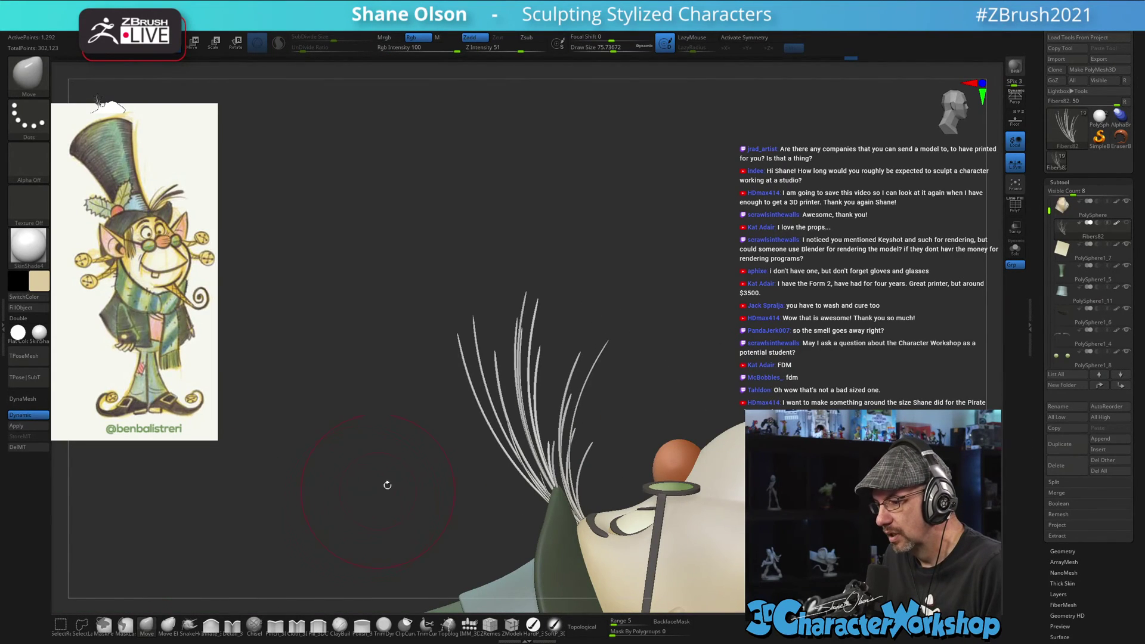
key(s)
drag(387, 476, 426, 479)
key(s)
drag(467, 441, 496, 426)
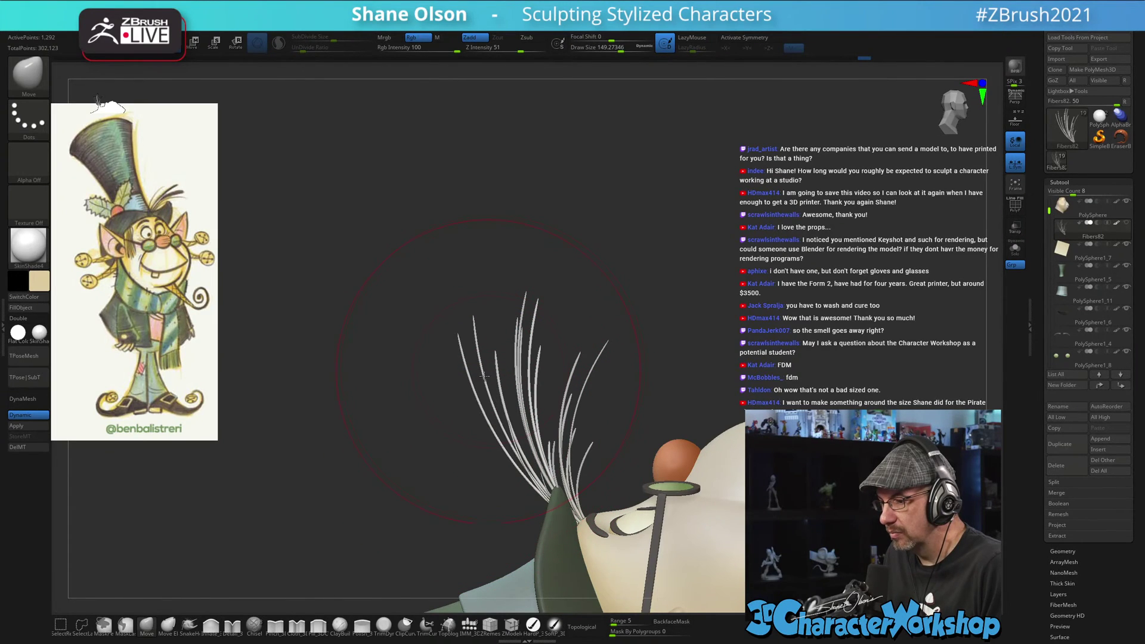
key(s)
drag(471, 379, 477, 379)
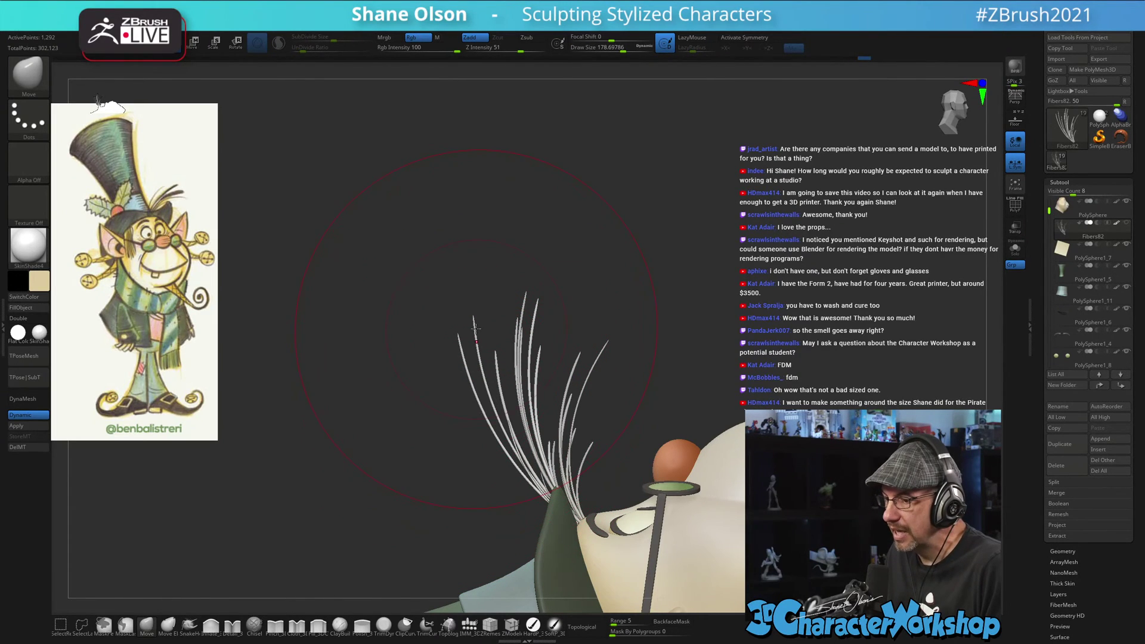
- Push the hair's tips, middle and roots toward the face in side view, reducing the draw size to about 155 for the last stroke
drag(475, 328, 488, 319)
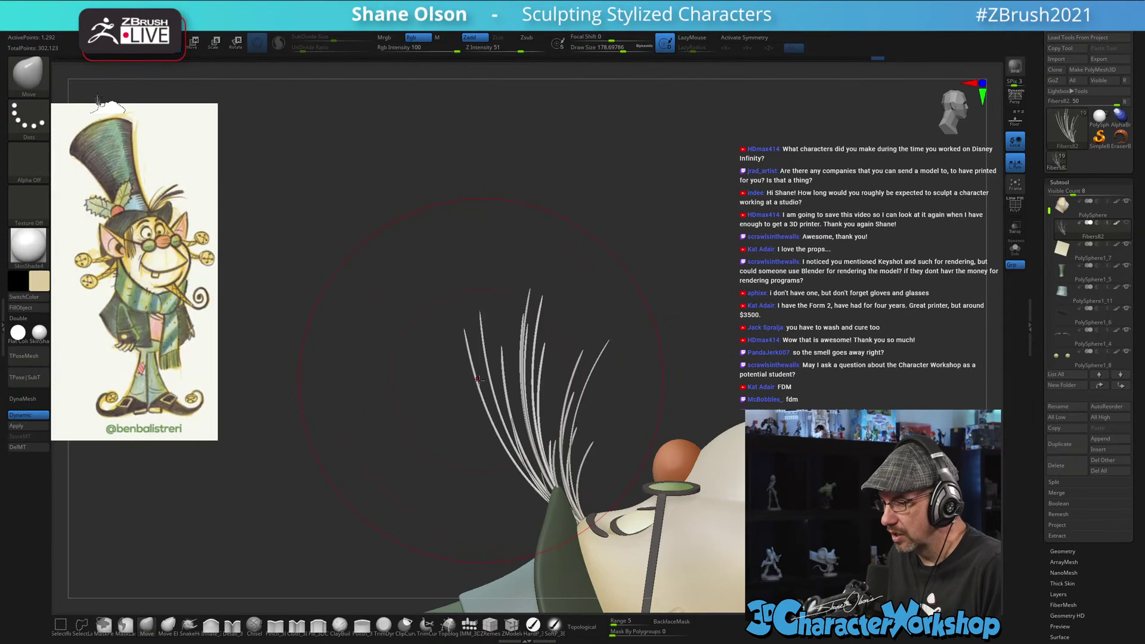
drag(500, 387, 510, 385)
drag(526, 478, 538, 469)
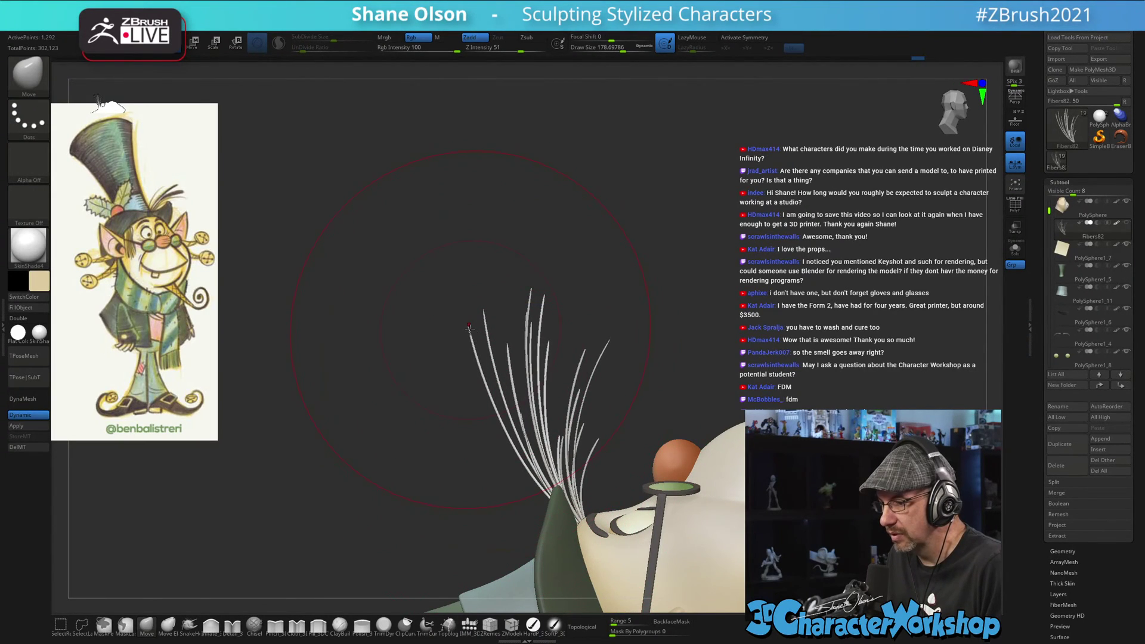
drag(469, 328, 482, 319)
mouse_move(630, 237)
mouse_down()
mouse_move(672, 227)
mouse_move(610, 189)
mouse_move(622, 196)
mouse_move(561, 208)
mouse_up()
key(s)
key(s)
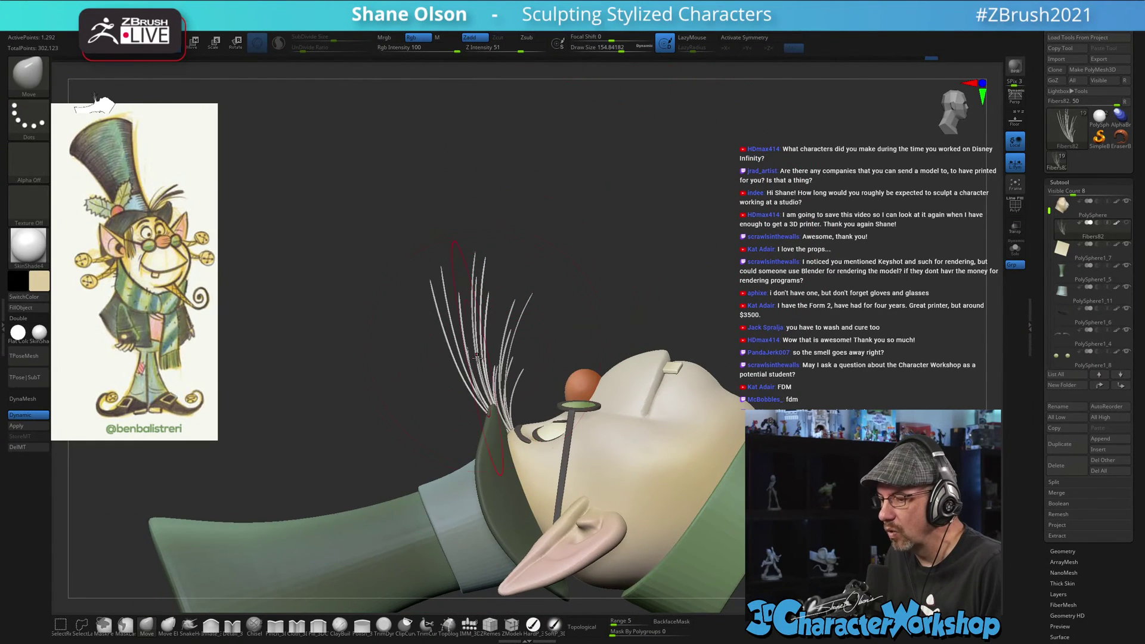
drag(483, 377, 490, 375)
- From the character's opposite side, set the draw size to about 220 and nudge the upper and middle hair strands toward the face
drag(680, 253, 567, 258)
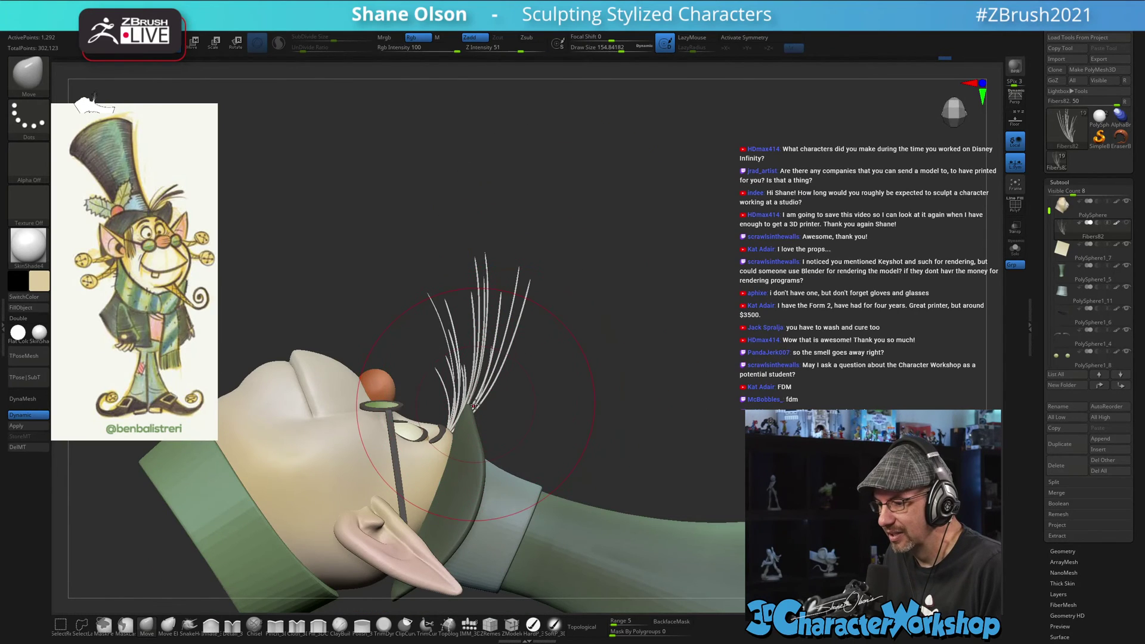
key(s)
drag(485, 351, 482, 338)
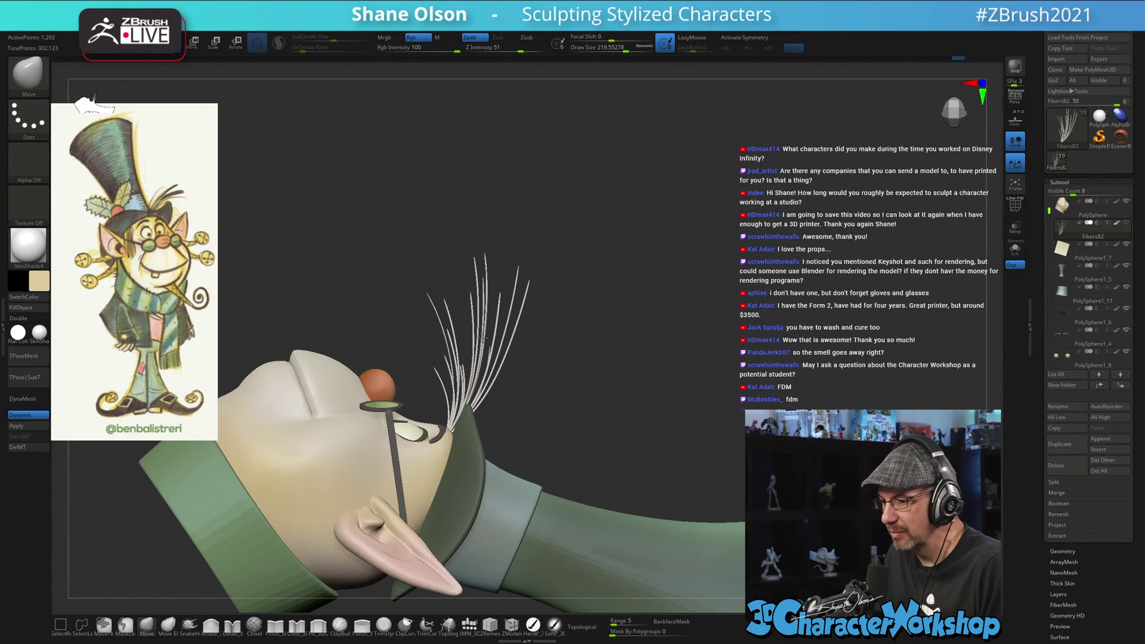
drag(484, 256, 477, 258)
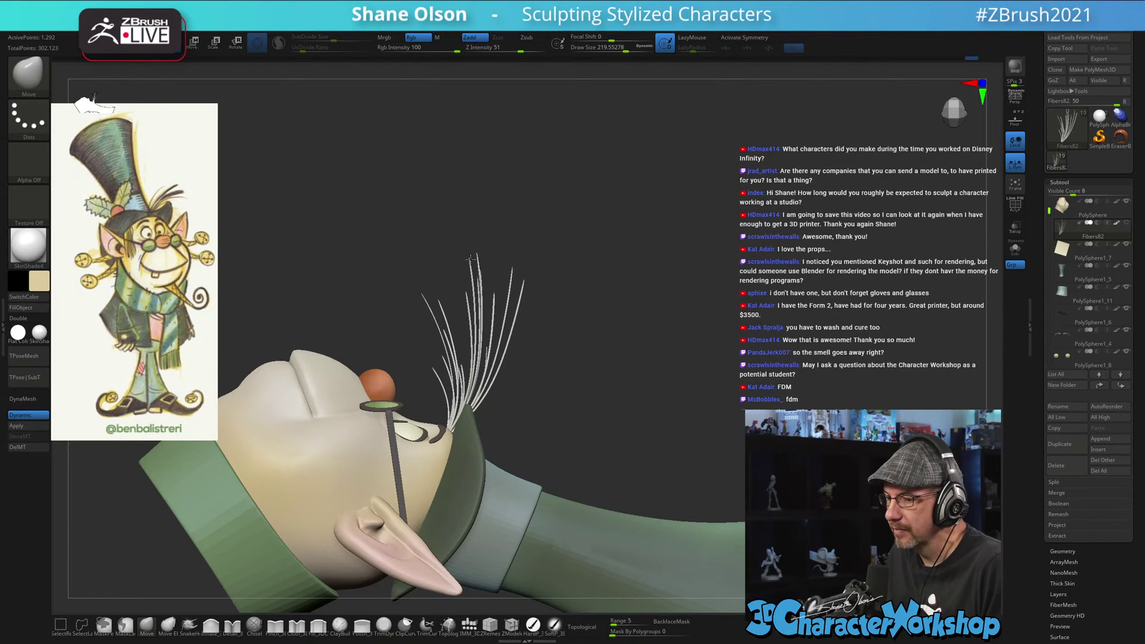
drag(478, 317, 474, 316)
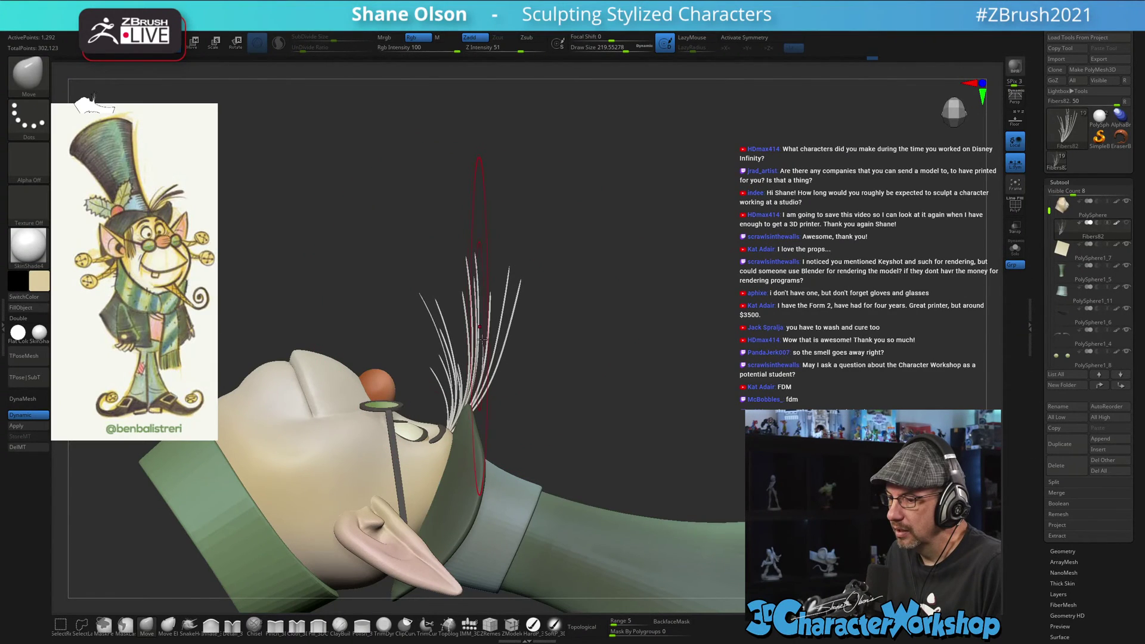
drag(485, 361, 504, 389)
- Reduce the draw size to about 161 and push the rearmost strand tips and lower strands toward the face
key(s)
drag(520, 282, 515, 280)
drag(486, 386, 480, 377)
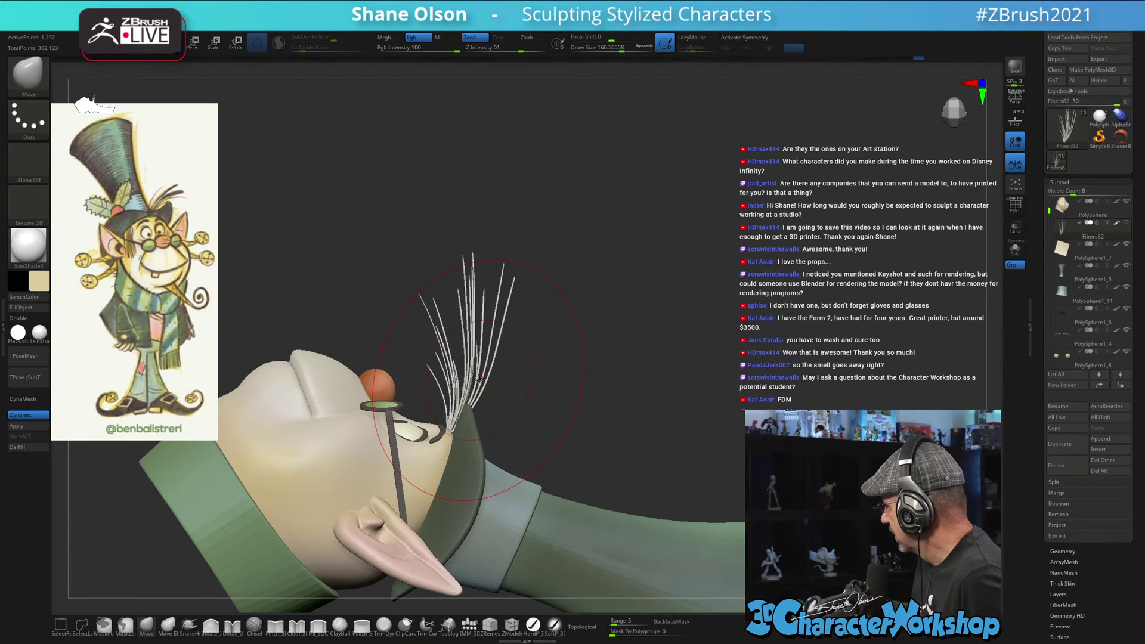
drag(682, 303, 713, 273)
key(s)
click(703, 281)
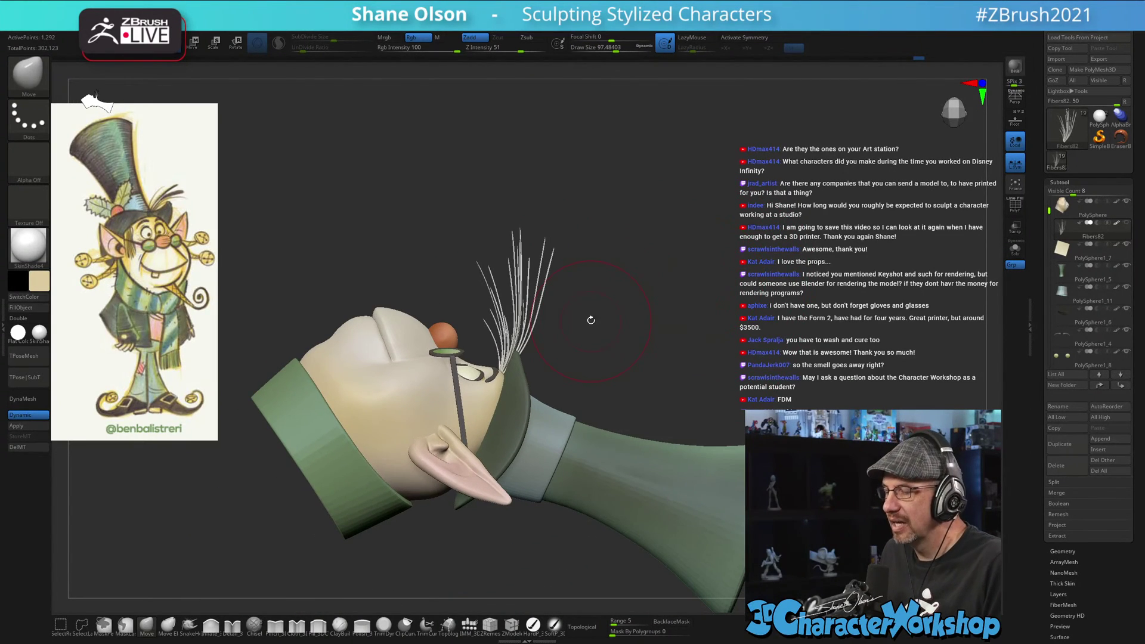
alt+drag(563, 326, 576, 351)
drag(546, 270, 599, 286)
key(s)
click(601, 286)
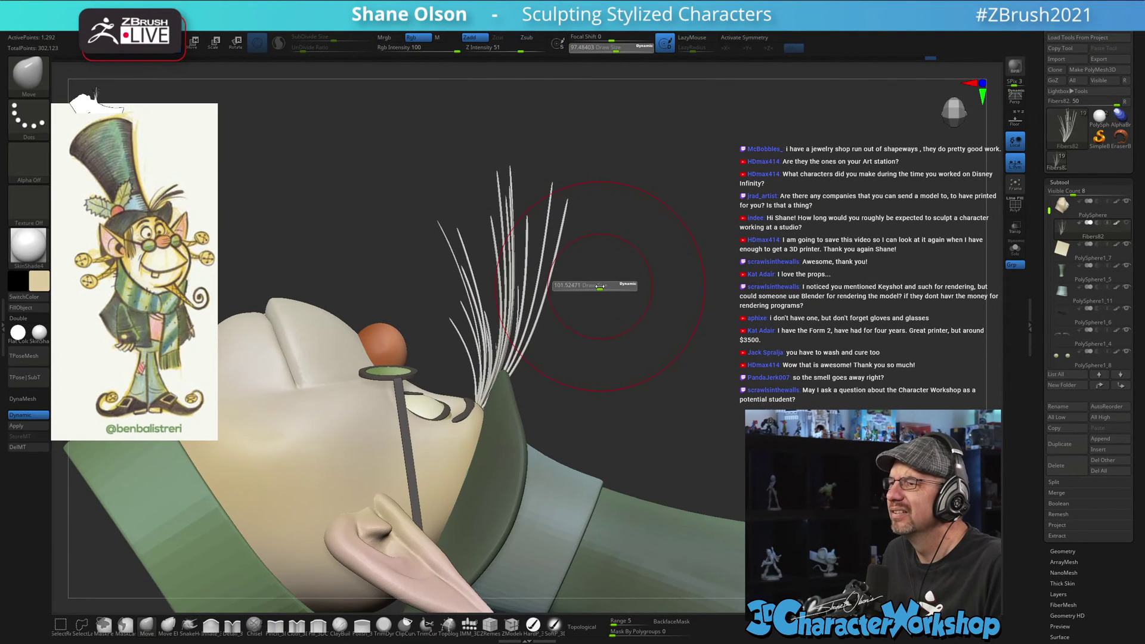
mouse_move(661, 319)
alt+mouse_down()
mouse_move(672, 273)
mouse_move(680, 282)
mouse_move(716, 250)
alt+mouse_up()
key(s)
click(669, 303)
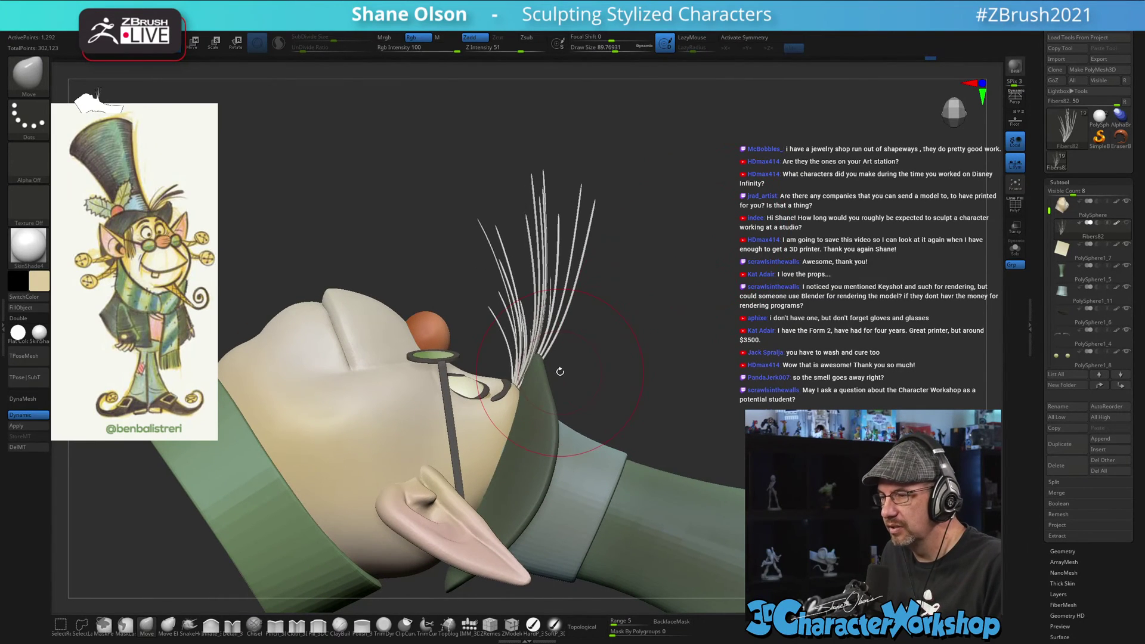
- Switch to the transform gizmo and rotate the whole hair tuft slightly toward the face about its root
key(w)
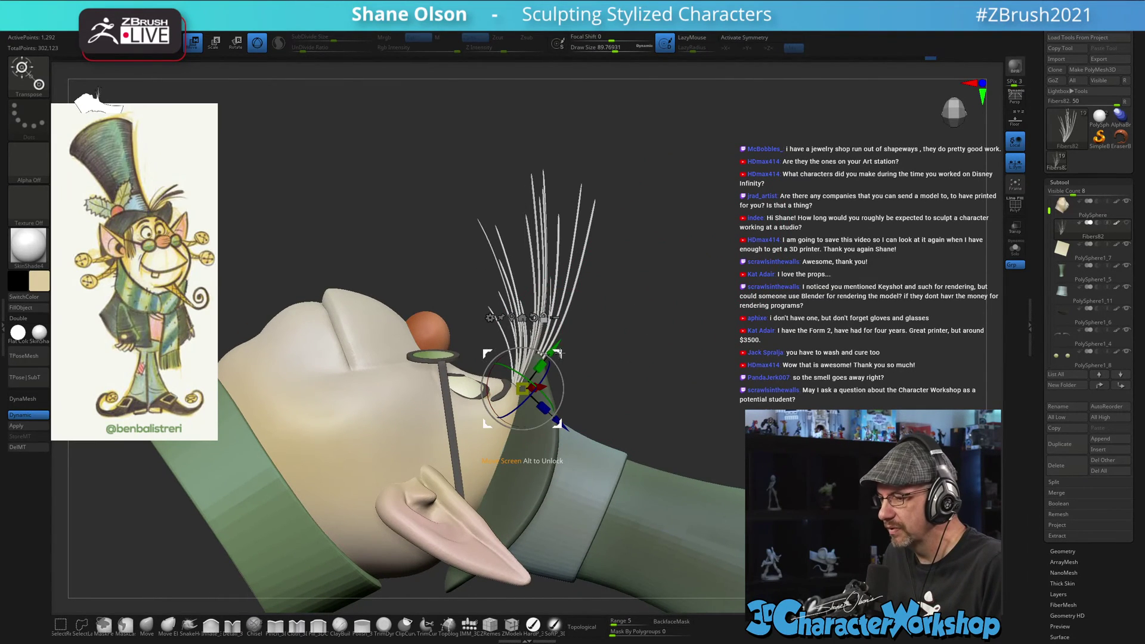
click(533, 318)
drag(564, 377, 554, 359)
drag(651, 285, 656, 326)
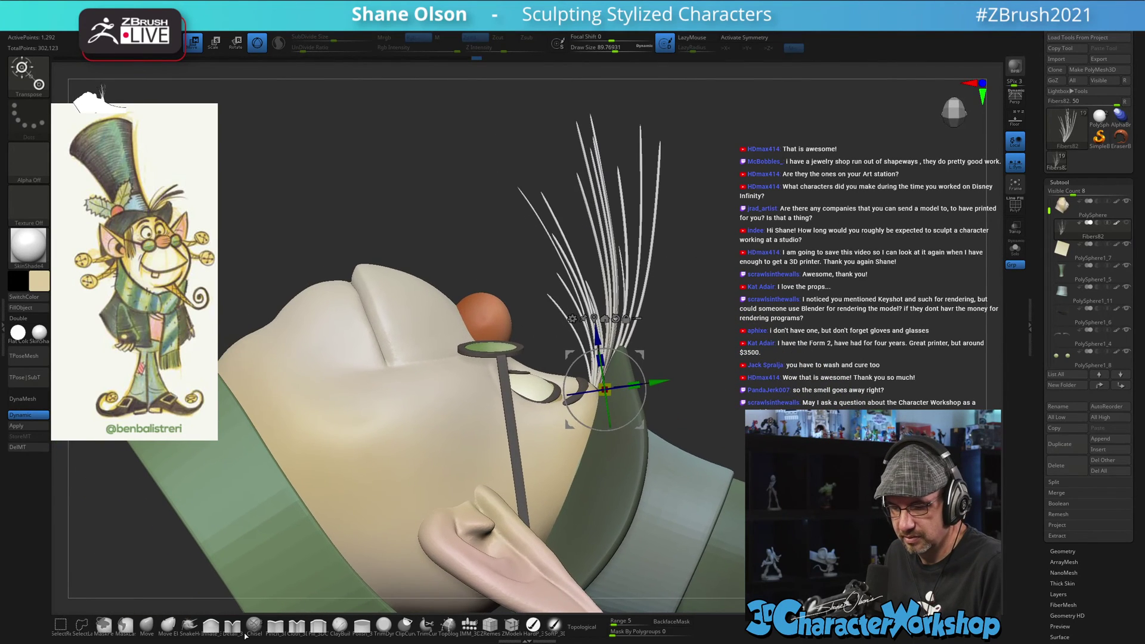
- Isolate the rearmost hair strand, place the gizmo at its root and rotate the strand forward into the middle of the tuft
ctrl+click(643, 301)
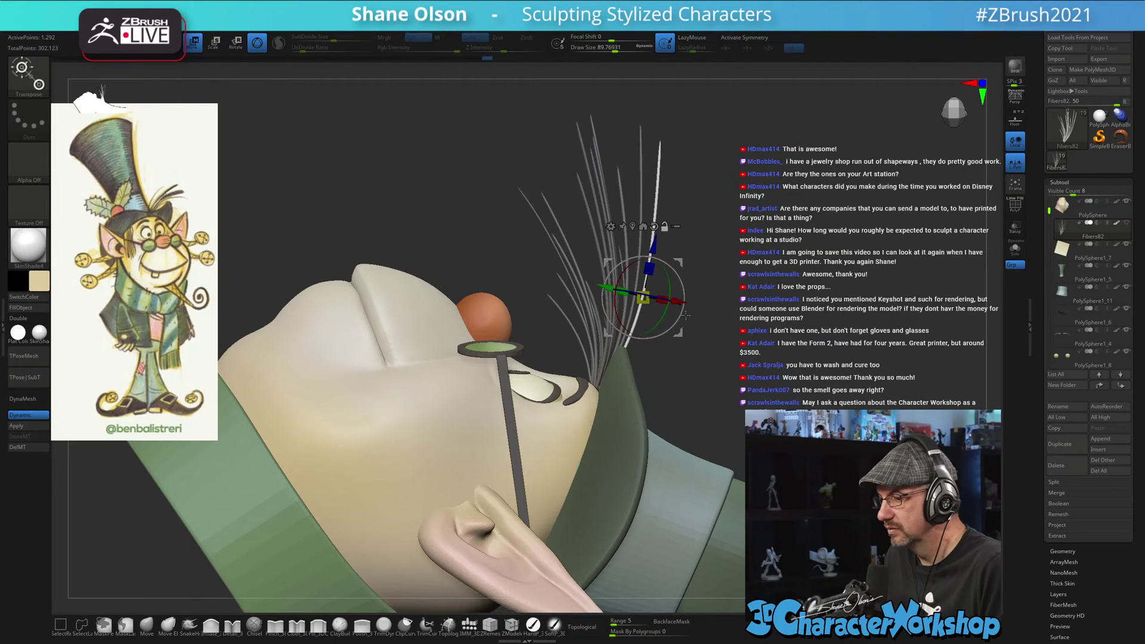
alt+drag(680, 263, 638, 342)
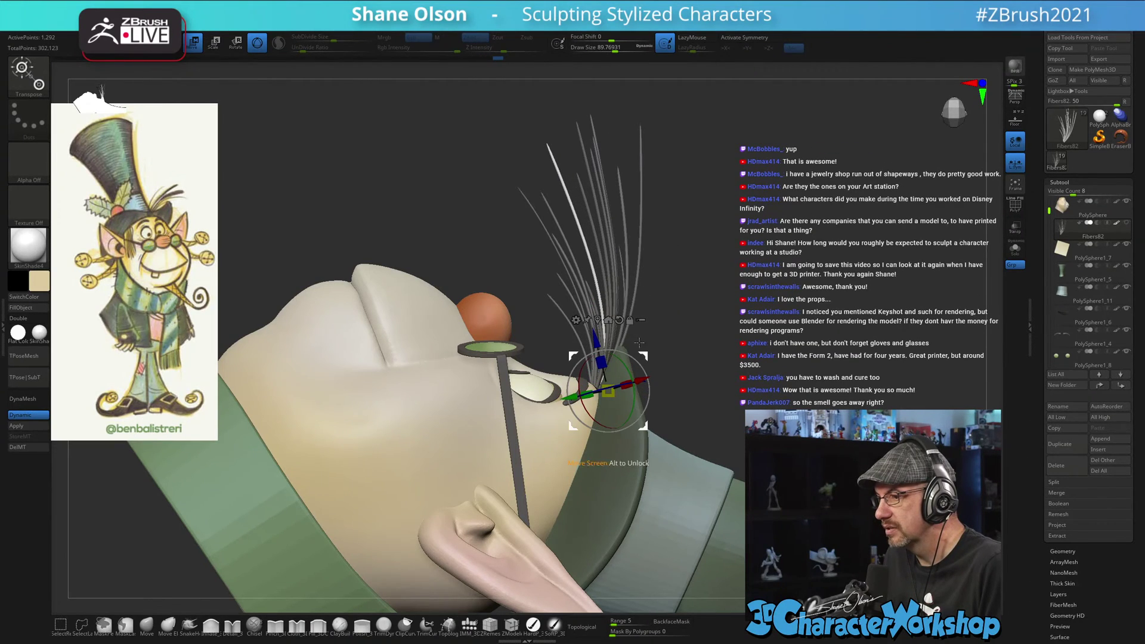
mouse_move(710, 311)
mouse_down()
mouse_move(646, 310)
mouse_move(715, 311)
mouse_up()
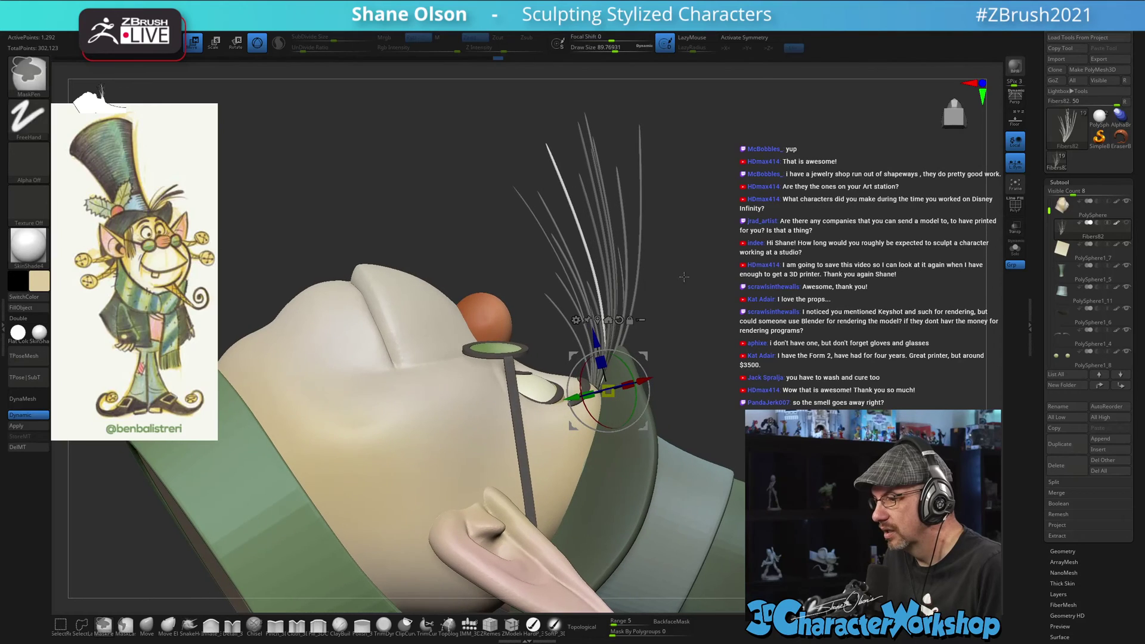
- Isolate the next upright strand at the back, set the gizmo at its root and rotate it toward the face
ctrl+click(641, 264)
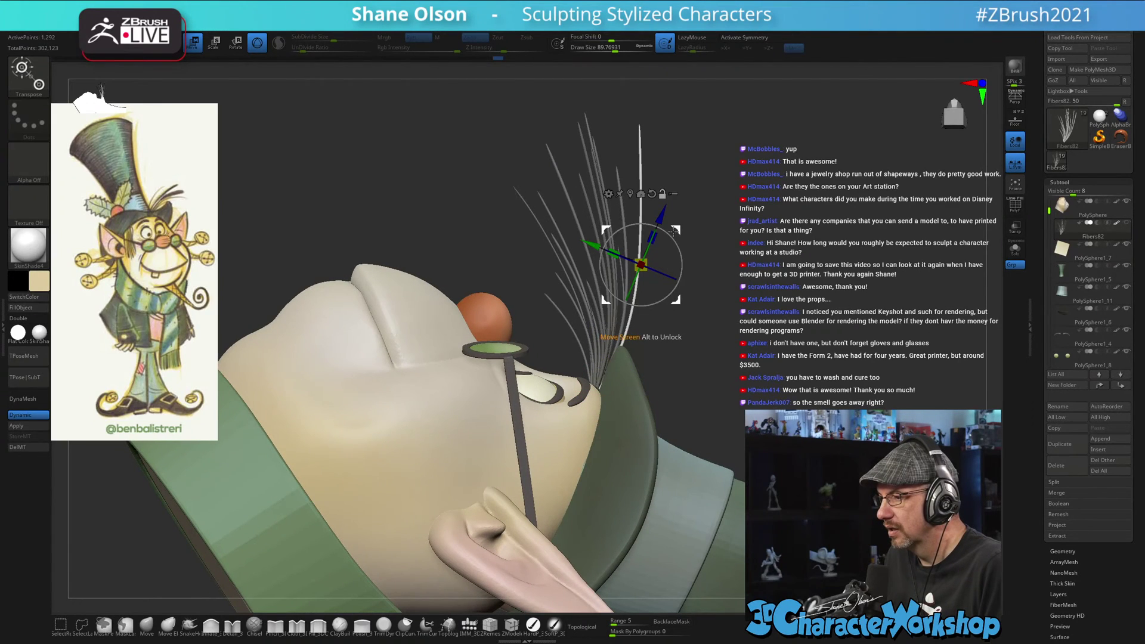
alt+drag(674, 232, 635, 343)
mouse_move(834, 358)
mouse_down()
mouse_move(647, 356)
mouse_move(841, 353)
mouse_move(813, 362)
mouse_move(792, 305)
mouse_move(739, 303)
mouse_move(802, 295)
mouse_move(749, 292)
mouse_move(763, 369)
mouse_up()
- Isolate the remaining strand at the tuft's back edge, place the gizmo at its root and swing it toward the face
key(q)
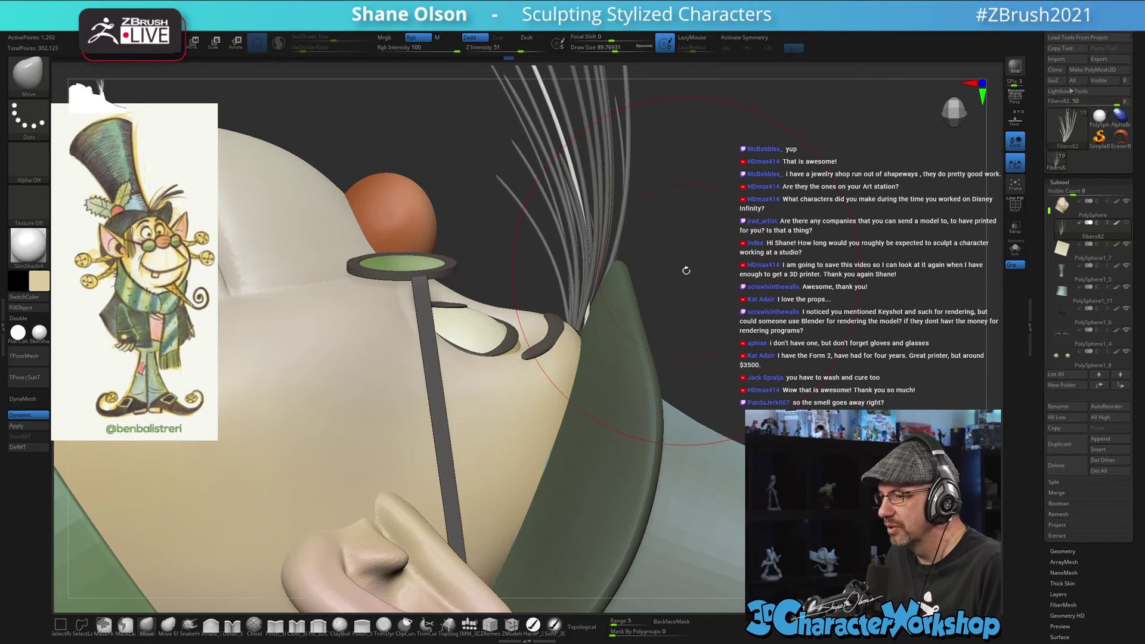
key(w)
ctrl+click(621, 218)
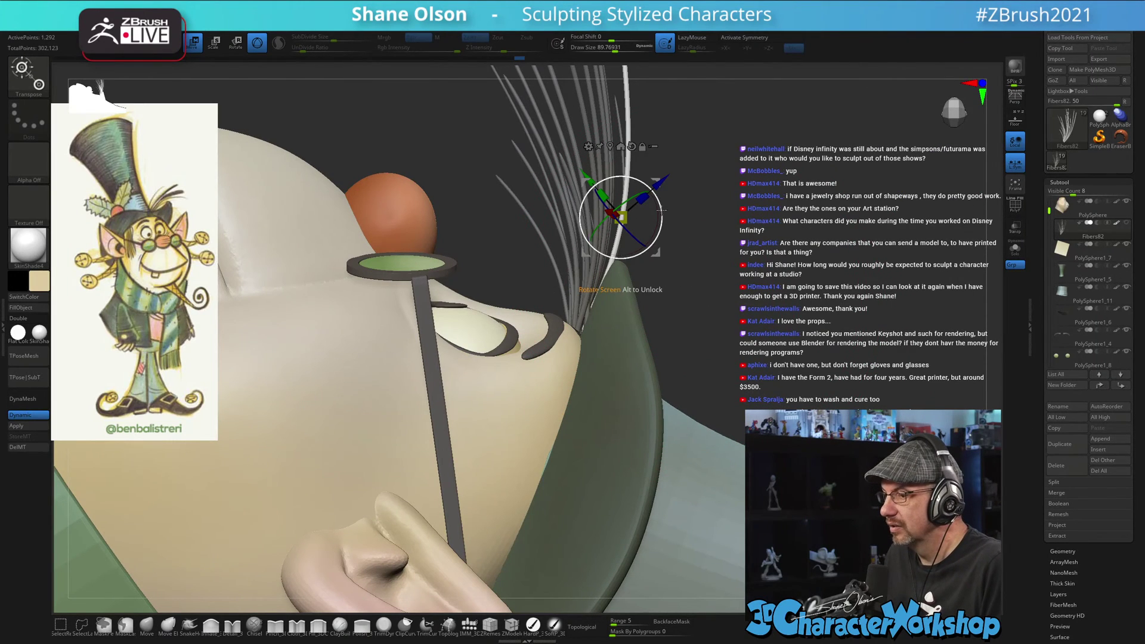
alt+drag(658, 254, 672, 477)
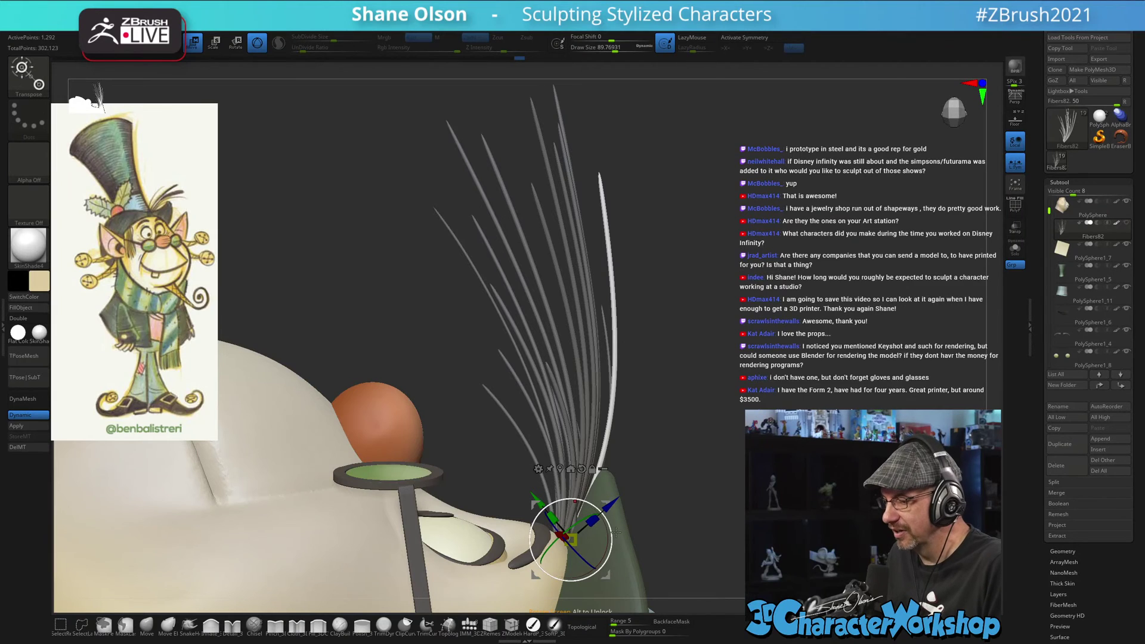
drag(613, 530, 608, 515)
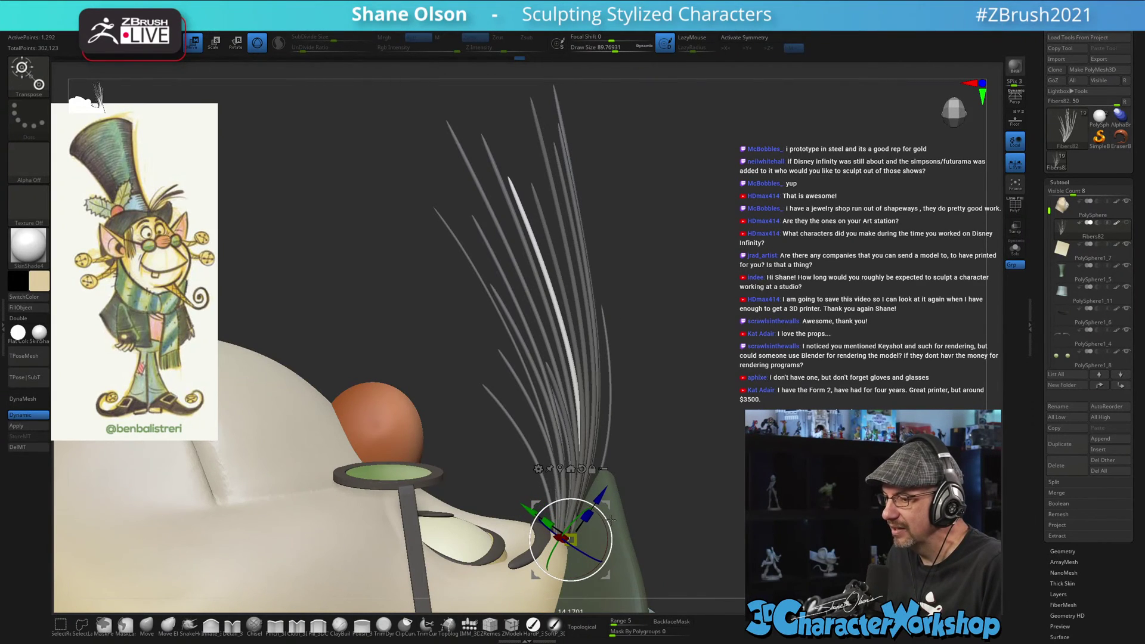
- Inspect the tuft from the front and side and clear the mask from the strands
drag(650, 610, 549, 602)
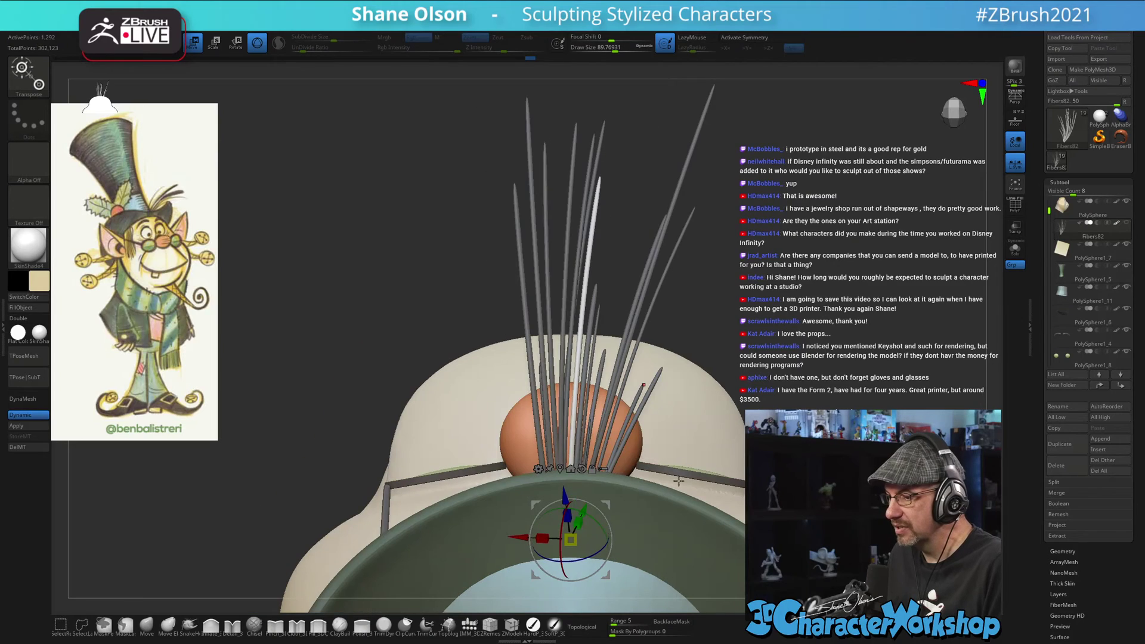
alt+drag(769, 363, 748, 304)
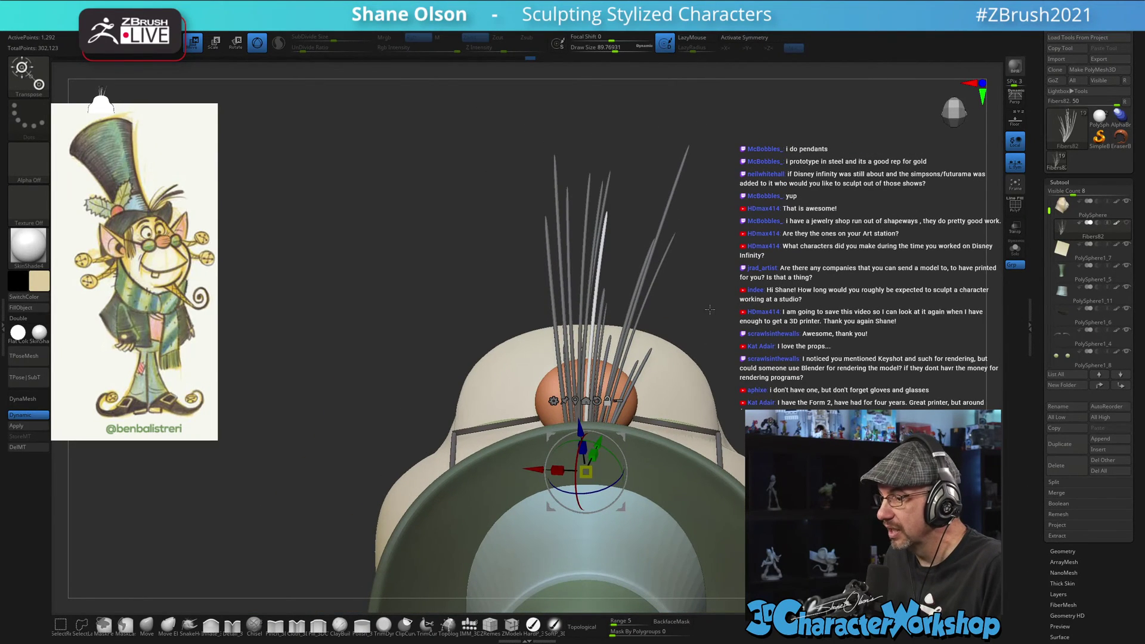
drag(713, 287, 766, 327)
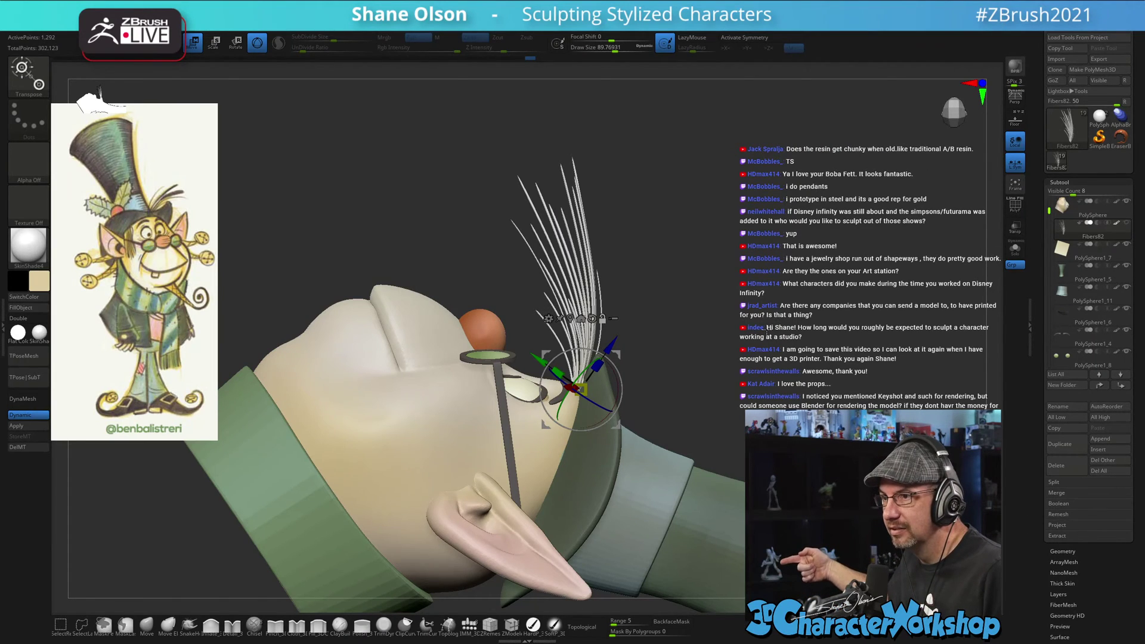
alt+drag(772, 311, 743, 276)
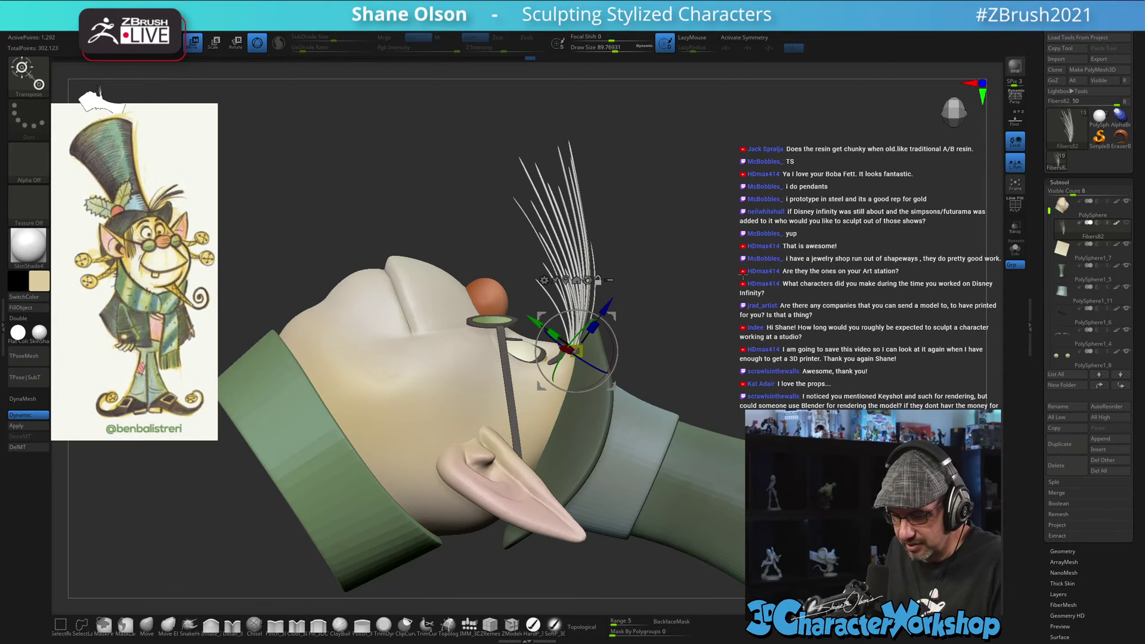
- From the character's opposite side, isolate the short strand nearest the face and place the gizmo at its root
key(q)
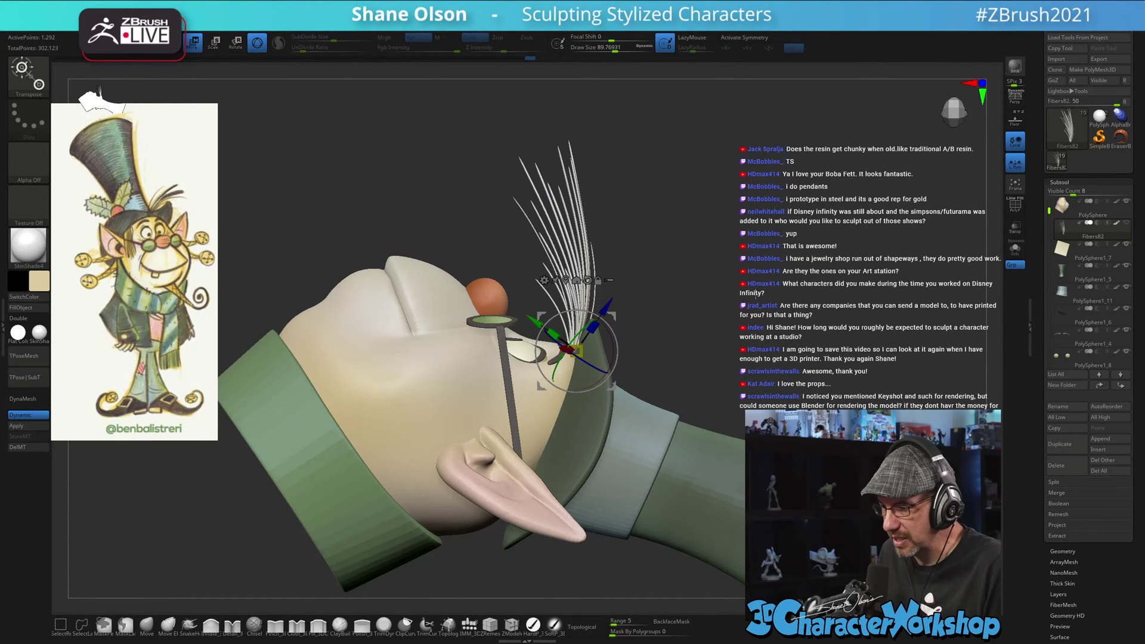
mouse_move(732, 321)
mouse_down()
mouse_move(673, 329)
mouse_move(672, 175)
mouse_move(654, 258)
mouse_up()
key(w)
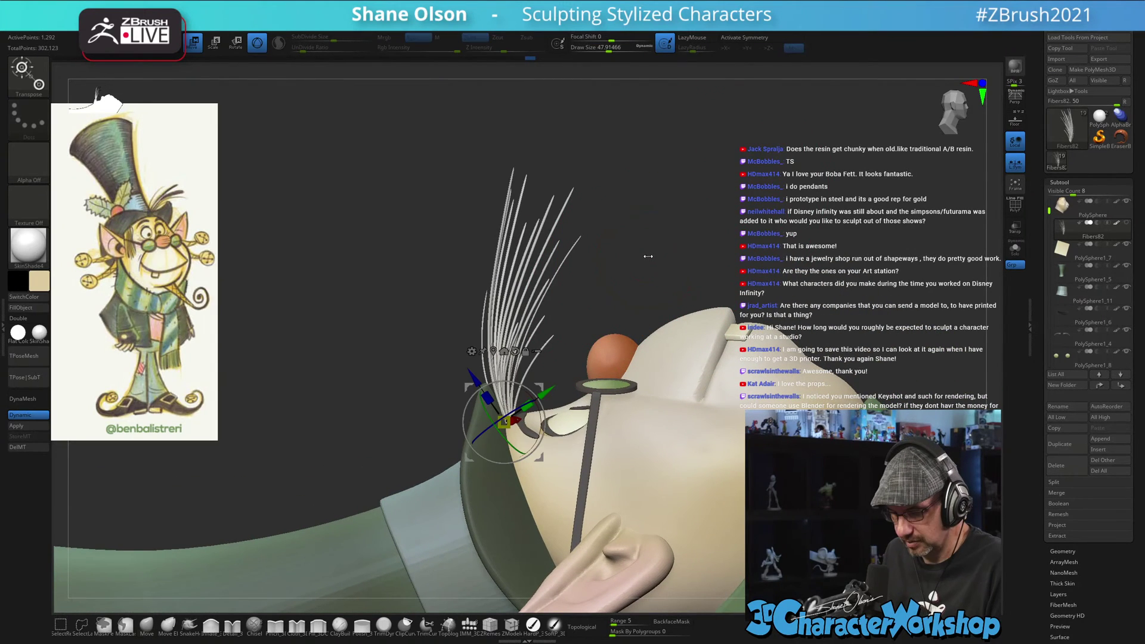
ctrl+click(531, 363)
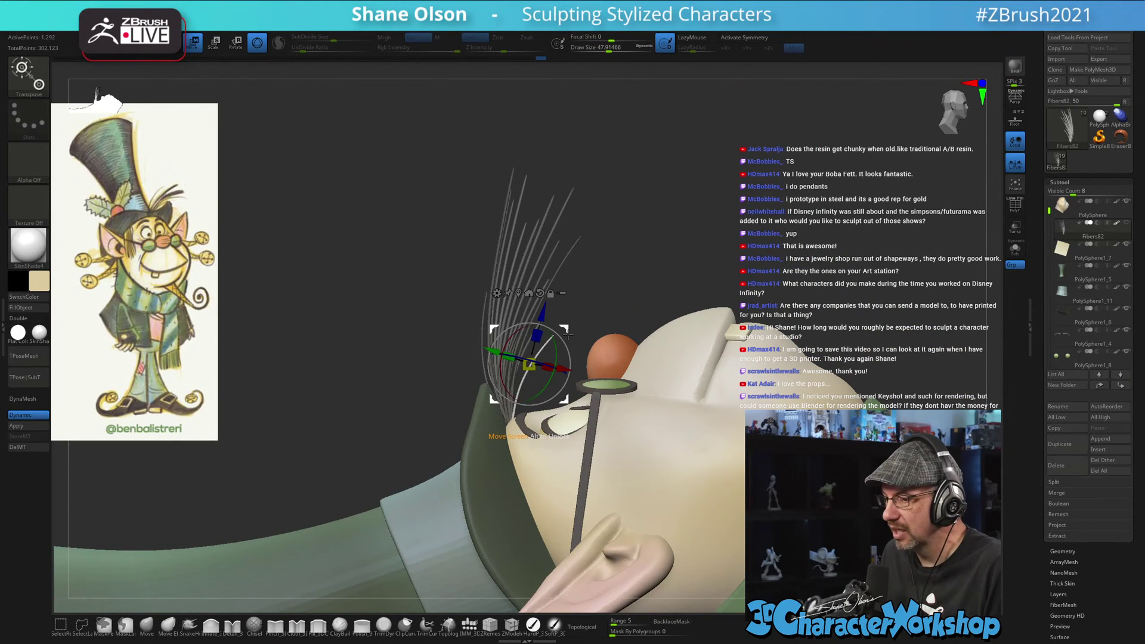
alt+drag(566, 330, 548, 387)
drag(654, 247, 654, 224)
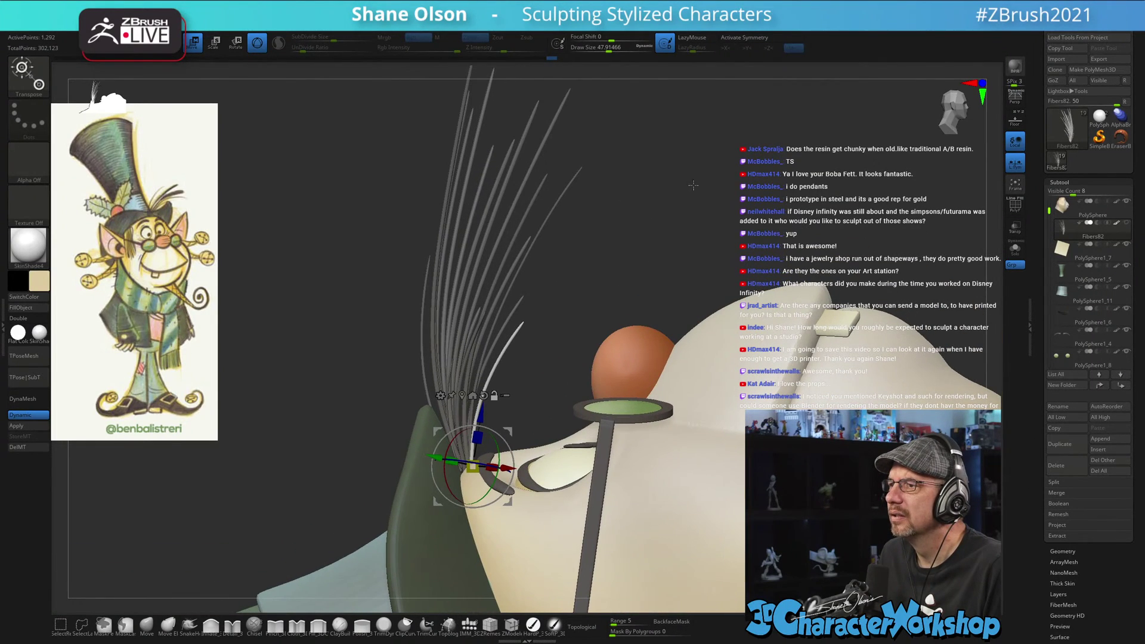
- Isolate the strand at the tuft's back edge, rotate it from its root toward the others, and clear the mask
ctrl+click(423, 308)
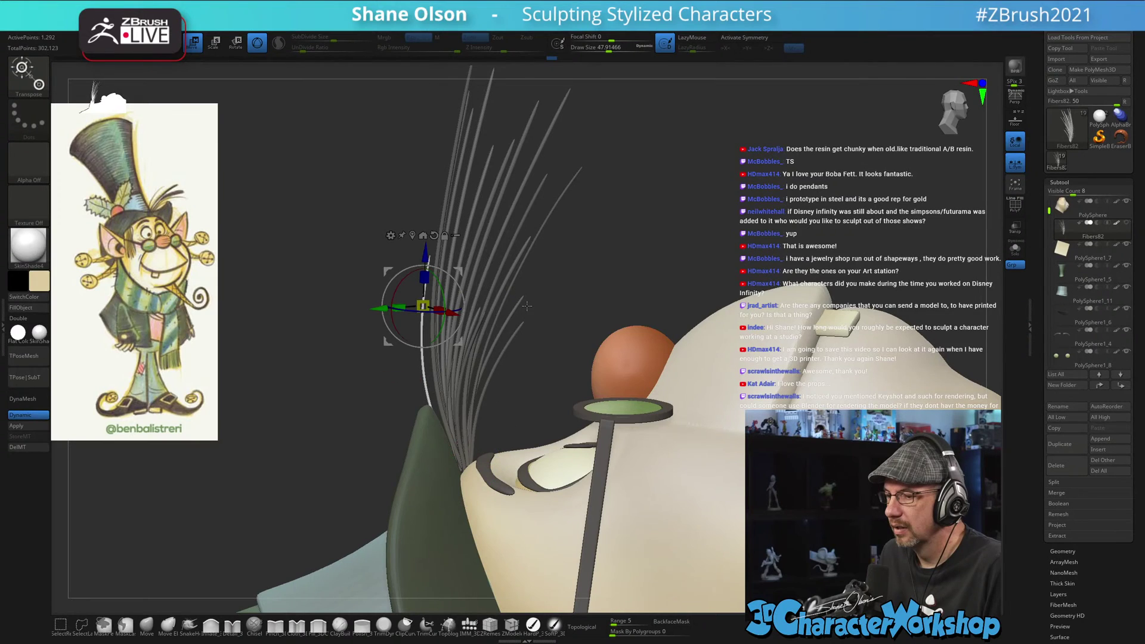
alt+drag(459, 268, 491, 428)
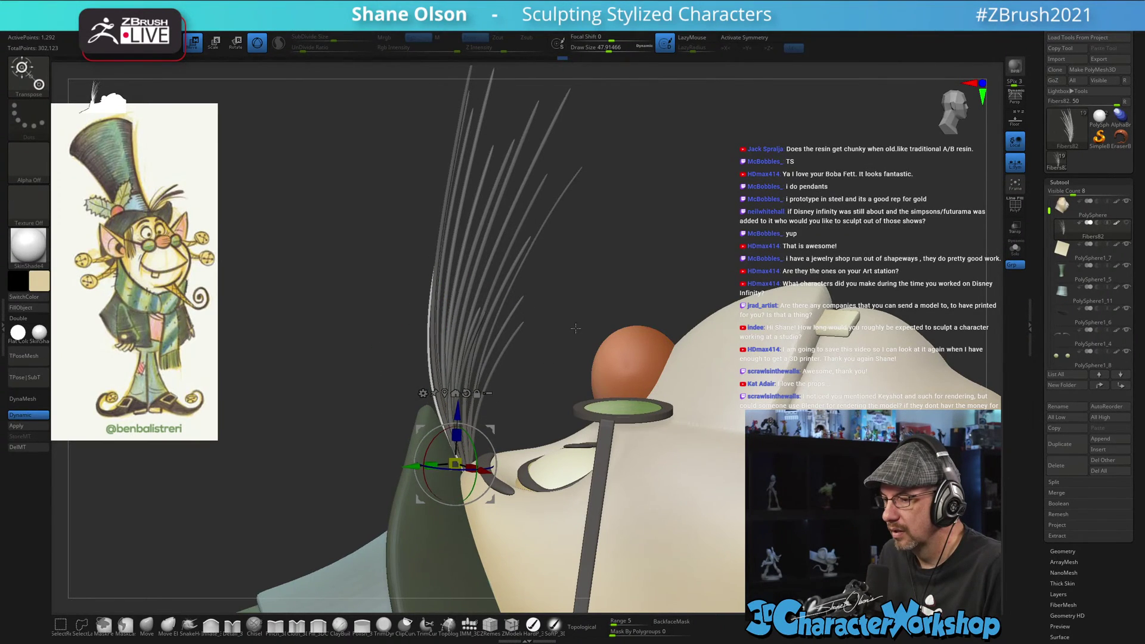
mouse_move(576, 327)
mouse_down()
mouse_move(586, 285)
mouse_move(641, 253)
mouse_up()
mouse_move(633, 238)
mouse_down()
mouse_move(621, 217)
mouse_move(688, 280)
mouse_move(664, 253)
mouse_move(742, 410)
mouse_move(799, 326)
mouse_move(791, 268)
mouse_move(780, 279)
mouse_up()
key(q)
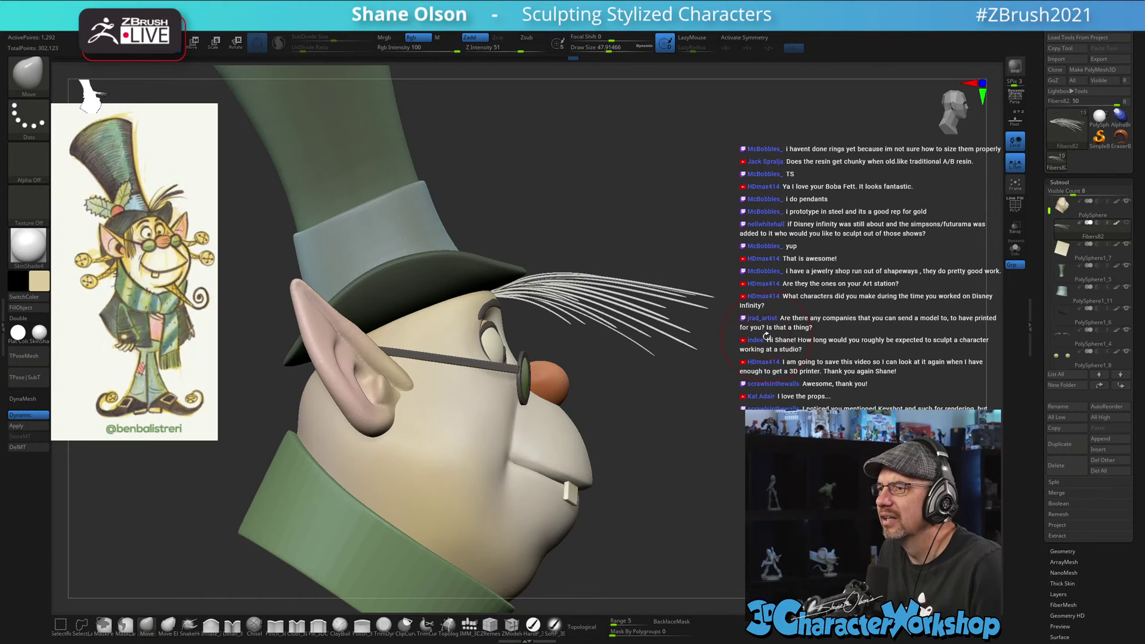
- With the Move Elastic brush at a draw size of about 106, bend the tuft's lower strands upward in side view
click(169, 626)
key(s)
drag(673, 397, 677, 397)
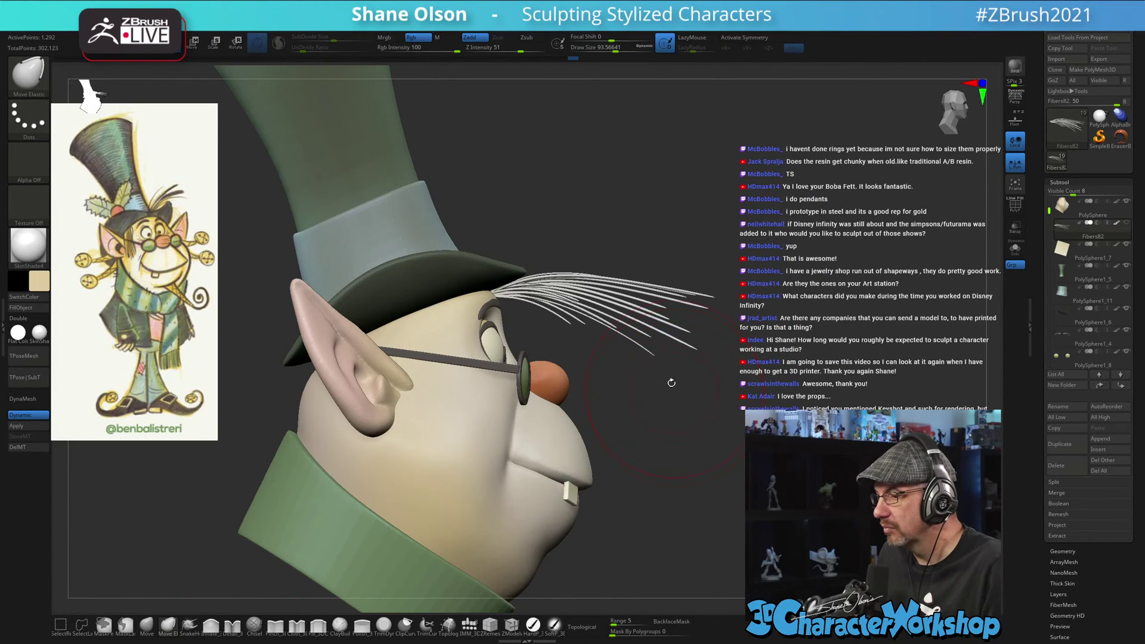
key(s)
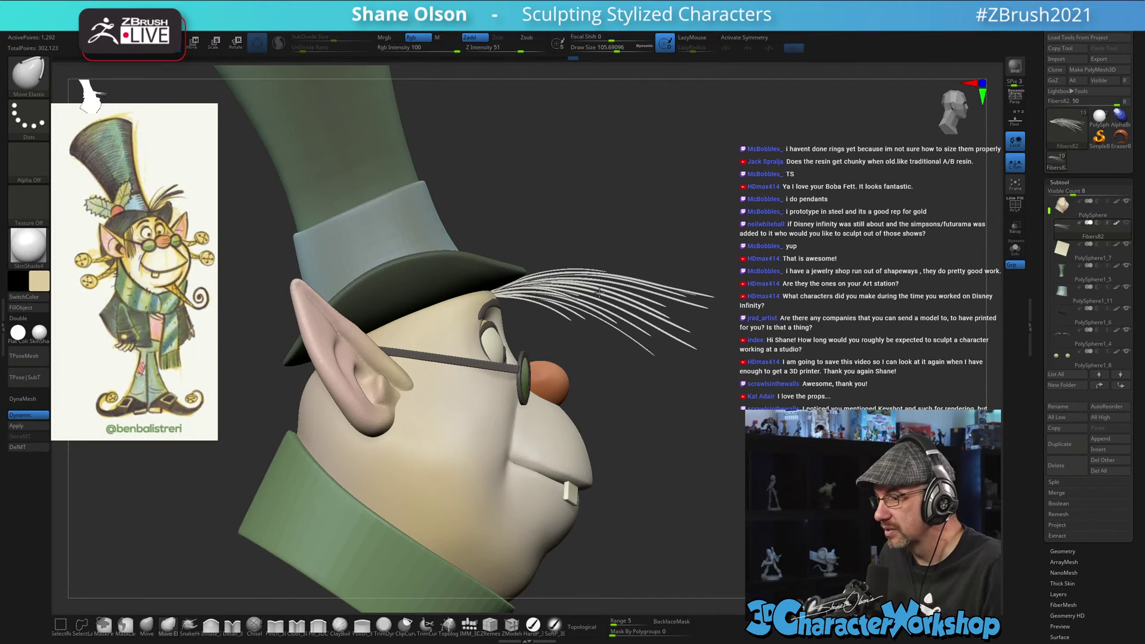
drag(616, 296, 640, 325)
drag(569, 318, 576, 313)
drag(657, 348, 664, 313)
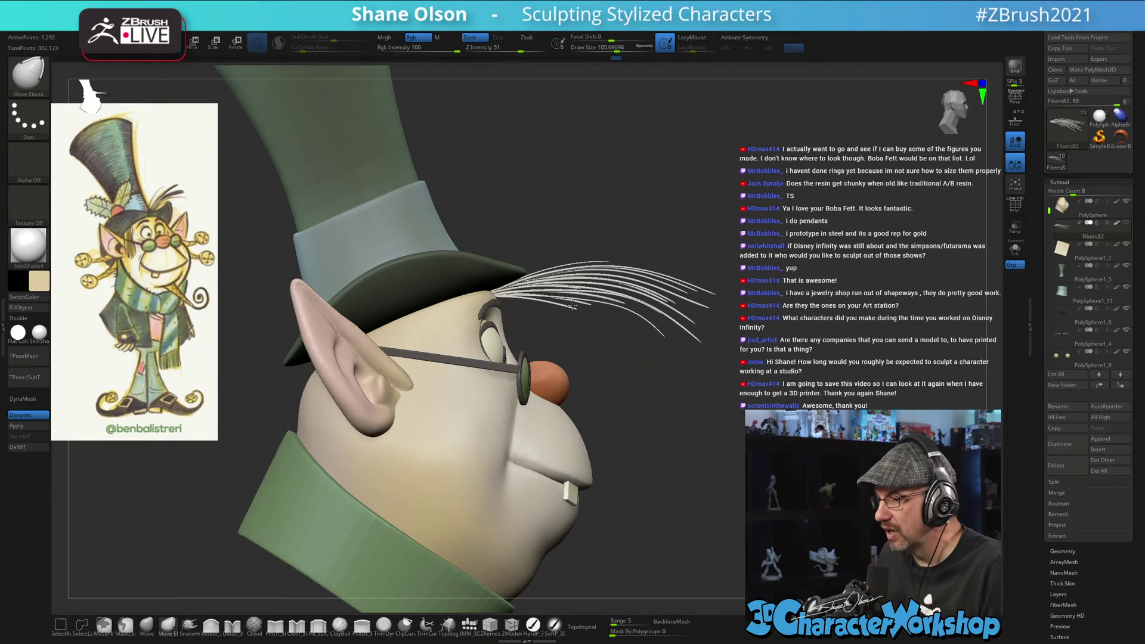
drag(572, 305, 572, 302)
- Reduce the draw size to about 50 and nudge the tips of the lowest strands
key(s)
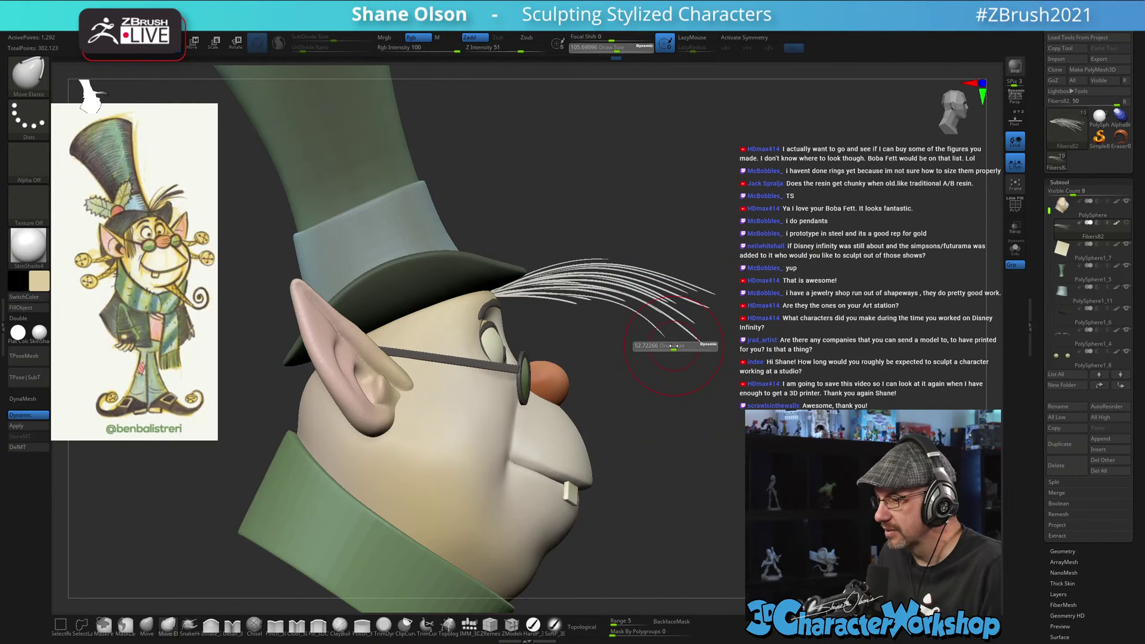
drag(672, 346, 667, 338)
mouse_move(753, 383)
mouse_down()
mouse_move(566, 390)
mouse_move(716, 400)
mouse_up()
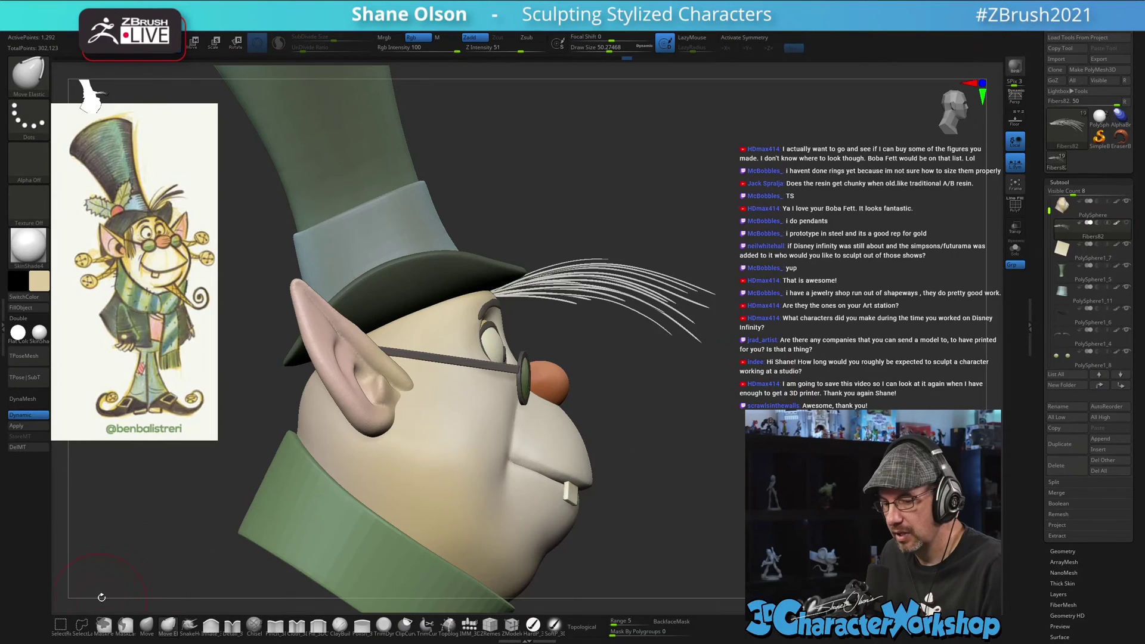
- Nudge the outer strand tips at a draw size of about 144, and reduce it to about 114 for the upper strands
key(s)
drag(659, 355, 669, 351)
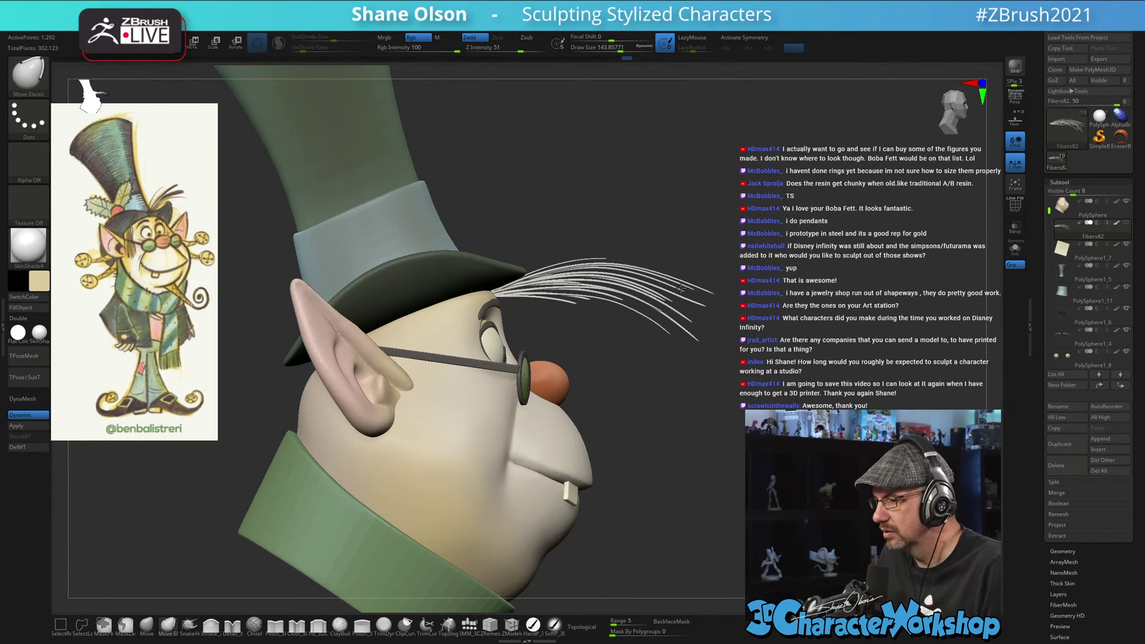
key(s)
drag(567, 253, 564, 253)
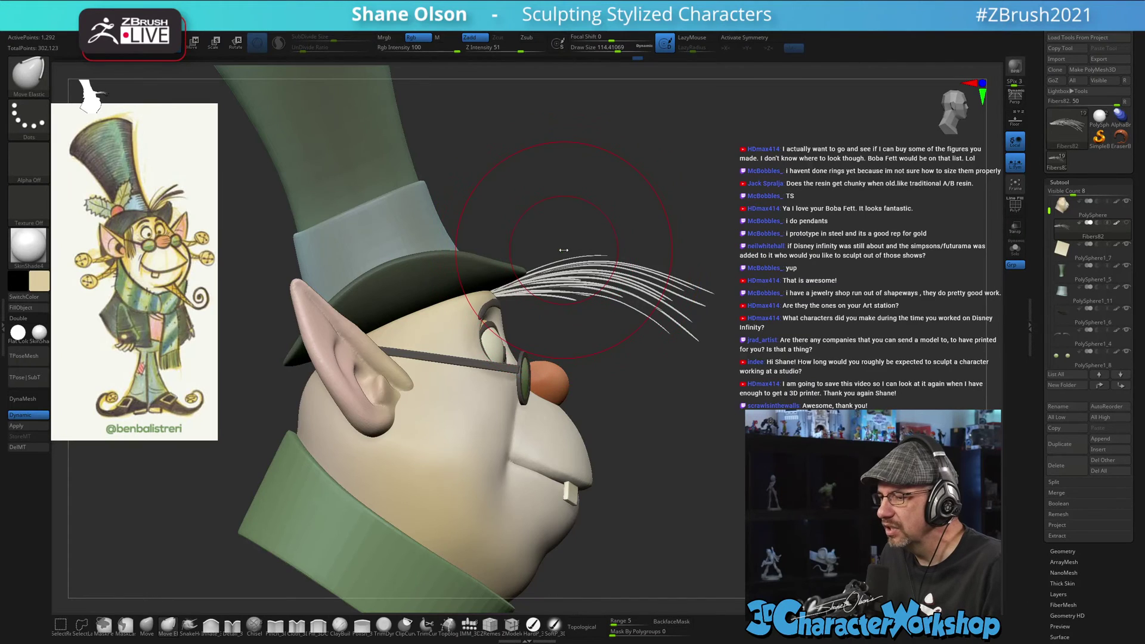
mouse_move(649, 231)
mouse_down()
mouse_move(631, 291)
mouse_move(746, 314)
mouse_move(744, 338)
mouse_up()
key(s)
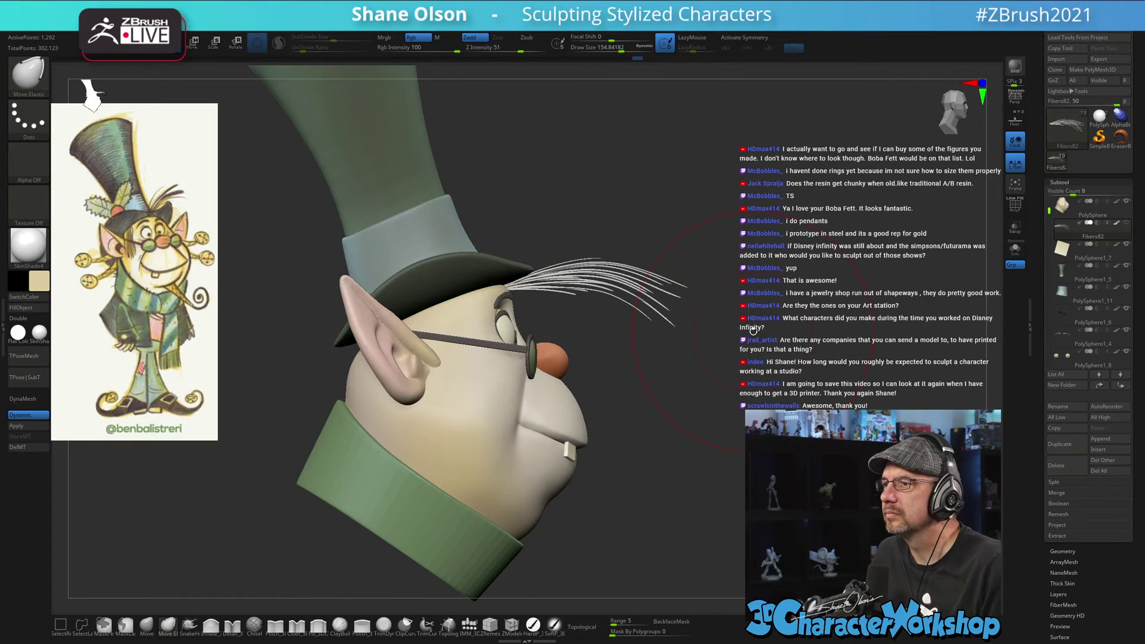
key(s)
mouse_move(760, 337)
mouse_down()
mouse_move(755, 329)
mouse_move(764, 335)
mouse_up()
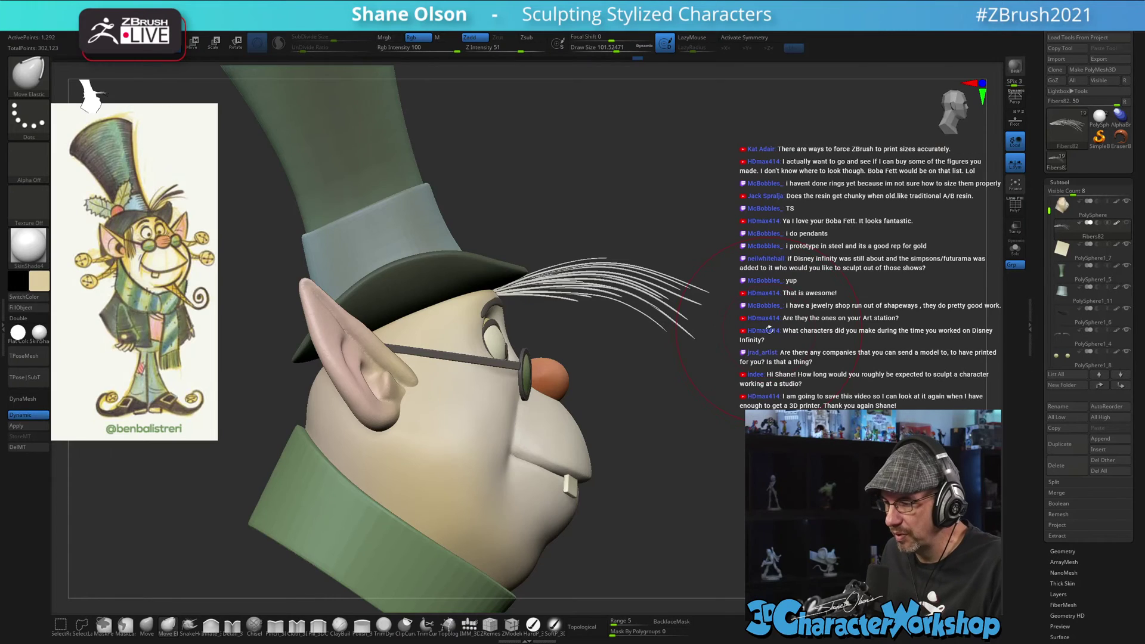
key(s)
drag(729, 386, 736, 388)
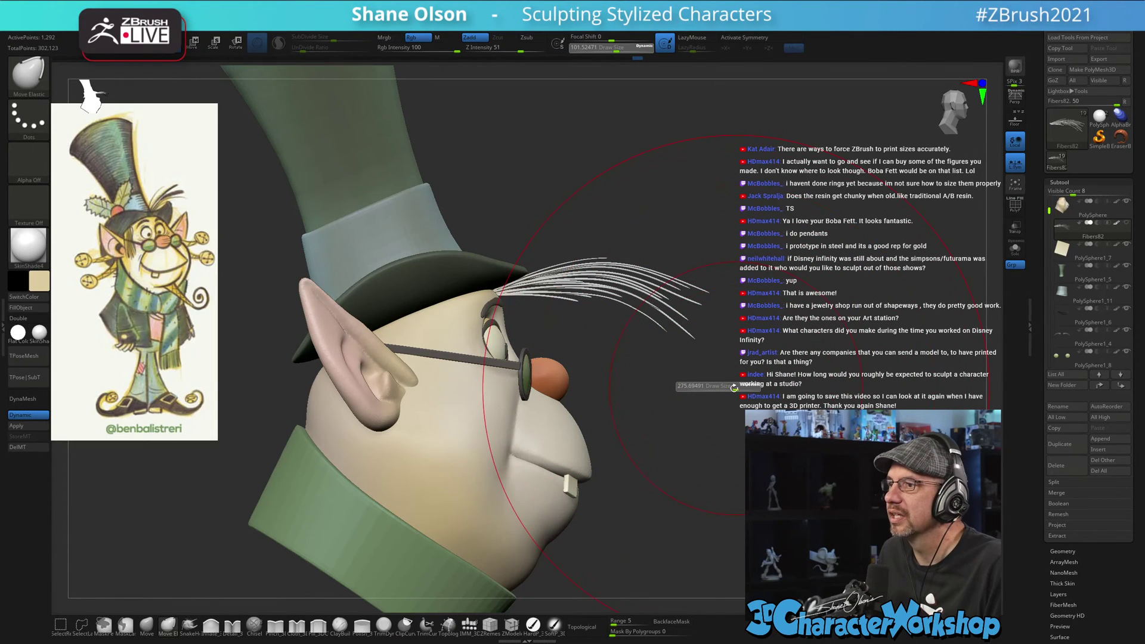
key(s)
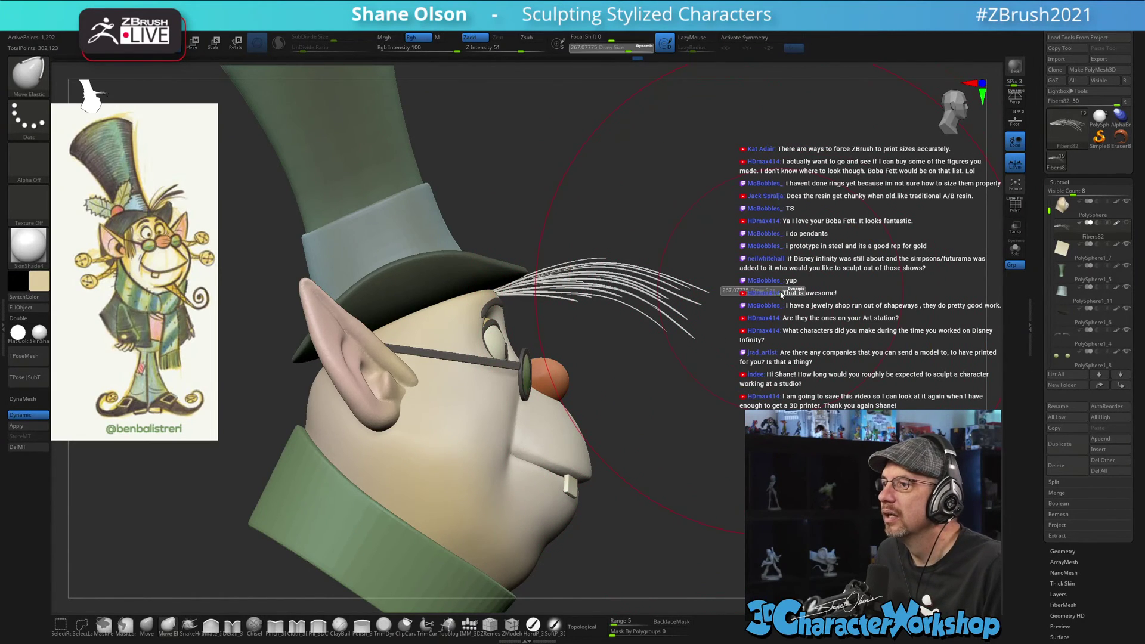
- With the Move Elastic brush, nudge the strand tips and lift the lower strands, reducing the draw size from about 259 to 139
click(779, 292)
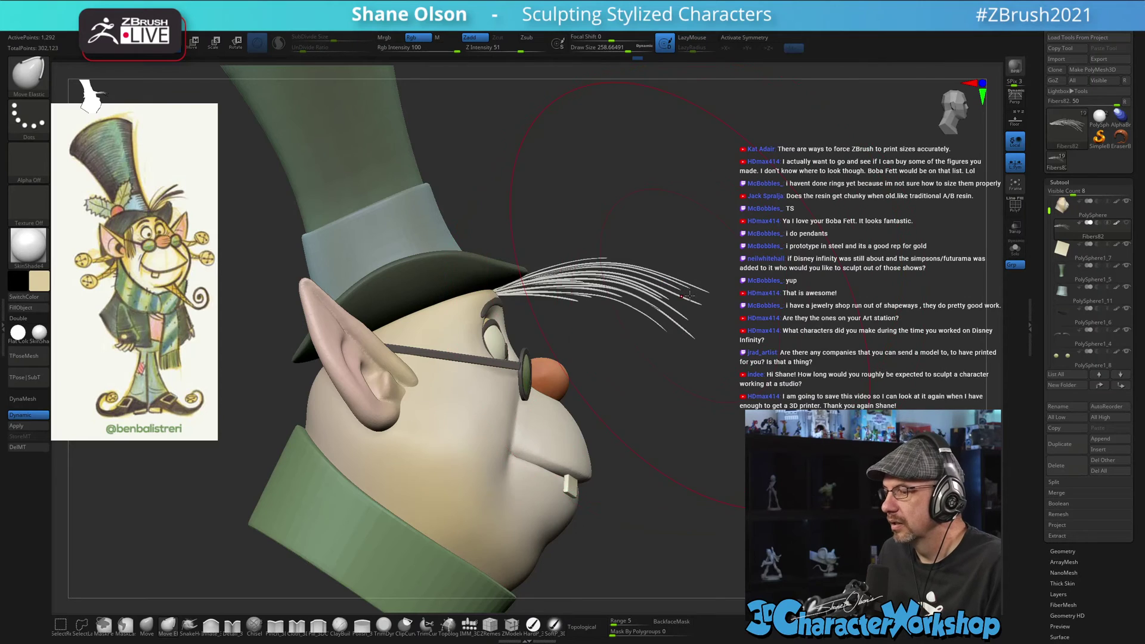
drag(705, 294, 690, 300)
key(s)
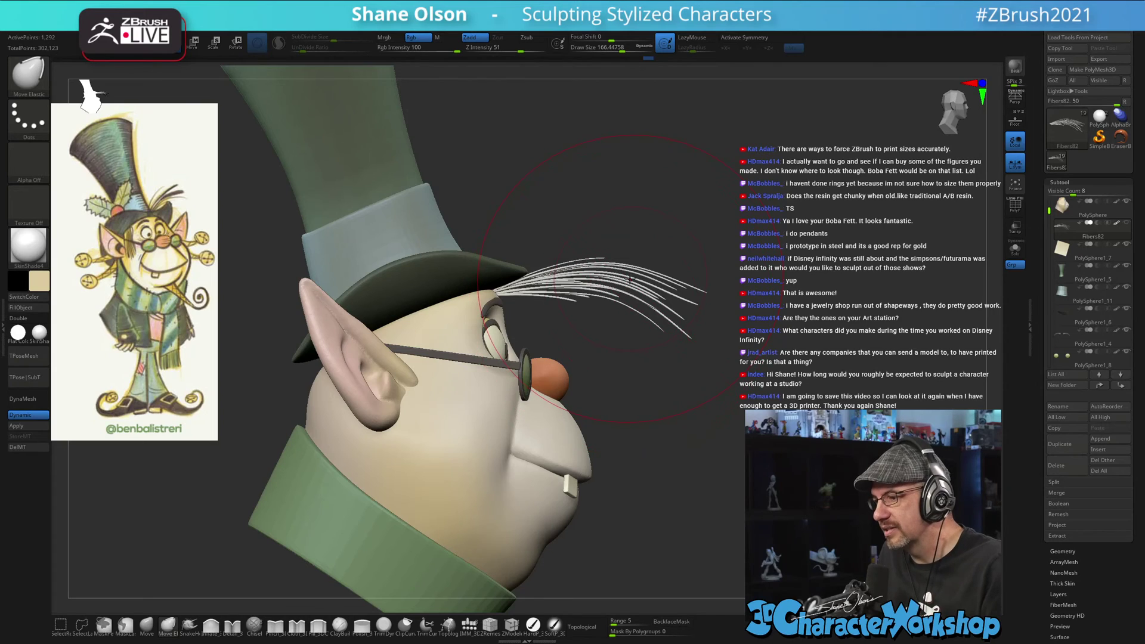
drag(634, 277, 629, 277)
key(s)
drag(737, 345, 734, 346)
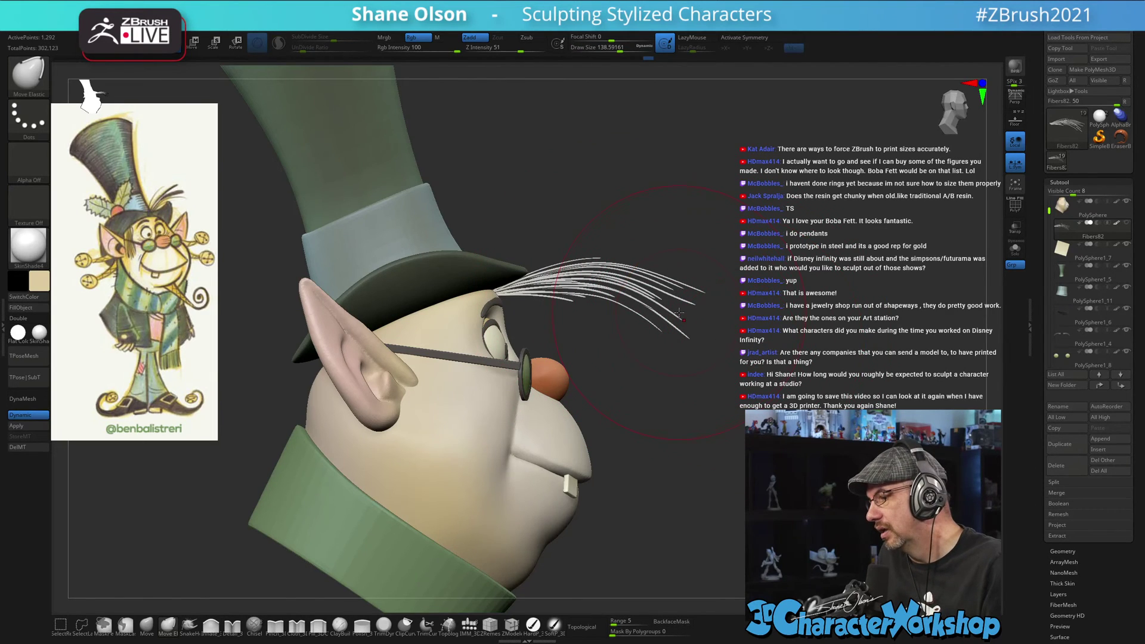
drag(671, 321, 652, 297)
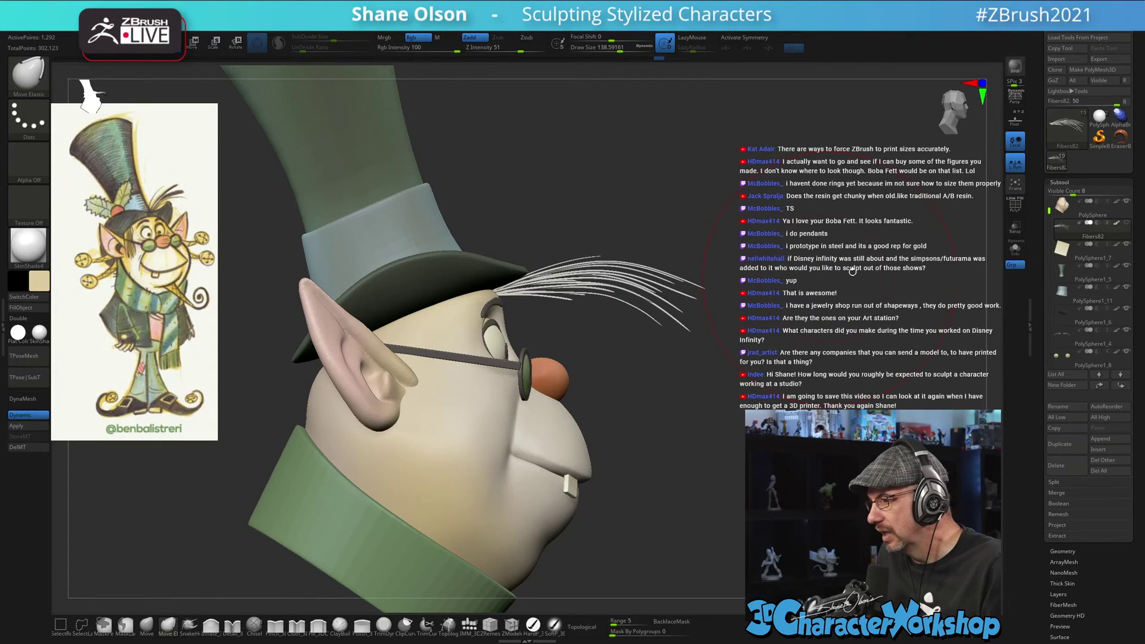
- Select the height ruler subtool to compare the character against it, and select the hat subtool
drag(1049, 211, 1046, 194)
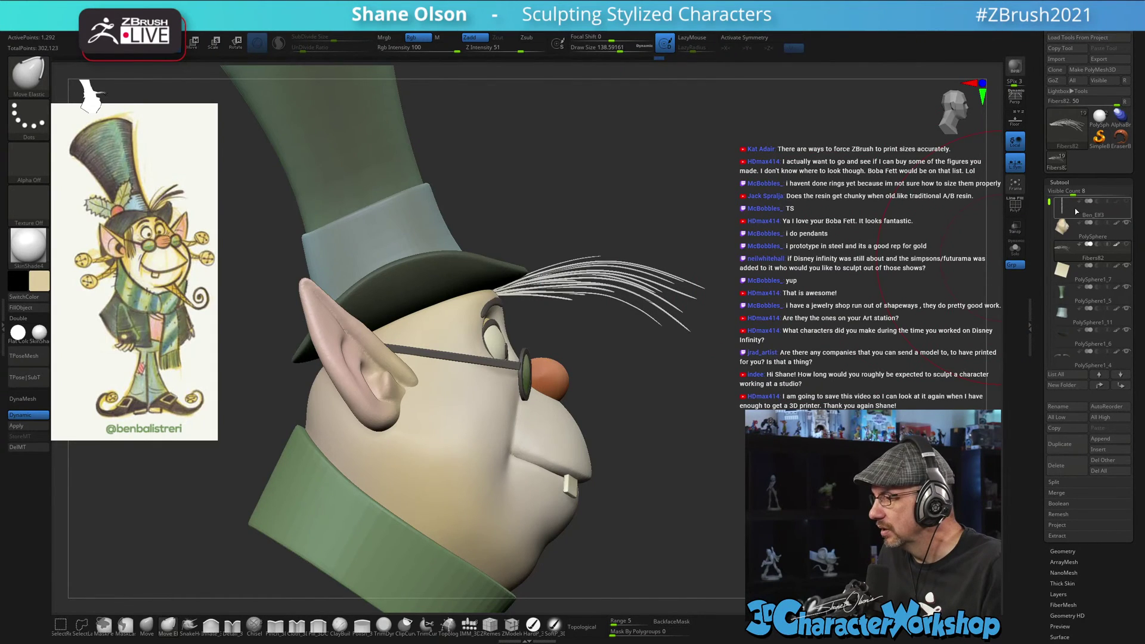
click(1064, 209)
alt+drag(877, 375, 660, 283)
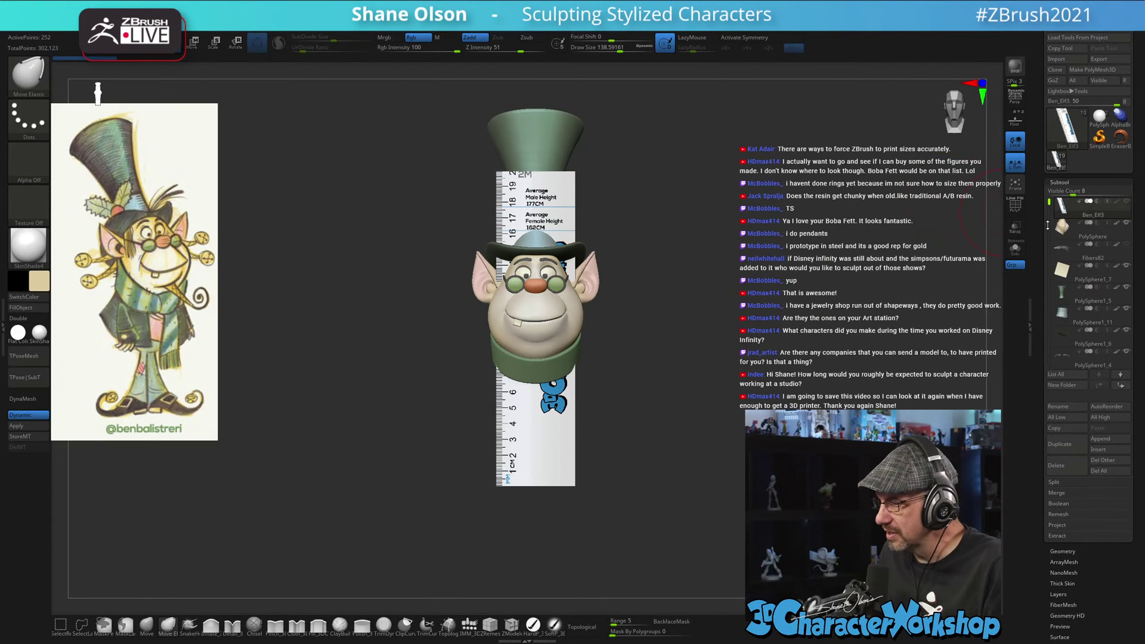
click(1062, 296)
drag(721, 300, 731, 327)
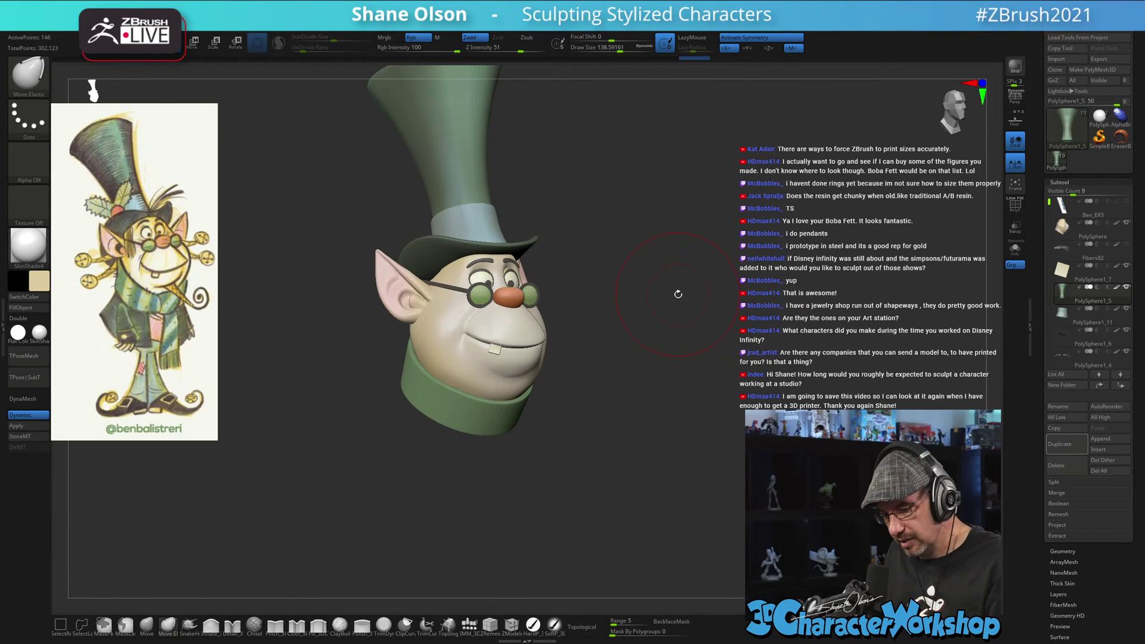
- Face the character frontally and look over the size and export settings of the 3D Print Hub plugin
mouse_move(678, 294)
alt+mouse_down()
mouse_move(718, 365)
mouse_move(682, 379)
alt+mouse_up()
key(s)
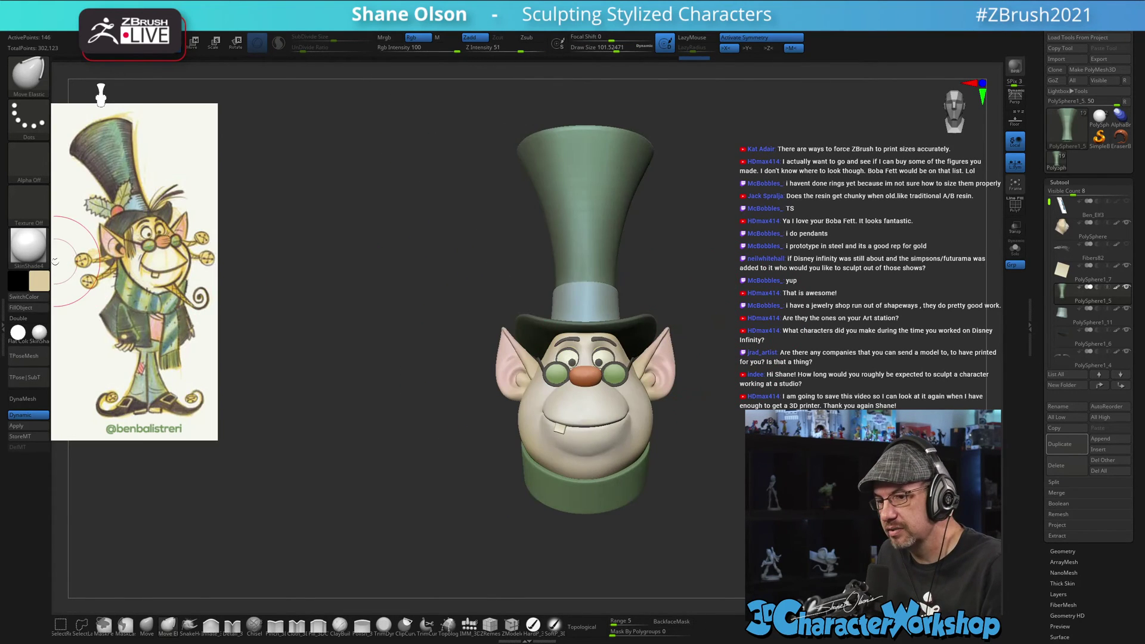
click(3, 324)
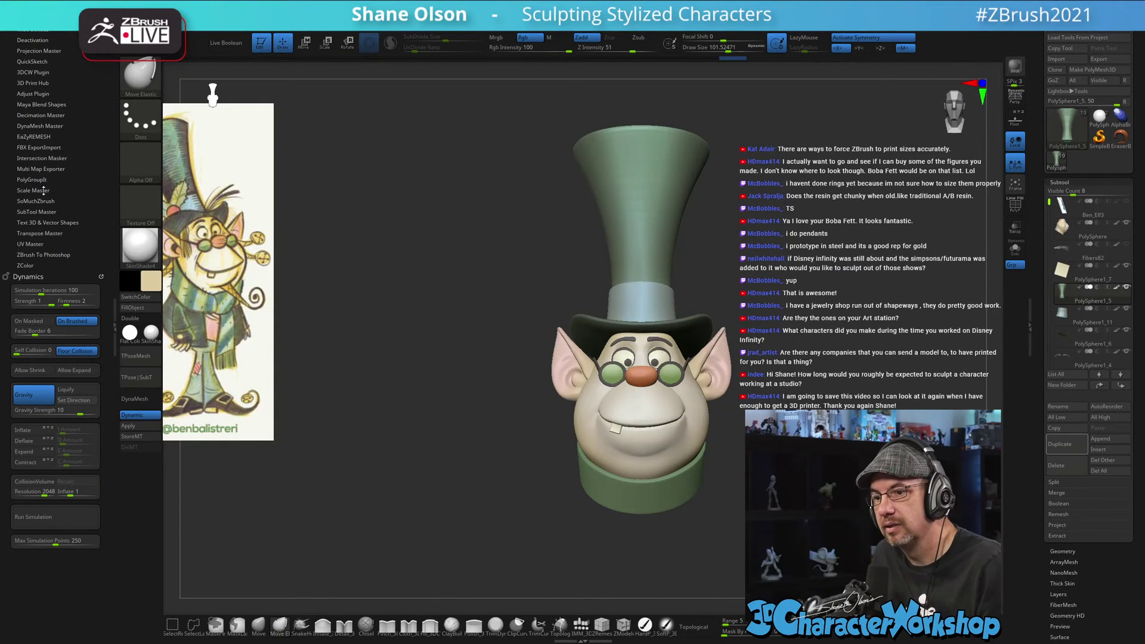
click(43, 83)
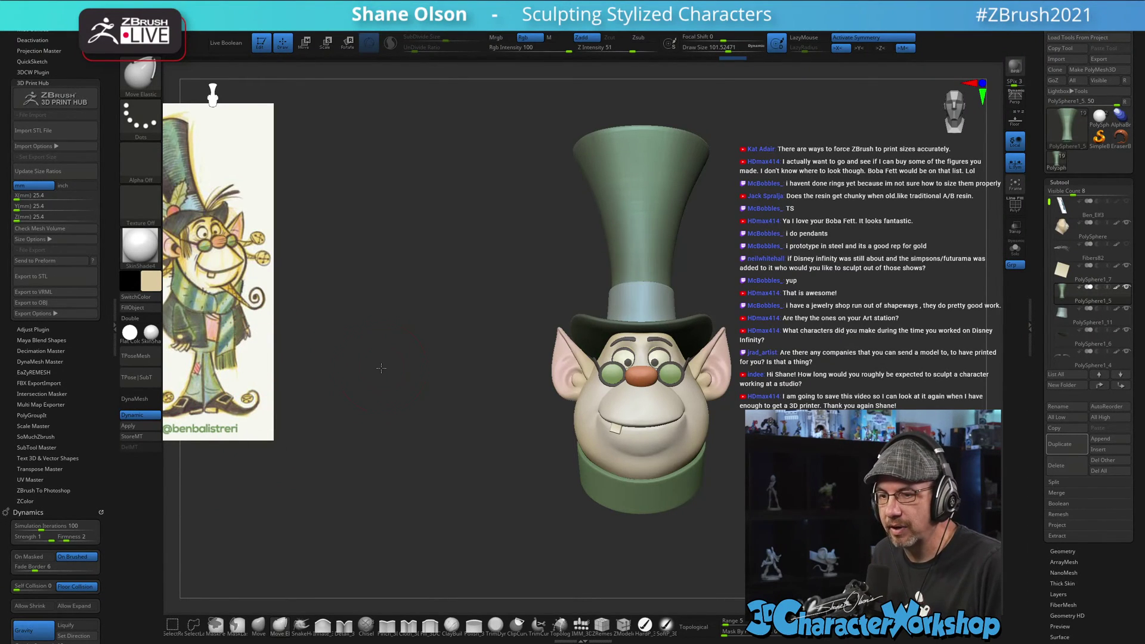
alt+drag(378, 370, 362, 356)
click(114, 326)
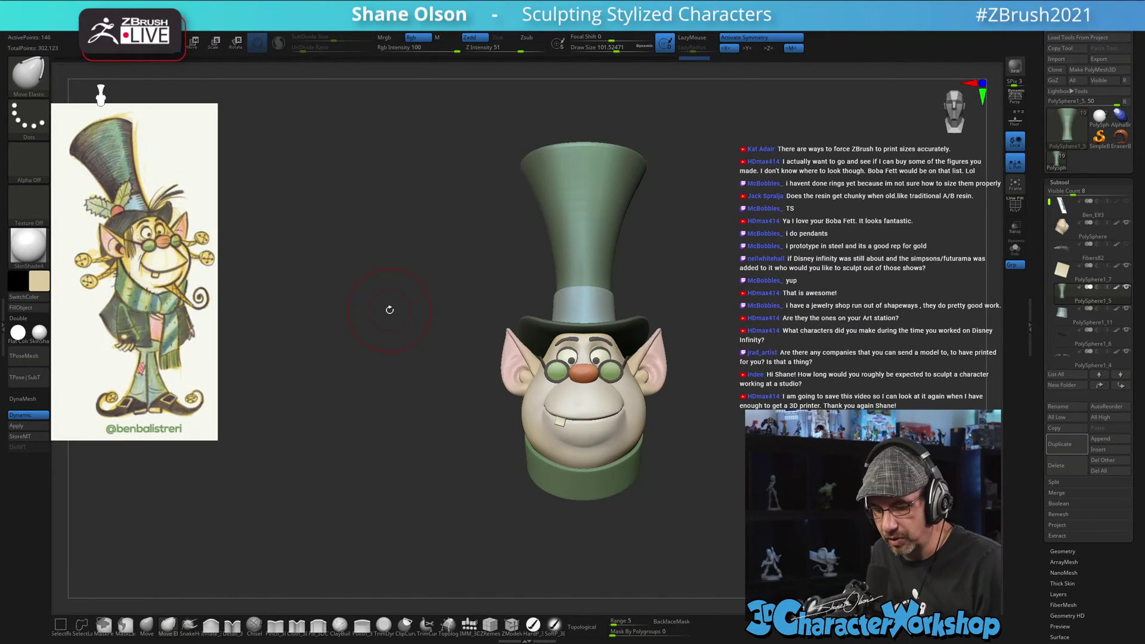
- Make the hair strand subtool visible again and frame the head in three-quarter view
mouse_move(412, 306)
mouse_down()
mouse_move(771, 275)
mouse_move(645, 319)
mouse_move(654, 332)
mouse_up()
key(s)
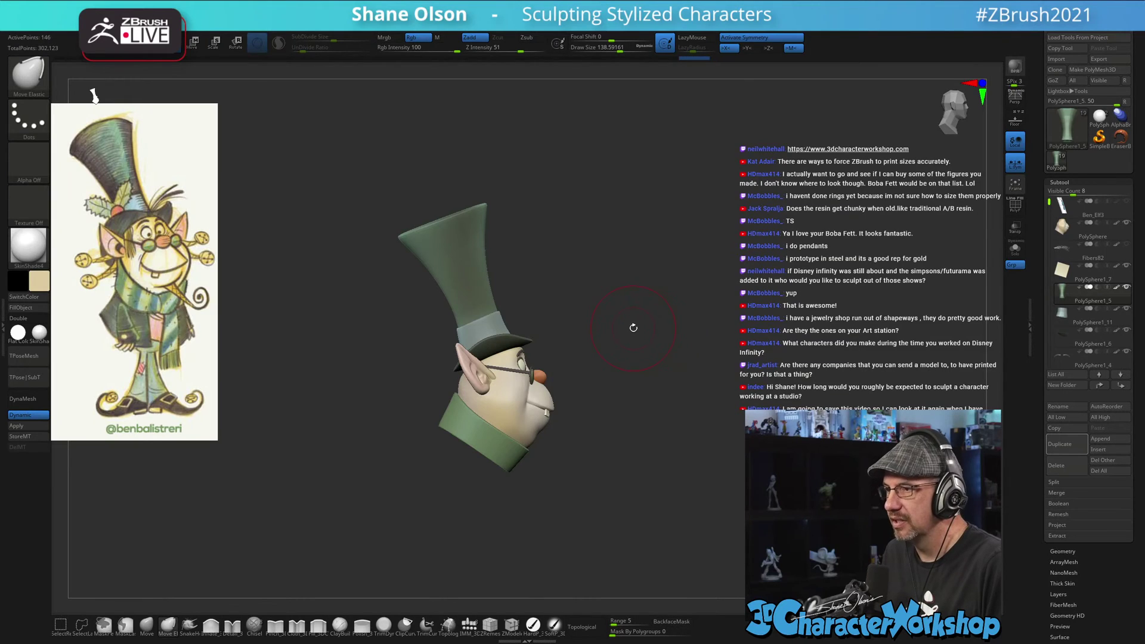
key(s)
click(636, 332)
mouse_move(641, 328)
alt+mouse_down()
mouse_move(656, 351)
mouse_move(745, 388)
mouse_move(864, 381)
alt+mouse_up()
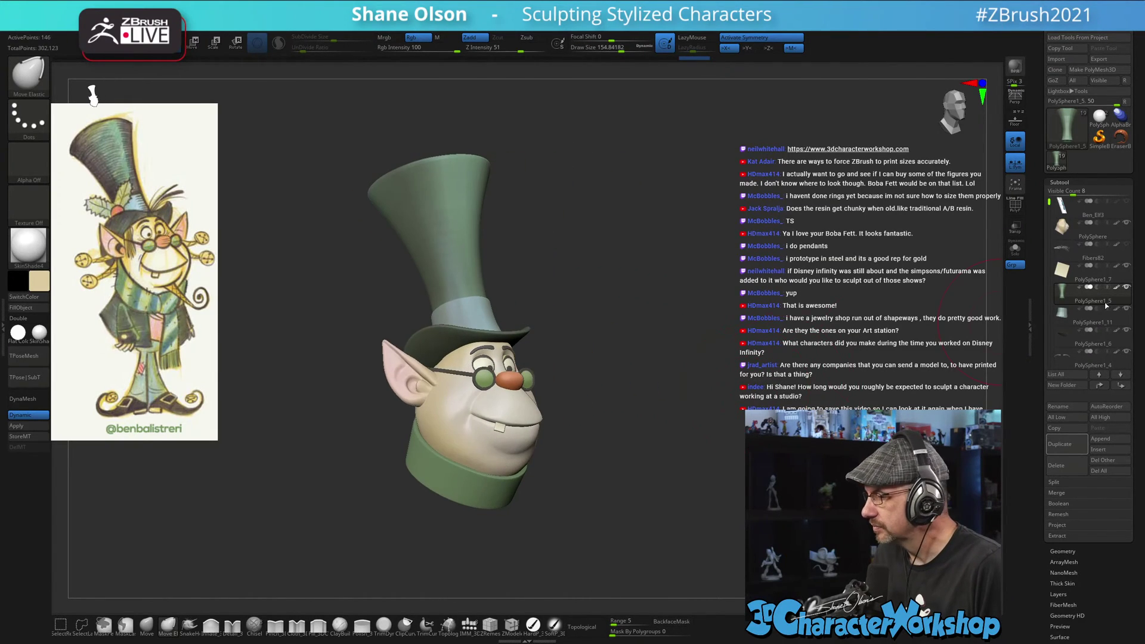
click(1126, 244)
mouse_move(854, 310)
mouse_down()
mouse_move(680, 379)
mouse_move(727, 335)
mouse_up()
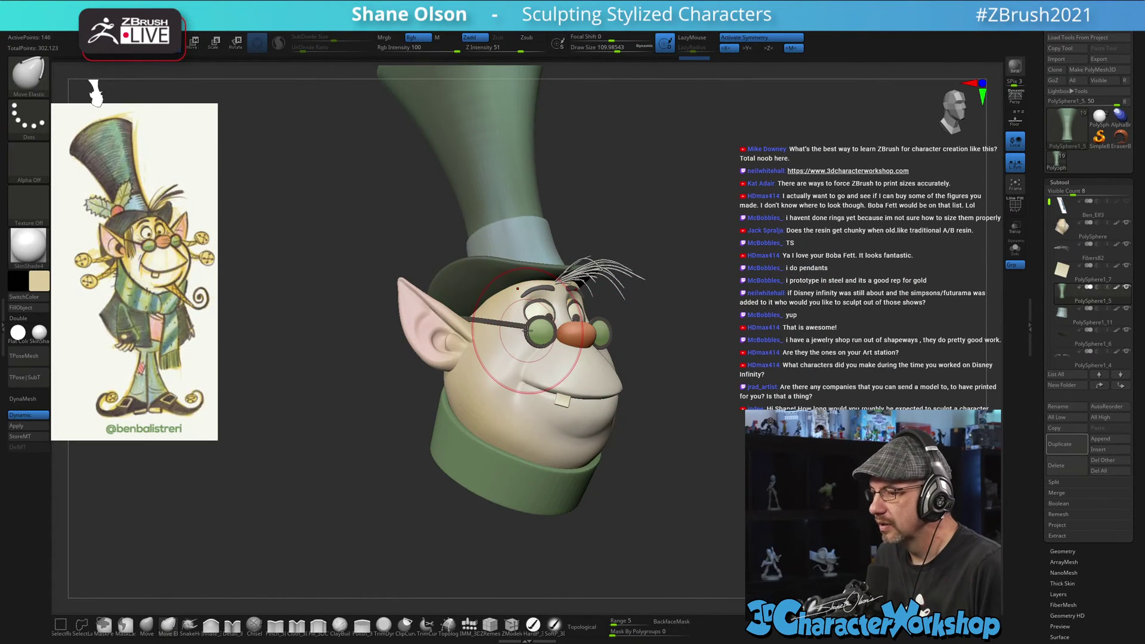
- Sample a dark brown colour from the model and fill the hair strand subtool with it
key(c)
click(533, 624)
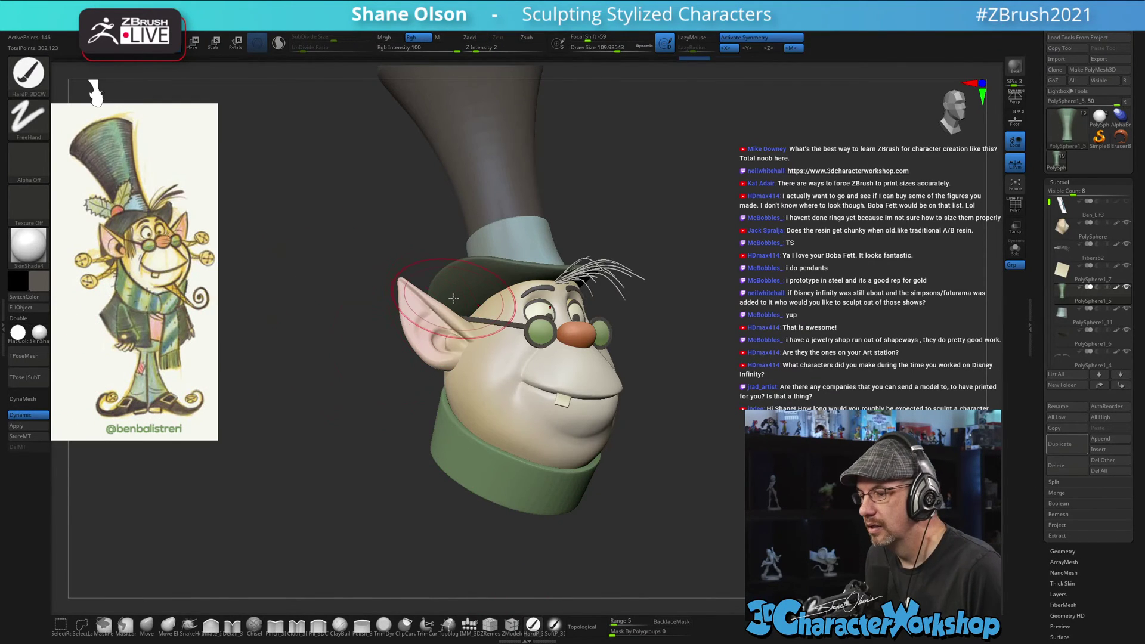
key(ctrl+z)
alt+click(587, 272)
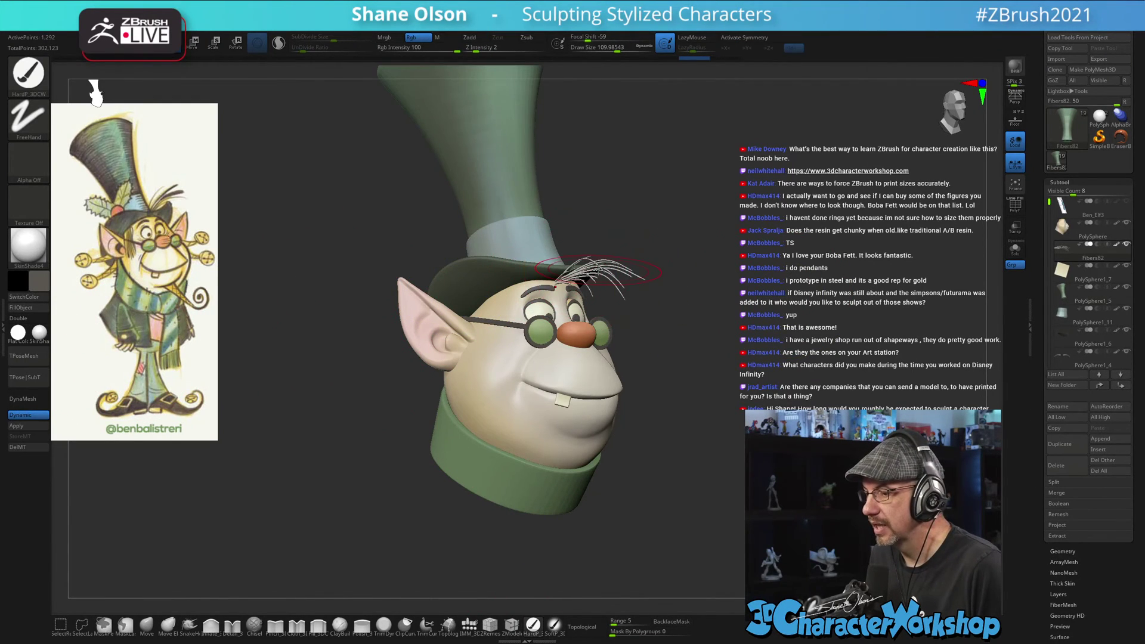
key(shift+f)
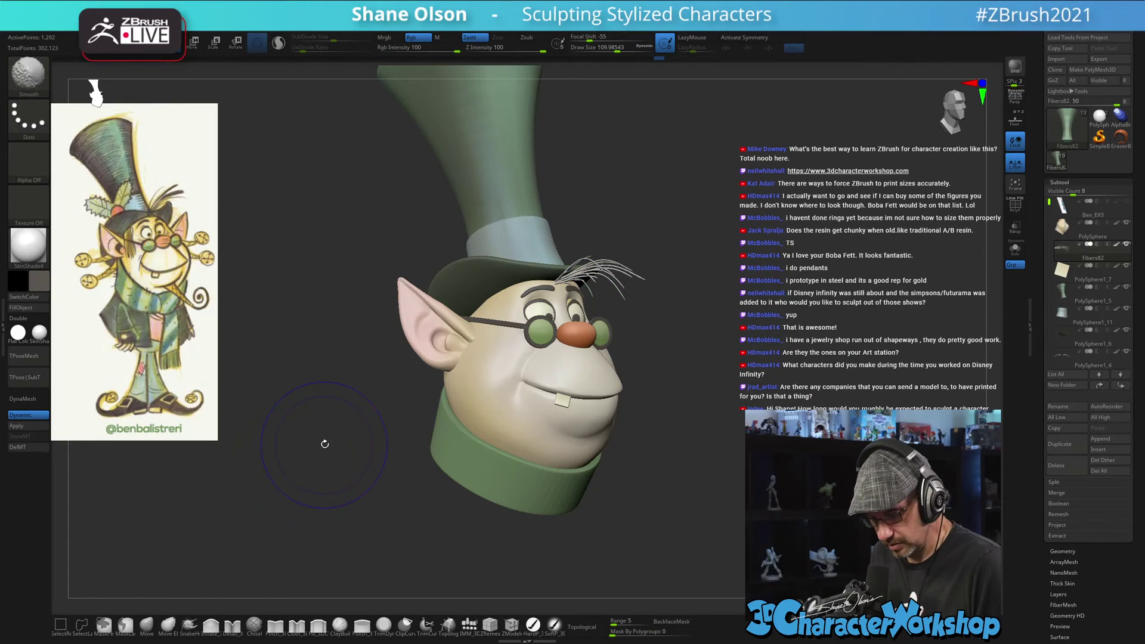
click(21, 307)
- With the Move brush at a draw size of about 192, push the middle of the tuft slightly back and up in side view
mouse_move(721, 377)
mouse_down()
mouse_move(835, 372)
mouse_move(790, 360)
mouse_move(773, 373)
mouse_move(772, 350)
mouse_move(816, 360)
mouse_move(814, 372)
mouse_up()
key(s)
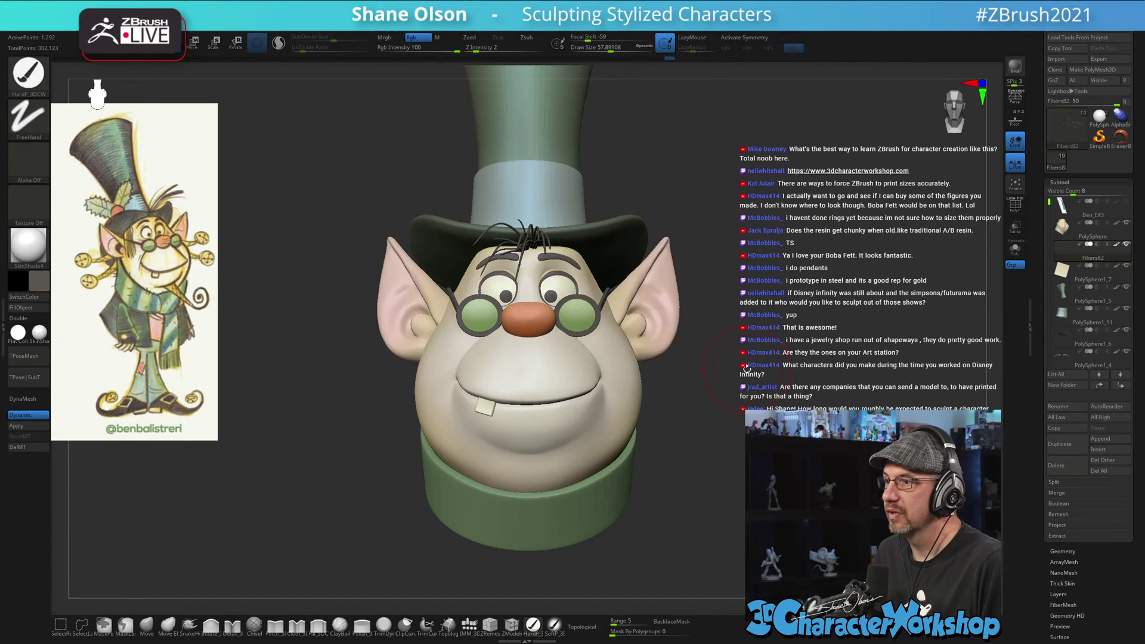
key(s)
mouse_move(749, 369)
mouse_down()
mouse_move(771, 367)
mouse_move(671, 319)
mouse_up()
key(s)
key(s)
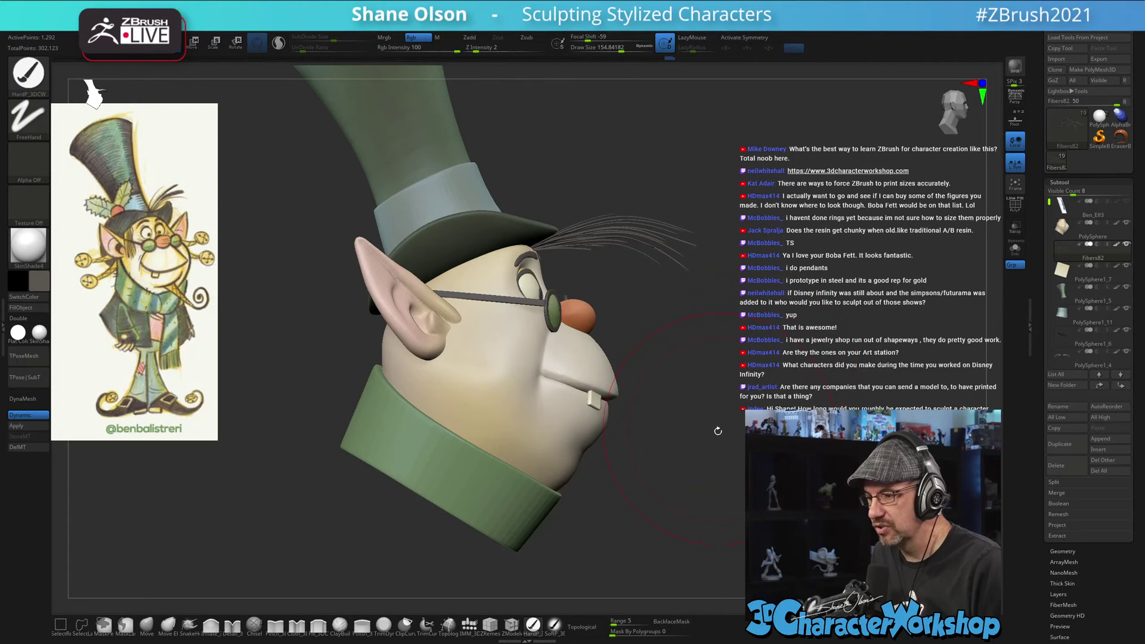
drag(718, 431, 735, 432)
click(147, 625)
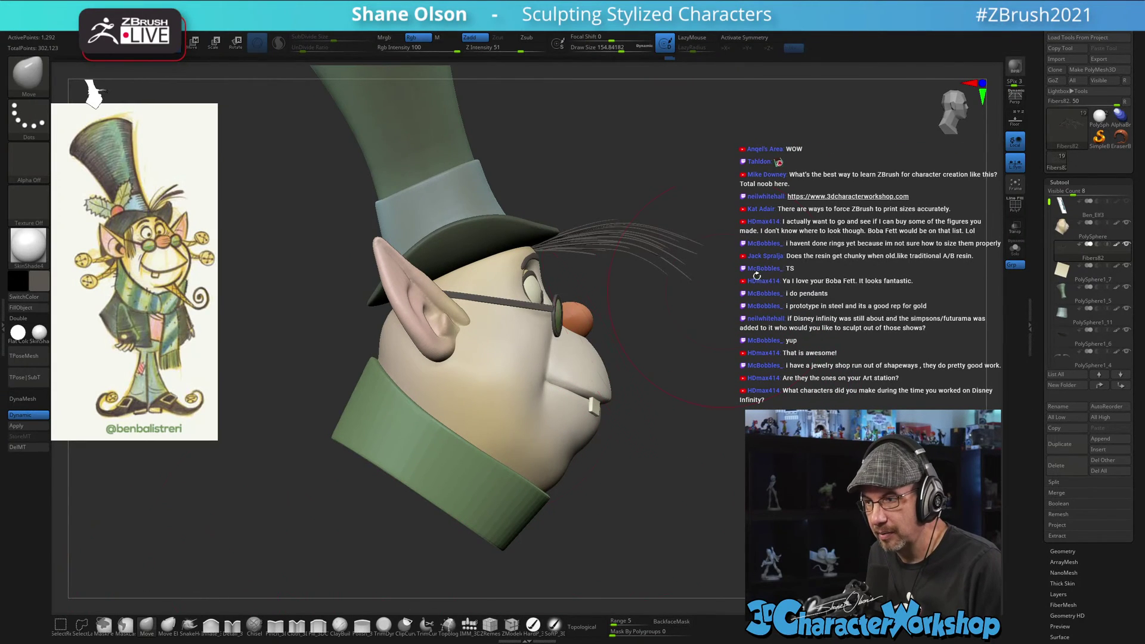
key(s)
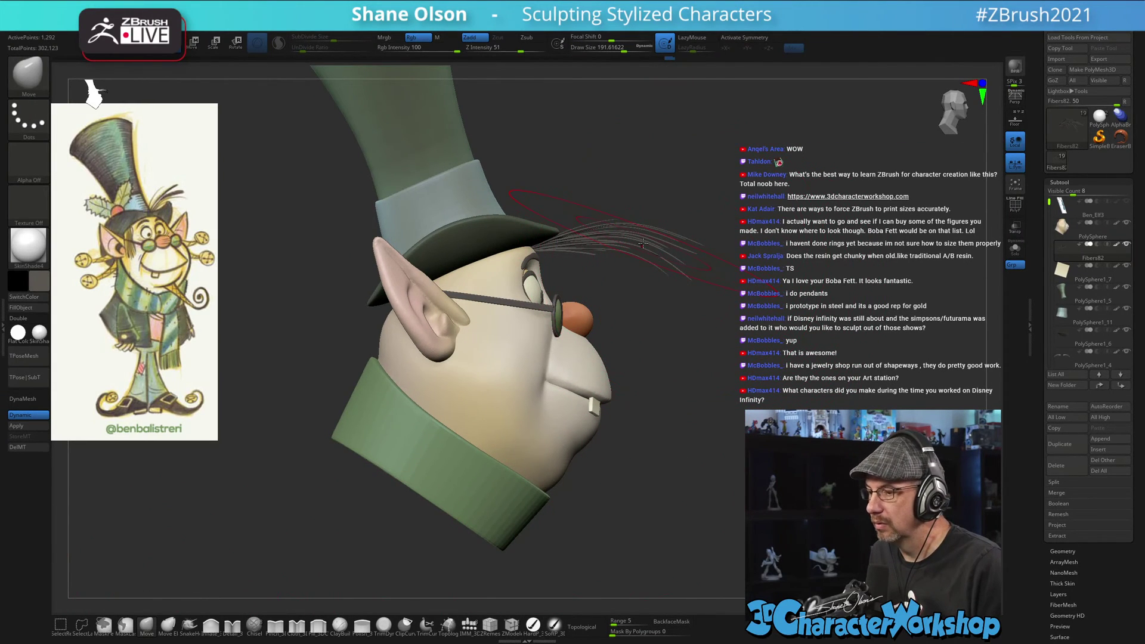
drag(644, 244, 625, 236)
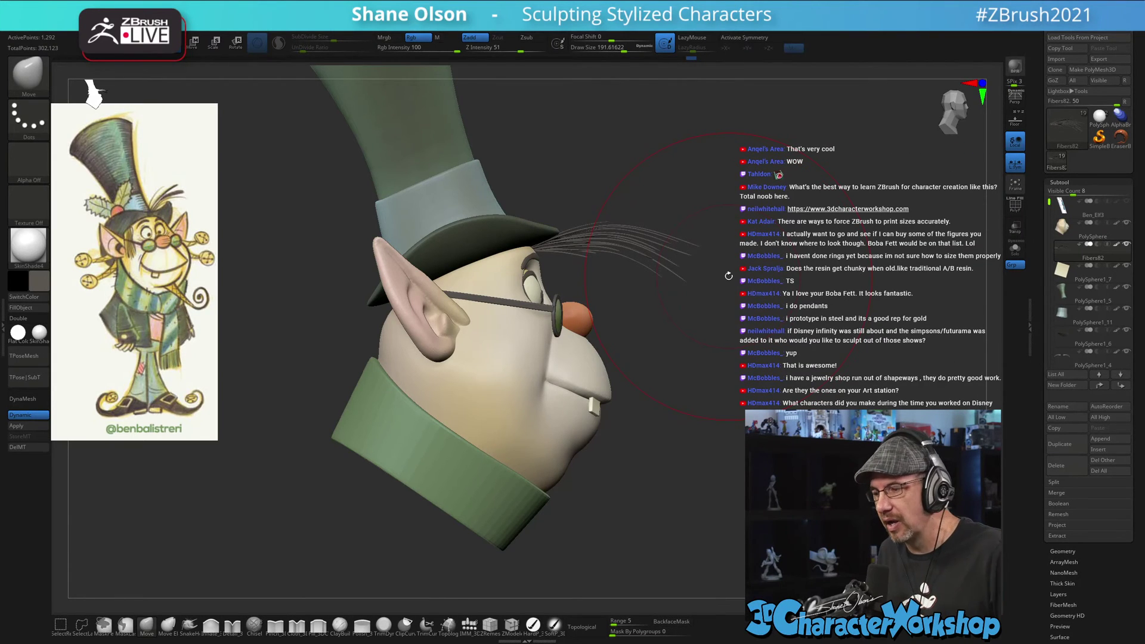
- Check the tuft from three-quarter and side views, select the head subtool, and briefly toggle its wireframe at a draw size of about 83
key(s)
mouse_move(816, 399)
mouse_down()
mouse_move(632, 408)
mouse_move(806, 406)
mouse_up()
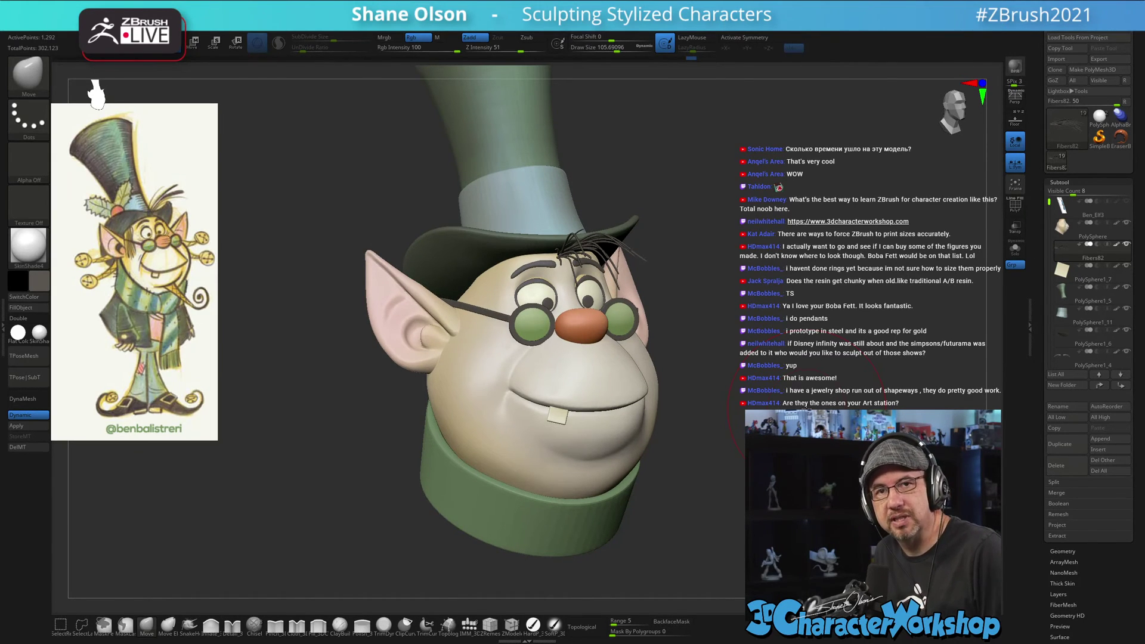
key(s)
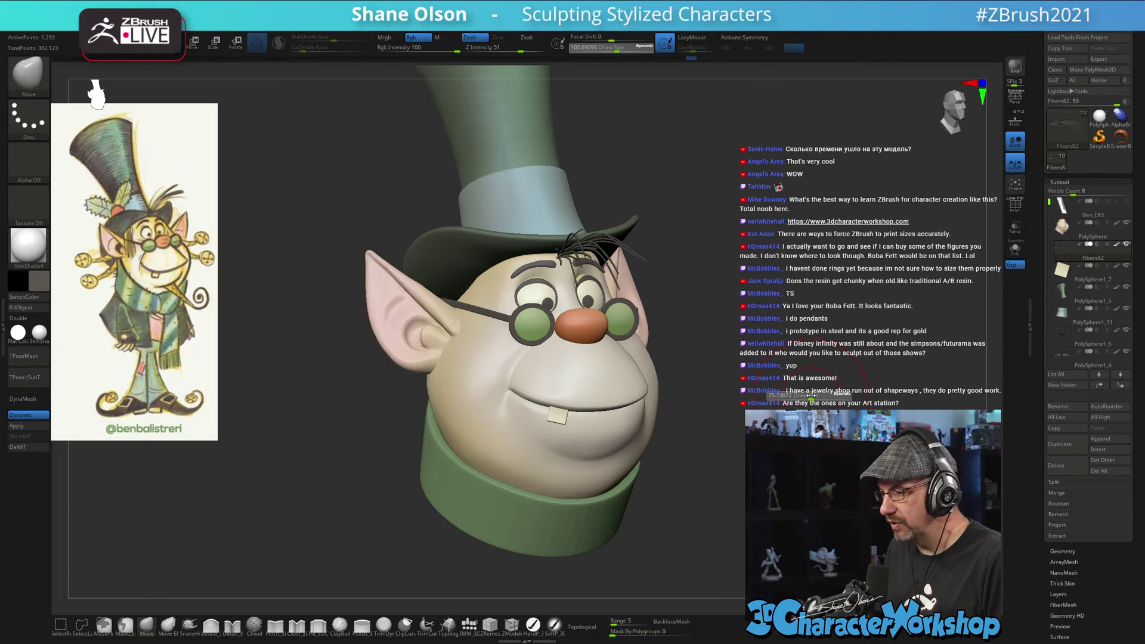
drag(811, 395, 811, 392)
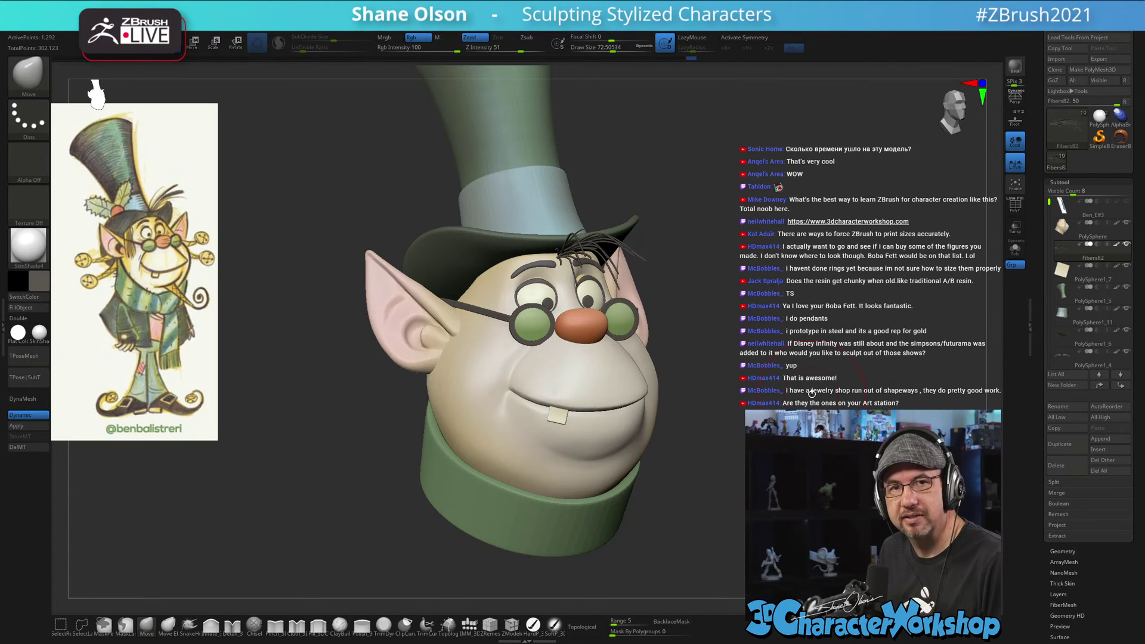
mouse_move(661, 402)
mouse_down()
mouse_move(822, 382)
mouse_move(751, 391)
mouse_move(691, 369)
mouse_move(690, 331)
mouse_up()
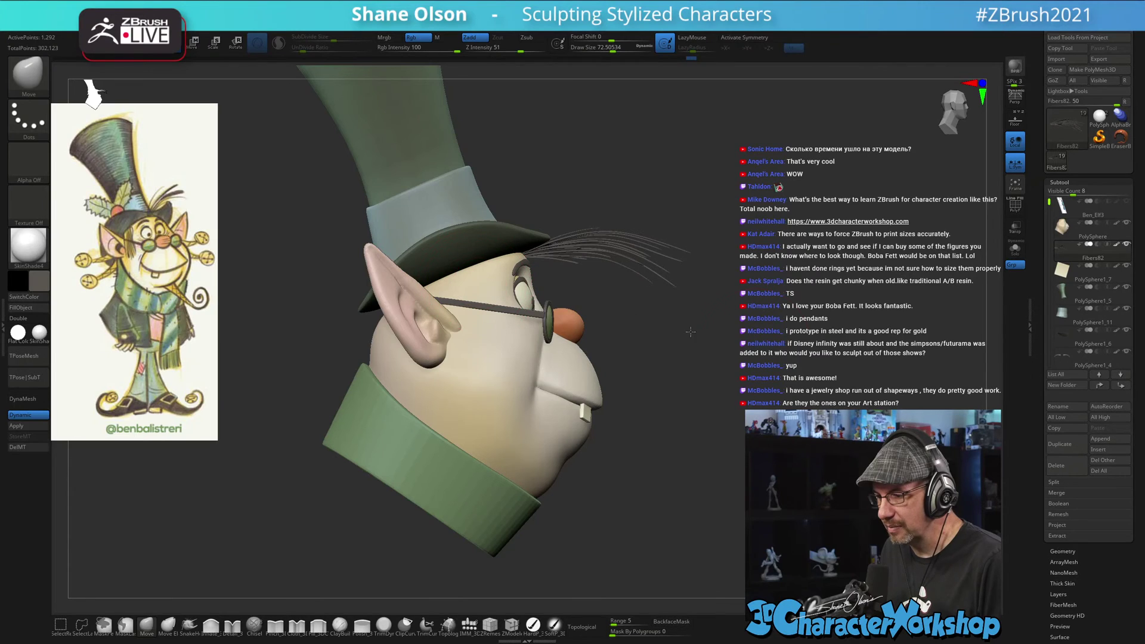
key(Up)
key(s)
drag(770, 373, 775, 373)
mouse_move(821, 323)
mouse_down()
mouse_move(724, 334)
mouse_move(821, 328)
mouse_up()
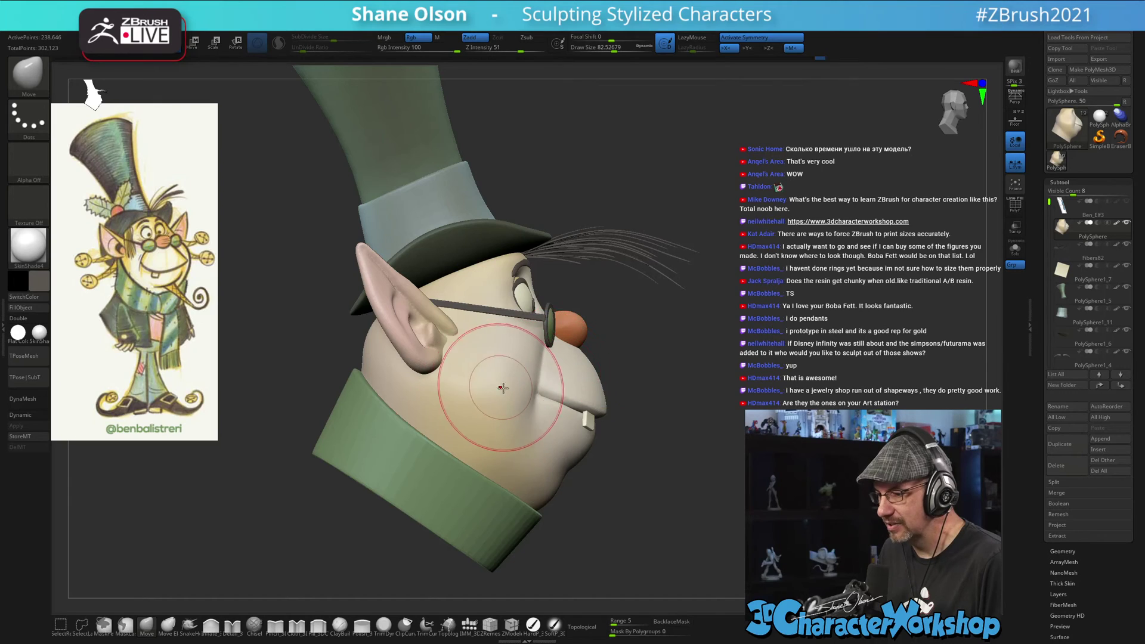
key(shift)
key(shift+f)
key(shift+f)
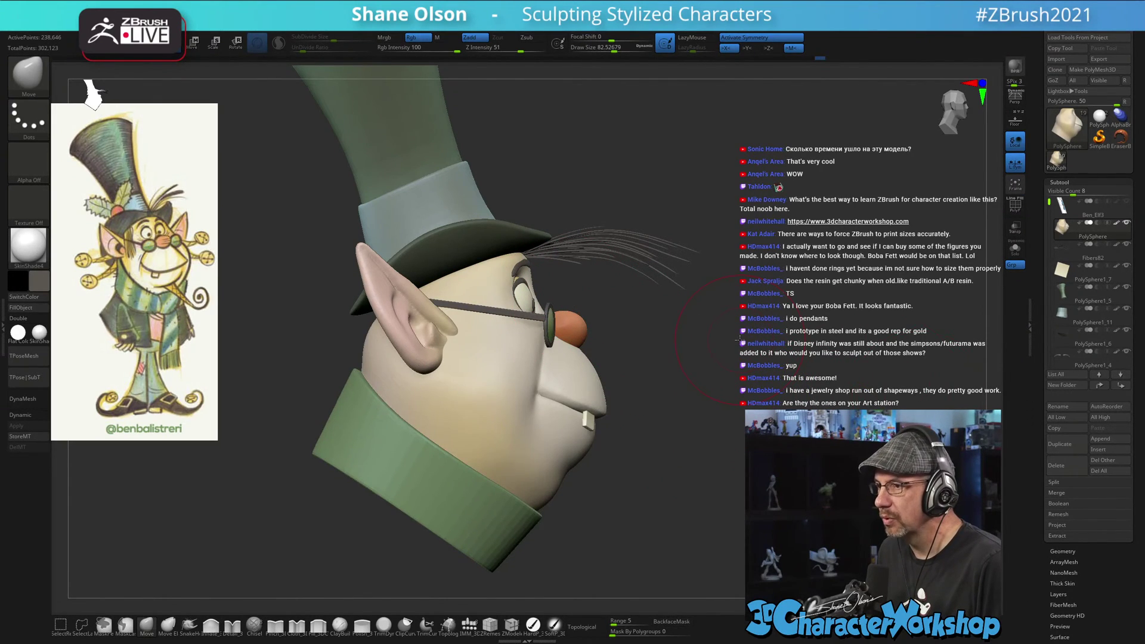
- At a draw size of about 13, paint a mask patch on the head's temple under the hat brim, clearing the first attempt and repainting it
mouse_move(739, 340)
alt+mouse_down()
mouse_move(754, 358)
mouse_move(783, 339)
mouse_move(731, 365)
mouse_move(738, 354)
alt+mouse_up()
key(s)
key(s)
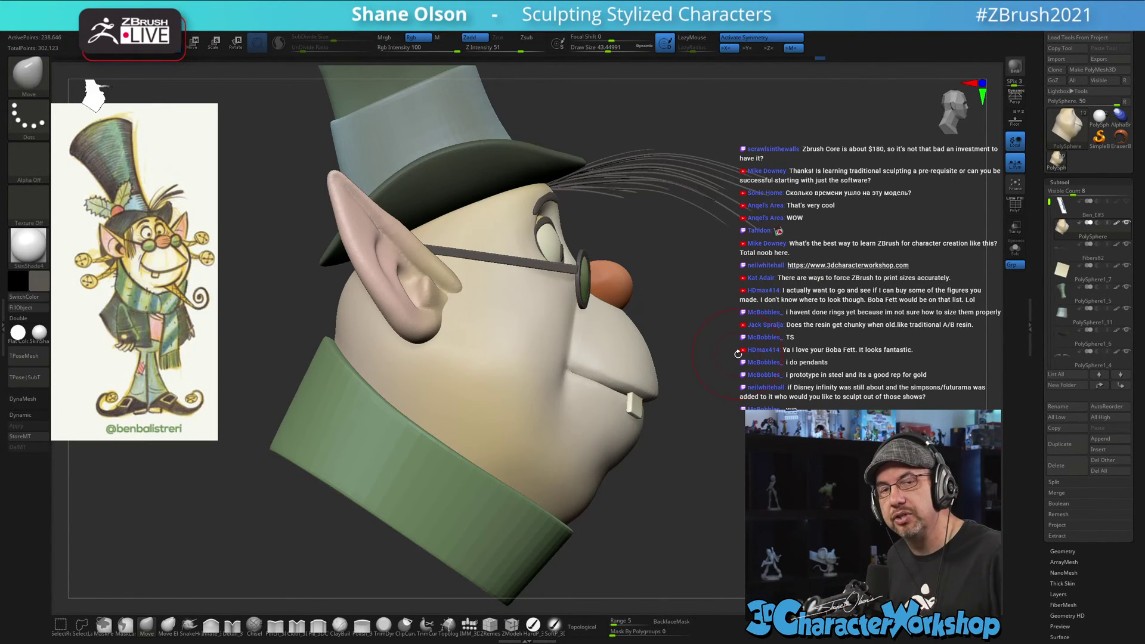
mouse_move(717, 452)
mouse_down()
mouse_move(584, 429)
mouse_move(730, 421)
mouse_up()
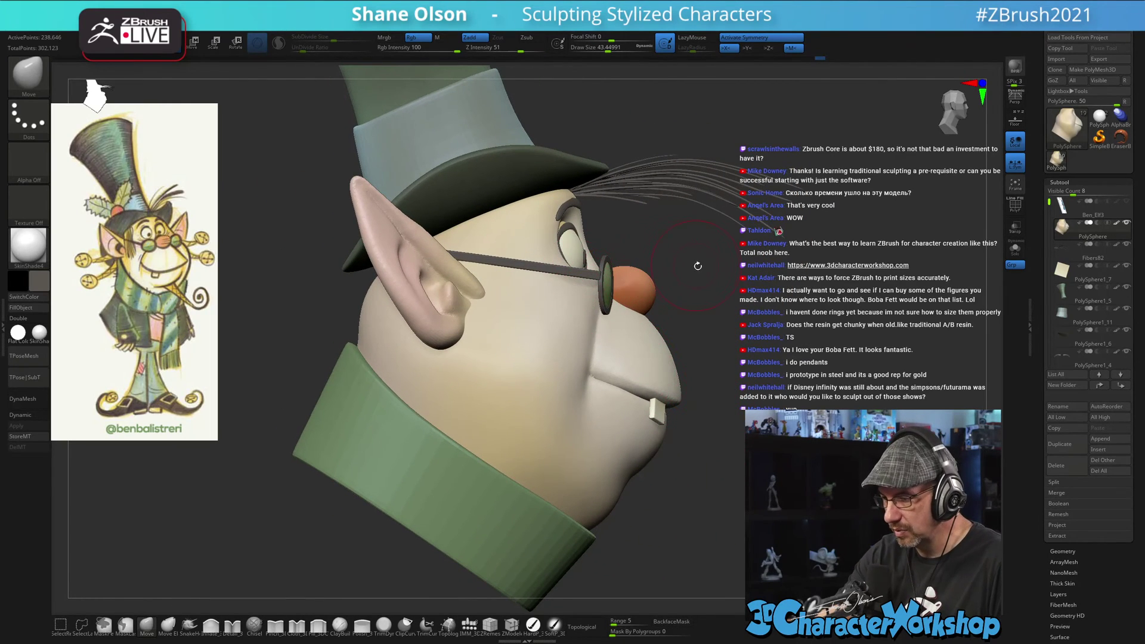
key(s)
drag(697, 269, 718, 268)
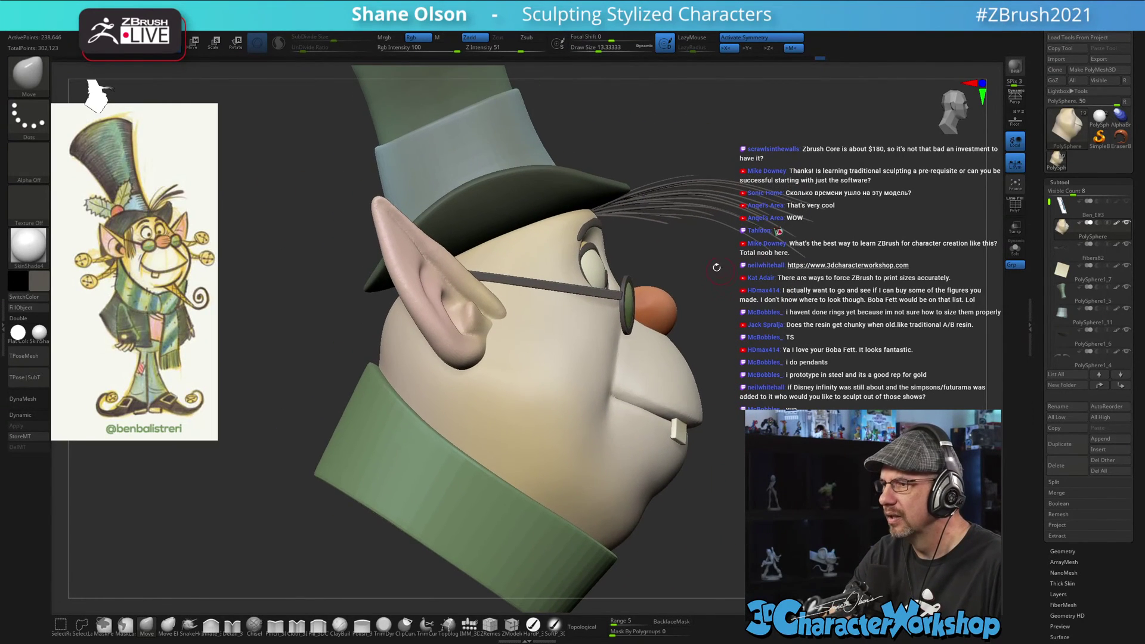
alt+right_drag(526, 219, 523, 204)
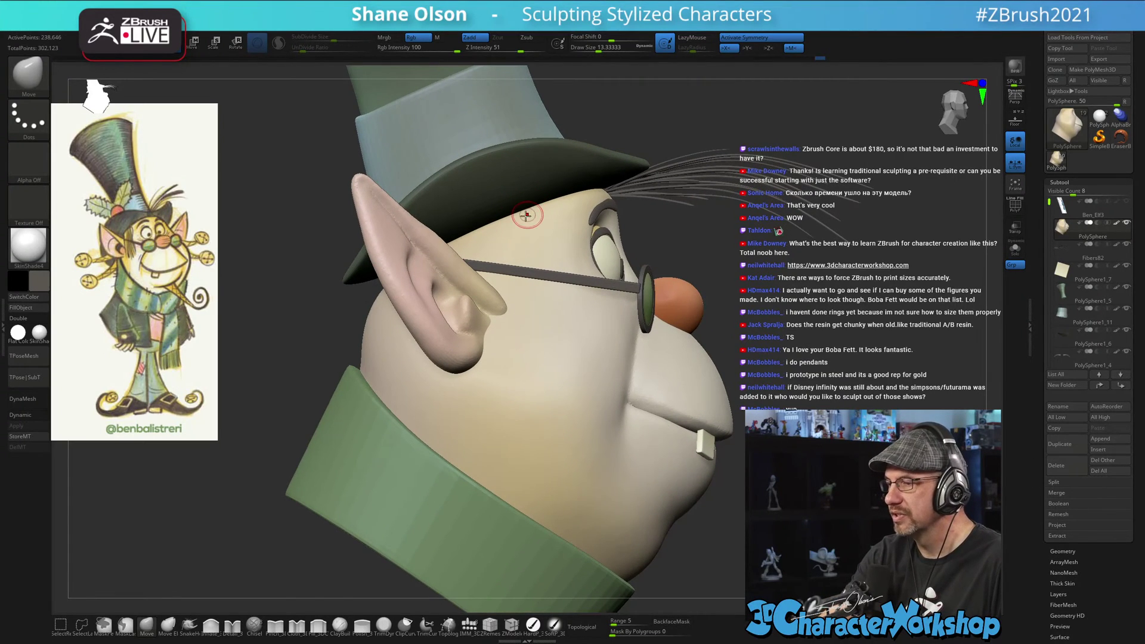
key(ctrl)
mouse_move(518, 233)
ctrl+mouse_down()
mouse_move(508, 241)
mouse_move(533, 229)
mouse_move(512, 224)
ctrl+mouse_up()
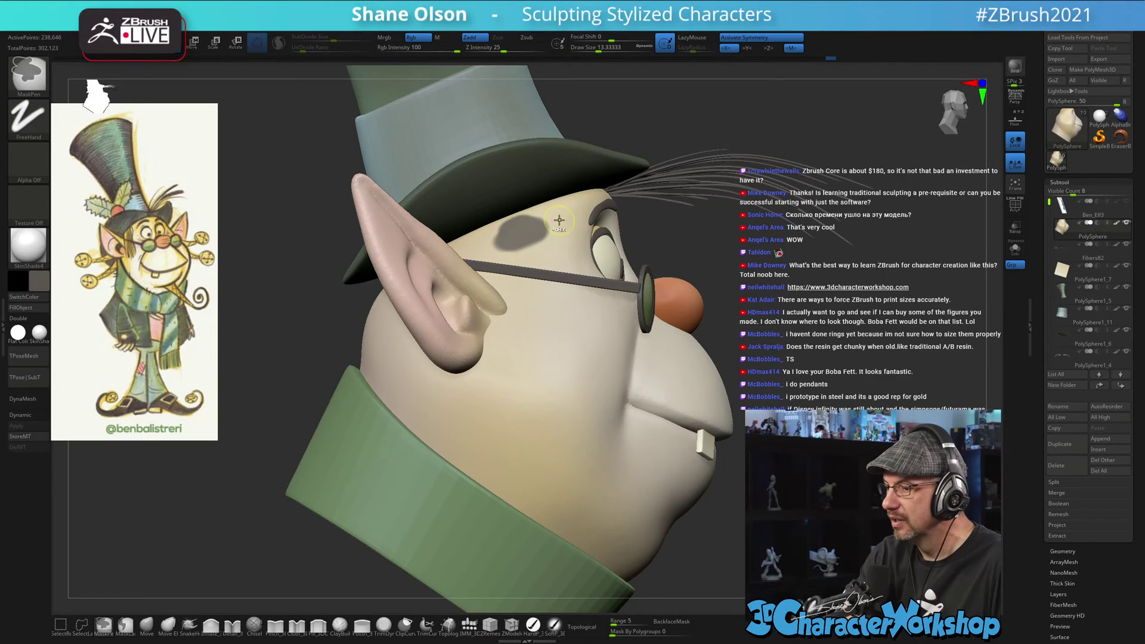
mouse_move(766, 298)
ctrl+mouse_down()
mouse_move(777, 312)
mouse_move(706, 311)
ctrl+mouse_up()
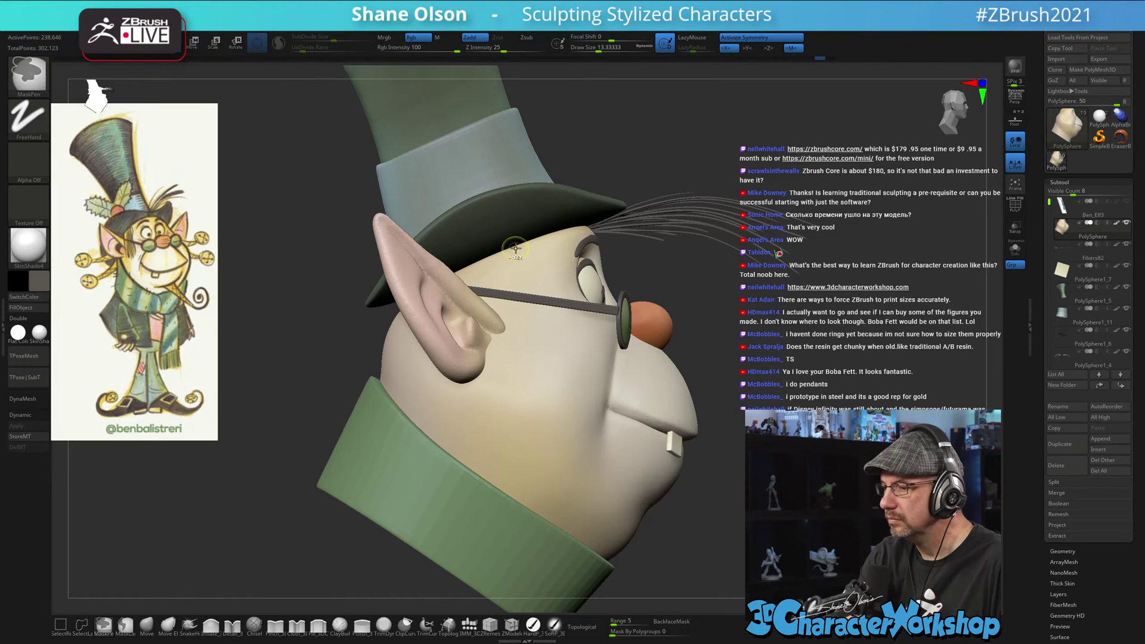
ctrl+drag(504, 252, 549, 239)
mouse_move(713, 333)
mouse_down()
mouse_move(534, 337)
mouse_move(712, 334)
mouse_up()
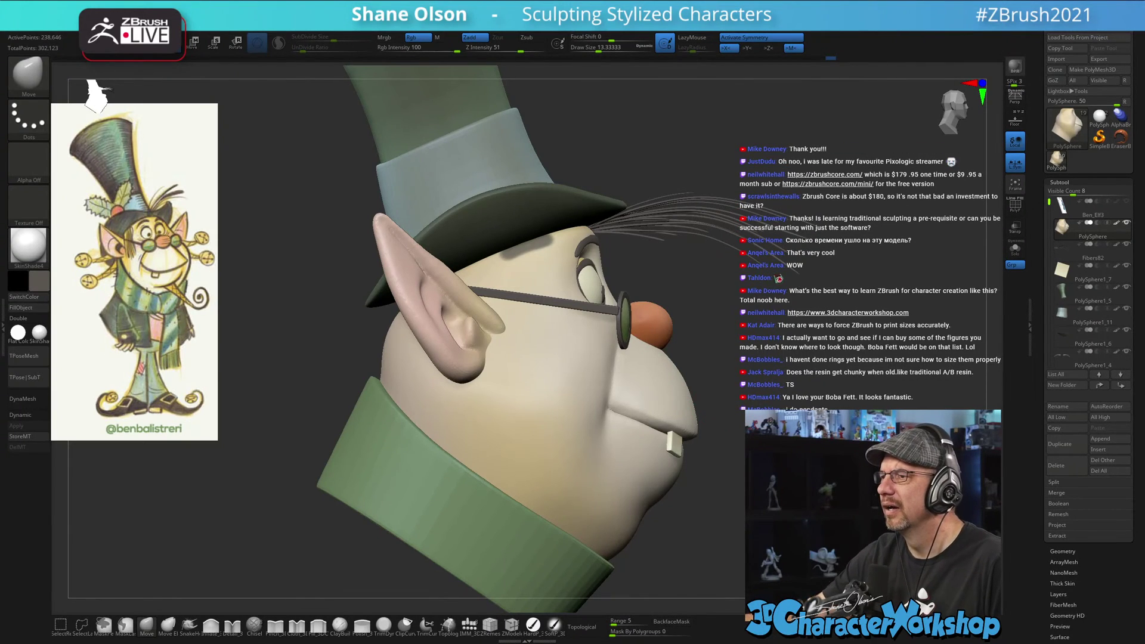
- Set the draw size to about 22, start a FiberMesh preview from the head's temple mask, and view the fibers from the front
key(s)
mouse_move(797, 371)
mouse_down()
mouse_move(691, 344)
mouse_move(793, 324)
mouse_up()
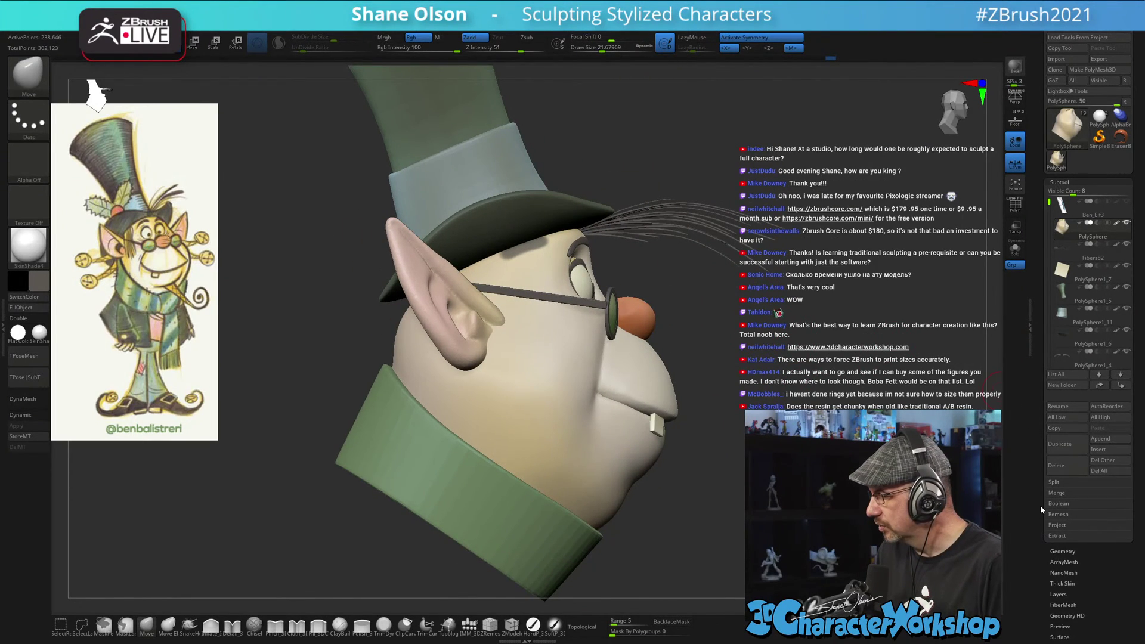
click(1056, 535)
scroll(1043, 493, down, 5)
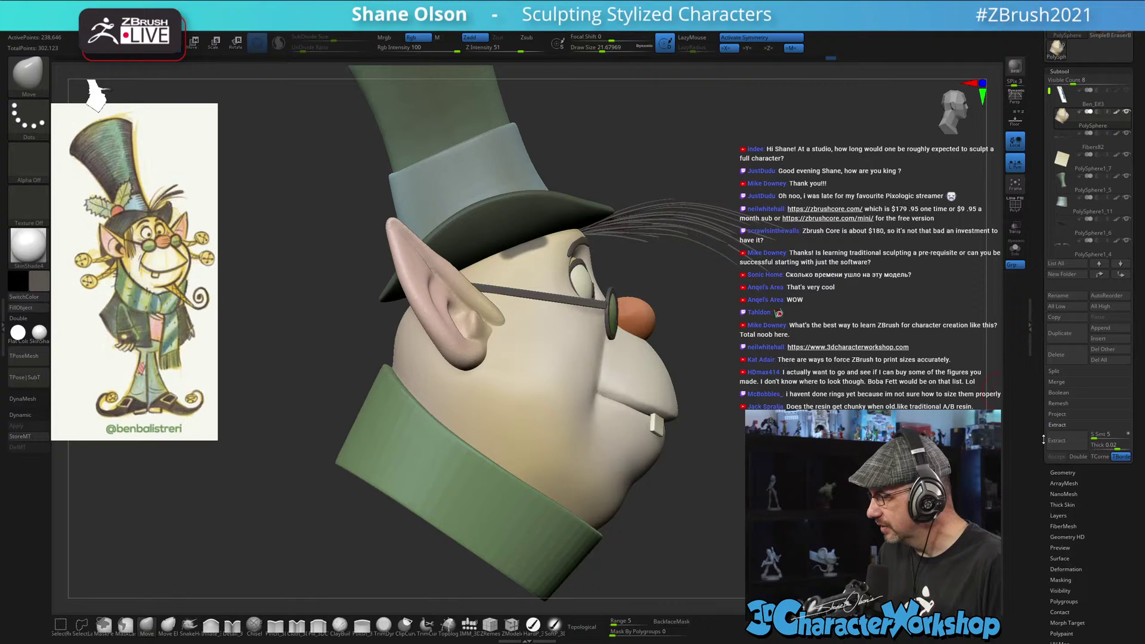
click(1066, 472)
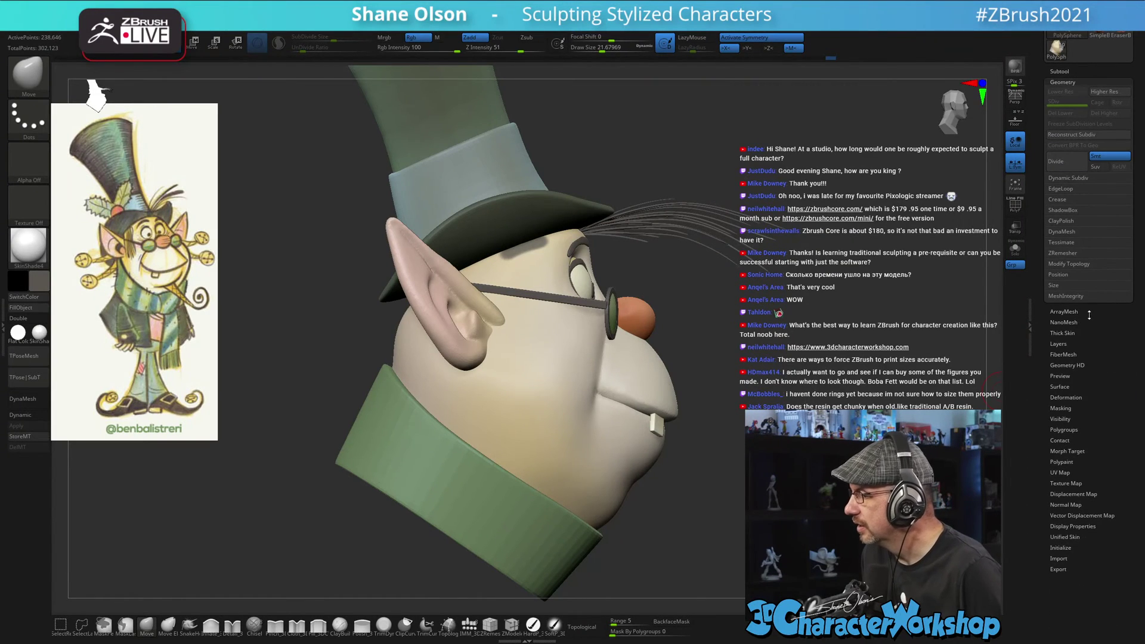
click(1066, 355)
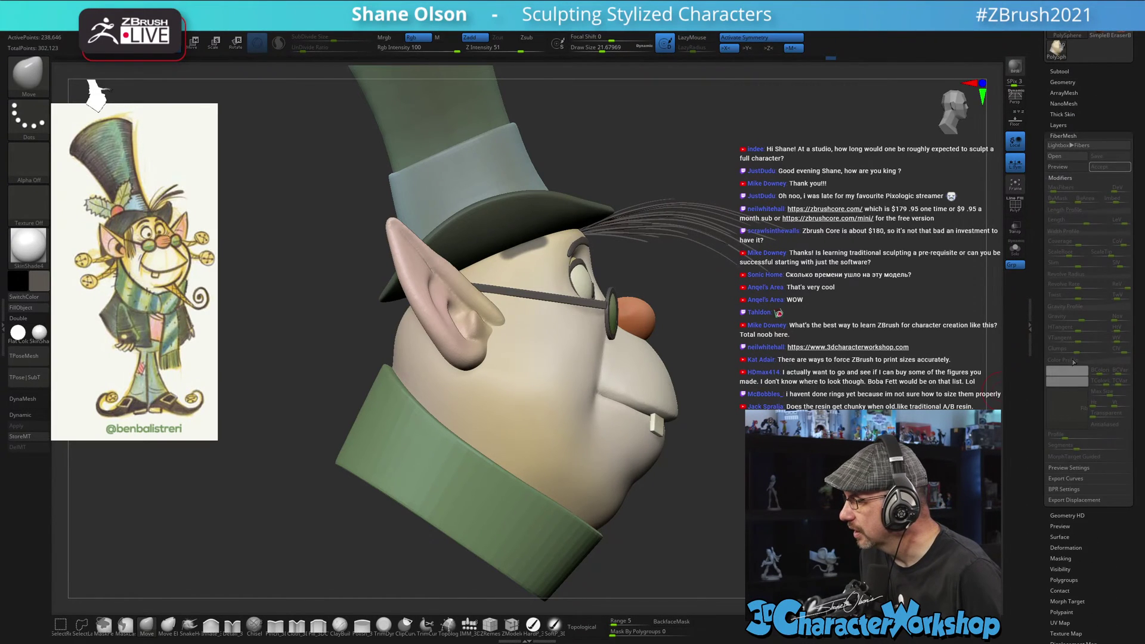
click(1058, 166)
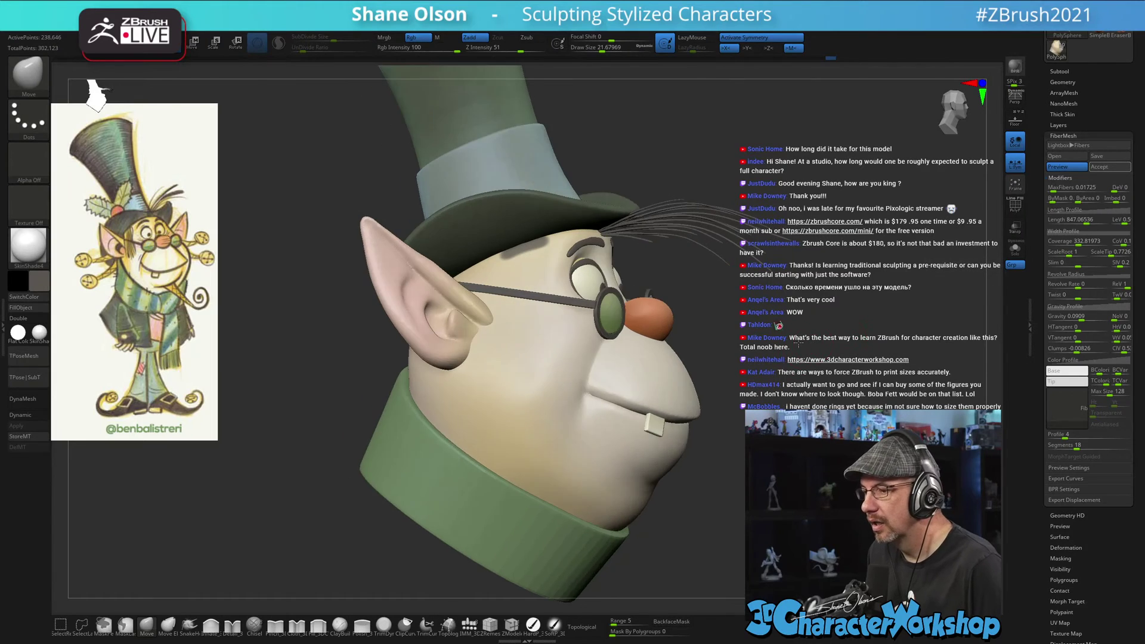
drag(798, 344, 821, 380)
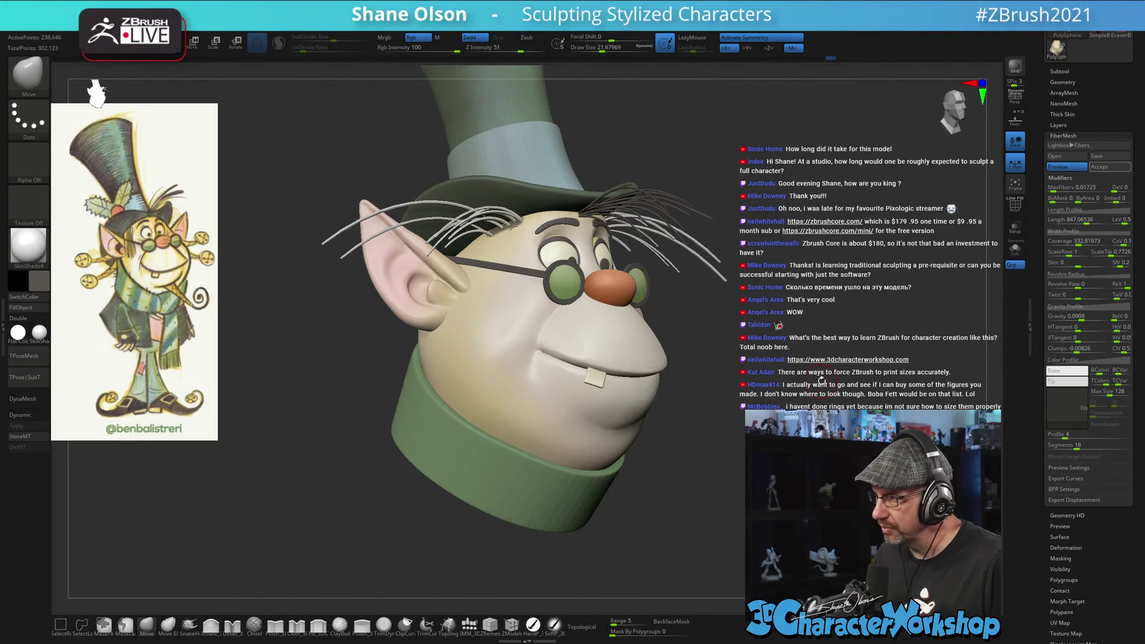
mouse_move(821, 380)
shift+mouse_down()
mouse_move(803, 353)
mouse_move(788, 399)
shift+mouse_up()
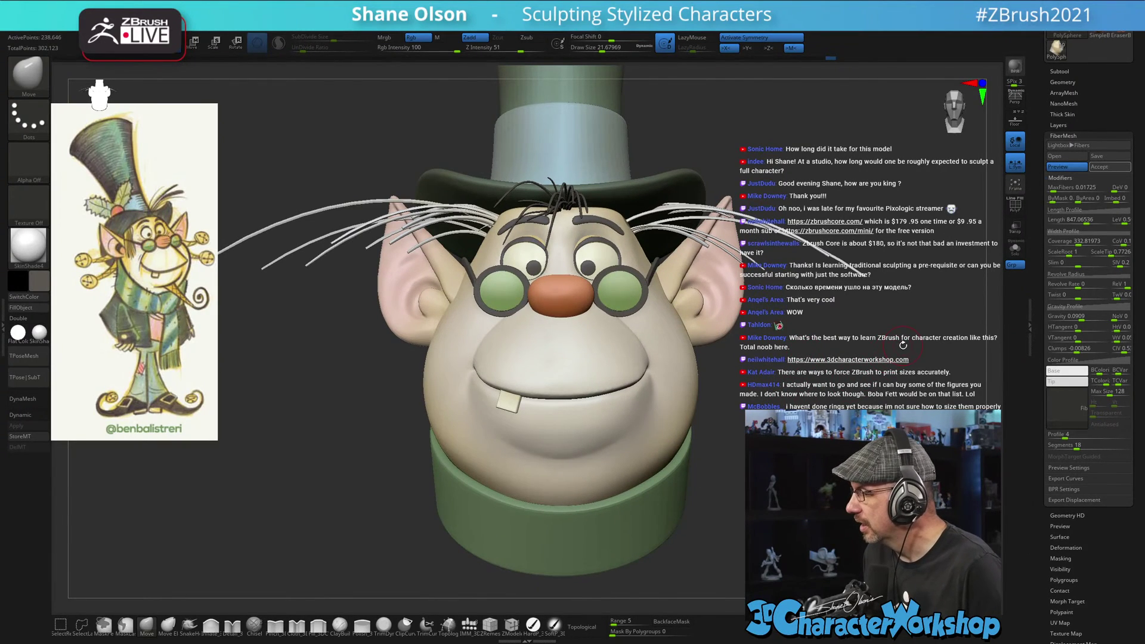
- Increase the fiber count on the temples by setting MaxFibers to about 0.153
click(1055, 242)
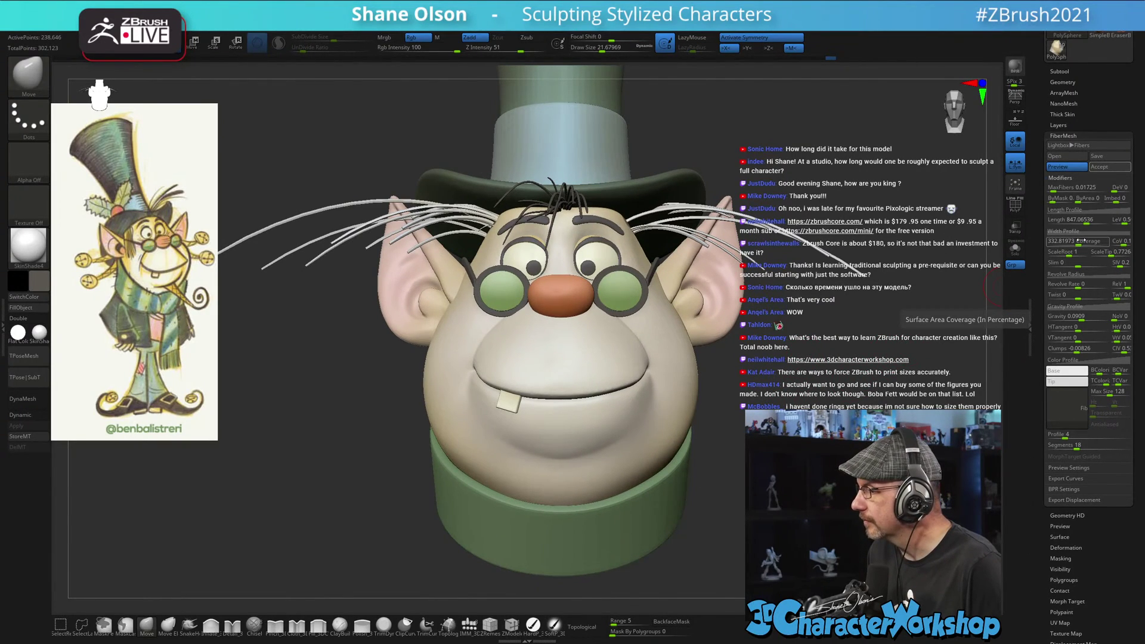
click(1070, 189)
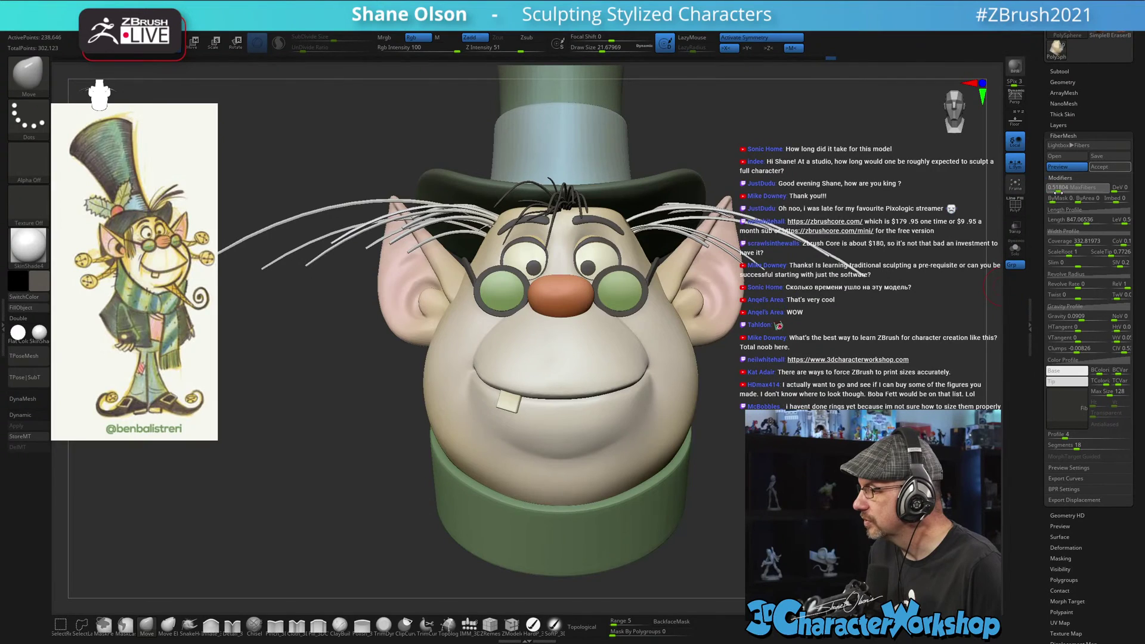
key(Return)
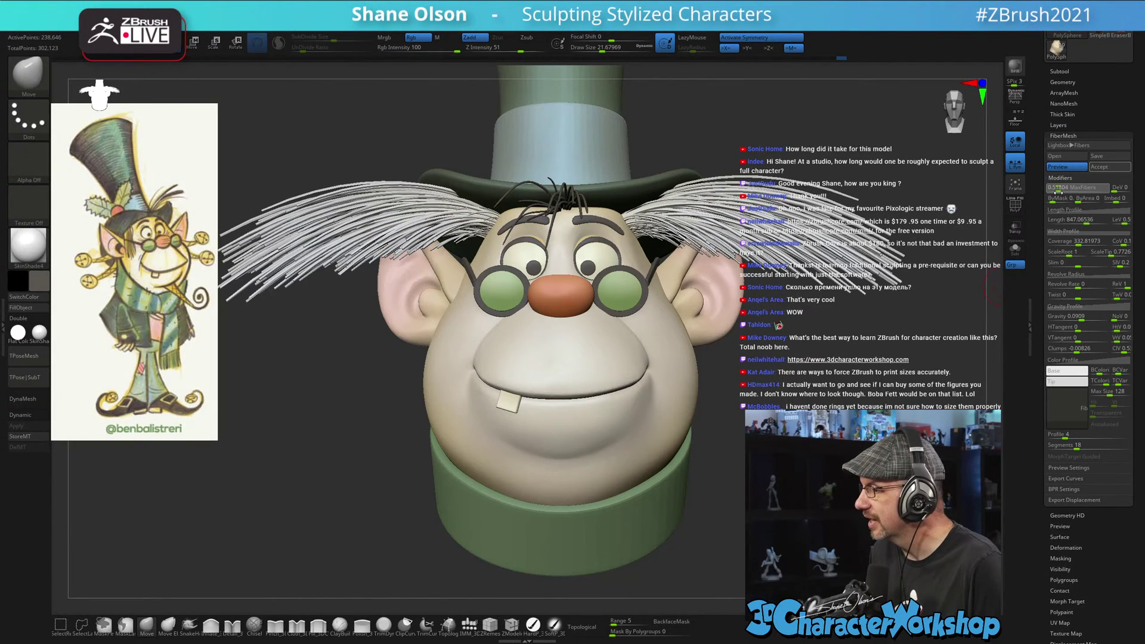
drag(1057, 194, 1057, 193)
click(1057, 192)
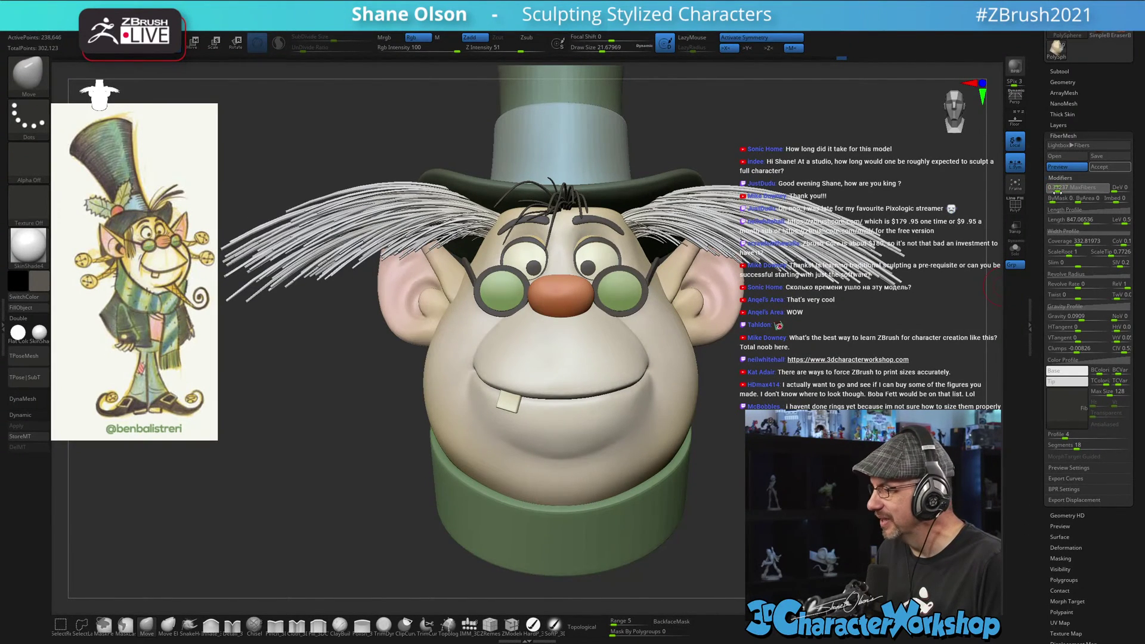
drag(1056, 192, 1055, 192)
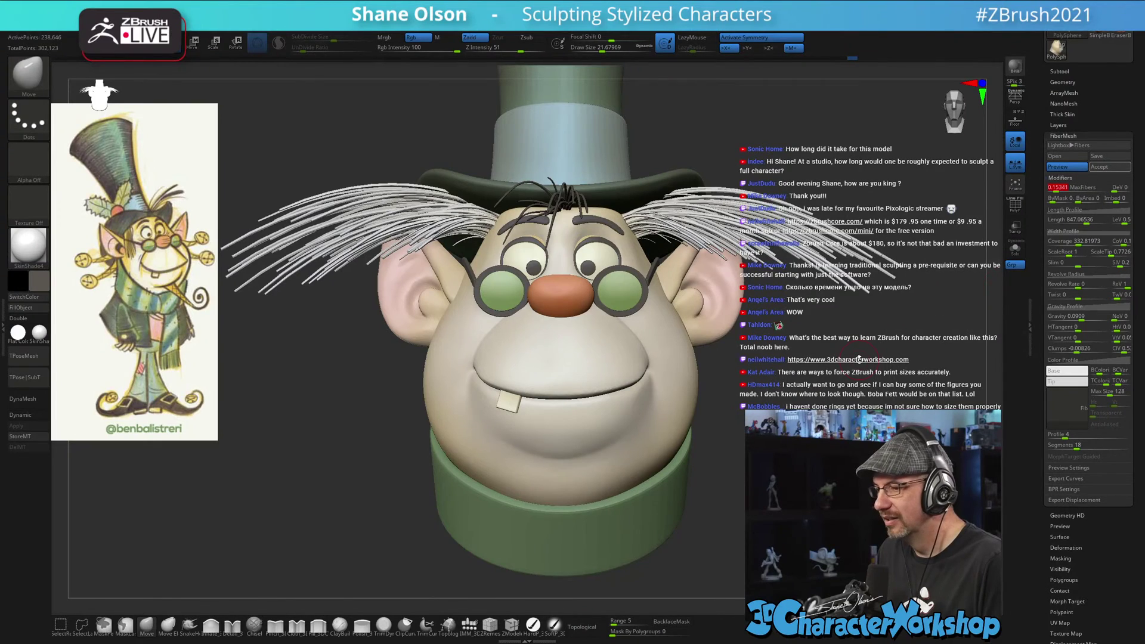
- Make the temple fibers hang down by setting Gravity to about 0.388, checking them from front and three-quarter views
drag(1077, 317, 1093, 318)
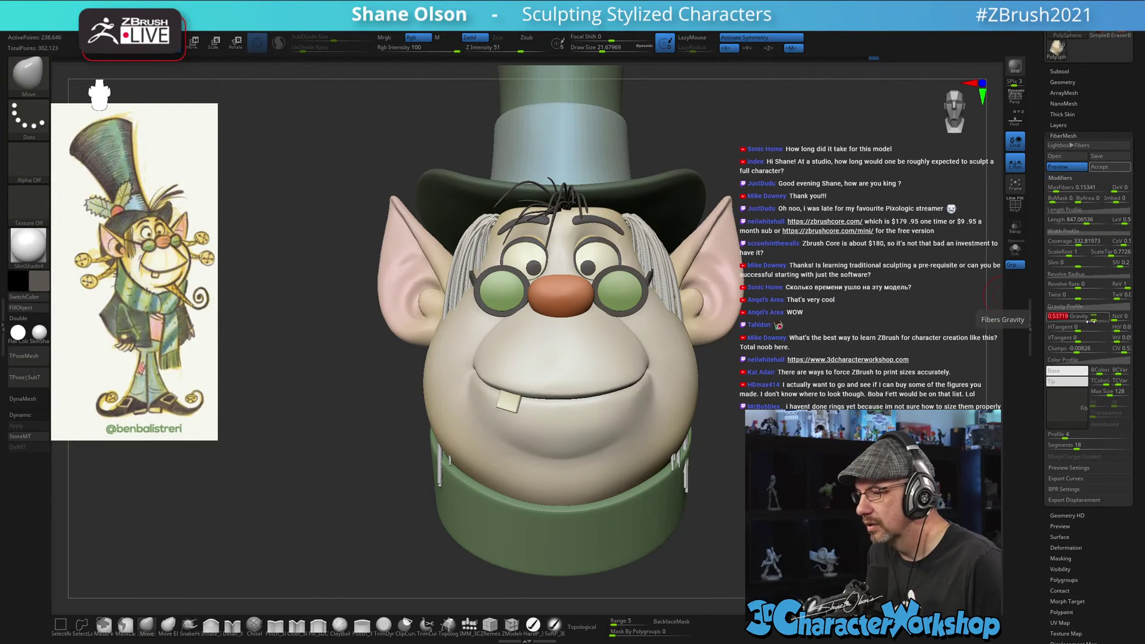
drag(713, 381, 777, 374)
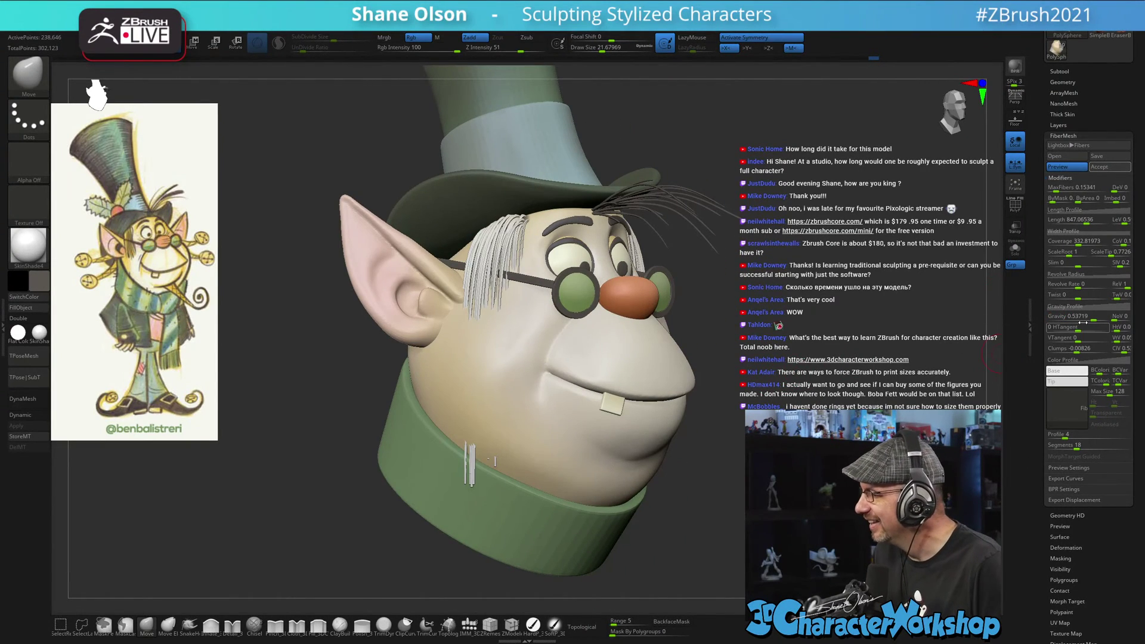
drag(1082, 316, 1091, 320)
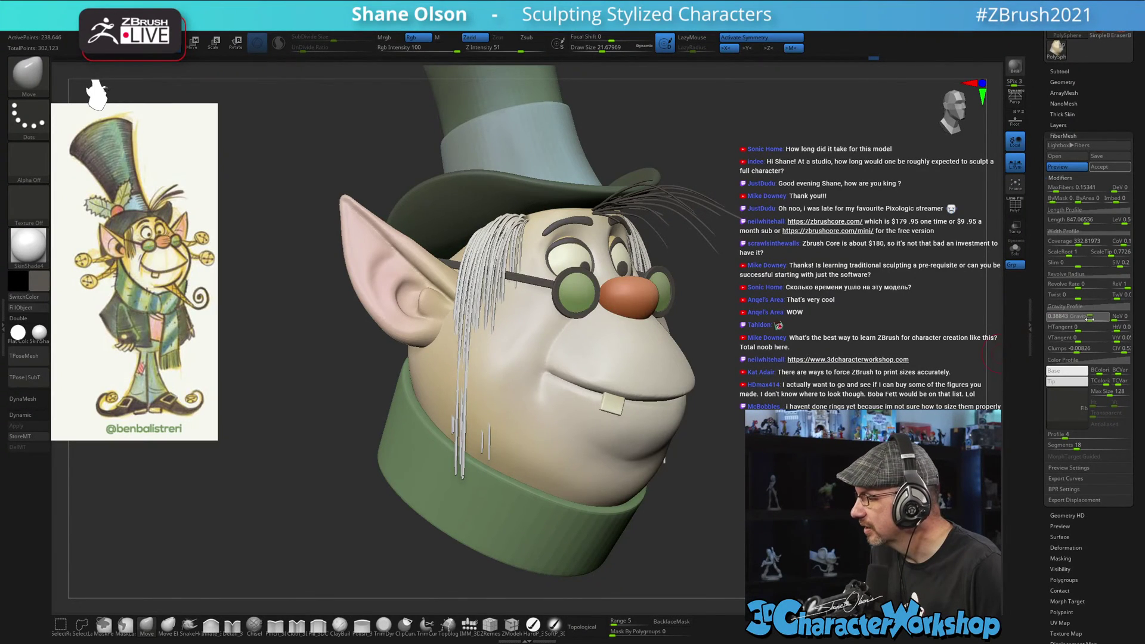
drag(925, 332, 817, 333)
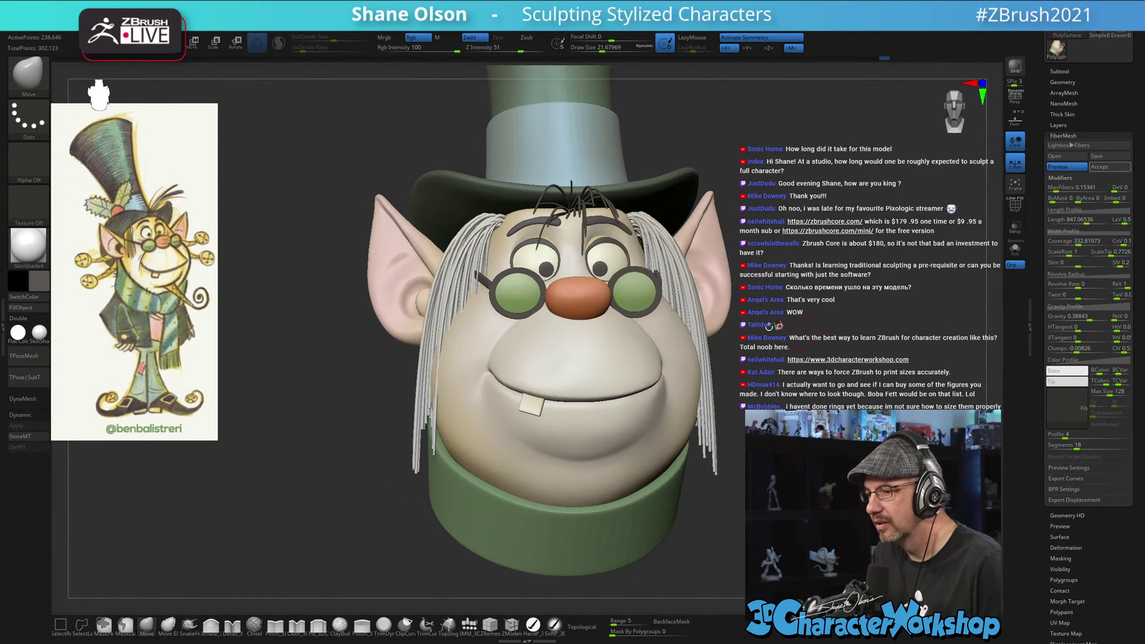
mouse_move(922, 380)
mouse_down()
mouse_move(882, 342)
mouse_move(898, 356)
mouse_move(862, 376)
mouse_move(876, 373)
mouse_up()
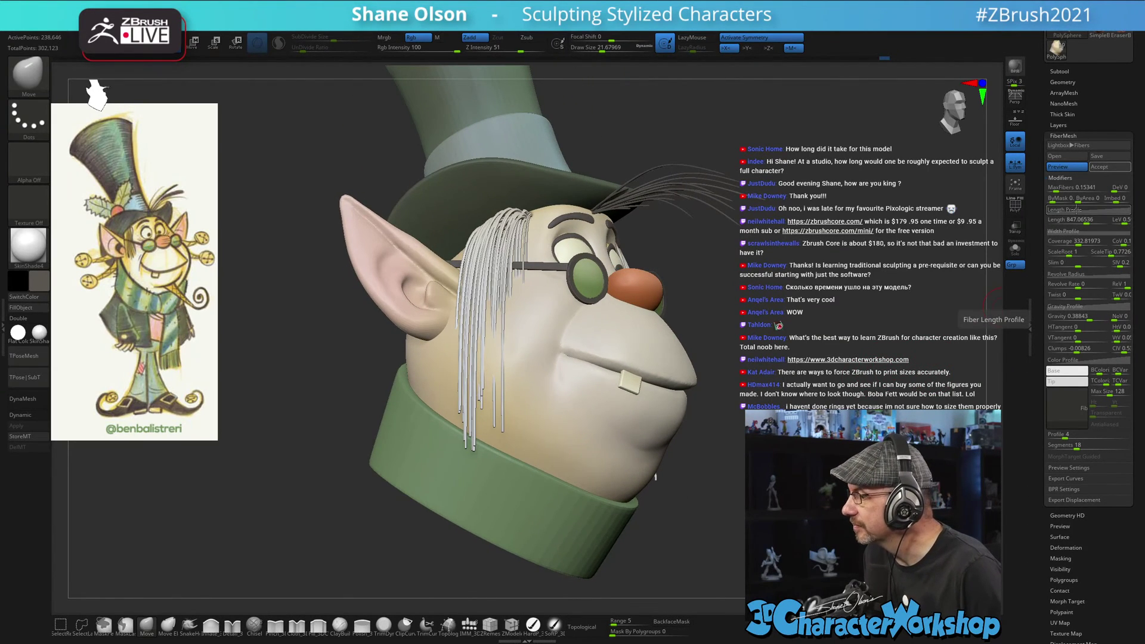
- Try different lengths for the temple fibers, ending at a Length of about 728
drag(1077, 219, 1087, 219)
click(1084, 220)
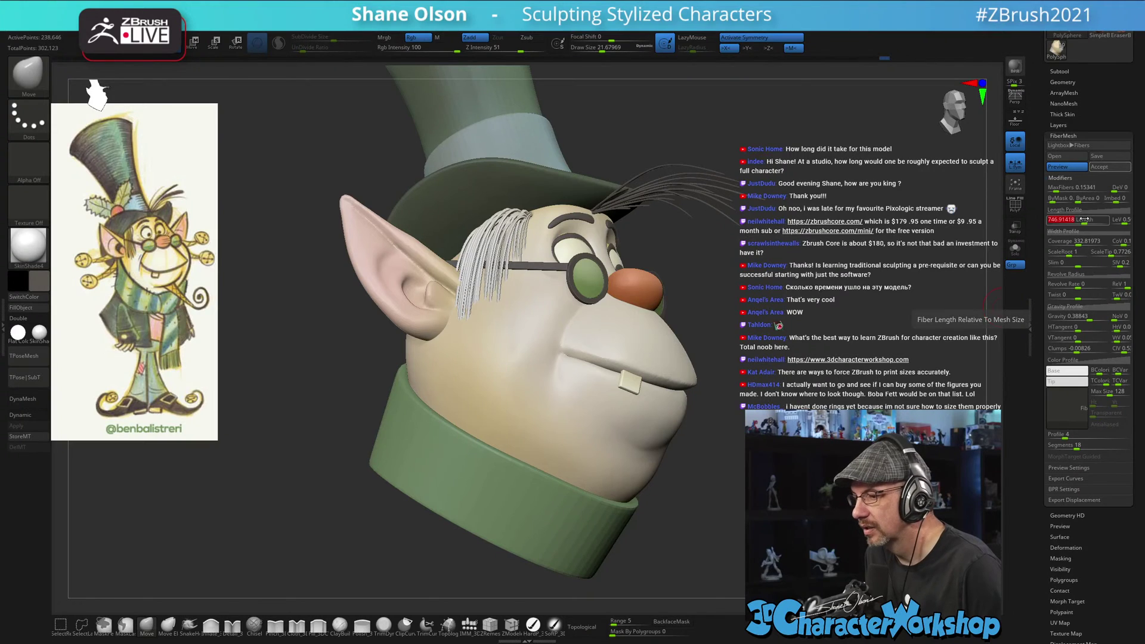
drag(1086, 220, 1086, 220)
click(1086, 220)
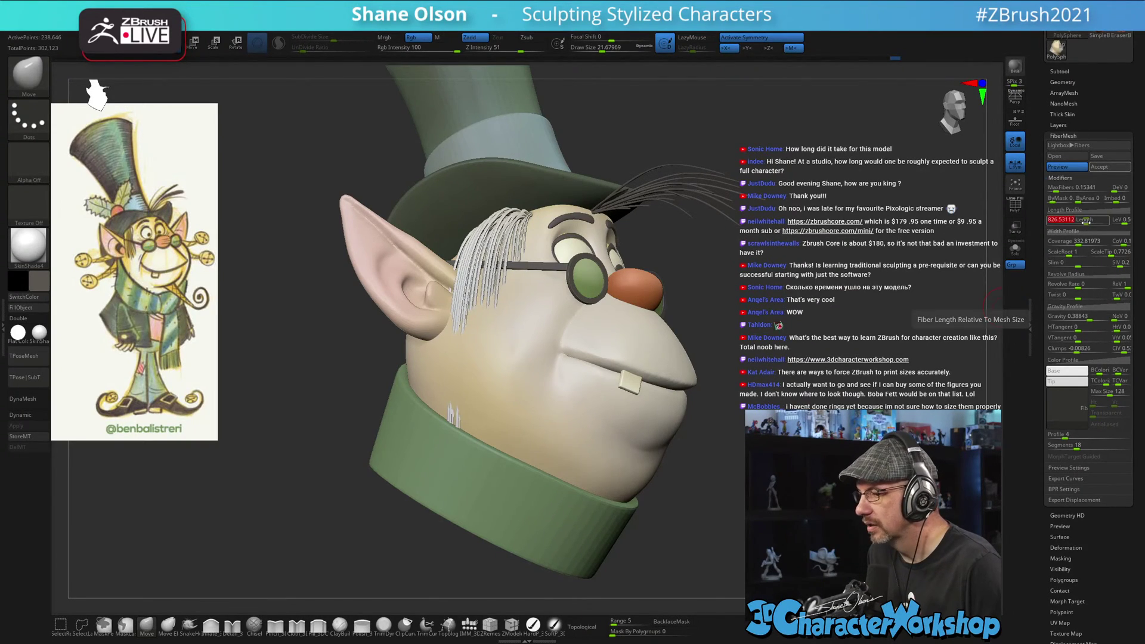
click(1084, 221)
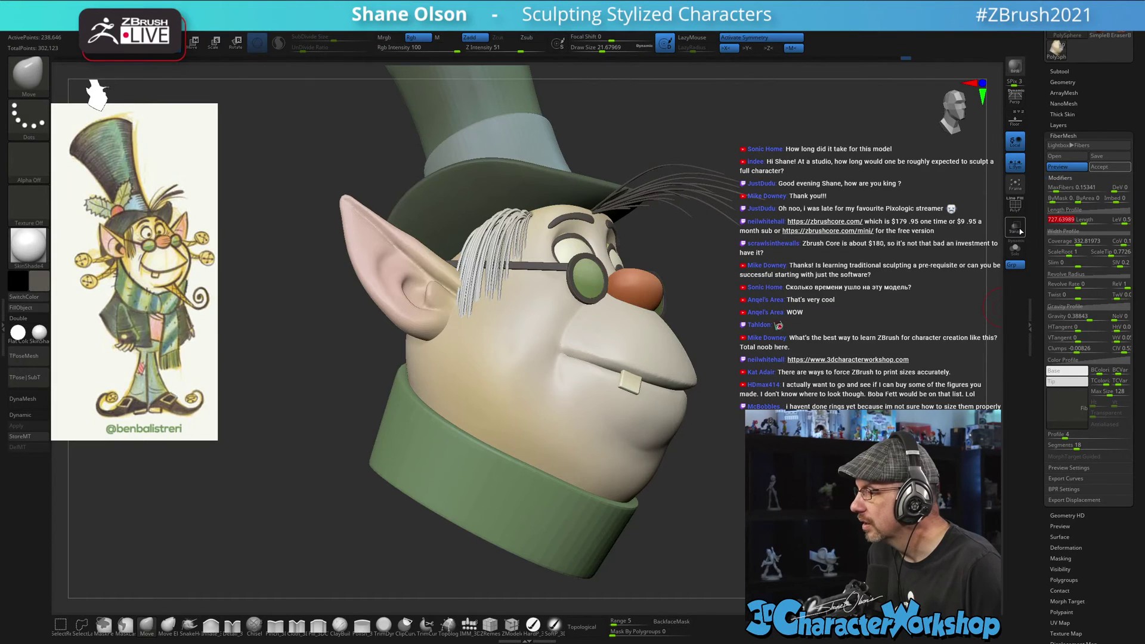
- In side view with transparency temporarily enabled, shorten the temple fibers to a Length of about 438.5
click(1019, 232)
right_drag(650, 369, 590, 372)
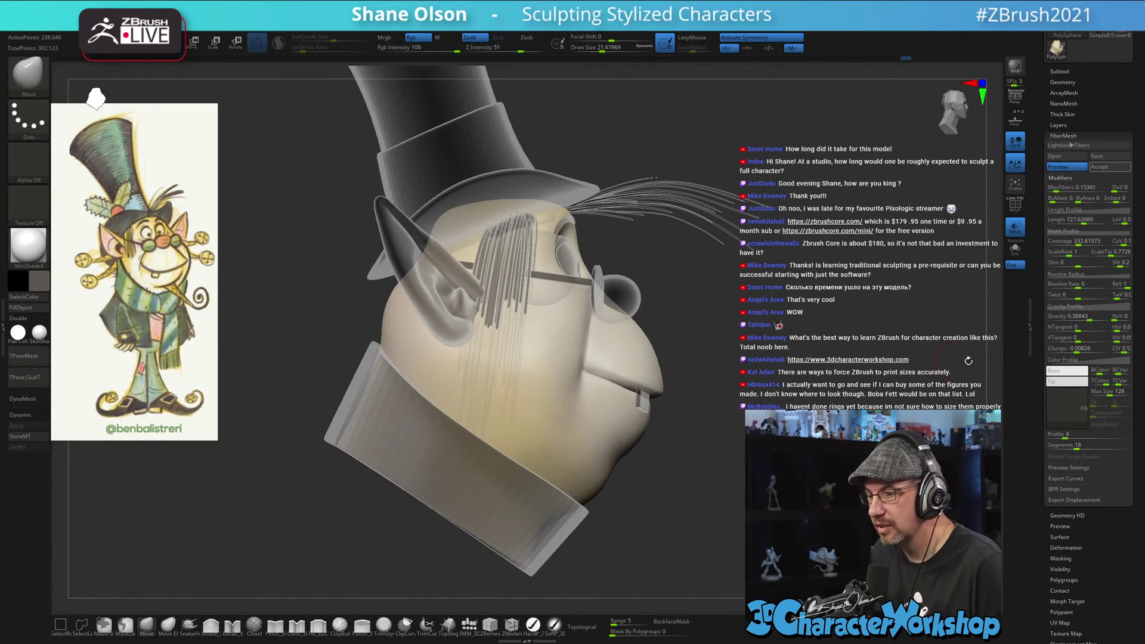
drag(1084, 223, 1081, 223)
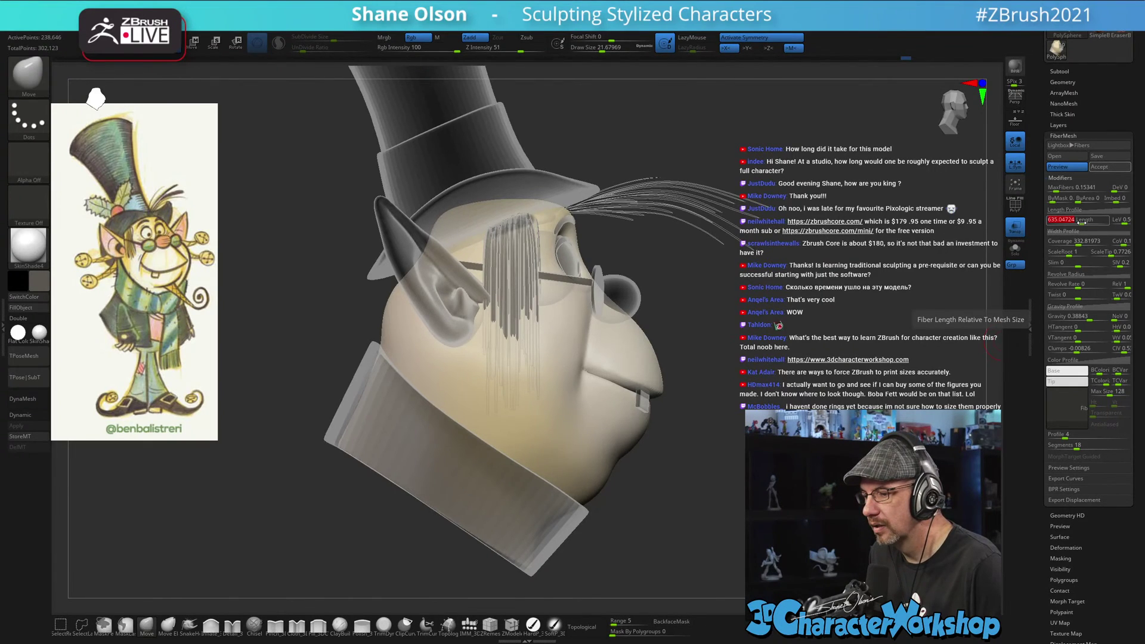
click(1082, 223)
drag(1081, 222, 1075, 221)
click(1078, 223)
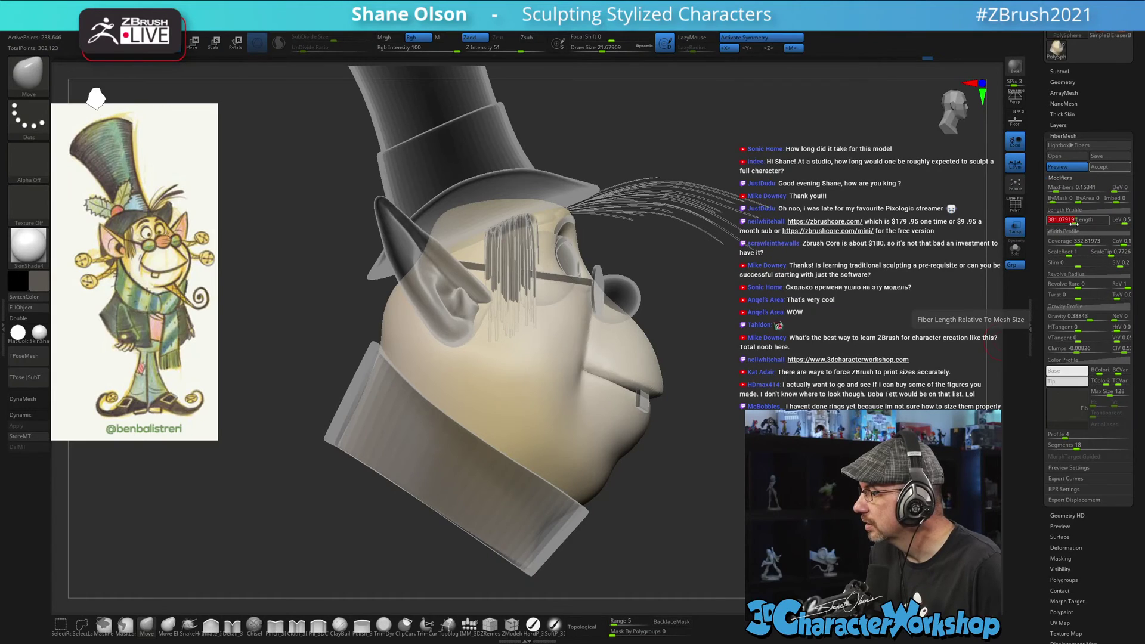
click(1074, 223)
drag(1076, 220, 1075, 221)
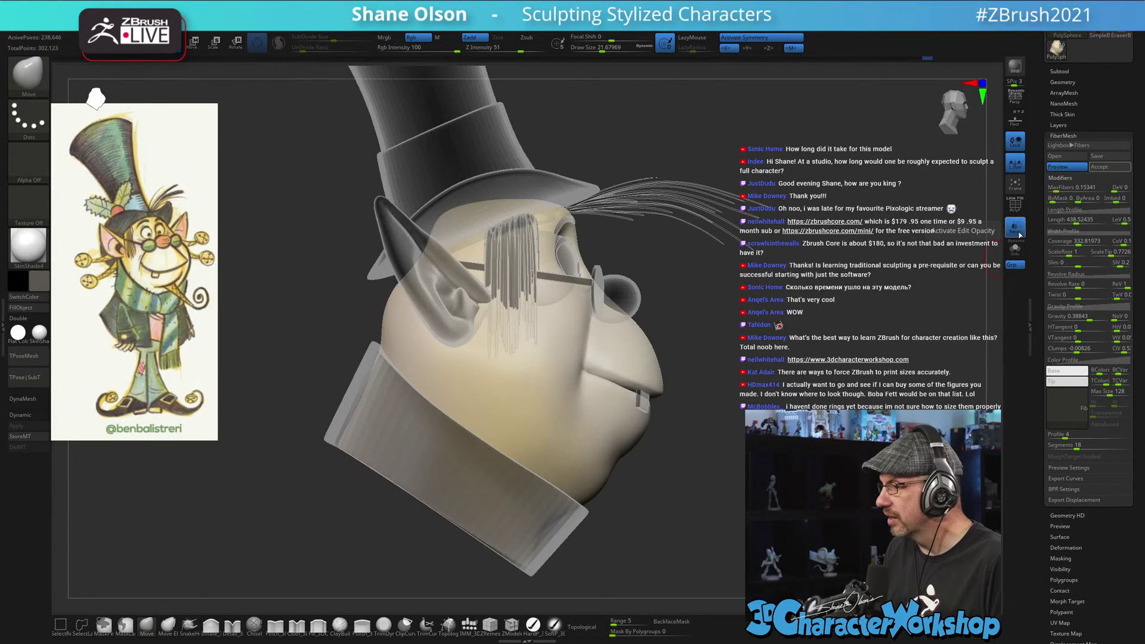
click(1016, 232)
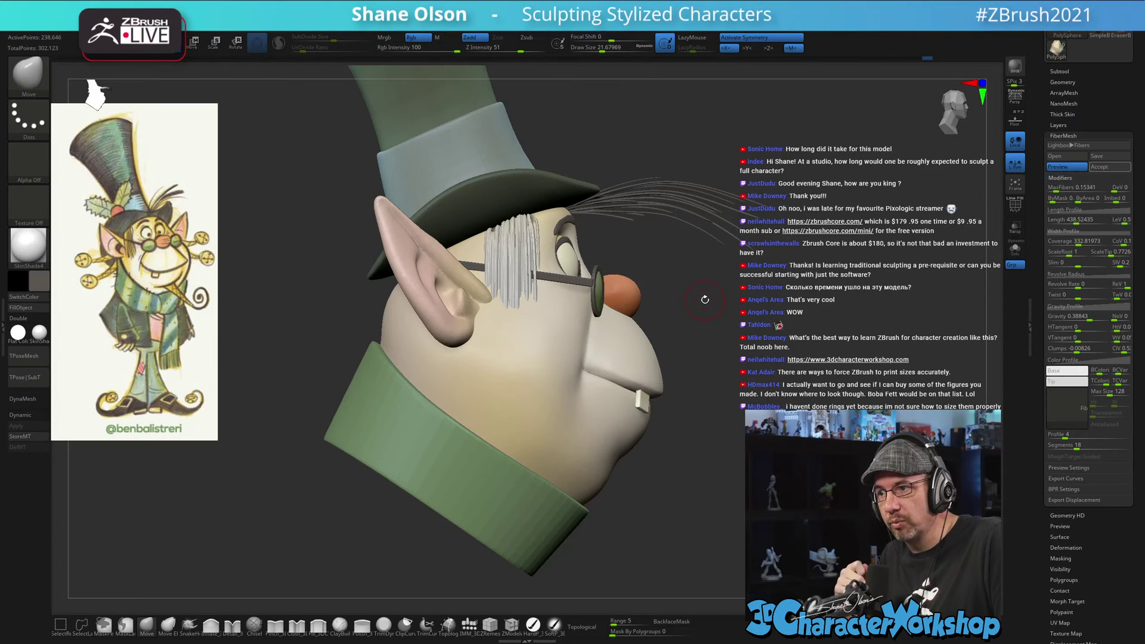
- Check the shortened temple fibers from the front and side, and raise the draw size to about 39
key(s)
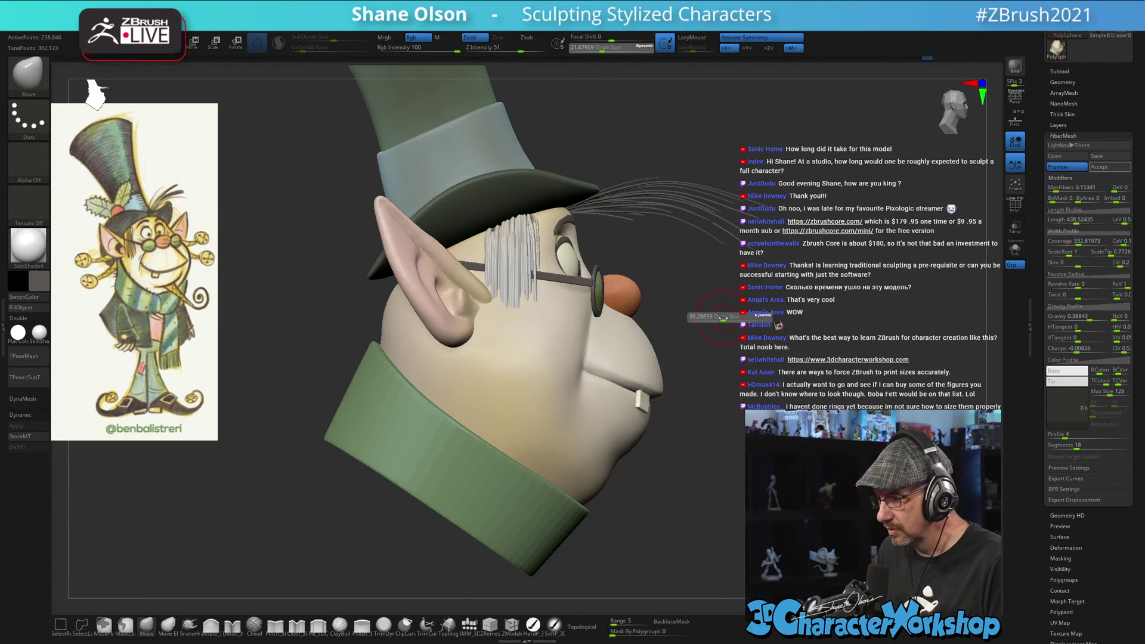
drag(721, 317, 723, 318)
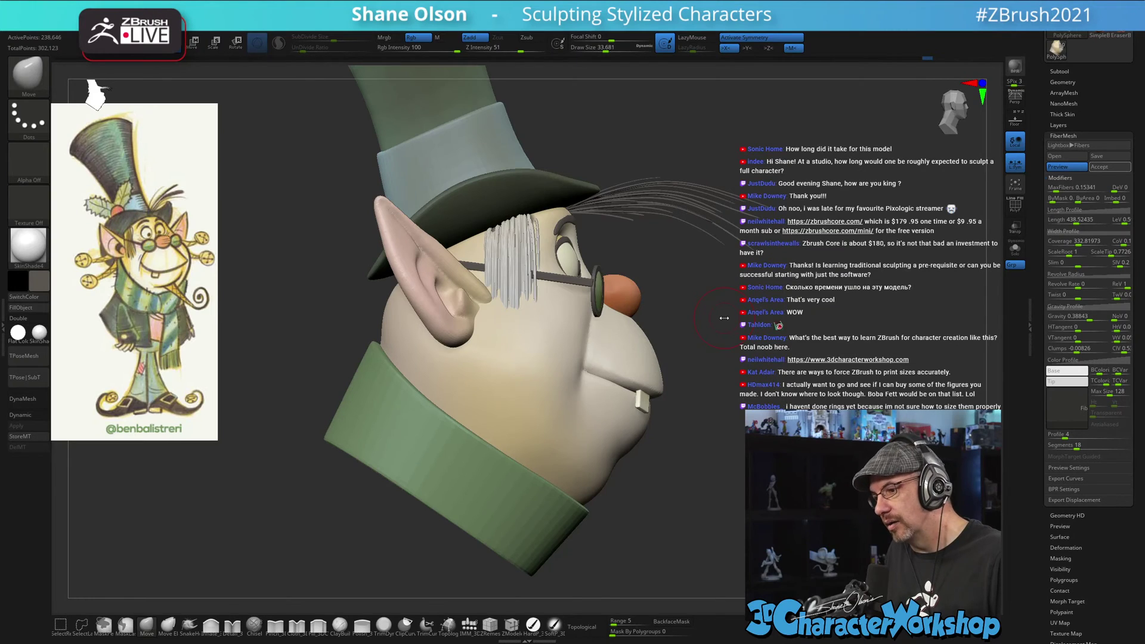
shift+drag(786, 300, 758, 338)
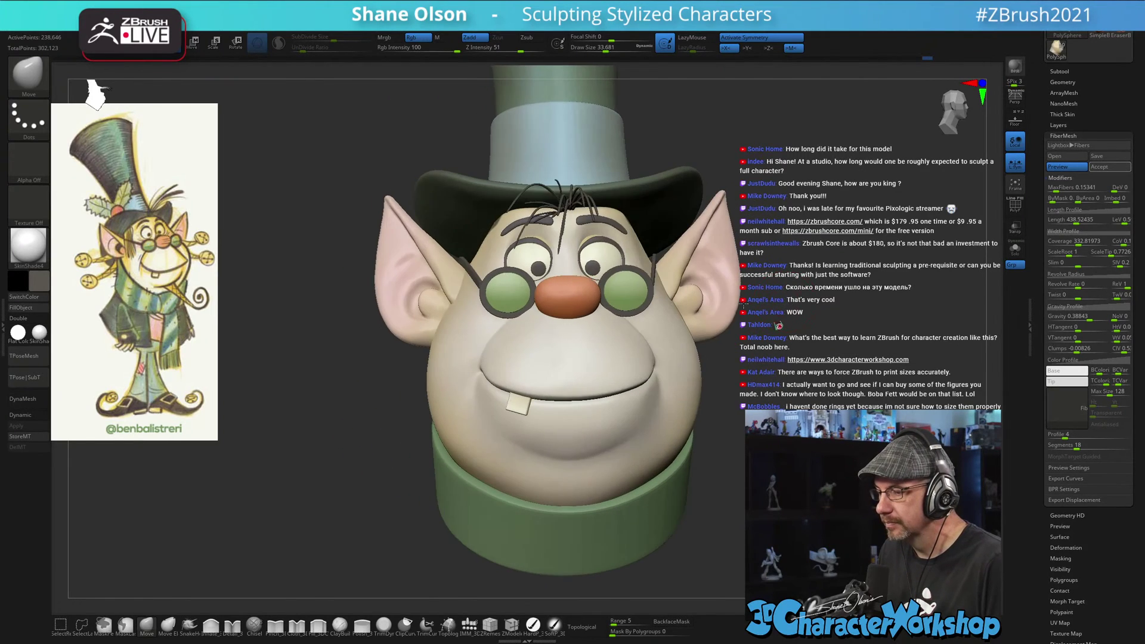
drag(724, 381, 839, 418)
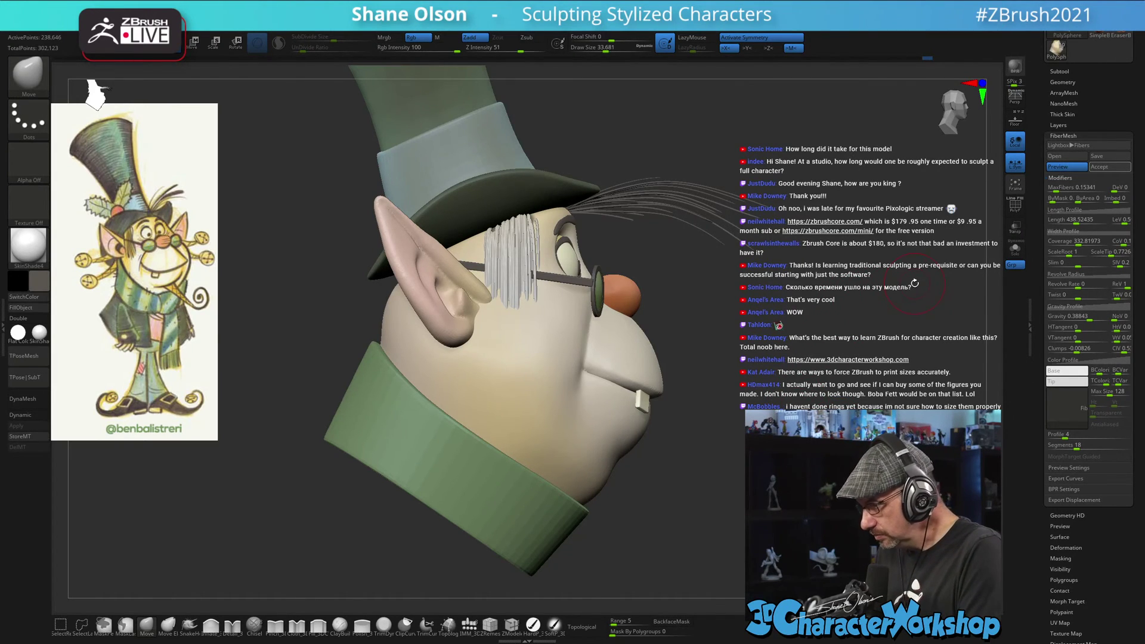
key(s)
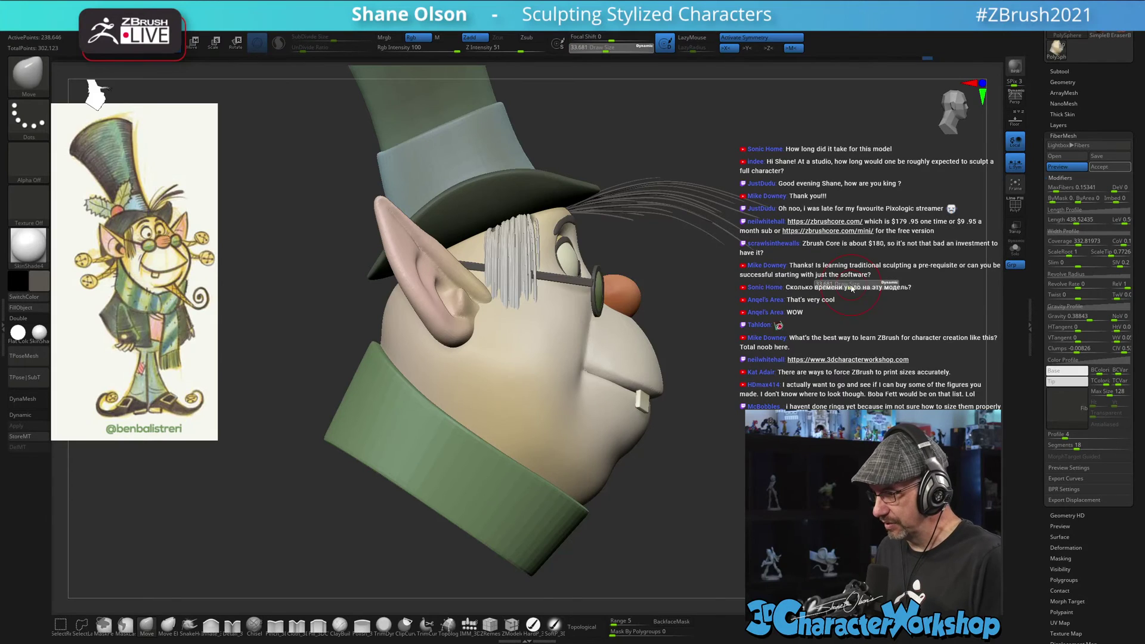
click(852, 287)
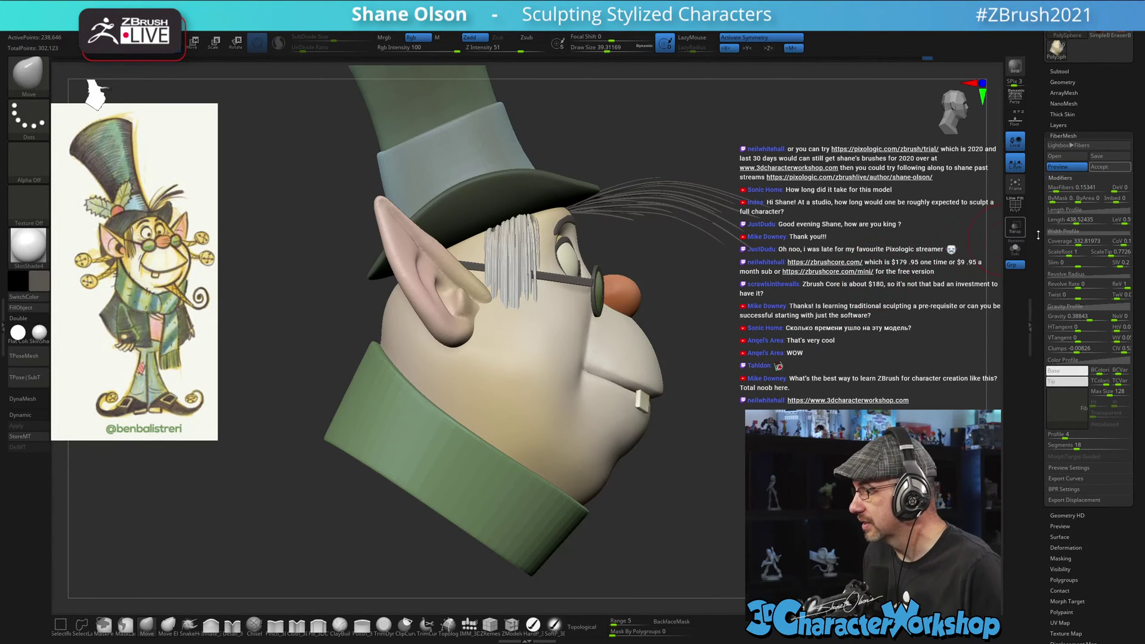
- Thin out the temple fibers by setting MaxFibers to about 0.059 and check them from the front
click(1082, 220)
click(1067, 188)
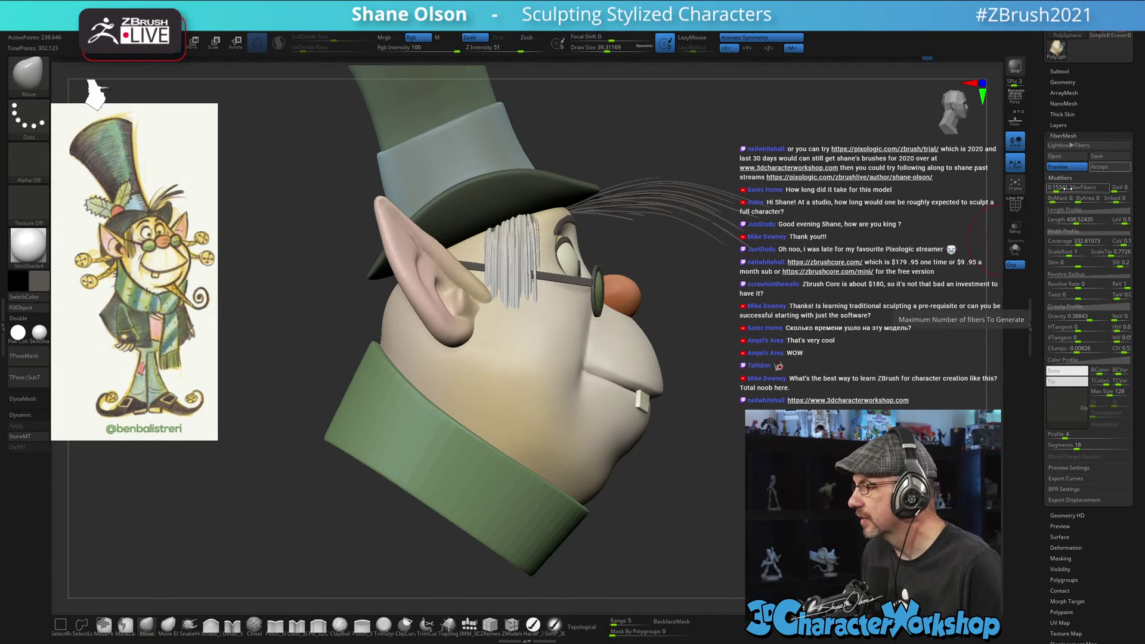
click(1057, 190)
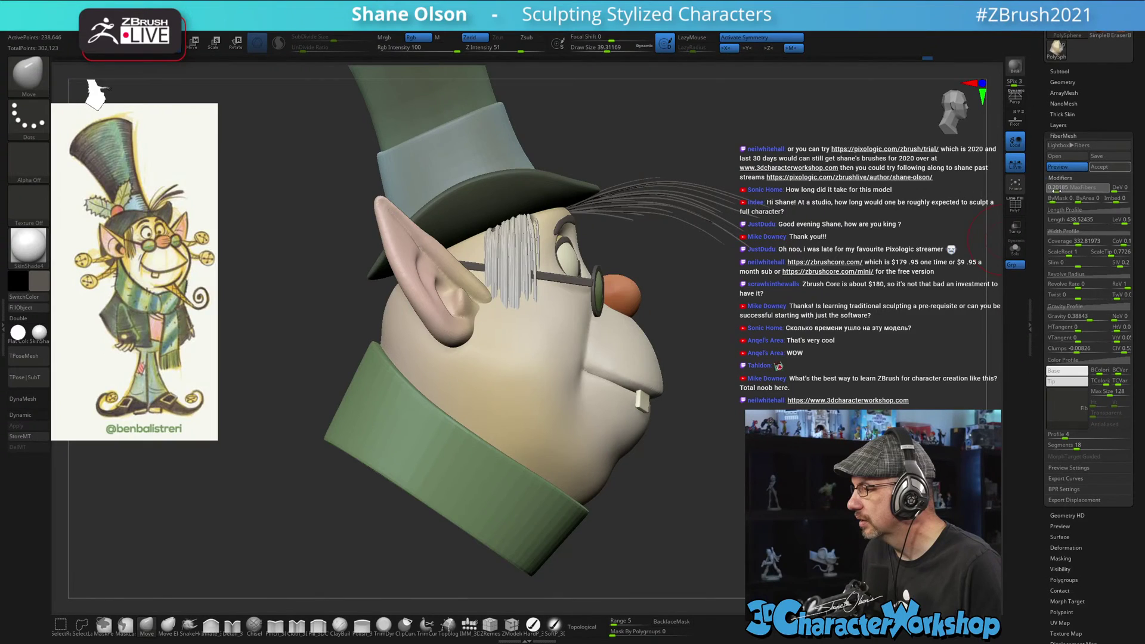
drag(1056, 191, 1054, 191)
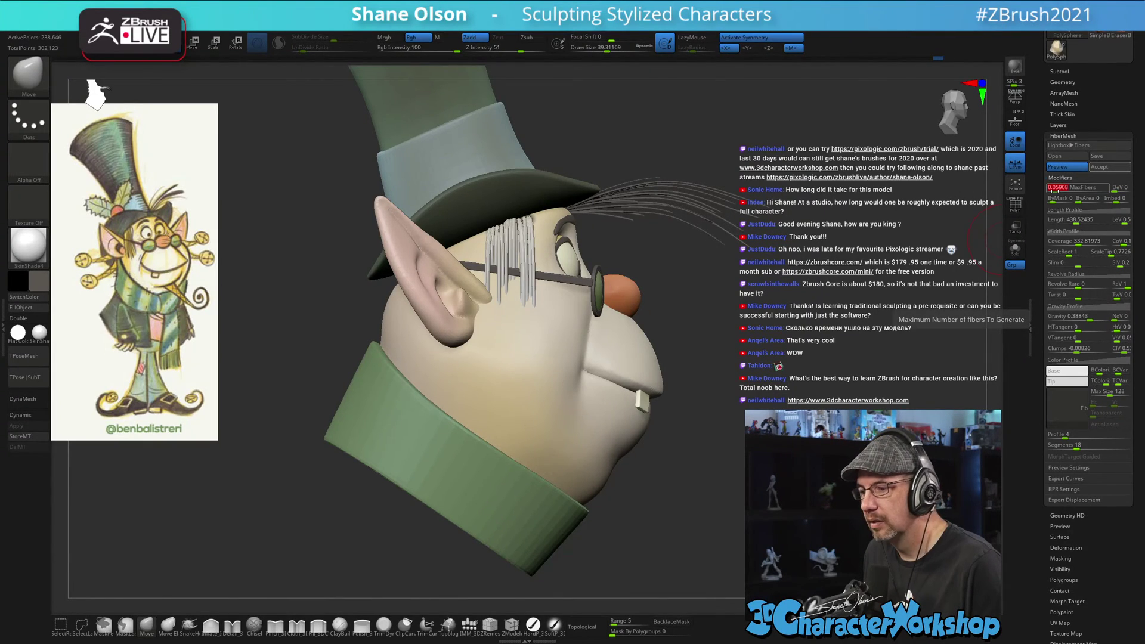
drag(804, 282, 816, 349)
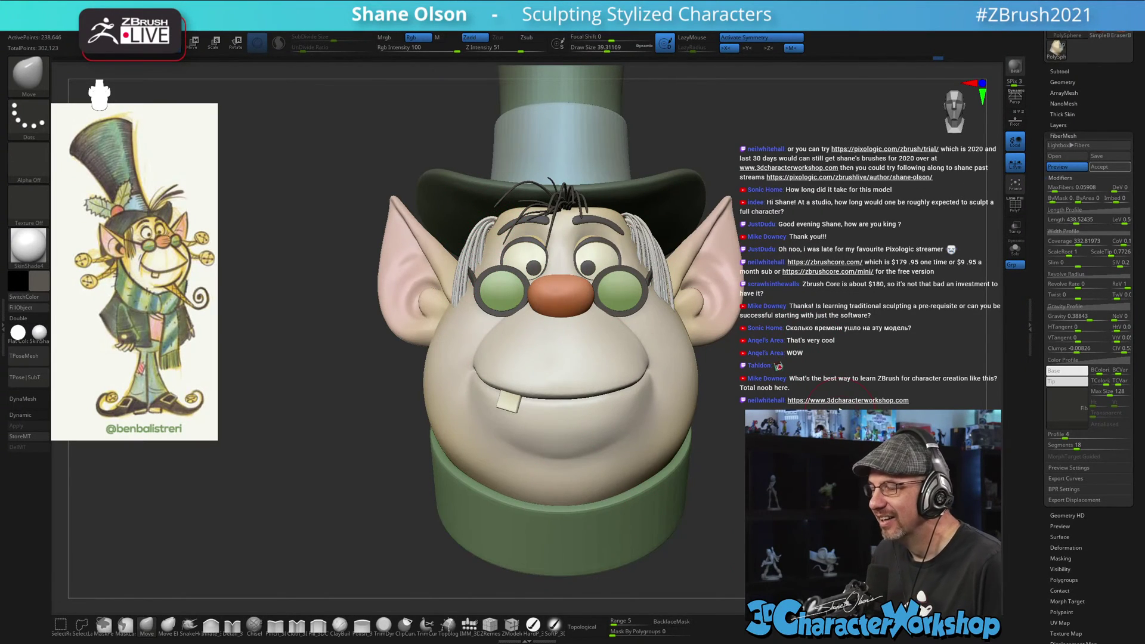
- Examine the thinned temple fibers from the front and three-quarter views
drag(842, 409, 839, 412)
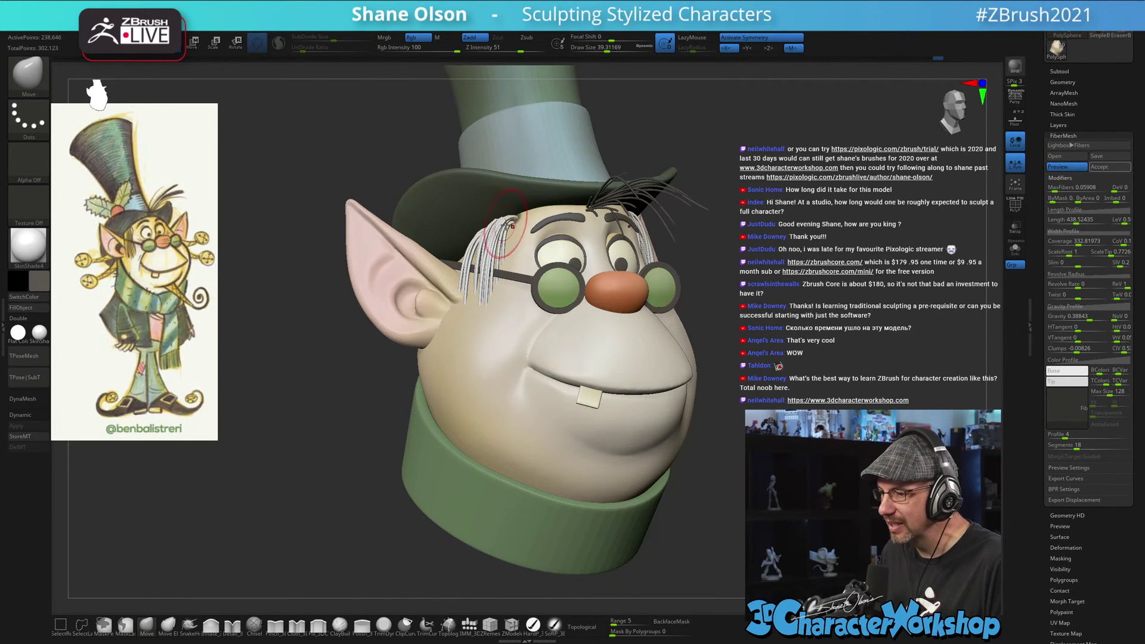
mouse_move(777, 234)
mouse_down()
mouse_move(782, 249)
mouse_move(583, 442)
mouse_up()
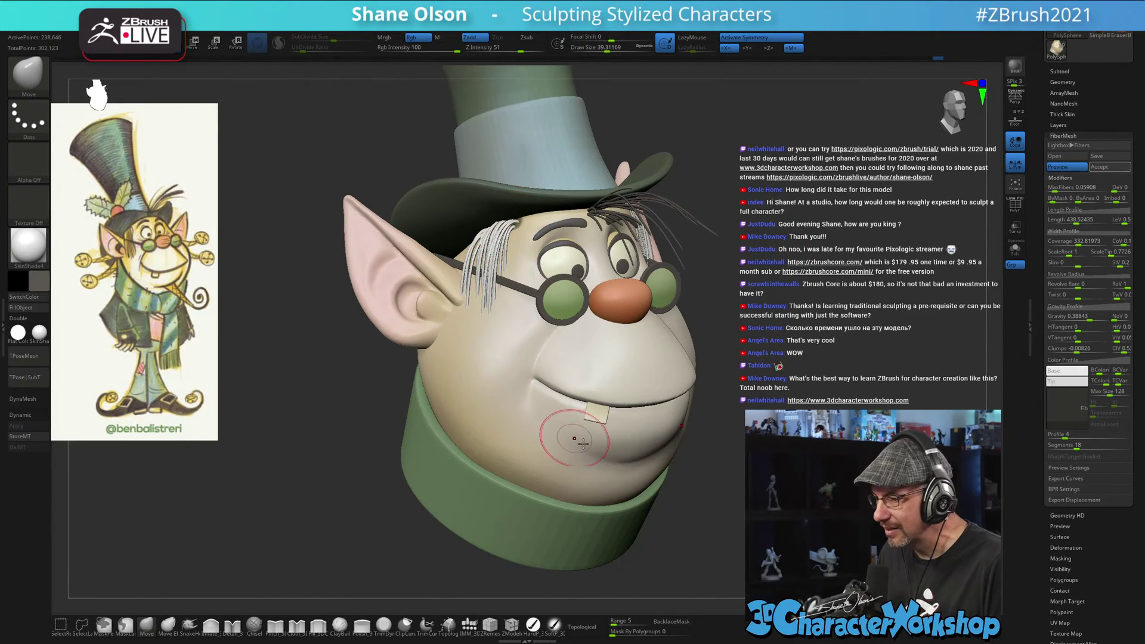
shift+drag(697, 384, 684, 371)
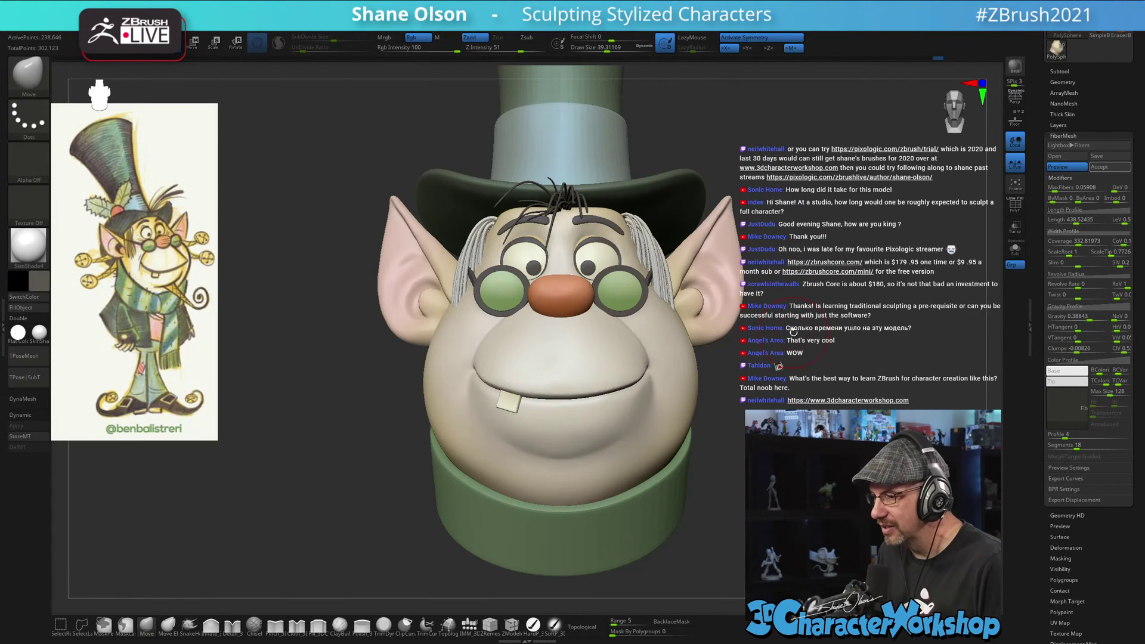
mouse_move(793, 331)
mouse_down()
mouse_move(807, 331)
mouse_move(811, 358)
mouse_up()
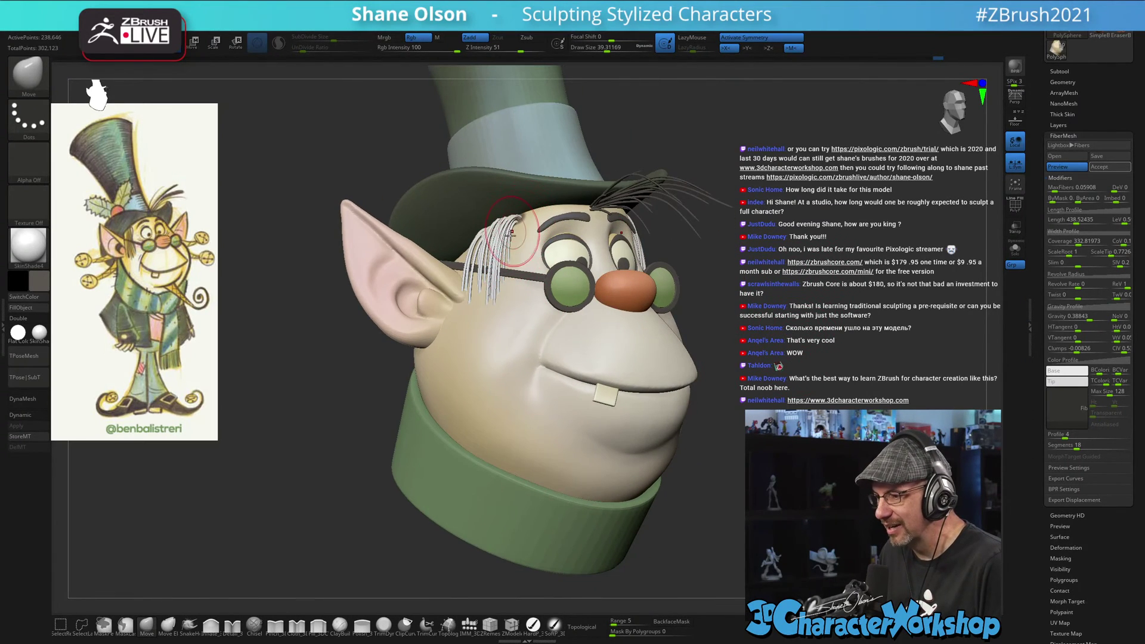
shift+drag(779, 306, 769, 307)
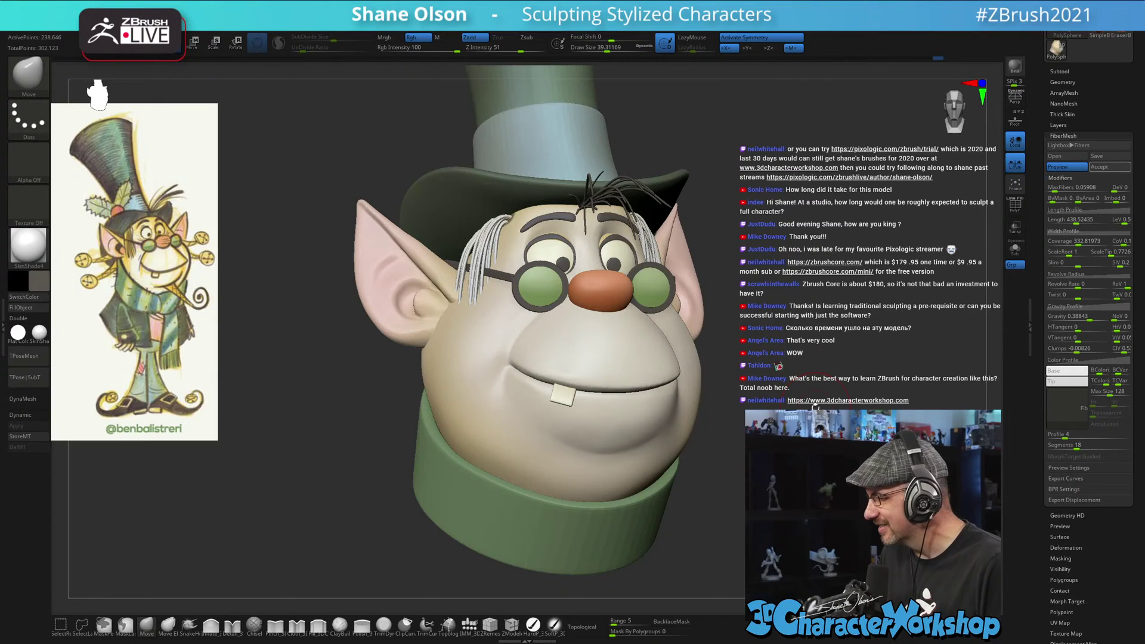
mouse_move(815, 405)
mouse_down()
mouse_move(824, 406)
mouse_move(814, 400)
mouse_up()
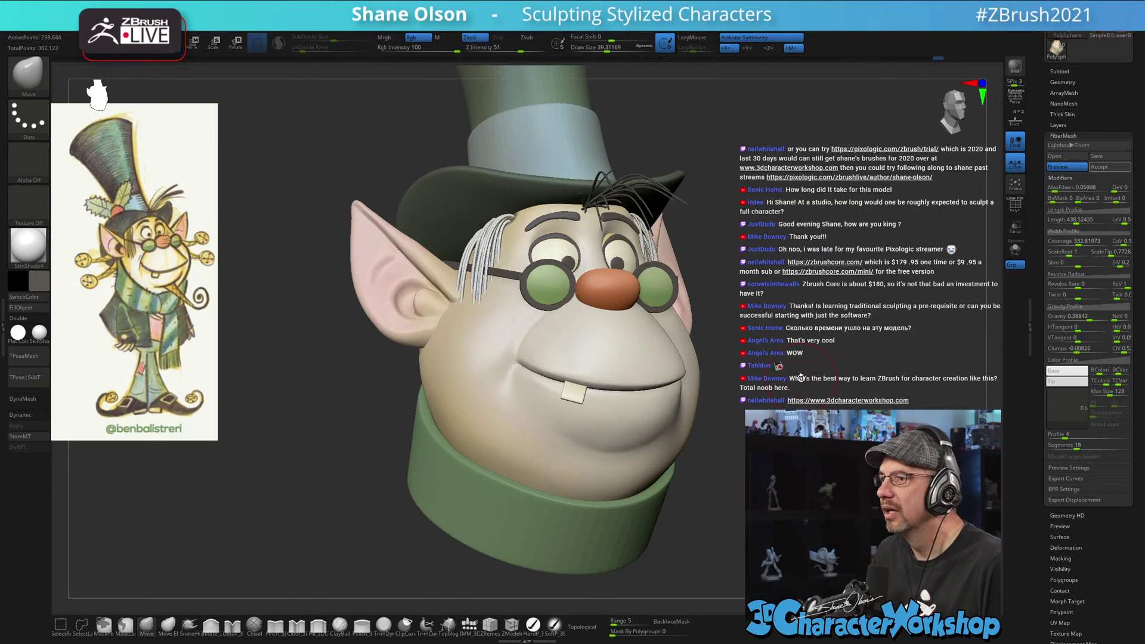
drag(800, 377, 802, 370)
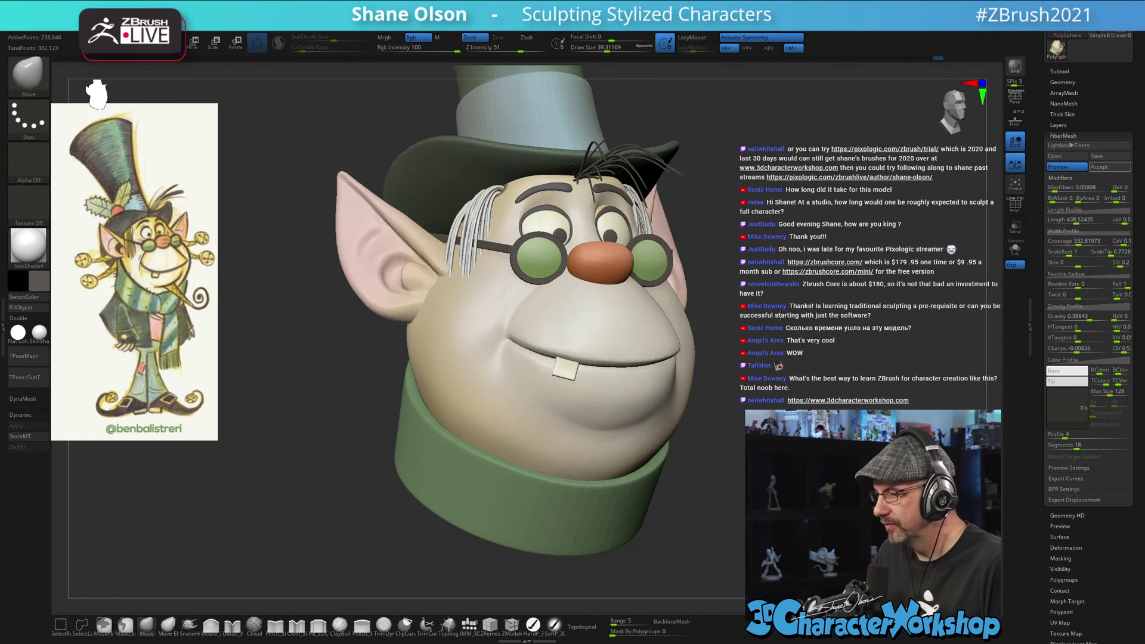
drag(805, 186, 830, 190)
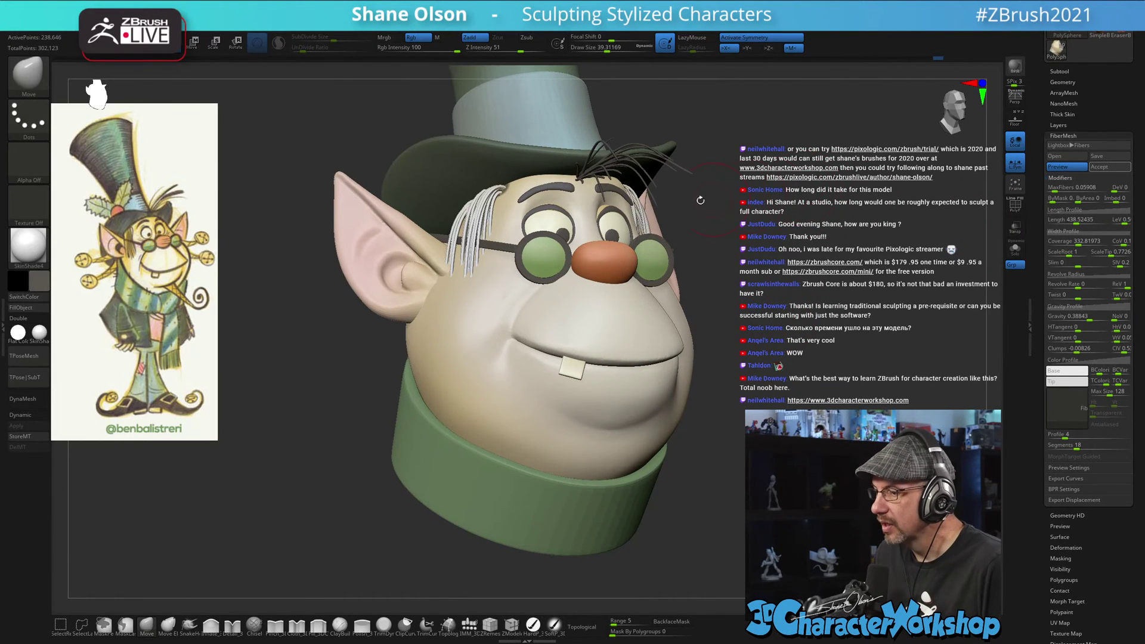
drag(879, 230, 840, 237)
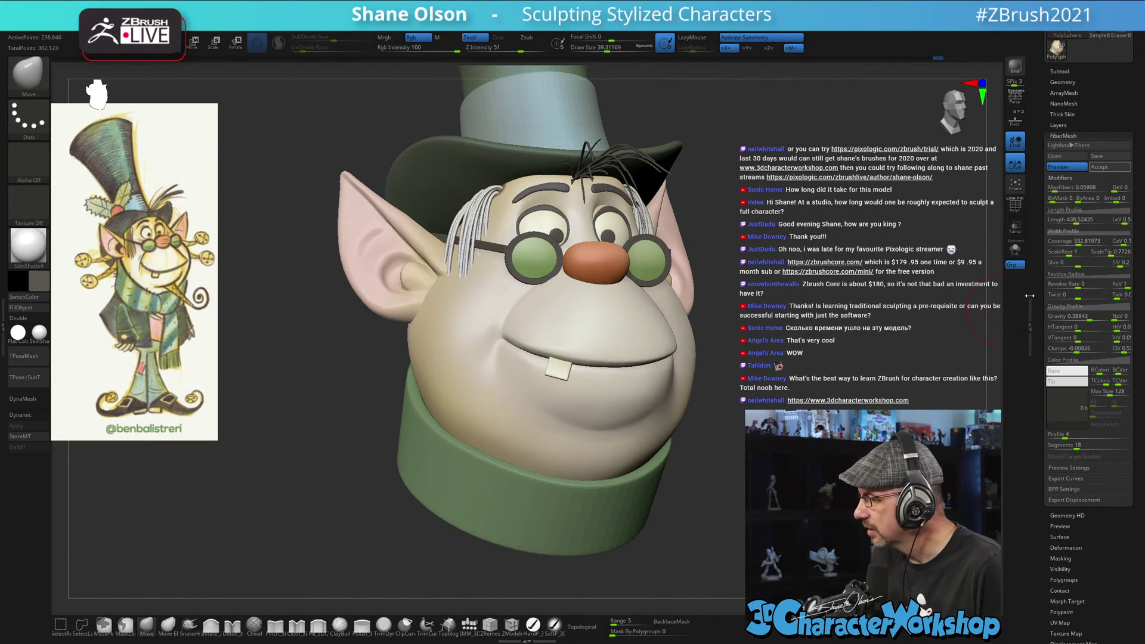
- Set the temple fibers' Gravity to about 0.289 and adjust the start and end points of its Gravity Profile curve
drag(1081, 318, 1087, 321)
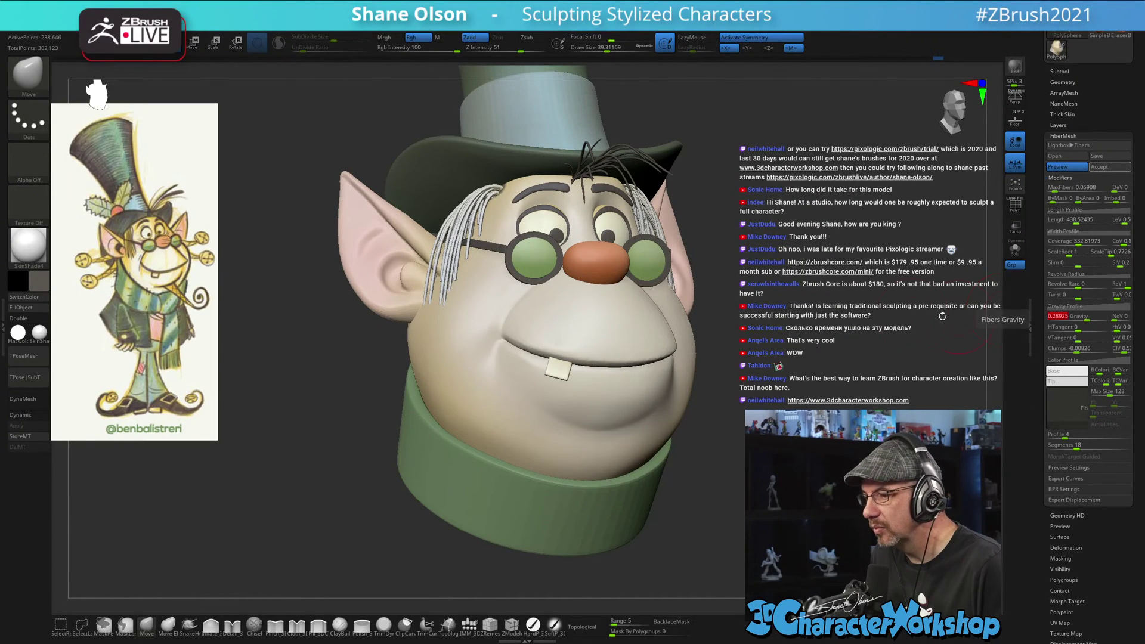
drag(981, 320, 953, 357)
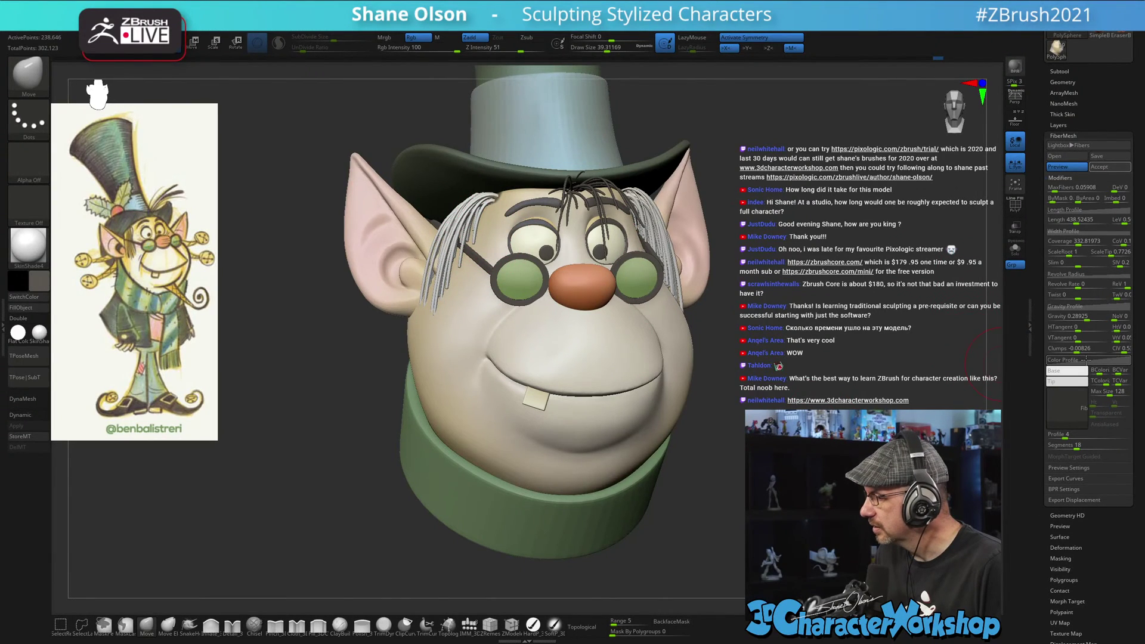
click(1081, 306)
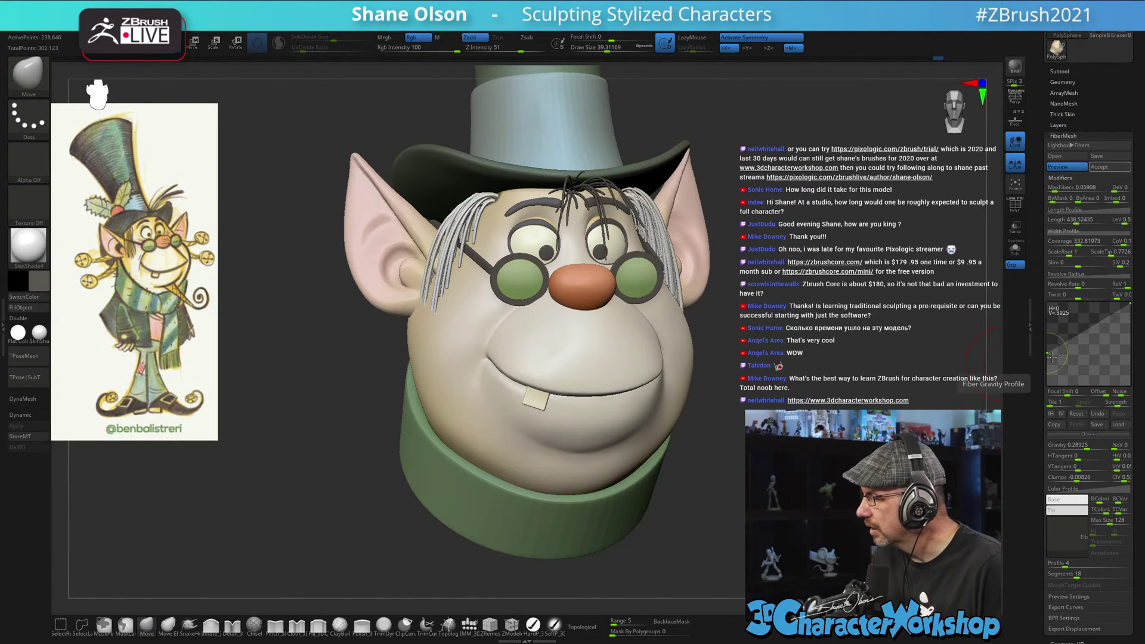
drag(1049, 352, 1044, 348)
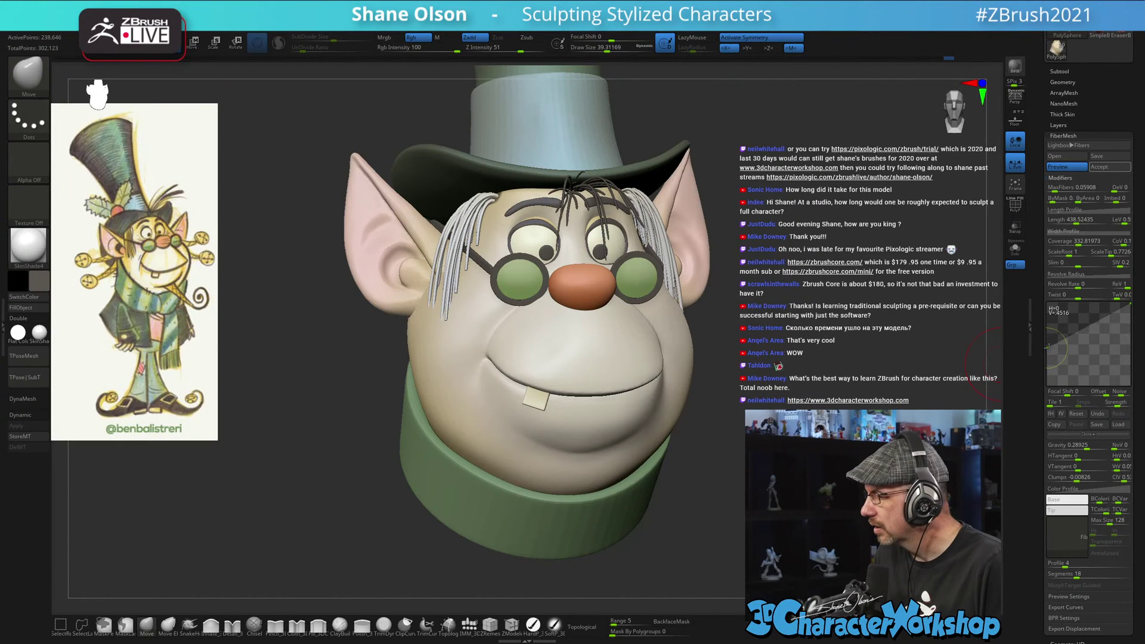
drag(1129, 305, 1132, 315)
drag(809, 381, 823, 373)
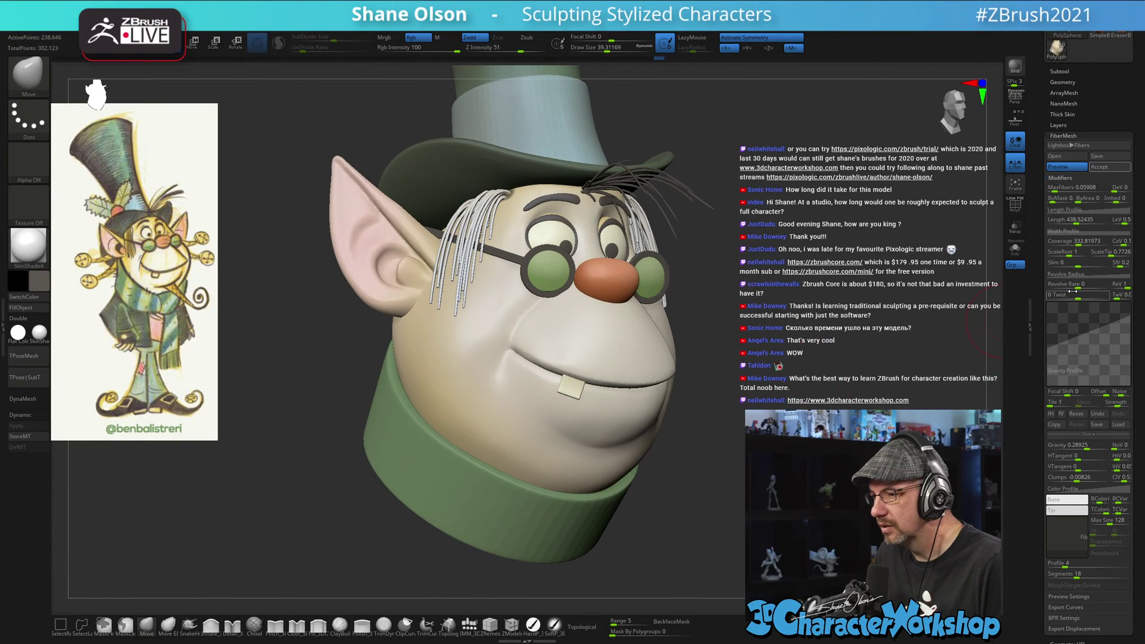
- Reshape the middle of the Gravity Profile curve and check how the temple fibers hang from several angles
click(1090, 335)
drag(1090, 335, 1086, 319)
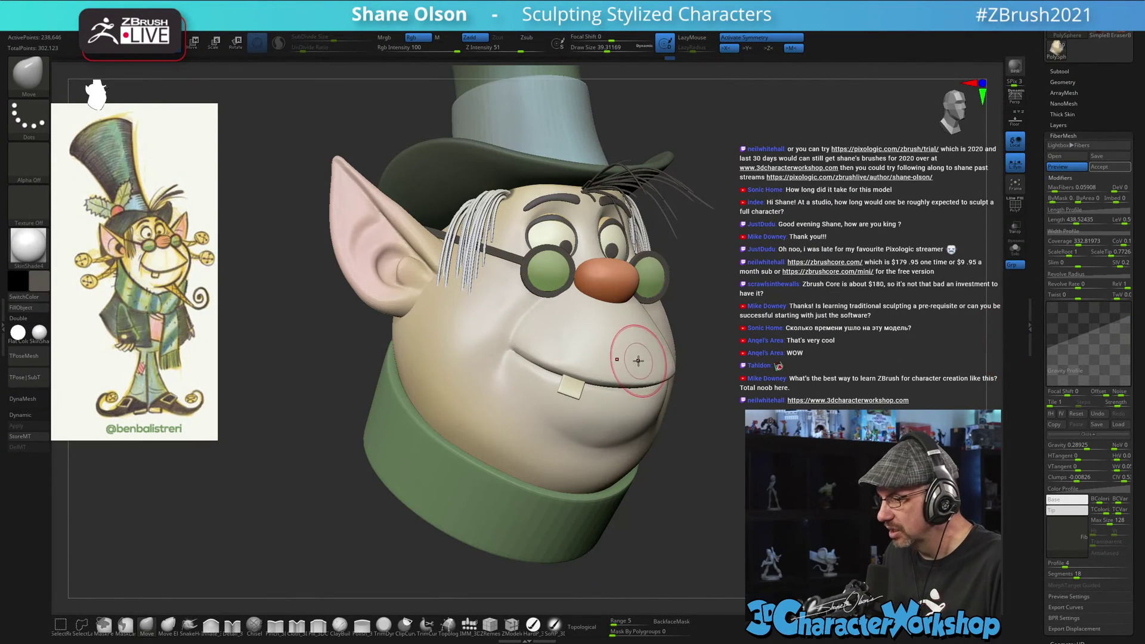
drag(884, 321, 800, 318)
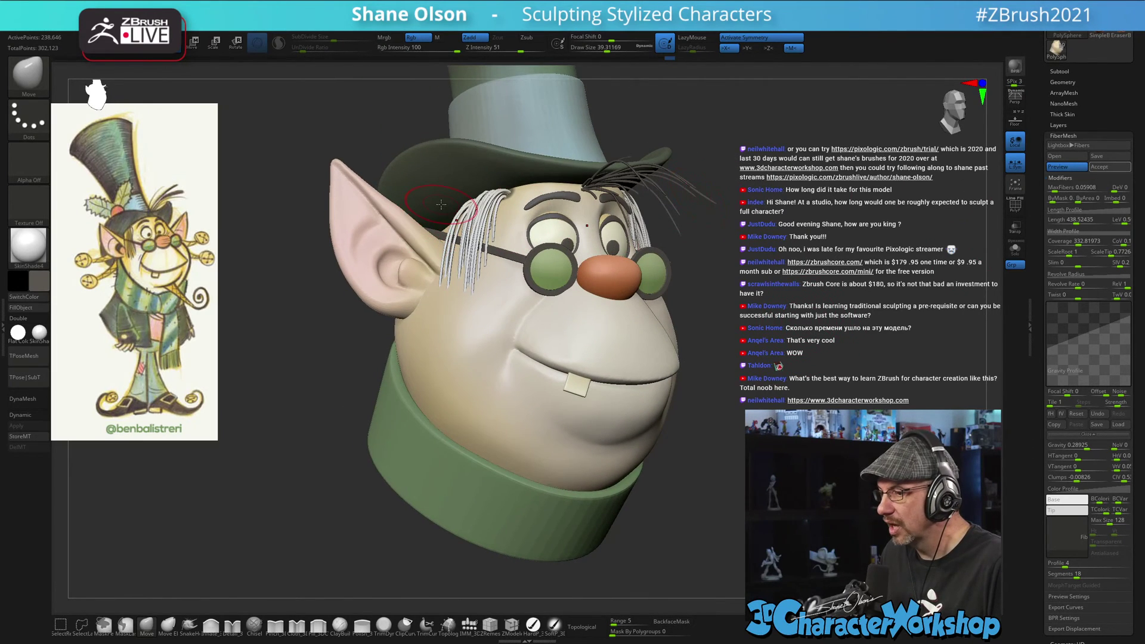
drag(784, 248, 745, 251)
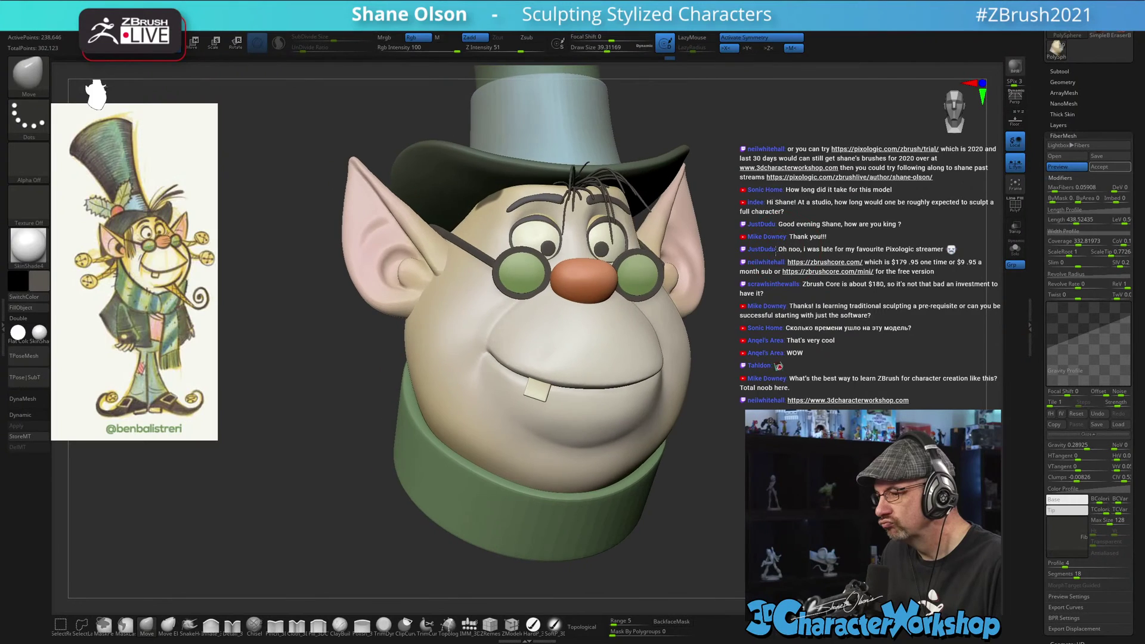
drag(789, 329, 798, 327)
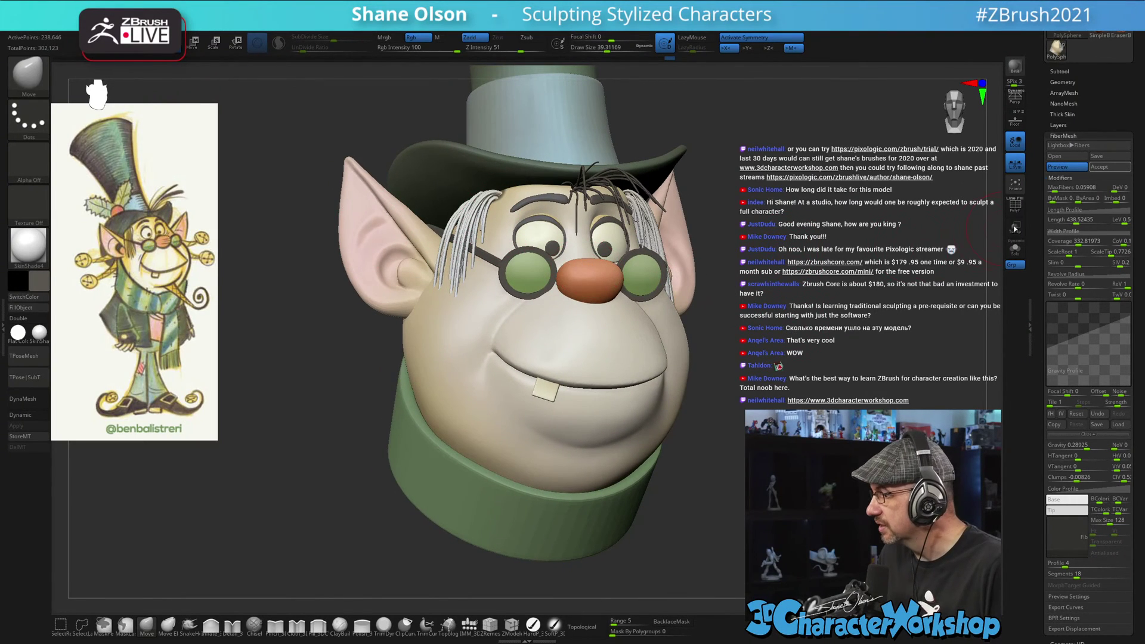
- Accept the temple FiberMesh preview as its own subtool and show the subtool list
click(1109, 167)
click(1058, 125)
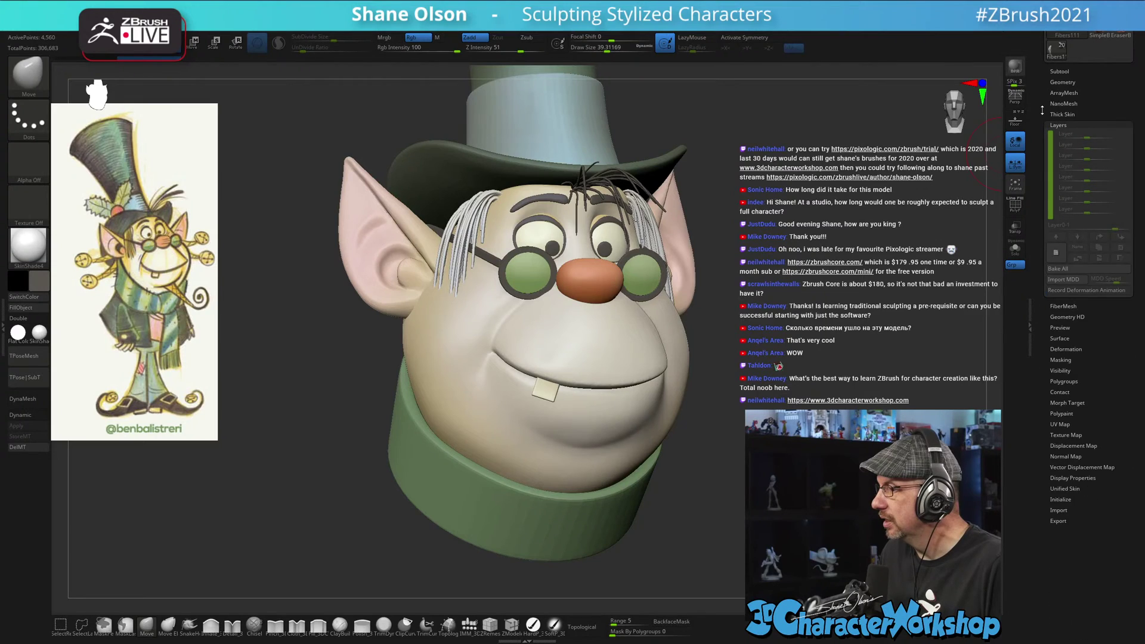
click(1059, 186)
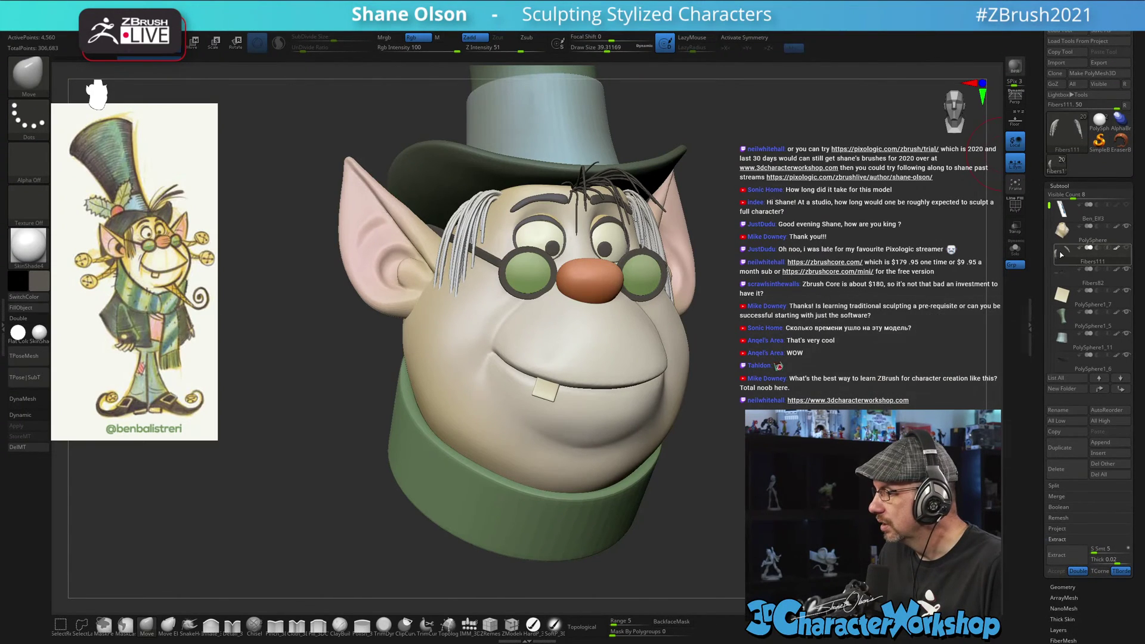
- With transparency and symmetry on, adjust the temple fibers using the Move Elastic brush at a draw size of about 110
drag(820, 255, 794, 341)
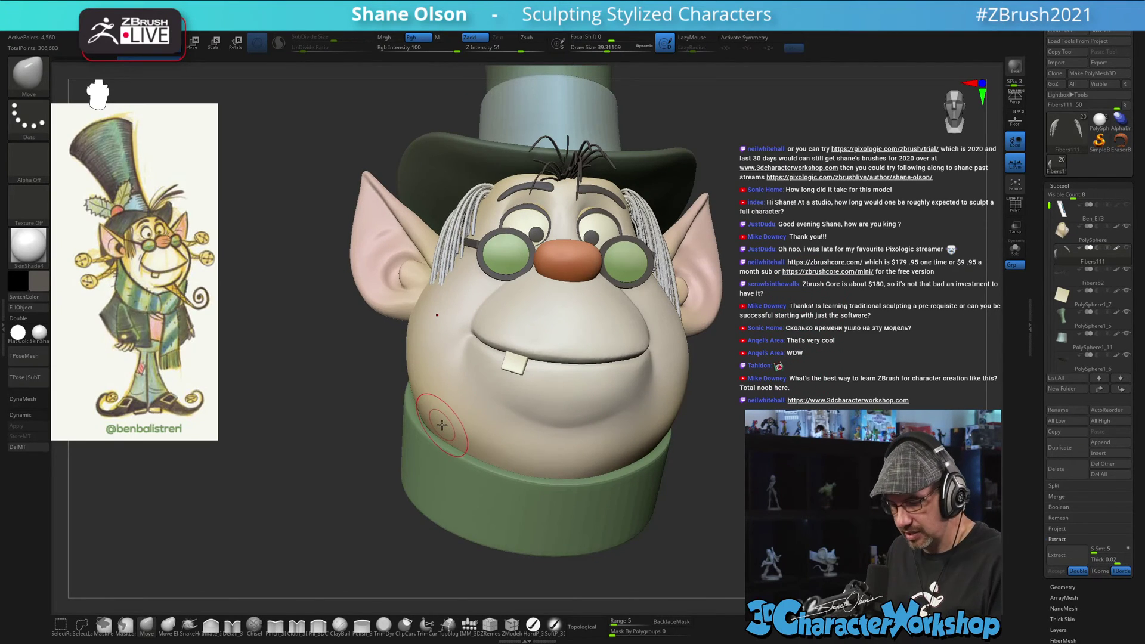
click(1015, 227)
drag(858, 358, 907, 352)
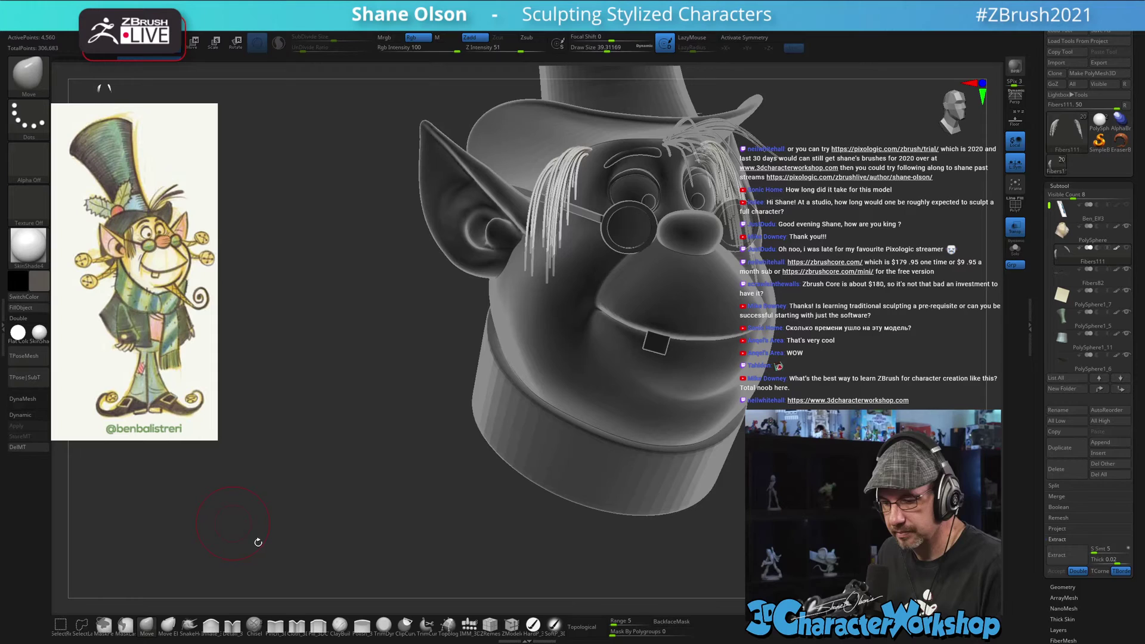
click(165, 626)
key(s)
mouse_move(310, 476)
mouse_down()
mouse_move(329, 476)
mouse_move(332, 456)
mouse_up()
key(x)
mouse_move(386, 411)
alt+mouse_down()
mouse_move(350, 449)
mouse_move(360, 447)
alt+mouse_up()
key(s)
drag(465, 334, 471, 334)
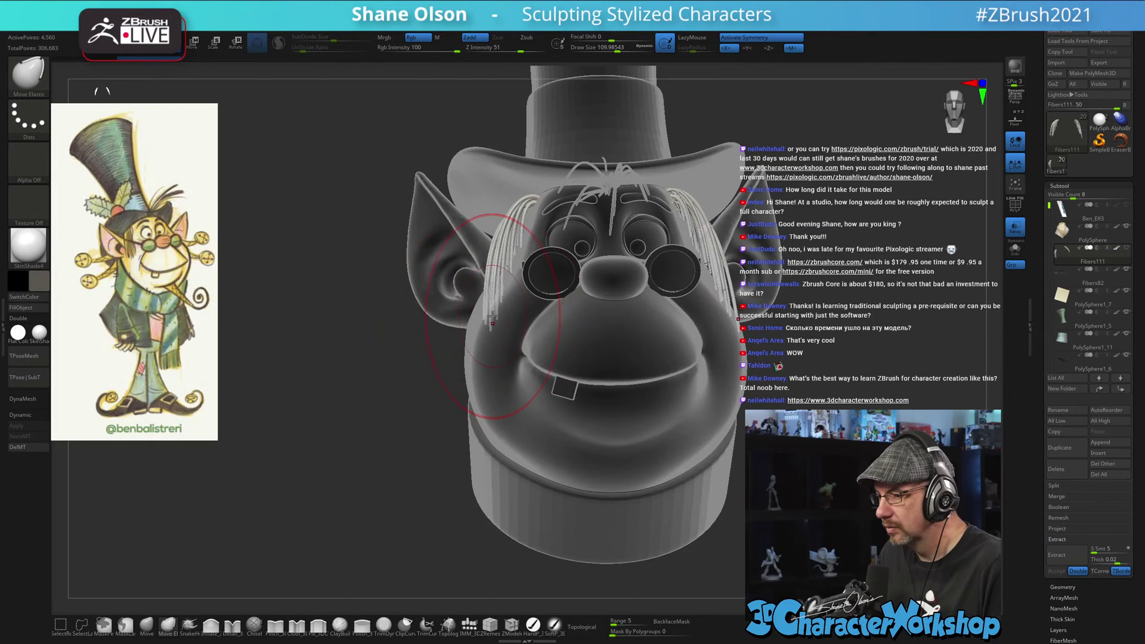
mouse_move(352, 420)
mouse_down()
mouse_move(373, 413)
mouse_move(332, 409)
mouse_move(329, 427)
mouse_move(341, 422)
mouse_up()
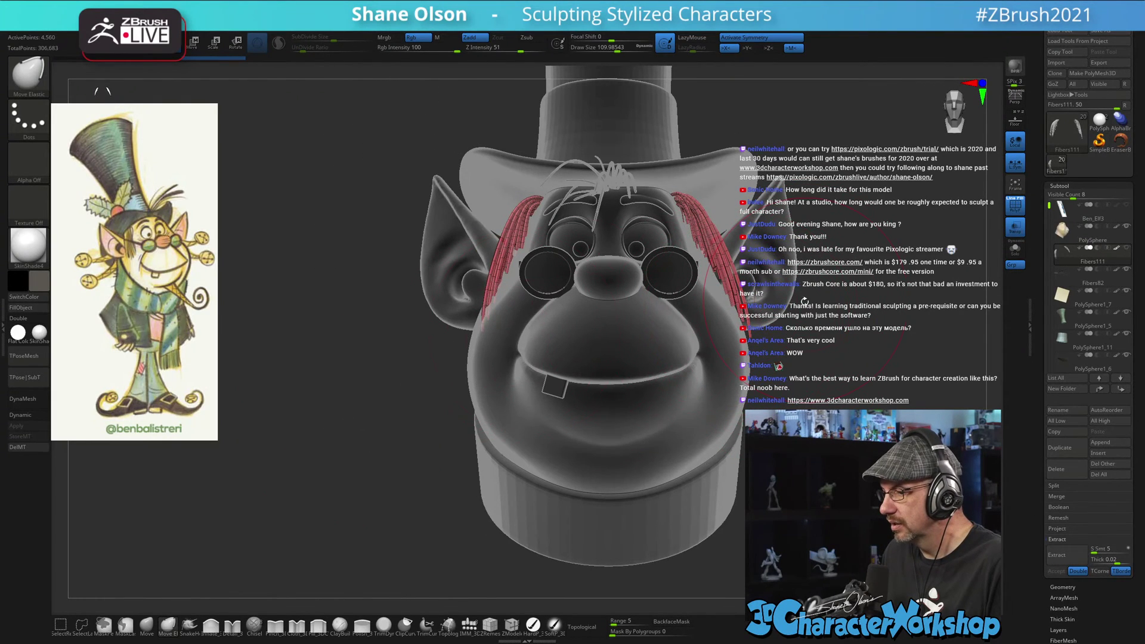
- Turn off transparency, nudge the temple fibers on the character's left side, and disable symmetry to inspect both temples
click(1017, 232)
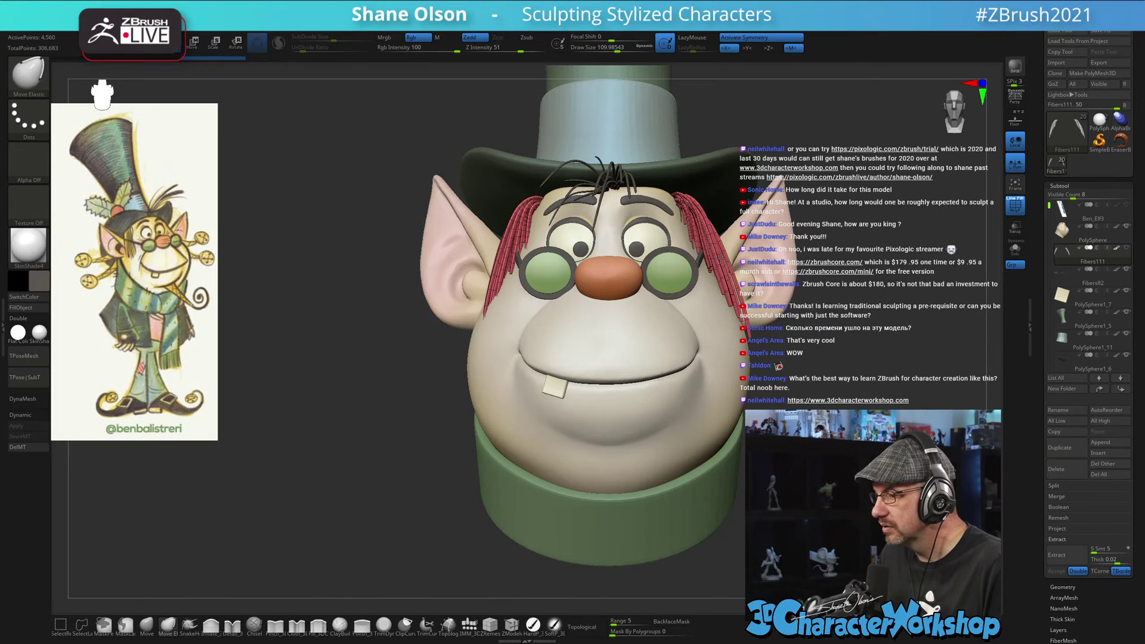
drag(721, 258, 720, 256)
key(x)
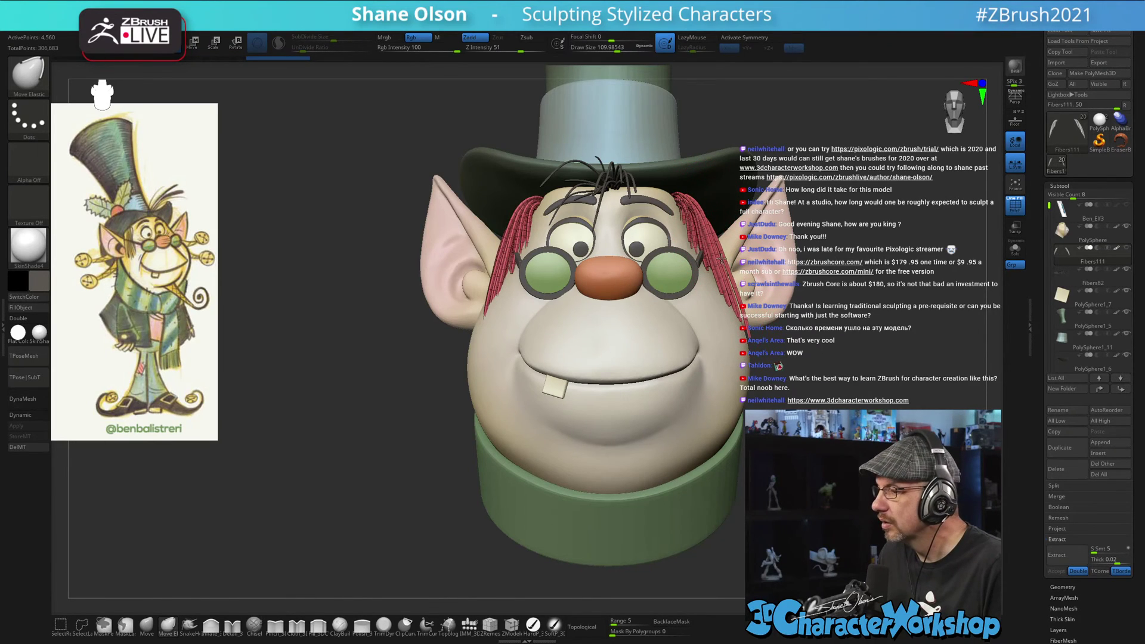
mouse_move(829, 388)
mouse_down()
mouse_move(808, 392)
mouse_move(733, 342)
mouse_up()
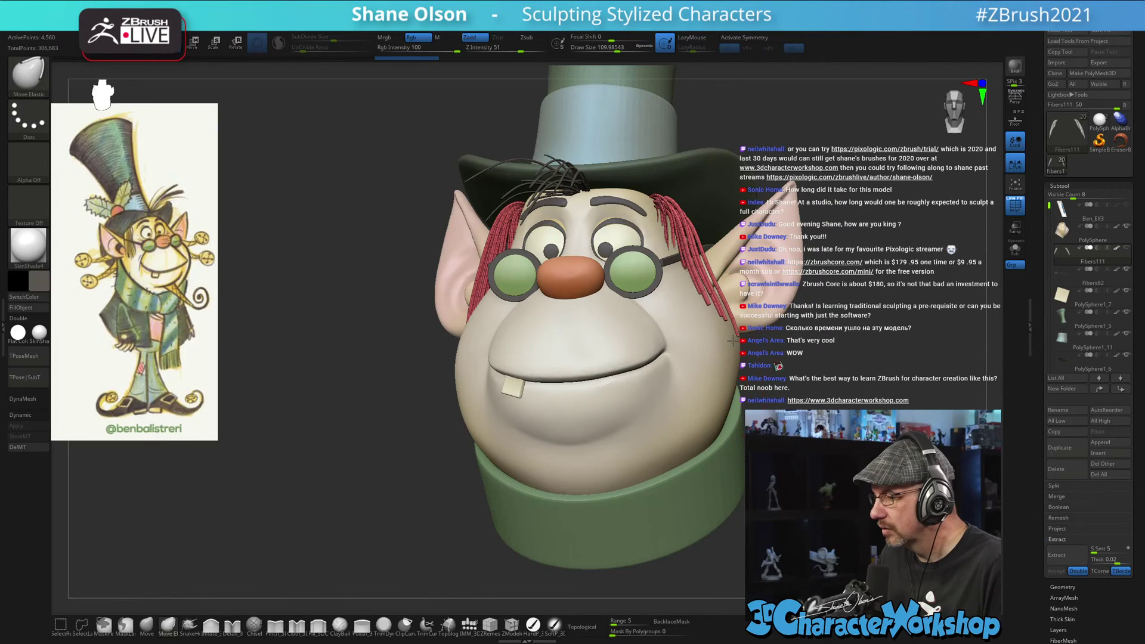
drag(801, 367, 517, 395)
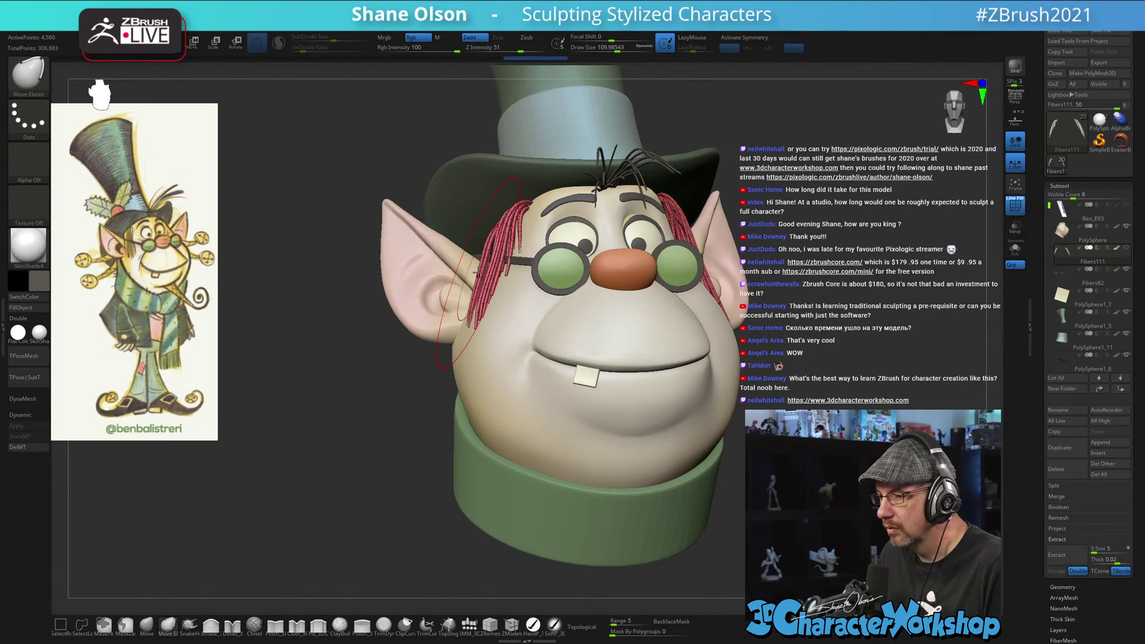
- Reduce the draw size to about 76 and reshape the fibers on the character's right temple without symmetry, from front and side
key(x)
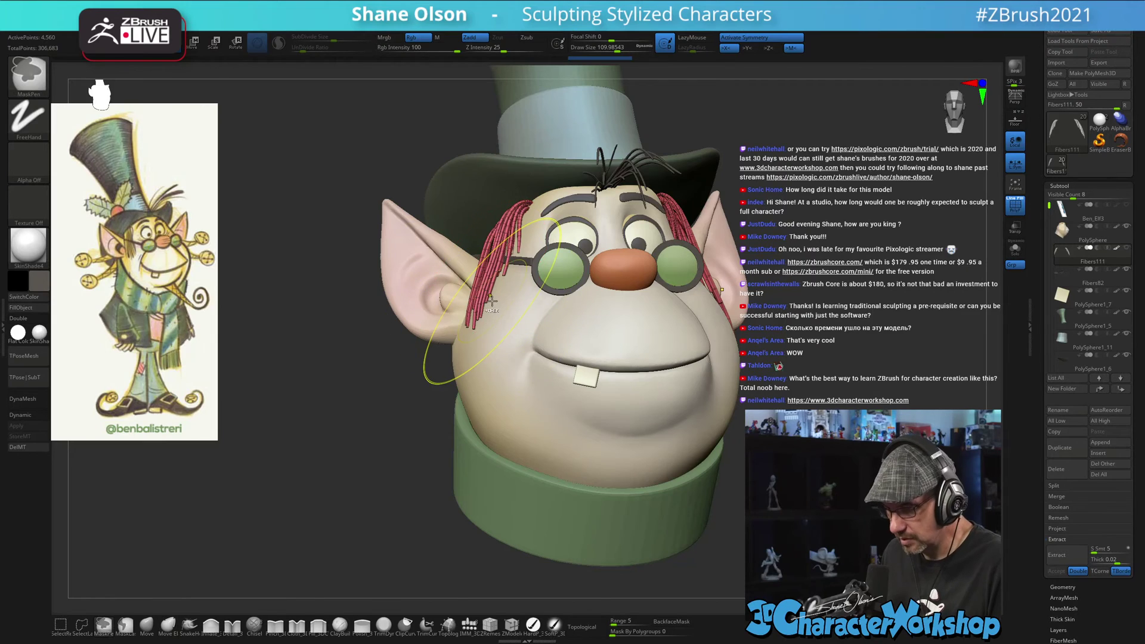
key(s)
drag(411, 394, 402, 394)
key(x)
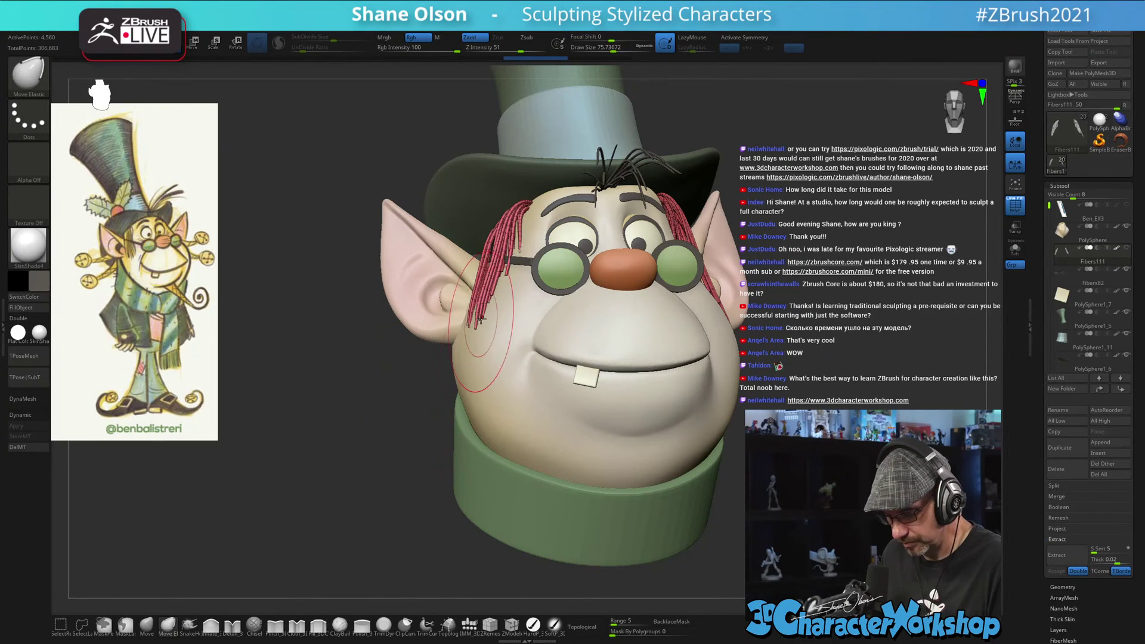
mouse_move(482, 291)
mouse_down()
mouse_move(475, 327)
mouse_move(475, 297)
mouse_up()
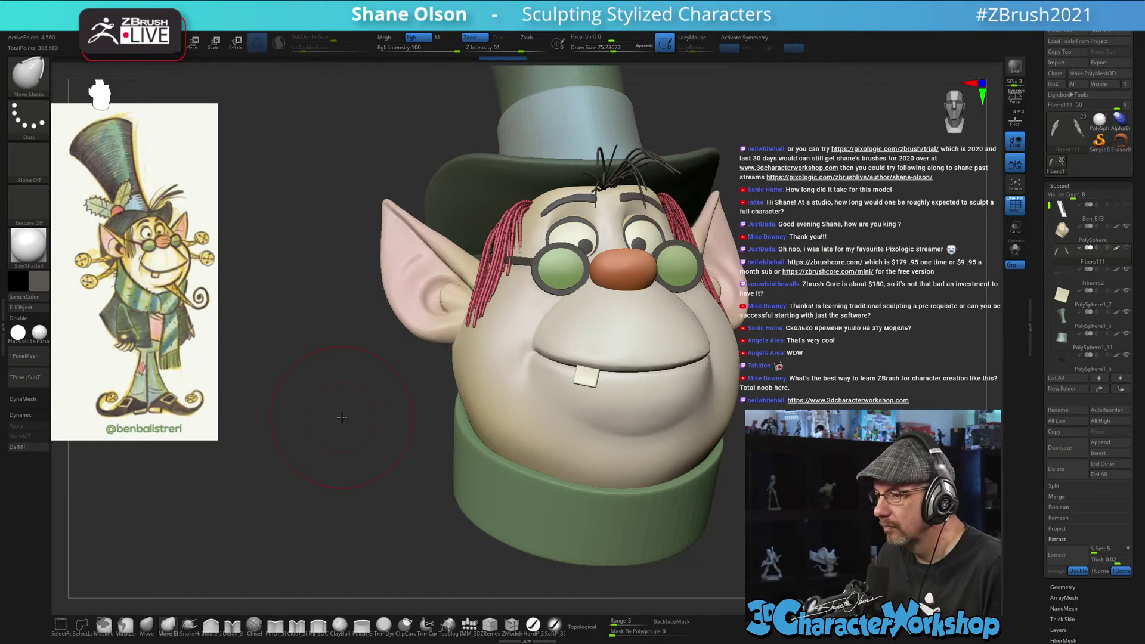
drag(342, 417, 792, 294)
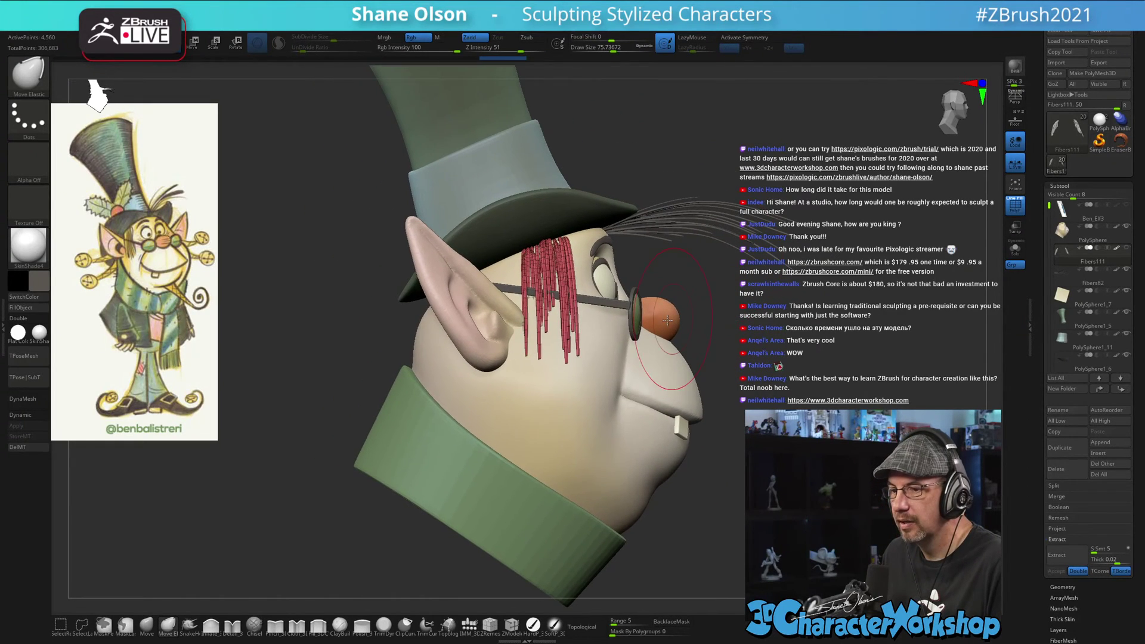
drag(523, 316, 550, 307)
mouse_move(829, 382)
mouse_down()
mouse_move(530, 382)
mouse_move(858, 381)
mouse_move(530, 387)
mouse_up()
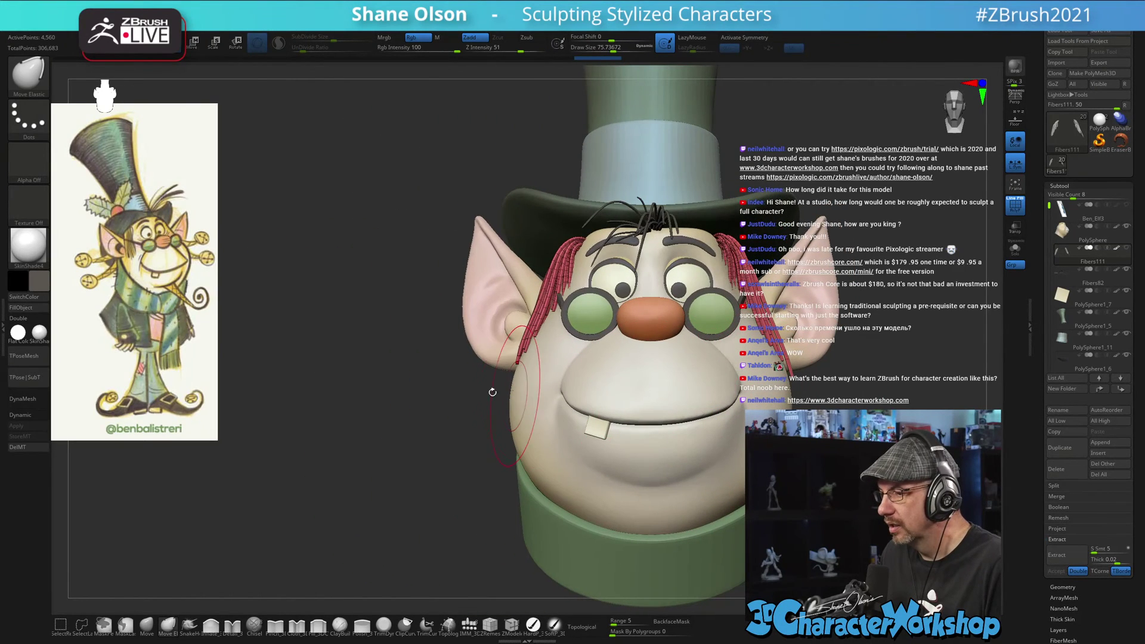
- Turn symmetry back on, reduce the draw size to about 55, and refine the temple fibers beside the eyebrows
key(x)
key(s)
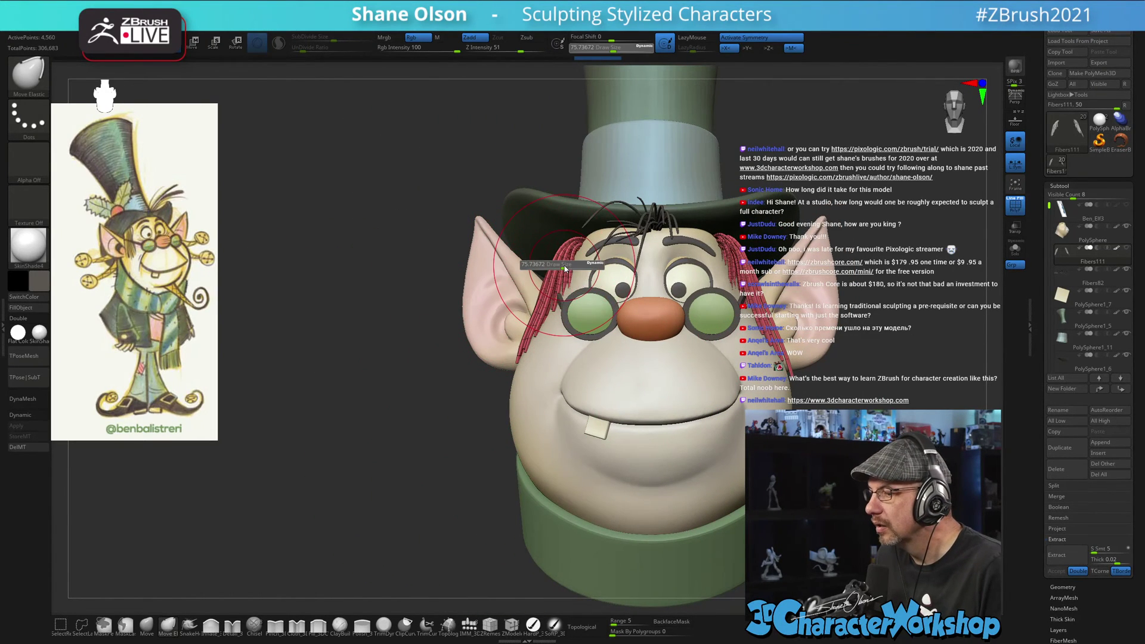
mouse_move(561, 264)
mouse_down()
mouse_move(575, 291)
mouse_move(558, 282)
mouse_up()
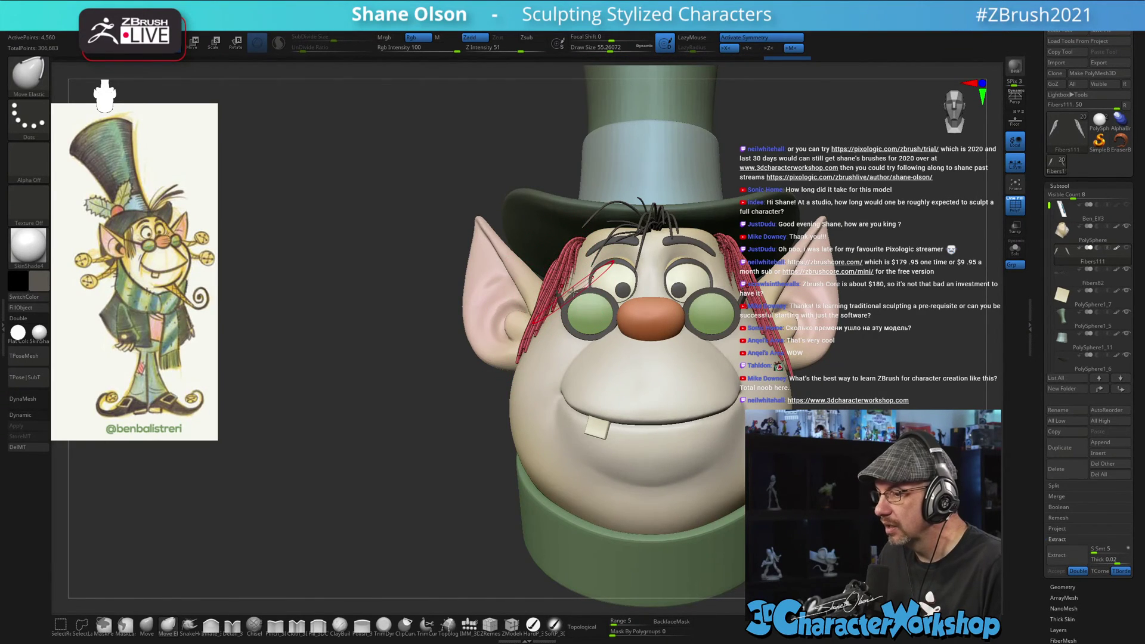
drag(462, 365, 433, 381)
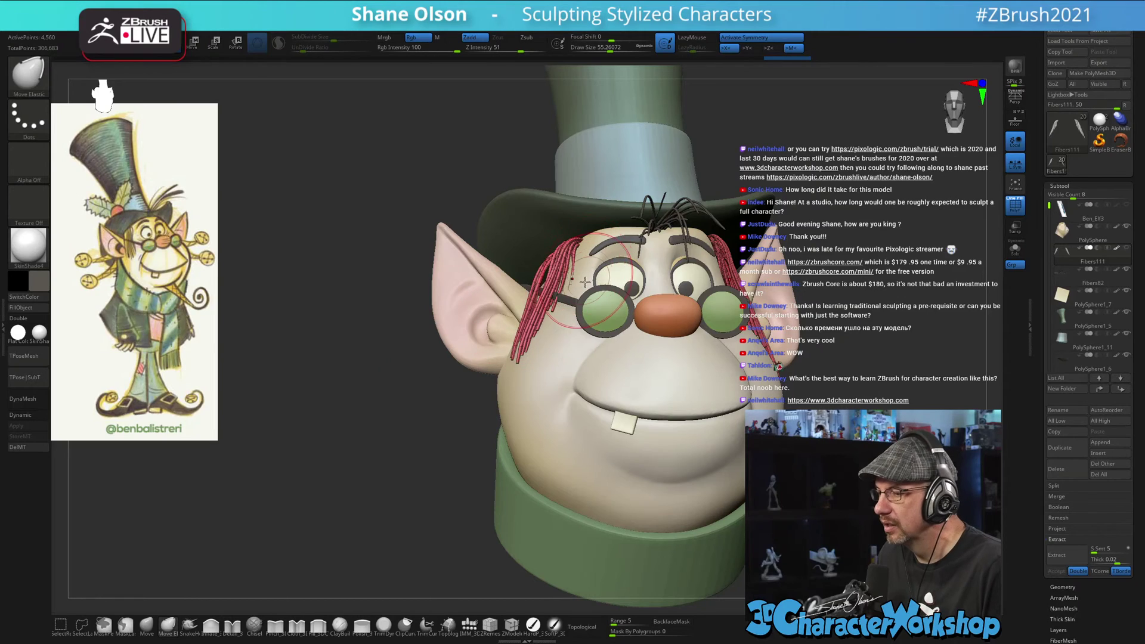
mouse_move(561, 279)
mouse_down()
mouse_move(545, 287)
mouse_move(559, 295)
mouse_up()
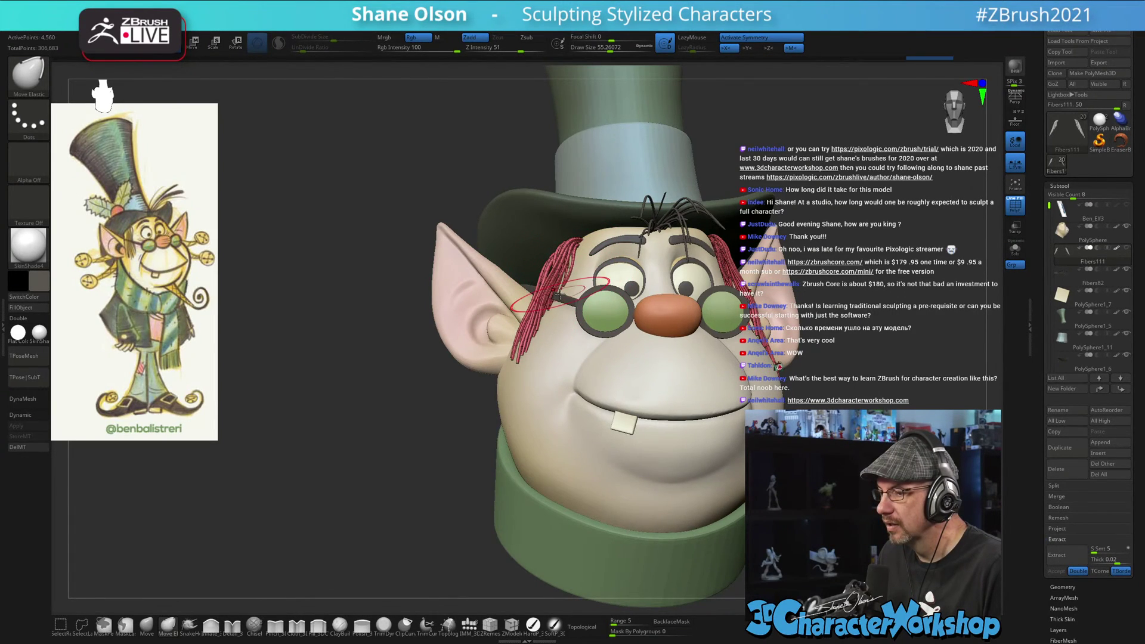
key(ctrl+z)
- Turn off symmetry and reshape the fibers on the character's right temple with Move Elastic from the front
mouse_move(406, 412)
mouse_down()
mouse_move(450, 411)
mouse_move(396, 412)
mouse_up()
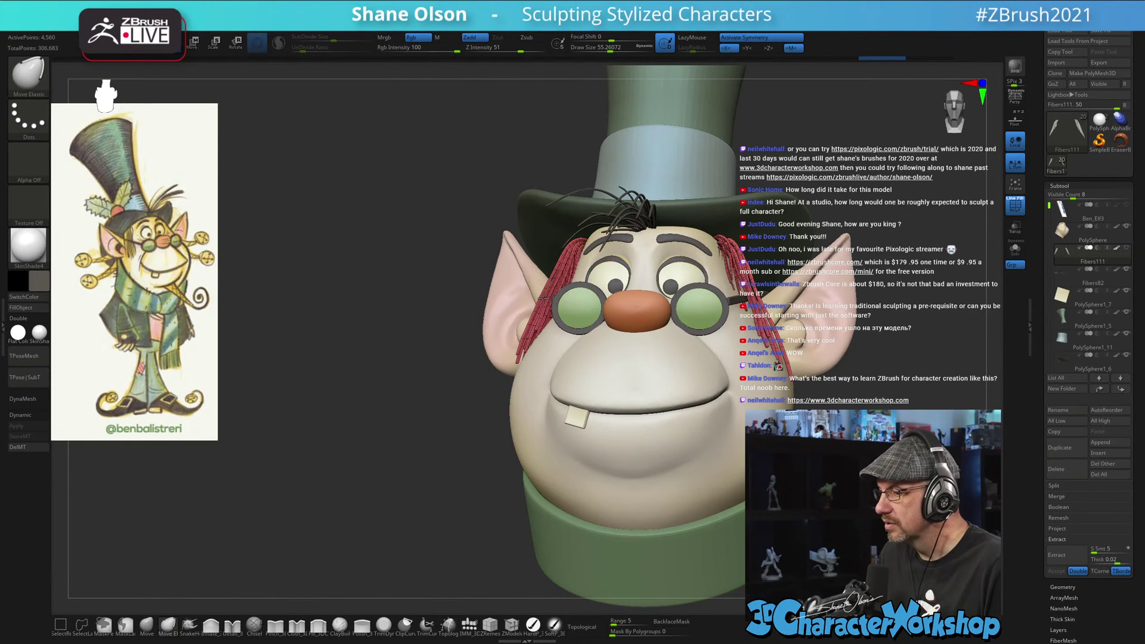
key(x)
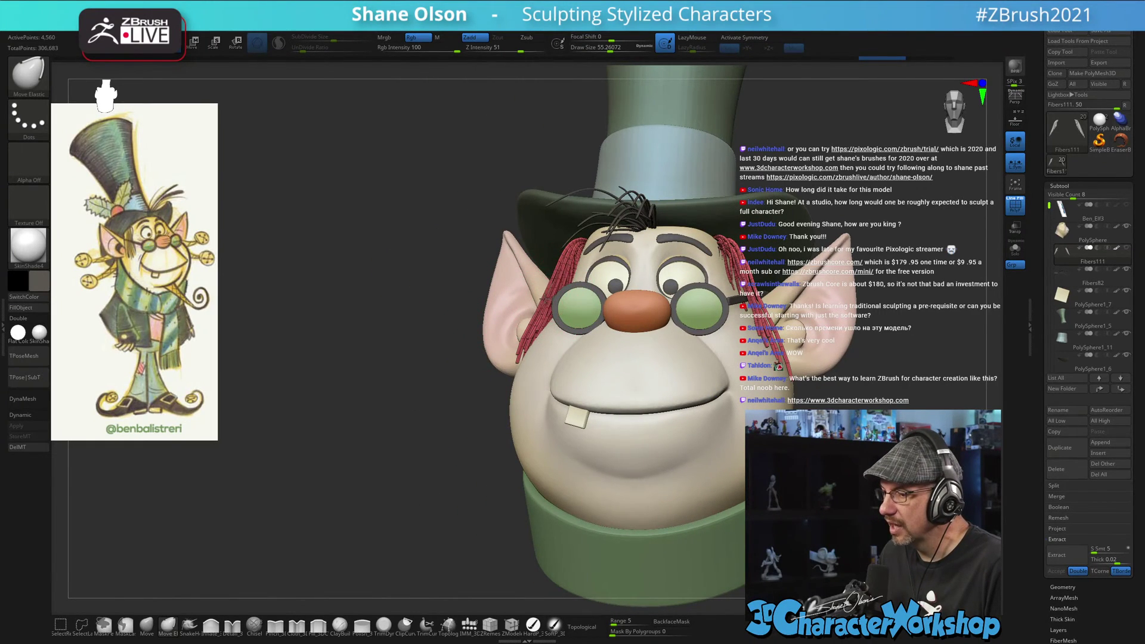
drag(545, 299, 576, 245)
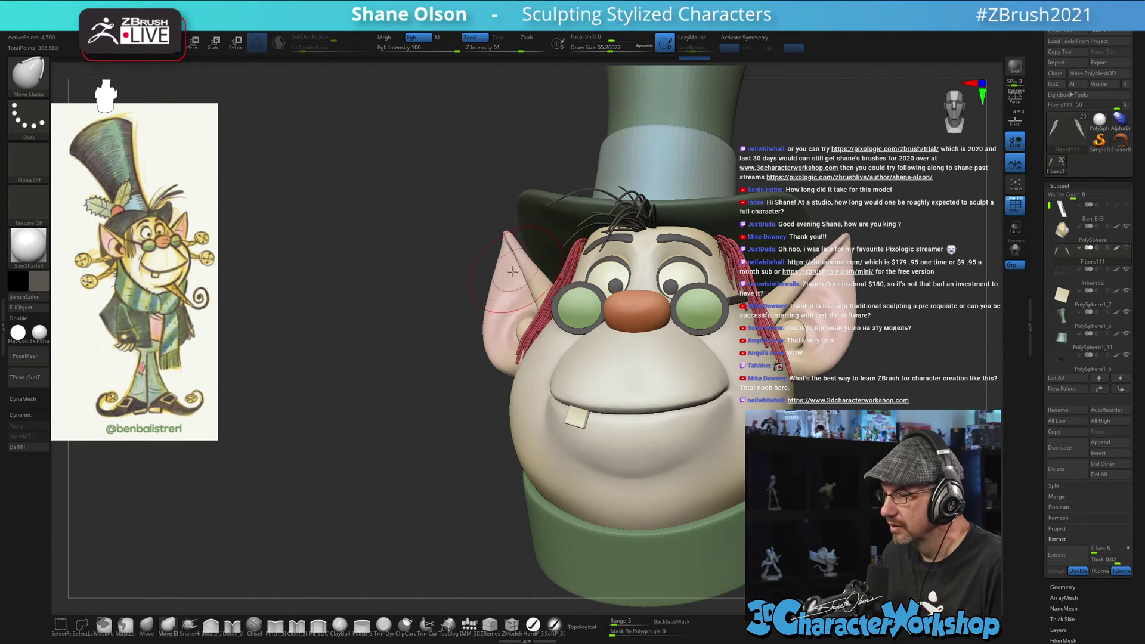
- Increase the draw size to about 79 and shift the fibers on the character's left temple, working from behind and from the side
mouse_move(377, 328)
mouse_down()
mouse_move(571, 314)
mouse_move(522, 331)
mouse_move(516, 371)
mouse_up()
key(s)
drag(345, 381, 477, 396)
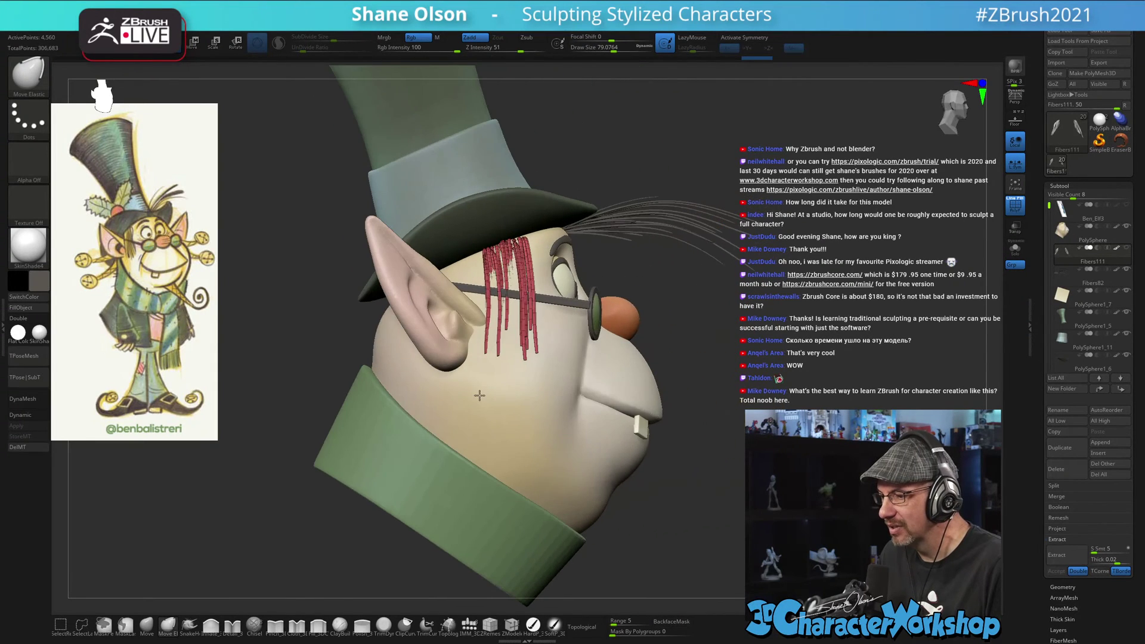
drag(781, 309, 495, 317)
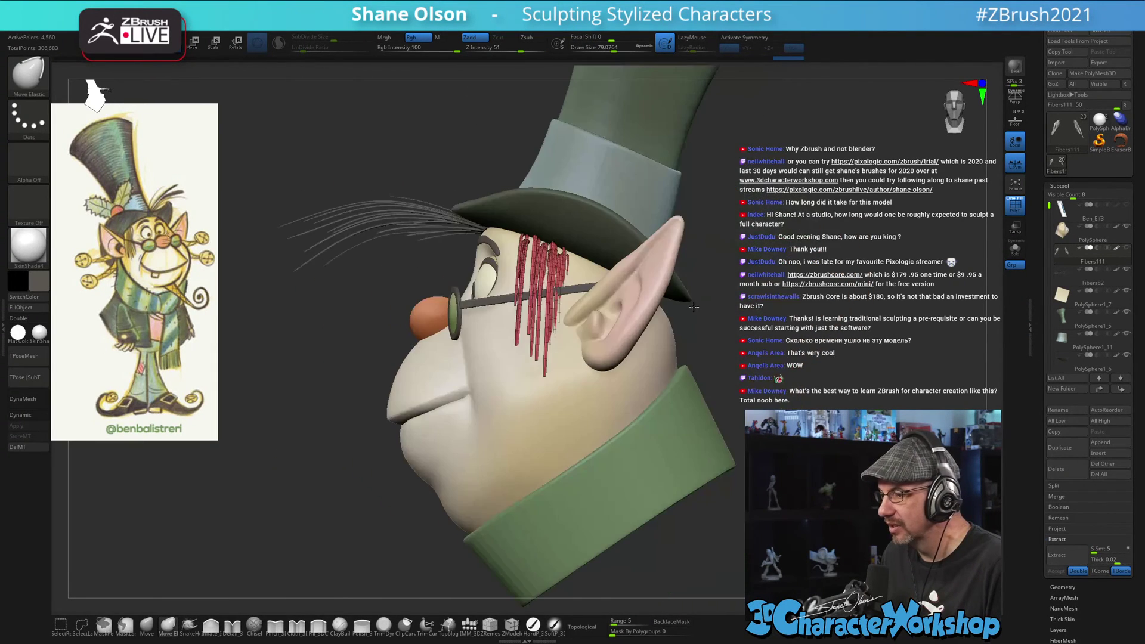
drag(742, 316, 626, 324)
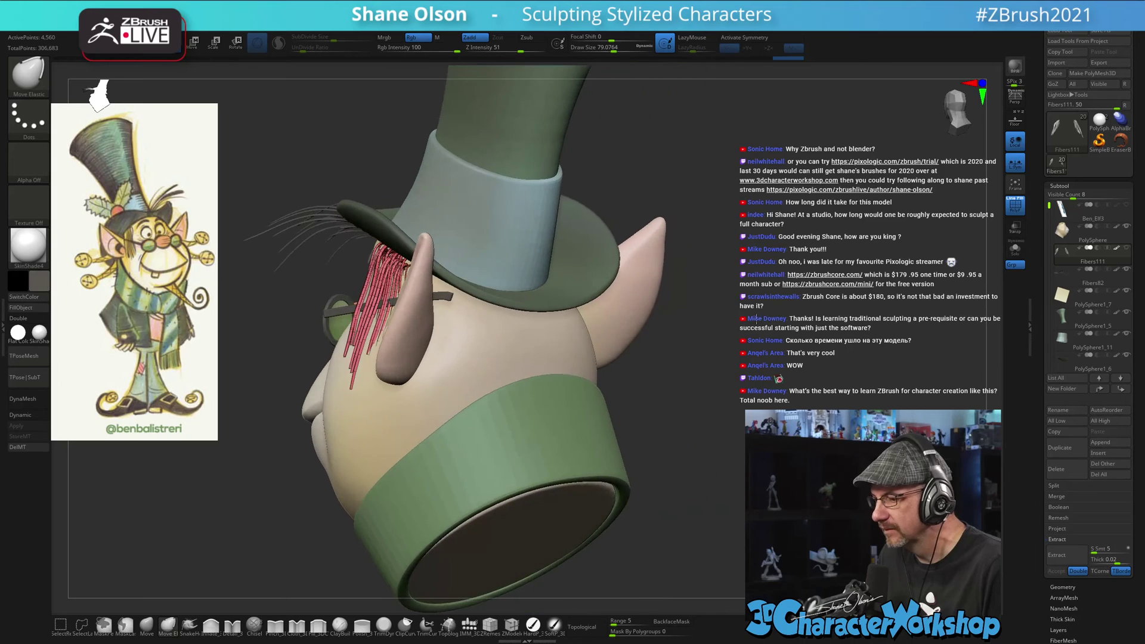
drag(382, 327, 373, 328)
drag(776, 383, 963, 381)
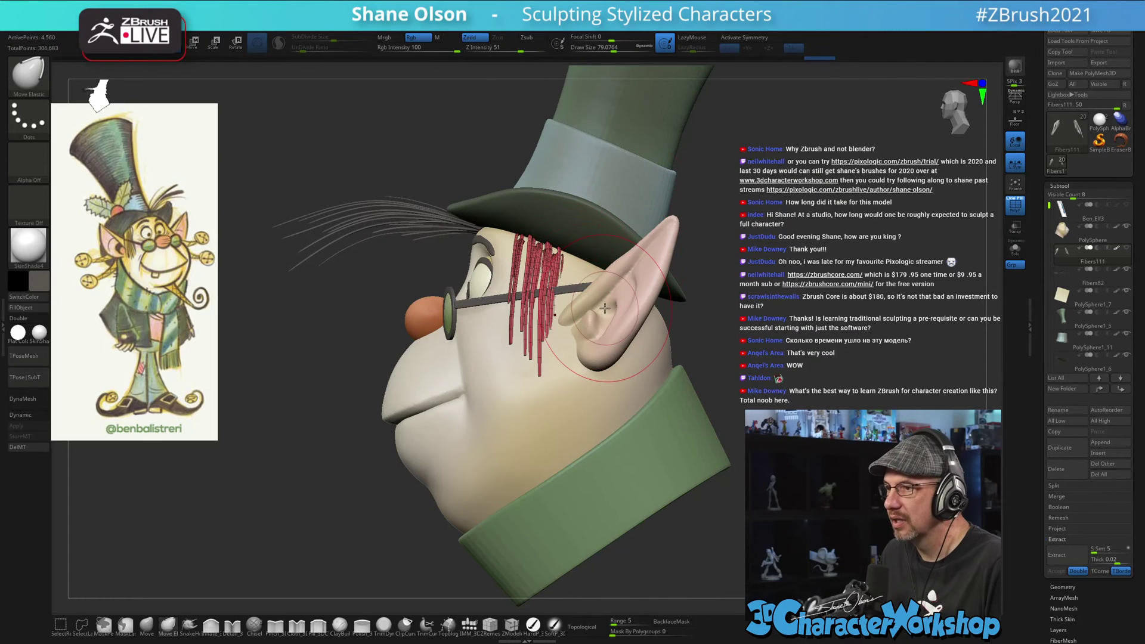
shift+drag(528, 303, 535, 304)
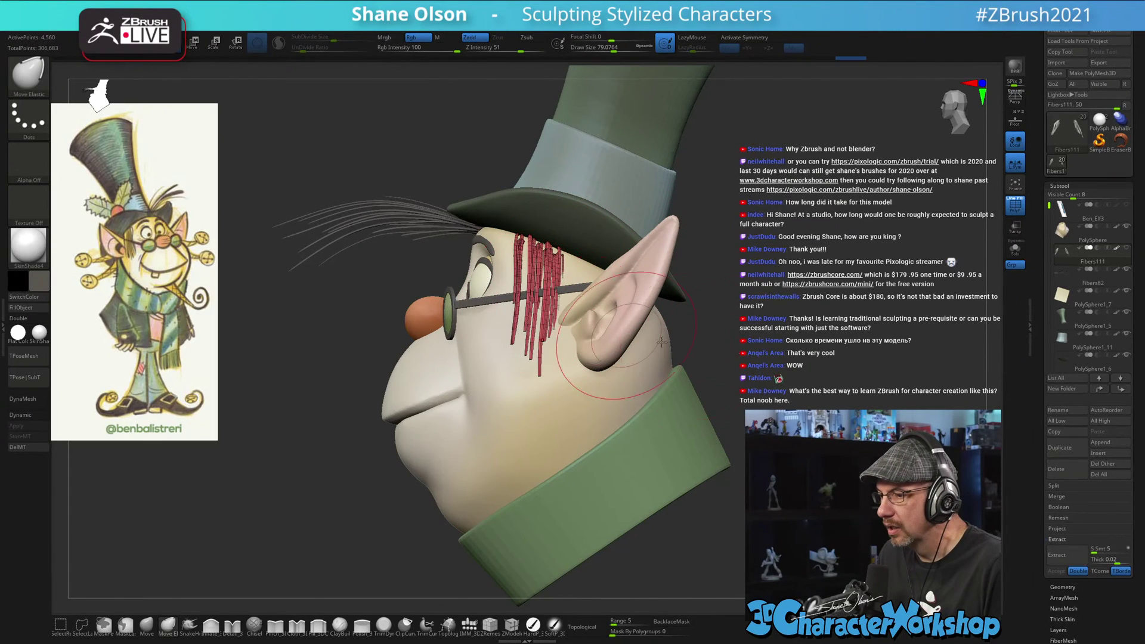
- Reduce the draw size to about 66 and then 58, reshaping the character's left temple fibers from the front
mouse_move(724, 341)
mouse_down()
mouse_move(832, 342)
mouse_move(923, 362)
mouse_up()
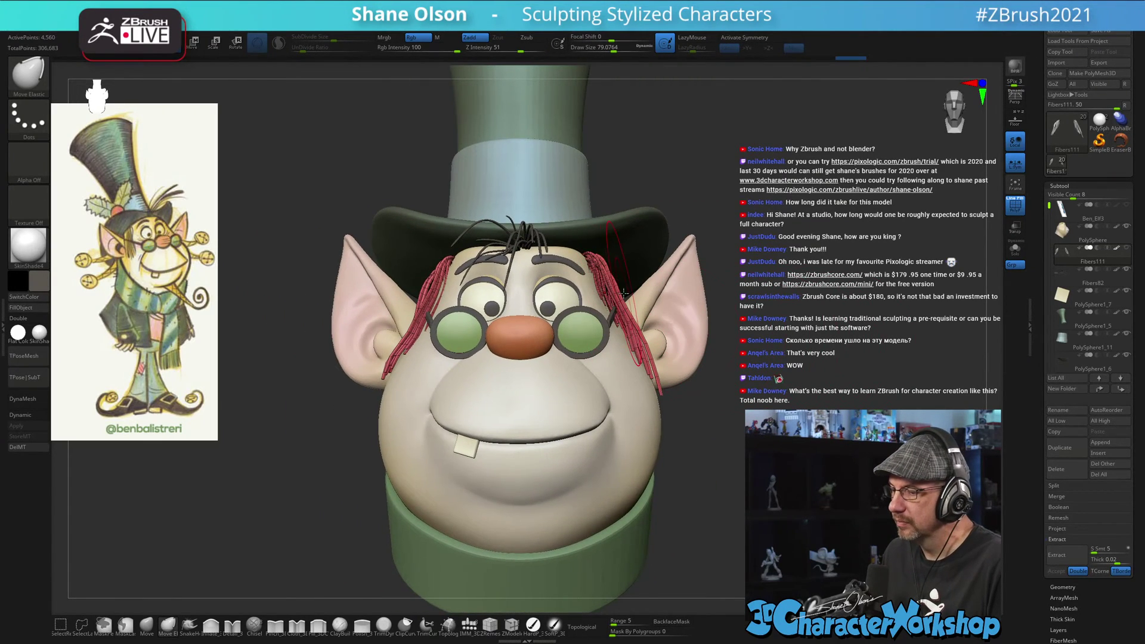
key(bracketleft)
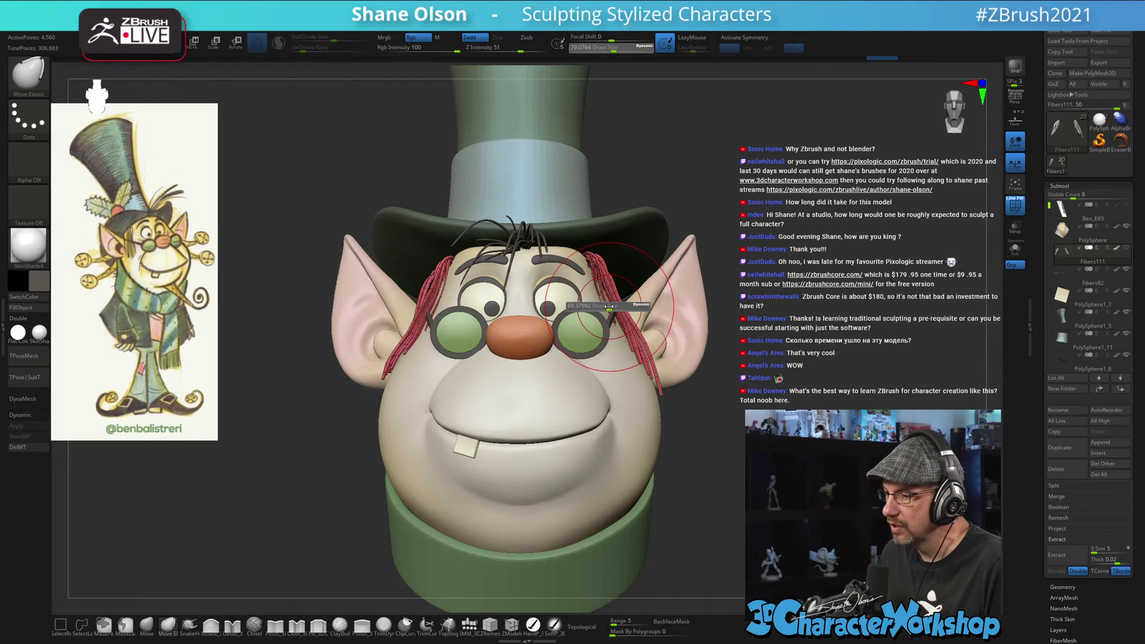
drag(600, 296, 630, 326)
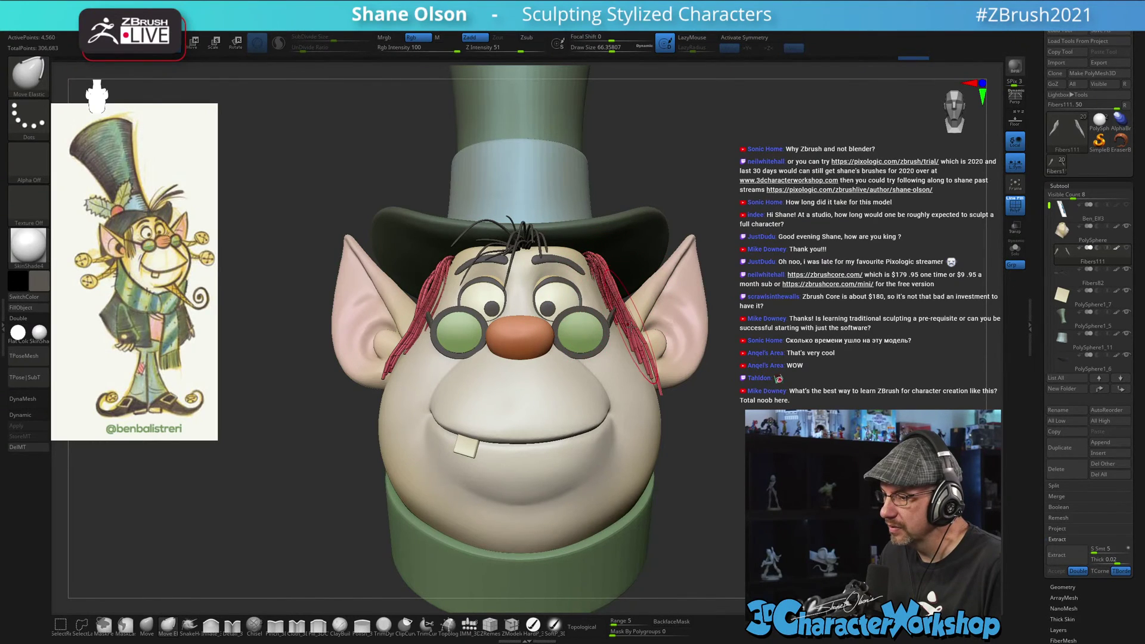
alt+drag(811, 308, 816, 340)
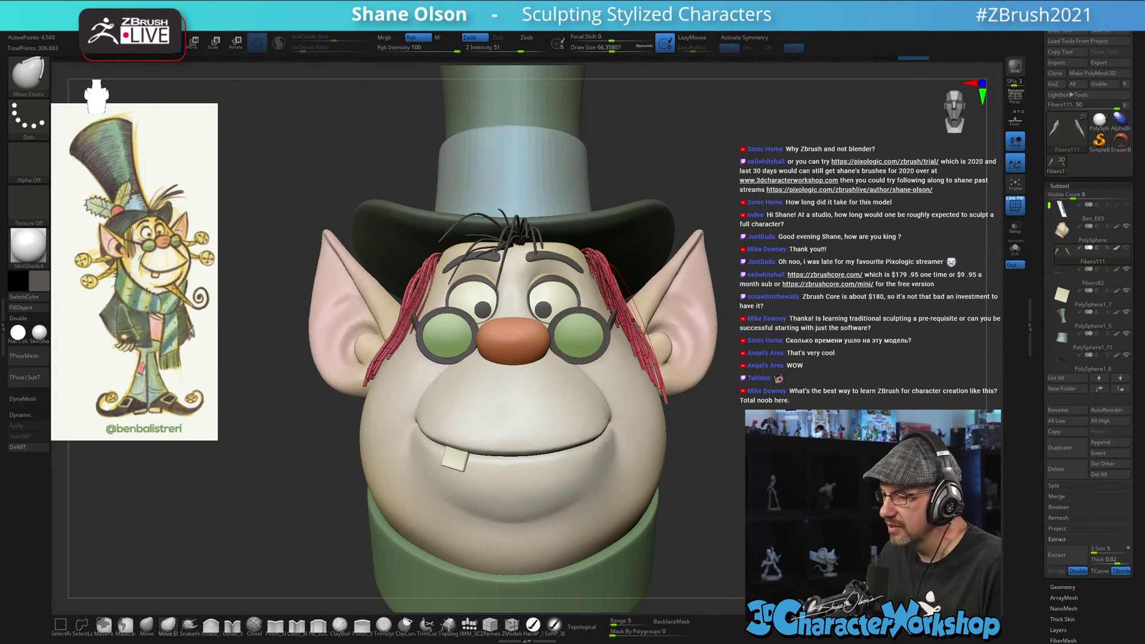
key(s)
drag(634, 325, 642, 330)
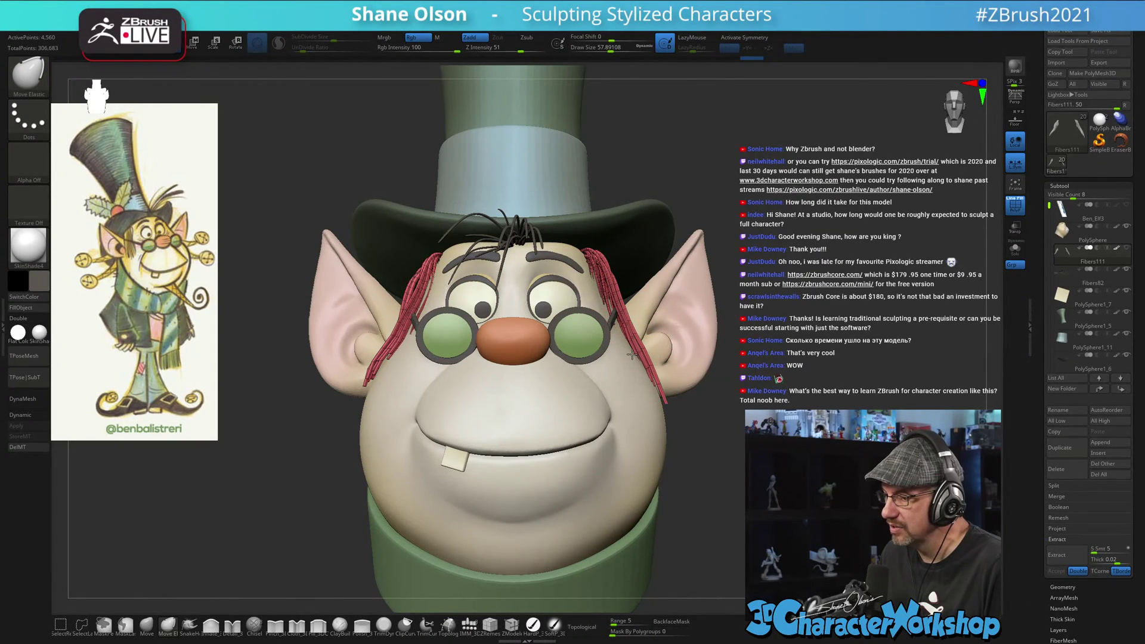
drag(643, 351, 646, 350)
- Isolate the temple fibers with Solo to examine their shape, then show the whole head again from the front
mouse_move(775, 384)
mouse_down()
mouse_move(687, 407)
mouse_move(986, 371)
mouse_up()
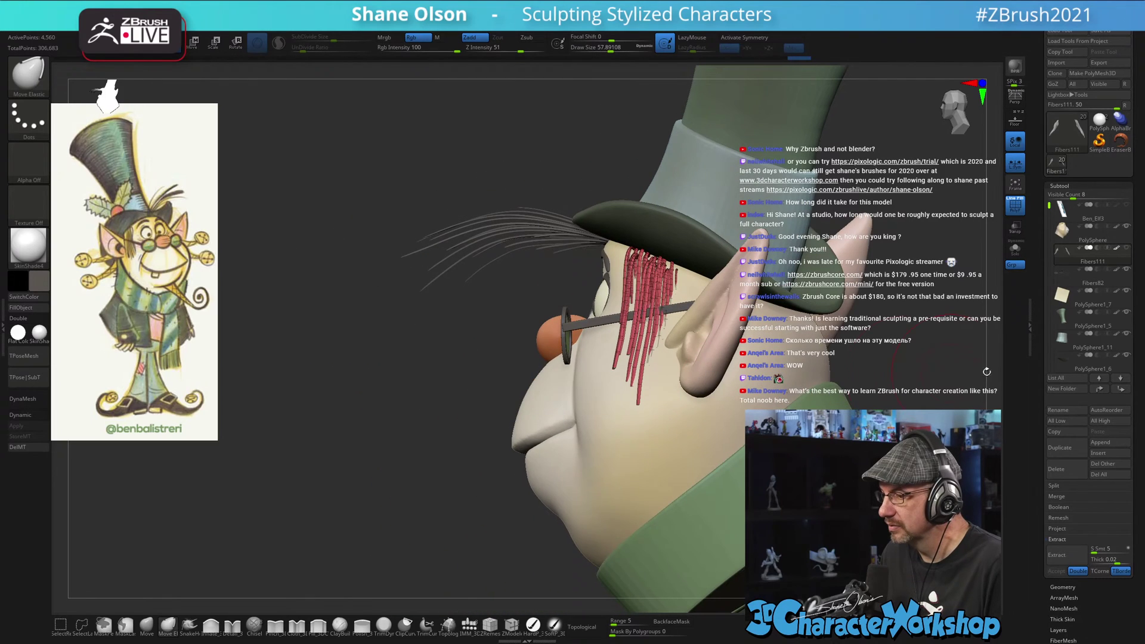
click(1017, 251)
drag(835, 398, 948, 405)
alt+drag(696, 348, 592, 350)
key(s)
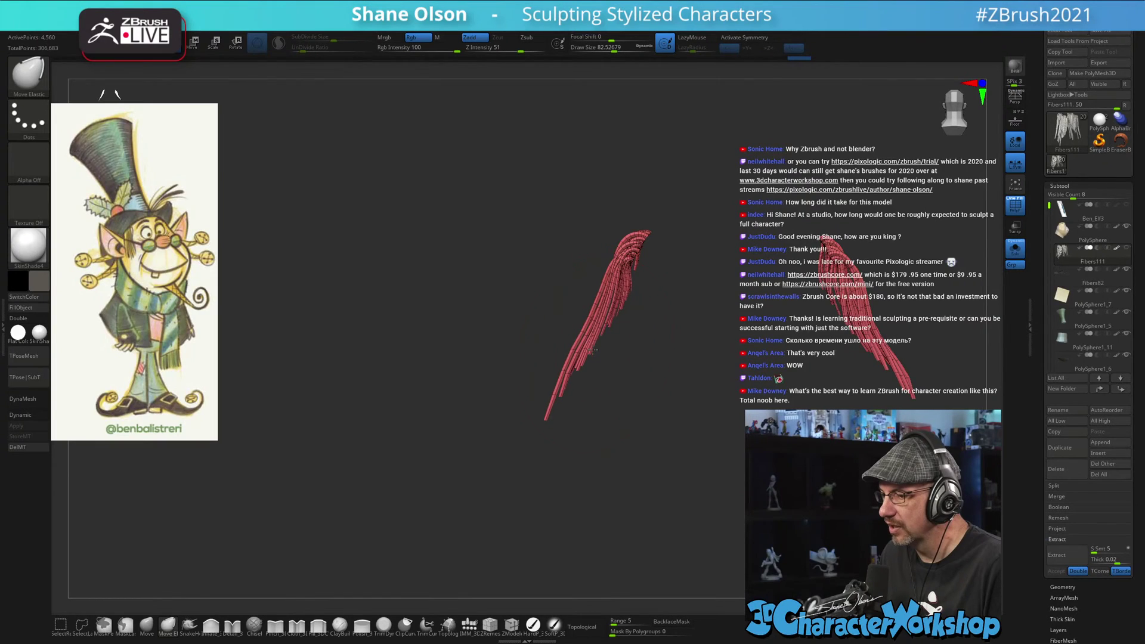
click(1023, 257)
drag(365, 397, 444, 399)
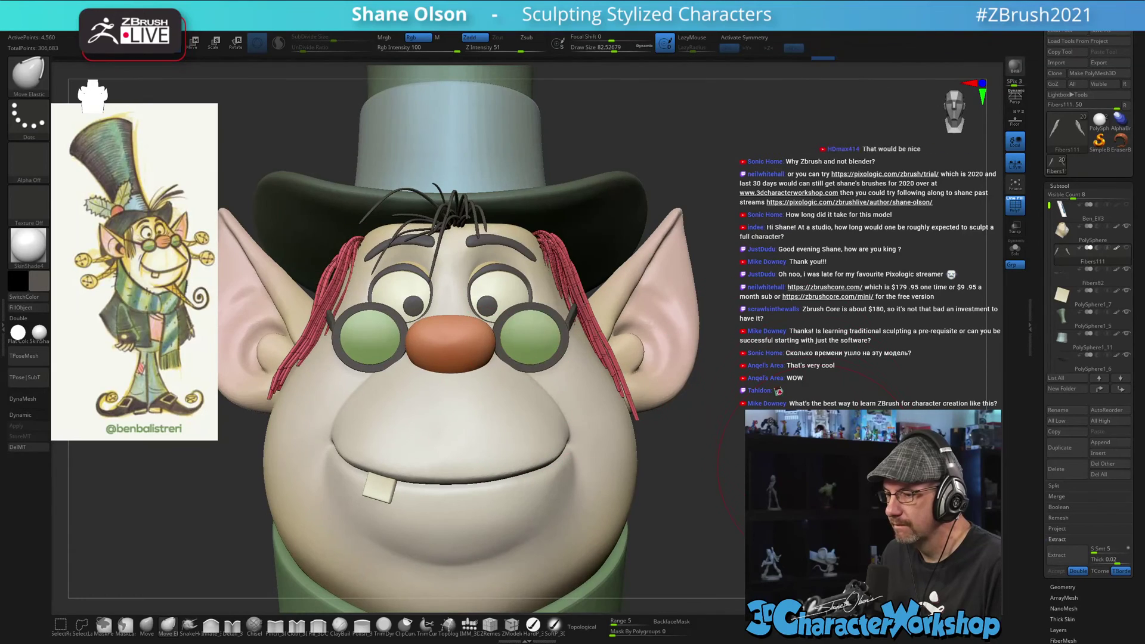
- Reduce the draw size to about 37 and refine the character's right temple fibers beside the glasses
alt+drag(819, 466, 875, 397)
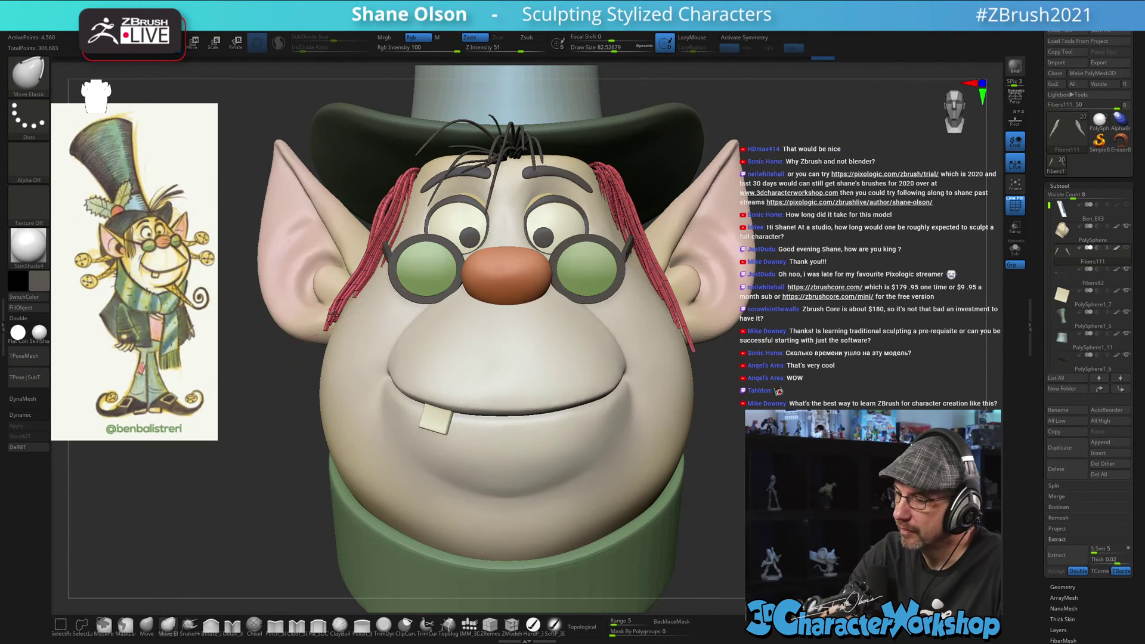
key(s)
mouse_move(397, 206)
mouse_down()
mouse_move(377, 213)
mouse_move(400, 225)
mouse_up()
key(s)
drag(379, 268, 375, 266)
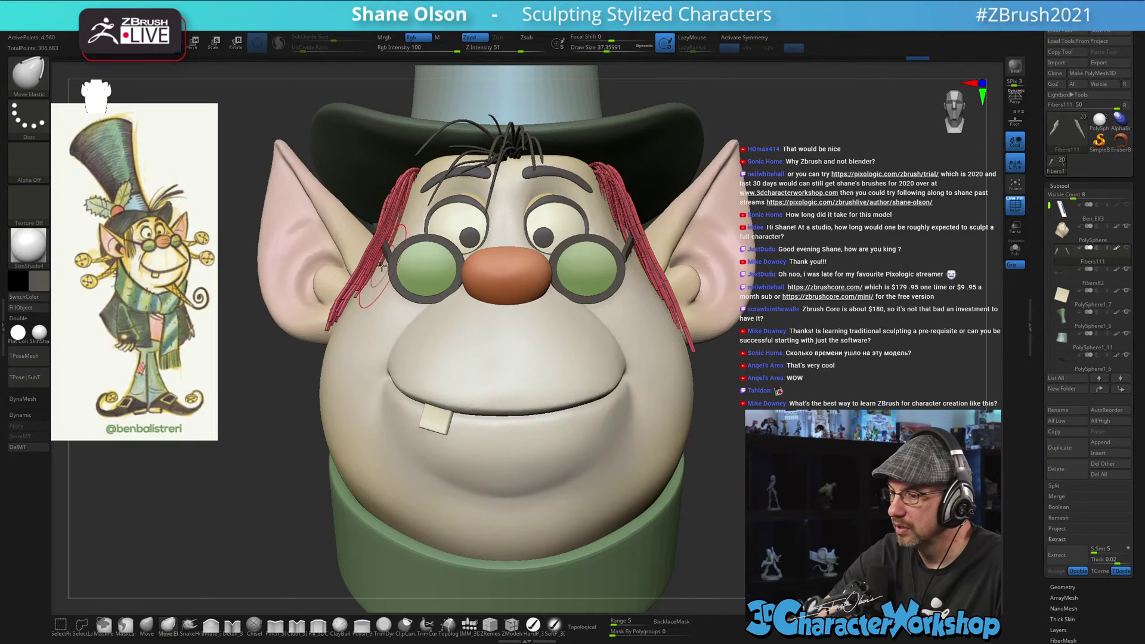
- Refine the character's left temple fibers around the glasses arm with small strokes, checking them from the side
right_drag(388, 246, 764, 286)
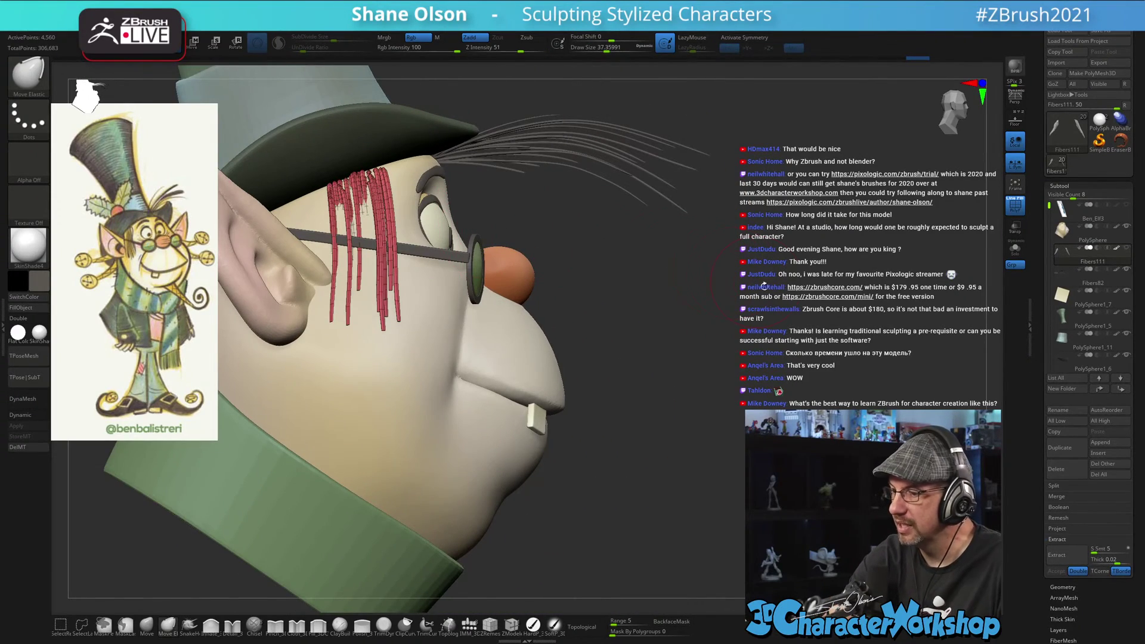
mouse_move(894, 346)
mouse_down()
mouse_move(797, 348)
mouse_move(848, 348)
mouse_up()
drag(691, 213, 682, 210)
mouse_move(876, 352)
mouse_down()
mouse_move(839, 352)
mouse_move(868, 351)
mouse_up()
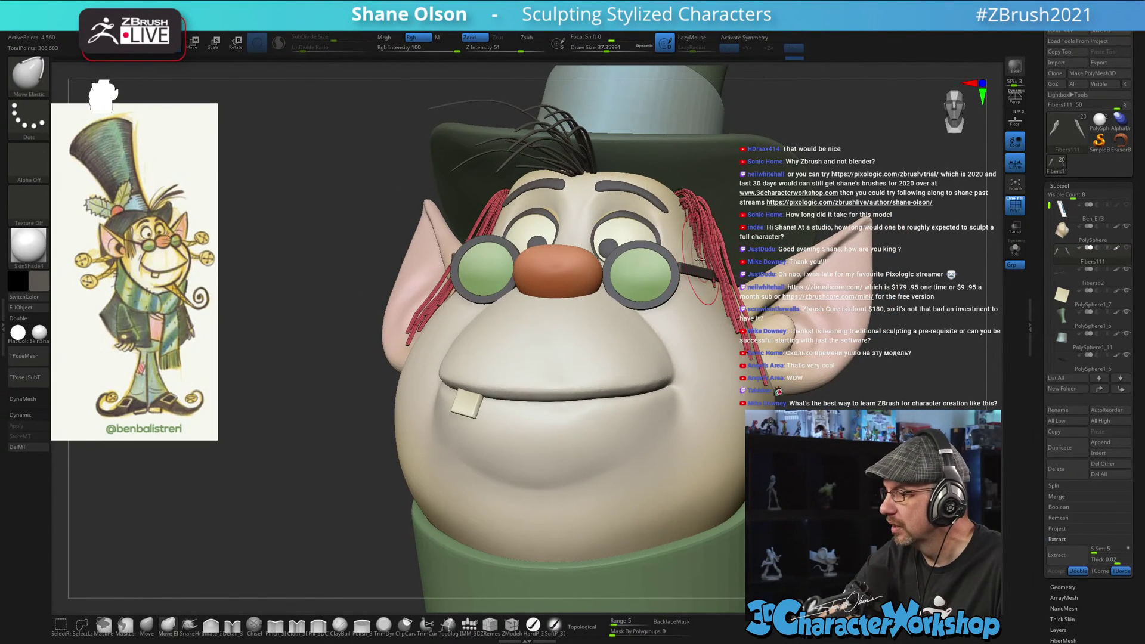
drag(700, 260, 702, 260)
drag(895, 421, 809, 352)
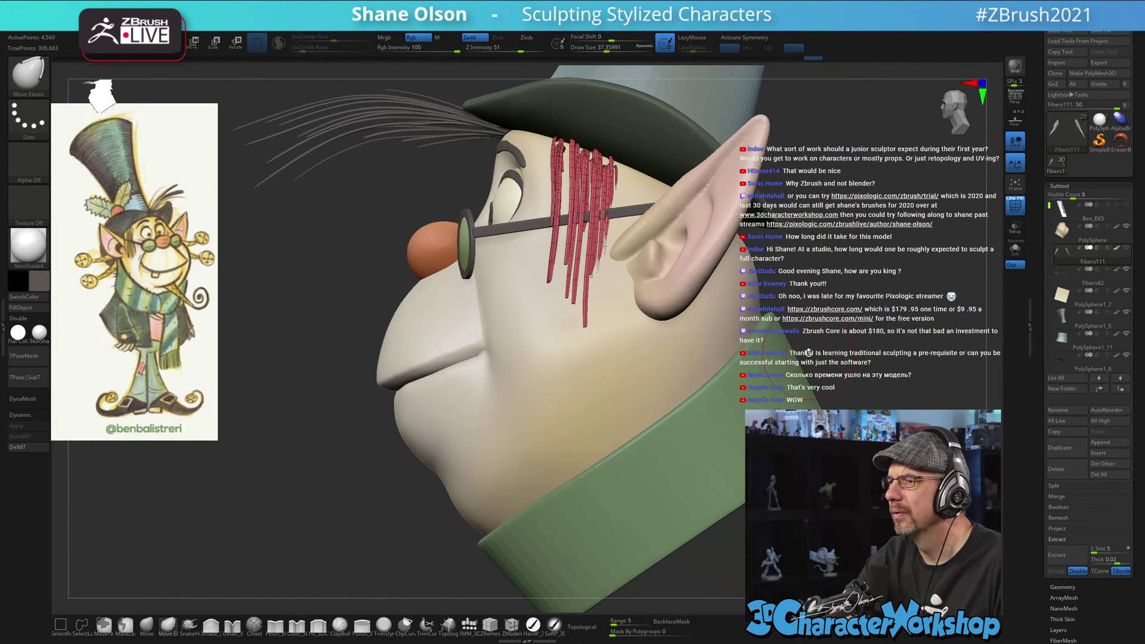
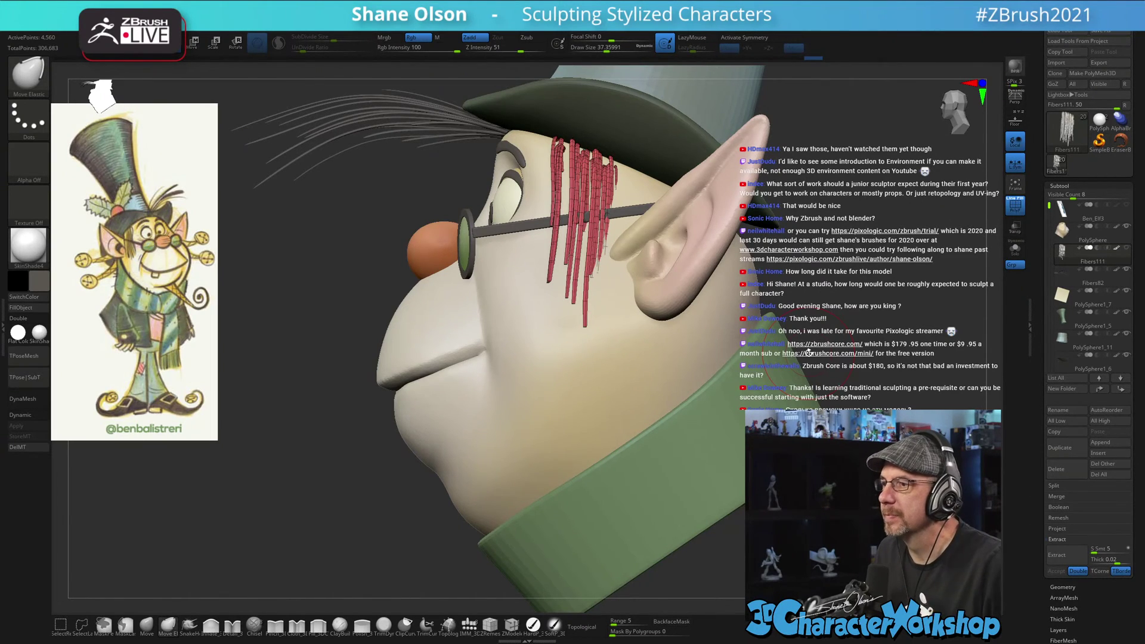
- Increase the draw size to about 63 and reshape the character's left temple fibers in front of the ear from behind
mouse_move(885, 293)
mouse_down()
mouse_move(920, 222)
mouse_move(365, 263)
mouse_move(316, 278)
mouse_up()
key(s)
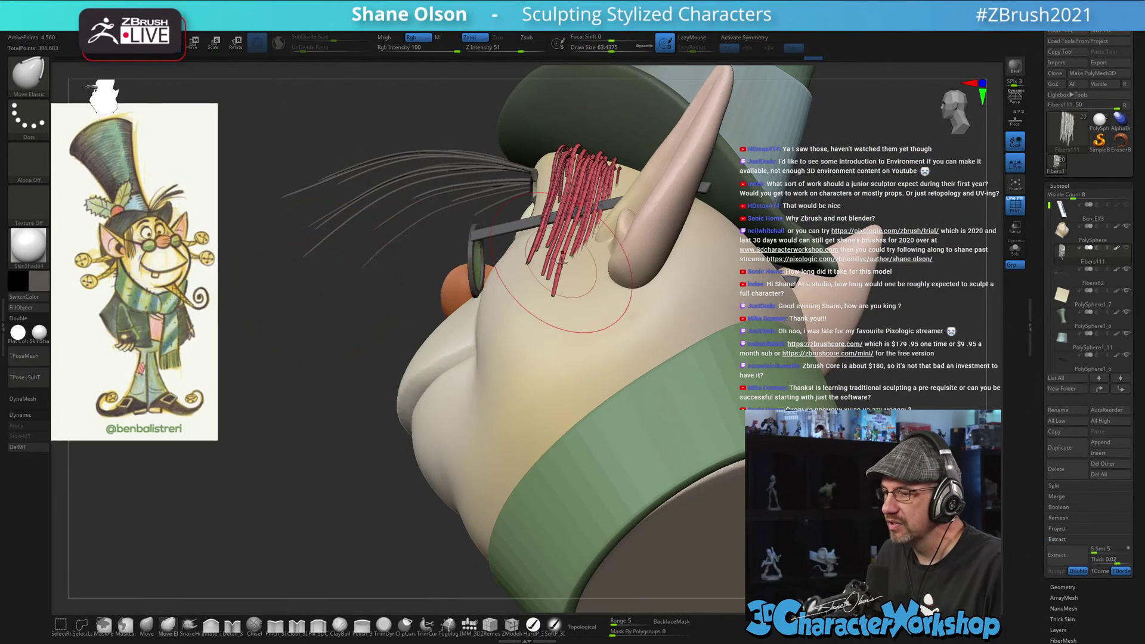
drag(590, 255, 572, 260)
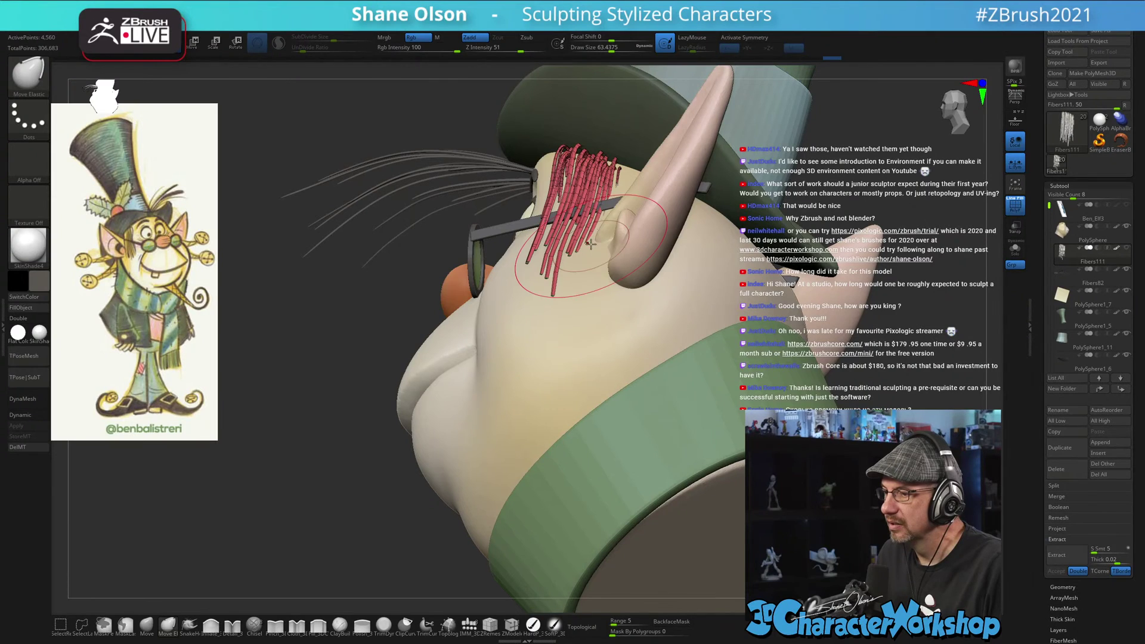
drag(611, 207, 610, 204)
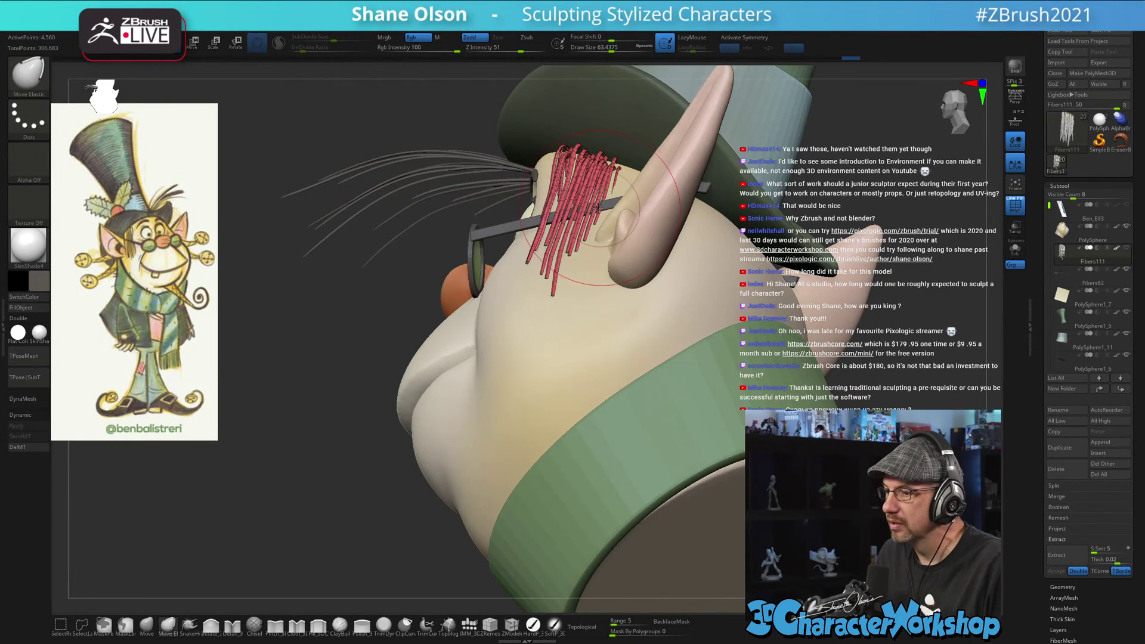
- Inspect both temples from the front and adjust the draw size to about 97, then about 66
mouse_move(610, 204)
right_down()
mouse_move(784, 276)
mouse_move(724, 268)
mouse_move(808, 279)
right_up()
key(s)
drag(518, 281, 533, 281)
mouse_move(865, 273)
right_down()
mouse_move(678, 326)
mouse_move(760, 317)
right_up()
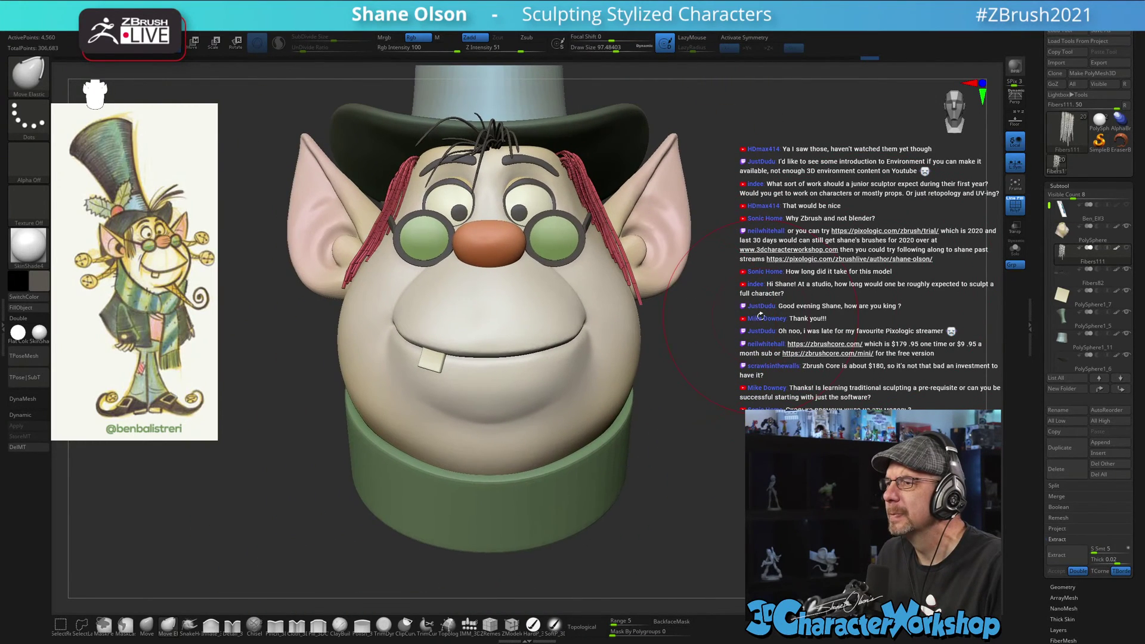
key(s)
drag(761, 314, 756, 312)
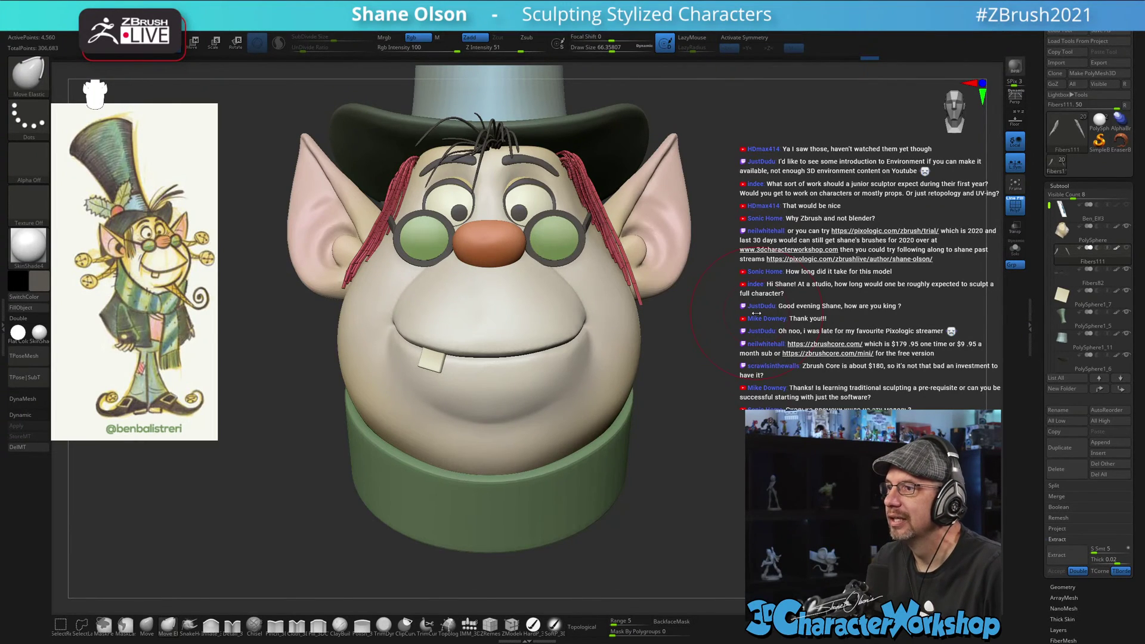
key(s)
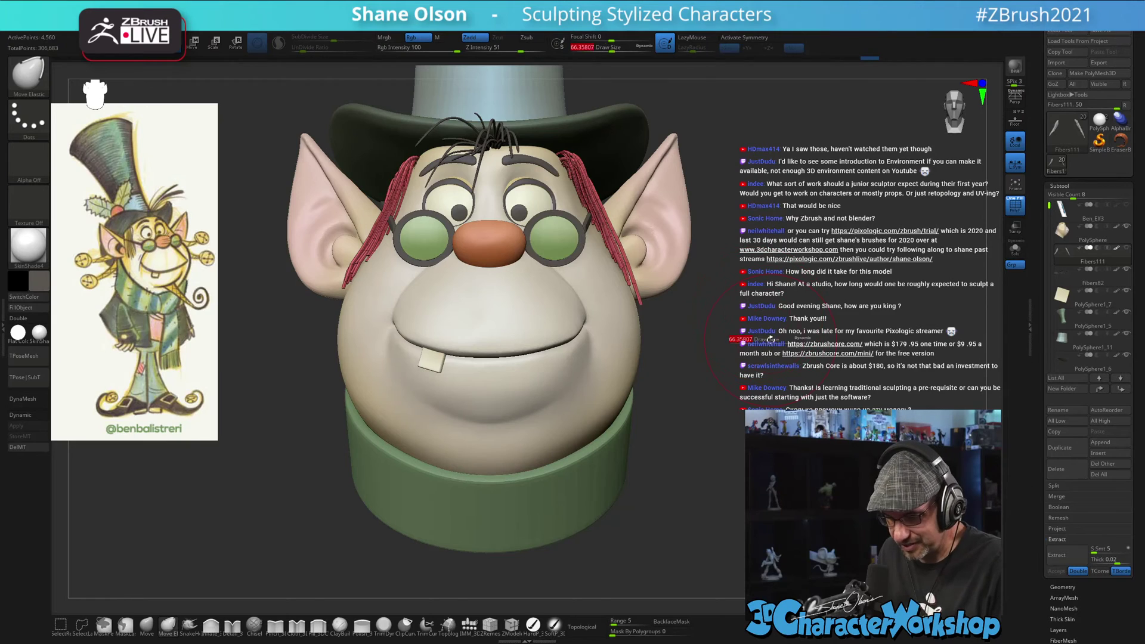
- Nudge the red hair strands on the character's left temple into shape with the Move Elastic brush, ending at a draw size of about 46
drag(767, 340, 763, 341)
key(s)
drag(678, 289, 684, 289)
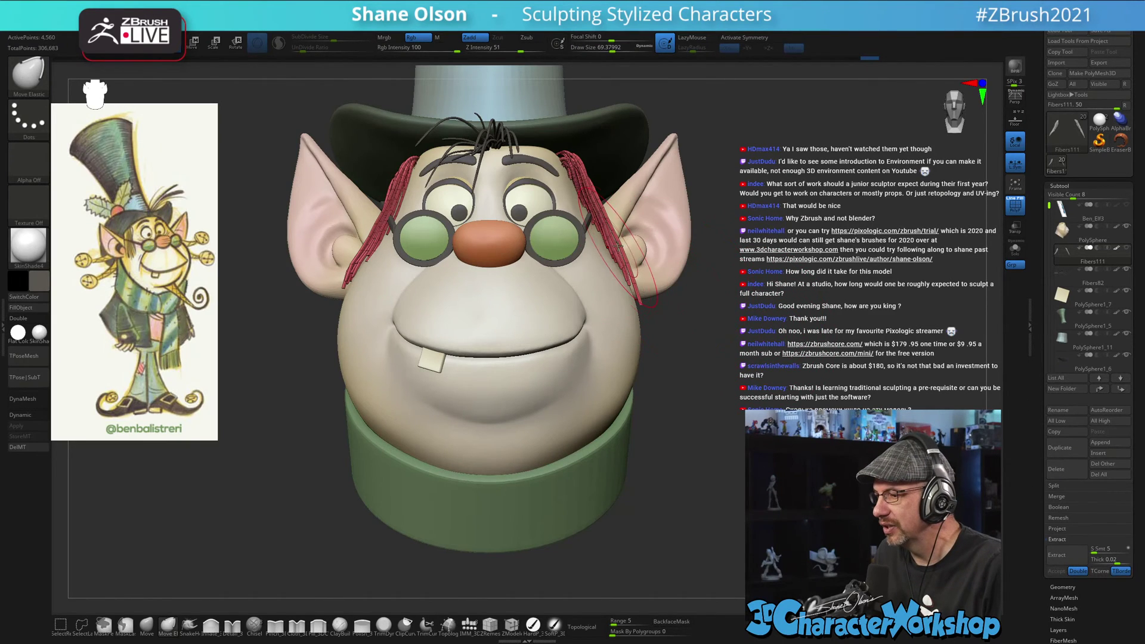
key(s)
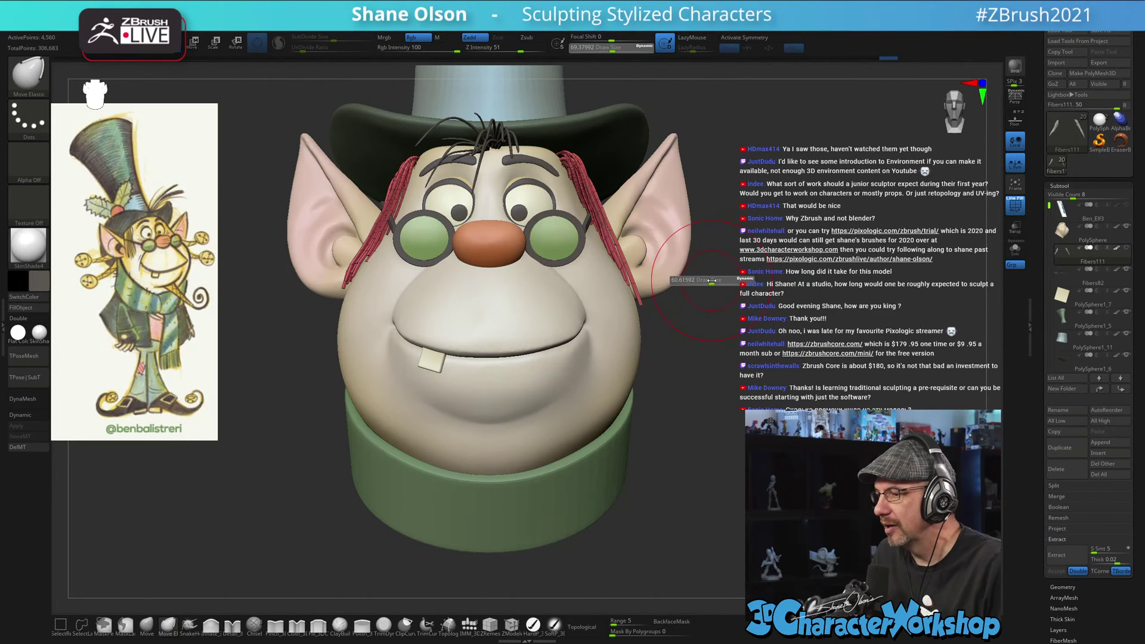
drag(712, 279, 706, 279)
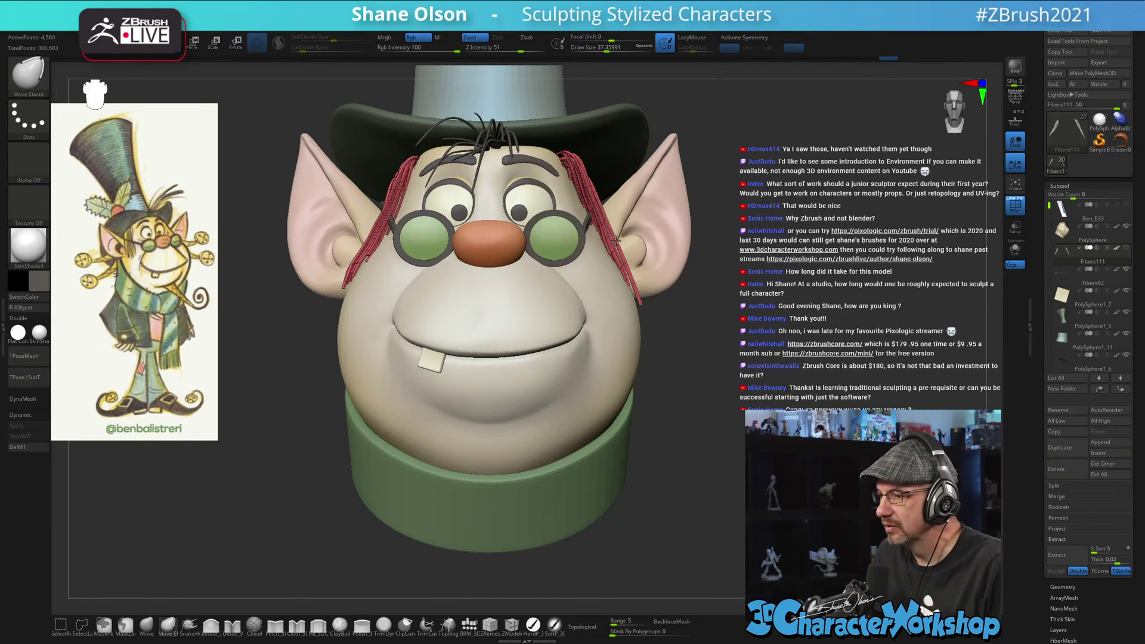
key(s)
drag(604, 219, 610, 260)
- Pull the lower ends of the hair strands on the character's right temple in toward the head with the Move Elastic brush
alt+drag(837, 271, 834, 269)
mouse_move(765, 297)
mouse_down()
mouse_move(746, 321)
mouse_move(775, 325)
mouse_move(738, 332)
mouse_move(738, 363)
mouse_up()
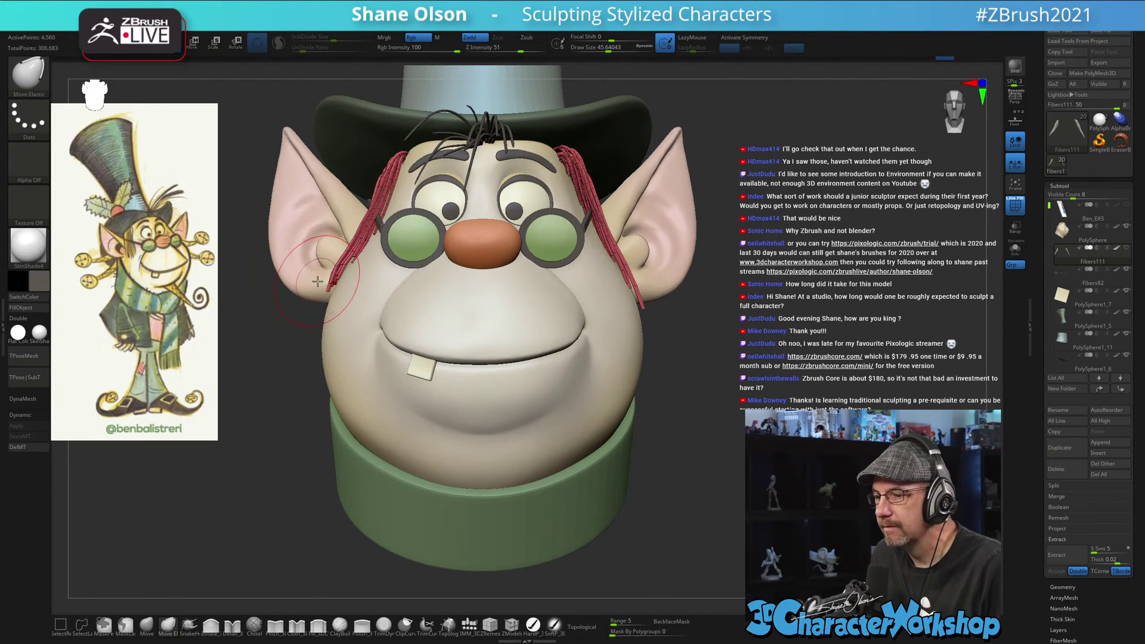
drag(332, 281, 338, 276)
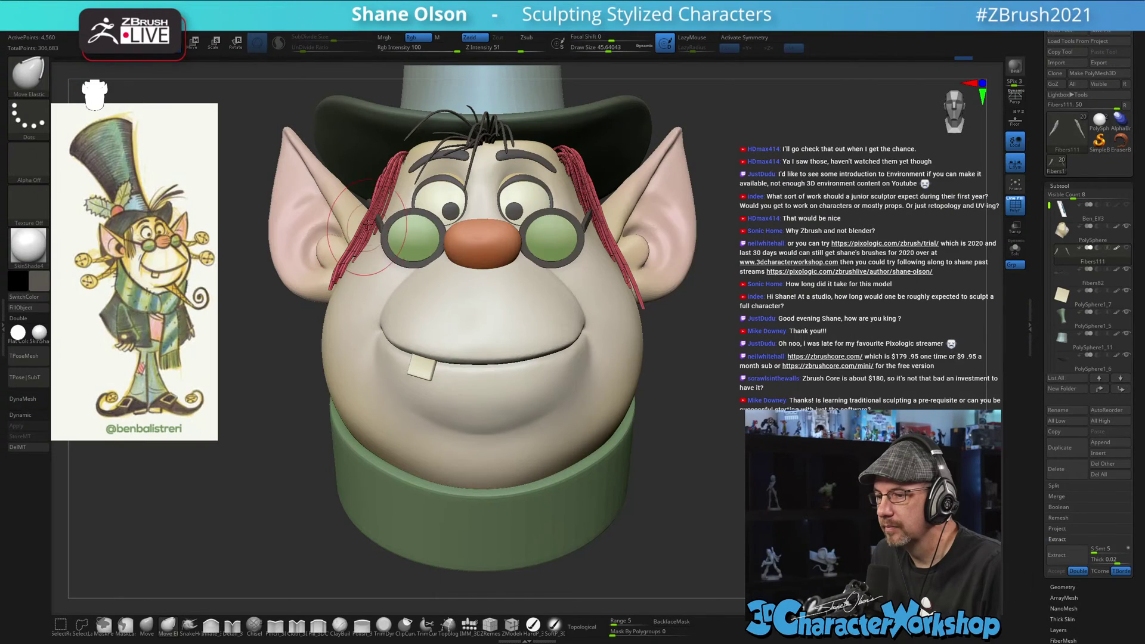
- Hide the polyframe overlay and turn on dynamic subdivision for the side hair strands
drag(685, 310, 769, 315)
key(shift+f)
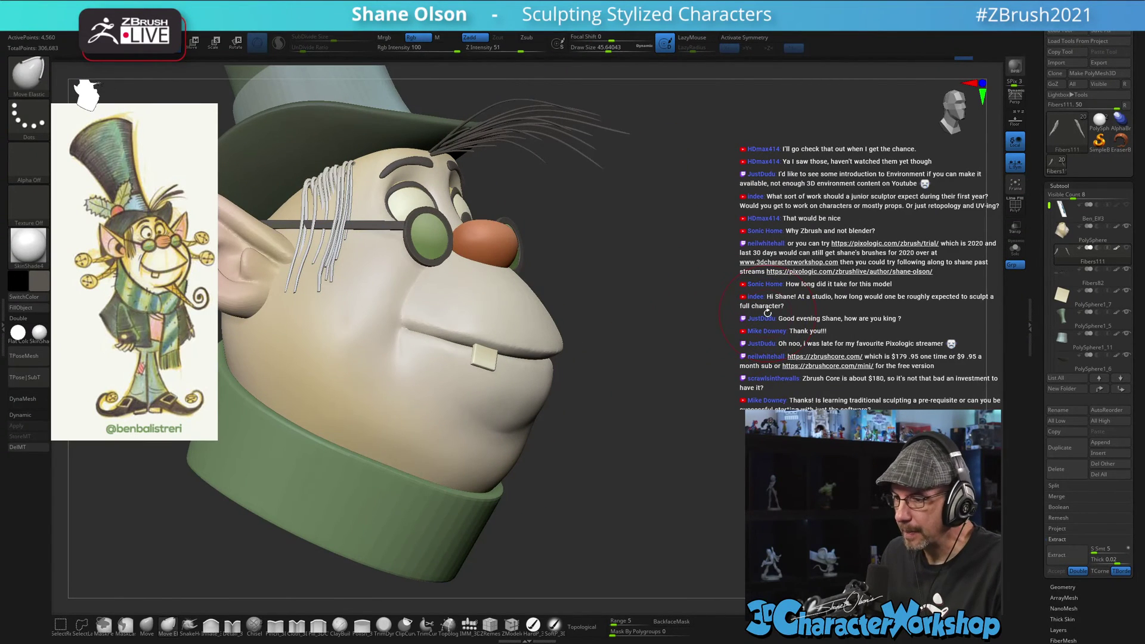
key(d)
drag(727, 275, 733, 346)
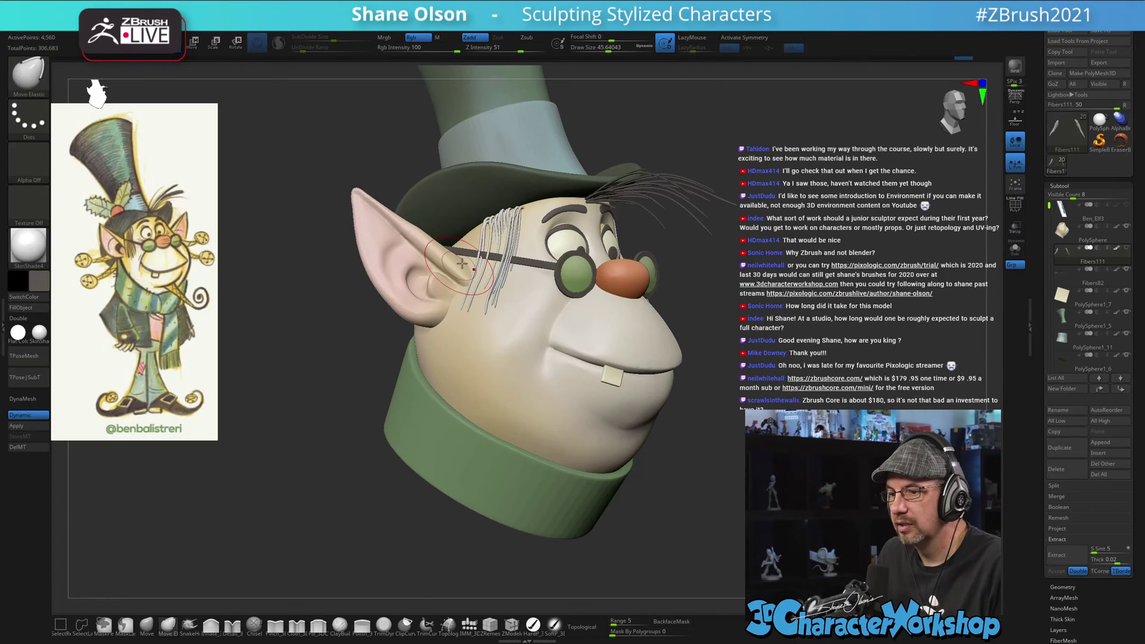
- Fill the side hair strands with the current dark colour
drag(741, 245, 764, 340)
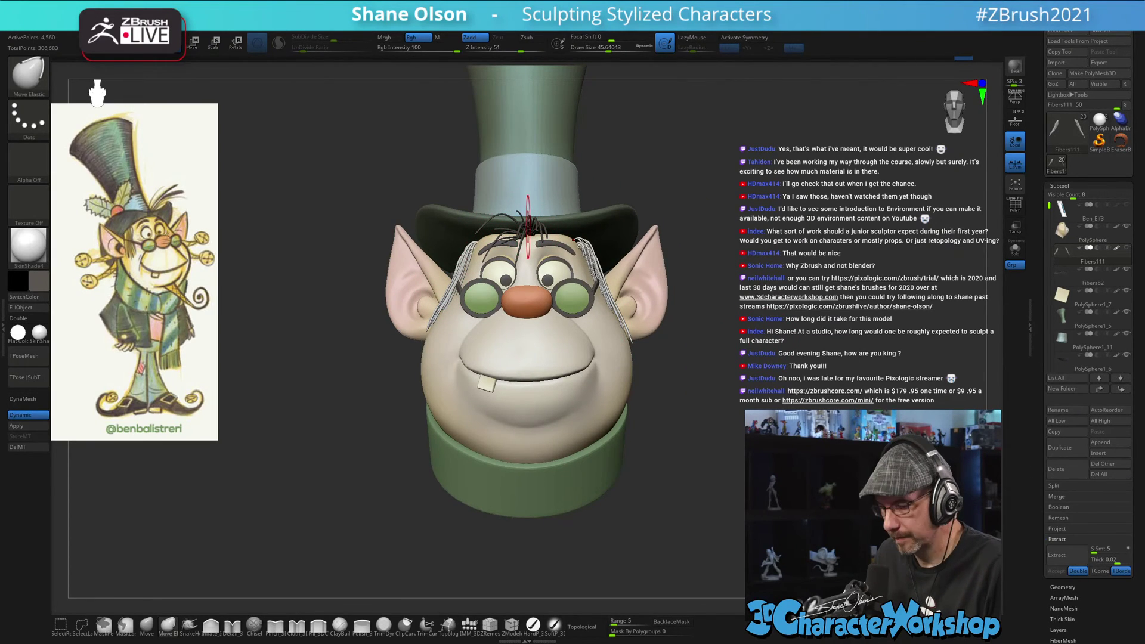
click(25, 308)
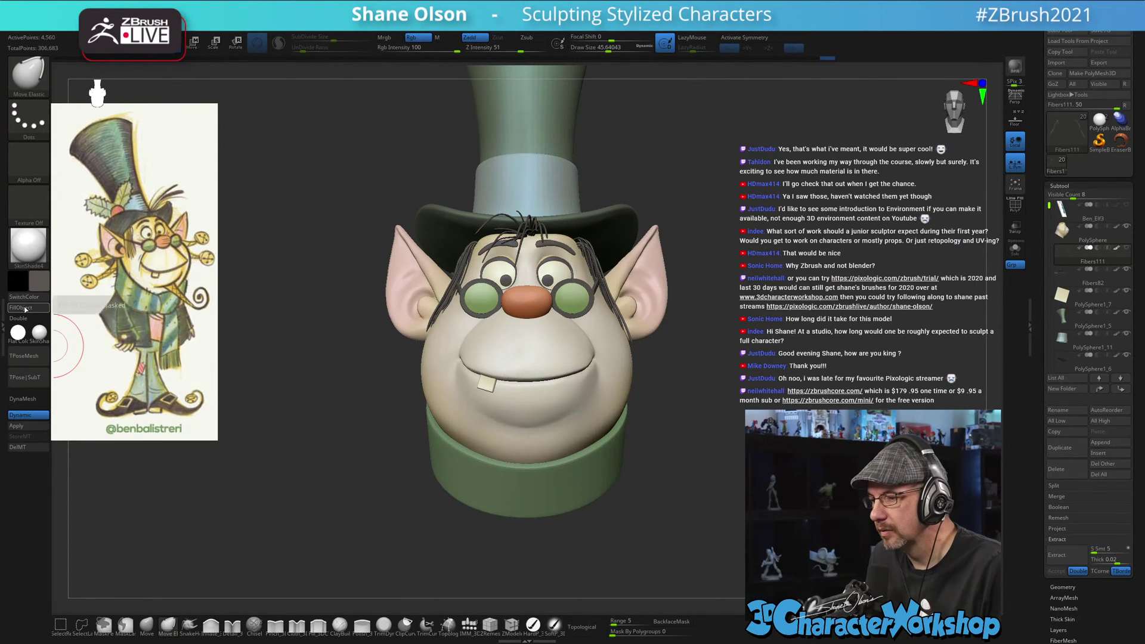
mouse_move(670, 439)
mouse_down()
mouse_move(740, 425)
mouse_move(728, 379)
mouse_up()
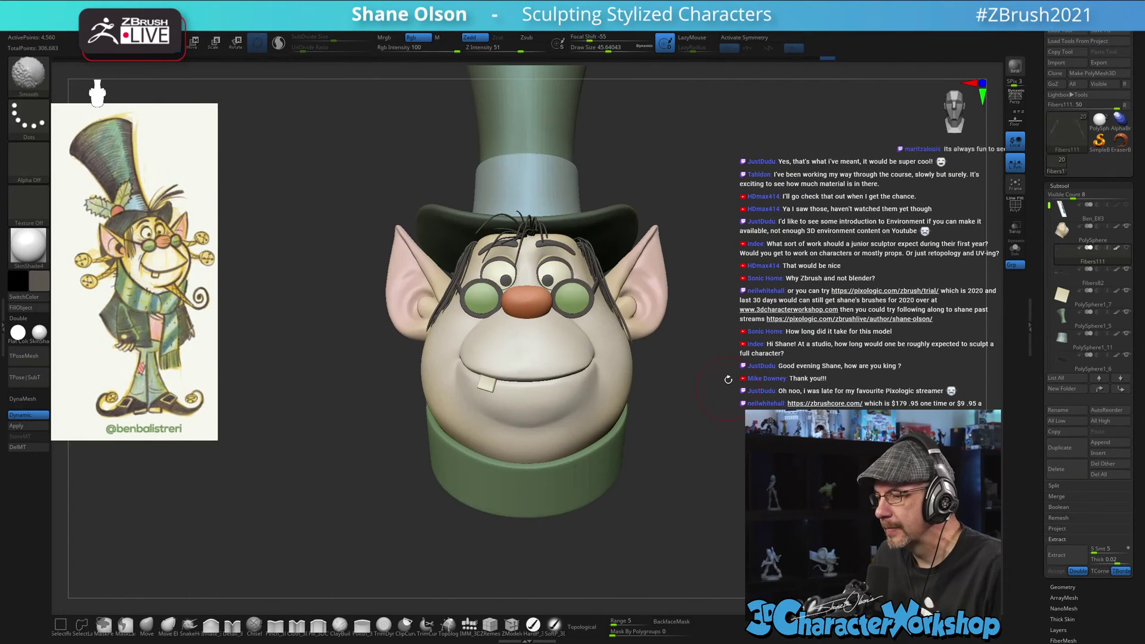
- Isolate the side hair subtool and show its polyframe close up at the strand tips
click(1014, 249)
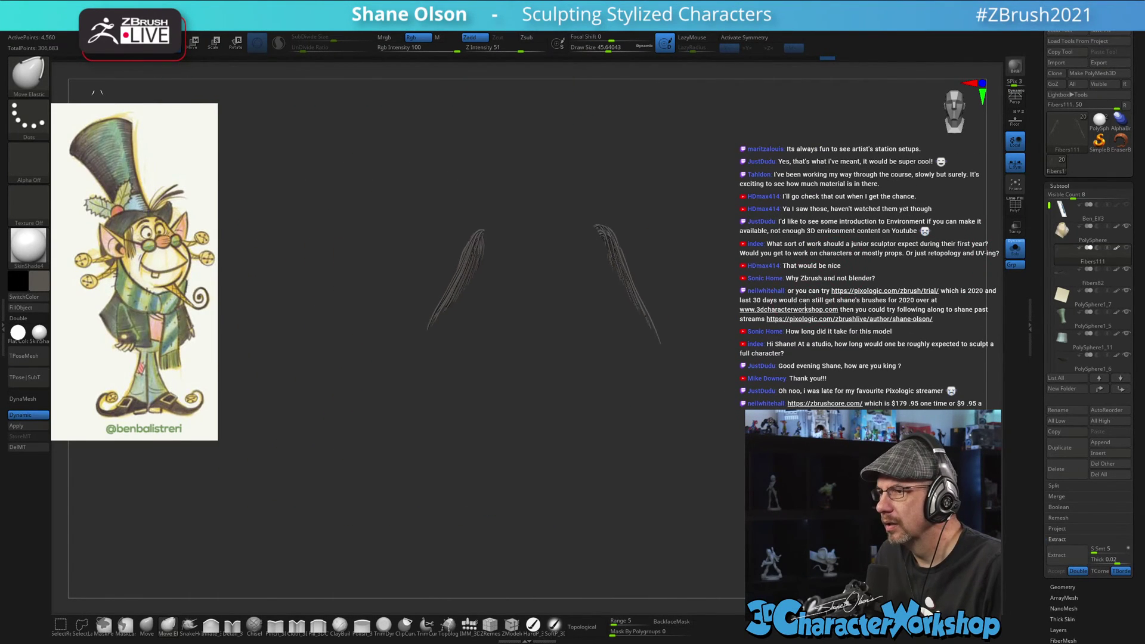
drag(656, 226, 602, 322)
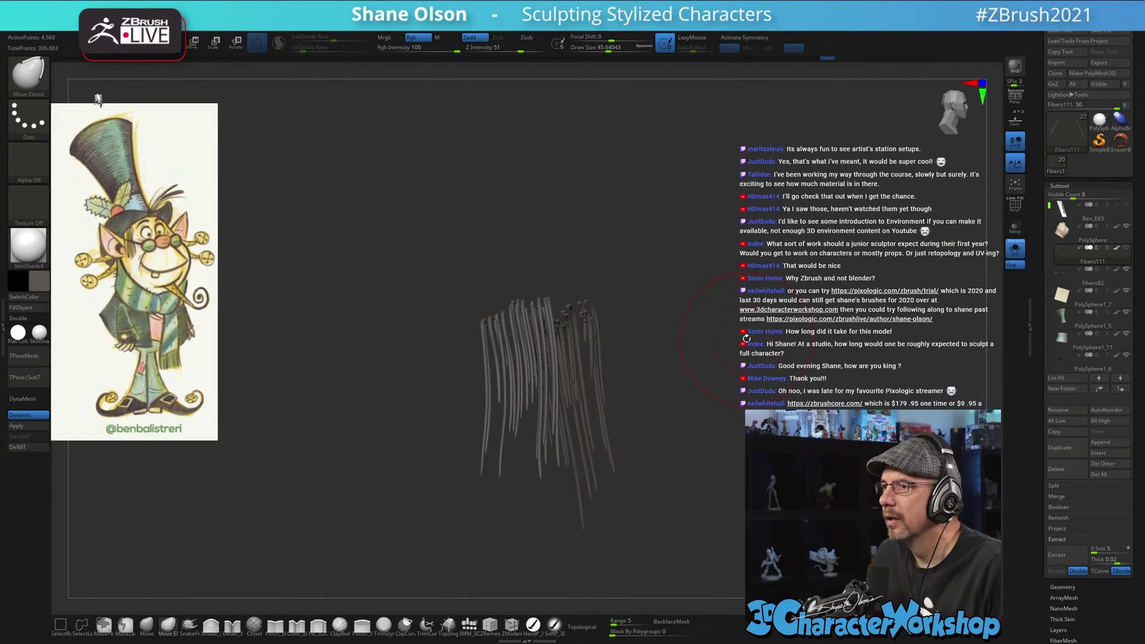
drag(730, 328, 710, 286)
drag(725, 348, 721, 337)
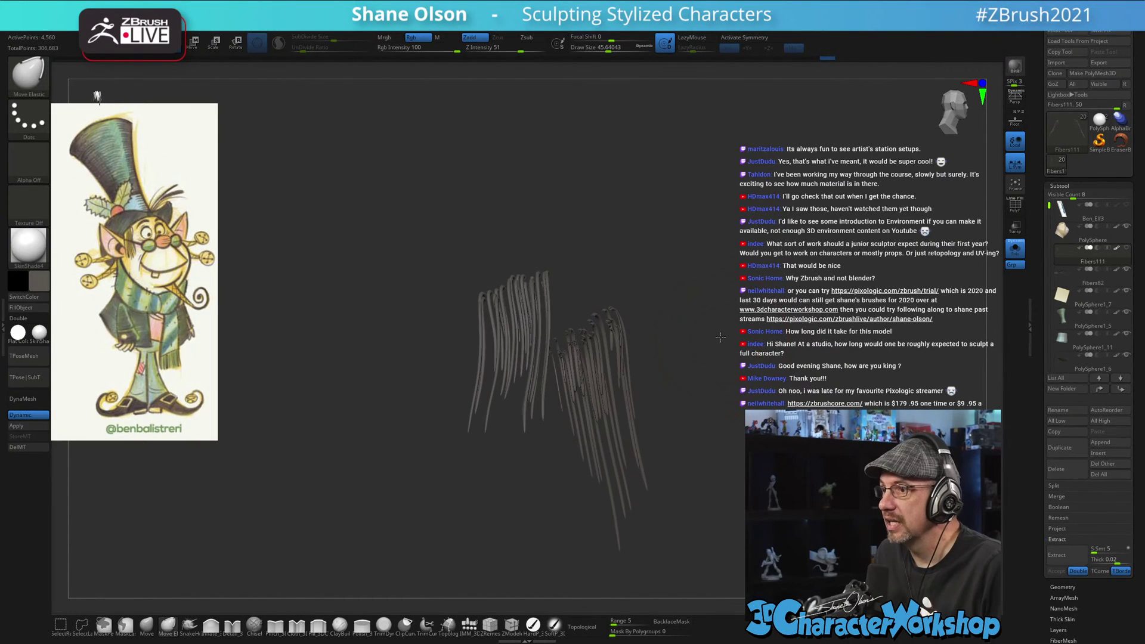
key(shift+f)
mouse_move(746, 398)
alt+mouse_down()
mouse_move(744, 359)
mouse_move(715, 369)
mouse_move(374, 301)
alt+mouse_up()
alt+drag(671, 340, 684, 411)
alt+drag(831, 370, 703, 421)
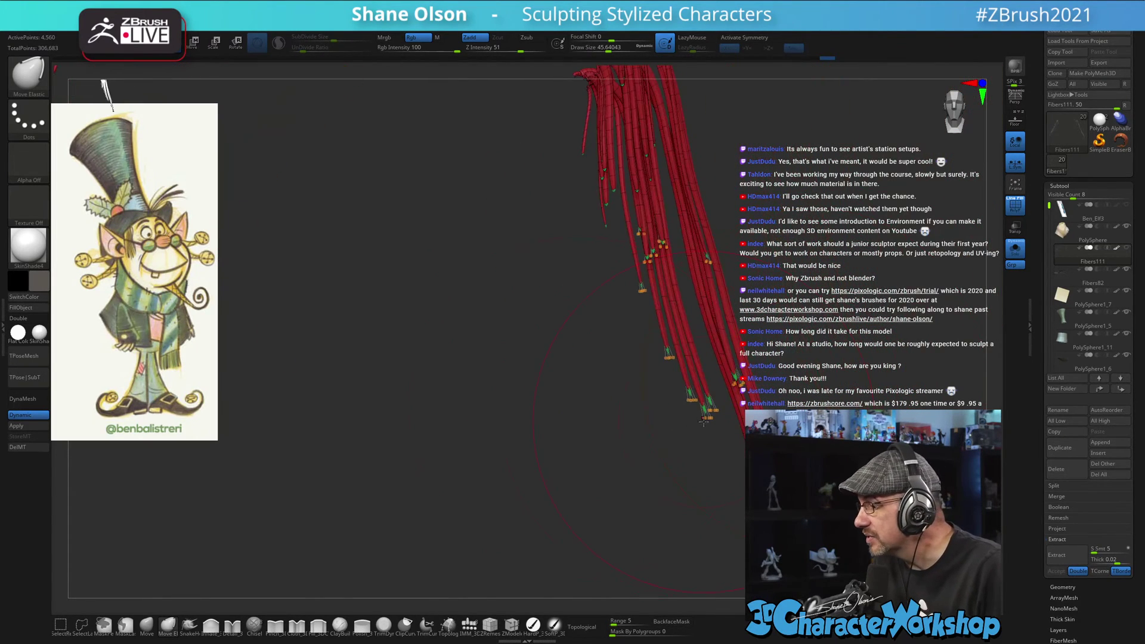
- Use Auto Groups to give every strand of the side hair its own polygroup
key(s)
click(671, 450)
drag(580, 379, 503, 309)
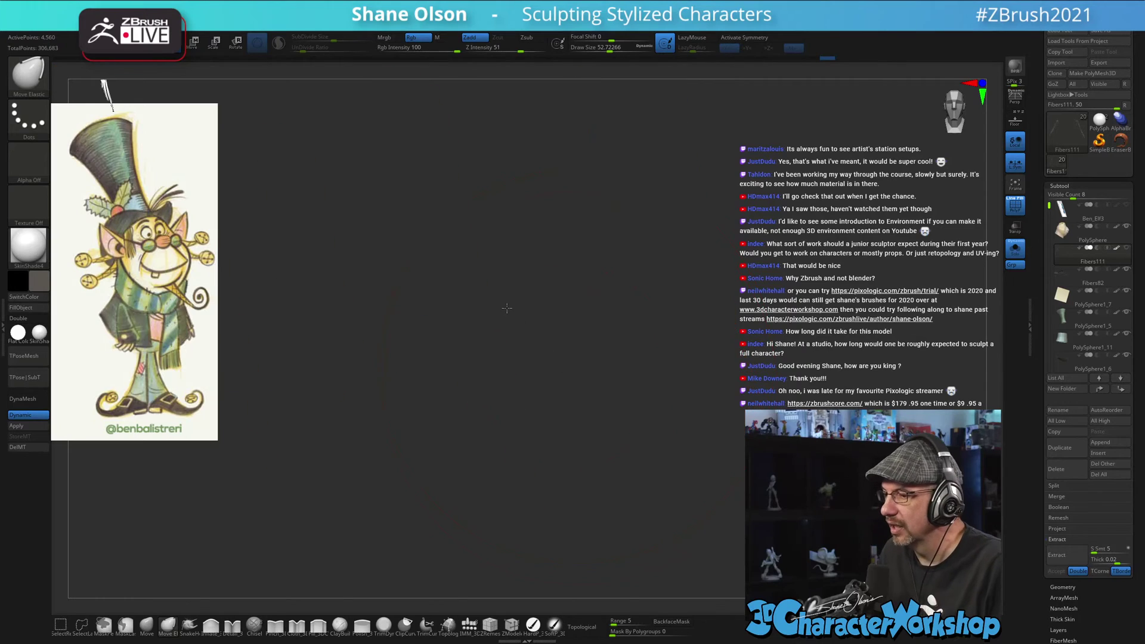
key(f)
drag(536, 352, 805, 375)
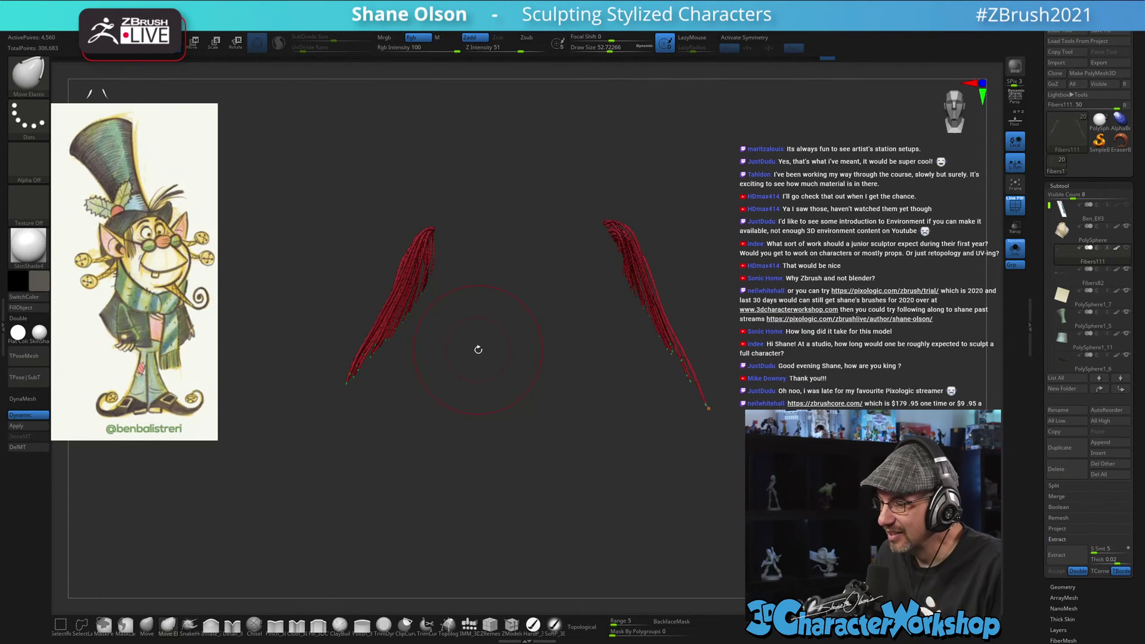
key(space)
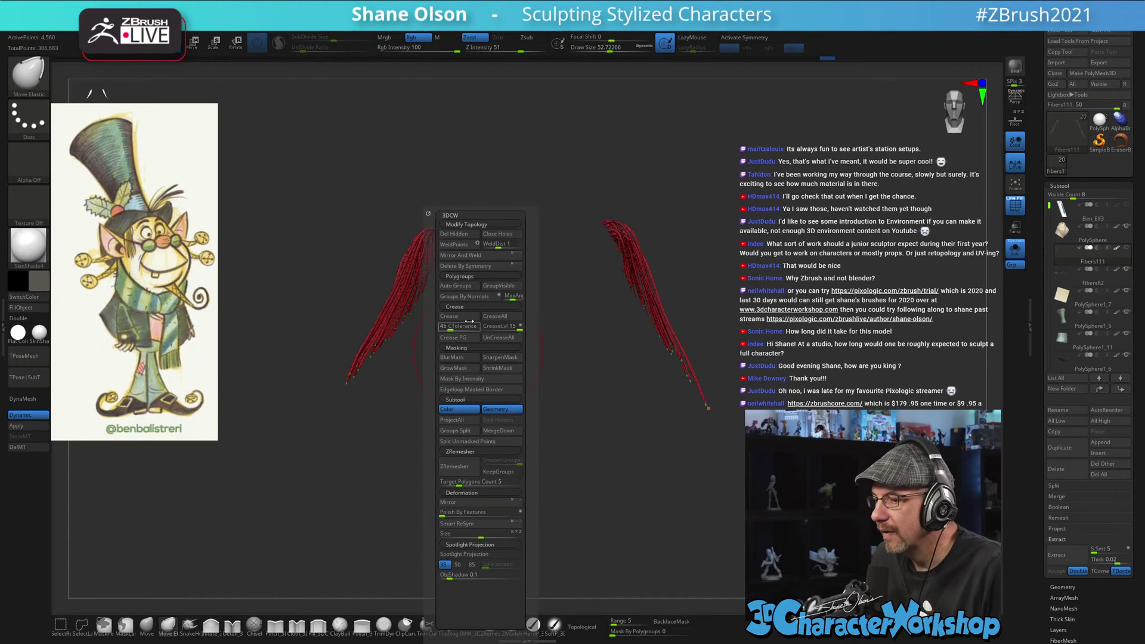
click(455, 286)
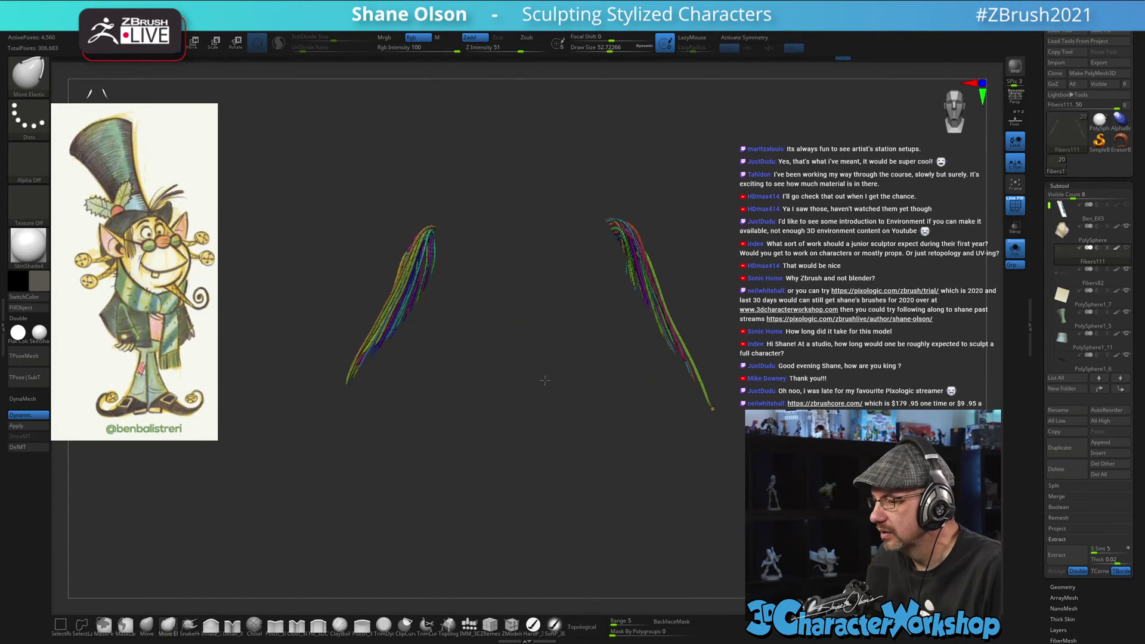
- Show the rest of the head again around the coloured hair strands beside the ear, with the draw size at about 30
alt+drag(544, 380, 594, 423)
key(s)
click(620, 337)
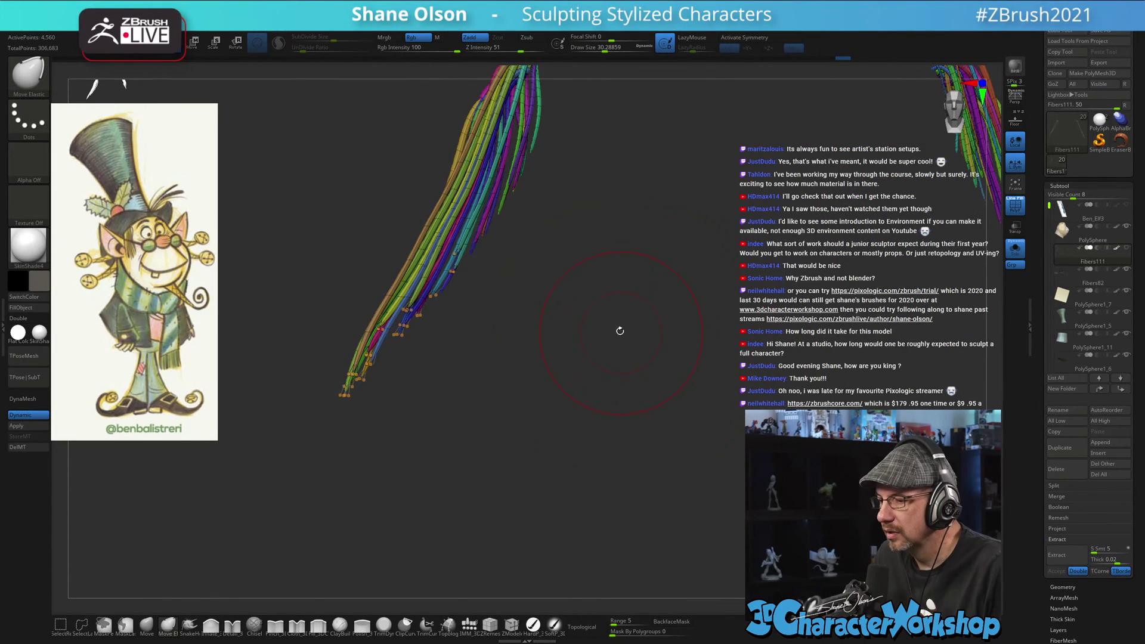
mouse_move(619, 331)
alt+mouse_down()
mouse_move(572, 412)
mouse_move(889, 441)
alt+mouse_up()
click(1020, 255)
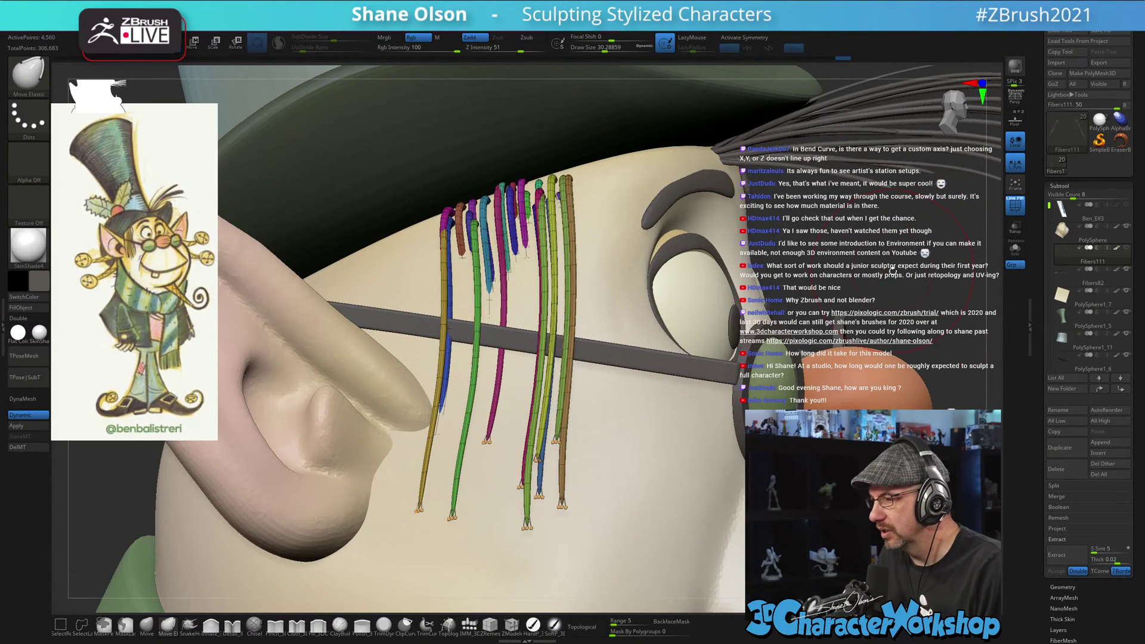
- Turn on topological brush masking and set the draw size to about 37 for adjusting individual strands from below the ear
mouse_move(892, 272)
alt+mouse_down()
mouse_move(856, 315)
mouse_move(847, 301)
mouse_move(834, 316)
mouse_move(818, 238)
alt+mouse_up()
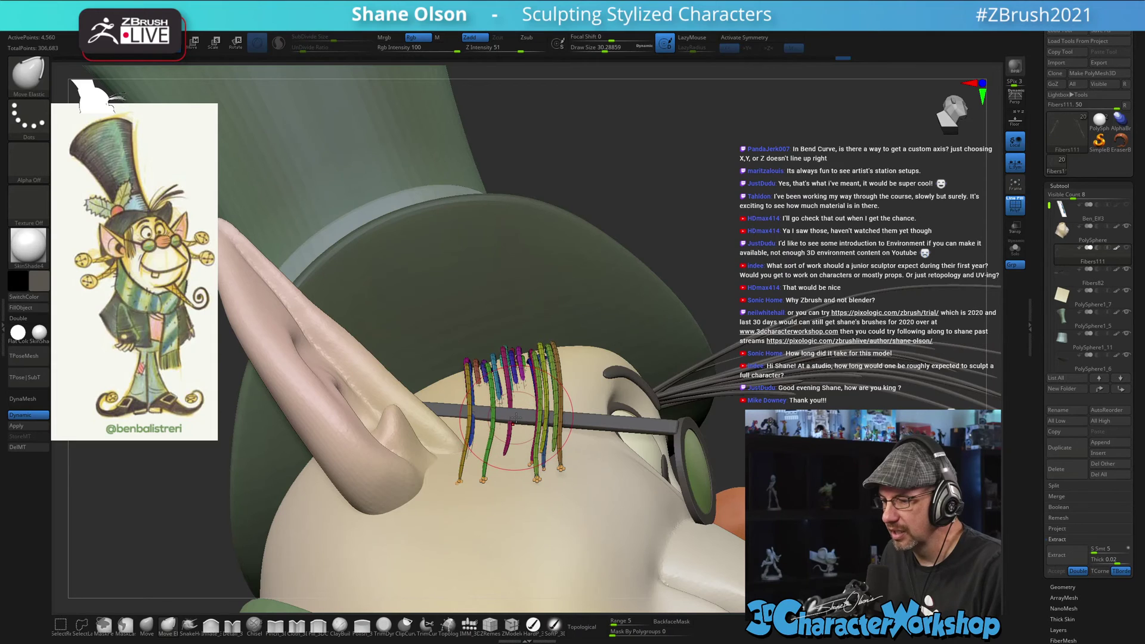
click(581, 626)
key(s)
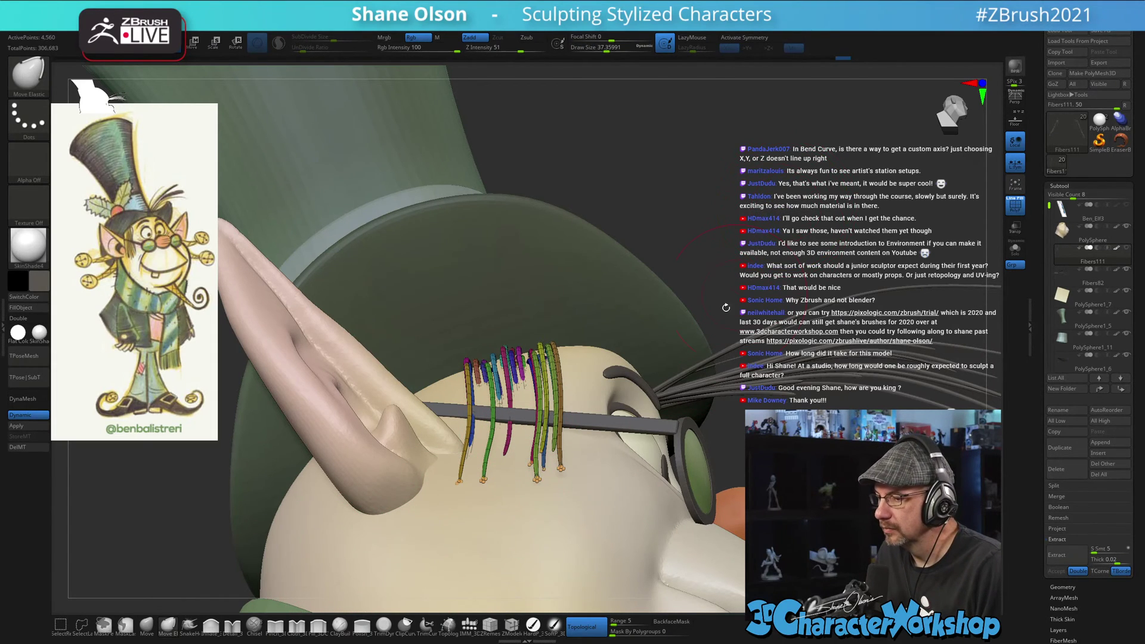
drag(765, 234, 816, 236)
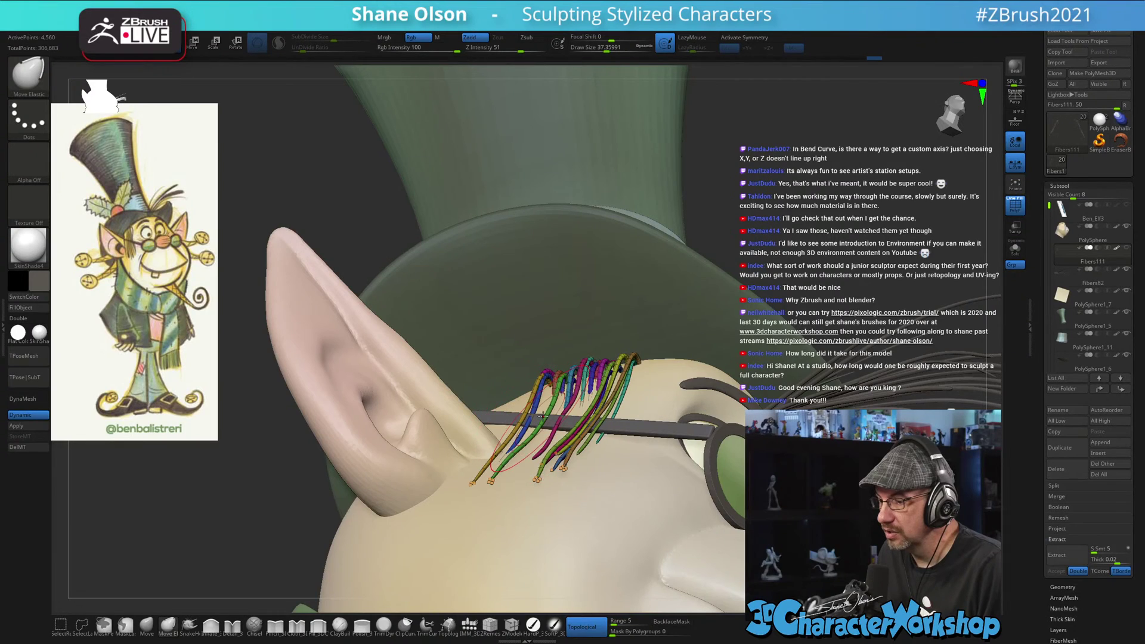
drag(795, 239, 805, 208)
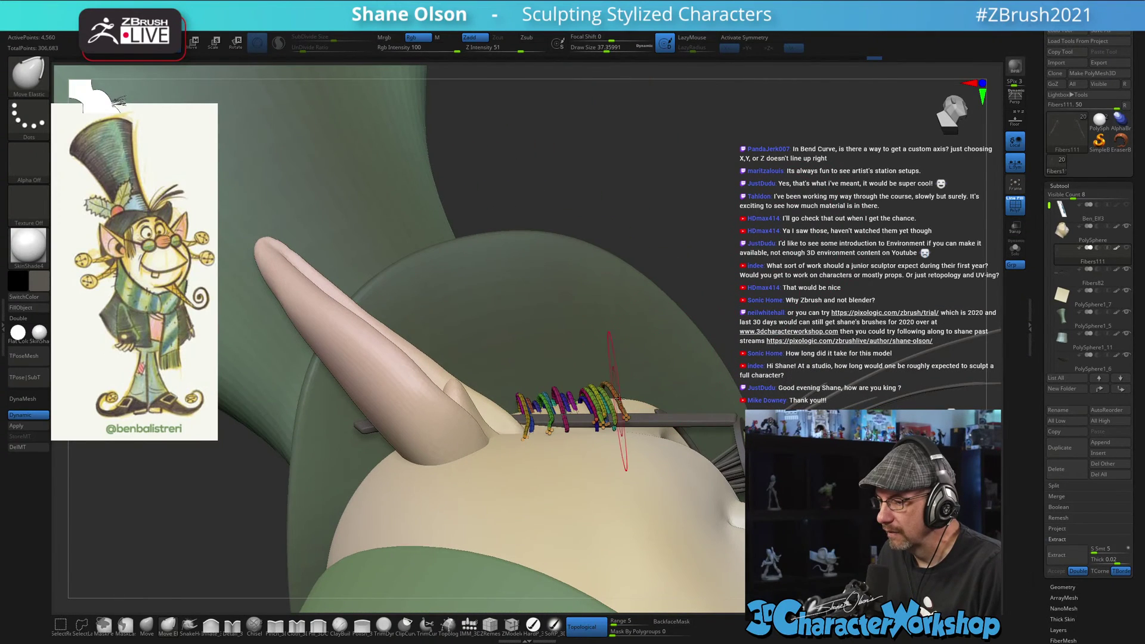
- Make the other subtools transparent around the side hair and set the draw size to about 41
click(1014, 227)
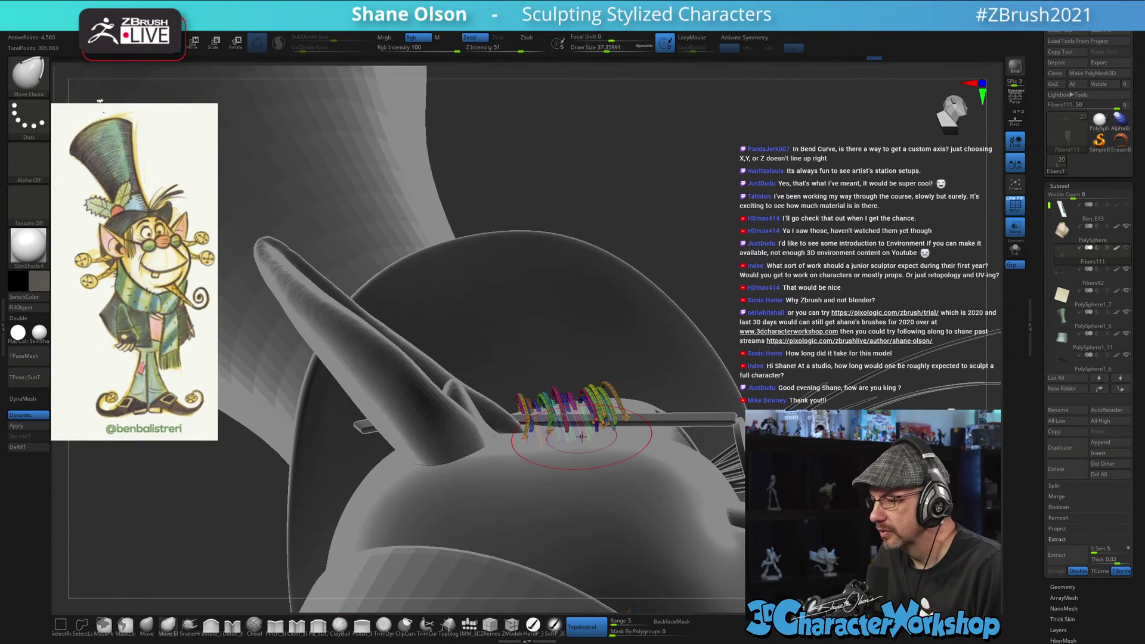
key(s)
drag(581, 437, 584, 437)
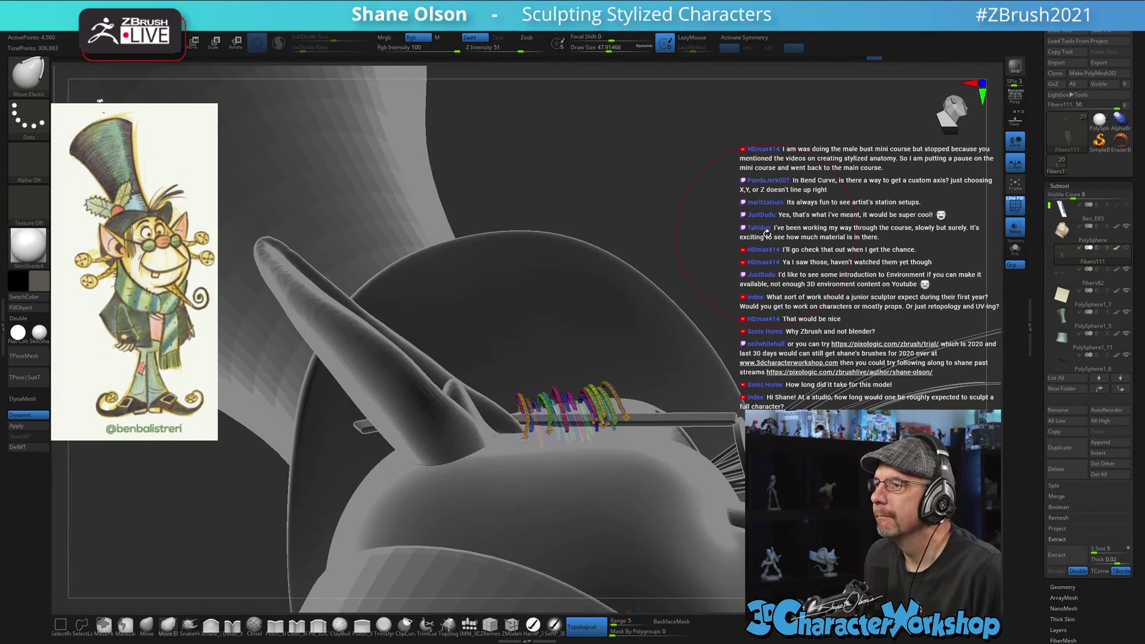
mouse_move(781, 231)
mouse_down()
mouse_move(770, 240)
mouse_move(758, 192)
mouse_up()
key(s)
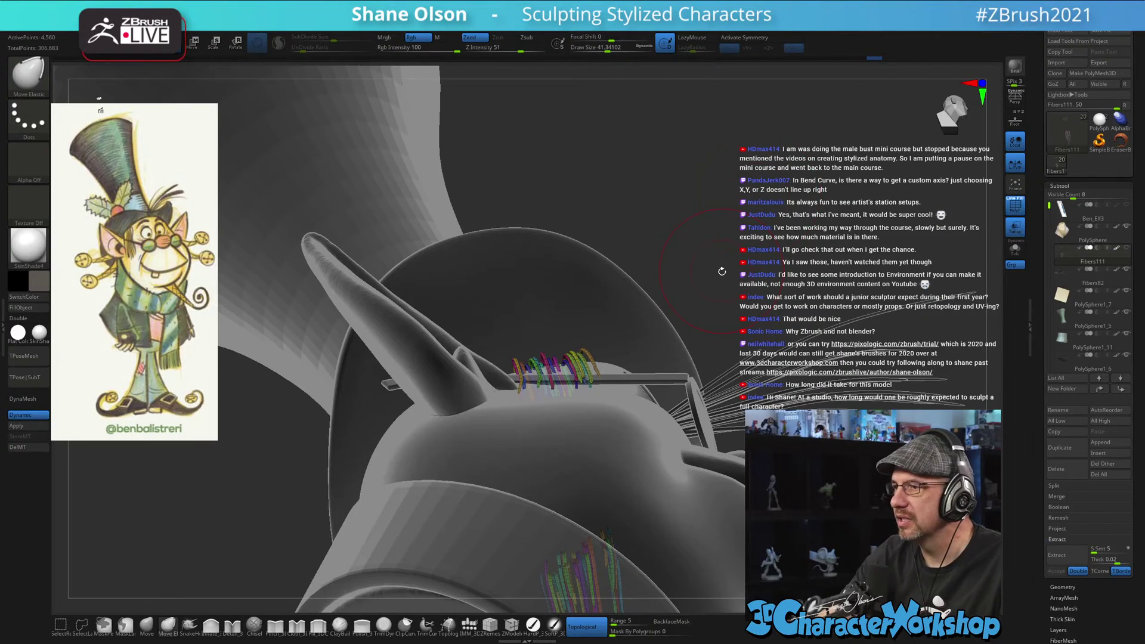
- Check the side hair strands in isolation from the side and bring the transparent head back into view
drag(720, 286, 703, 364)
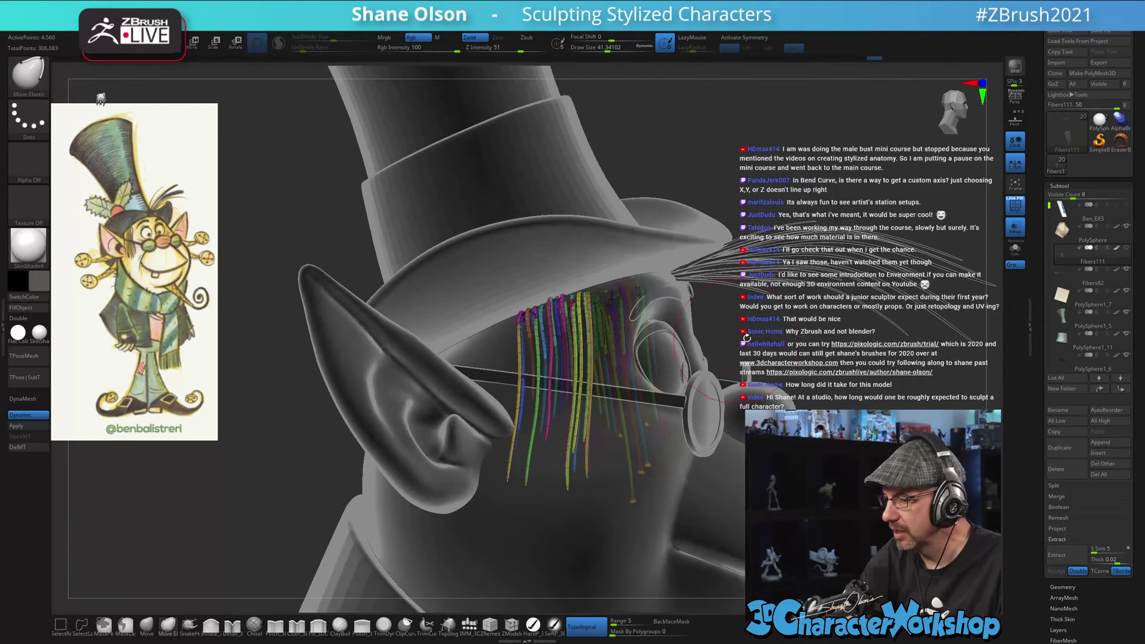
click(1015, 248)
drag(894, 310, 730, 364)
click(1016, 249)
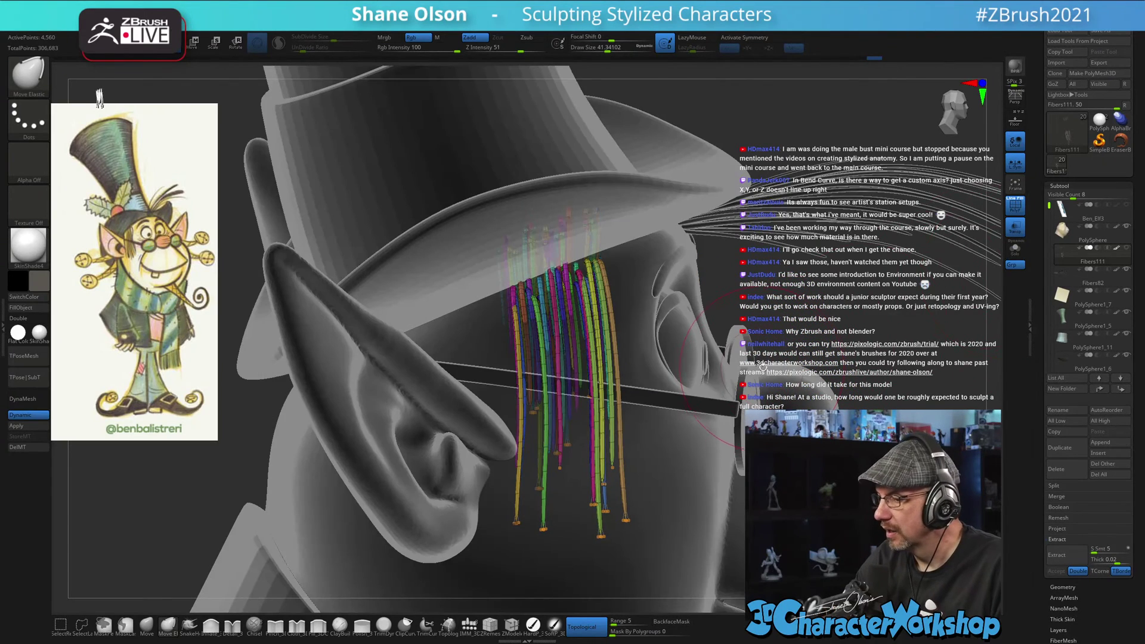
- Set the draw size to about 23 and hide the outer hair strands at the temple one by one by their polygroups
key(s)
drag(779, 313, 769, 312)
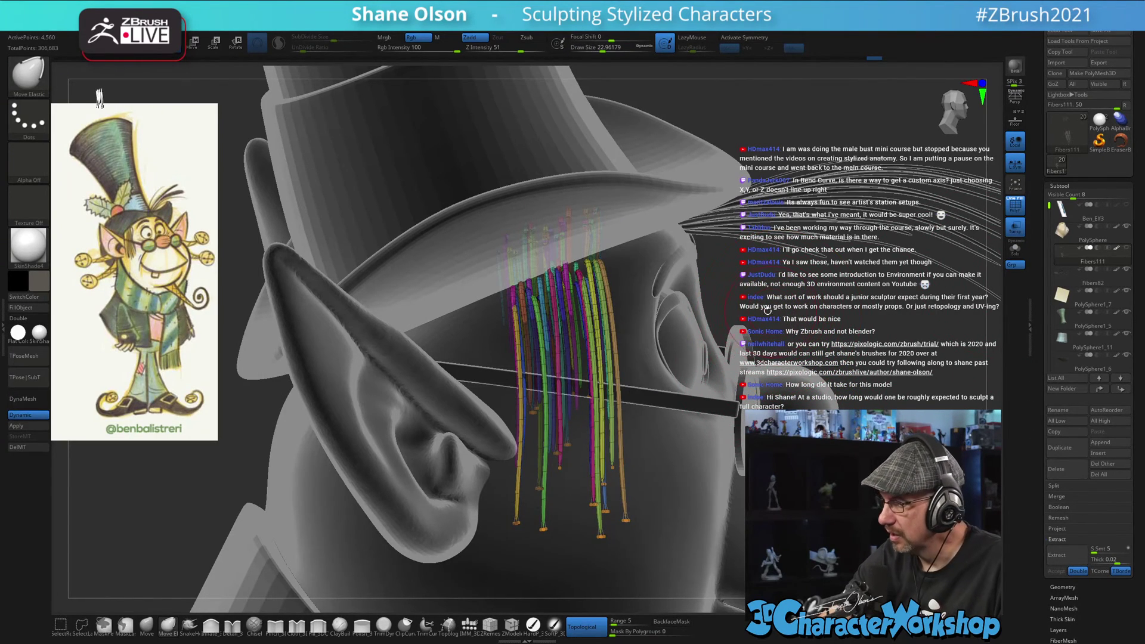
ctrl+shift+click(605, 388)
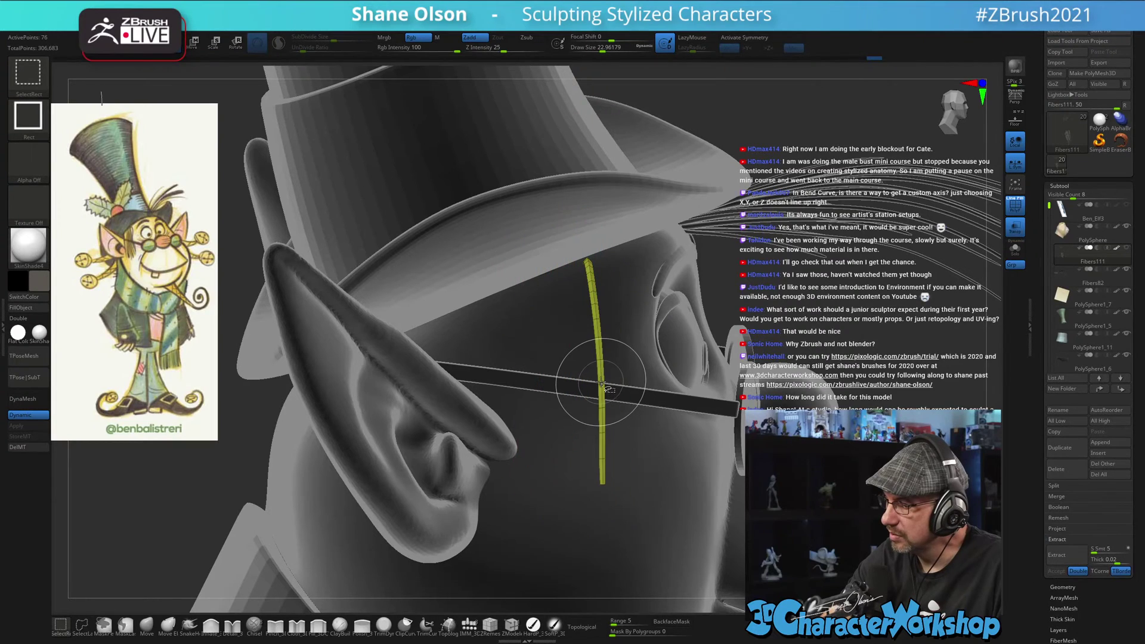
ctrl+shift+click(605, 388)
ctrl+shift+click(599, 375)
ctrl+shift+click(611, 379)
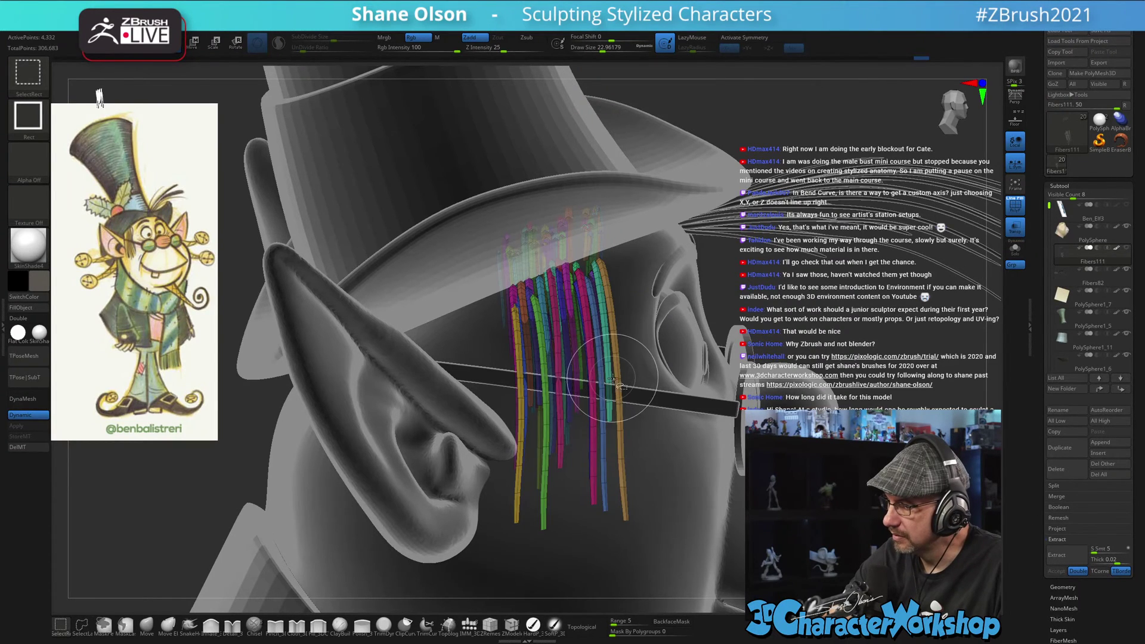
ctrl+shift+click(602, 385)
ctrl+shift+click(593, 376)
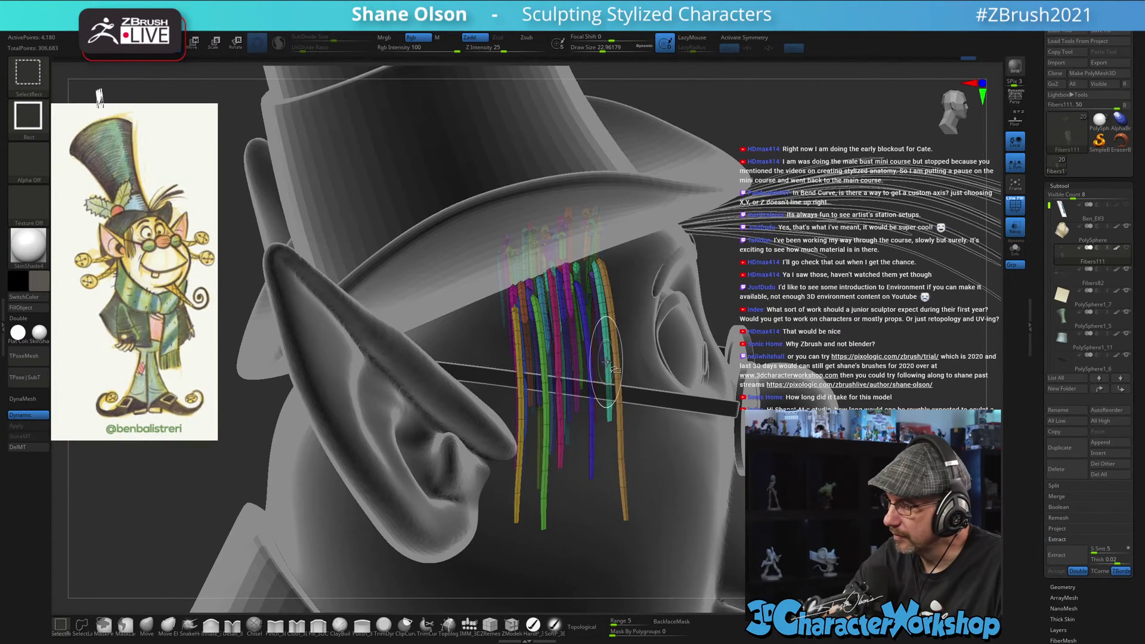
ctrl+shift+click(617, 377)
right_drag(661, 375, 592, 370)
key(ctrl+shift)
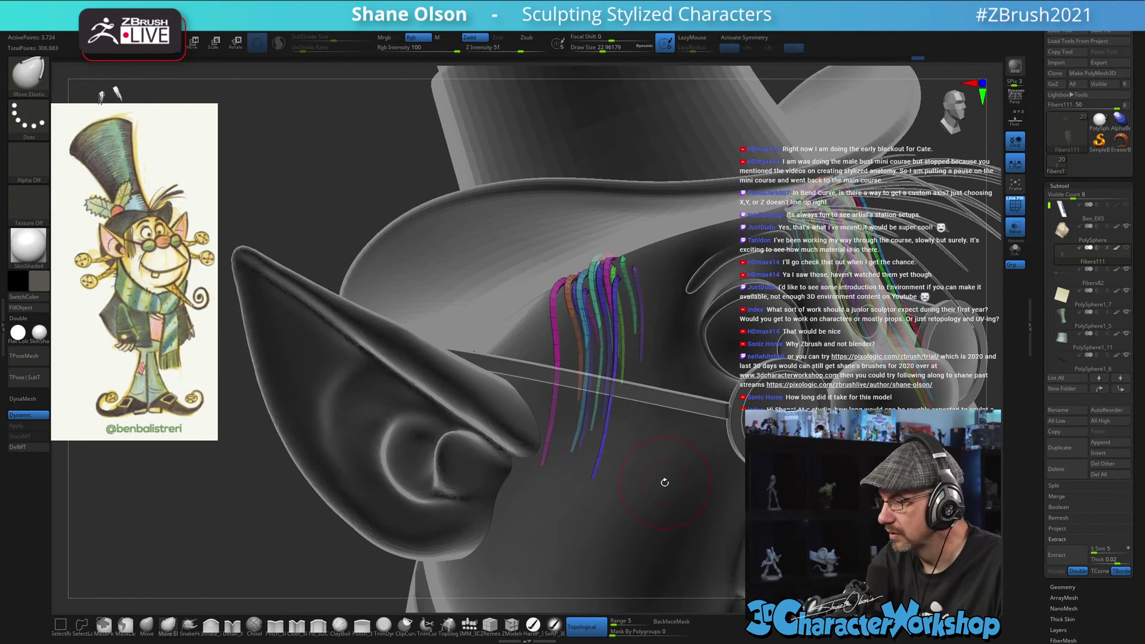
- Turn off topological brush masking, set the draw size to about 58 and pull the remaining temple strands out from the head surface
right_drag(605, 408, 620, 568)
mouse_move(607, 444)
right_down()
mouse_move(614, 401)
mouse_move(585, 608)
right_up()
key(ctrl+shift)
key(s)
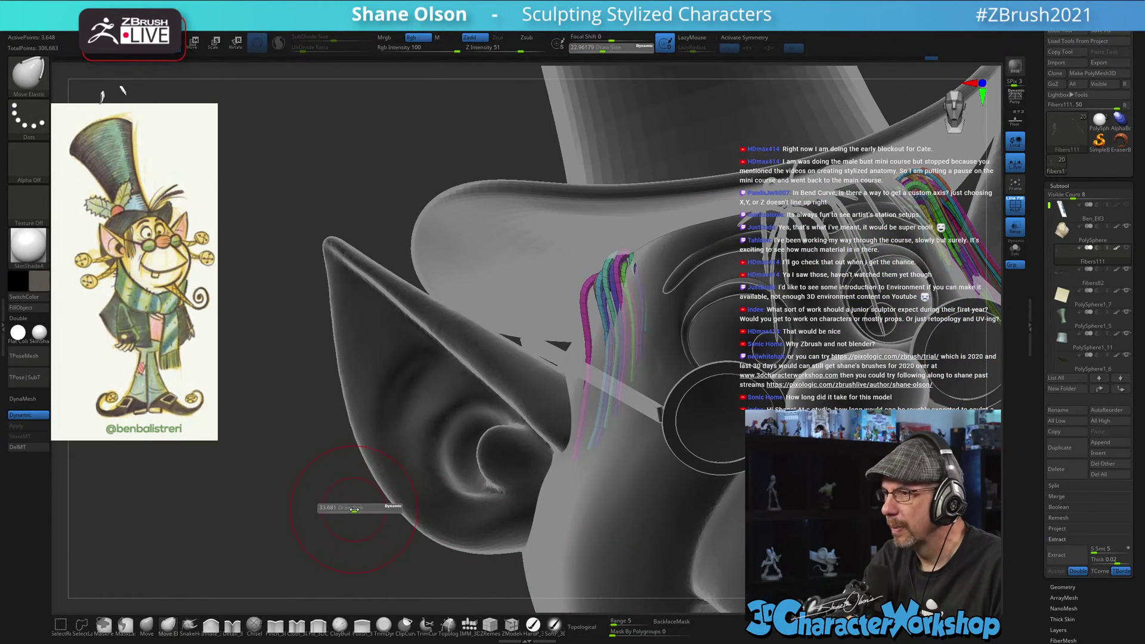
drag(357, 510, 356, 511)
right_drag(399, 476, 395, 477)
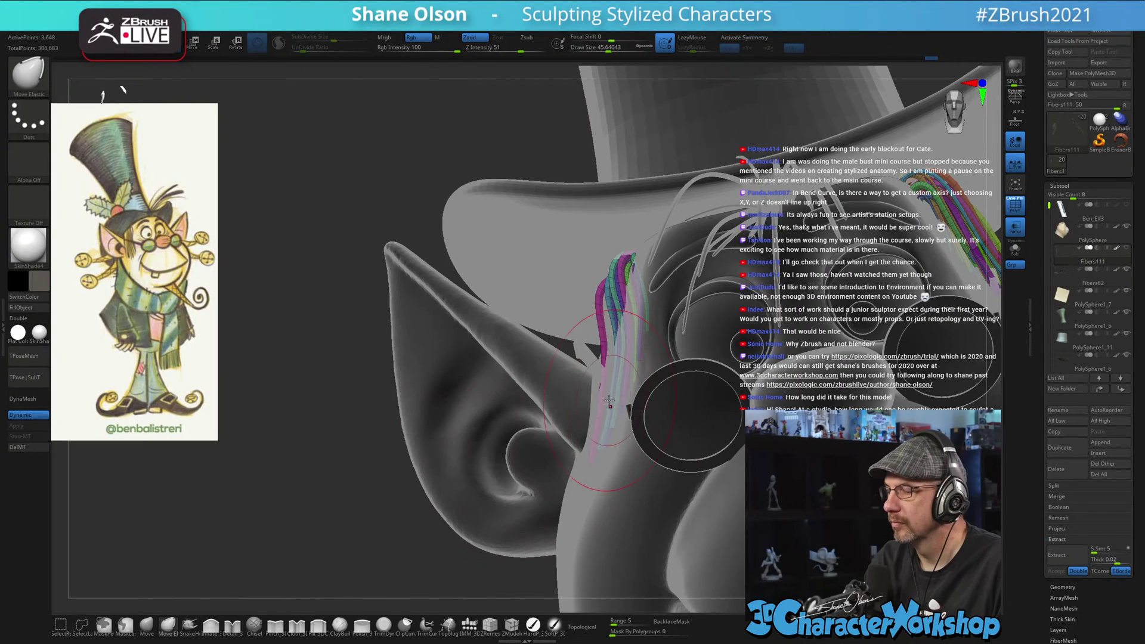
key(s)
drag(610, 404, 633, 370)
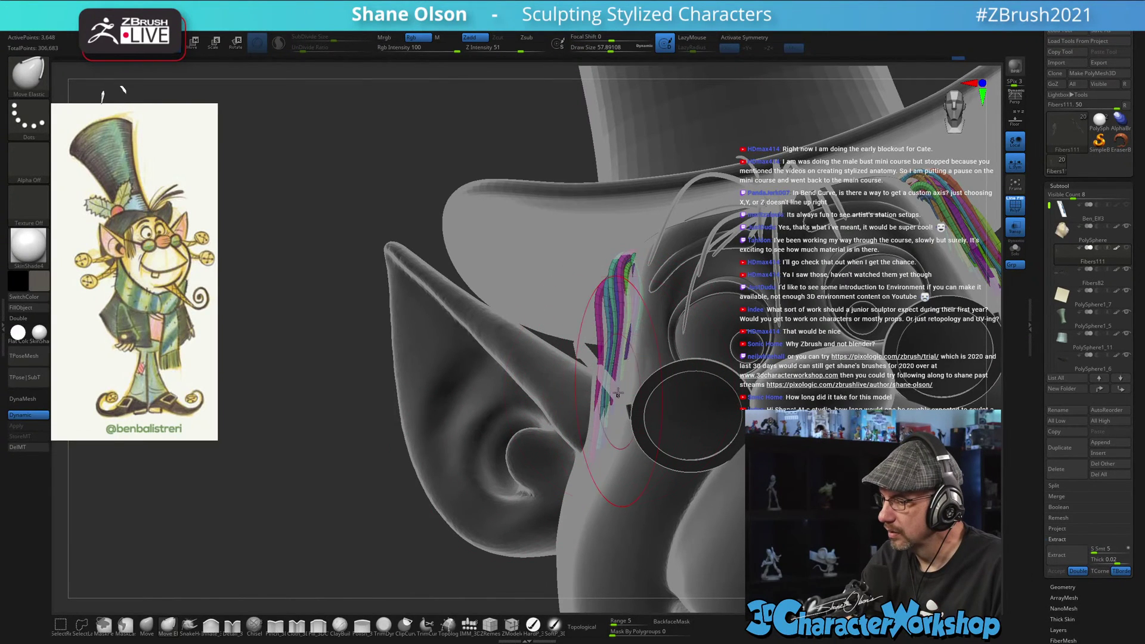
- Refine the upper curve of the visible temple strands from the front and side, and set the draw size to about 37
right_drag(622, 384, 639, 381)
drag(640, 327, 649, 314)
mouse_move(626, 353)
right_down()
mouse_move(656, 342)
mouse_move(596, 368)
right_up()
right_click(594, 369)
alt+right_drag(677, 229, 657, 244)
key(s)
drag(620, 326, 610, 326)
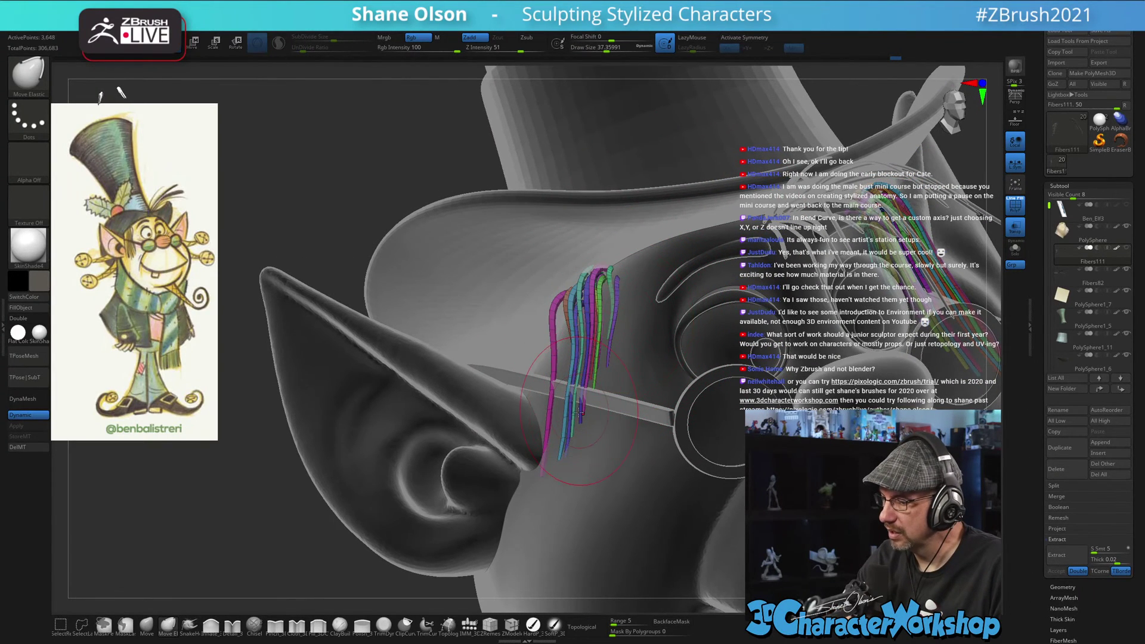
- Nudge the lower ends of the temple strands near the ear and set the draw size to about 48
drag(579, 413, 574, 412)
key(s)
drag(563, 412, 568, 412)
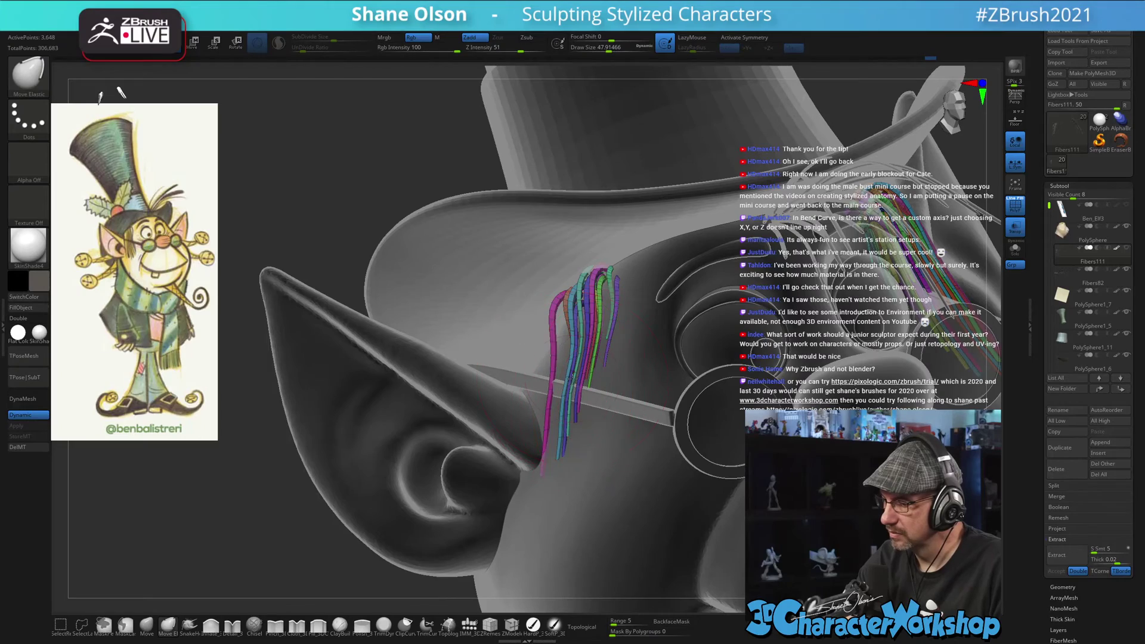
mouse_move(542, 472)
right_down()
mouse_move(622, 452)
mouse_move(587, 348)
right_up()
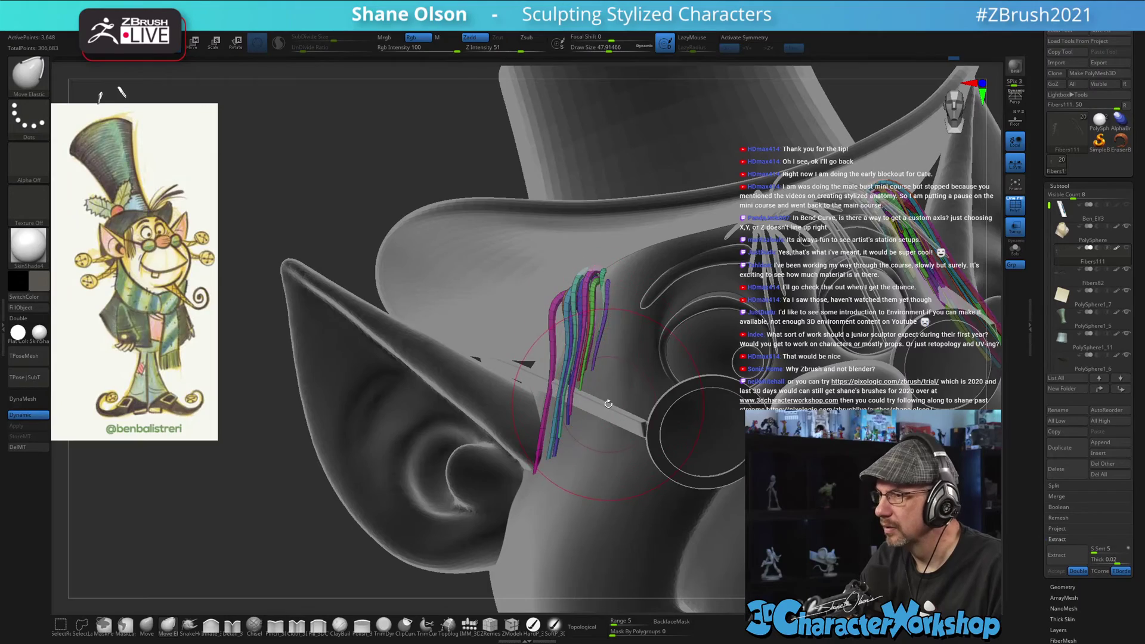
right_drag(608, 403, 688, 346)
- Set the draw size to about 35 and hide the longer temple strands one by one by their polygroups
key(s)
drag(871, 306, 867, 303)
right_drag(864, 299, 540, 298)
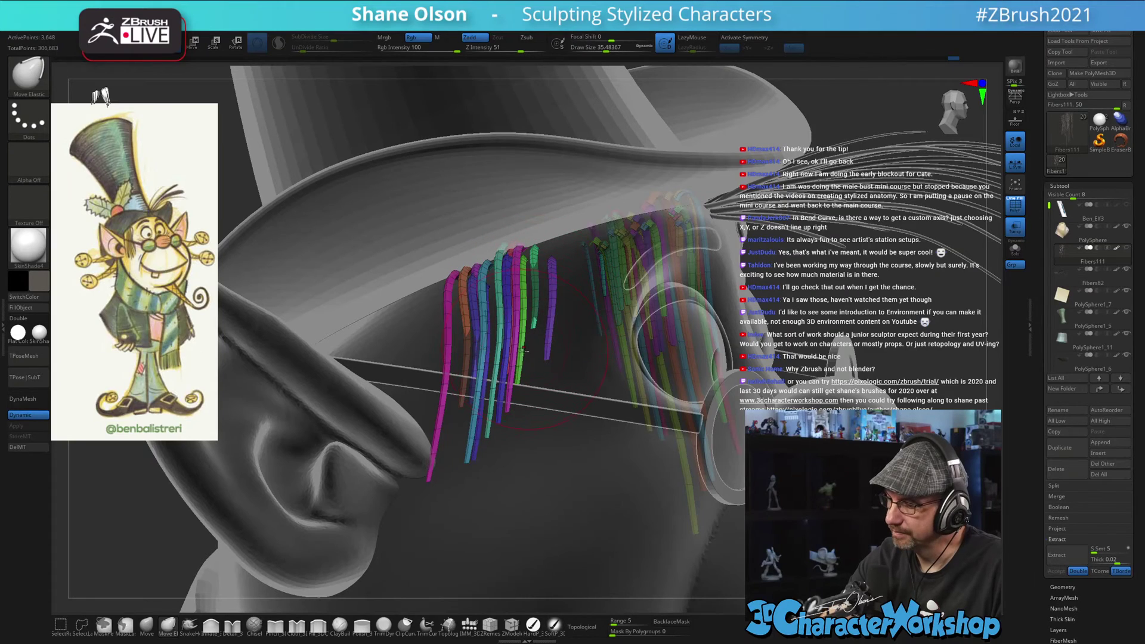
key(ctrl+shift)
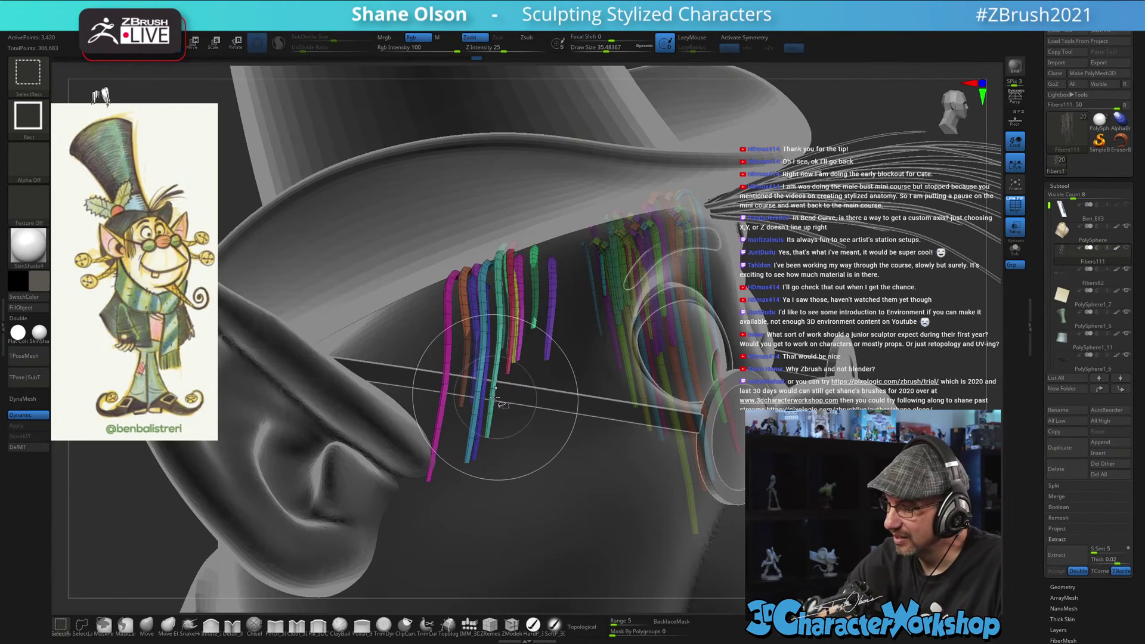
ctrl+shift+click(476, 412)
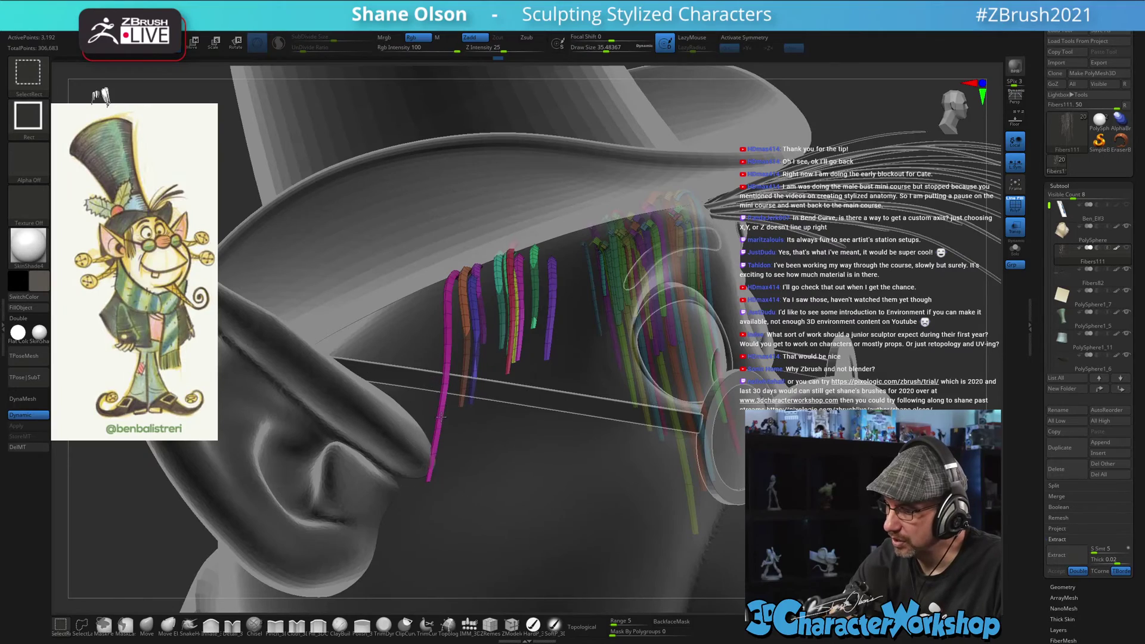
ctrl+shift+click(442, 416)
mouse_move(557, 440)
right_down()
mouse_move(535, 444)
mouse_move(521, 345)
right_up()
key(ctrl+shift)
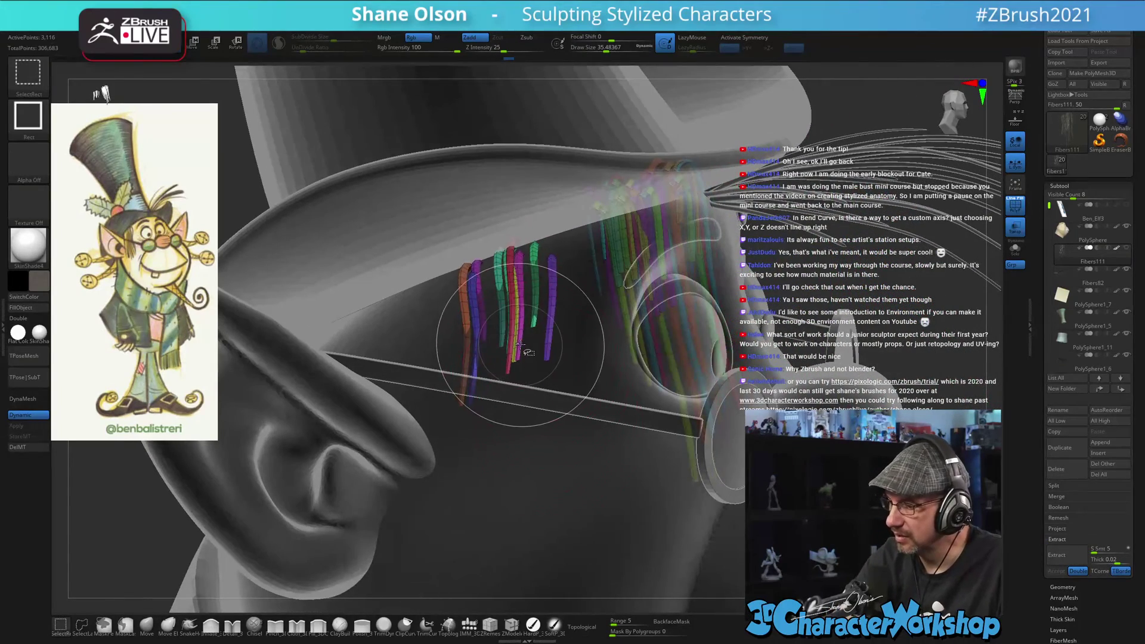
- Set the draw size to about 26 and shape the few short strands left at the temple so they follow the head
mouse_move(554, 352)
right_down()
mouse_move(493, 338)
mouse_move(483, 366)
mouse_move(516, 309)
right_up()
drag(506, 305, 513, 302)
key(s)
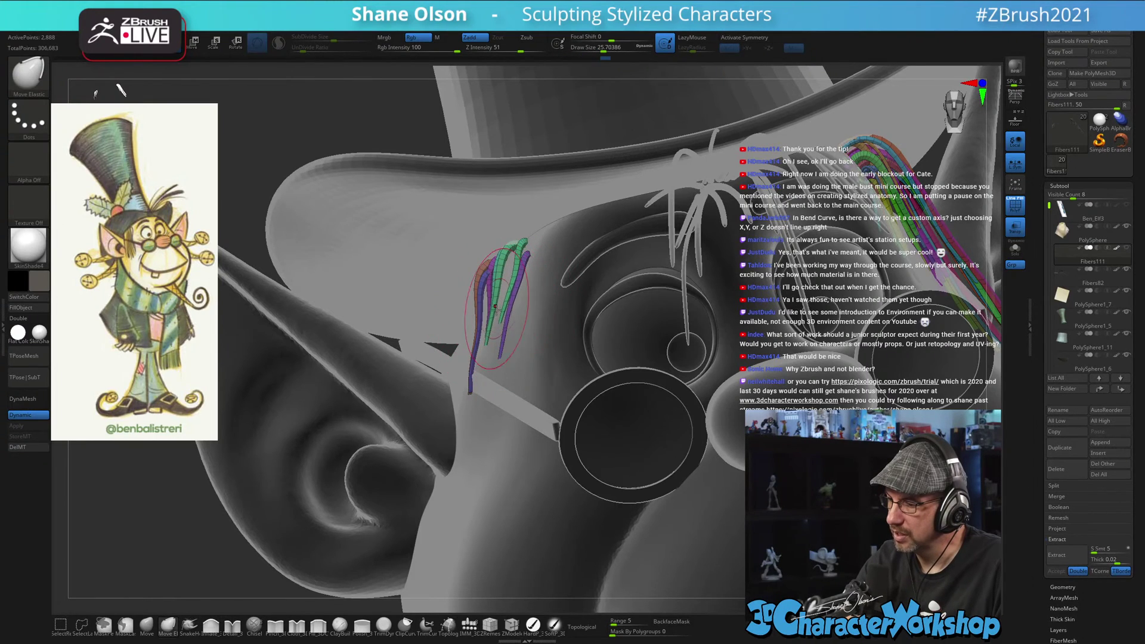
mouse_move(495, 307)
right_down()
mouse_move(530, 307)
mouse_move(514, 305)
mouse_move(493, 330)
right_up()
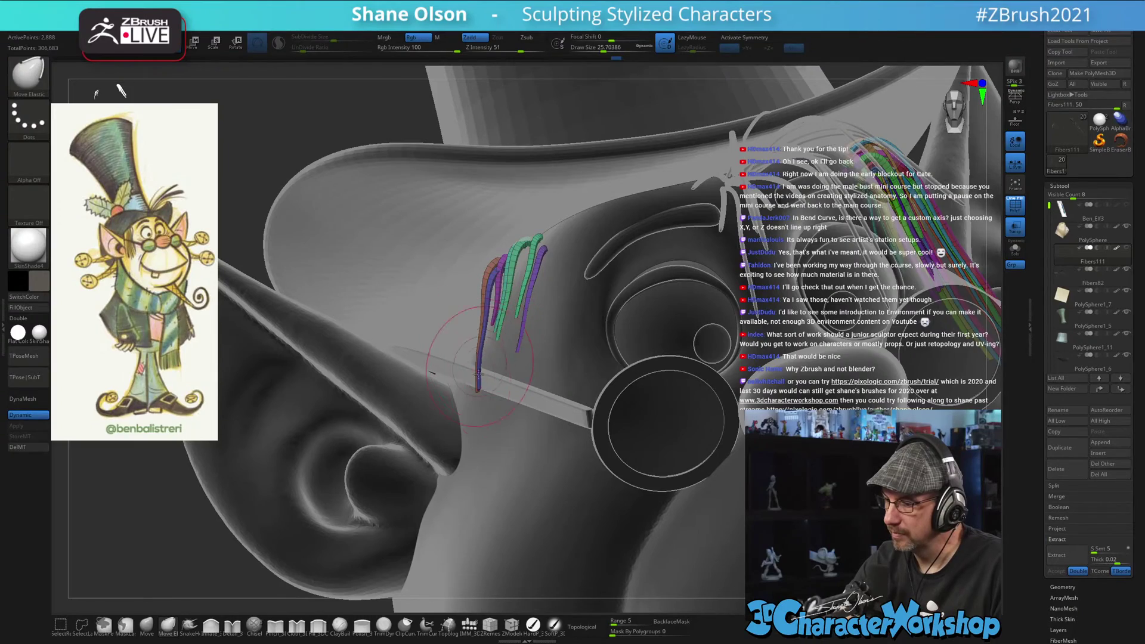
right_drag(512, 459, 563, 459)
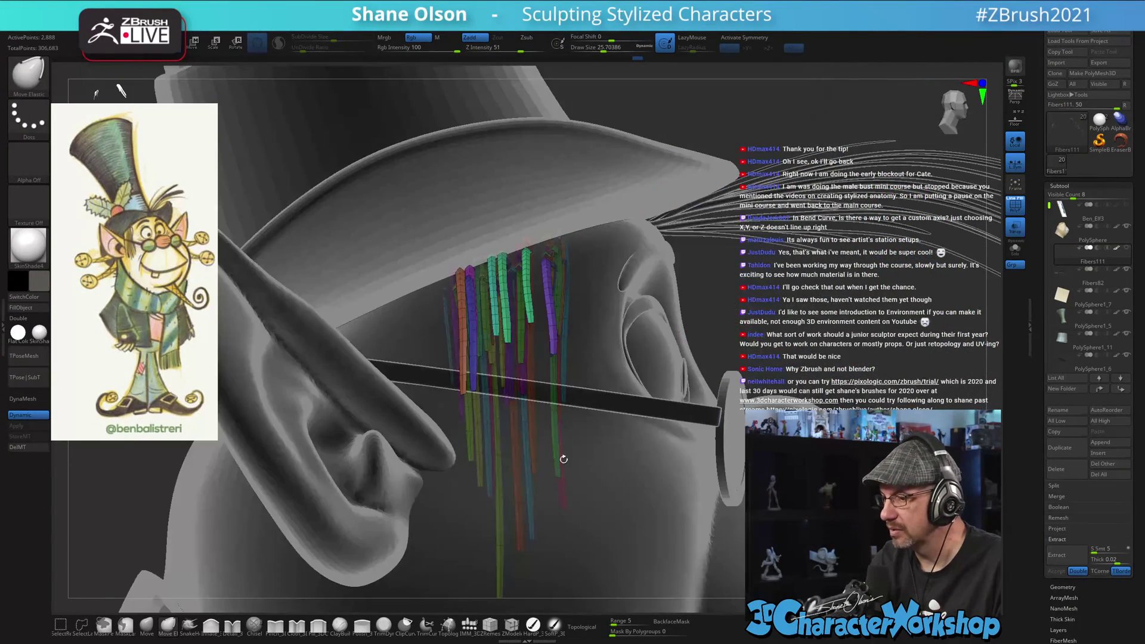
- Show all the side hair strands again and set the draw size to about 31
right_drag(838, 333, 677, 424)
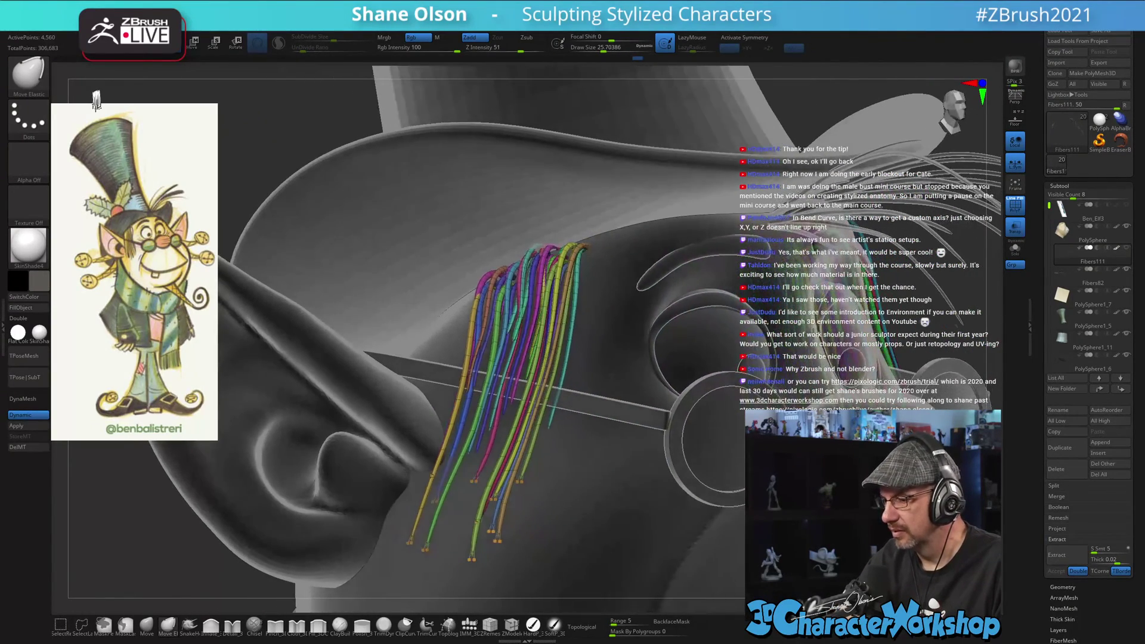
right_drag(538, 464, 504, 389)
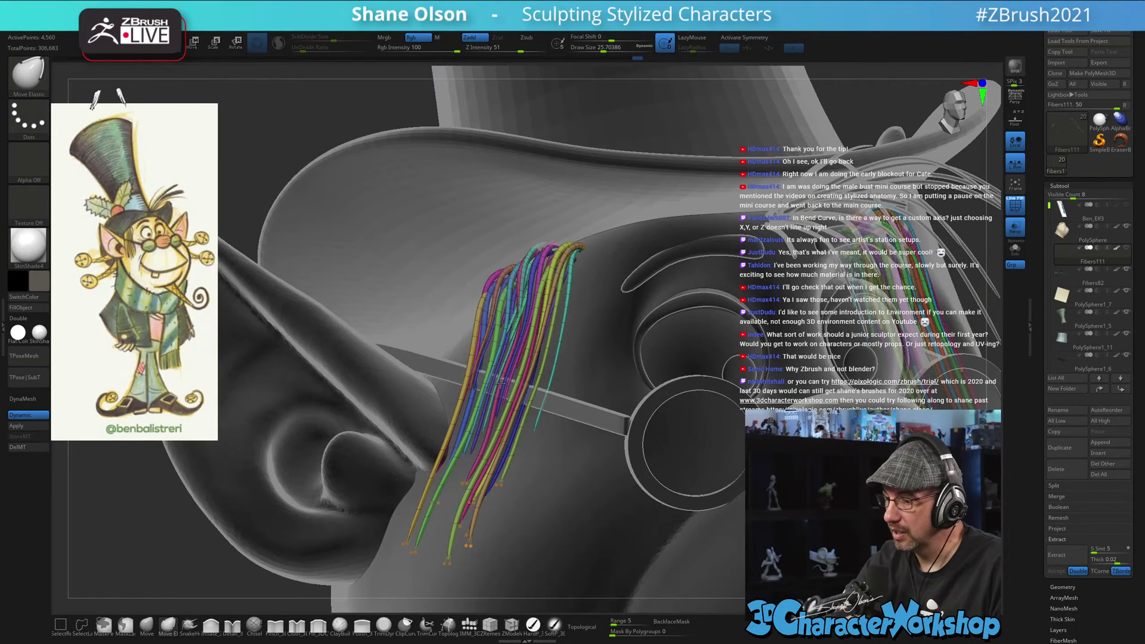
key(s)
drag(487, 444, 486, 439)
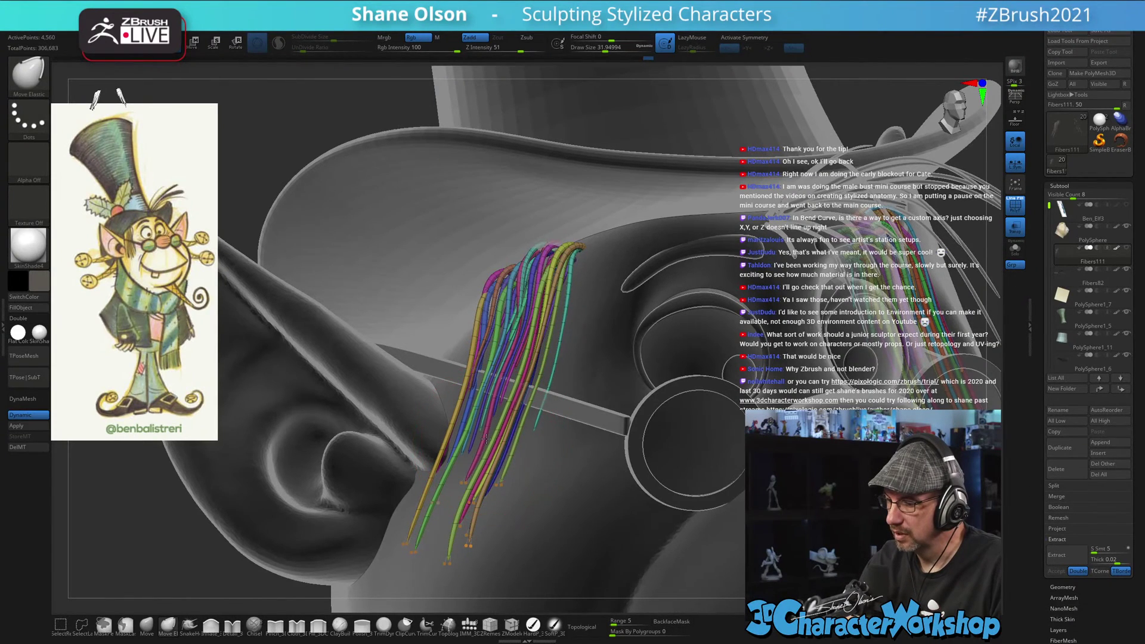
- Turn off the polygroup wireframe display and bring the strands on the opposite side of the head into view
right_drag(592, 478, 727, 406)
right_drag(691, 352, 537, 325)
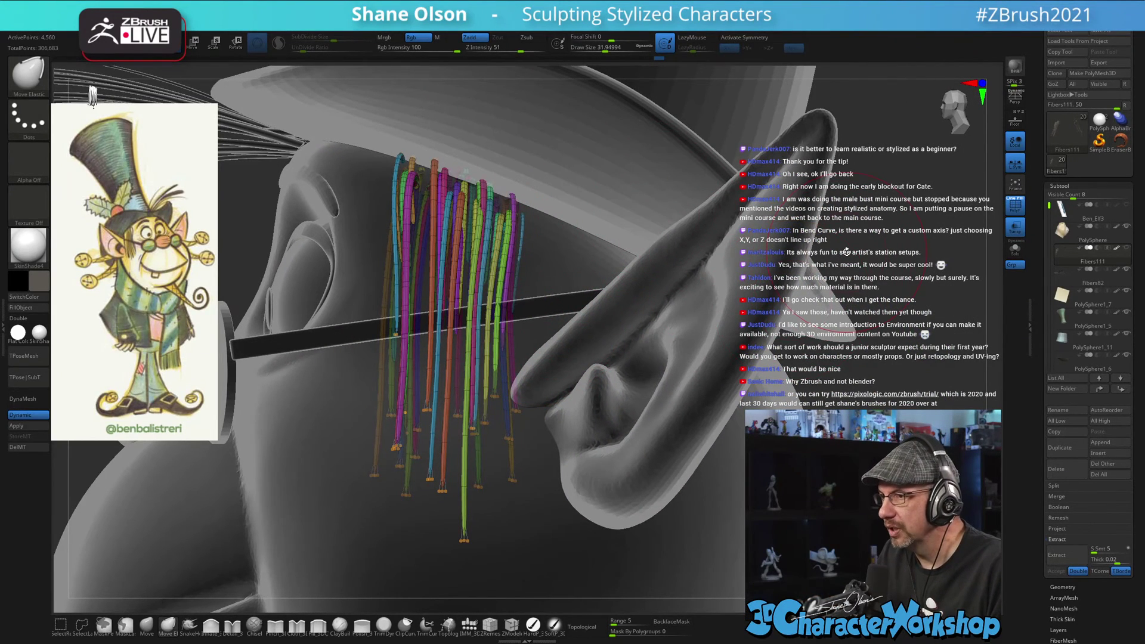
key(shift+f)
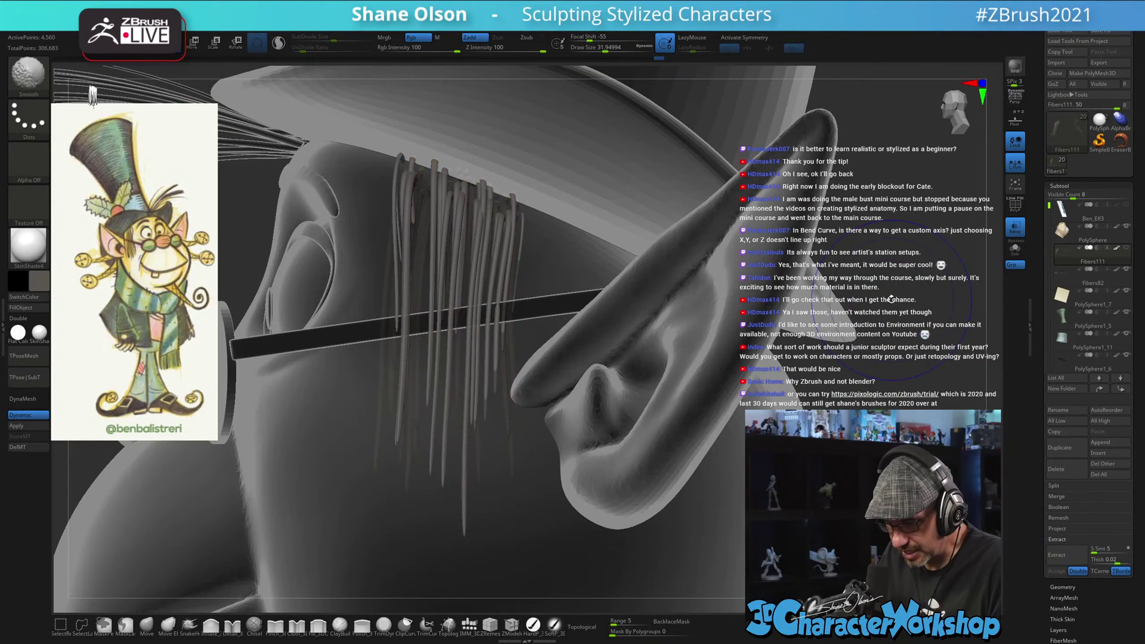
ctrl+right_drag(869, 394, 557, 428)
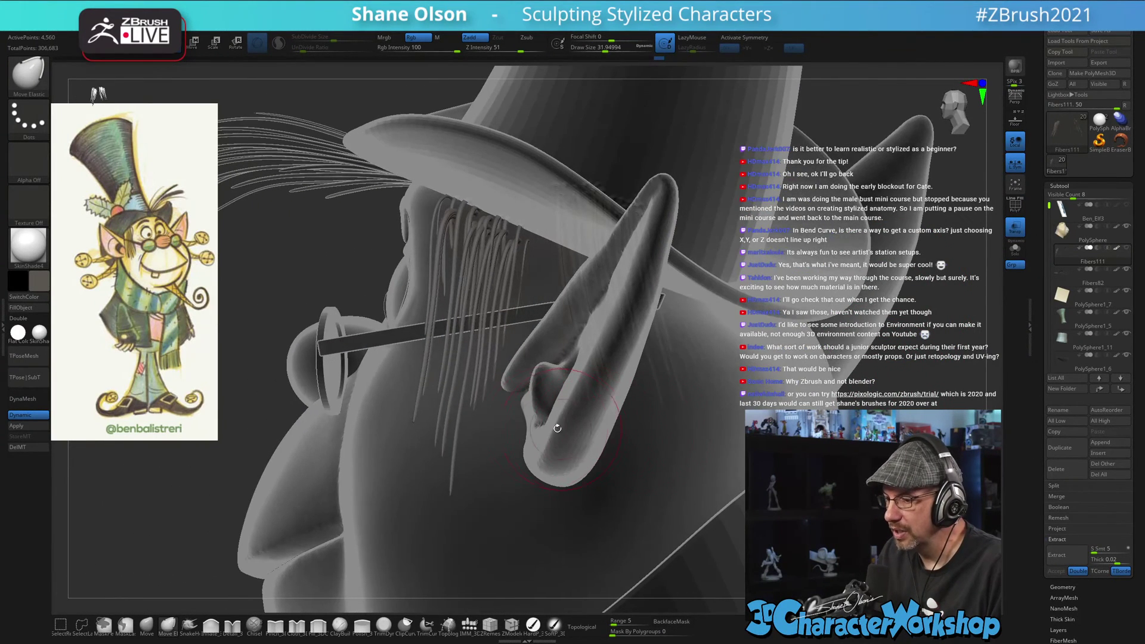
- Adjust the side strands from below and behind the ear, and set the draw size to about 48
right_drag(366, 260, 421, 311)
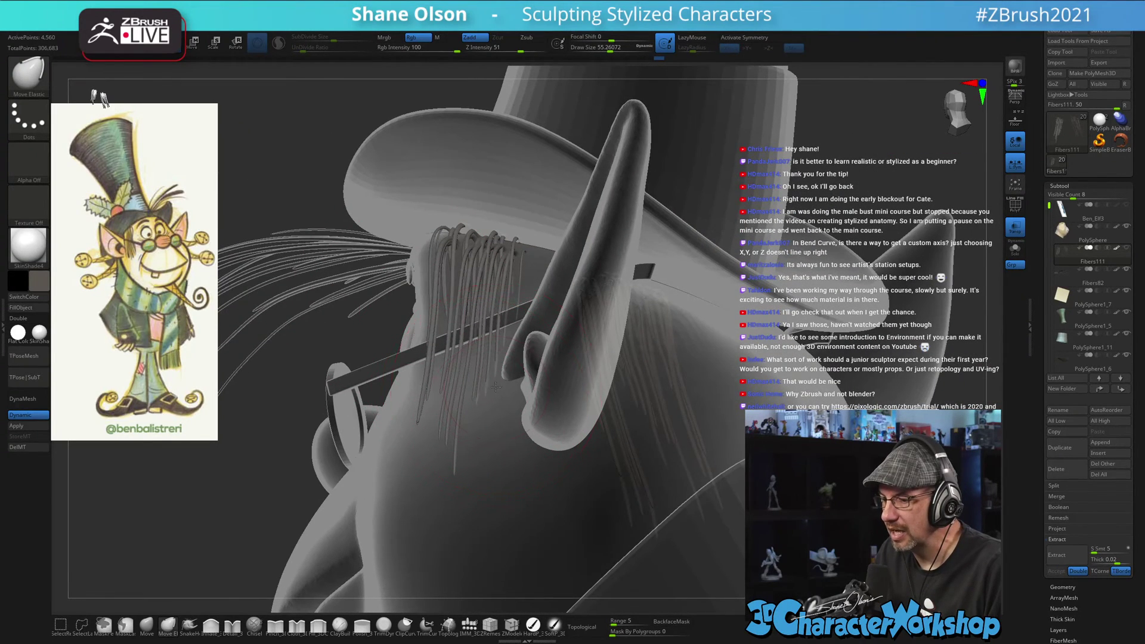
right_drag(498, 392, 493, 382)
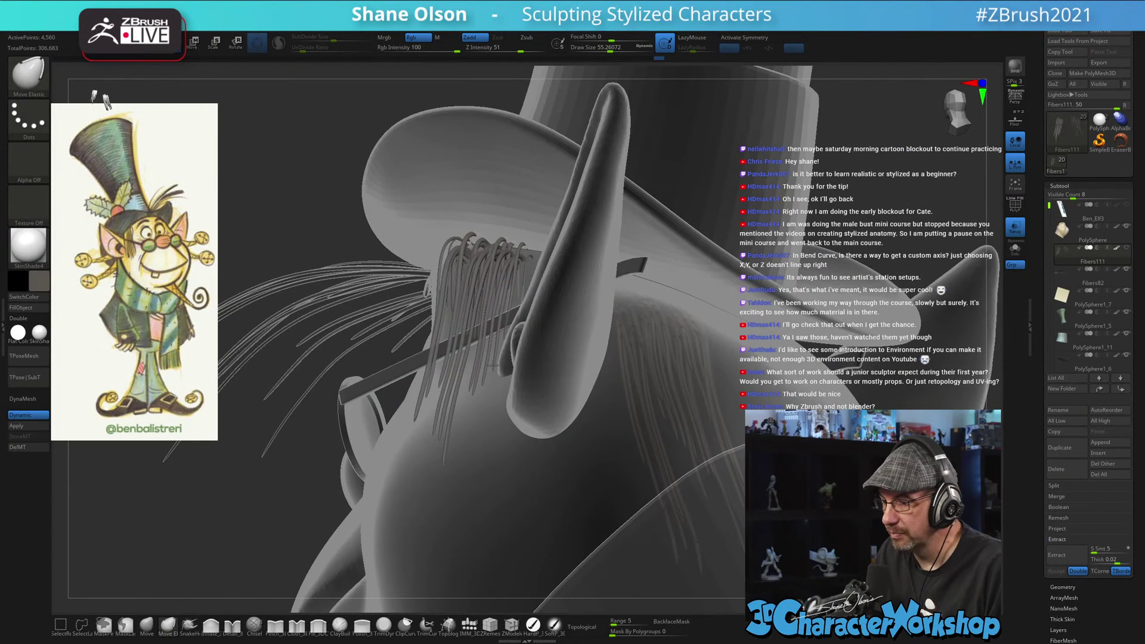
right_drag(340, 444, 797, 311)
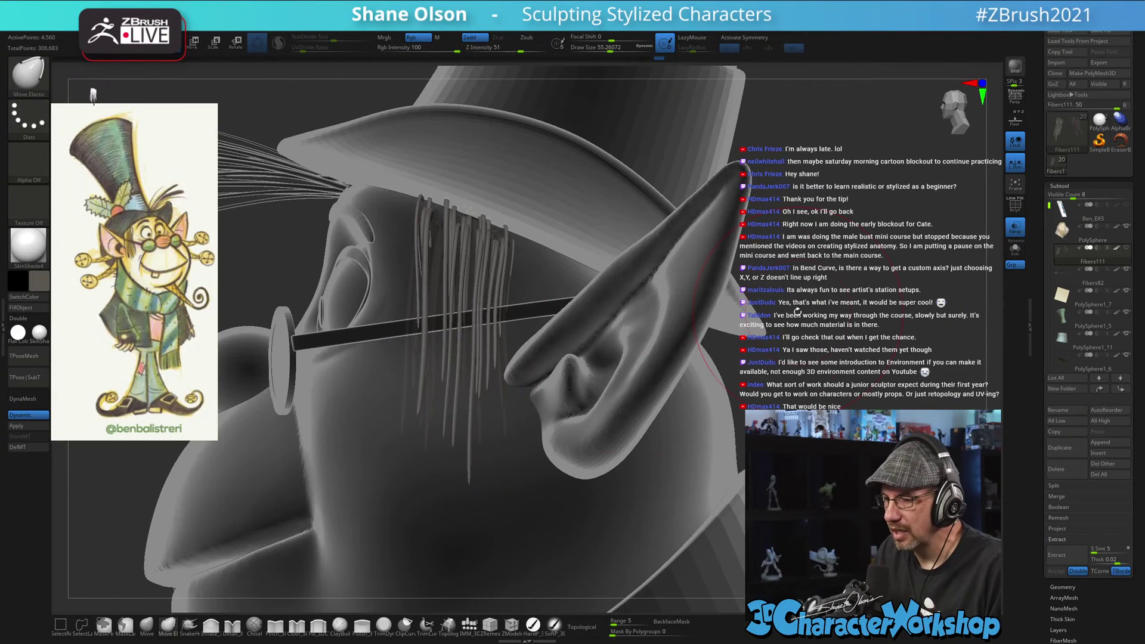
mouse_move(836, 353)
right_down()
mouse_move(865, 356)
mouse_move(829, 357)
mouse_move(846, 352)
mouse_move(876, 298)
mouse_move(890, 247)
mouse_move(864, 246)
right_up()
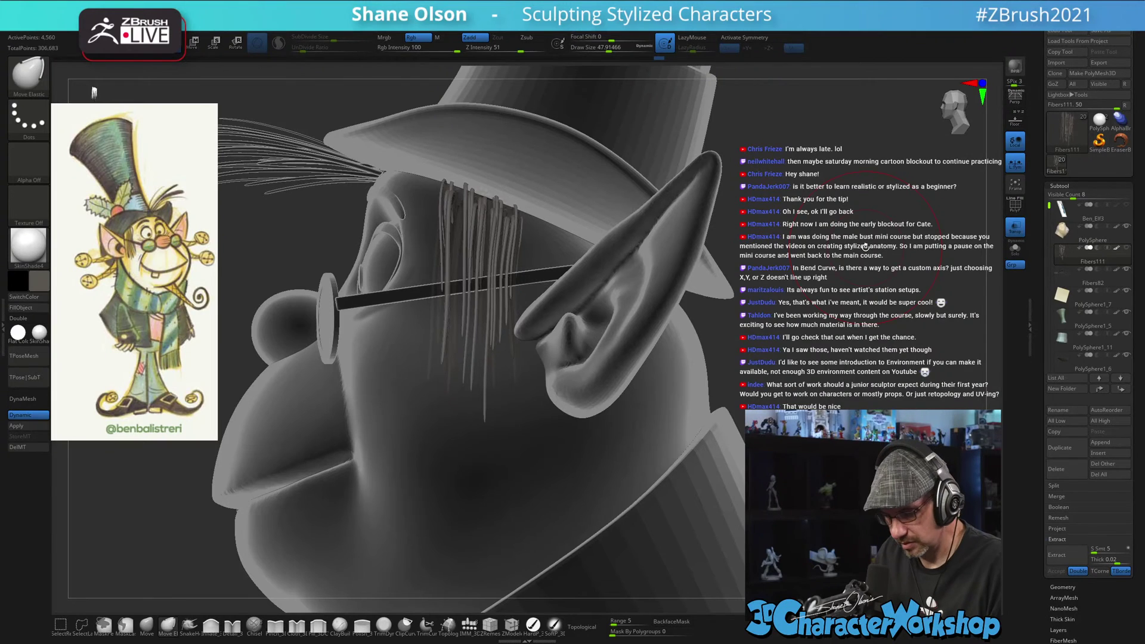
- Turn off the transparency of the other subtools and loosen the temple strands from a three-quarter front view
click(1015, 227)
right_drag(876, 307, 763, 325)
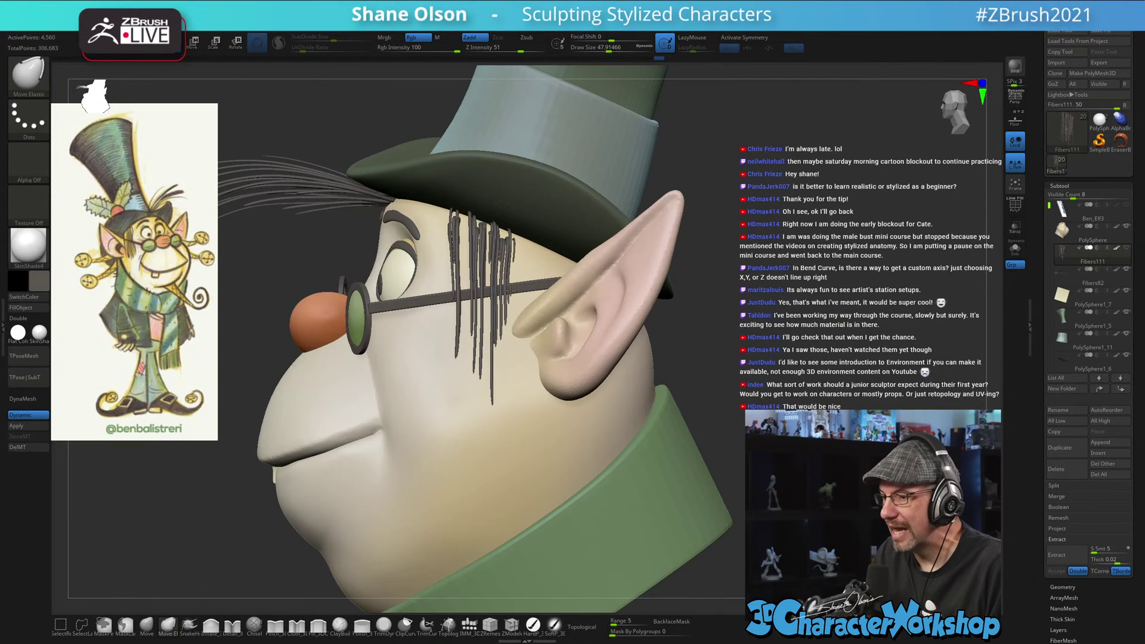
right_drag(511, 290, 865, 298)
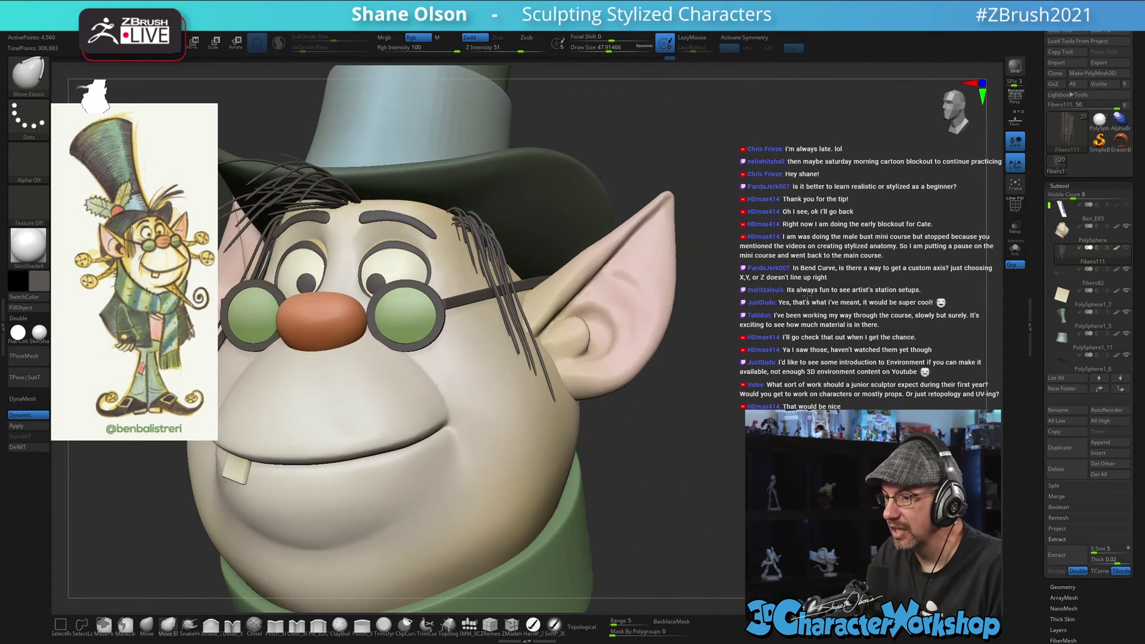
mouse_move(507, 277)
mouse_down()
mouse_move(470, 273)
mouse_move(460, 239)
mouse_up()
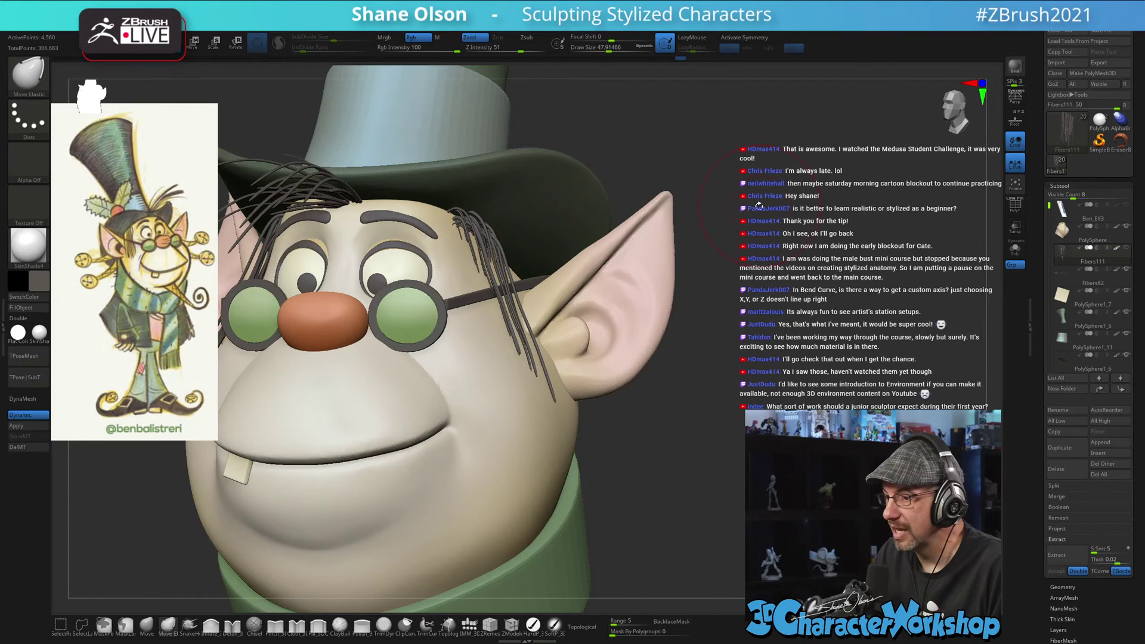
- Examine how the side hair sits on the fully coloured head from both sides and the front
right_drag(929, 223, 813, 269)
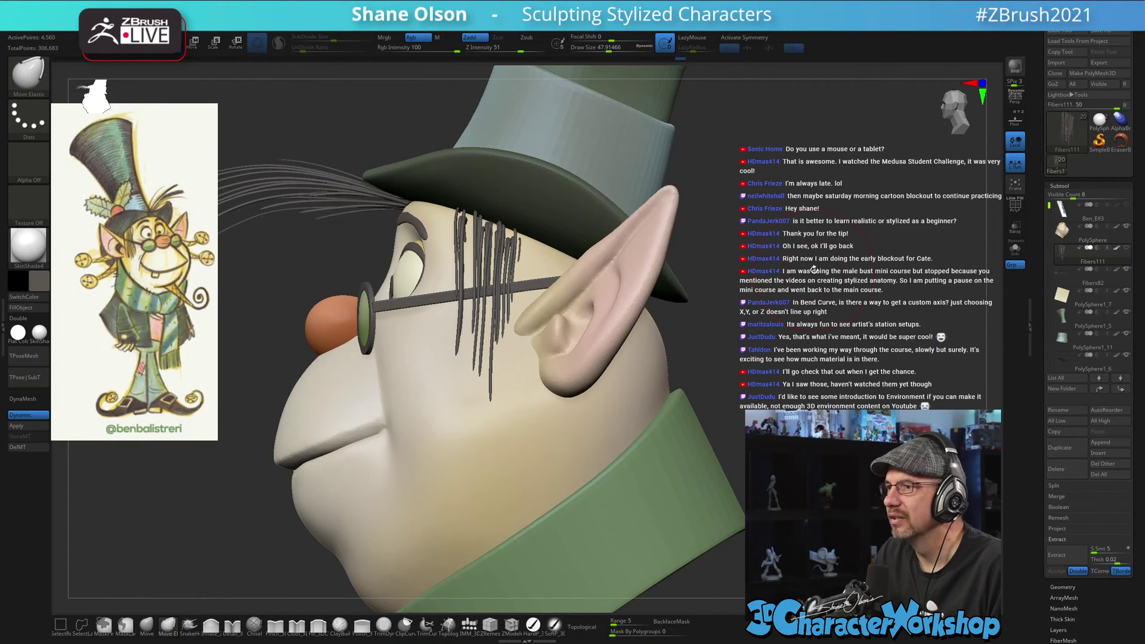
right_drag(754, 236, 773, 238)
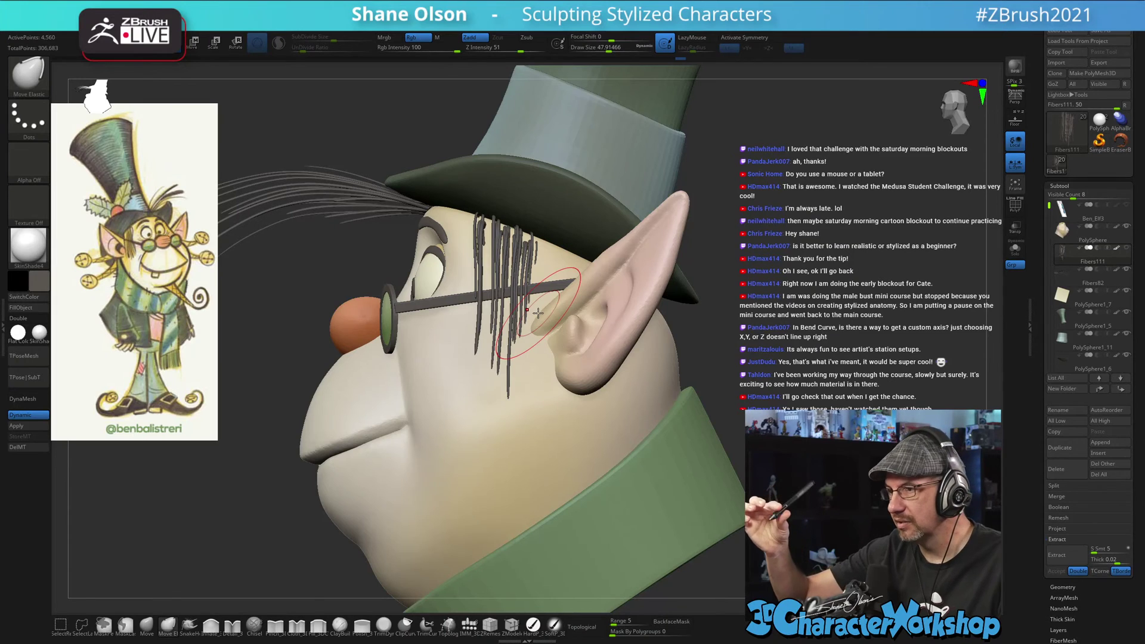
mouse_move(754, 373)
mouse_down()
mouse_move(808, 346)
mouse_move(797, 377)
mouse_move(776, 329)
mouse_move(812, 319)
mouse_up()
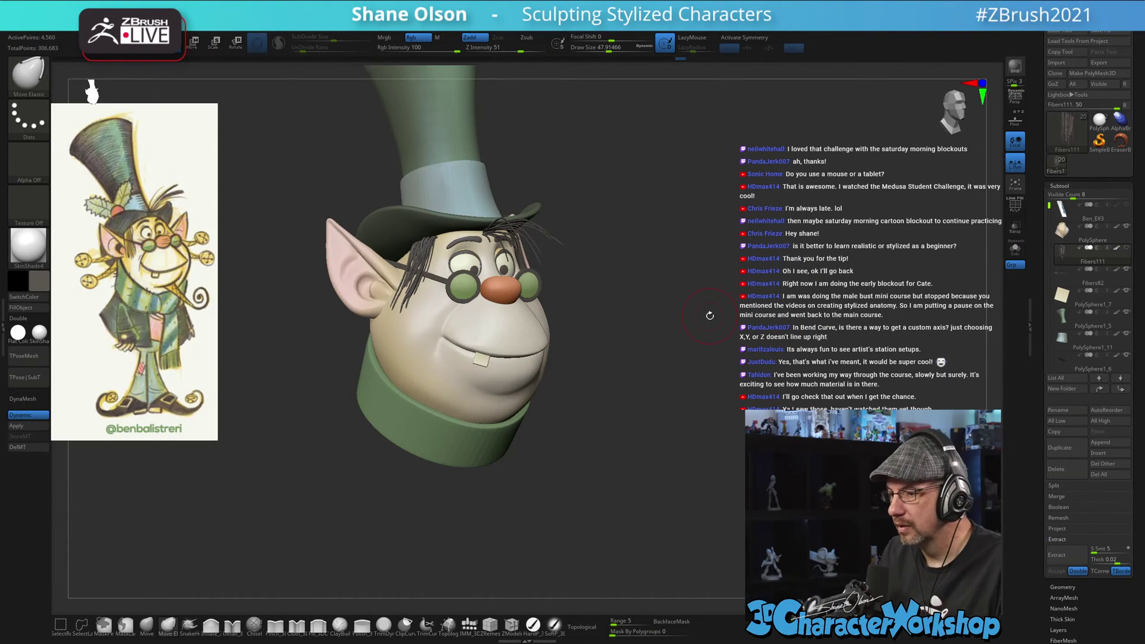
mouse_move(709, 315)
mouse_down()
mouse_move(717, 353)
mouse_move(827, 386)
mouse_up()
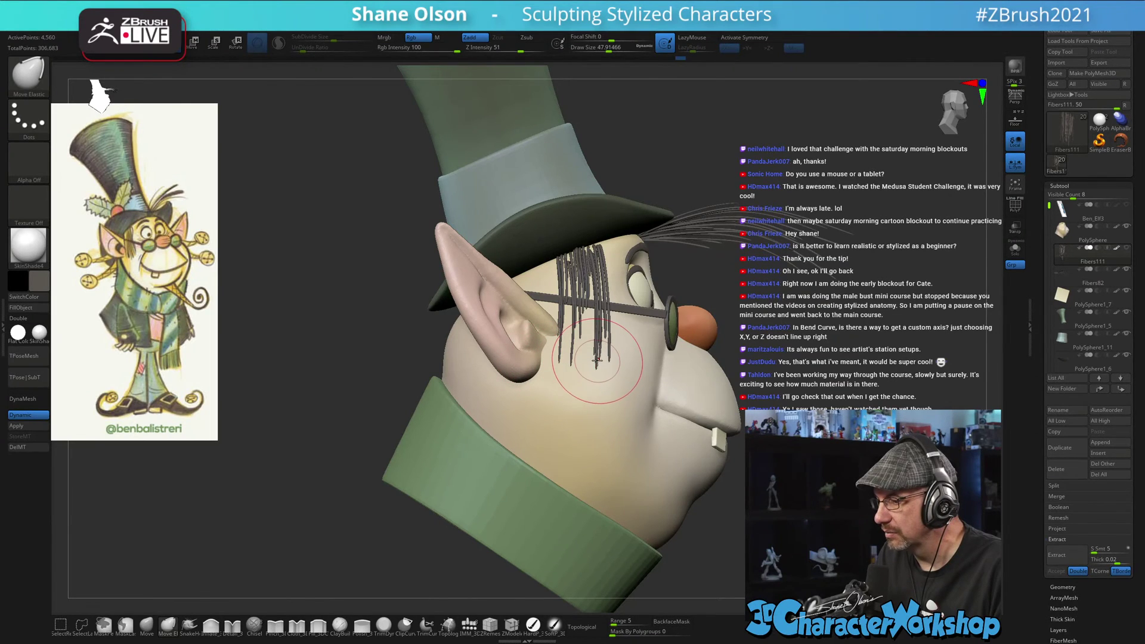
drag(762, 351, 740, 333)
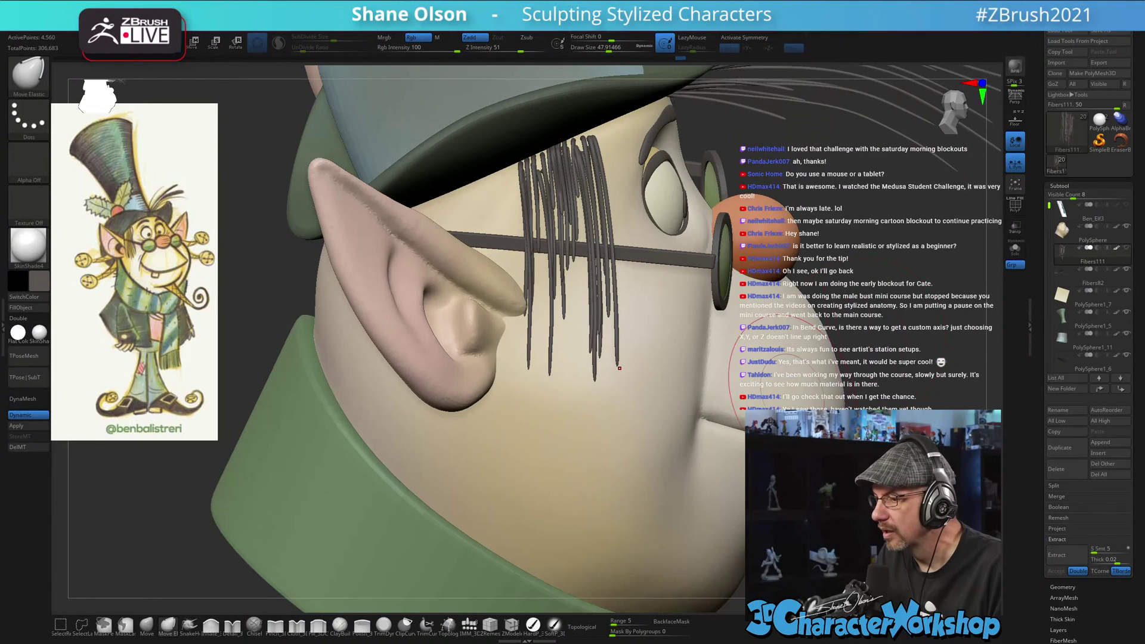
- Turn on topological brush masking, set the draw size to about 31 and move an individual strand in the middle of the side hair
click(587, 626)
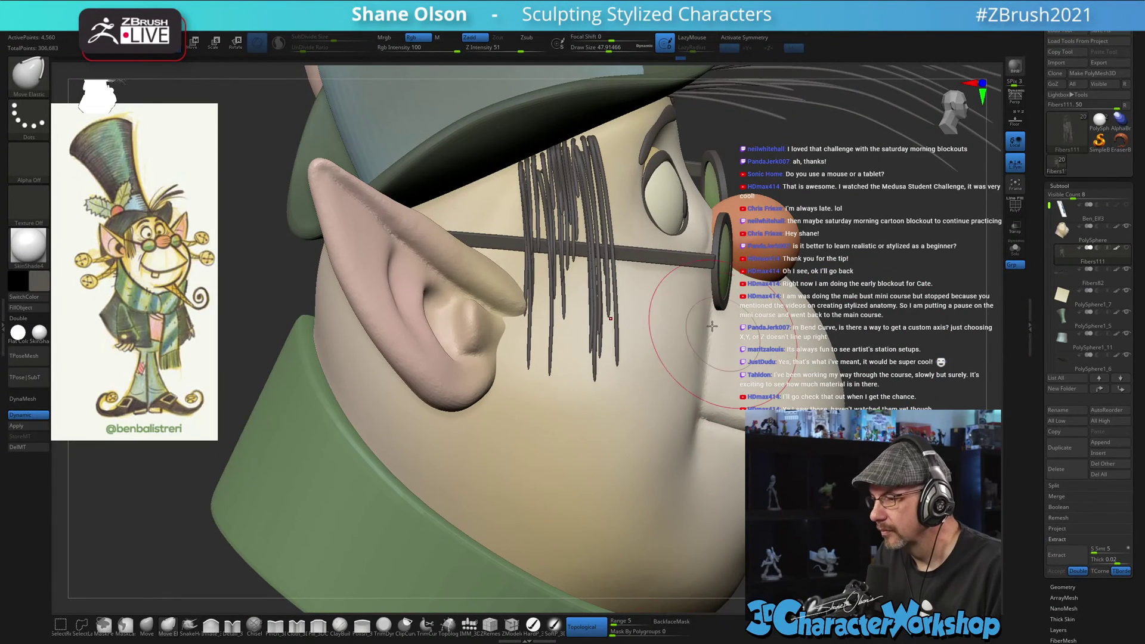
key(s)
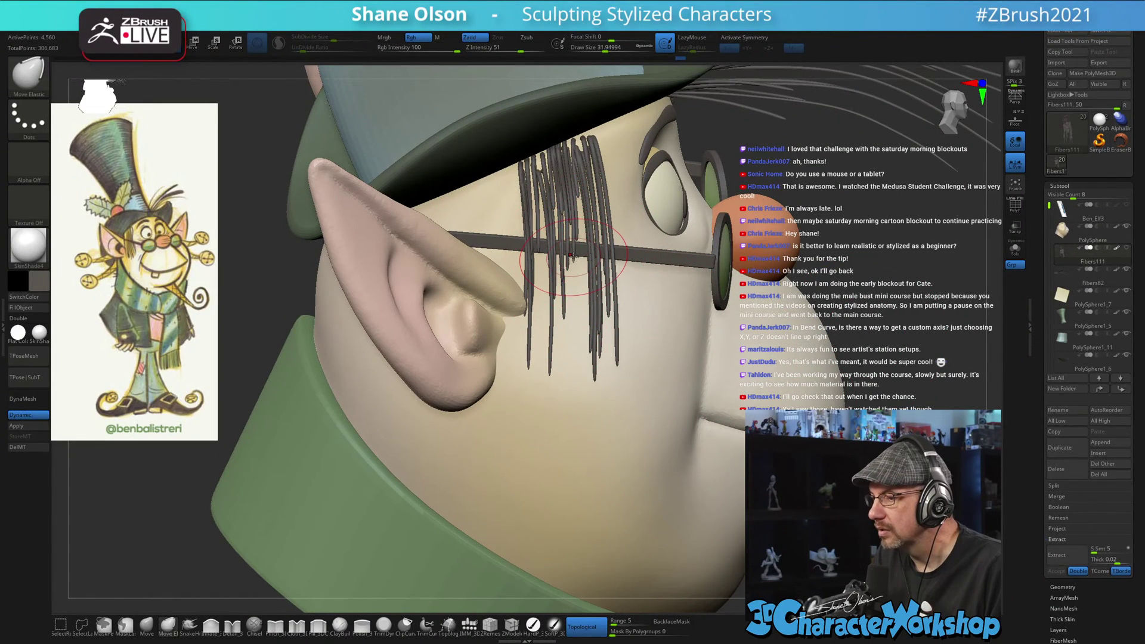
drag(573, 254, 574, 298)
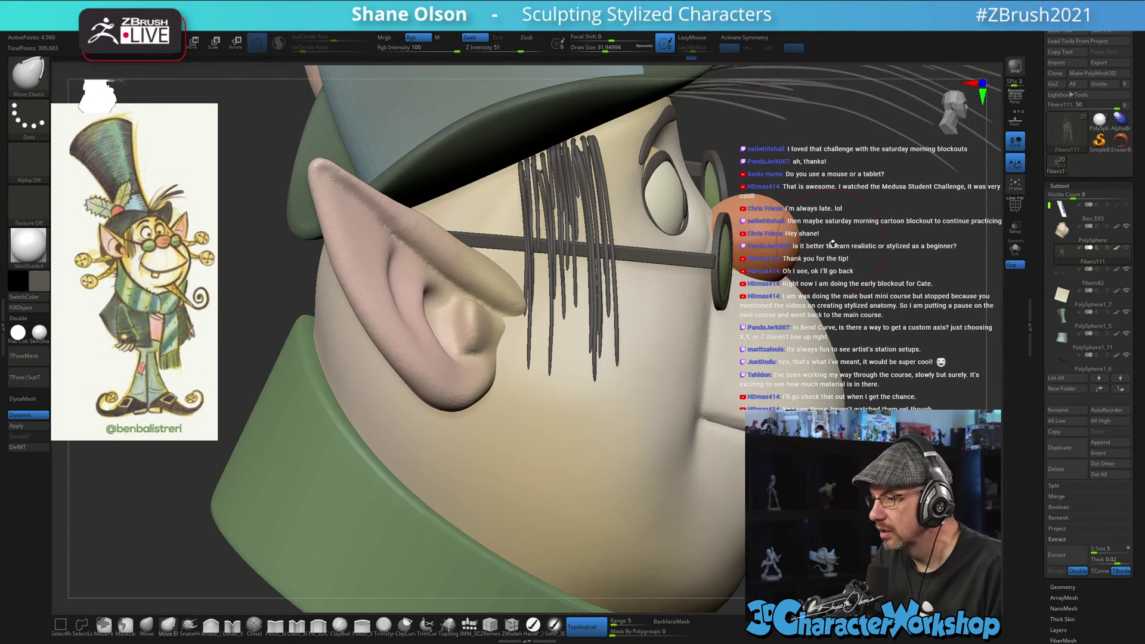
drag(832, 244, 826, 288)
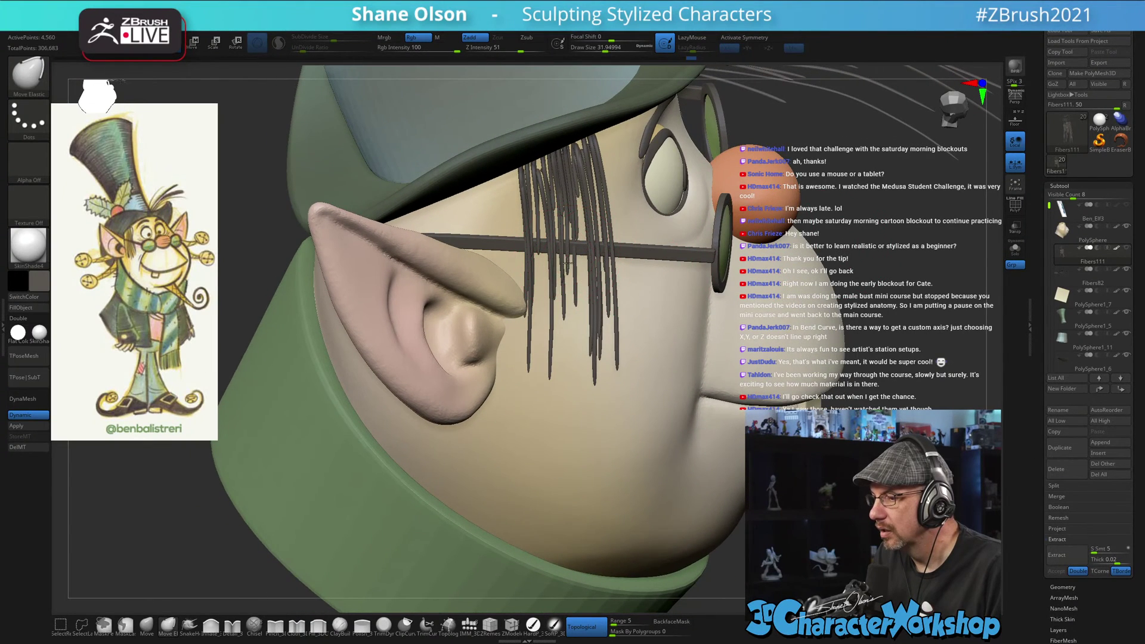
- Reposition individual side hair strands in front of the ear and pull their tips to adjust the lengths
drag(567, 263, 571, 311)
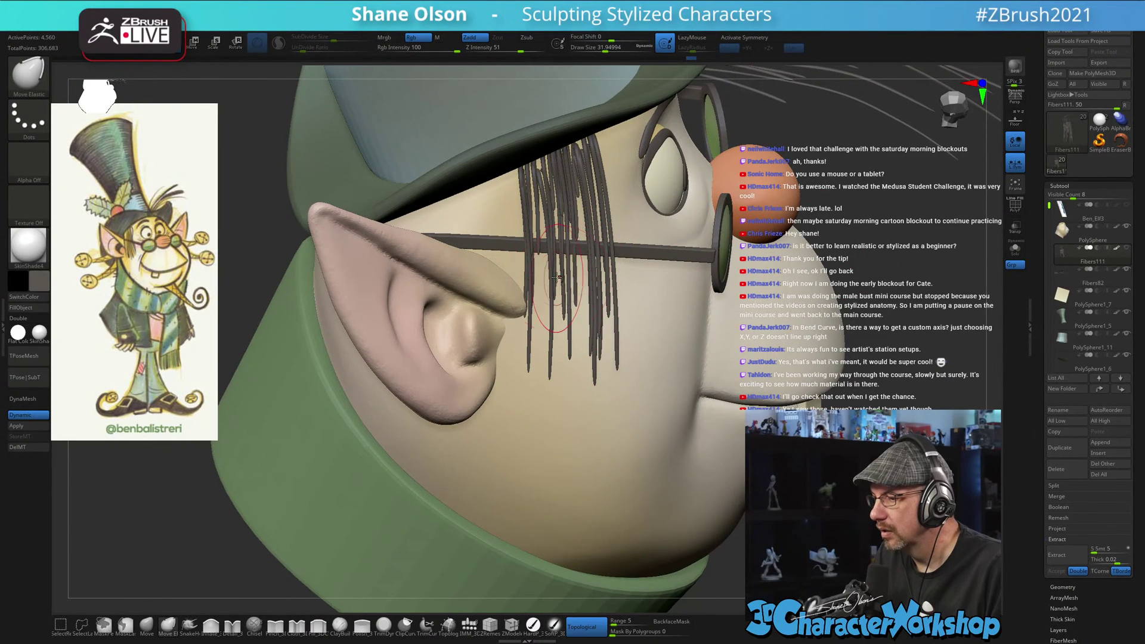
drag(539, 269, 540, 301)
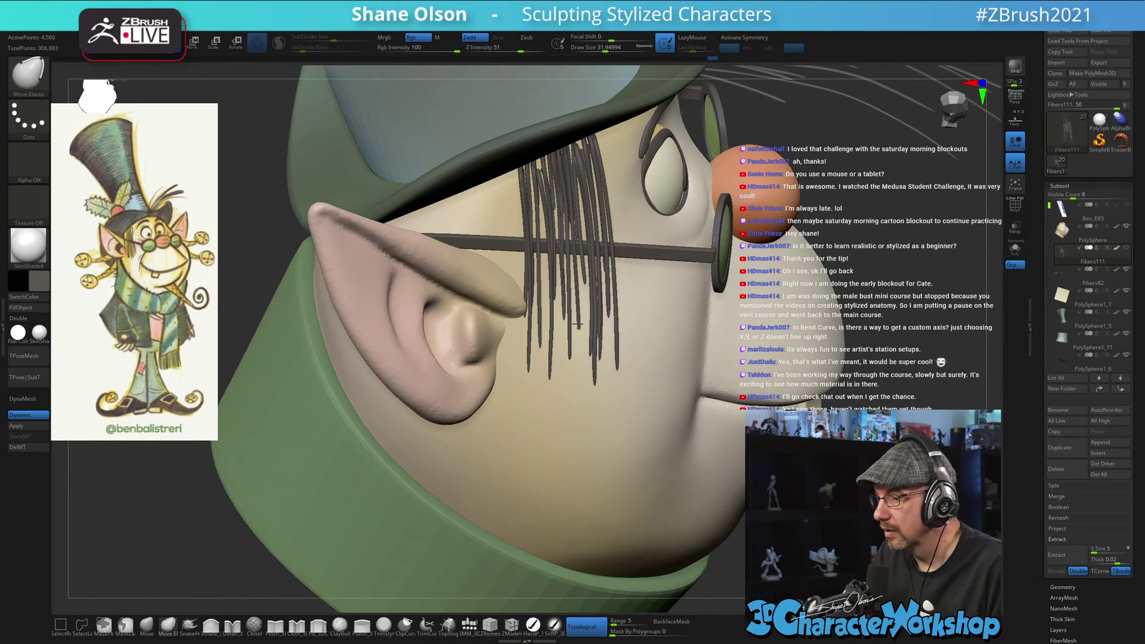
mouse_move(584, 353)
mouse_down()
mouse_move(593, 377)
mouse_move(592, 332)
mouse_up()
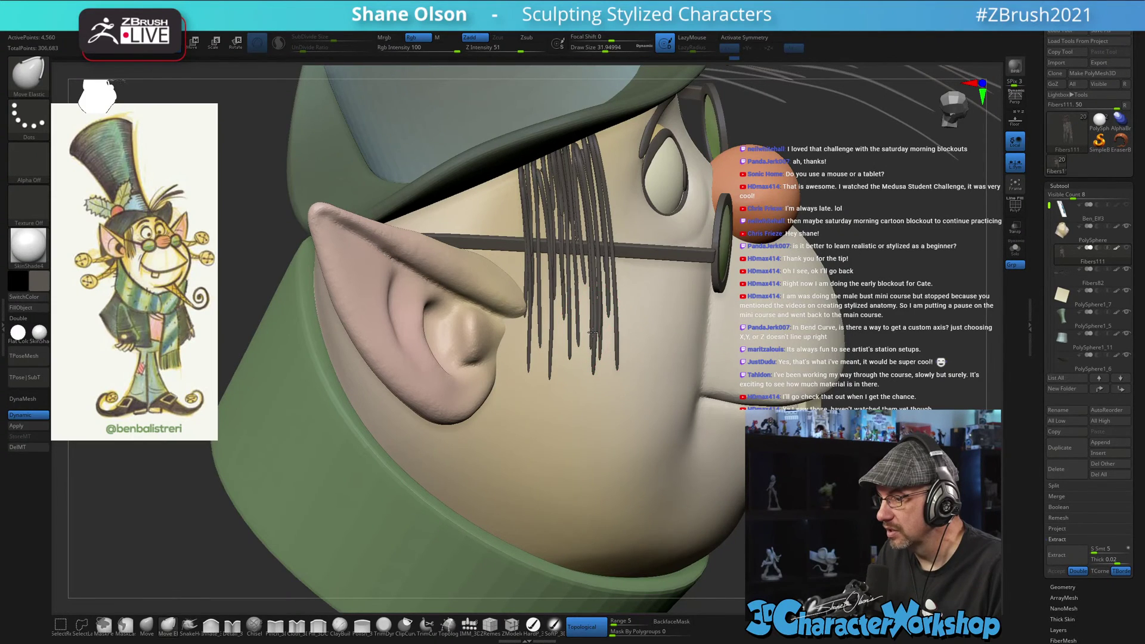
drag(552, 386, 553, 372)
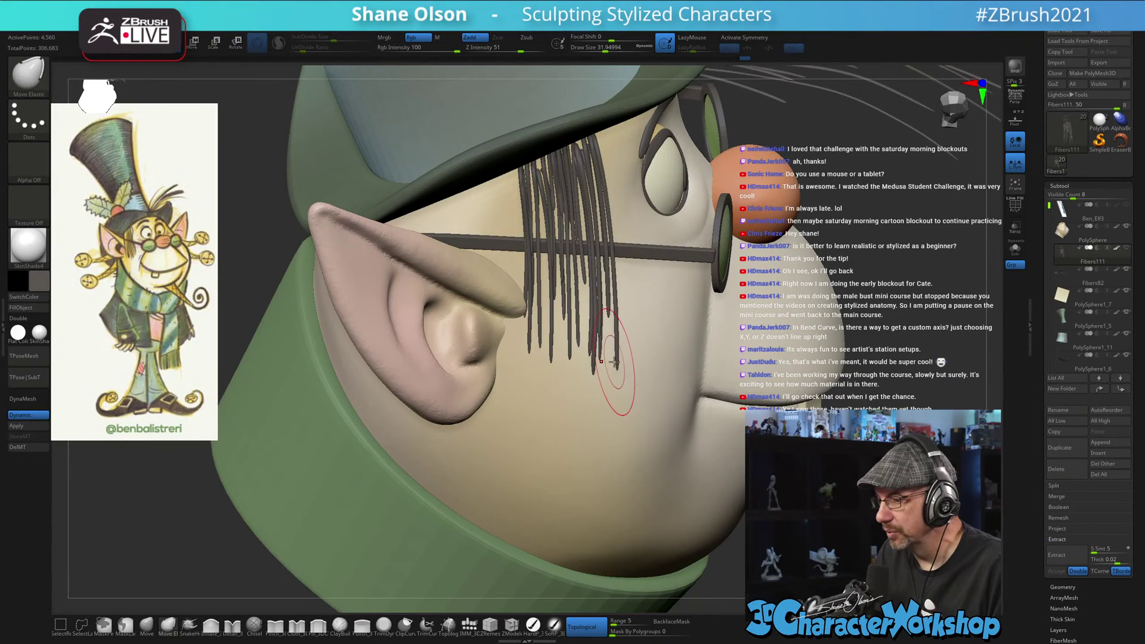
- Turn off topological brush masking, set the draw size to about 79 and nudge the side hair below the hat brim
drag(892, 266, 757, 241)
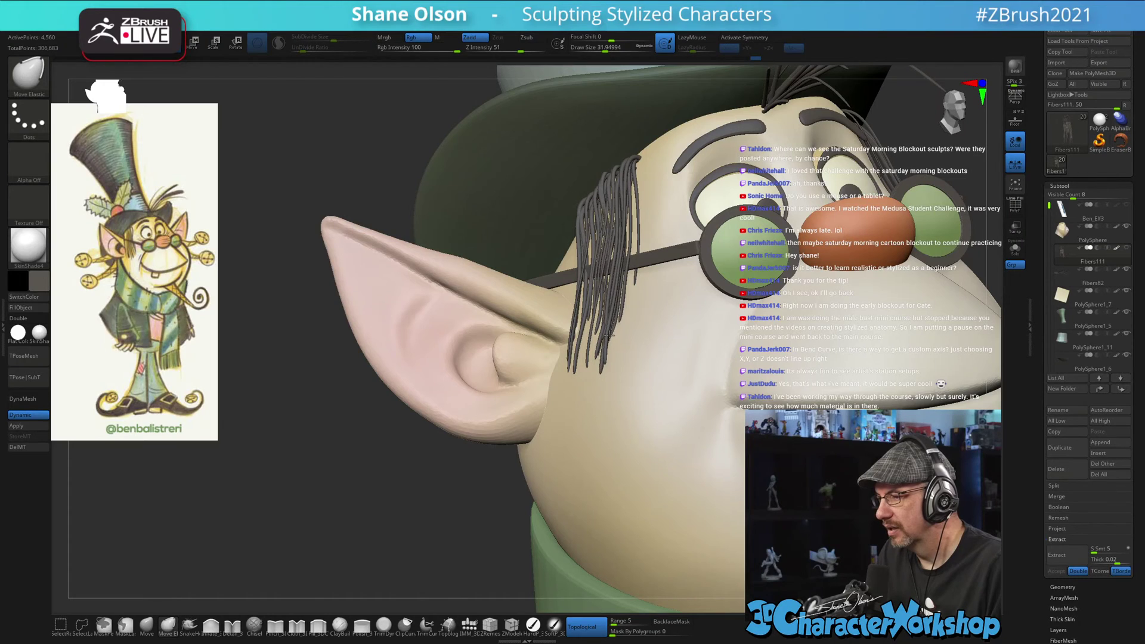
mouse_move(423, 494)
mouse_down()
mouse_move(686, 287)
mouse_move(809, 215)
mouse_up()
alt+drag(867, 387, 837, 362)
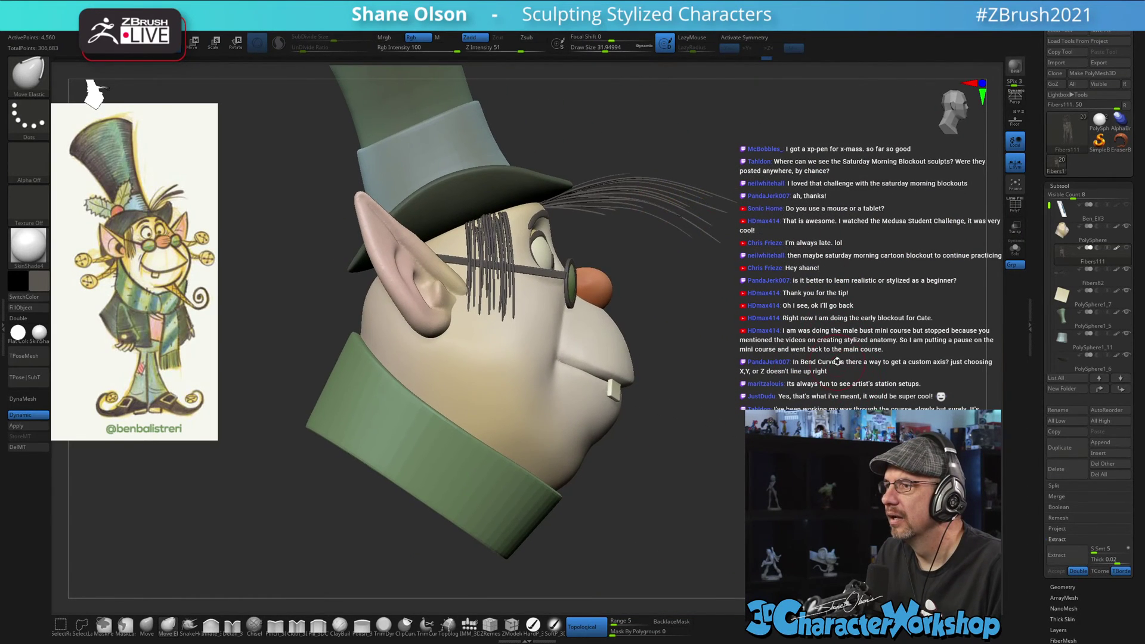
key(s)
click(803, 365)
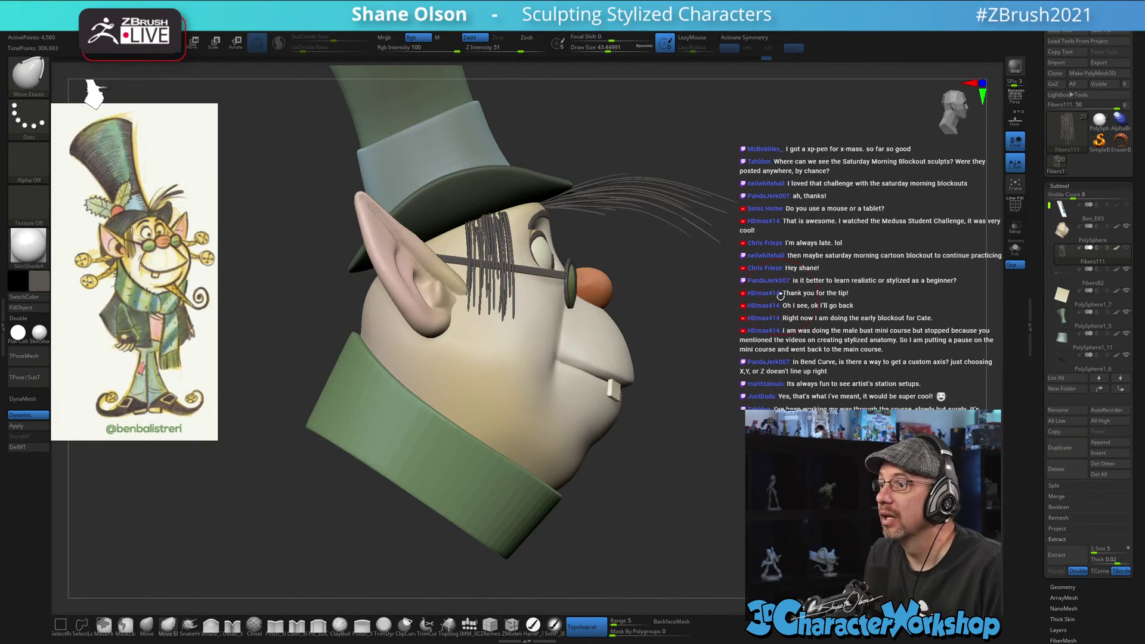
key(s)
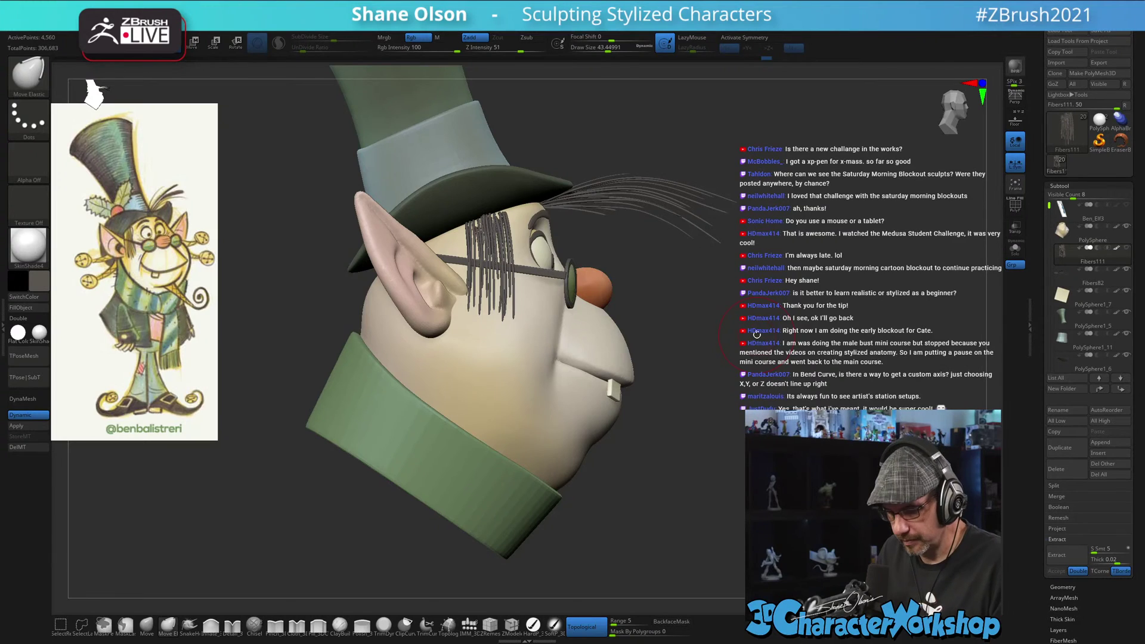
key(bracketright)
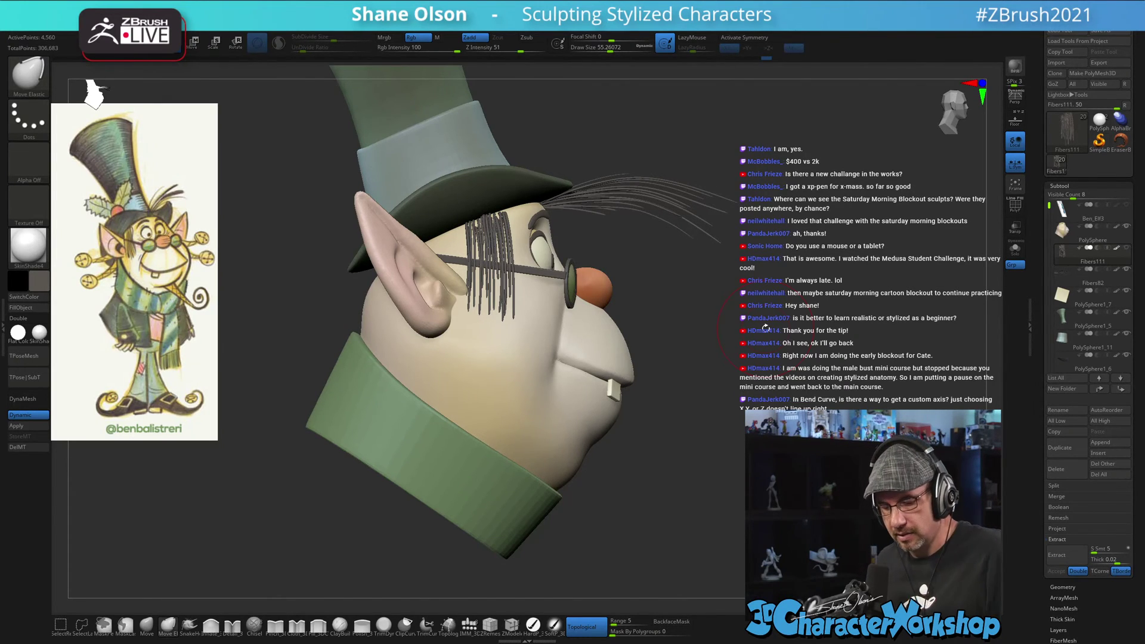
key(s)
drag(765, 327, 770, 326)
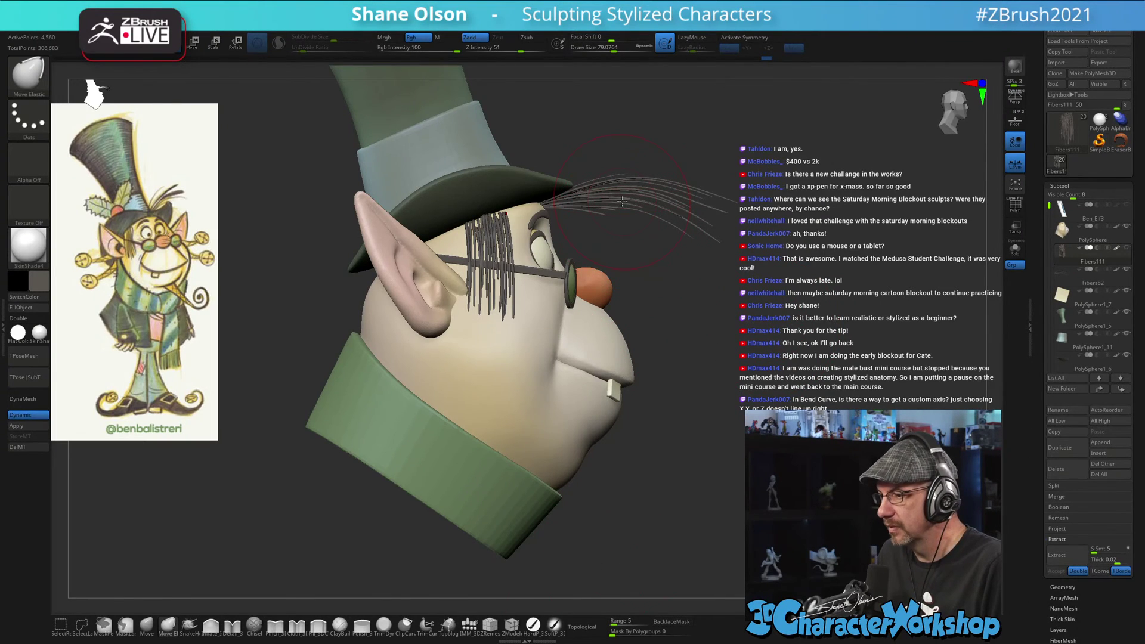
drag(668, 272, 584, 242)
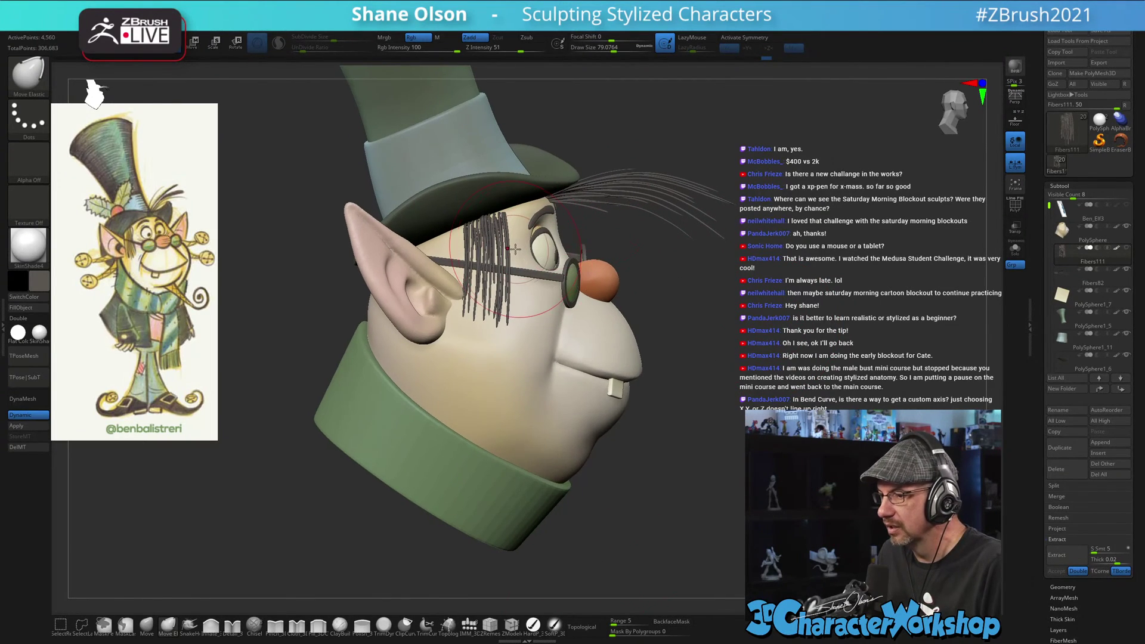
drag(505, 218, 504, 214)
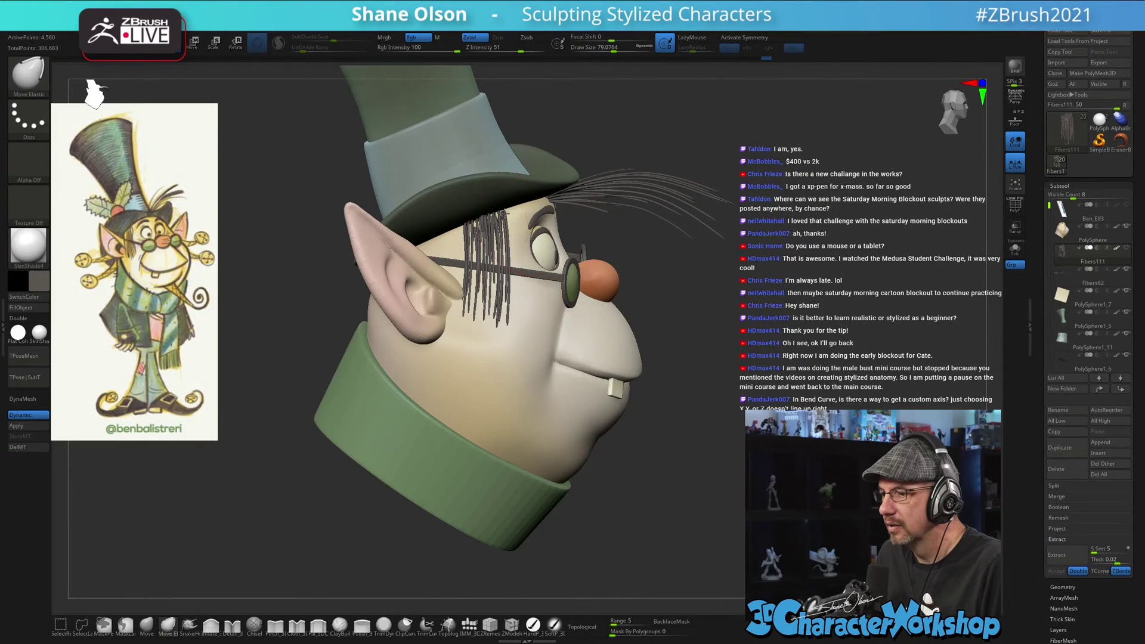
drag(823, 327, 739, 298)
mouse_move(886, 377)
alt+mouse_down()
mouse_move(821, 386)
mouse_move(882, 381)
mouse_move(895, 400)
mouse_move(667, 339)
mouse_move(760, 441)
mouse_move(748, 451)
mouse_move(680, 423)
alt+mouse_up()
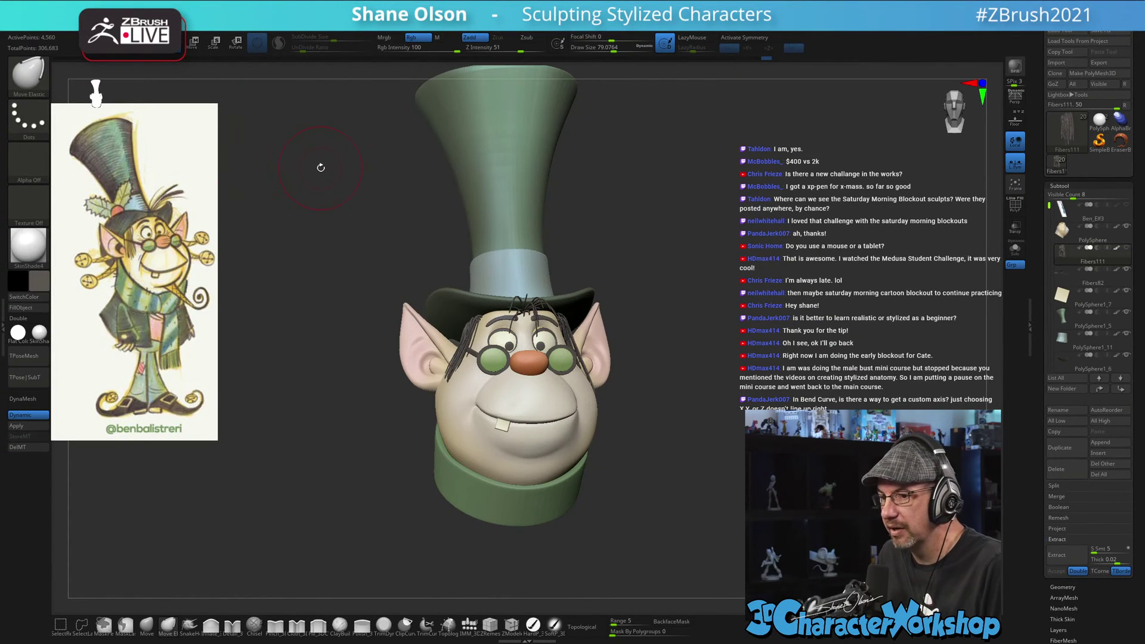
alt+drag(321, 168, 317, 187)
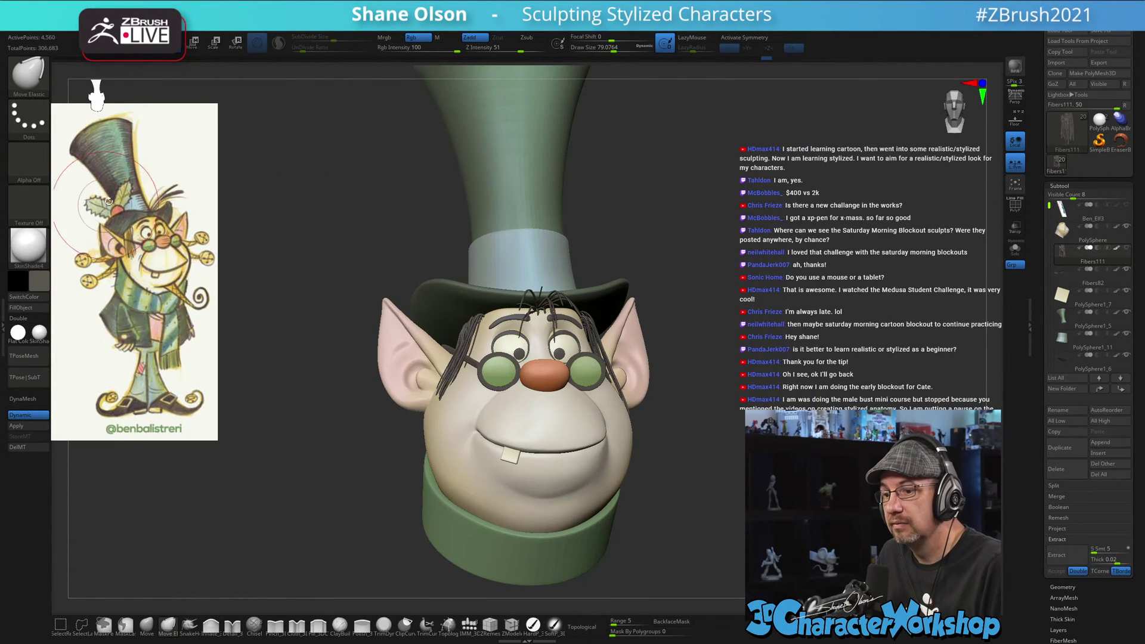
key(s)
drag(411, 207, 382, 219)
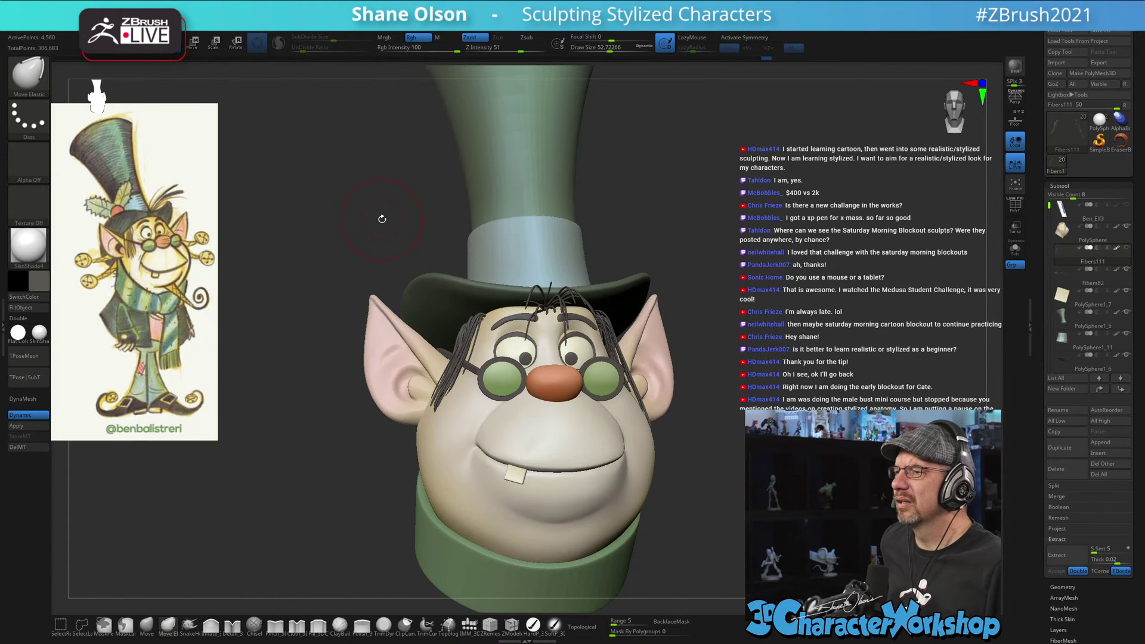
mouse_move(376, 178)
mouse_down()
mouse_move(382, 200)
mouse_move(363, 204)
mouse_move(365, 220)
mouse_move(362, 204)
mouse_up()
key(s)
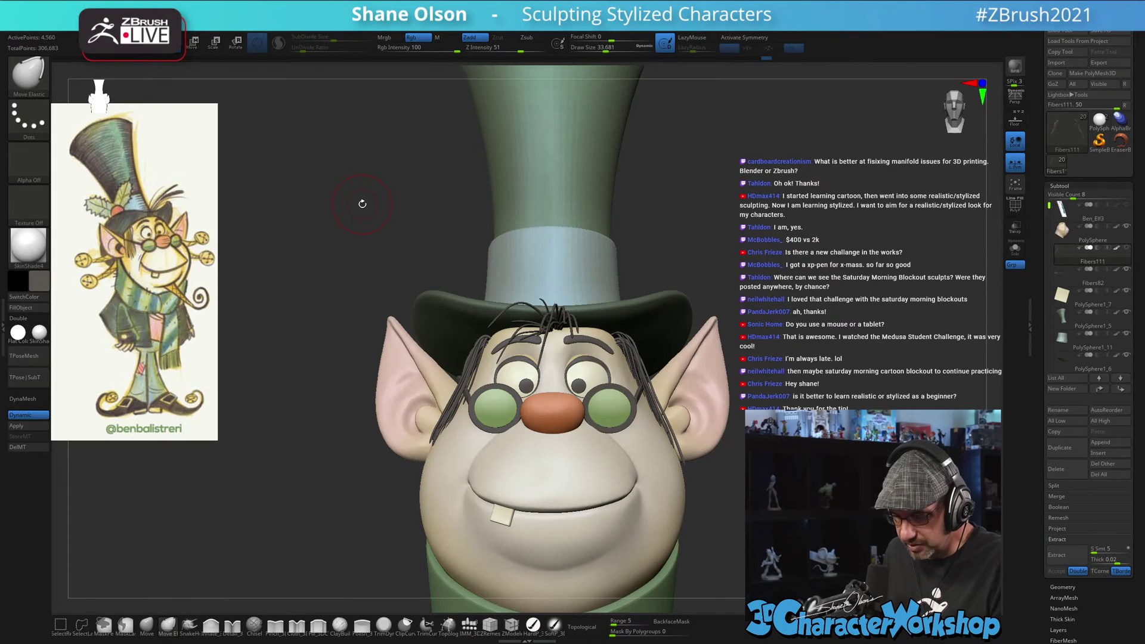
key(s)
mouse_move(348, 216)
mouse_down()
mouse_move(355, 189)
mouse_move(347, 211)
mouse_move(385, 174)
mouse_move(377, 184)
mouse_up()
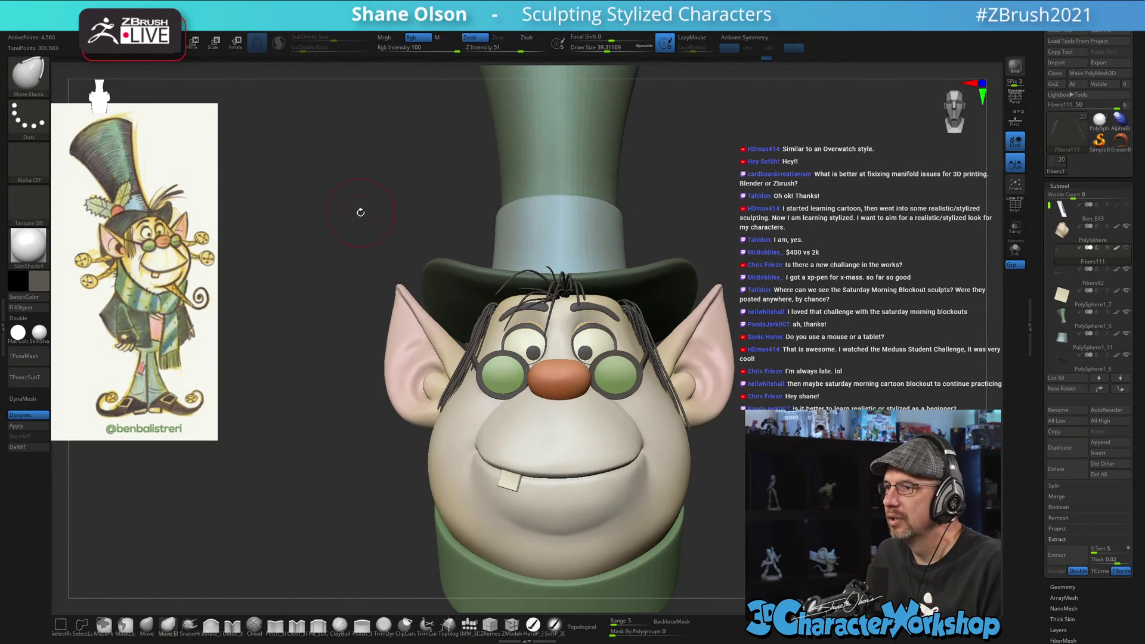
key(s)
click(362, 211)
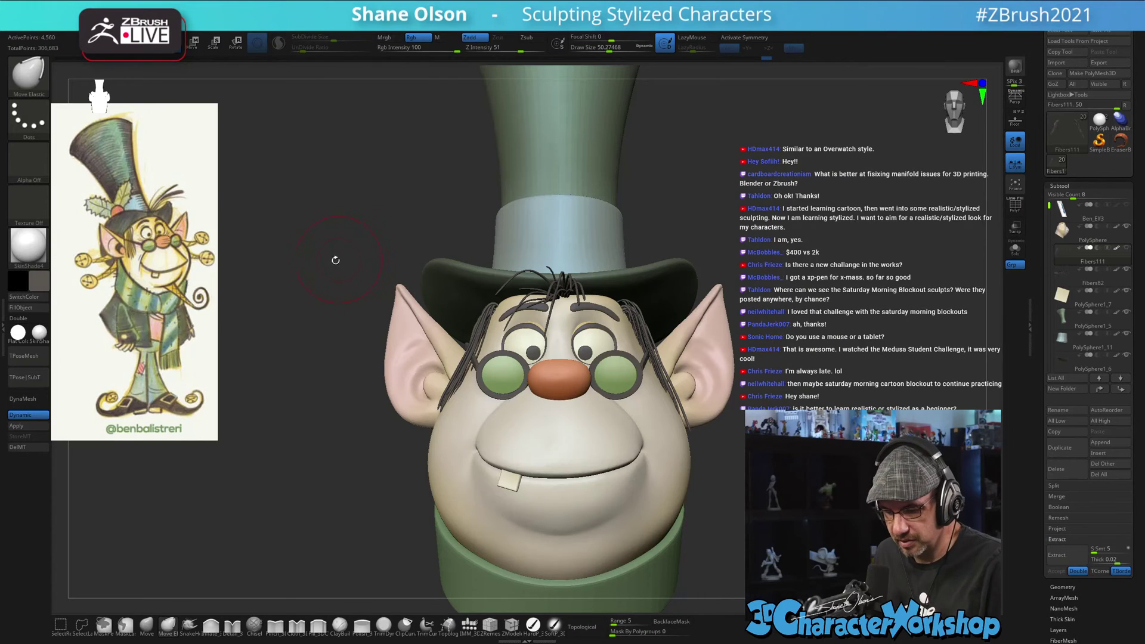
drag(330, 263, 332, 264)
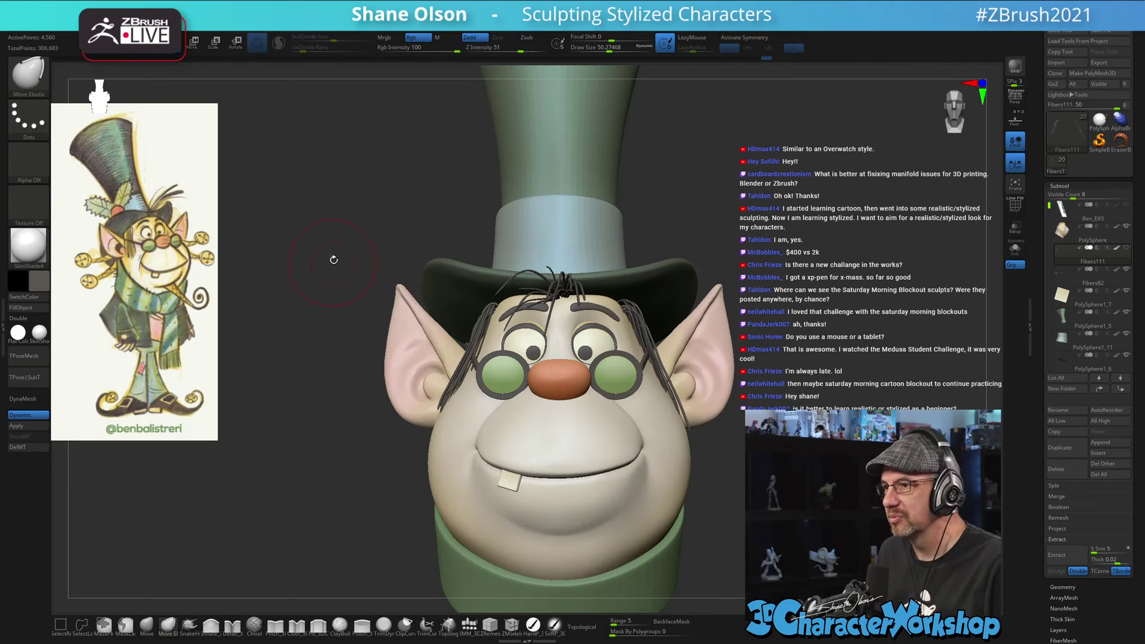
mouse_move(338, 237)
alt+mouse_down()
mouse_move(331, 248)
mouse_move(321, 227)
alt+mouse_up()
key(s)
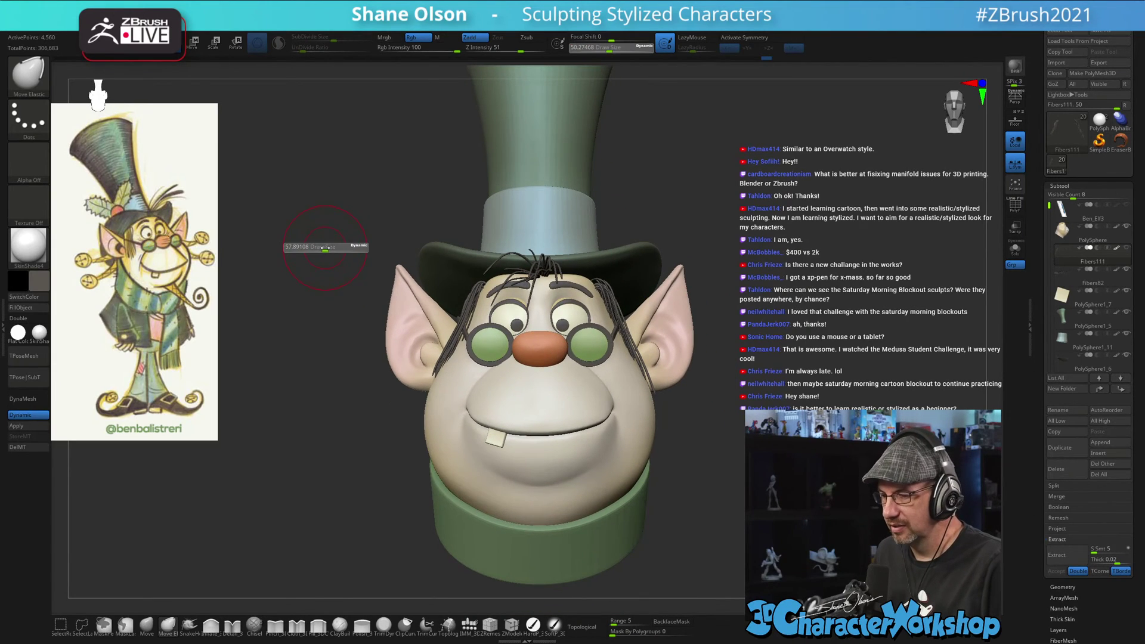
drag(758, 290, 744, 280)
key(bracketleft)
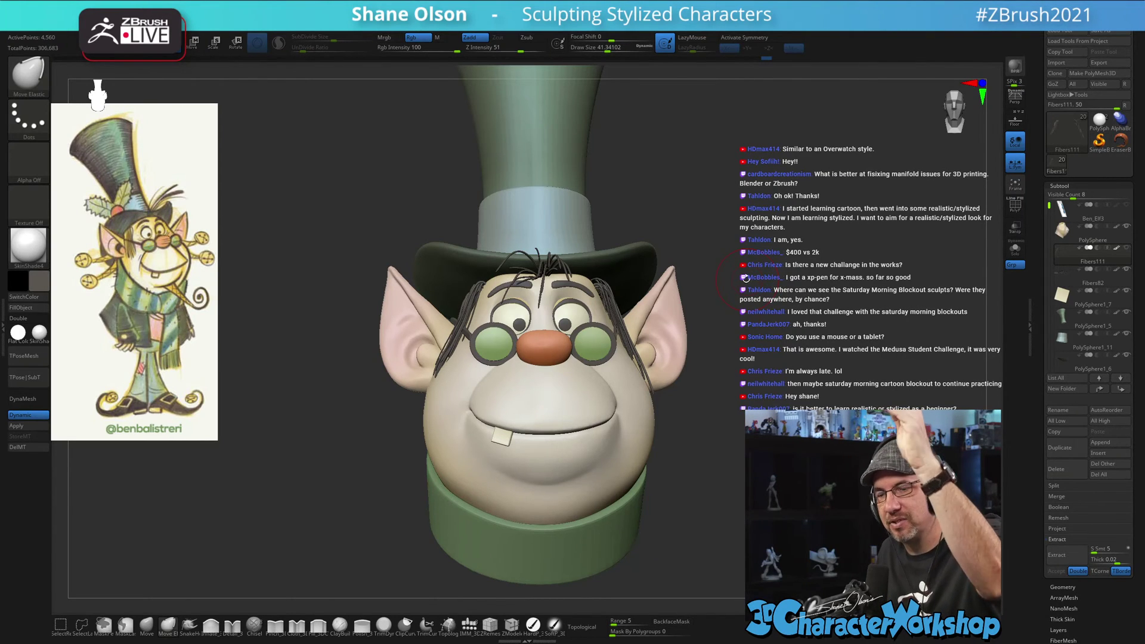
drag(759, 239, 849, 277)
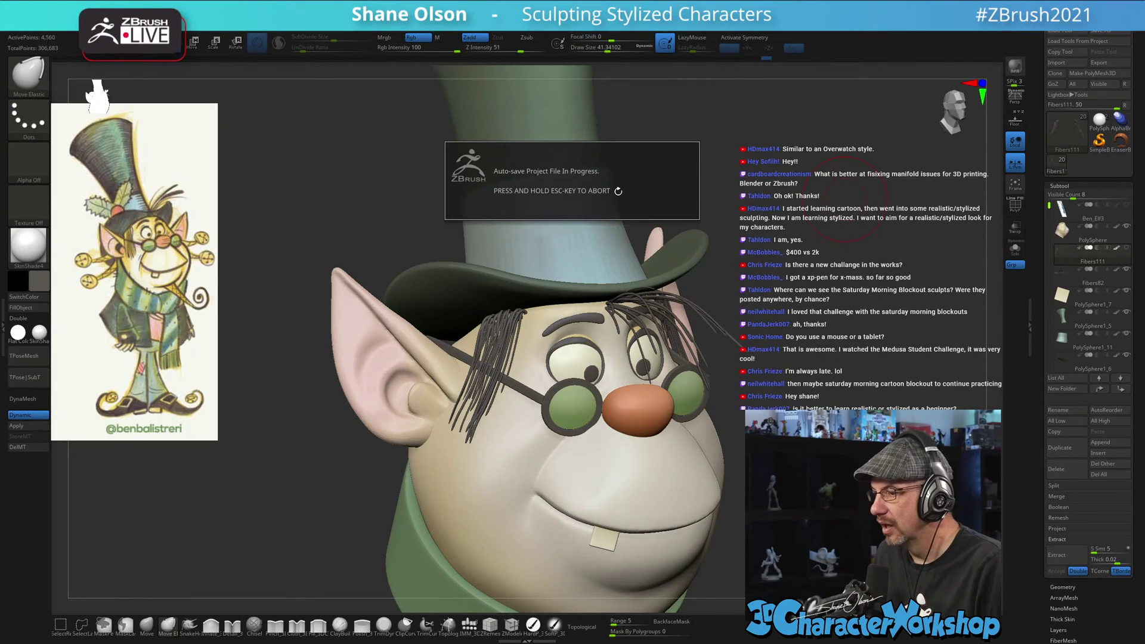
drag(146, 243, 109, 219)
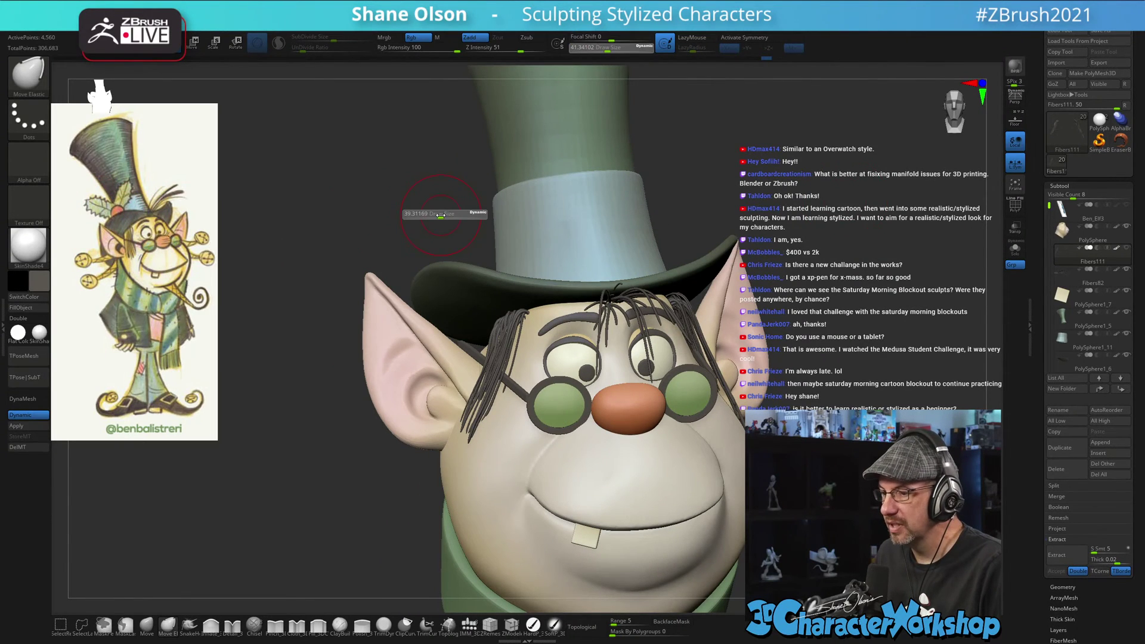
drag(438, 213, 846, 278)
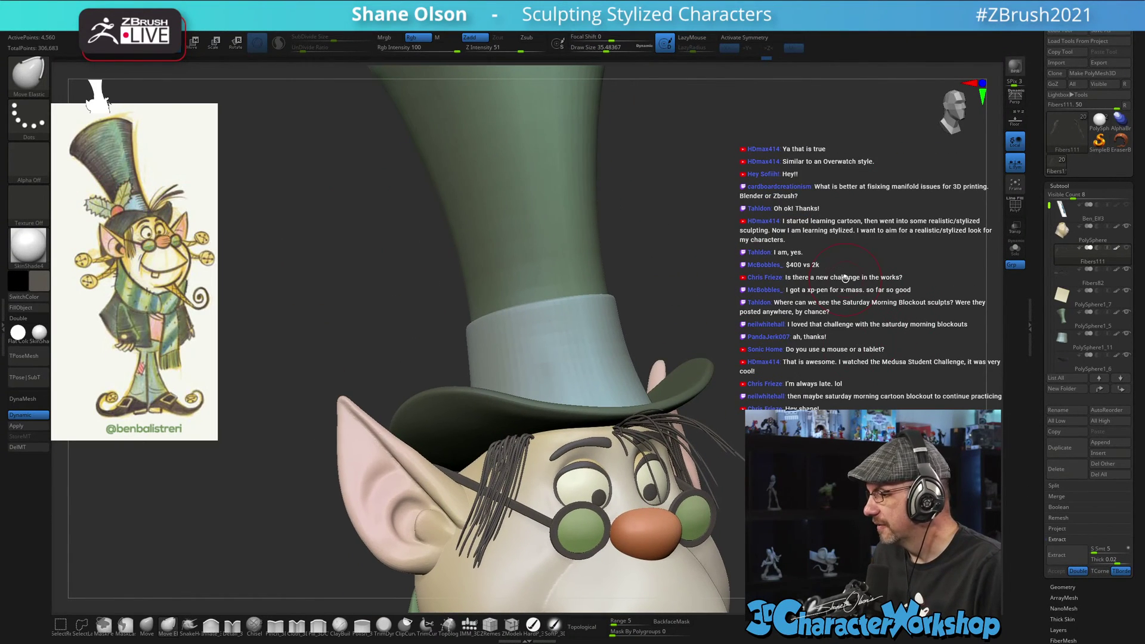
- Make the hat band the active subtool and insert a cube from the IMM_3DCW brush on the band's side above the ear
click(469, 624)
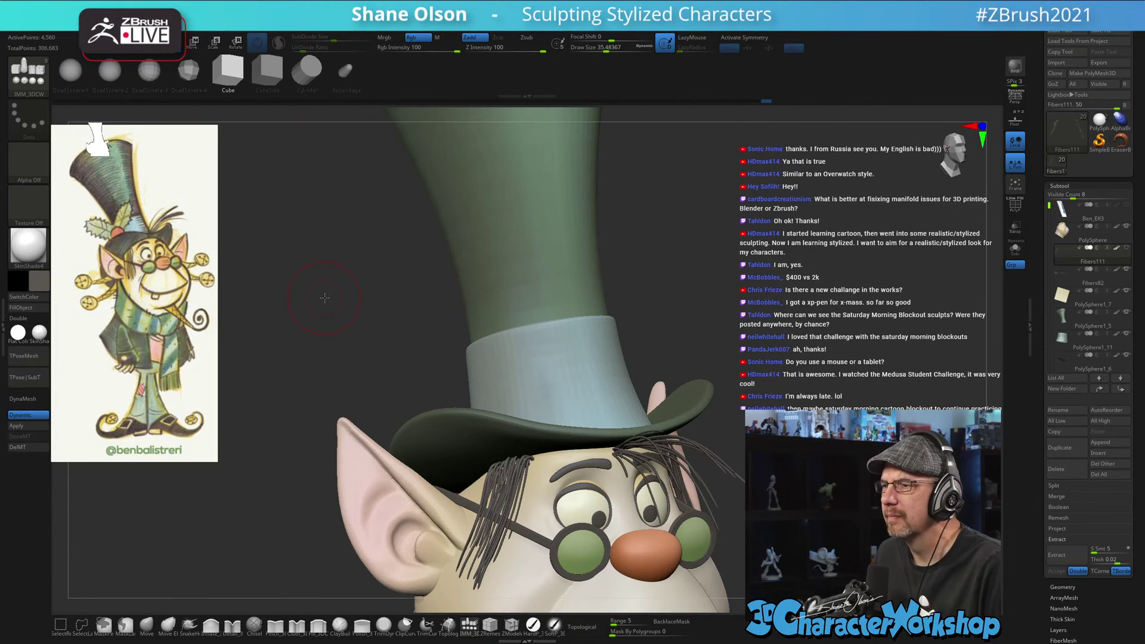
drag(324, 297, 324, 268)
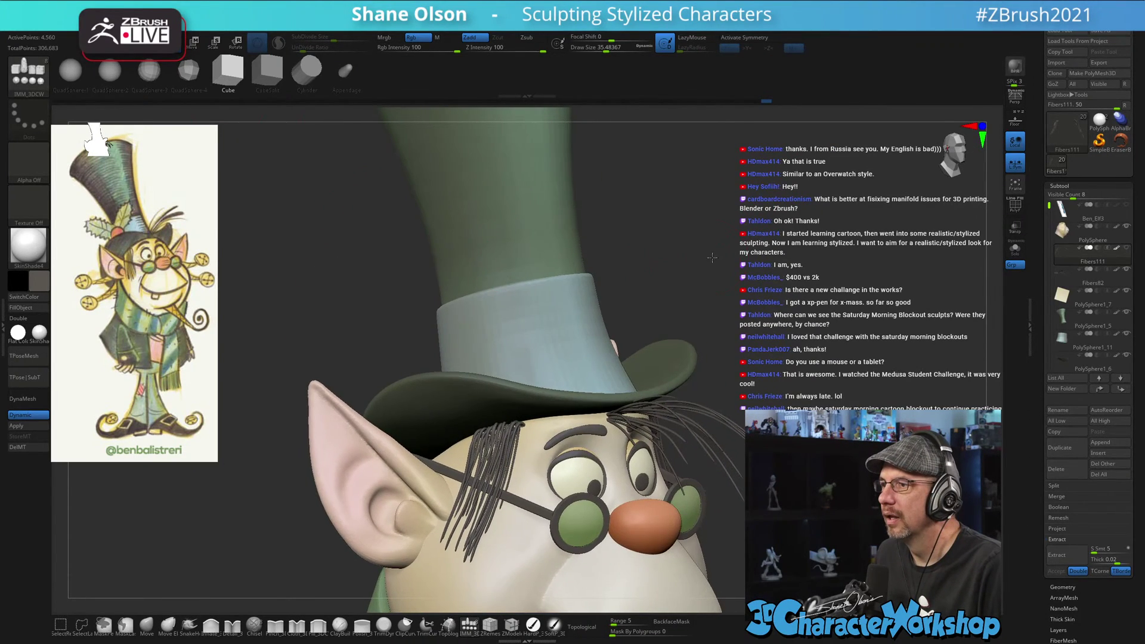
alt+drag(711, 258, 720, 255)
key(s)
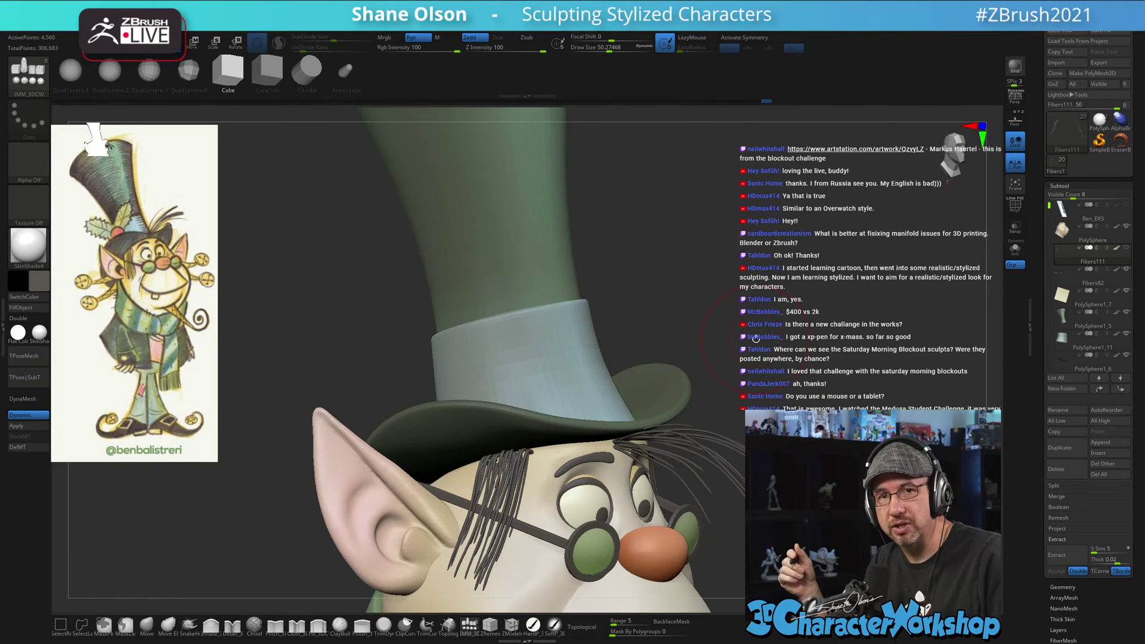
drag(790, 403, 777, 376)
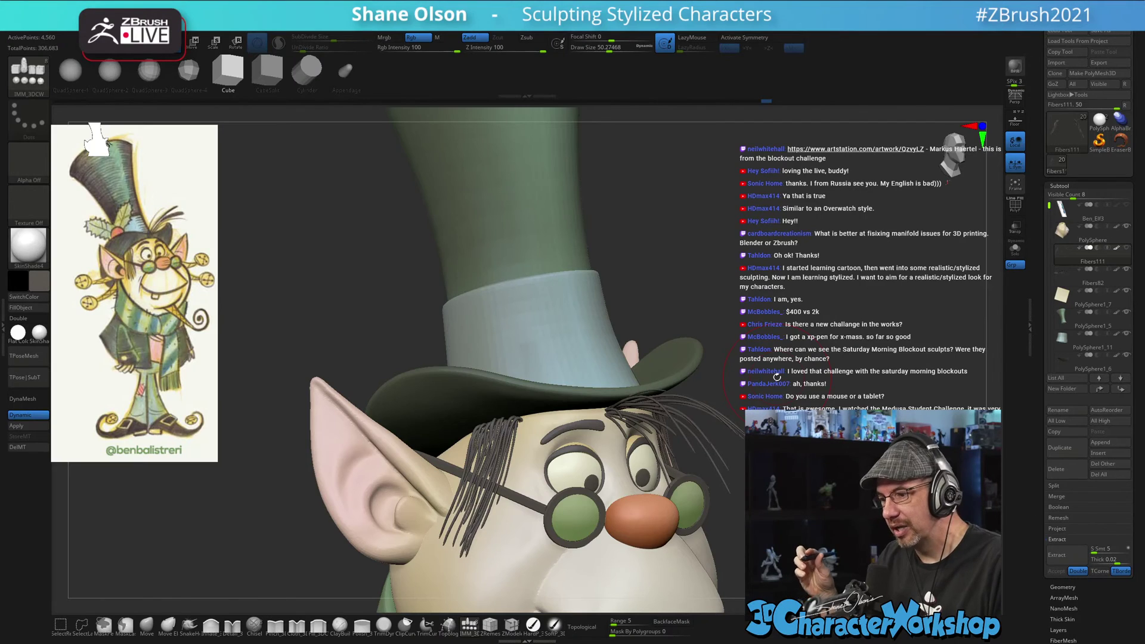
alt+drag(776, 377, 767, 307)
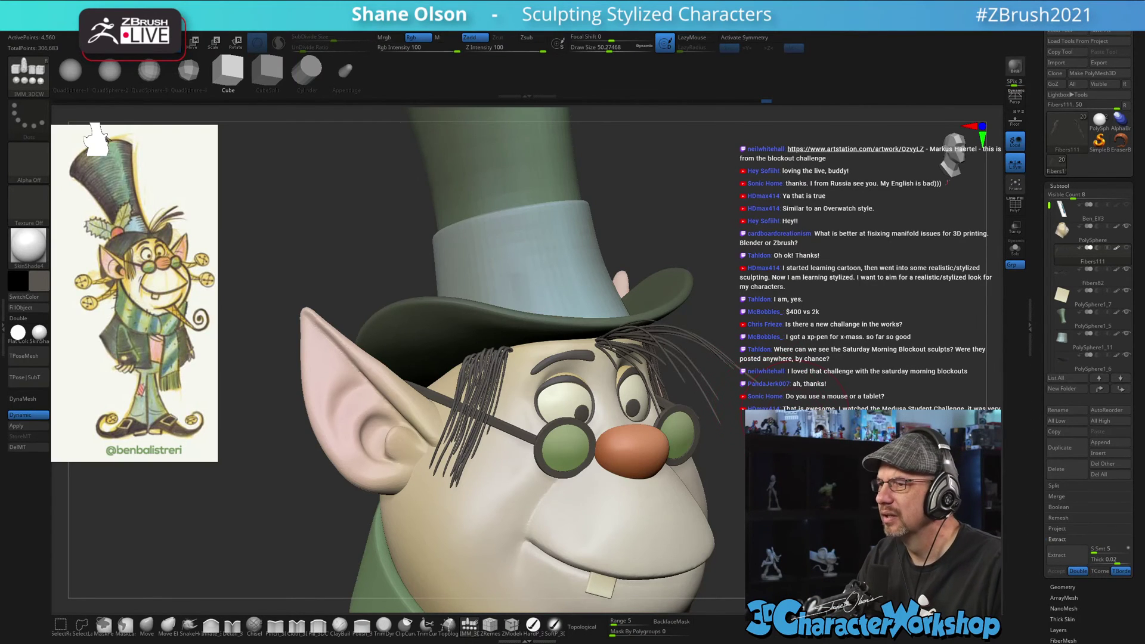
mouse_move(794, 416)
mouse_down()
mouse_move(789, 391)
mouse_move(785, 421)
mouse_up()
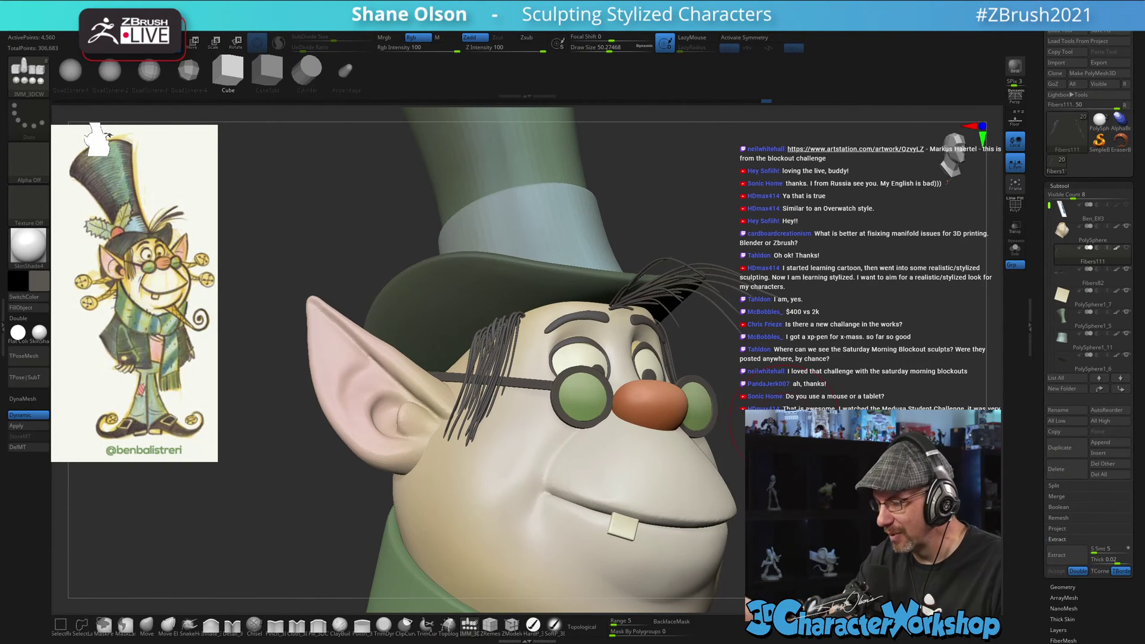
mouse_move(785, 420)
mouse_down()
mouse_move(787, 465)
mouse_move(805, 449)
mouse_move(795, 465)
mouse_move(691, 454)
mouse_move(782, 479)
mouse_move(786, 467)
mouse_up()
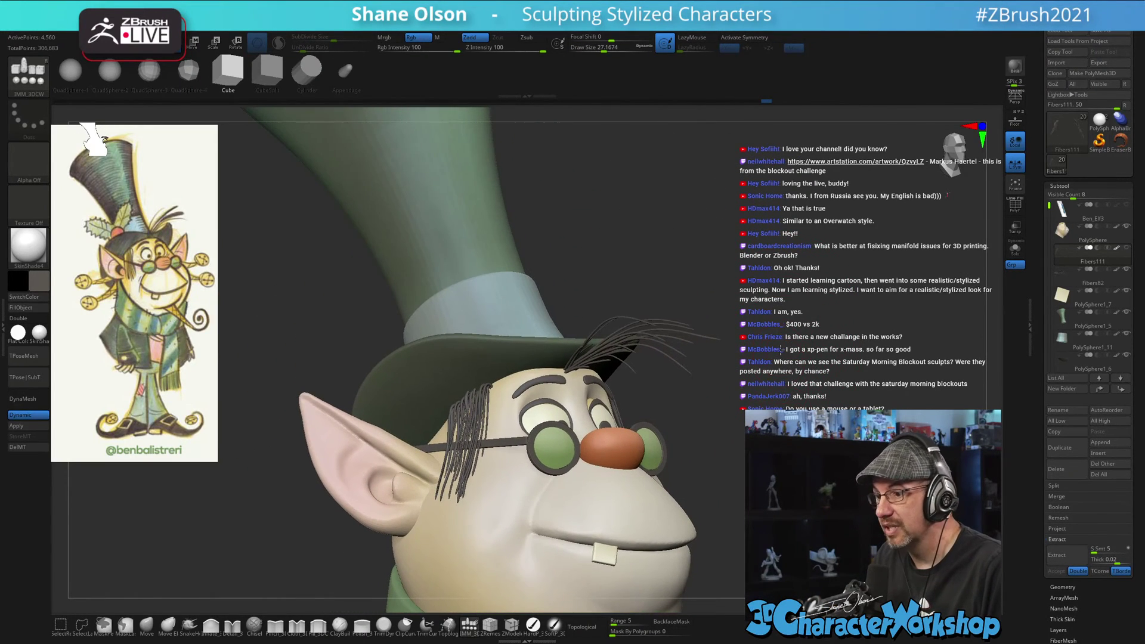
alt+click(465, 298)
key(shift+d)
key(d)
drag(659, 217, 537, 314)
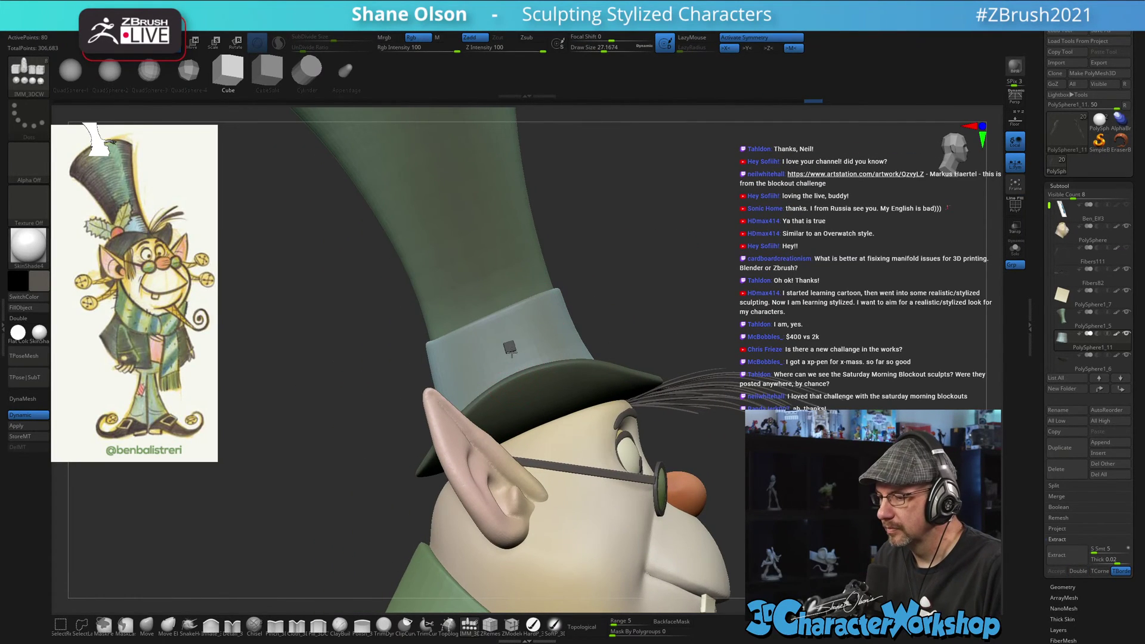
drag(511, 350, 521, 370)
- Split the unmasked cube from the hat band into its own subtool and select it with the transform gizmo active
key(space)
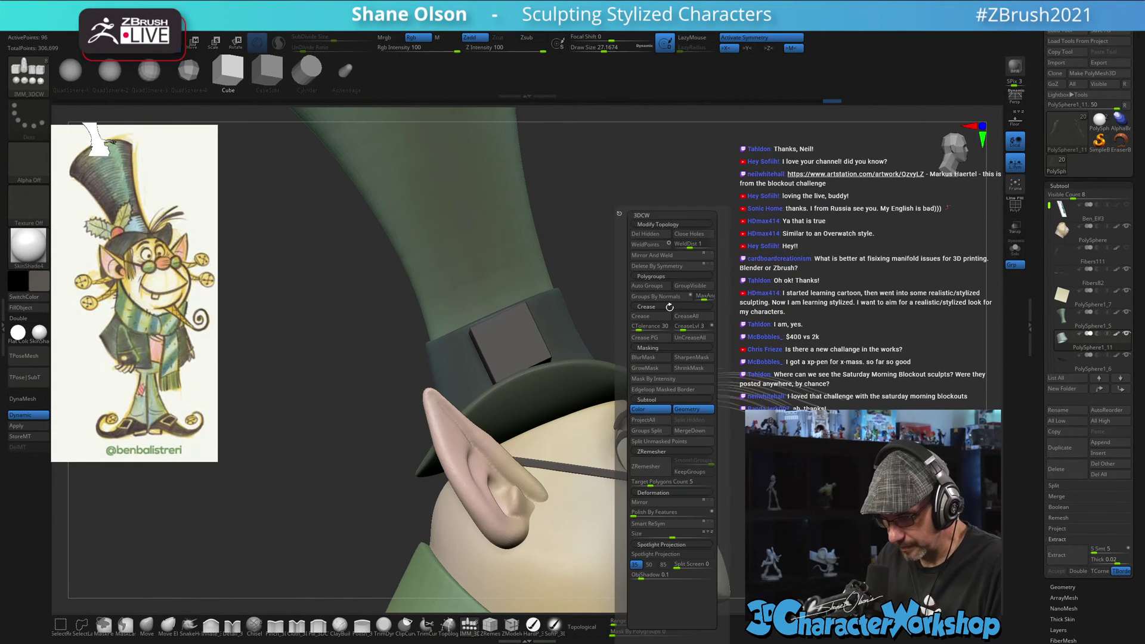
click(662, 442)
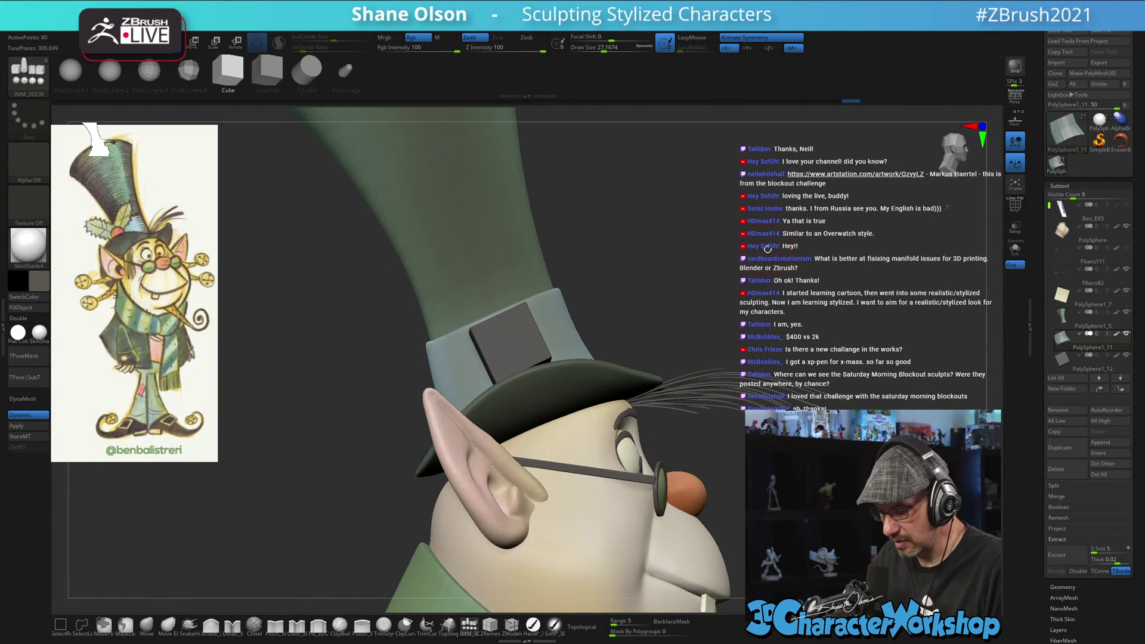
key(Down)
key(w)
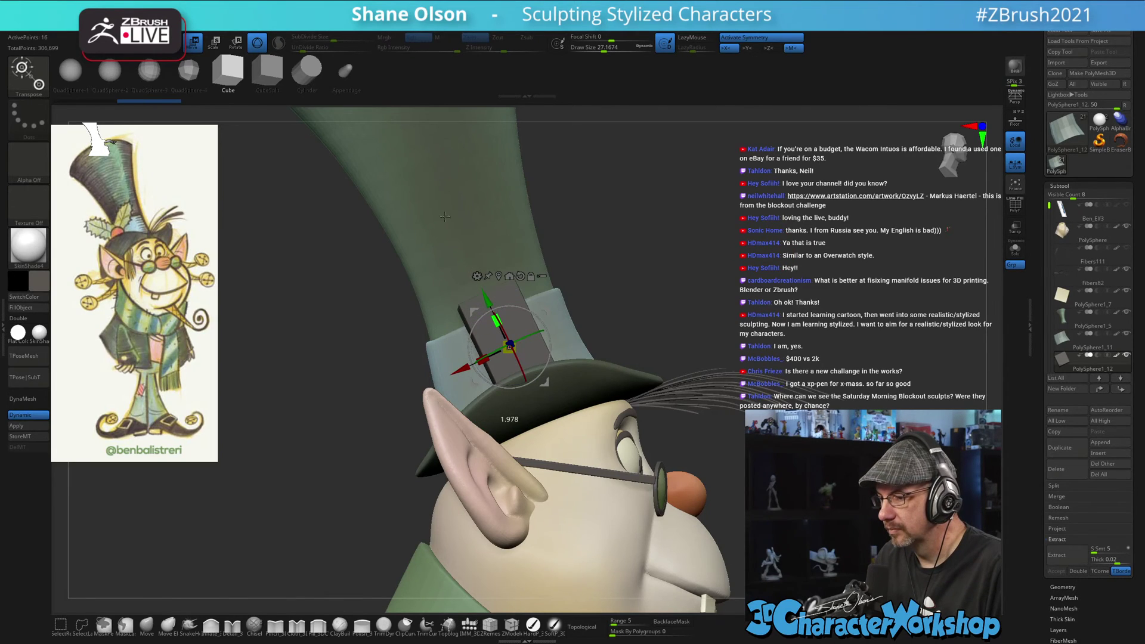
- Enlarge the mirrored cube beside the hat band and tilt it into an elongated block above the ear
drag(445, 216, 415, 156)
drag(482, 359, 391, 383)
drag(805, 265, 596, 280)
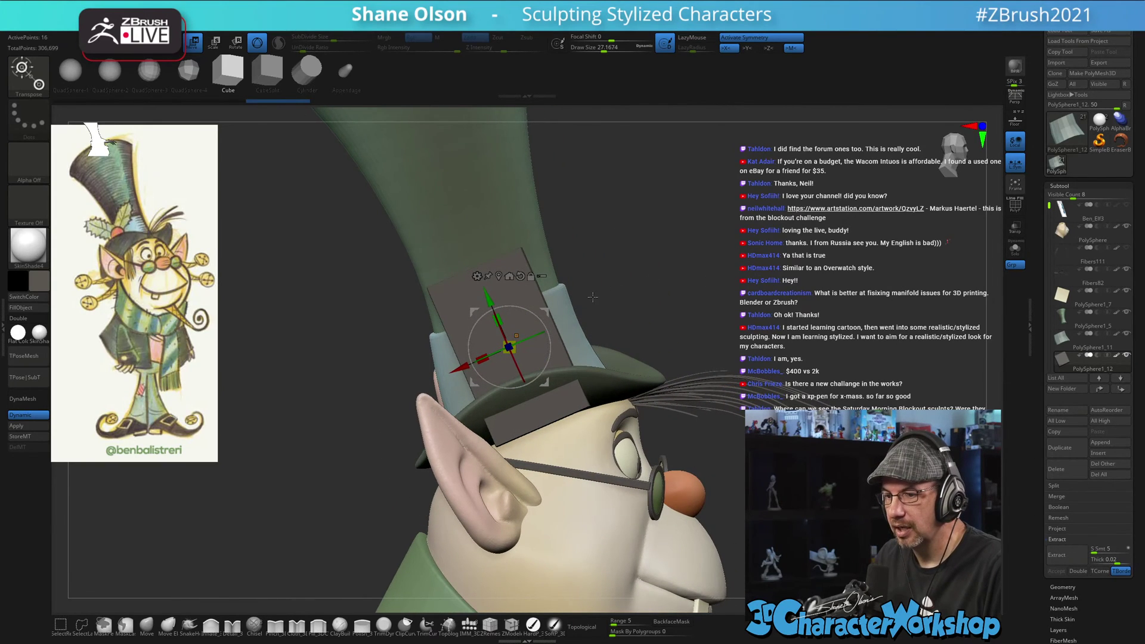
drag(538, 320, 514, 304)
drag(812, 235, 727, 269)
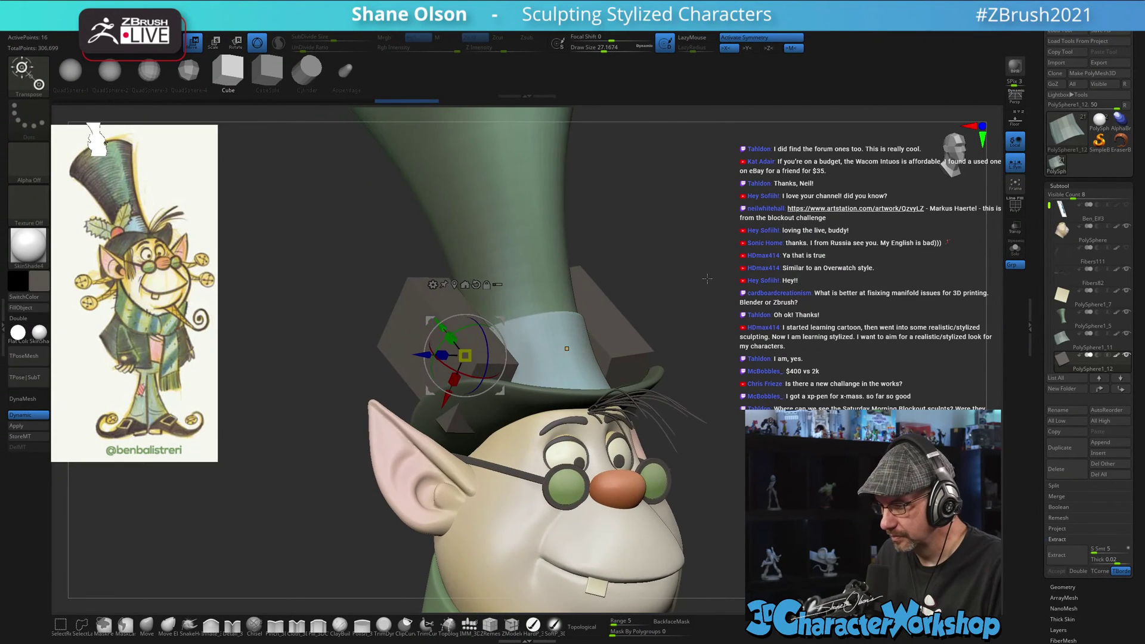
- Auto-group the two mirrored blocks, isolate the one on the character's right side and delete the hidden one
key(shift+f)
key(space)
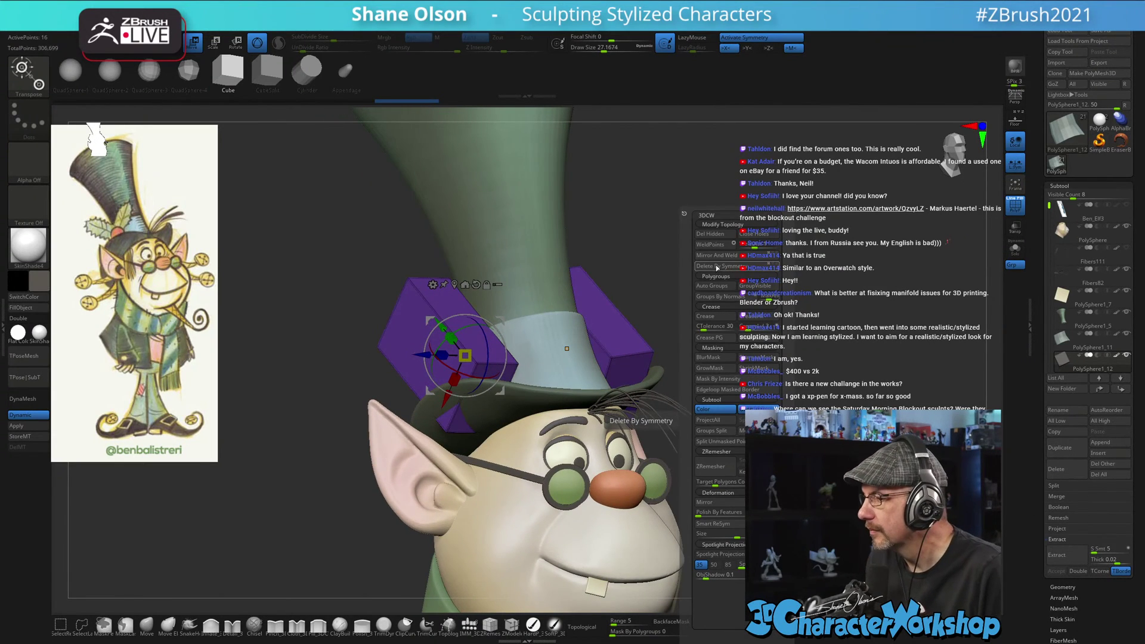
click(718, 278)
key(q)
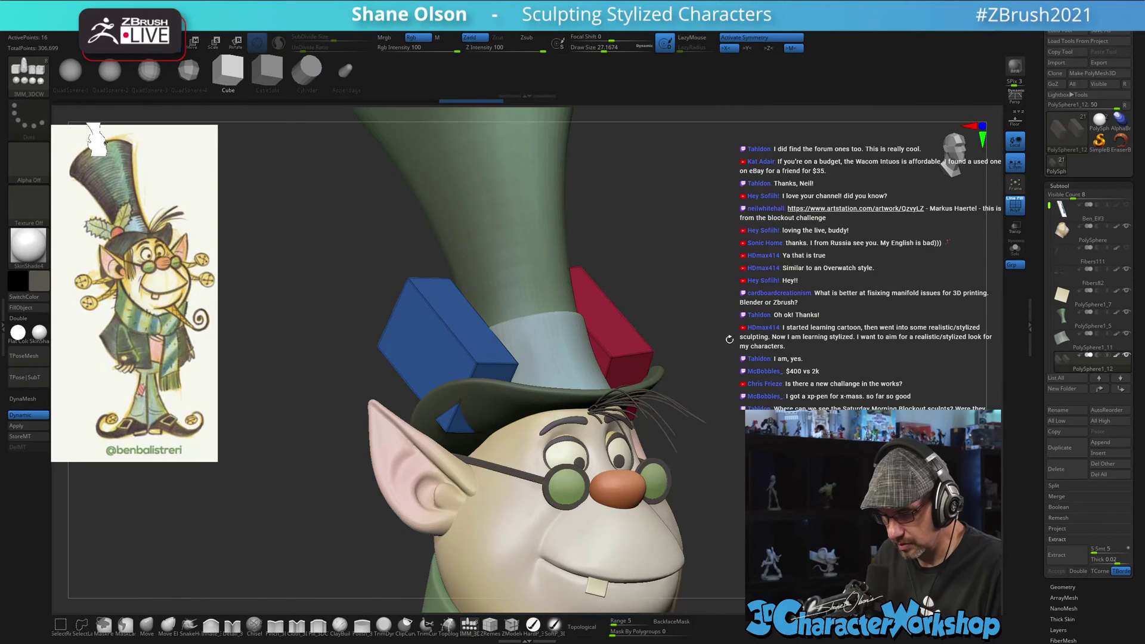
ctrl+shift+click(409, 280)
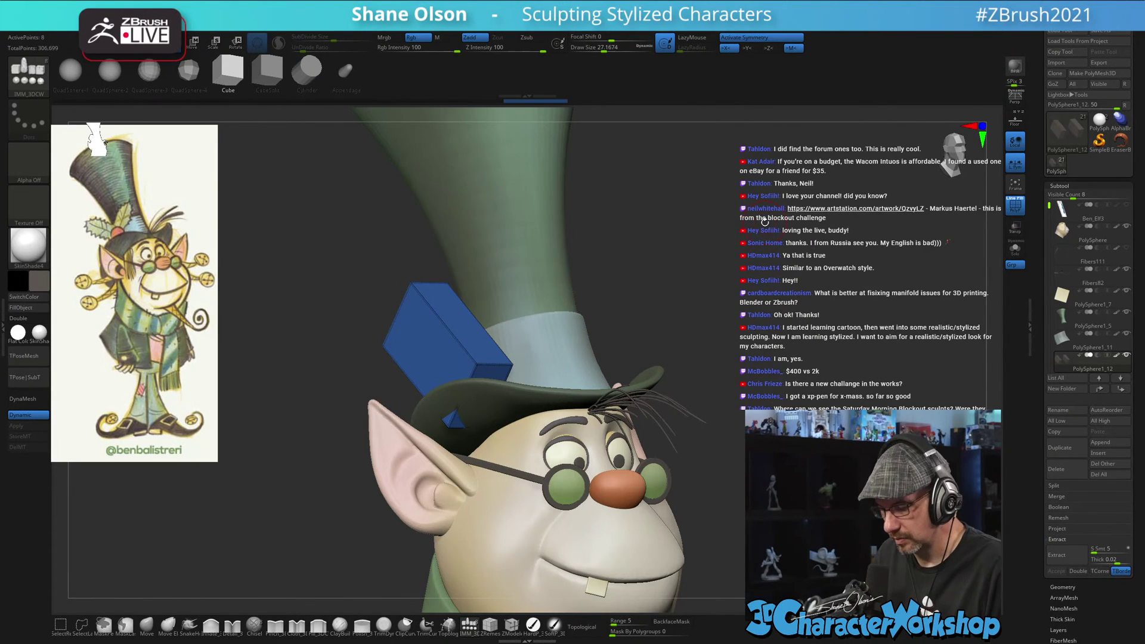
key(space)
click(753, 237)
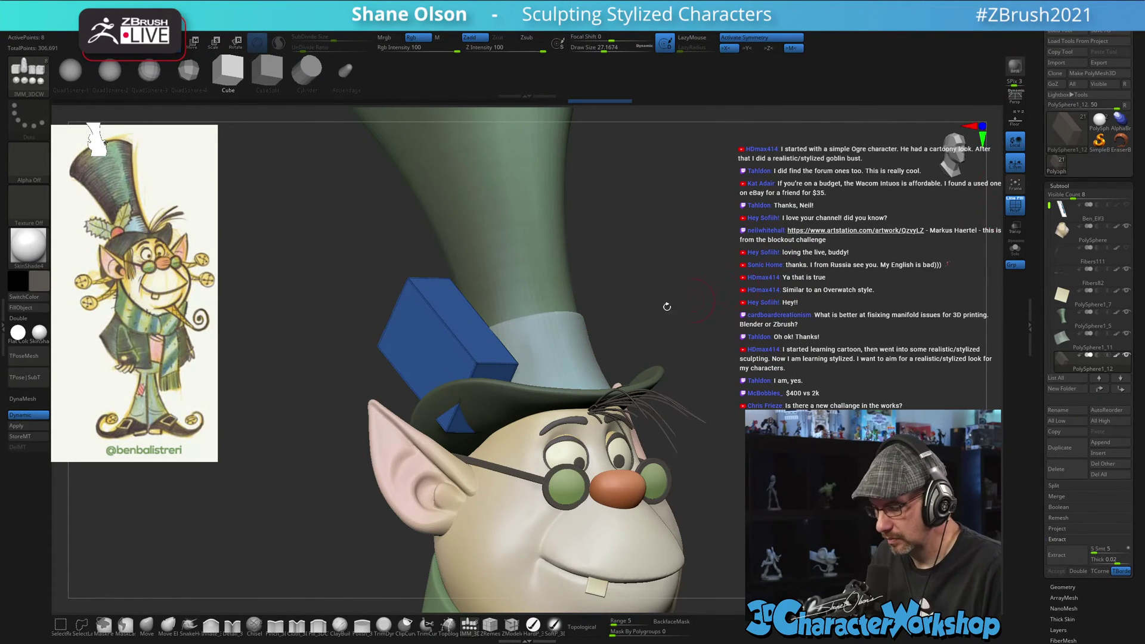
- Show only the remaining block in Solo mode, facing its broad side, and reduce the draw size to about 12.5
alt+drag(360, 239, 852, 252)
alt+drag(703, 317, 731, 295)
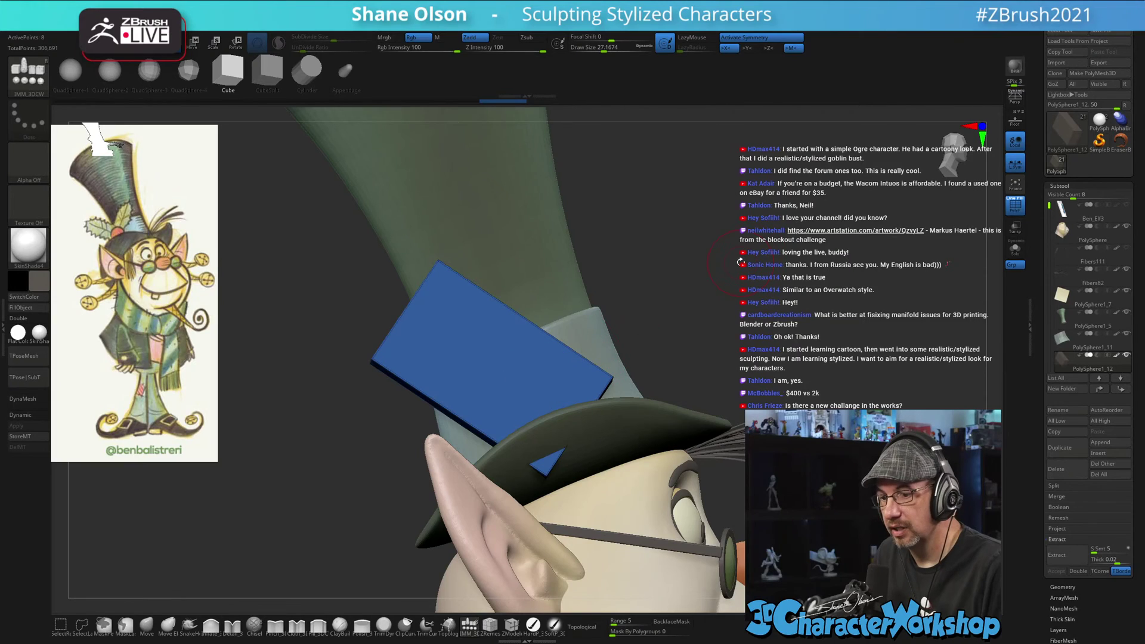
click(1014, 250)
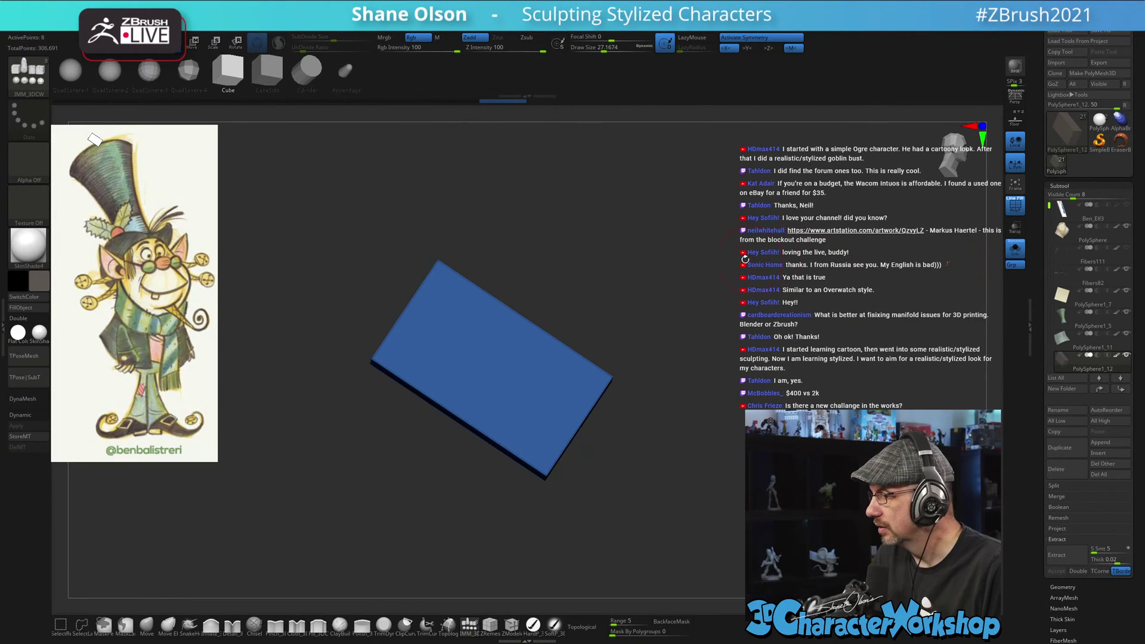
key(s)
mouse_move(759, 249)
mouse_down()
mouse_move(776, 285)
mouse_move(791, 267)
mouse_up()
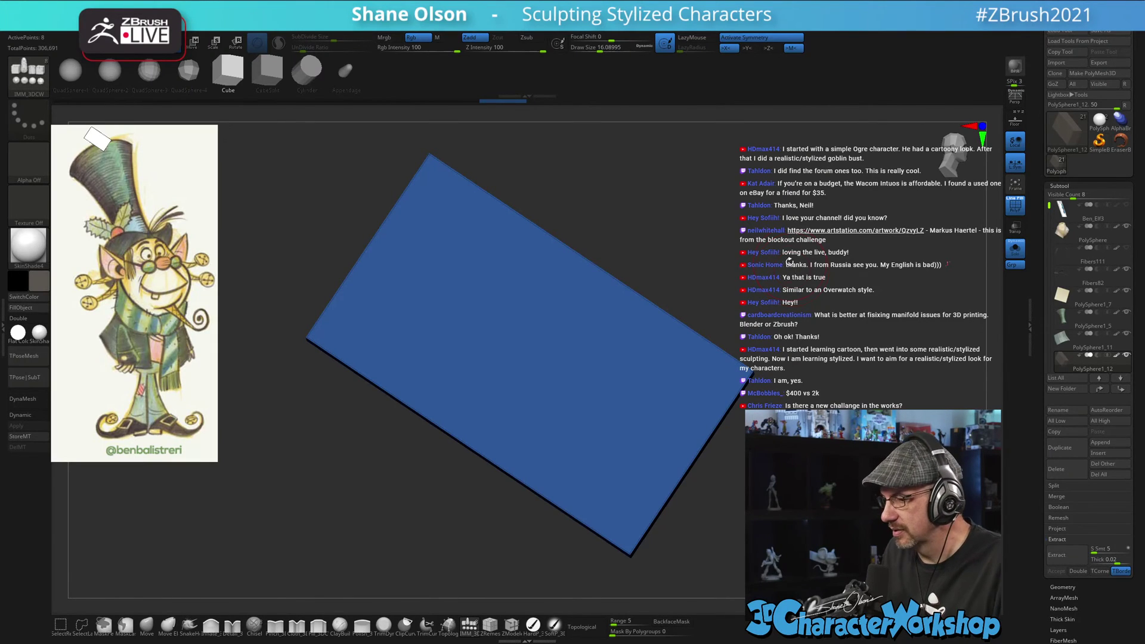
key(s)
drag(785, 261, 788, 263)
key(s)
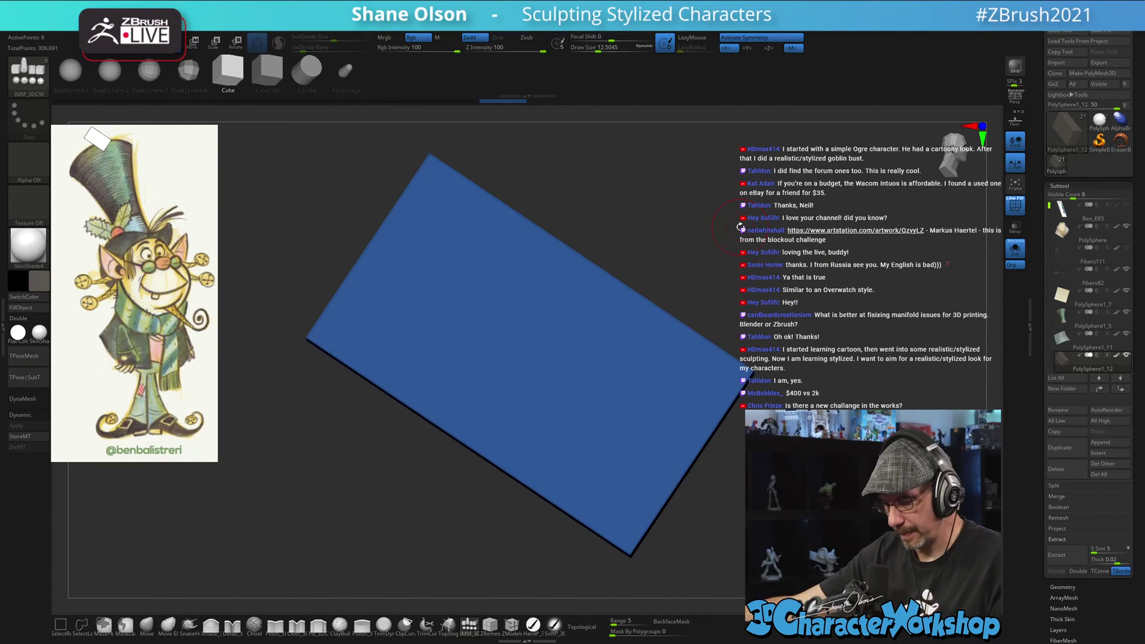
- Turn off symmetry and scale the block along its Z axis to about 0.1 to make a thin slab
drag(782, 238, 782, 274)
key(w)
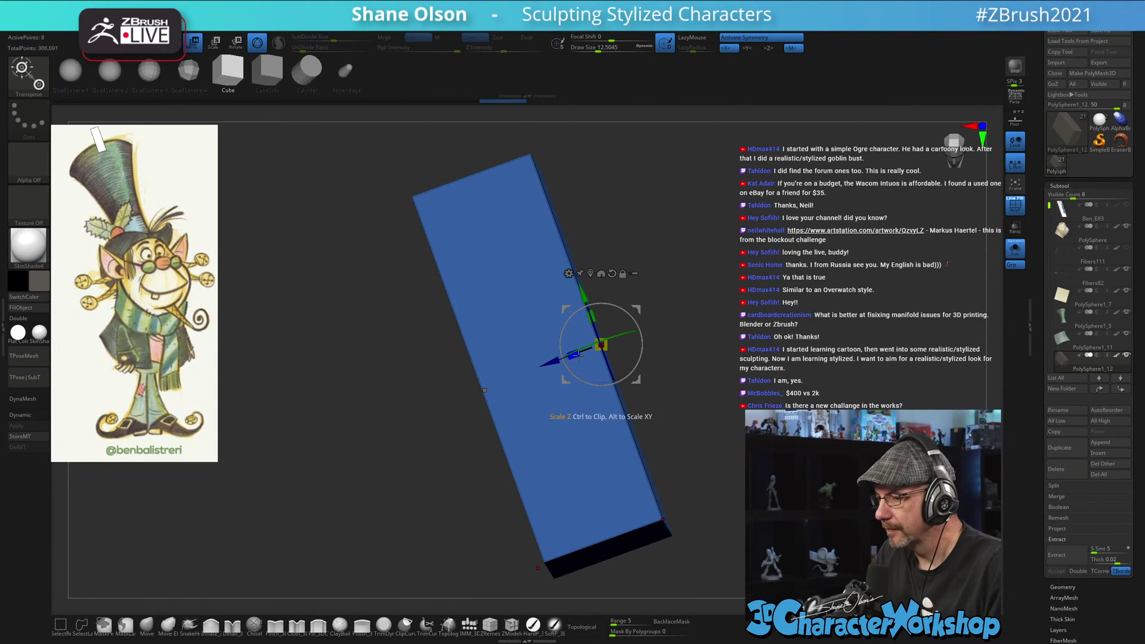
drag(639, 348, 733, 315)
key(ctrl+z)
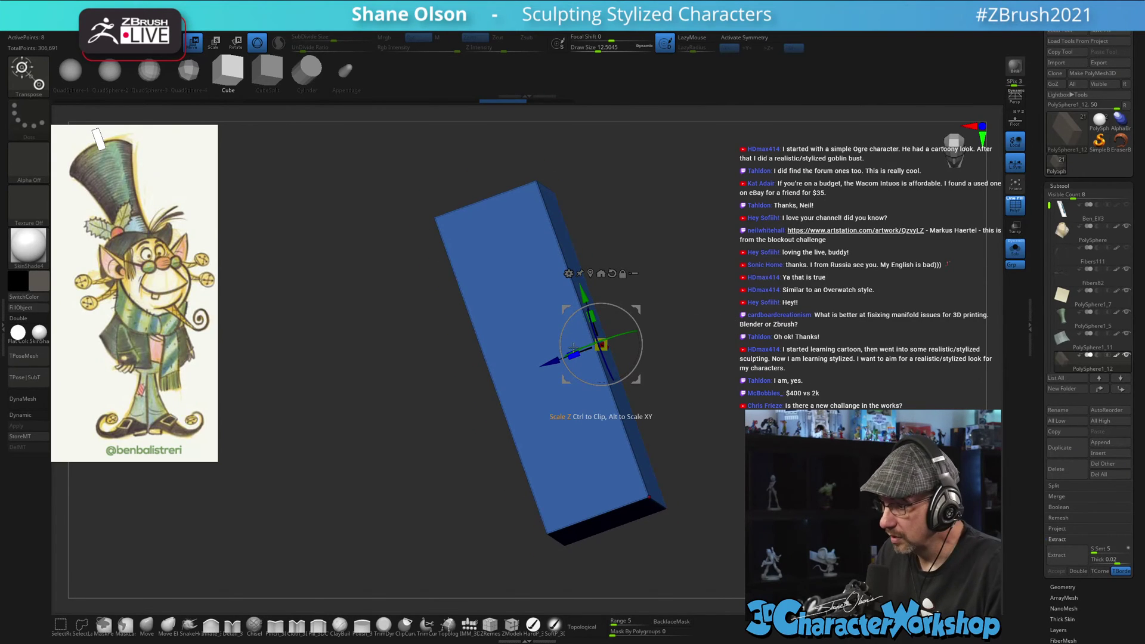
mouse_move(581, 355)
mouse_down()
mouse_move(742, 304)
mouse_move(736, 339)
mouse_up()
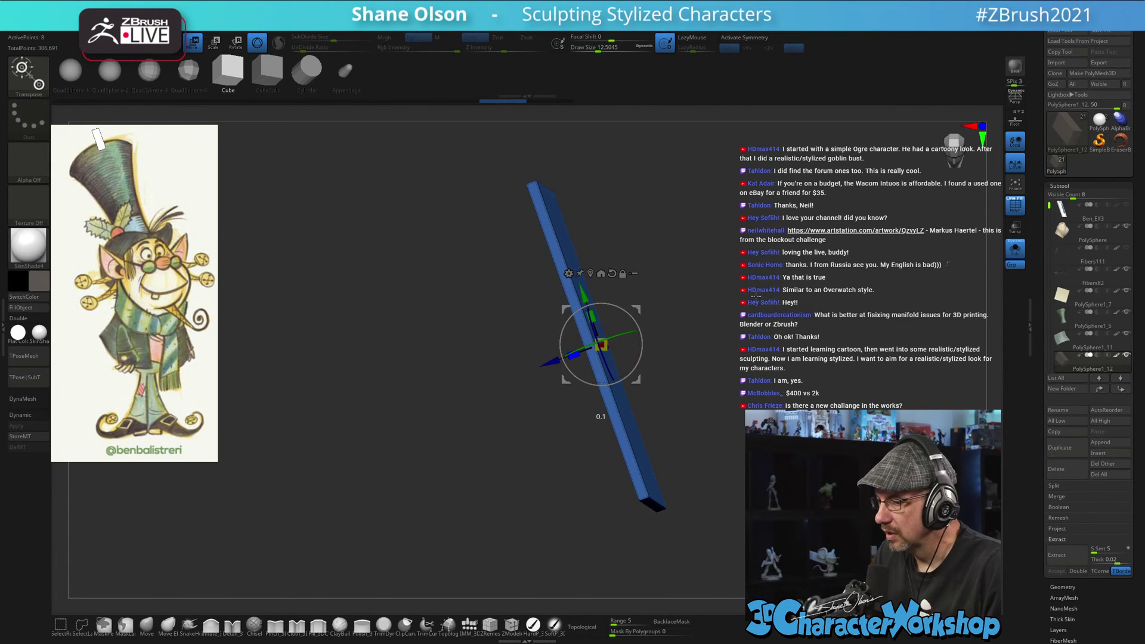
key(ctrl+z)
key(q)
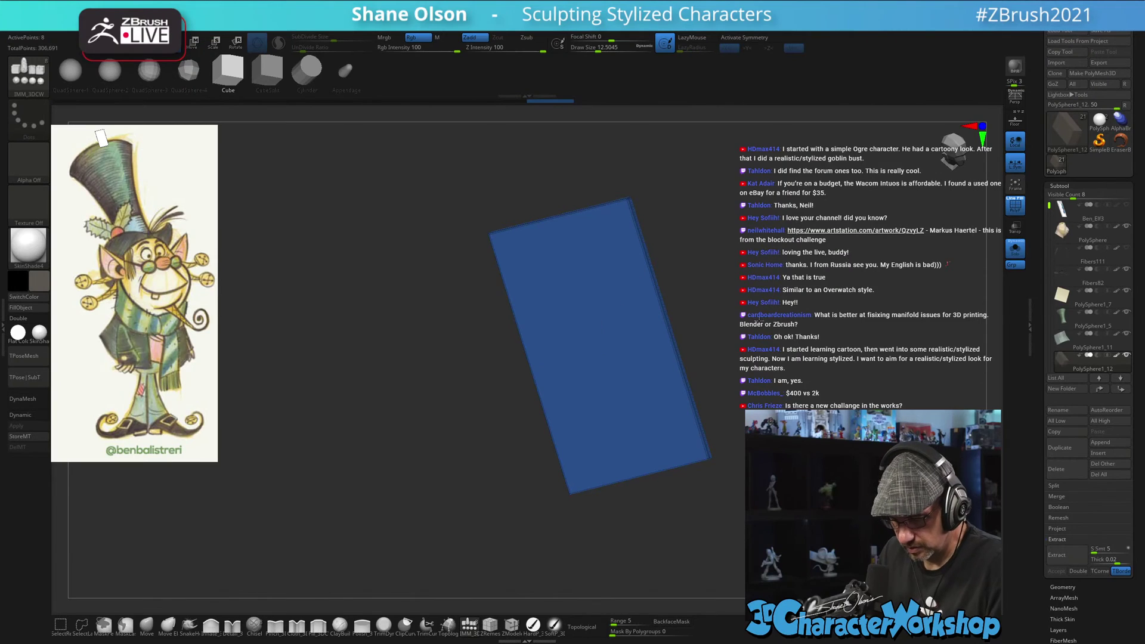
- Subdivide the thin slab several times to give it a denser mesh with rounded corners
mouse_move(752, 302)
mouse_down()
mouse_move(629, 277)
mouse_move(639, 266)
mouse_up()
key(s)
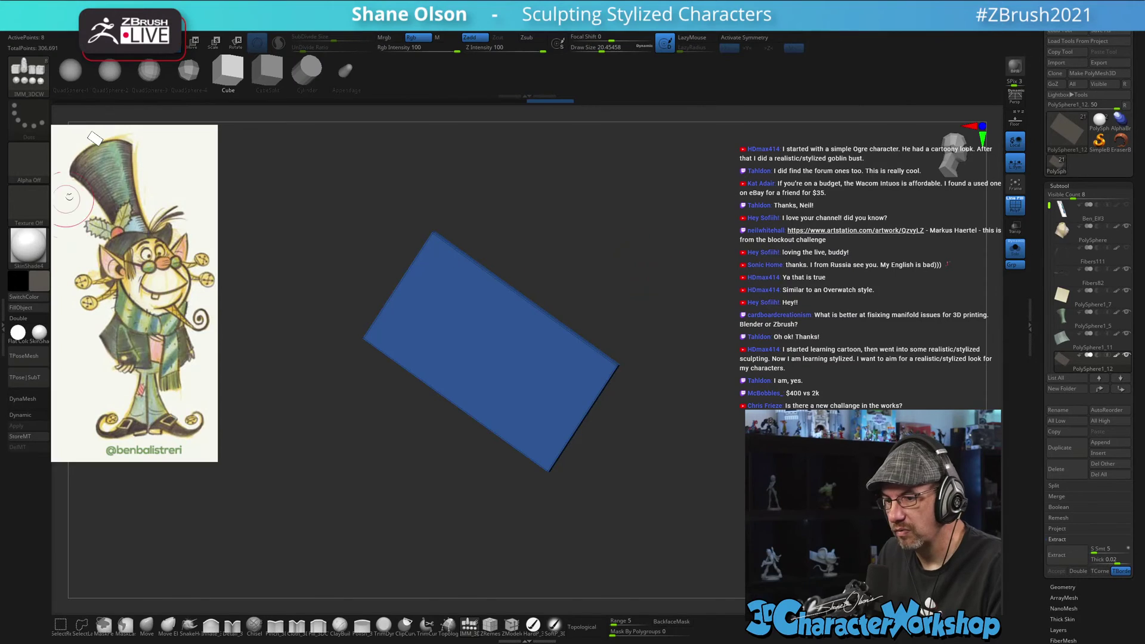
alt+drag(527, 216, 588, 256)
key(s)
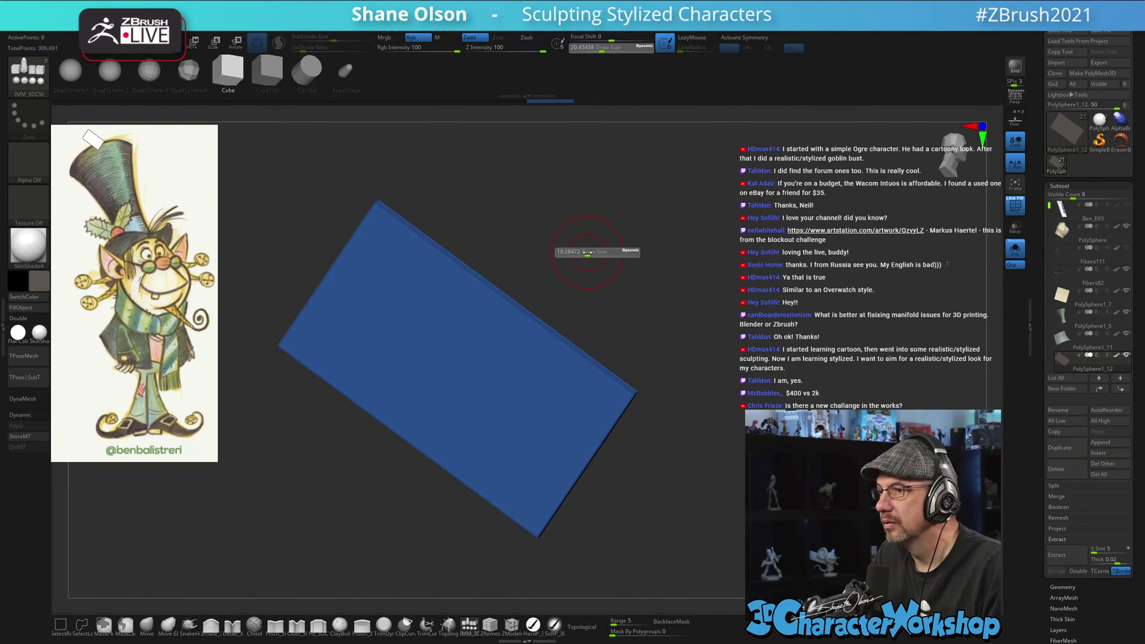
key(ctrl)
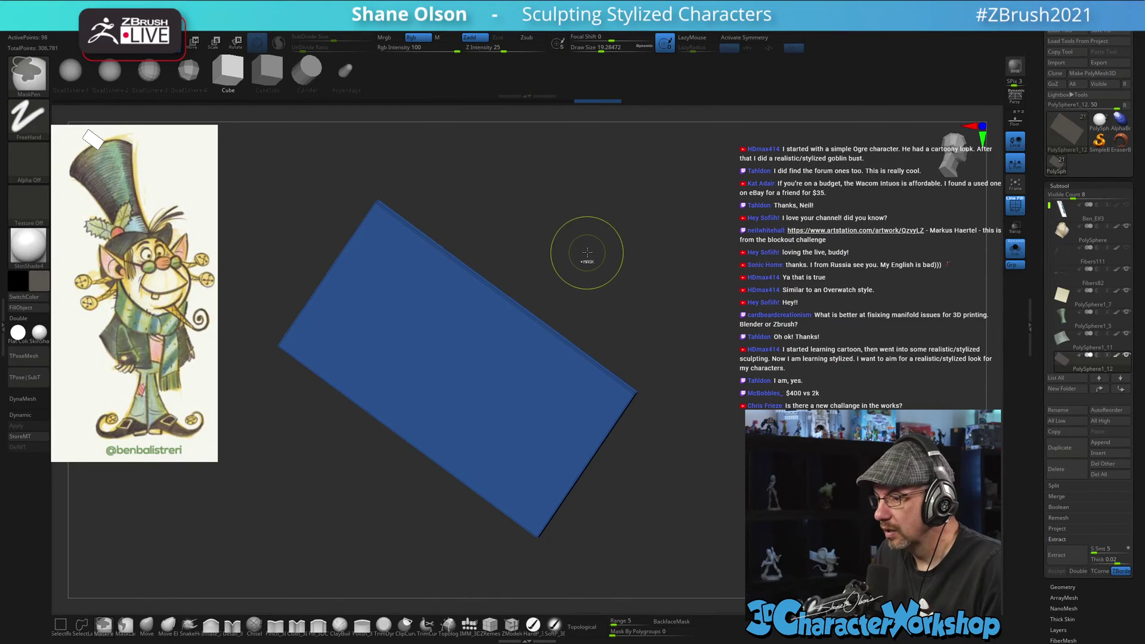
key(ctrl+d)
drag(626, 263, 660, 285)
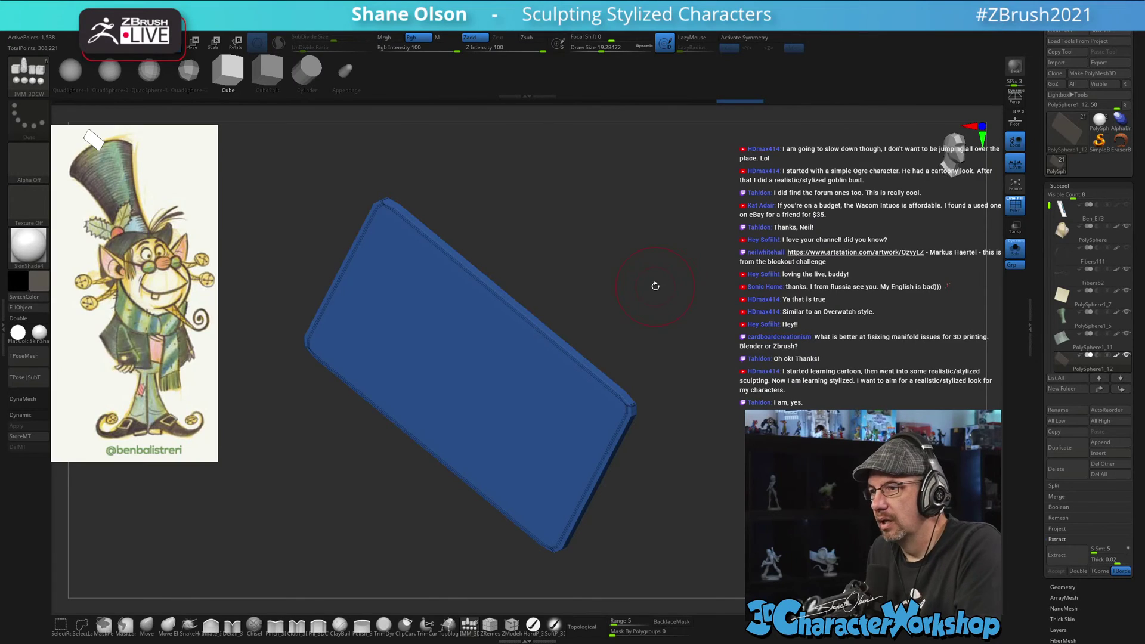
drag(654, 296, 690, 312)
key(ctrl)
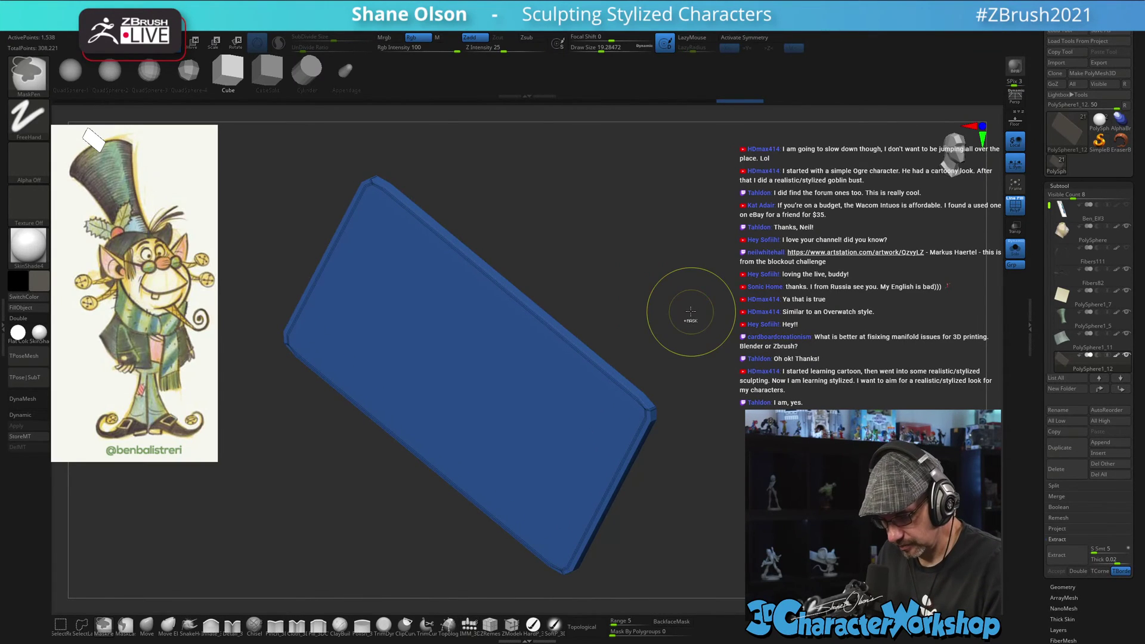
- Return the slab to its highest subdivision level, delete the lower levels and show its full wireframe
key(shift+d)
key(ctrl+d)
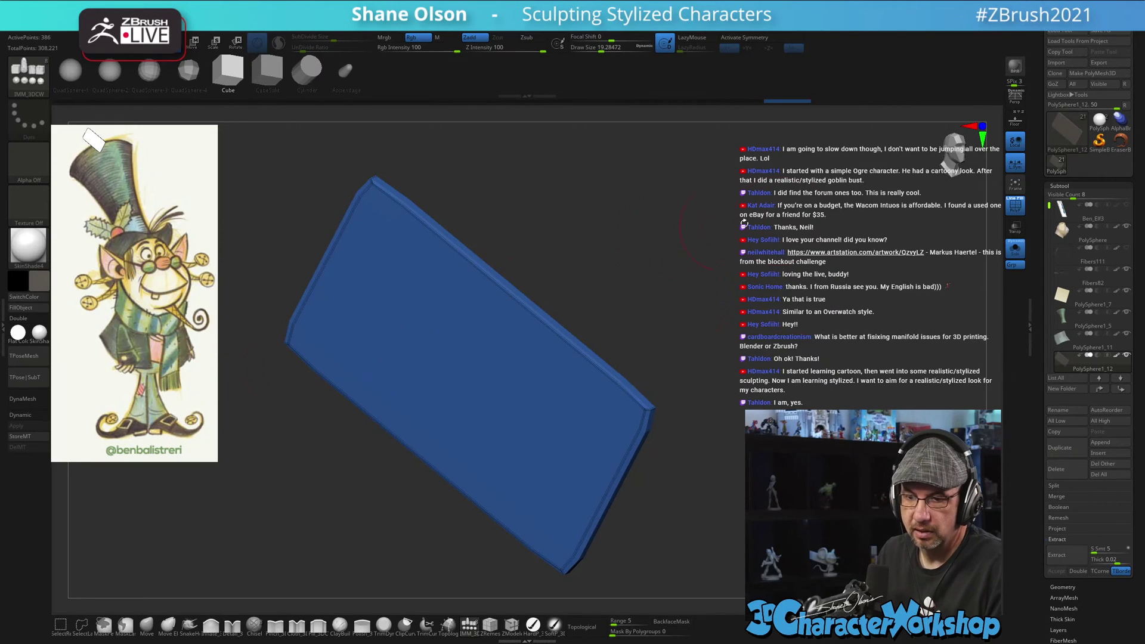
click(1063, 587)
key(ctrl+d)
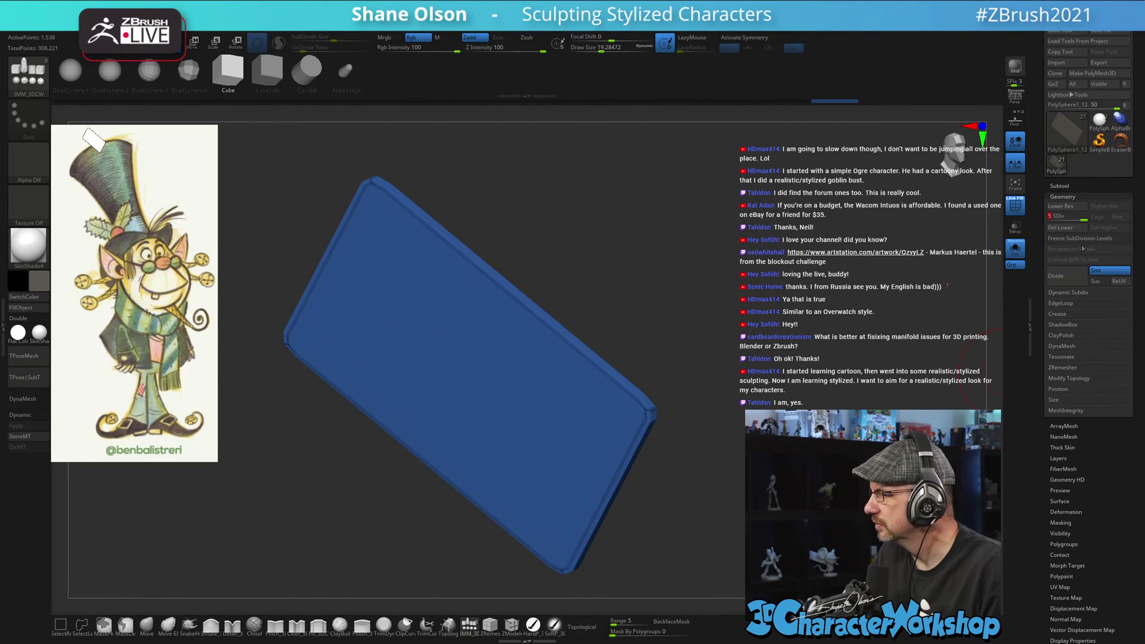
click(1060, 227)
key(shift+f)
drag(769, 279, 655, 218)
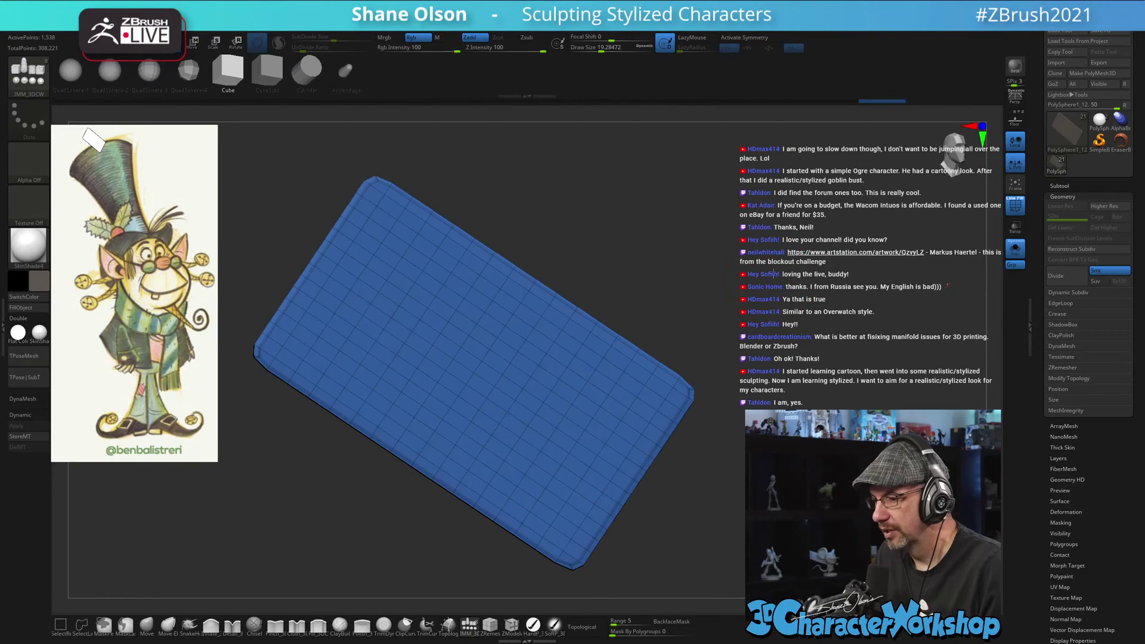
- Rotate the slab about 34 degrees so its long side lies horizontal, and straighten its tilt seen edge-on
key(s)
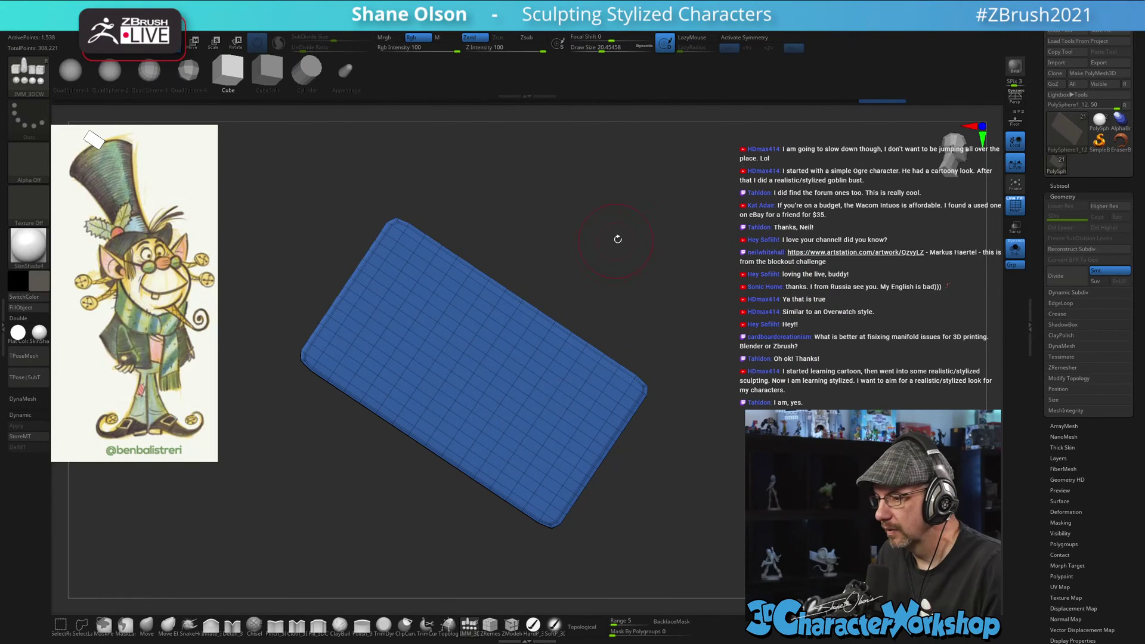
key(w)
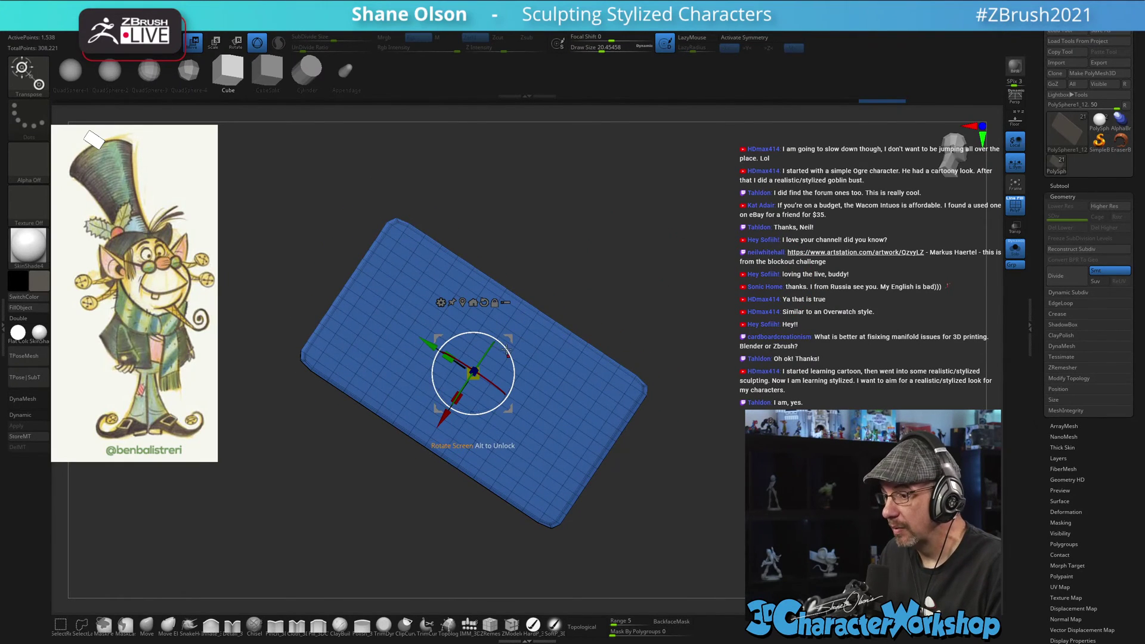
drag(505, 349, 493, 316)
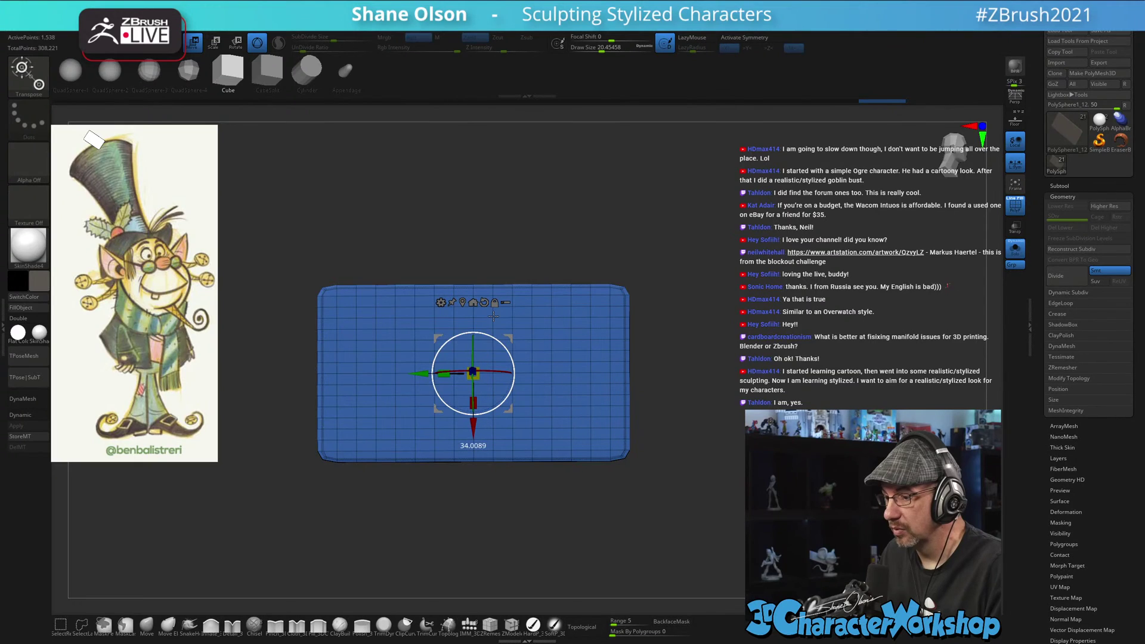
alt+drag(687, 259, 725, 257)
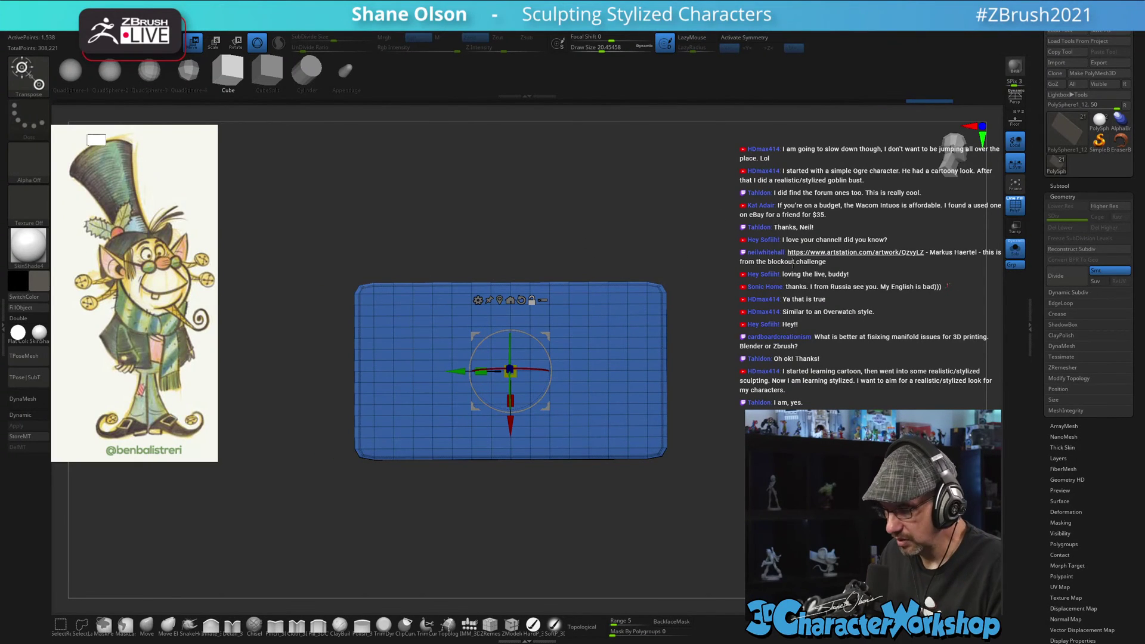
drag(818, 323, 677, 334)
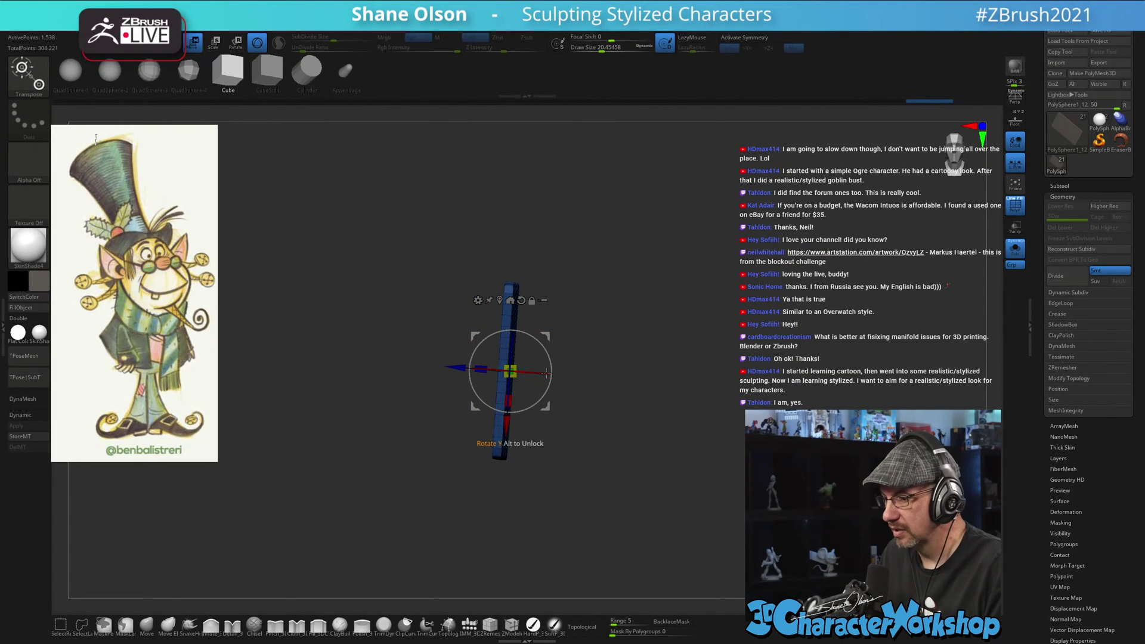
mouse_move(550, 367)
mouse_down()
mouse_move(531, 370)
mouse_move(544, 352)
mouse_move(549, 361)
mouse_up()
drag(596, 307, 666, 305)
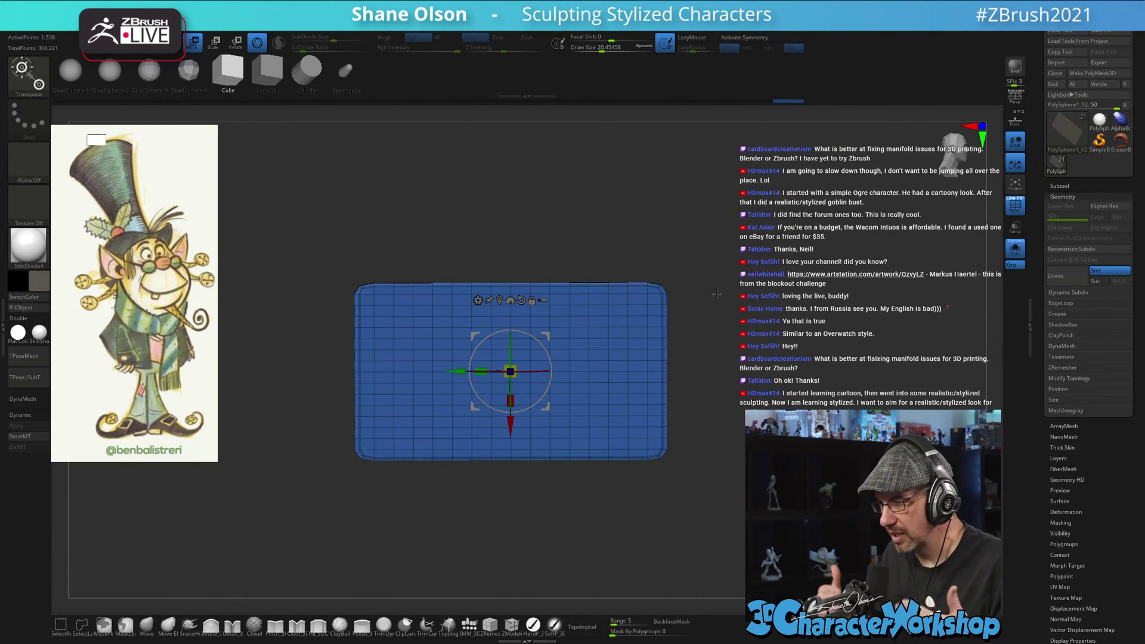
alt+drag(717, 294, 723, 298)
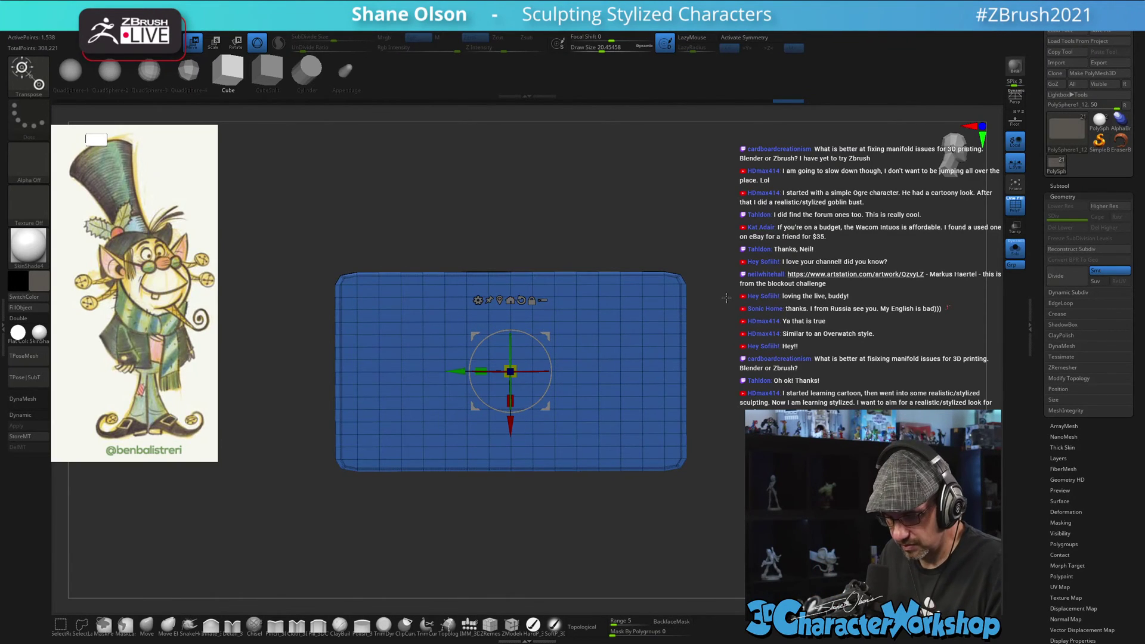
- Enable Sculptris Pro with a subdivide size of about 0.05 and brush the Smooth brush across the slab's upper half
key(q)
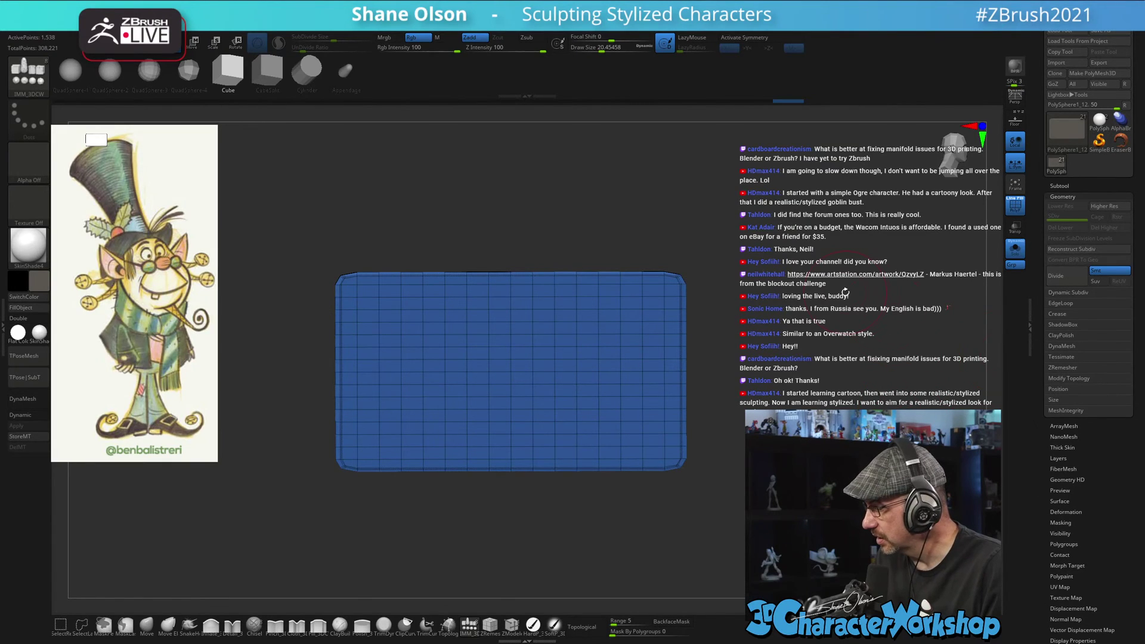
key(shift)
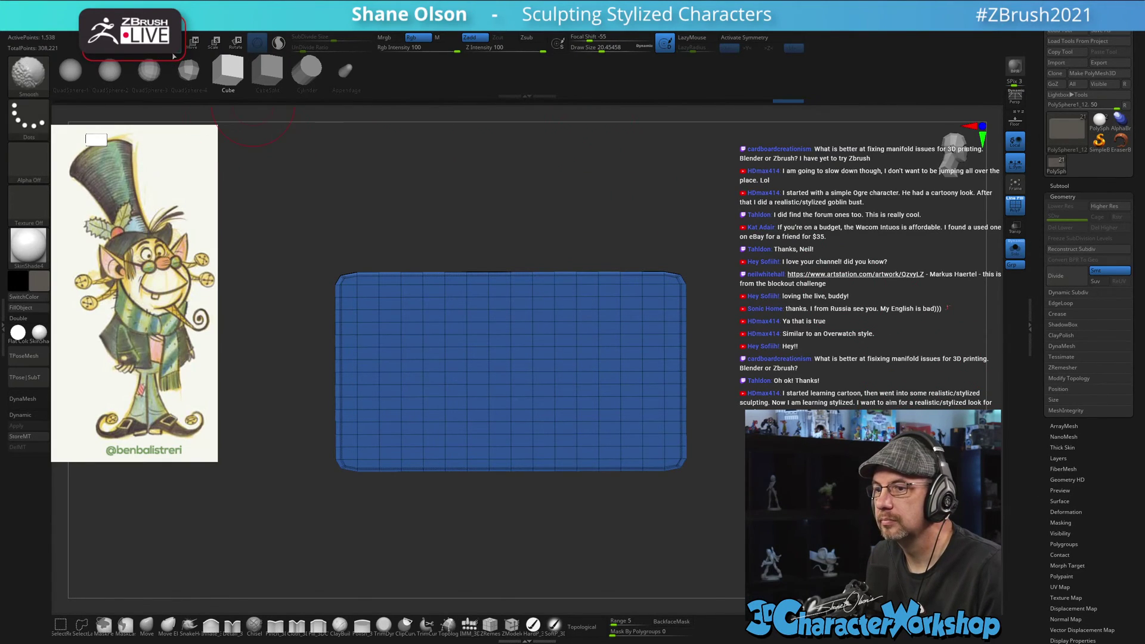
click(277, 43)
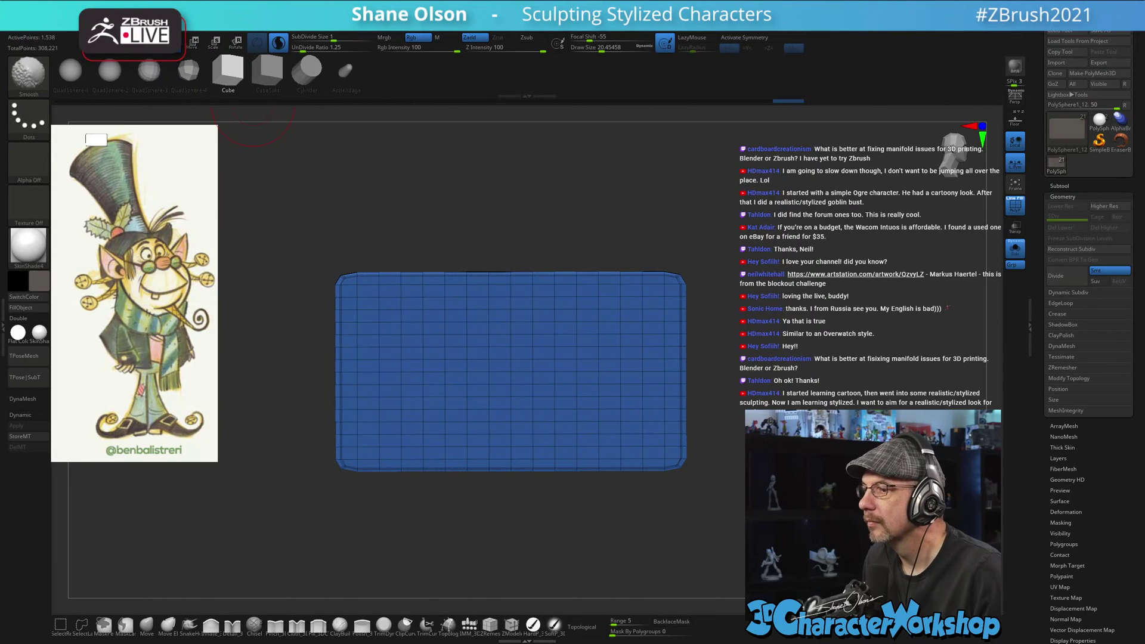
mouse_move(475, 14)
click(492, 152)
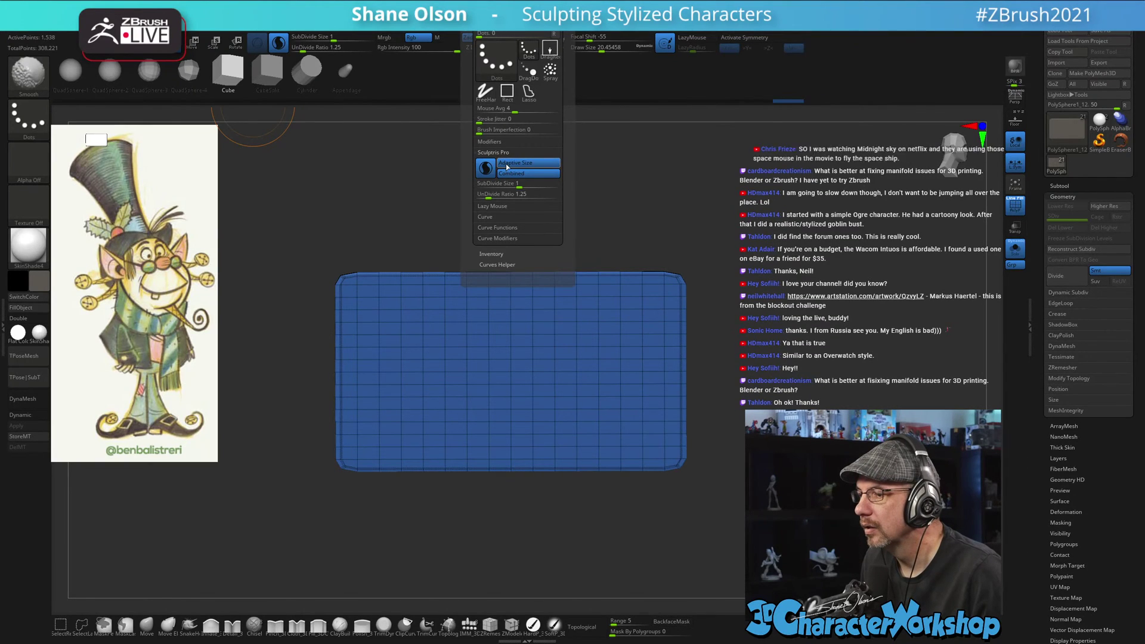
drag(516, 181, 492, 179)
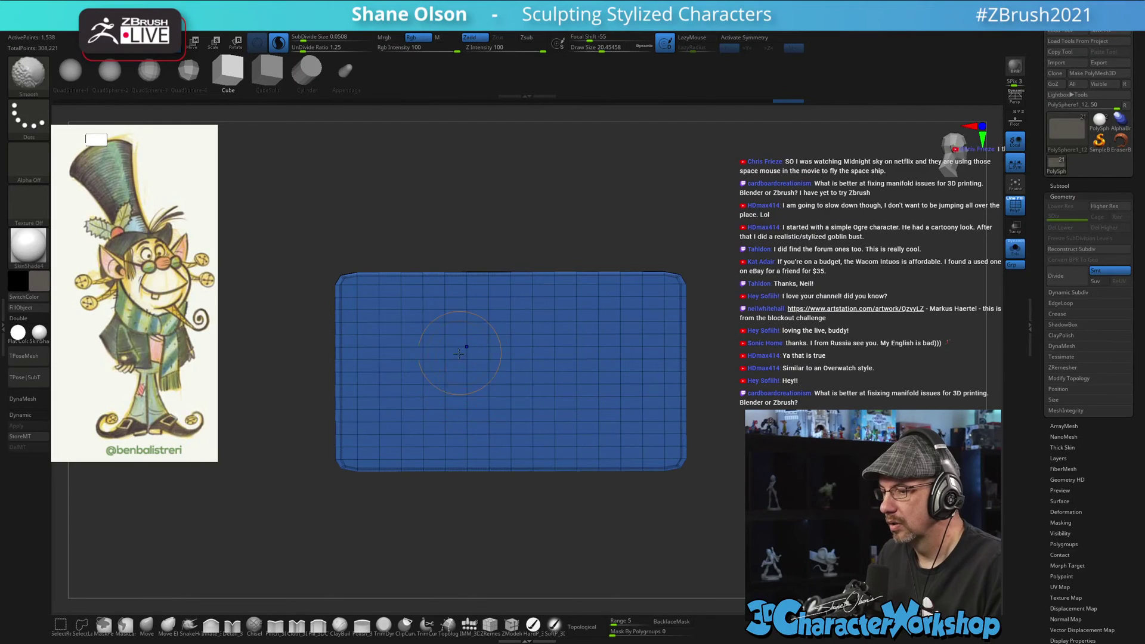
drag(460, 345, 623, 286)
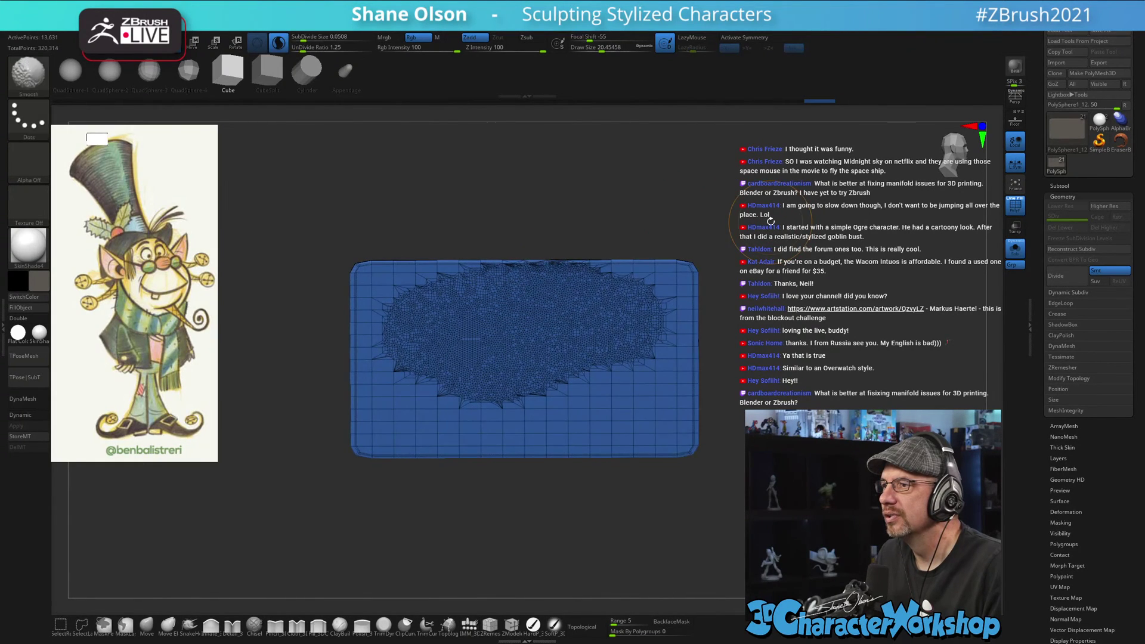
- Try a Smooth stroke at the slab's upper-left edge with a draw size of about 23, and undo the smoothing on the slab
key(s)
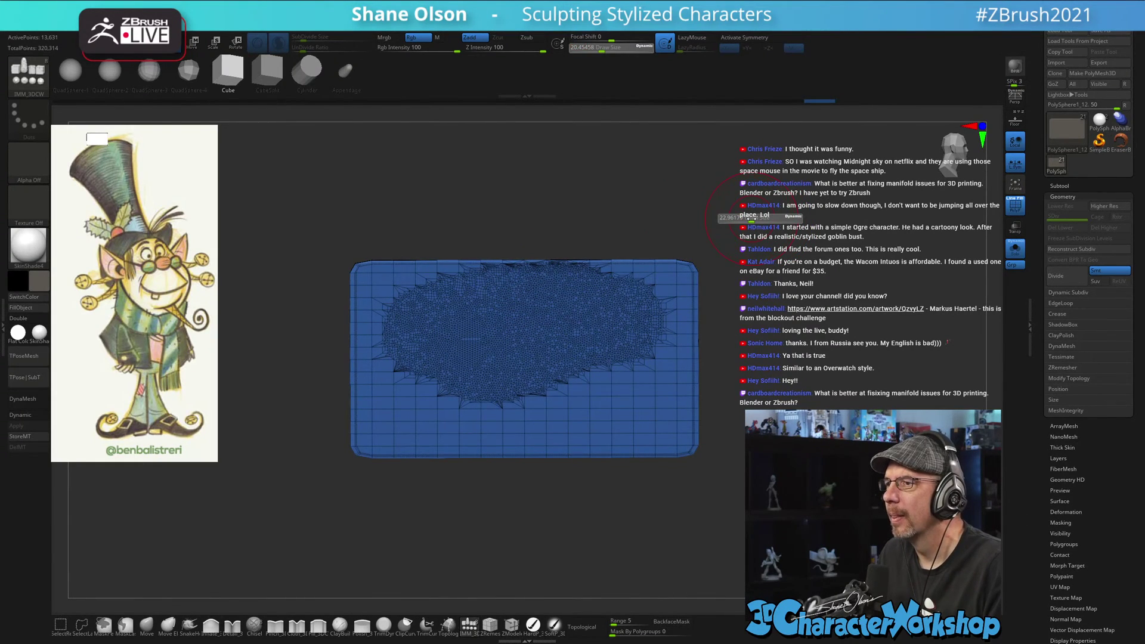
click(751, 219)
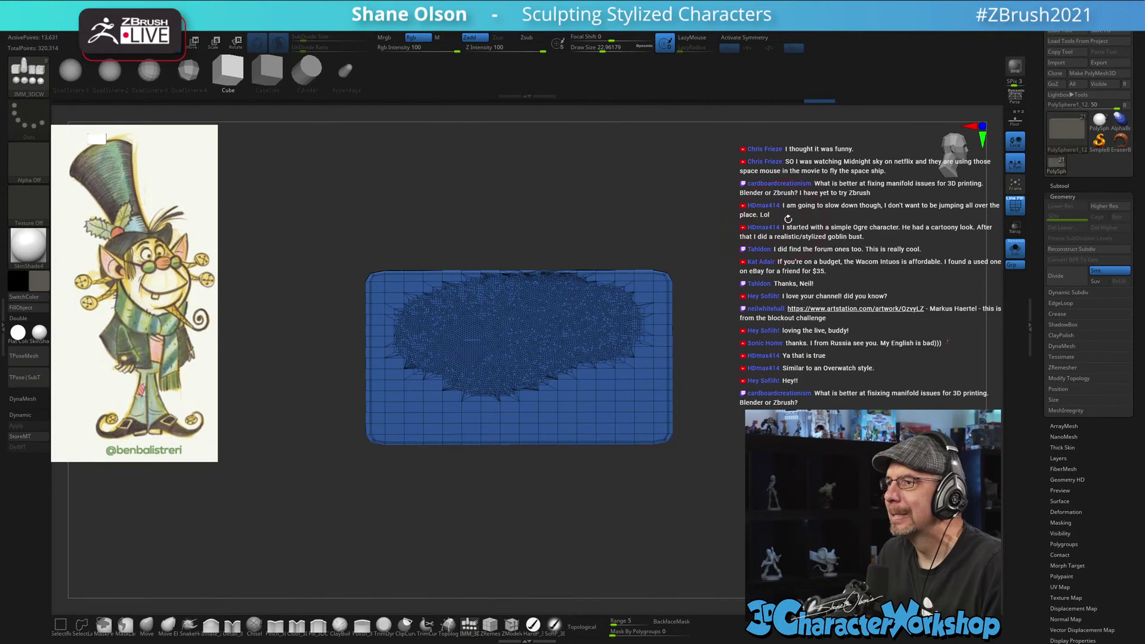
drag(787, 219, 788, 218)
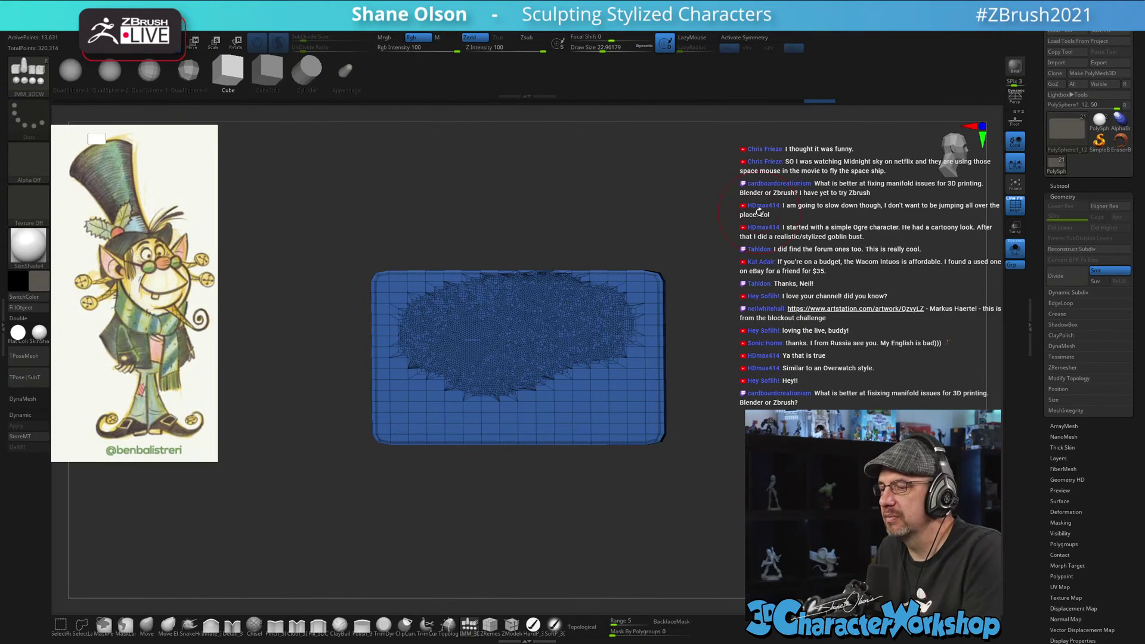
shift+drag(745, 217, 748, 217)
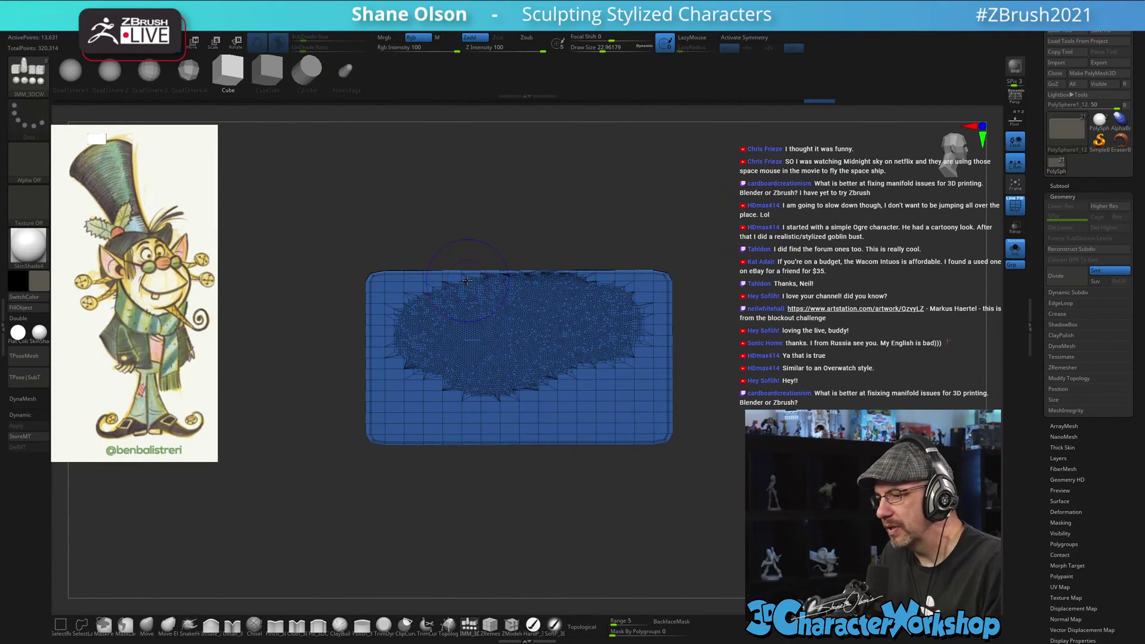
mouse_move(468, 271)
shift+mouse_down()
mouse_move(426, 271)
mouse_move(397, 291)
shift+mouse_up()
key(ctrl+z)
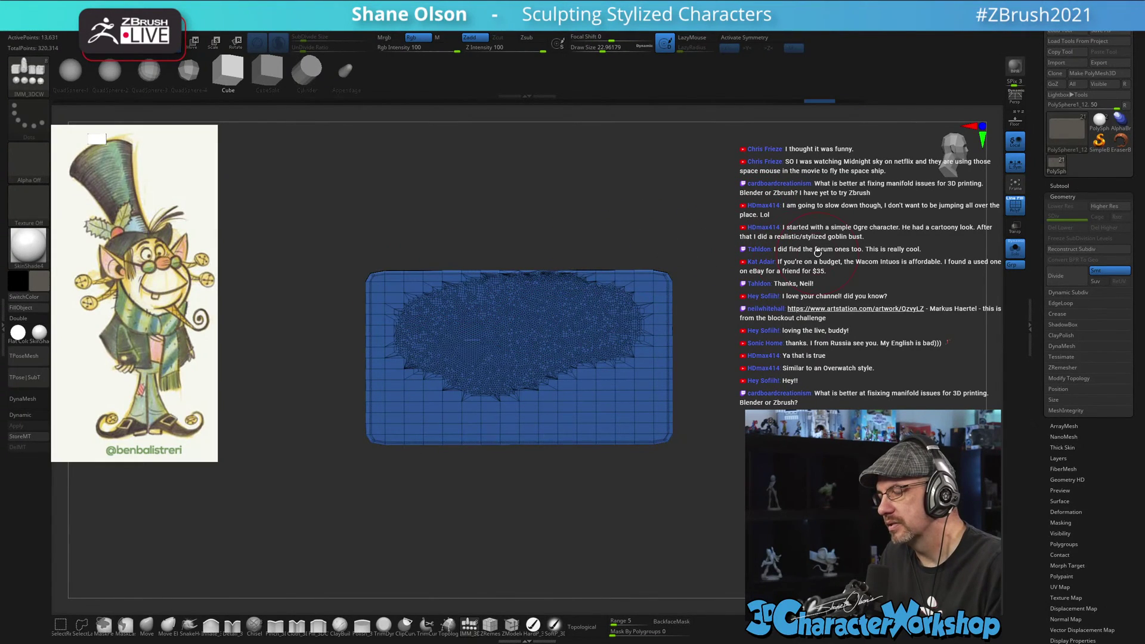
drag(822, 247, 718, 285)
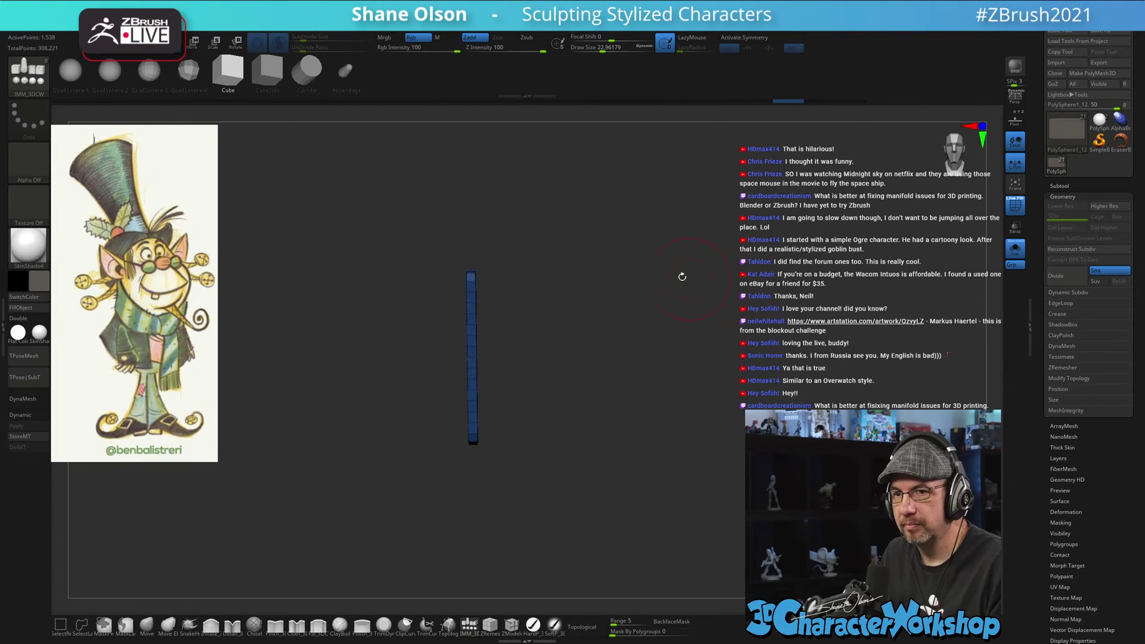
- Open the Decimation Master and Modify Topology options to review the available mesh repair tools
click(3, 327)
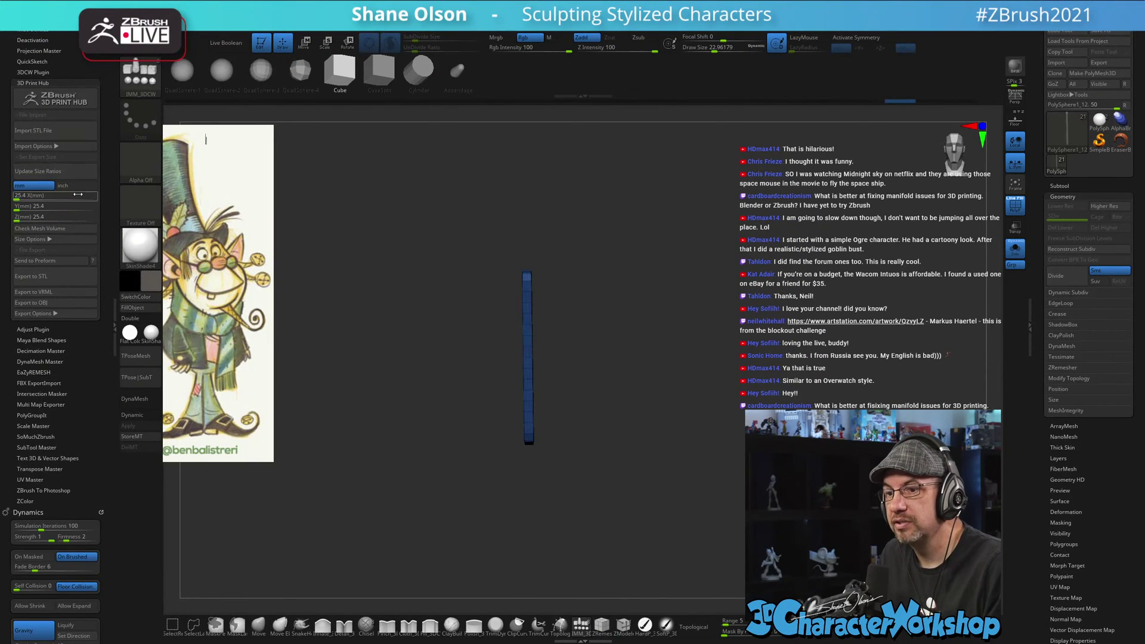
click(55, 83)
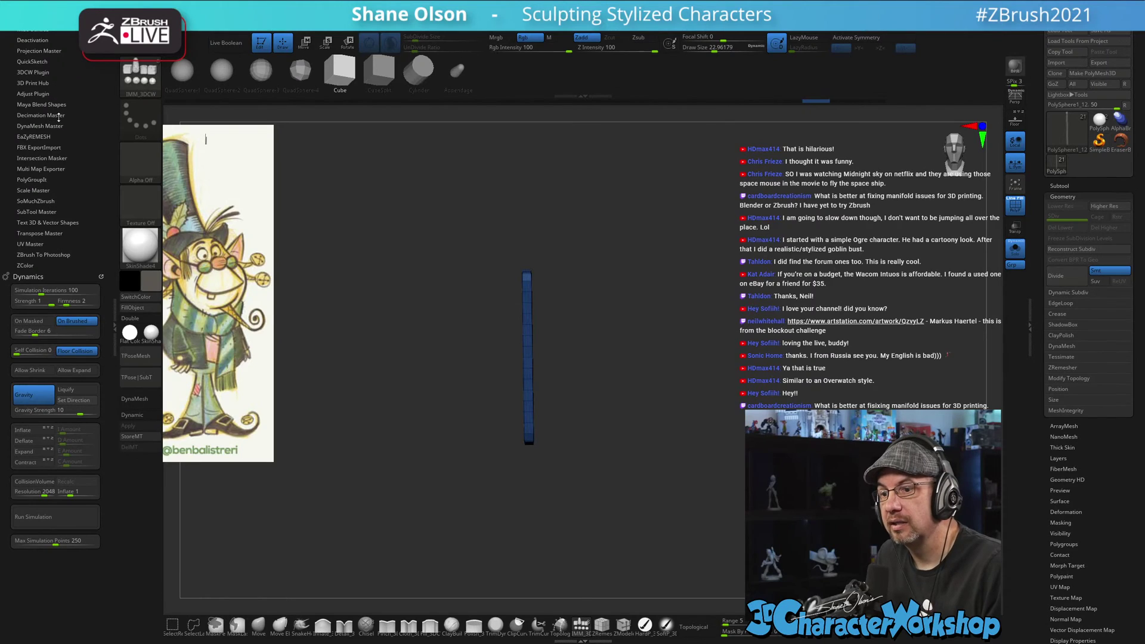
click(39, 114)
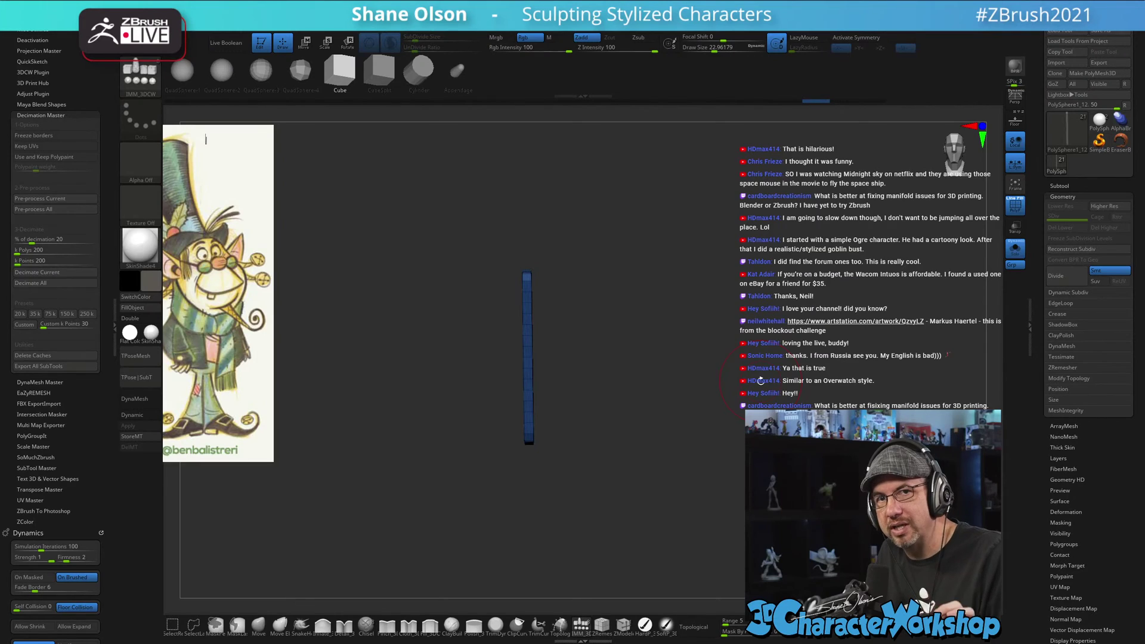
click(1074, 378)
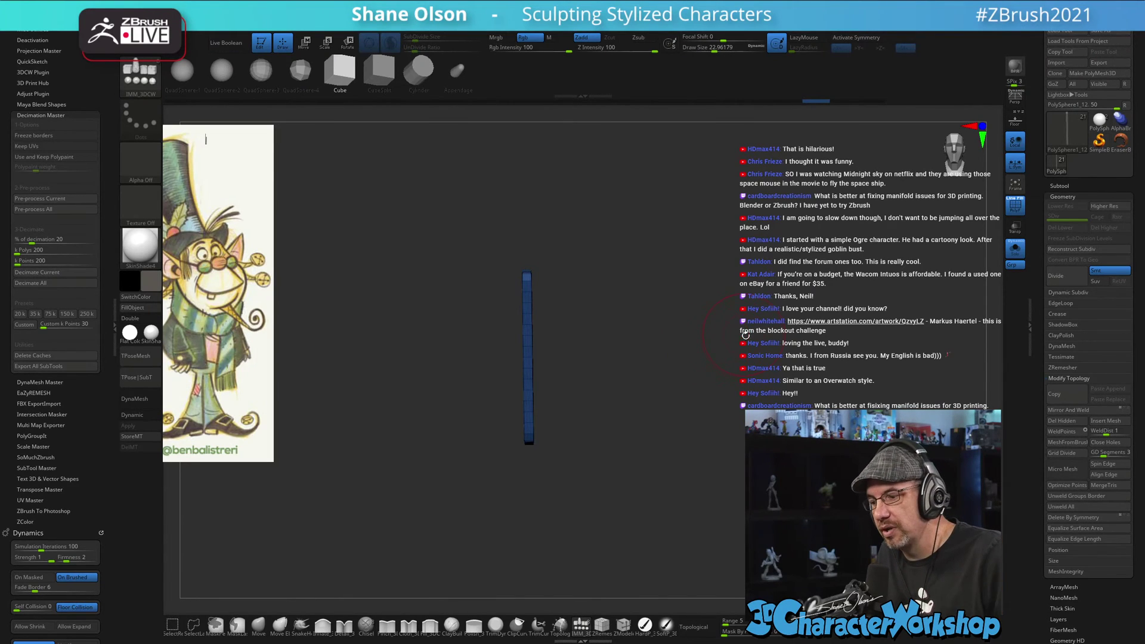
- Try to isolate the slab's flat front face by hiding its back half and its rounded border on all sides
drag(648, 290, 665, 264)
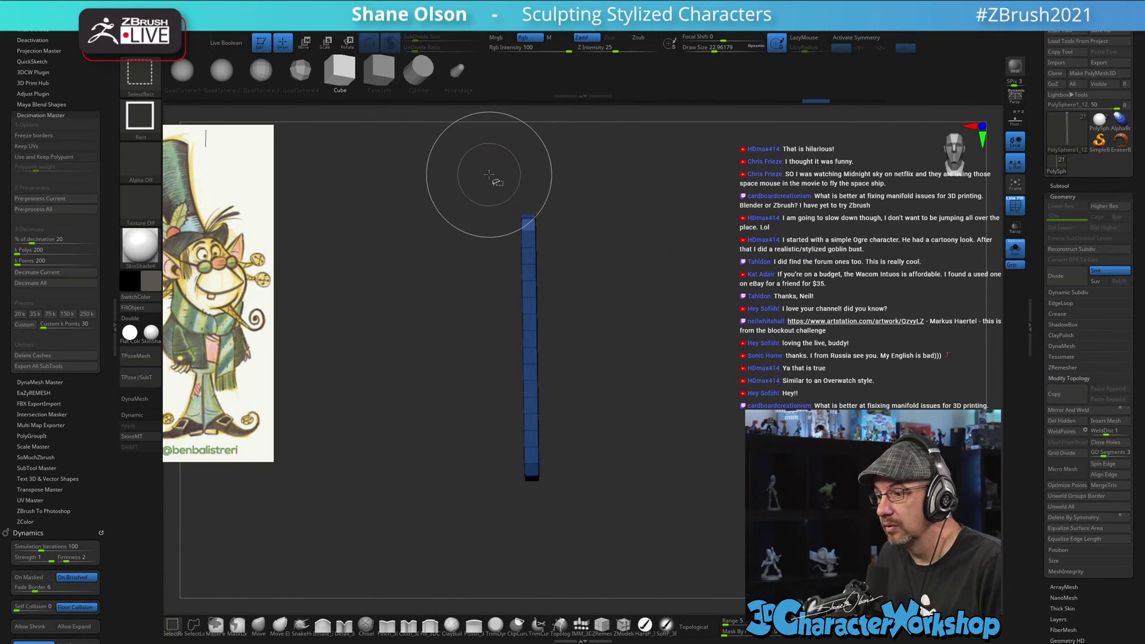
mouse_move(487, 175)
ctrl+shift+mouse_down()
mouse_move(504, 544)
mouse_move(528, 552)
ctrl+shift+mouse_up()
drag(708, 375, 866, 332)
key(s)
alt+drag(899, 293, 847, 328)
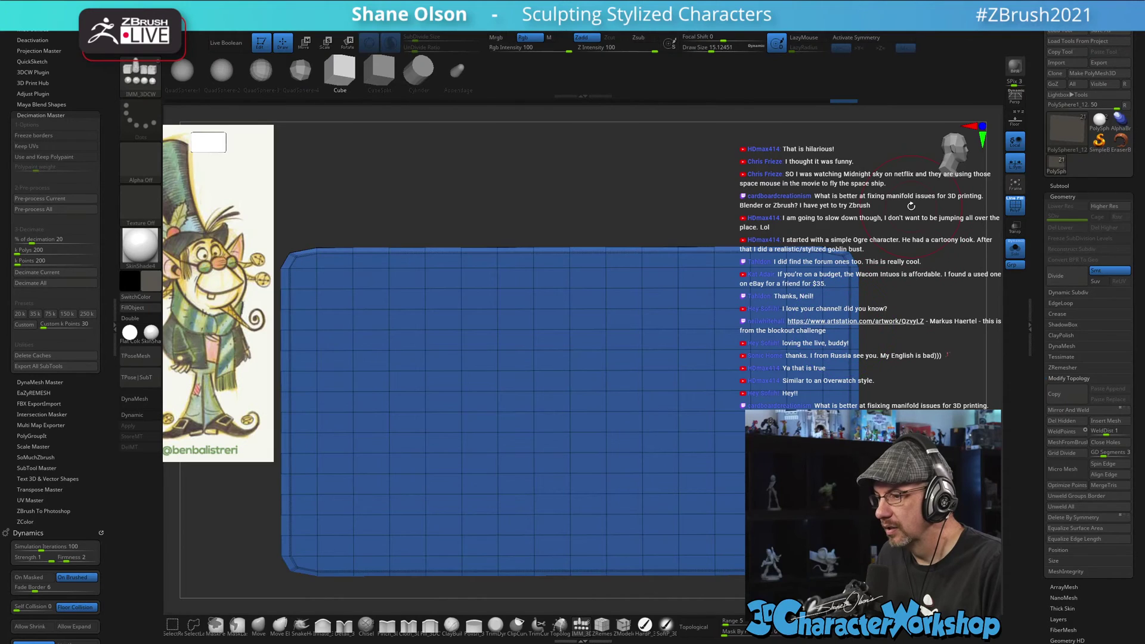
mouse_move(919, 224)
alt+mouse_down()
mouse_move(903, 203)
mouse_move(932, 191)
alt+mouse_up()
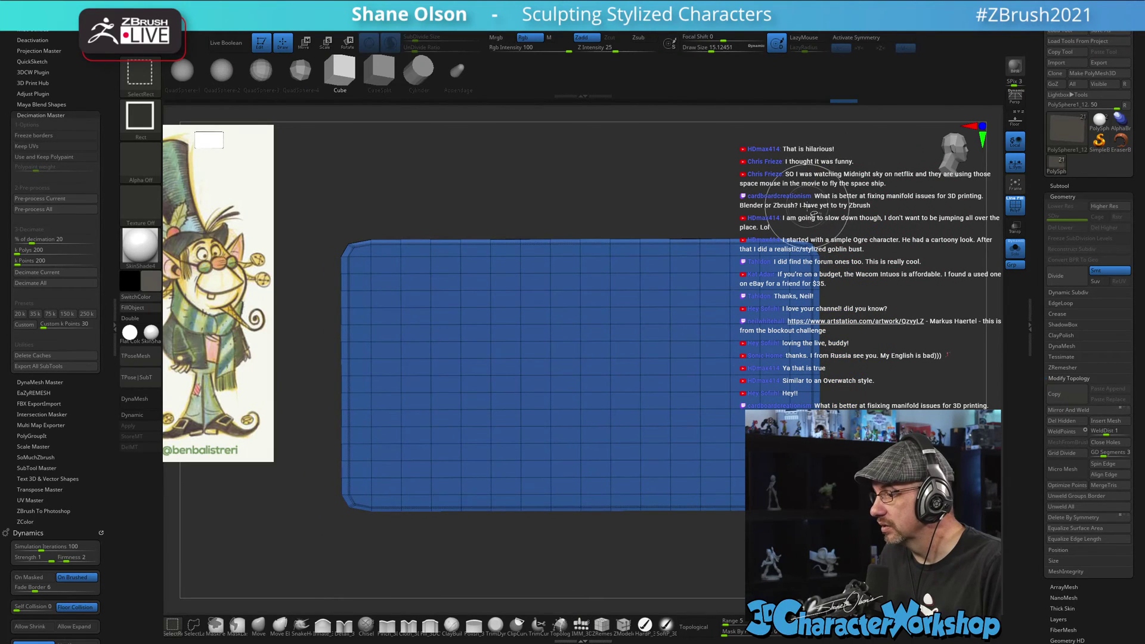
ctrl+shift+drag(807, 206, 248, 504)
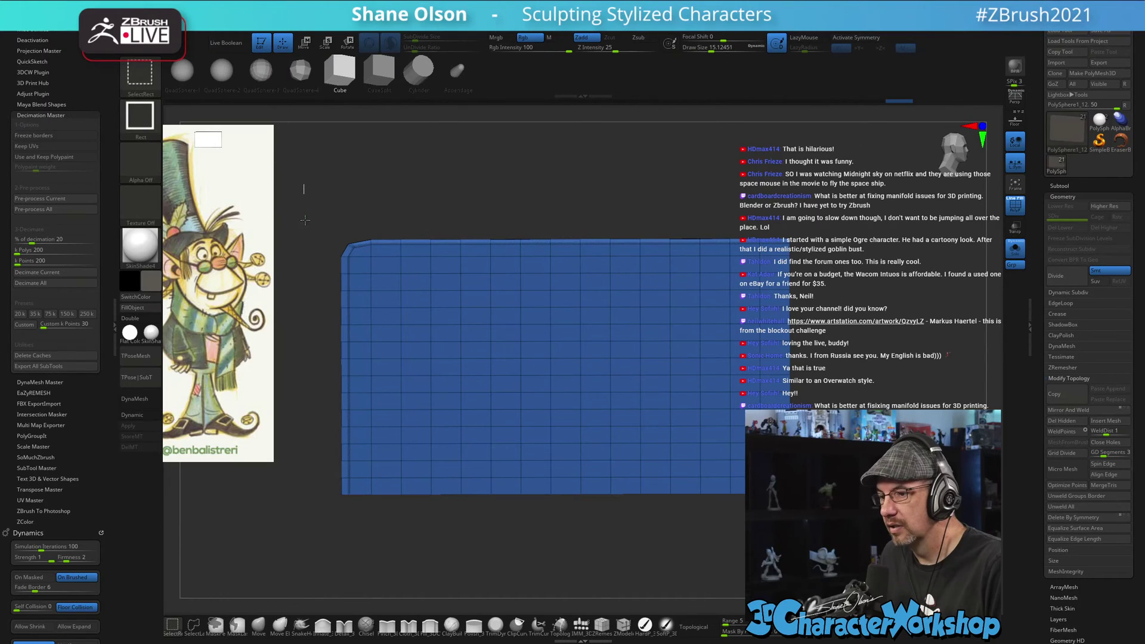
ctrl+shift+drag(305, 220, 346, 589)
ctrl+shift+drag(326, 171, 883, 239)
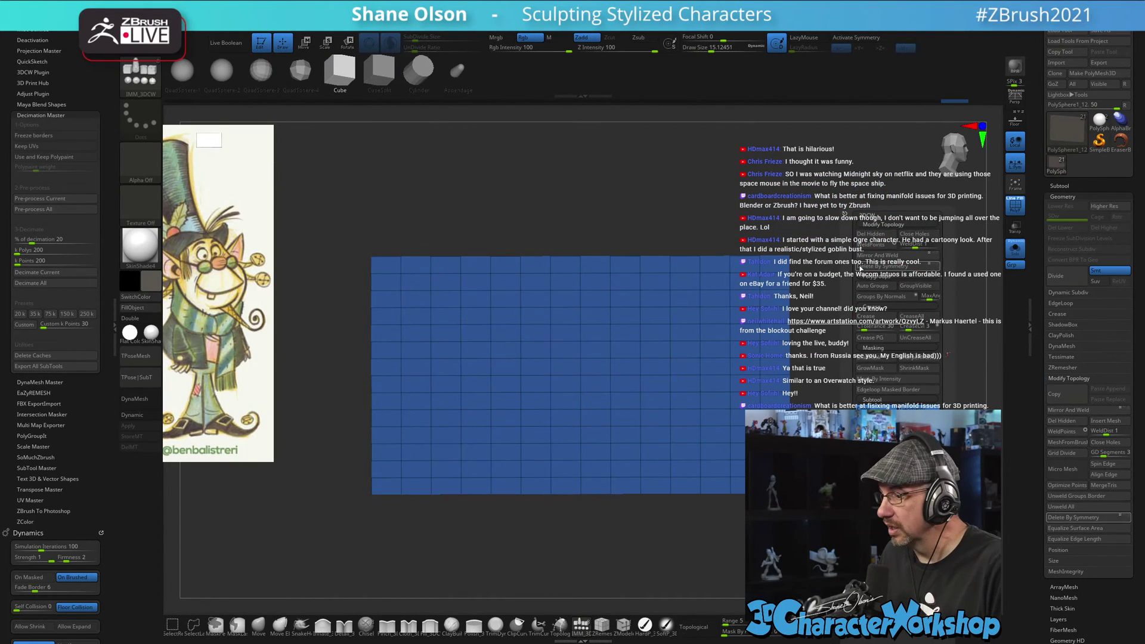
- Undo the face isolation and the edits made on it until the complete slab is restored
key(ctrl+z)
key(ctrl+z)
key(ctrl+z)
key(ctrl+z)
key(ctrl+z)
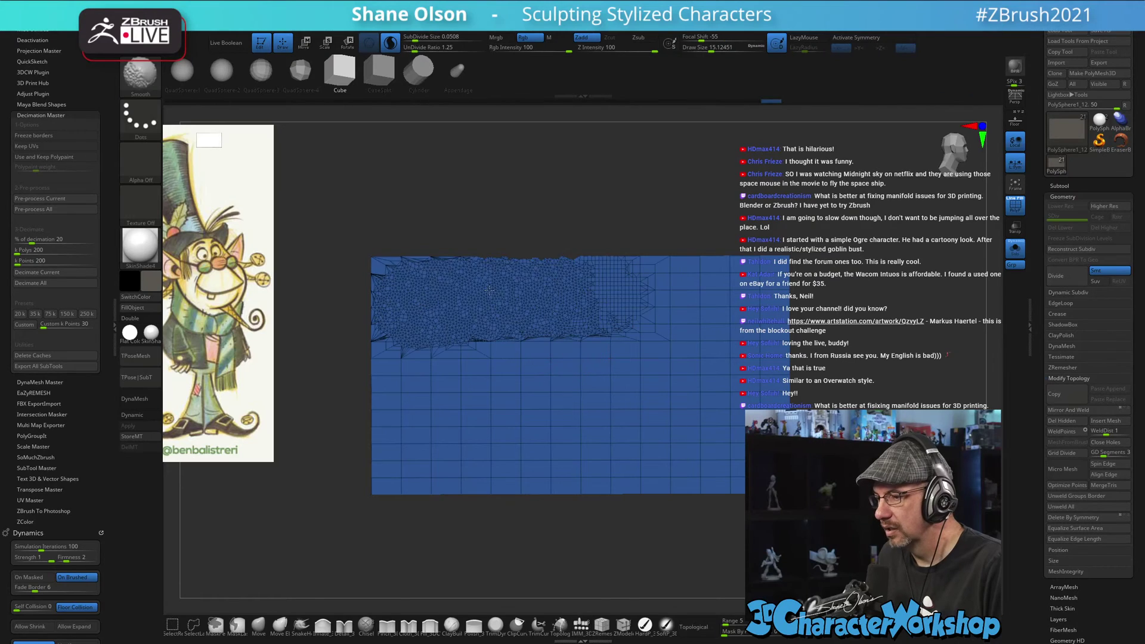
key(ctrl+z)
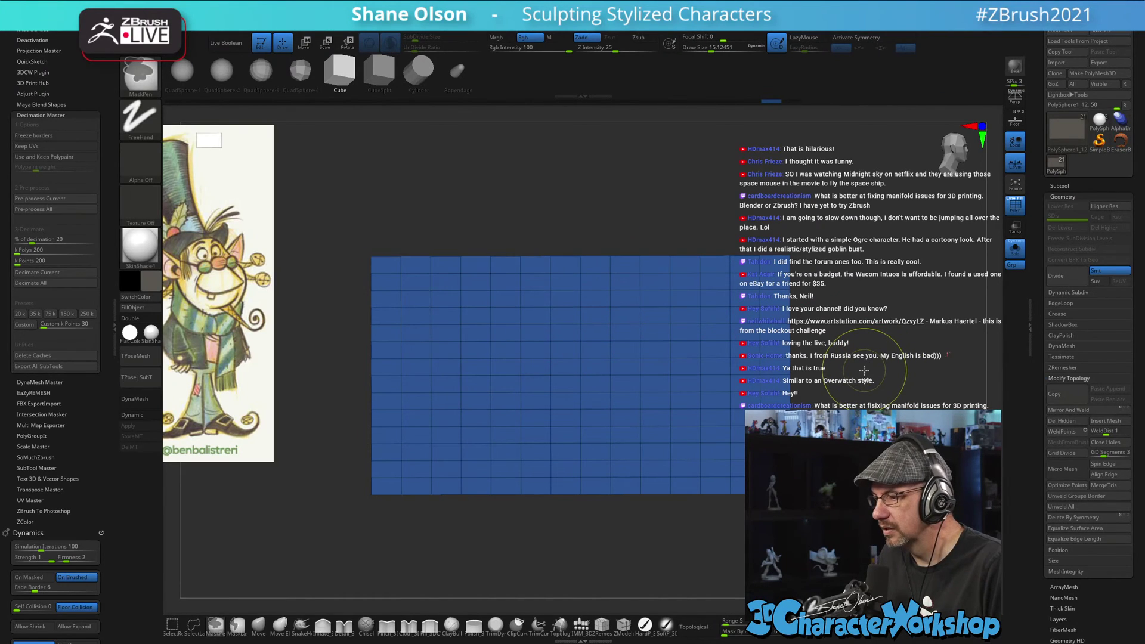
key(ctrl+z)
key(ctrl+z)
key(ctrl+z)
key(ctrl+z)
key(ctrl+z)
key(ctrl+z)
key(ctrl+z)
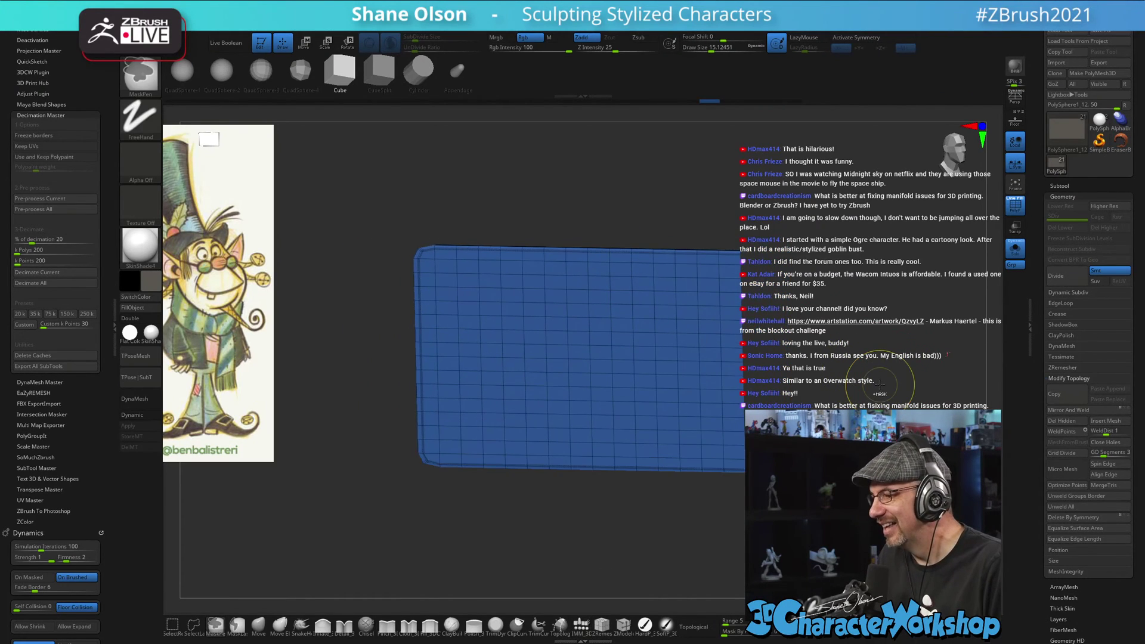
key(ctrl+z)
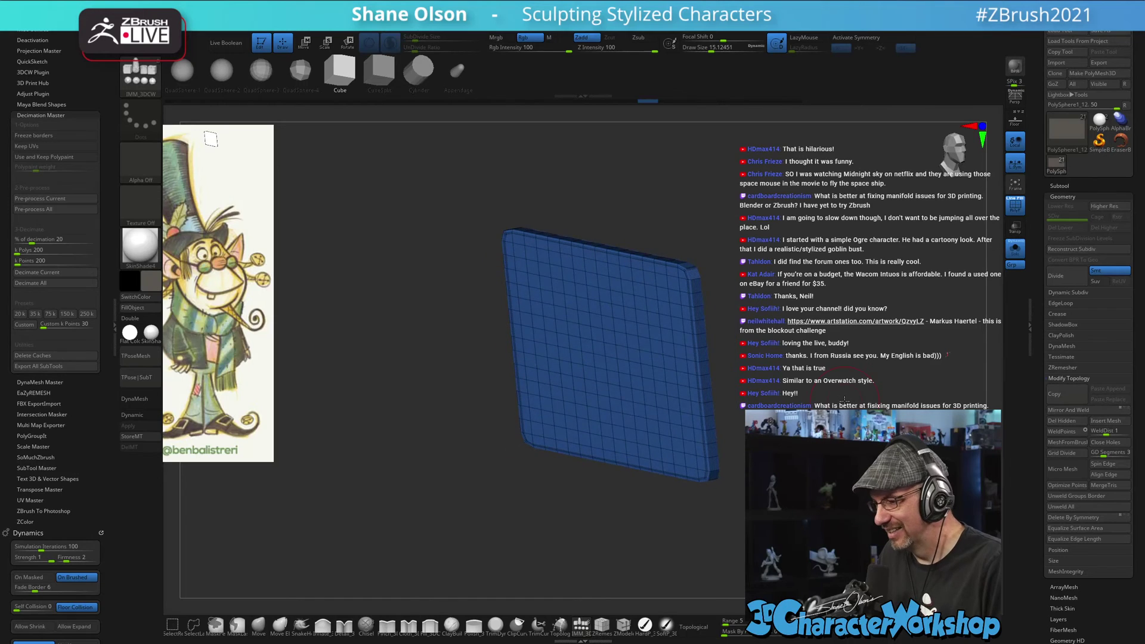
- Brush the Smooth brush over the whole slab in Sculptris Pro, with intensity 4 and draw size about 44, to make its mesh dense
key(w)
drag(825, 399, 311, 347)
drag(670, 334, 806, 326)
alt+drag(862, 383, 831, 386)
key(s)
key(q)
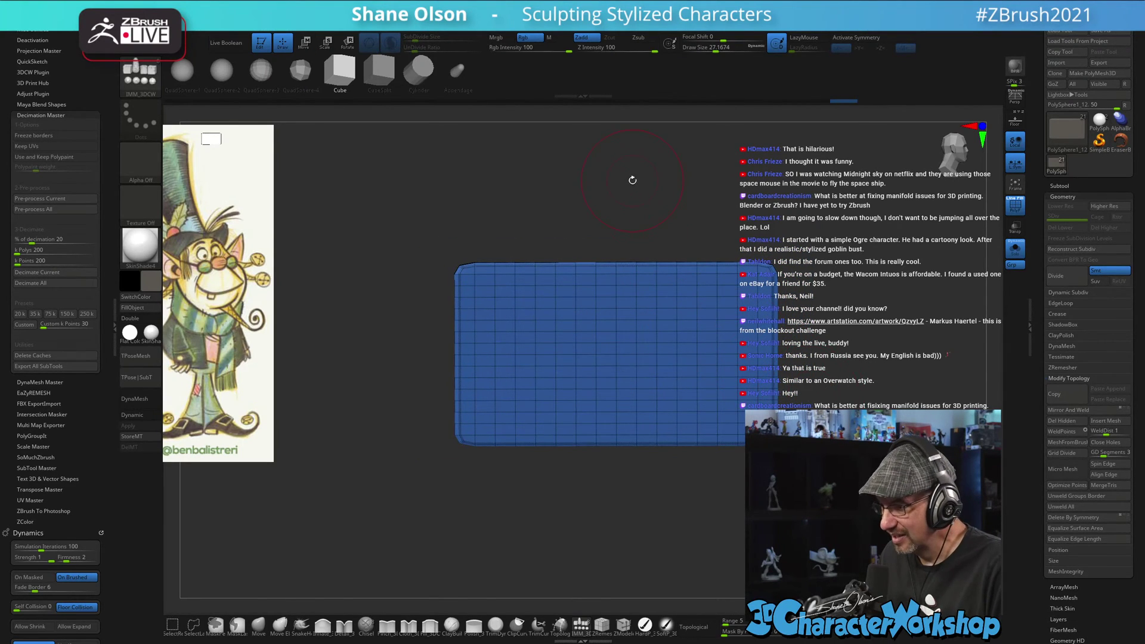
key(shift)
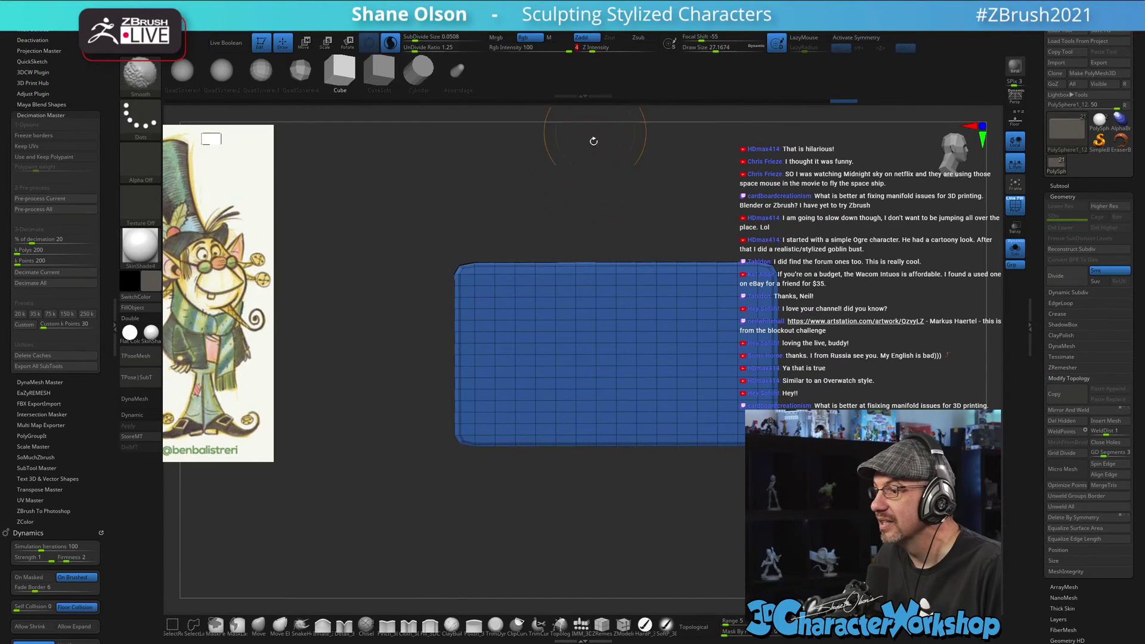
key(s)
drag(576, 193, 580, 194)
mouse_move(577, 285)
shift+mouse_down()
mouse_move(654, 334)
mouse_move(485, 374)
shift+mouse_up()
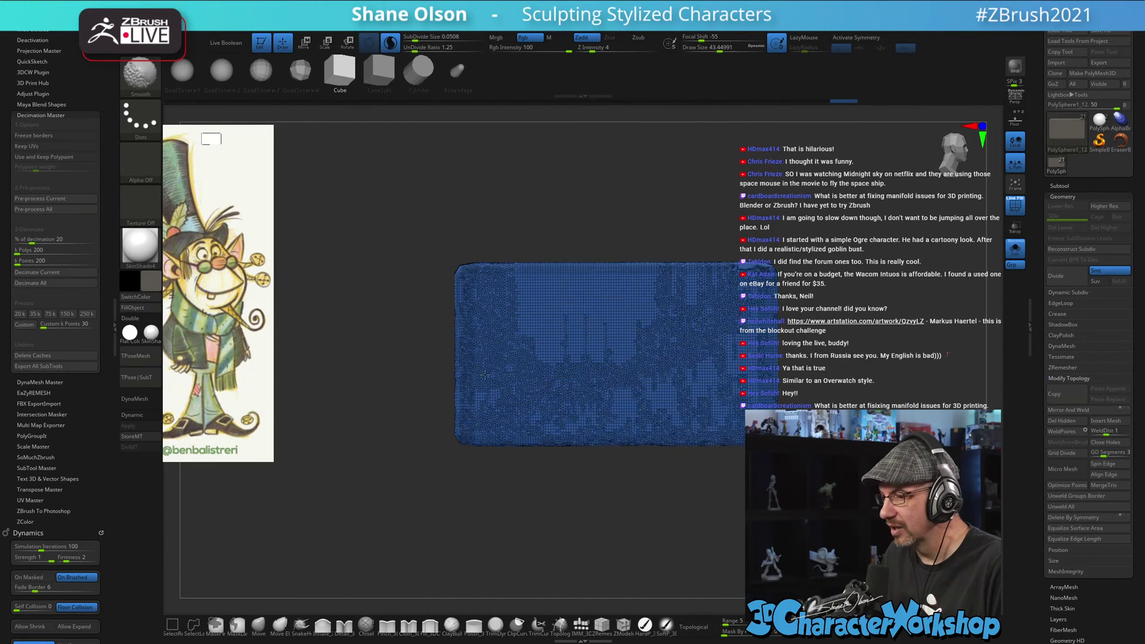
drag(825, 349, 734, 341)
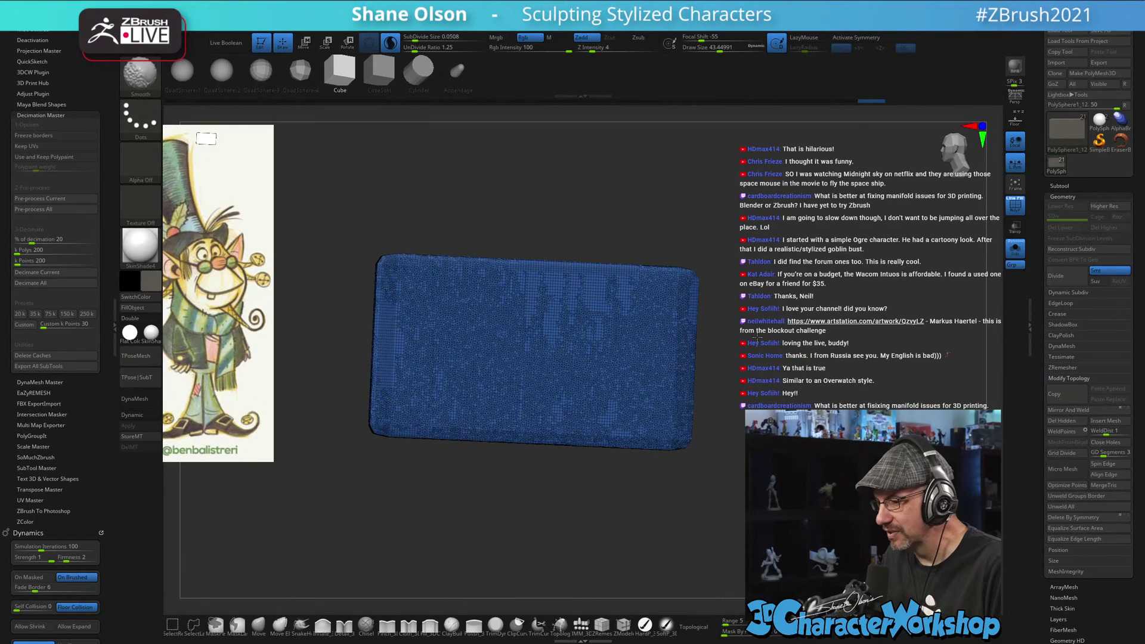
drag(582, 229, 707, 317)
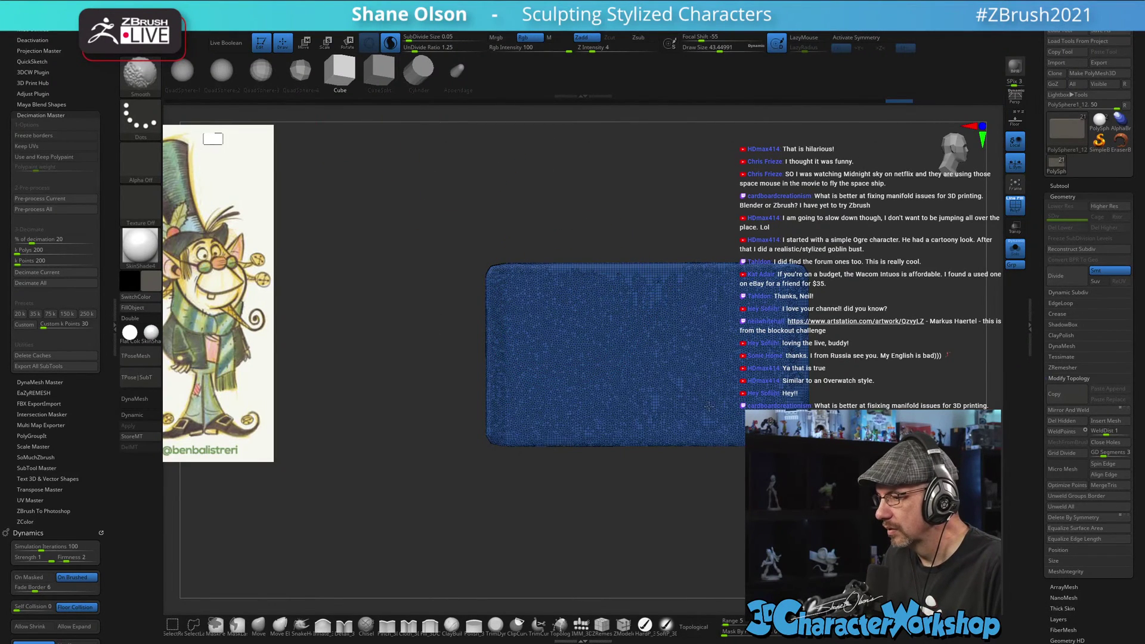
- Set the draw size to about 4, paint a short curved mask stroke near the slab's left end, and trim the stroke's lower tip
key(f)
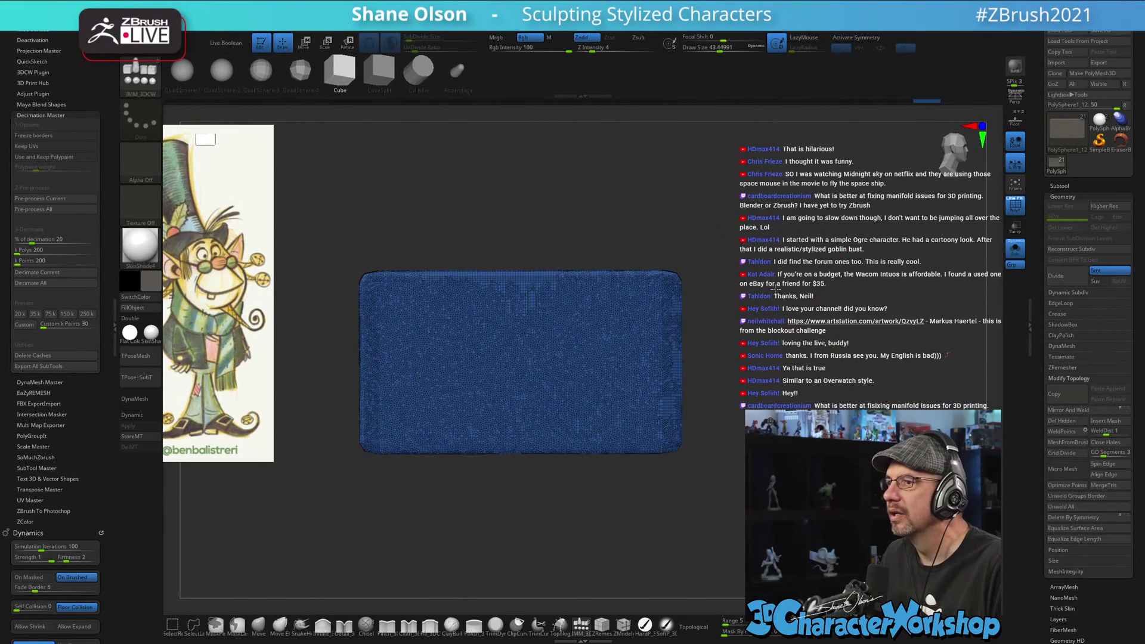
key(s)
drag(775, 289, 846, 374)
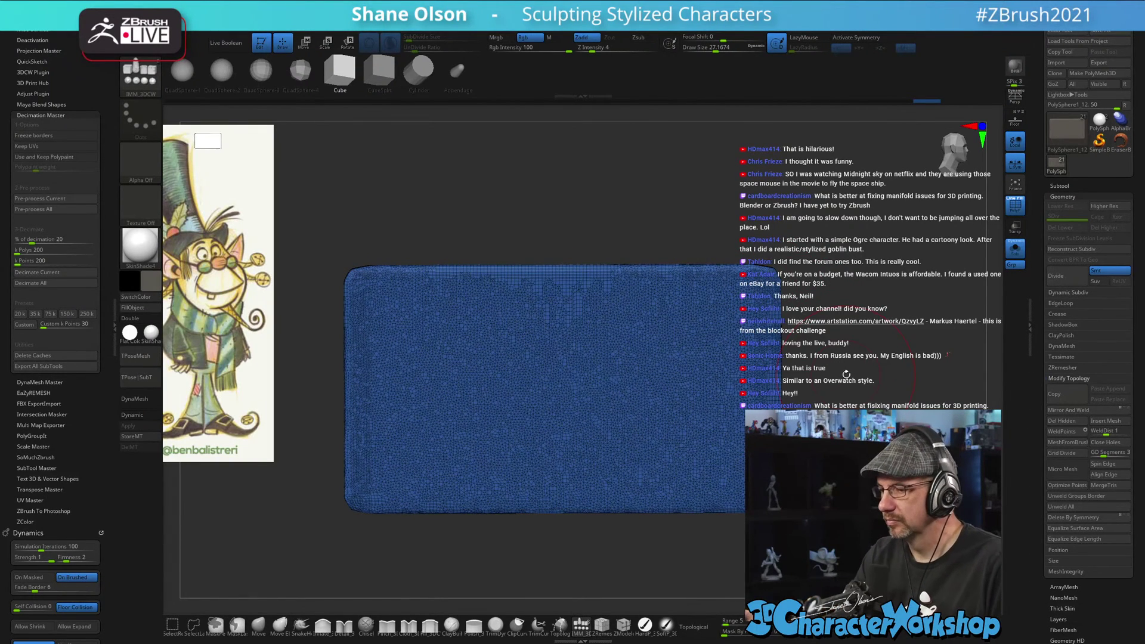
key(s)
drag(490, 214, 504, 234)
key(s)
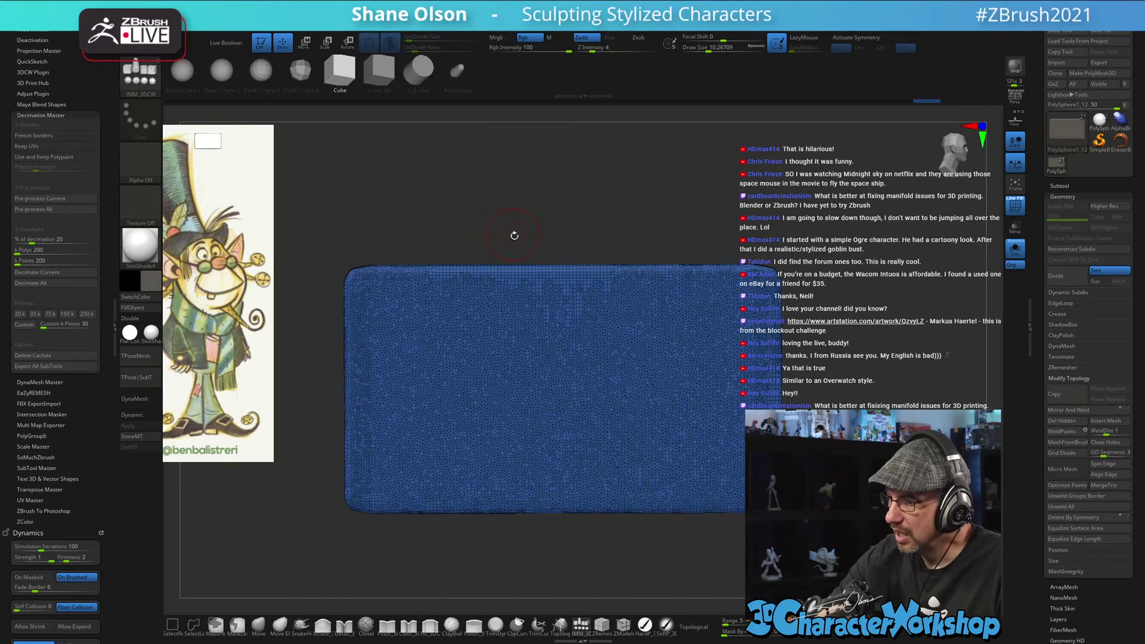
alt+right_drag(497, 394, 569, 404)
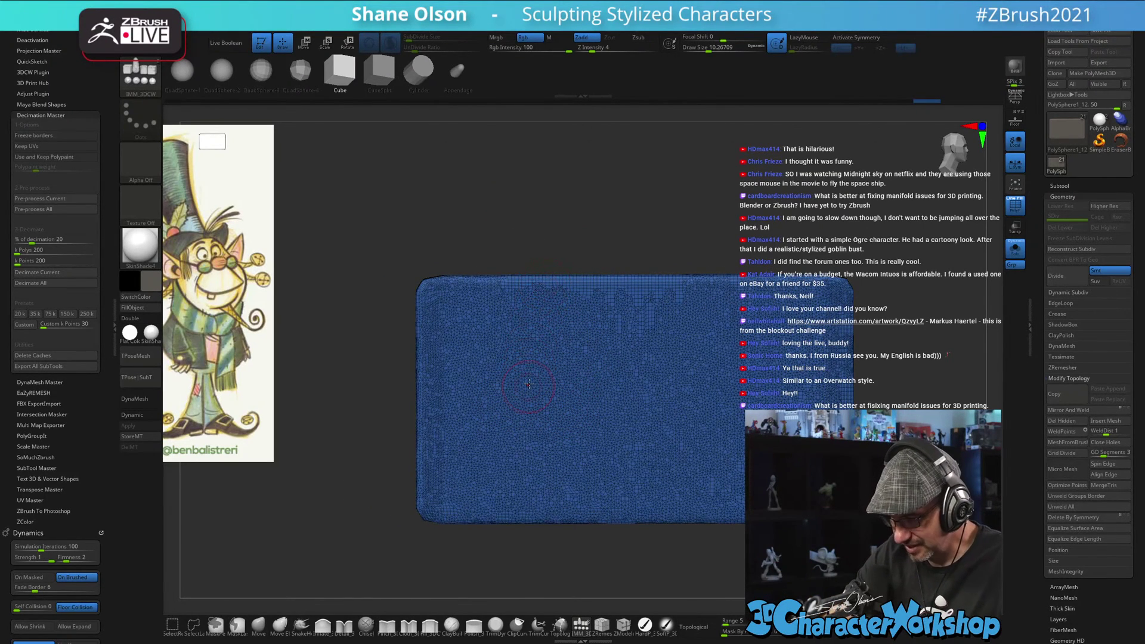
key(s)
drag(552, 236, 555, 236)
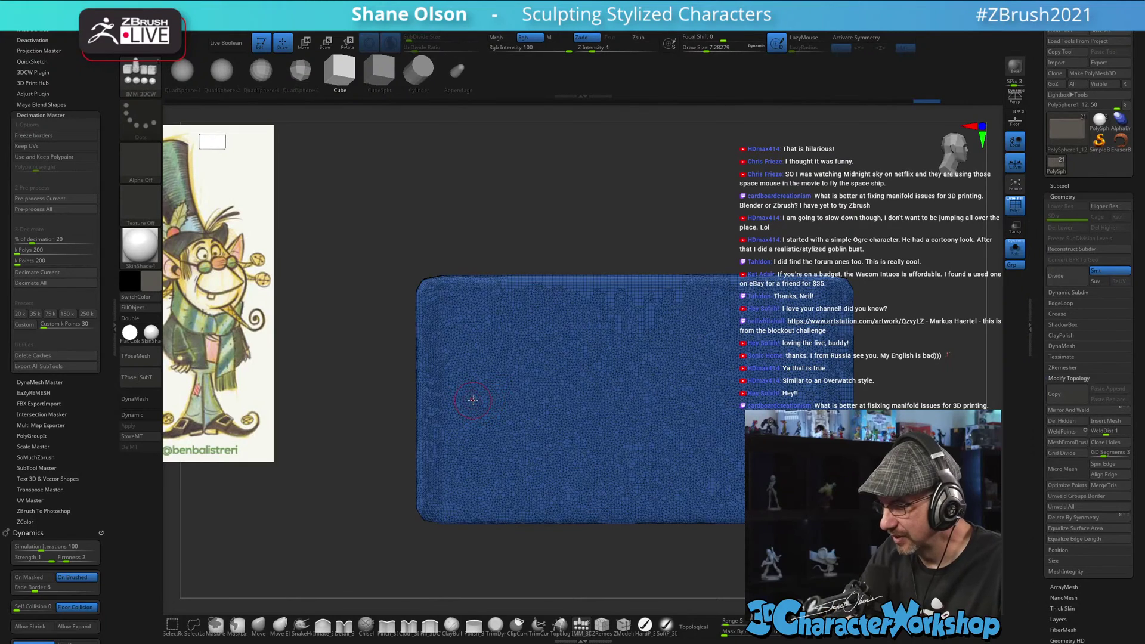
key(s)
drag(471, 400, 468, 400)
alt+right_drag(461, 398, 483, 392)
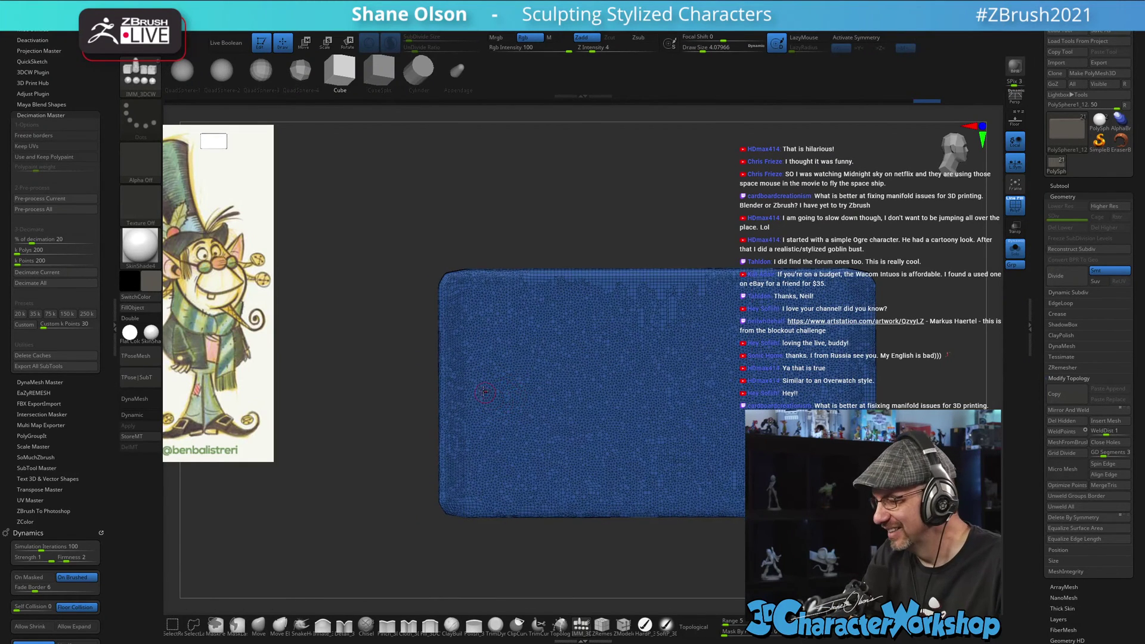
mouse_move(465, 396)
ctrl+mouse_down()
mouse_move(516, 363)
mouse_move(525, 331)
ctrl+mouse_up()
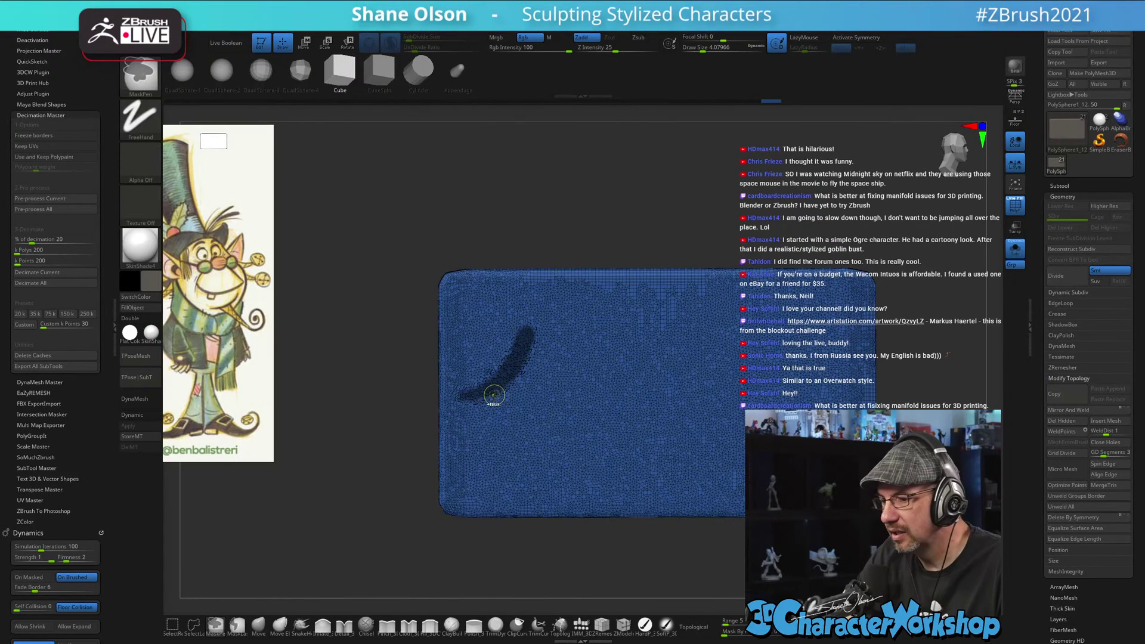
ctrl+click(467, 400)
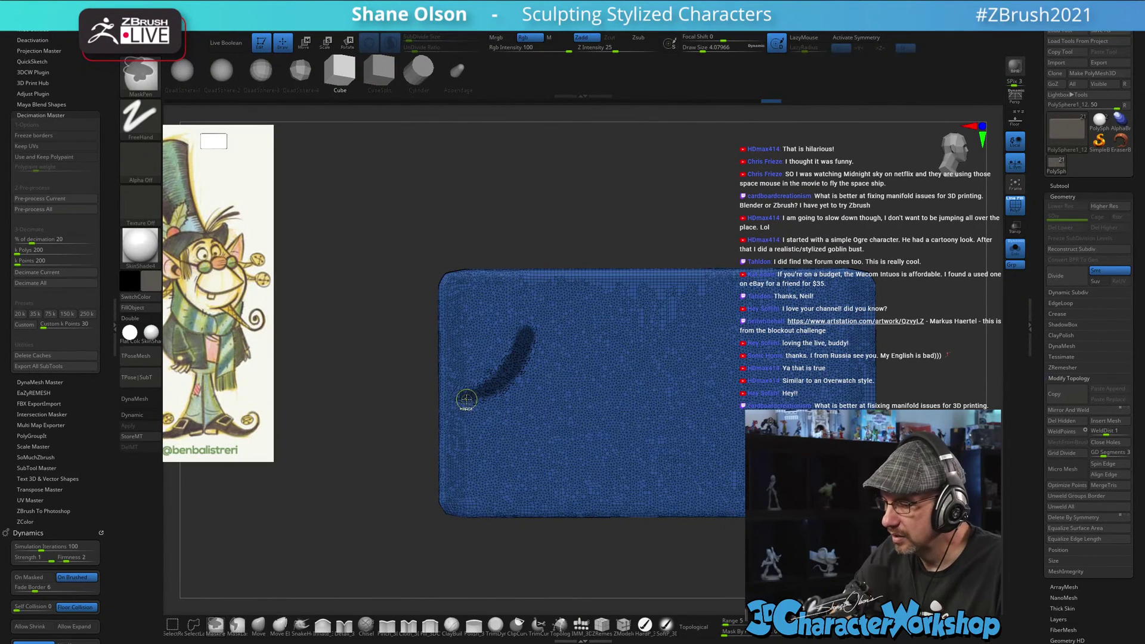
- Mask a pointed-oval leaf outline on the slab's front face and fill it in with draw size about 14
alt+right_drag(487, 384, 518, 376)
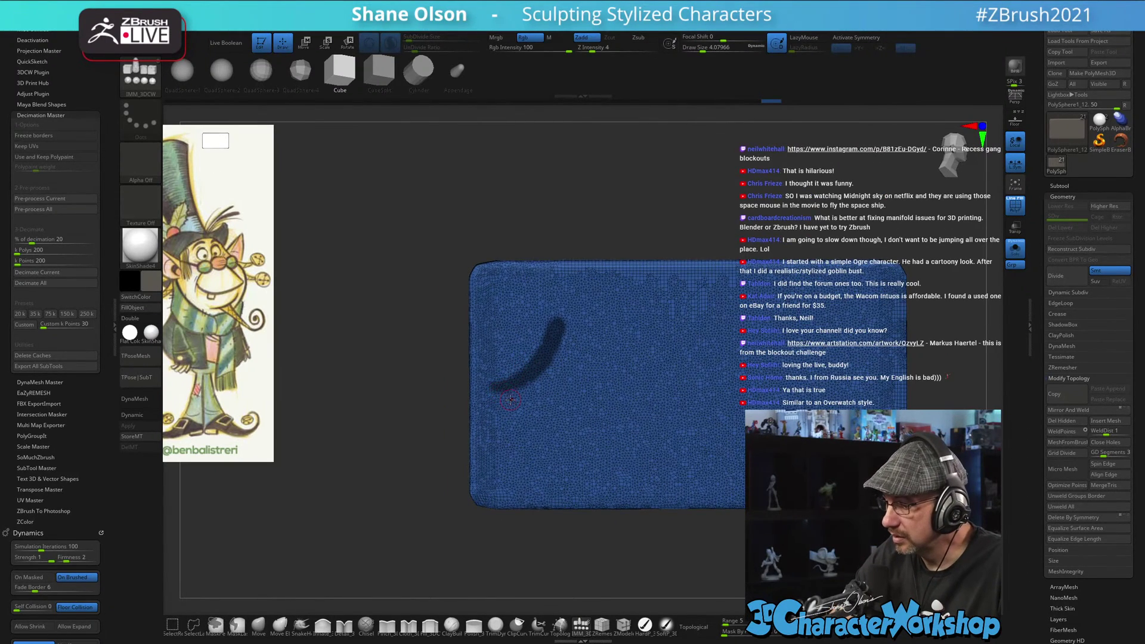
mouse_move(496, 386)
ctrl+mouse_down()
mouse_move(563, 326)
mouse_move(642, 314)
mouse_move(745, 351)
mouse_move(769, 374)
mouse_move(513, 404)
mouse_move(690, 414)
mouse_move(768, 370)
ctrl+mouse_up()
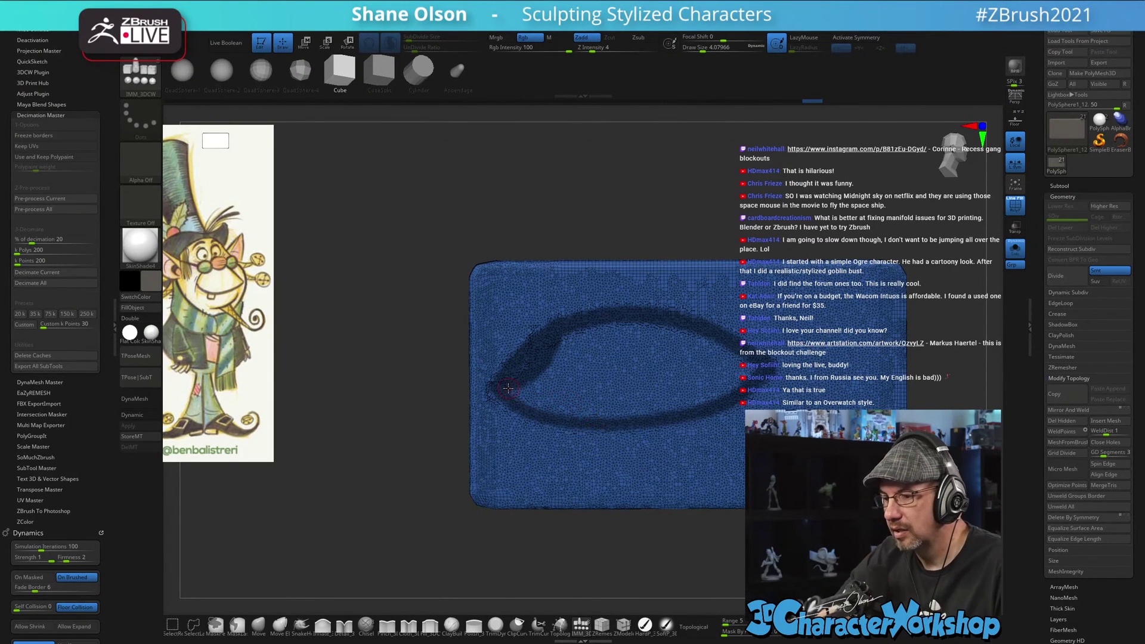
mouse_move(498, 391)
ctrl+mouse_down()
mouse_move(563, 431)
mouse_move(670, 434)
mouse_move(772, 394)
ctrl+mouse_up()
ctrl+drag(531, 378, 522, 393)
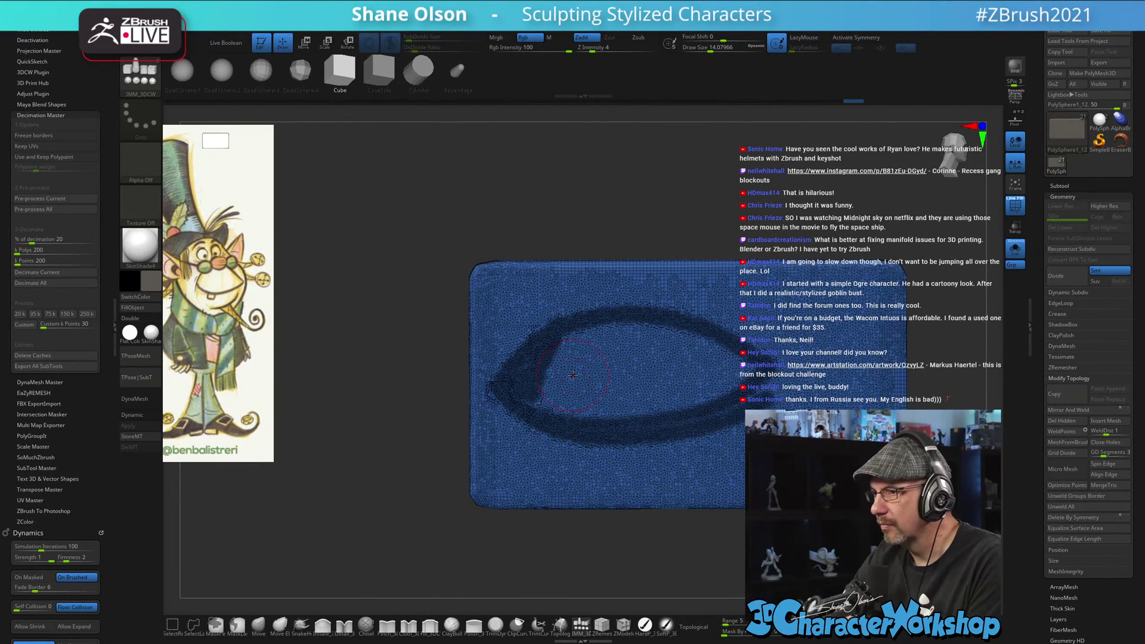
mouse_move(545, 396)
ctrl+mouse_down()
mouse_move(644, 388)
mouse_move(594, 360)
mouse_move(602, 325)
mouse_move(674, 382)
mouse_move(715, 400)
mouse_move(731, 389)
mouse_move(665, 350)
ctrl+mouse_up()
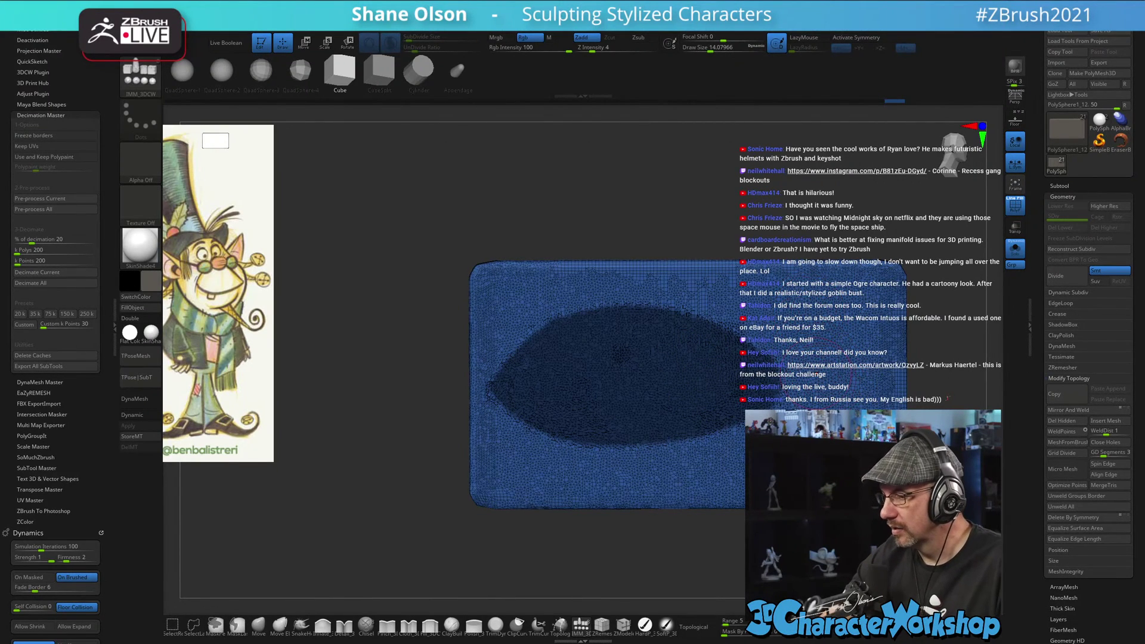
ctrl+alt+drag(812, 370, 814, 393)
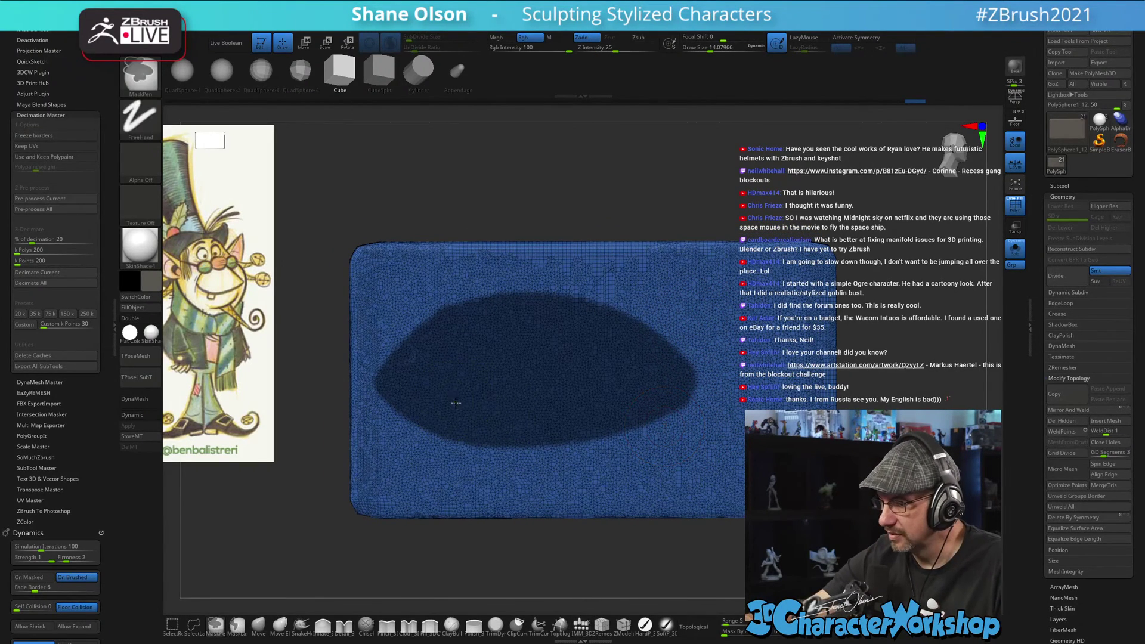
ctrl+drag(532, 414, 631, 402)
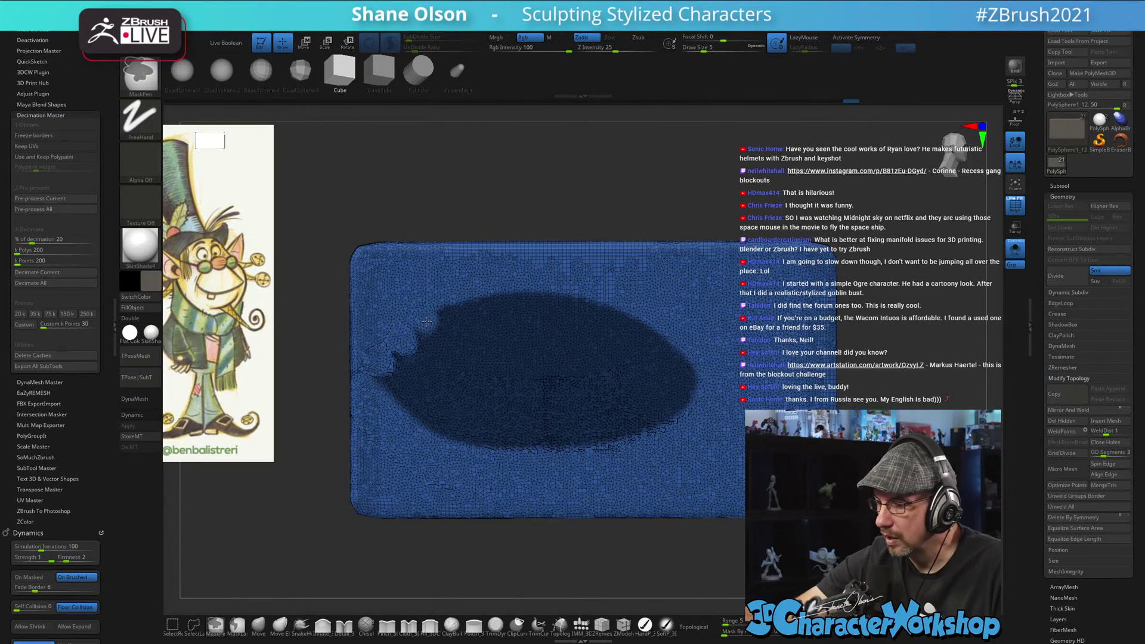
- Erase small scallops all around the leaf mask's edge with draw size 5 to shape spiky holly teeth
mouse_move(426, 320)
ctrl+mouse_down()
mouse_move(471, 294)
mouse_move(551, 294)
ctrl+mouse_up()
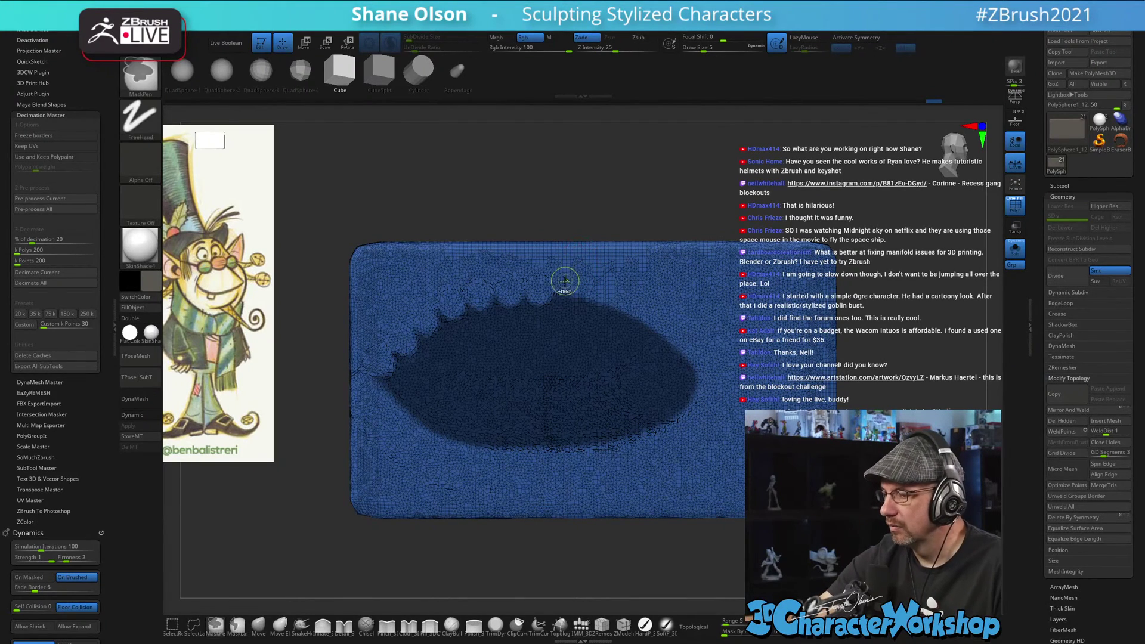
ctrl+alt+drag(569, 297, 618, 312)
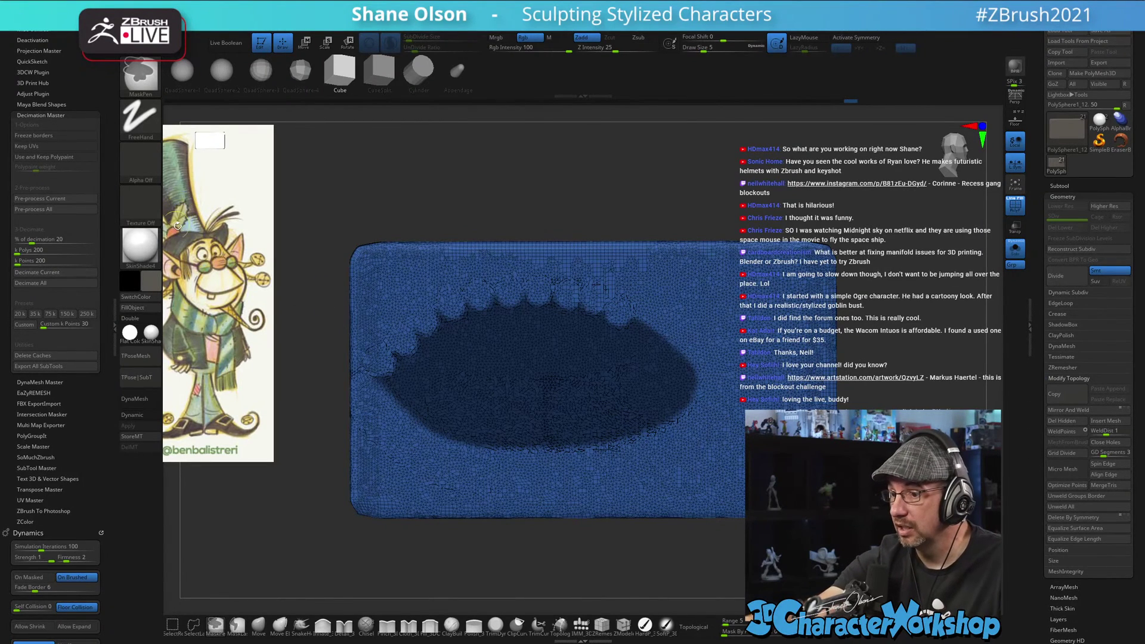
ctrl+alt+drag(648, 324, 670, 340)
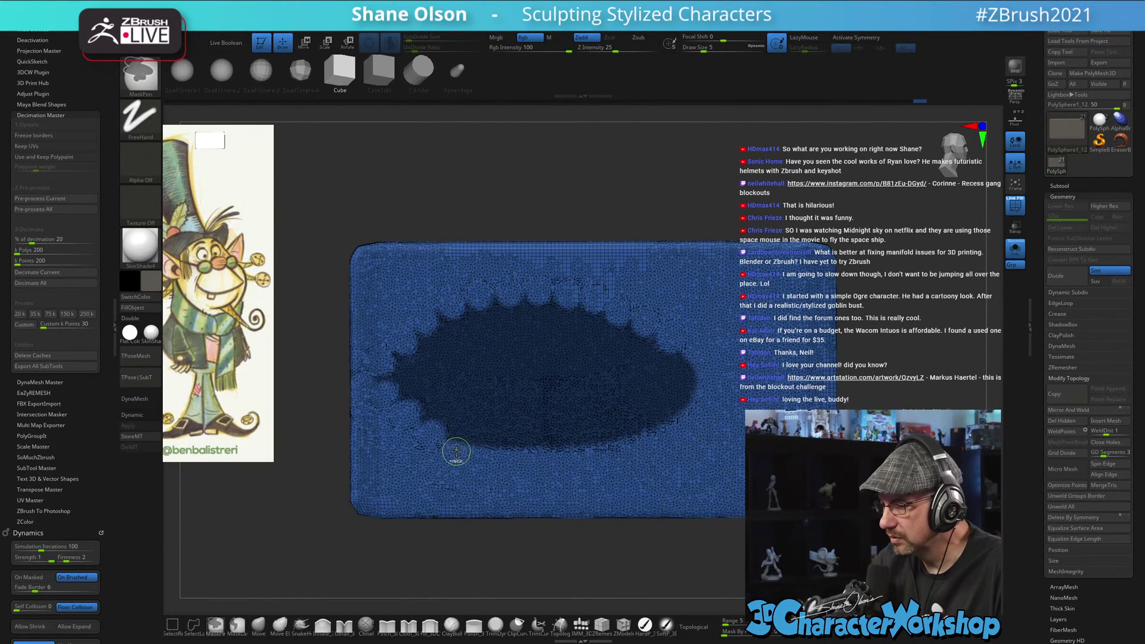
mouse_move(491, 455)
ctrl+alt+mouse_down()
mouse_move(606, 447)
mouse_move(687, 411)
ctrl+alt+mouse_up()
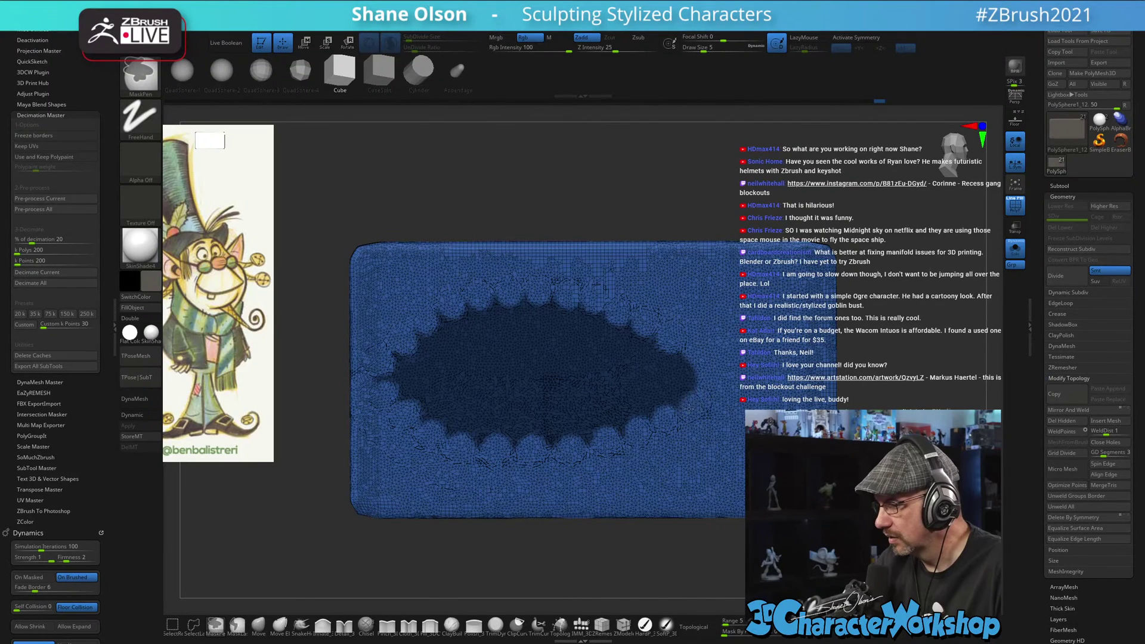
ctrl+alt+drag(704, 365, 691, 363)
mouse_move(713, 357)
alt+right_down()
mouse_move(727, 417)
mouse_move(835, 426)
mouse_move(732, 430)
mouse_move(723, 395)
mouse_move(719, 405)
alt+right_up()
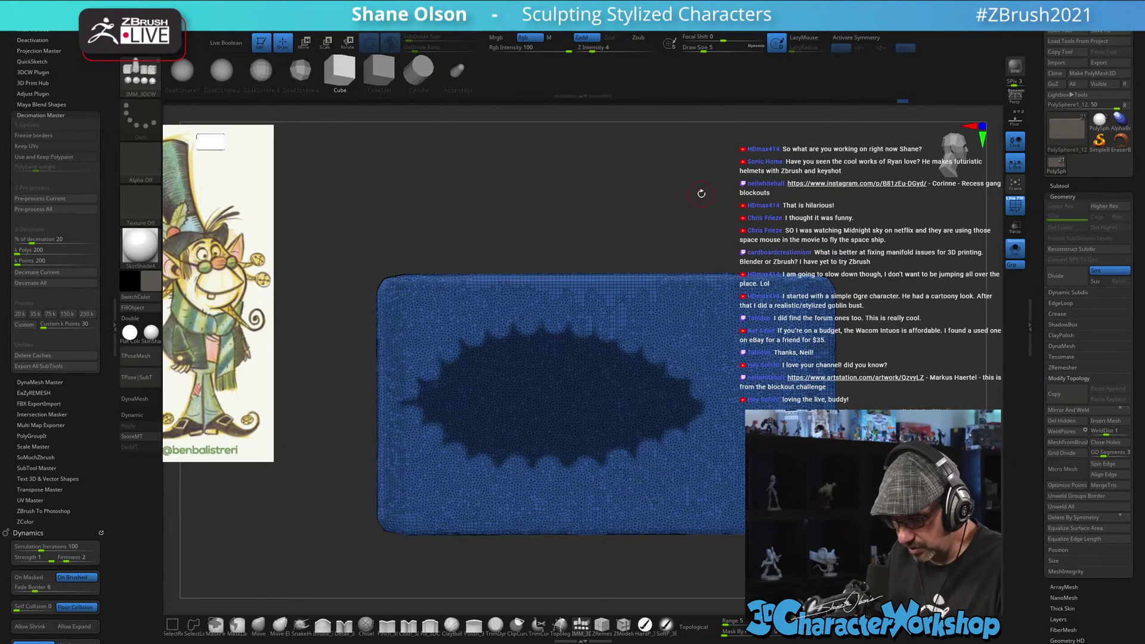
alt+right_drag(549, 201, 546, 241)
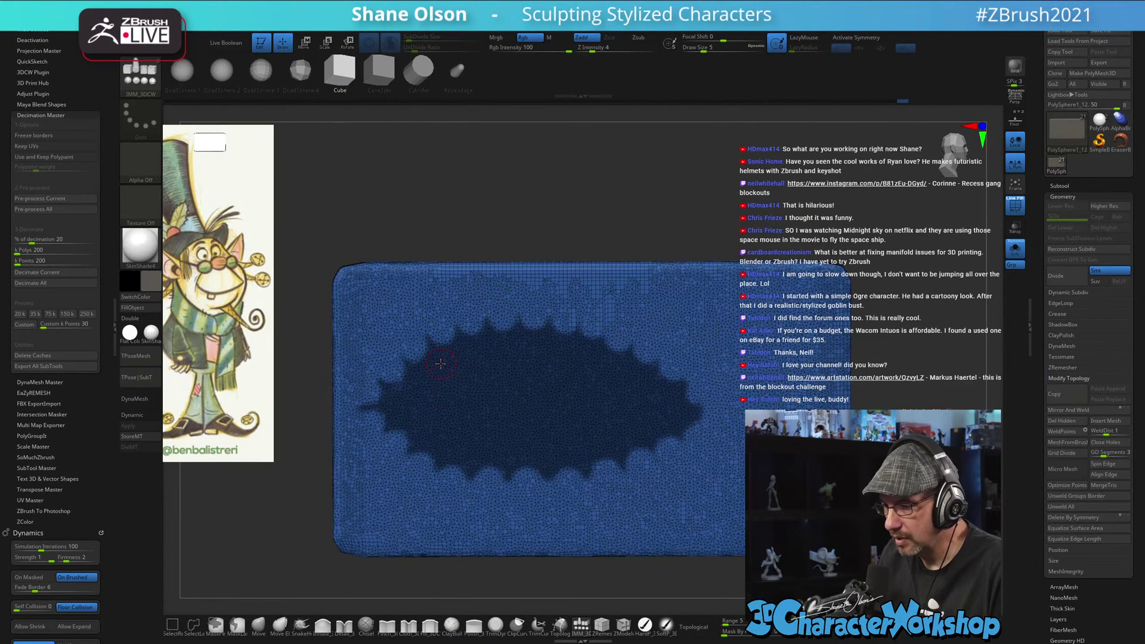
- Set the draw size to 4 and touch up the mask around the leaf's left tip
key(bracketleft)
key(bracketleft)
key(bracketleft)
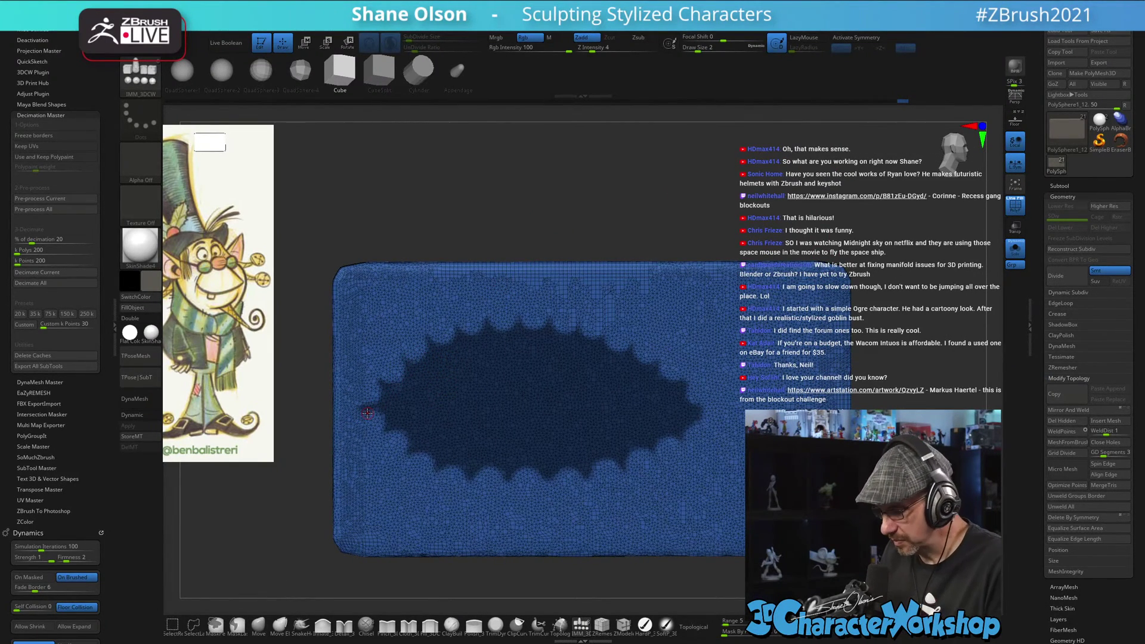
key(ctrl)
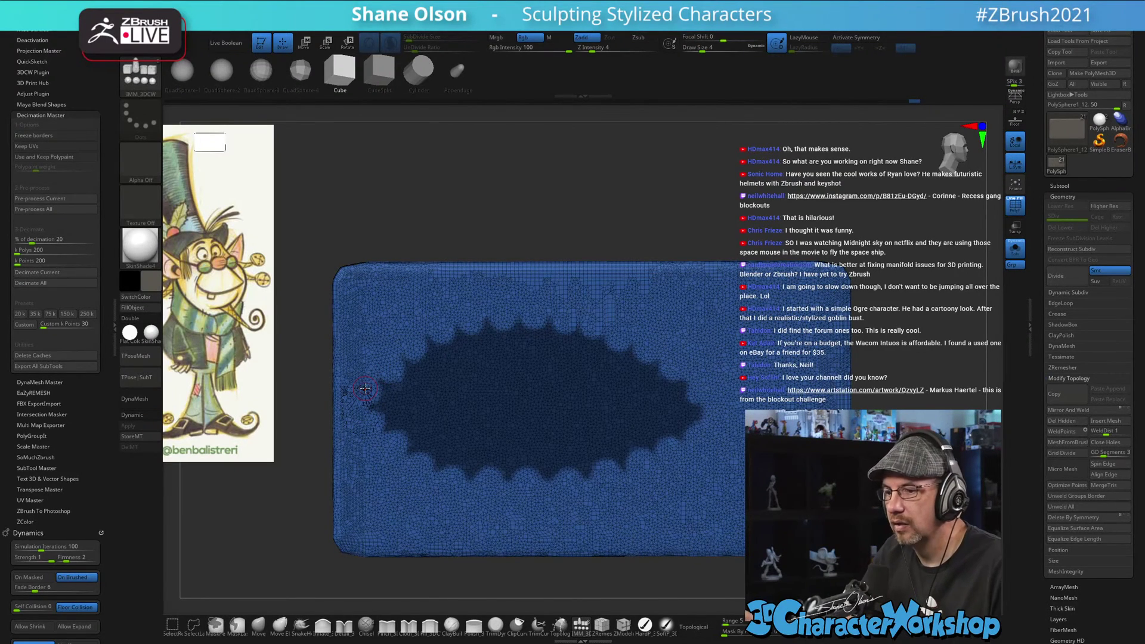
alt+right_drag(567, 354, 596, 342)
key(ctrl)
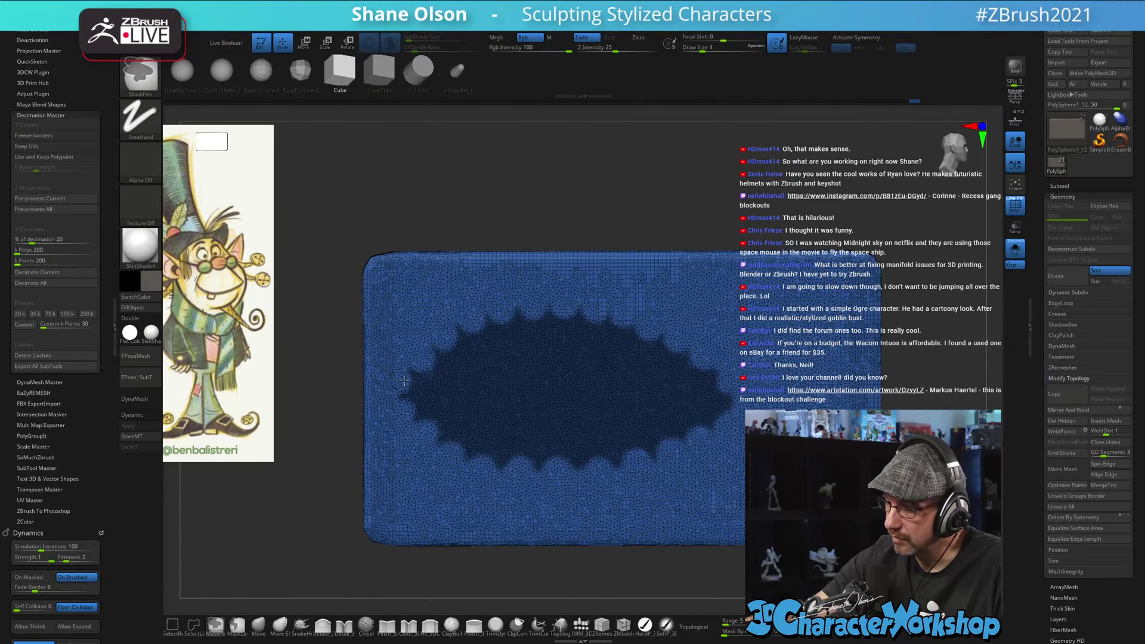
mouse_move(404, 380)
ctrl+mouse_down()
mouse_move(395, 361)
mouse_move(417, 327)
ctrl+mouse_up()
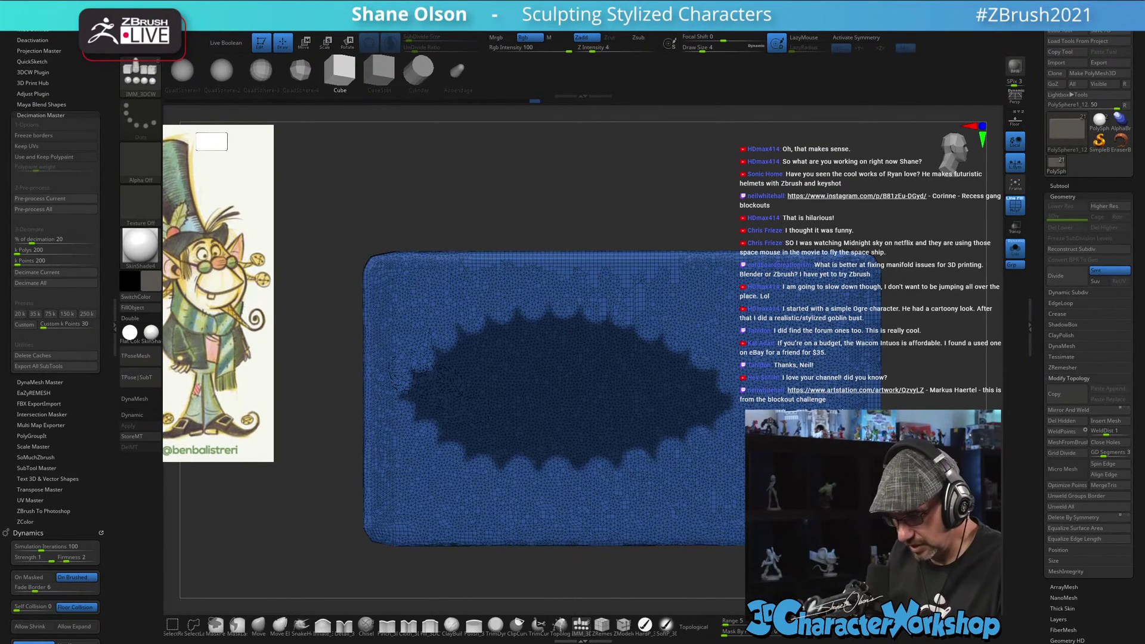
- Apply Edgeloop Masked Border to give the masked leaf its own polygroup, and clear the mask
key(space)
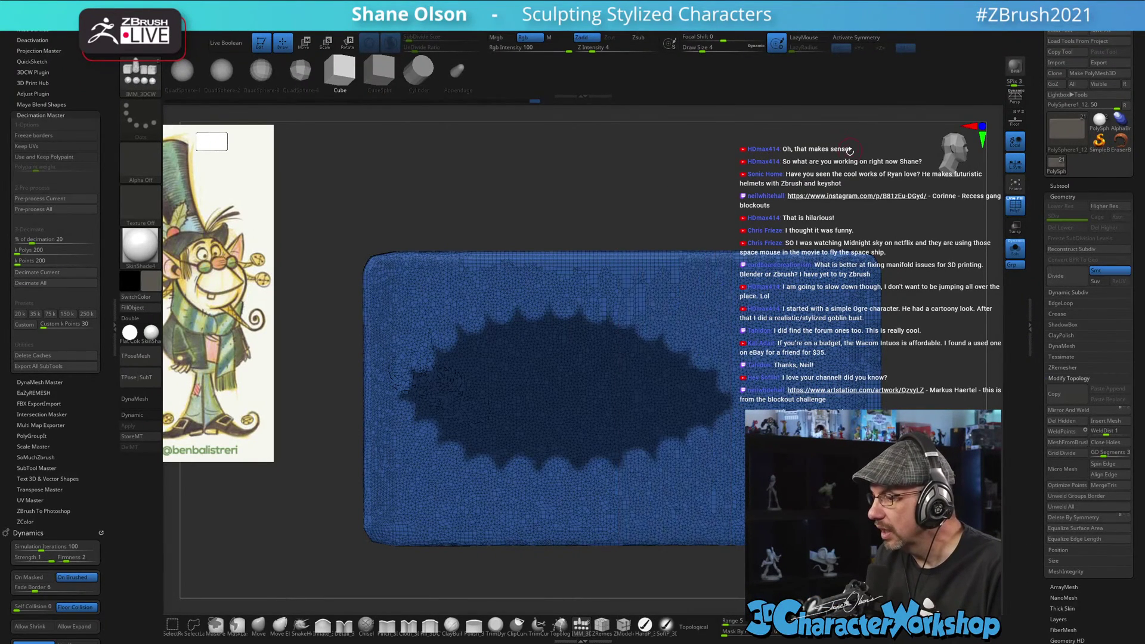
mouse_move(834, 166)
mouse_down()
mouse_move(685, 171)
mouse_move(849, 173)
mouse_up()
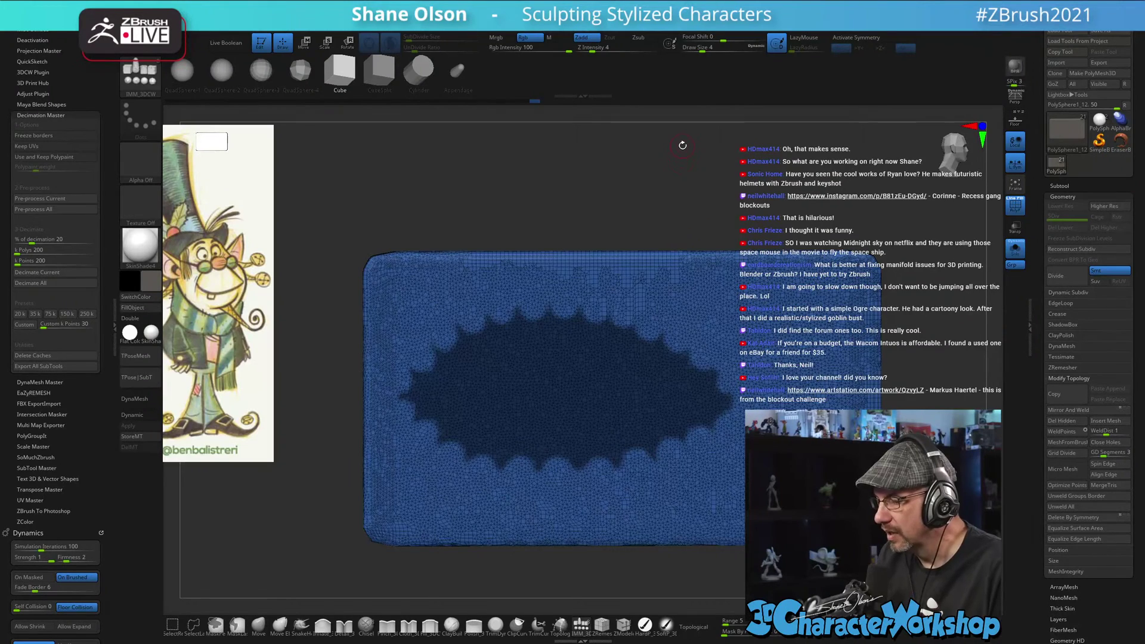
key(space)
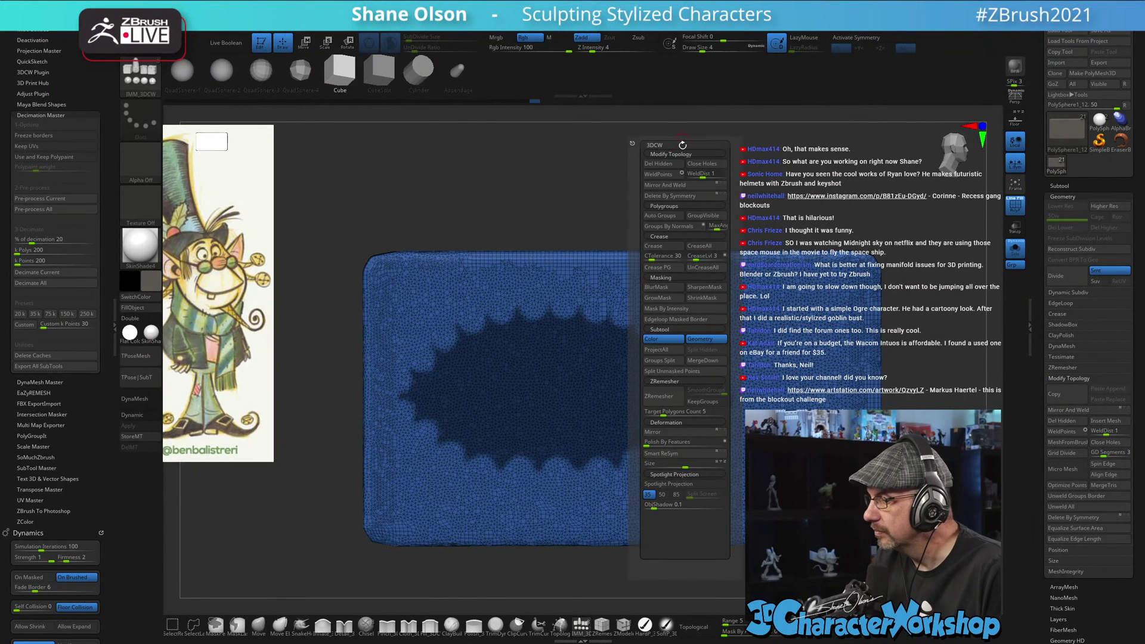
click(675, 321)
ctrl+click(691, 230)
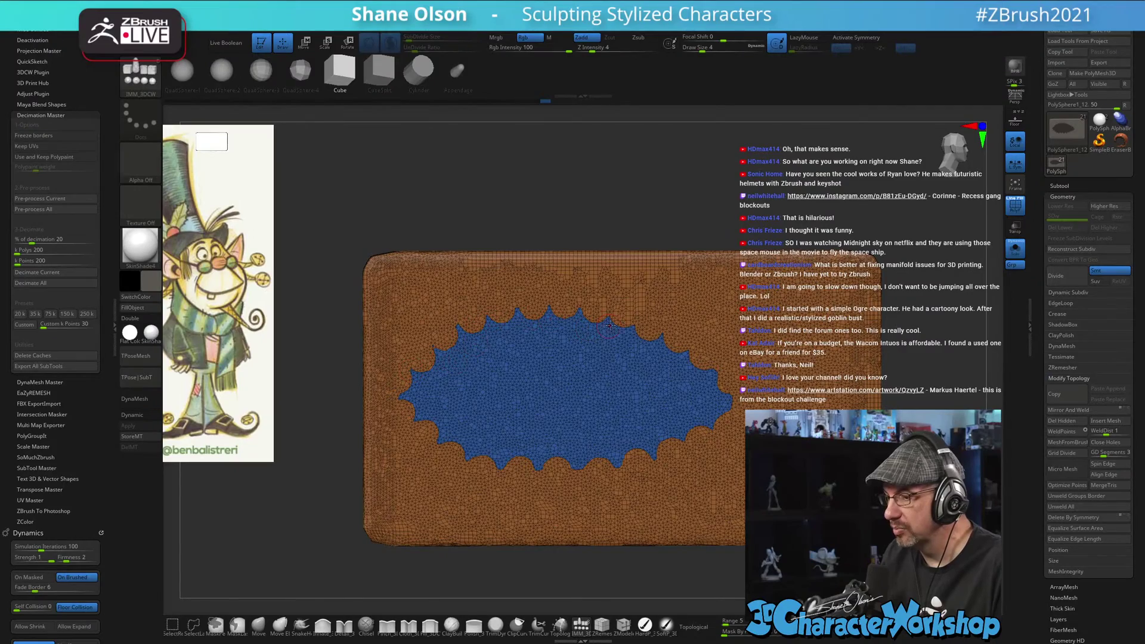
- Smooth the slab and the leaf's polygroup border with Polish By Features at about 13
alt+drag(545, 165, 574, 171)
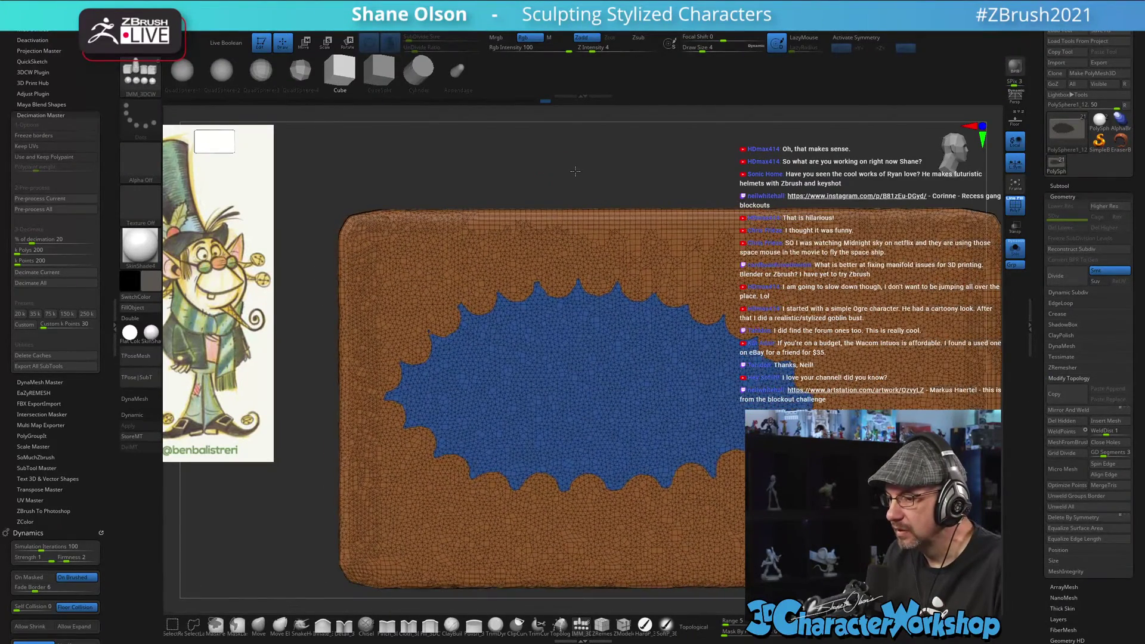
key(3)
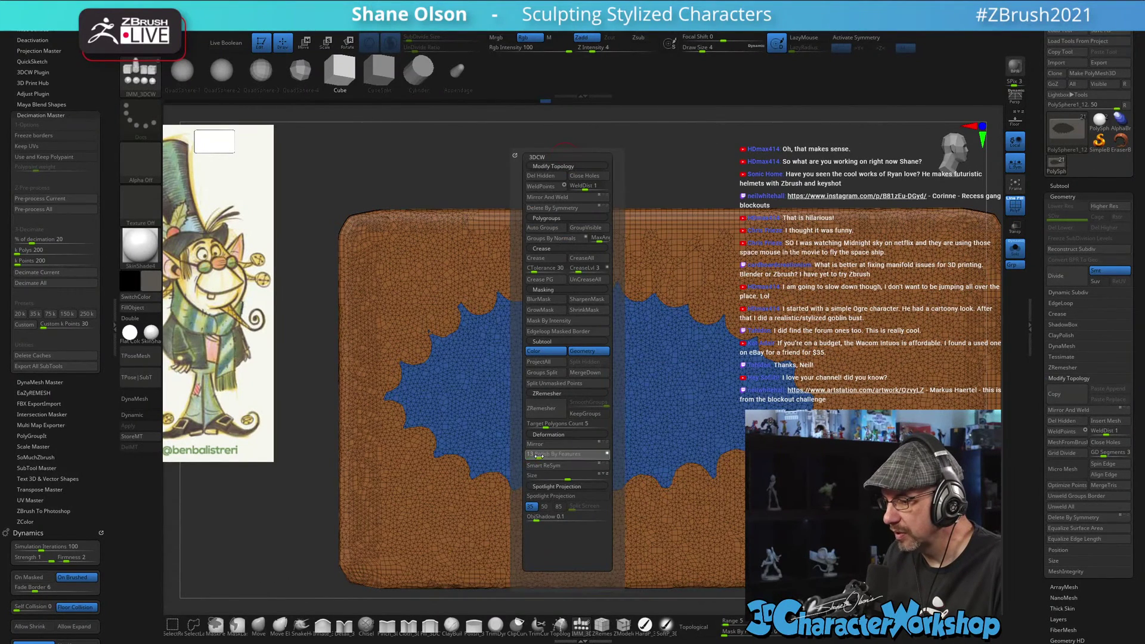
drag(538, 456, 540, 455)
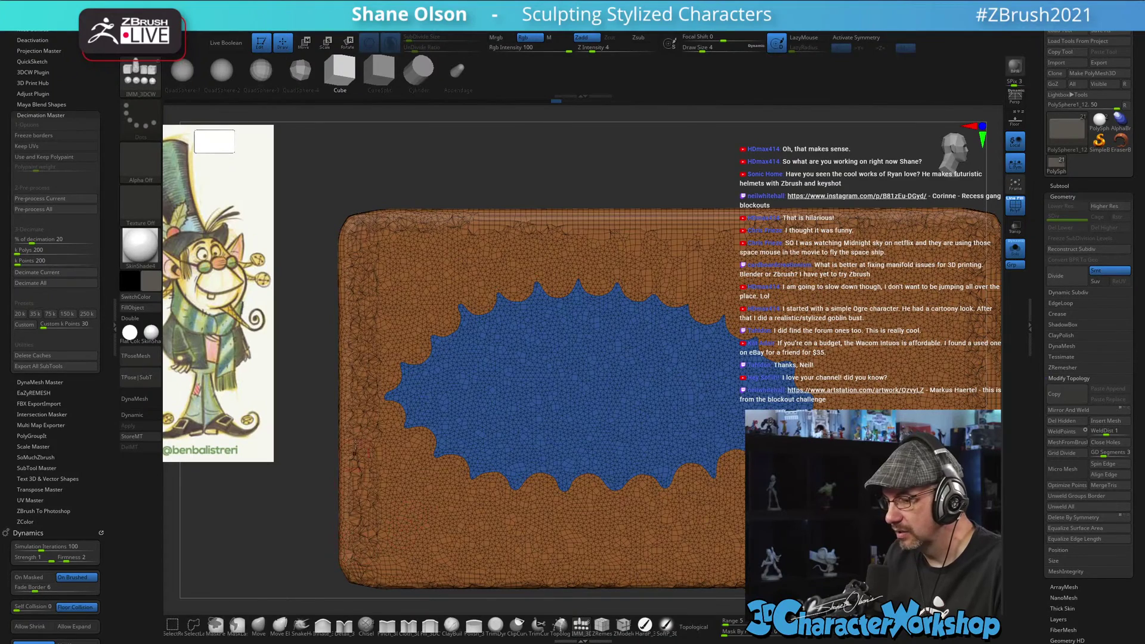
drag(543, 172, 609, 170)
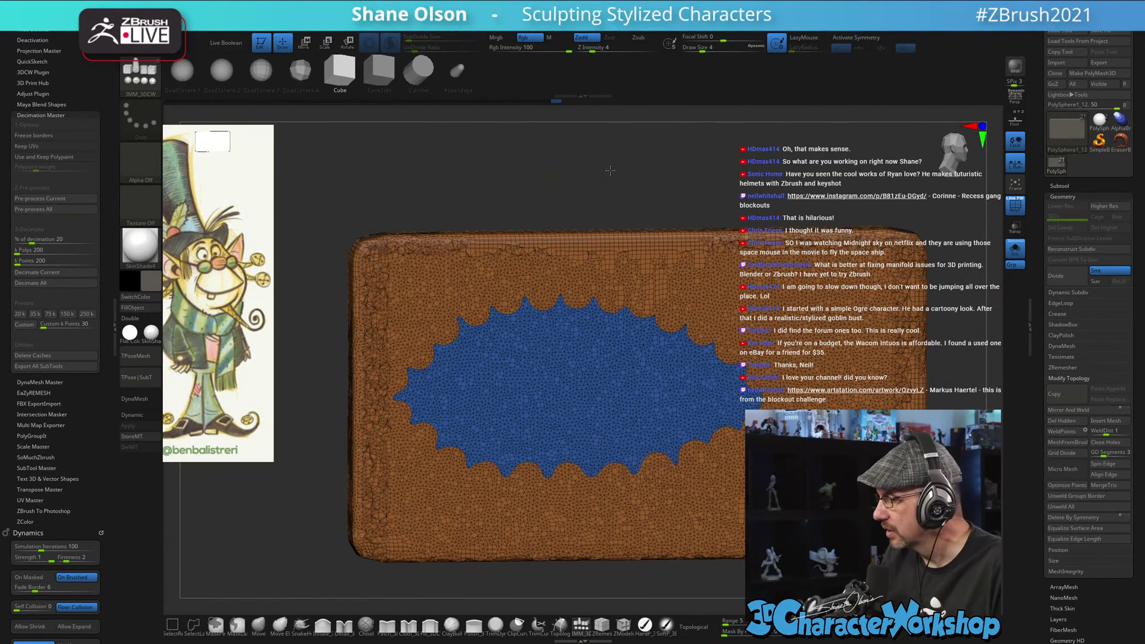
- Isolate the leaf polygroup and delete the hidden remainder of the slab
ctrl+shift+click(611, 373)
drag(723, 211, 756, 199)
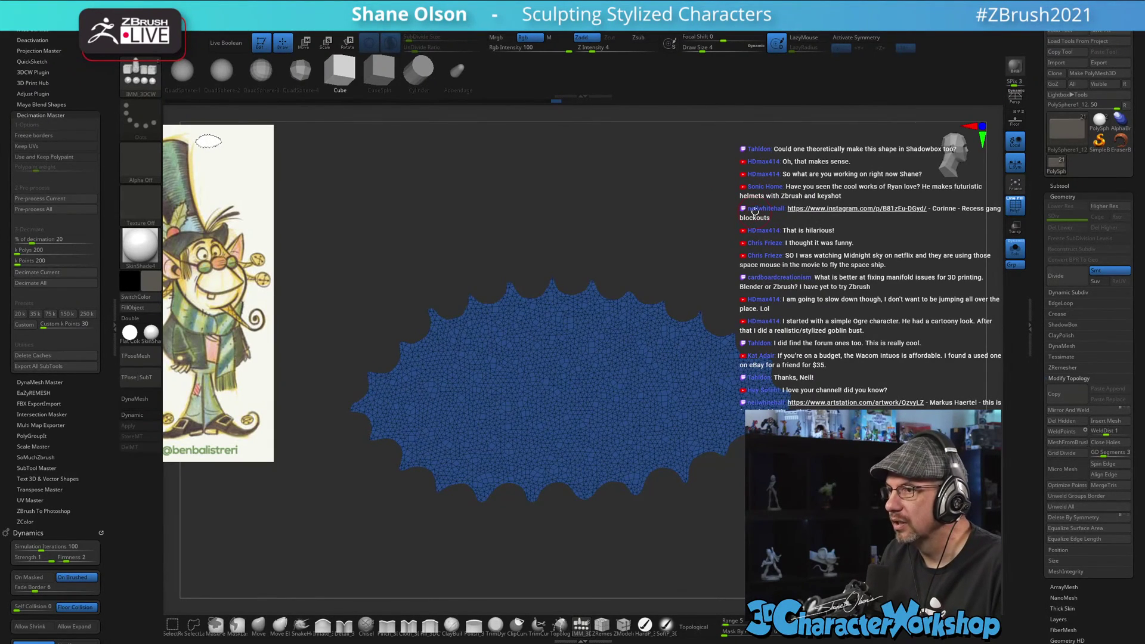
drag(753, 210, 752, 209)
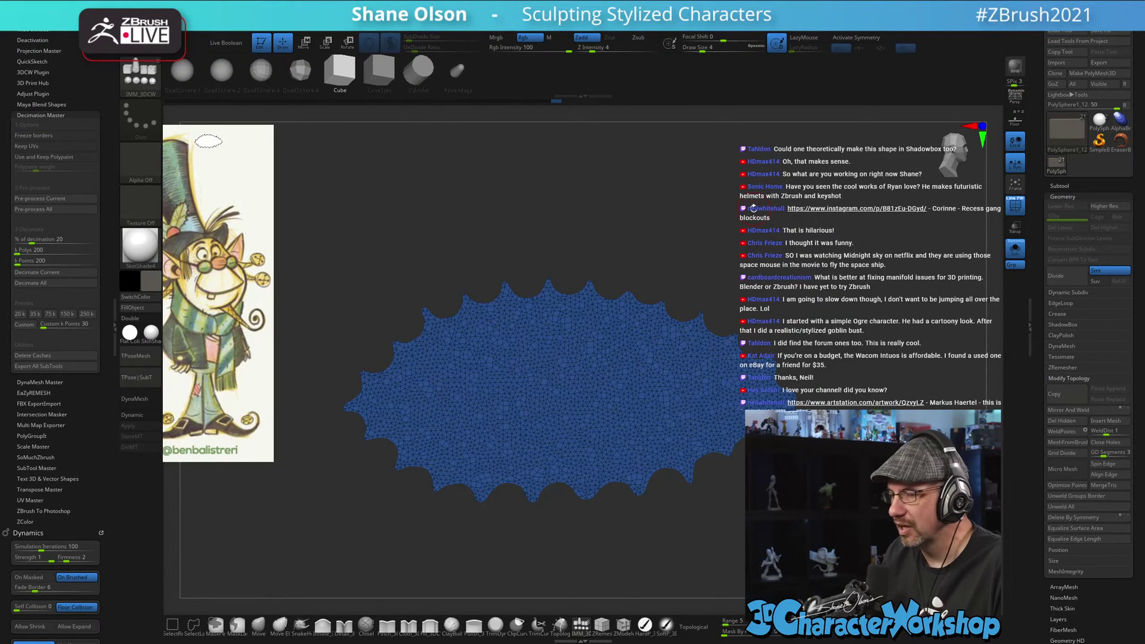
key(space)
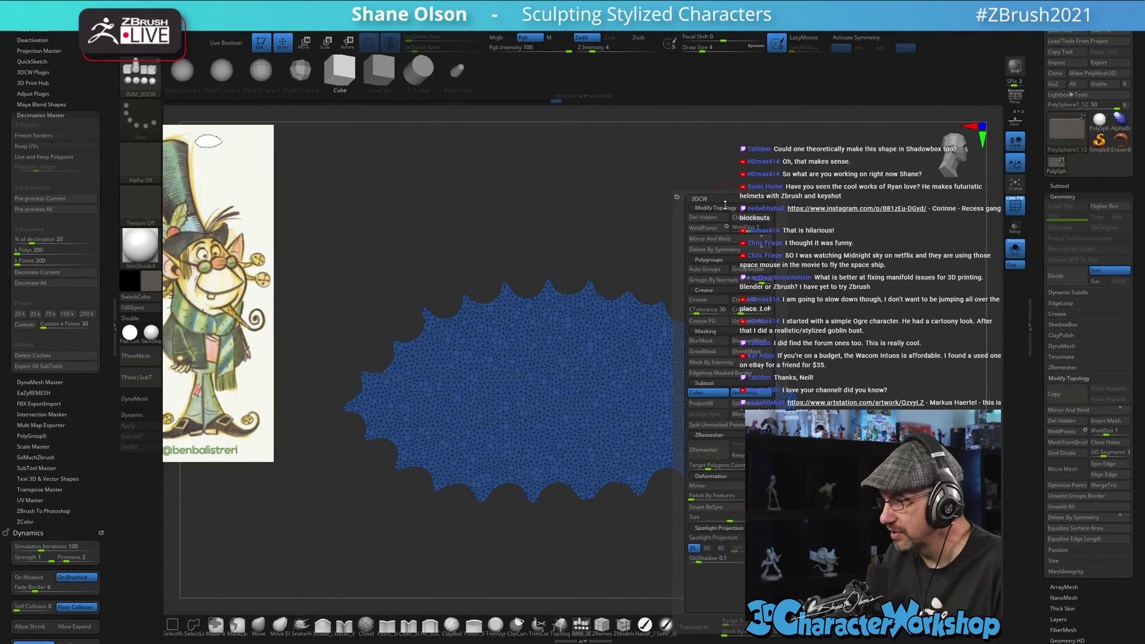
click(705, 218)
drag(731, 227, 705, 241)
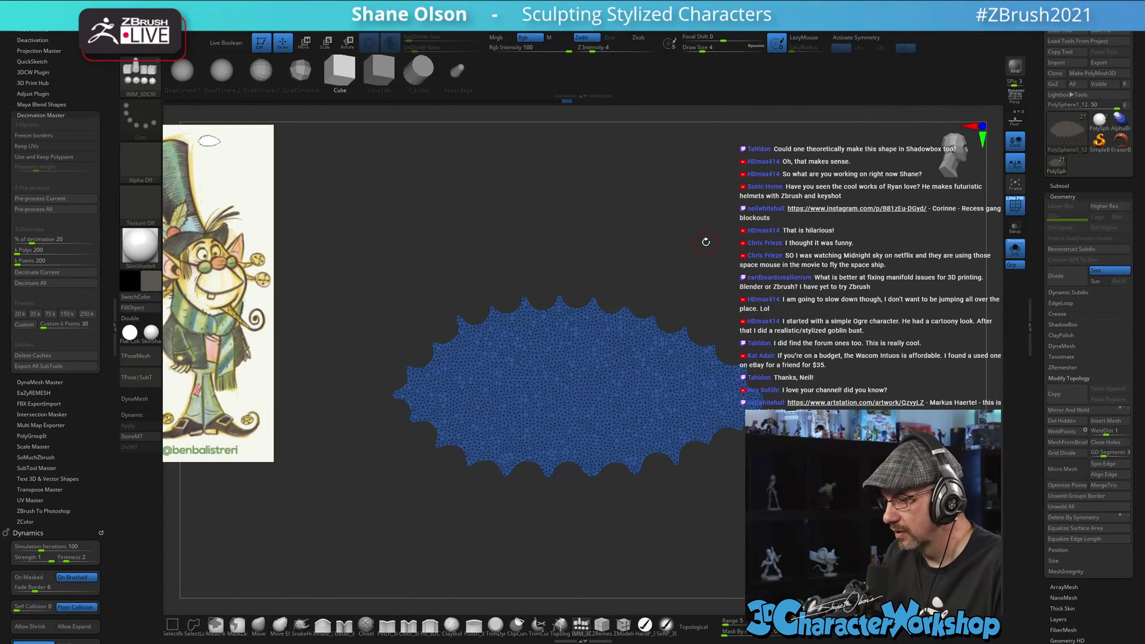
key(e)
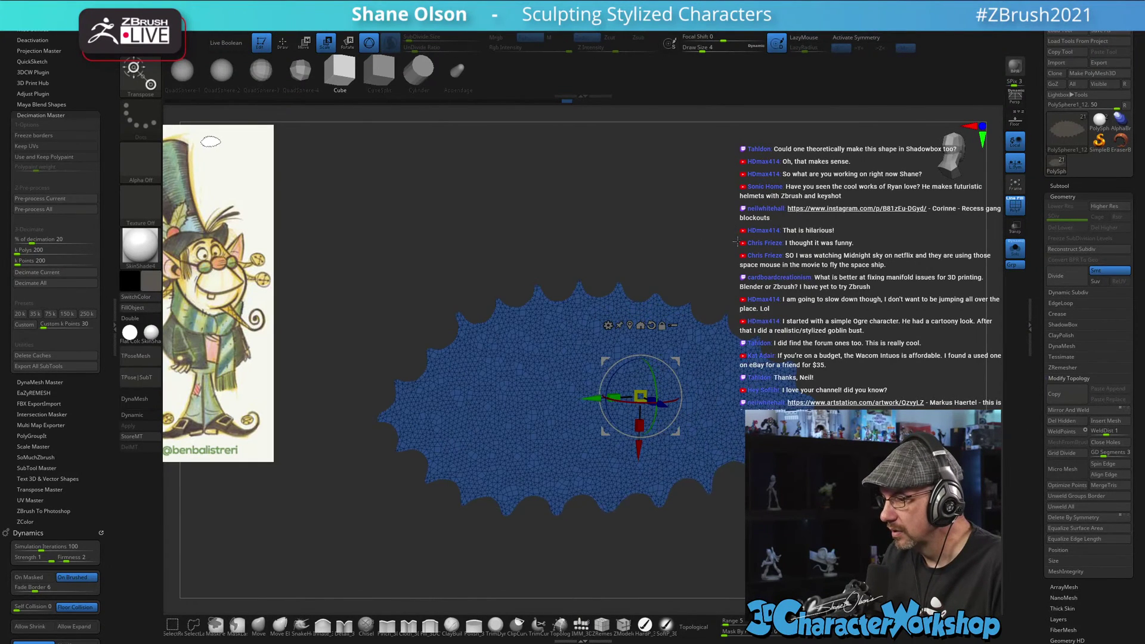
key(q)
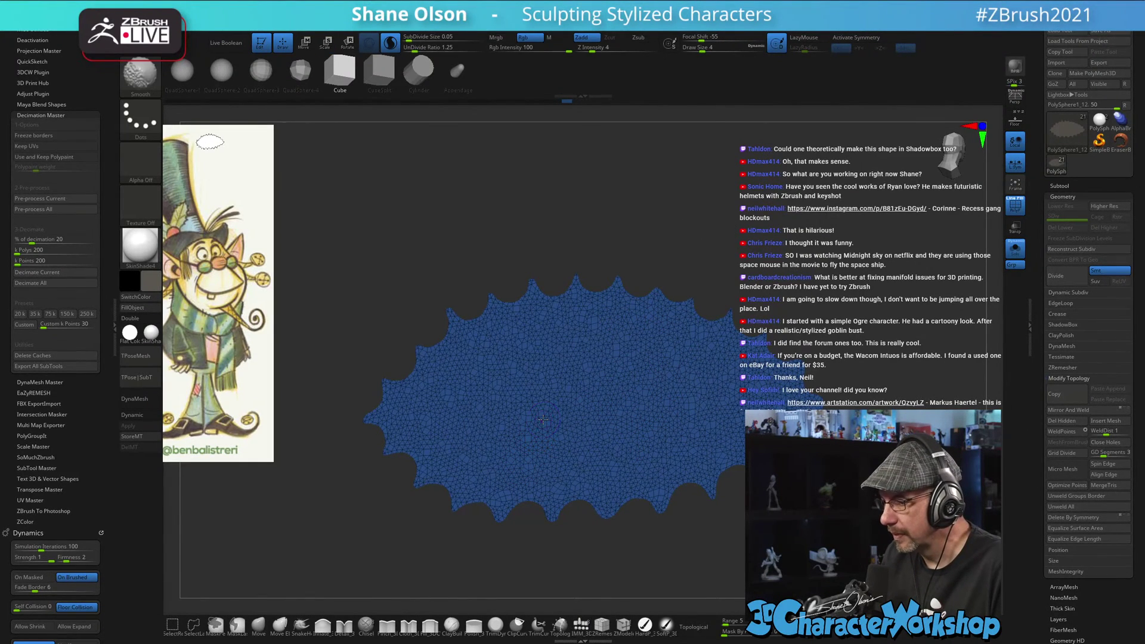
drag(678, 247, 698, 237)
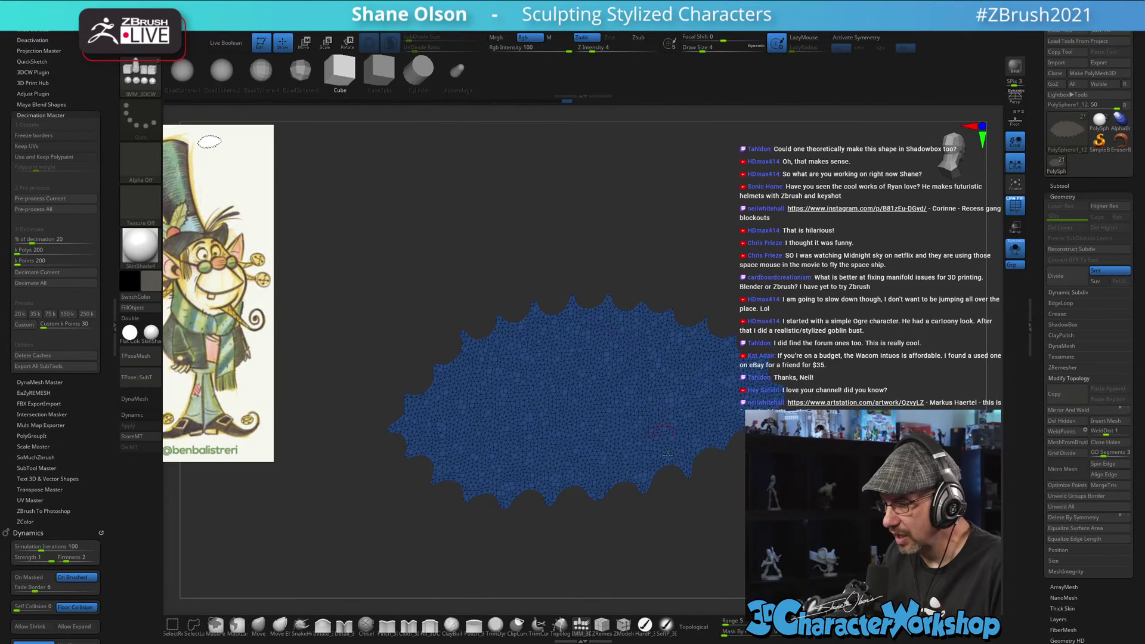
right_drag(667, 455, 612, 431)
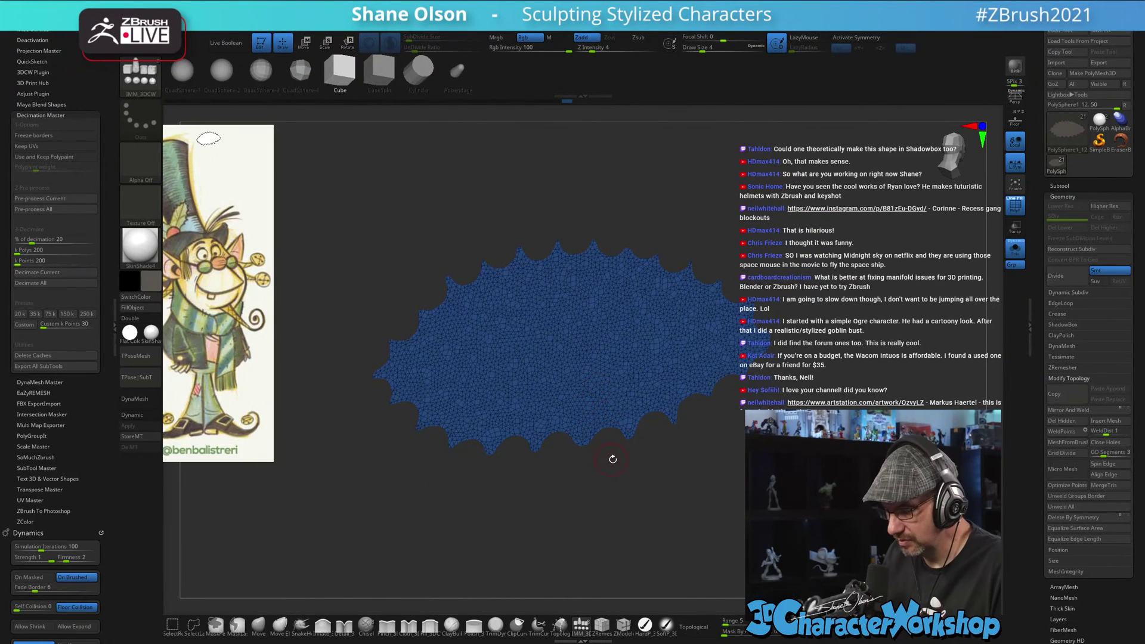
mouse_move(641, 449)
mouse_down()
mouse_move(647, 459)
mouse_move(642, 447)
mouse_up()
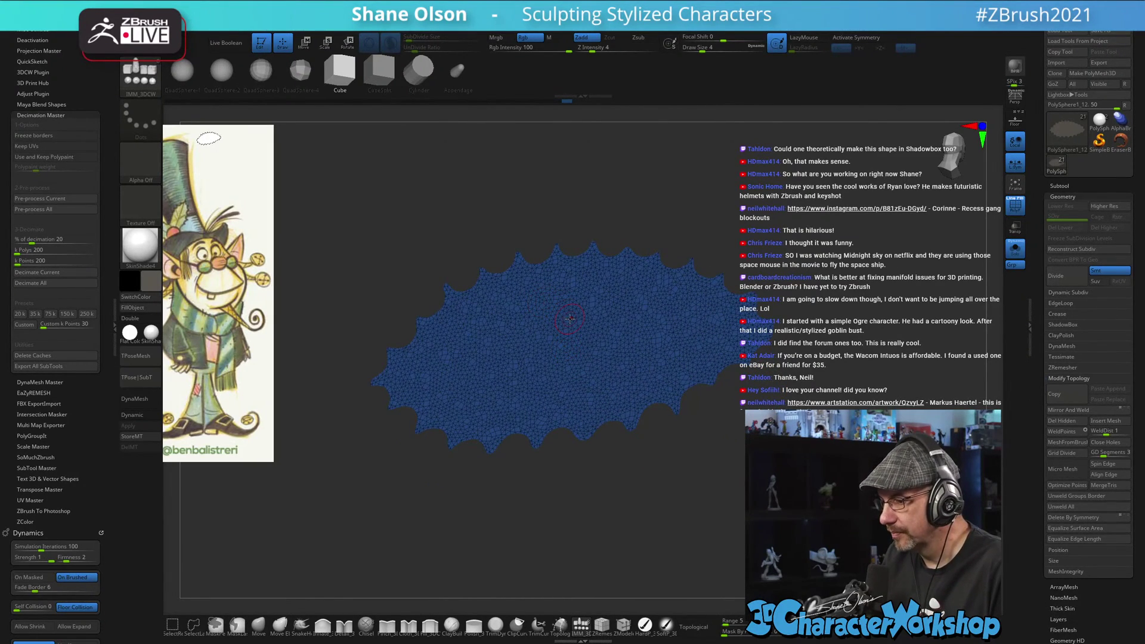
key(w)
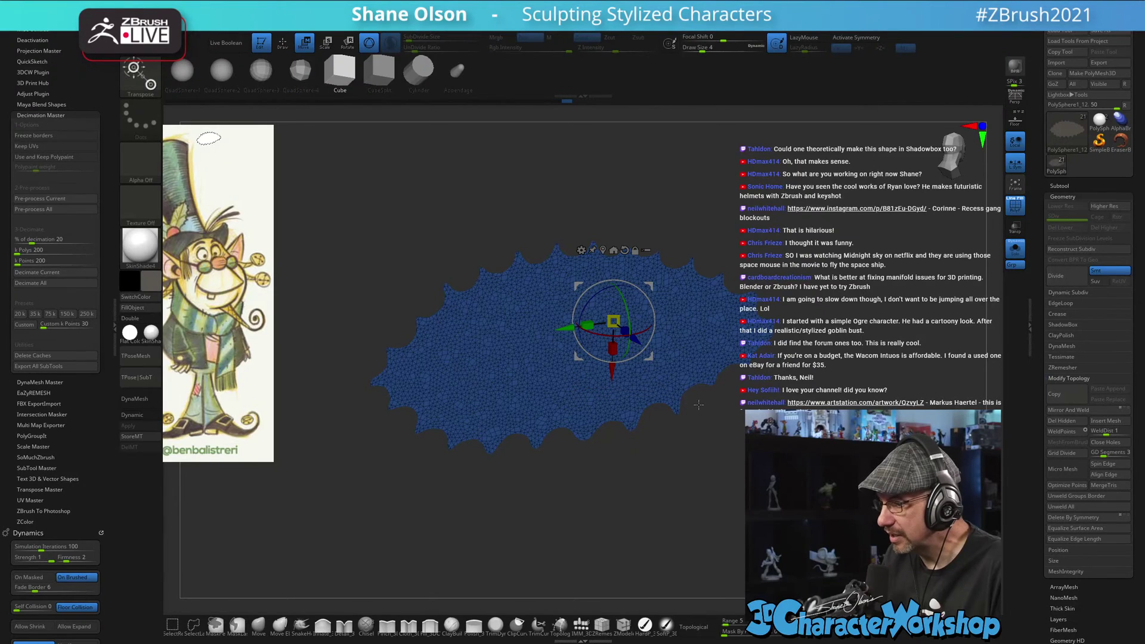
key(q)
ctrl+right_drag(483, 319, 591, 409)
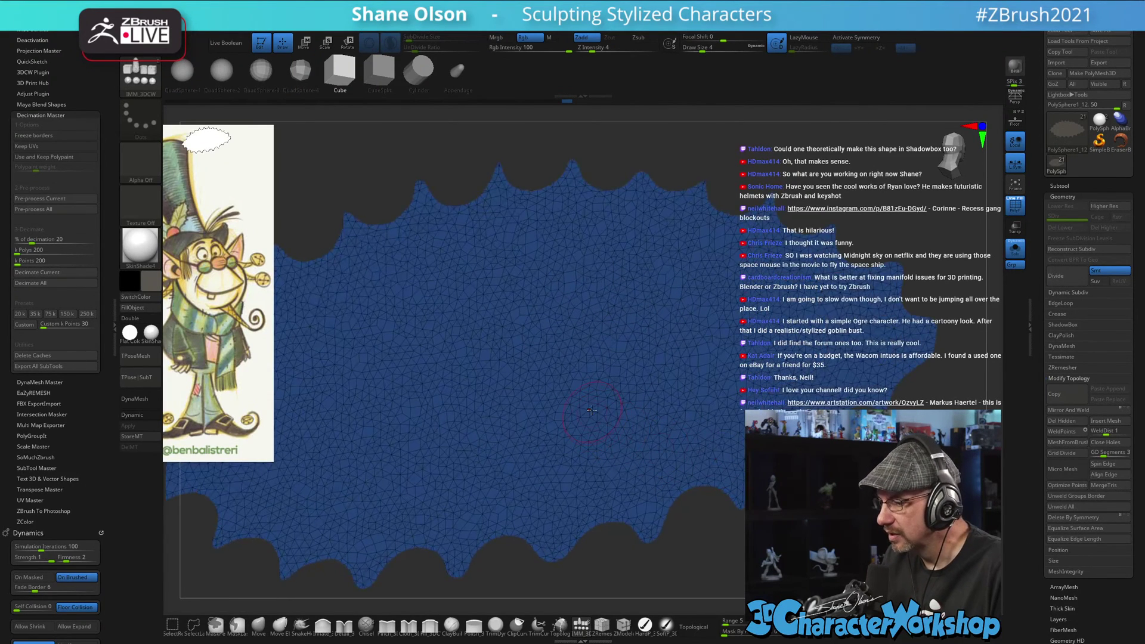
- Extrude the flat leaf's polygroup with the ZModeler brush to give it thickness
click(623, 624)
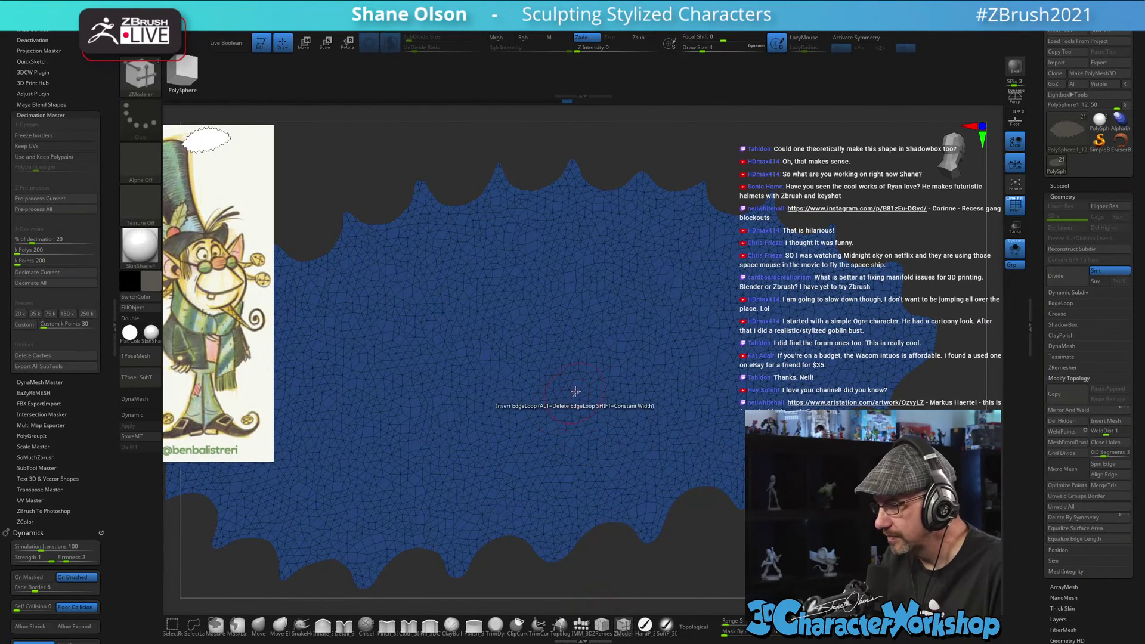
key(space)
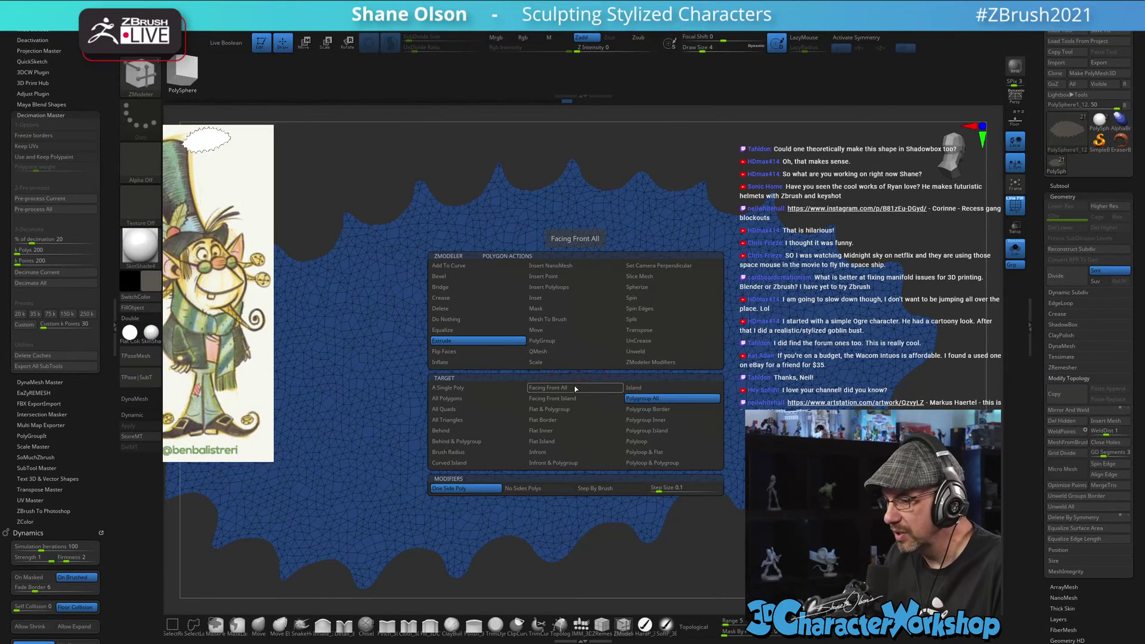
click(575, 388)
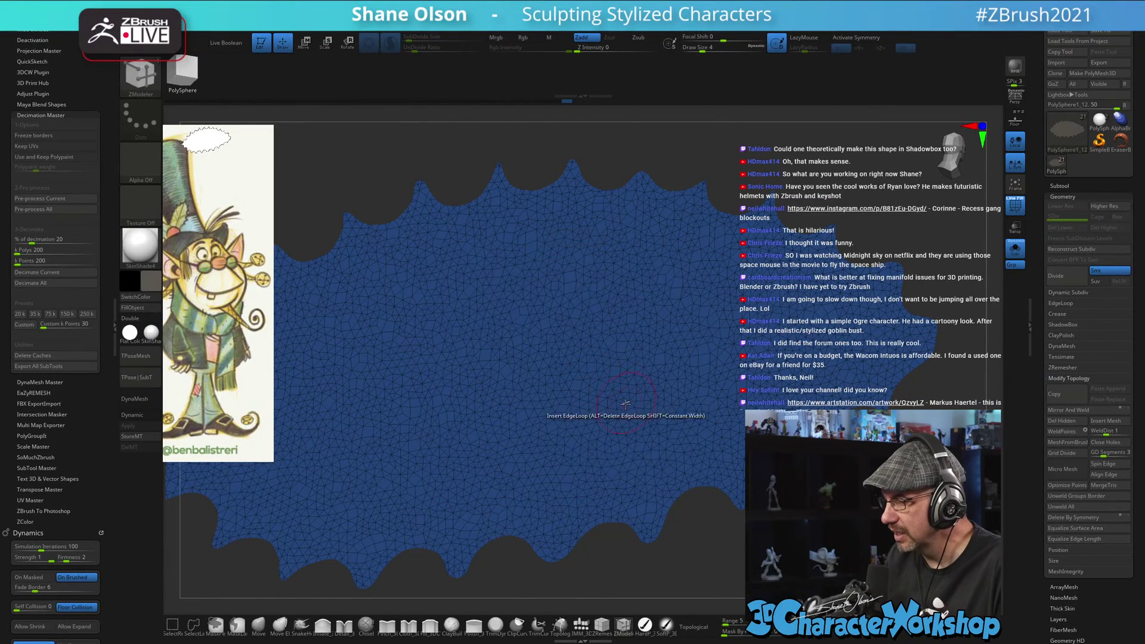
click(582, 390)
drag(582, 389, 613, 421)
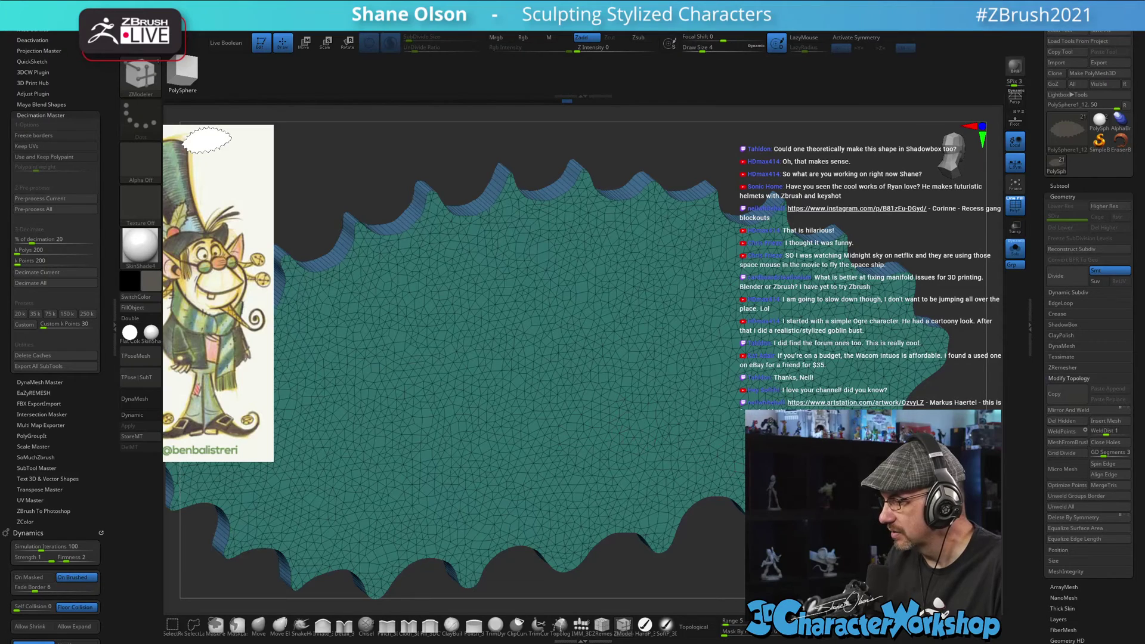
mouse_move(572, 507)
ctrl+right_down()
mouse_move(561, 381)
mouse_move(569, 364)
mouse_move(566, 418)
mouse_move(614, 417)
mouse_move(578, 411)
mouse_move(638, 465)
mouse_move(680, 458)
mouse_move(682, 431)
ctrl+right_up()
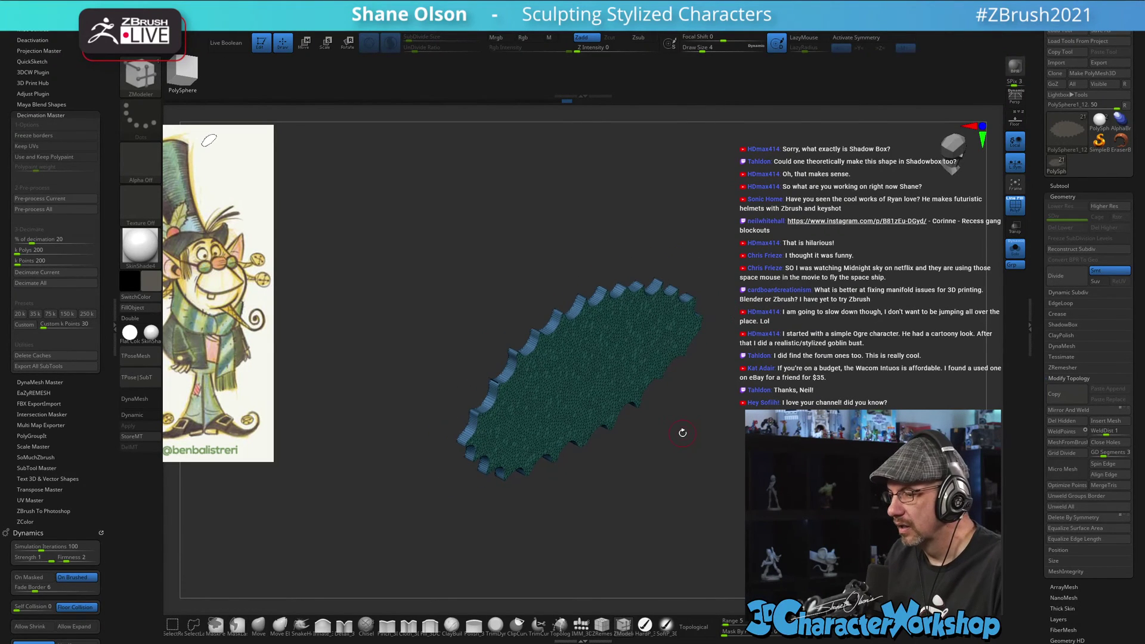
- Set the draw size to about 18 and smooth the leaf's rim with the Smooth brush
key(s)
drag(682, 433, 690, 433)
right_drag(724, 419, 681, 418)
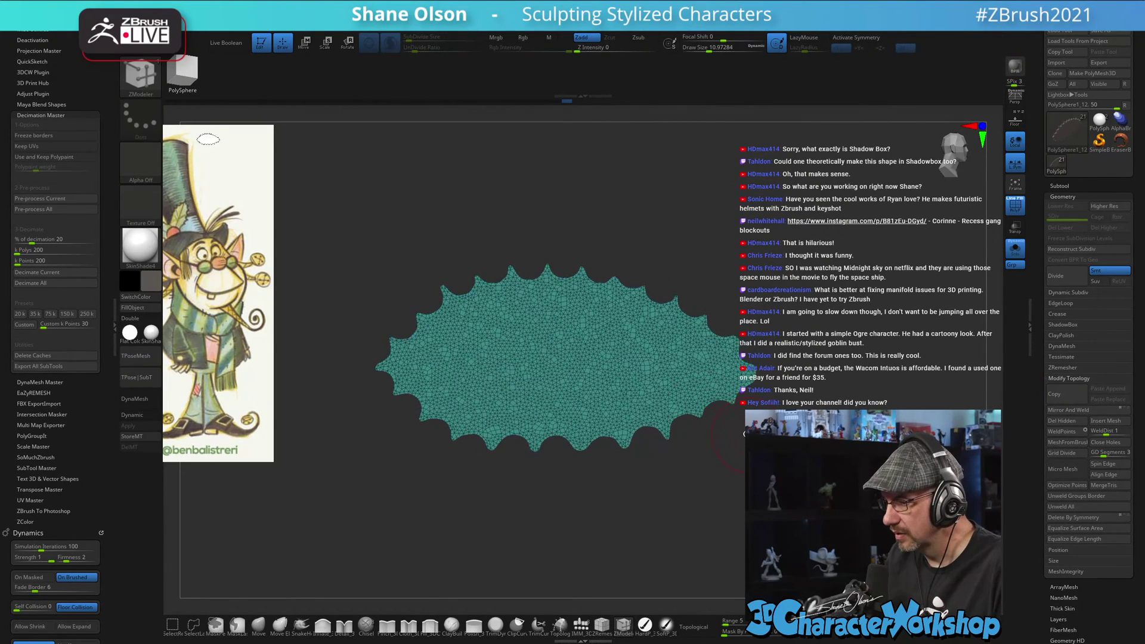
ctrl+right_drag(739, 443, 739, 460)
key(s)
drag(740, 461, 740, 461)
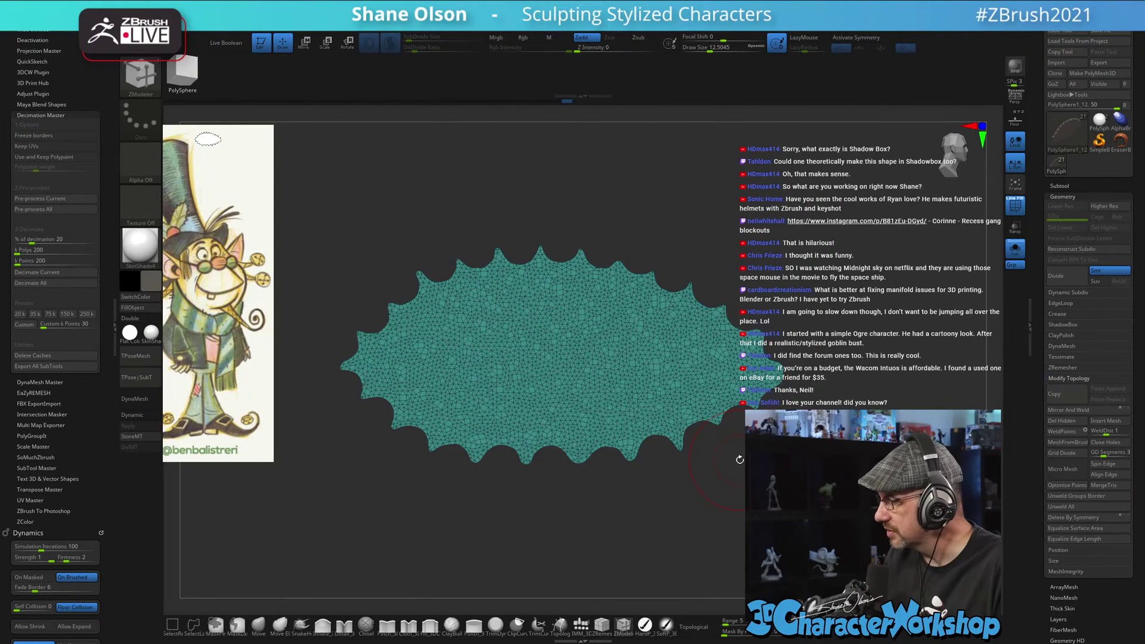
right_drag(741, 460, 762, 456)
key(s)
drag(724, 209, 727, 208)
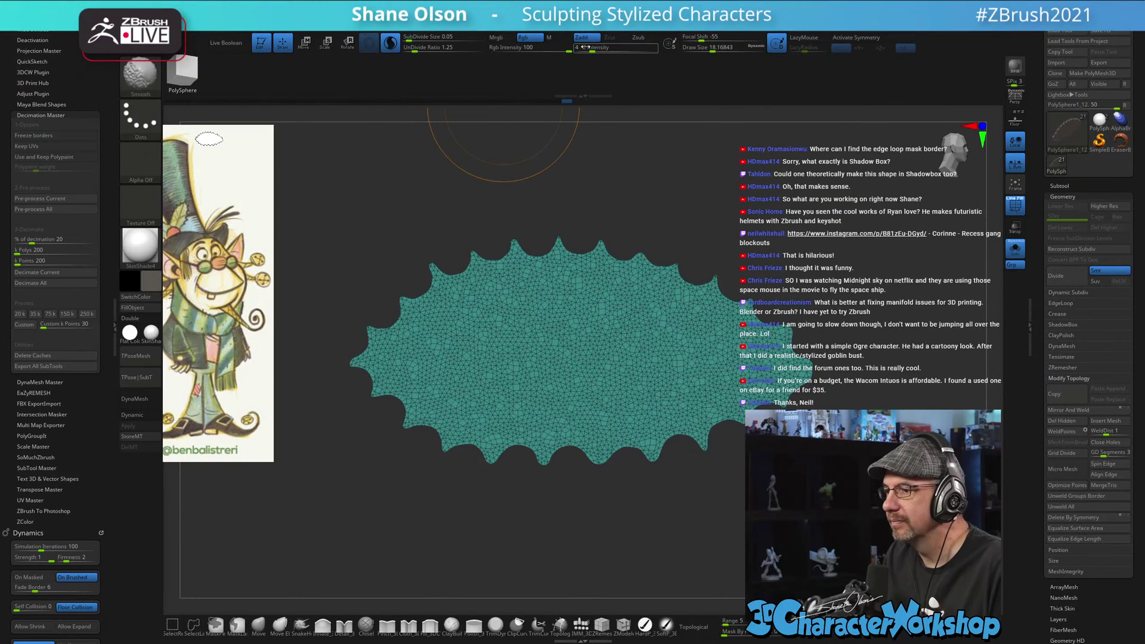
mouse_move(391, 353)
shift+mouse_down()
mouse_move(438, 289)
mouse_move(611, 260)
mouse_move(765, 407)
mouse_move(397, 417)
shift+mouse_up()
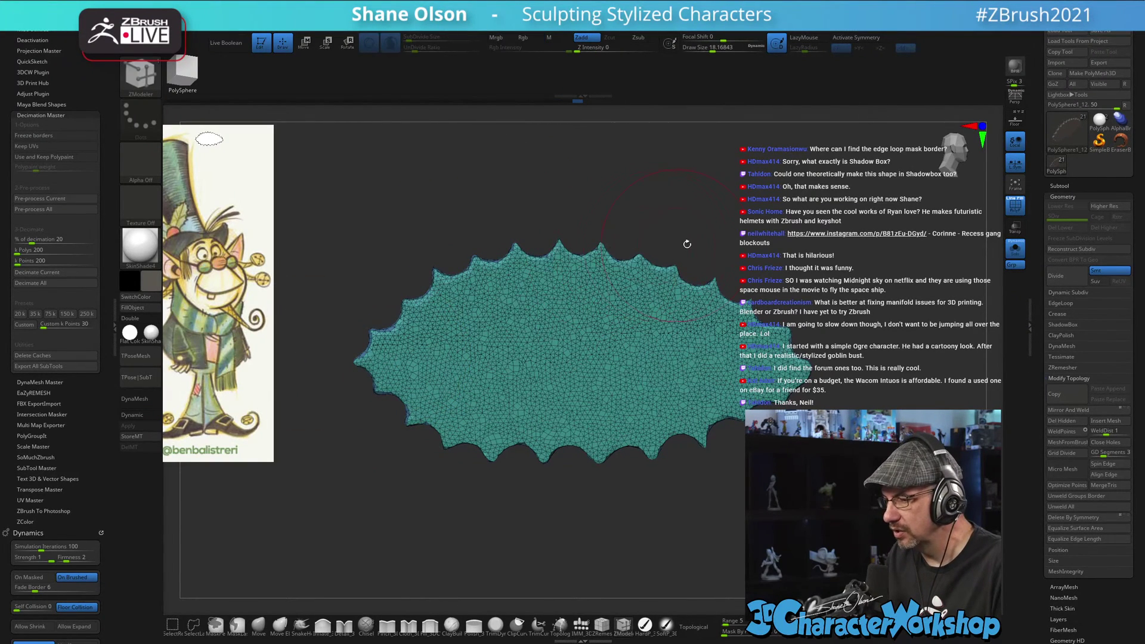
mouse_move(686, 243)
mouse_down()
mouse_move(773, 271)
mouse_move(628, 236)
mouse_up()
mouse_move(709, 237)
mouse_down()
mouse_move(779, 339)
mouse_move(697, 367)
mouse_move(683, 413)
mouse_move(729, 424)
mouse_up()
alt+drag(711, 471, 659, 503)
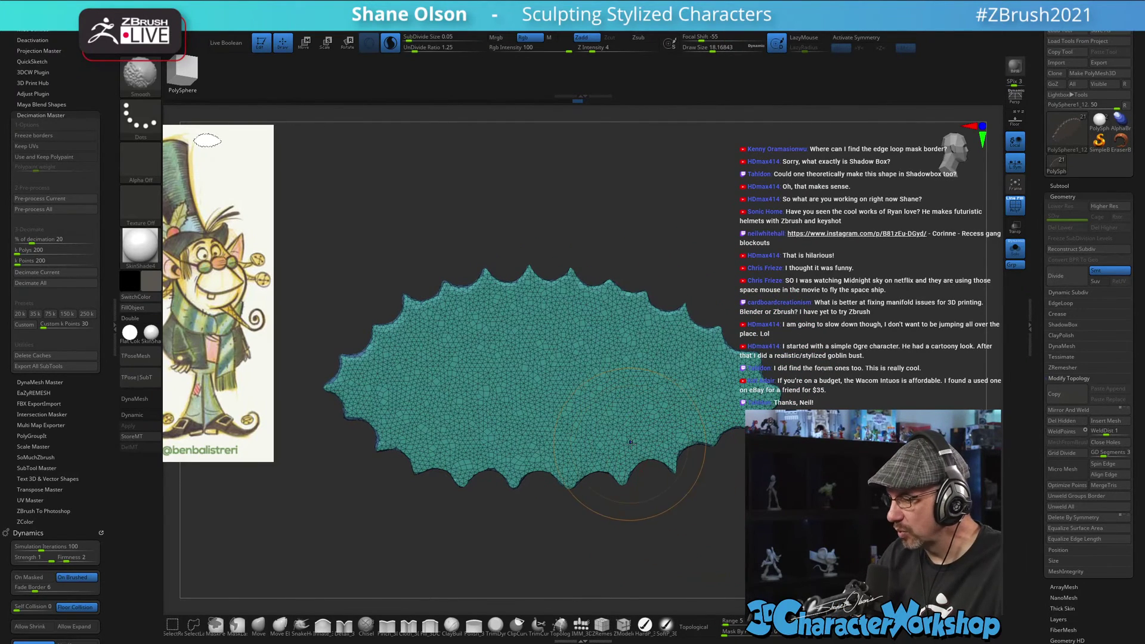
- Locate the Edgeloop Masked Border command among the custom 3DCW commands and in the EdgeLoop geometry options
key(b)
key(z)
key(m)
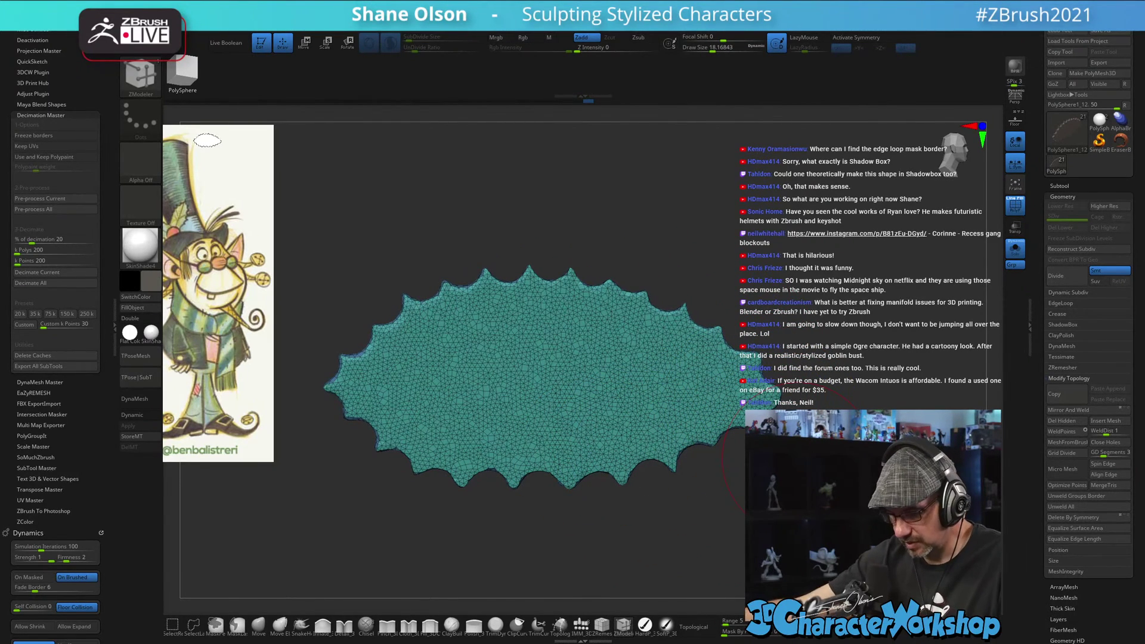
key(grave)
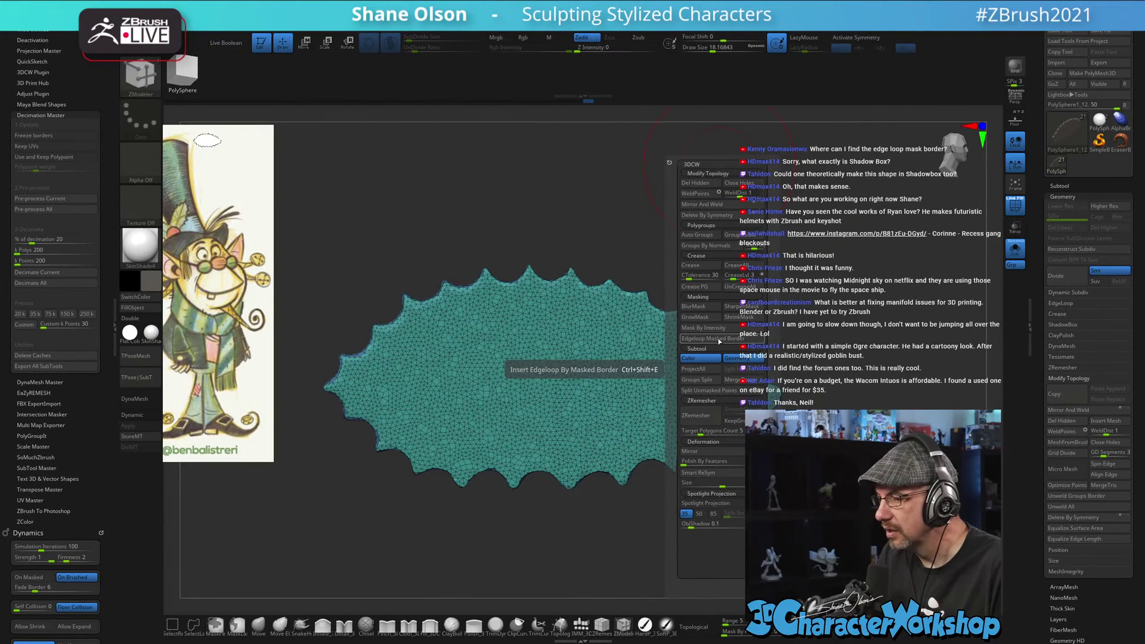
key(ctrl)
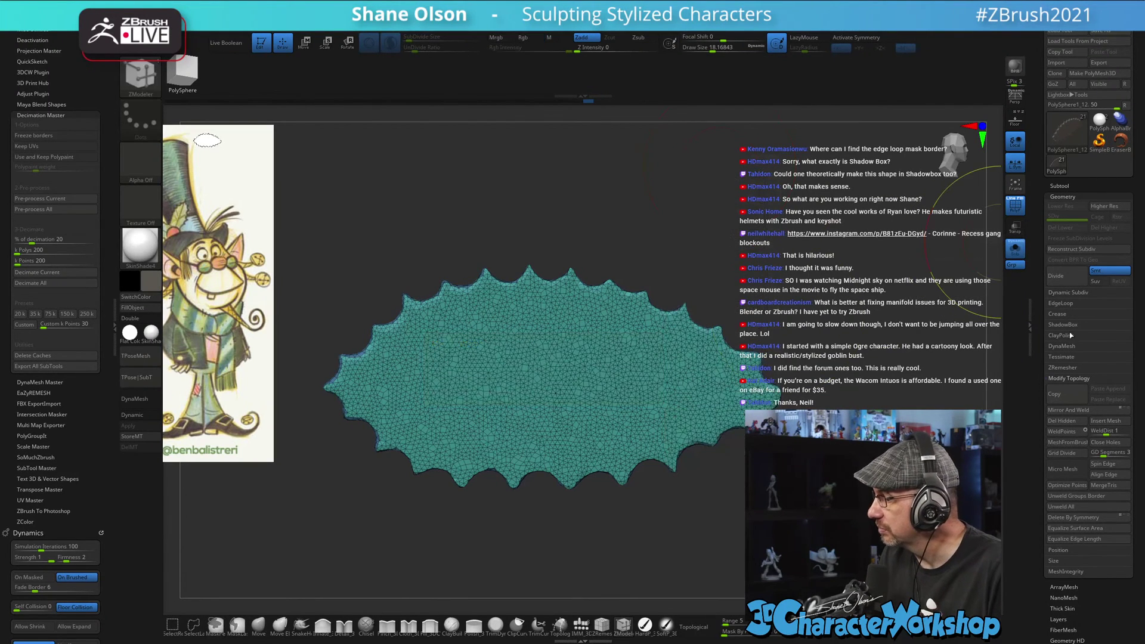
click(1061, 304)
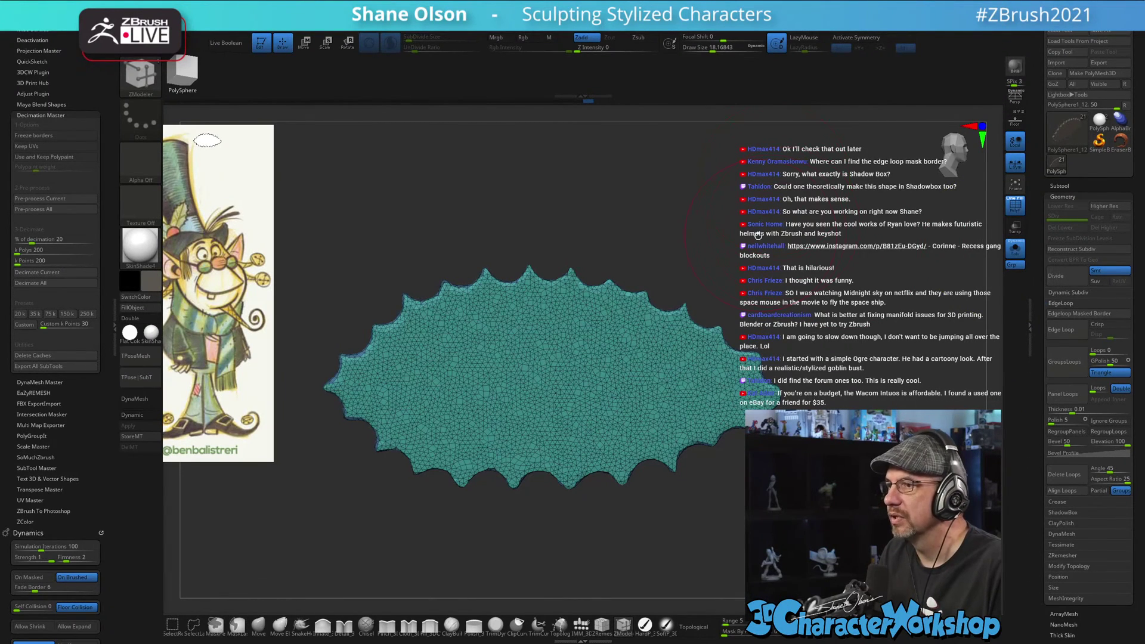
drag(758, 236, 677, 272)
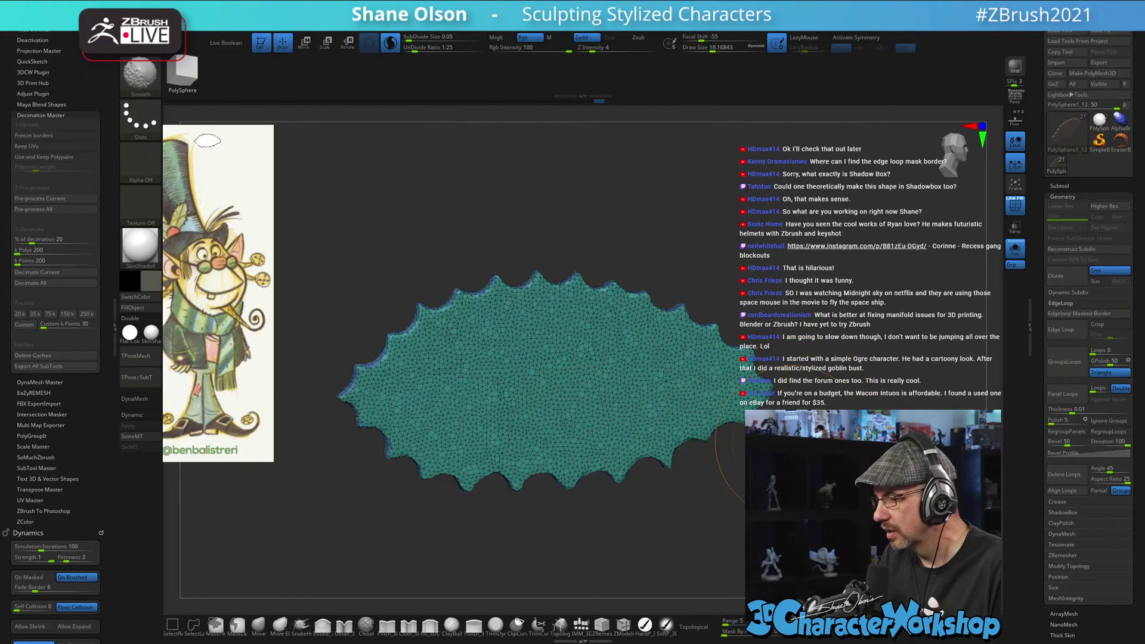
drag(763, 465, 698, 448)
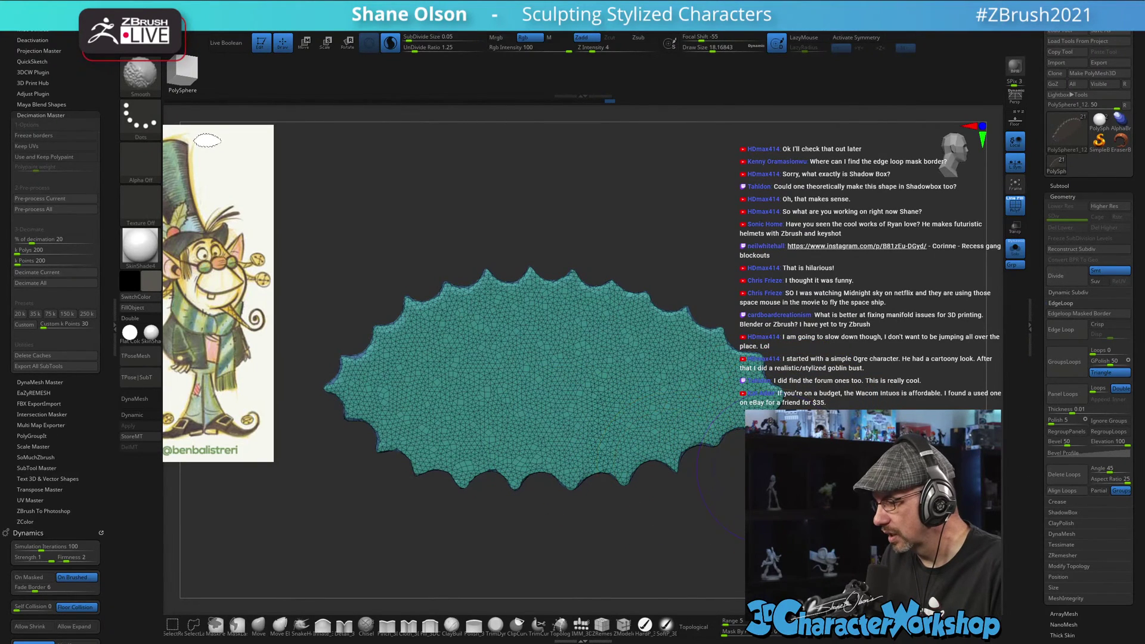
drag(711, 495, 583, 480)
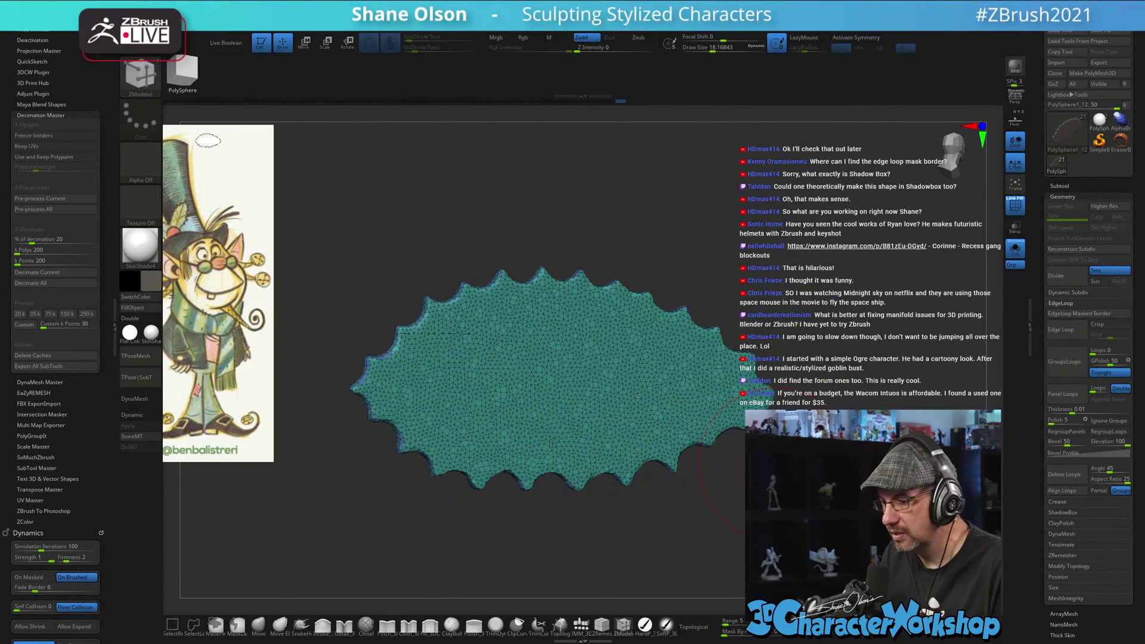
mouse_move(656, 524)
mouse_down()
mouse_move(733, 522)
mouse_move(626, 520)
mouse_move(656, 505)
mouse_move(696, 514)
mouse_move(634, 523)
mouse_up()
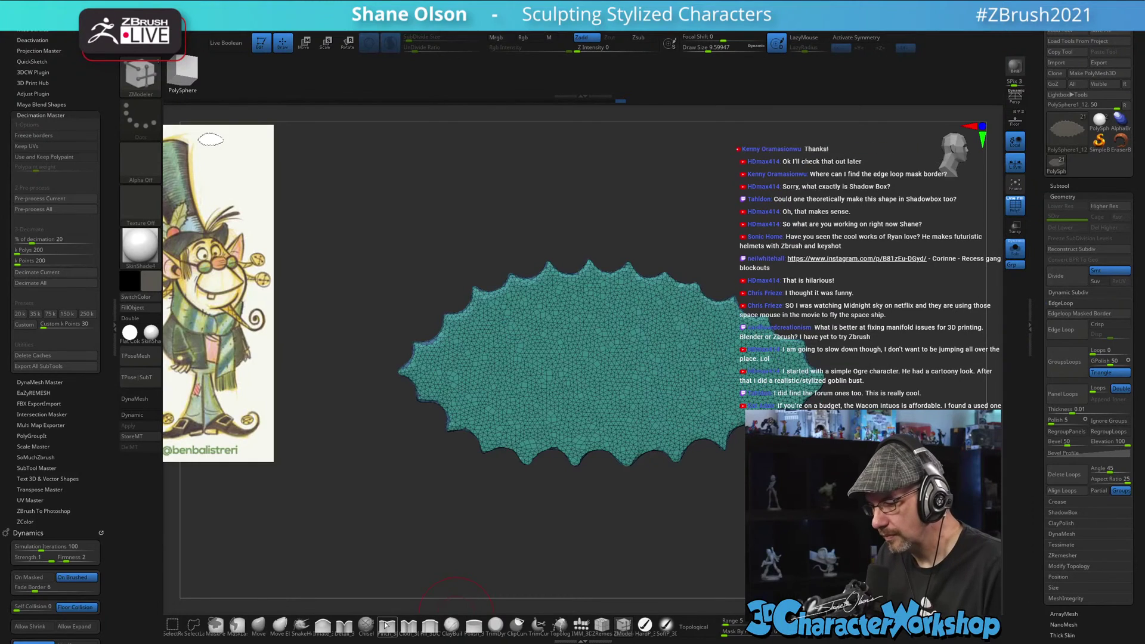
- Choose the Detail_3DCW brush and collapse the left palette tray to enlarge the canvas
click(426, 629)
key(s)
drag(390, 457, 384, 454)
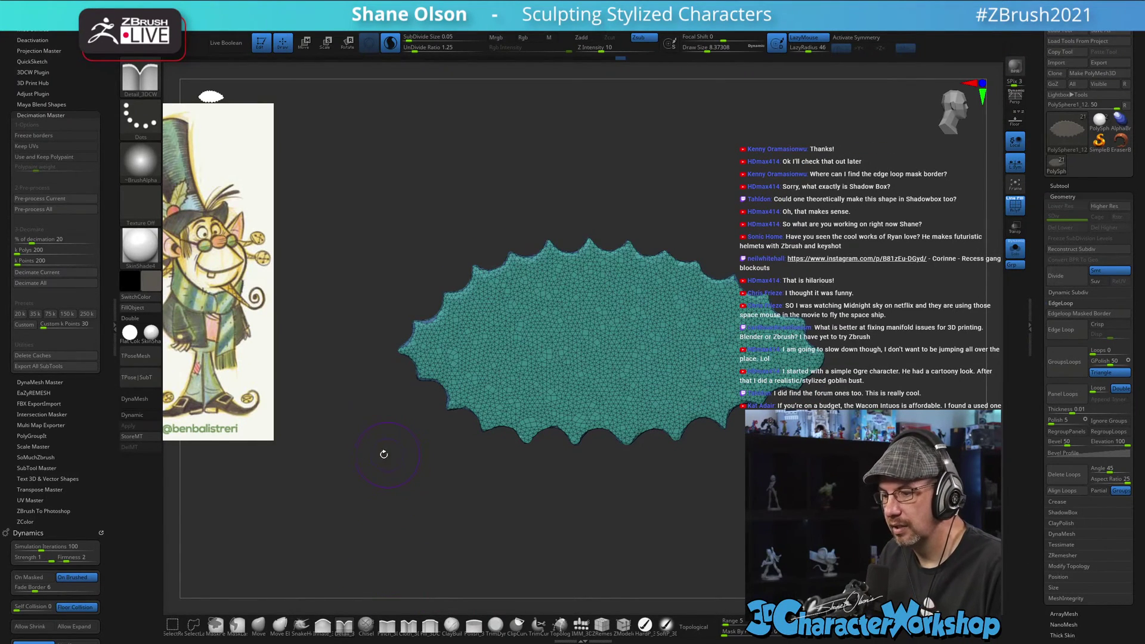
click(116, 316)
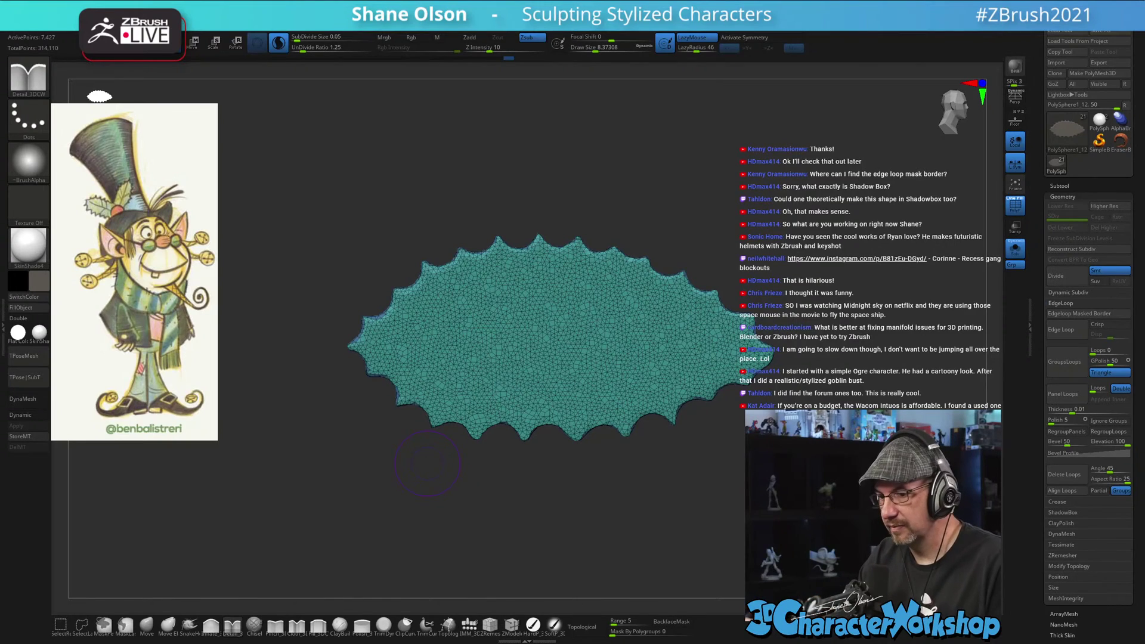
- Set the draw size to about 5.5 and try a central vein groove along the leaf's full length
drag(427, 463, 429, 451)
key(s)
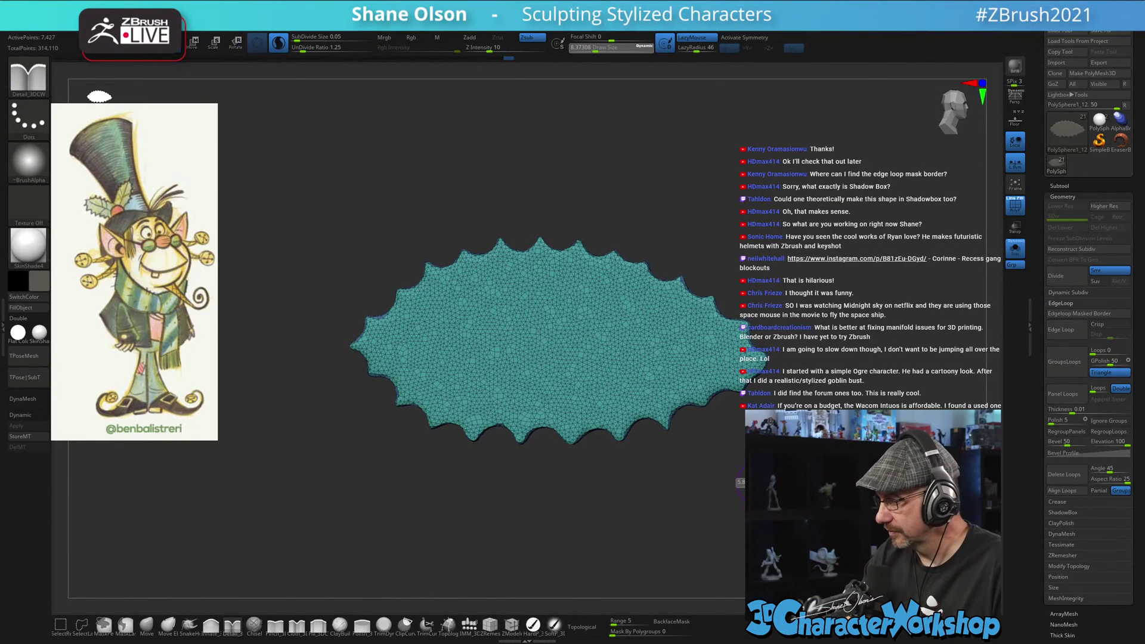
drag(762, 484, 759, 484)
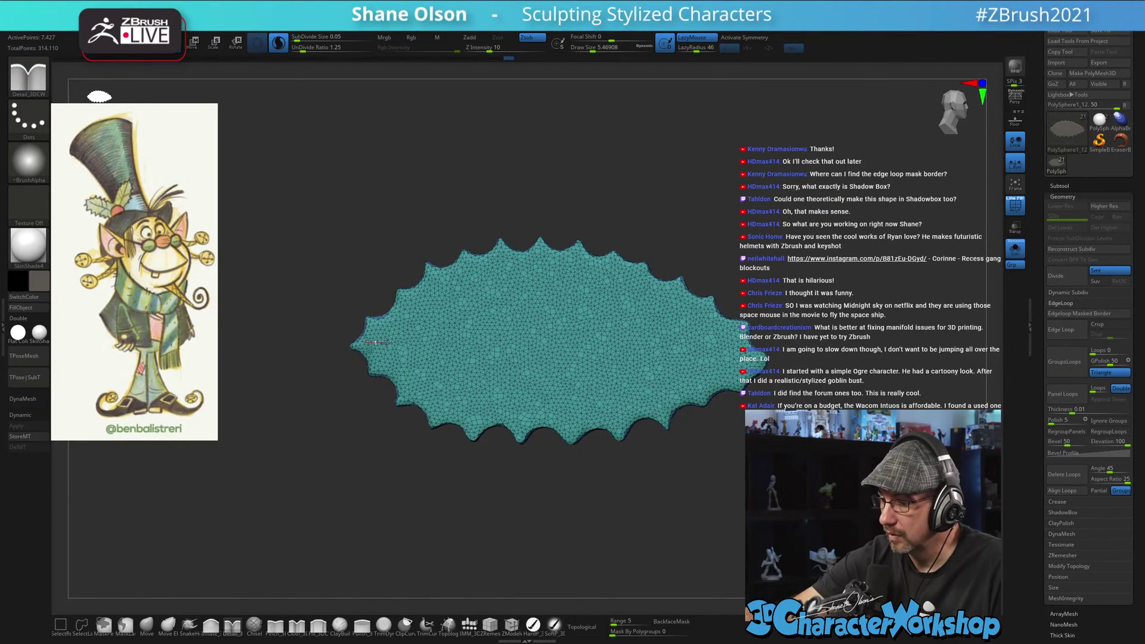
mouse_move(386, 342)
mouse_down()
mouse_move(824, 338)
mouse_move(834, 391)
mouse_move(827, 383)
mouse_up()
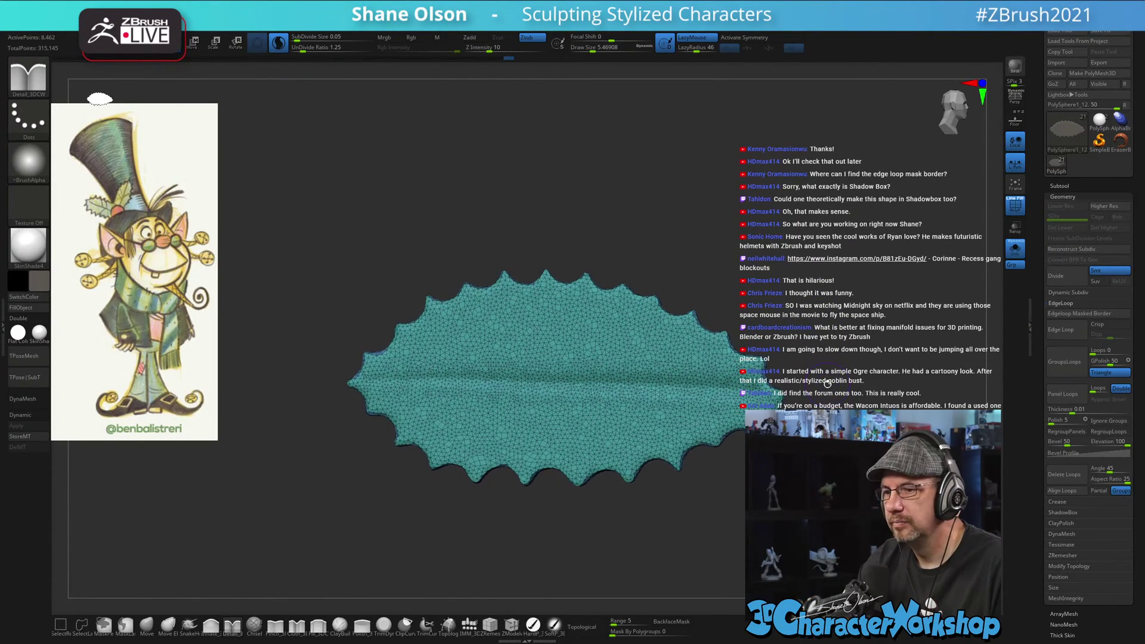
- Turn off the polyframe display and undo the central vein stroke
key(shift+f)
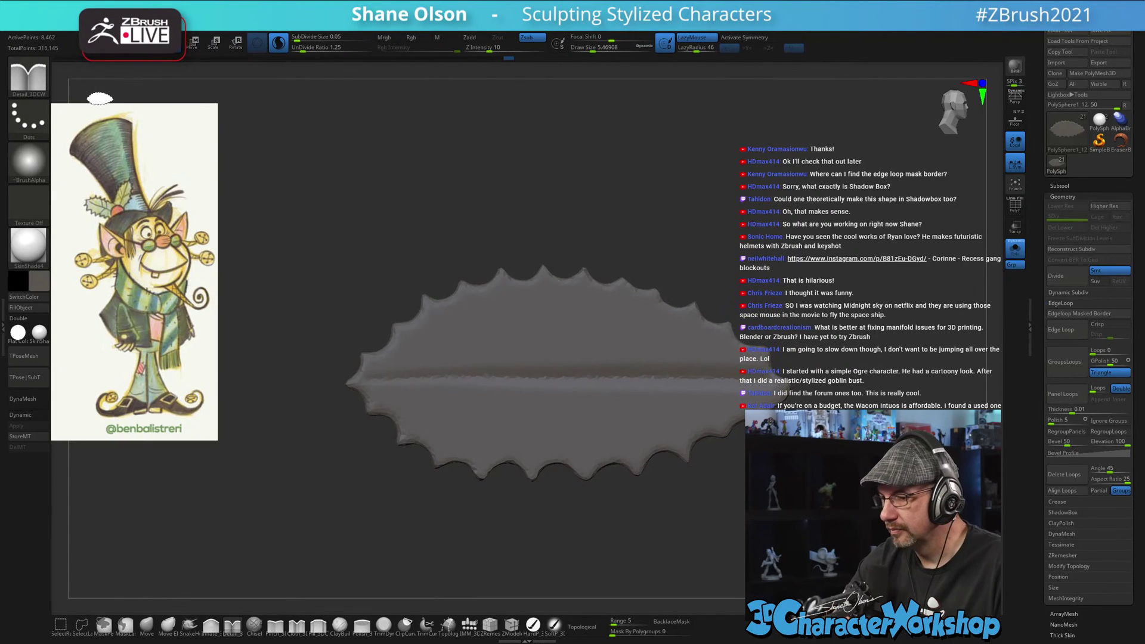
drag(827, 390, 854, 340)
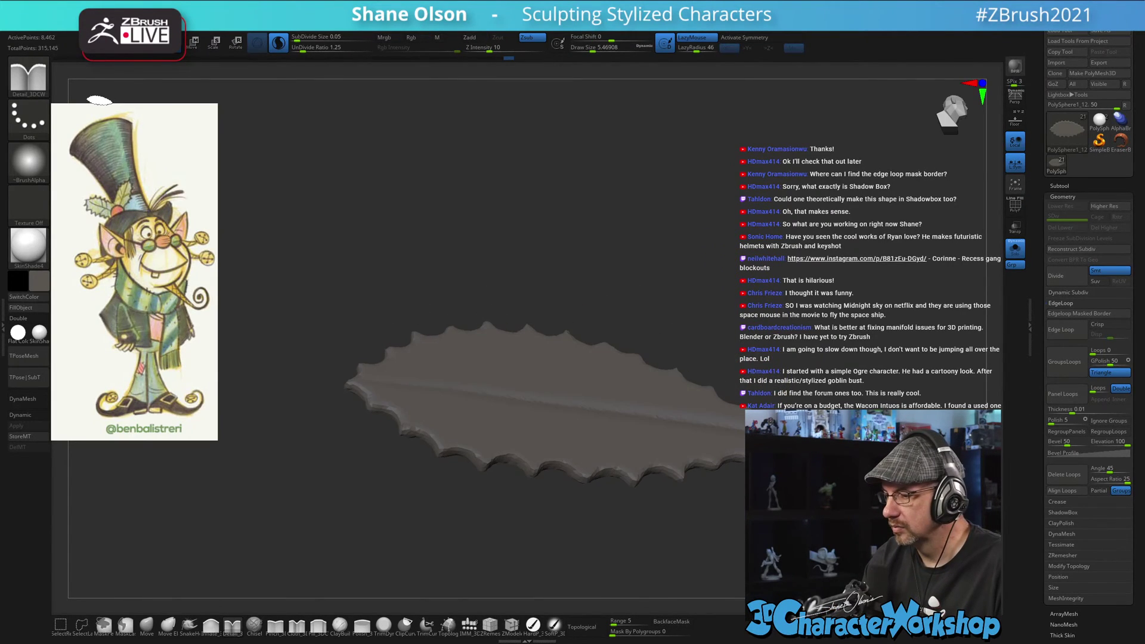
key(ctrl+z)
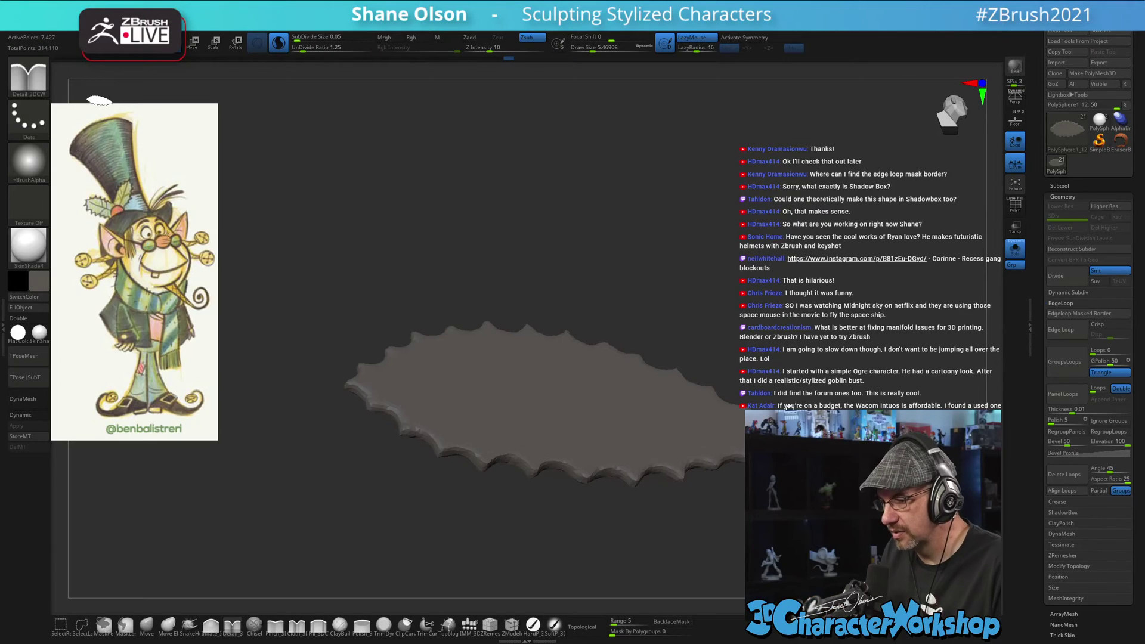
- Sample the pale green of the holly from the reference image and fill the leaf with it using the HardP_3DCW brush
drag(692, 249, 457, 242)
key(z)
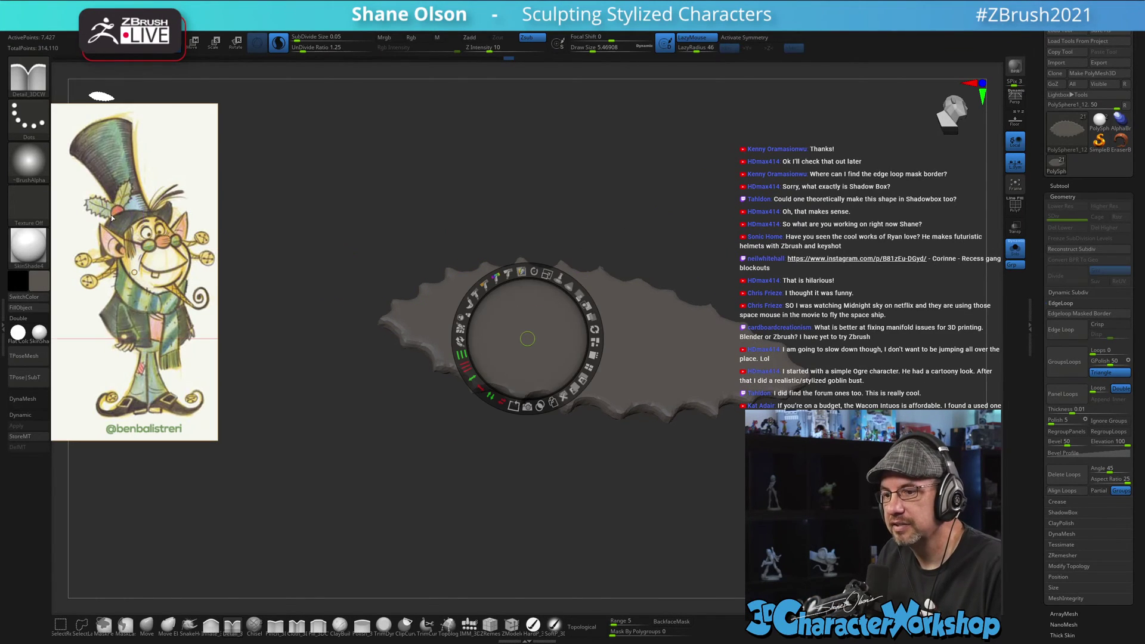
key(c)
key(z)
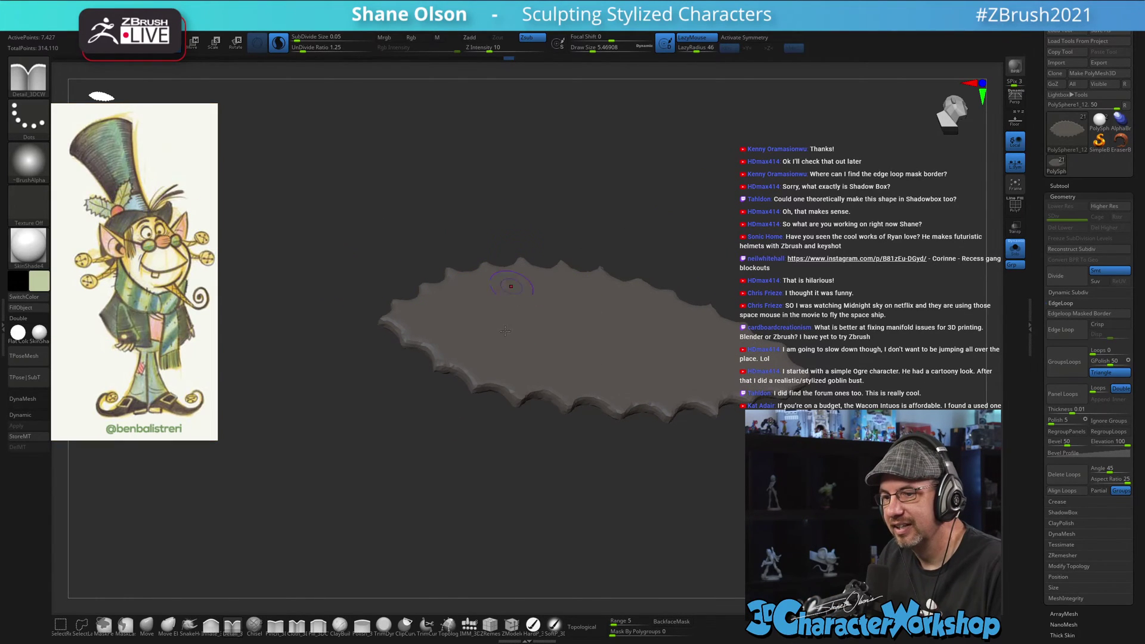
click(534, 636)
click(21, 307)
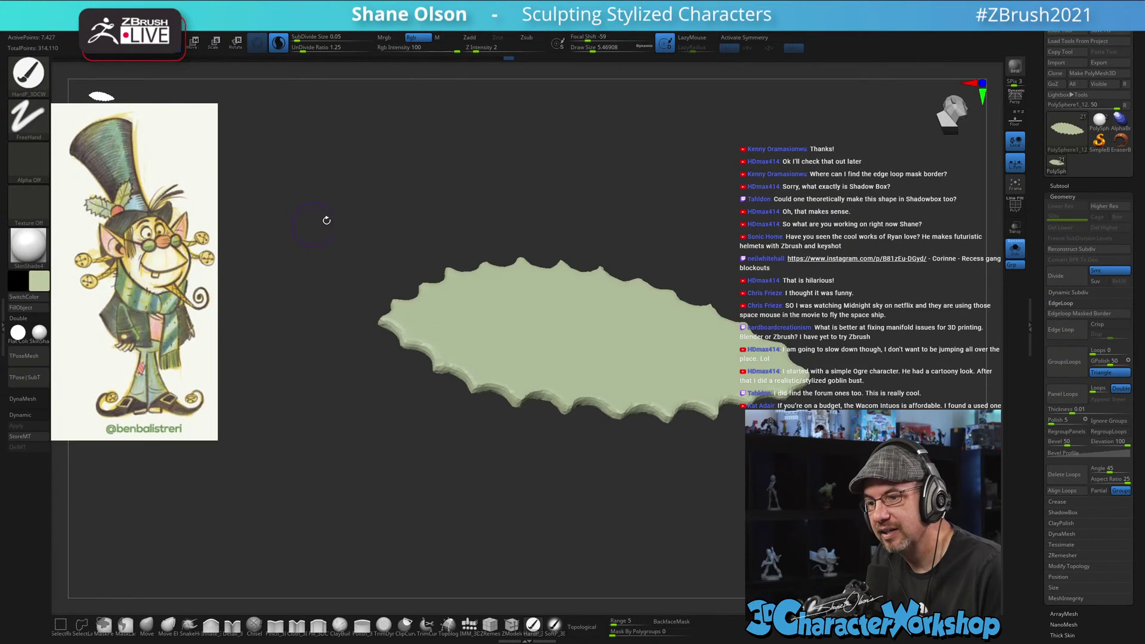
drag(324, 220, 434, 166)
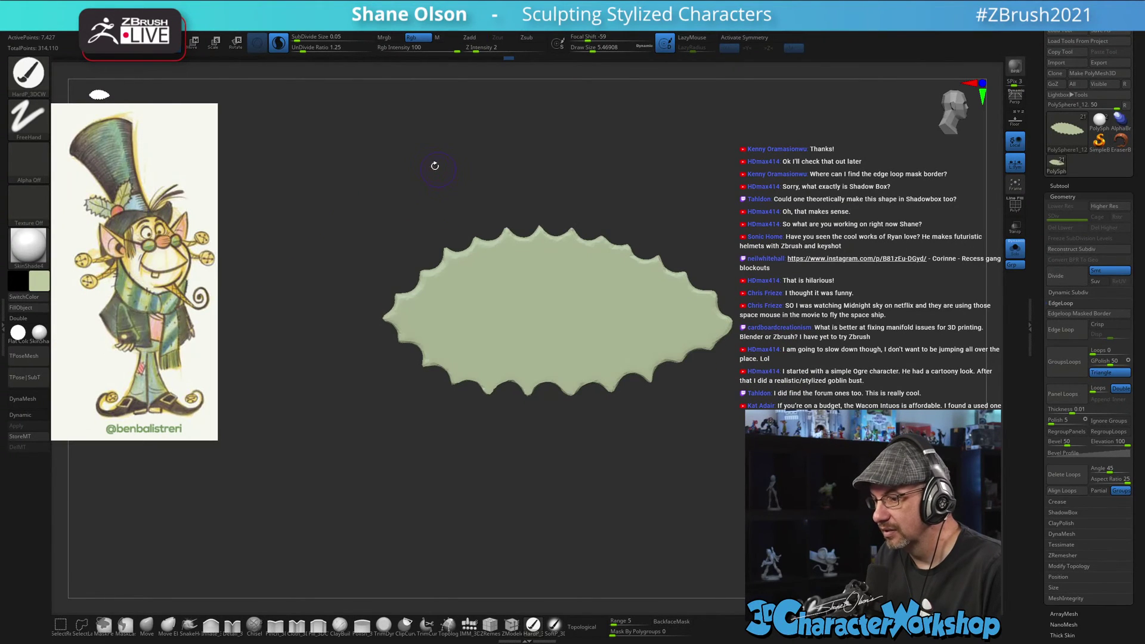
- Adjust the active paint colour to a slightly darker shade of the pale holly green
key(shift+z)
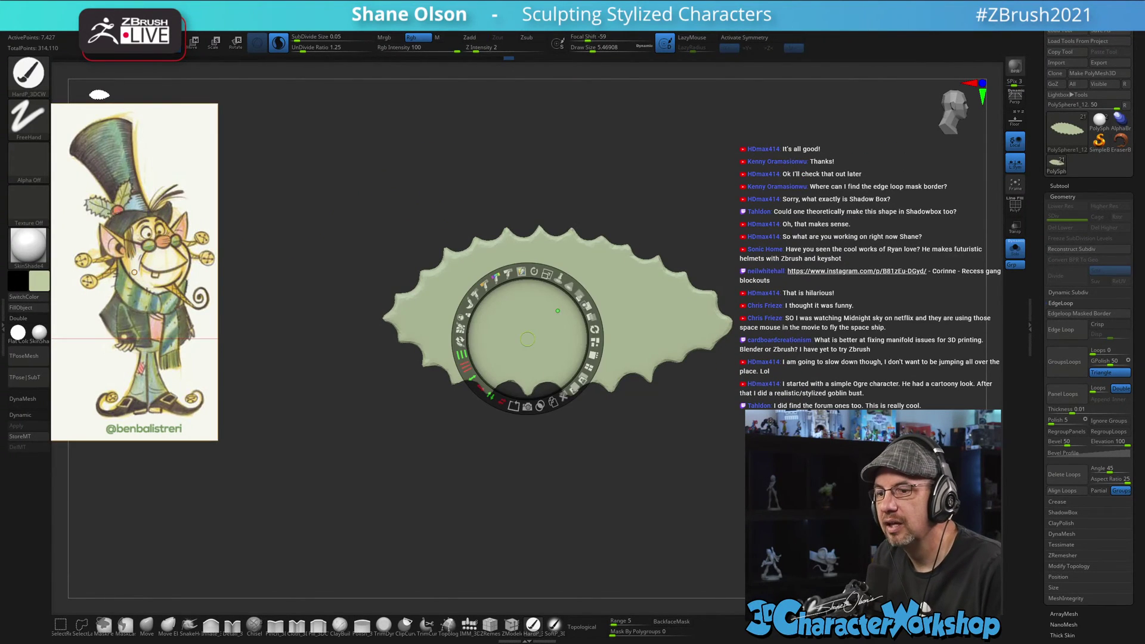
key(z)
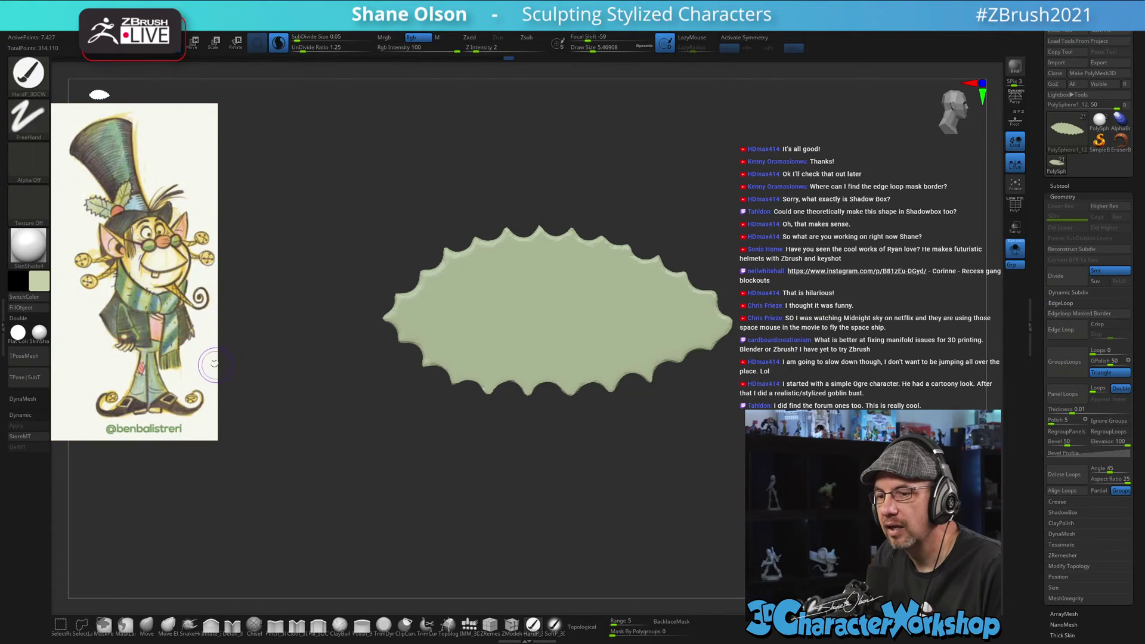
click(39, 288)
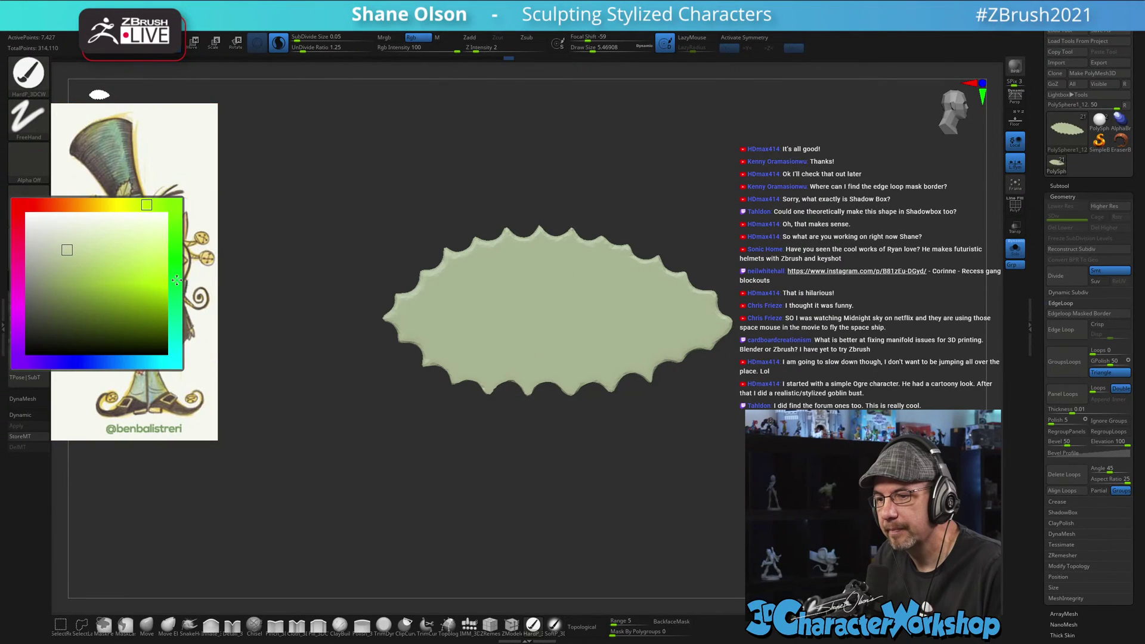
click(65, 261)
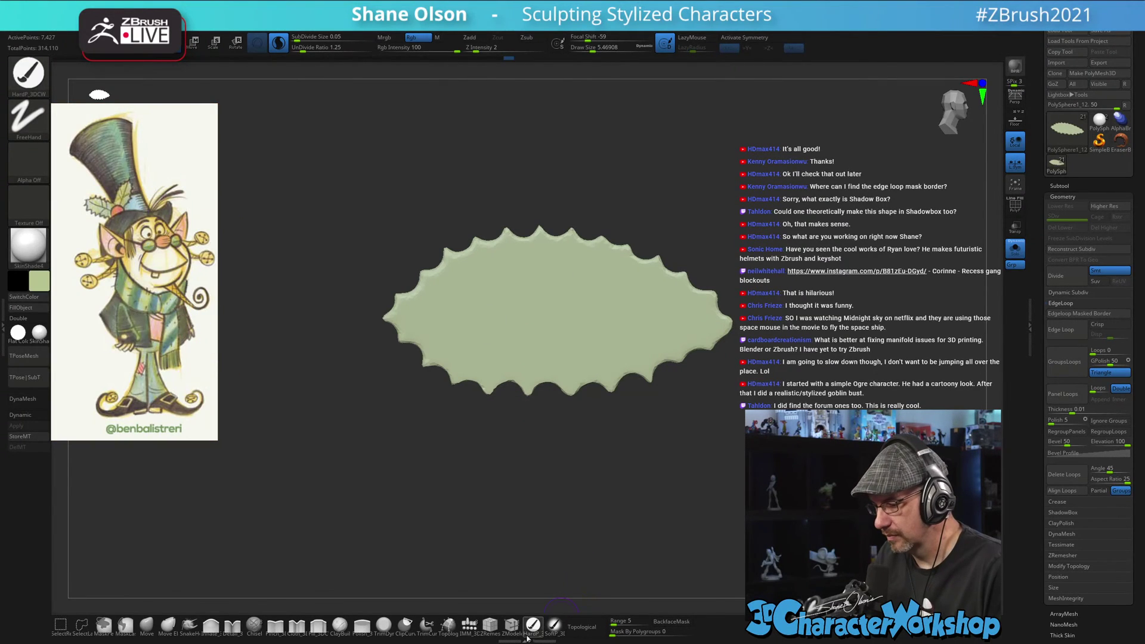
- Choose the SoftP_3DCW brush, turn off Sculptris Pro and set the draw size to about 24
click(555, 625)
key(s)
drag(419, 444, 437, 441)
click(276, 46)
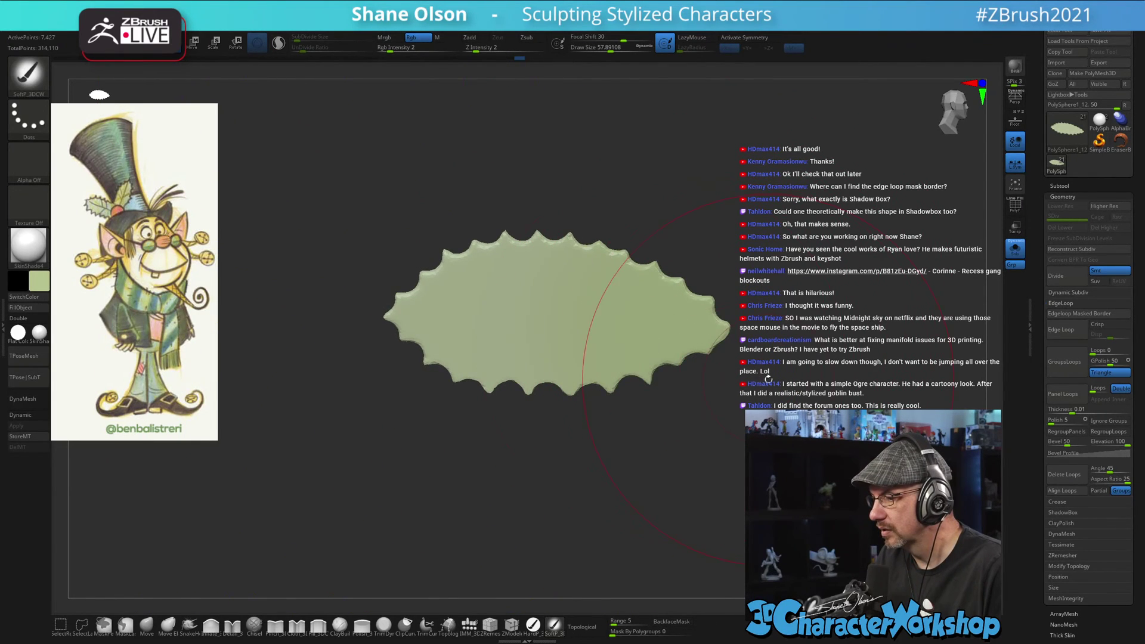
drag(768, 380, 765, 377)
key(s)
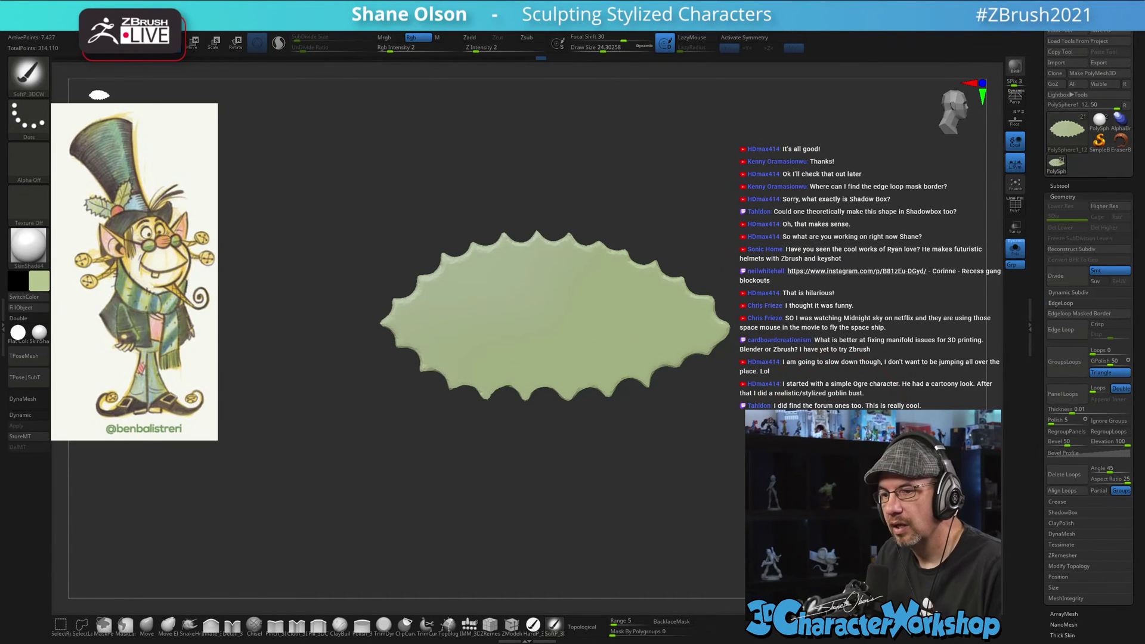
mouse_move(789, 340)
alt+mouse_down()
mouse_move(785, 327)
mouse_move(826, 327)
mouse_move(780, 325)
alt+mouse_up()
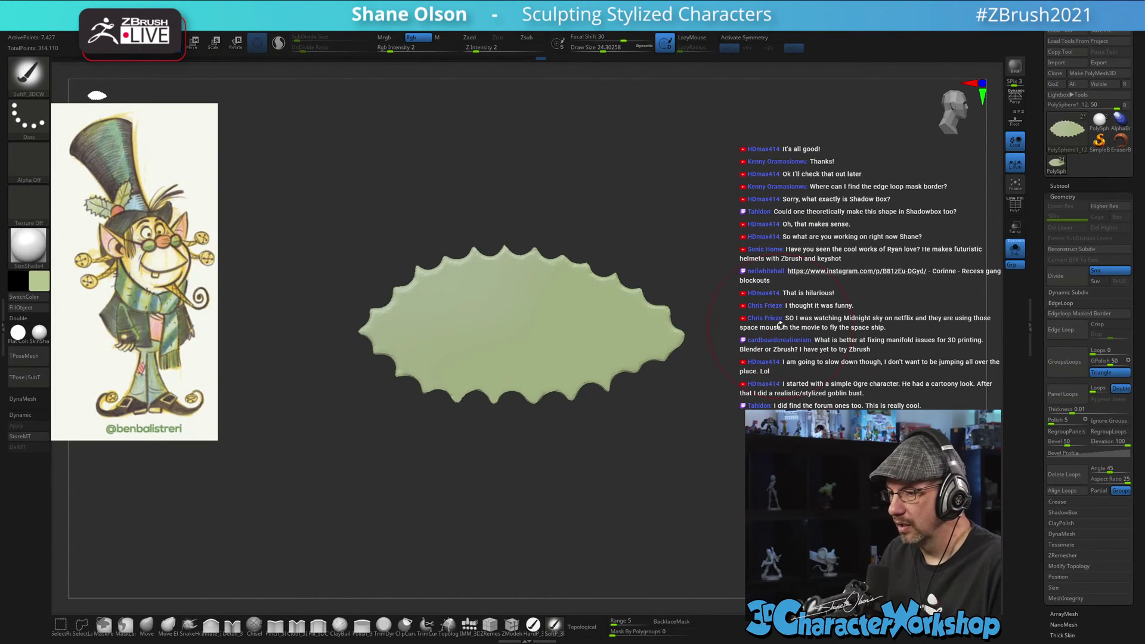
mouse_move(739, 259)
mouse_down()
mouse_move(766, 260)
mouse_move(738, 258)
mouse_up()
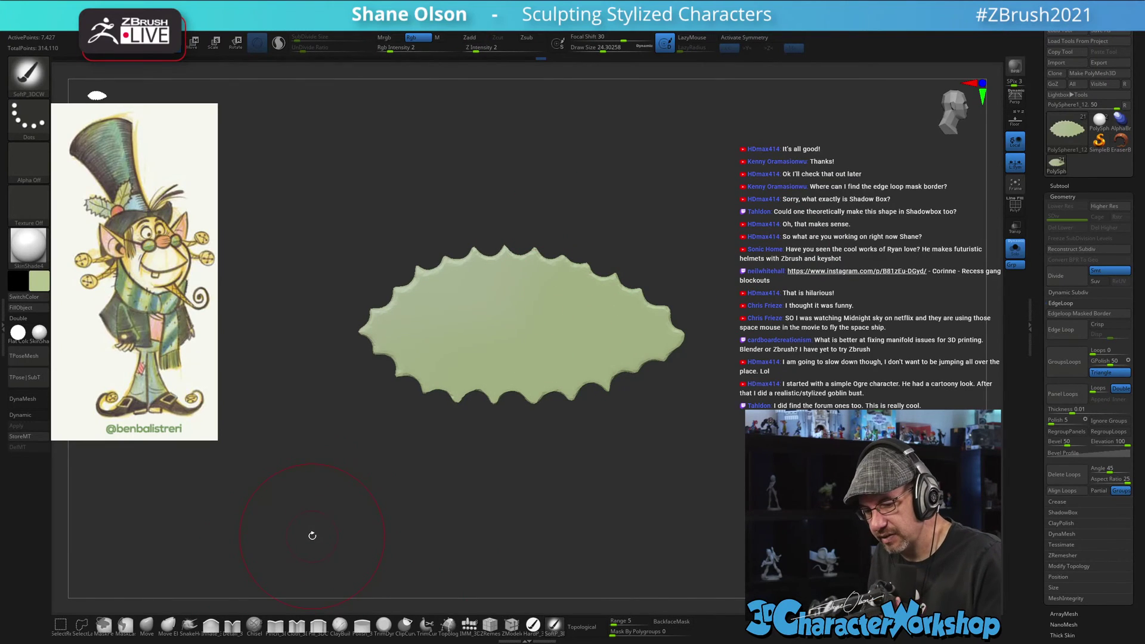
- Switch to the transpose line and lay it along the leaf's full length in an edge-on view
key(w)
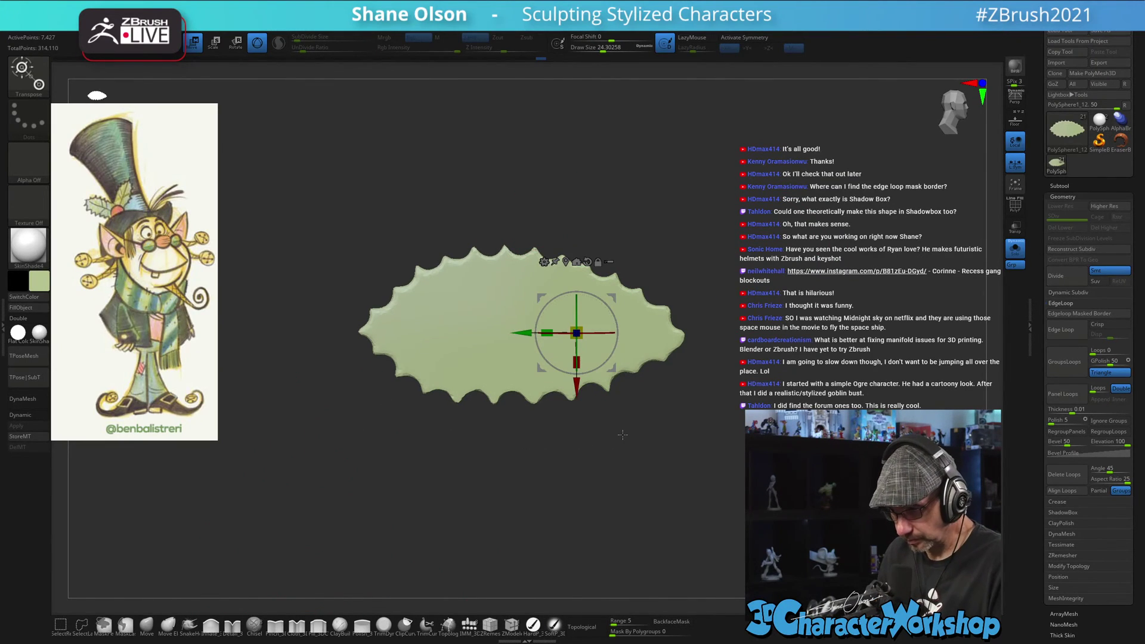
drag(605, 172, 790, 278)
drag(766, 323, 774, 294)
key(y)
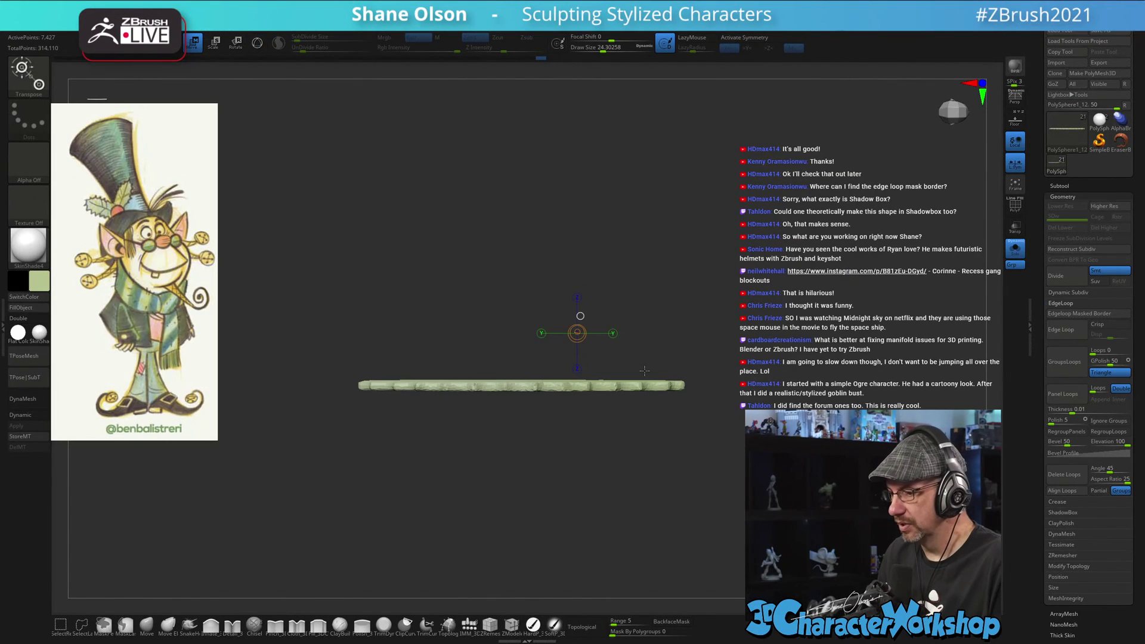
drag(681, 385, 368, 386)
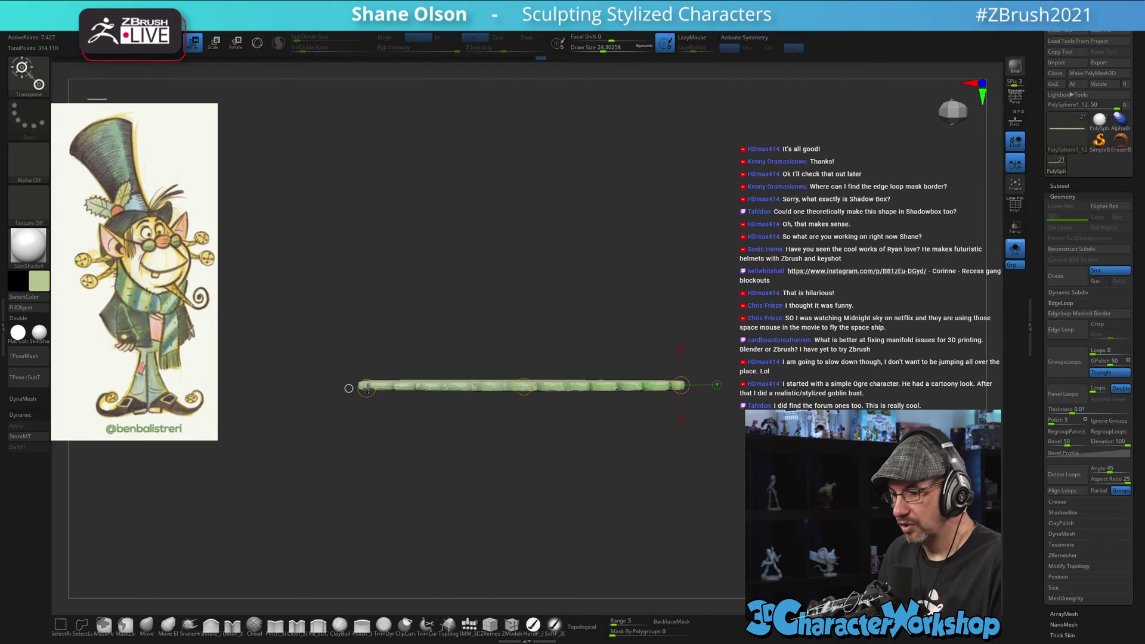
drag(569, 495, 570, 459)
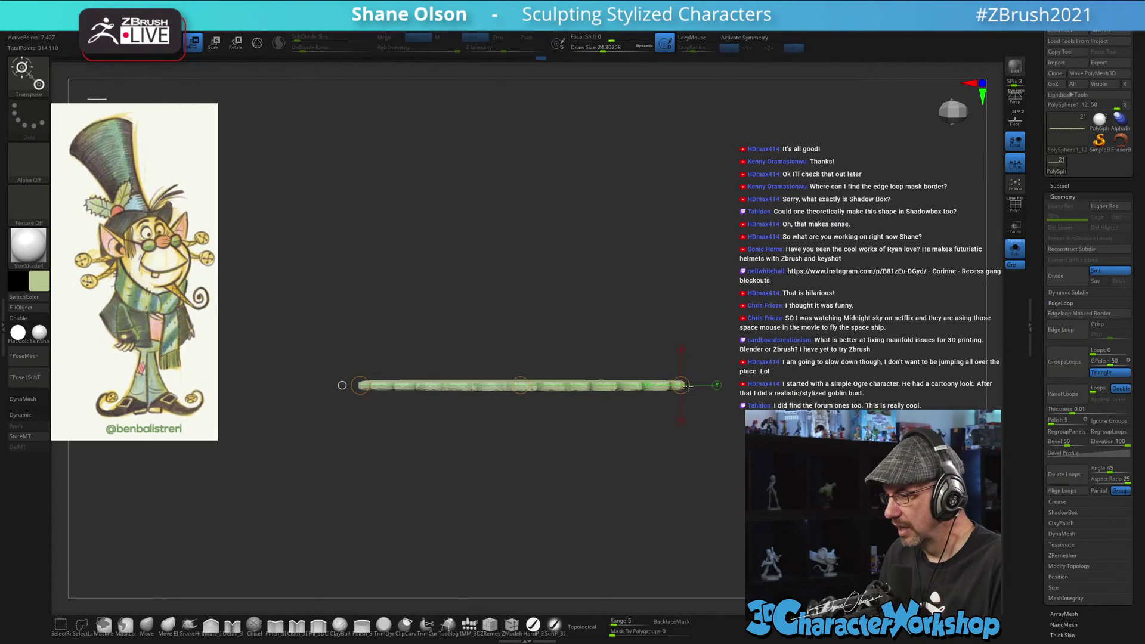
- Extend the transpose line beyond both leaf tips and bend the leaf into a shallow curve
drag(688, 388, 736, 382)
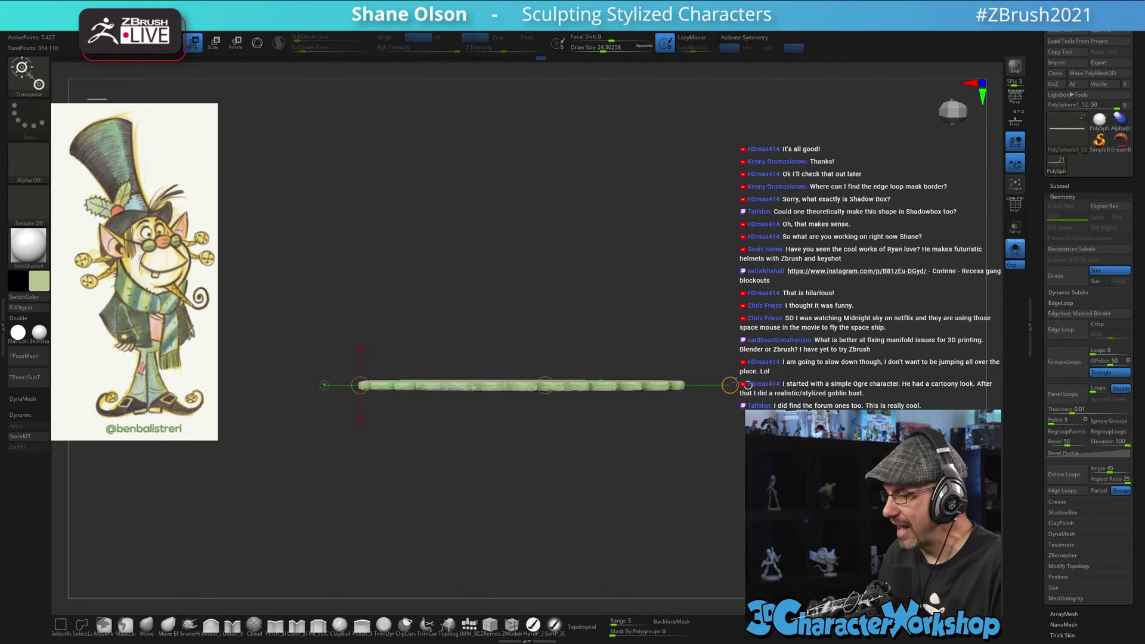
drag(355, 380, 285, 376)
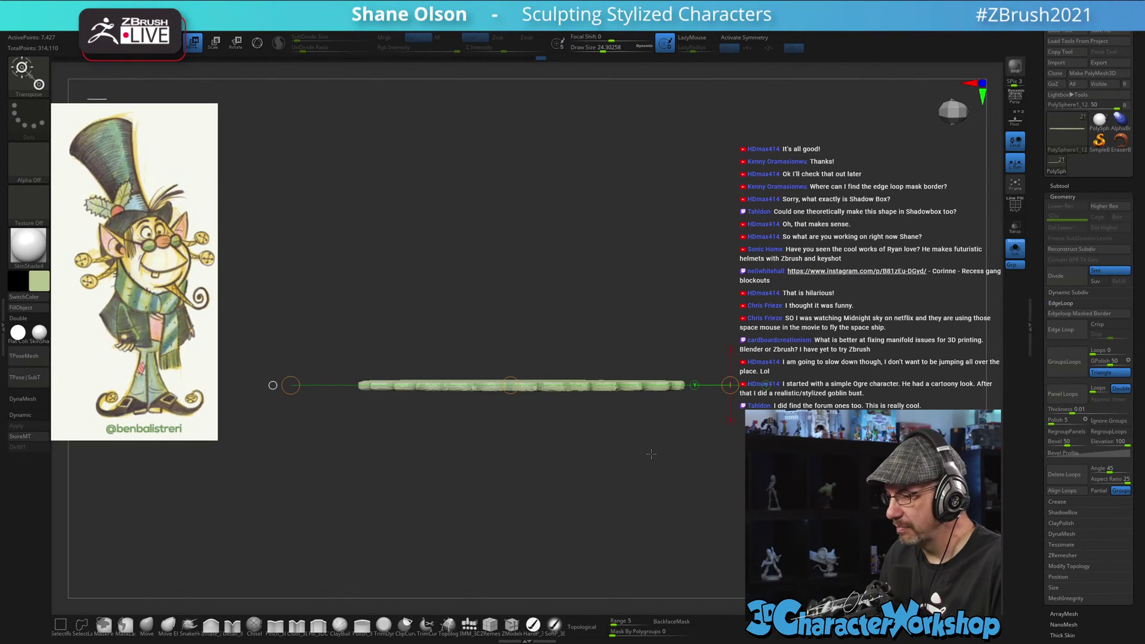
alt+drag(651, 454, 652, 459)
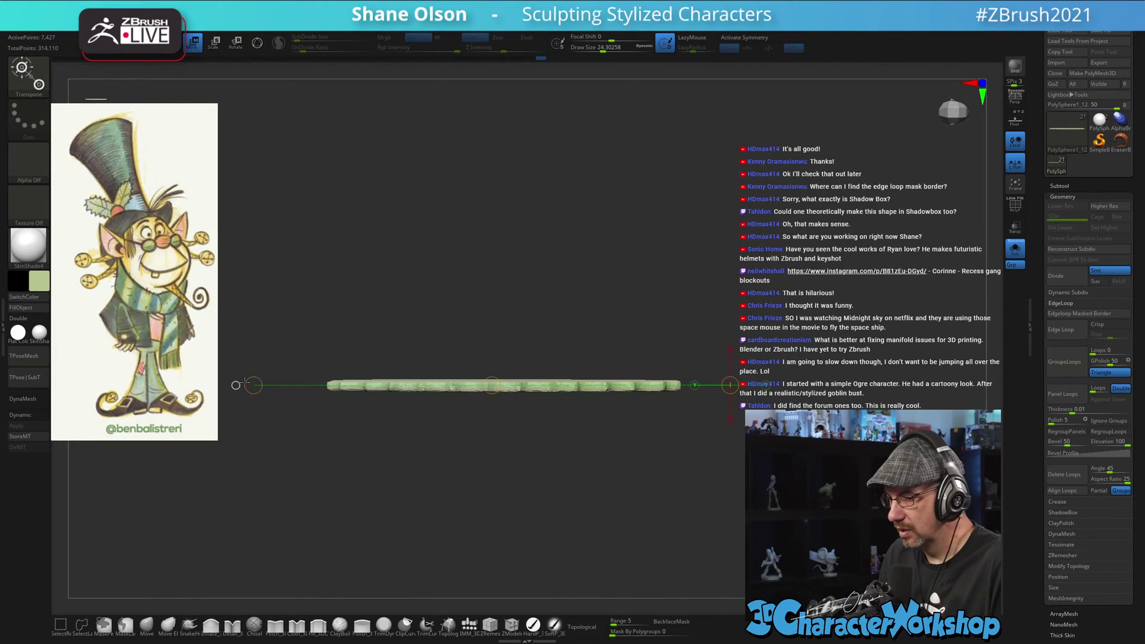
alt+drag(460, 440, 533, 434)
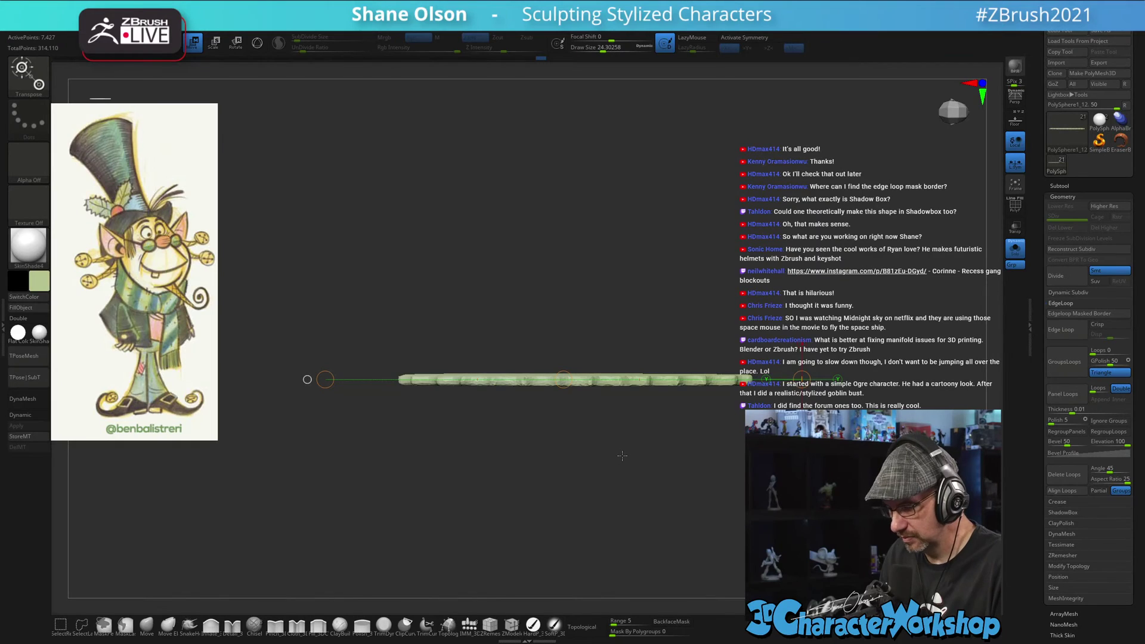
drag(562, 379, 559, 423)
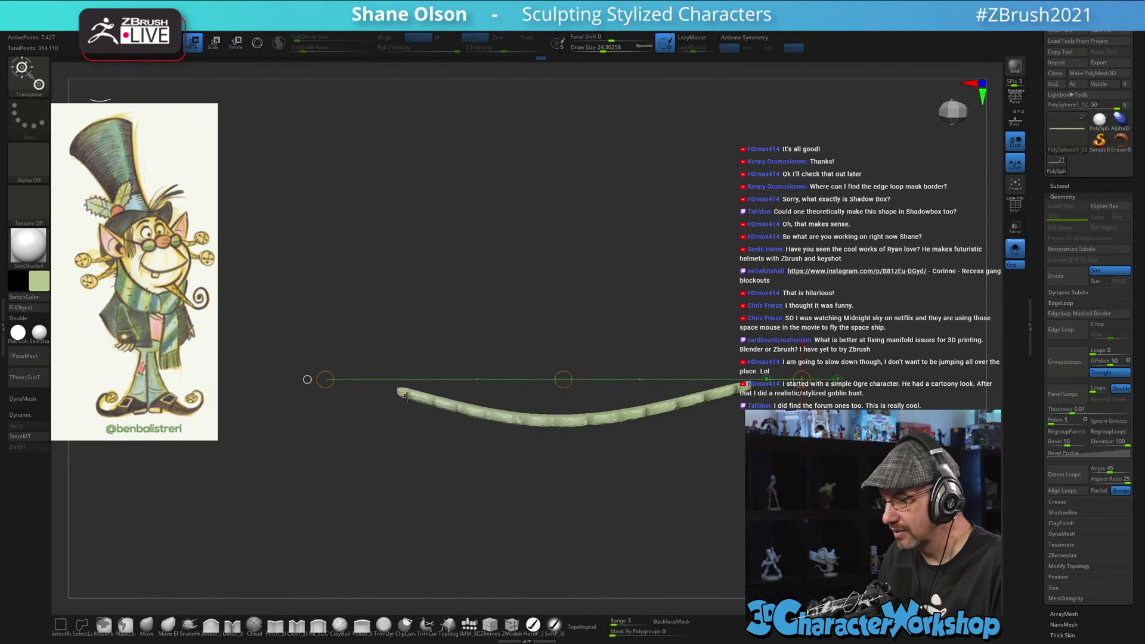
mouse_move(676, 308)
mouse_down()
mouse_move(659, 194)
mouse_move(687, 275)
mouse_move(671, 215)
mouse_move(660, 239)
mouse_move(698, 194)
mouse_move(752, 223)
mouse_up()
- Return to sculpting with the Detail_3DCW brush and set its draw size to about 6.8
key(q)
drag(714, 255, 728, 246)
key(s)
click(726, 246)
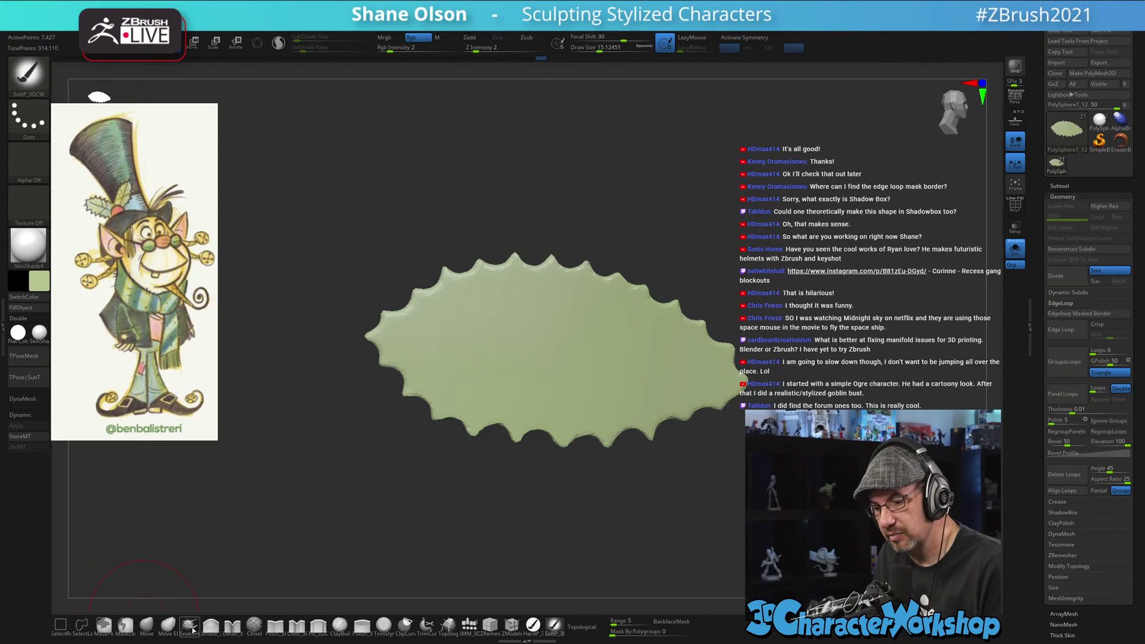
click(231, 625)
key(s)
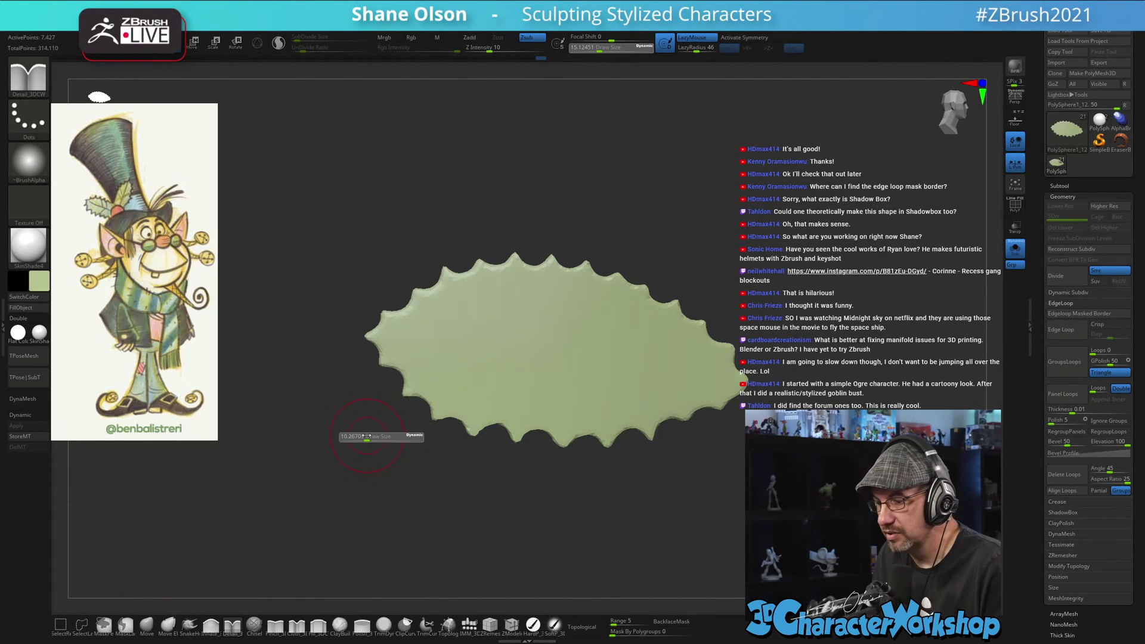
drag(366, 436, 353, 487)
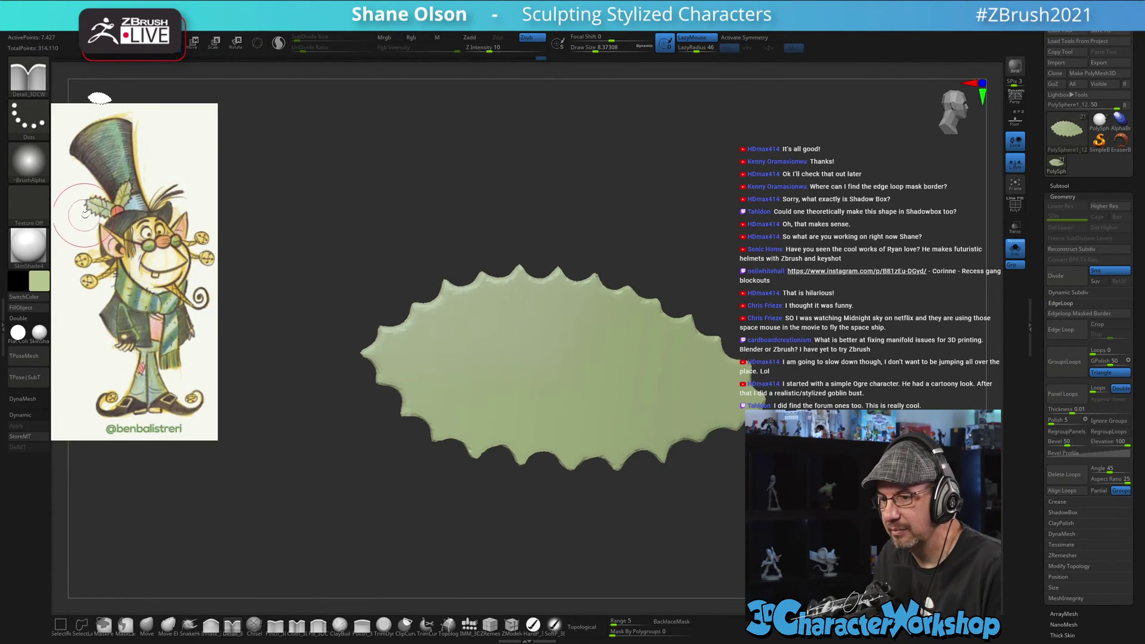
alt+drag(276, 177, 300, 230)
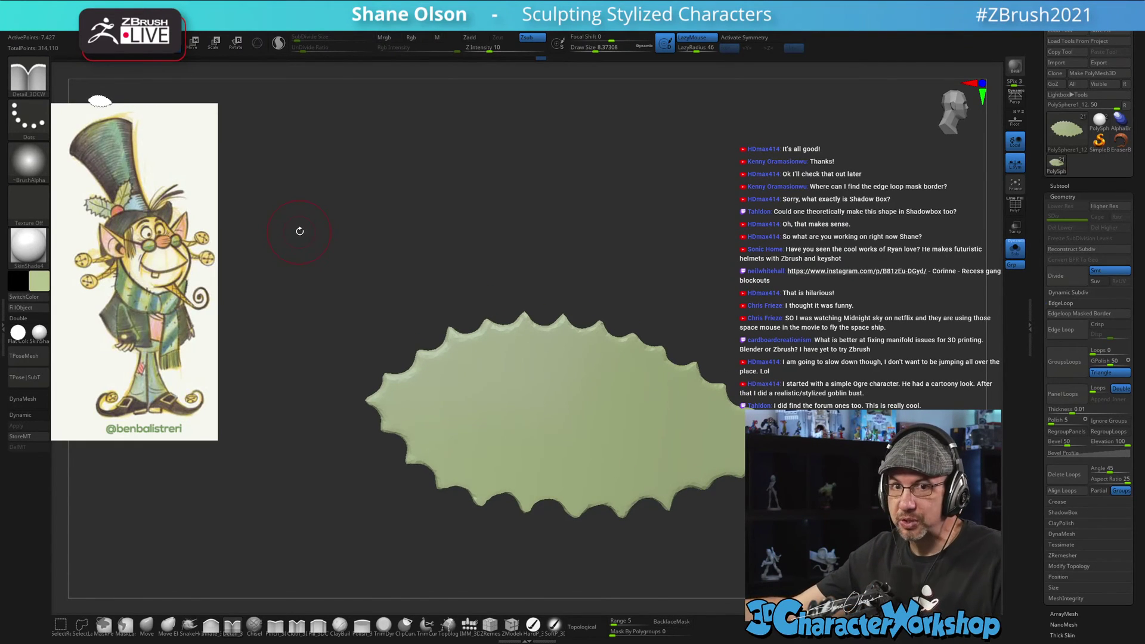
key(s)
drag(713, 302, 711, 303)
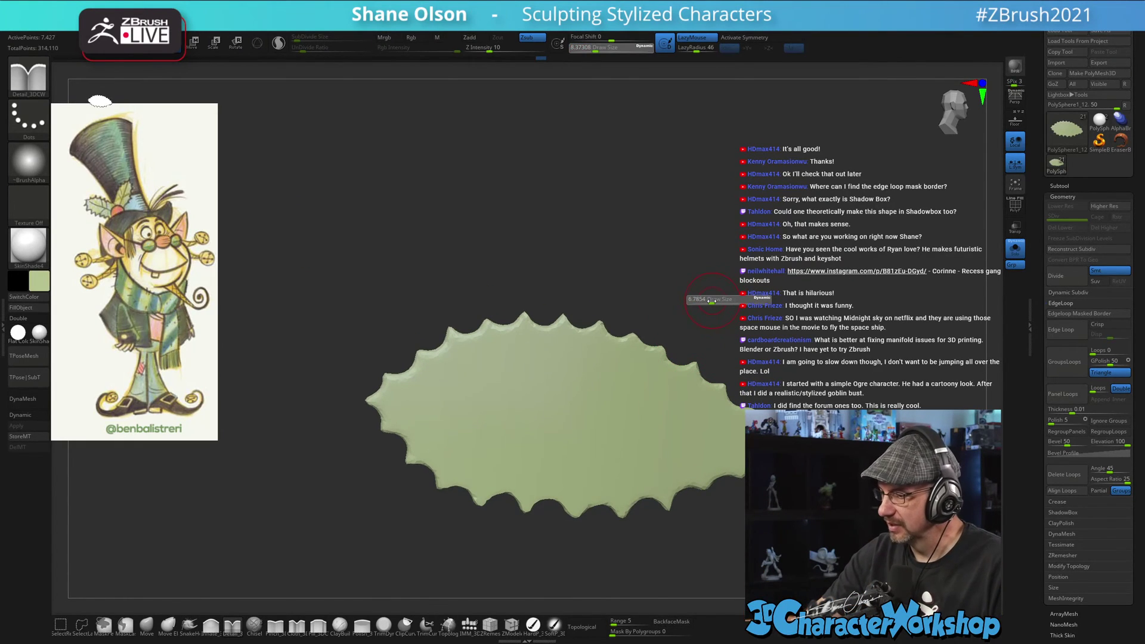
- Carve the central vein along the leaf's full length and a first side vein branching toward the upper edge
alt+drag(754, 342, 699, 318)
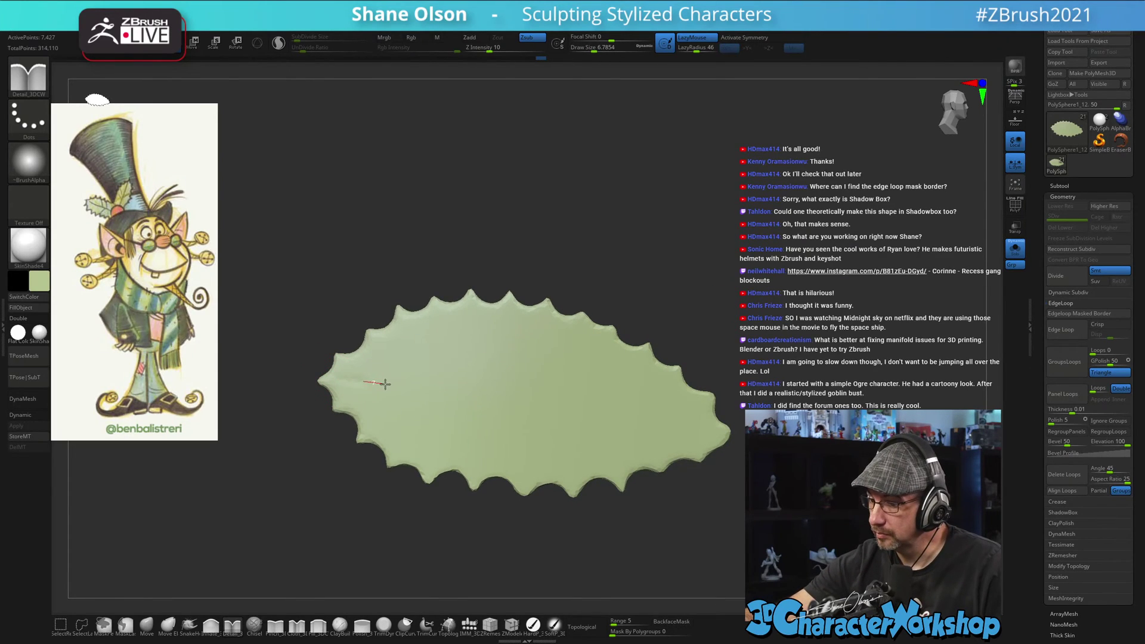
mouse_move(426, 391)
mouse_down()
mouse_move(775, 432)
mouse_move(773, 449)
mouse_up()
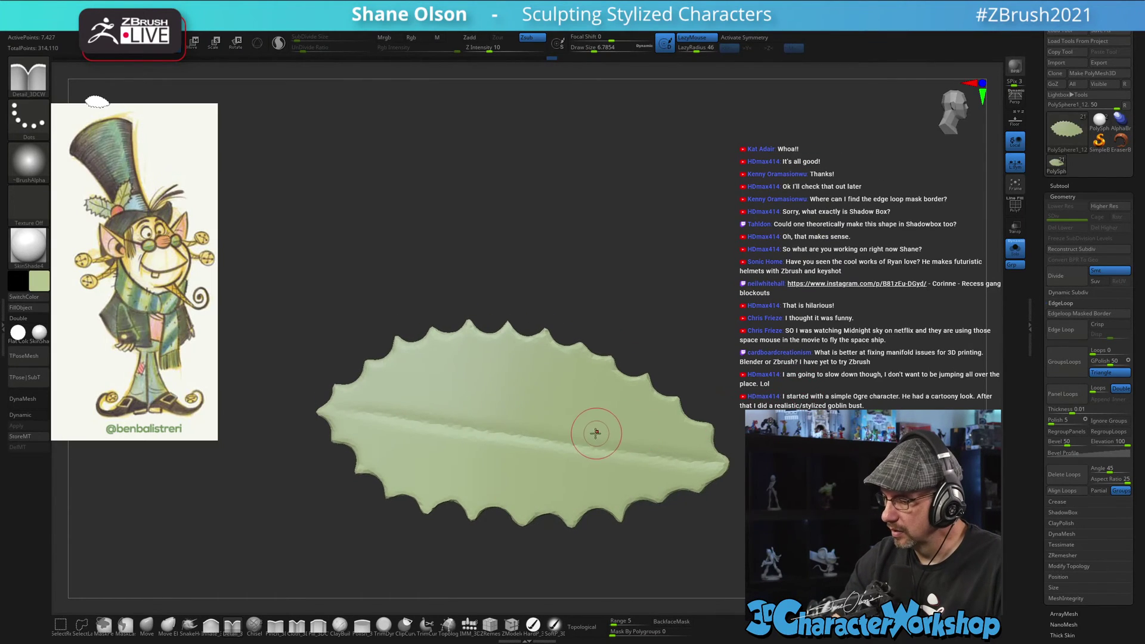
drag(612, 449, 570, 361)
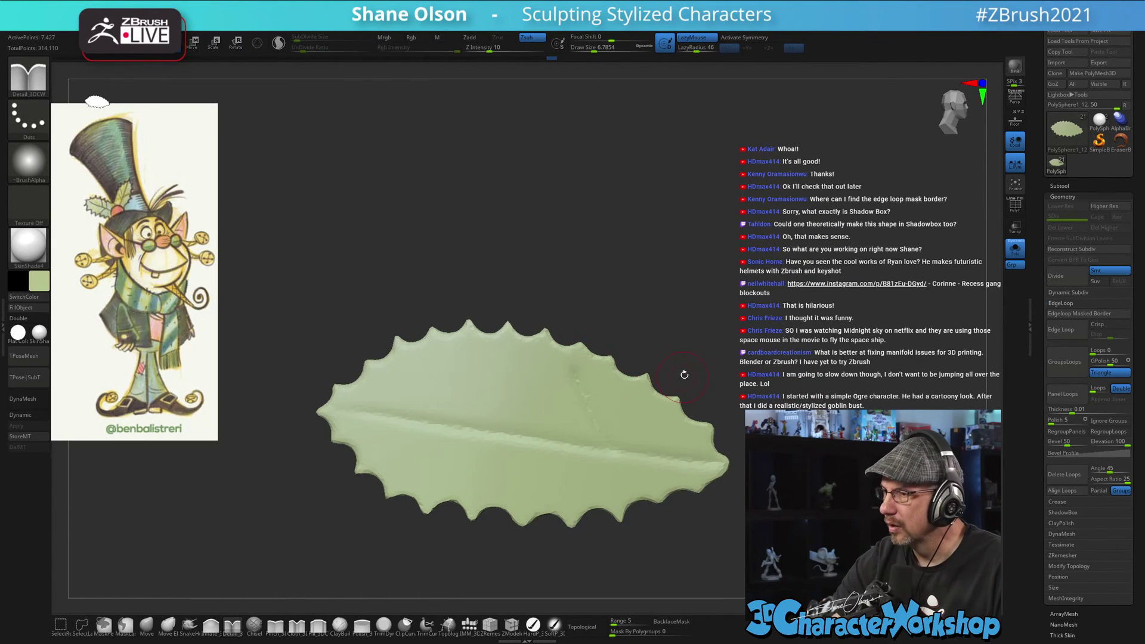
mouse_move(691, 358)
mouse_down()
mouse_move(715, 356)
mouse_move(707, 364)
mouse_up()
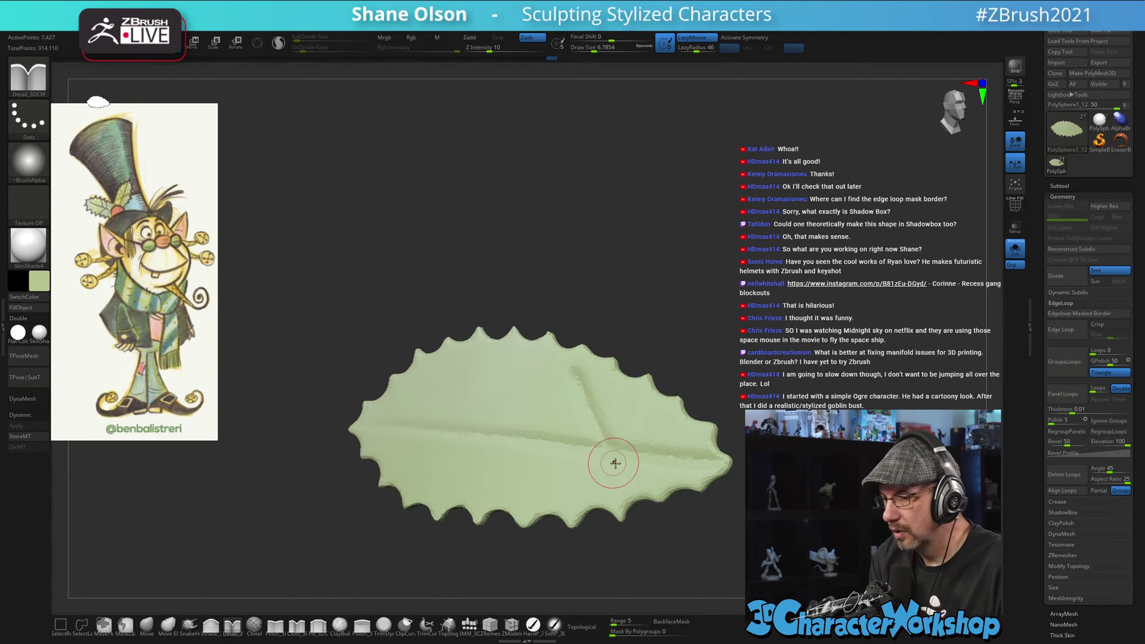
alt+right_drag(613, 463, 609, 449)
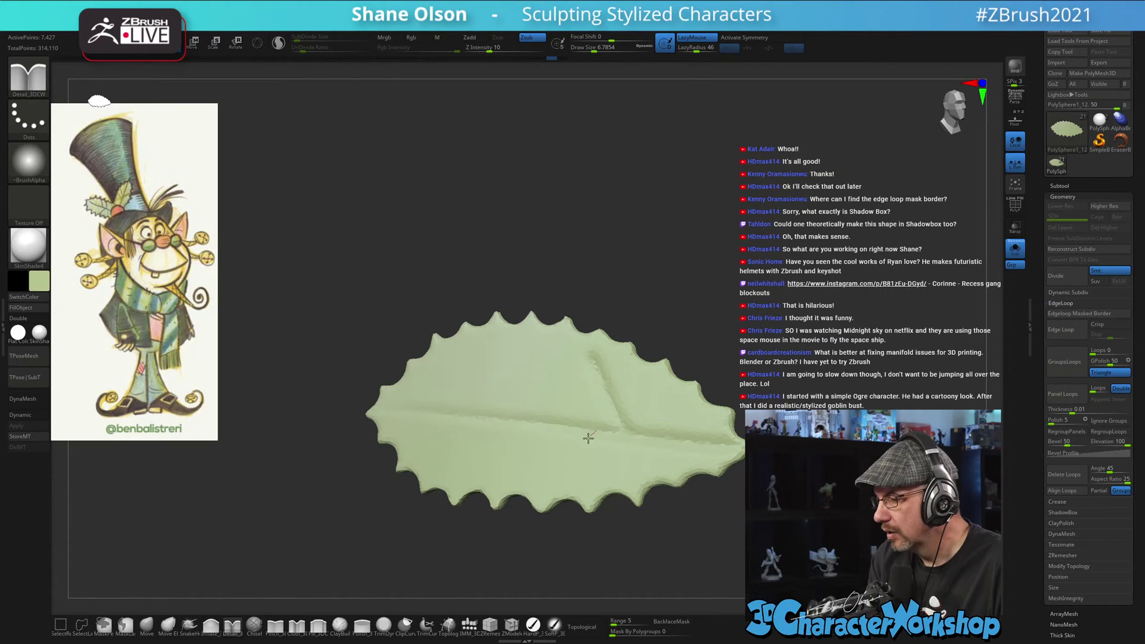
- Carve a second side vein toward the leaf's upper edge and two toward its lower edge
drag(588, 439, 543, 488)
mouse_move(565, 420)
mouse_down()
mouse_move(531, 352)
mouse_move(527, 289)
mouse_up()
drag(700, 294, 732, 297)
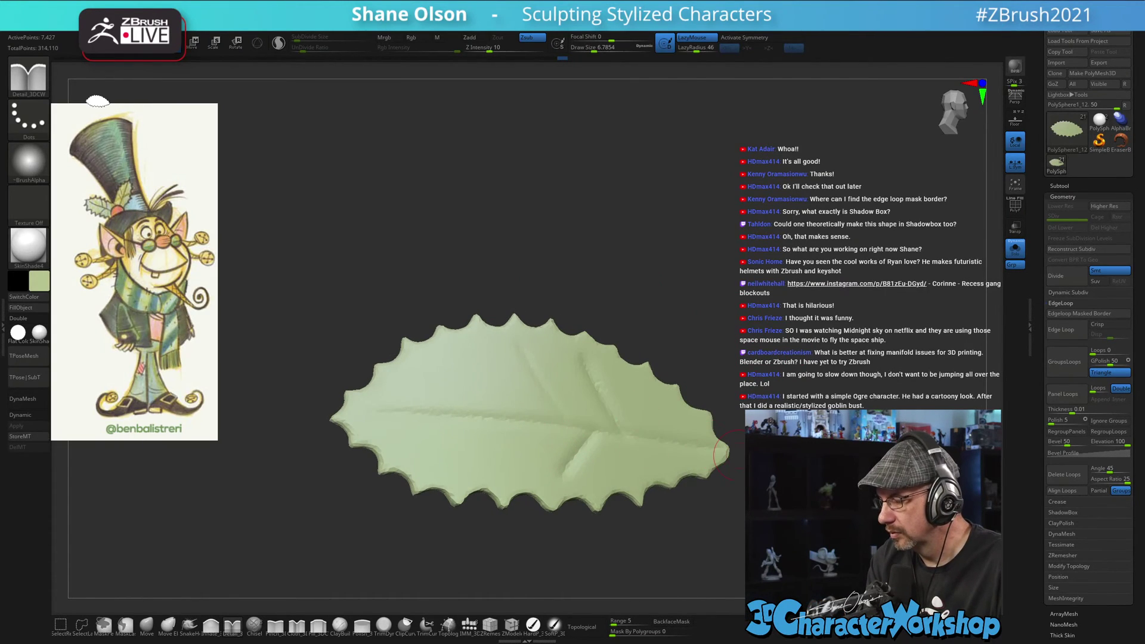
drag(753, 462, 751, 434)
drag(550, 427, 488, 475)
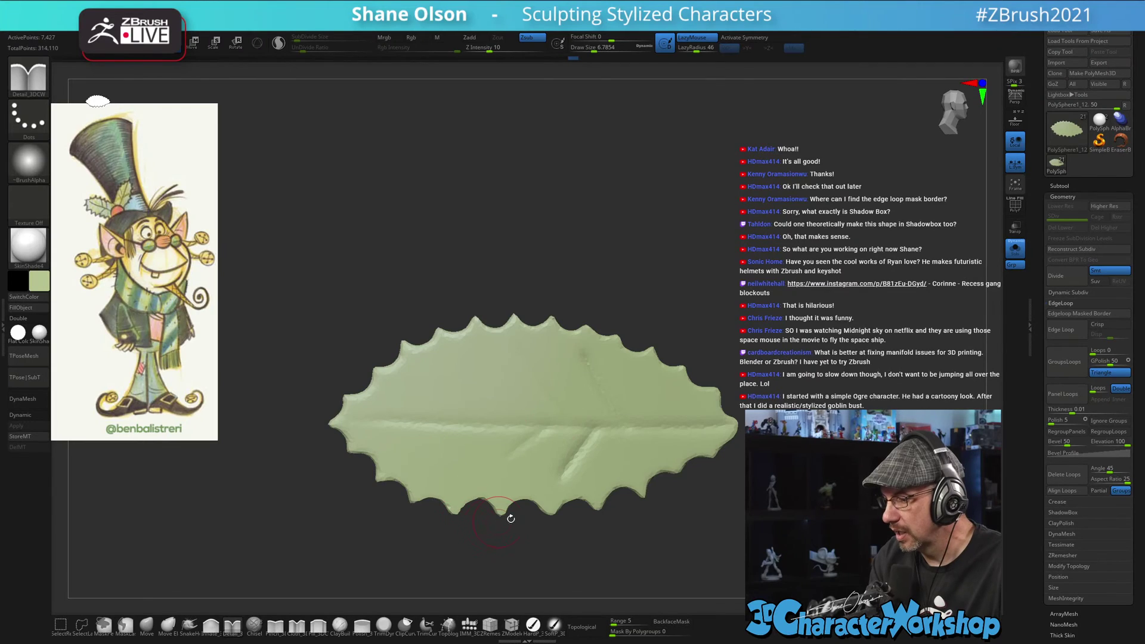
drag(511, 518, 731, 523)
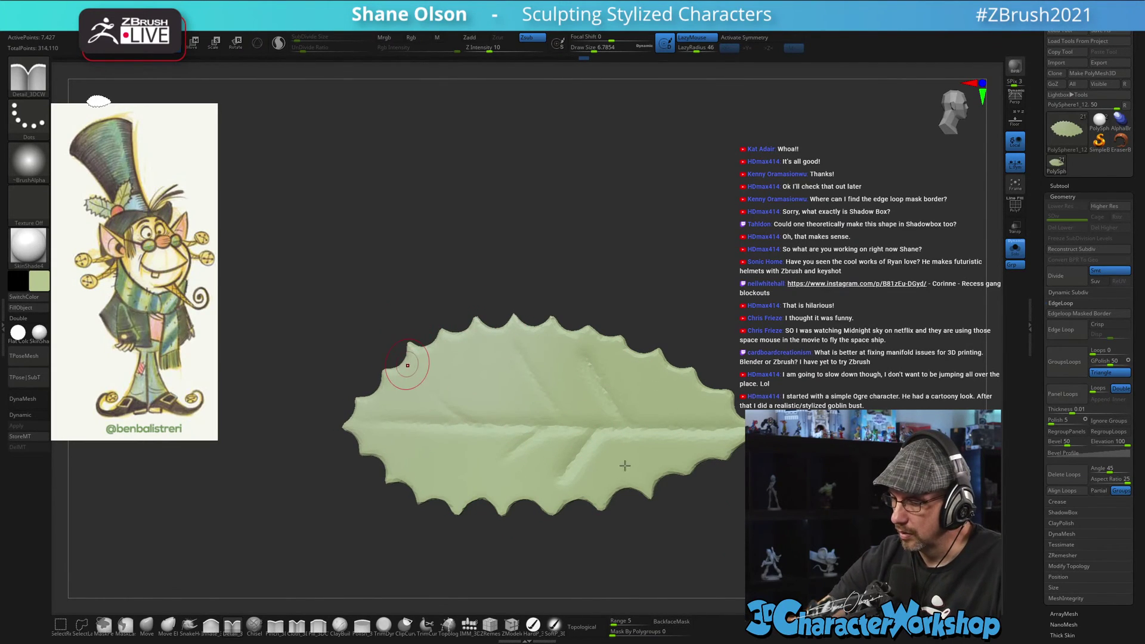
- Smooth the side vein groove on the leaf's lower half
mouse_move(707, 514)
alt+mouse_down()
mouse_move(724, 473)
mouse_move(704, 505)
mouse_move(734, 501)
mouse_move(700, 503)
mouse_move(685, 545)
alt+mouse_up()
mouse_move(606, 453)
shift+mouse_down()
mouse_move(588, 467)
mouse_move(614, 439)
mouse_move(583, 475)
shift+mouse_up()
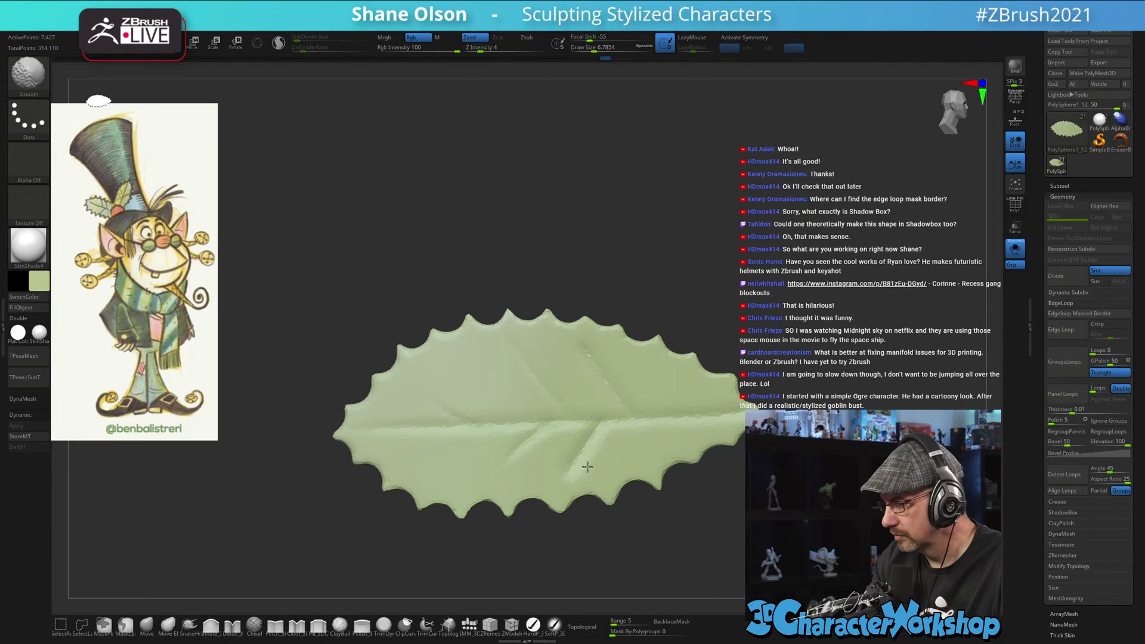
alt+drag(748, 504, 742, 477)
mouse_move(739, 507)
mouse_down()
mouse_move(676, 542)
mouse_move(744, 512)
mouse_up()
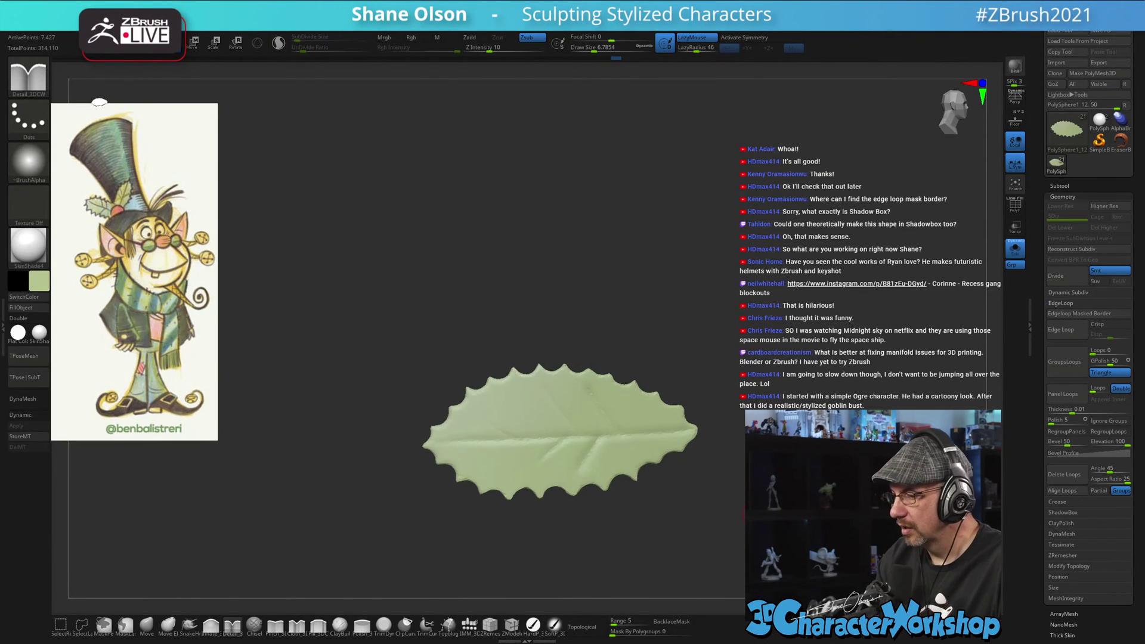
- Turn off Solo to show the whole elf and activate Move on the leaf beside the hat band
alt+drag(732, 395, 607, 312)
click(1017, 250)
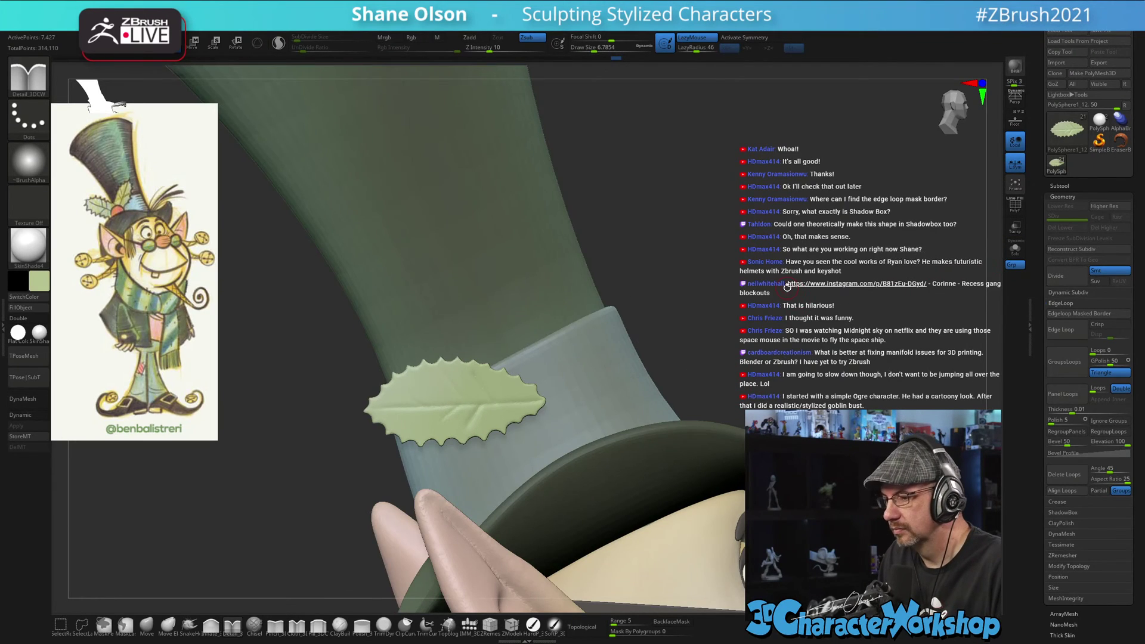
mouse_move(739, 321)
alt+mouse_down()
mouse_move(691, 268)
mouse_move(704, 301)
mouse_move(712, 292)
mouse_move(744, 330)
alt+mouse_up()
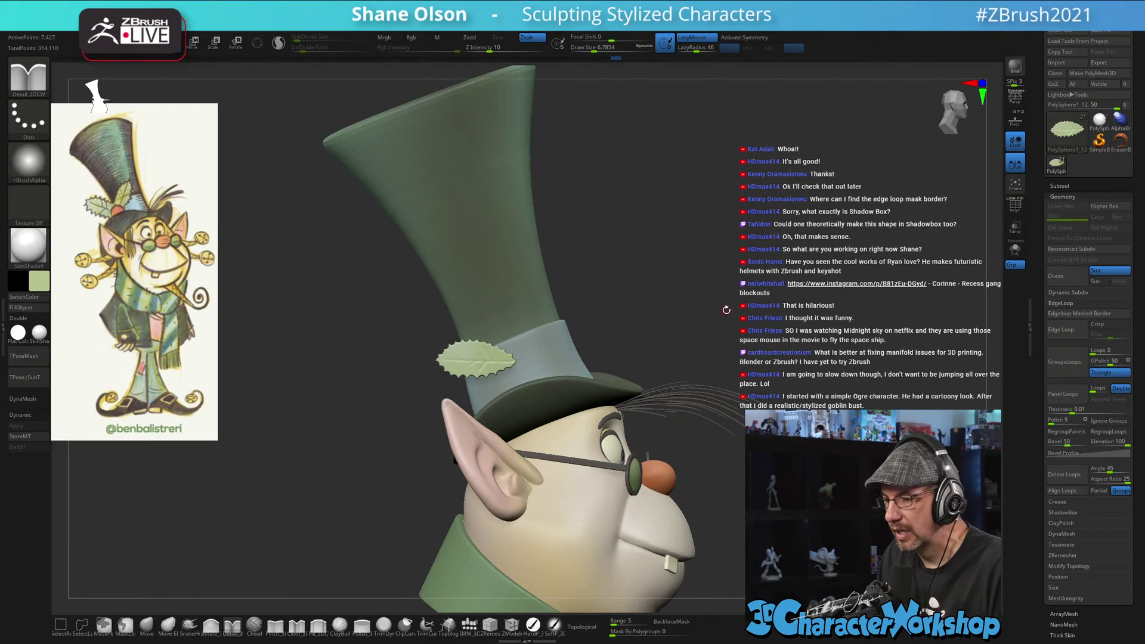
key(w)
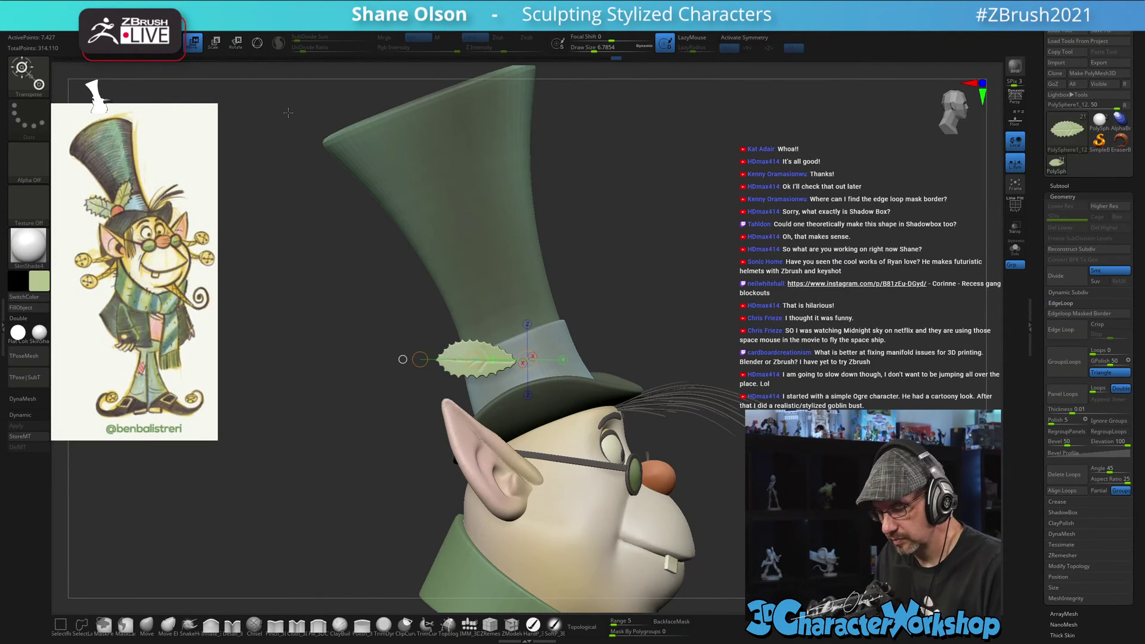
- Move and rotate the holly leaf with the Gizmo so its base sits against the hat band above the brim
click(257, 42)
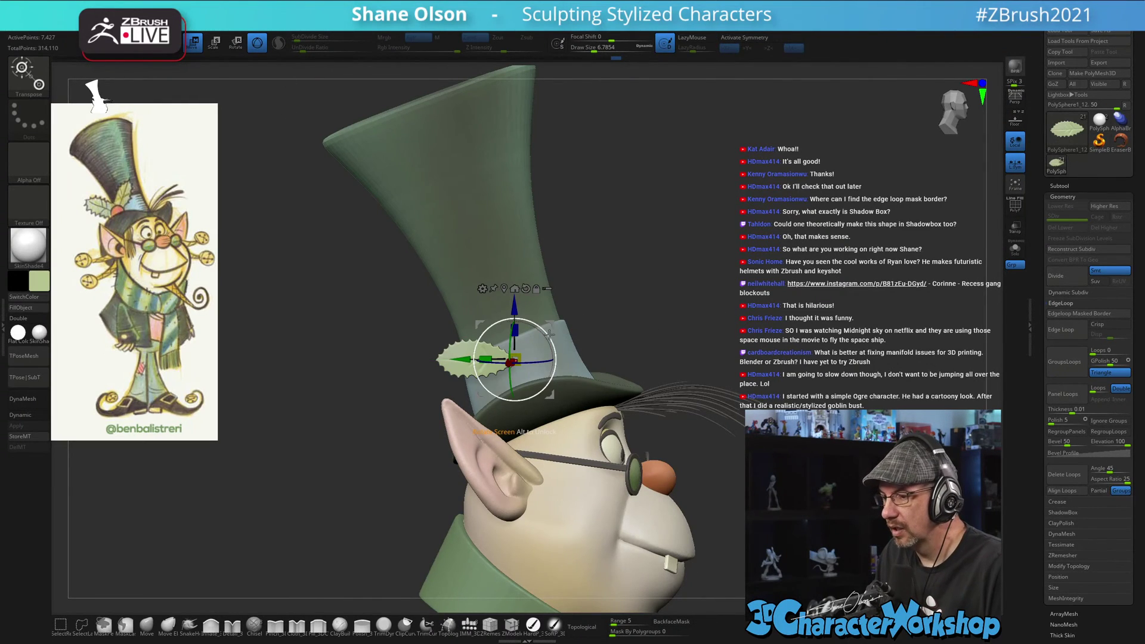
ctrl+right_drag(560, 328, 630, 353)
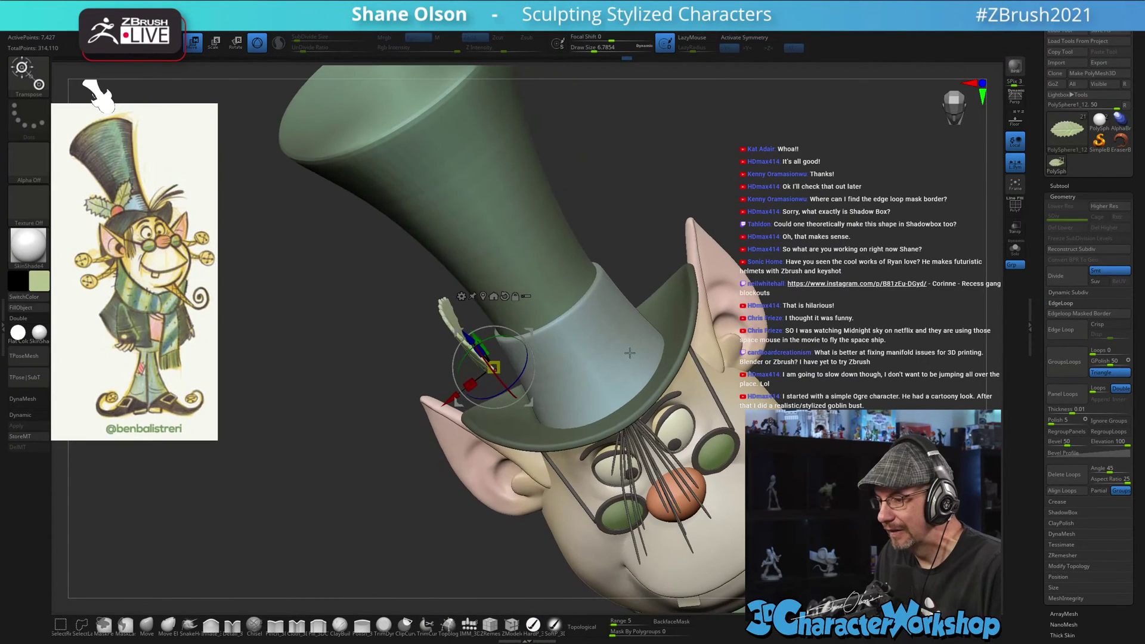
right_drag(774, 289, 836, 250)
drag(528, 331, 548, 397)
right_drag(685, 237, 712, 236)
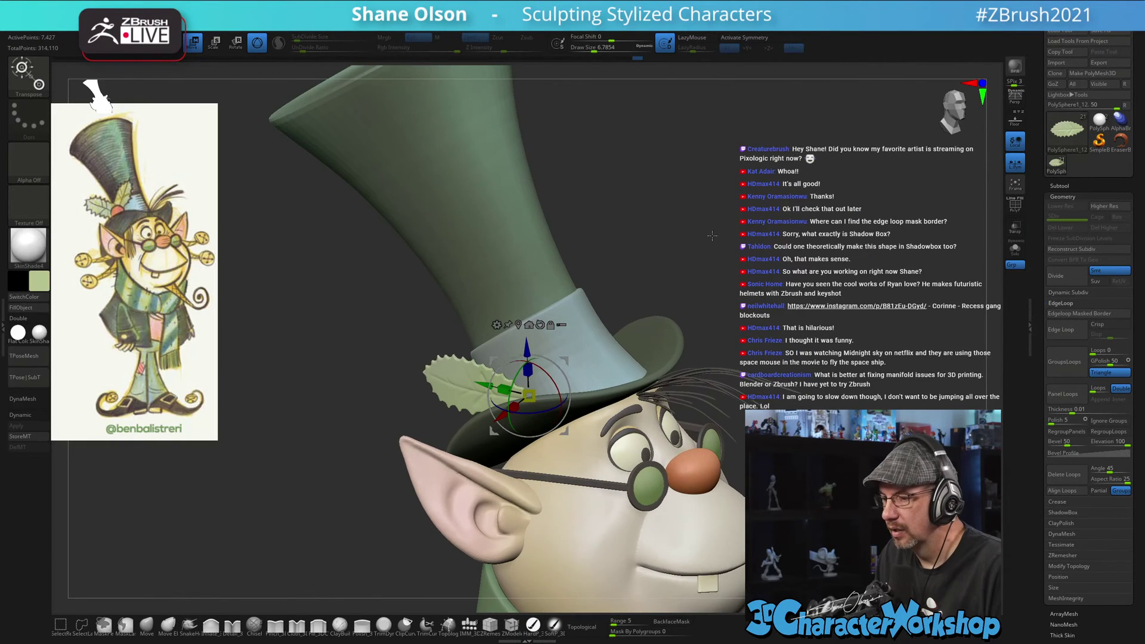
drag(539, 412, 518, 377)
right_drag(686, 238, 695, 223)
right_drag(694, 223, 761, 343)
right_drag(620, 238, 651, 224)
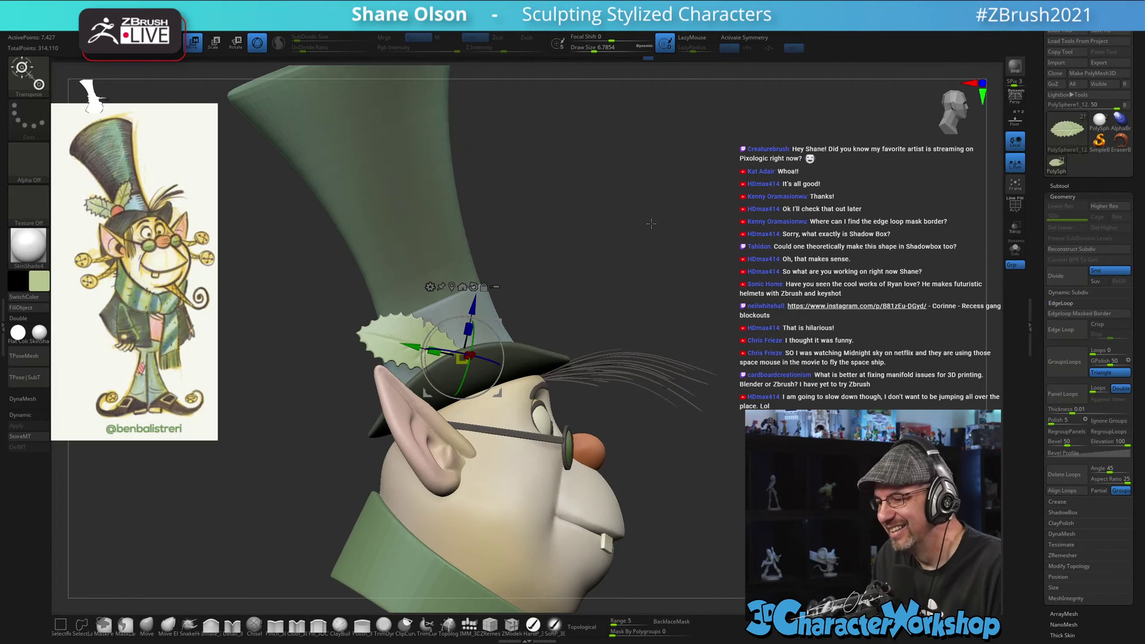
- Duplicate the holly leaf with the copy rotated upright so both leaves fan out from a shared base
ctrl+drag(501, 321, 513, 385)
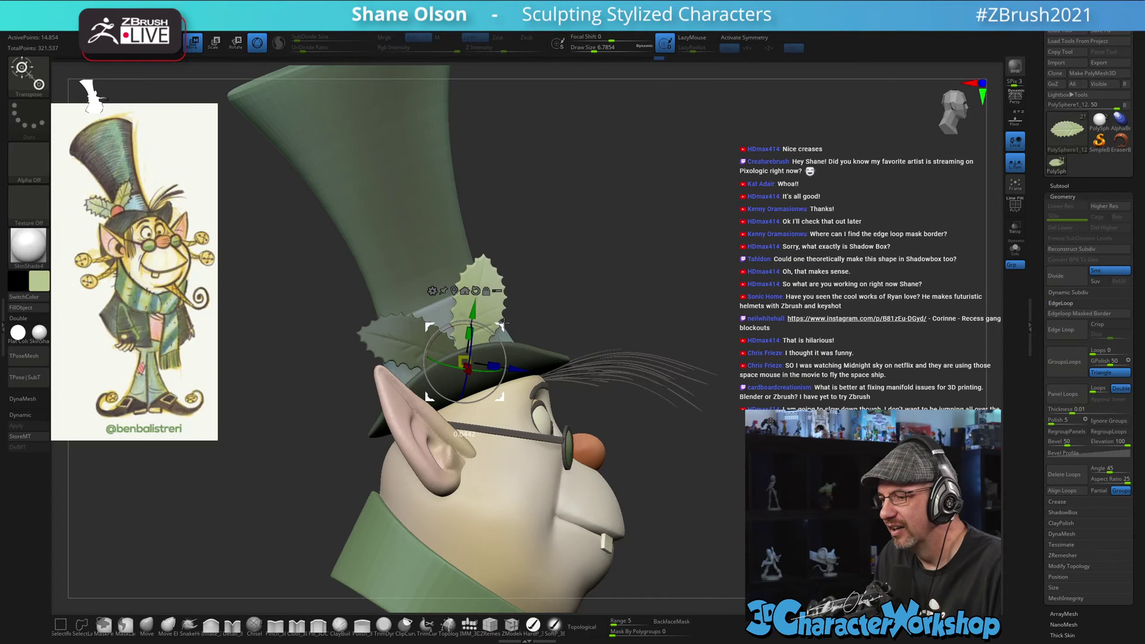
right_drag(541, 299, 578, 268)
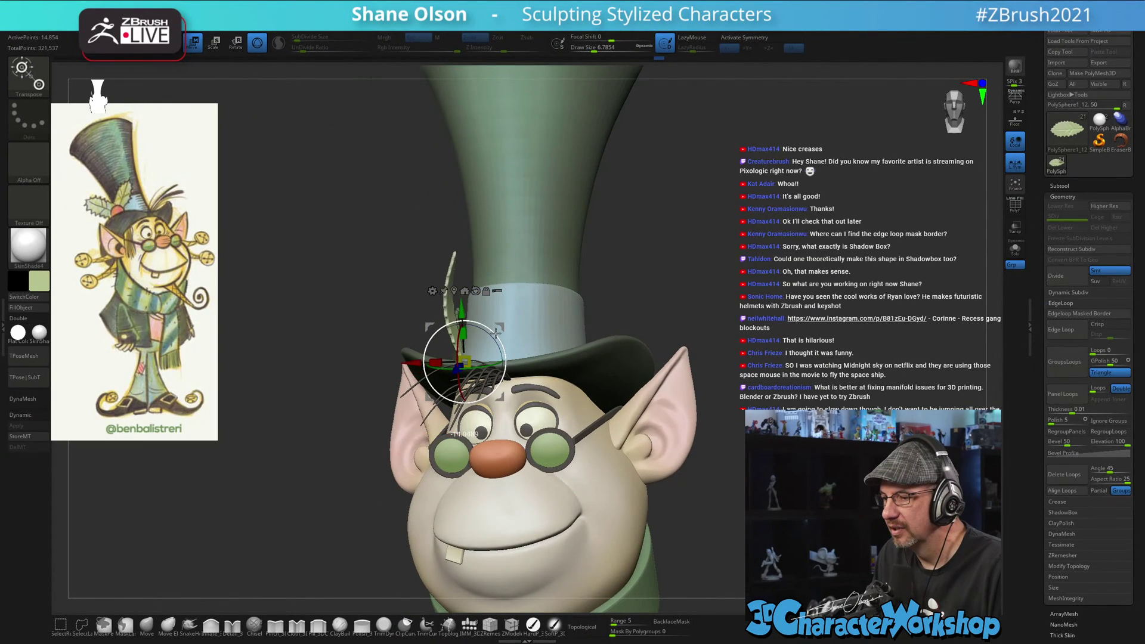
right_drag(497, 335, 532, 333)
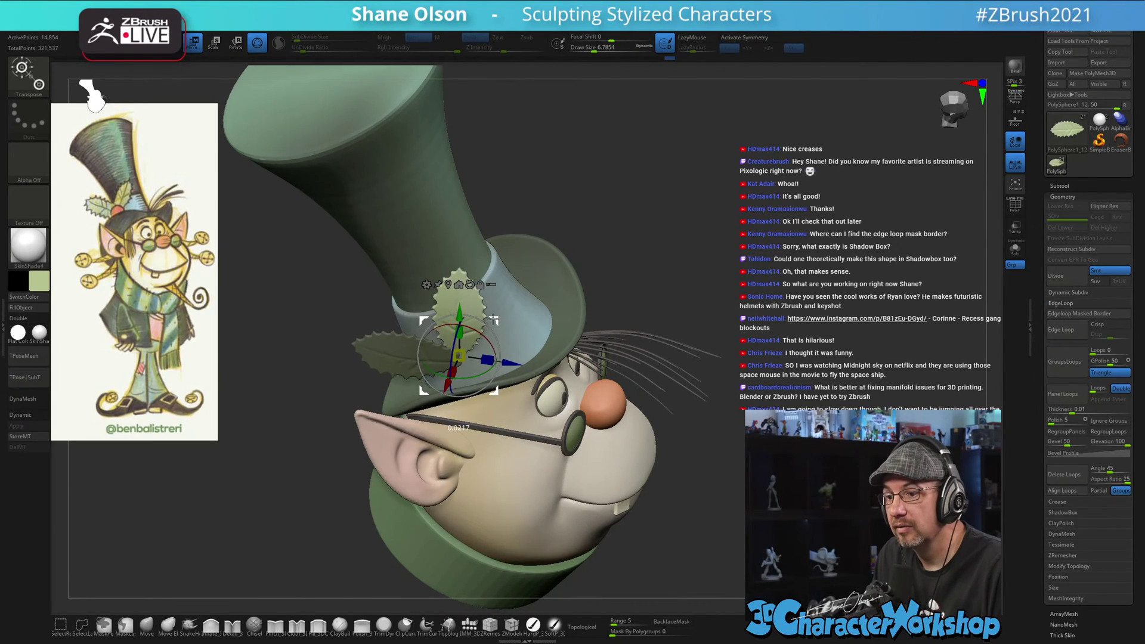
- Angle the upright leaf copy against the hat band and clear the mask from the first leaf
right_drag(735, 262, 737, 360)
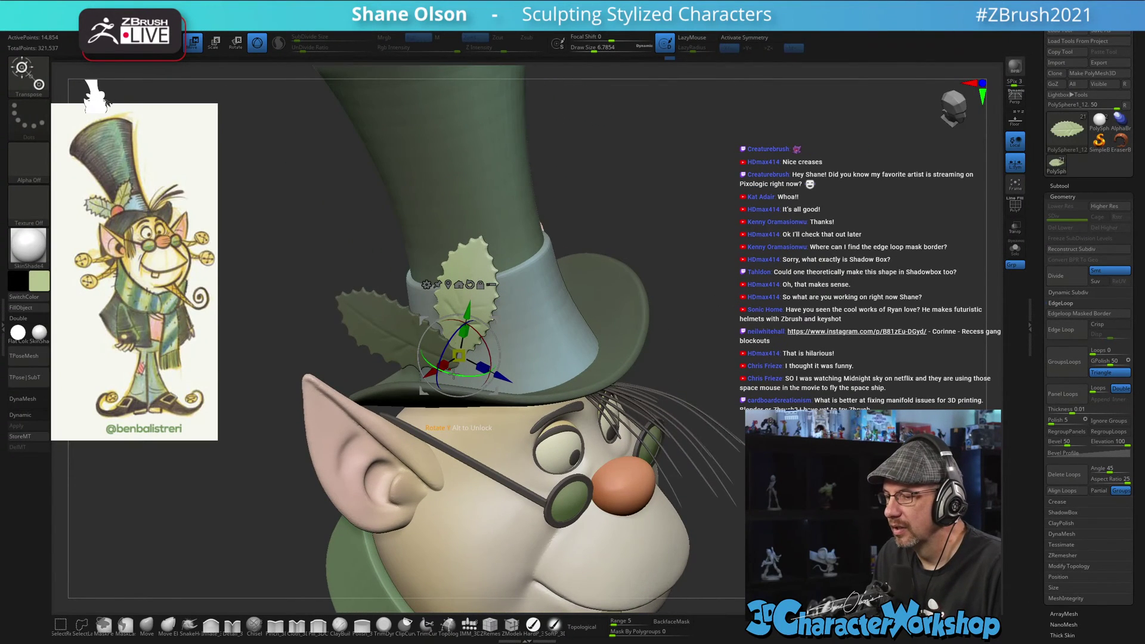
right_drag(771, 272, 558, 304)
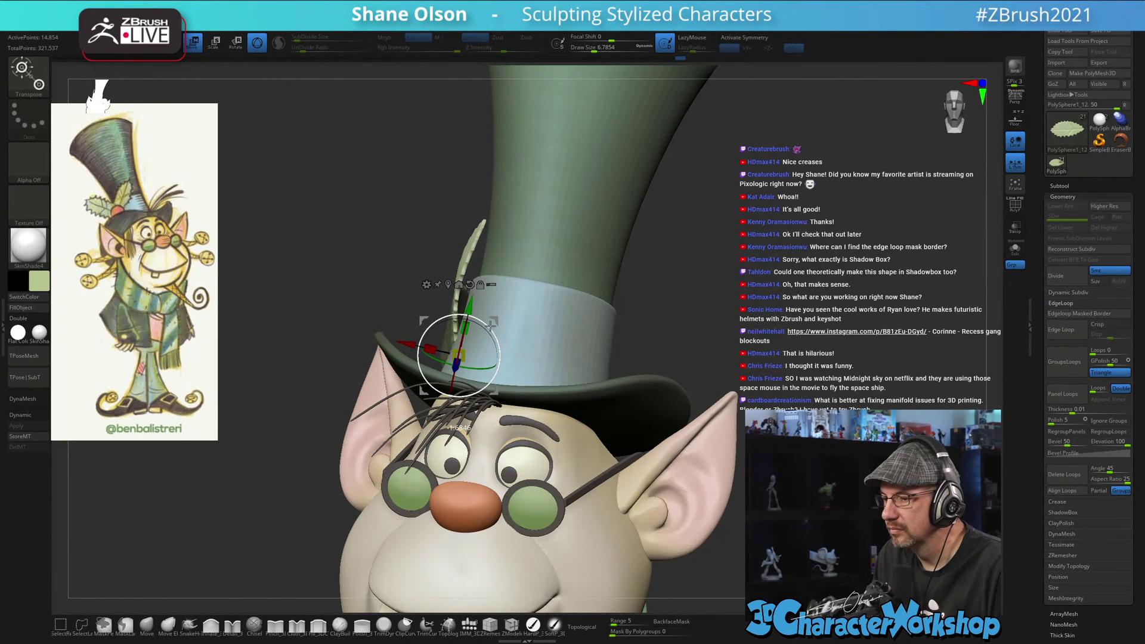
right_drag(490, 326, 744, 276)
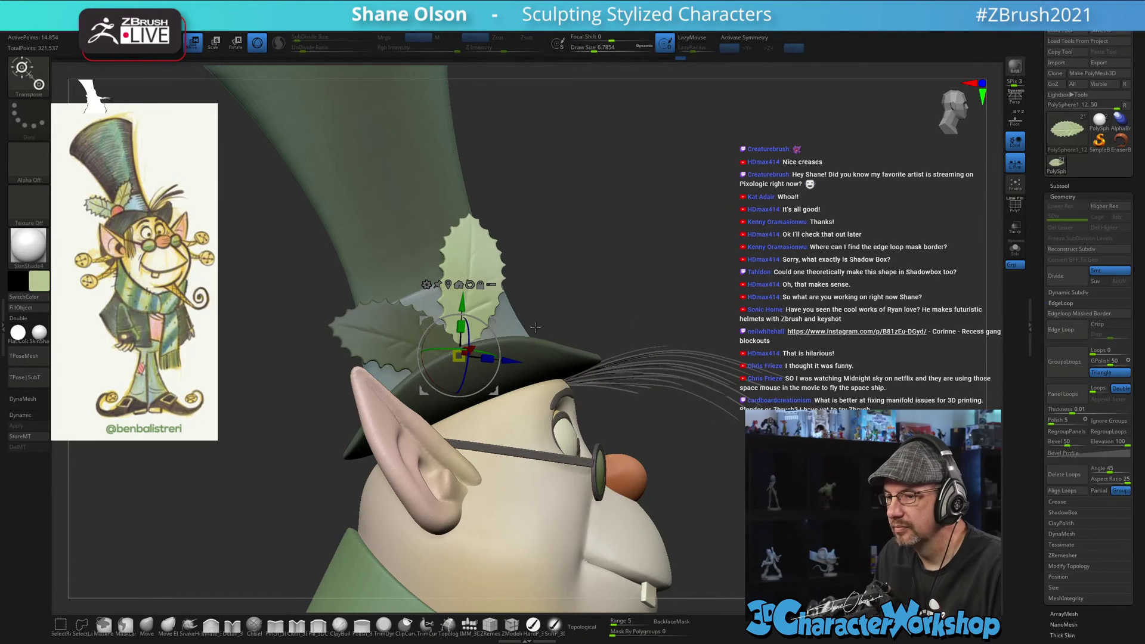
mouse_move(679, 242)
right_down()
mouse_move(655, 216)
mouse_move(622, 214)
right_up()
key(q)
ctrl+drag(667, 212, 667, 200)
ctrl+right_drag(667, 201, 680, 239)
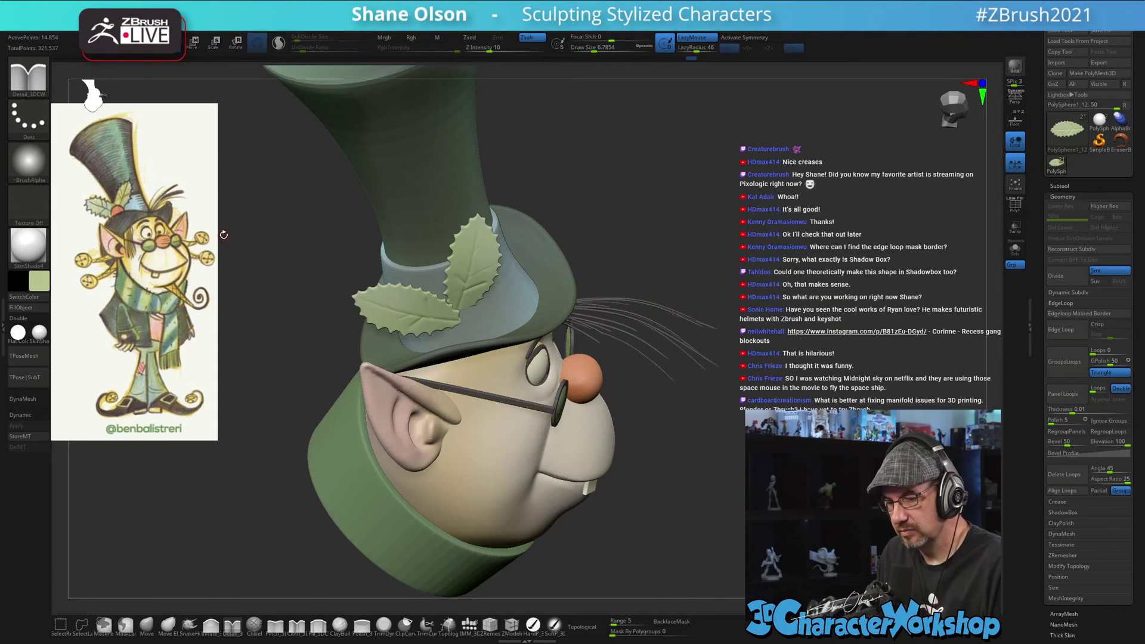
- Sample the nose's orange from the reference drawing and choose the primitive insert brush with QuadSphere-2
key(z)
click(161, 241)
key(z)
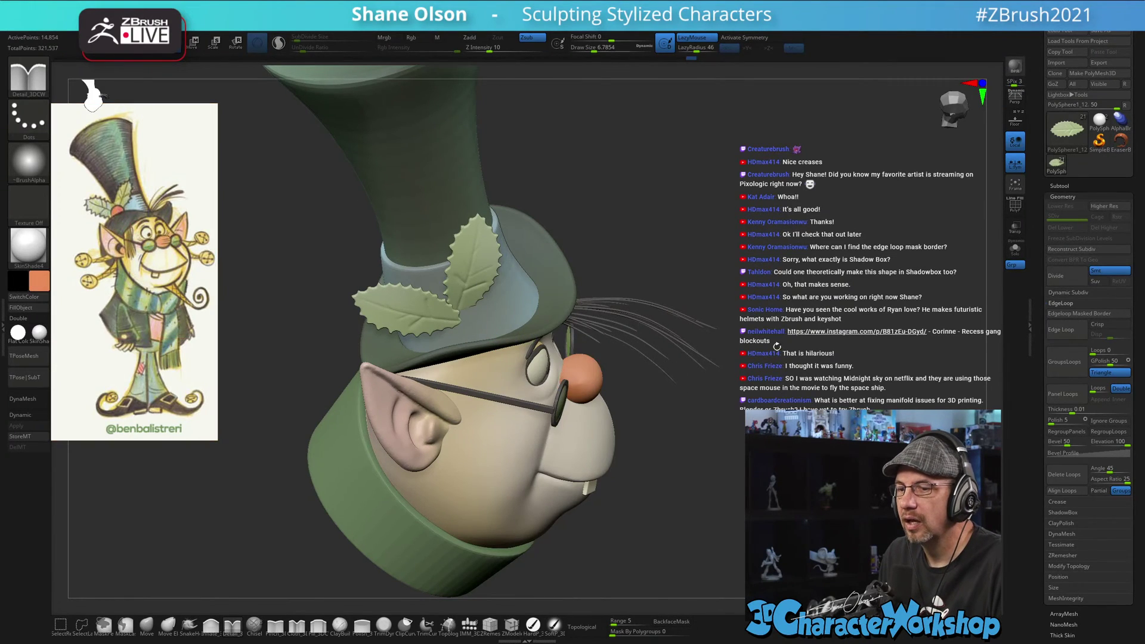
click(490, 635)
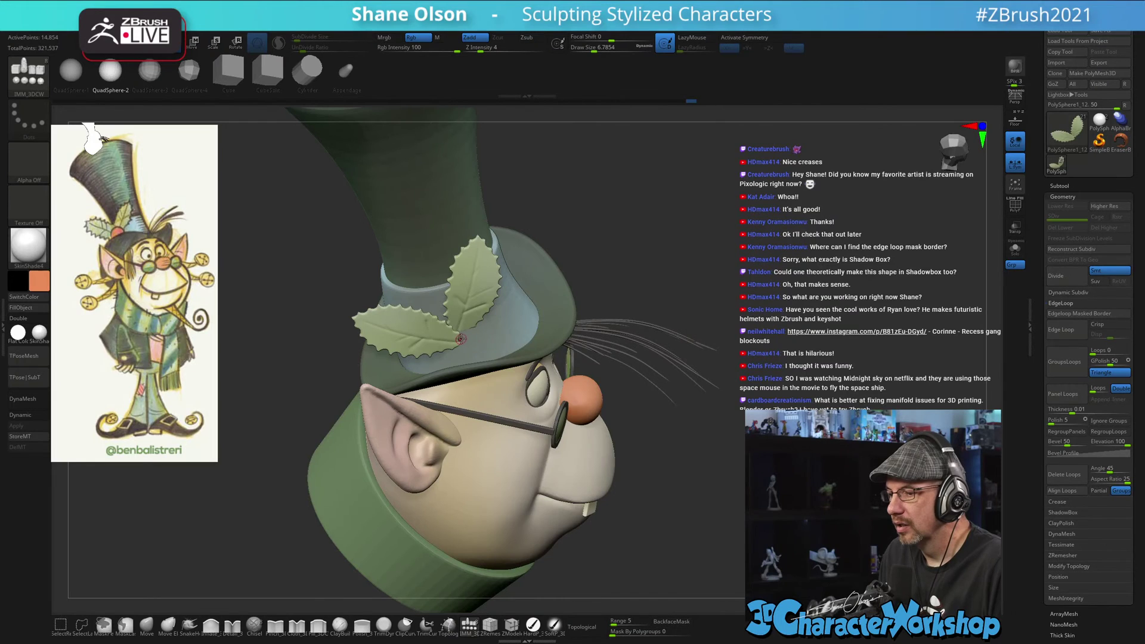
- Try twice to insert a QuadSphere-2 berry where the two leaves meet, undoing each one
drag(475, 357, 484, 372)
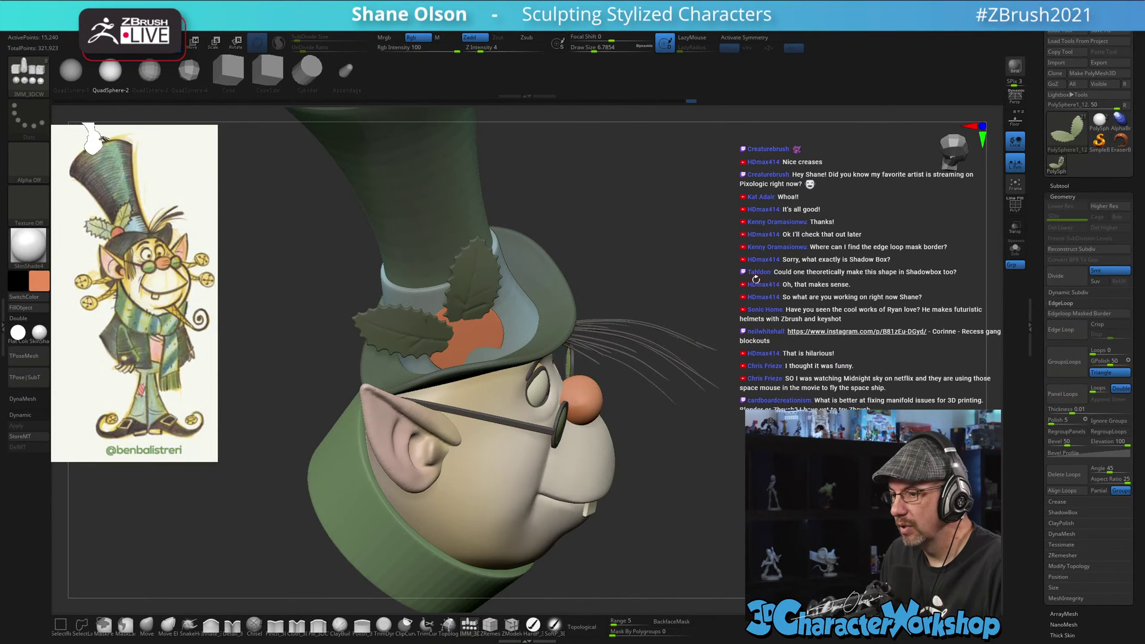
drag(756, 278, 800, 256)
key(ctrl+z)
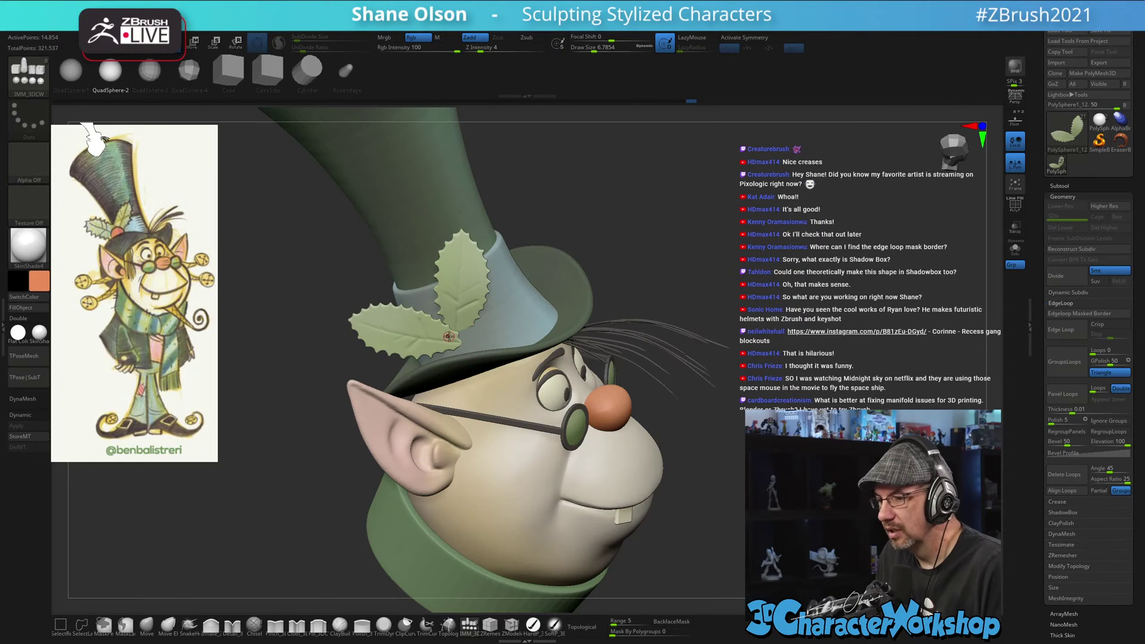
drag(460, 344, 460, 344)
mouse_move(792, 265)
mouse_down()
mouse_move(712, 263)
mouse_move(789, 258)
mouse_move(698, 298)
mouse_move(782, 304)
mouse_move(696, 303)
mouse_move(680, 279)
mouse_move(696, 284)
mouse_up()
key(ctrl+z)
key(s)
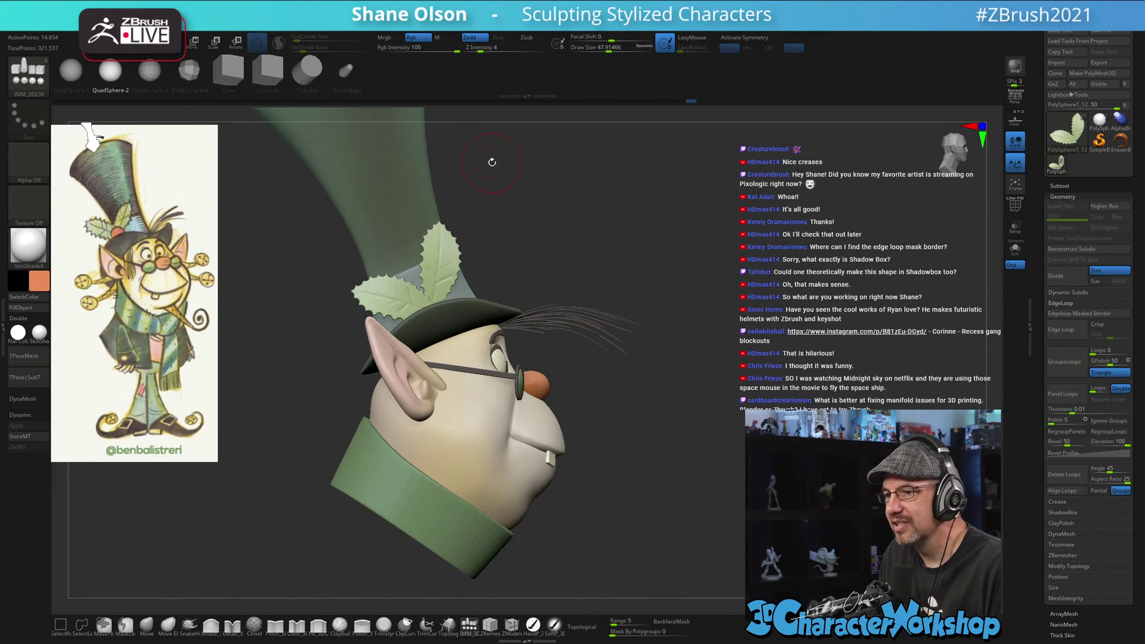
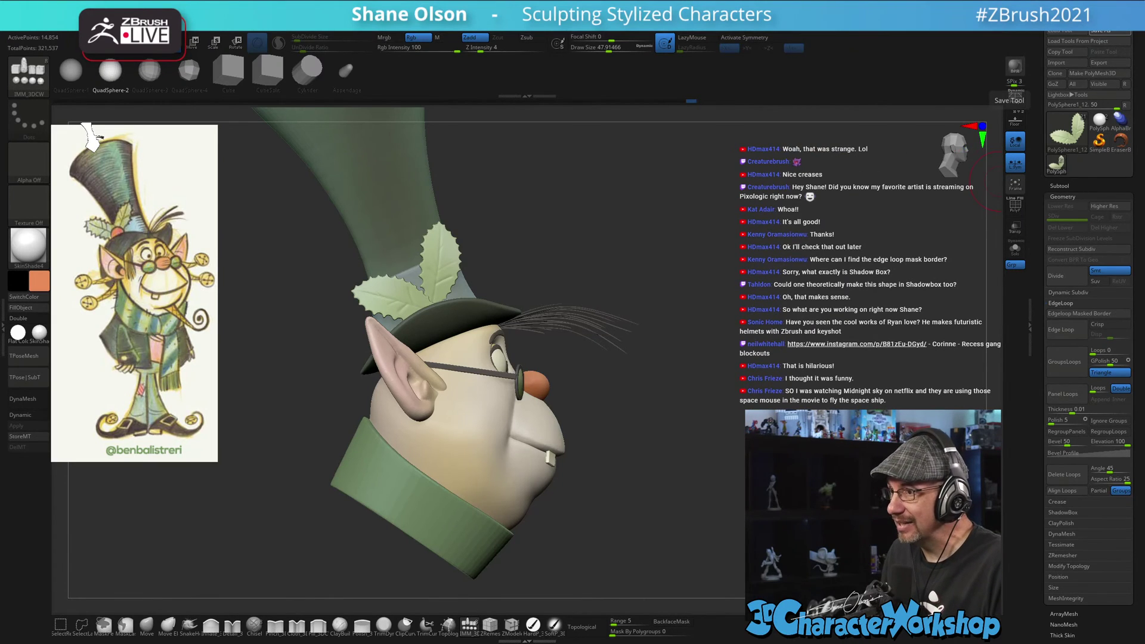
- Make the top hat the active subtool and turn off its symmetry
drag(634, 306, 655, 246)
click(1067, 186)
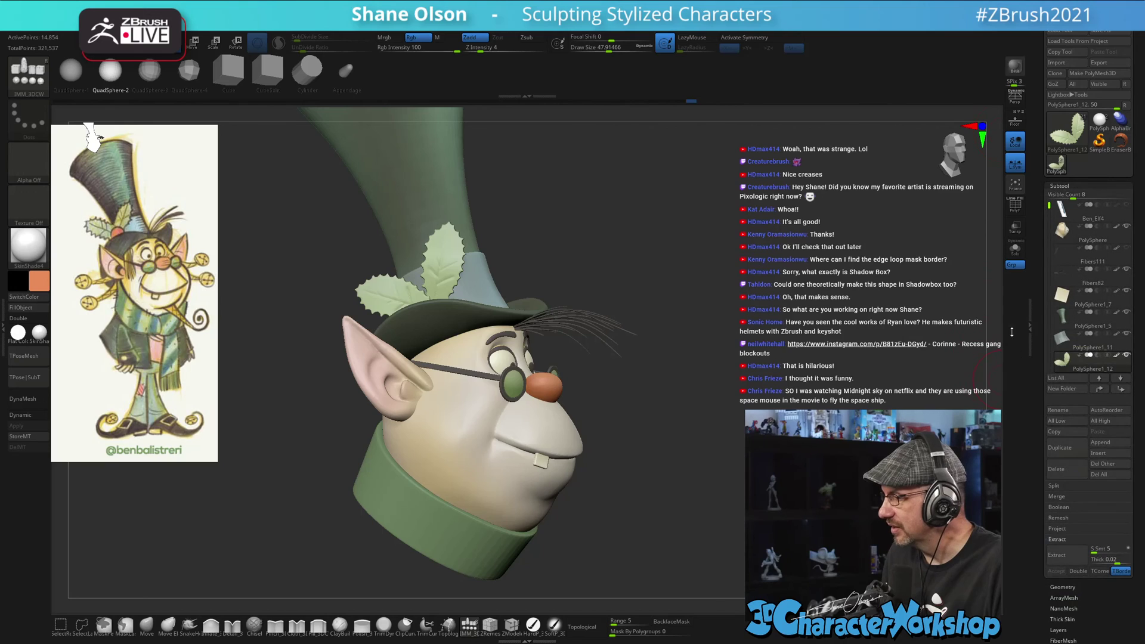
click(1064, 325)
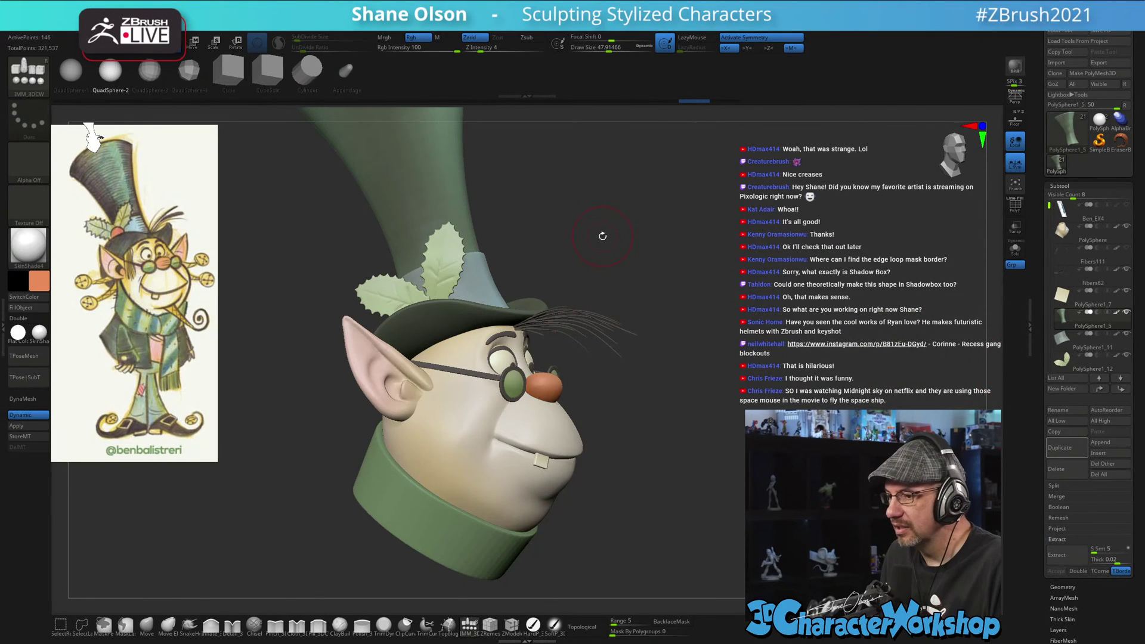
mouse_move(600, 235)
mouse_down()
mouse_move(609, 249)
mouse_move(664, 222)
mouse_up()
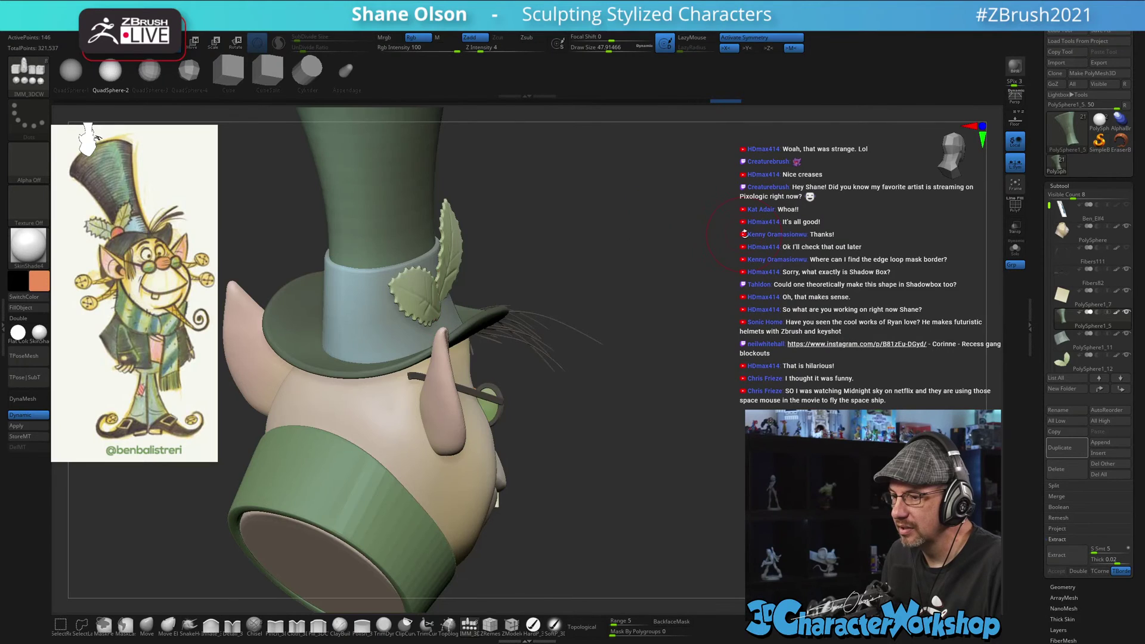
drag(744, 234, 558, 295)
key(x)
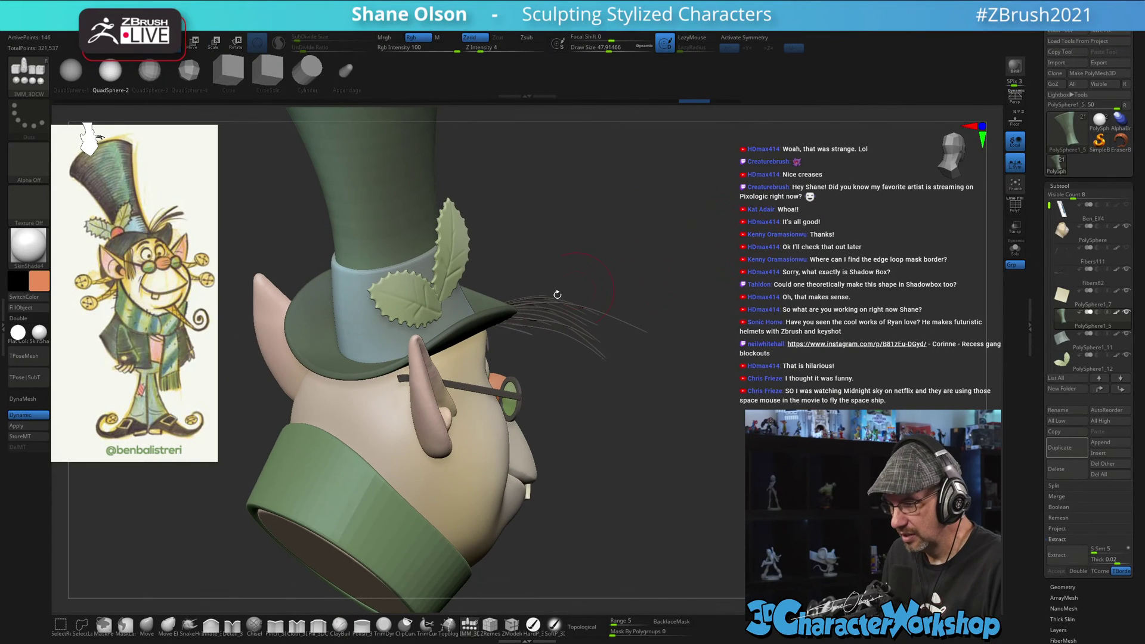
- Try inserting a berry sphere on the hat beside the leaves, undo it and reduce the draw size to about 35
click(458, 304)
key(ctrl+z)
drag(733, 262, 708, 257)
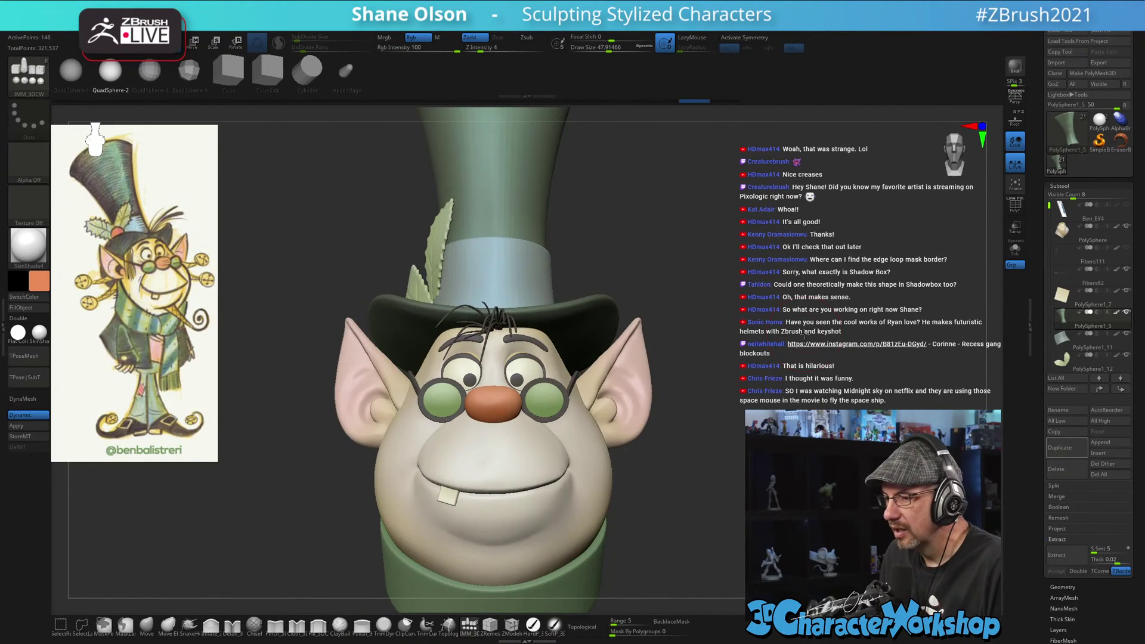
mouse_move(805, 334)
alt+mouse_down()
mouse_move(802, 351)
mouse_move(798, 307)
mouse_move(758, 313)
alt+mouse_up()
key(s)
key(s)
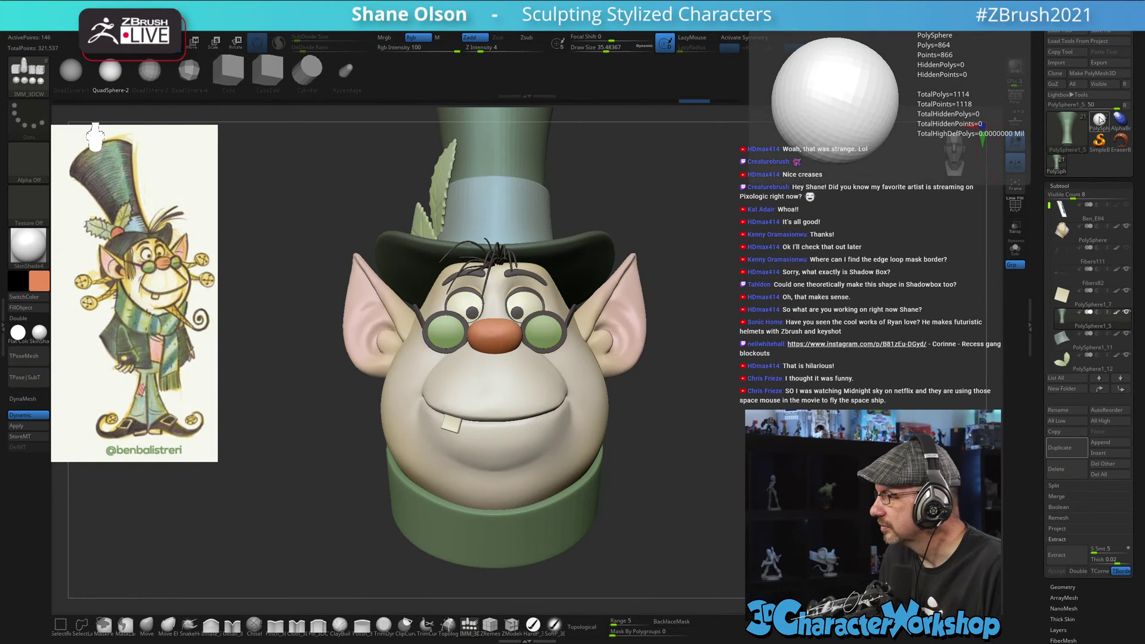
- Set the Panel Loops thickness to 0 in the hat's geometry settings
drag(688, 236, 676, 236)
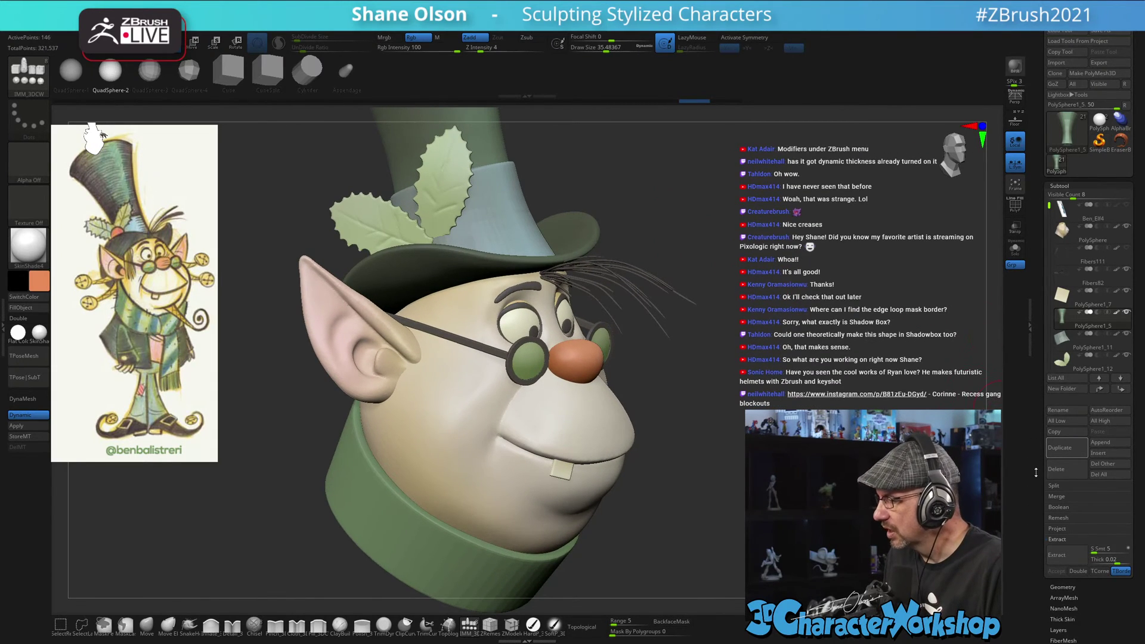
scroll(1036, 472, down, 5)
click(1059, 411)
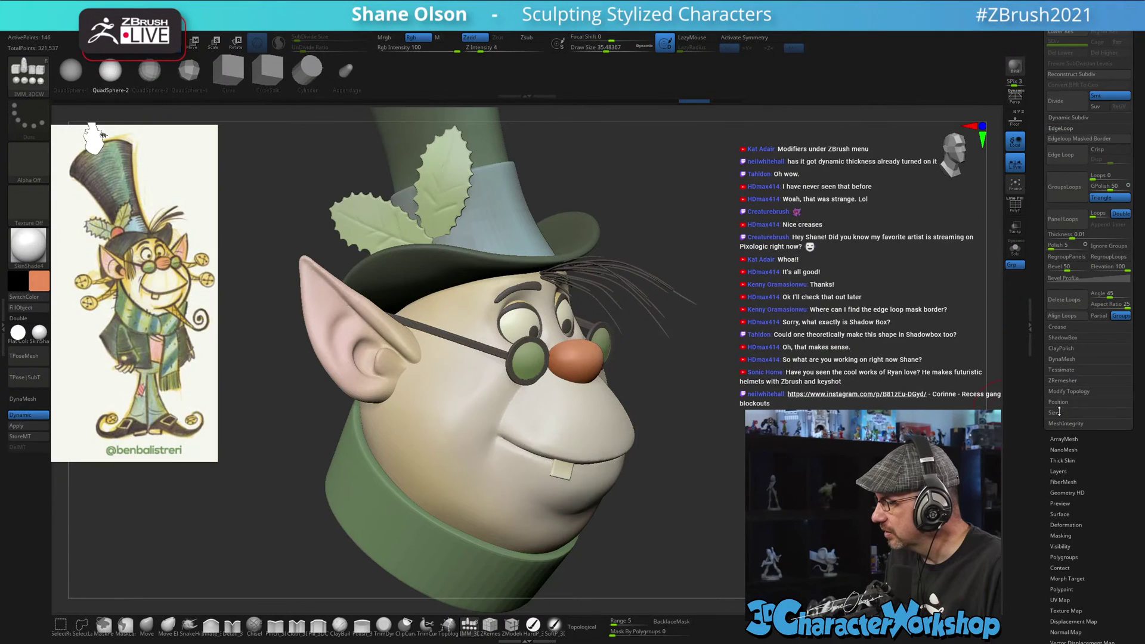
drag(1072, 238, 1045, 237)
- Try inserting a sphere at the base of the leaves again, undo it and set the draw size to about 41
drag(272, 247, 444, 248)
drag(655, 272, 667, 253)
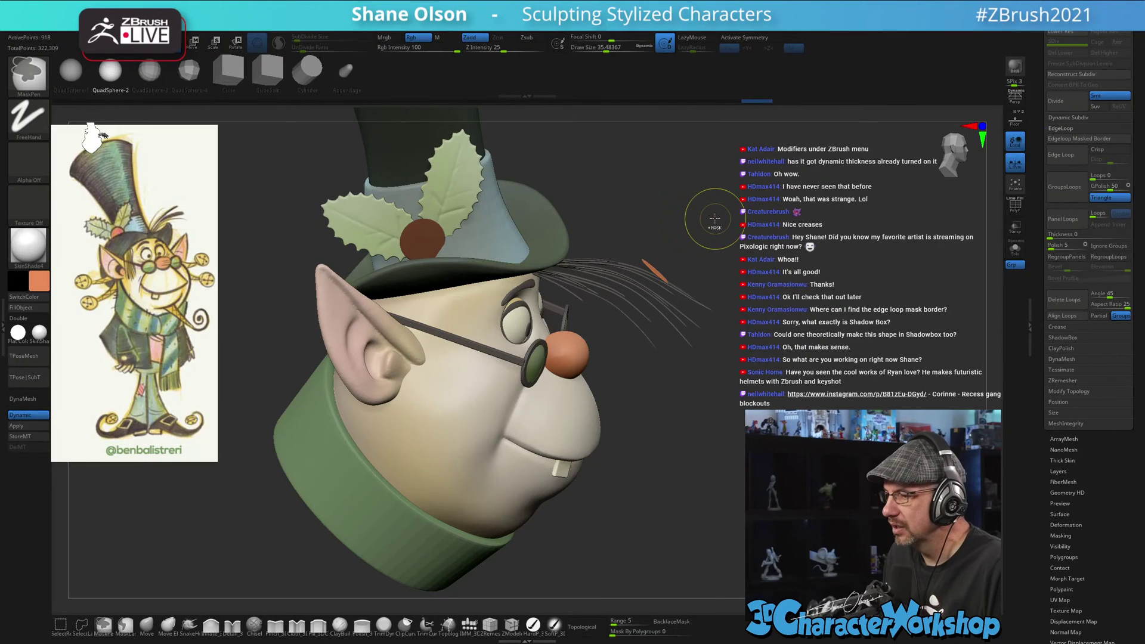
key(ctrl+z)
key(ctrl+z)
mouse_move(713, 212)
mouse_down()
mouse_move(732, 252)
mouse_move(697, 222)
mouse_up()
key(s)
key(s)
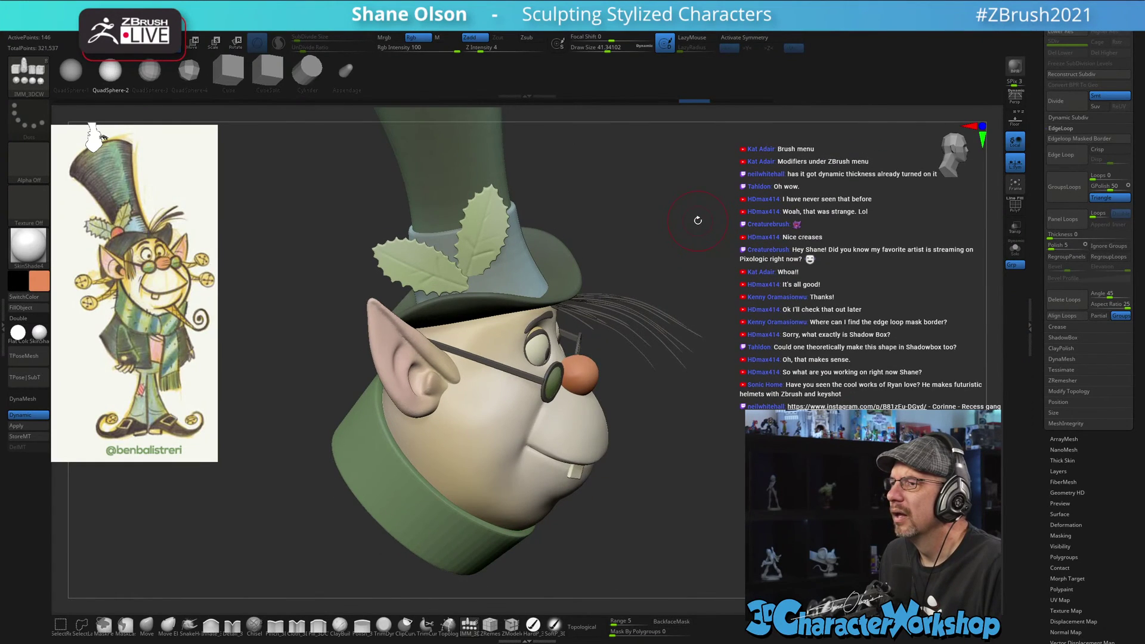
- Turn Dynamic Subdivision off on the hat to check its effect, and switch it back on
click(20, 415)
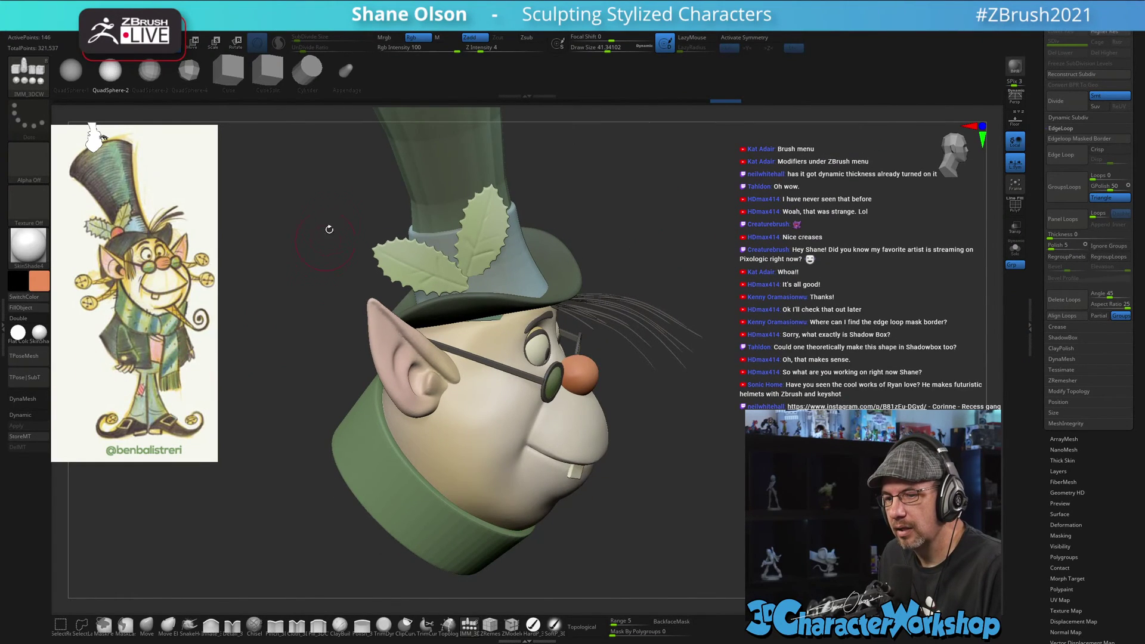
drag(347, 223, 405, 228)
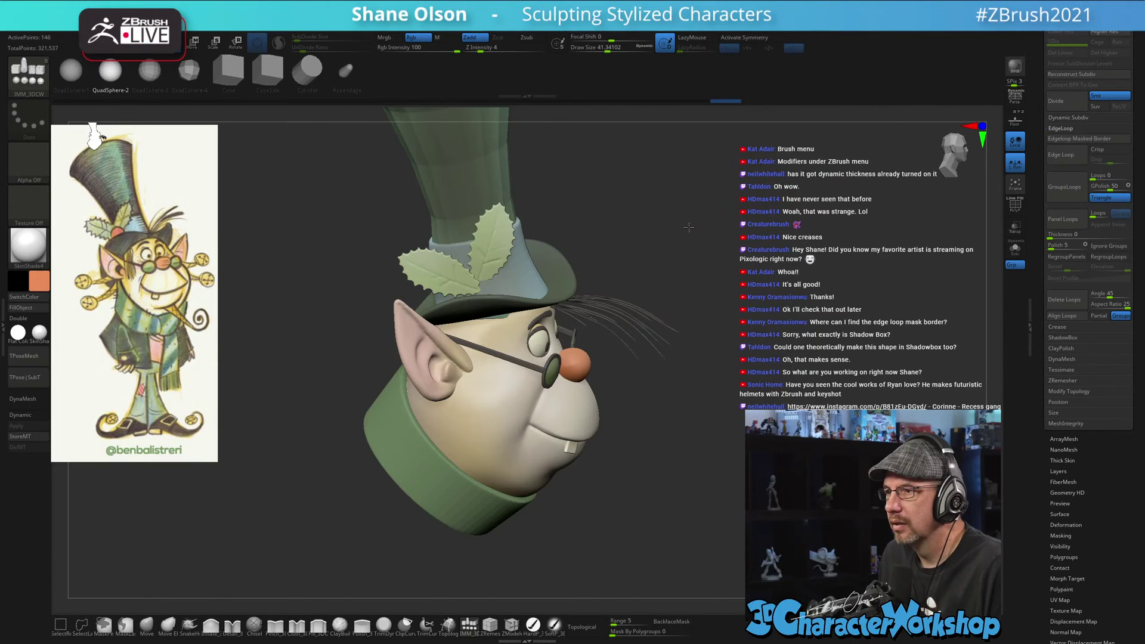
drag(688, 228, 658, 222)
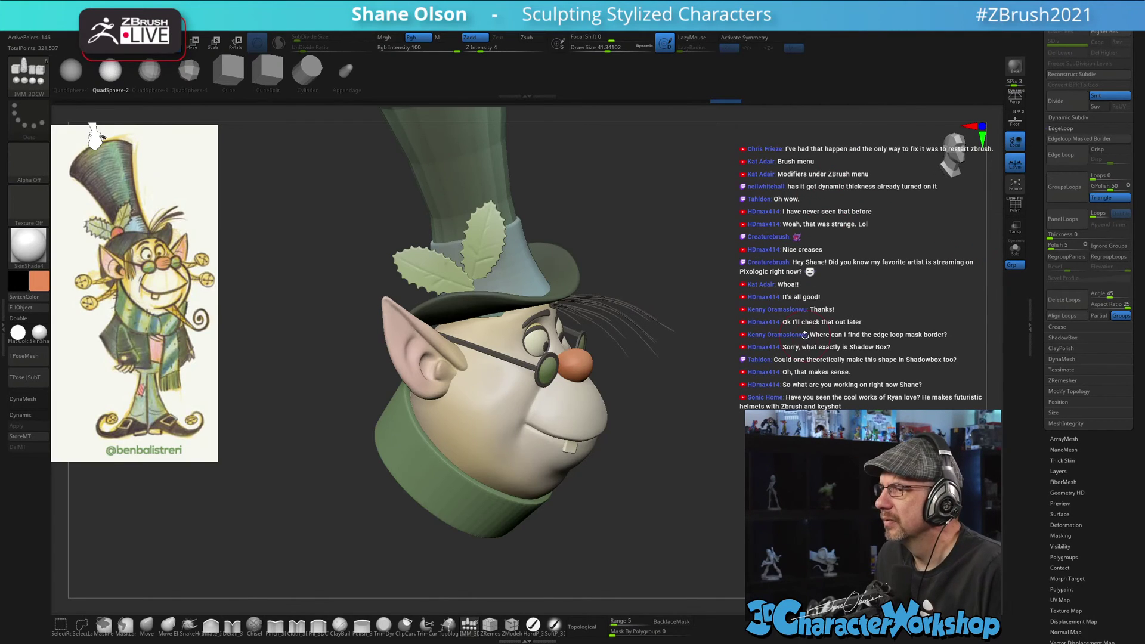
drag(805, 335, 804, 329)
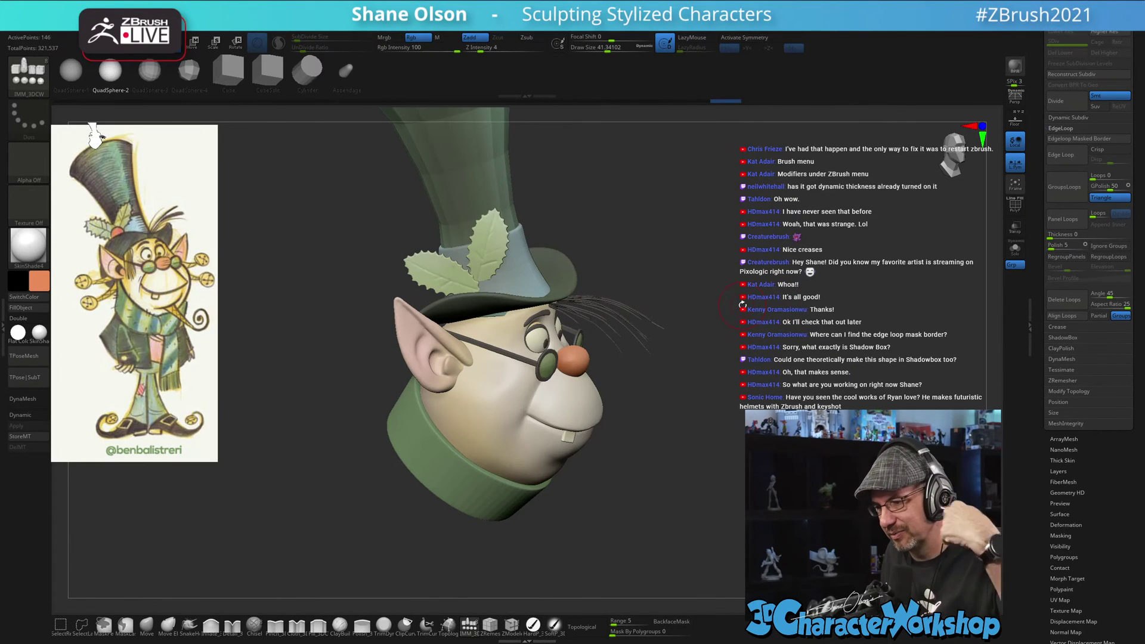
mouse_move(741, 293)
mouse_down()
mouse_move(688, 287)
mouse_move(754, 285)
mouse_move(714, 180)
mouse_move(731, 216)
mouse_move(705, 218)
mouse_move(715, 317)
mouse_up()
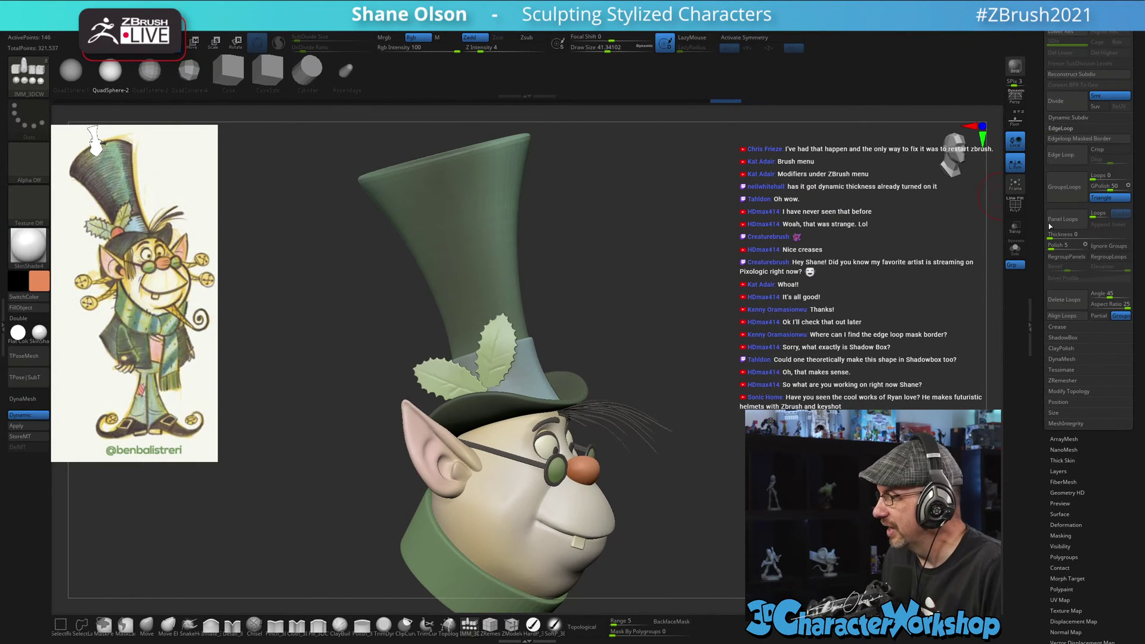
- Switch to the PolySphere tool with the ruler, try inserting a QuadSphere-2 on its sphere and undo it
drag(1041, 163, 1041, 337)
click(1099, 121)
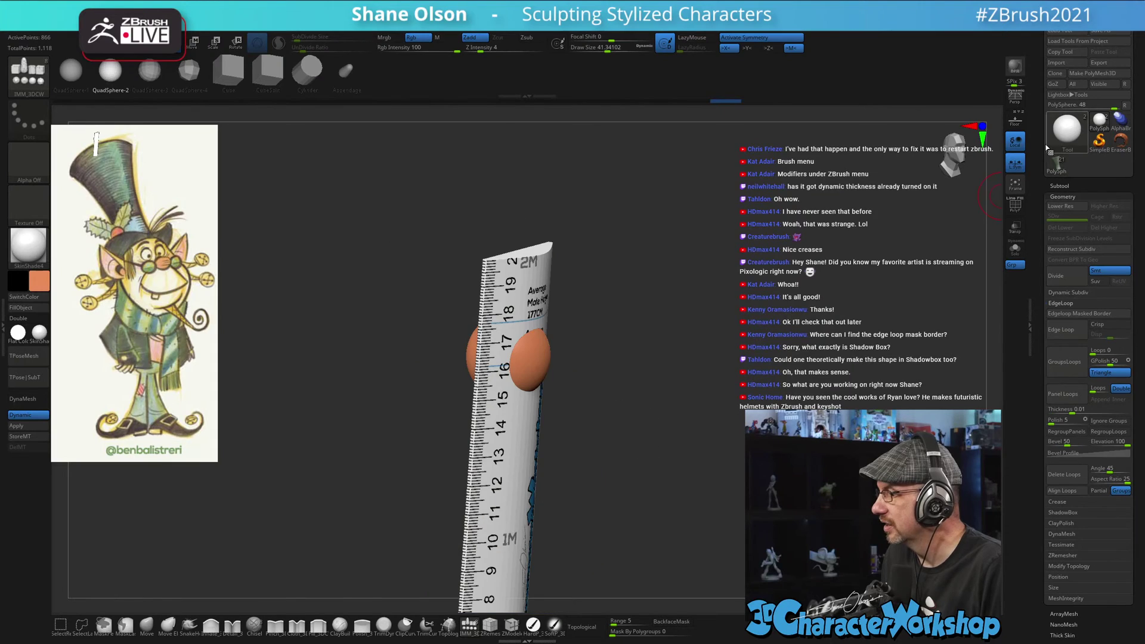
alt+drag(700, 344, 699, 285)
drag(540, 301, 566, 322)
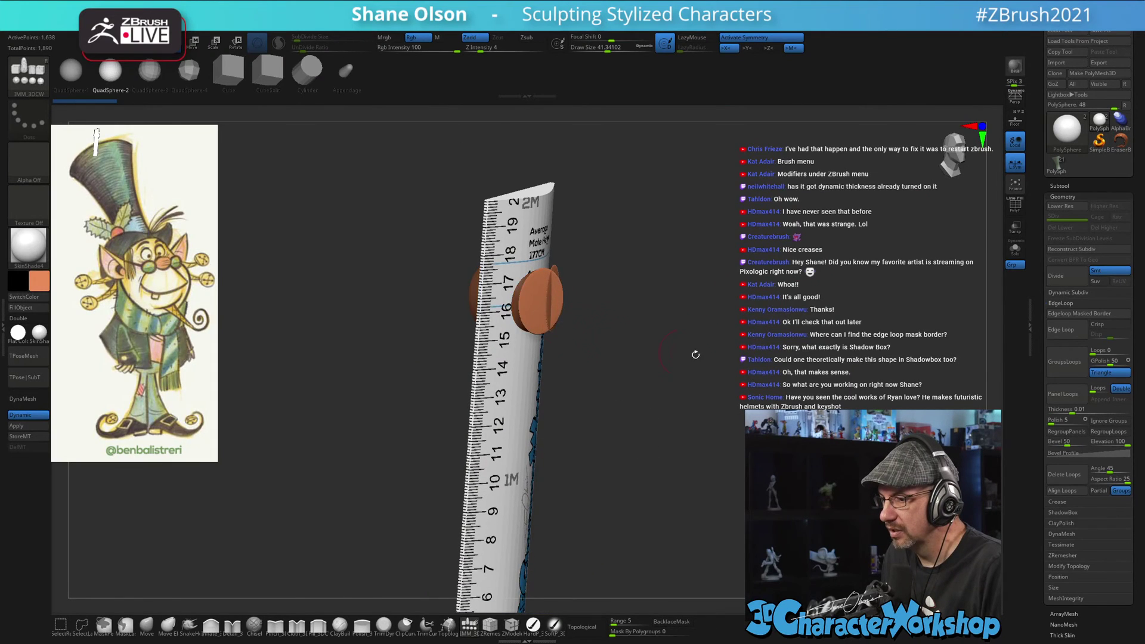
drag(695, 353, 698, 308)
key(ctrl+z)
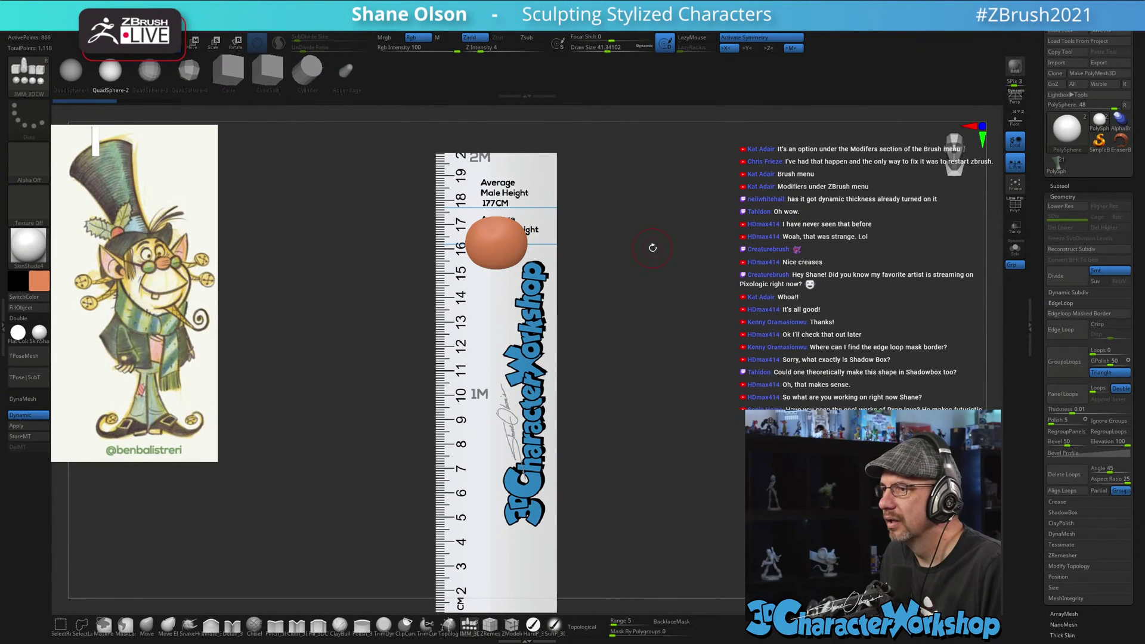
- Try inserting a Cylinder on the orange sphere and undo it
click(310, 77)
drag(508, 242, 525, 254)
key(ctrl+z)
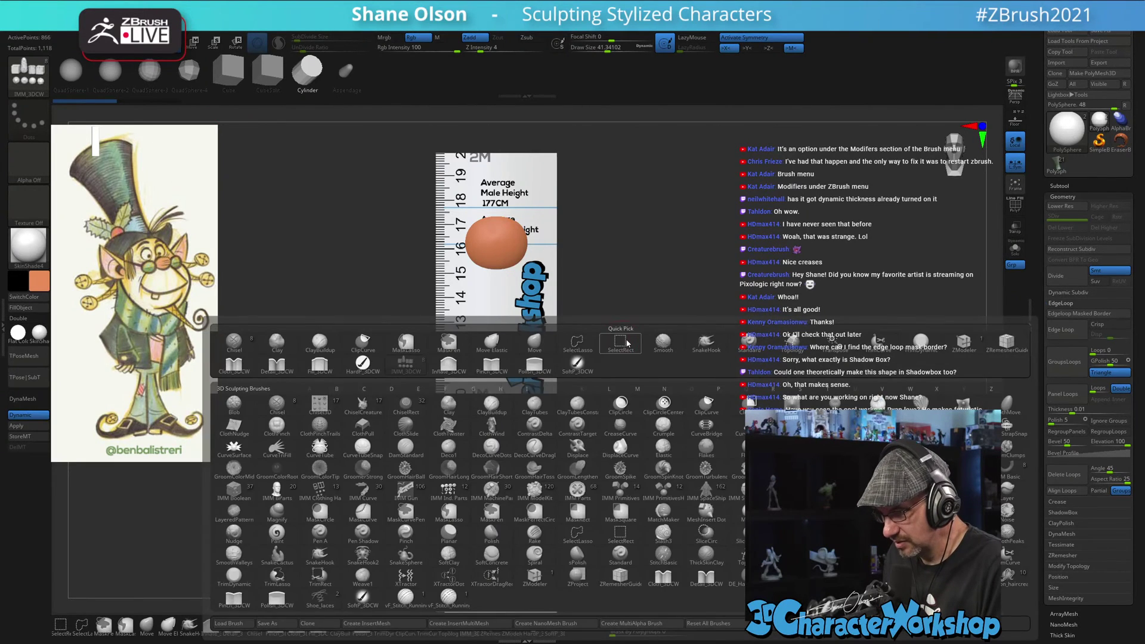
- Try inserting a Bolt Head from the IMM Ind. Parts brush on the sphere and undo it
key(b)
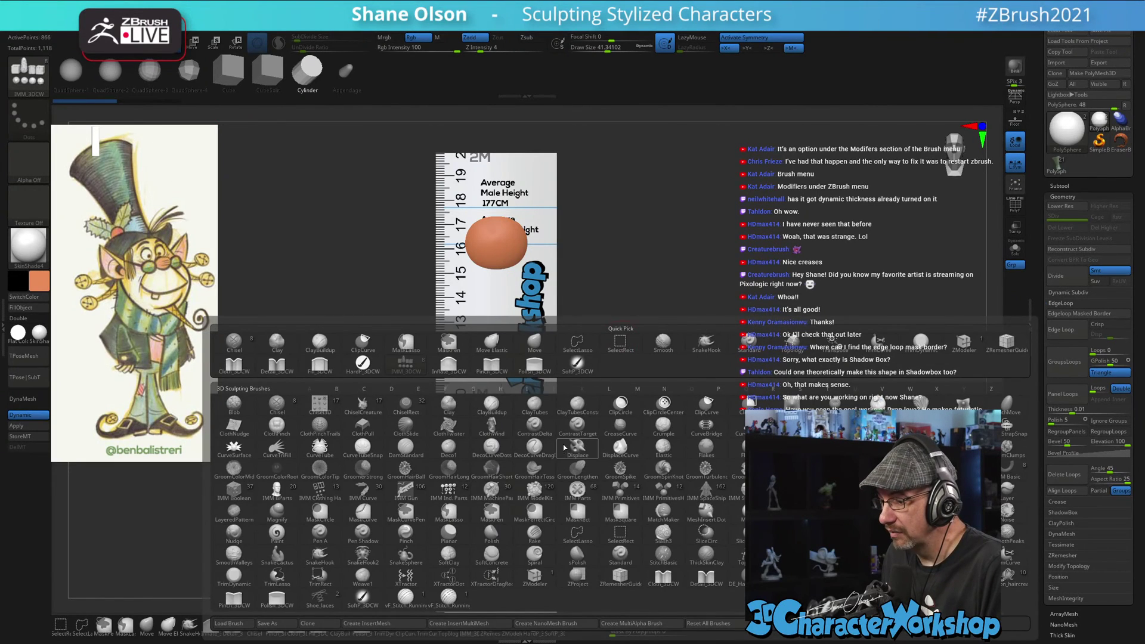
click(449, 489)
drag(510, 232, 528, 239)
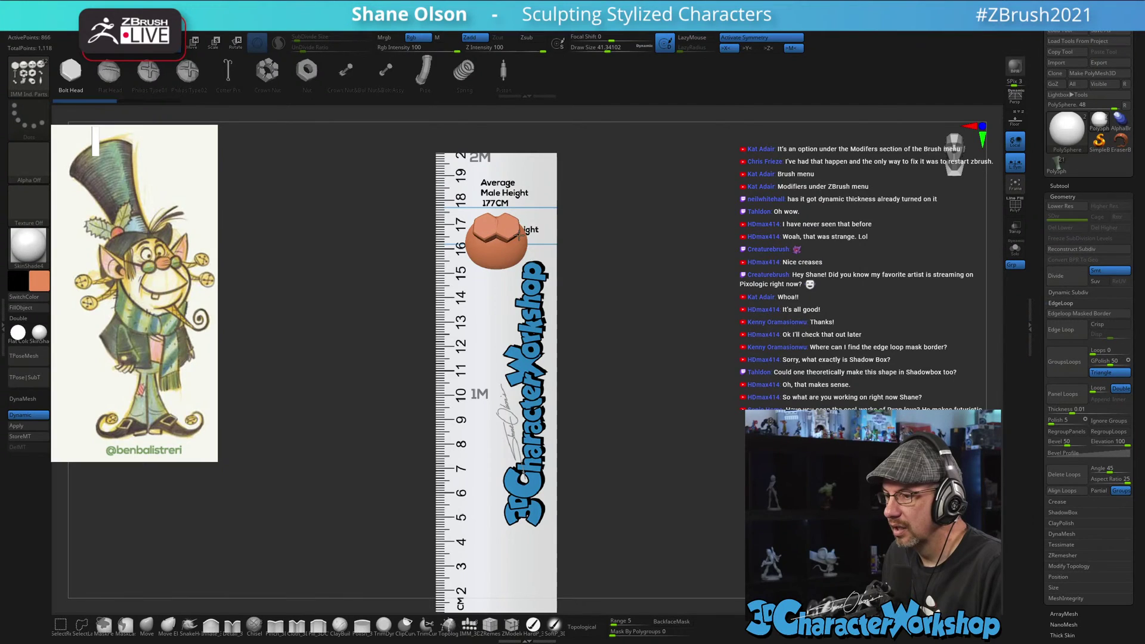
drag(620, 239, 682, 243)
key(ctrl+z)
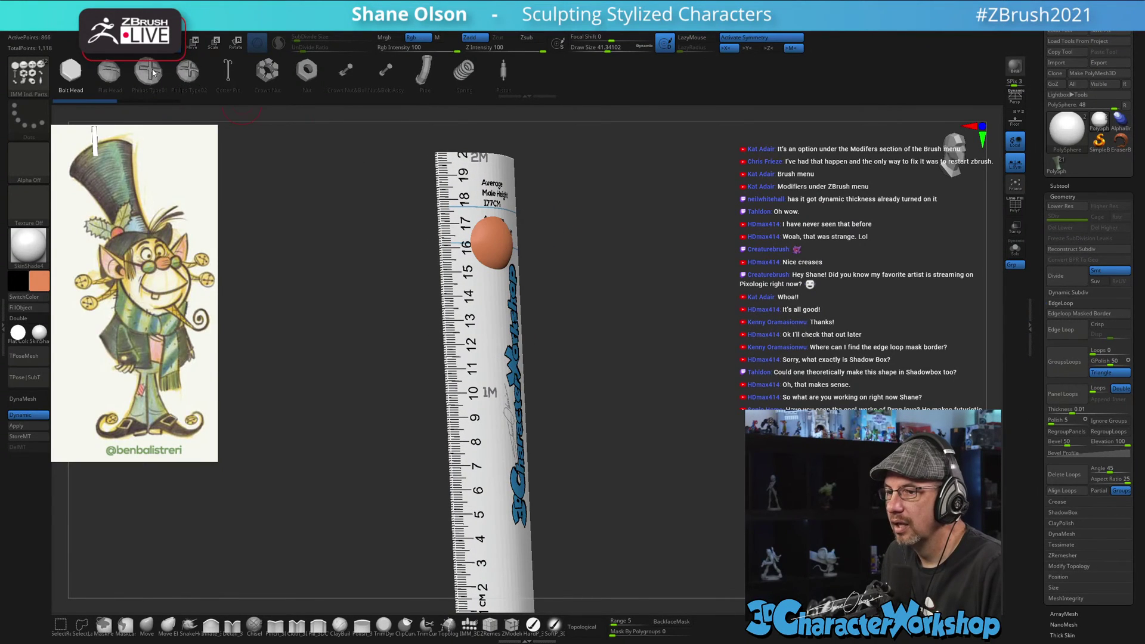
- Try inserting a Philips Type01 screw head on the sphere and undo it
click(149, 73)
drag(482, 236, 487, 260)
key(ctrl+z)
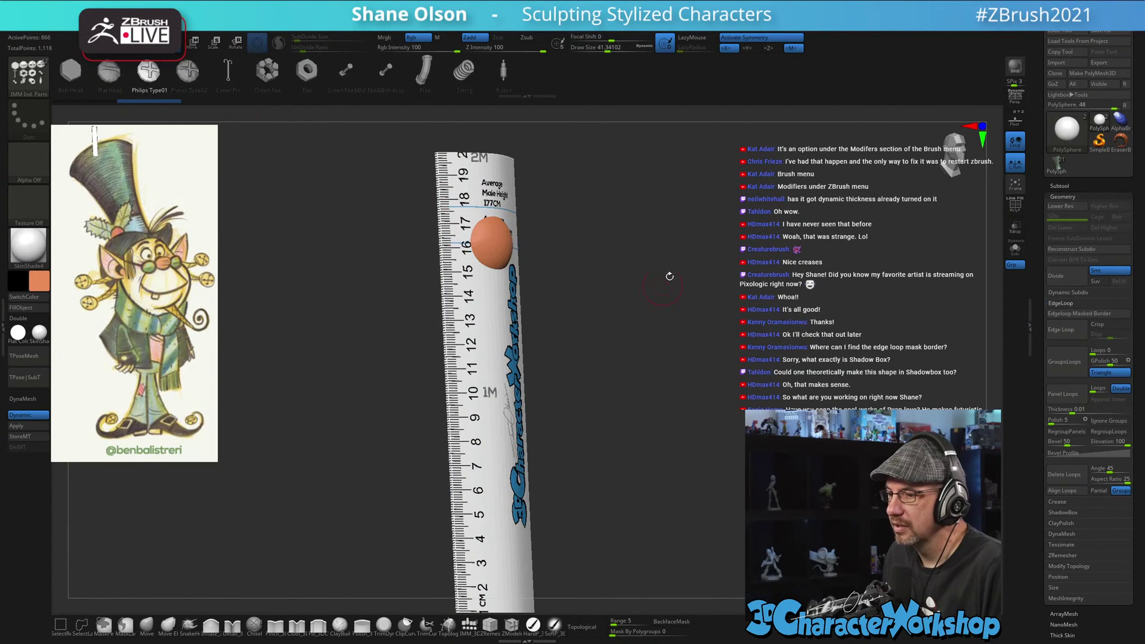
shift+drag(670, 273, 670, 256)
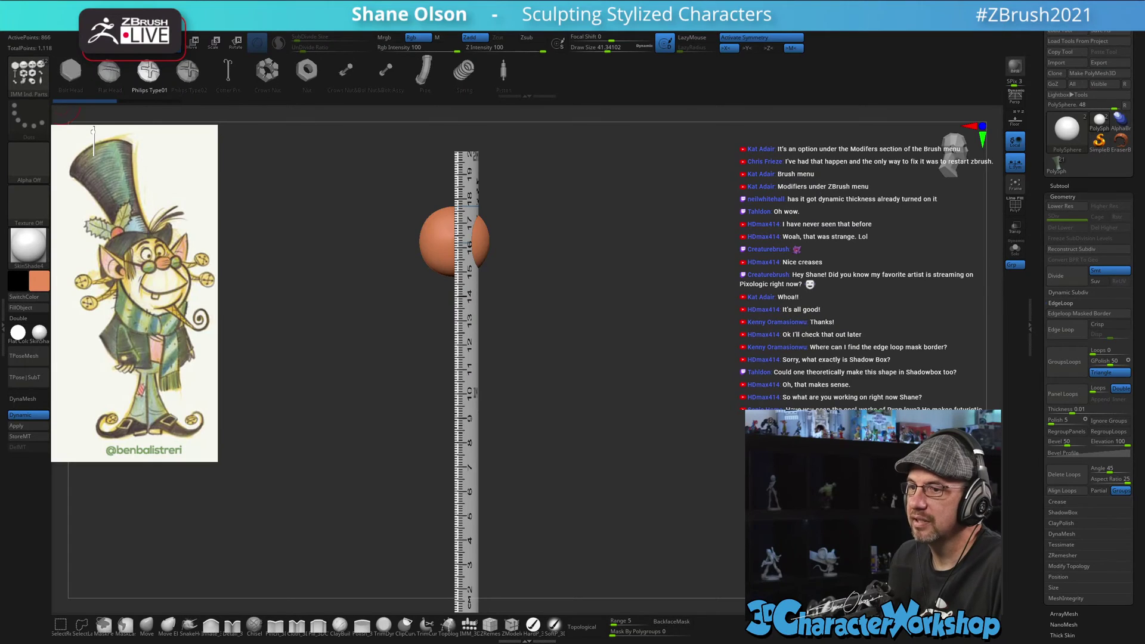
- Expand the brush Modifiers settings and switch back to the IMM_3DCW insert brush
click(75, 18)
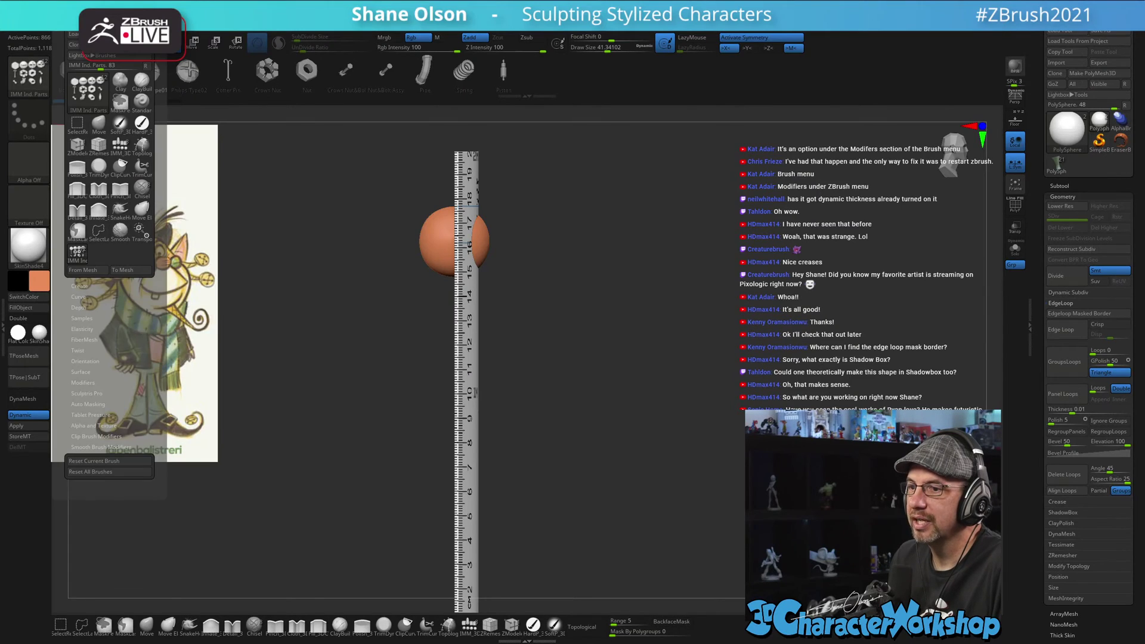
click(82, 383)
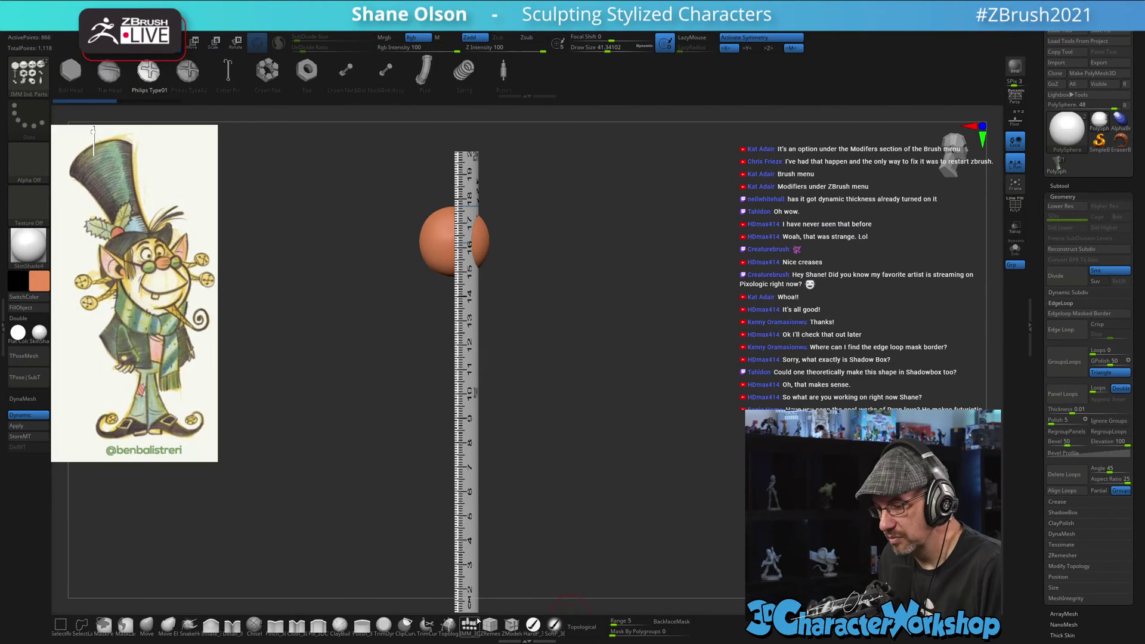
click(469, 623)
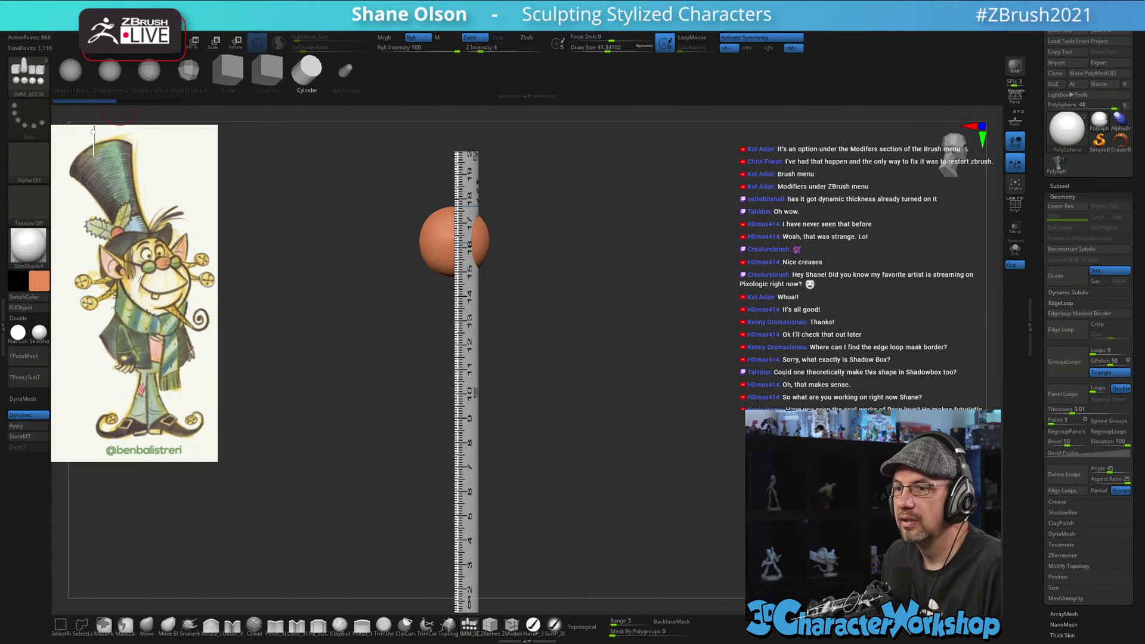
- Reset all brushes to their defaults, test an Appendage insertion on the sphere and undo it
mouse_move(79, 25)
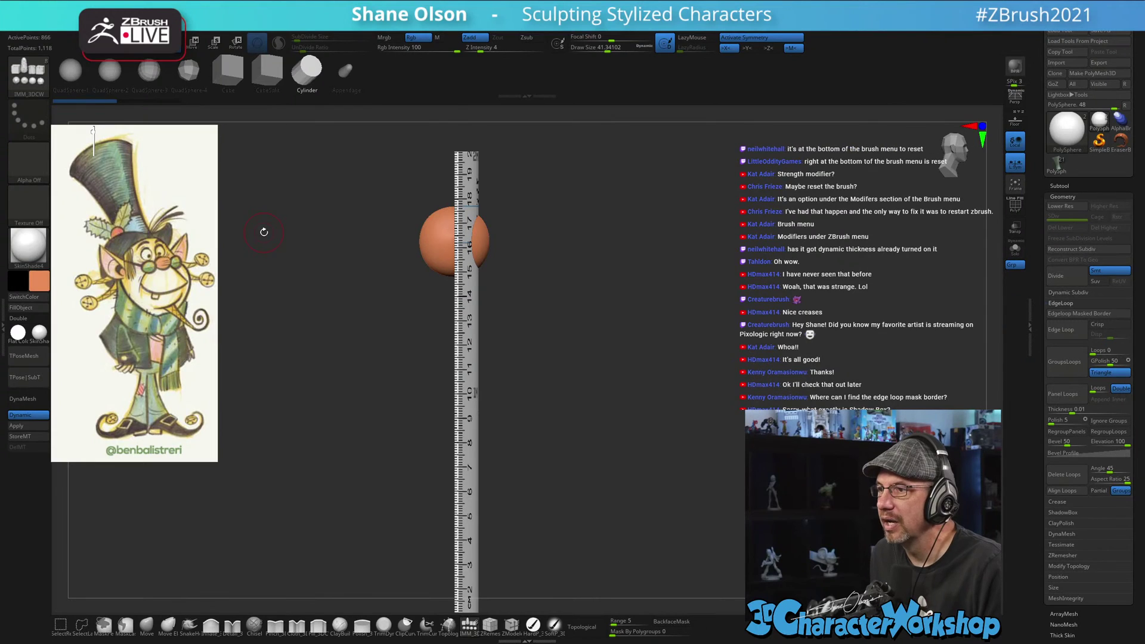
click(77, 25)
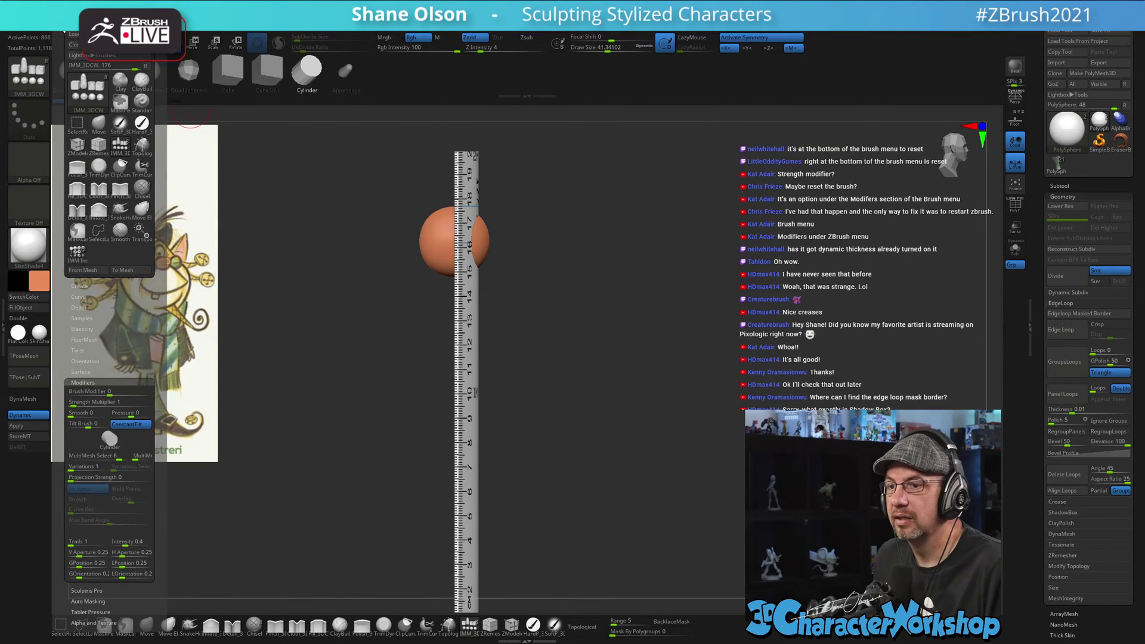
mouse_move(141, 614)
mouse_down()
mouse_move(138, 523)
mouse_move(145, 532)
mouse_up()
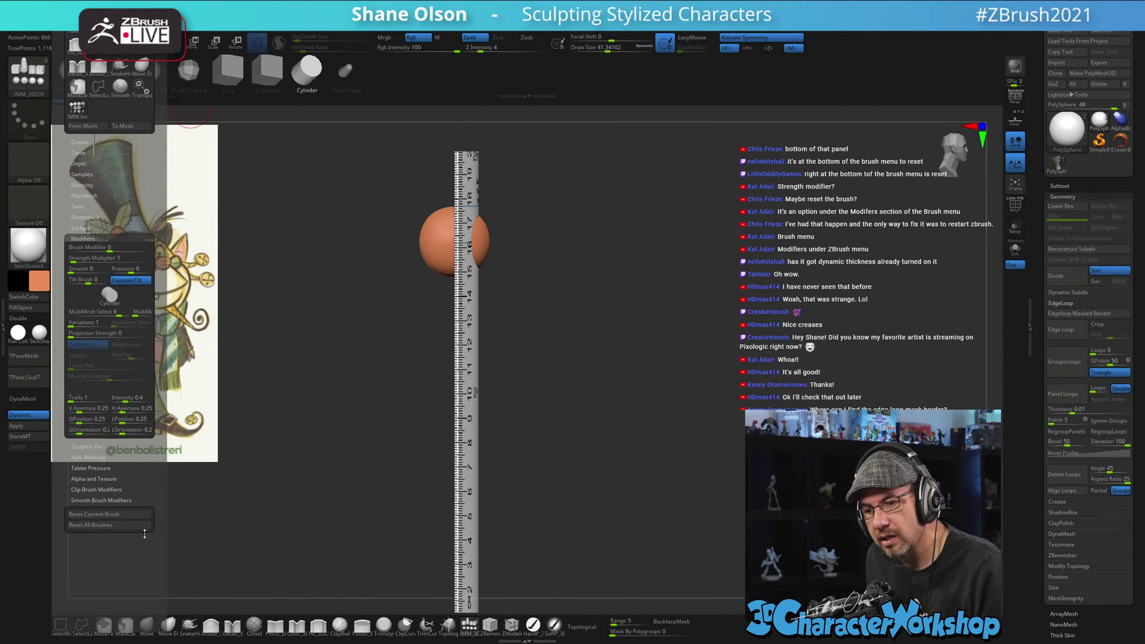
click(113, 525)
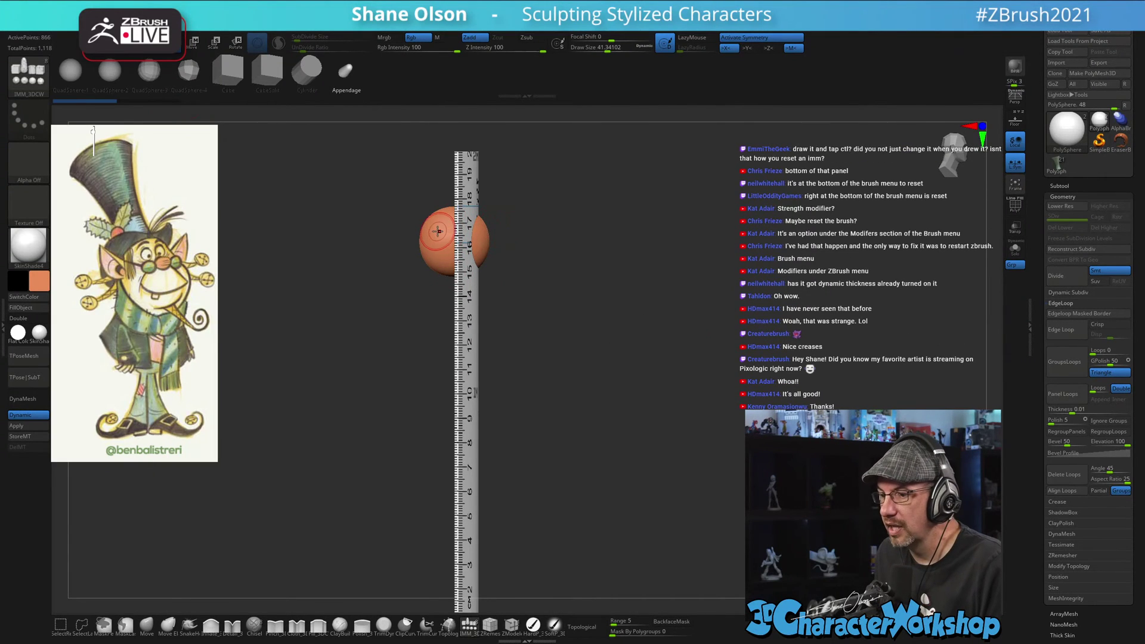
drag(436, 230, 444, 253)
key(ctrl+z)
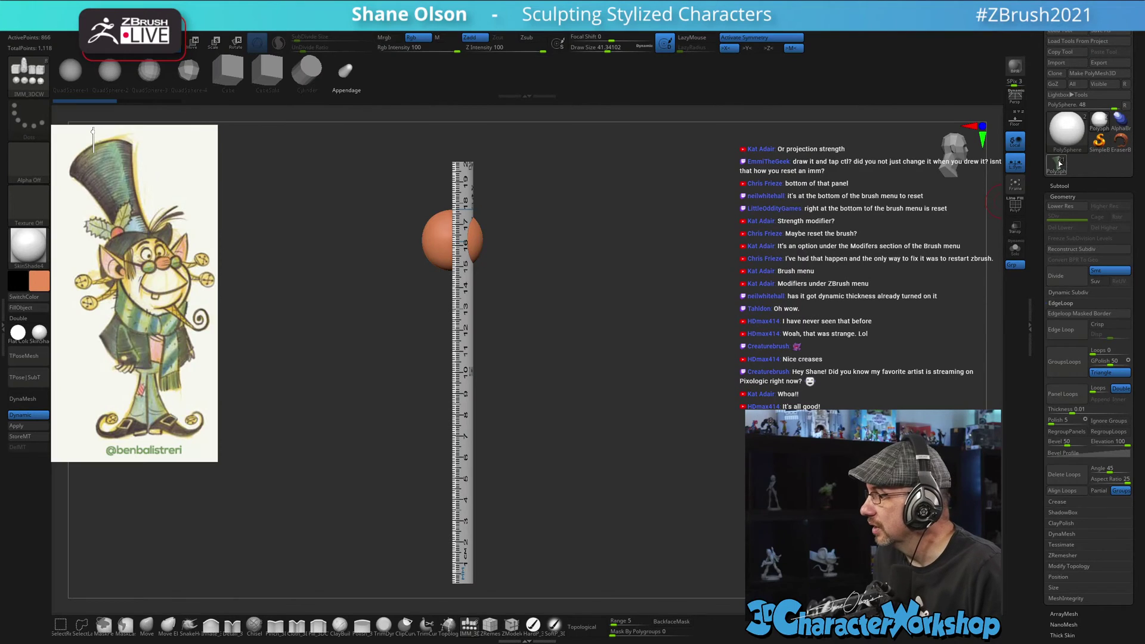
- Return to the elf model and insert a QuadSphere-2 berry where the two holly leaves meet on the hat
click(1056, 164)
alt+drag(722, 310, 700, 352)
click(122, 85)
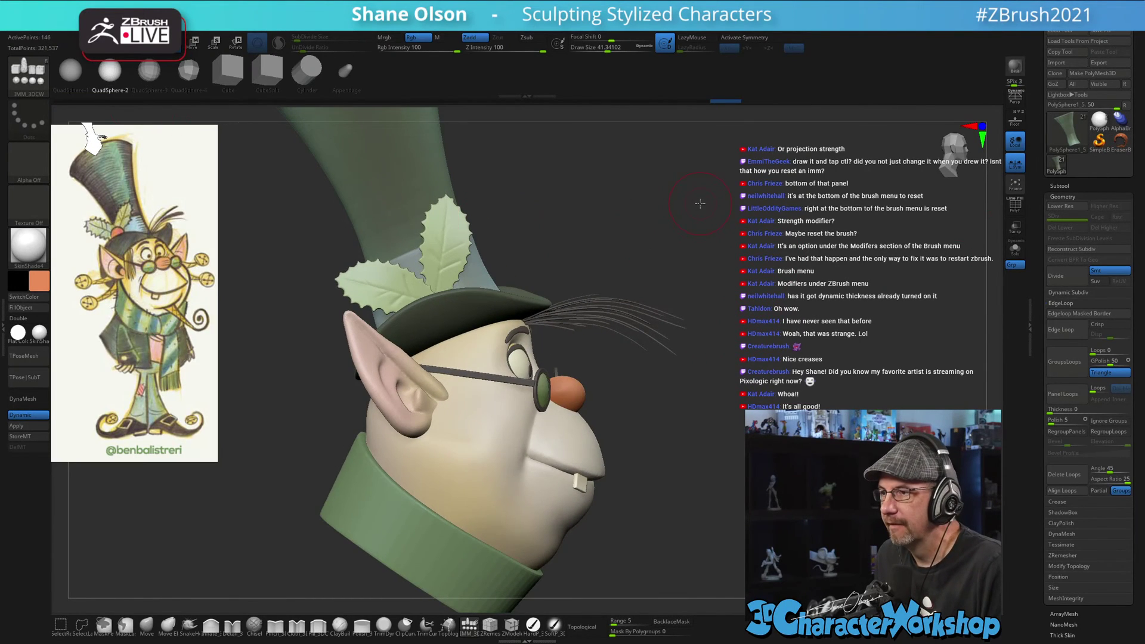
drag(700, 204, 702, 225)
drag(440, 295, 443, 318)
- Move the berry slightly against the hat band and split its unmasked points into a separate subtool
drag(850, 313, 779, 321)
key(w)
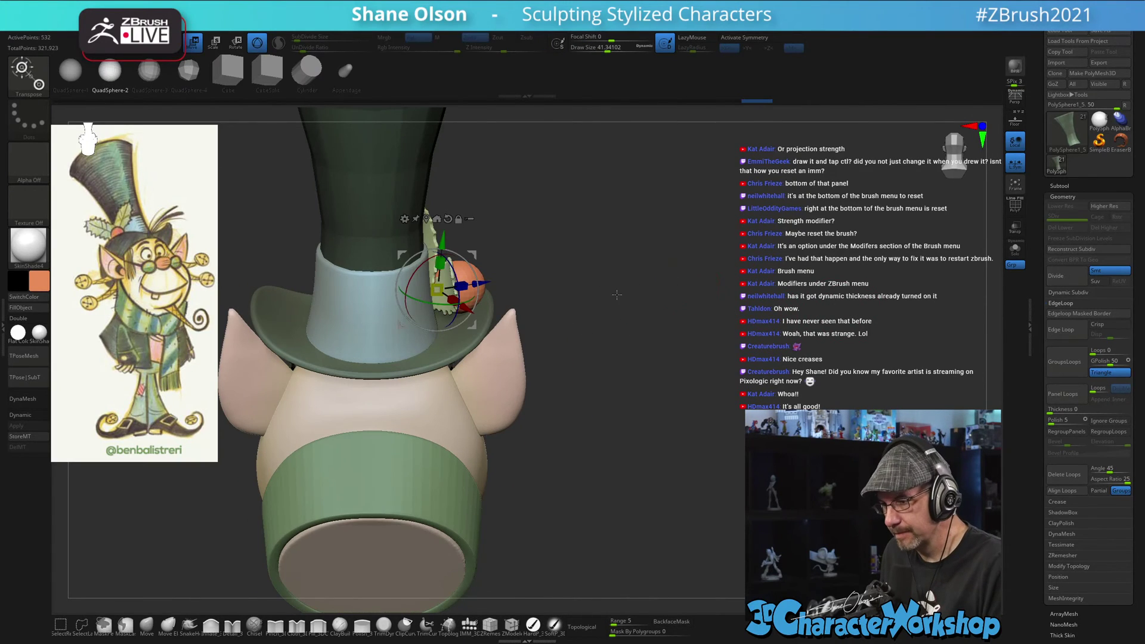
drag(620, 292, 569, 290)
drag(478, 256, 472, 257)
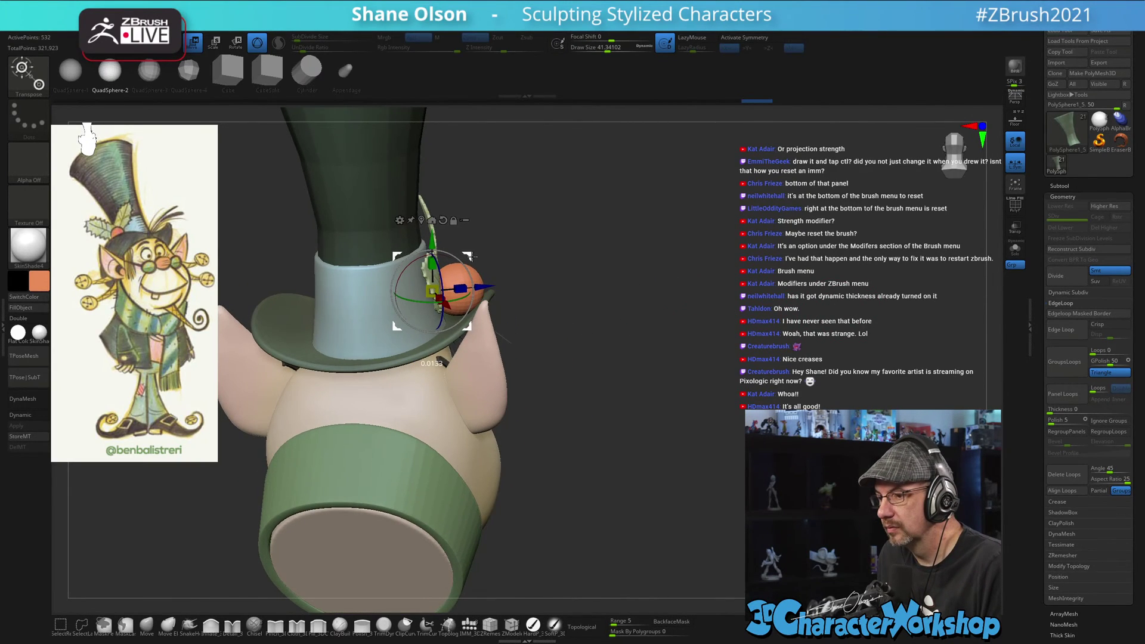
key(space)
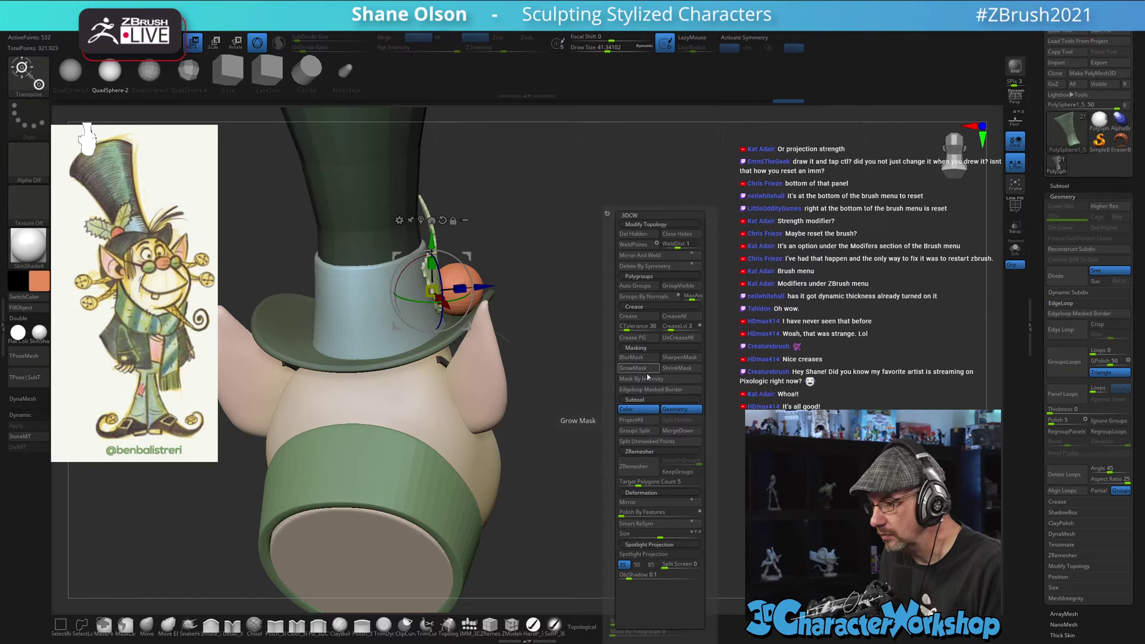
click(646, 438)
- Turn on Dynamic Subdivision for the hat, then select the berry subtool and turn it on there too
drag(805, 266, 463, 291)
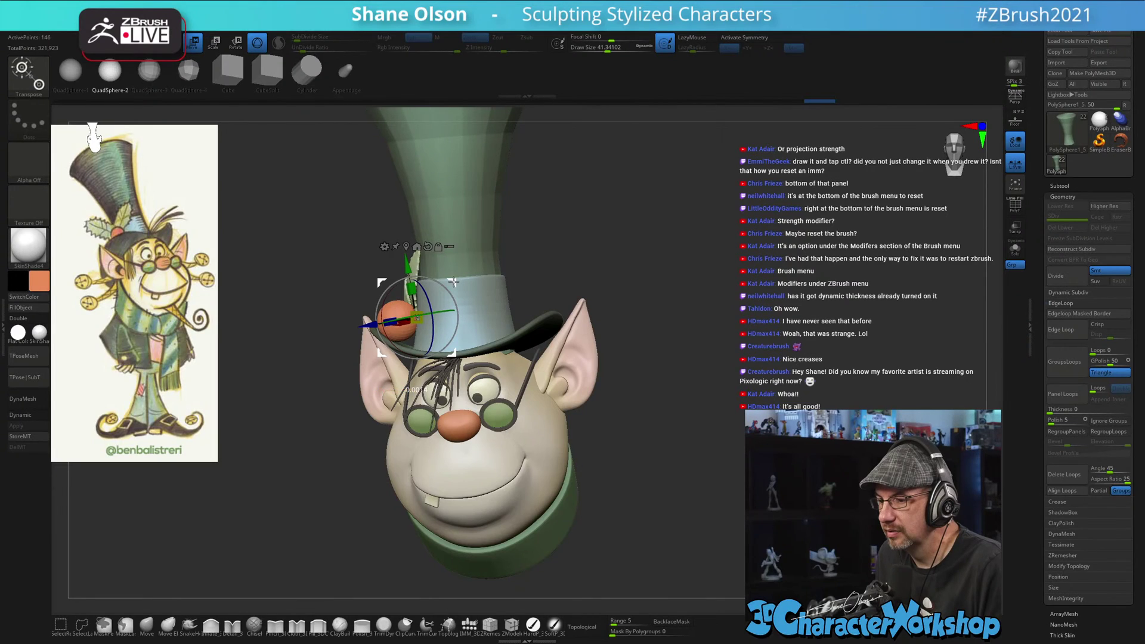
drag(602, 239, 687, 219)
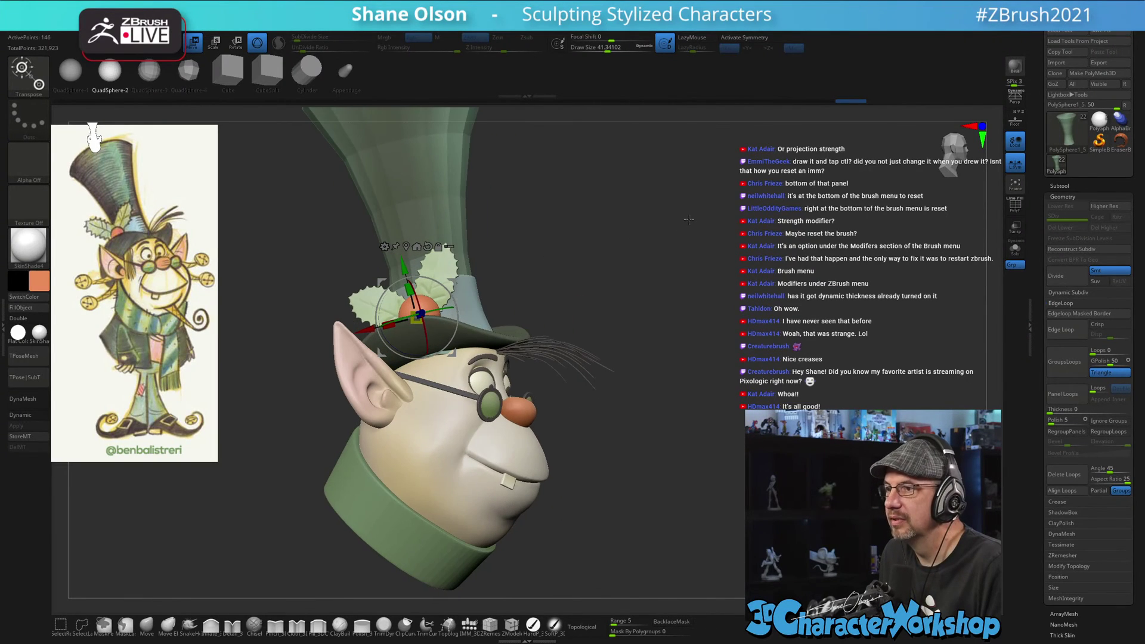
key(d)
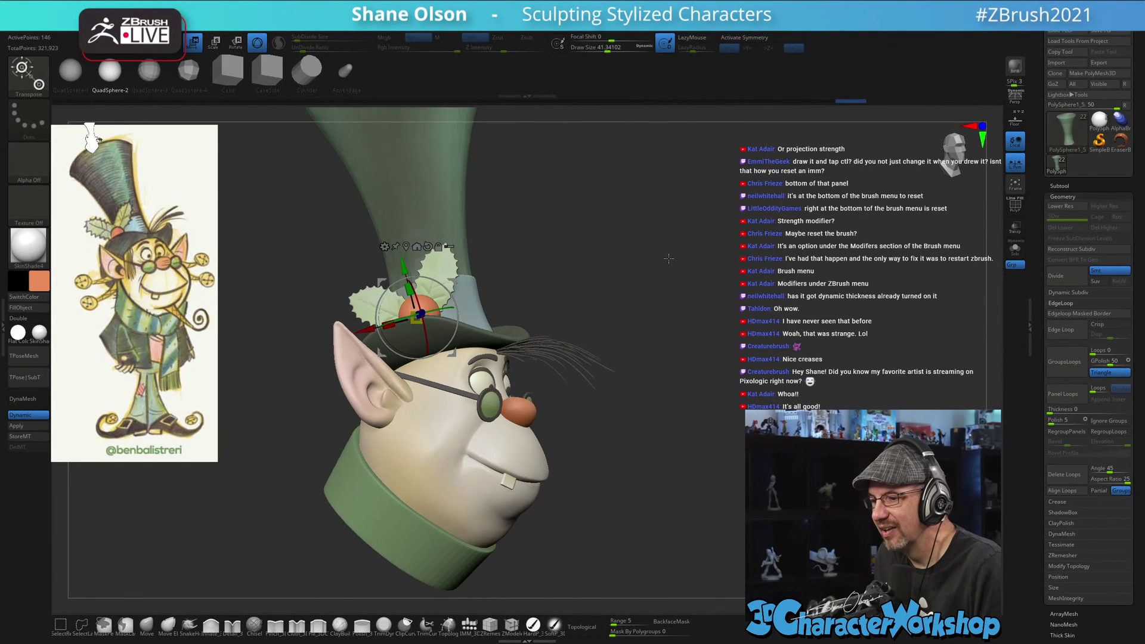
mouse_move(671, 244)
mouse_down()
mouse_move(657, 258)
mouse_move(672, 254)
mouse_up()
key(shift+d)
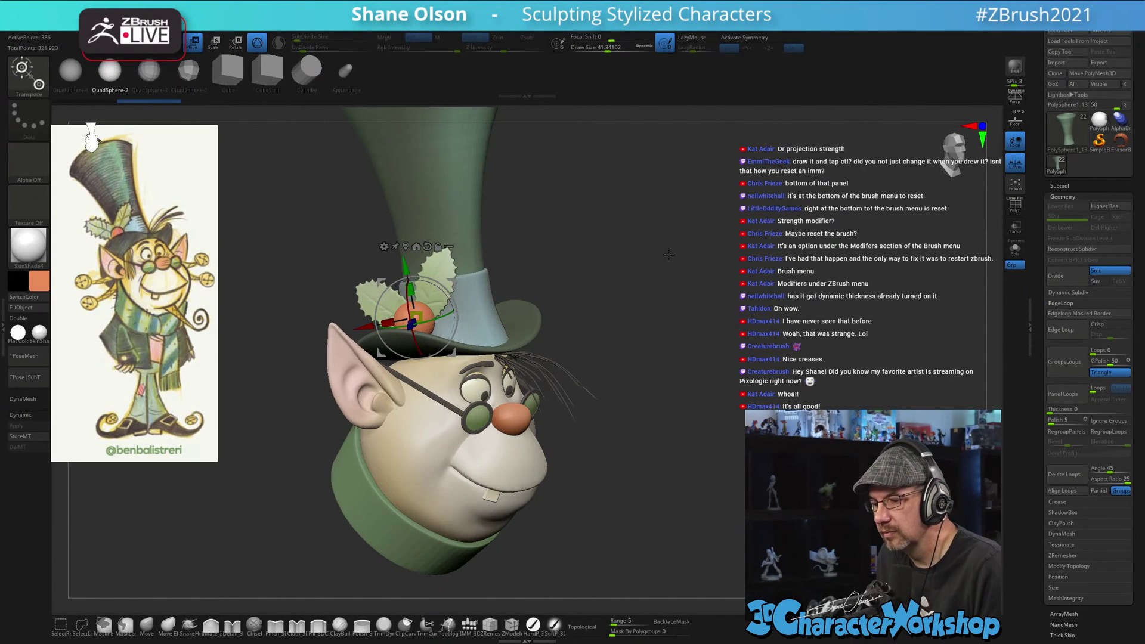
key(d)
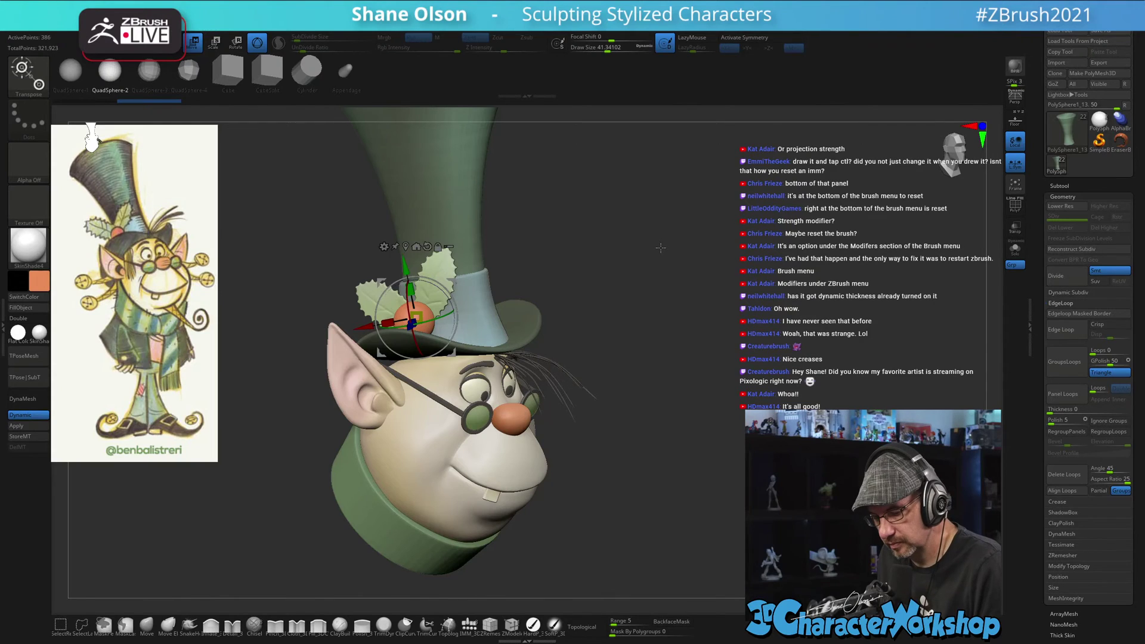
- Return to Draw mode and set the draw size to about 29
key(q)
mouse_move(695, 283)
mouse_down()
mouse_move(672, 272)
mouse_move(653, 353)
mouse_move(614, 376)
mouse_move(657, 363)
mouse_move(626, 337)
mouse_move(716, 302)
mouse_move(725, 332)
mouse_move(745, 308)
mouse_up()
key(s)
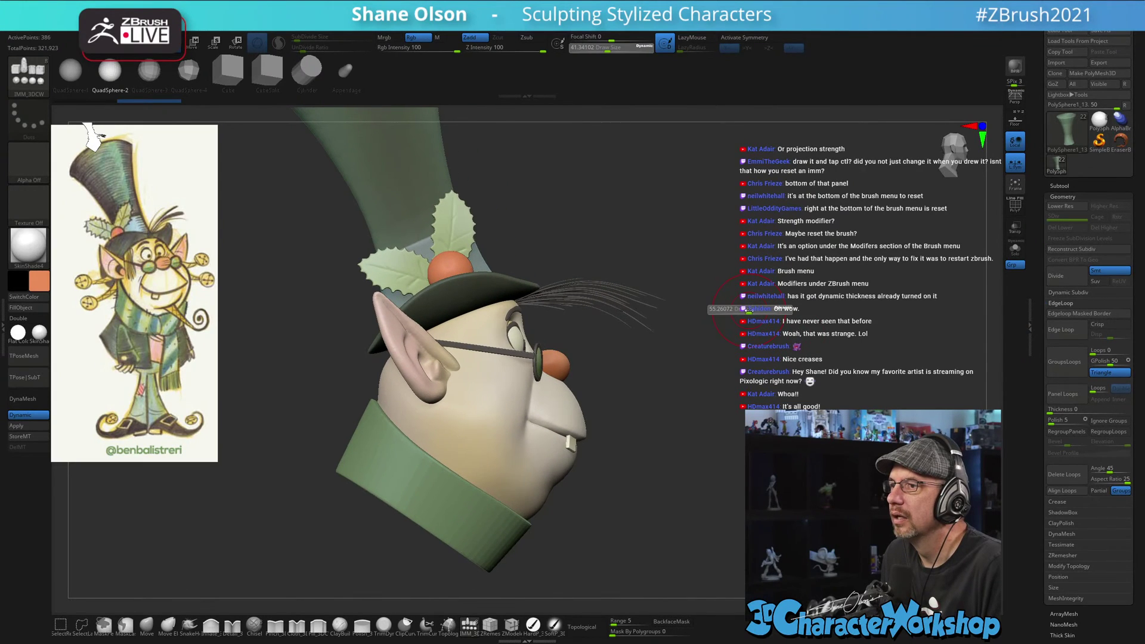
click(746, 308)
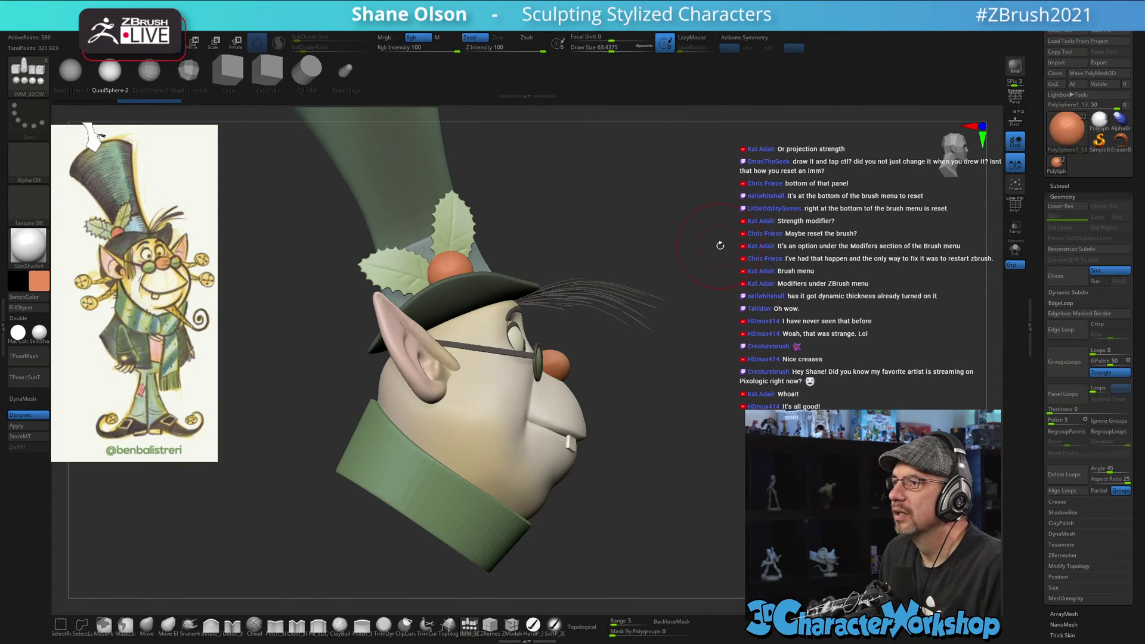
key(s)
click(698, 234)
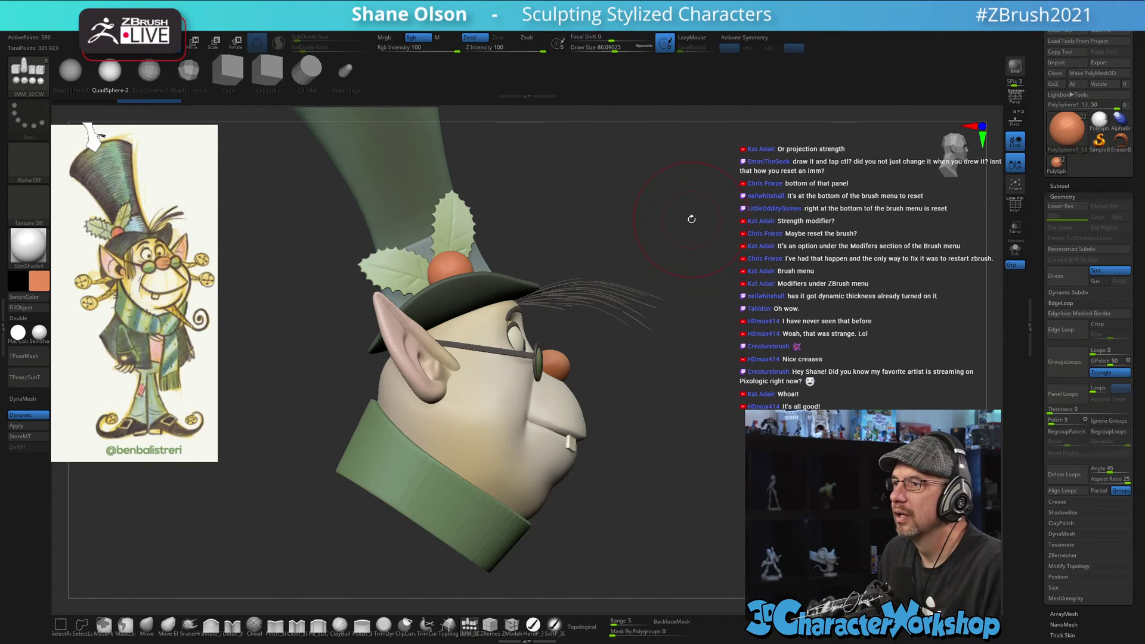
alt+drag(683, 213, 690, 217)
key(s)
click(676, 208)
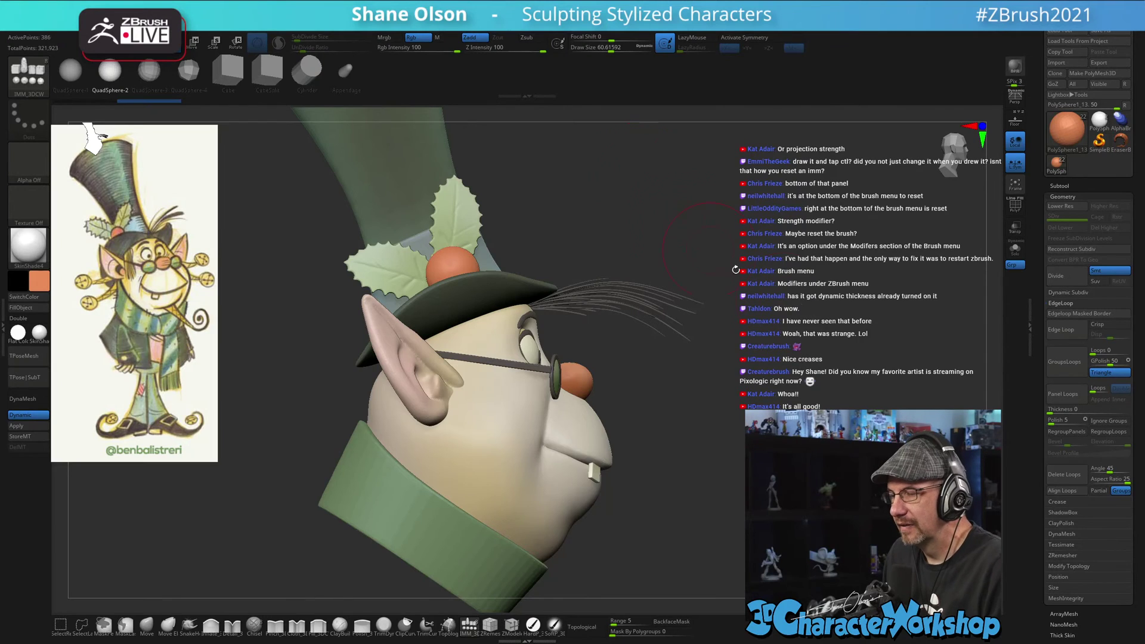
drag(736, 270, 742, 372)
mouse_move(692, 307)
mouse_down()
mouse_move(734, 365)
mouse_move(727, 343)
mouse_move(677, 351)
mouse_move(734, 355)
mouse_move(835, 333)
mouse_up()
key(s)
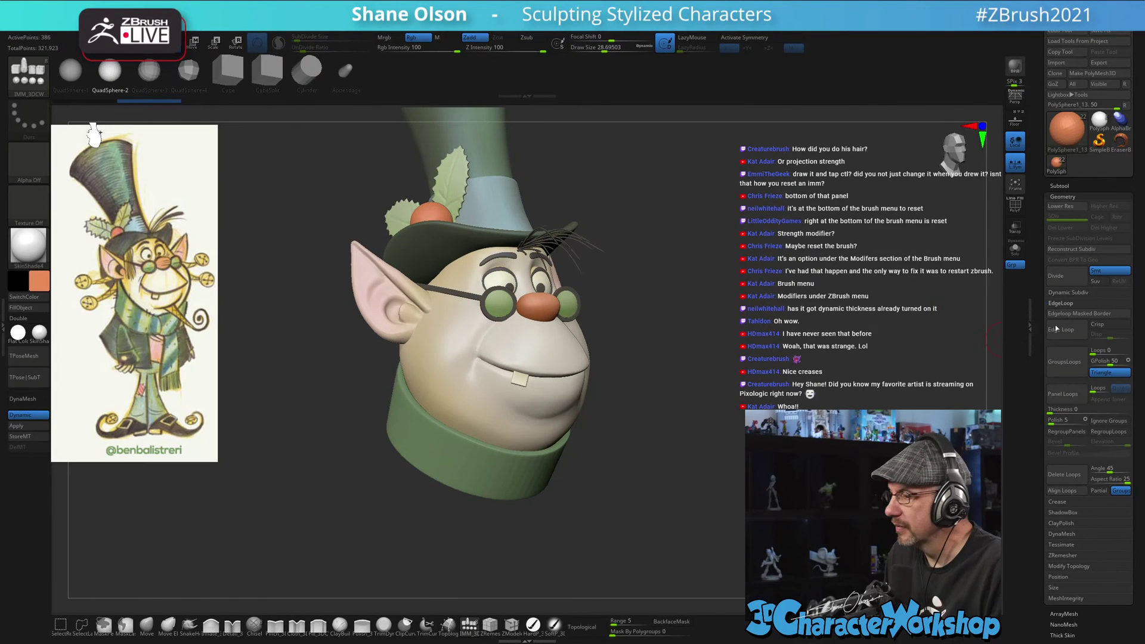
- Show the Fibers111 hair subtool and set the draw size to about 46
click(1061, 187)
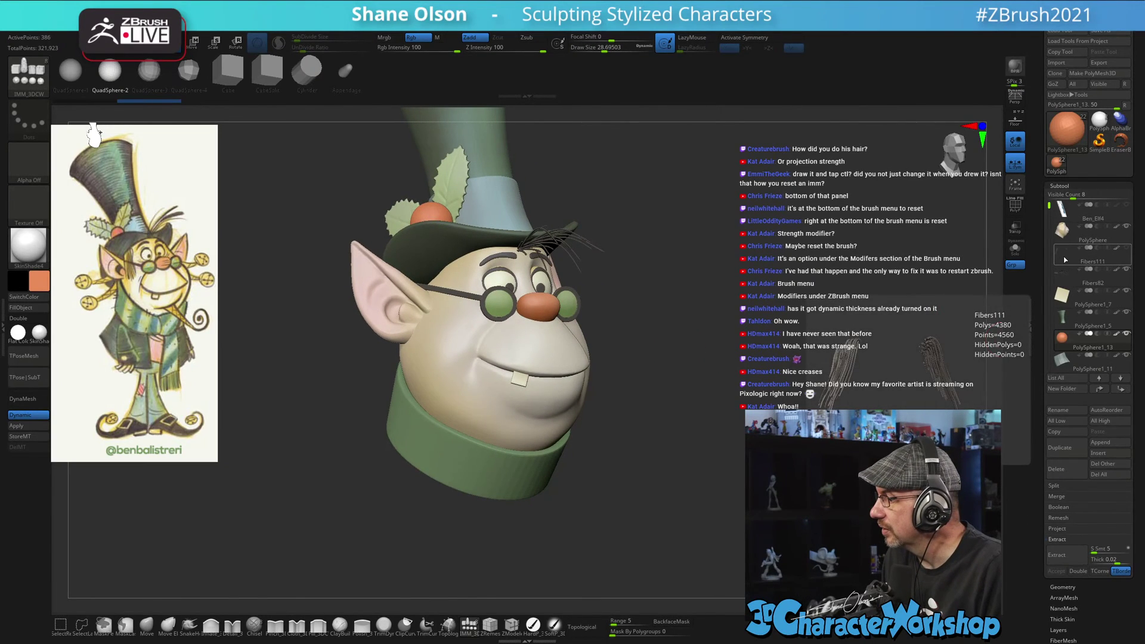
click(1126, 247)
drag(812, 303, 717, 382)
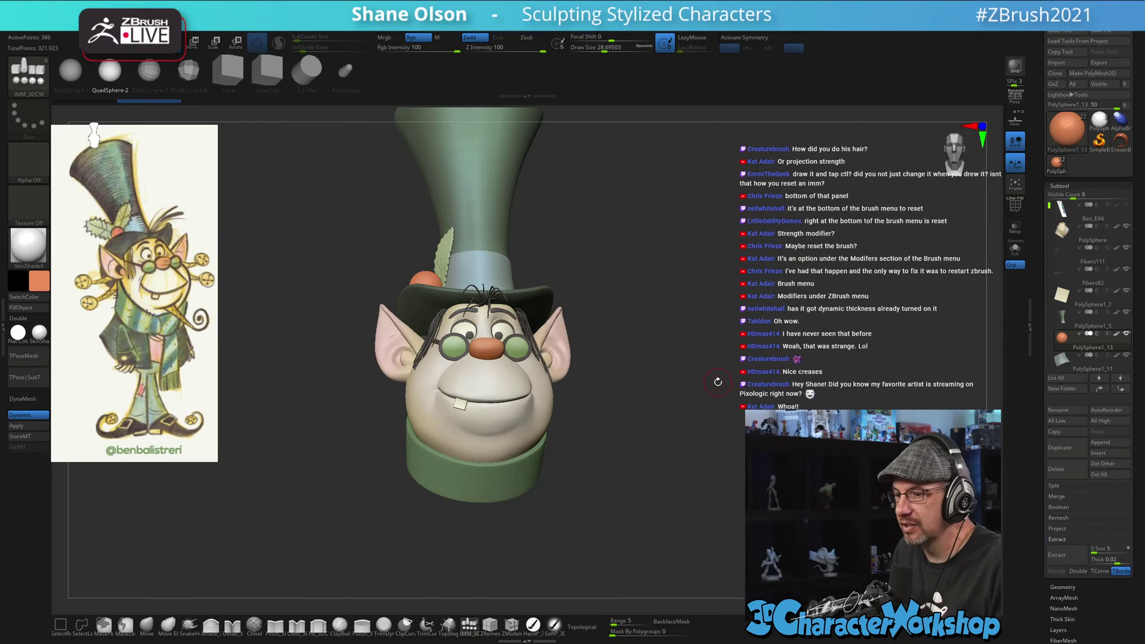
key(s)
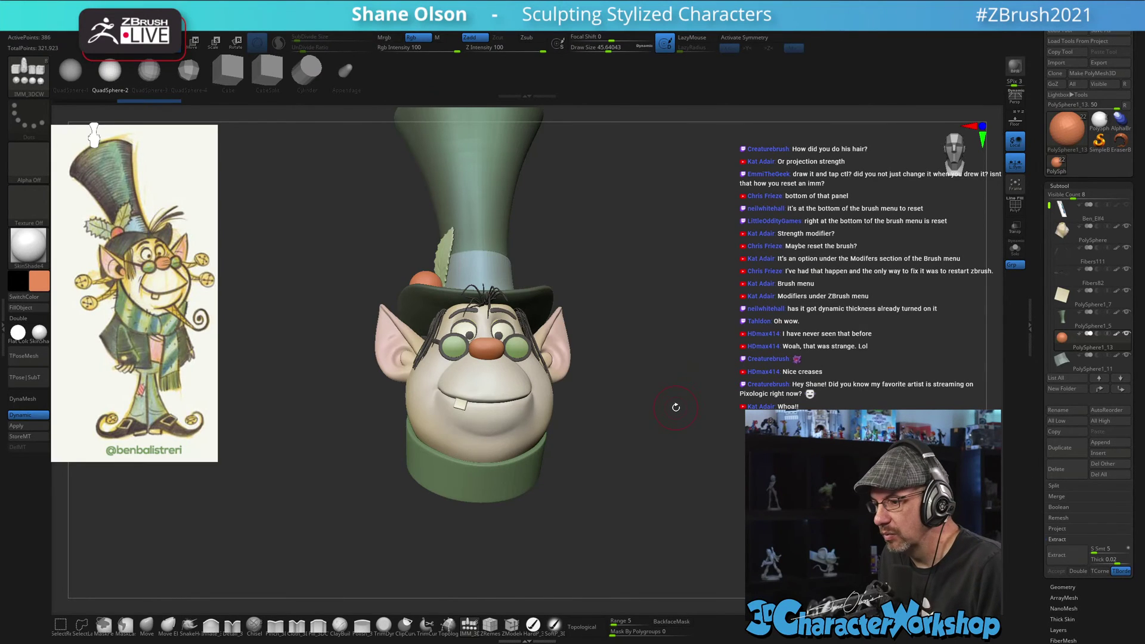
mouse_move(674, 403)
mouse_down()
mouse_move(730, 394)
mouse_move(685, 395)
mouse_move(674, 383)
mouse_move(658, 414)
mouse_move(651, 379)
mouse_up()
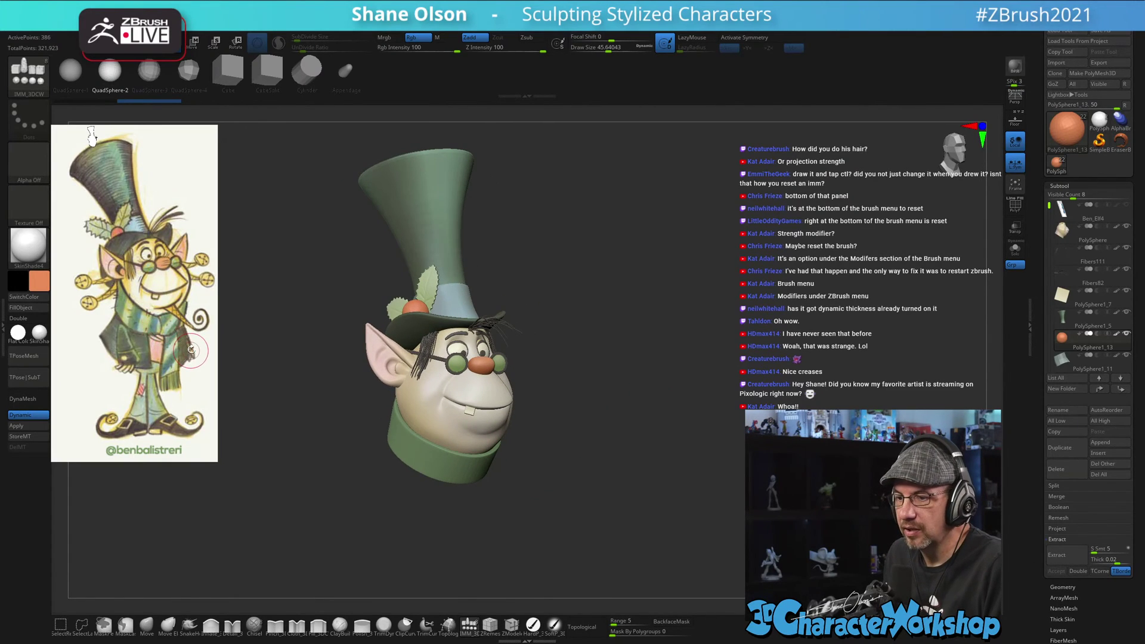
drag(589, 322, 604, 324)
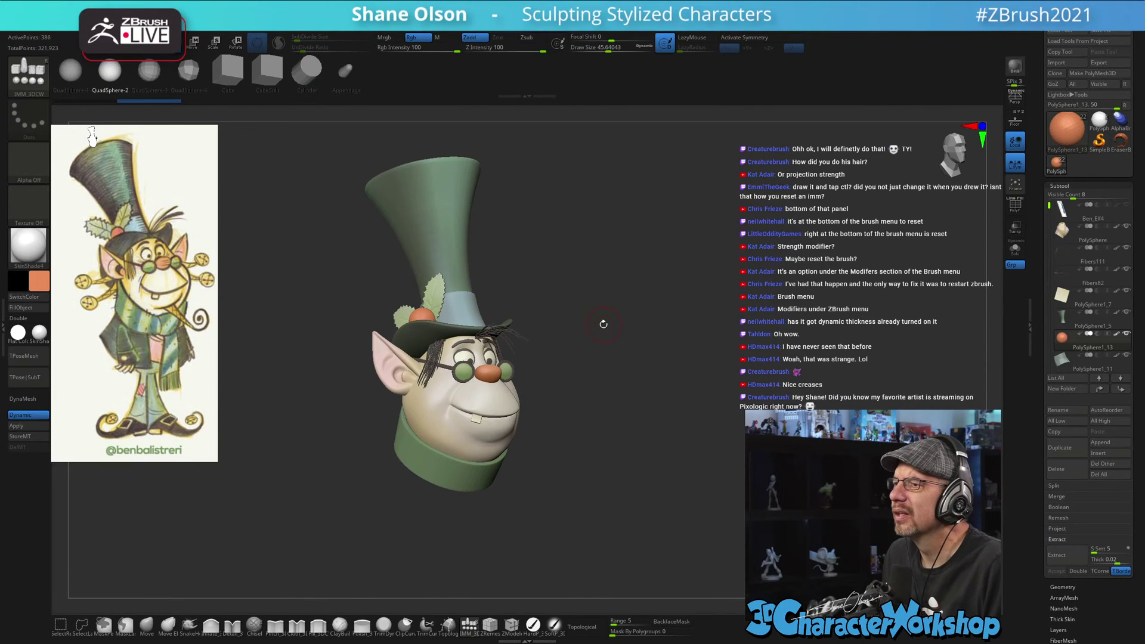
- Turn on perspective, choose the 85 camera preset and check the elf's head and hat with it
key(p)
key(d)
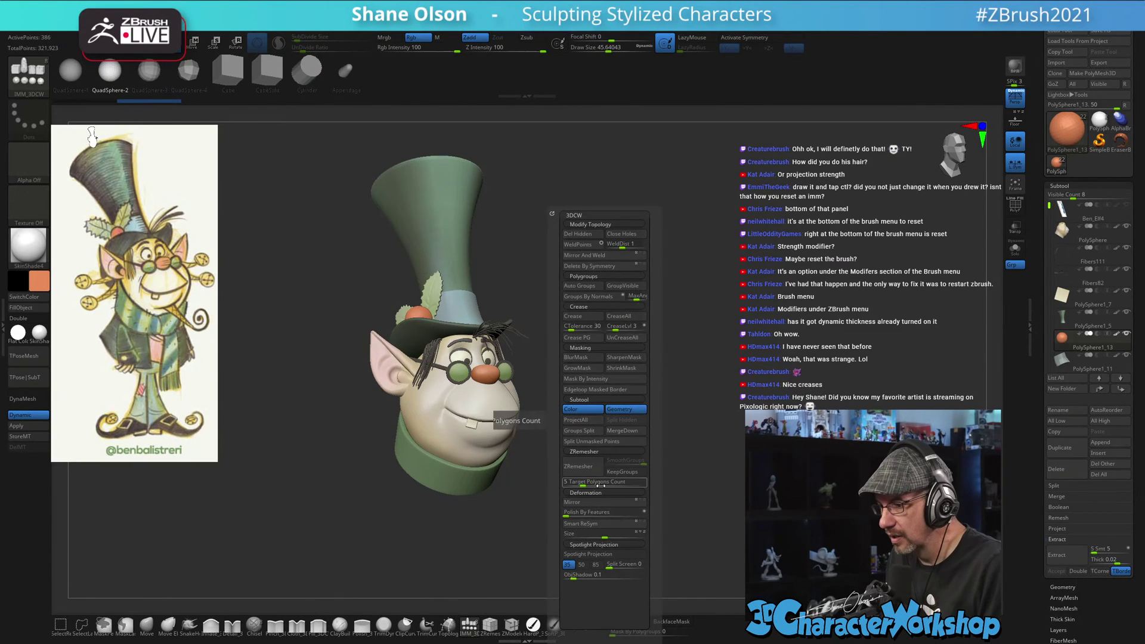
click(591, 566)
alt+drag(763, 354, 731, 392)
drag(644, 327, 682, 326)
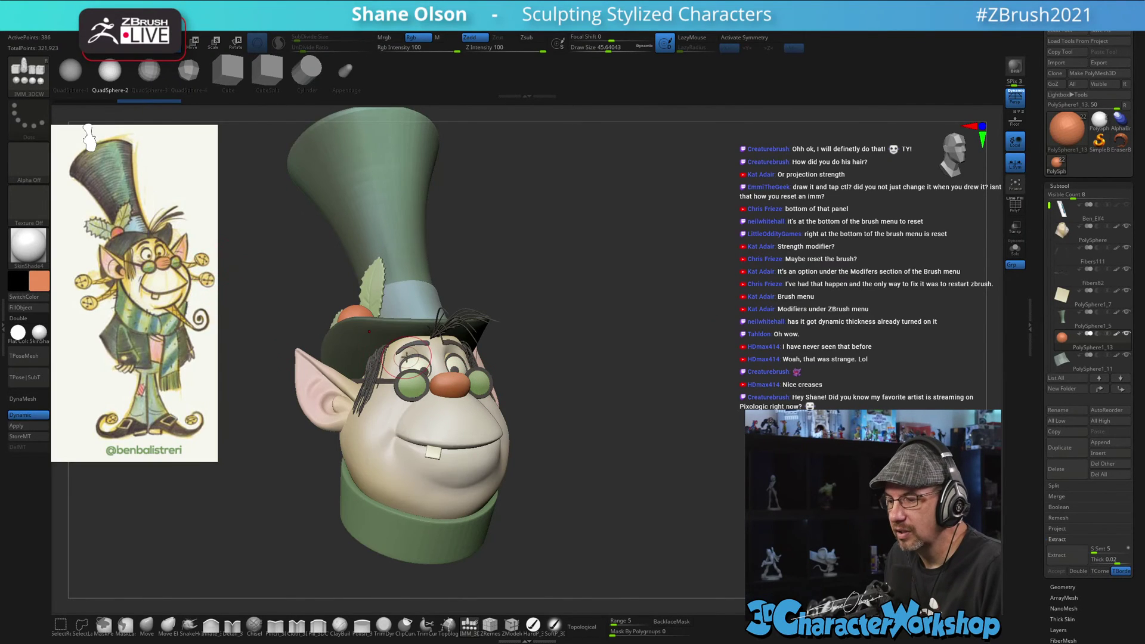
alt+drag(521, 334, 629, 379)
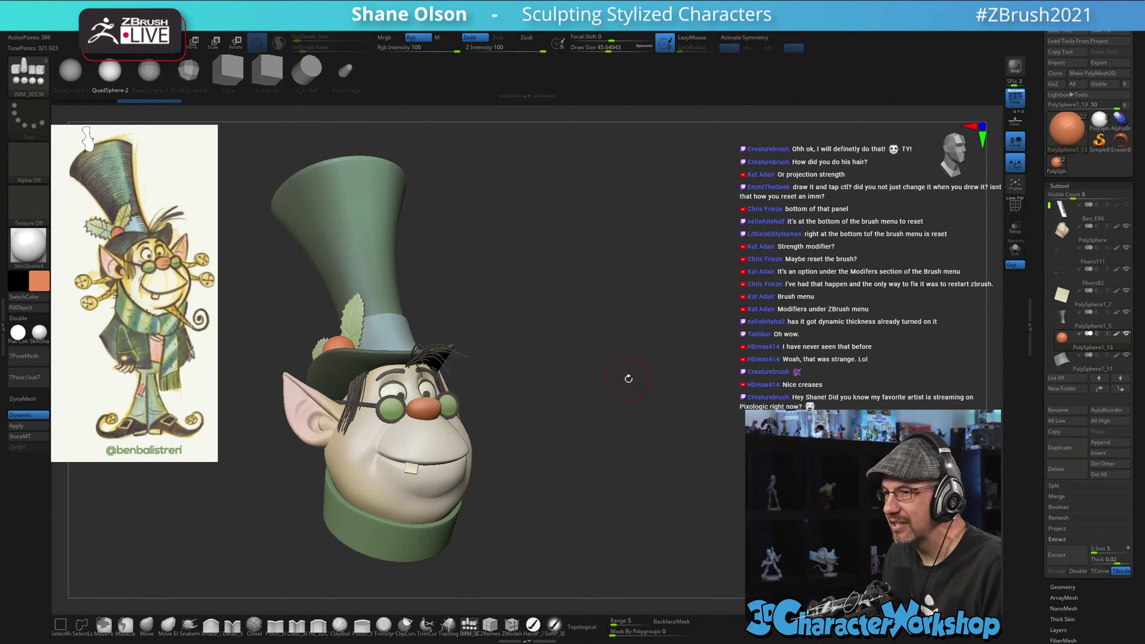
- Set the draw size to about 79
key(s)
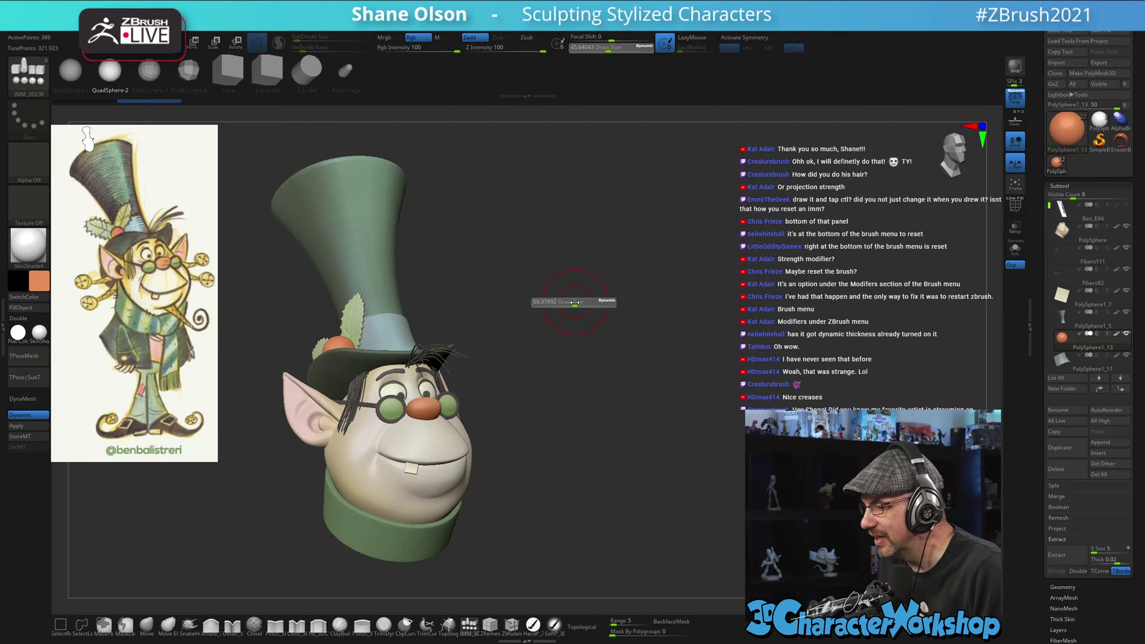
click(574, 303)
key(s)
click(609, 298)
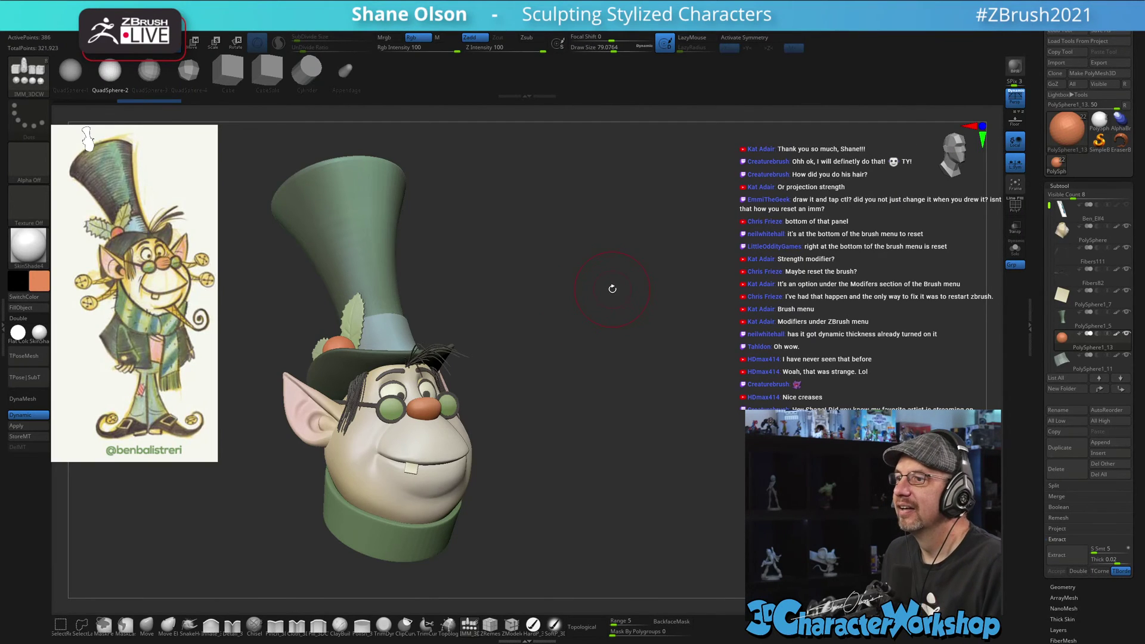